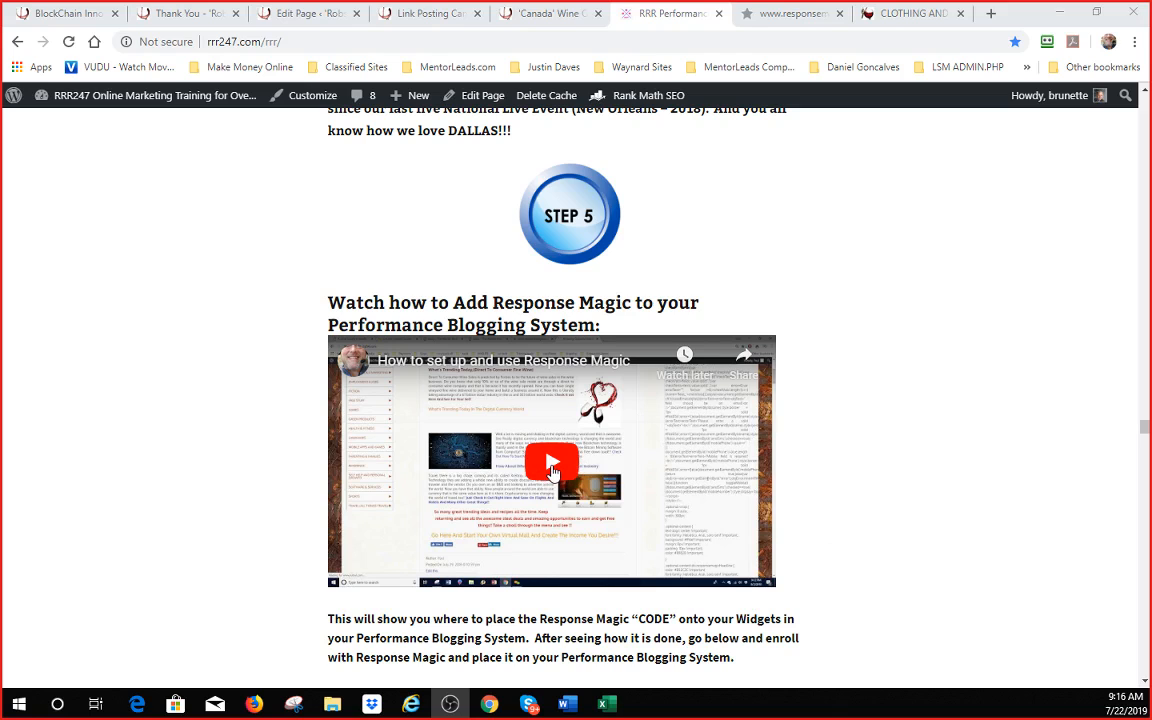
Check the BlockChain Innovation page, then scroll the RRR Performance training page down to STEP 6 'Link Post Ads'
scroll(866, 386, up, 2)
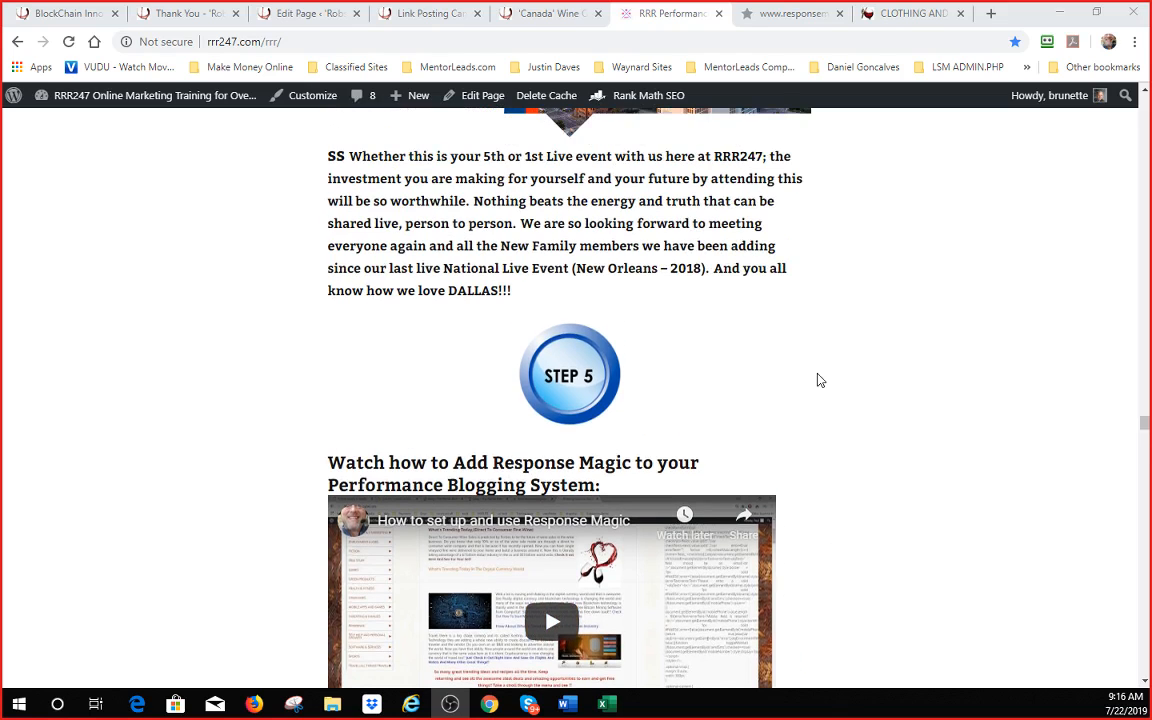
scroll(817, 380, down, 2)
click(50, 13)
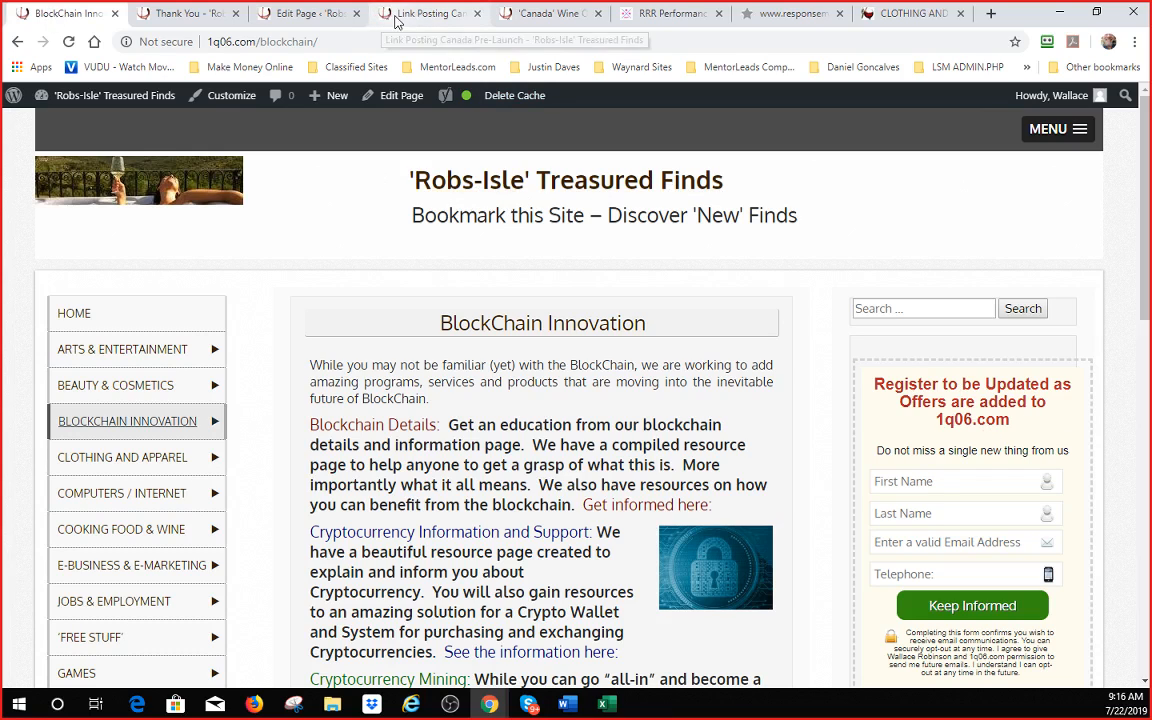
click(635, 15)
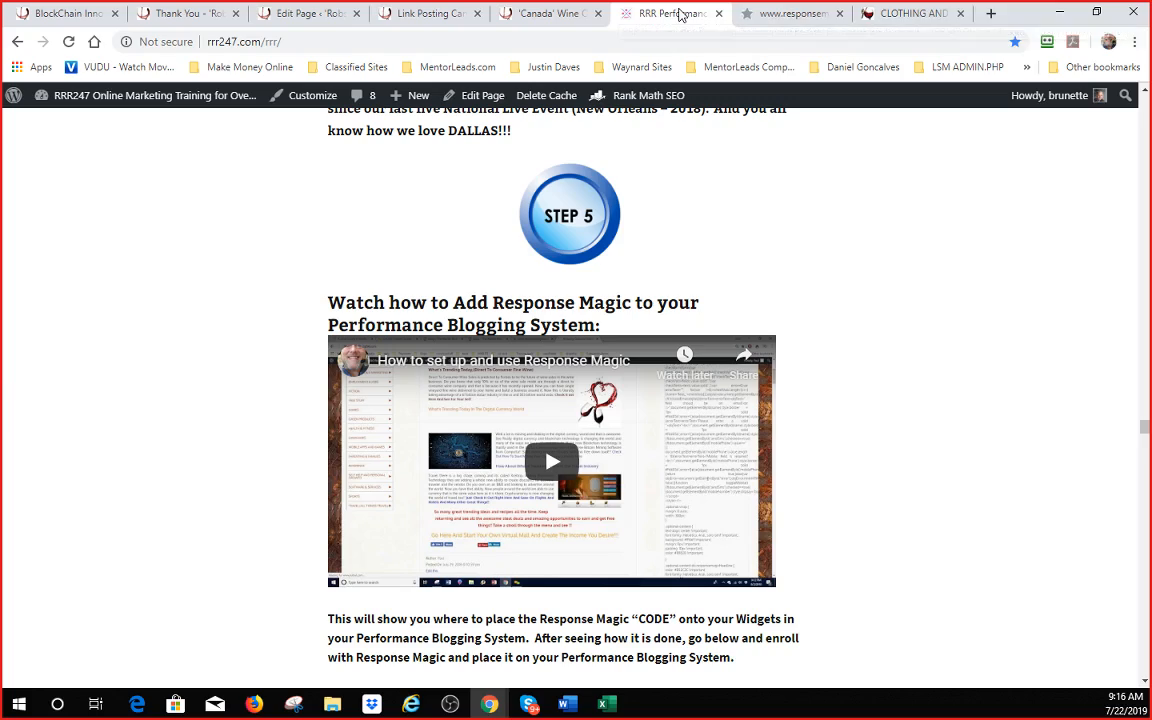
scroll(577, 272, down, 13)
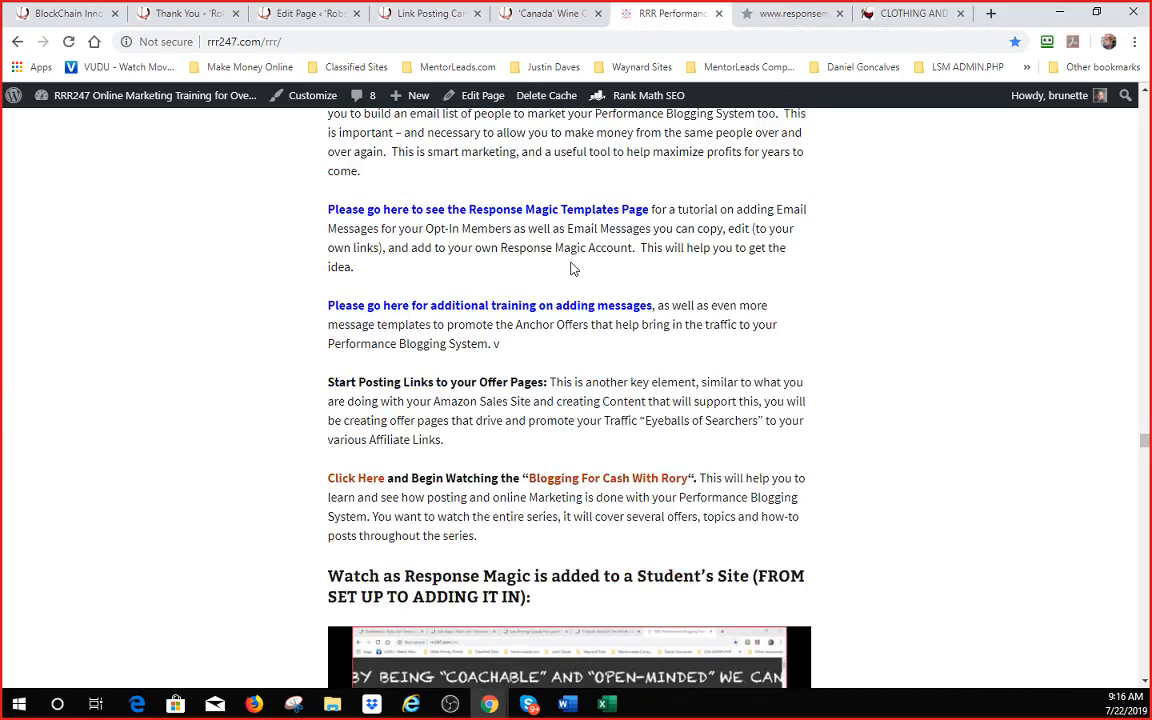
scroll(573, 270, down, 2)
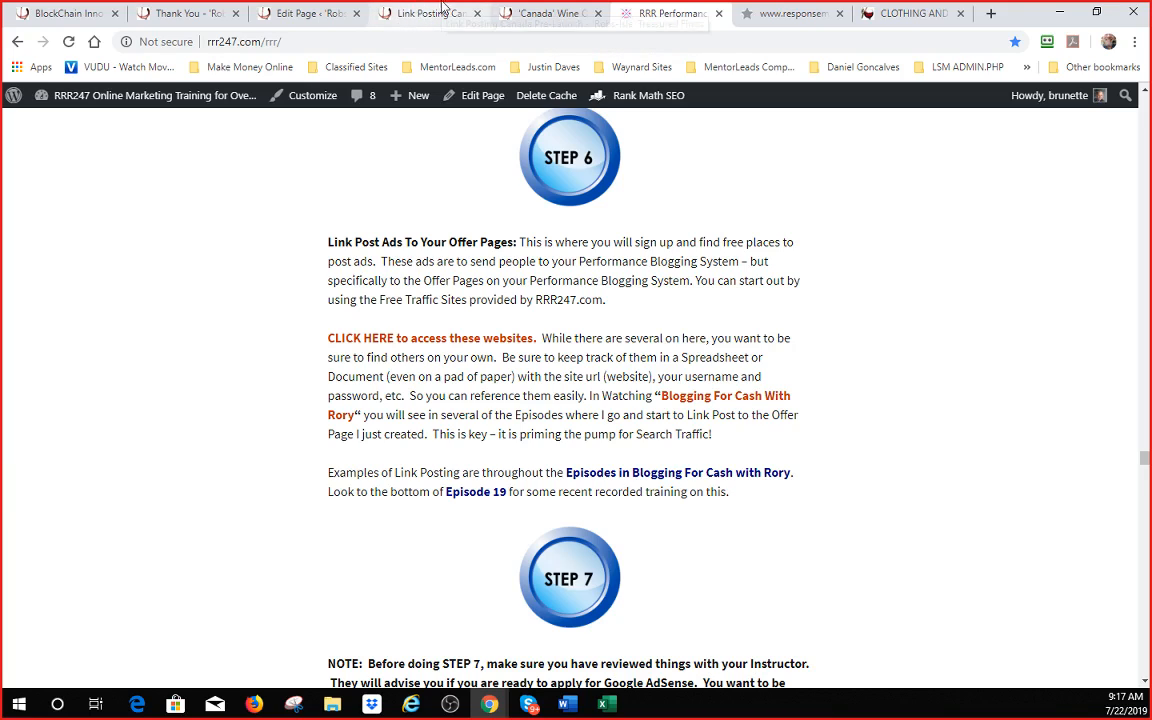
Review the Link Posting Canada Pre-Launch page in both its preview and the block editor
click(410, 13)
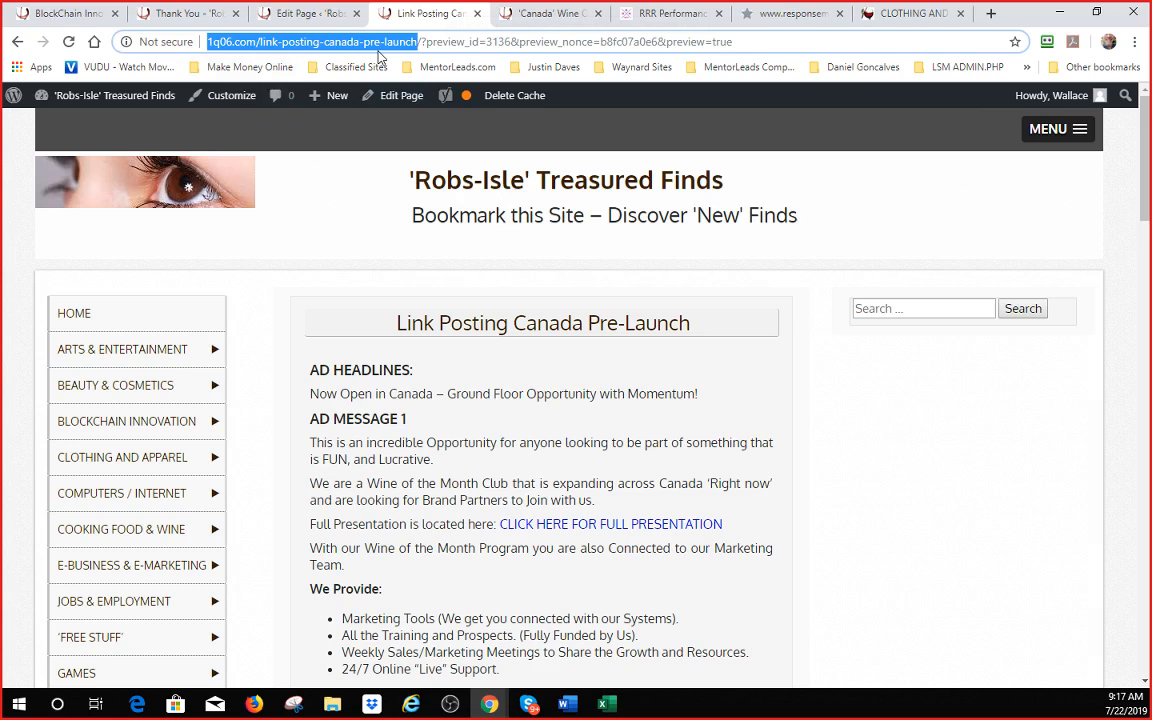
scroll(550, 385, down, 3)
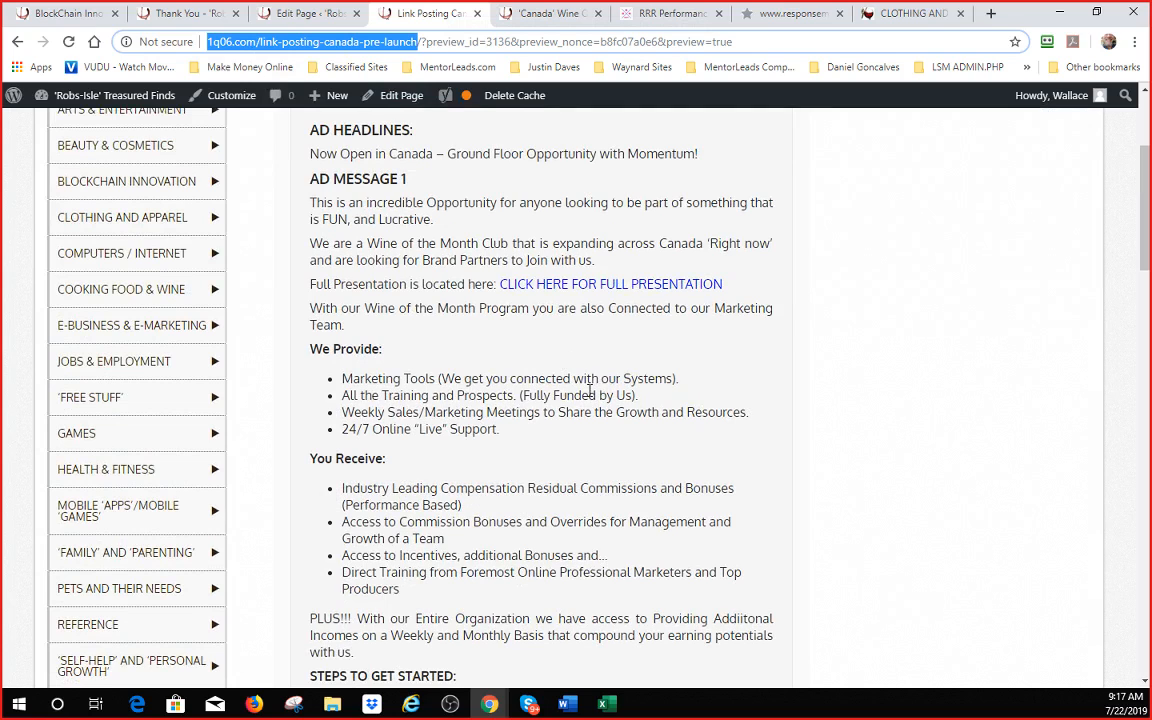
click(292, 14)
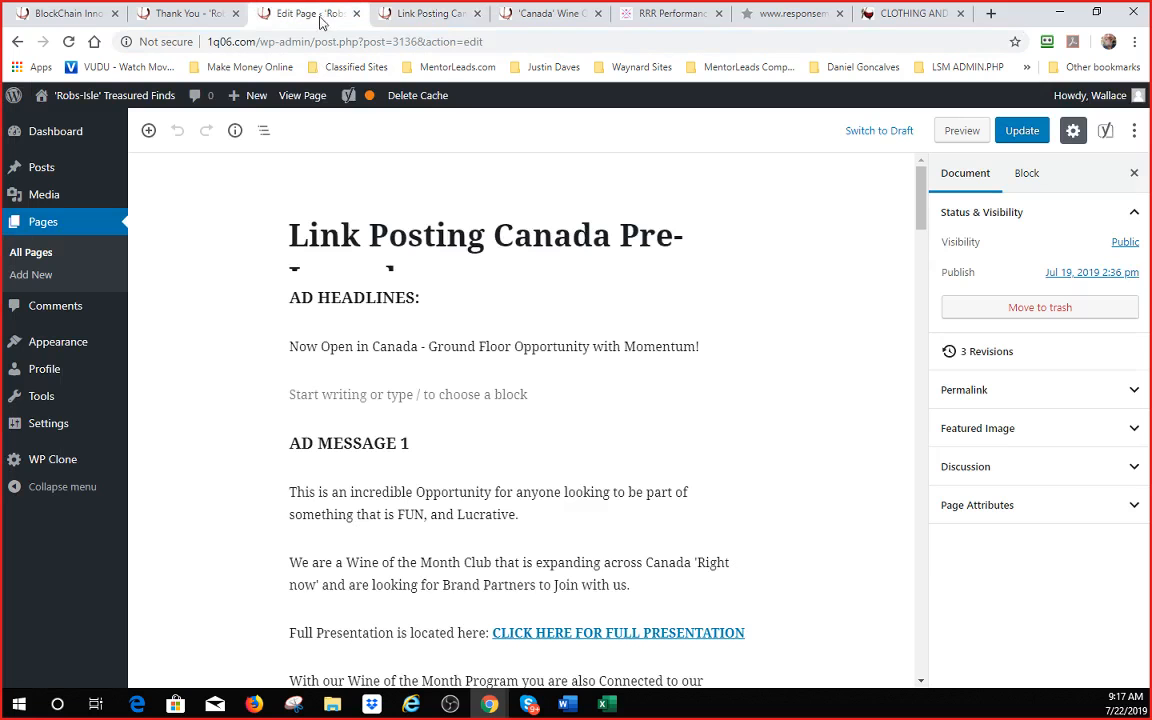
click(424, 13)
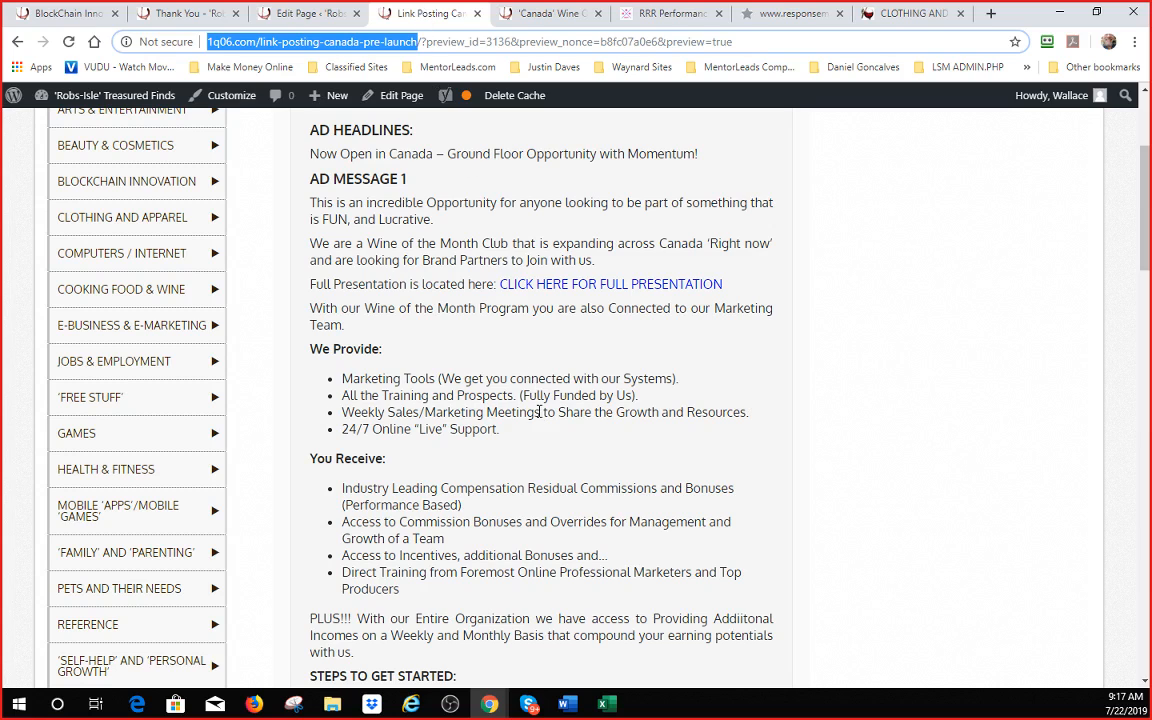
scroll(537, 408, up, 3)
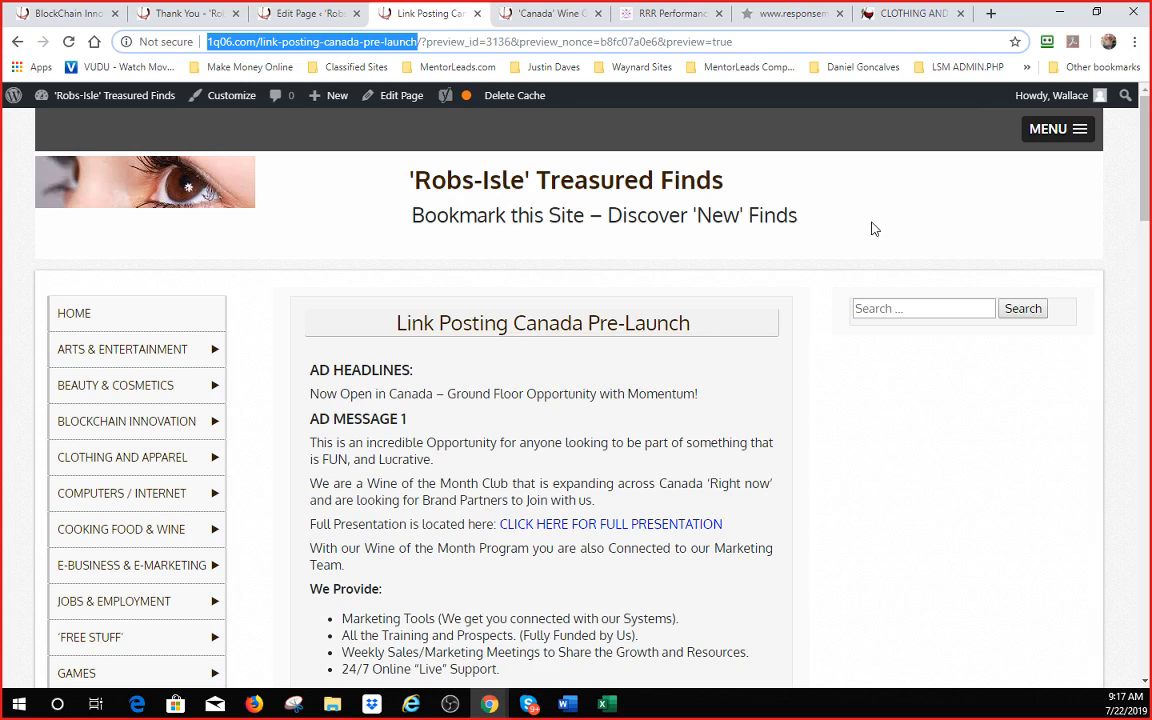
Close the ResponseMagic opt-in code page and the Clothing and Apparel page
click(763, 16)
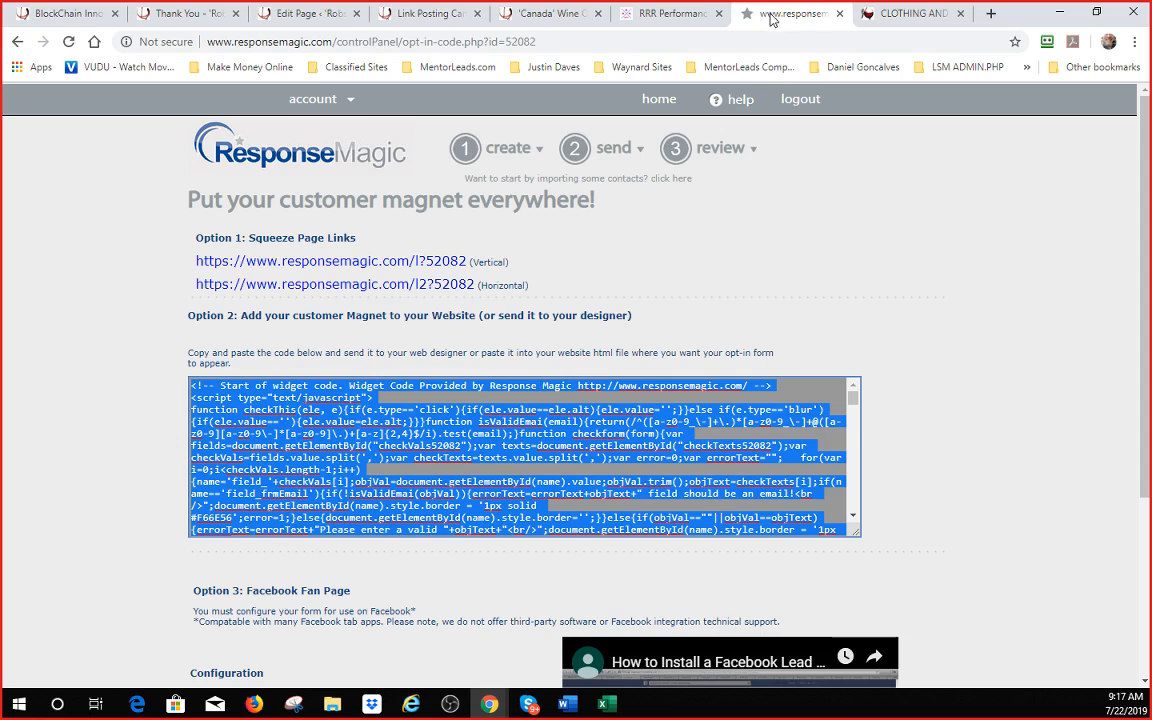
click(840, 14)
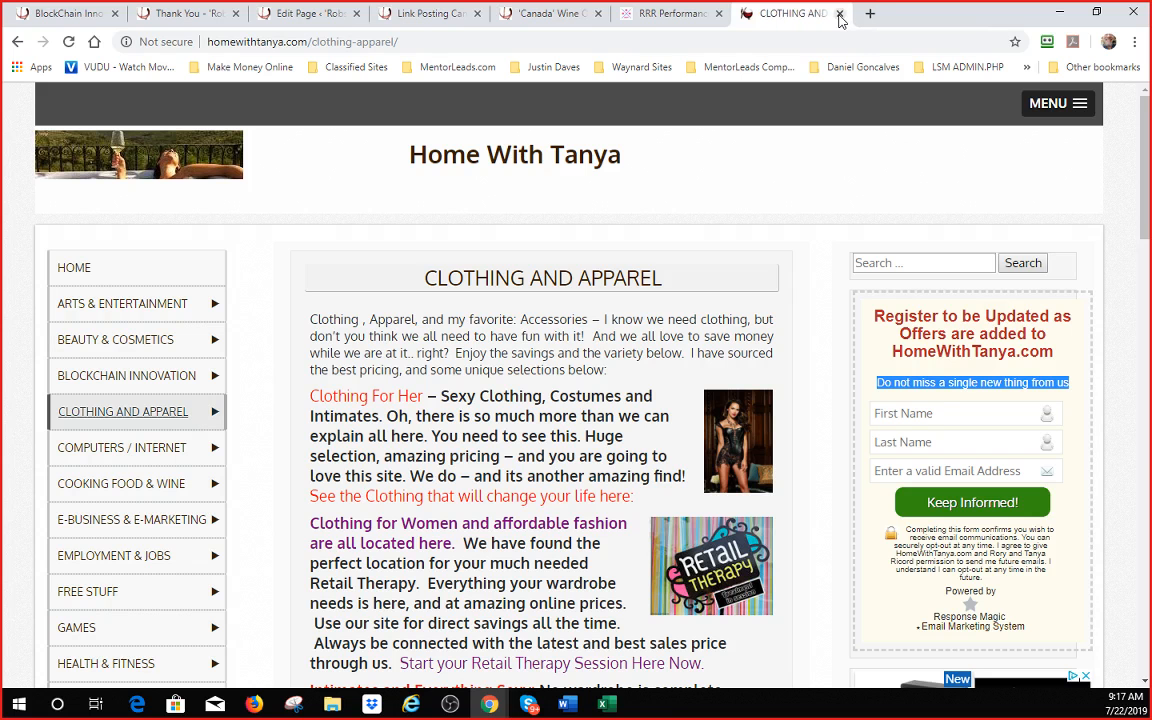
click(840, 14)
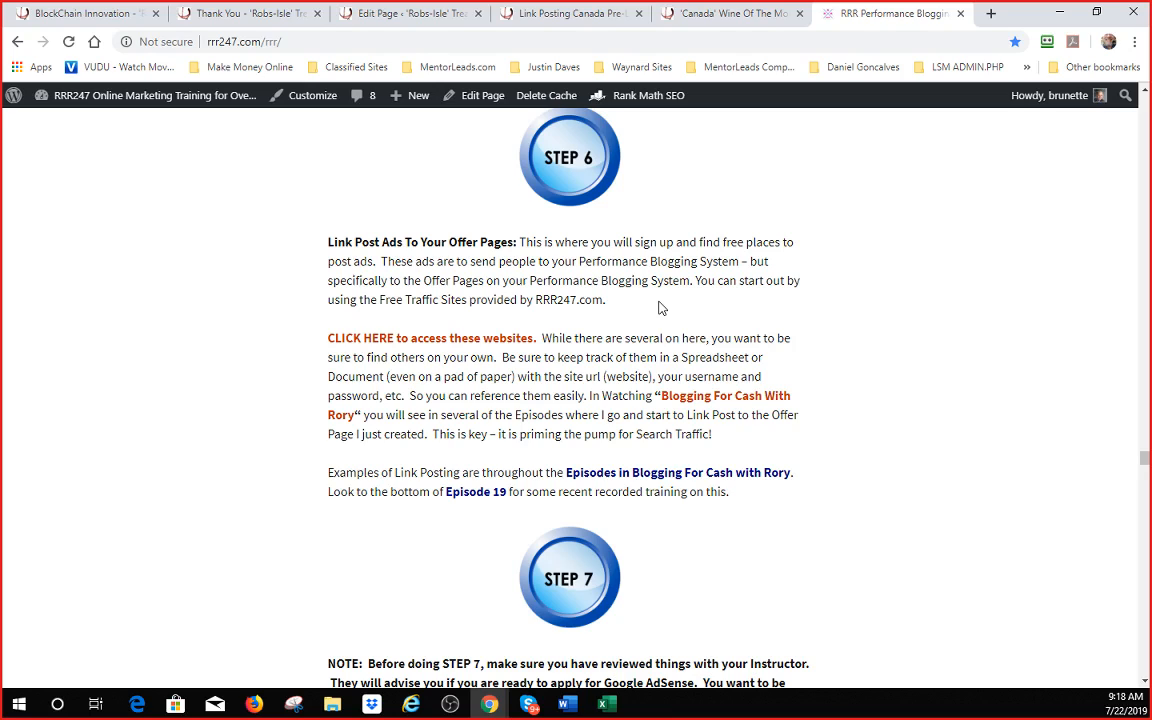
scroll(660, 308, down, 4)
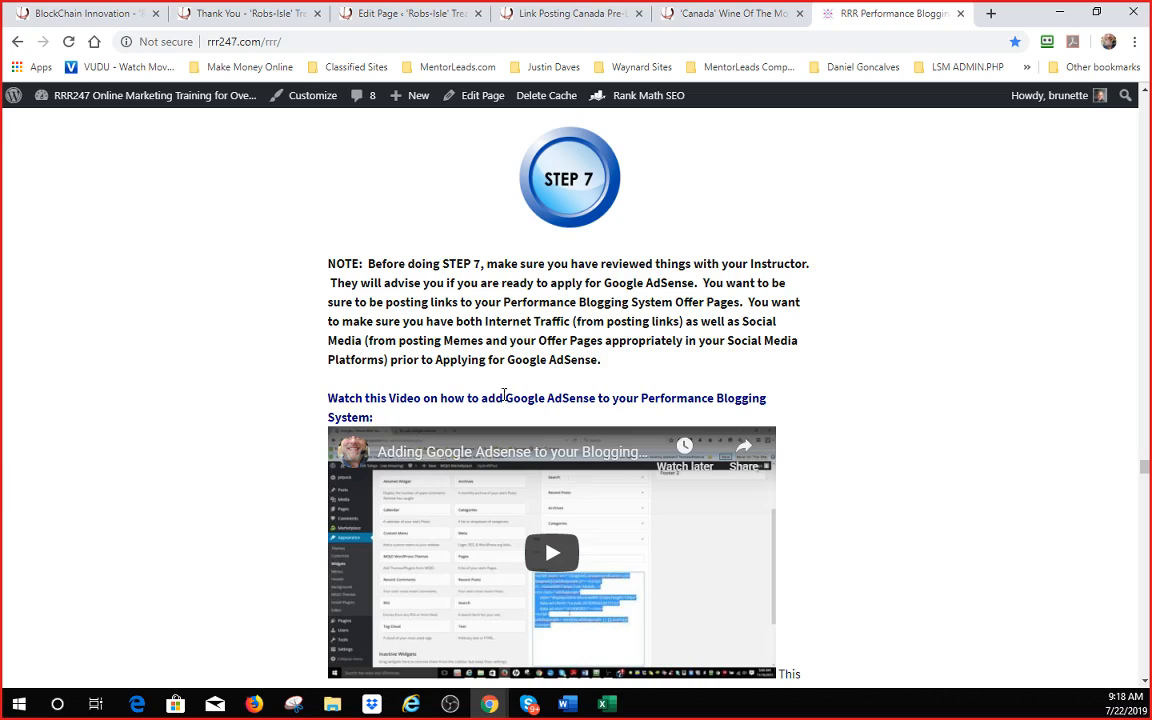
scroll(600, 320, up, 5)
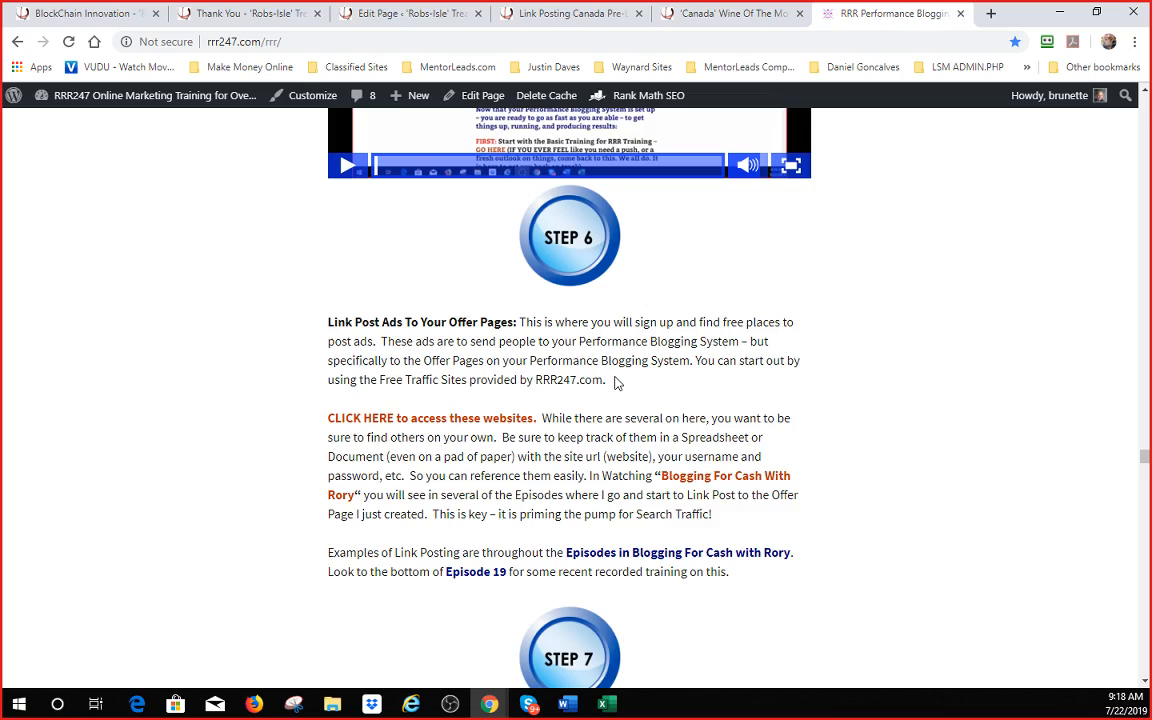
scroll(577, 354, down, 3)
scroll(535, 446, down, 2)
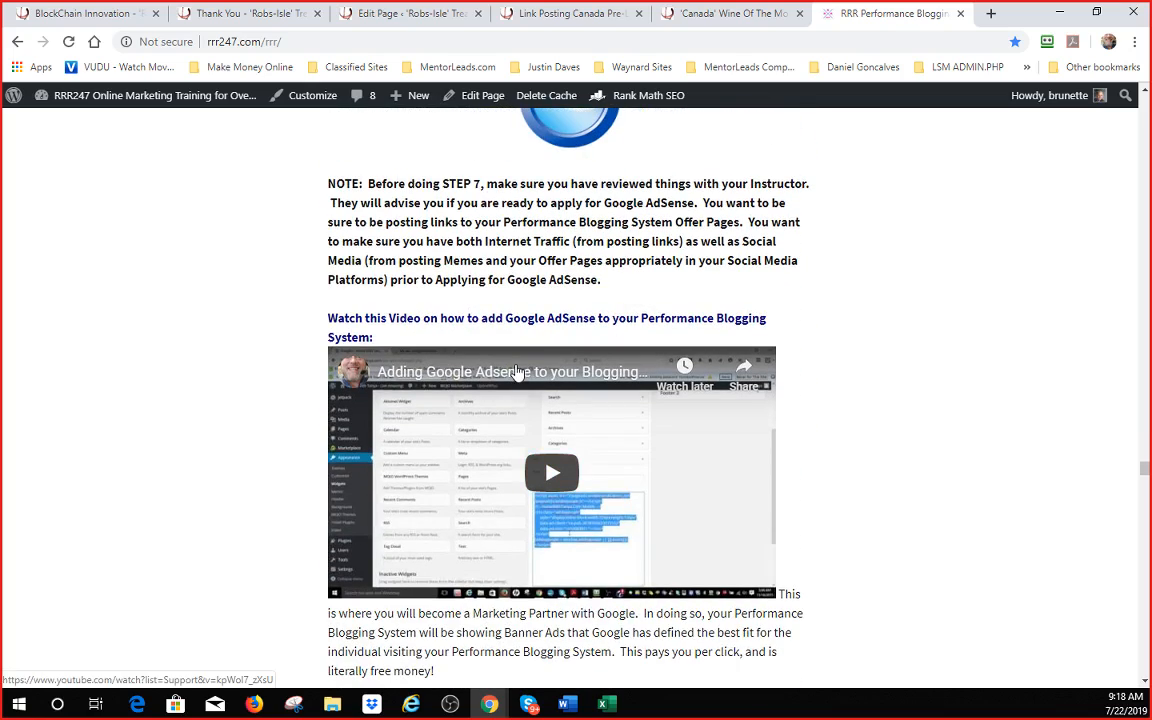
scroll(520, 375, up, 5)
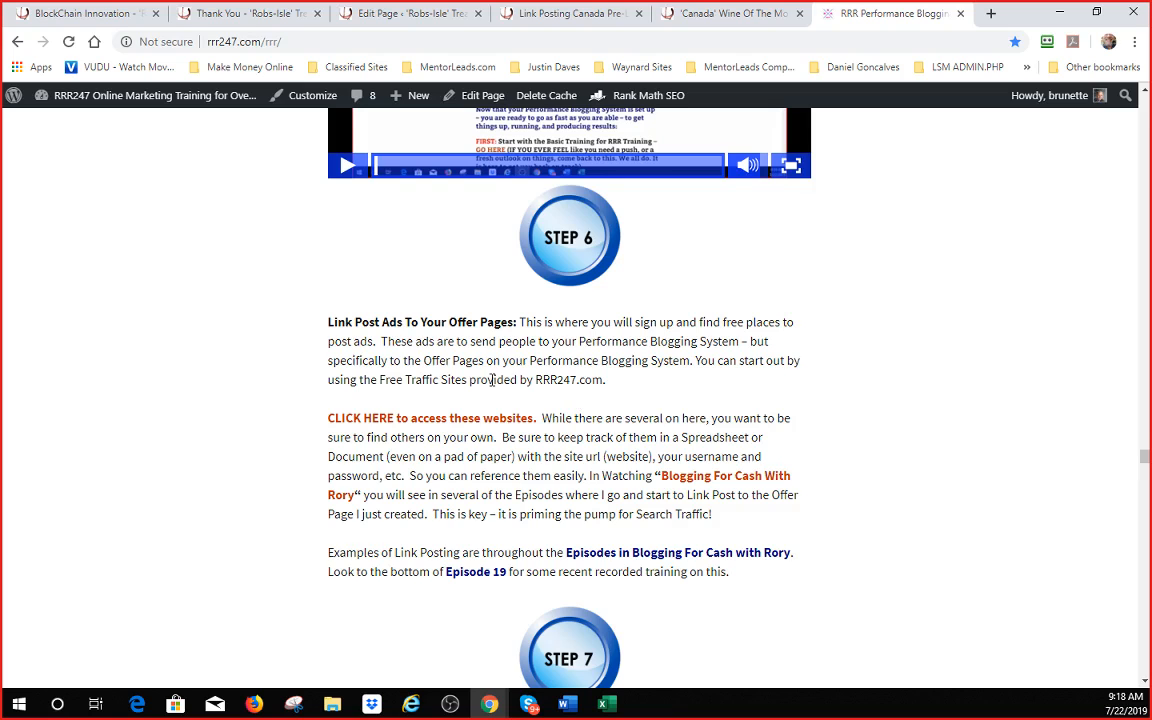
scroll(492, 379, down, 3)
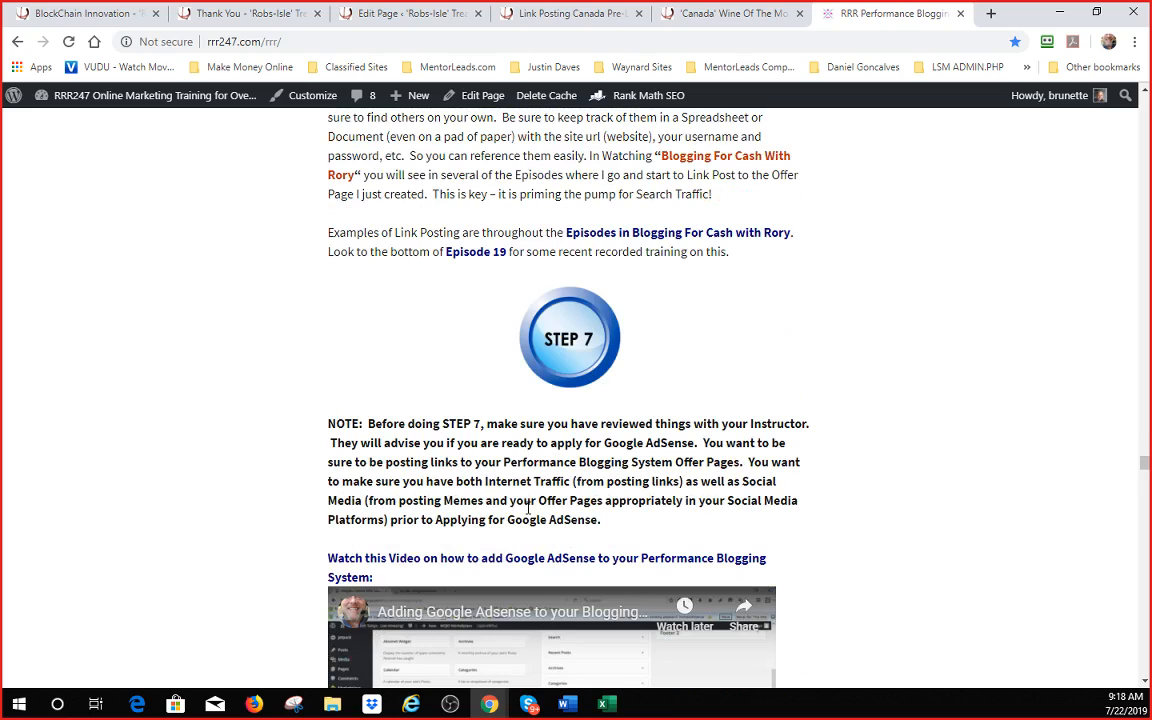
scroll(540, 485, up, 3)
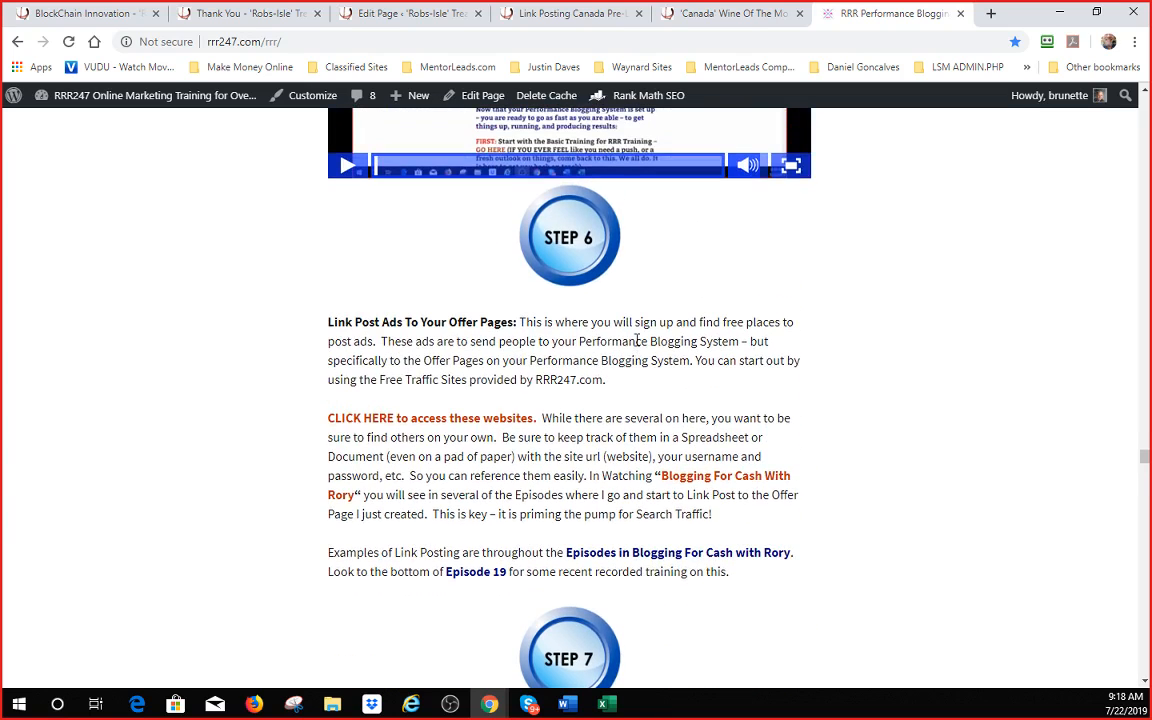
click(232, 13)
Close the Thank You page, check the Link Posting Canada preview and editor, then switch to BlockChain Innovation
click(316, 15)
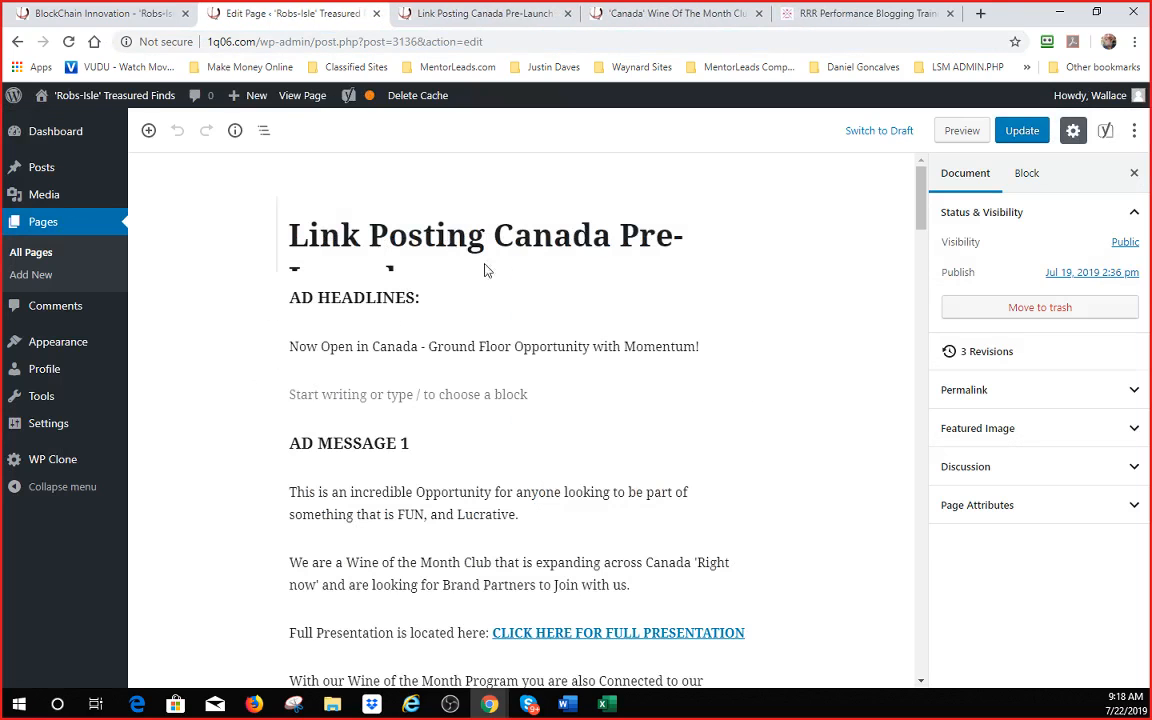
click(470, 13)
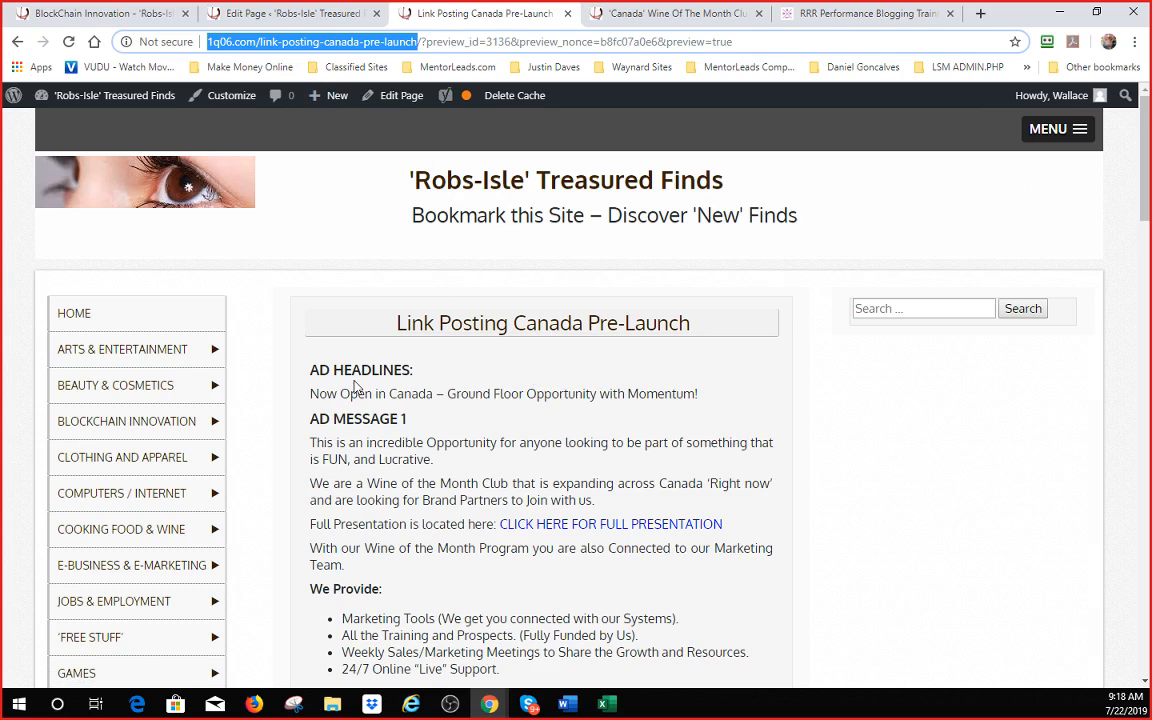
scroll(375, 320, down, 2)
scroll(375, 318, down, 6)
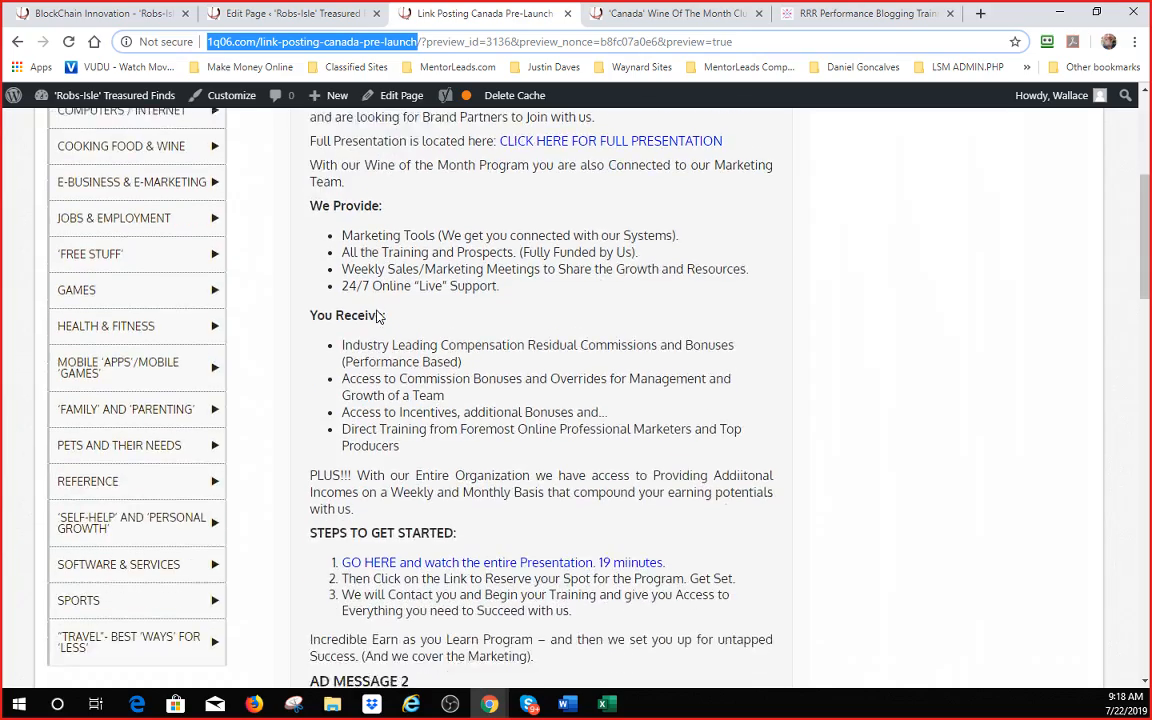
scroll(437, 360, down, 3)
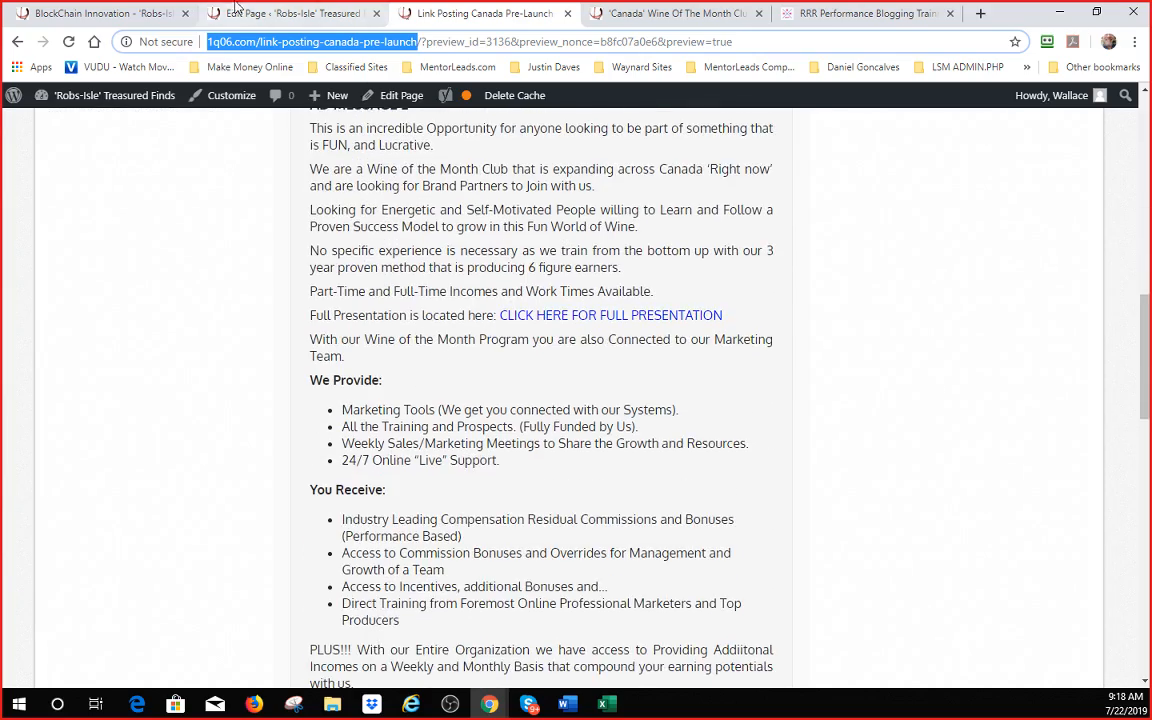
click(285, 13)
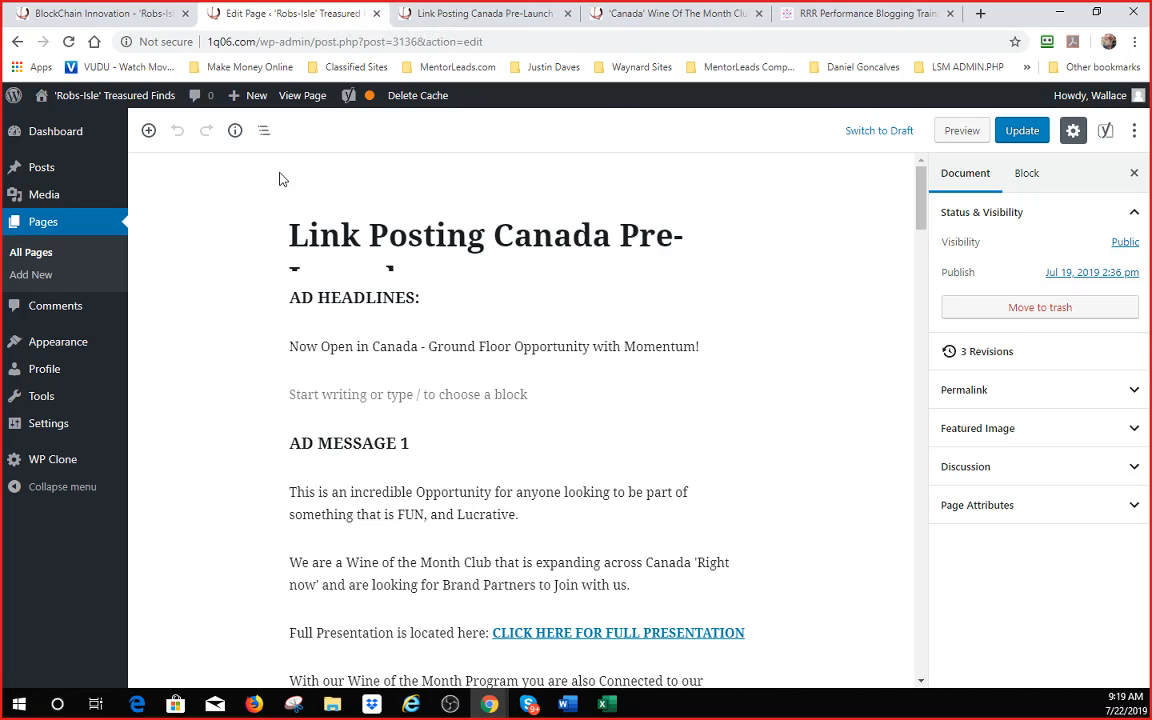
click(114, 13)
From the Dashboard, filter the All Pages list to July 2019
mouse_move(128, 95)
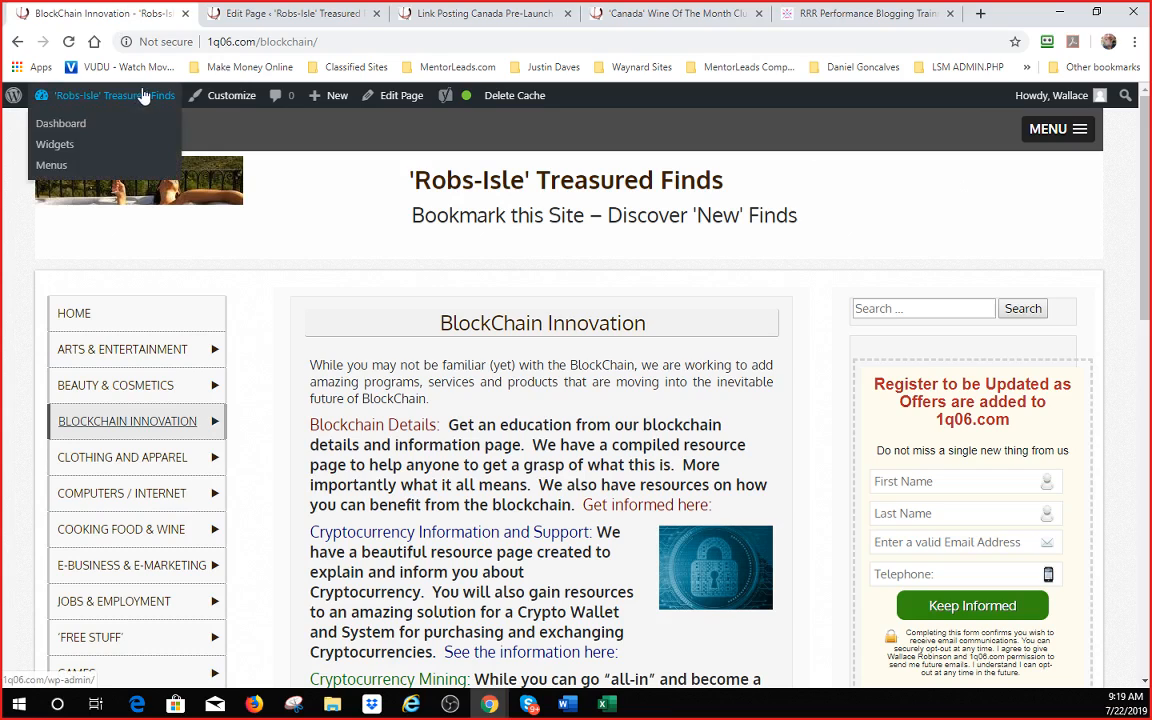
click(55, 124)
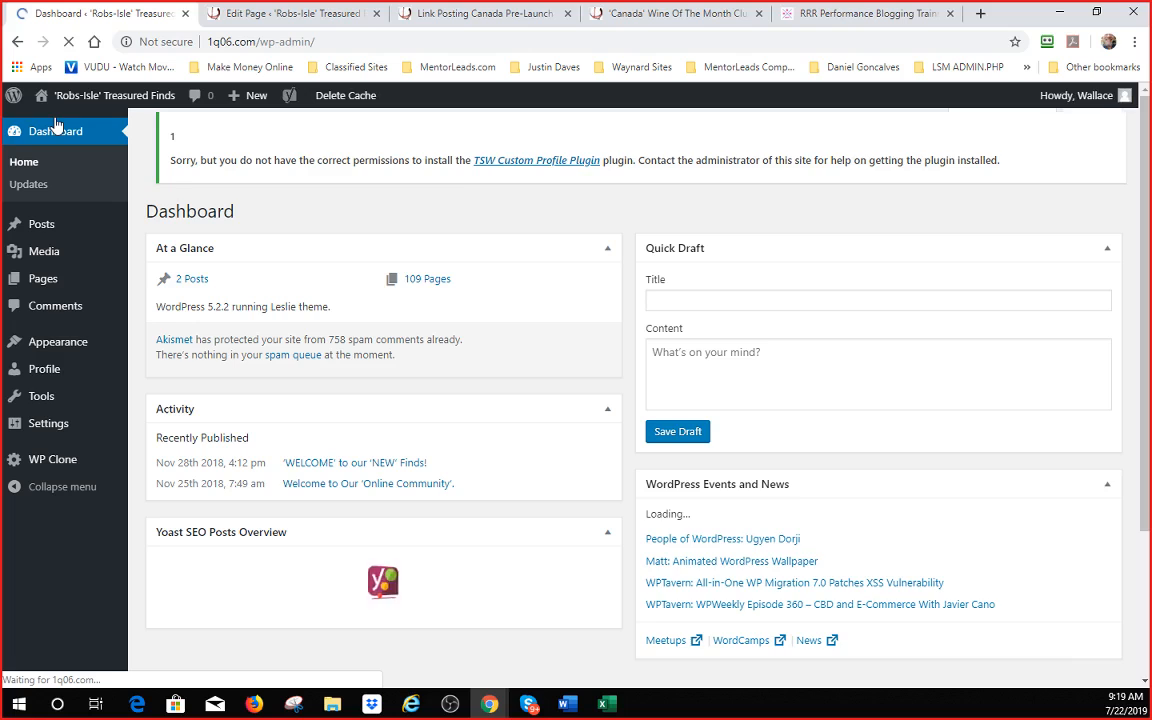
mouse_move(57, 279)
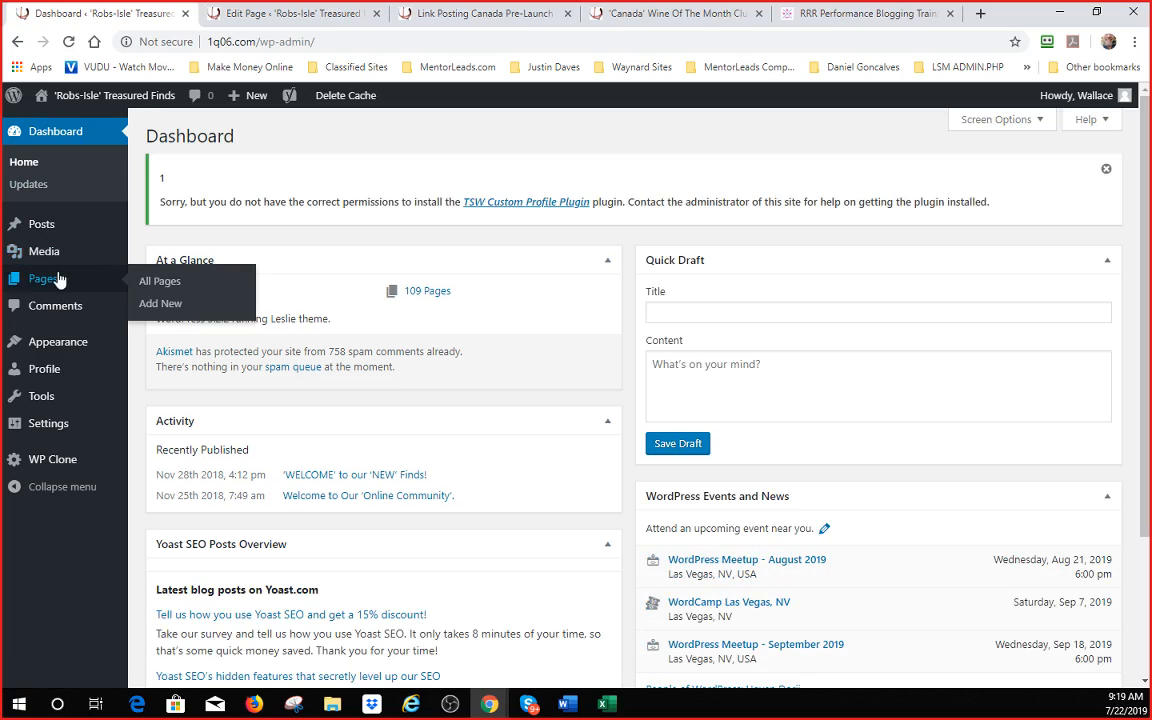
click(160, 284)
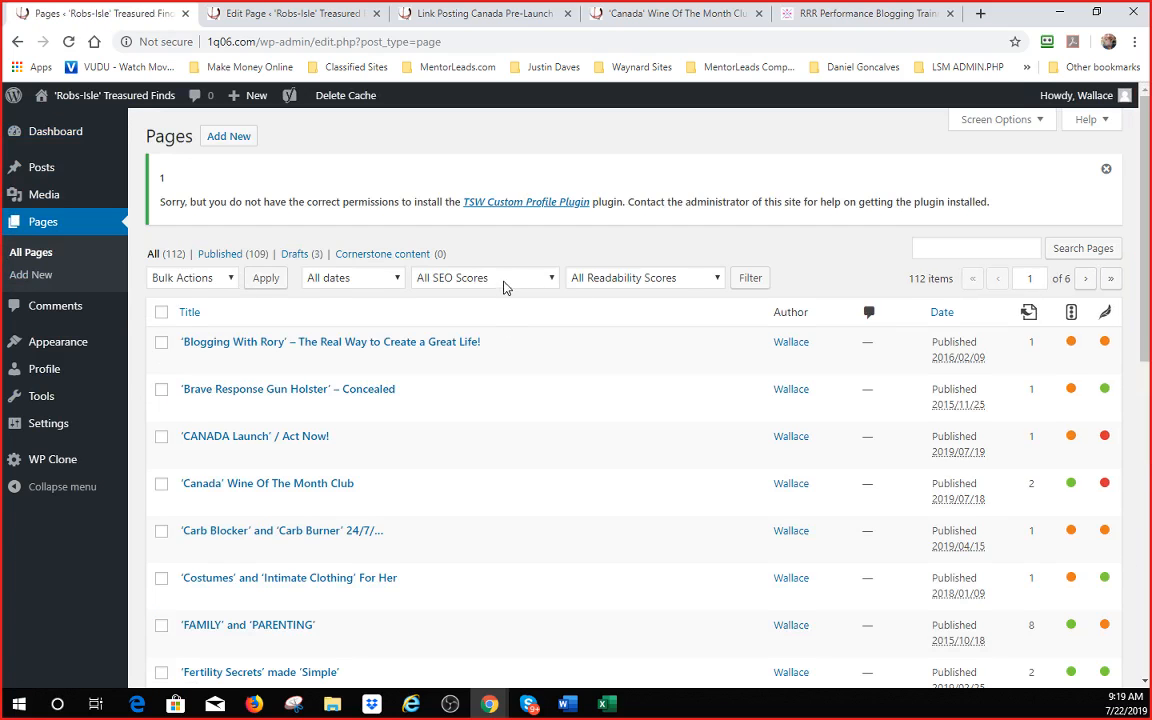
click(360, 280)
click(345, 311)
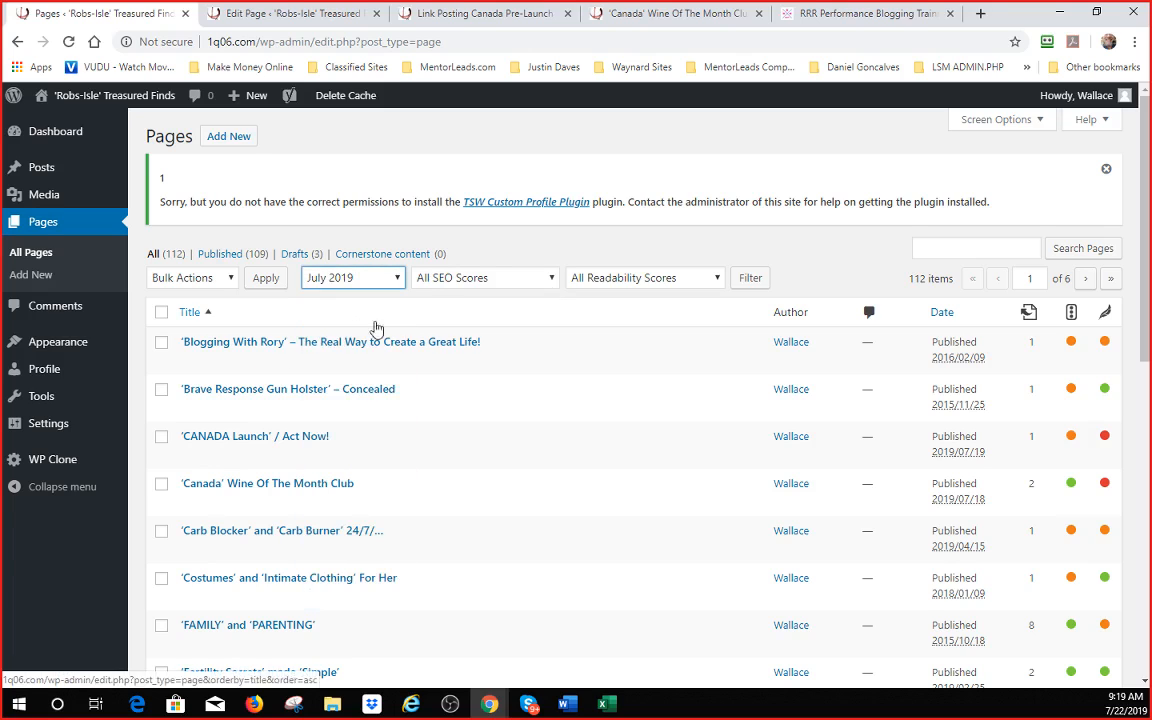
click(751, 279)
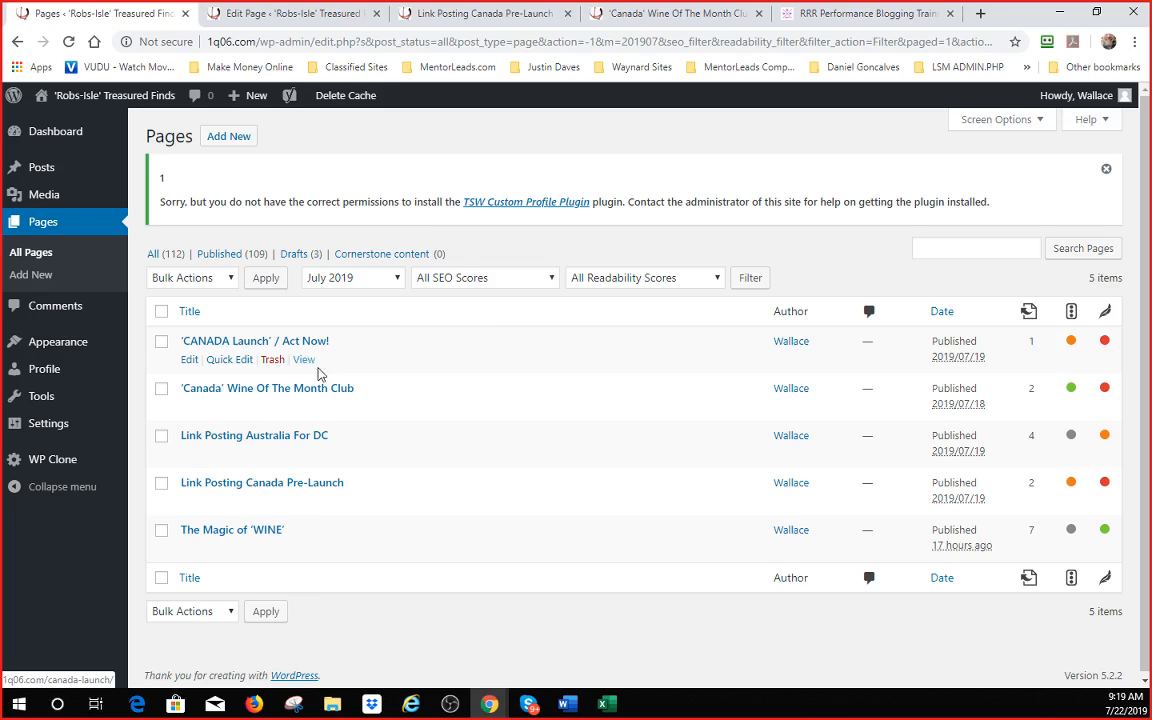
click(452, 13)
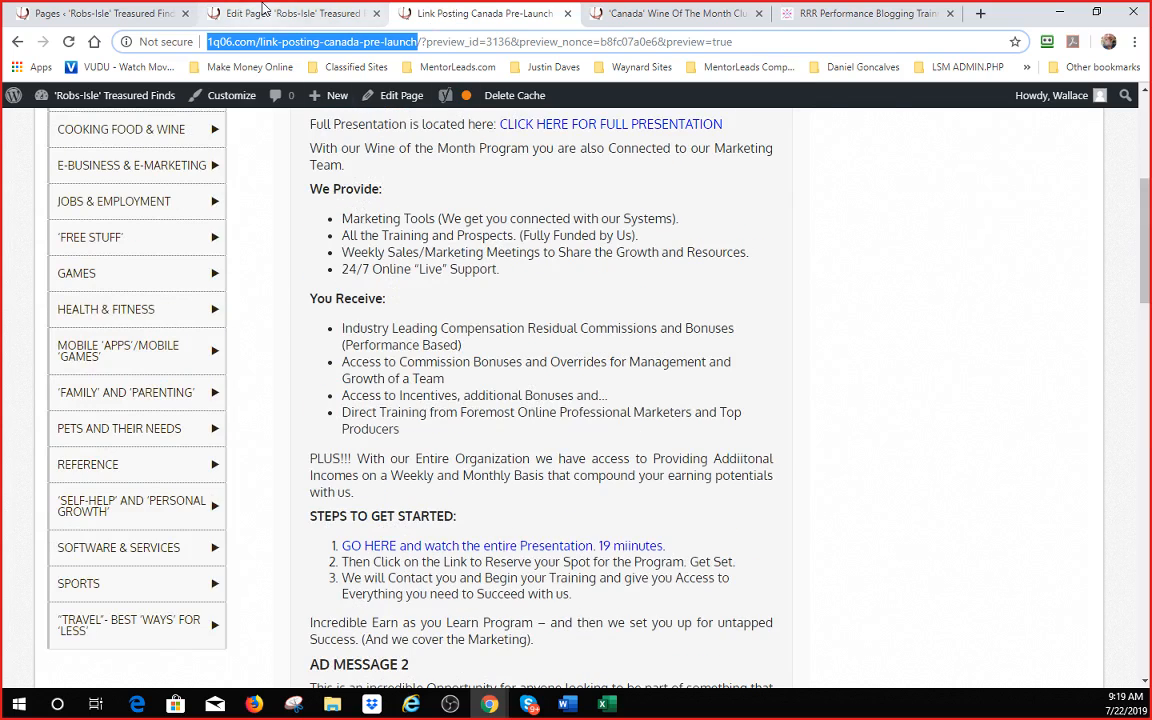
Run the Yoast SEO analysis on the page and check where the presentation's tinyurl link points
click(290, 13)
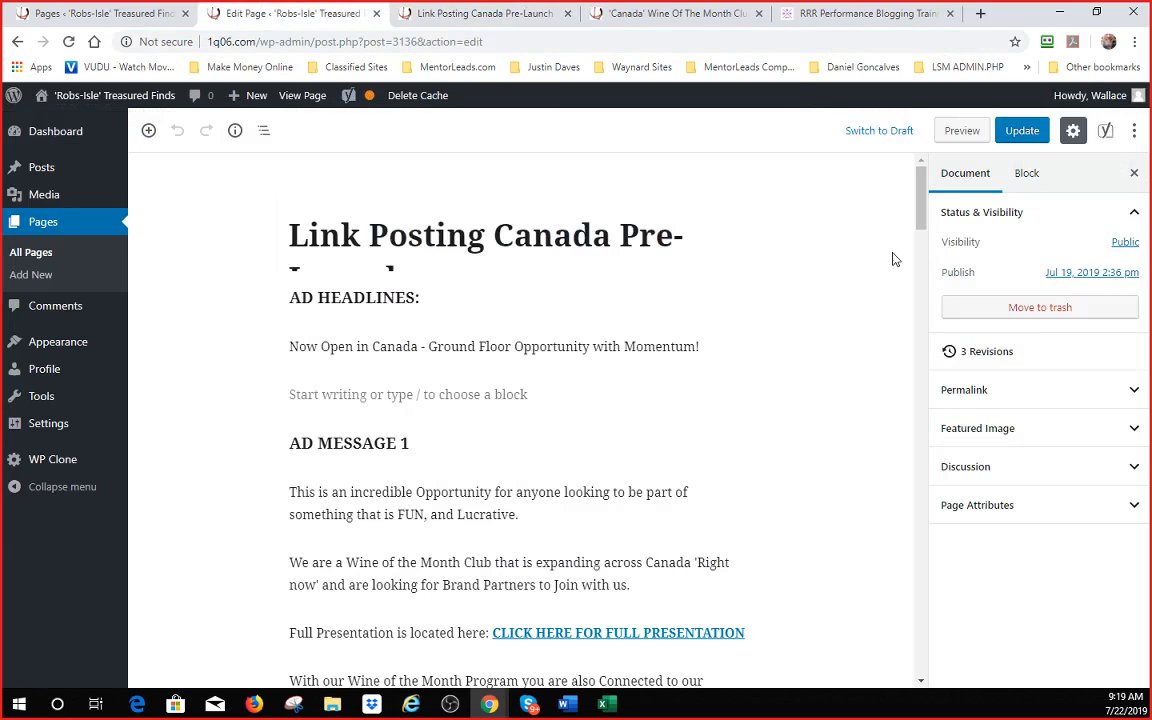
click(1107, 131)
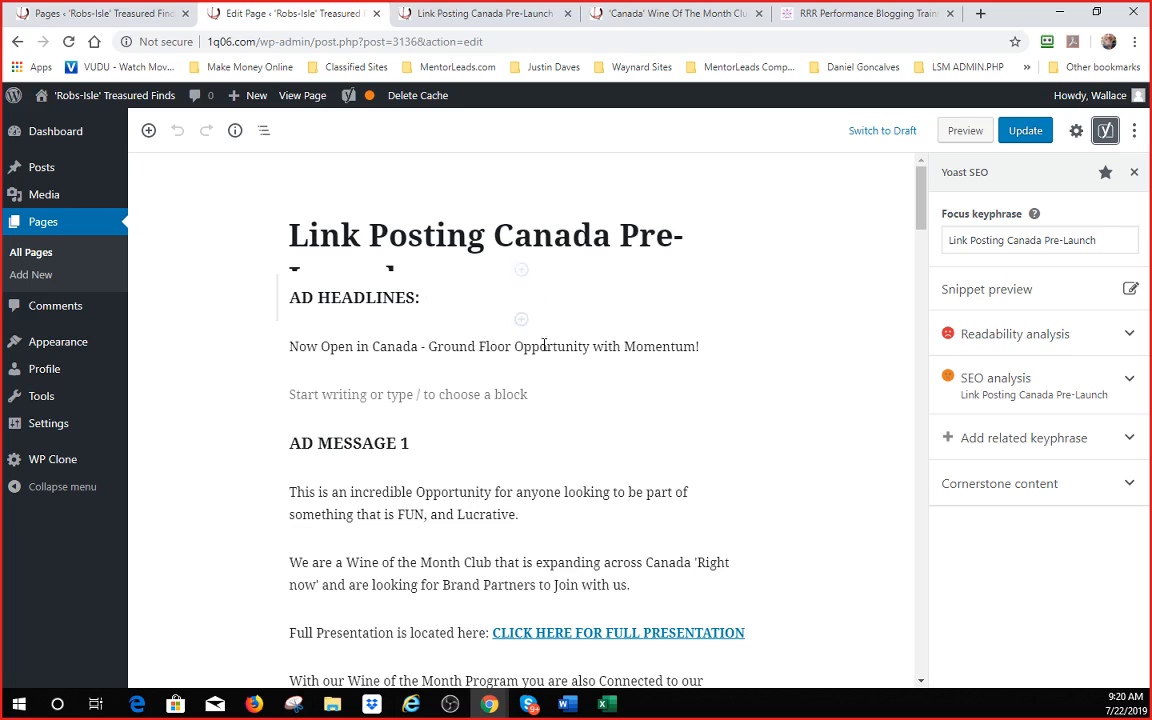
scroll(548, 345, down, 4)
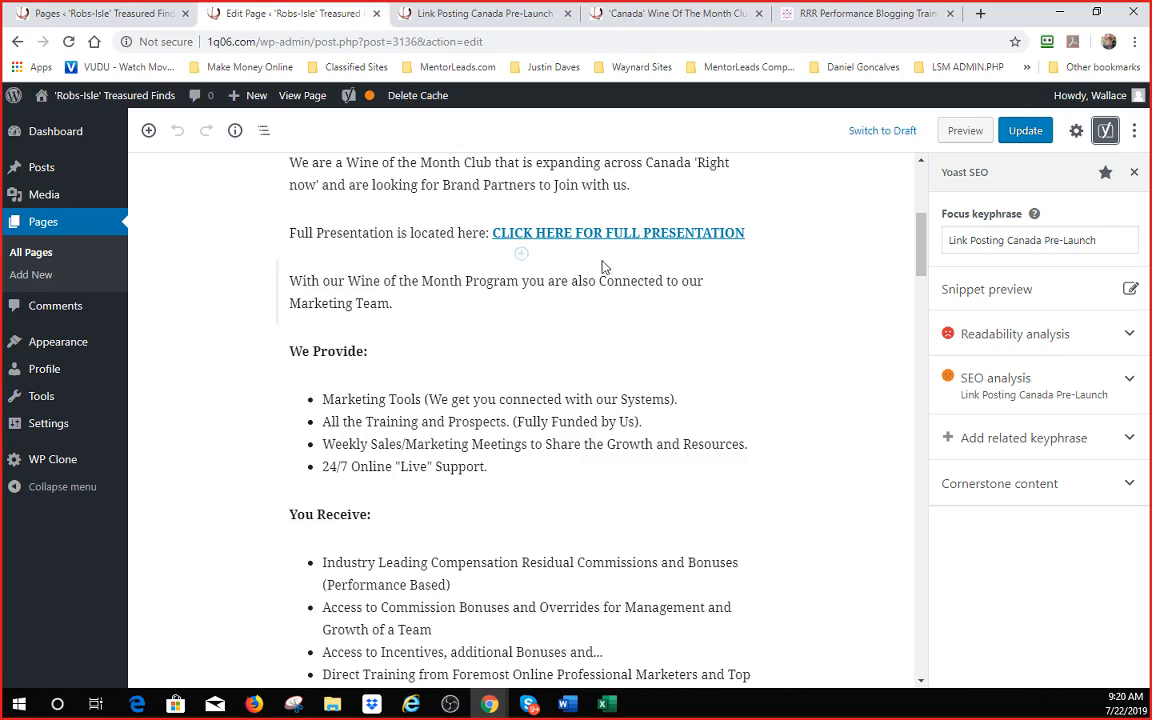
click(606, 231)
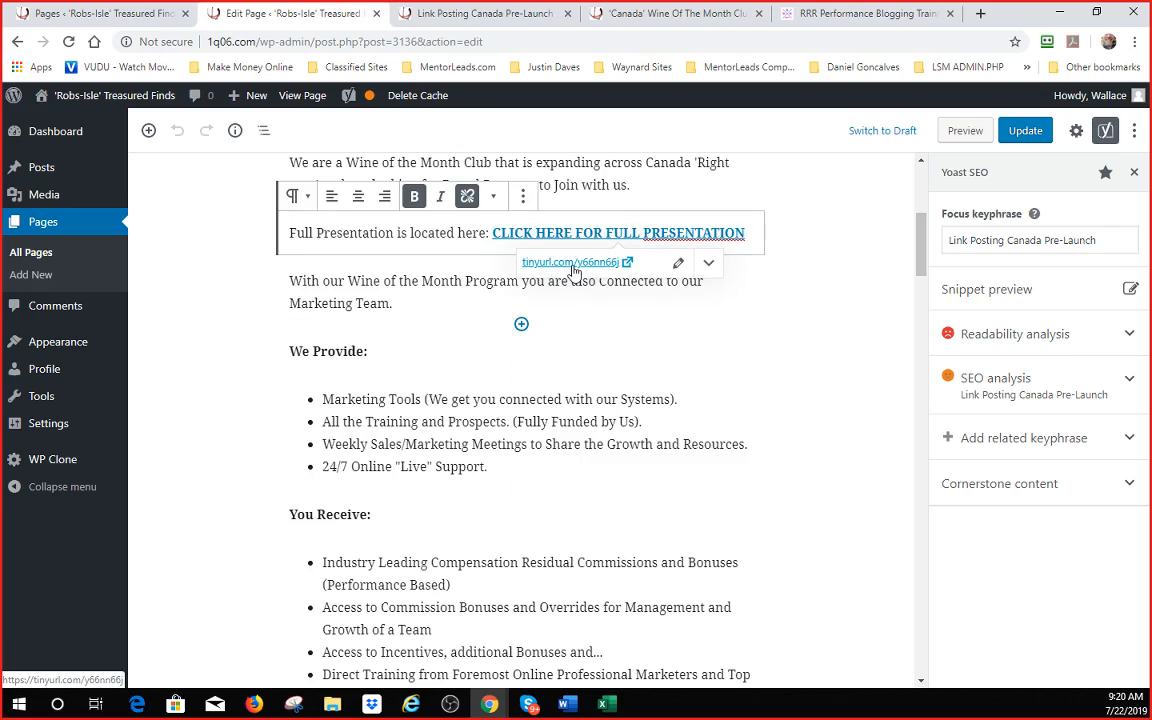
click(450, 421)
scroll(440, 264, up, 3)
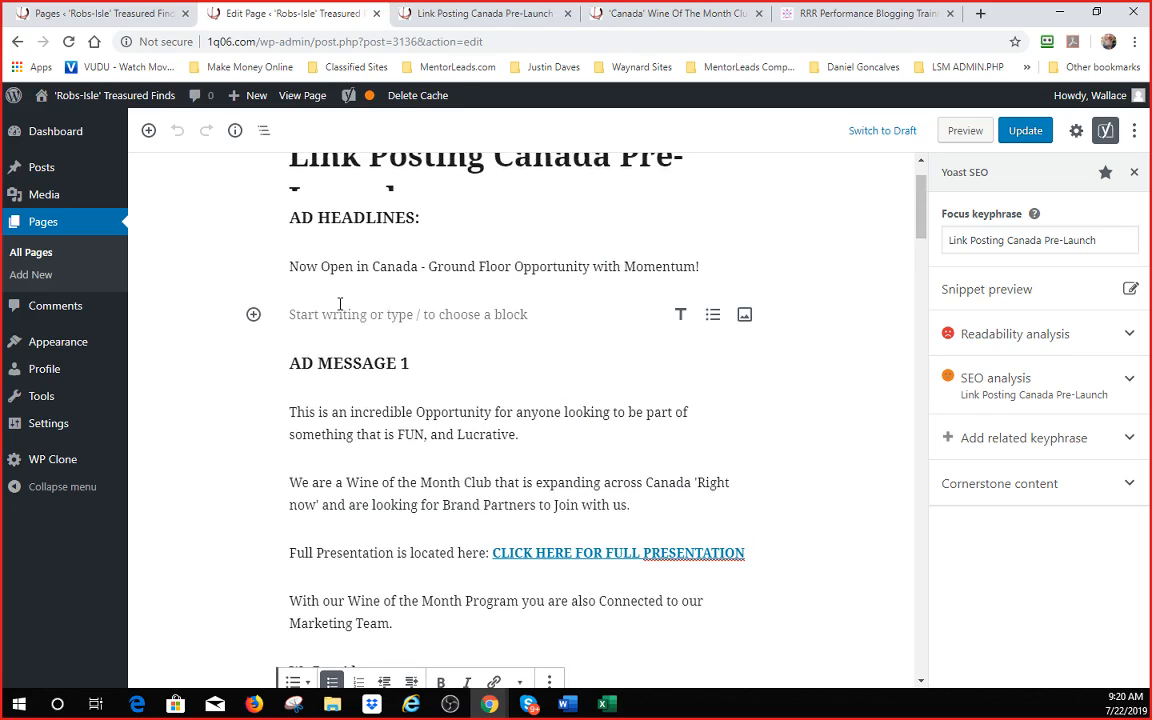
scroll(358, 342, up, 1)
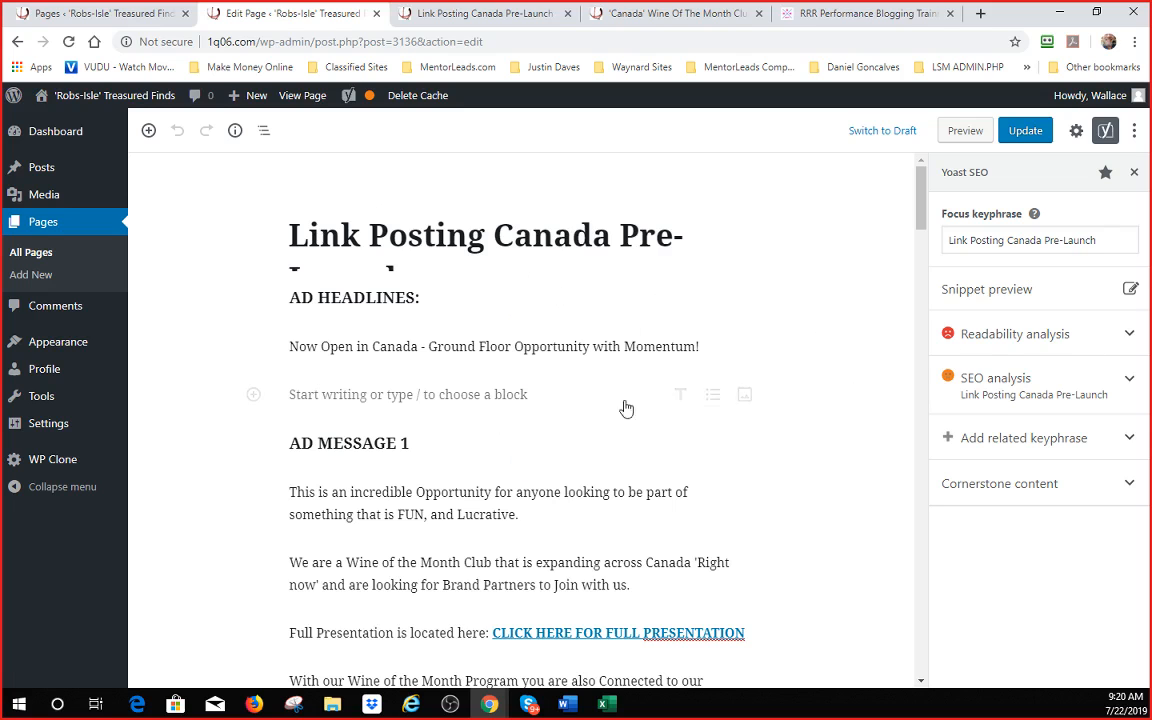
Dock the affiliate-programs Google Sheets window into Chrome's tab strip
scroll(625, 406, down, 5)
click(588, 387)
scroll(458, 483, down, 2)
scroll(560, 535, down, 5)
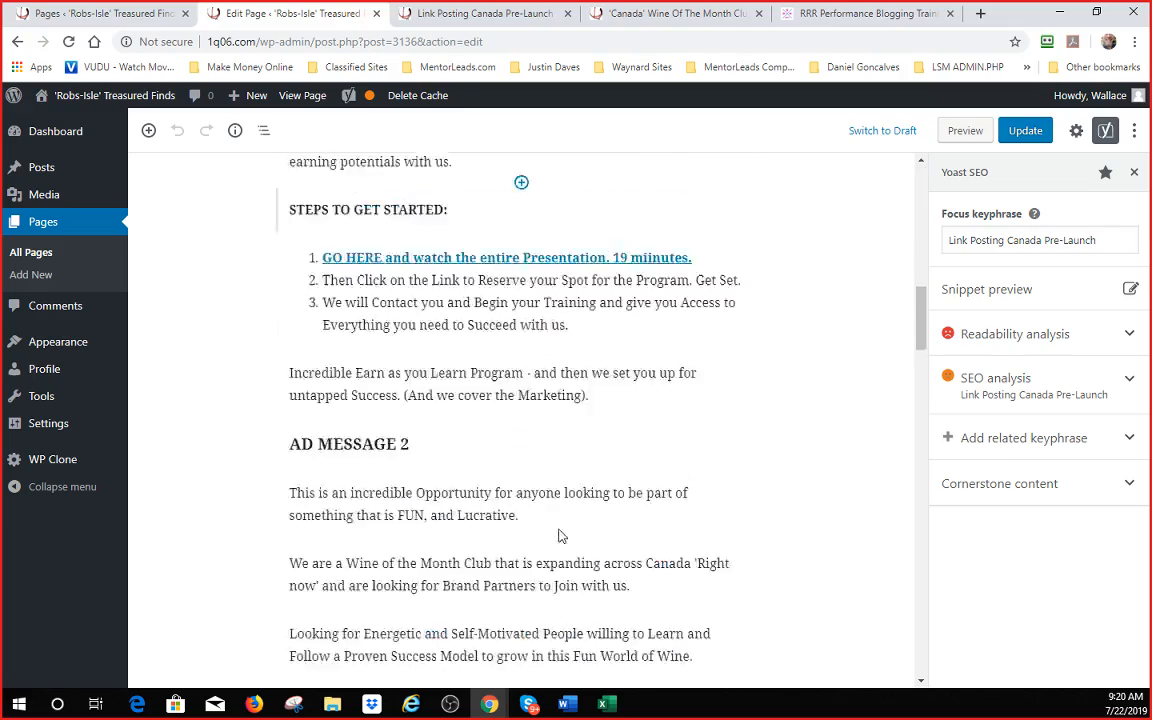
scroll(560, 535, down, 8)
scroll(655, 467, up, 20)
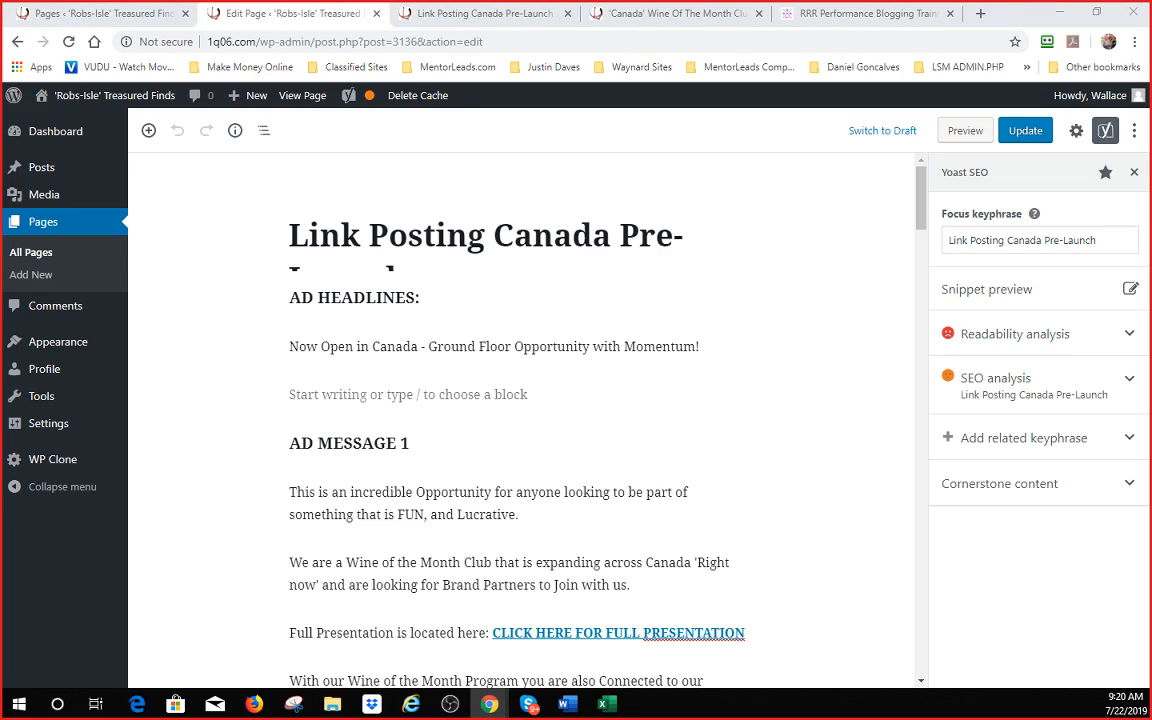
drag(2, 60, 874, 13)
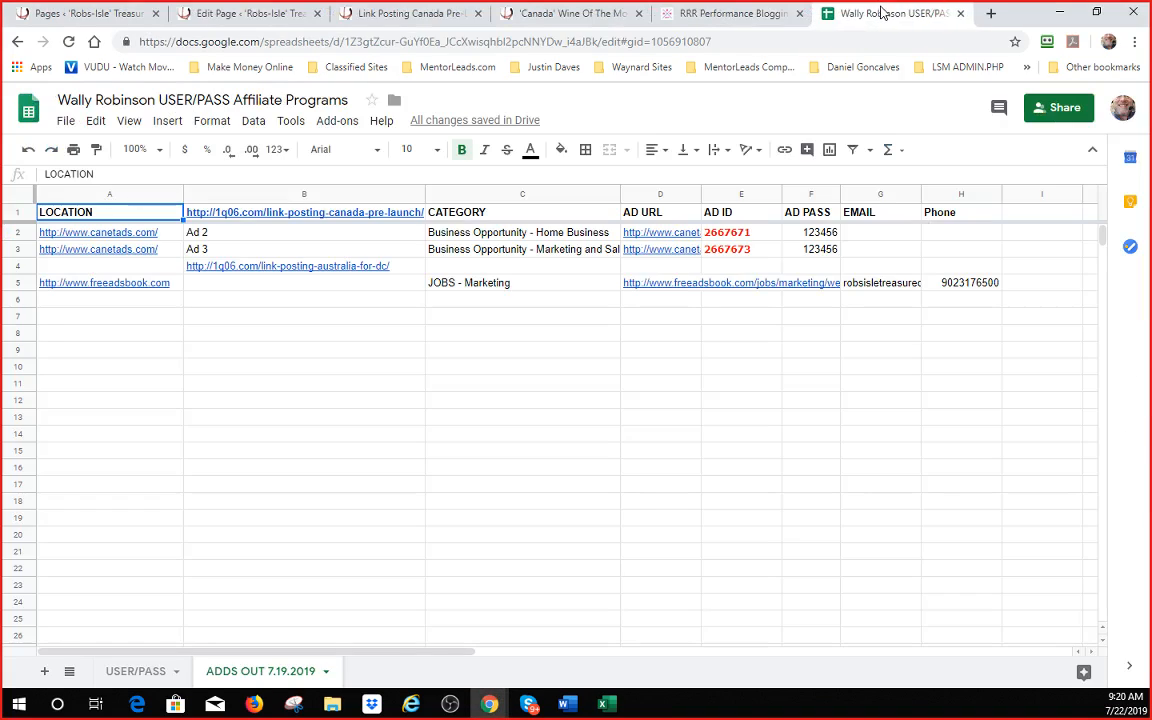
Copy the canetads.com address from cell A2 into cell A6
click(249, 559)
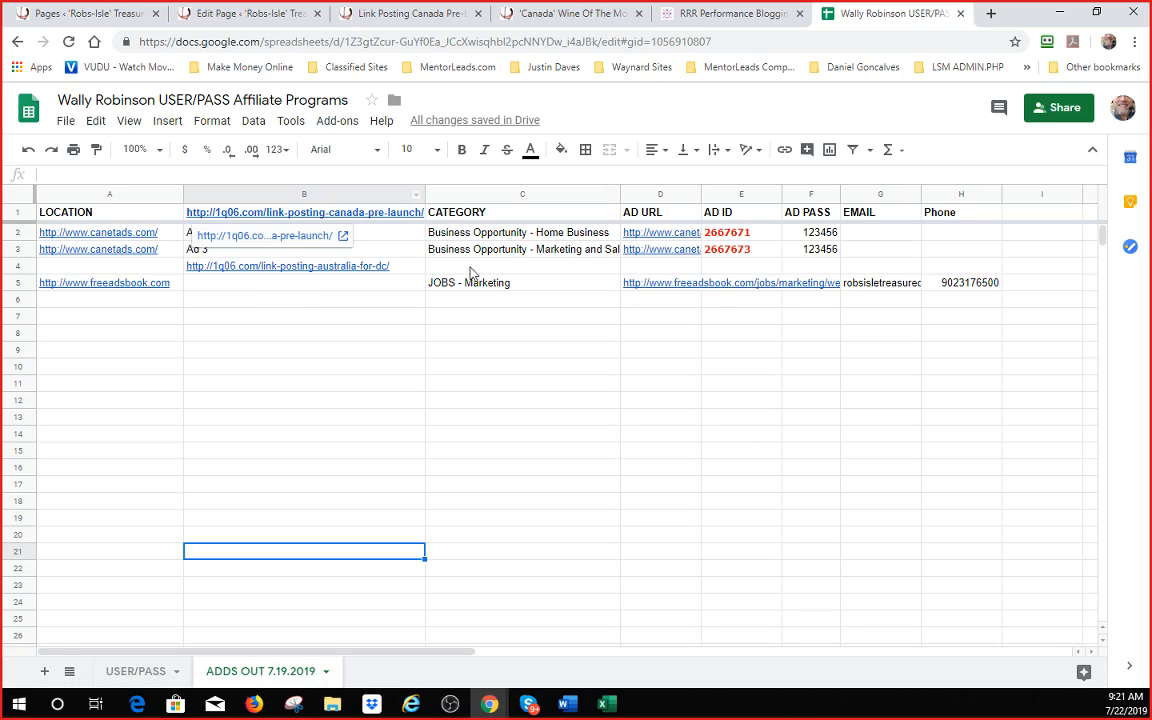
click(102, 228)
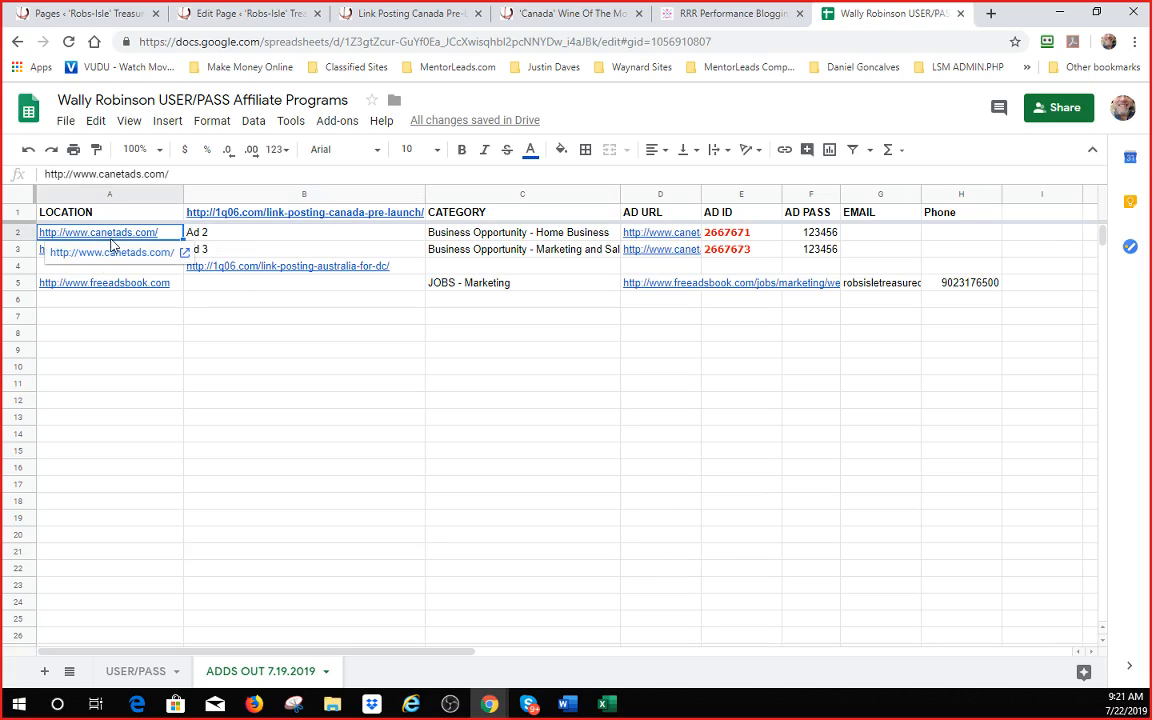
key(ctrl+c)
click(78, 299)
key(ctrl+v)
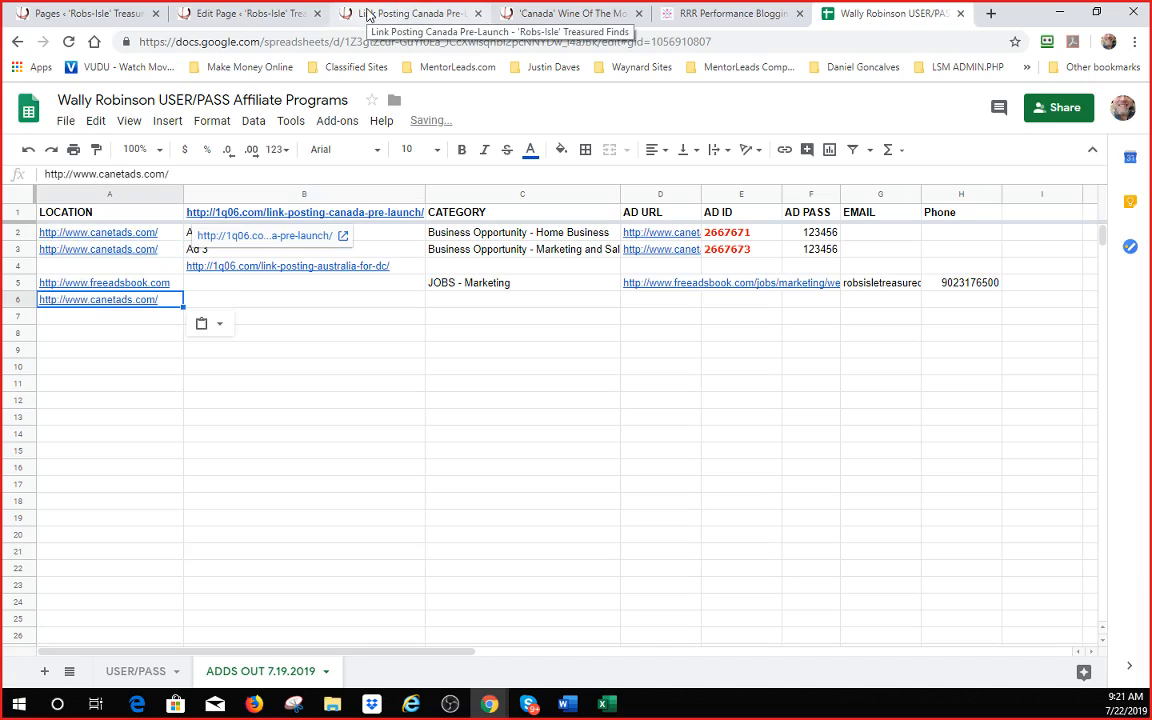
click(495, 10)
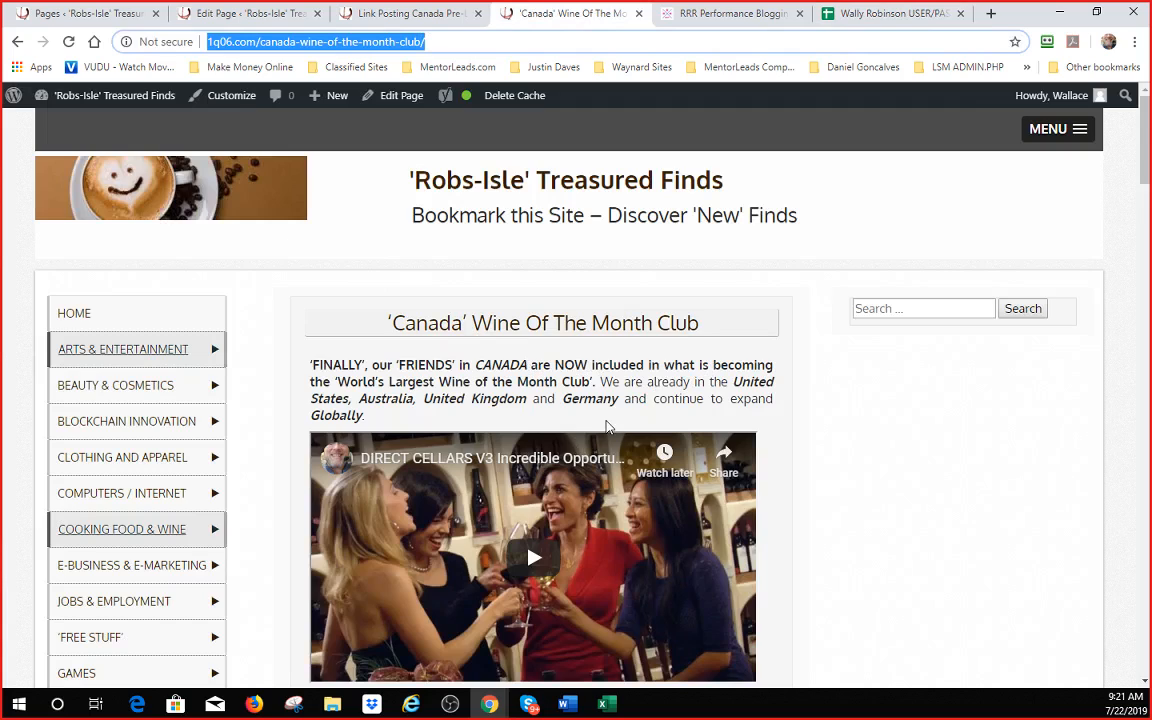
Select the Canada wine club page's URL, then scroll the Link Posting Canada editor to AD MESSAGE 4
click(438, 41)
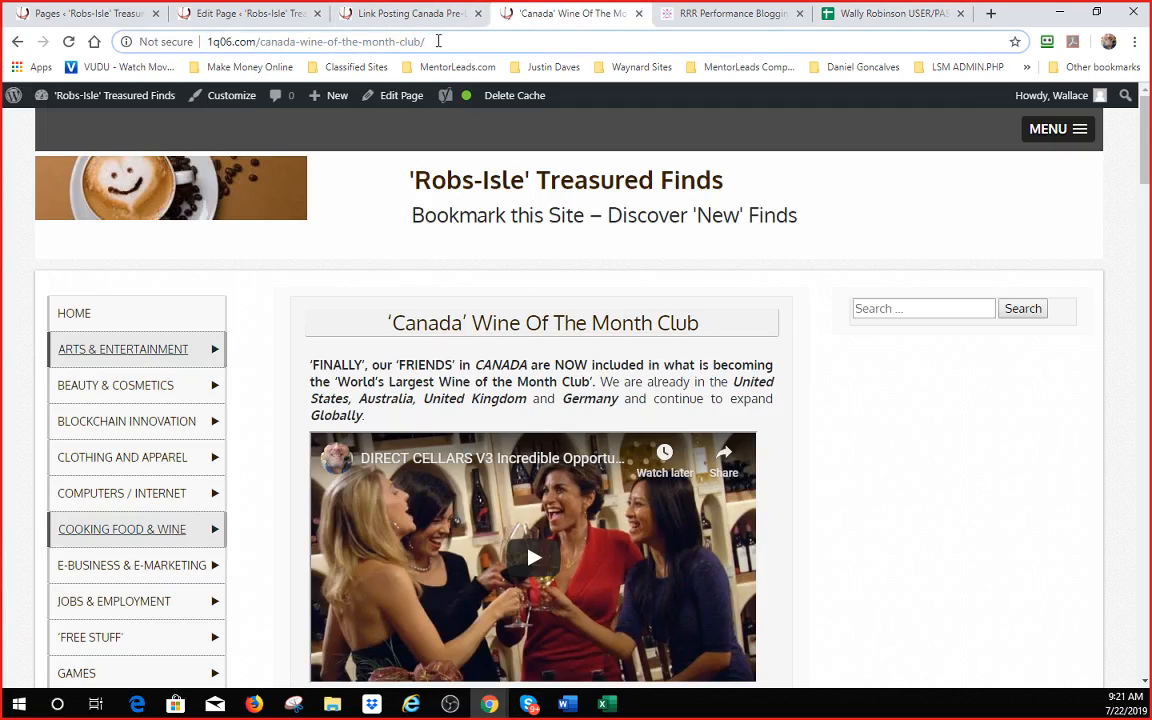
drag(438, 41, 190, 46)
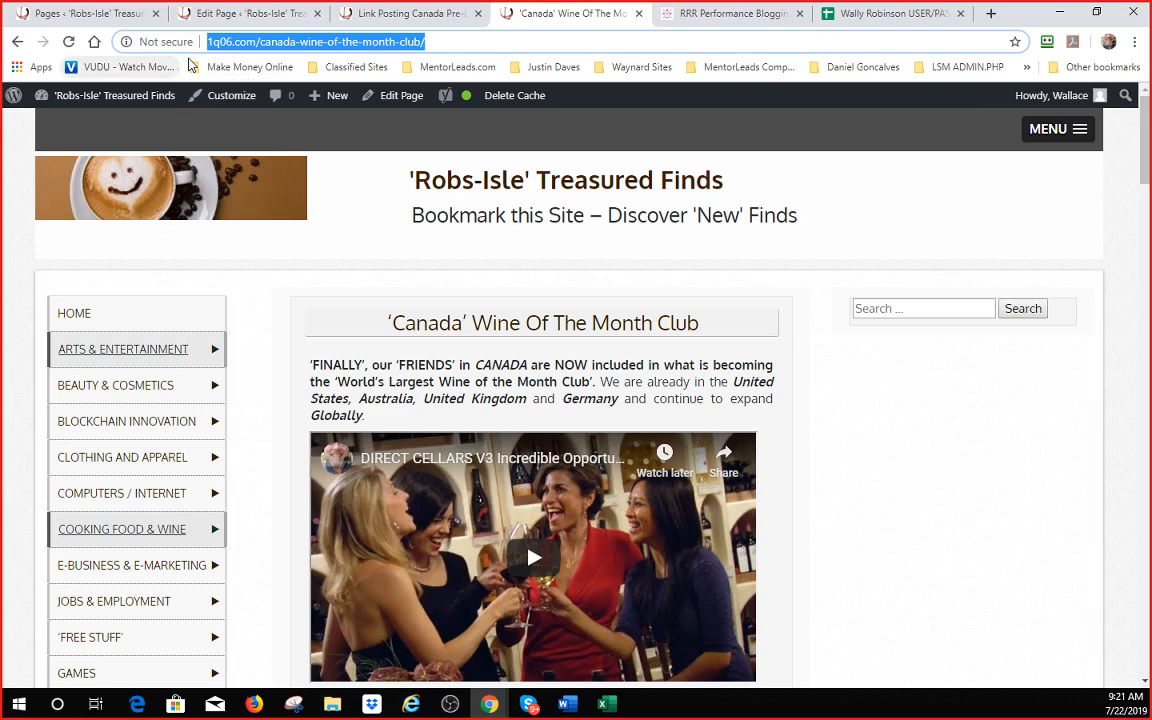
click(250, 13)
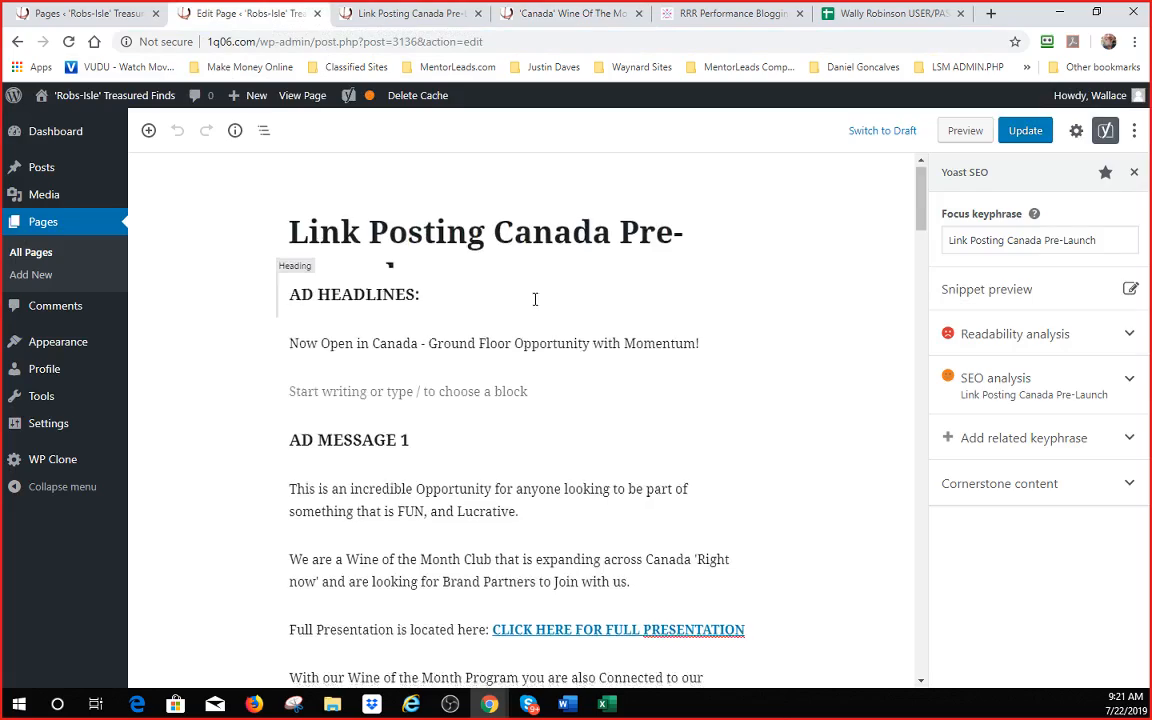
scroll(532, 298, down, 4)
scroll(535, 300, down, 8)
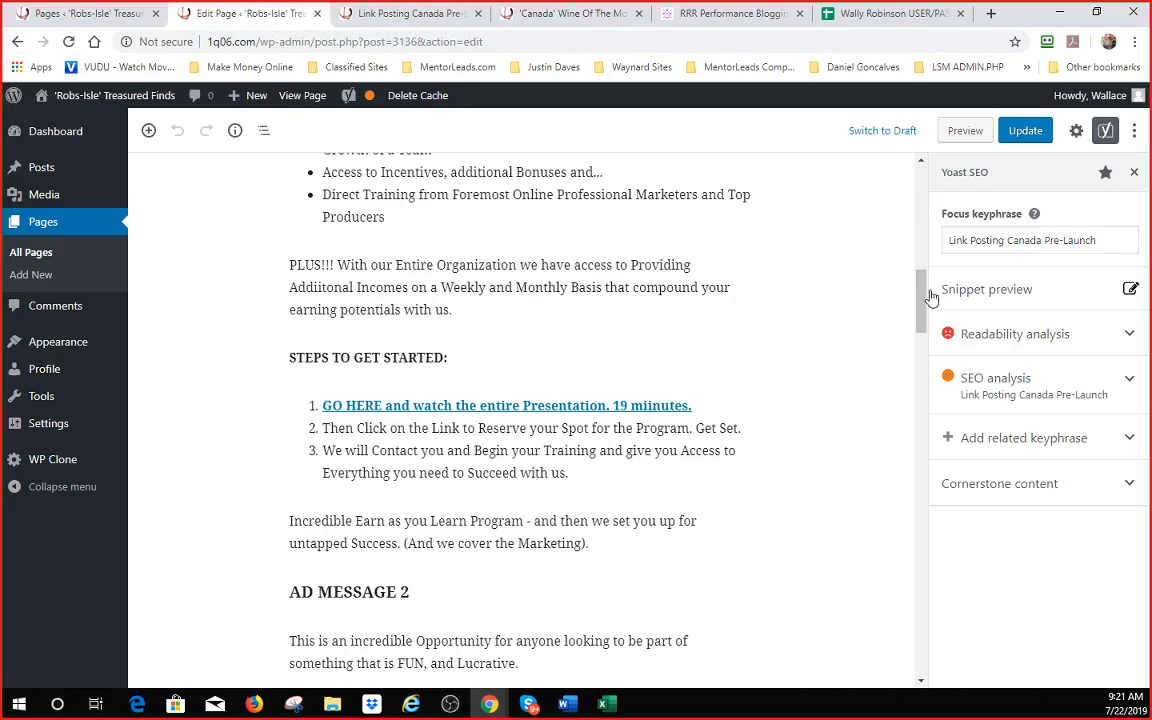
drag(926, 291, 951, 599)
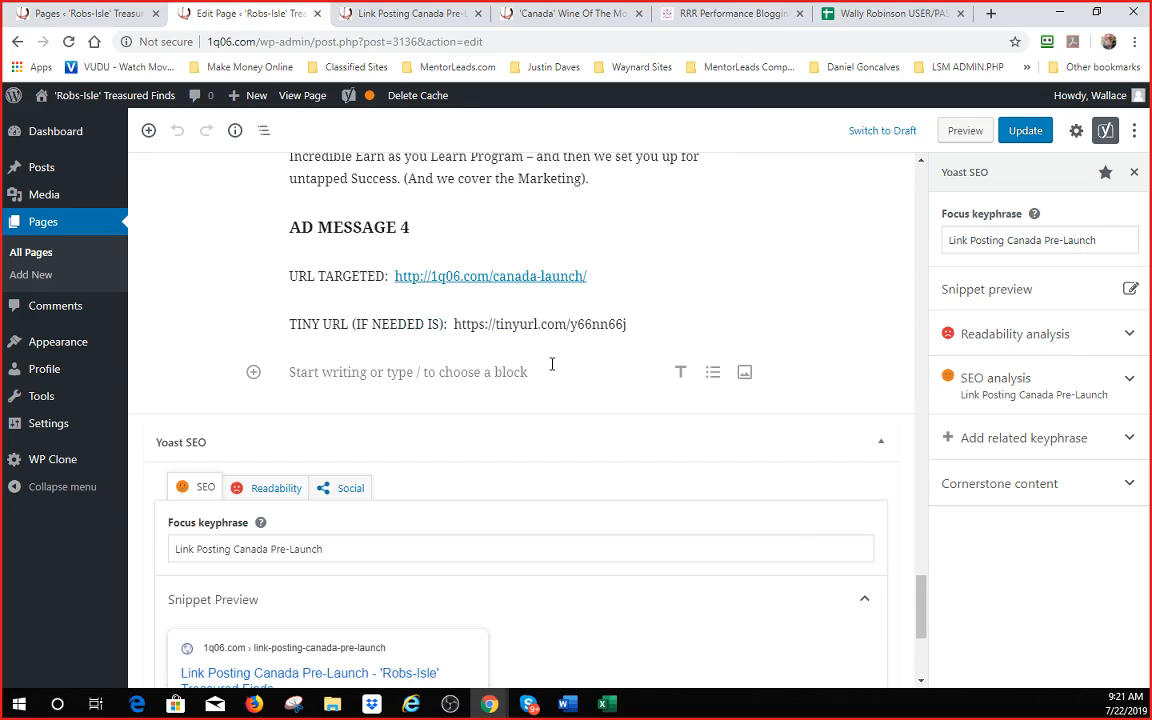
Add a 'CANADA FULL LAUNCH (AFTER PRE-LAUNCH)' heading below the TINY URL line
click(455, 372)
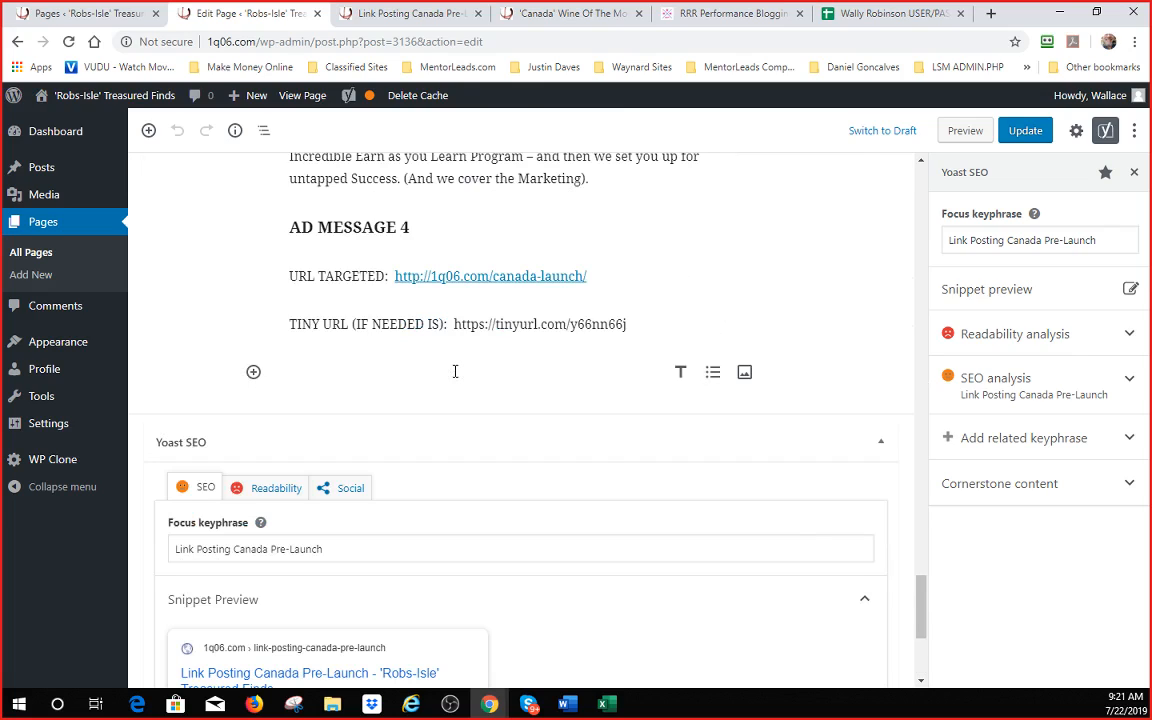
text(CANAD)
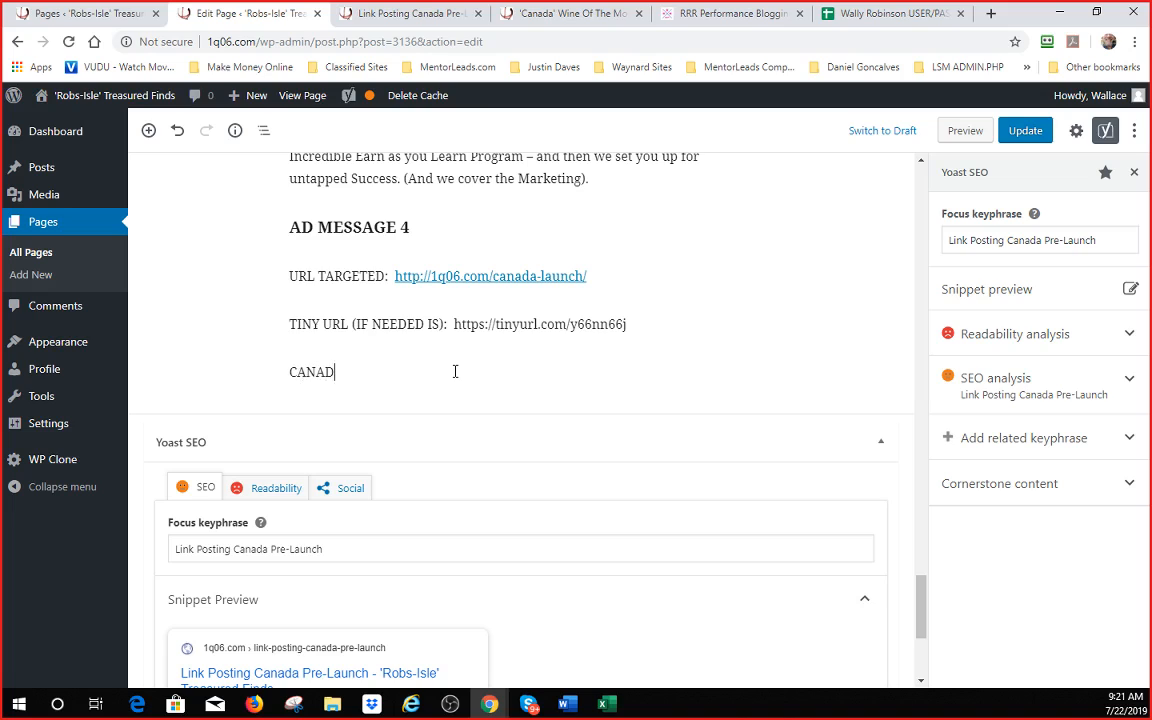
text(A FULL LAUNCH (A)
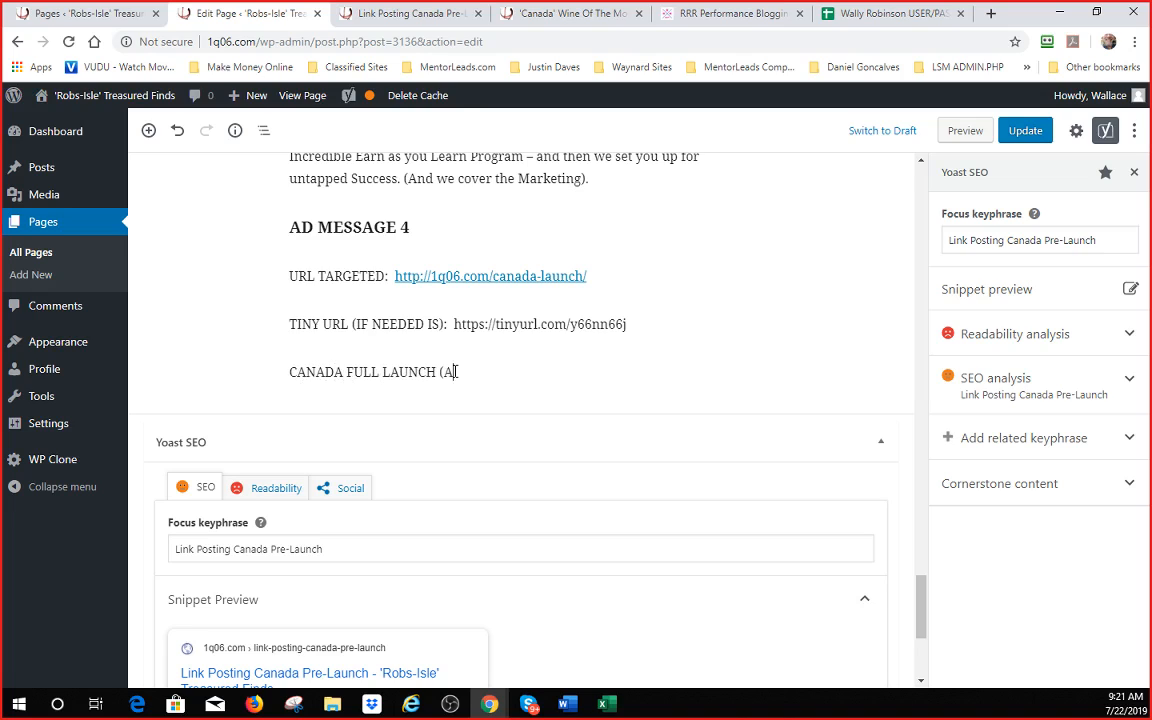
text(FTER PRE-LANC)
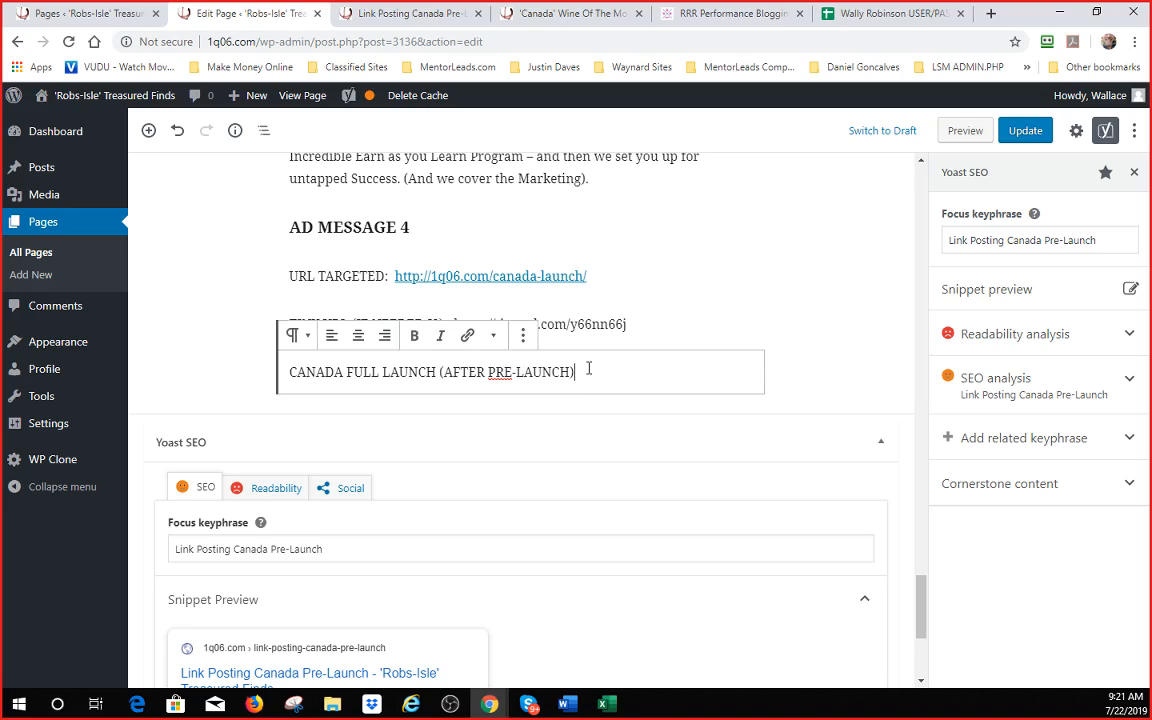
key(Return)
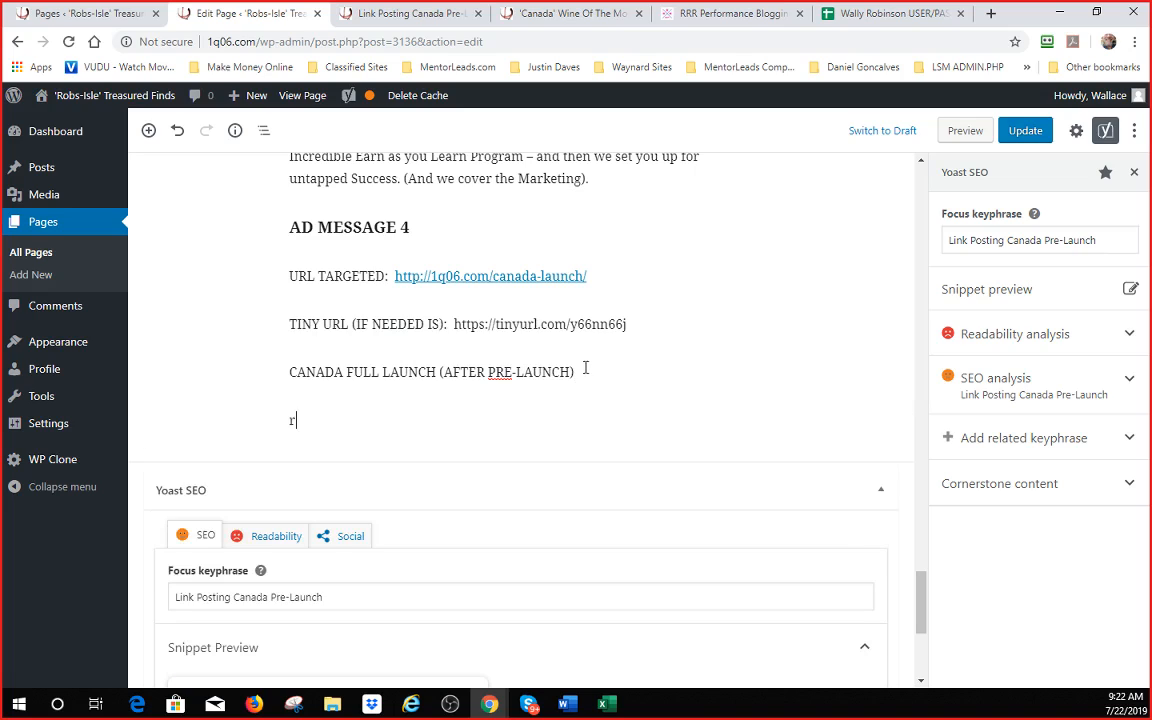
text(r)
drag(586, 370, 279, 380)
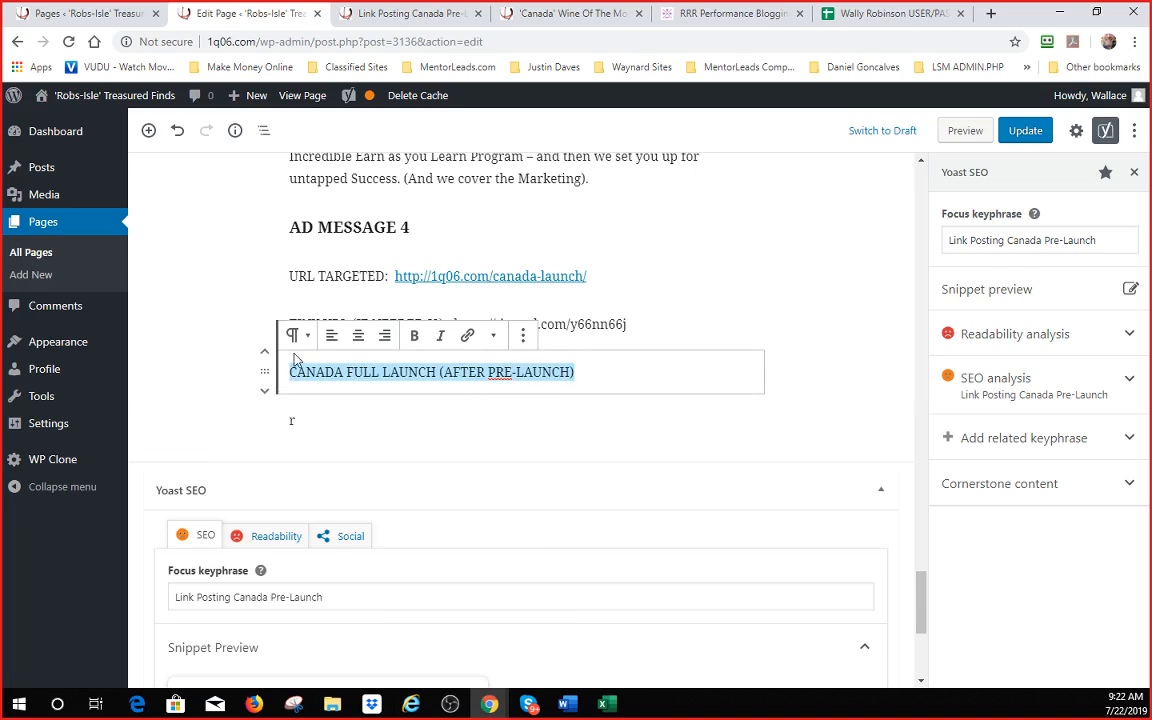
click(292, 335)
click(320, 416)
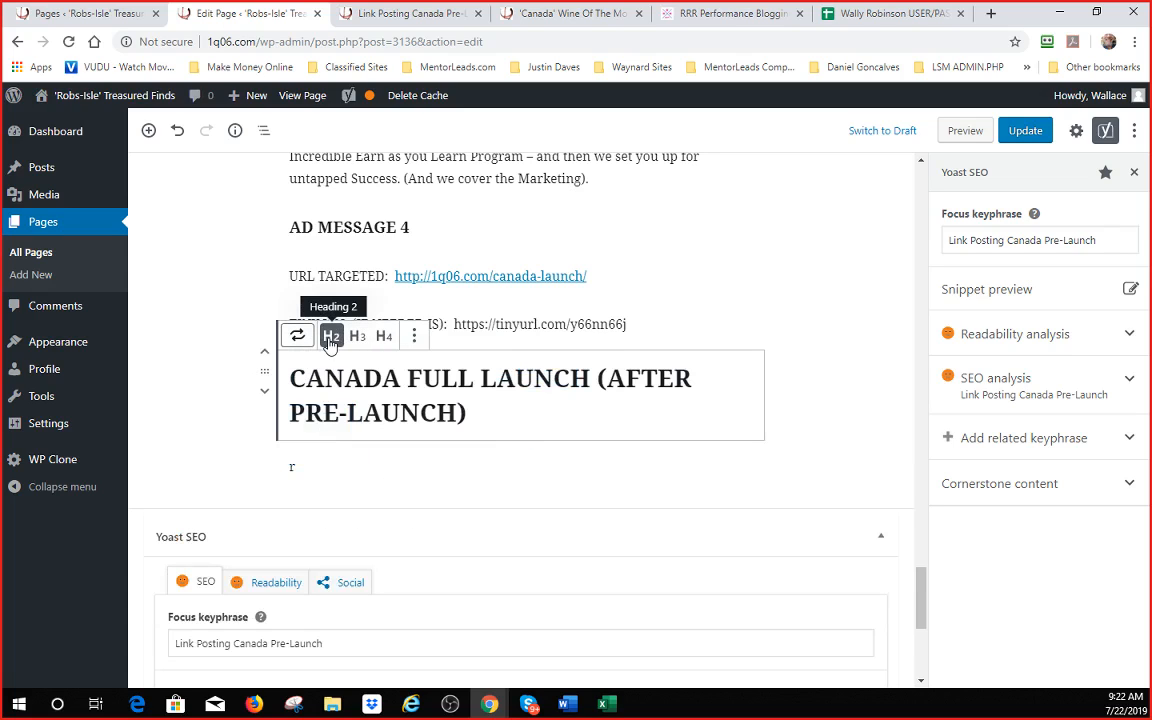
click(488, 509)
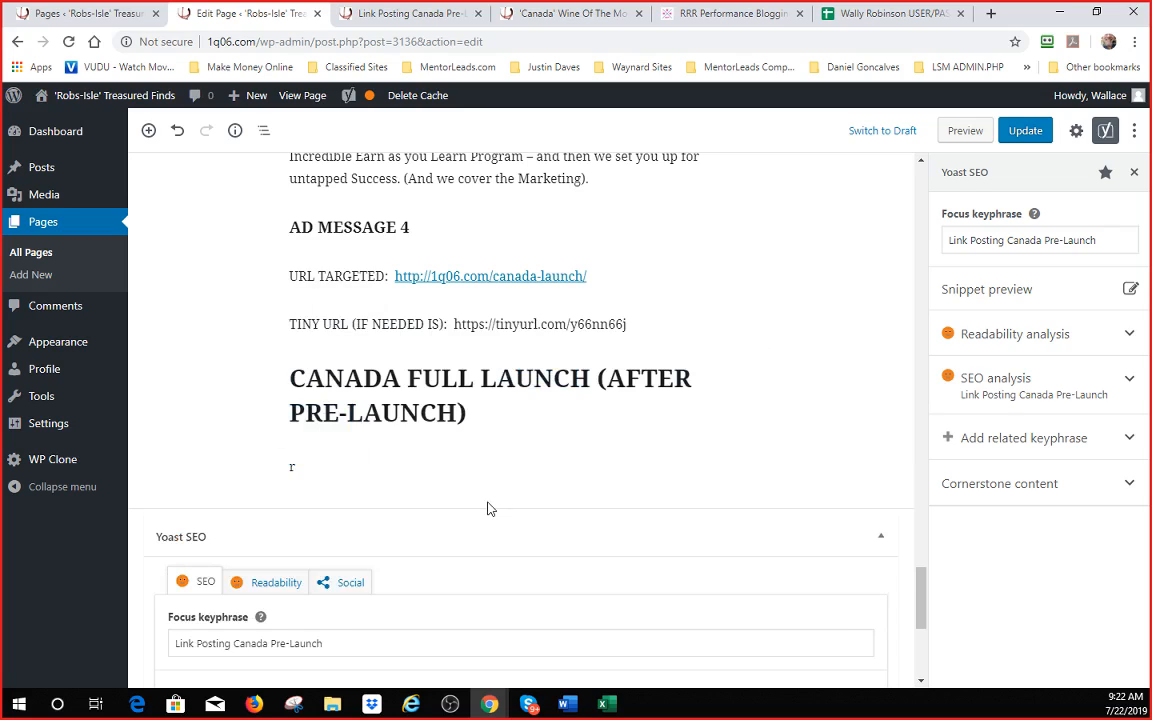
Add 'AD HEADLINES:', 'AD MESSAGE 1' and 'AD MESSAGE 2' placeholder lines under the heading
click(293, 466)
double_click(291, 466)
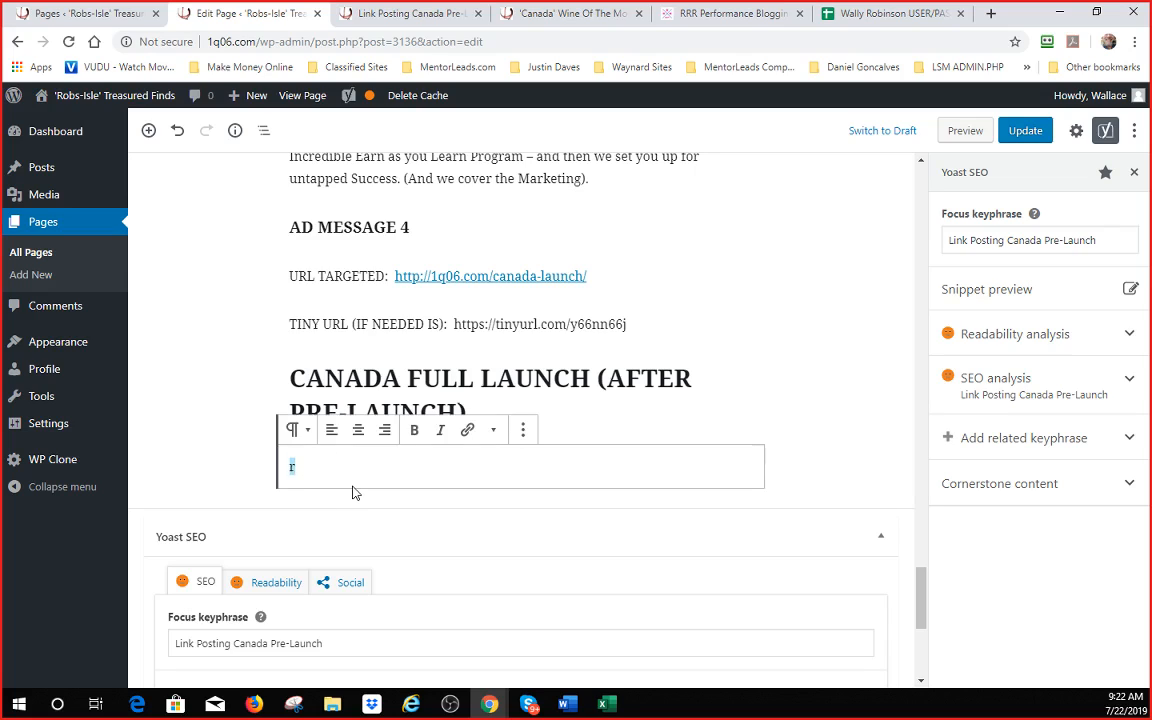
text(A)
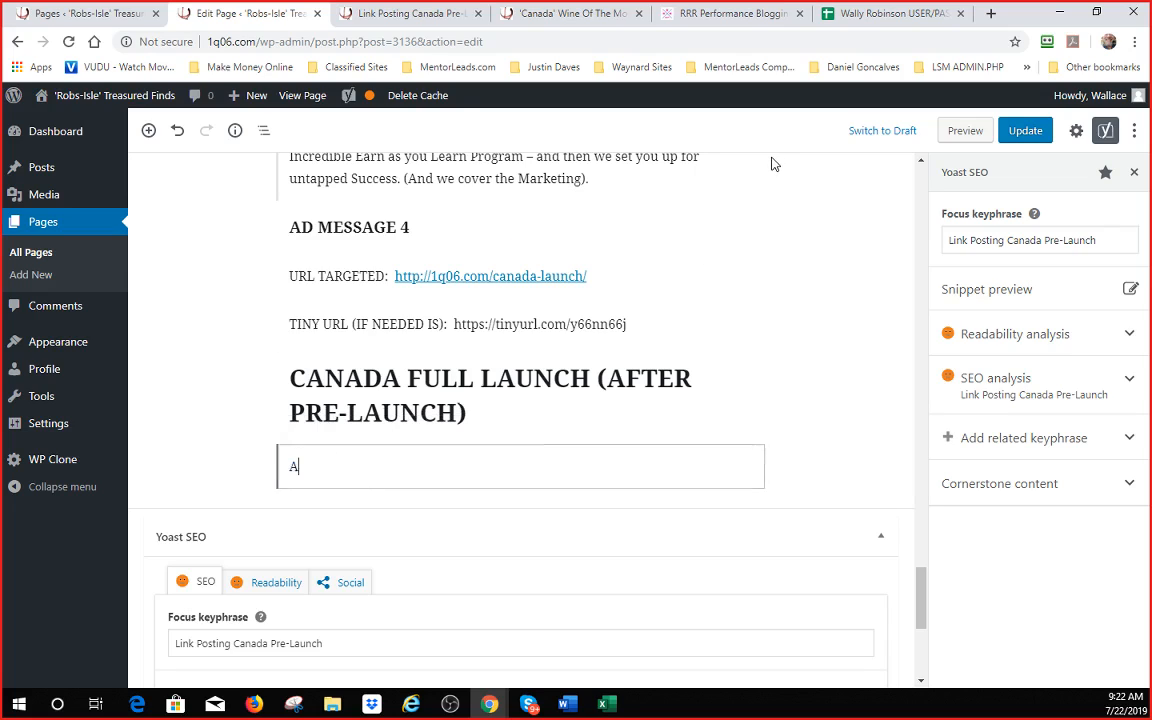
text(D HEADLINES)
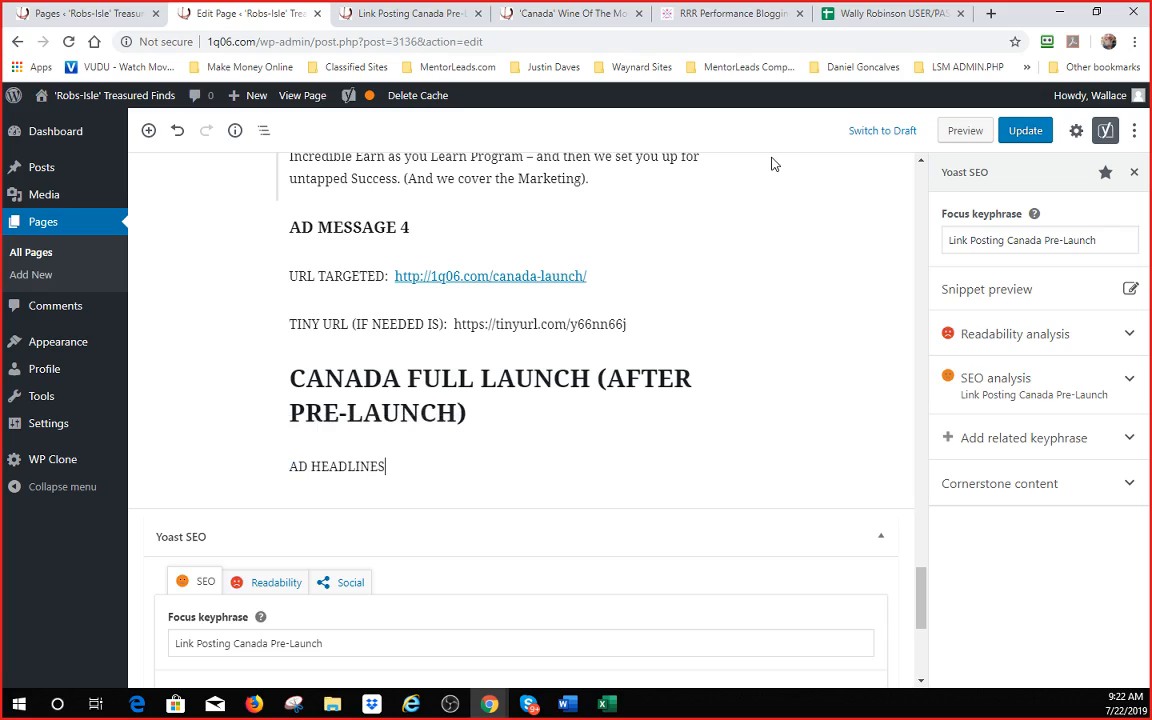
text(:)
key(Return)
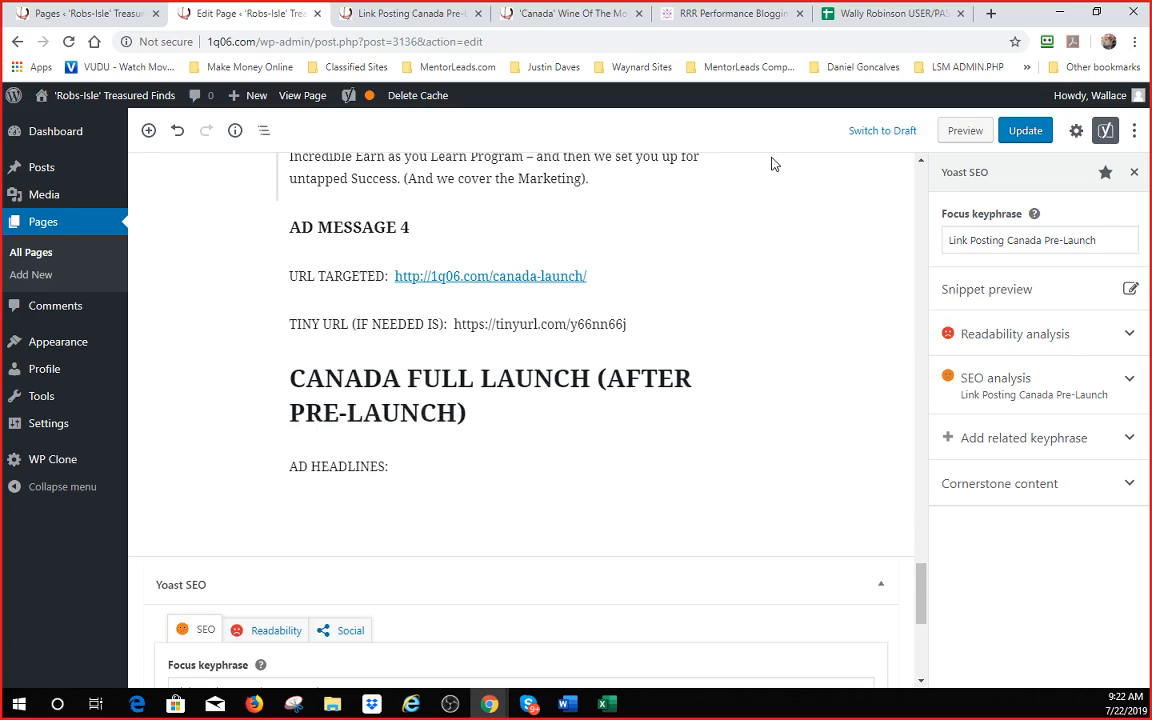
text(AD MESSAGE 1)
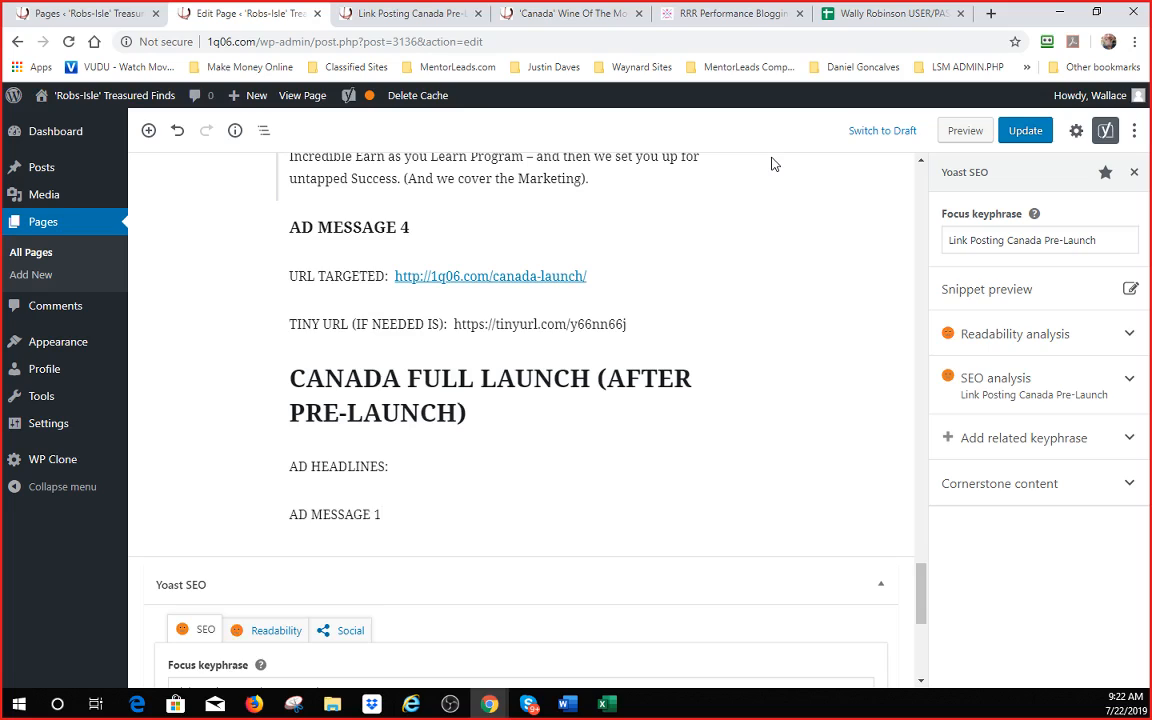
key(Return)
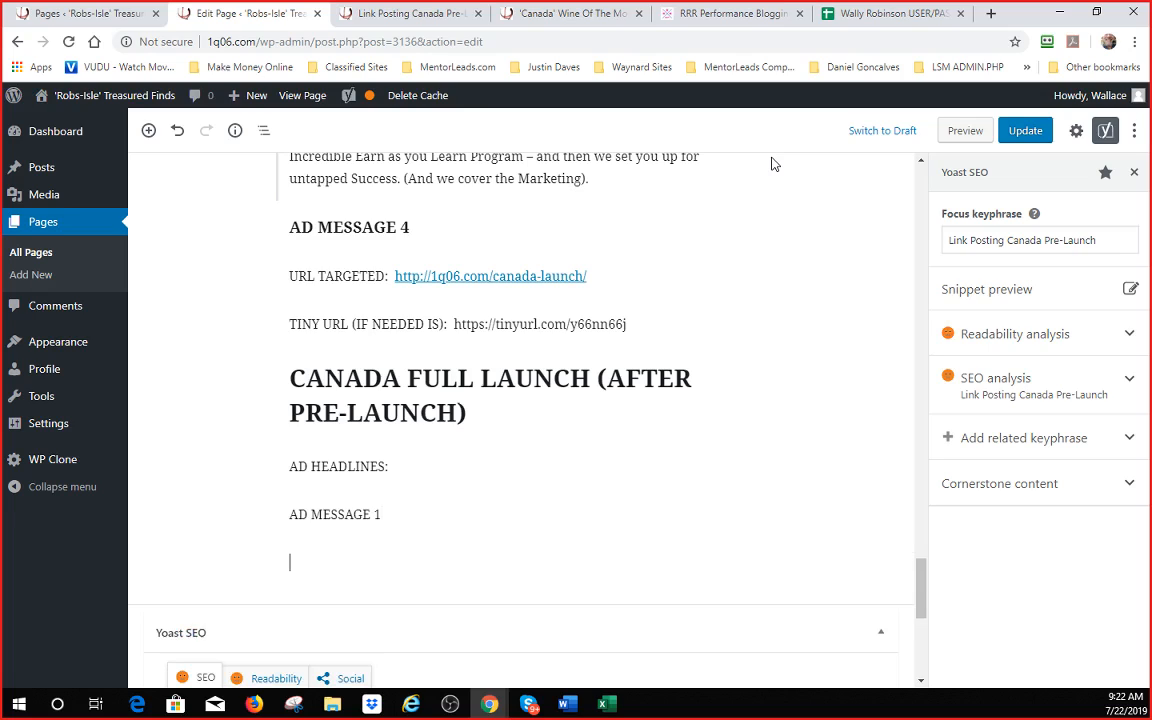
text(e)
key(Return)
key(BackSpace)
text(D MeSSAGE 2)
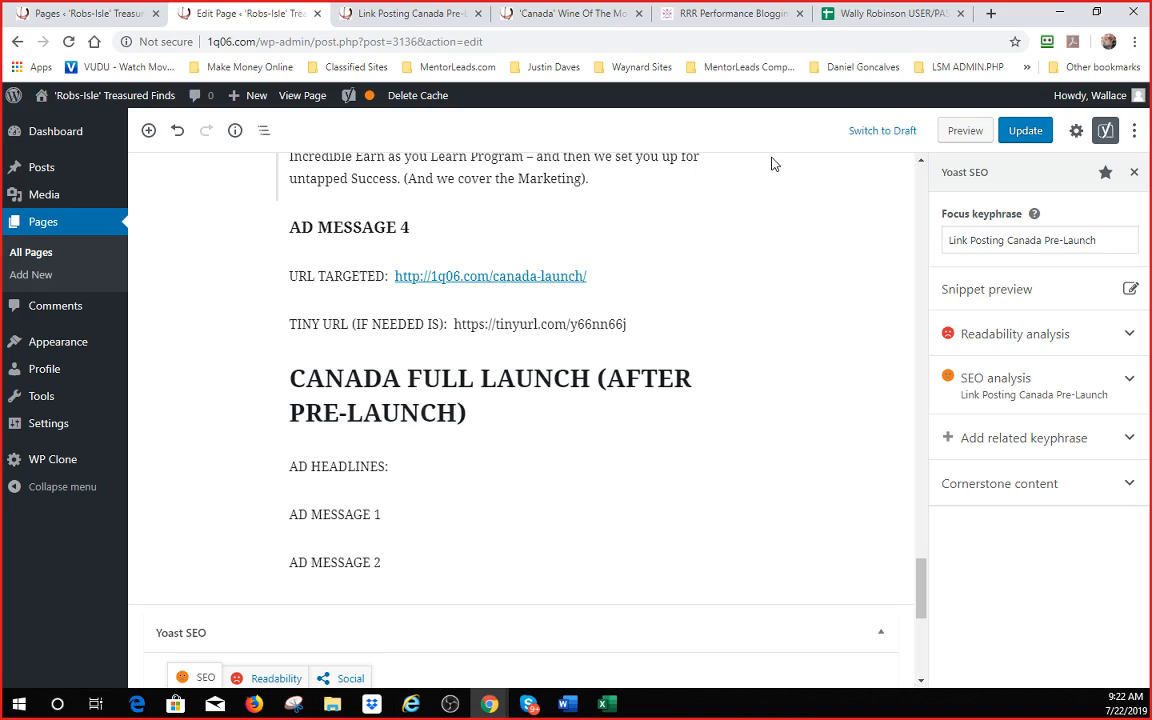
drag(389, 466, 270, 460)
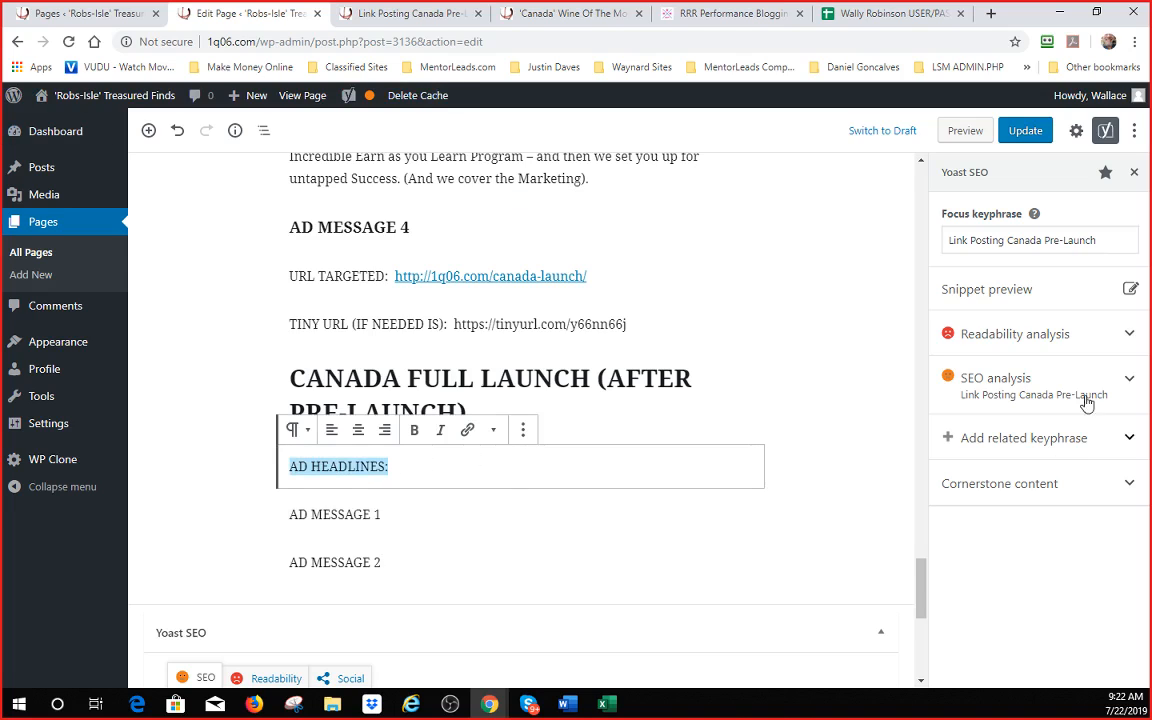
Make 'AD HEADLINES:' a blue level-4 heading
click(1074, 131)
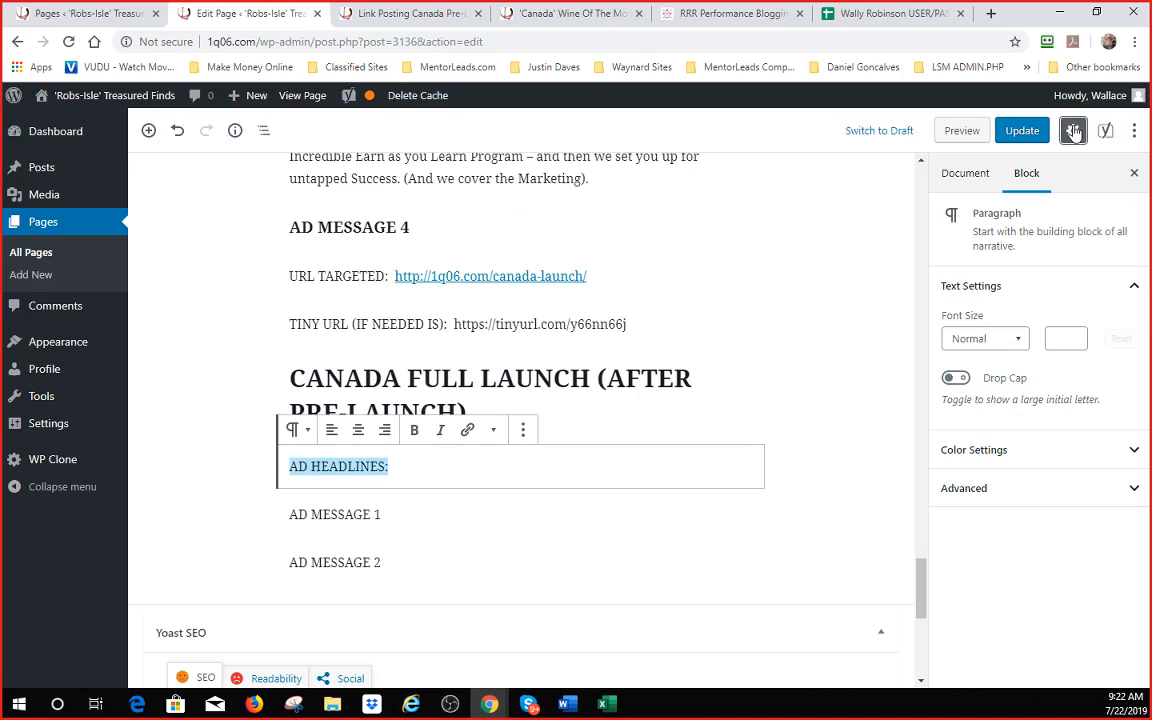
click(994, 453)
scroll(1015, 660, down, 2)
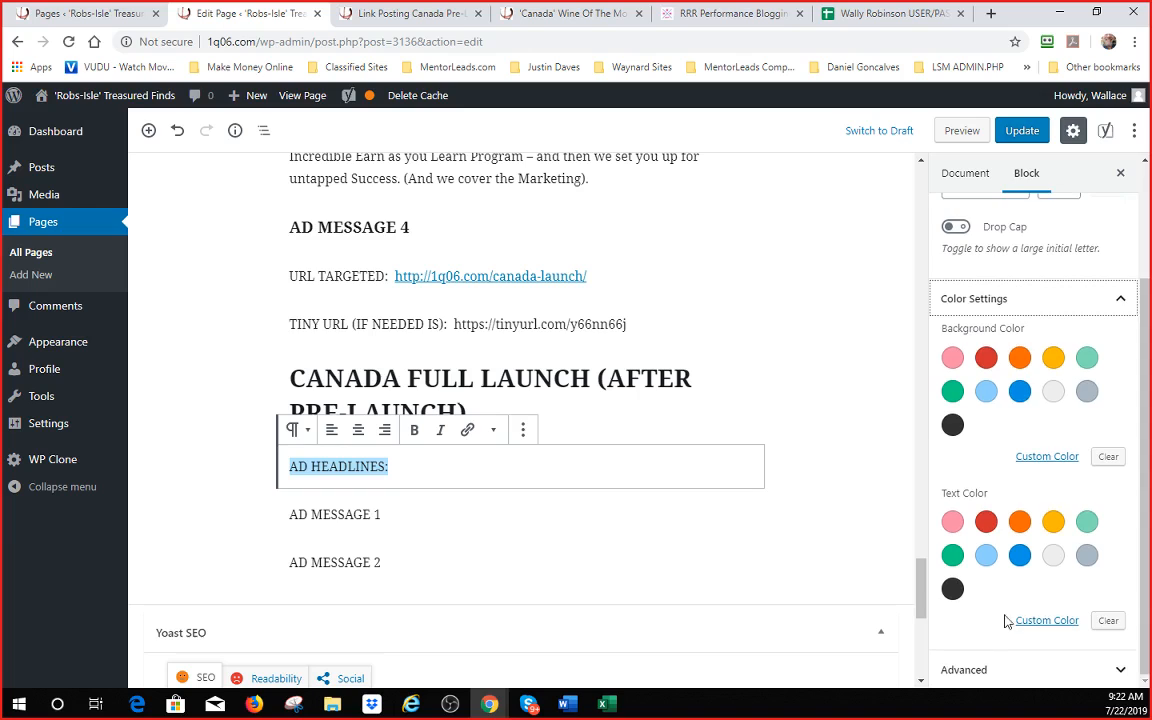
click(1020, 556)
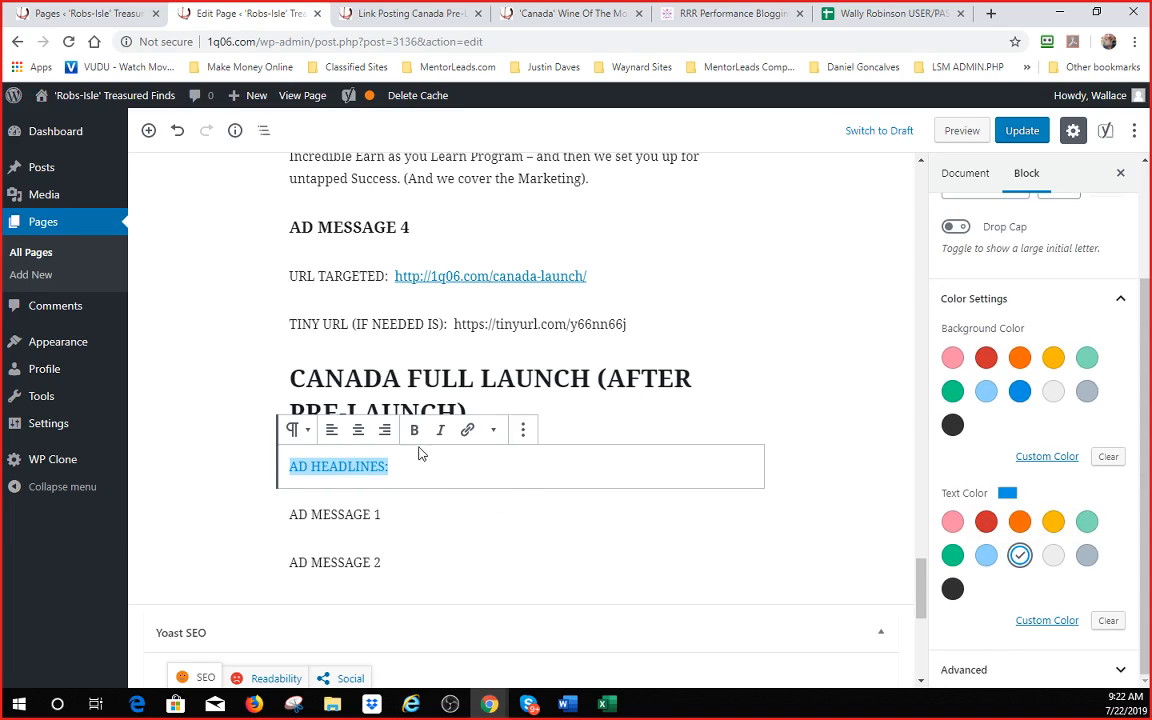
click(304, 432)
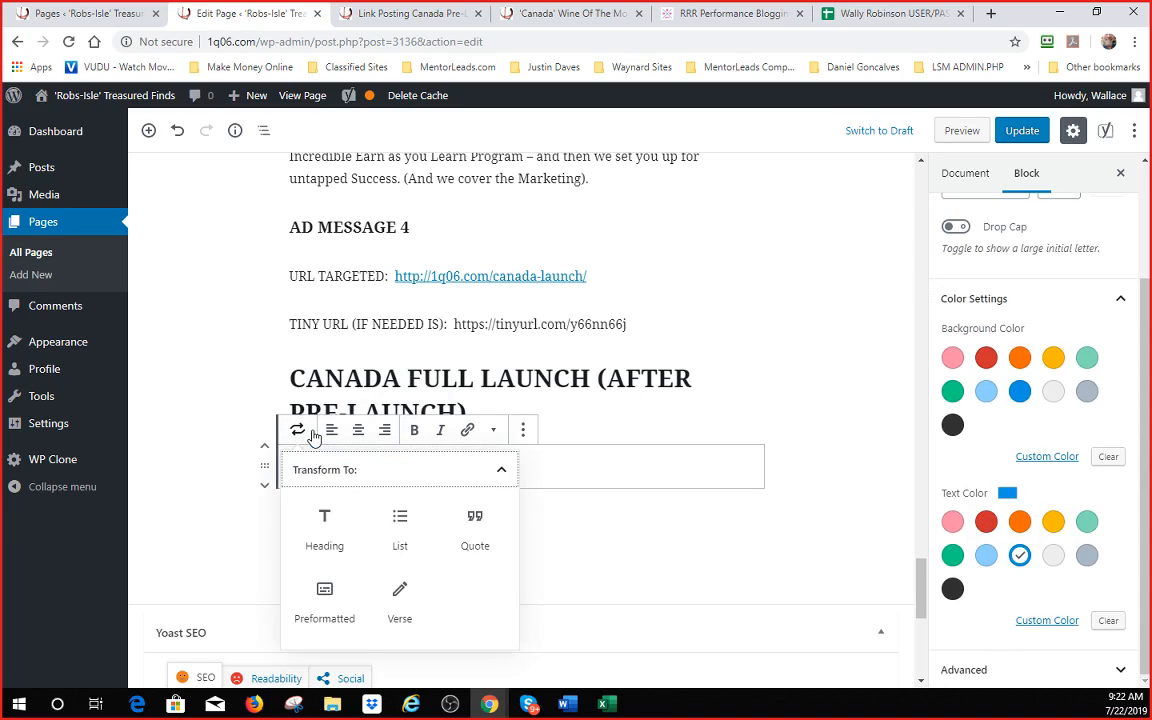
click(322, 525)
click(384, 430)
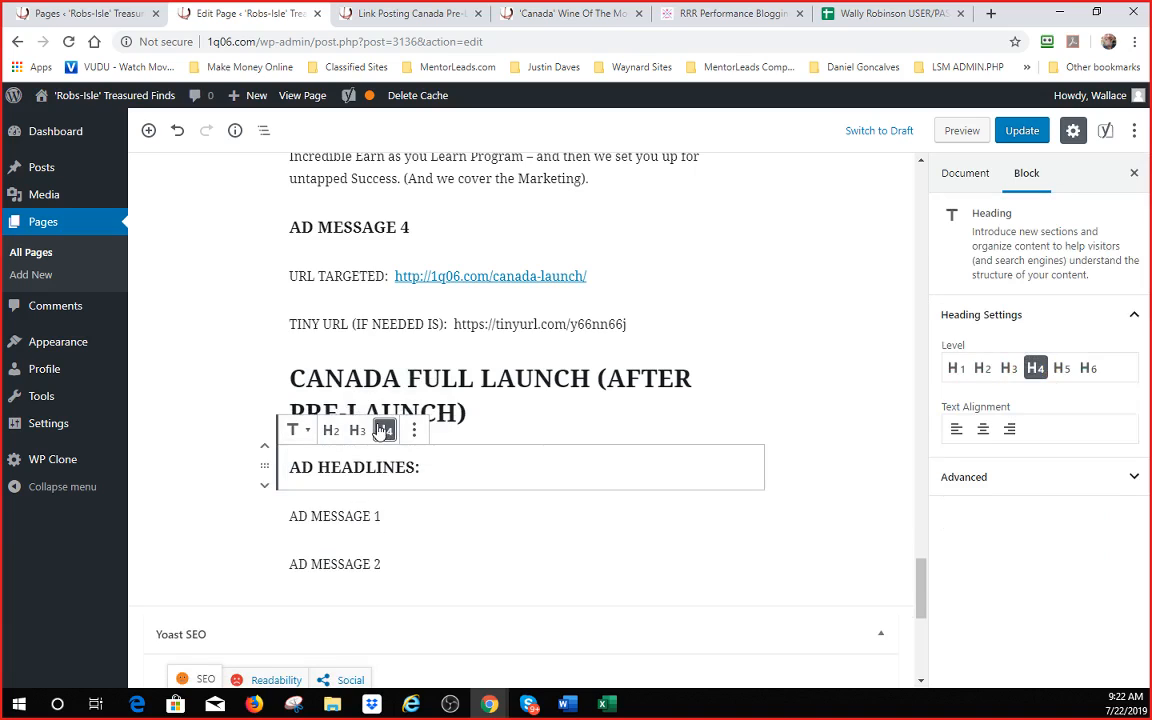
Add a vivid cyan blue 'r' placeholder line beneath AD HEADLINES:
click(422, 515)
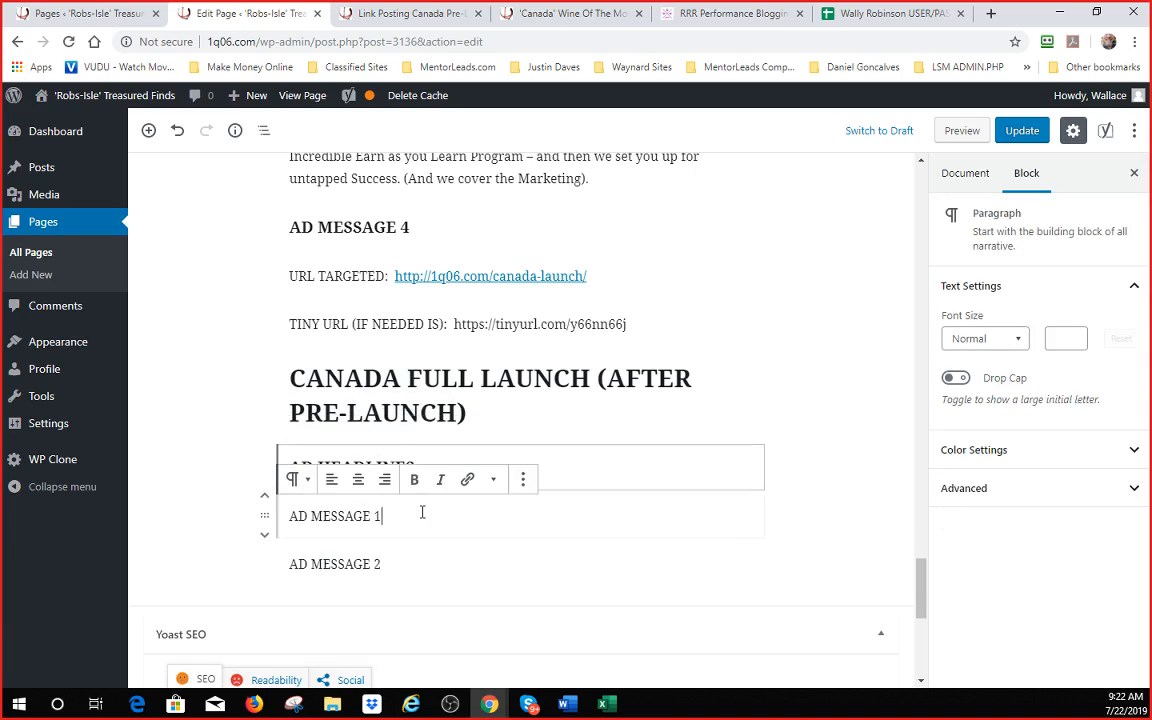
click(577, 465)
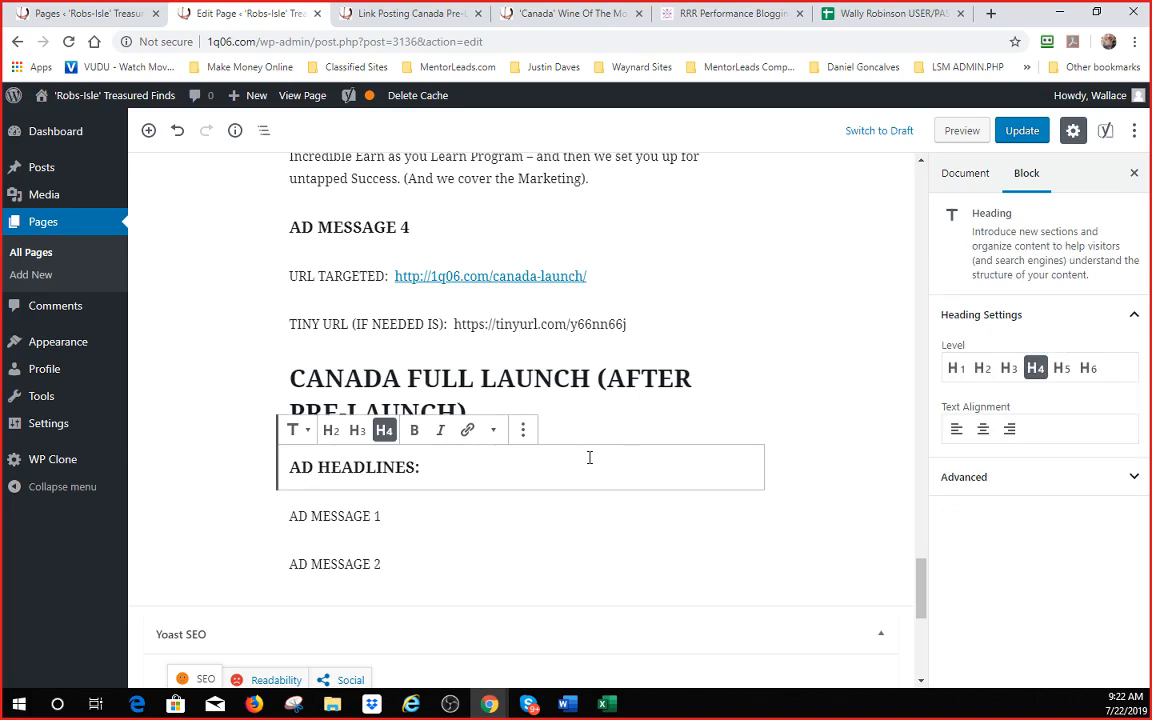
key(Return)
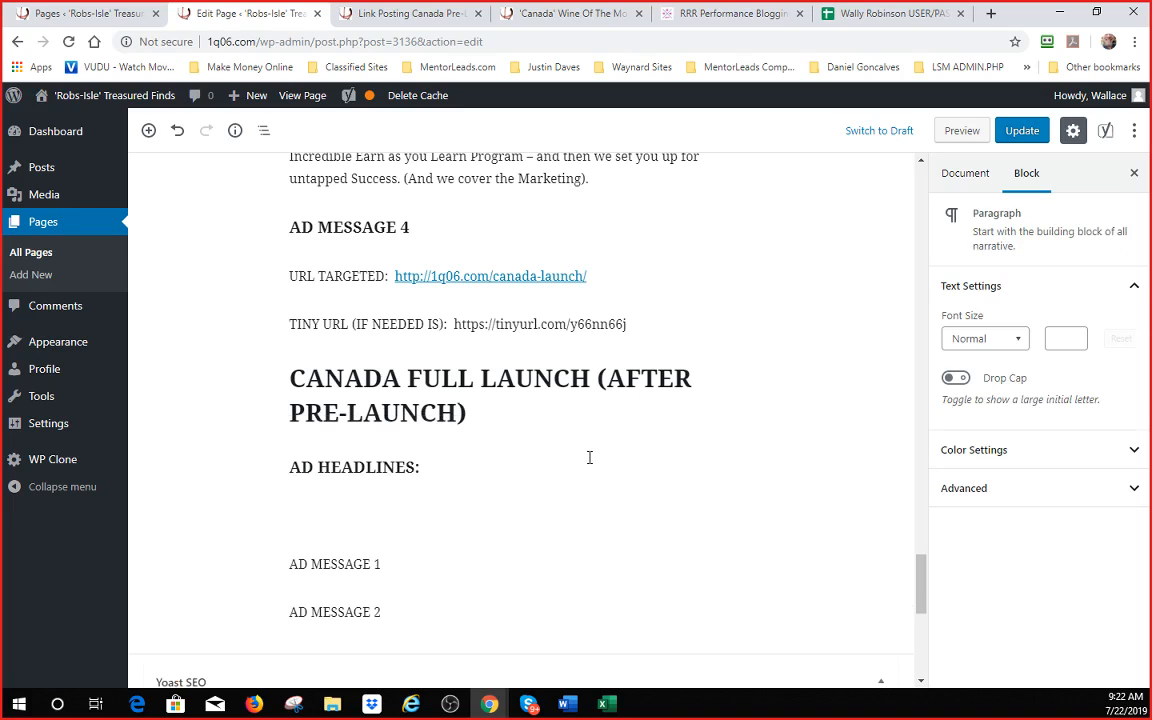
click(1033, 455)
scroll(1020, 637, down, 3)
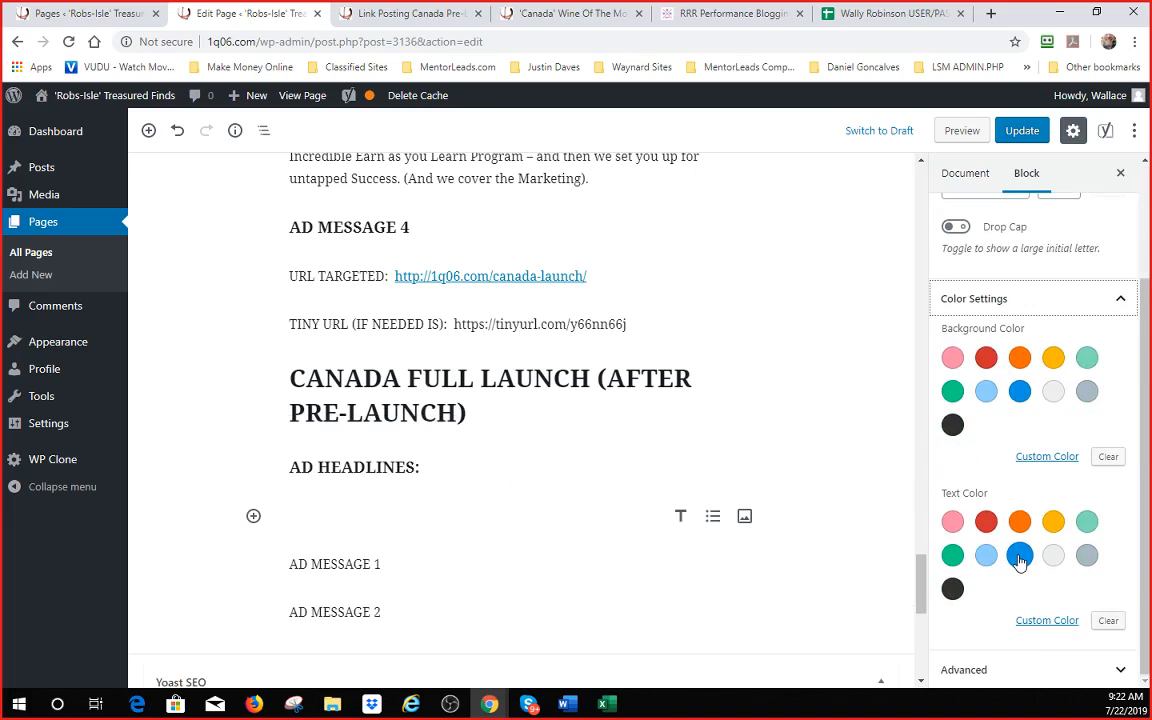
click(1019, 556)
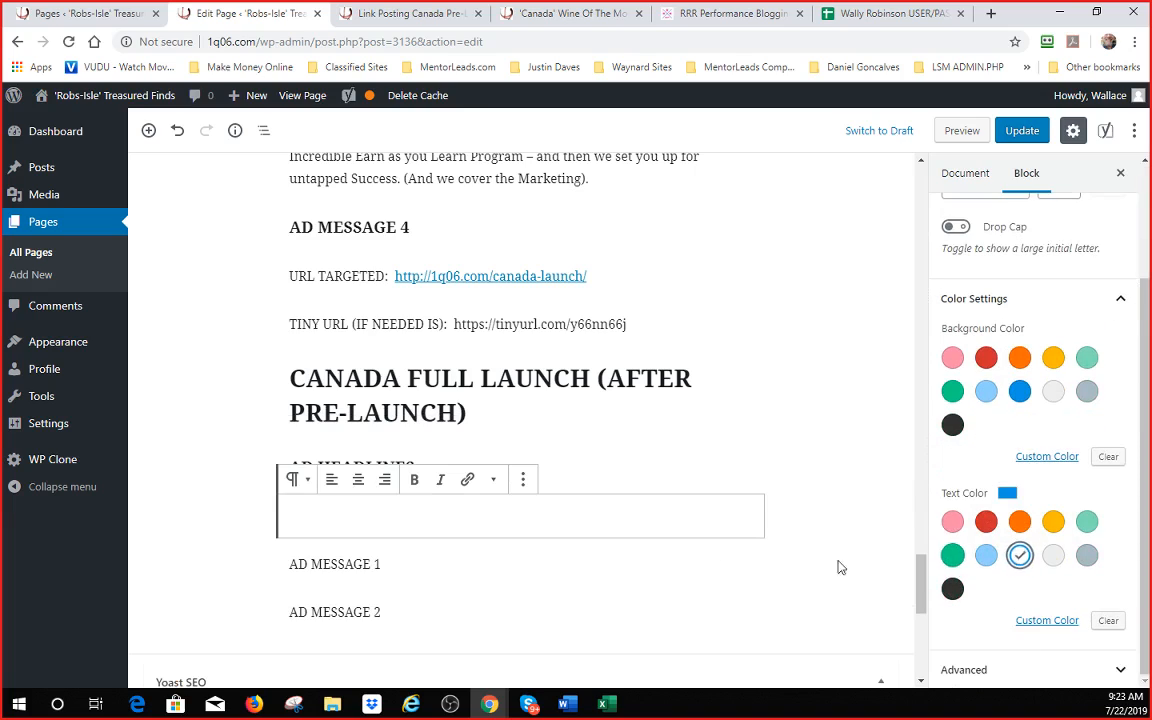
click(378, 517)
text(r)
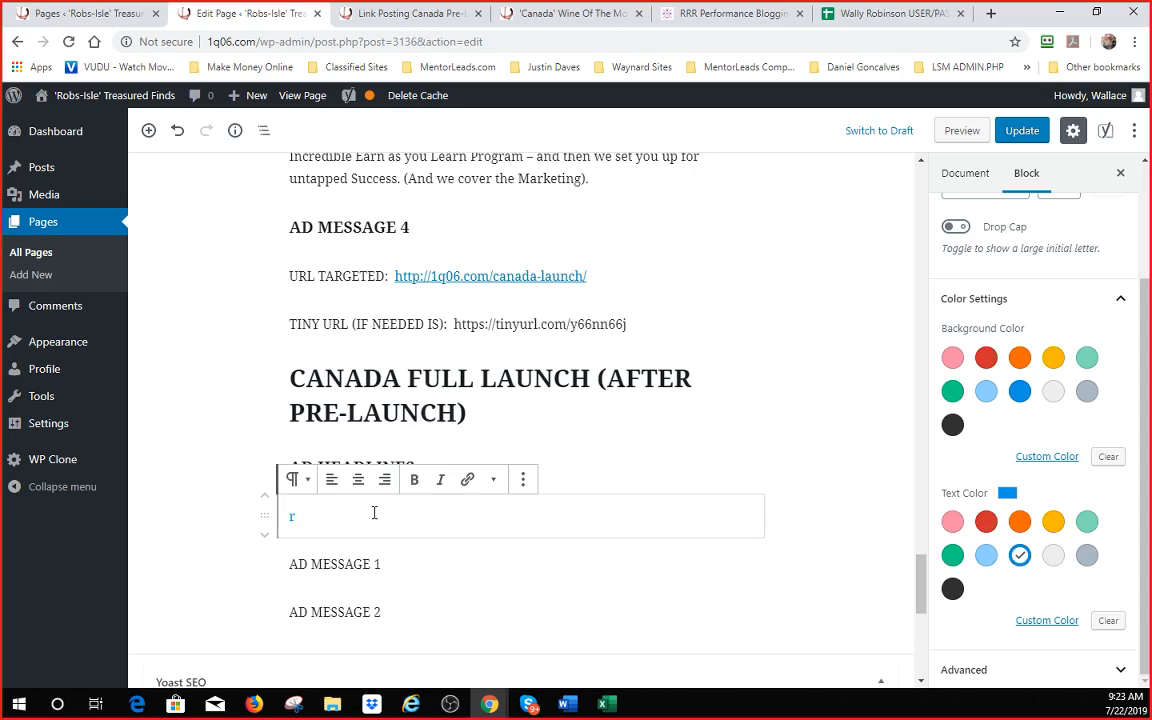
Add a blue 'r' placeholder line beneath AD MESSAGE 1
click(386, 564)
key(Return)
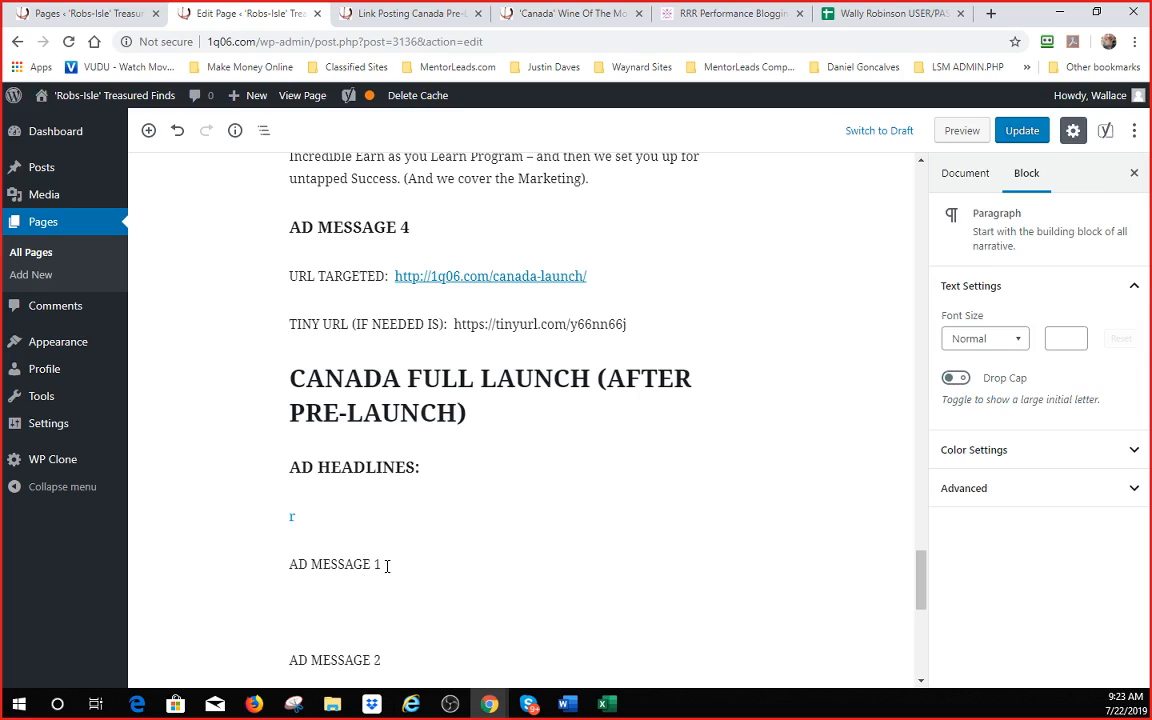
click(998, 451)
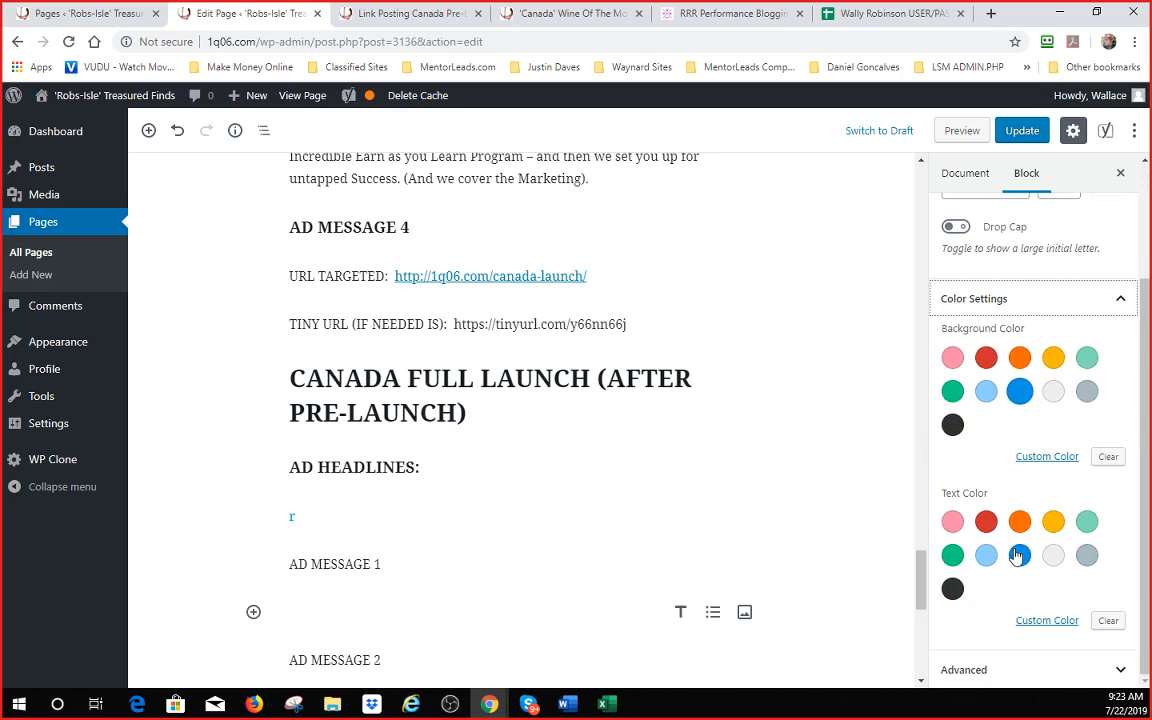
click(1017, 556)
click(1019, 555)
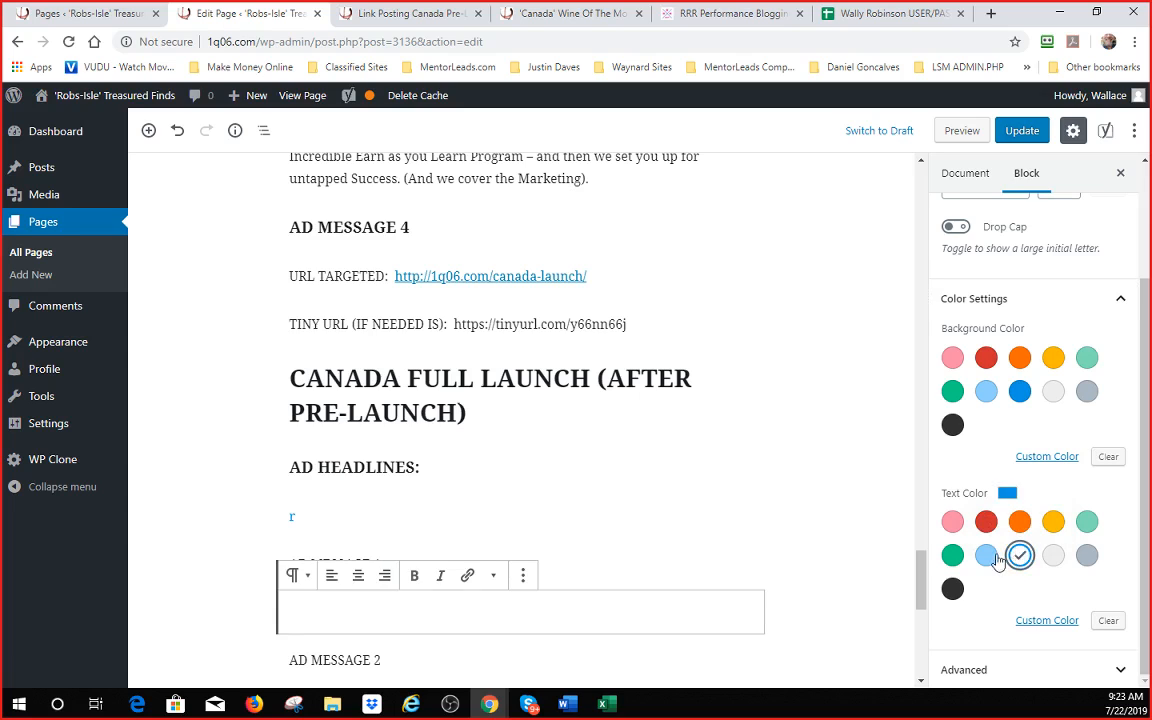
text(r)
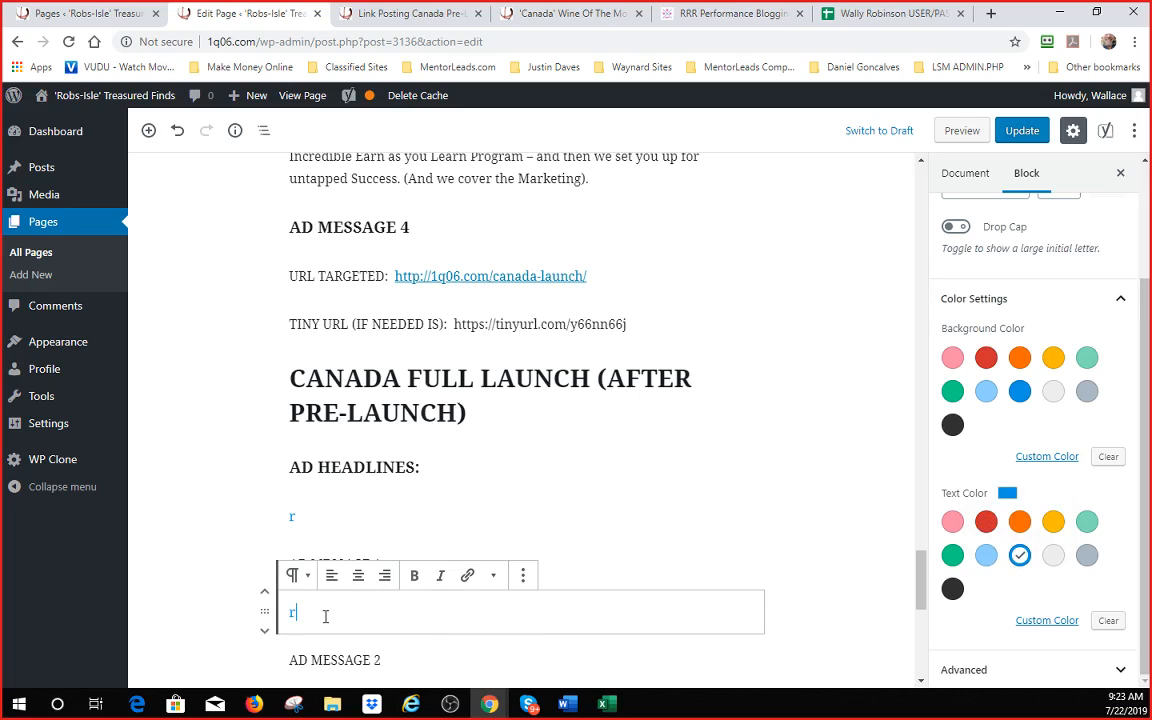
click(329, 510)
scroll(385, 516, down, 1)
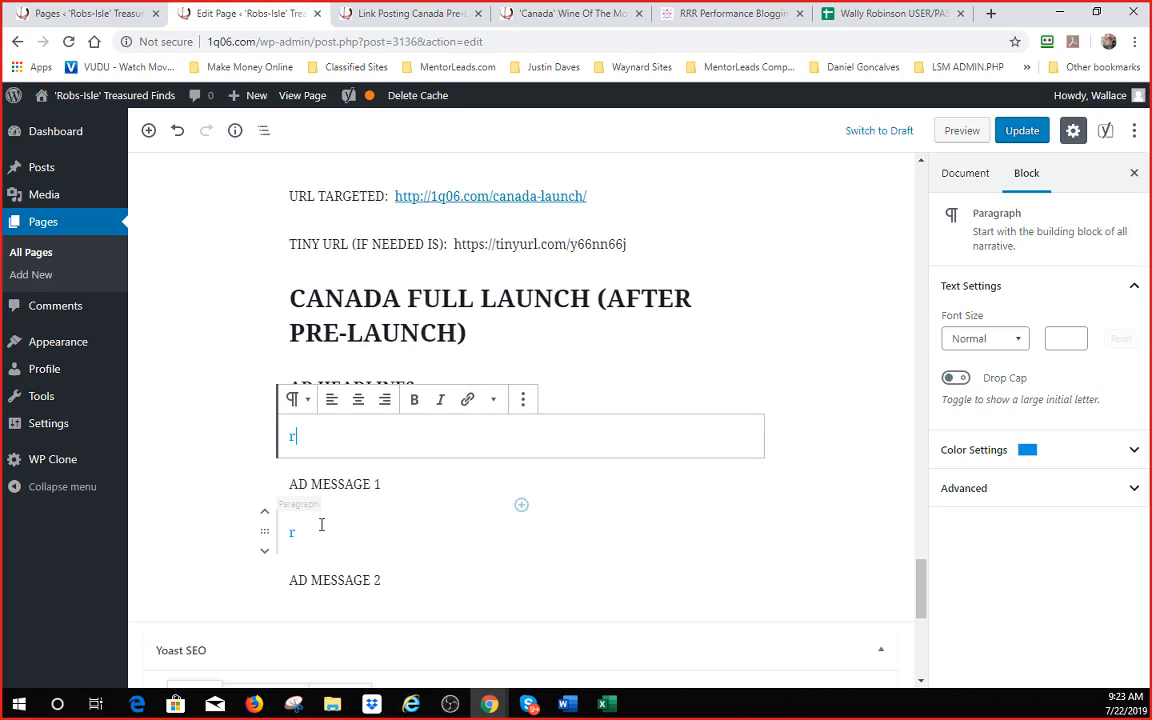
scroll(570, 357, up, 1)
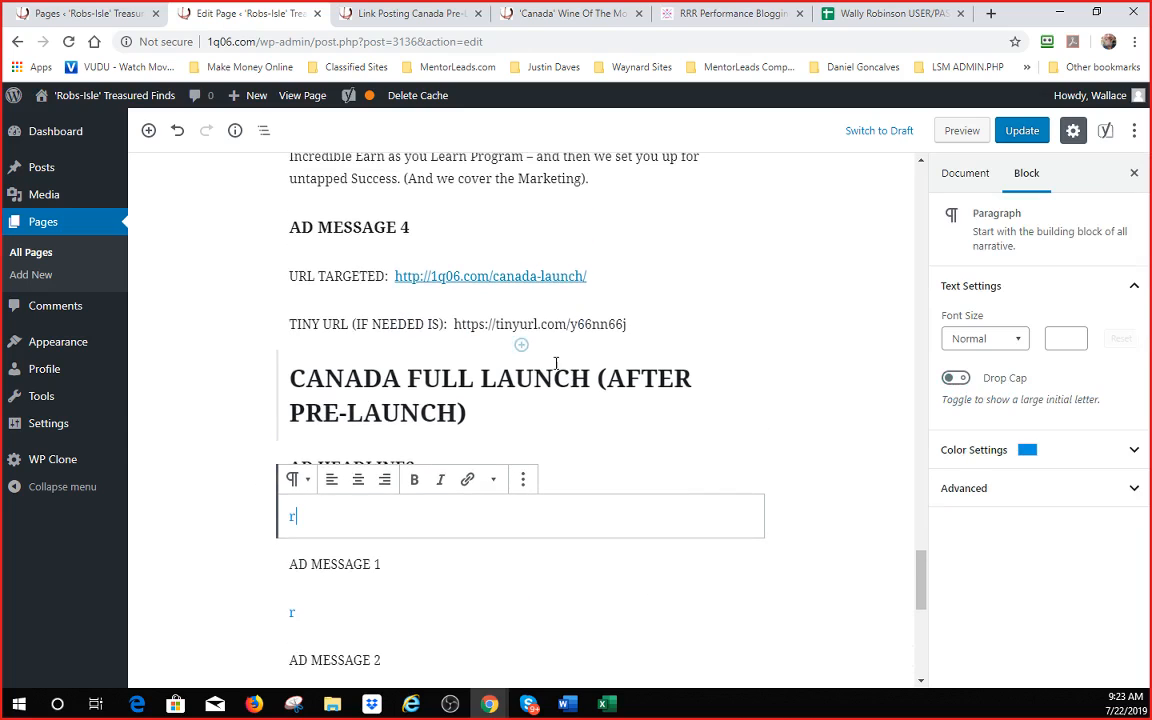
click(553, 406)
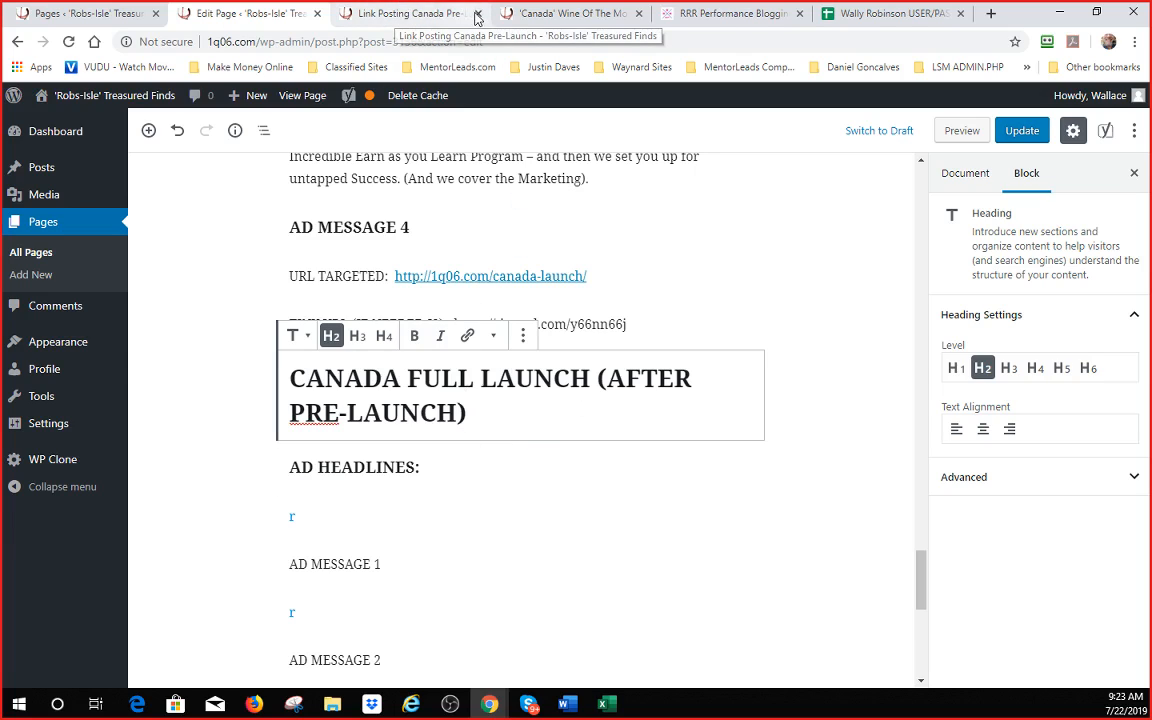
Close the page preview, return to the editor and select AD MESSAGE 4's URL TARGETED and TINY URL lines
middle_click(419, 14)
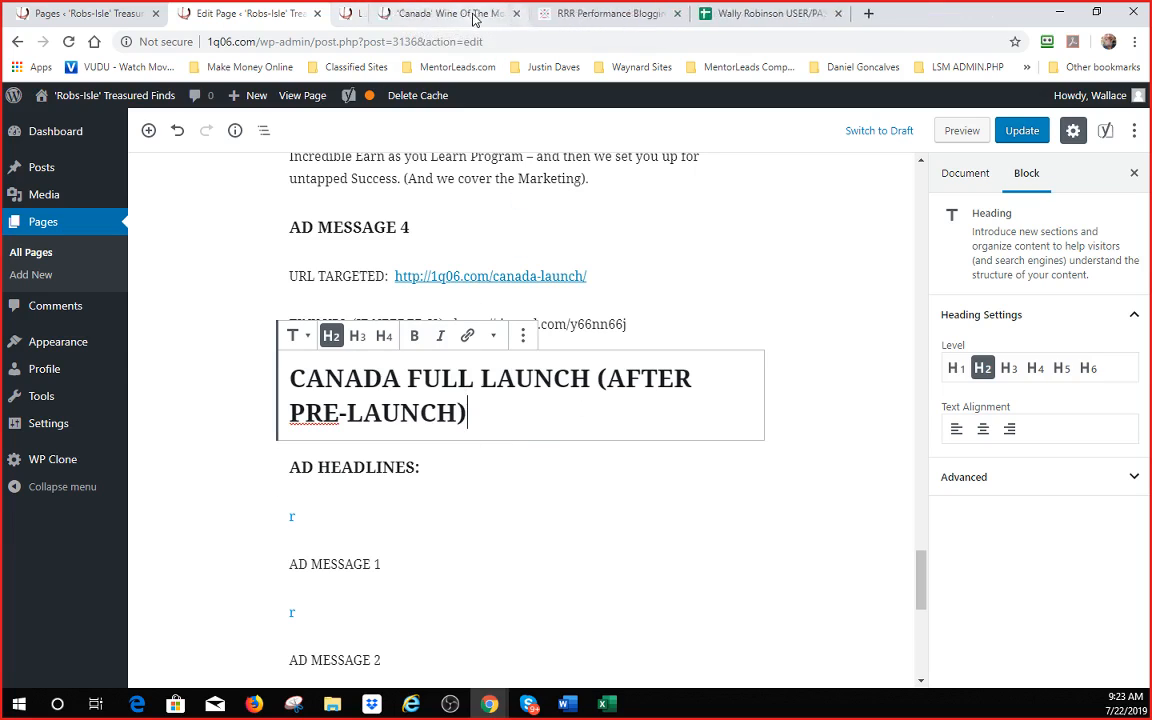
click(415, 14)
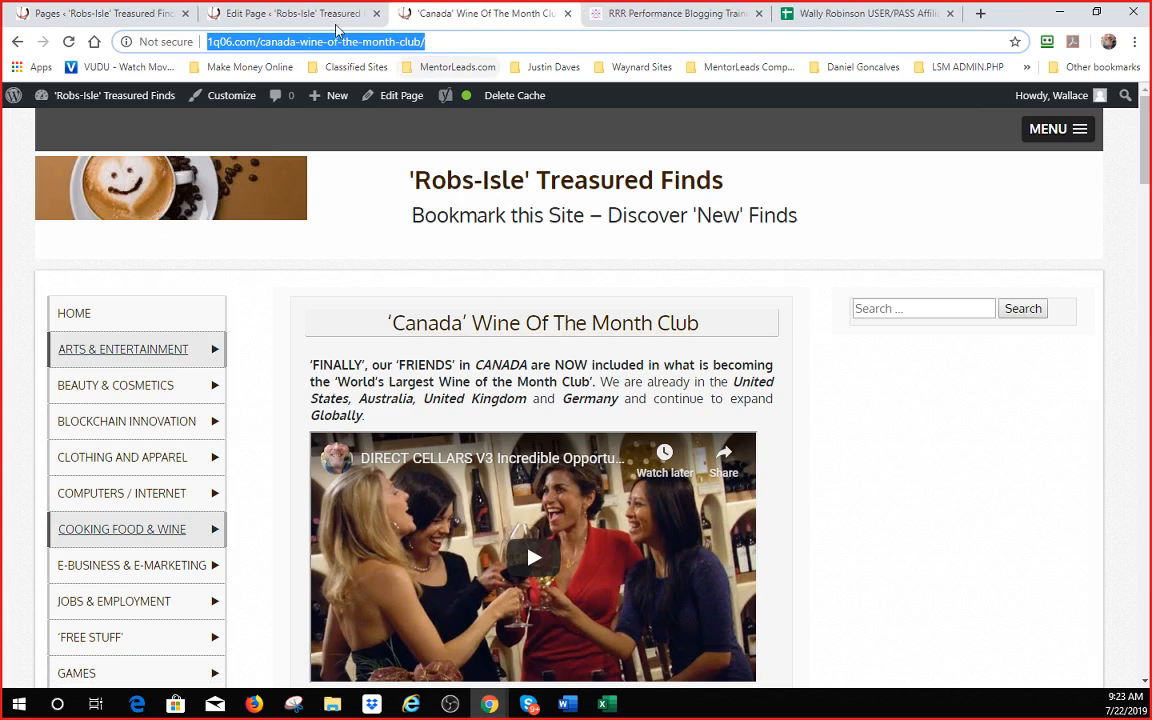
click(245, 14)
scroll(508, 463, up, 3)
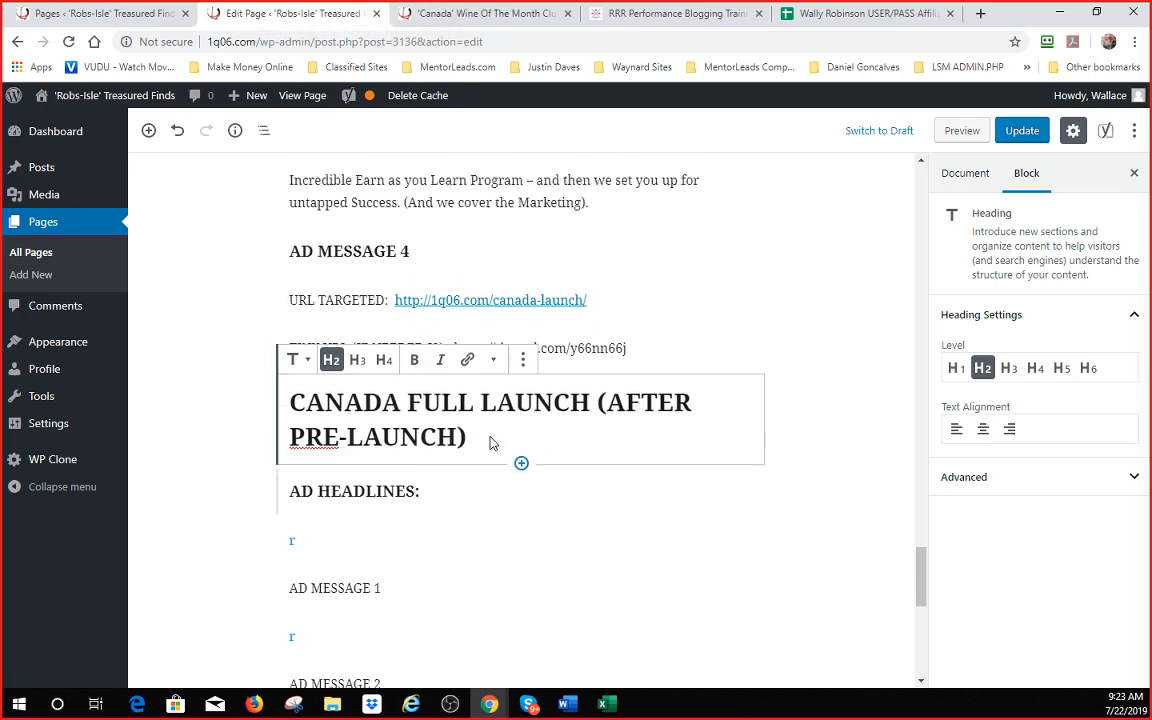
click(505, 461)
scroll(501, 453, down, 3)
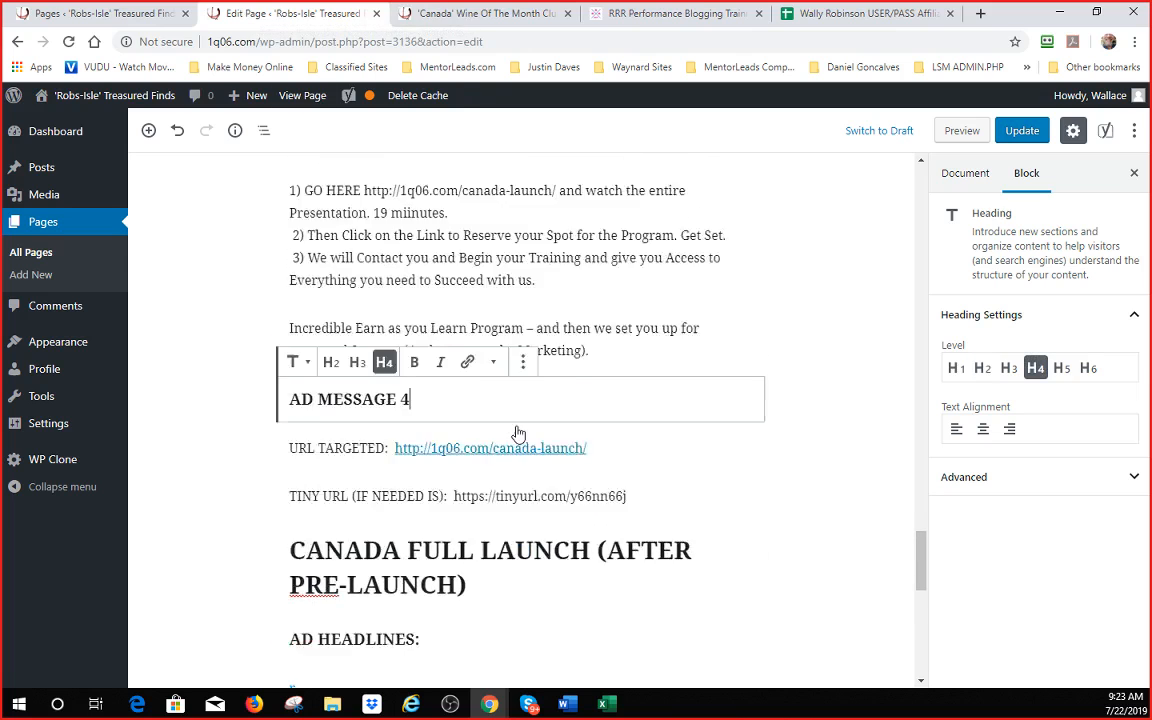
drag(638, 318, 295, 270)
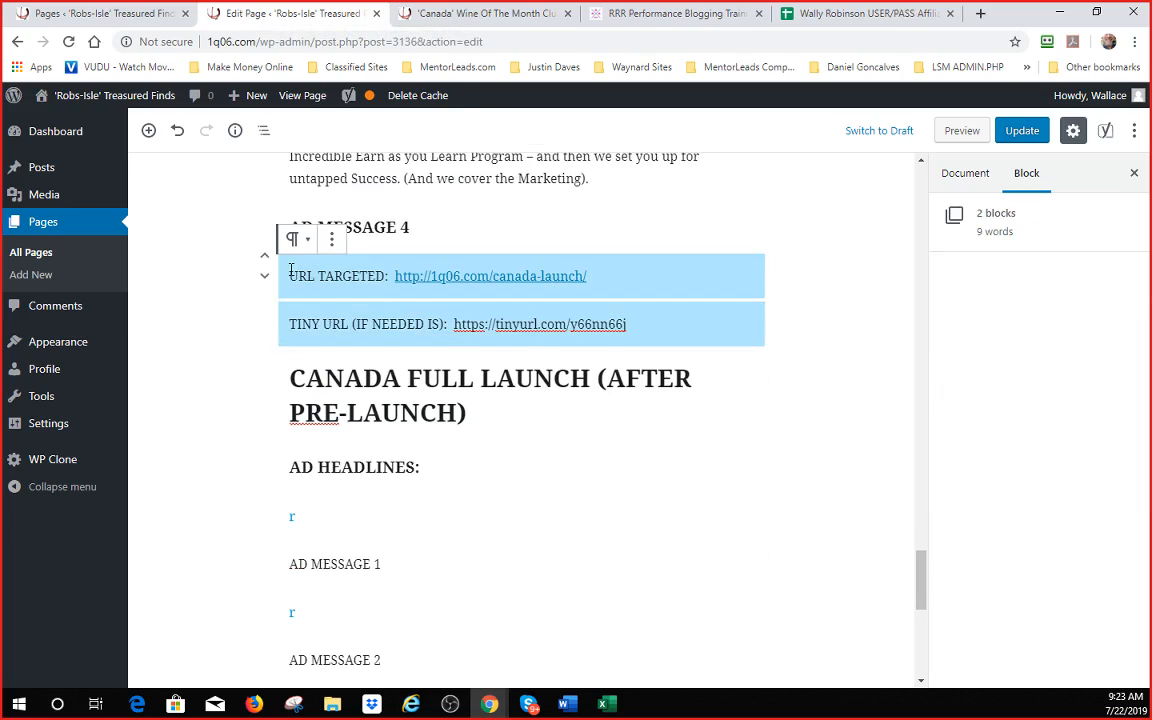
Paste the copied URL TARGETED and TINY URL lines on a new line after AD MESSAGE 2
scroll(404, 380, down, 3)
click(445, 338)
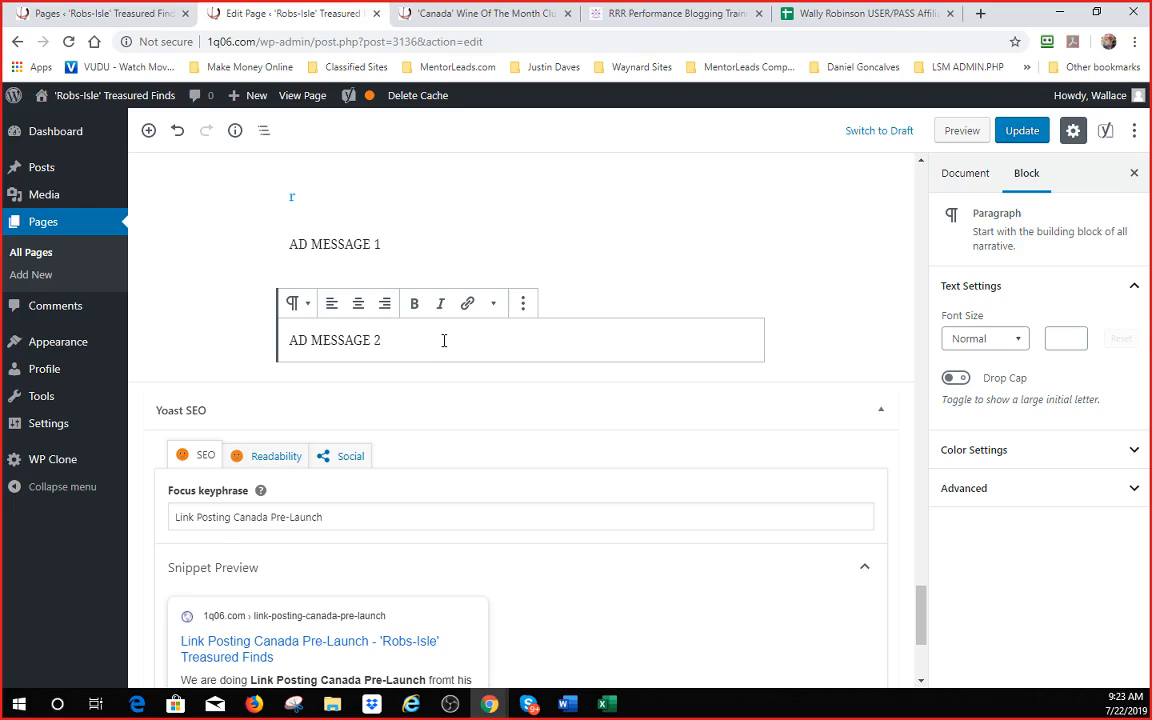
key(Return)
text(URL TARGETED:  http://1q06.com/canada-launch/ TINY URL (IF NEEDED IS):  https://tinyurl.com/y66nn66j)
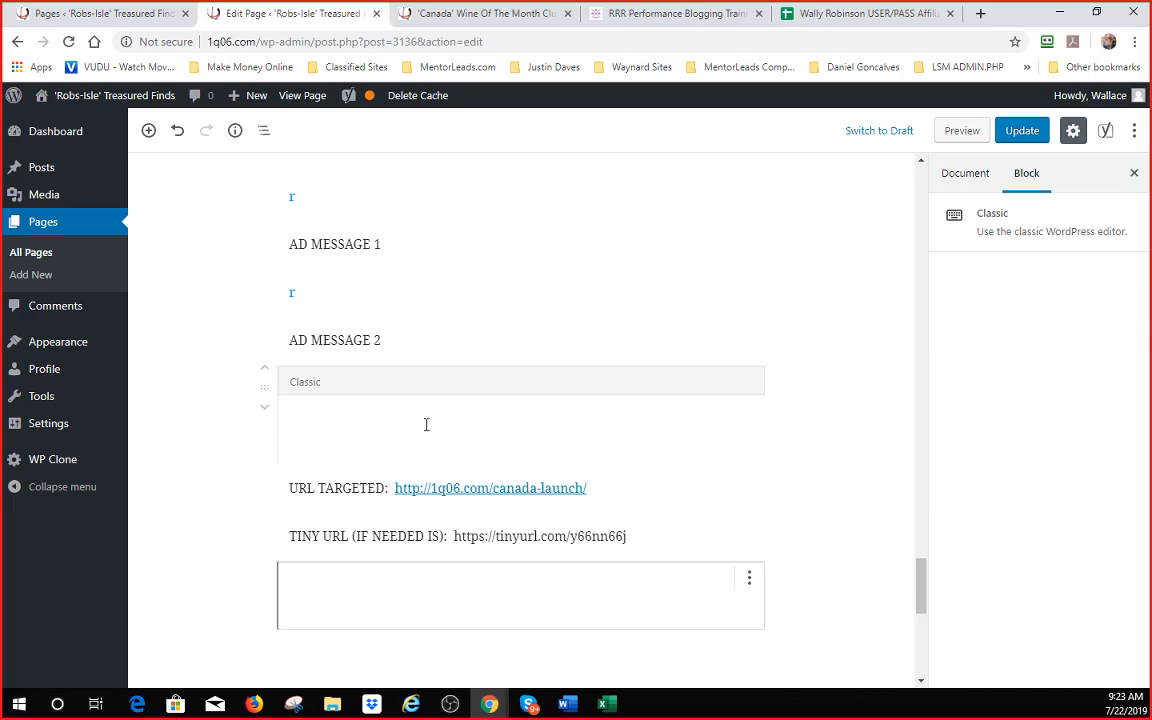
Remove the two empty leftover blocks around the pasted URL lines
click(724, 402)
click(749, 385)
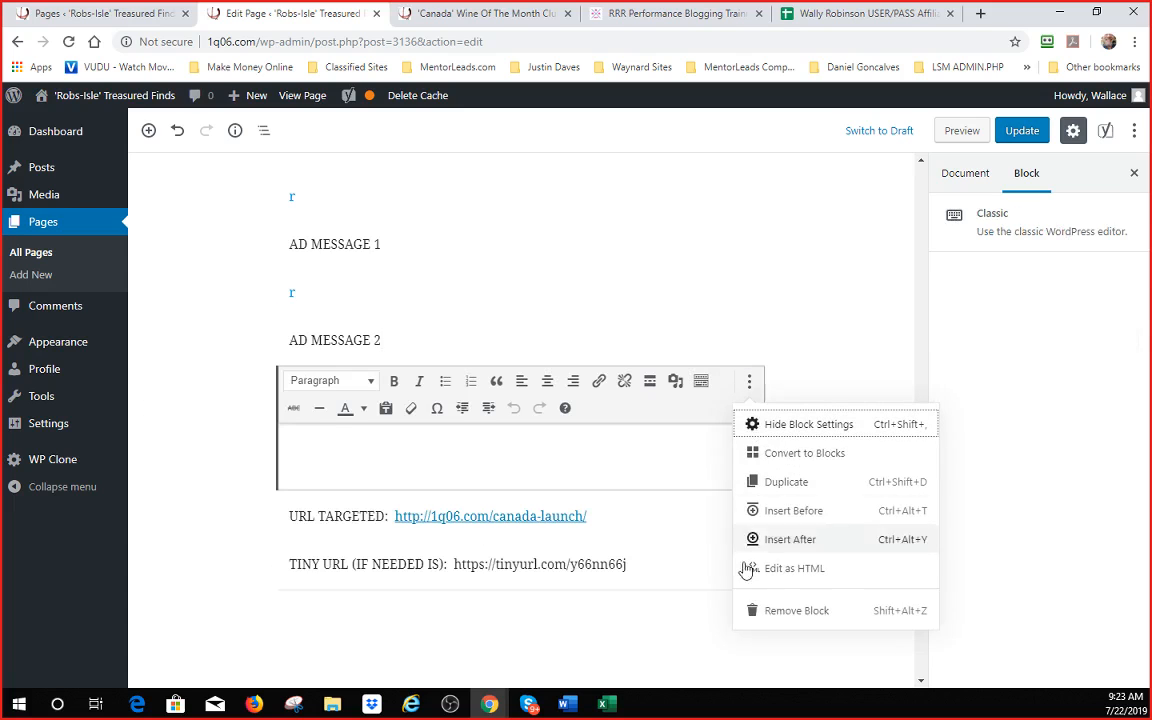
click(771, 612)
click(628, 480)
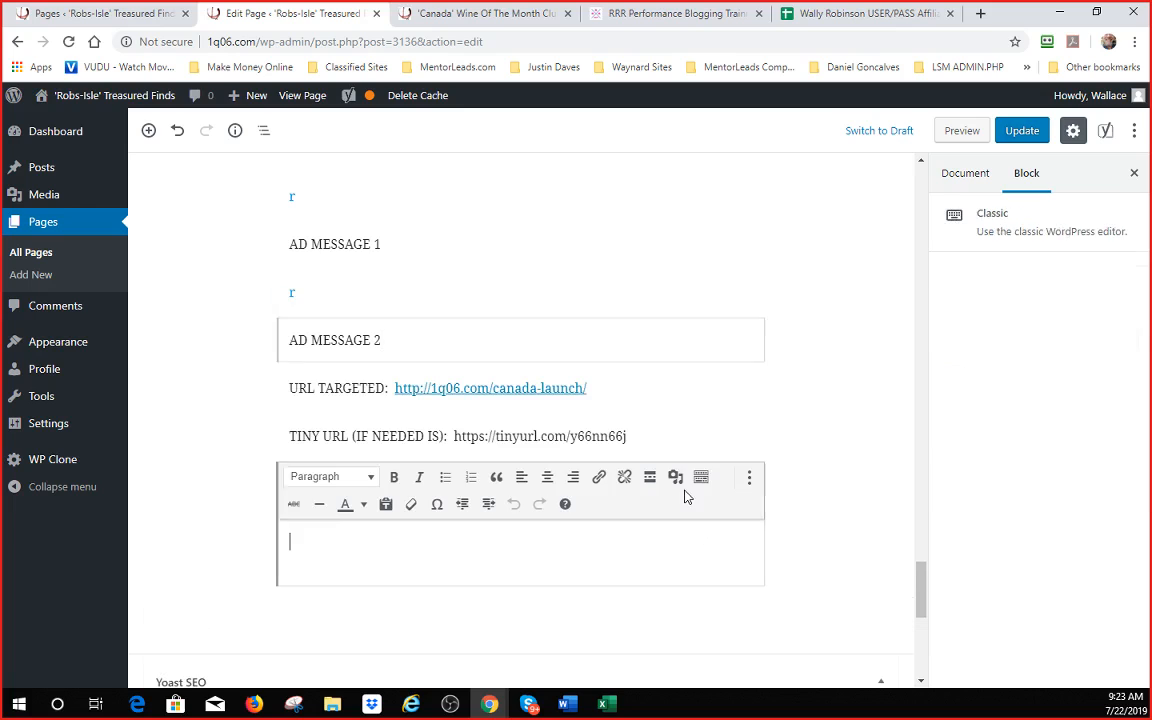
click(753, 483)
click(784, 581)
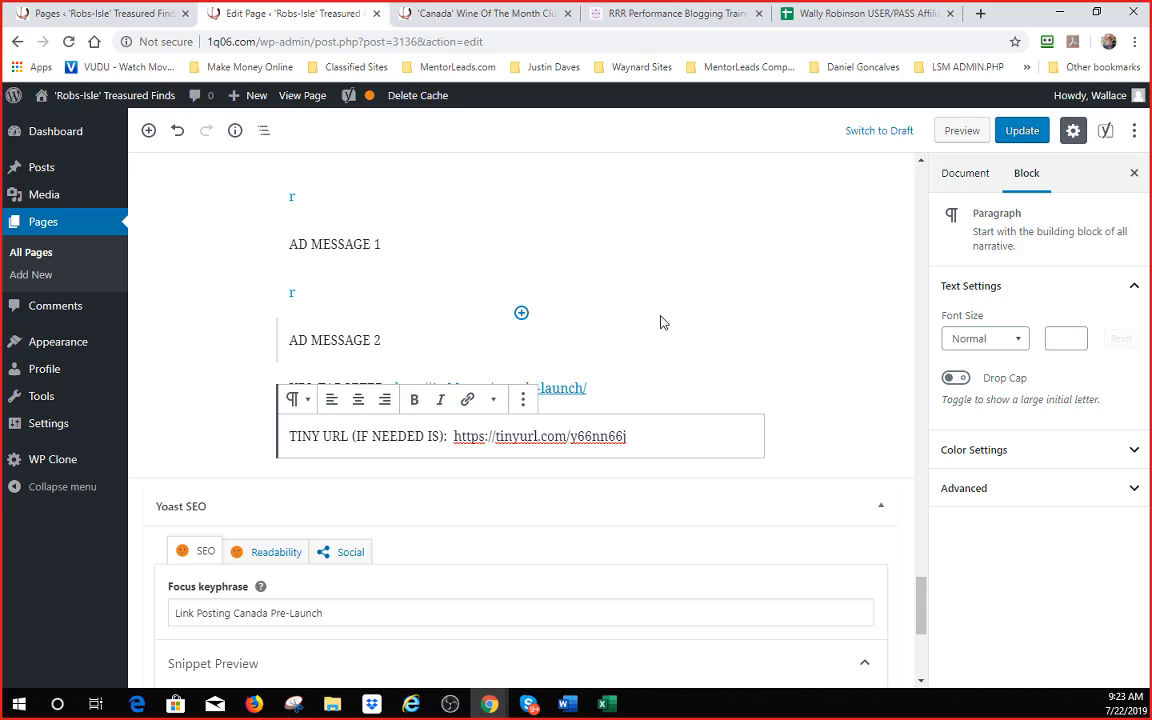
click(481, 18)
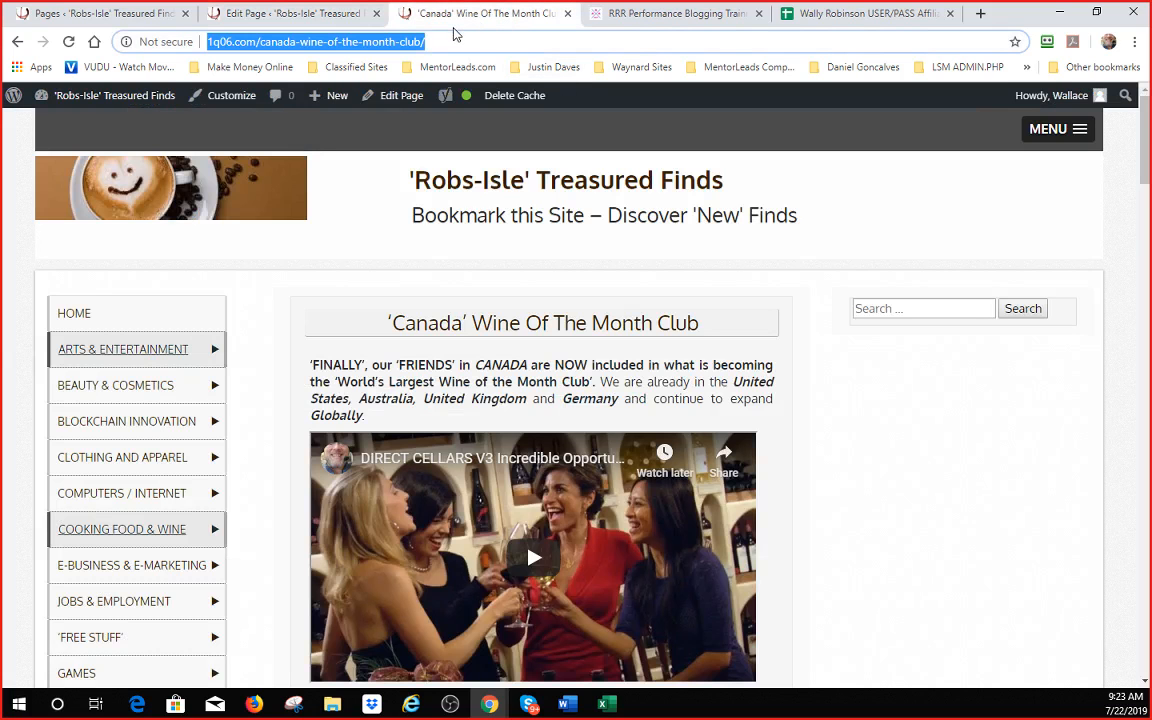
click(328, 10)
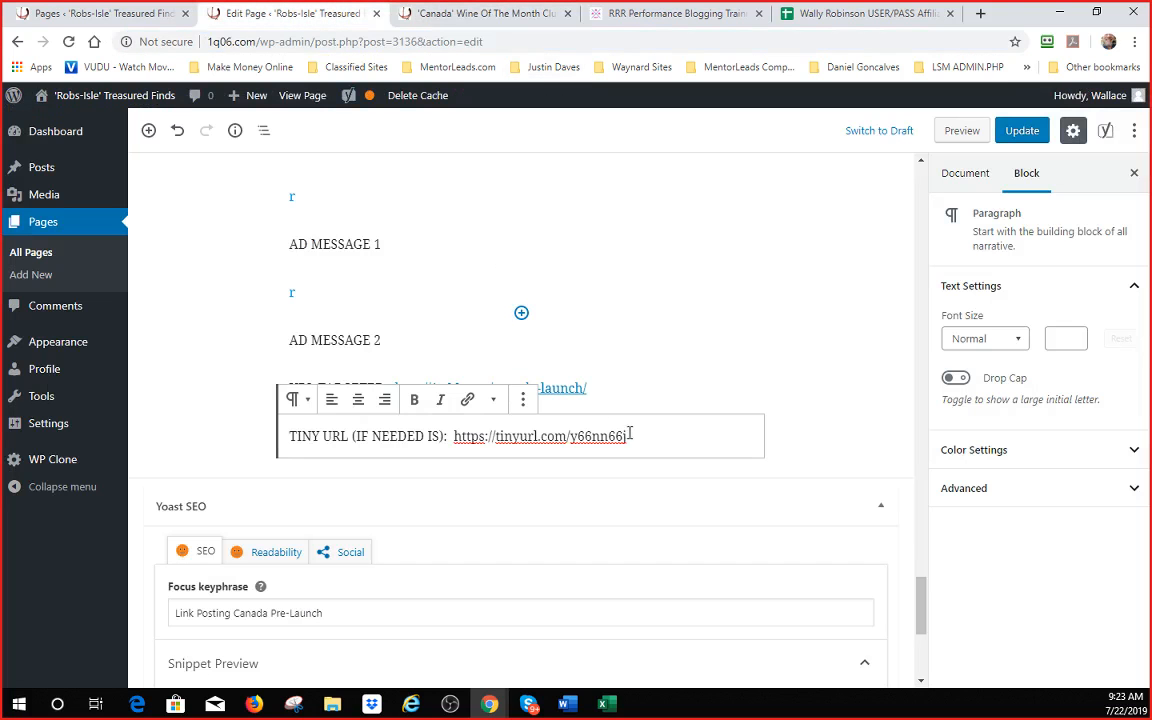
drag(604, 388, 431, 388)
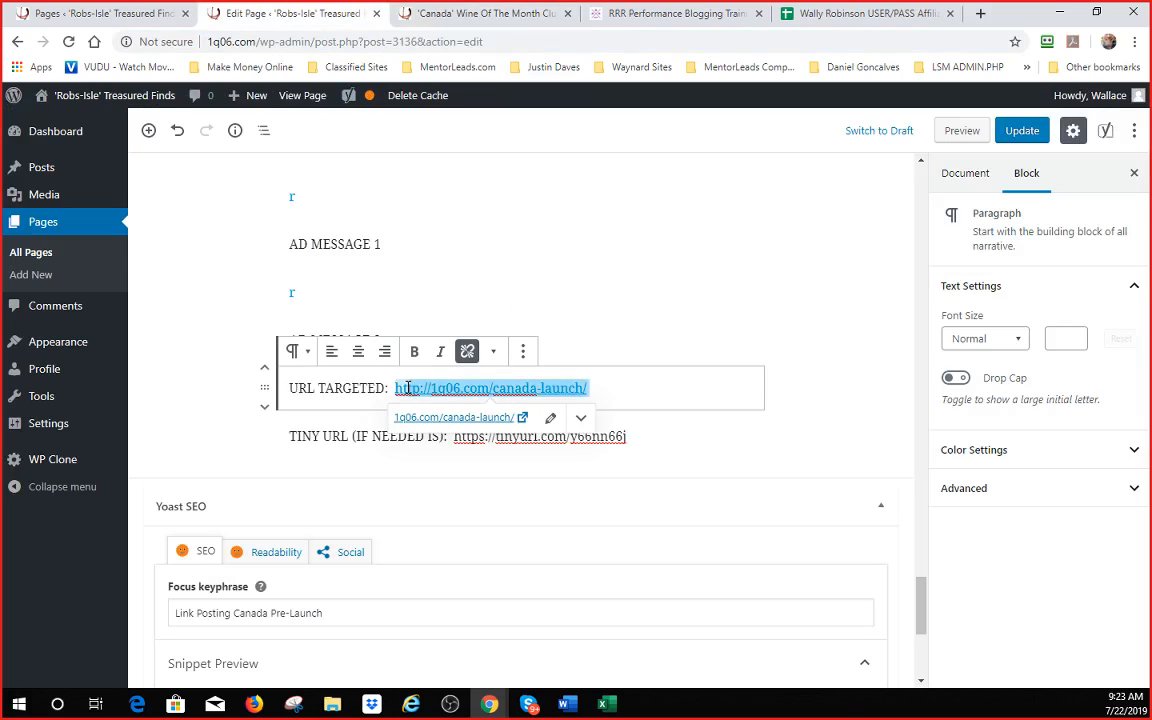
key(BackSpace)
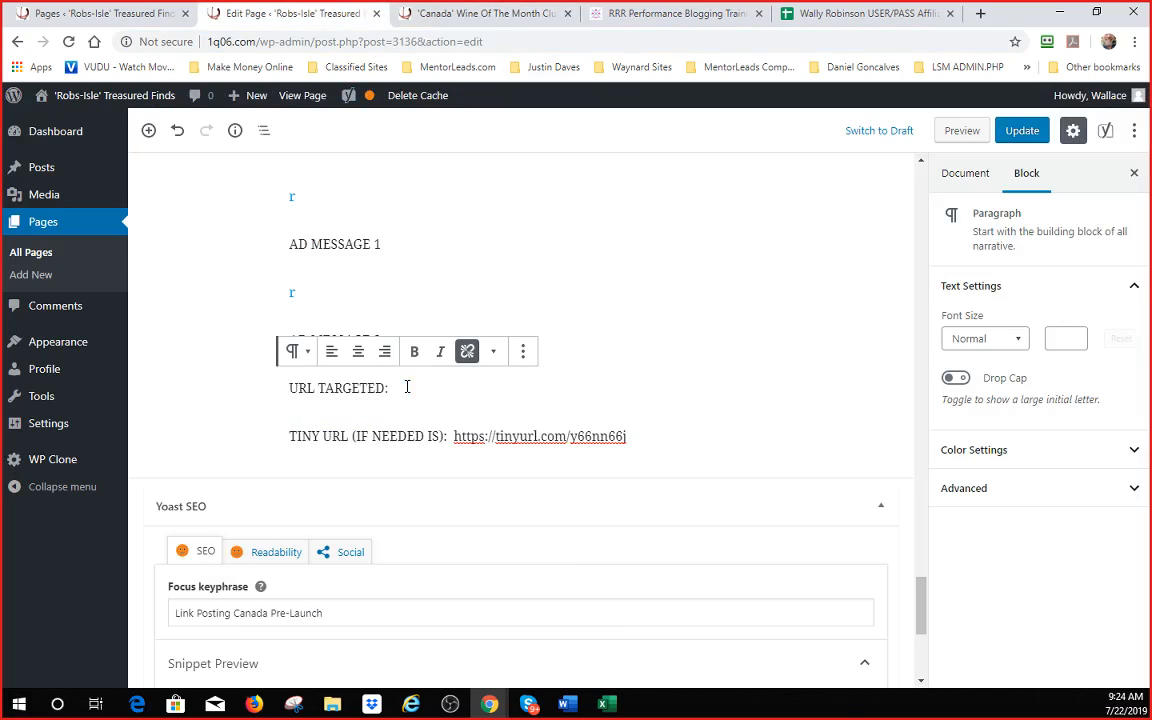
text(http://1q06.com/canada-wine-of-the-month-club/)
click(406, 388)
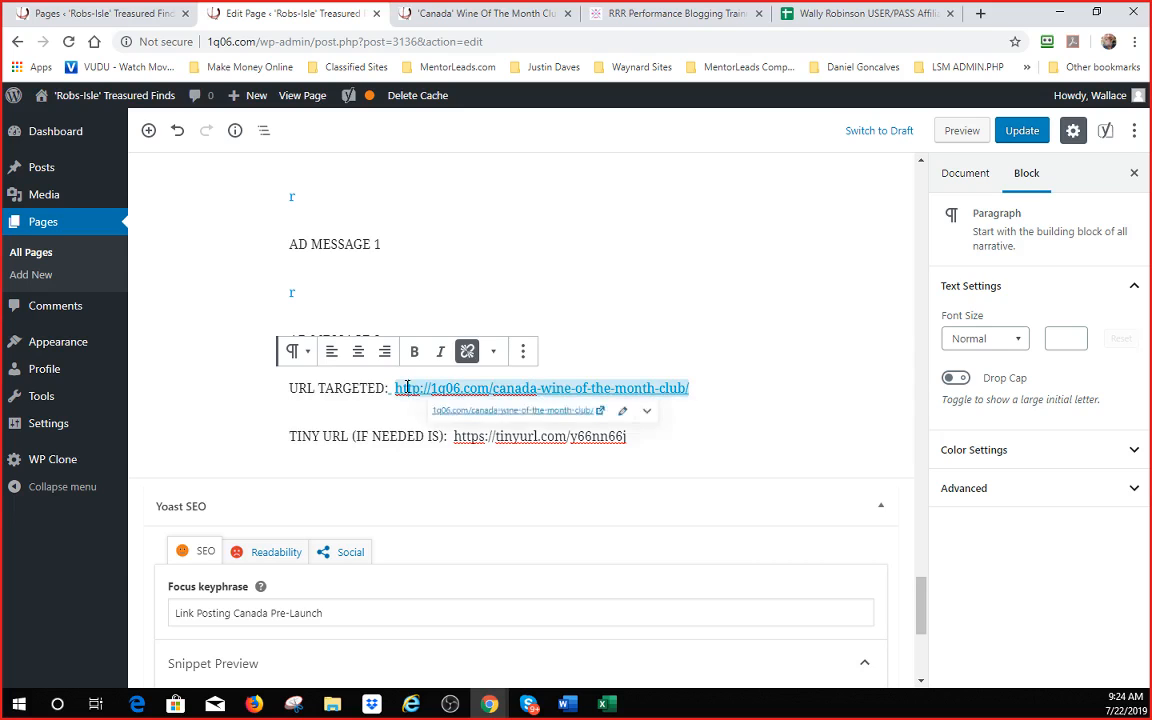
click(663, 518)
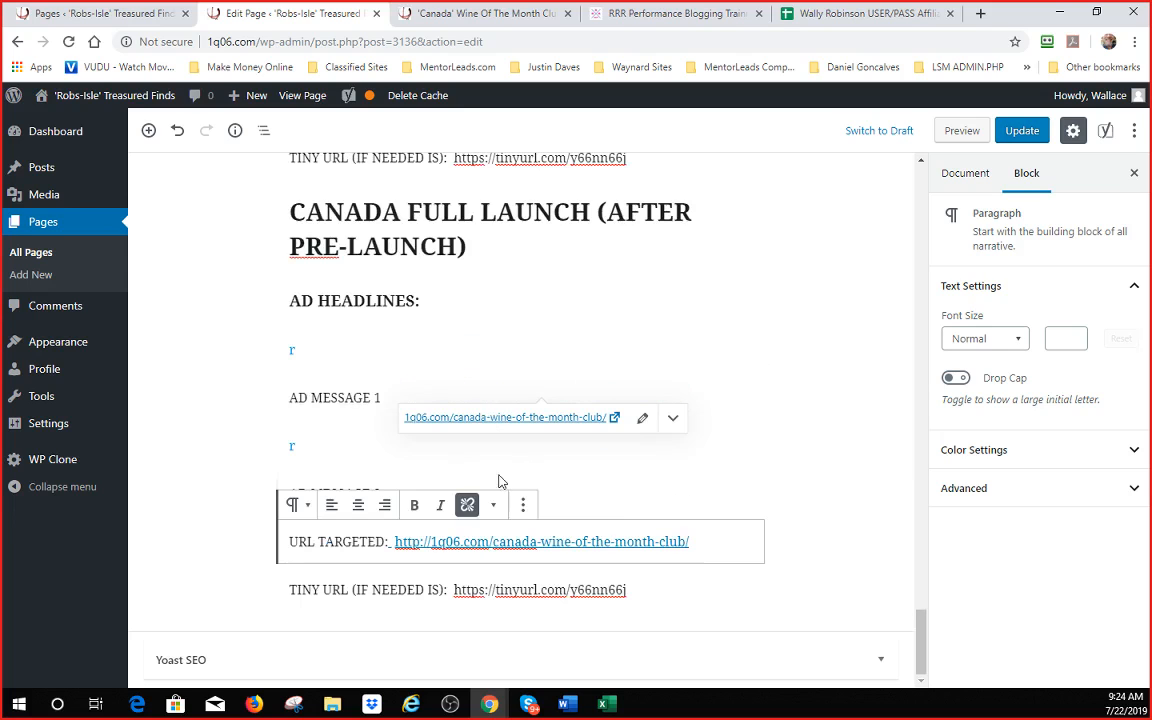
click(393, 545)
key(BackSpace)
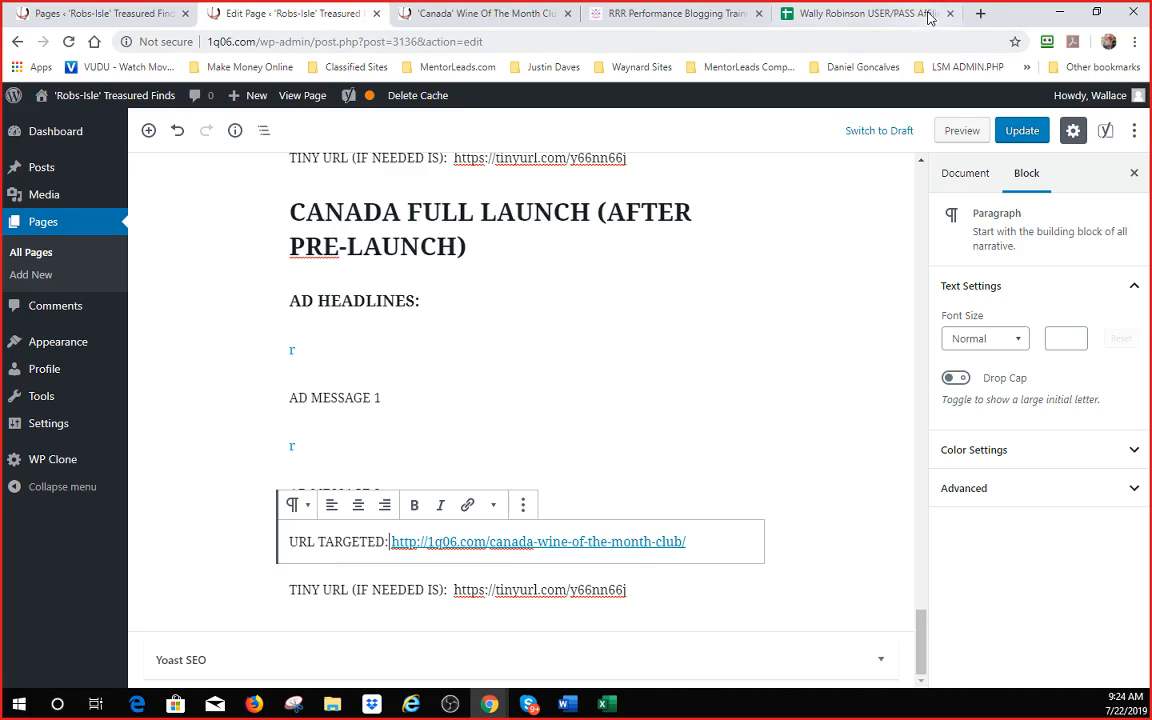
click(980, 13)
text(tine)
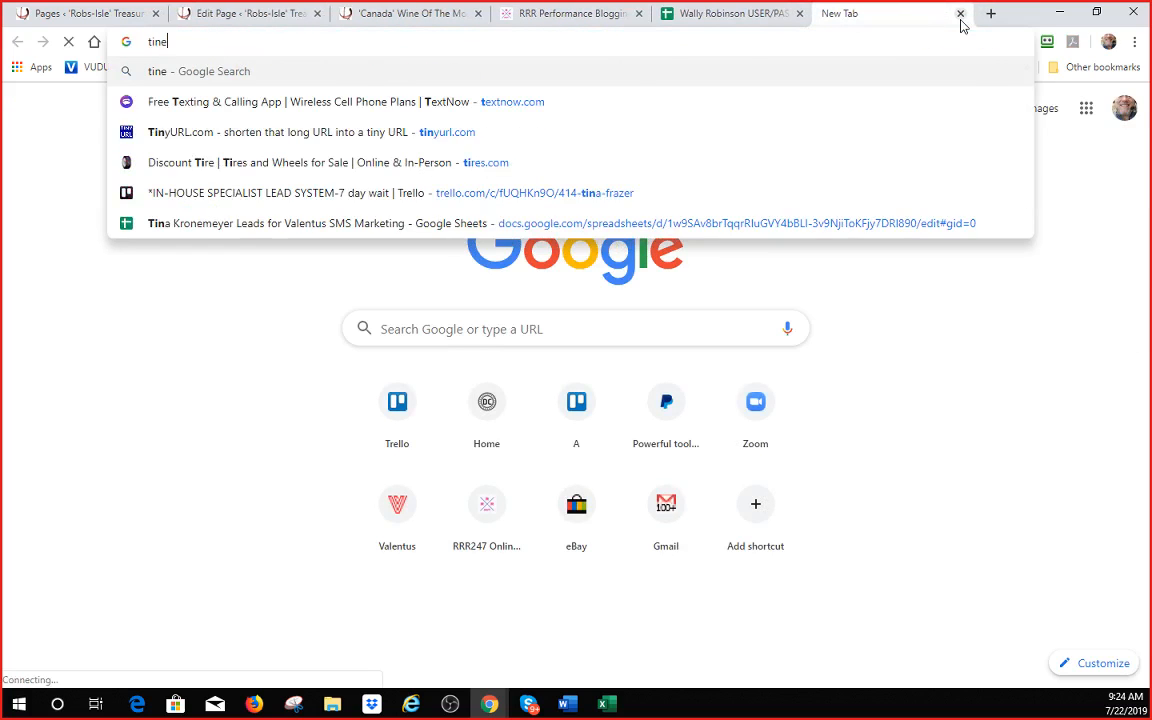
key(BackSpace)
text(y)
key(Return)
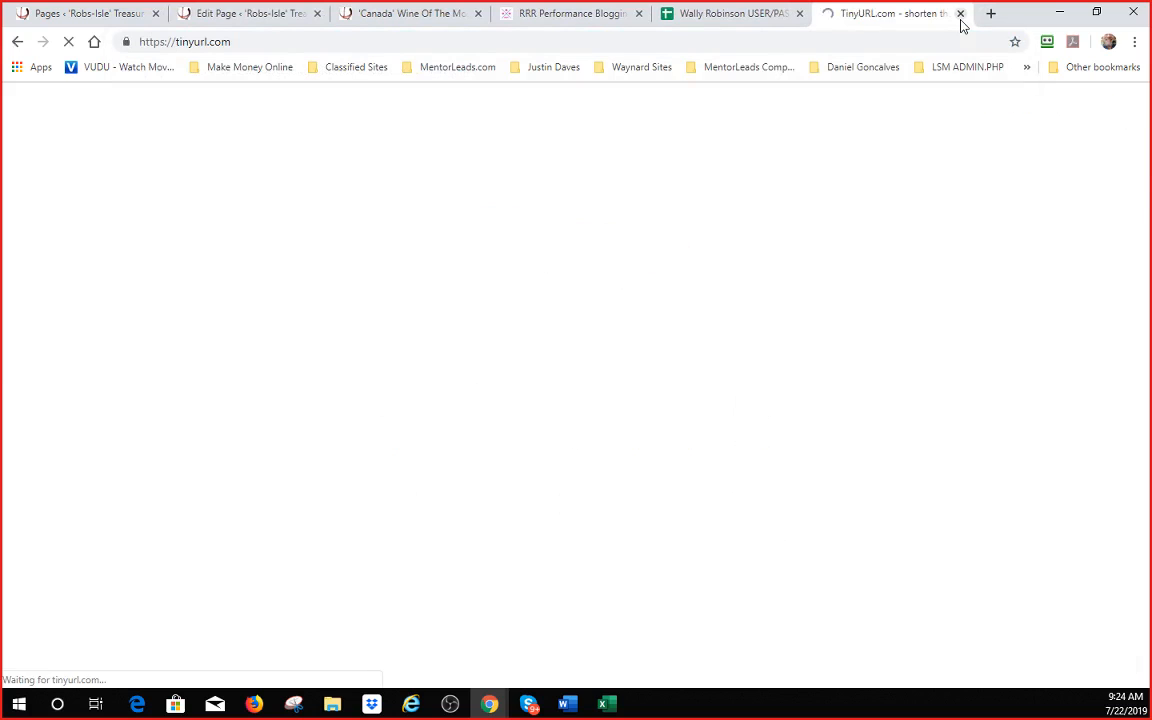
click(492, 383)
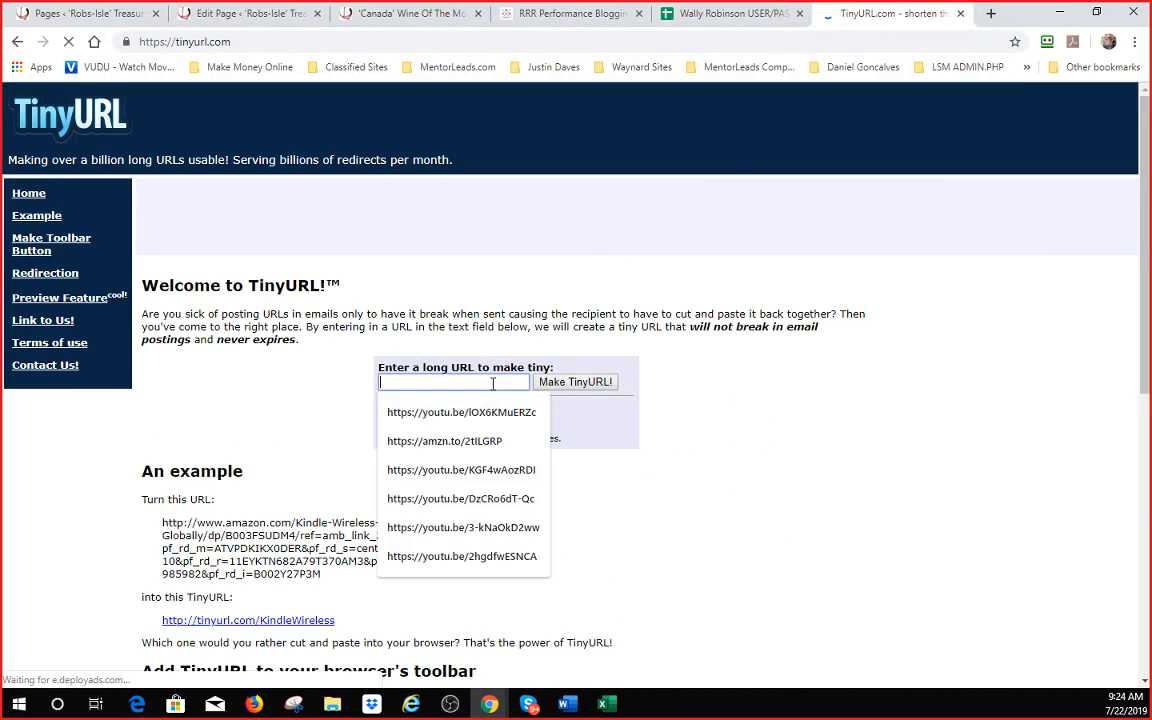
text(http://1q06.com/canada-wine-of-the-month-club/)
click(575, 382)
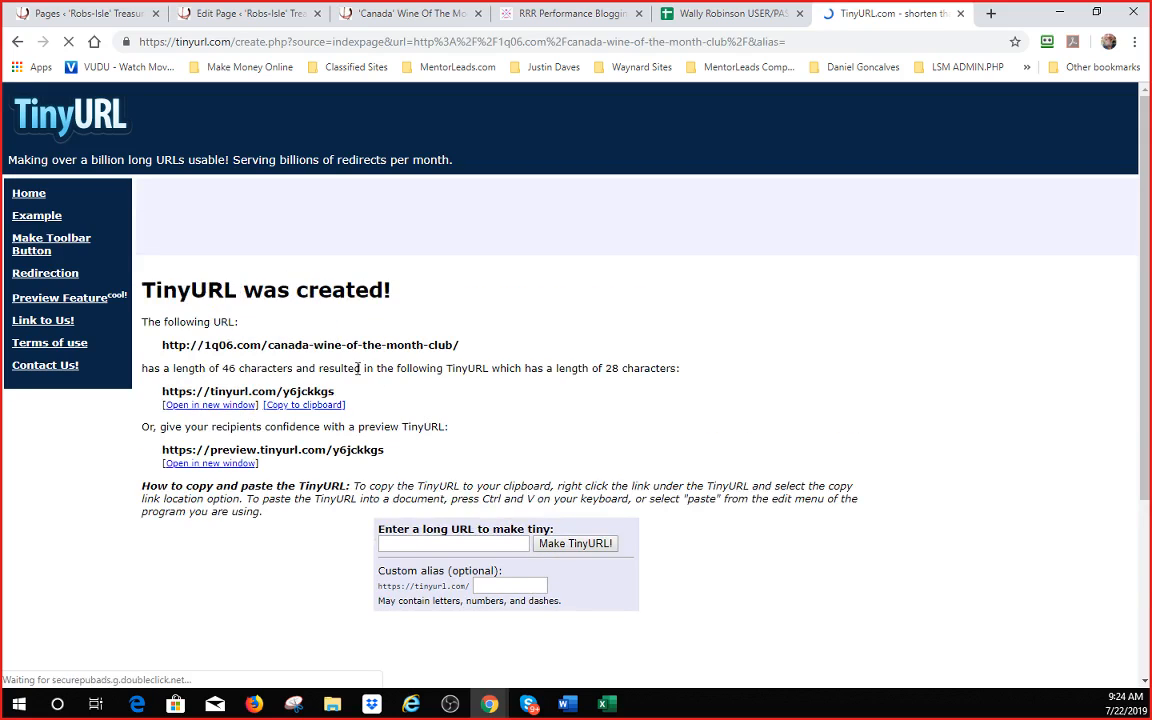
drag(335, 391, 161, 391)
key(ctrl+c)
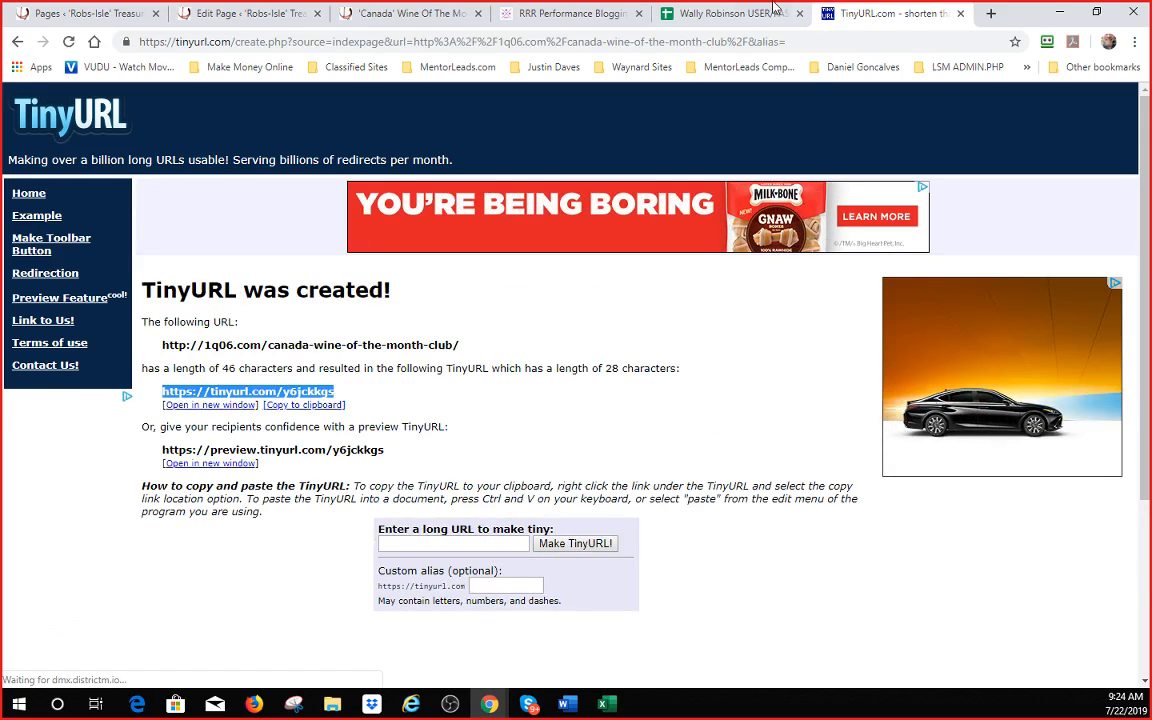
click(420, 13)
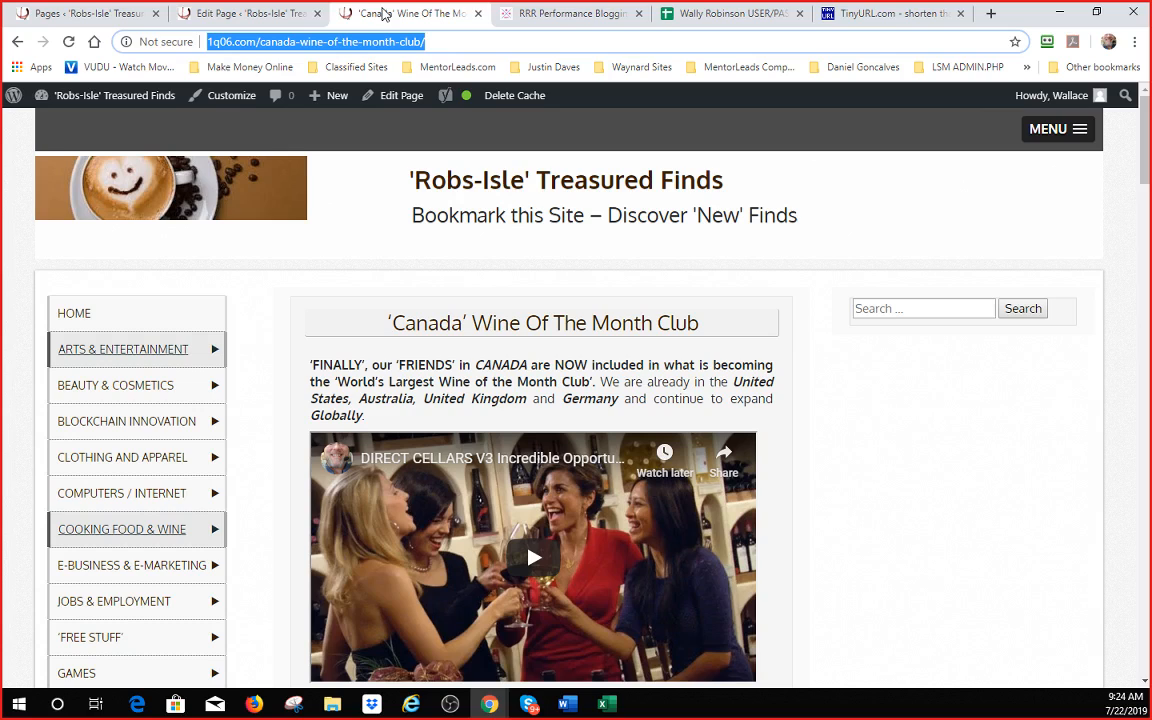
click(238, 15)
click(647, 588)
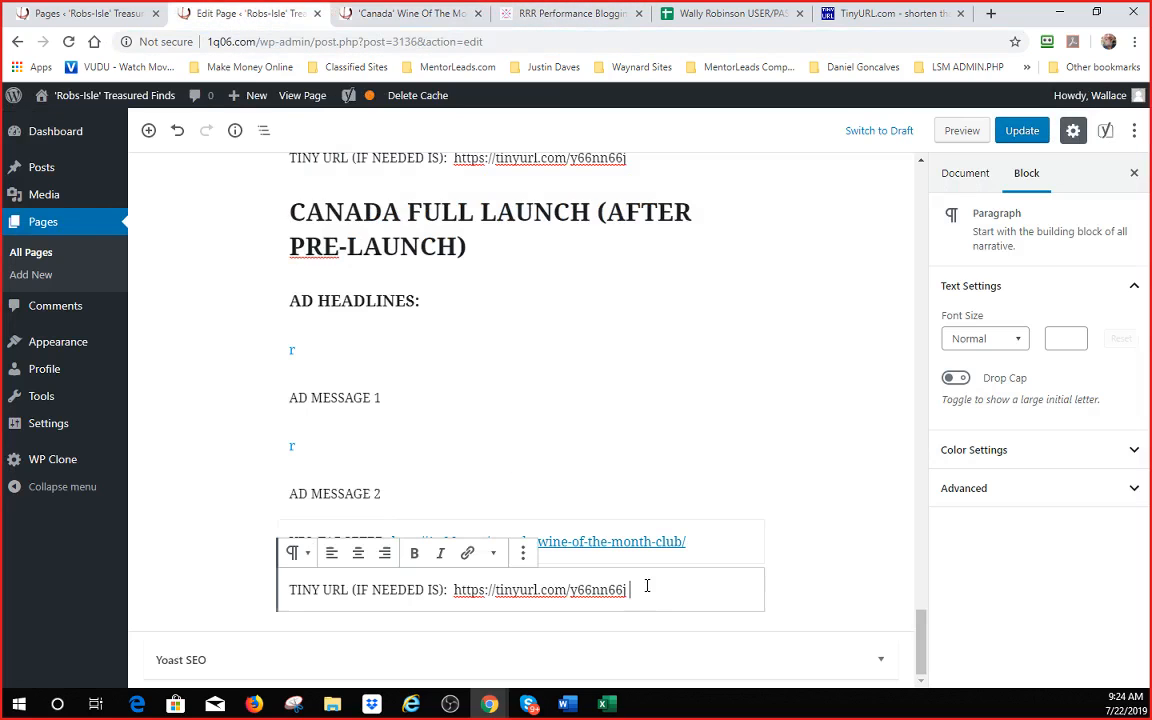
drag(647, 587, 447, 590)
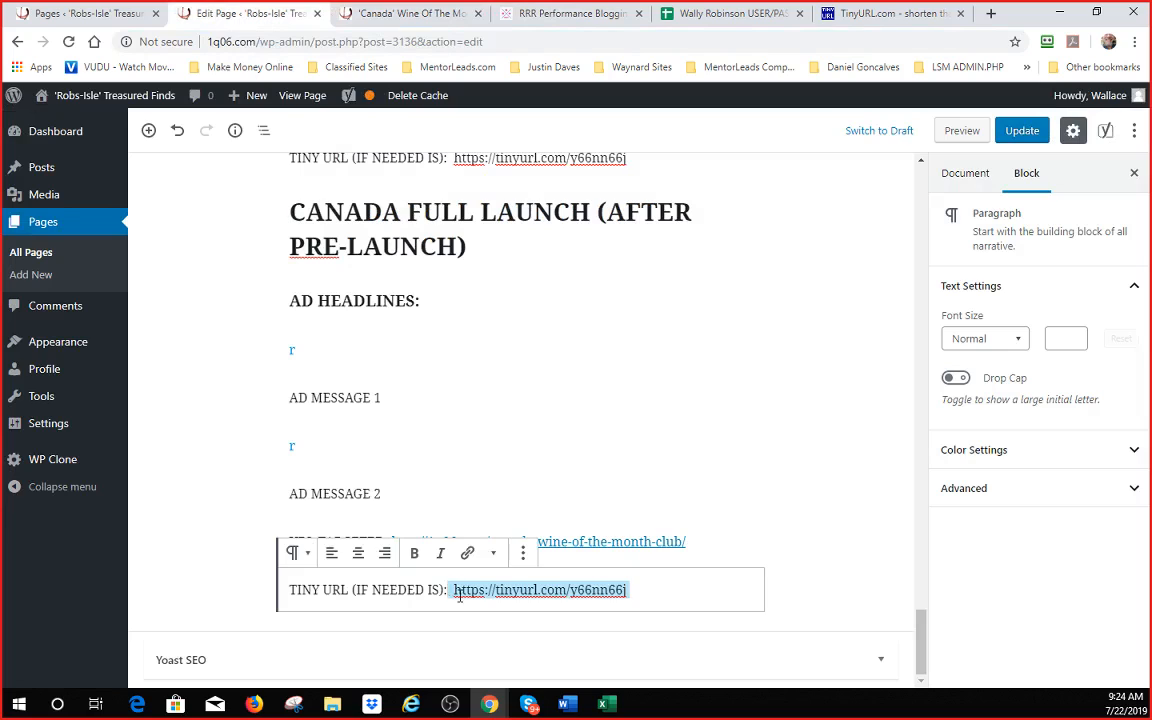
key(BackSpace)
key(ctrl+v)
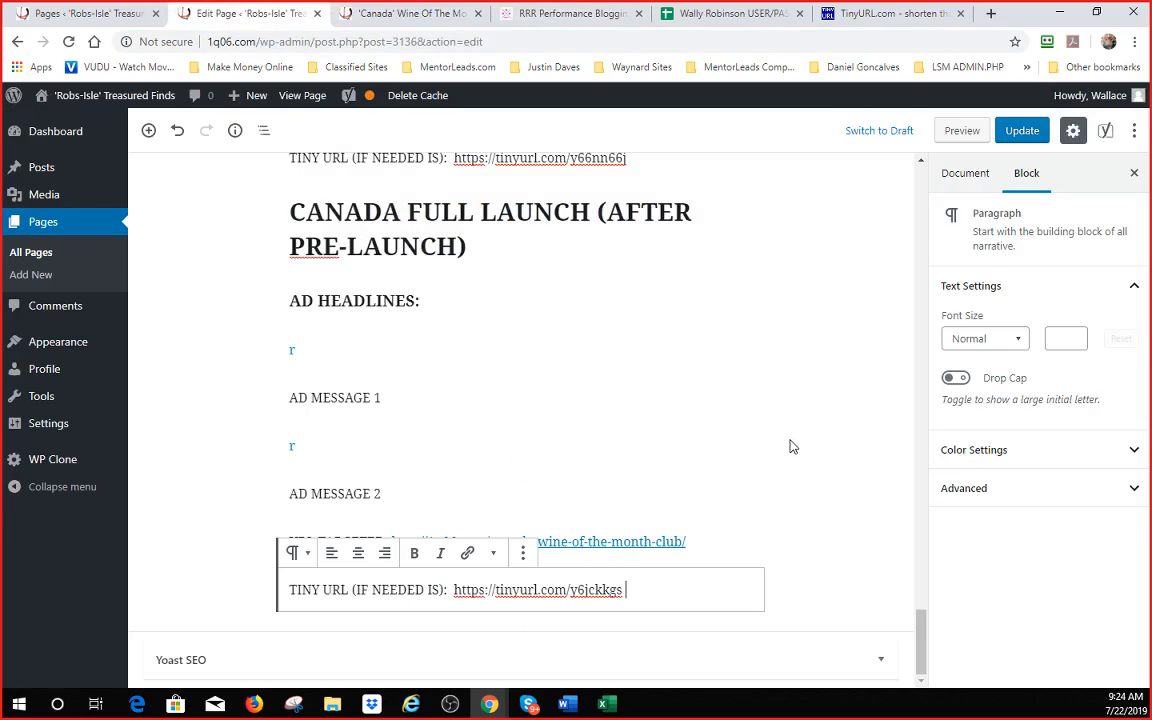
click(790, 447)
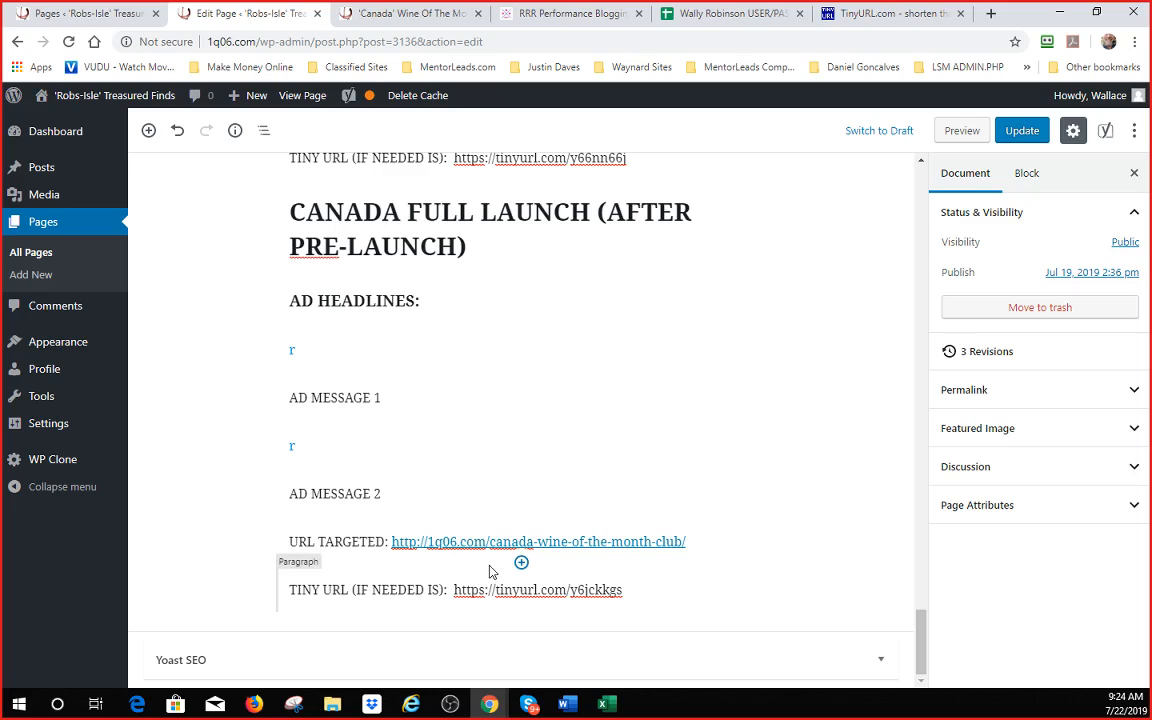
click(1024, 131)
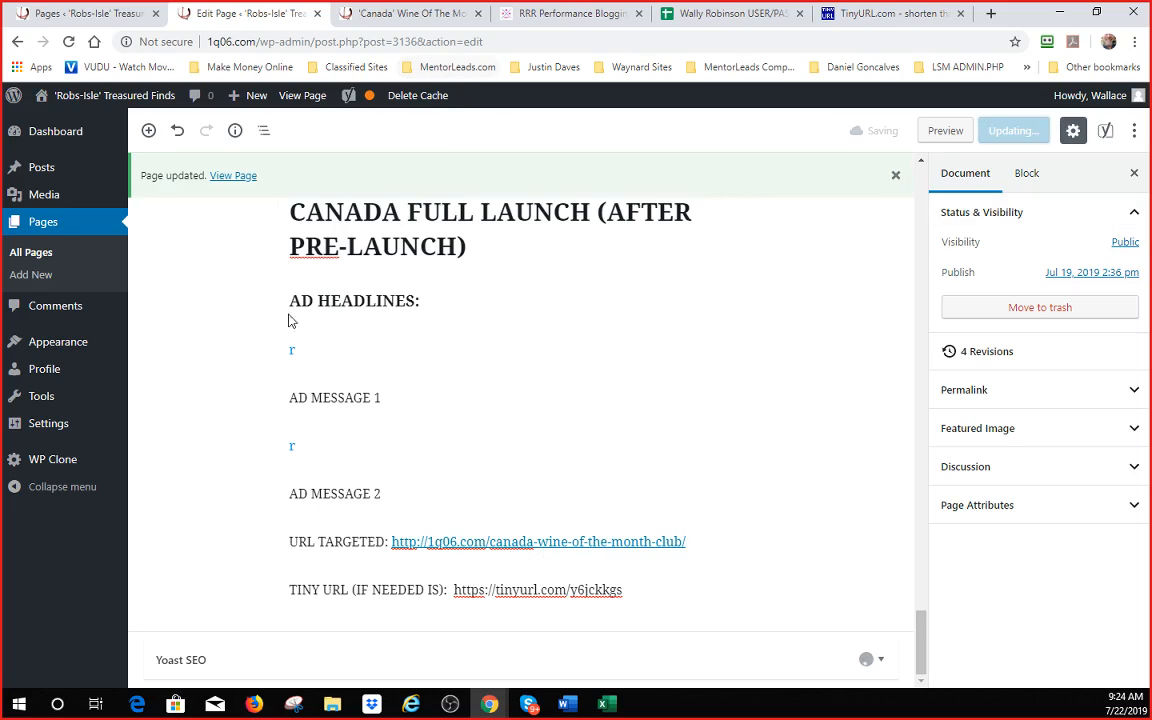
click(895, 175)
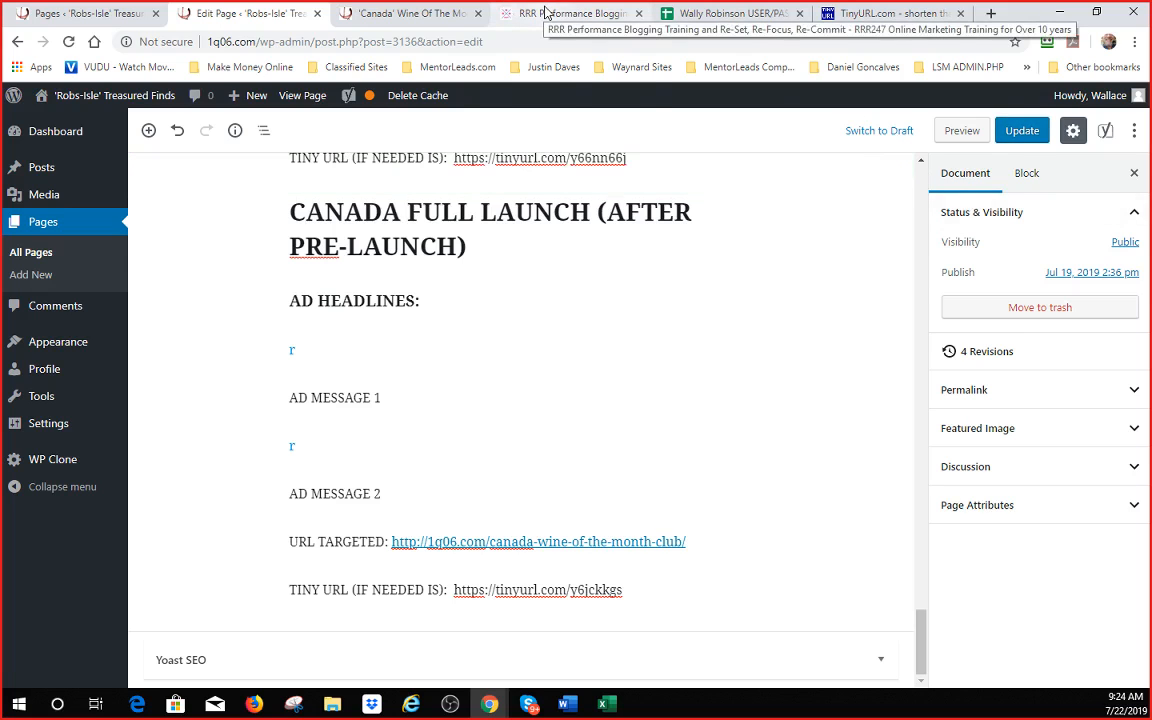
Move the RRR tab last, close the TinyURL tab, and load rrr247.com/episode-19
drag(545, 12, 870, 13)
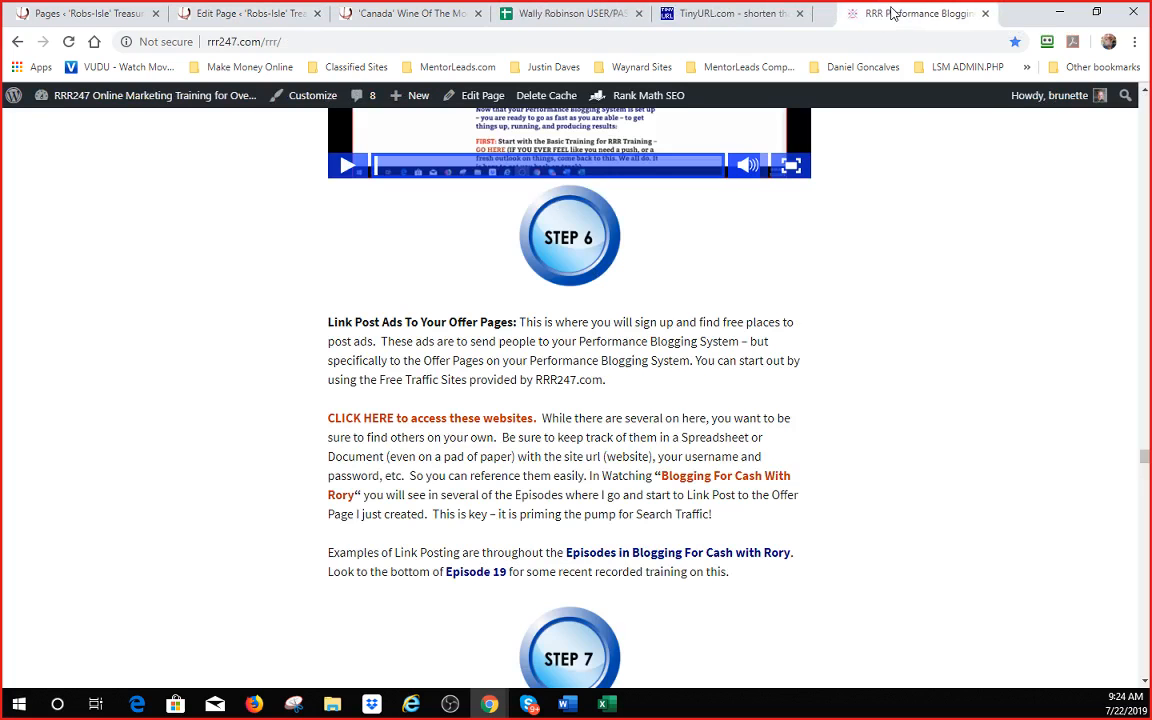
click(800, 14)
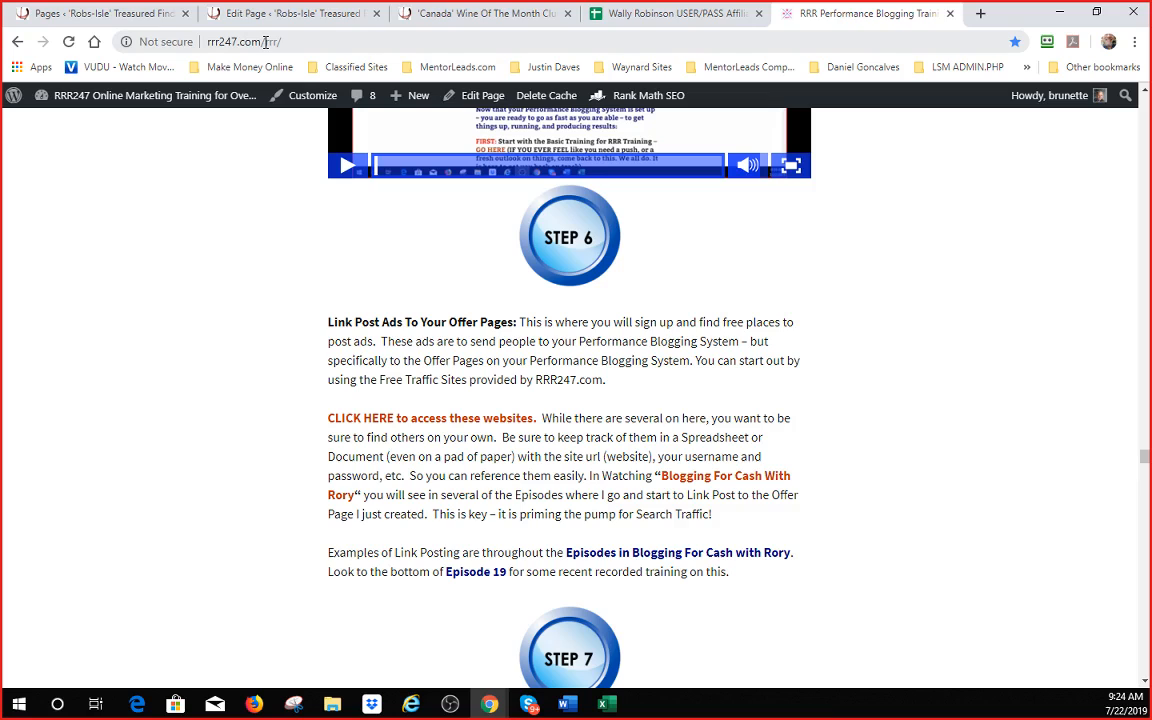
drag(266, 42, 365, 42)
text(episode-19)
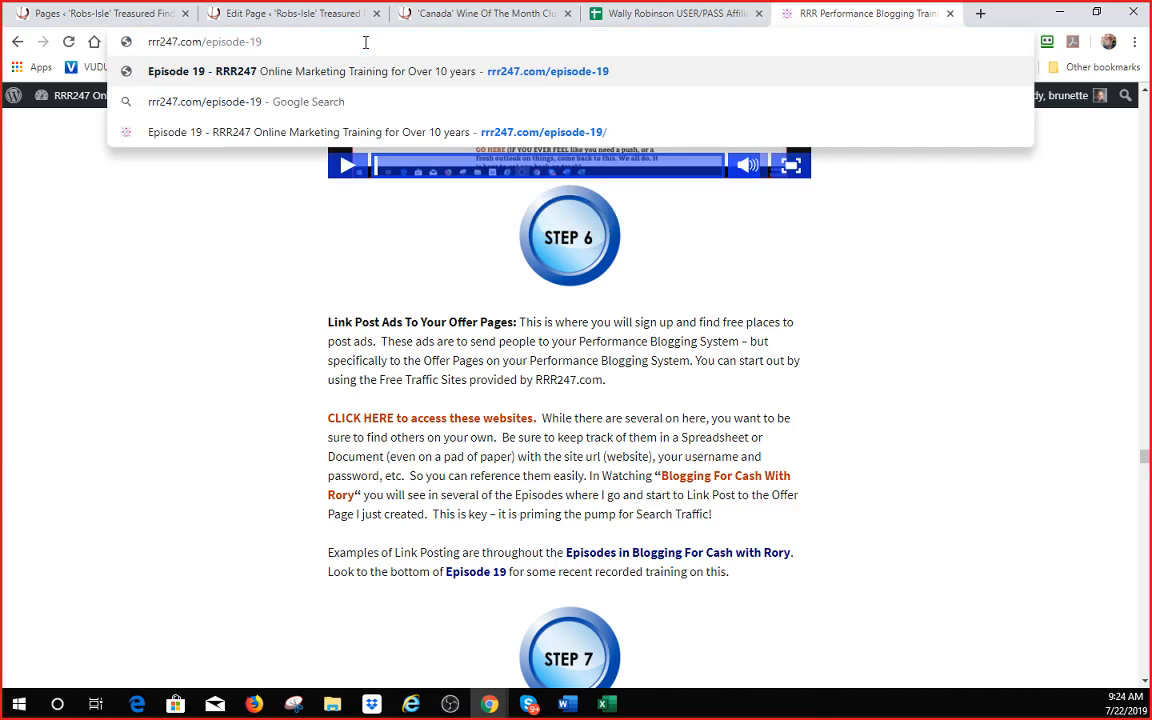
key(Return)
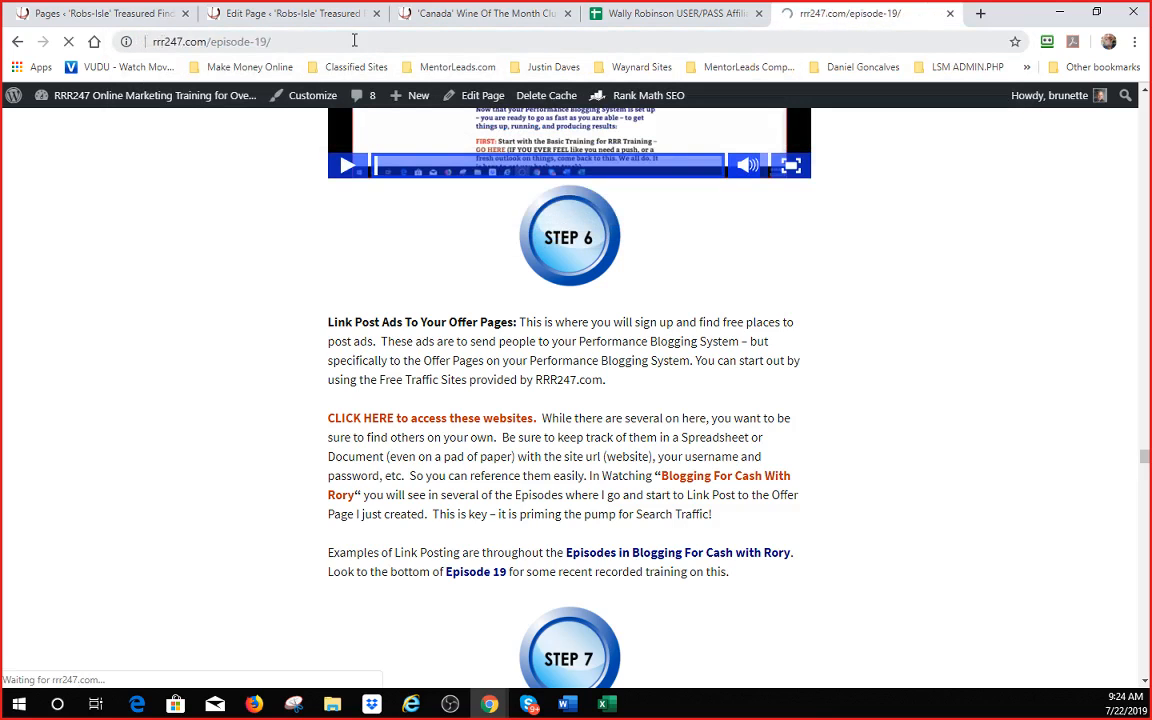
Scroll down the Episode 19 page to the tested ad headlines and sample ad copy
scroll(362, 286, down, 9)
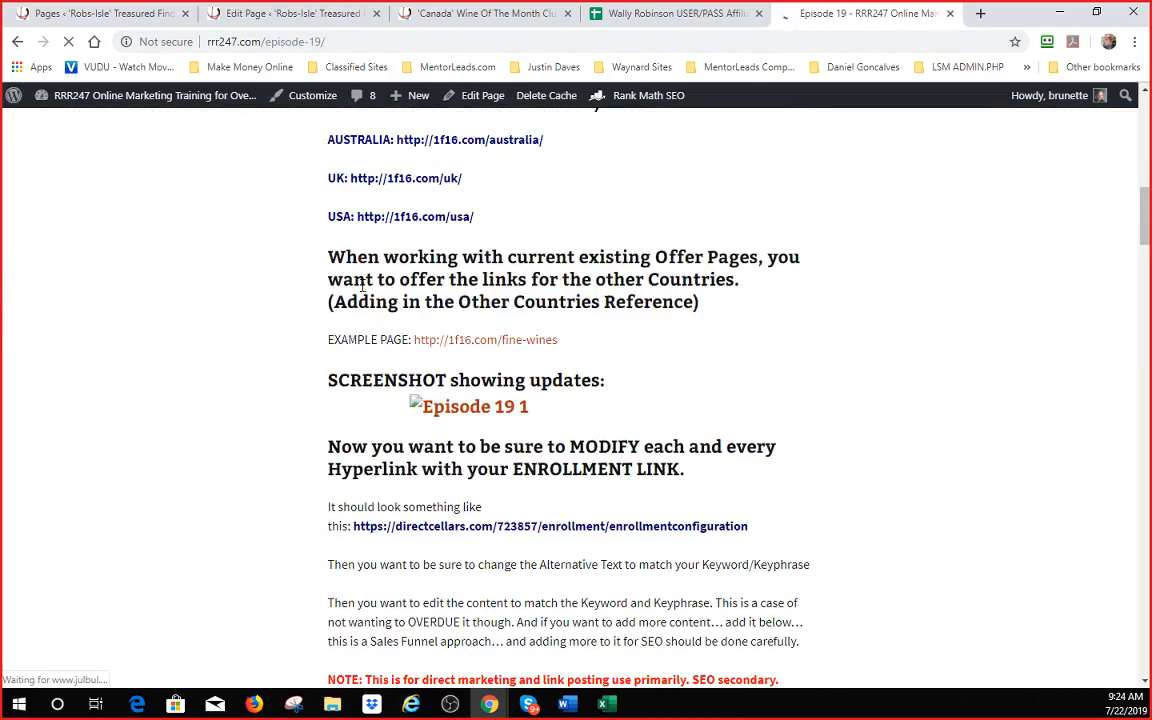
scroll(362, 286, down, 5)
scroll(362, 286, down, 2)
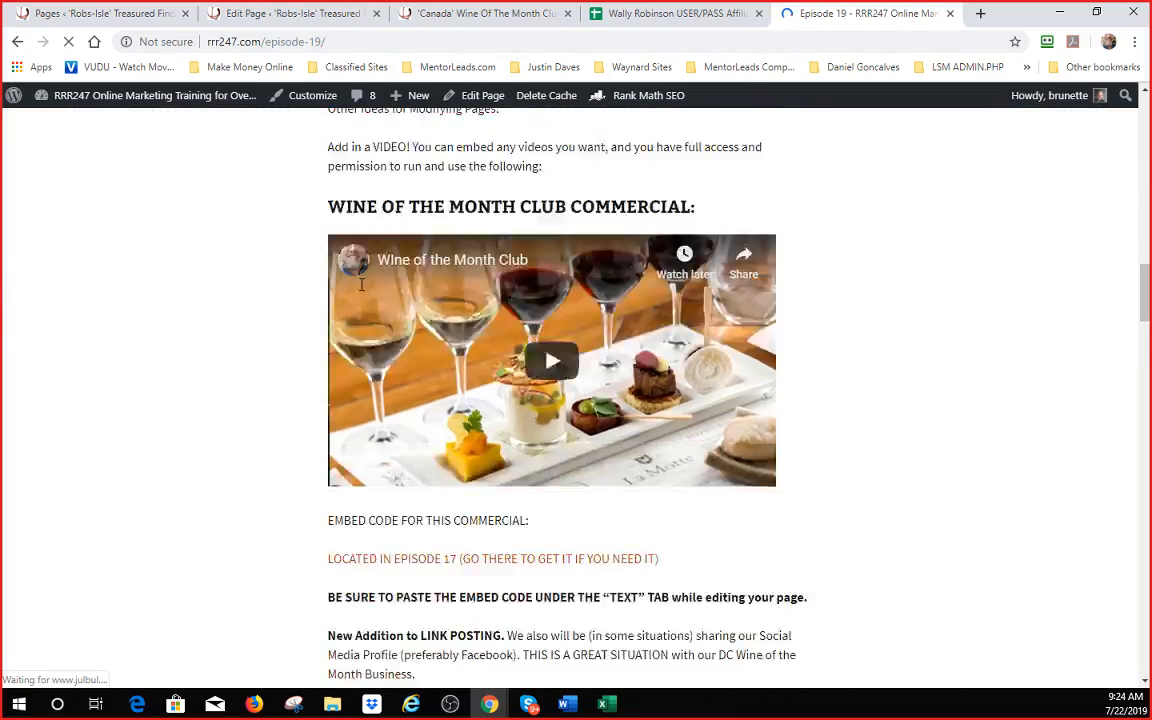
scroll(362, 286, down, 7)
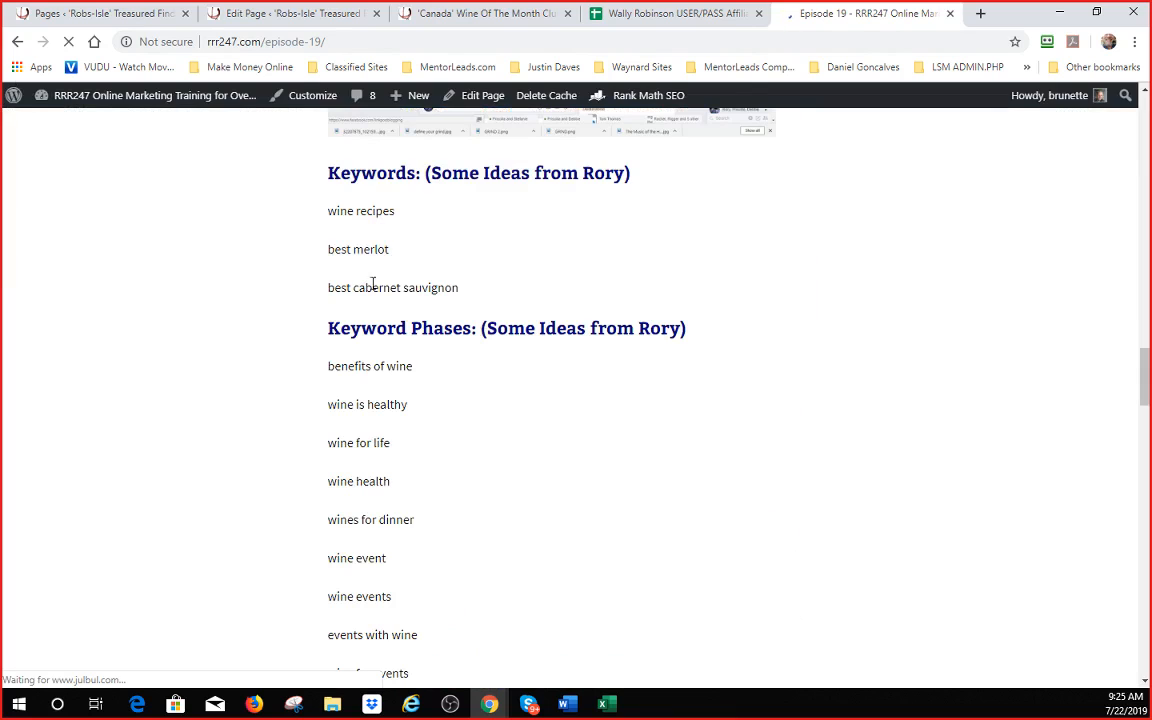
scroll(376, 289, down, 5)
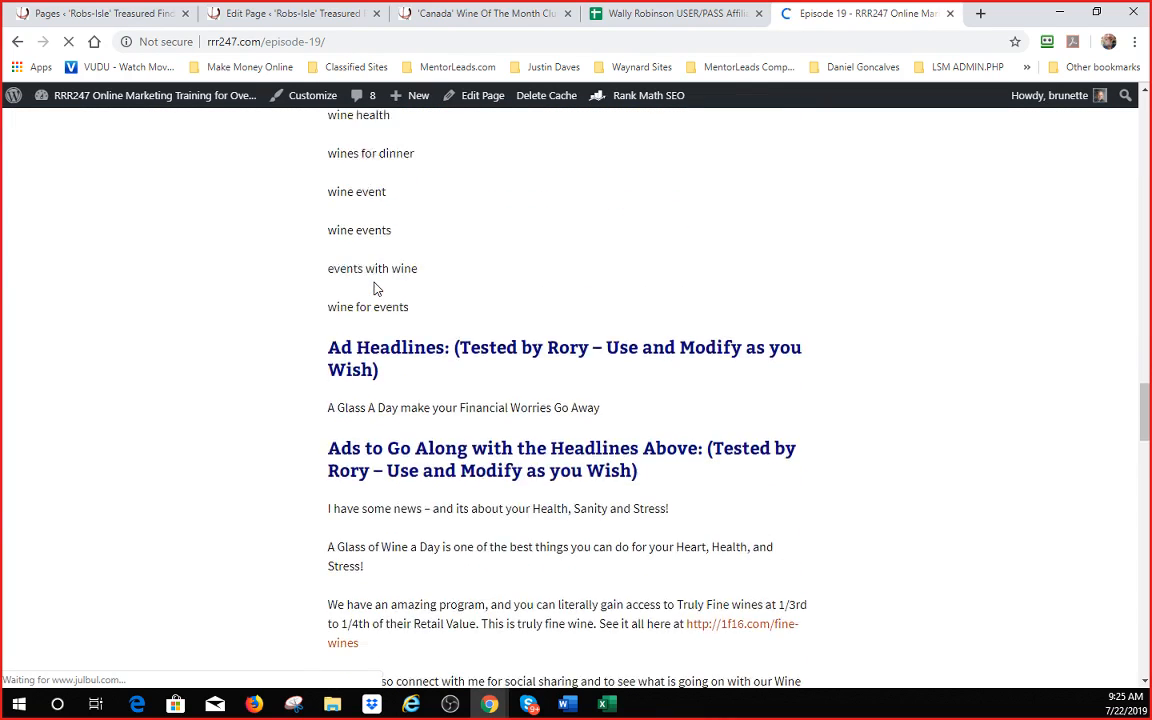
scroll(414, 345, down, 3)
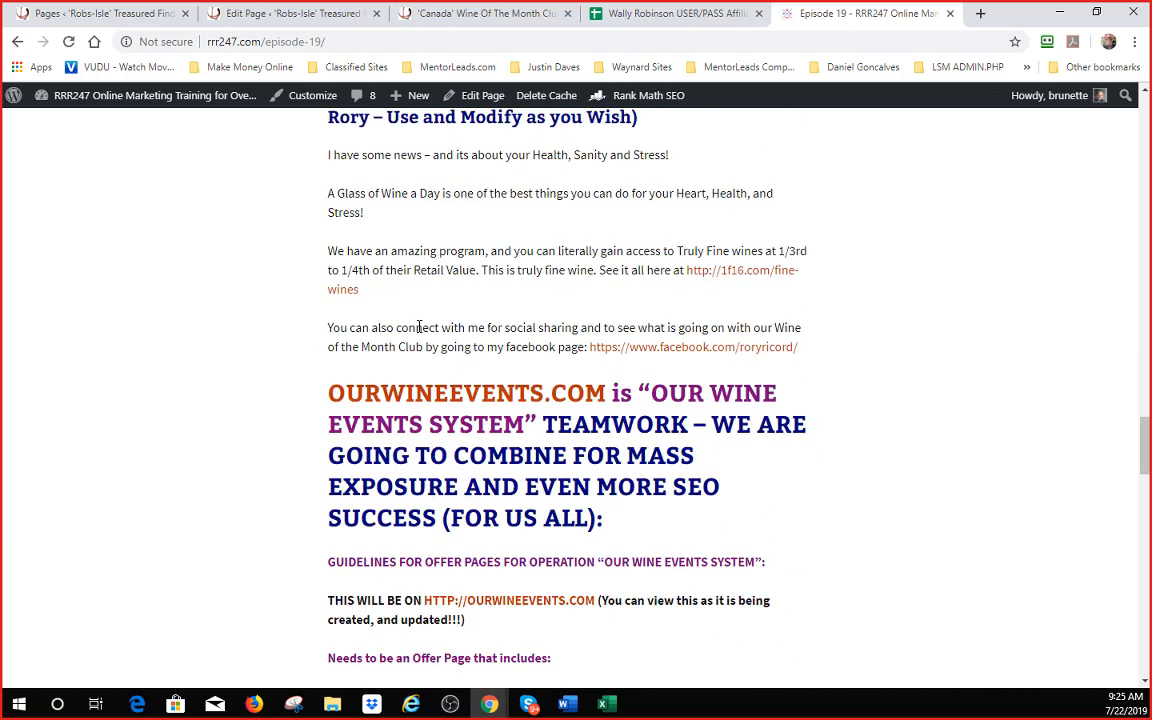
scroll(437, 318, up, 4)
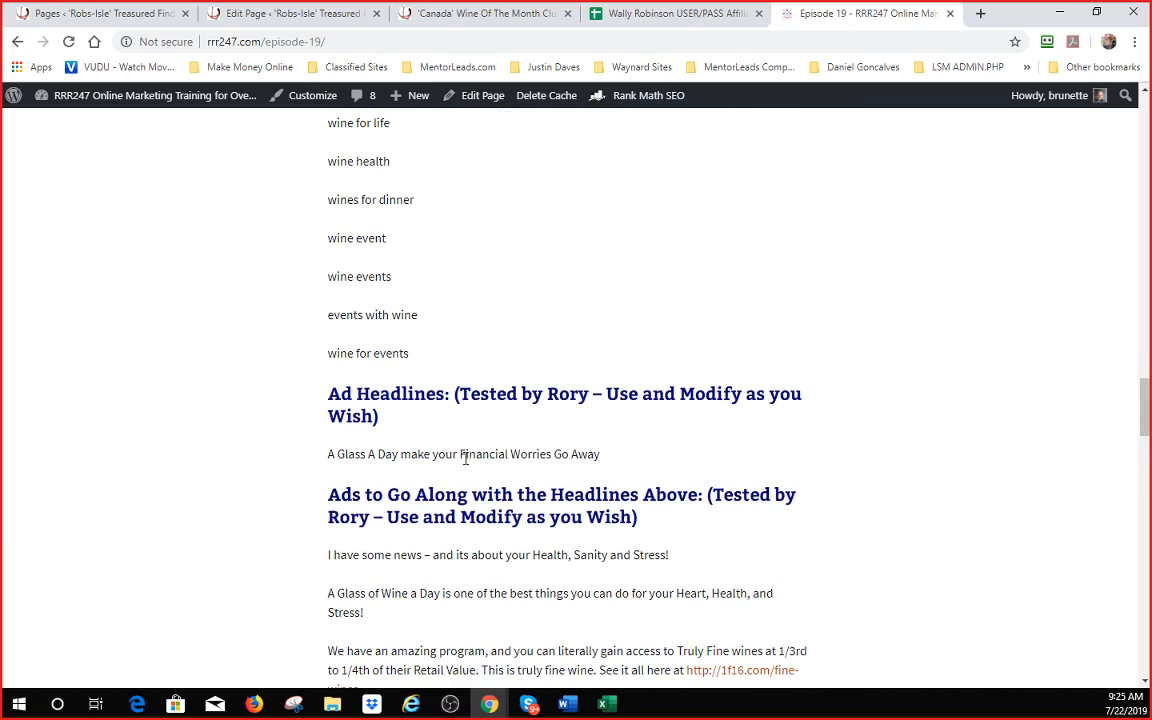
scroll(465, 457, up, 5)
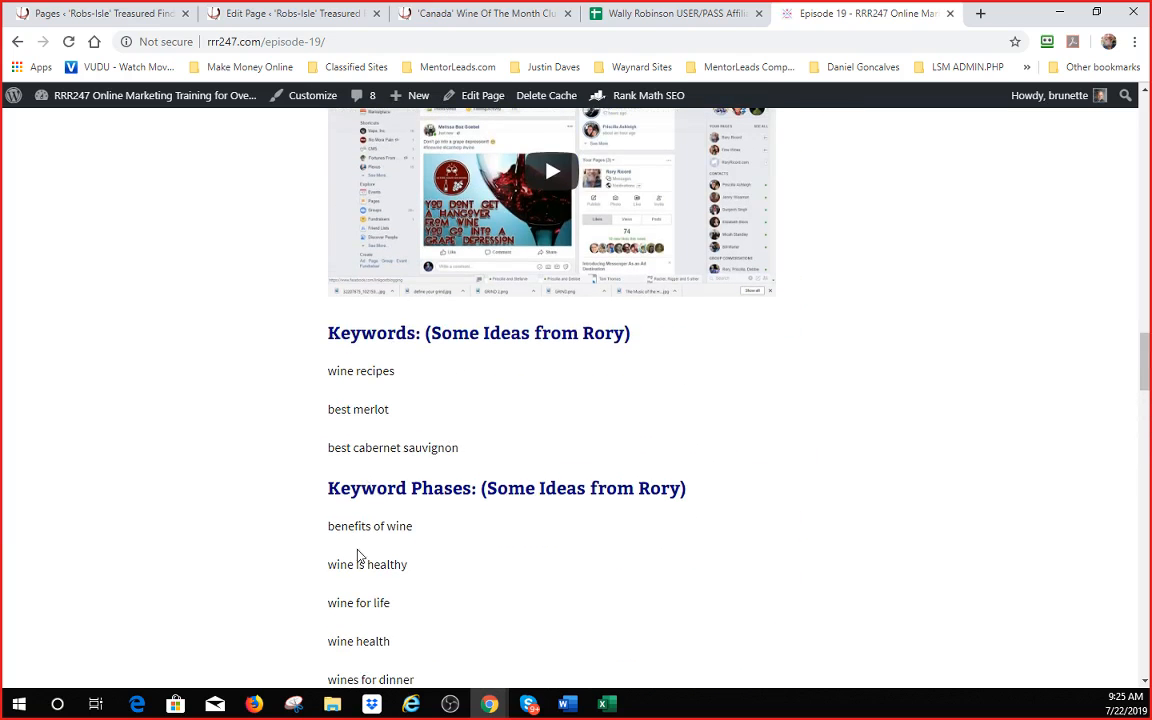
scroll(368, 617, down, 2)
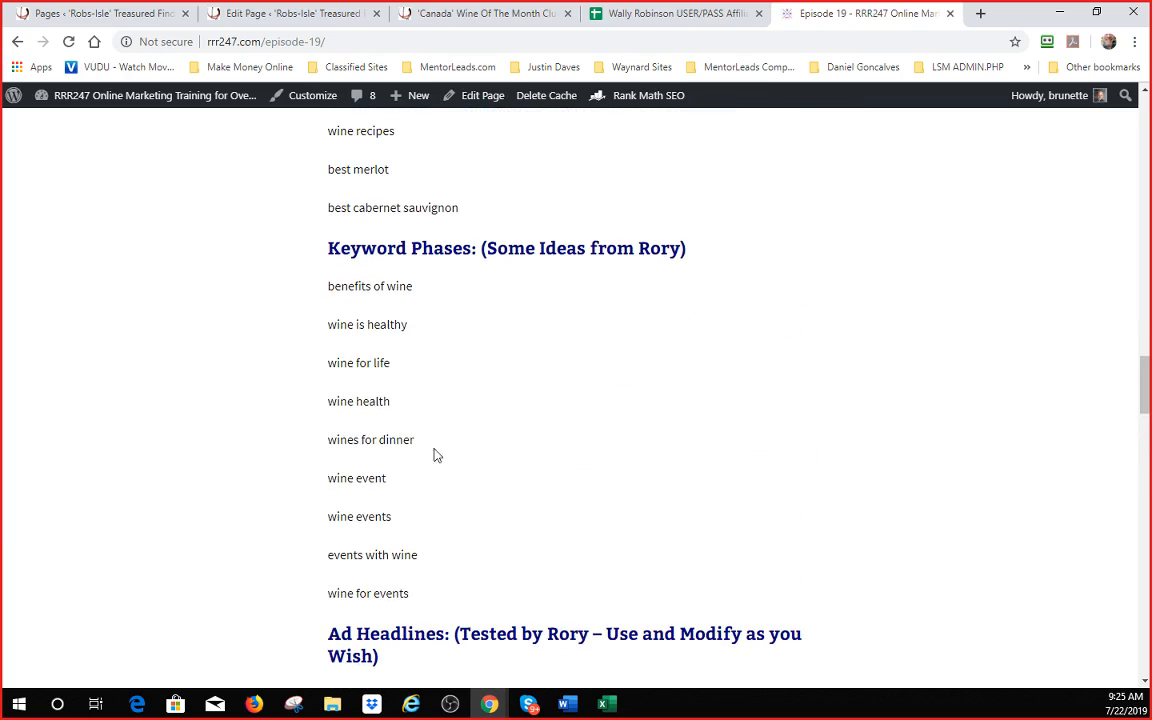
scroll(437, 455, down, 2)
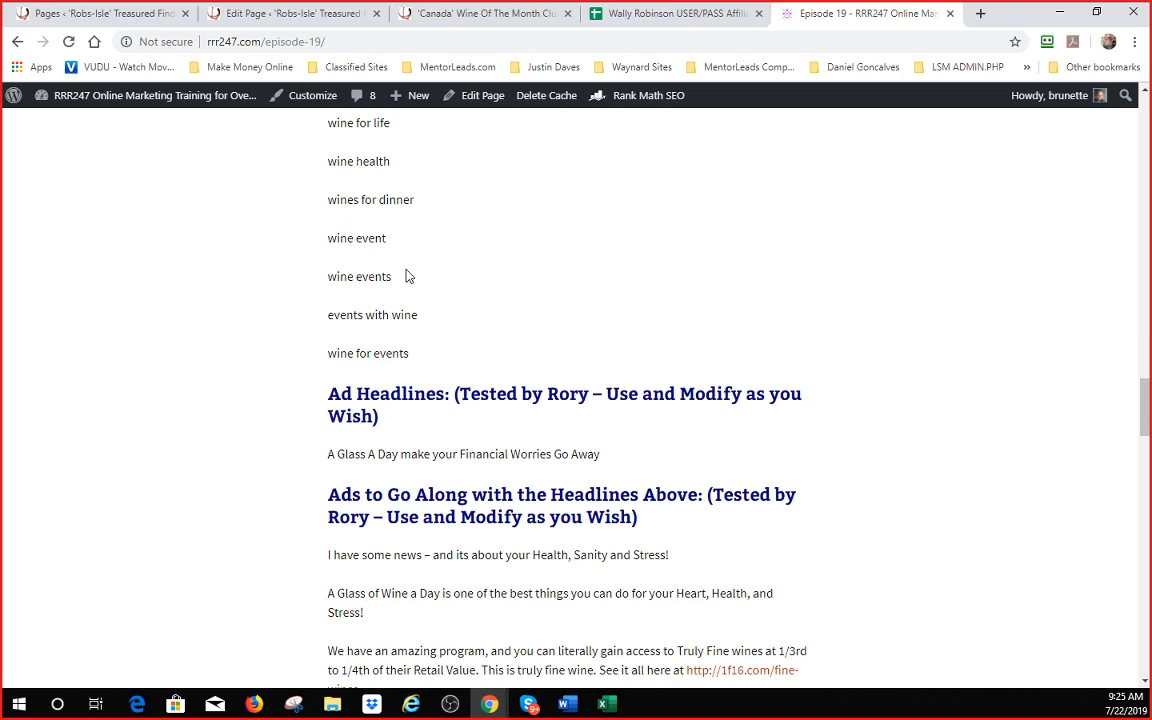
scroll(489, 330, down, 2)
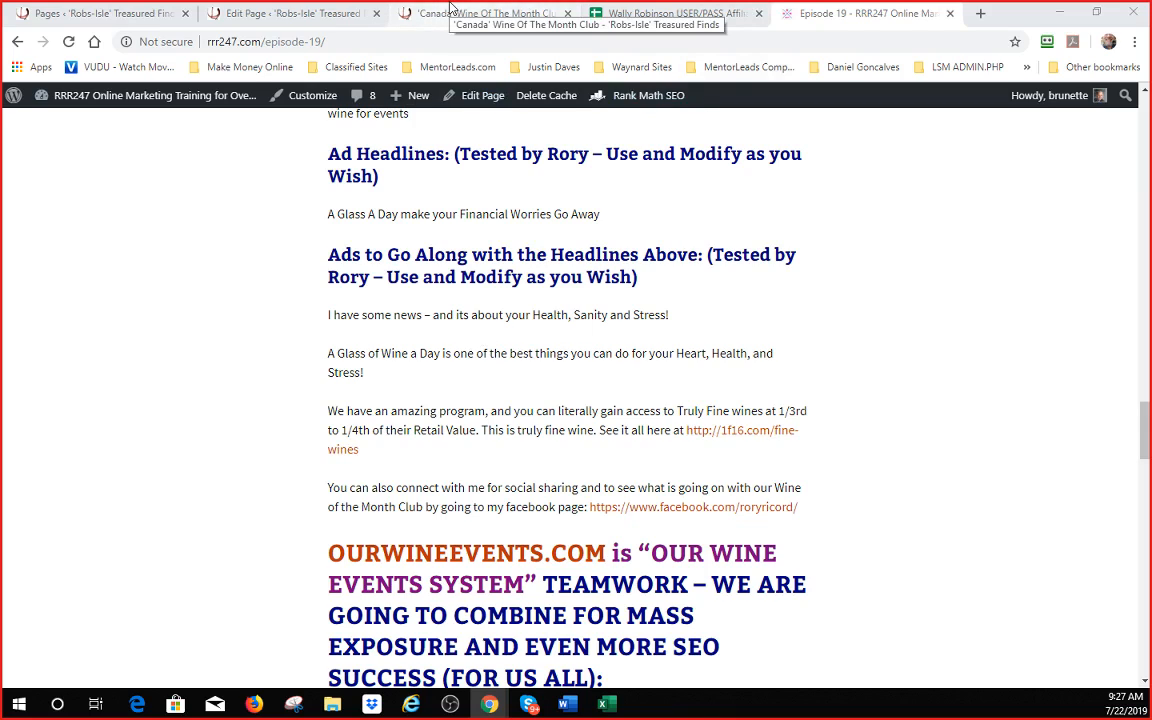
Add the line 'RORY RECOMMENDS THIS BOOK:' below the TINY URL and start a new paragraph
click(238, 14)
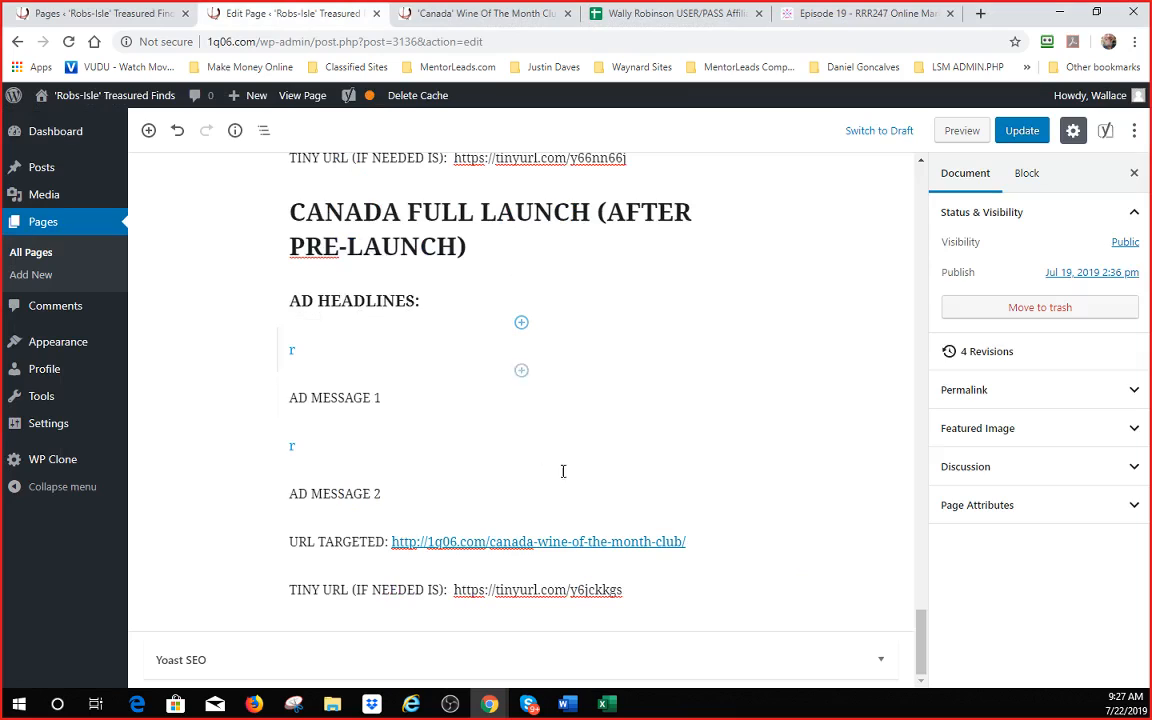
click(663, 596)
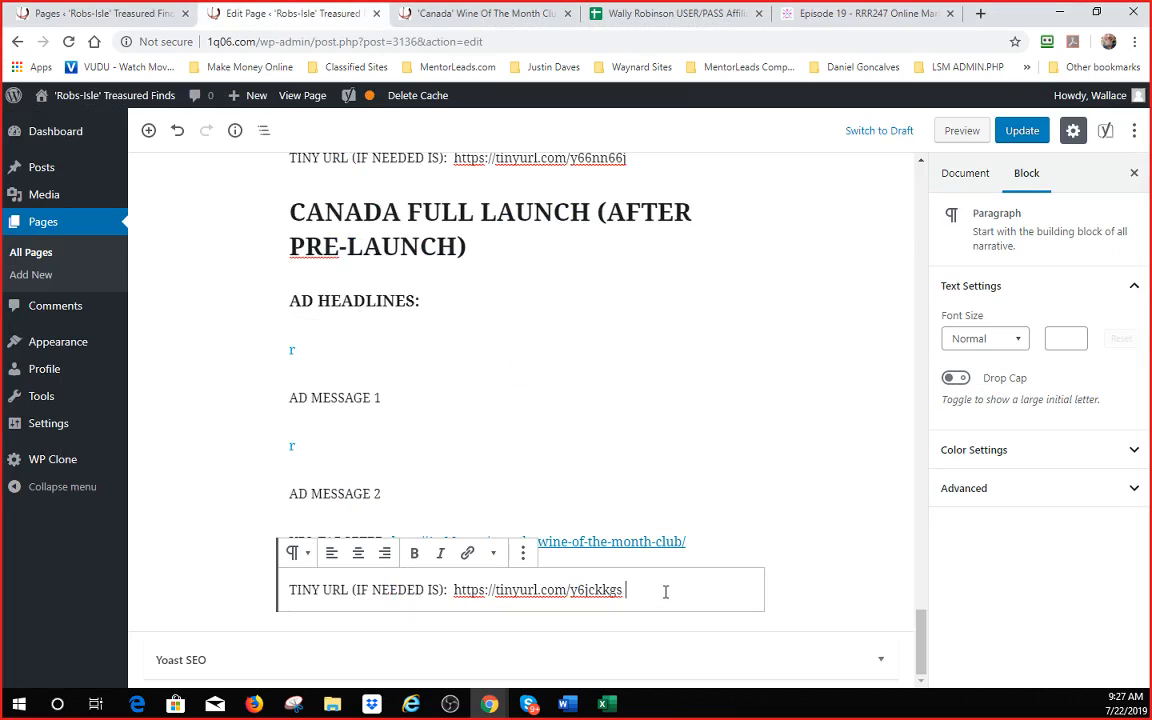
key(Return)
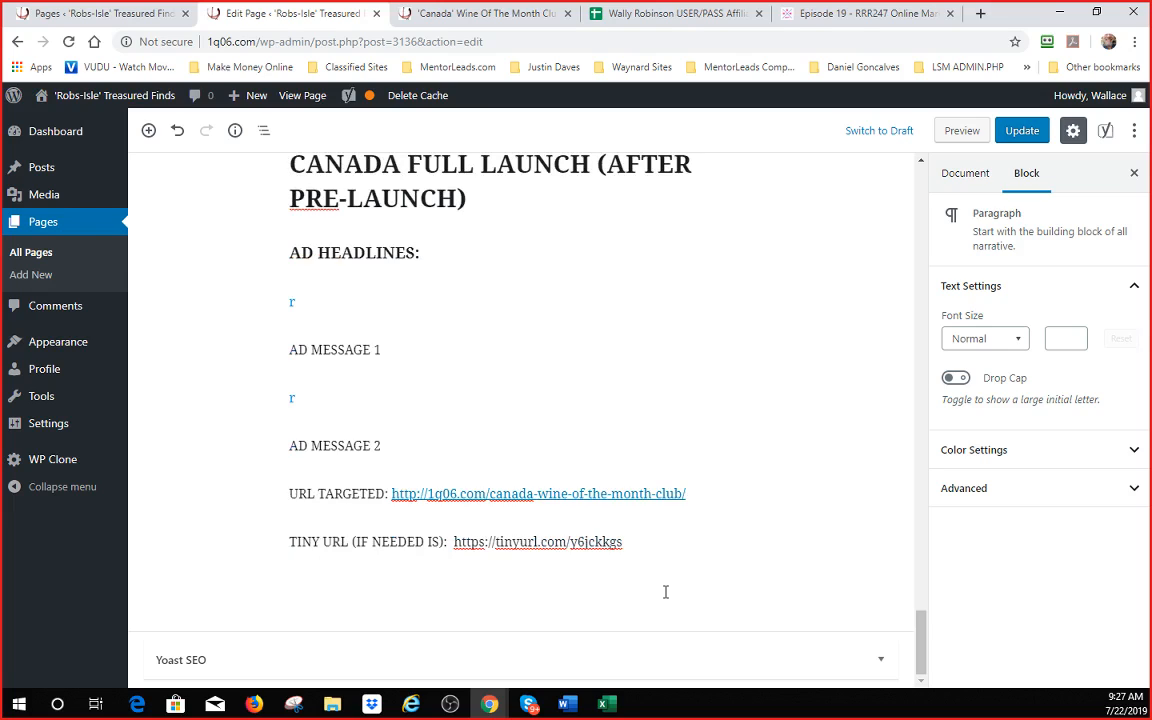
text(RORY RECOMMENDS T)
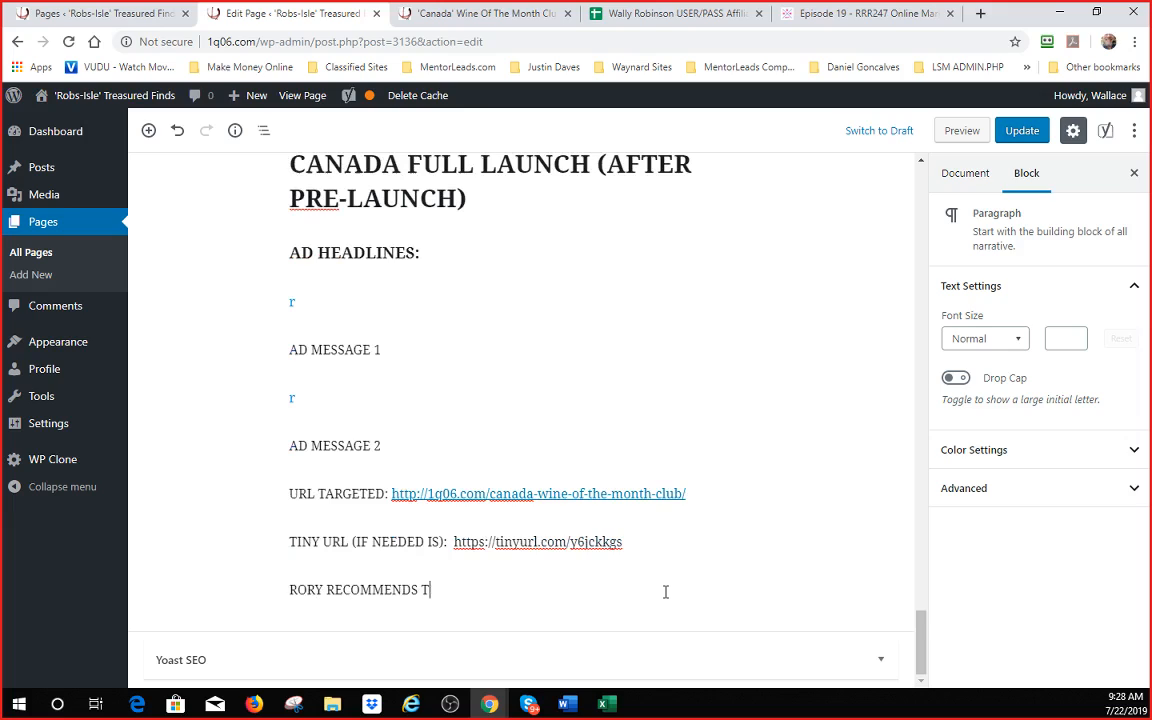
text(HIS BOOK:)
key(Return)
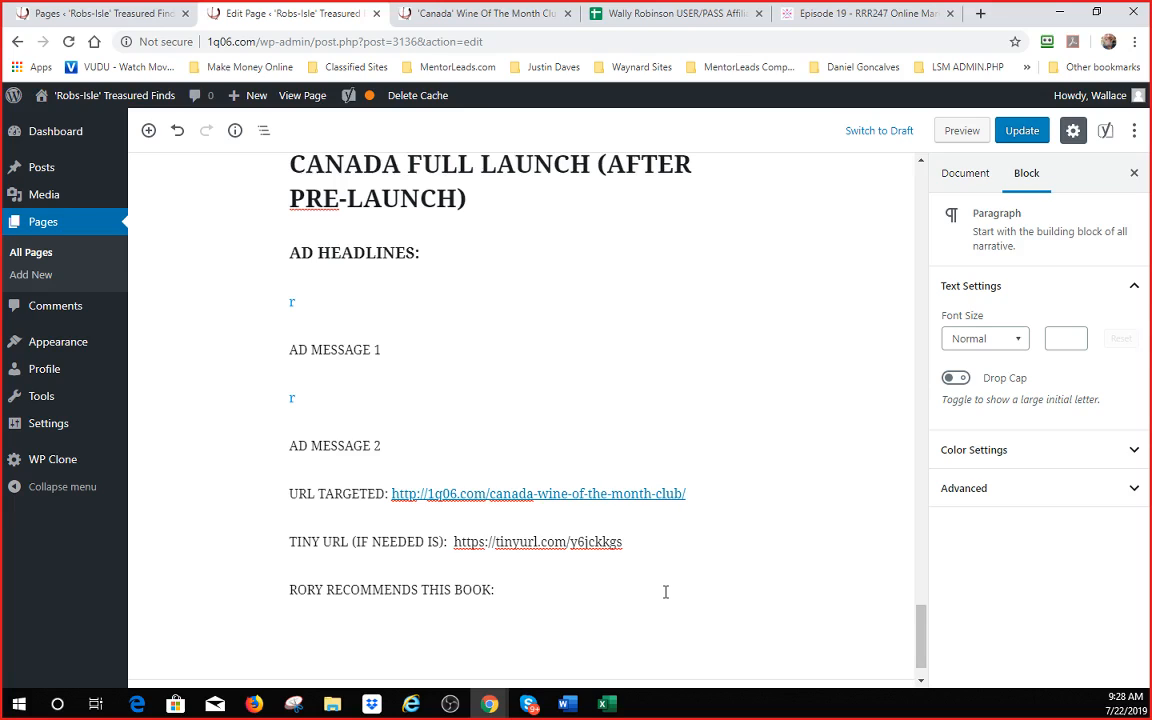
Replace the 'fff' placeholder with the Amazon affiliate book-link HTML via Edit as HTML, then preview
text(fff)
drag(345, 633, 257, 625)
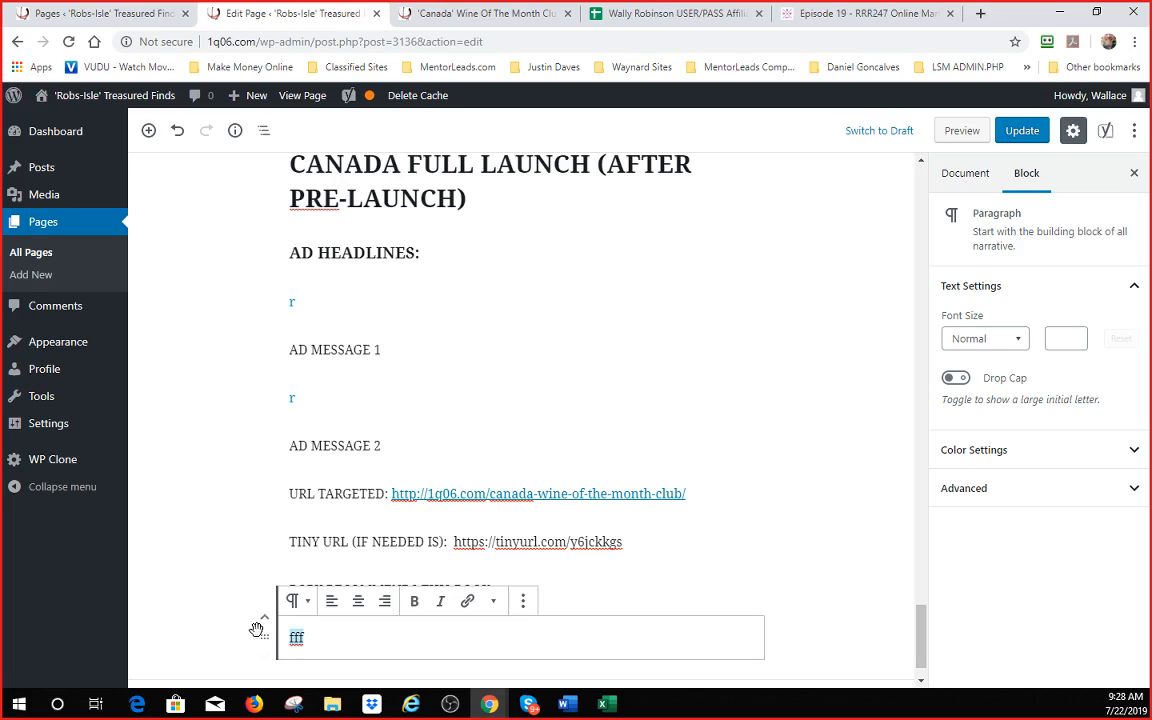
click(522, 600)
click(588, 486)
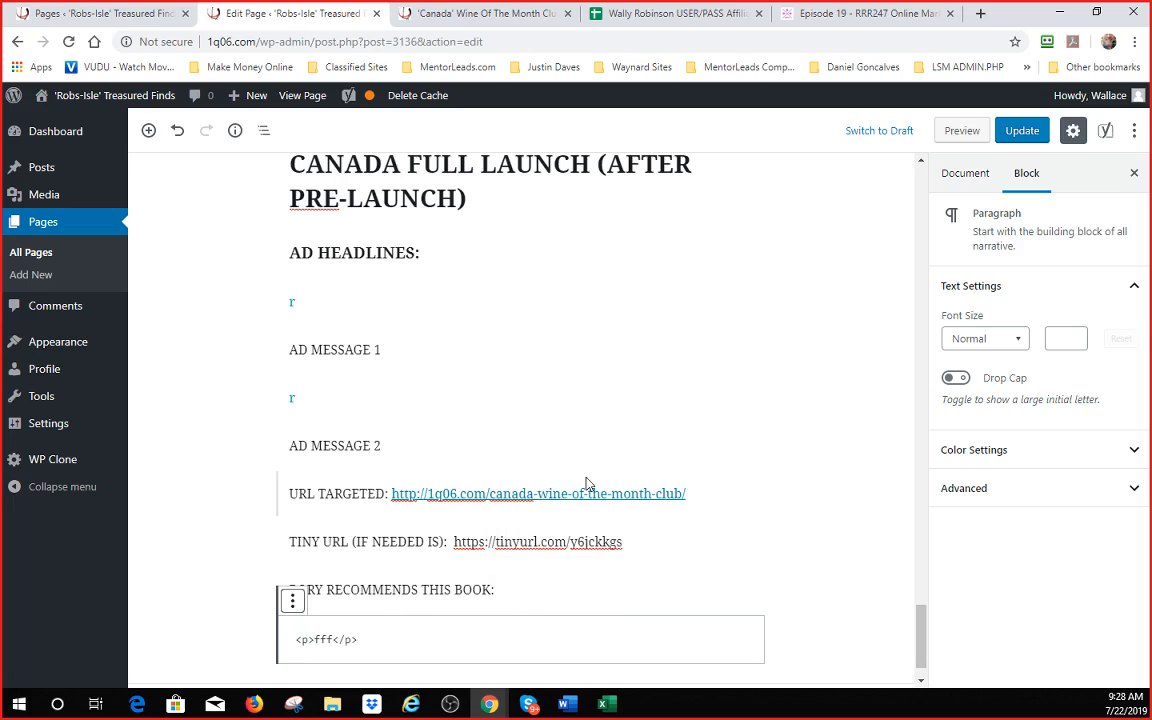
double_click(320, 638)
key(ctrl+v)
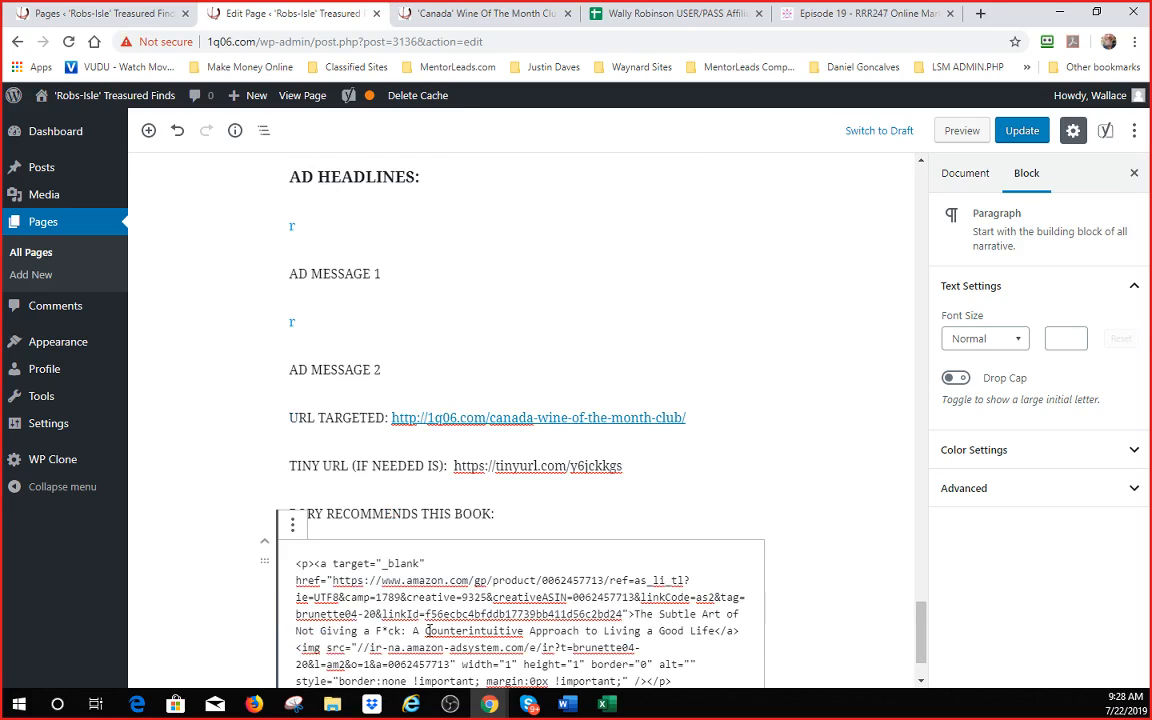
scroll(728, 512, down, 2)
click(824, 503)
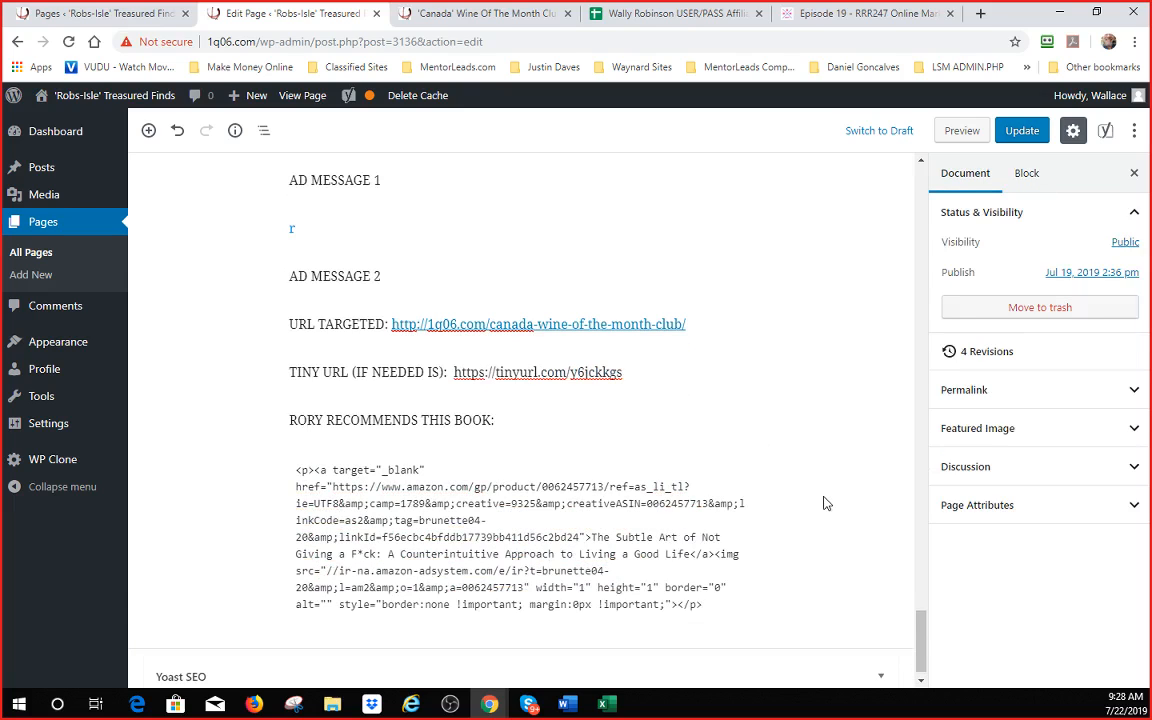
click(962, 131)
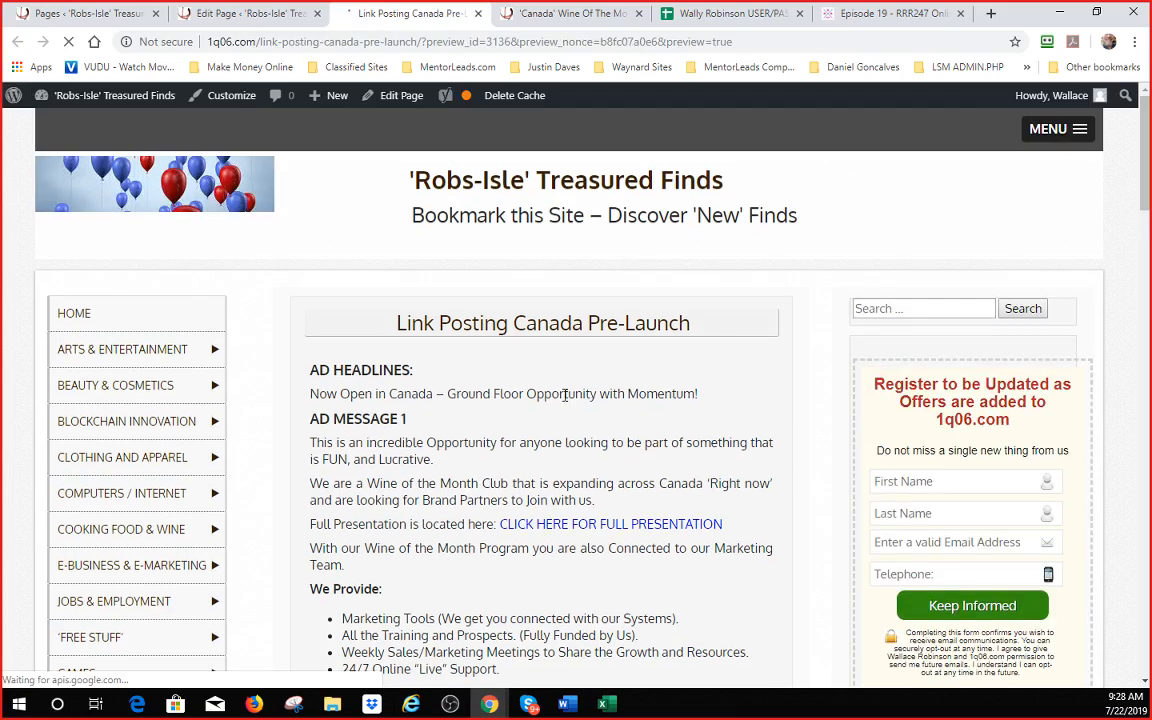
Scroll the preview down to the book link in the Canada Full Launch section, then return to the editor
drag(1140, 193, 1142, 646)
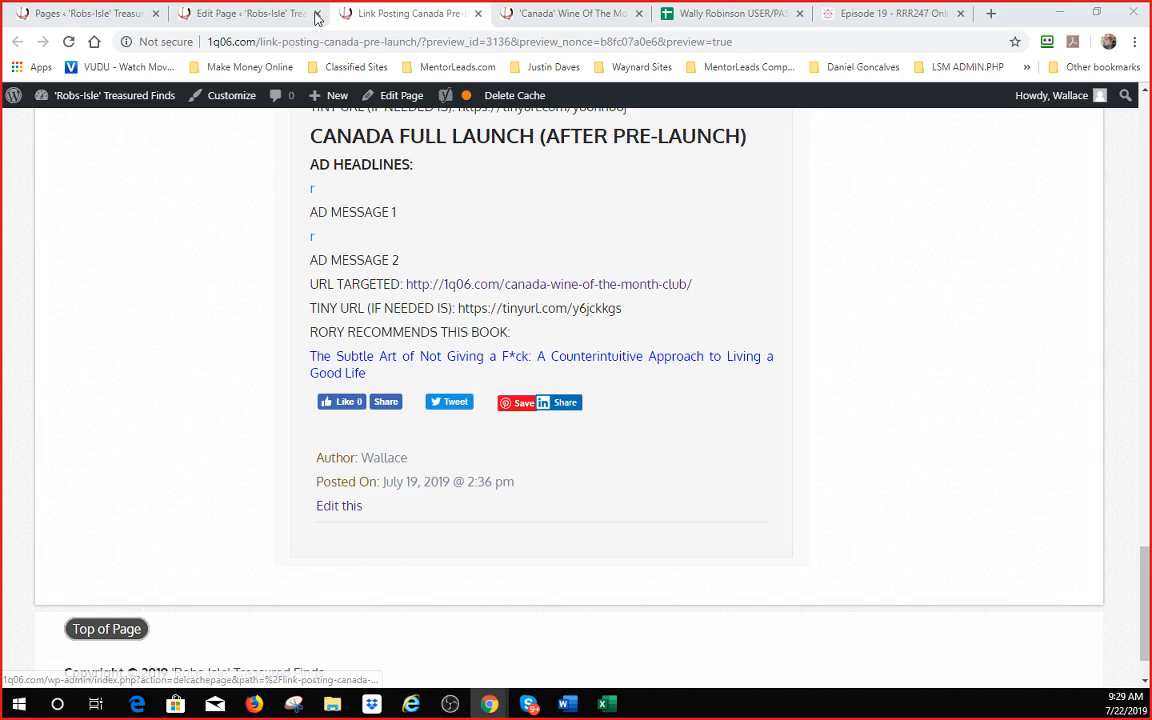
click(247, 18)
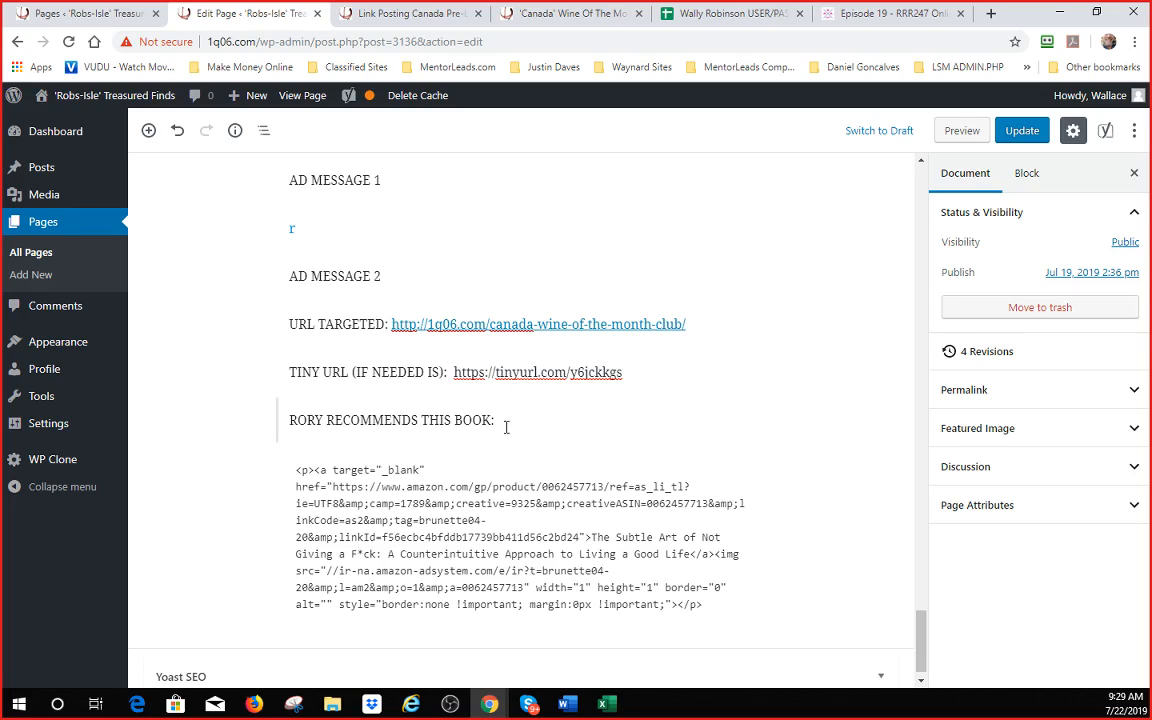
Convert the 'RORY RECOMMENDS THIS BOOK:' paragraph into an H2 Heading block
drag(503, 422, 267, 411)
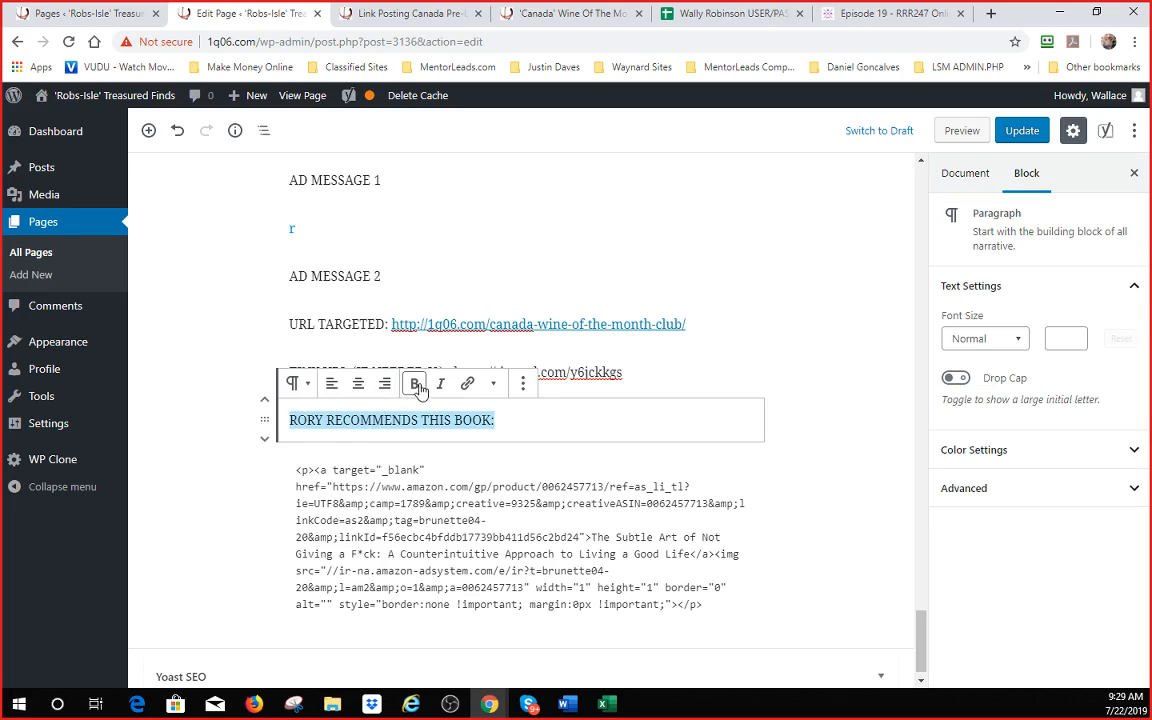
click(958, 470)
scroll(998, 617, down, 2)
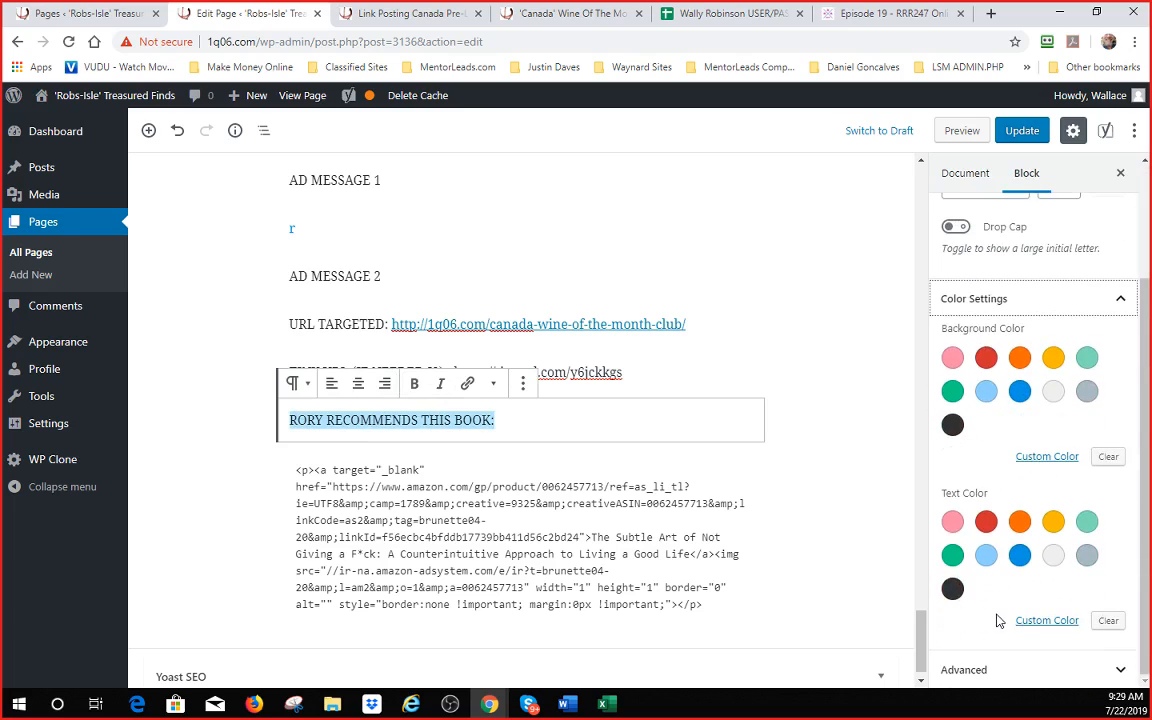
click(296, 384)
click(324, 480)
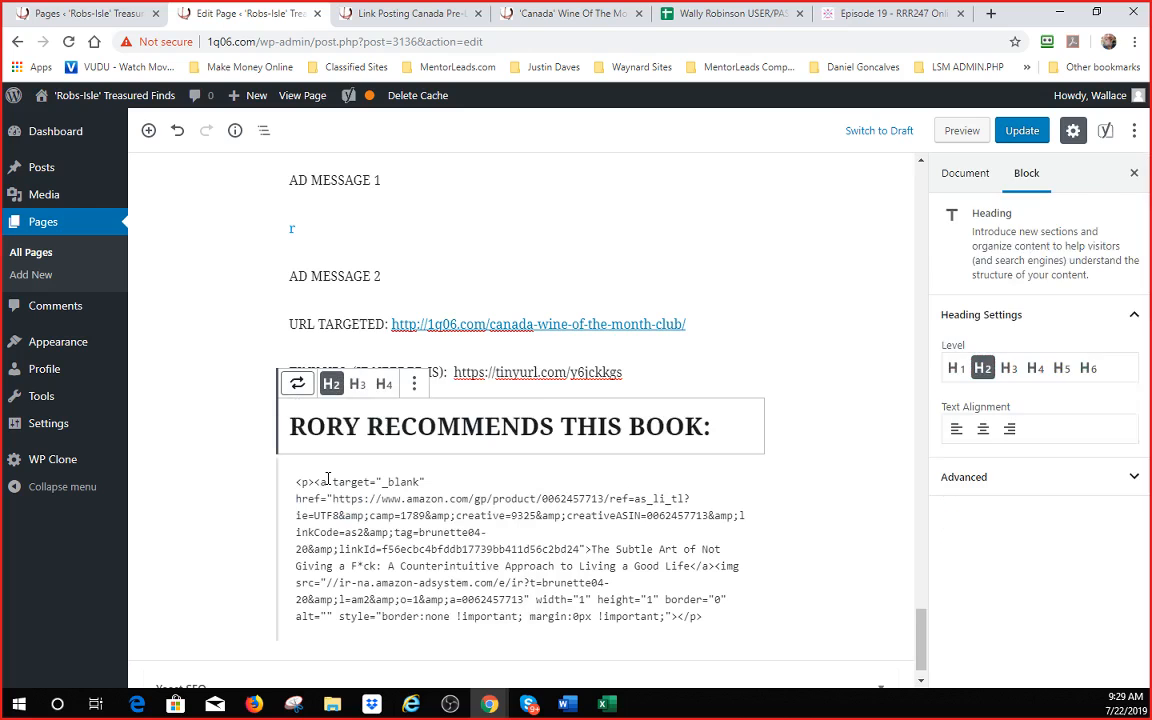
click(380, 386)
click(333, 385)
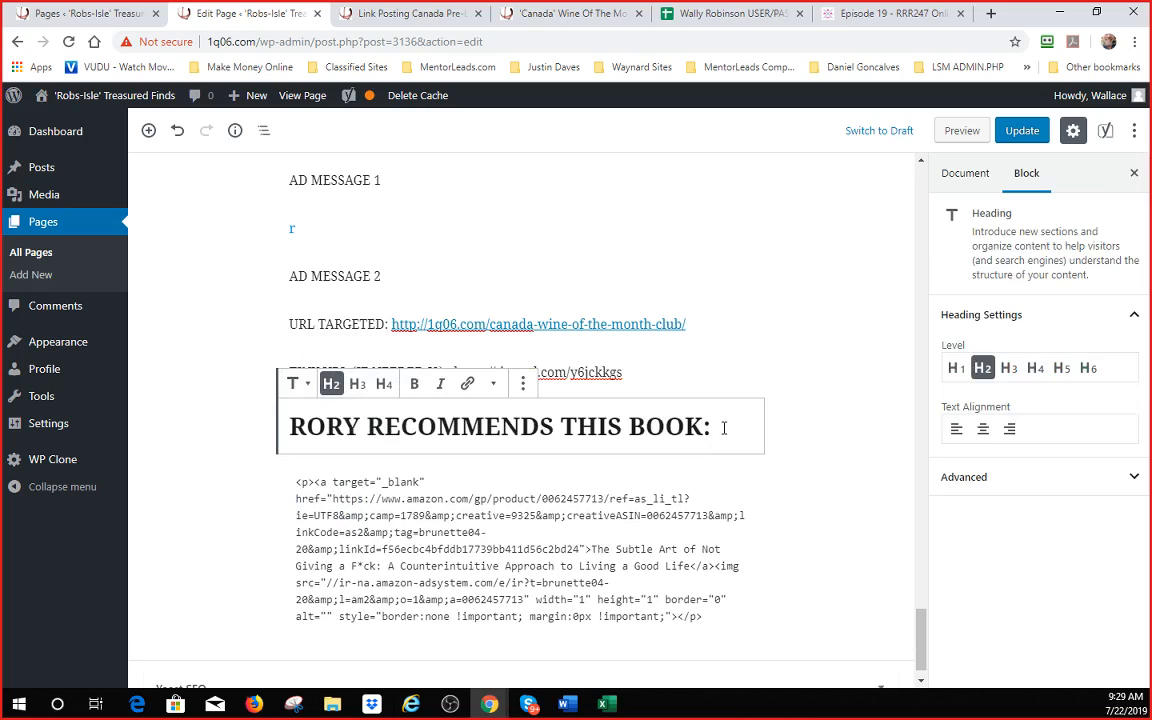
drag(725, 424, 260, 396)
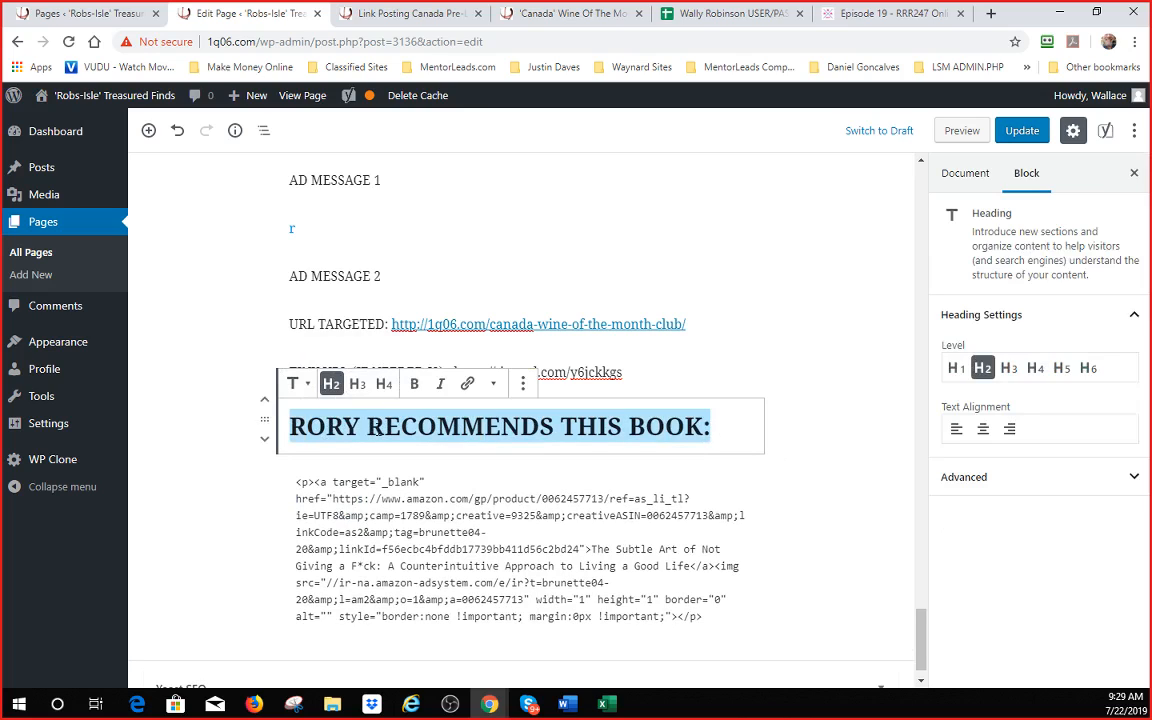
click(781, 450)
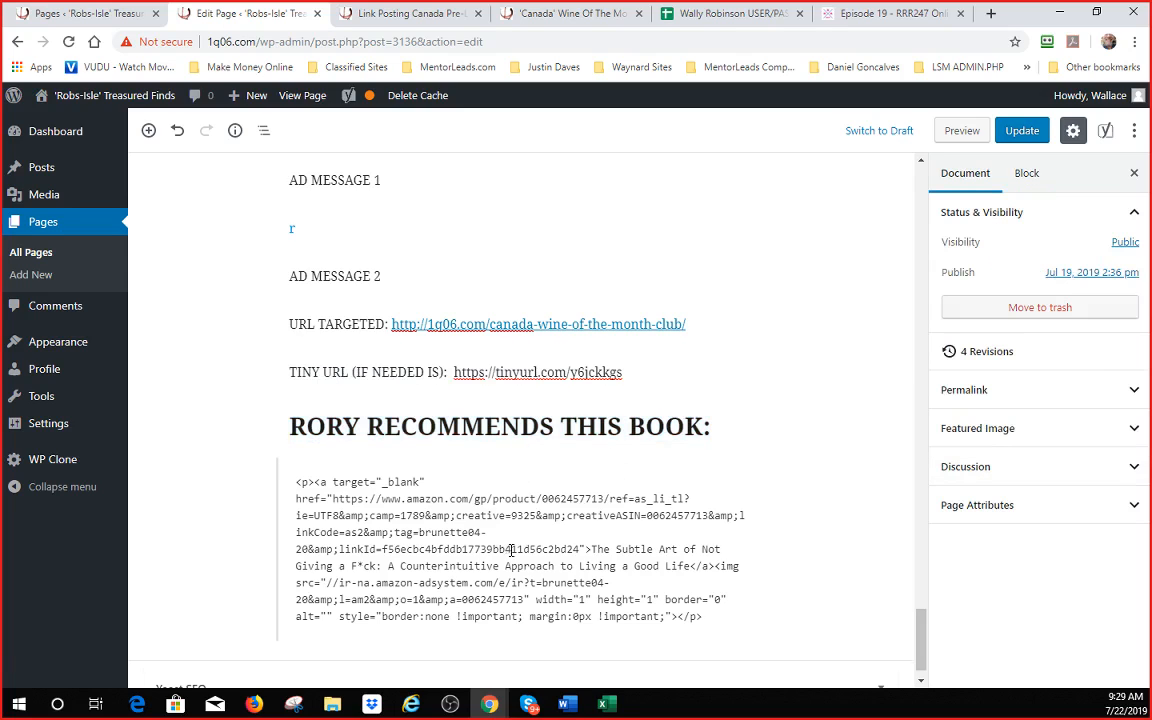
scroll(511, 549, up, 4)
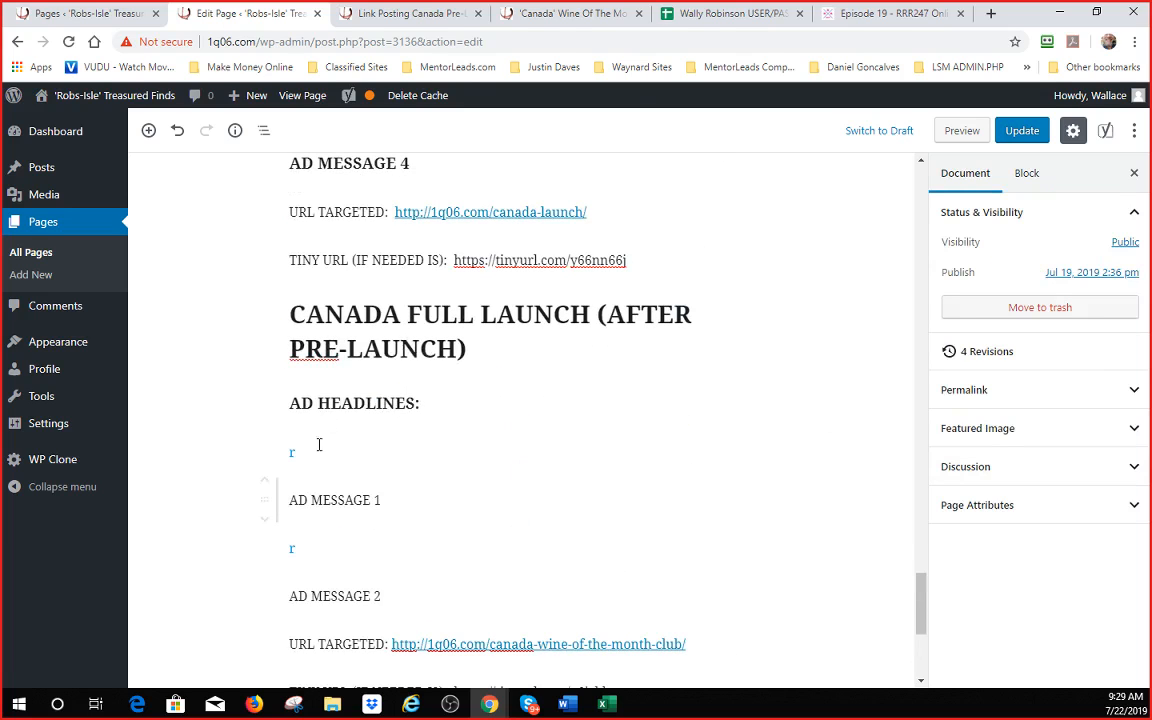
Scroll through the Episode 19 training page, then switch to the ADDS OUT 7.19.2019 spreadsheet
click(900, 14)
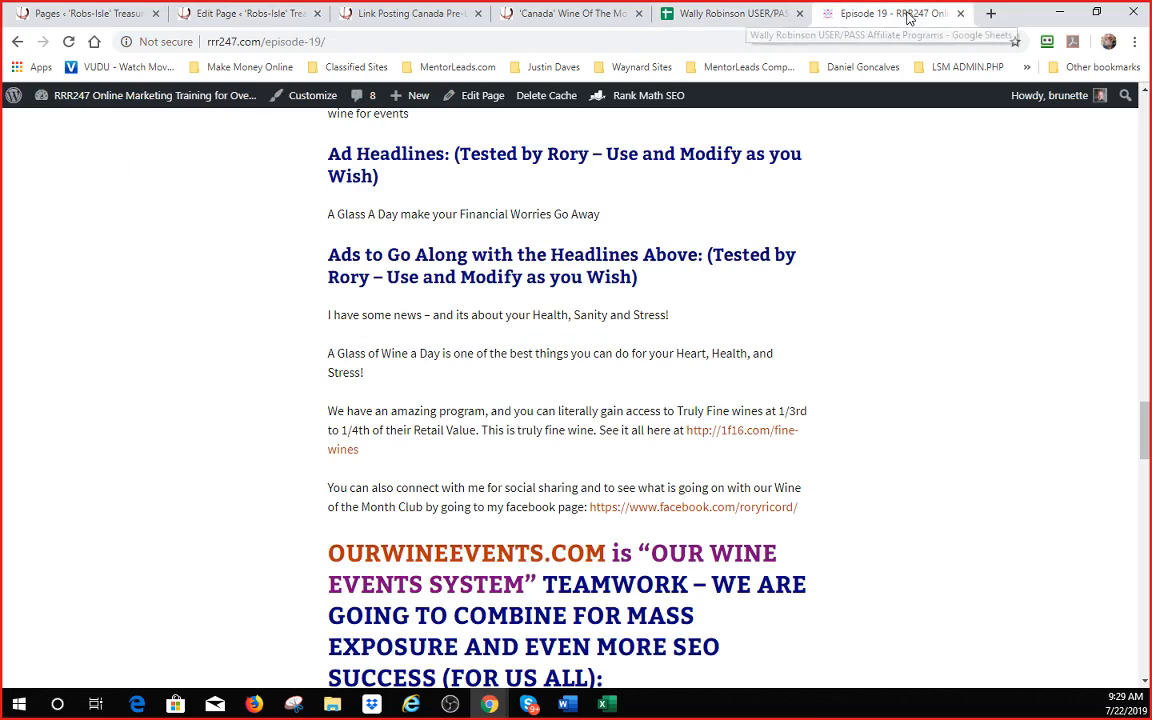
scroll(436, 392, up, 5)
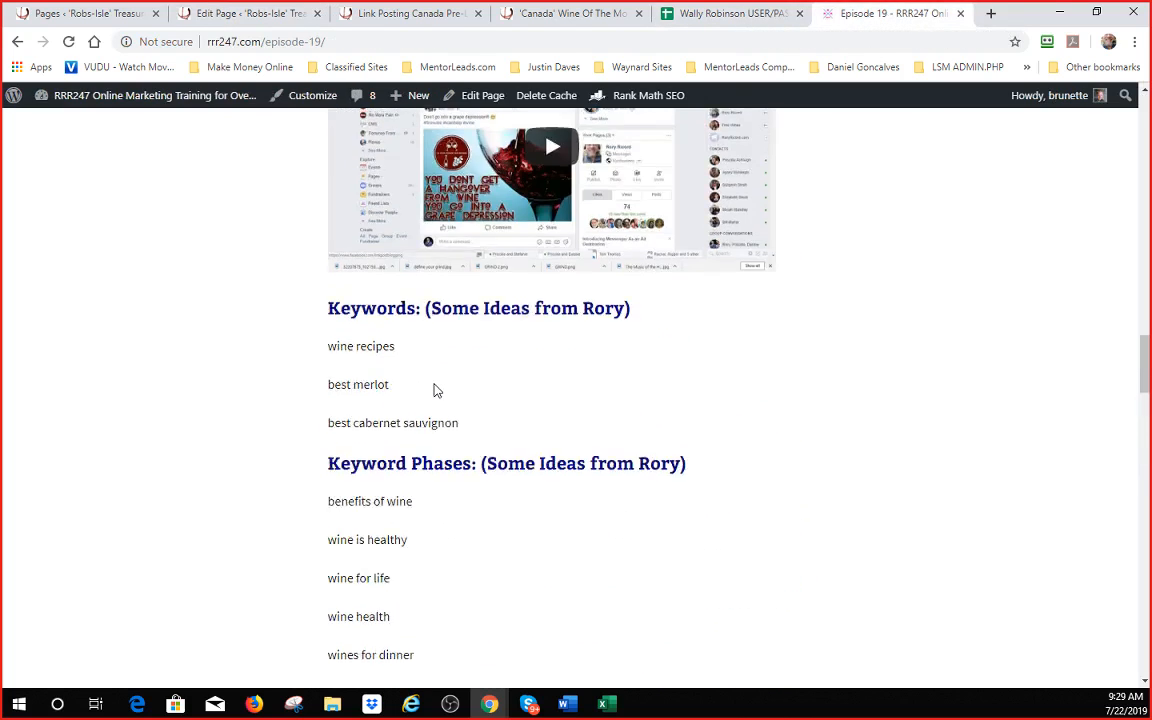
scroll(437, 391, up, 4)
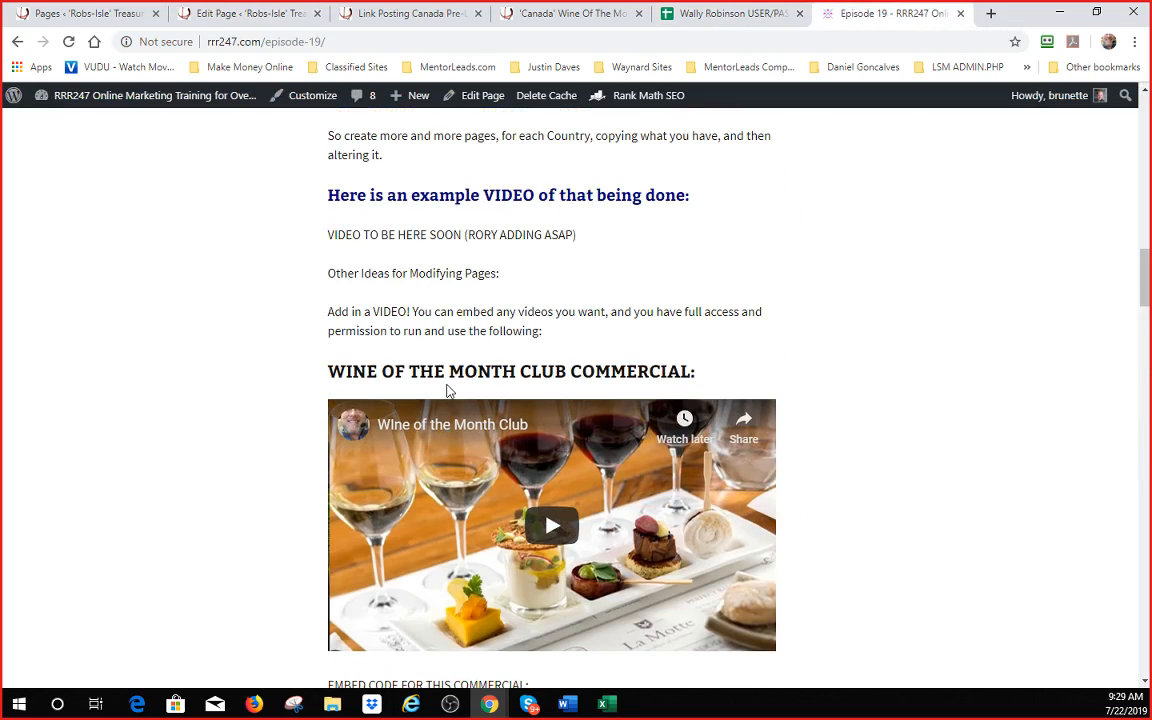
click(731, 16)
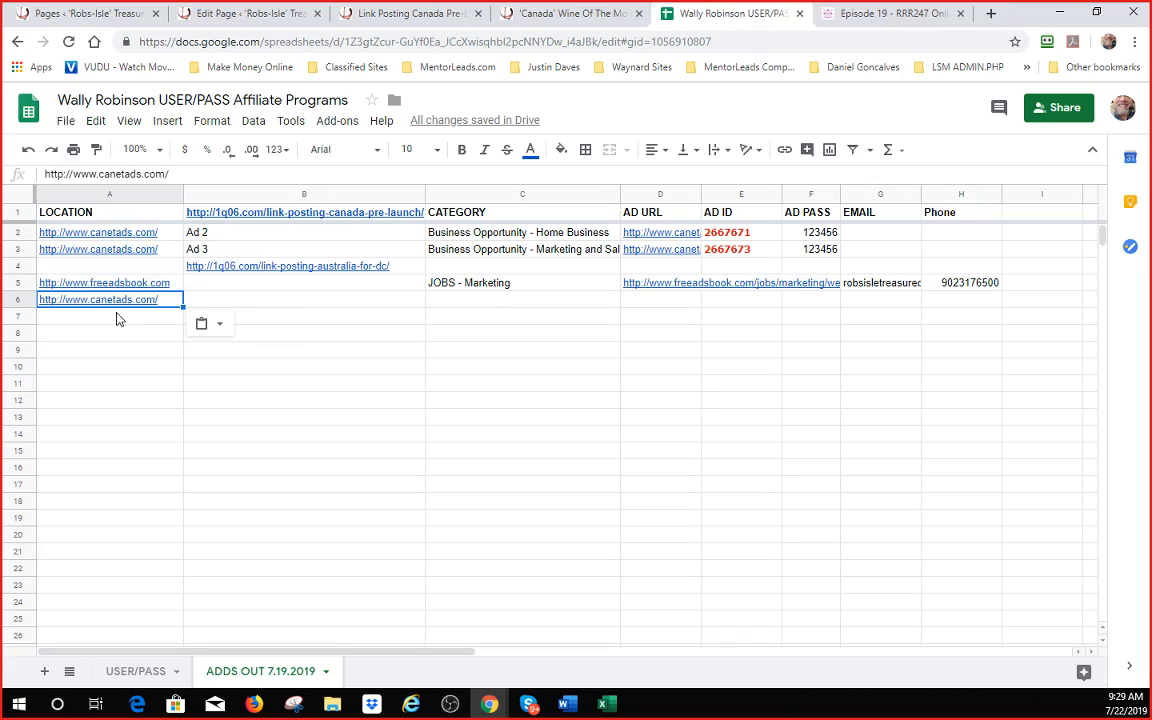
Go from the sheet's canetads.com link to the free Post New Ad form and start choosing an image
click(134, 279)
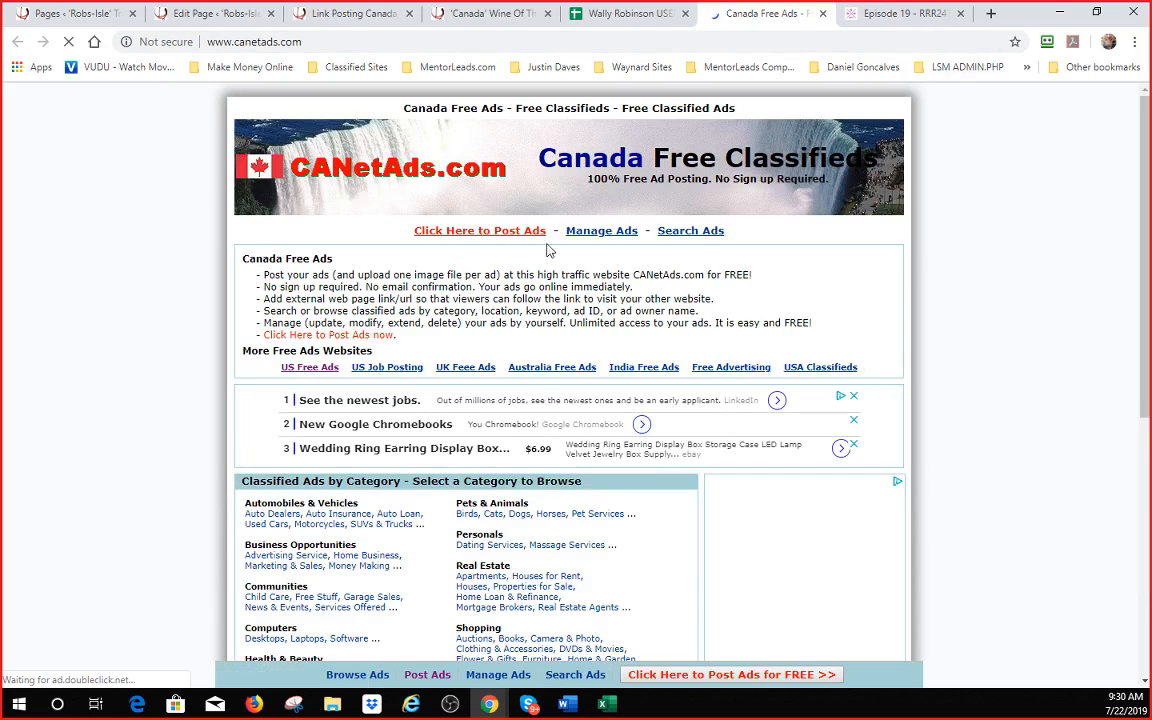
click(469, 233)
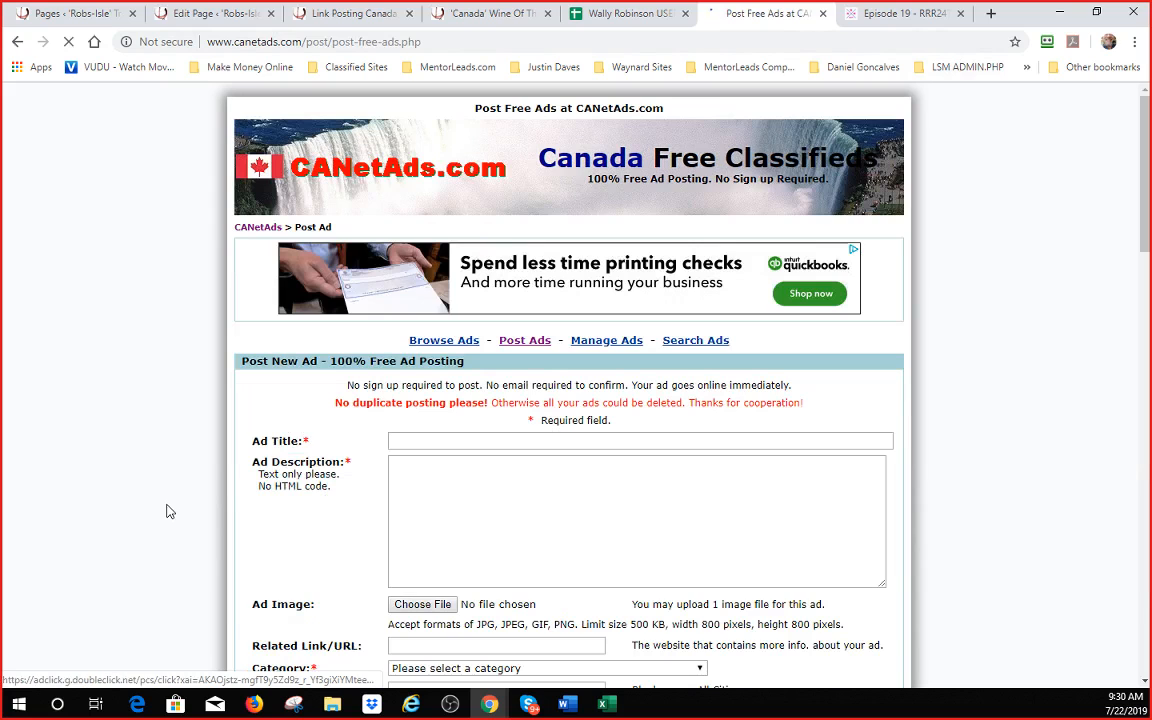
scroll(983, 390, down, 3)
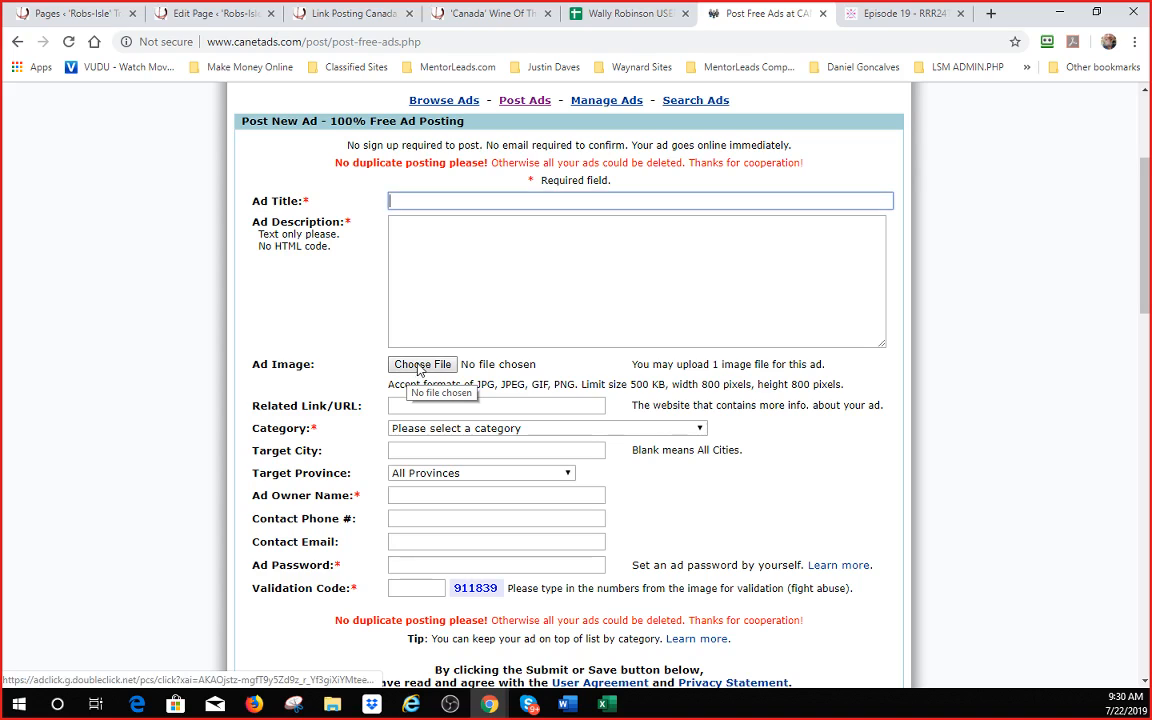
click(418, 366)
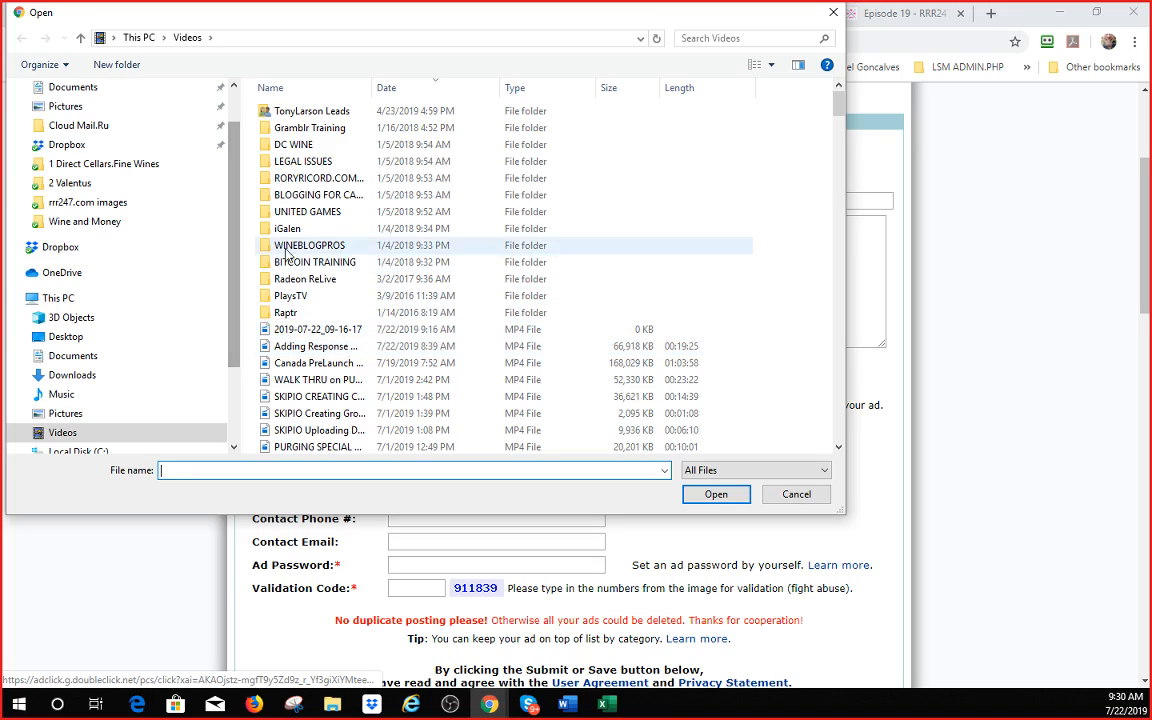
Attach Celebrate Freedom 1f16.jpg from Dropbox > Memes with Logo.1f16.com > July 2019 as the ad image
drag(232, 273, 229, 185)
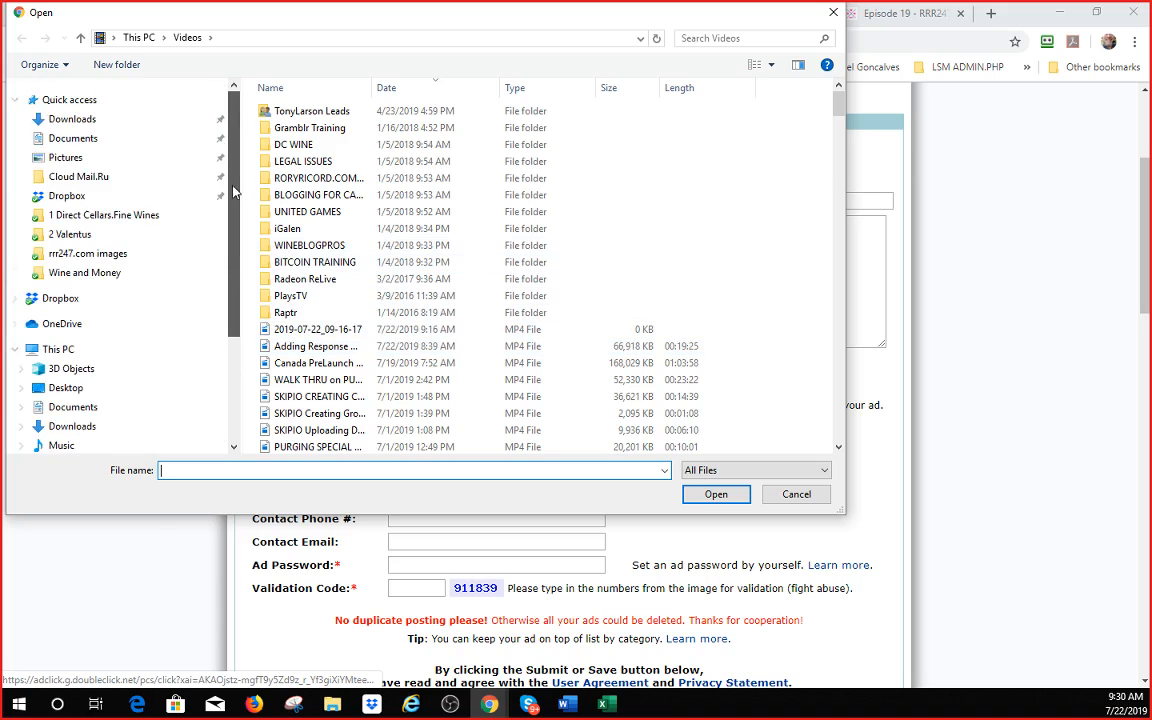
click(66, 196)
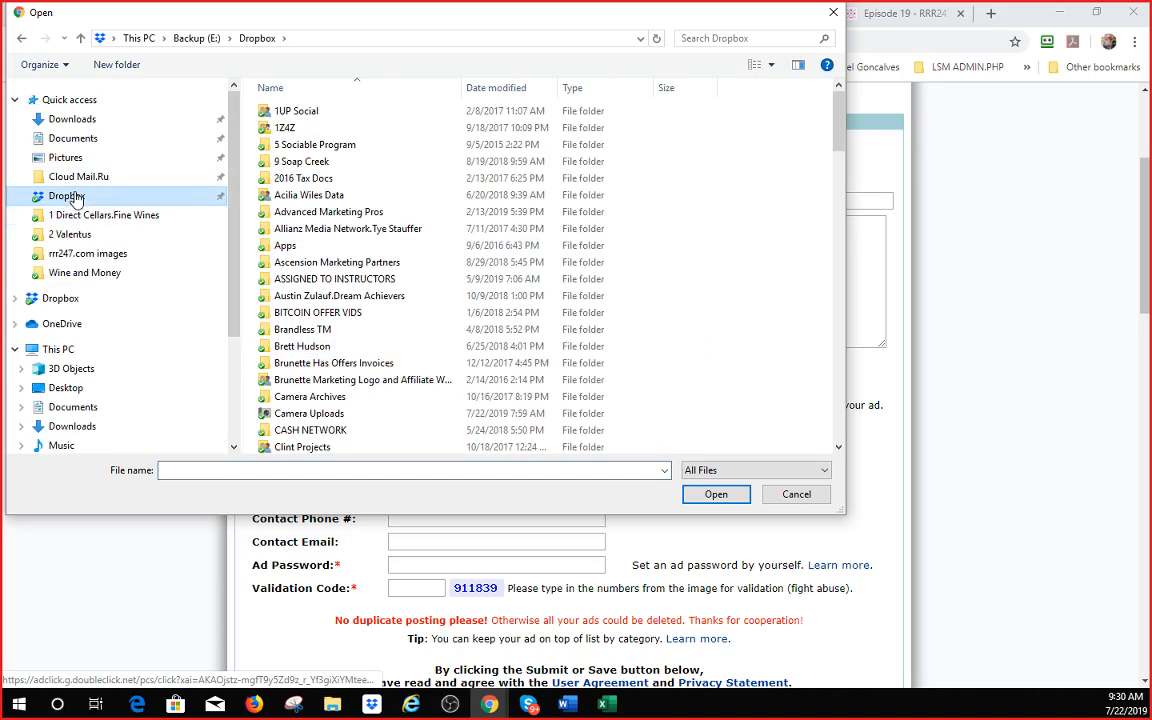
scroll(406, 310, down, 20)
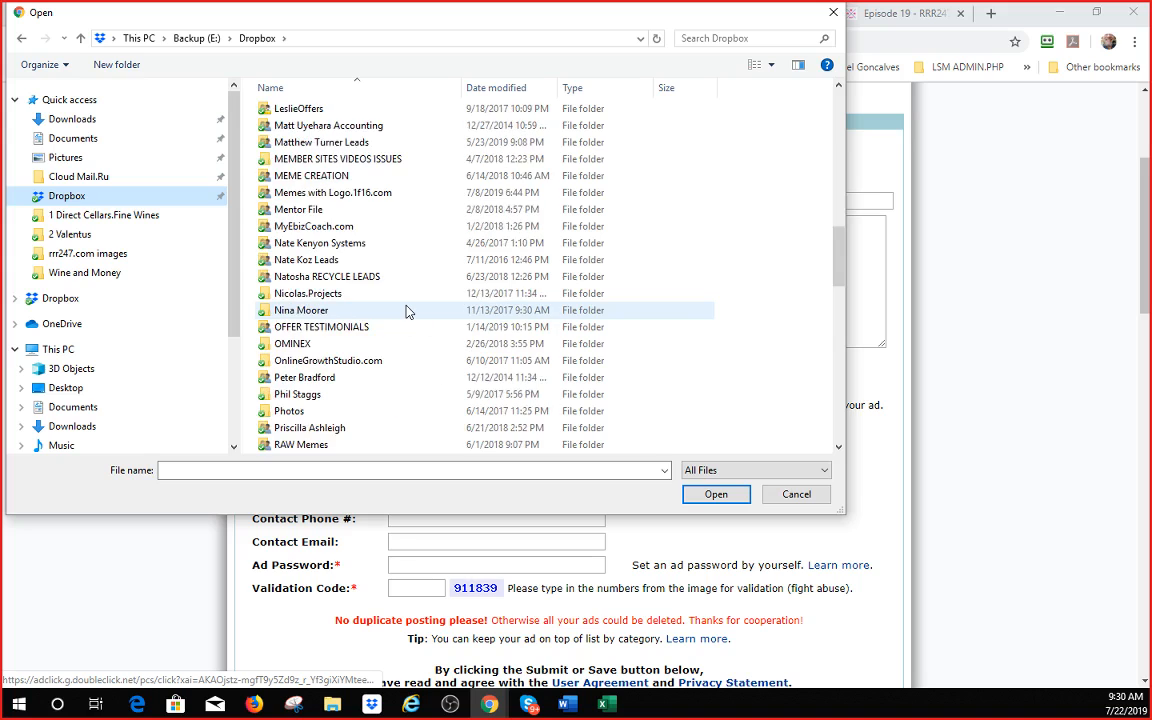
double_click(332, 194)
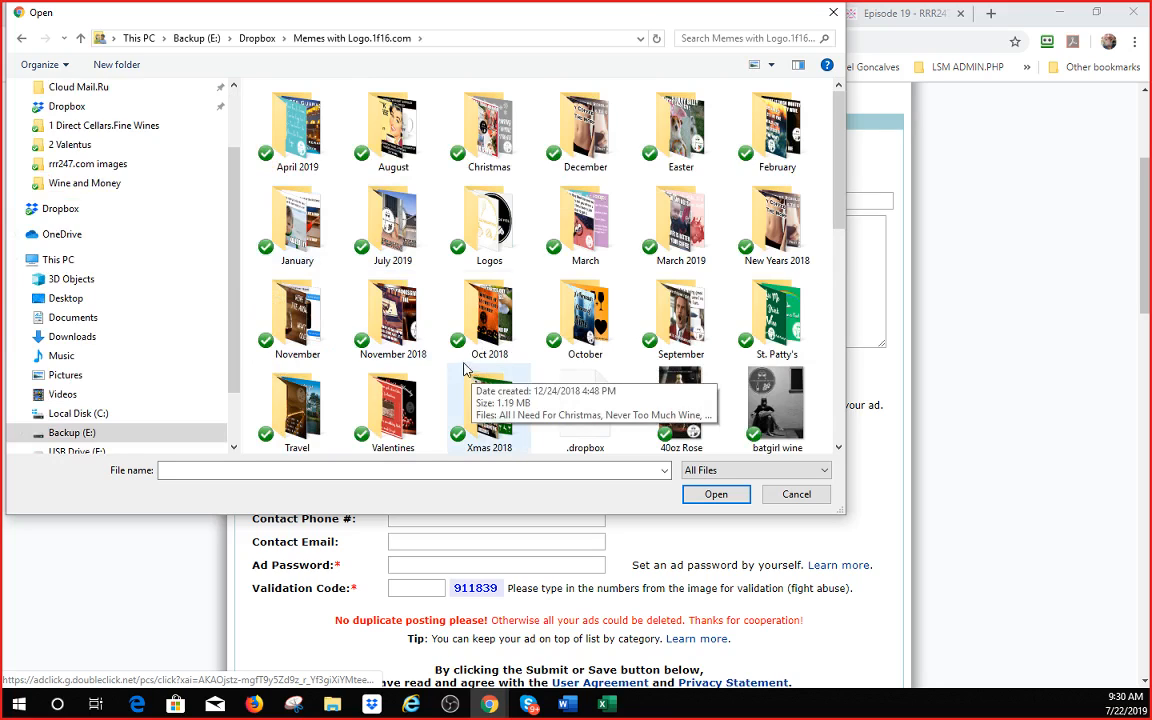
double_click(390, 228)
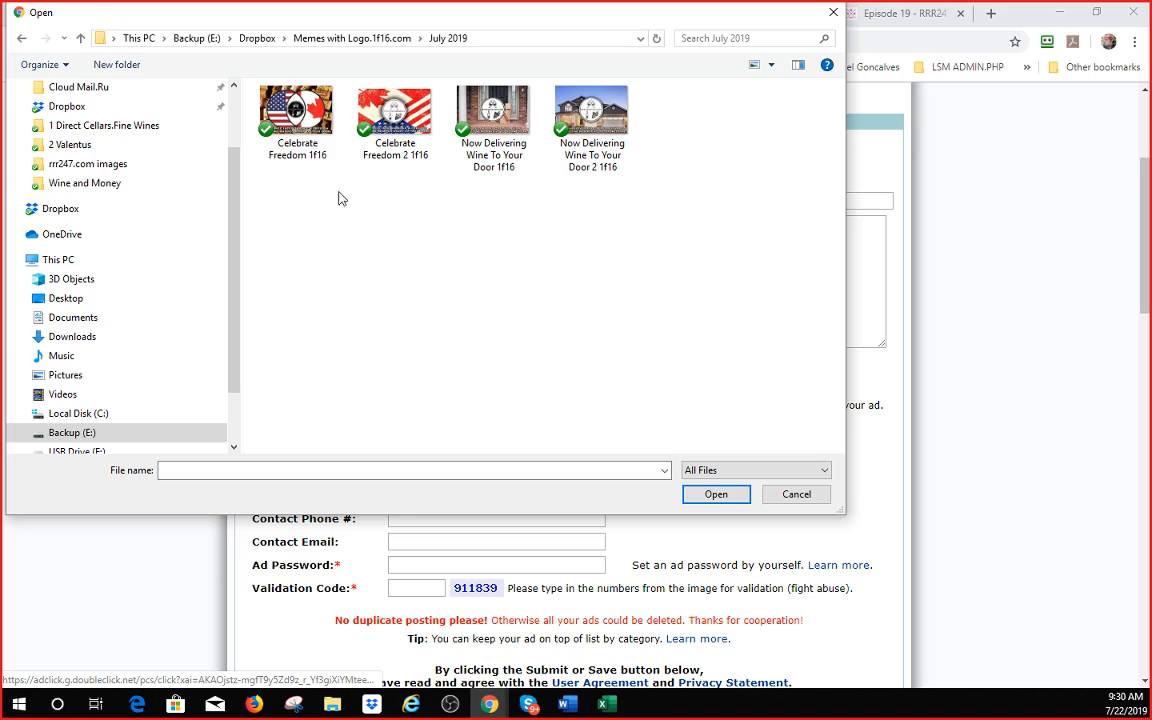
click(265, 105)
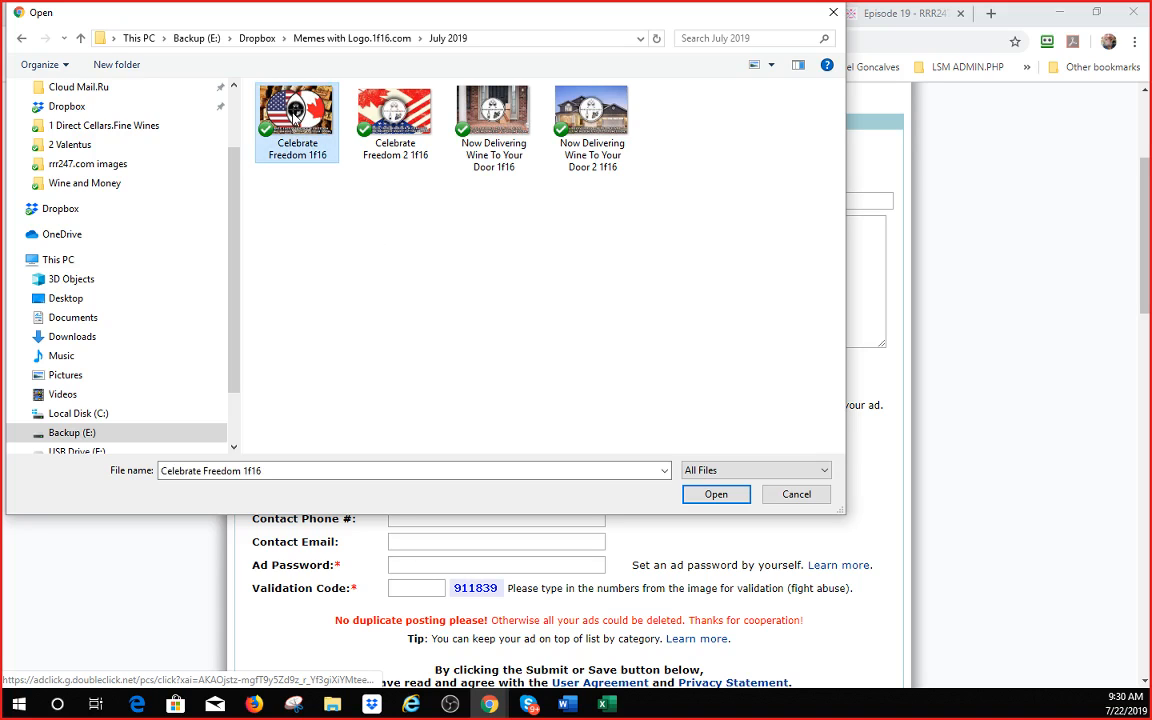
click(710, 498)
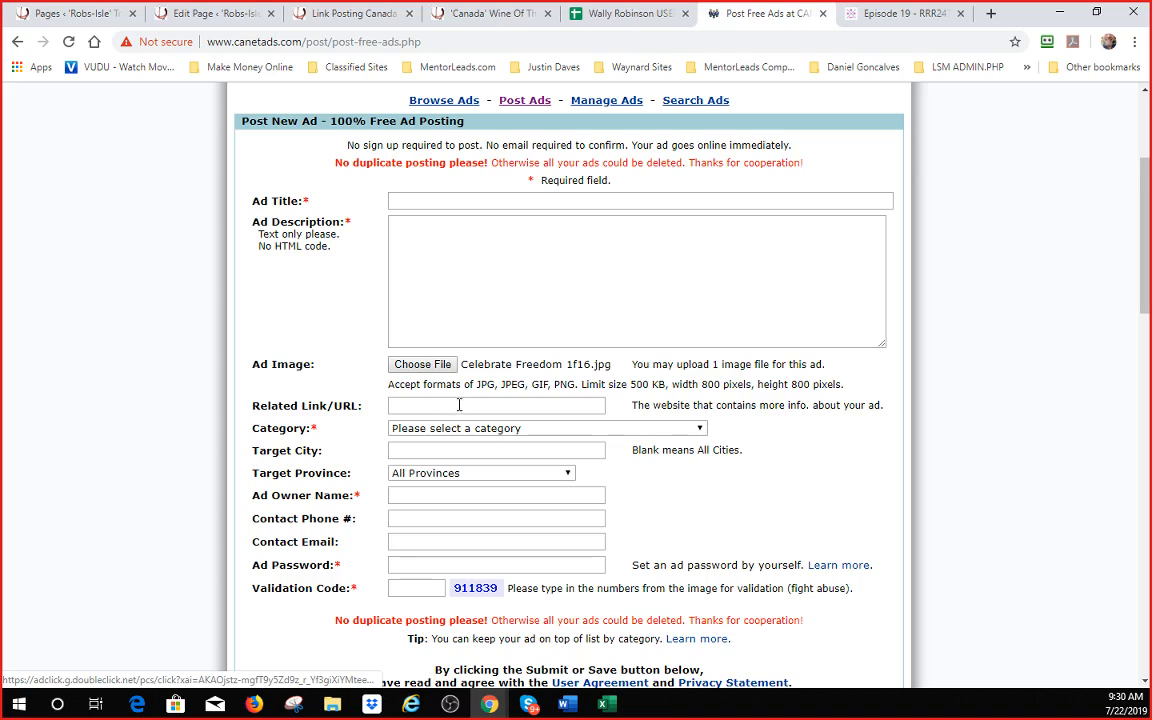
Look over the Canada Wine Of The Month Club and Link Posting Canada tabs, then return to the editor
click(500, 13)
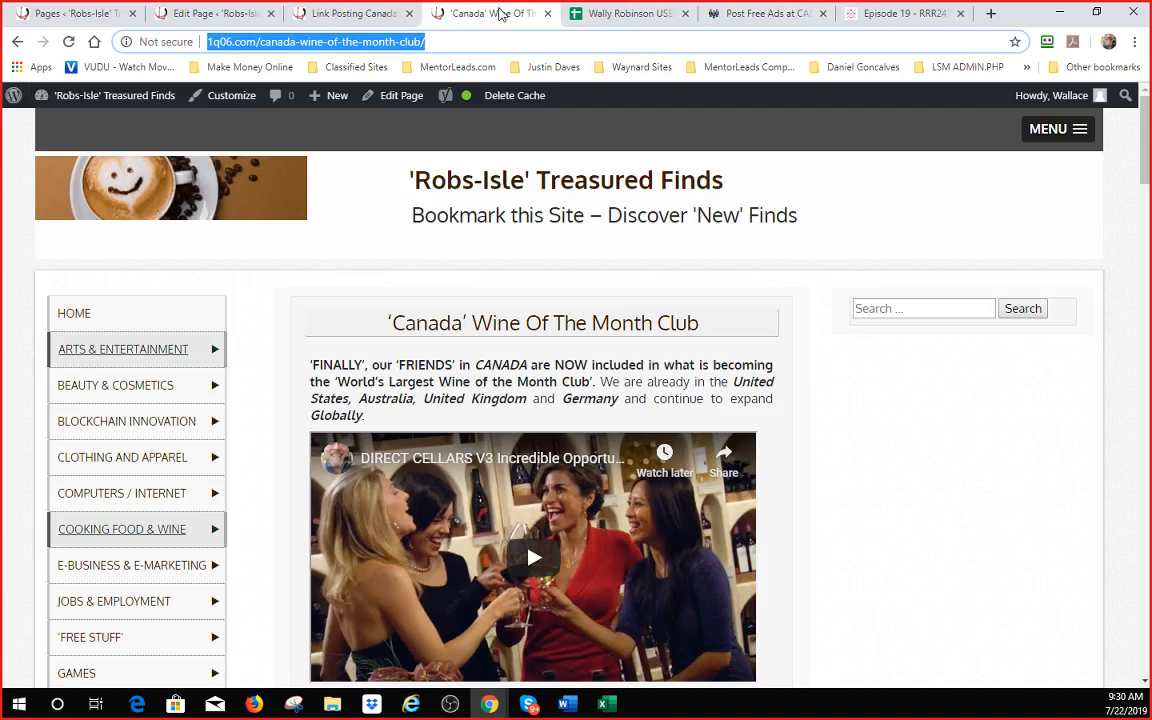
click(345, 14)
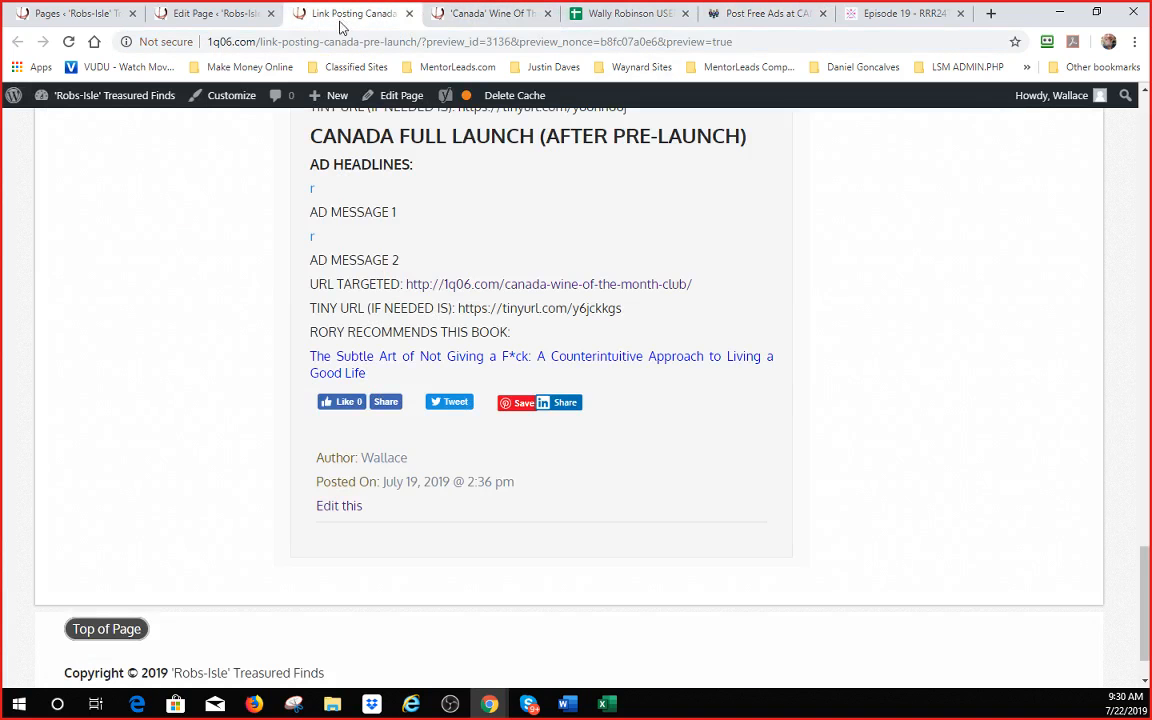
click(204, 14)
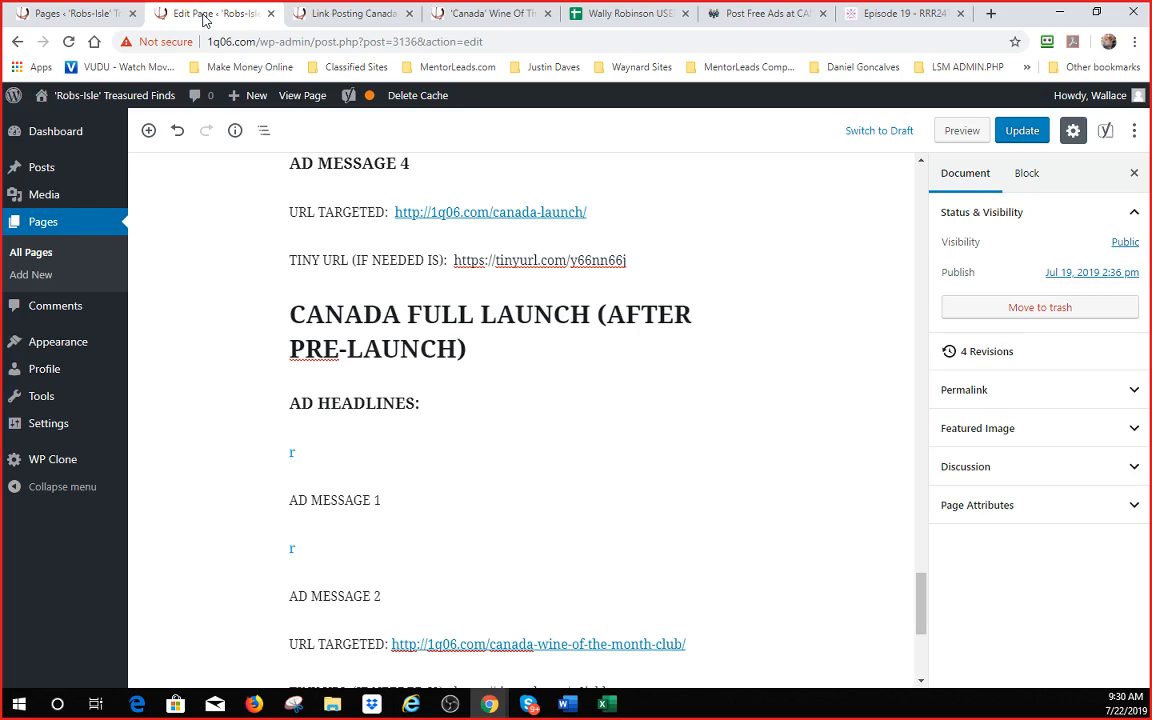
Preview the 'CANADA Launch' / Act Now! page and grab its 1q06.com/canada-launch address
click(48, 14)
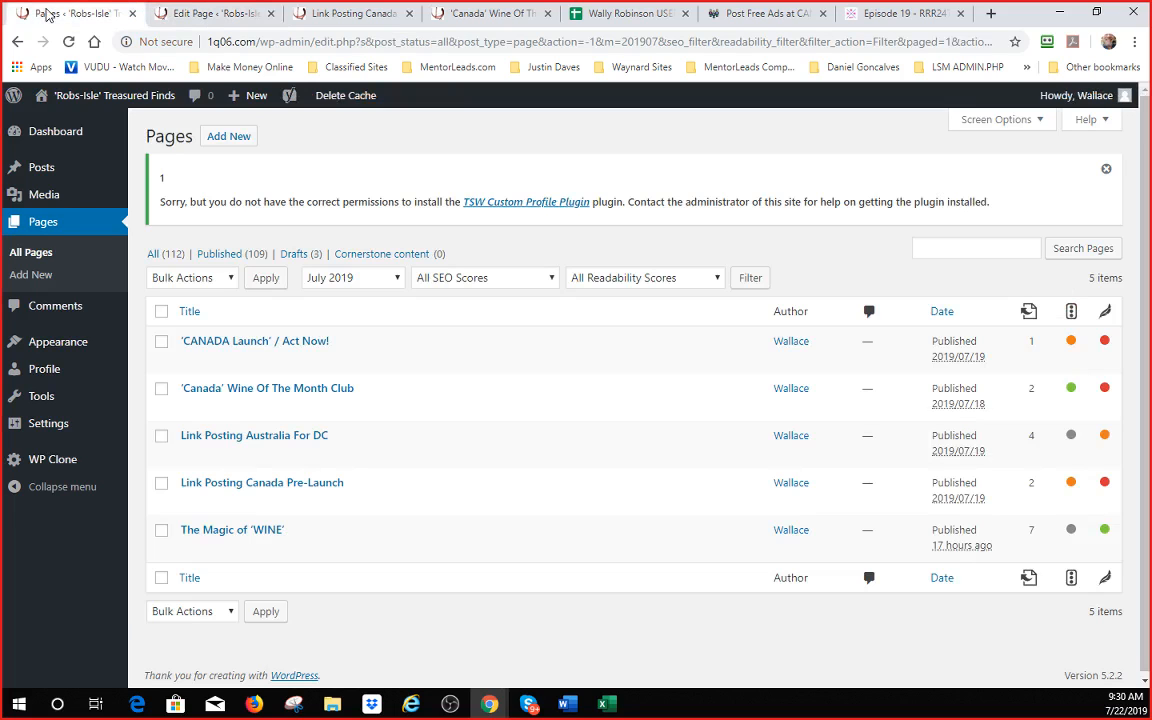
mouse_move(296, 368)
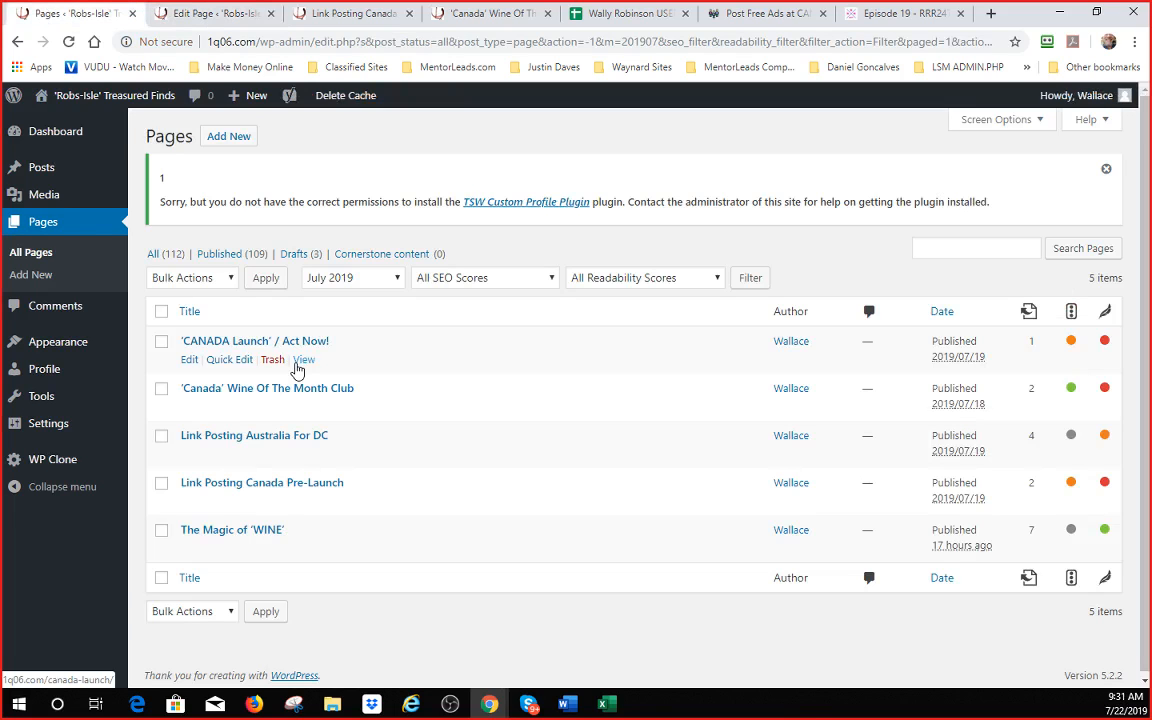
click(229, 345)
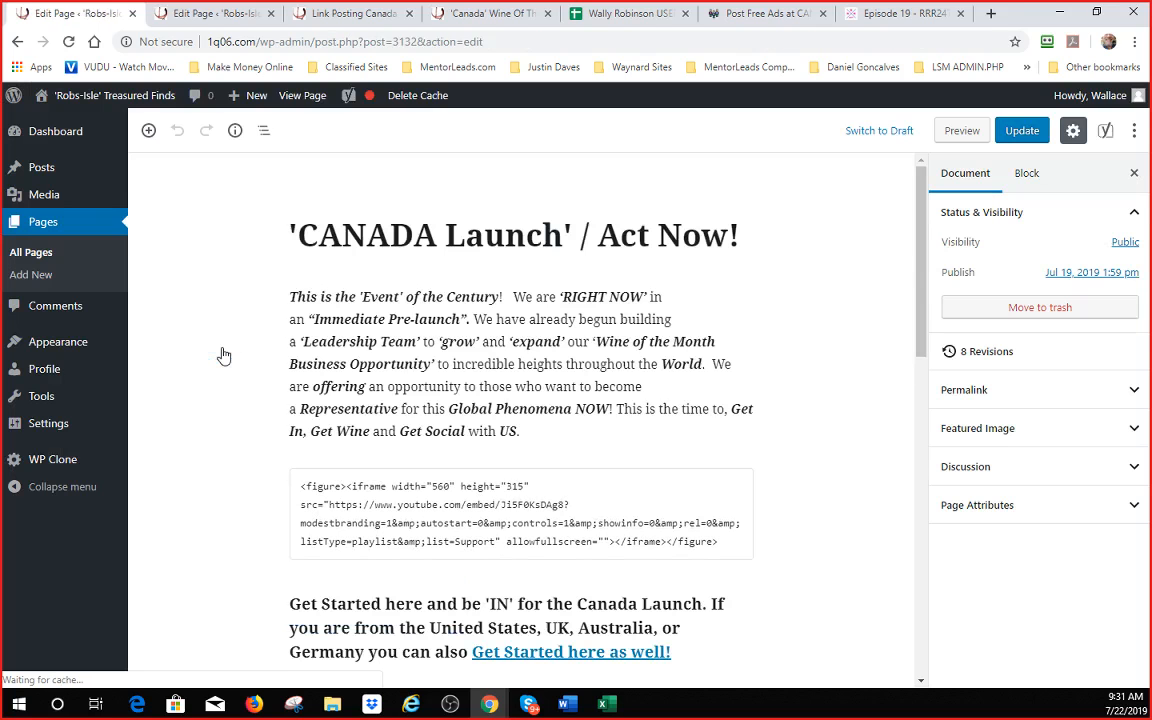
click(946, 137)
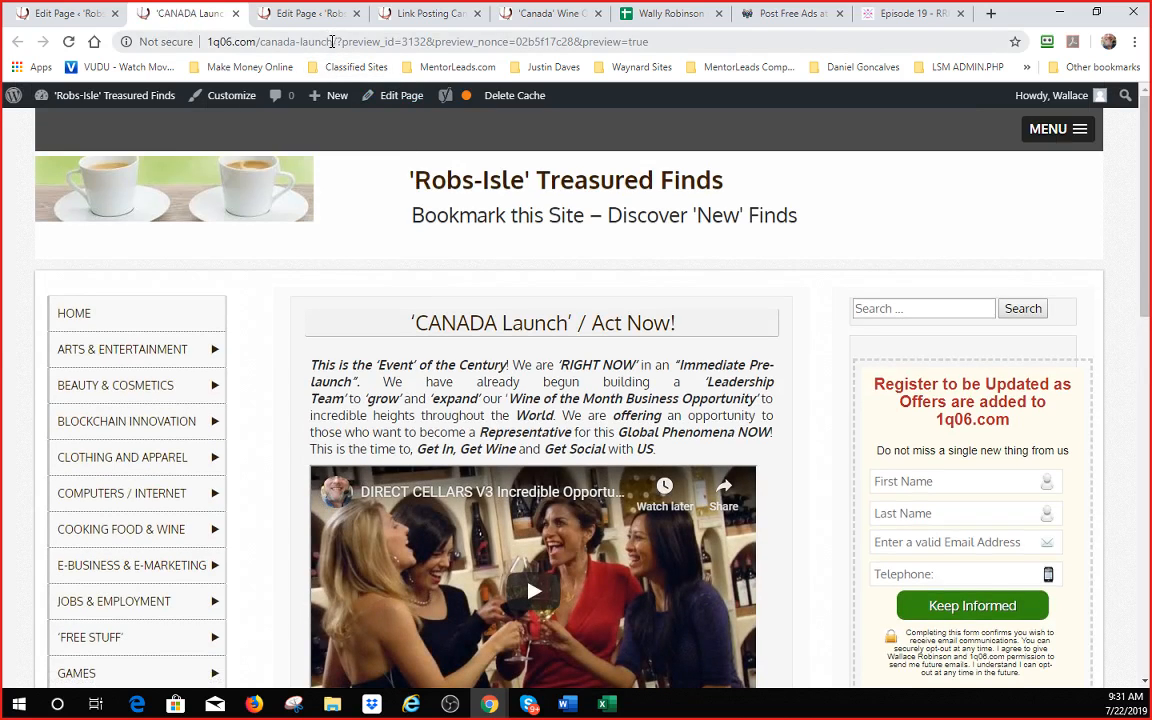
drag(333, 42, 186, 42)
key(ctrl+c)
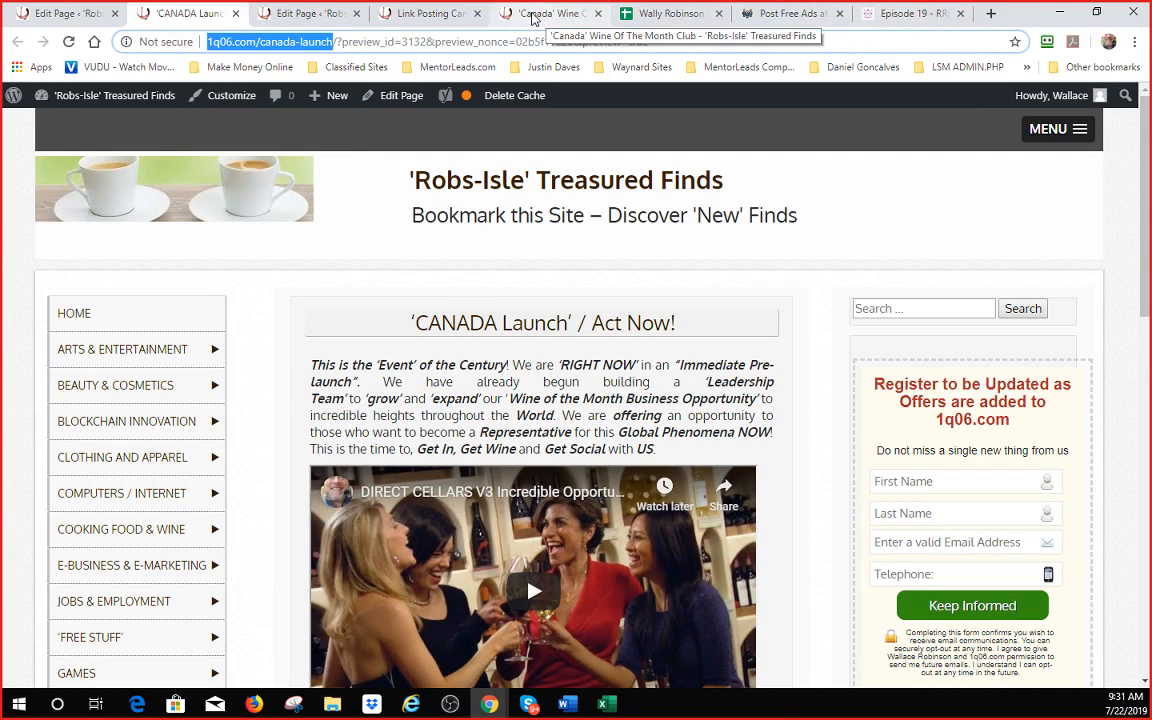
click(765, 16)
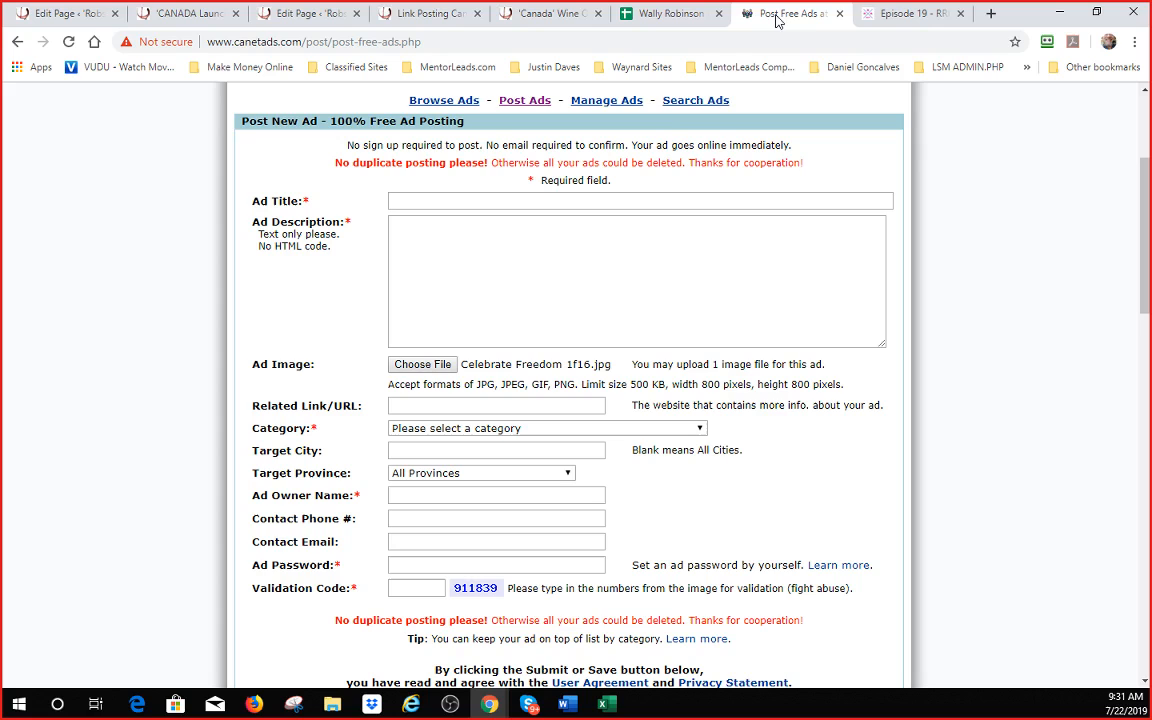
click(446, 400)
key(ctrl+v)
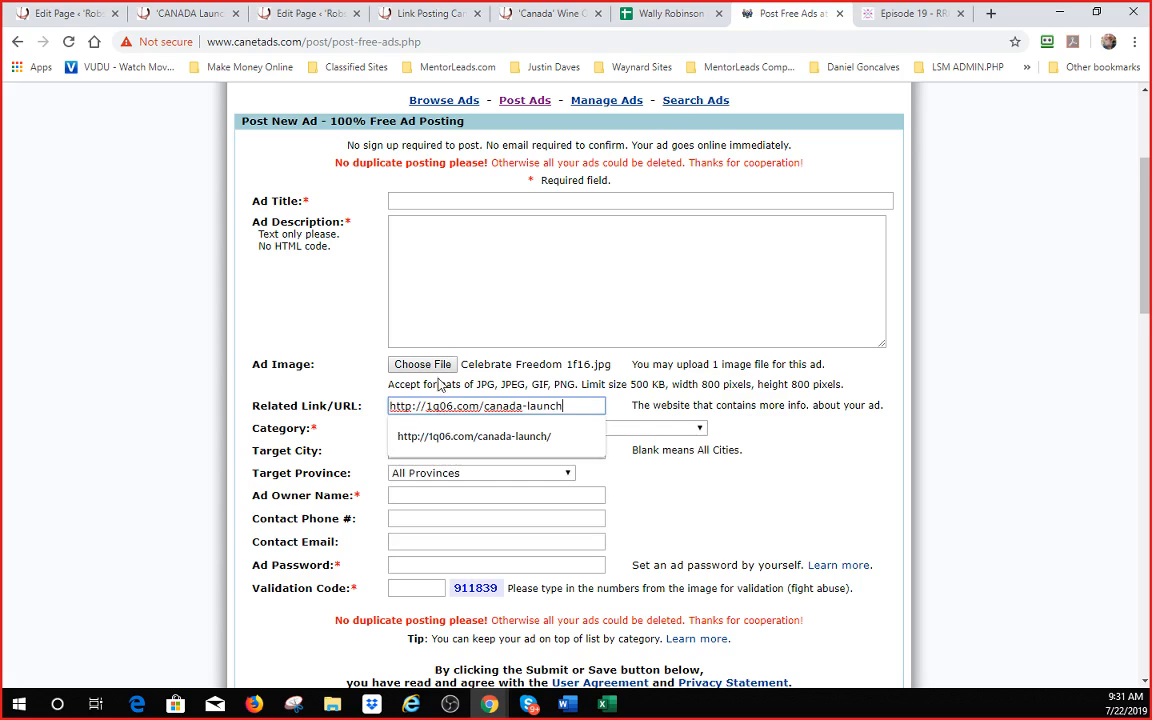
click(656, 14)
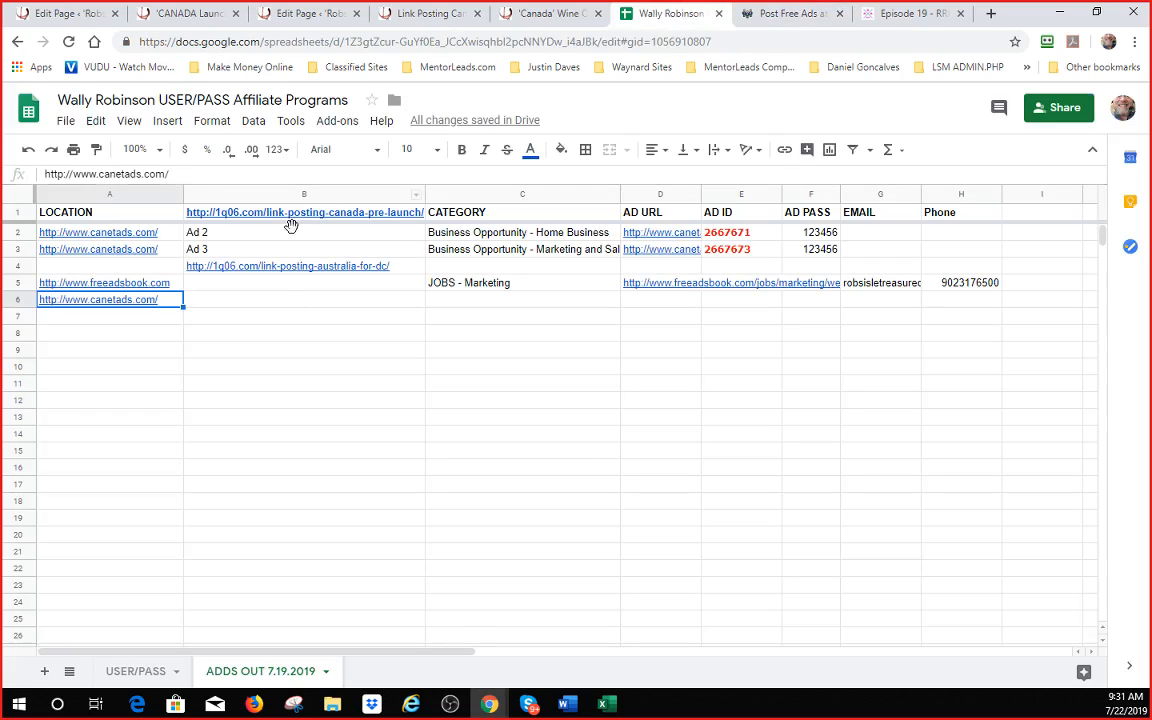
click(277, 302)
key(ctrl+v)
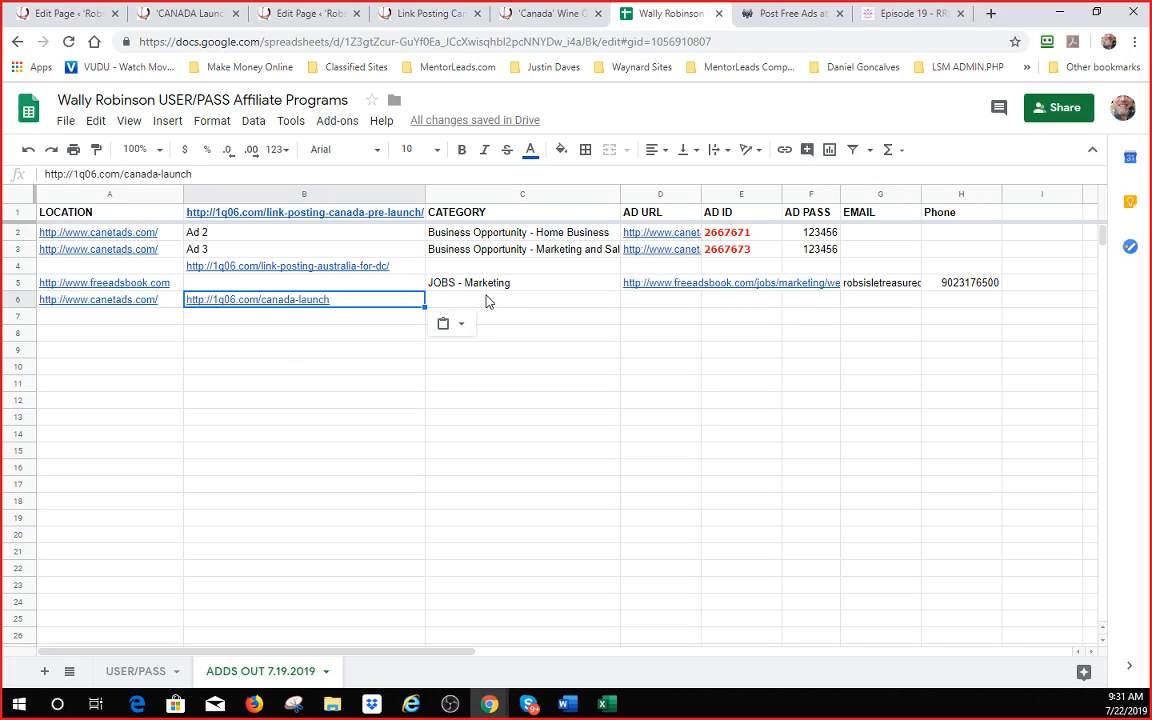
Put the Home Business category in C6 and Marketing and Sales in C7
click(516, 234)
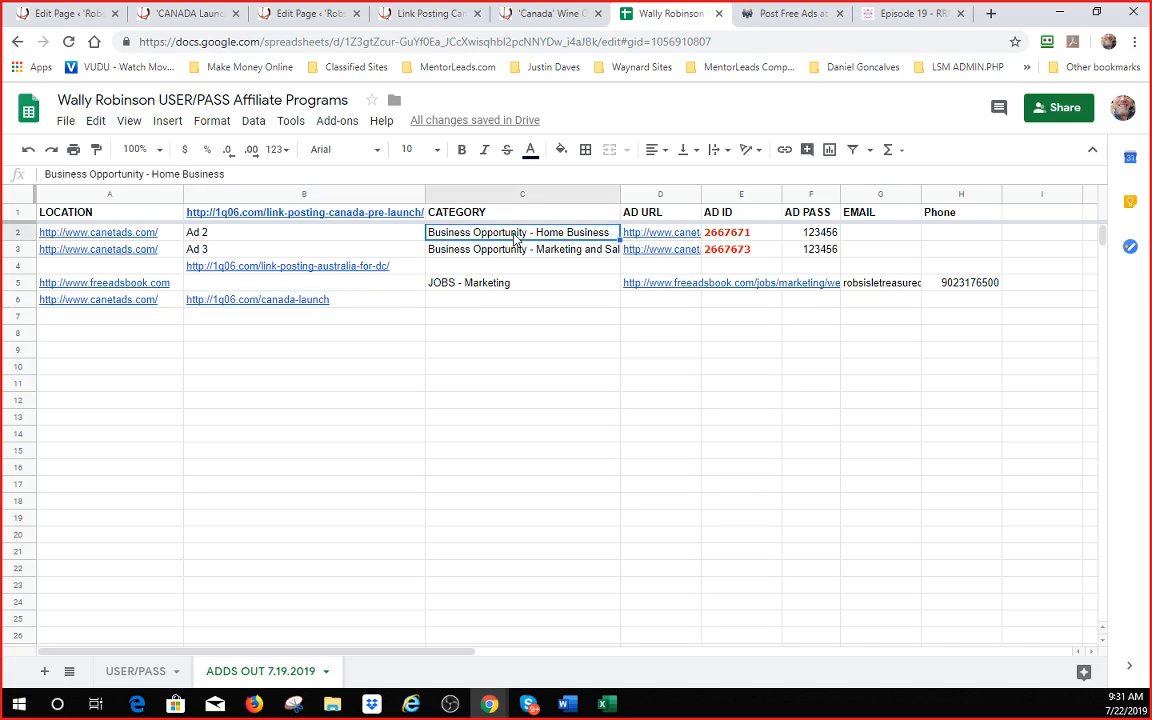
click(476, 302)
text(Business Opportunity - Home Business)
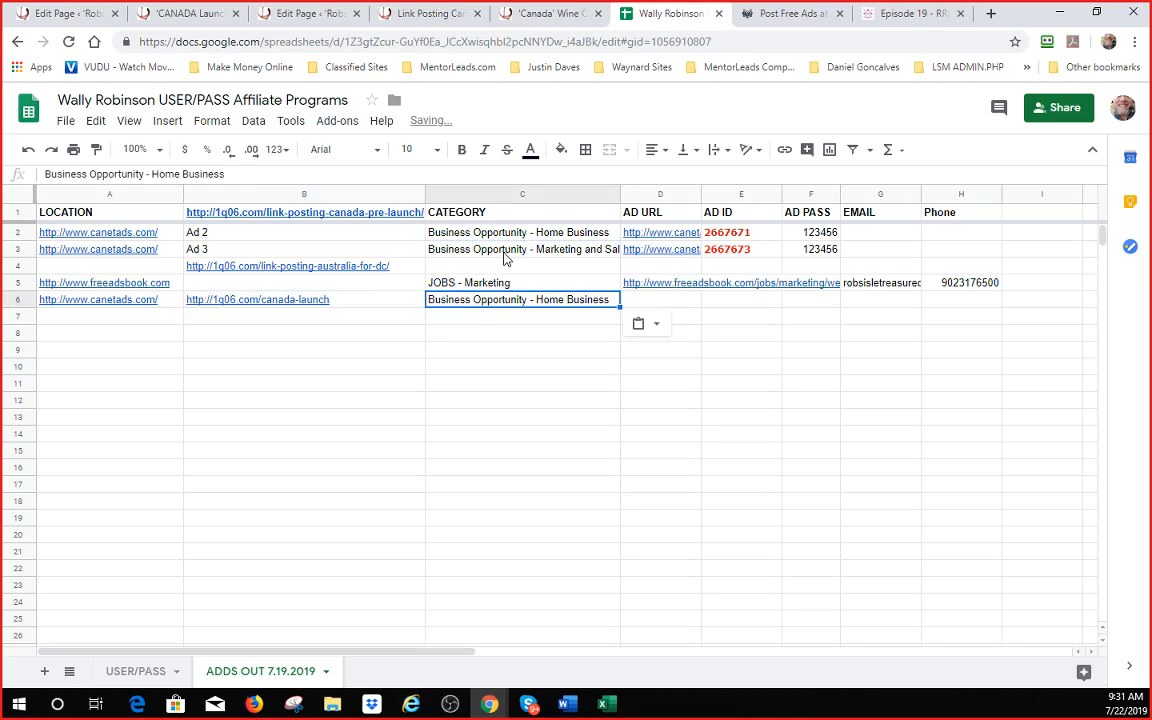
click(505, 258)
key(ctrl+c)
click(480, 318)
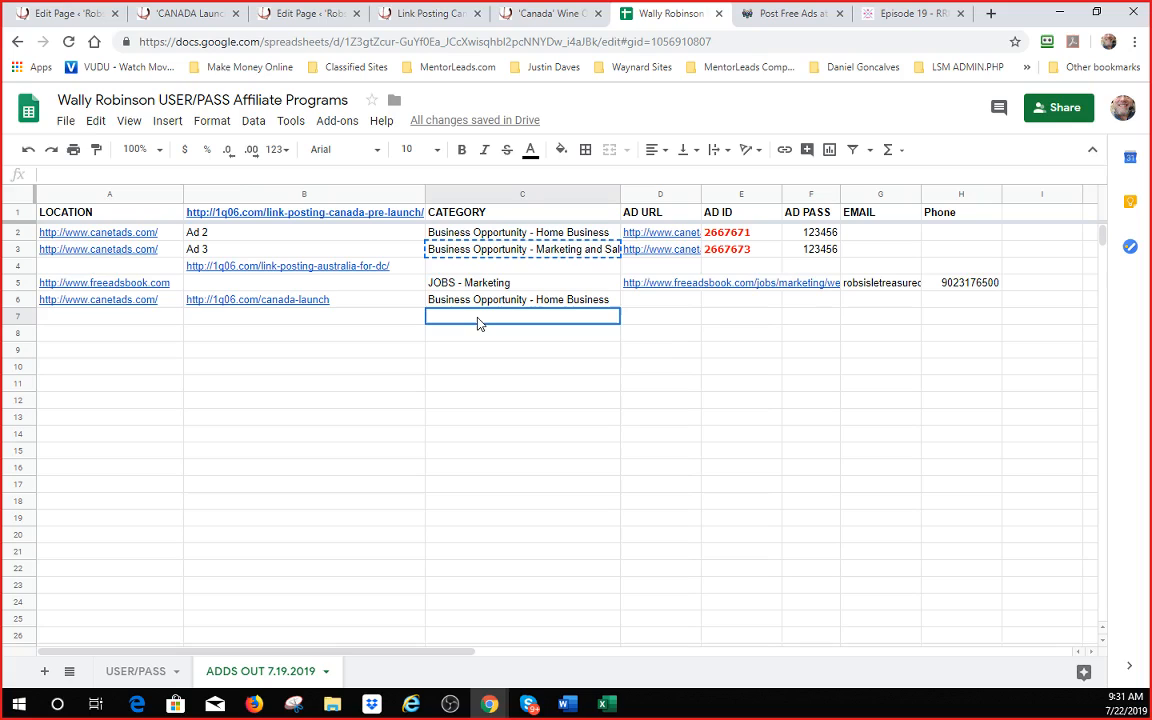
key(ctrl+v)
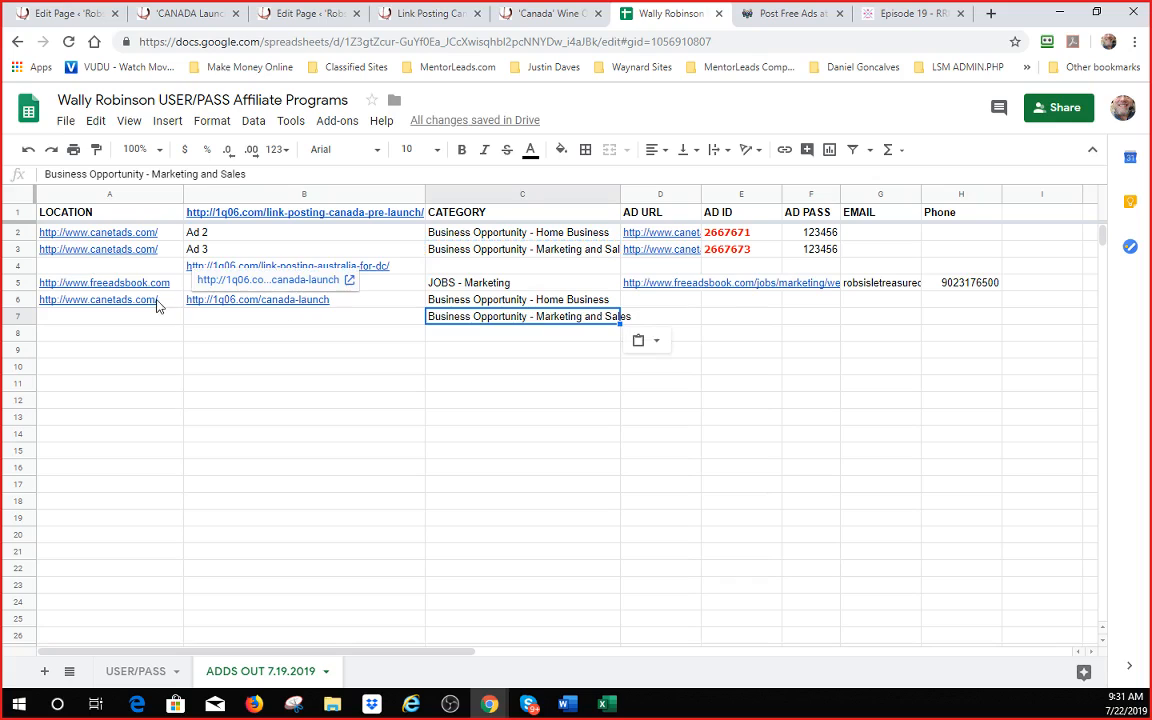
Copy row 6's site and link into A7:B7, then go back to the ad form
click(162, 305)
key(ctrl+c)
drag(159, 321, 231, 328)
key(ctrl+v)
click(393, 302)
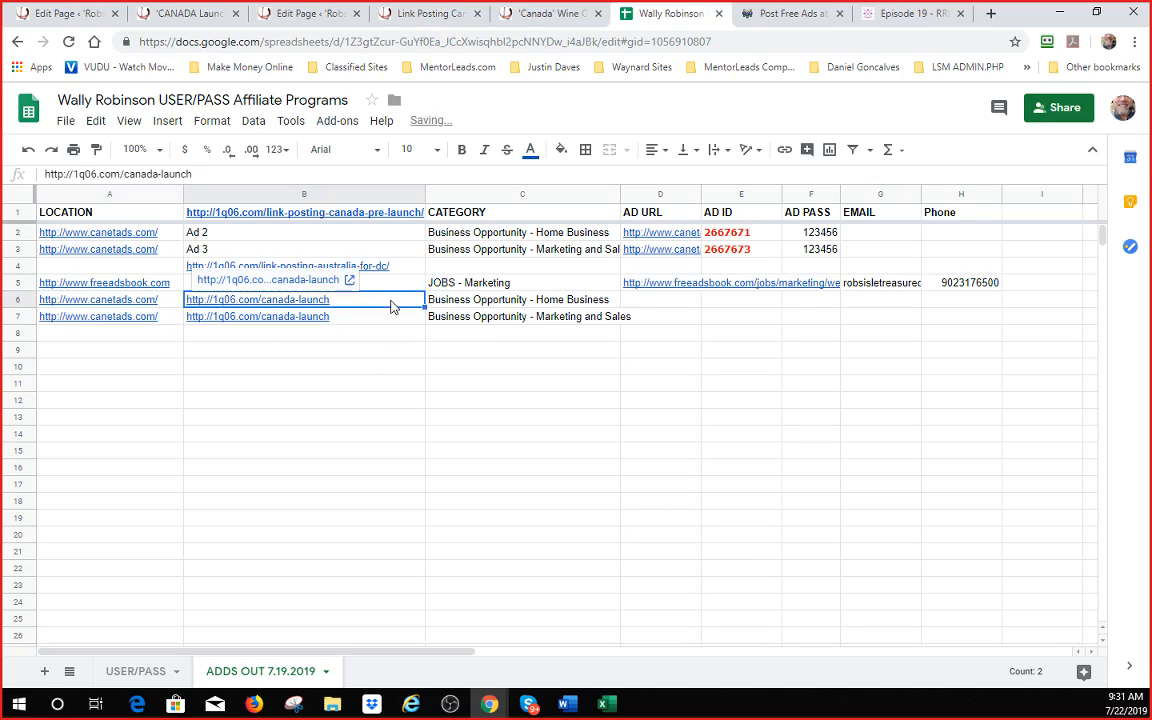
click(790, 13)
click(477, 200)
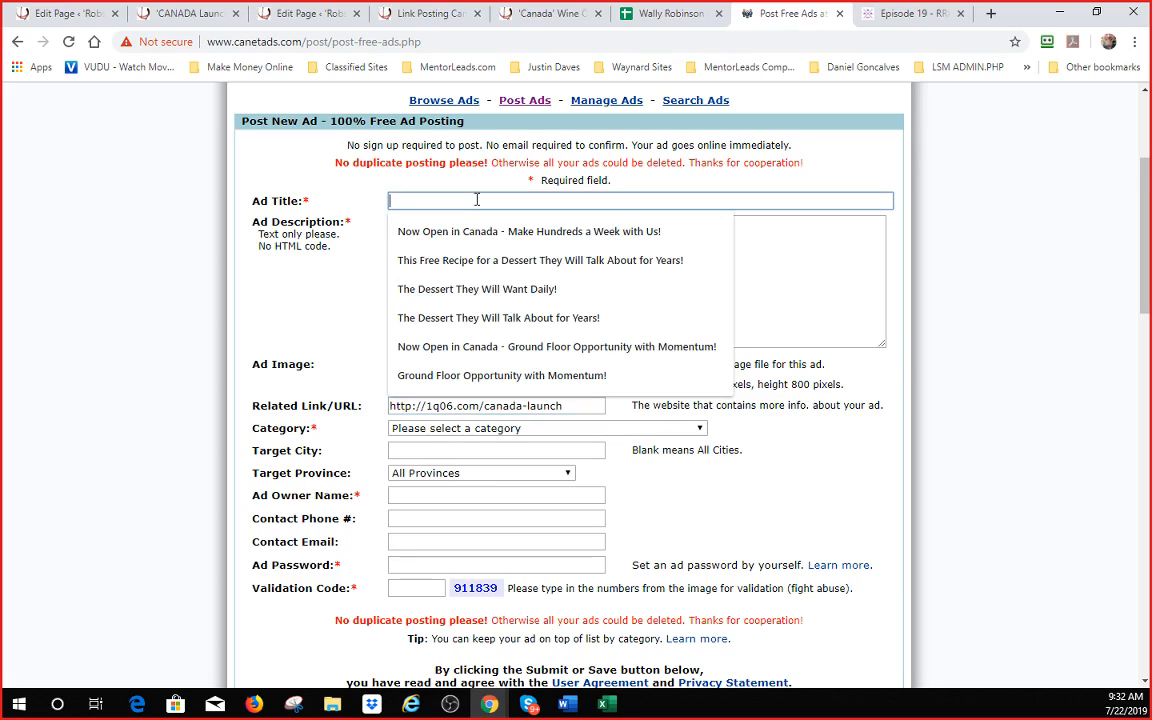
Enter the ad title 'All Canada! You need to see what just came in!'
text(All Canad)
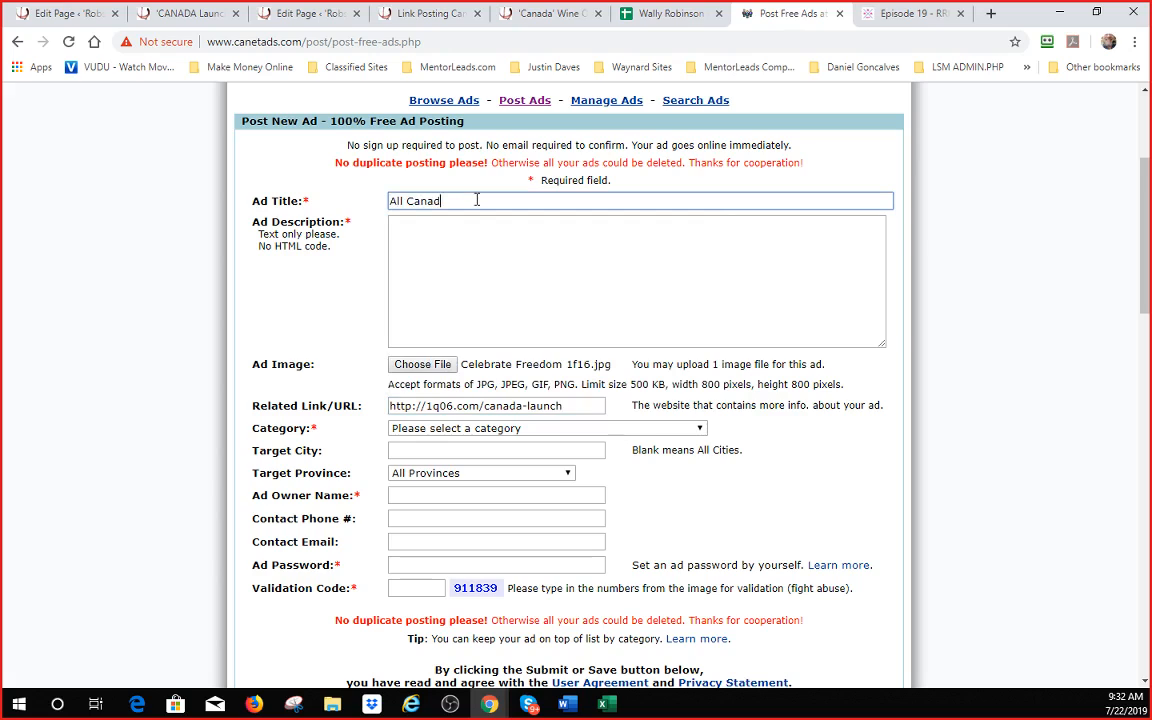
text(a! You need to see what just)
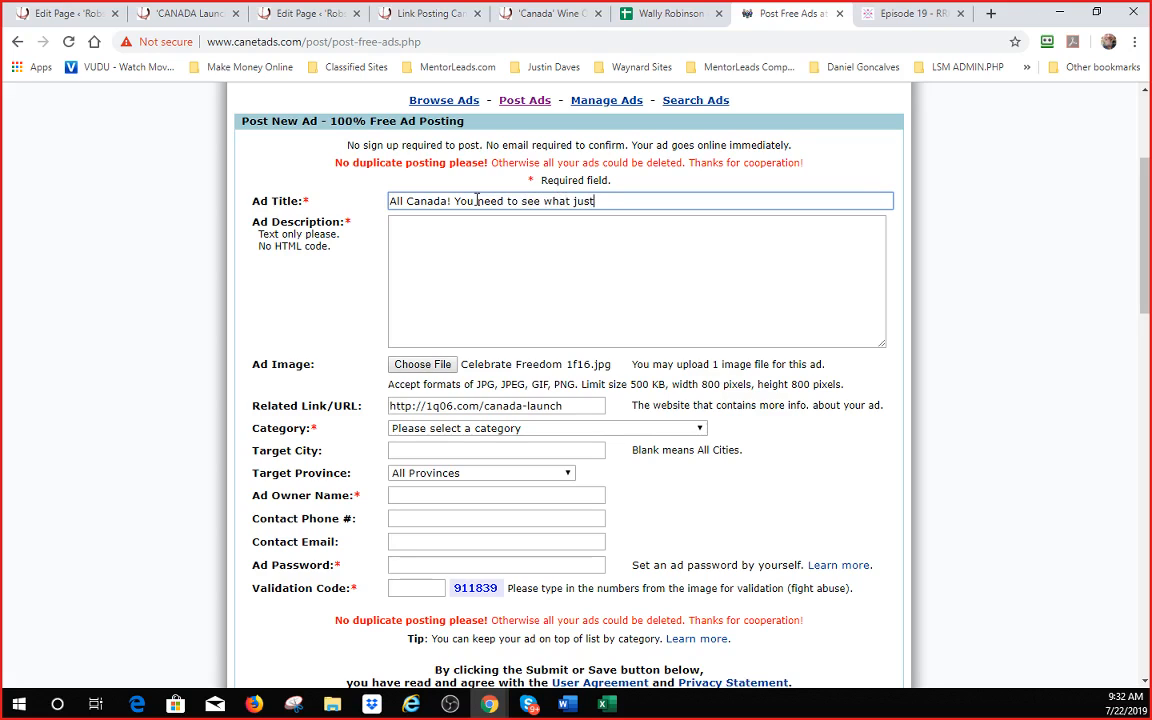
text( came int)
key(BackSpace)
key(Tab)
Write the Canada launch description, pasting the site and launch links after 'See the full details here:'
text(It is)
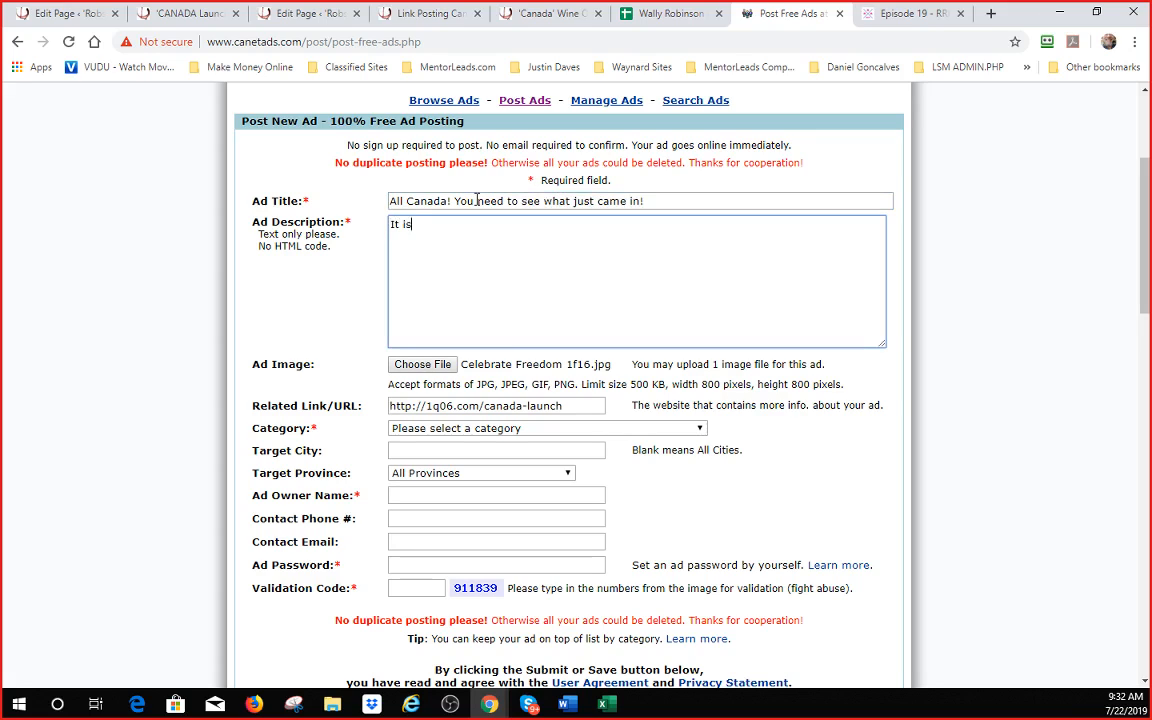
text( here! Finally after)
key(BackSpace)
key(BackSpace)
text(ter 2 )
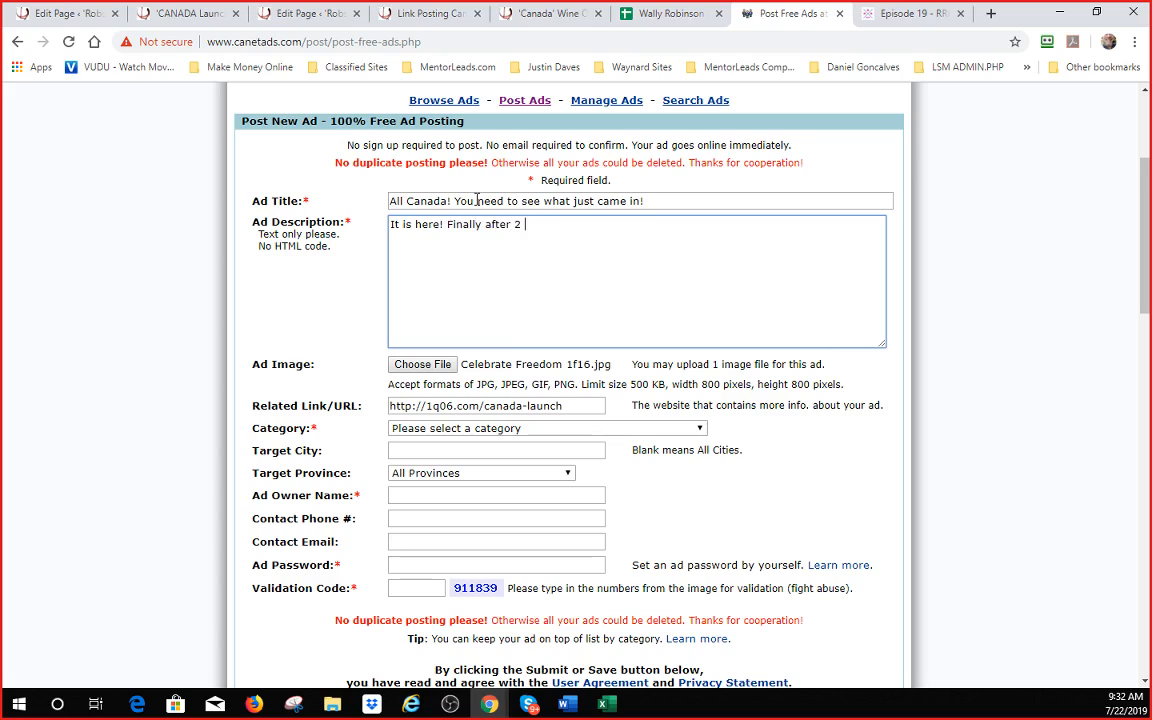
text(1/2 years of getting things ready a)
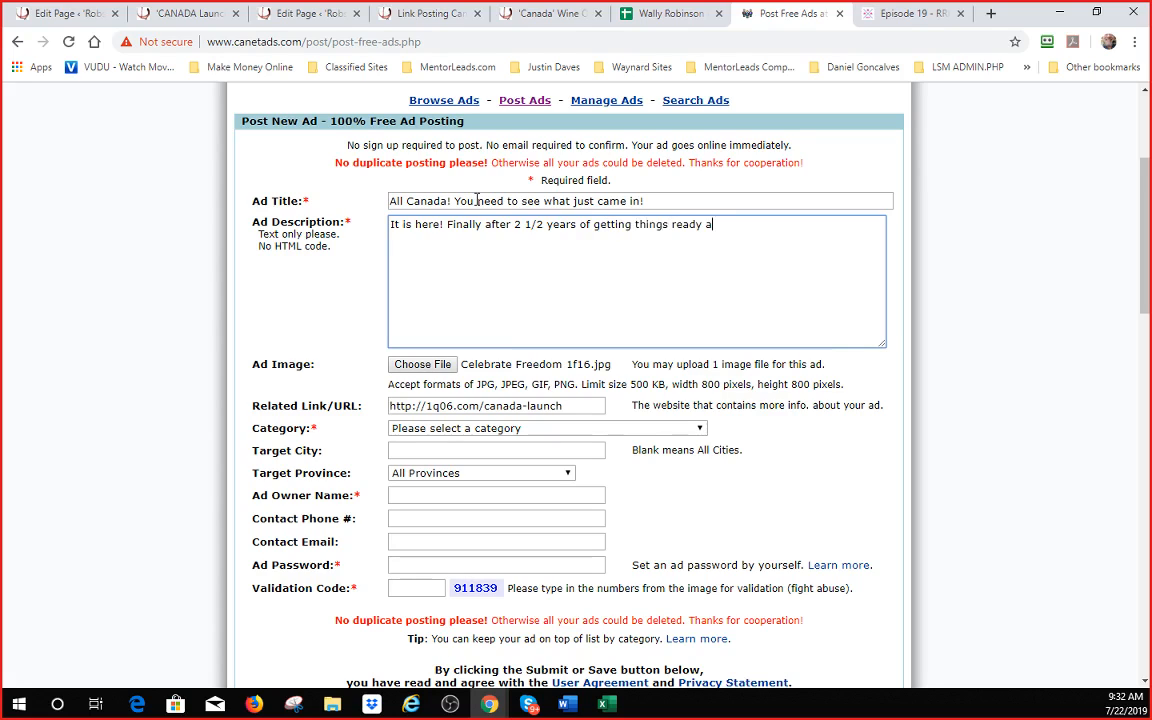
text(nd set up in this wond)
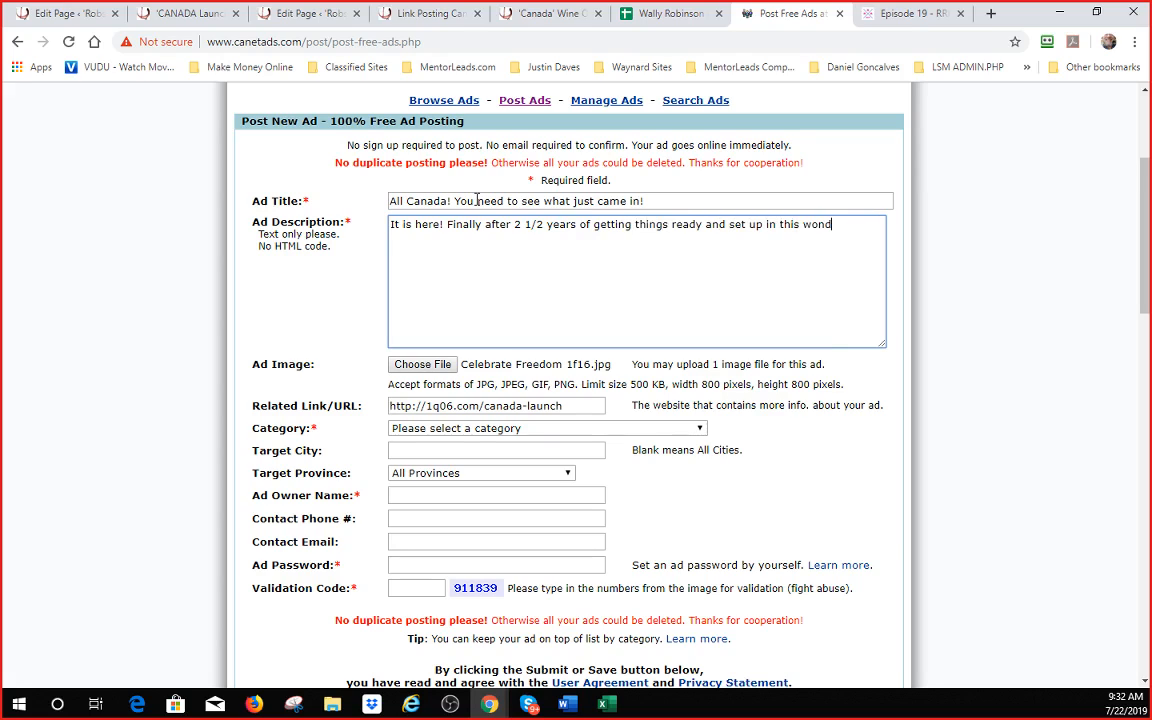
text(erful Coutnryntry... we now have the a)
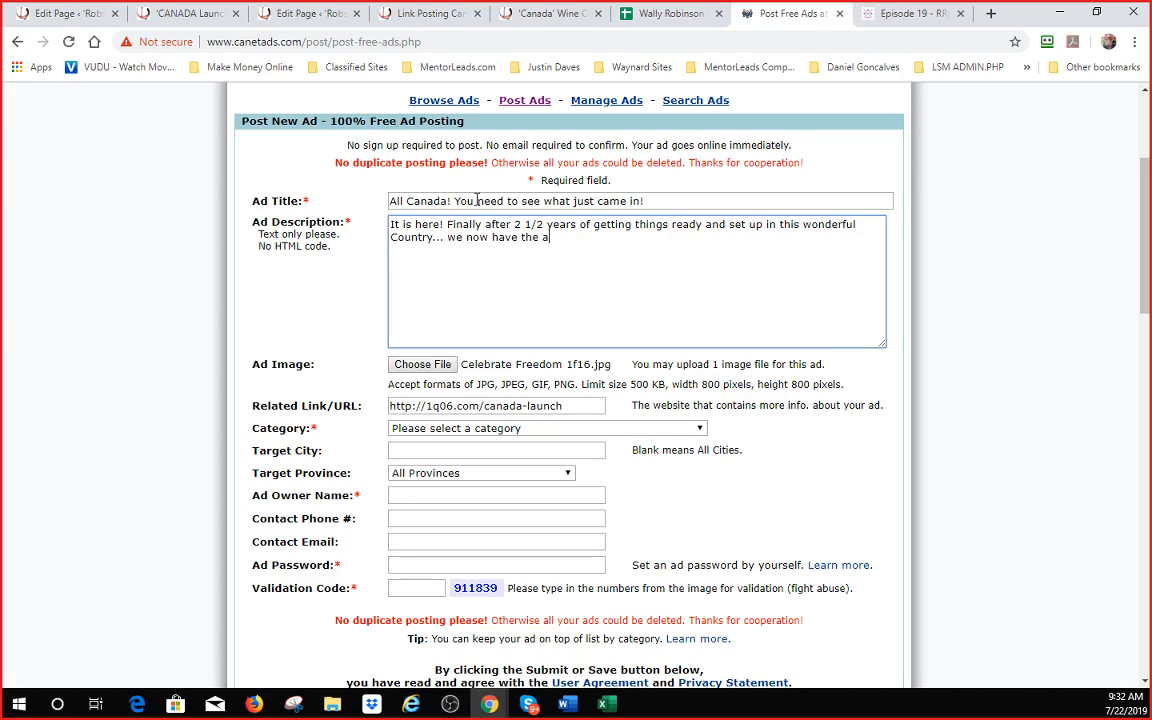
text(bility to get Fine Wine)
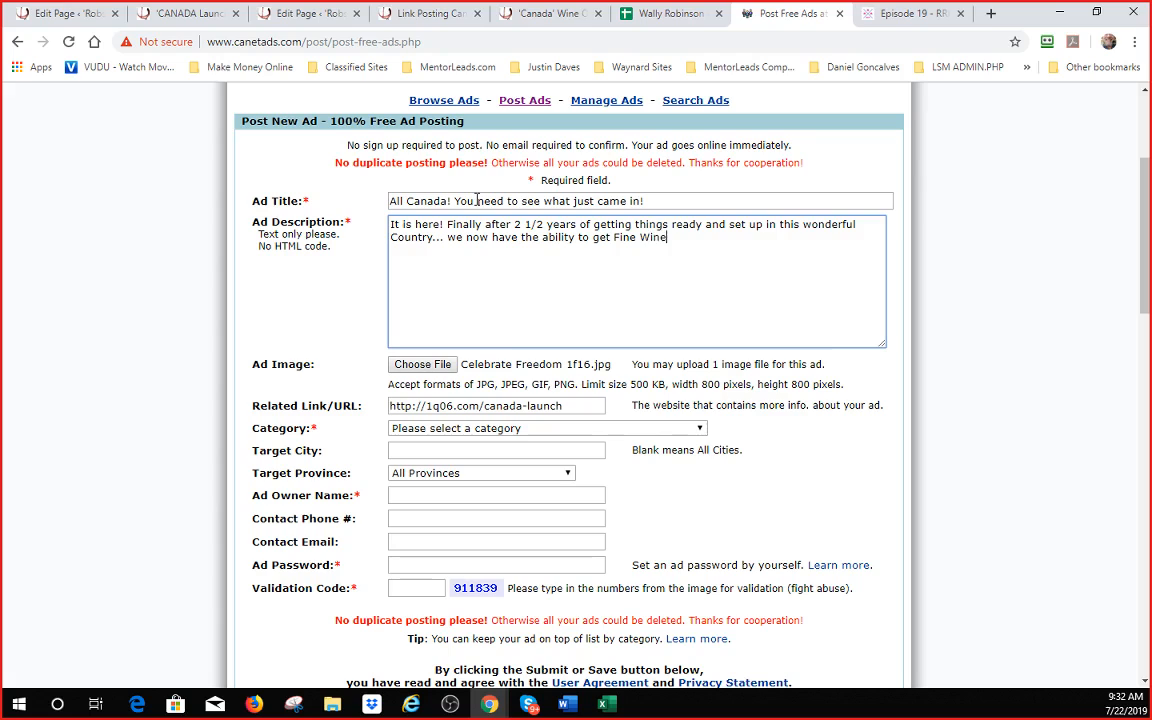
text(s from all around the Globe se)
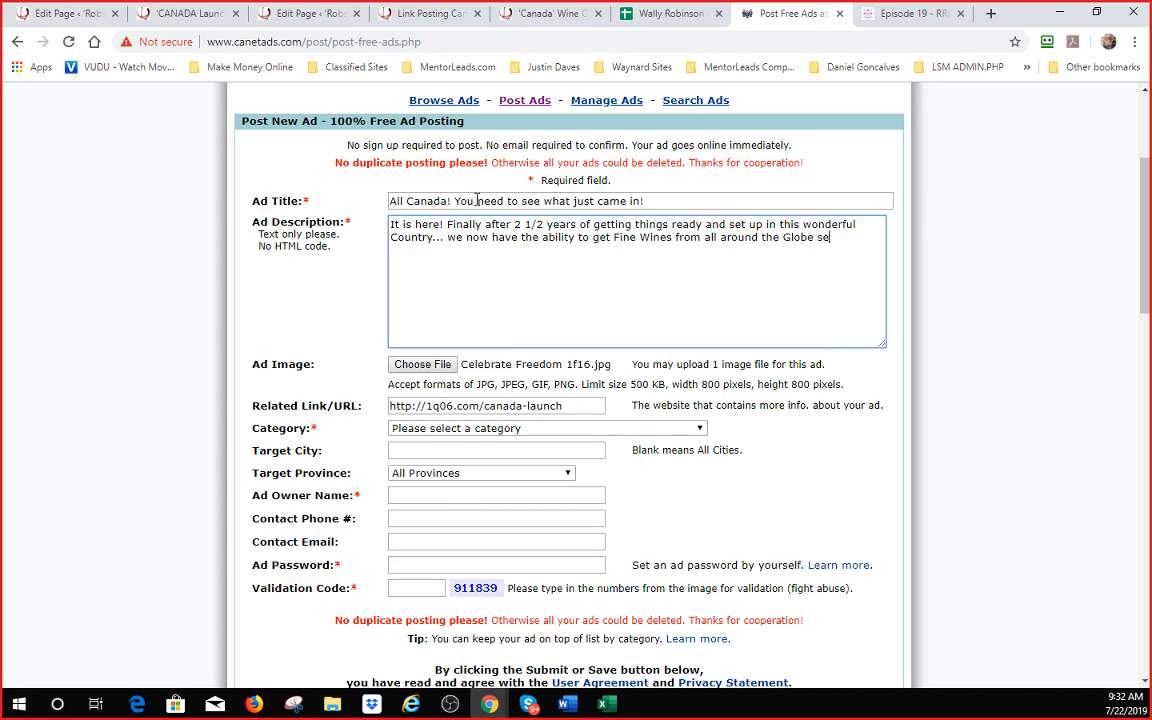
text(nt directly to )
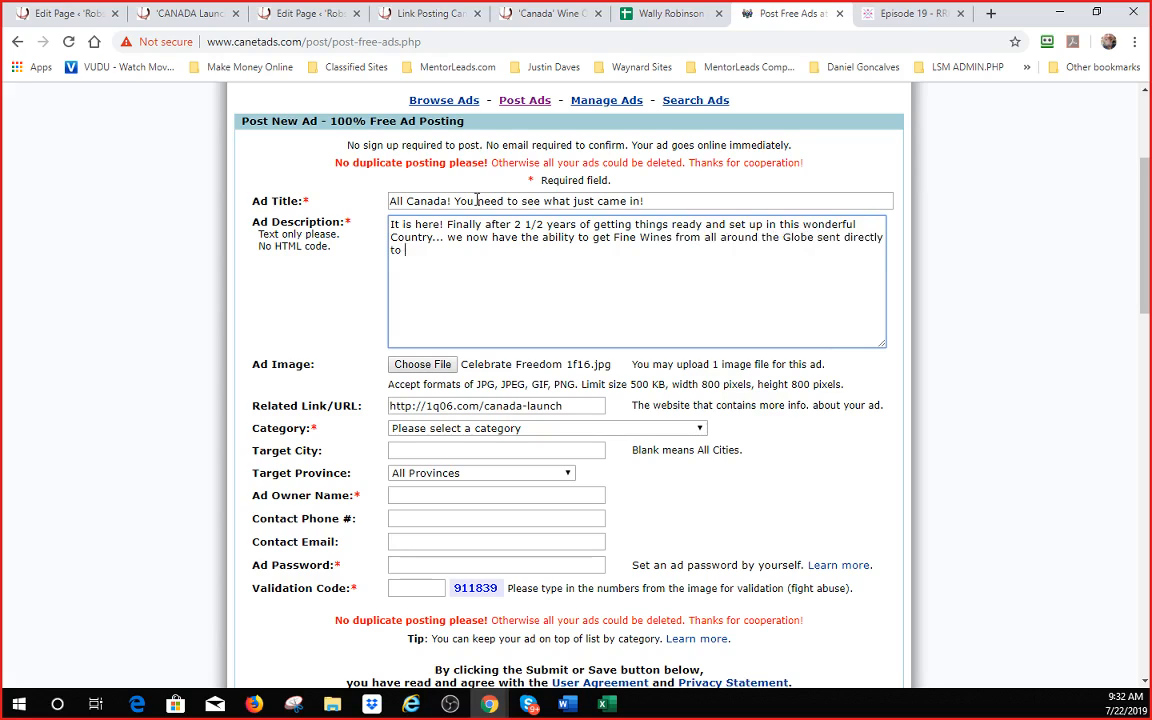
text(our door)
text(See the)
text( full det)
text(ails )
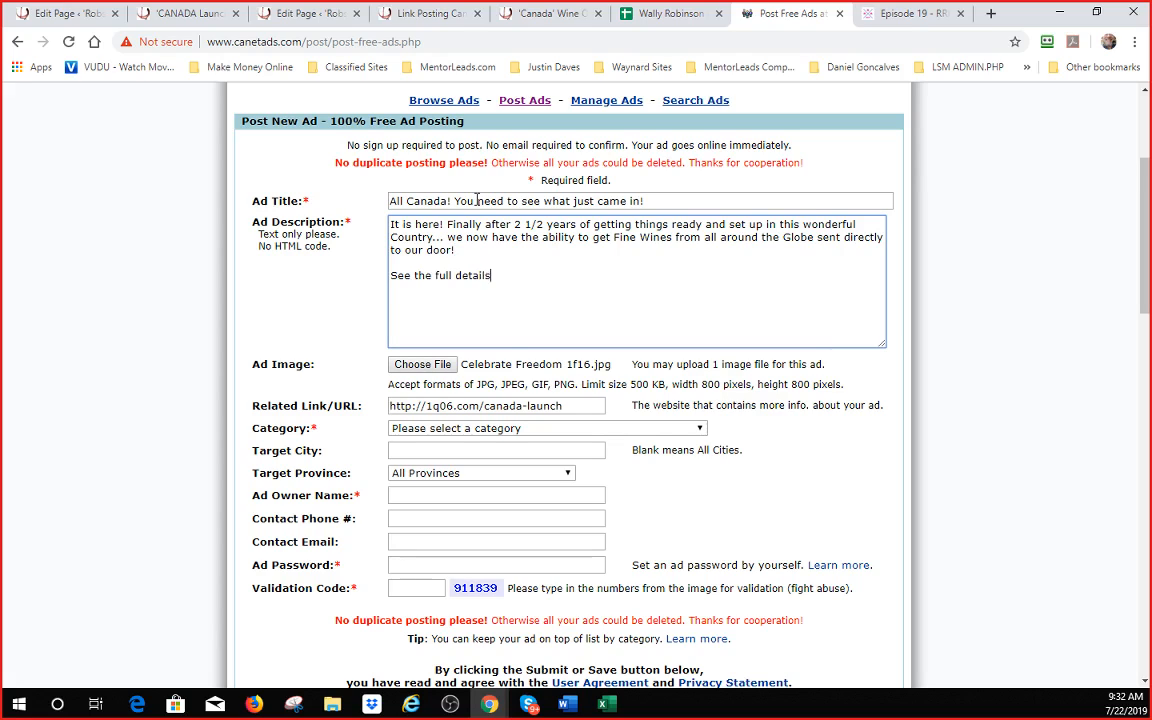
text(here:)
key(ctrl+v)
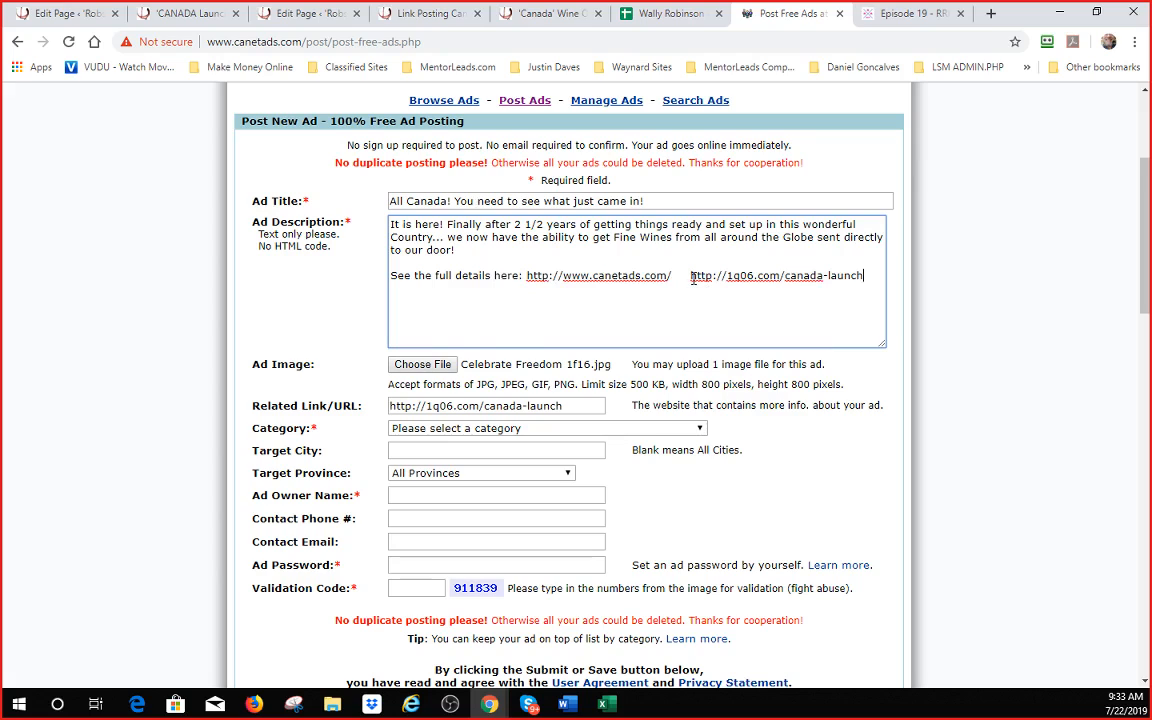
Delete the canetads.com address from the details line and add a paragraph on Member pricing for fine wines
drag(689, 277, 527, 286)
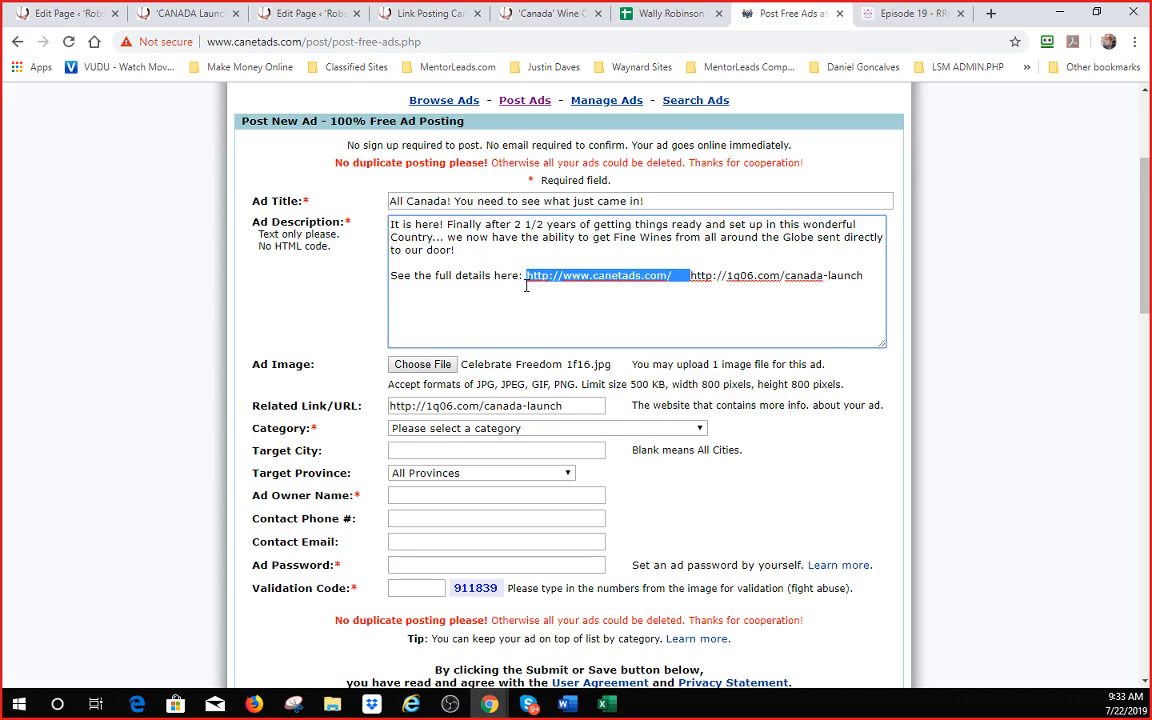
key(Delete)
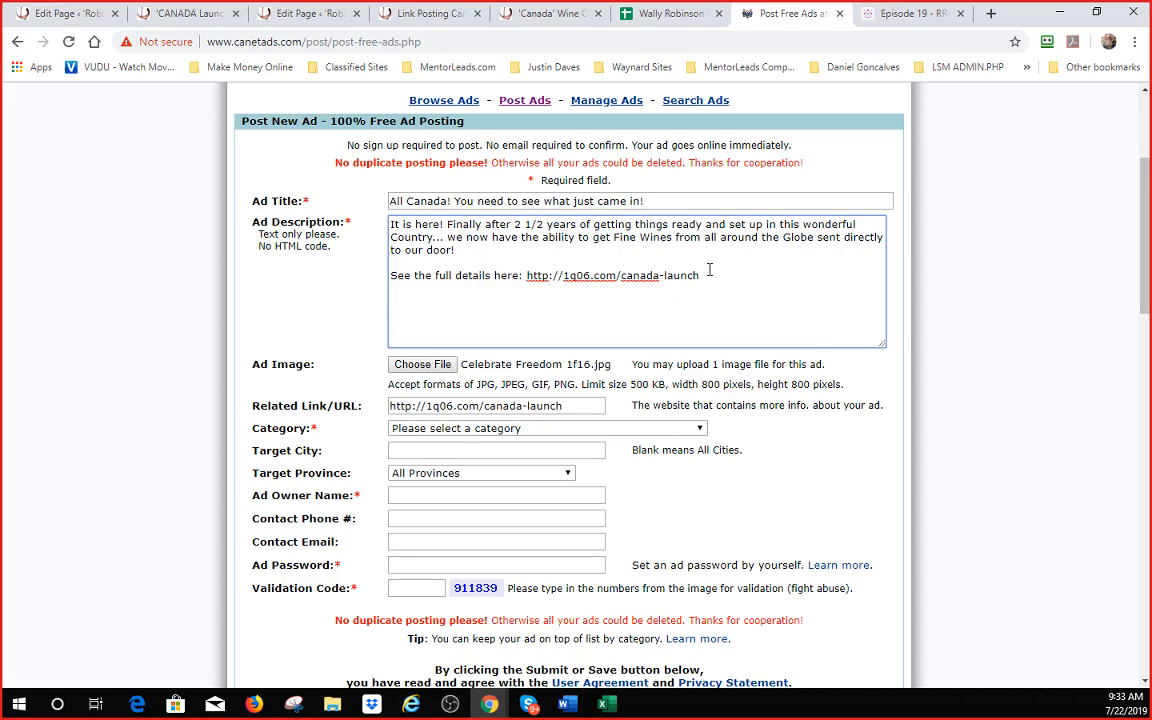
text(is an incredible oppor)
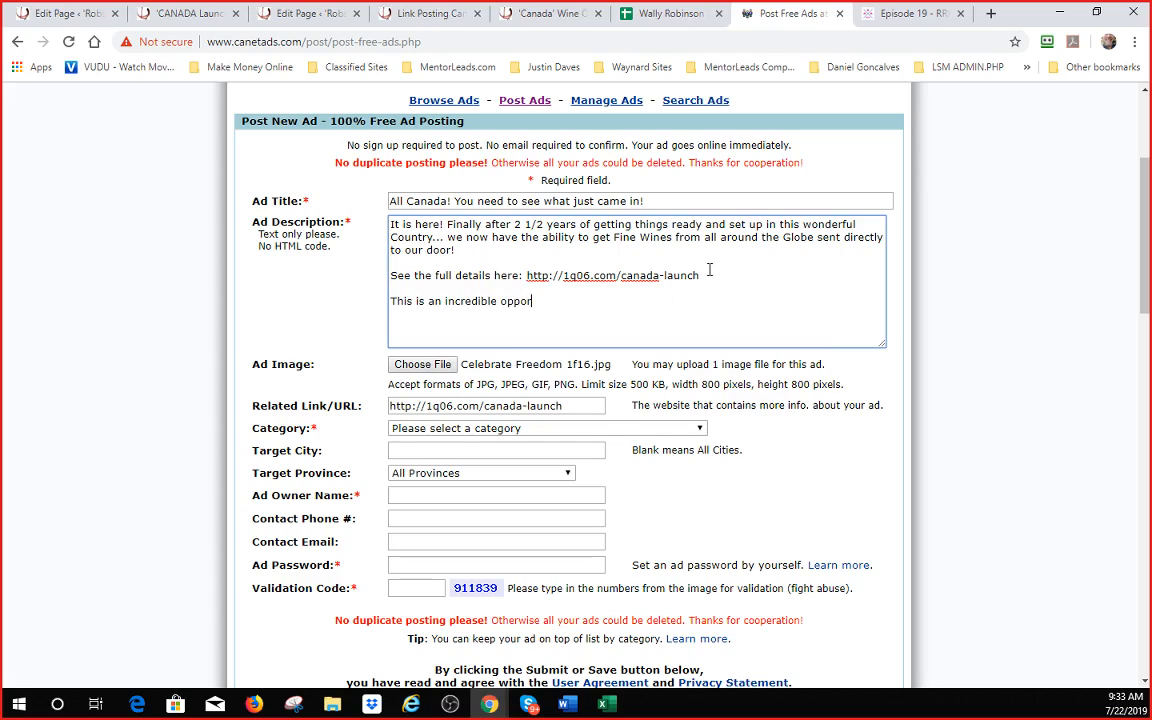
text(tunity for Members,)
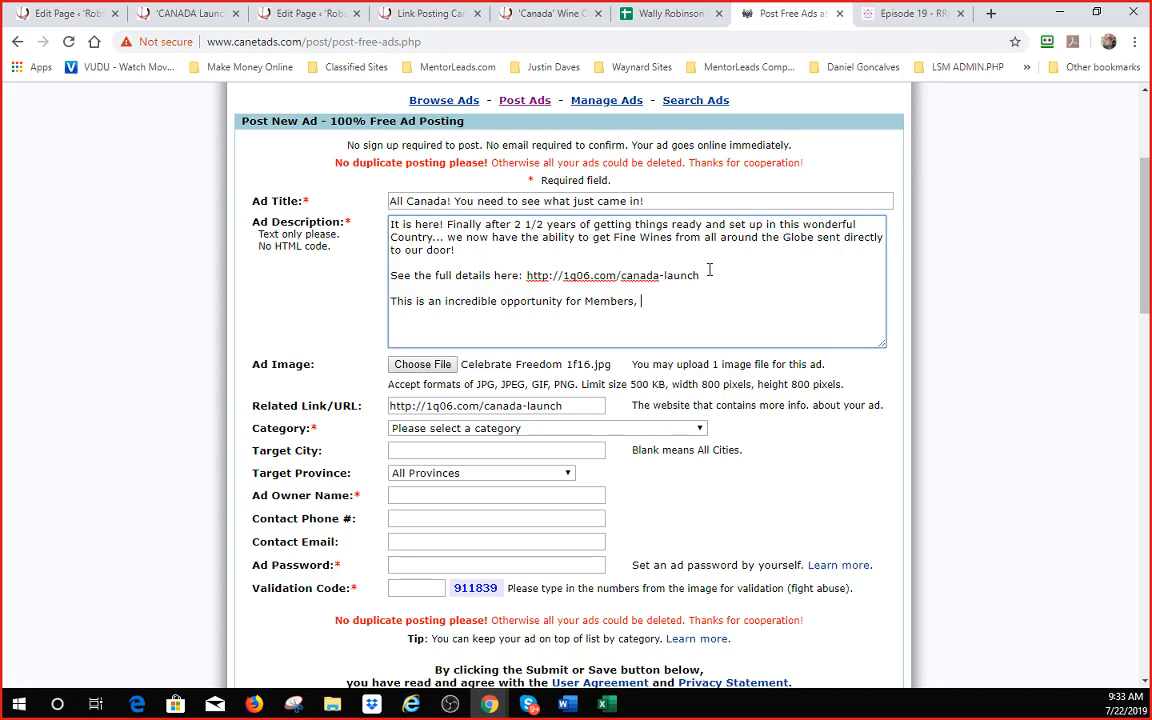
text( and Member pricing. Literally)
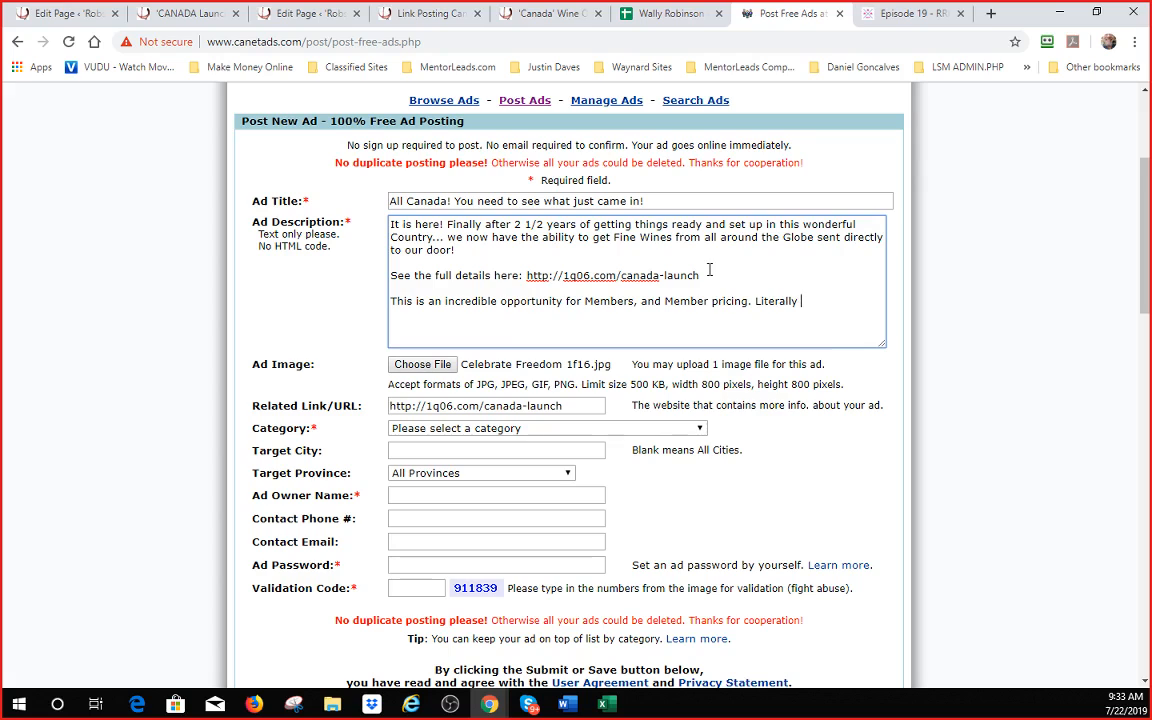
text( gain access to fine wines at)
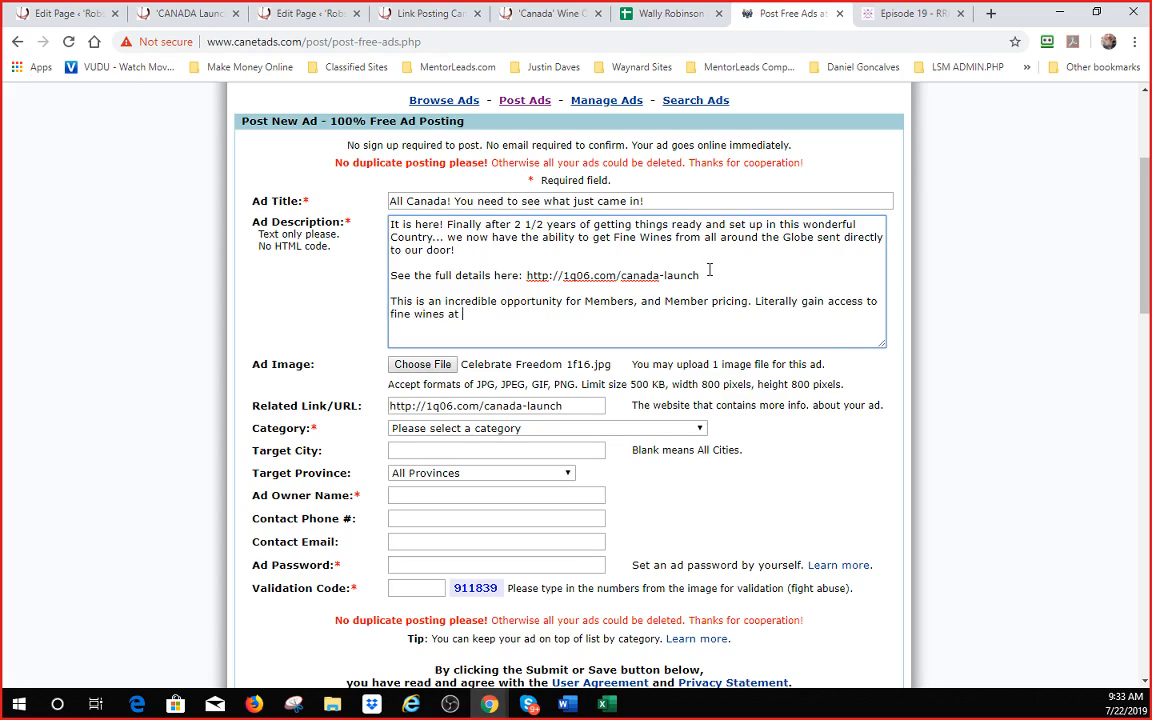
text( pricing so low wse)
text(annot list)
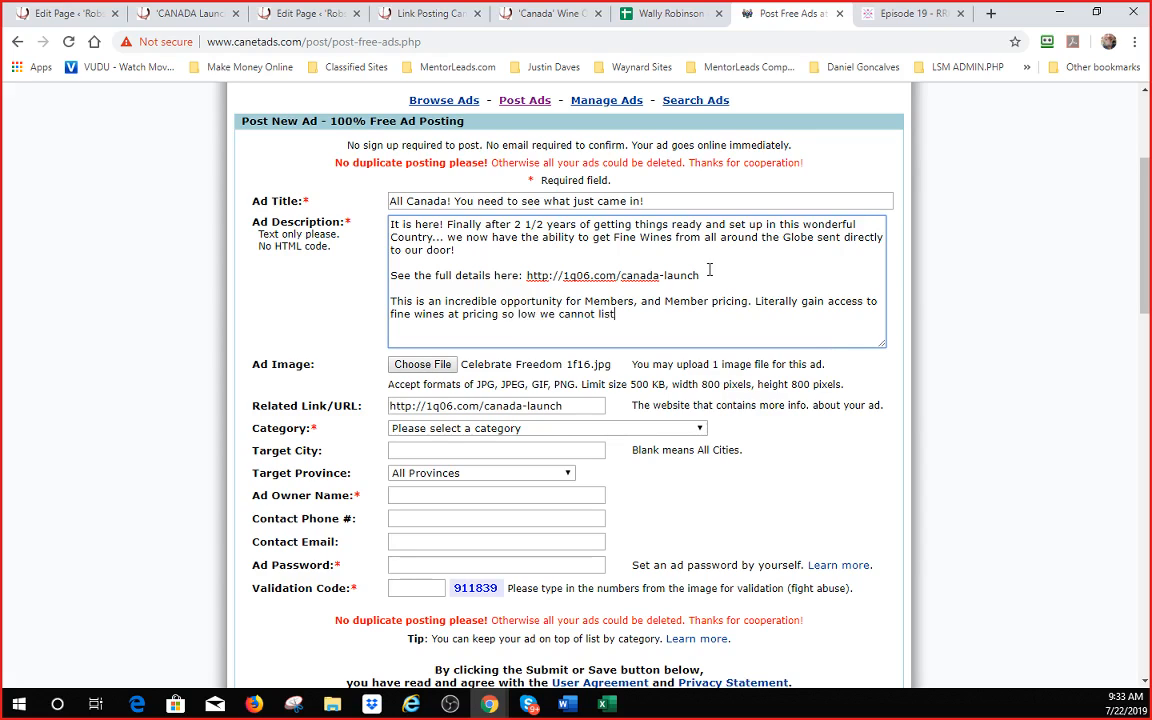
text( it here.)
Set the ad category to Business Opportunities - Home Business
click(415, 430)
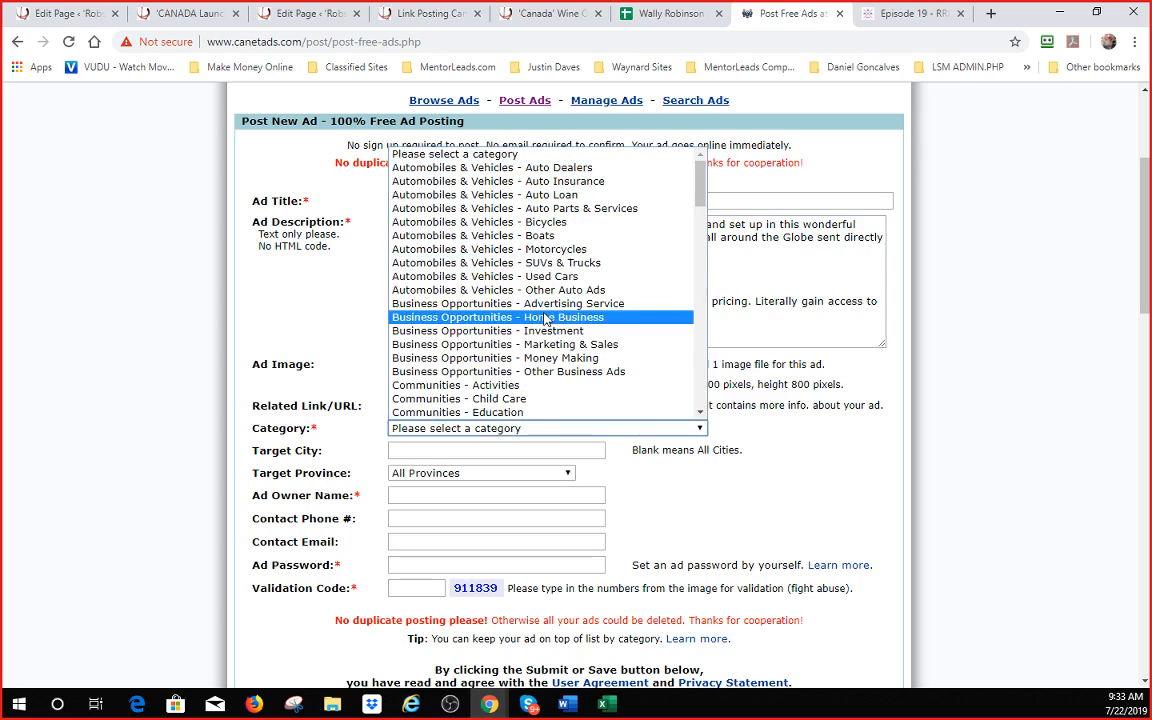
click(500, 317)
click(657, 20)
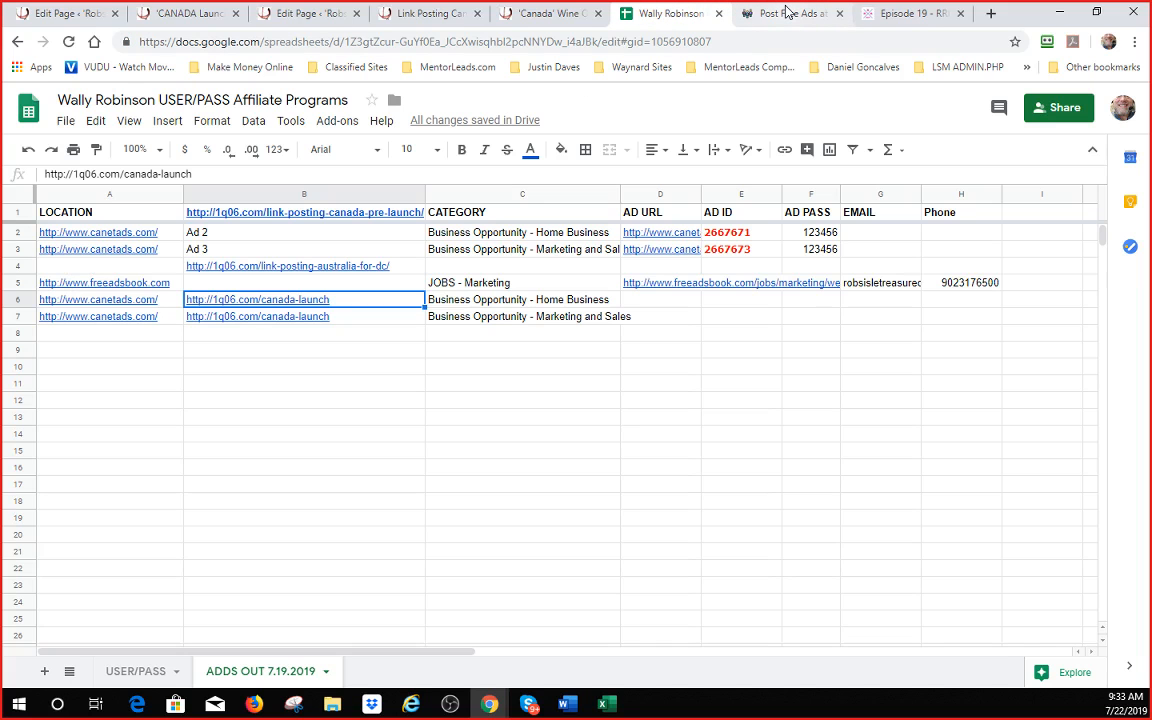
click(786, 12)
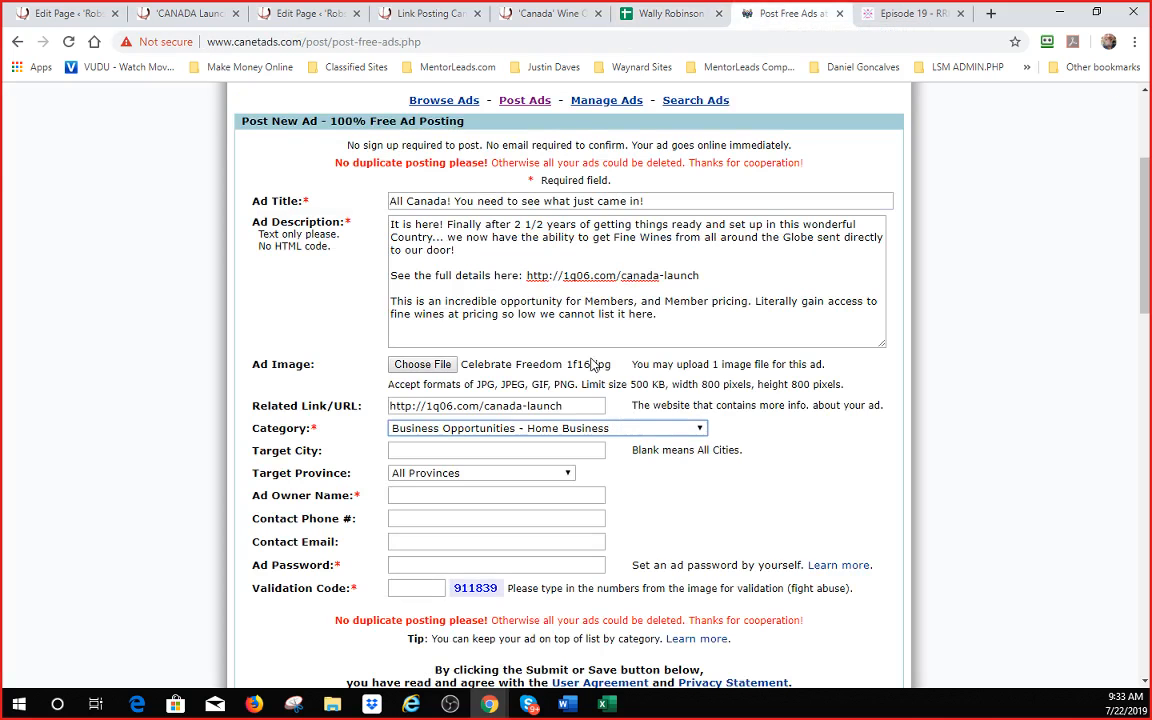
Fill in the ad owner name, the ad password and the validation code
scroll(540, 340, down, 3)
click(418, 177)
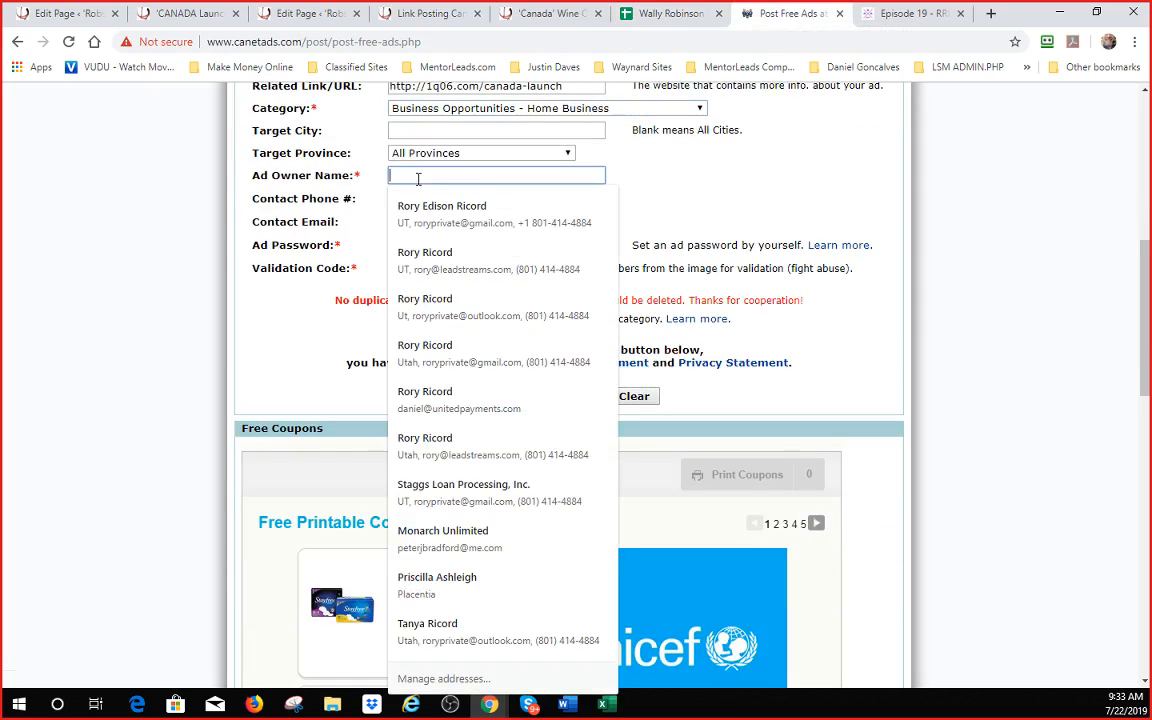
text(Wally)
key(Tab)
key(Tab)
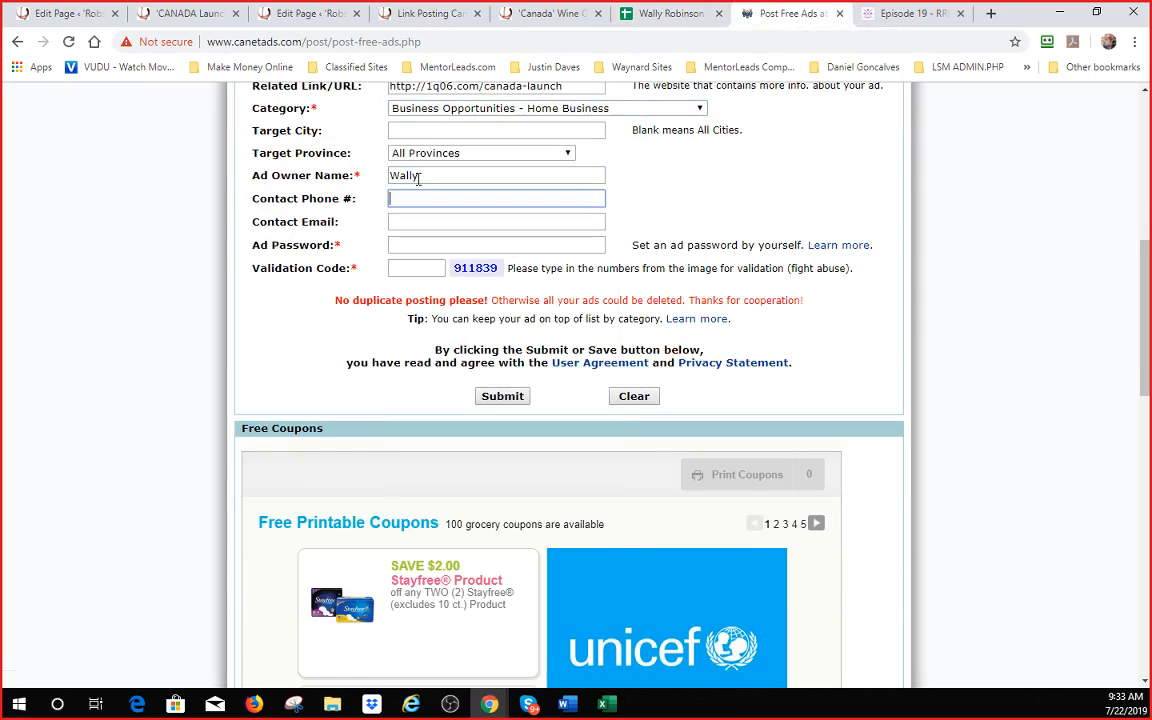
key(Tab)
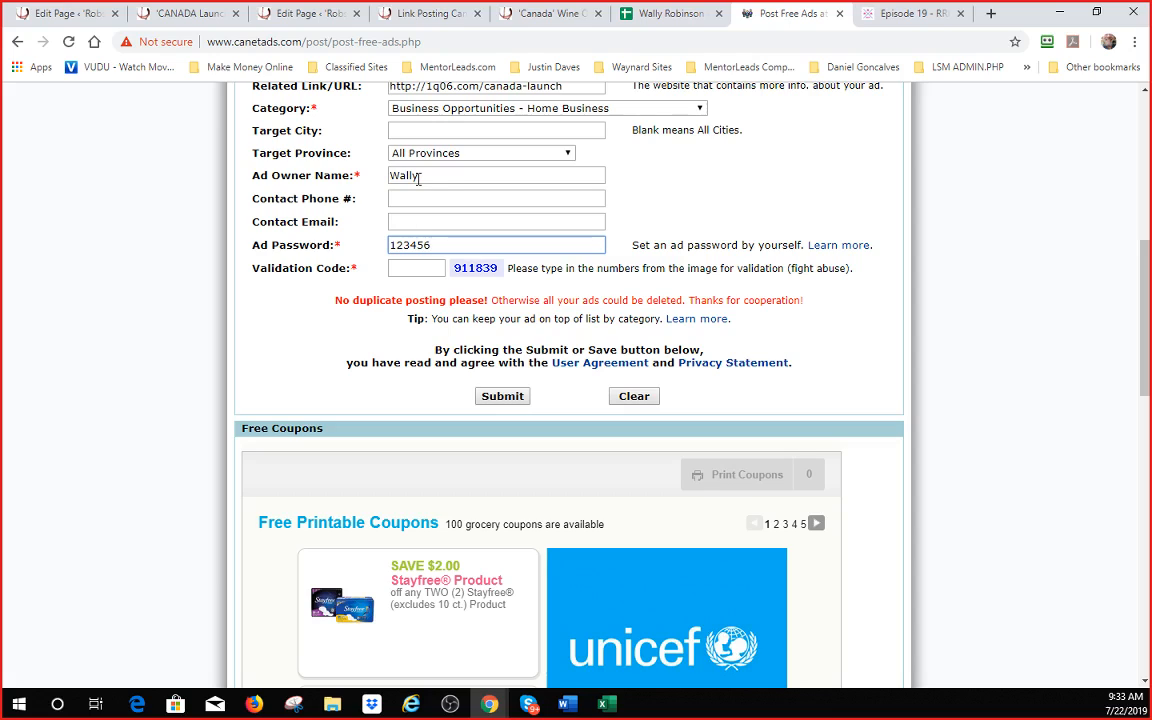
click(416, 265)
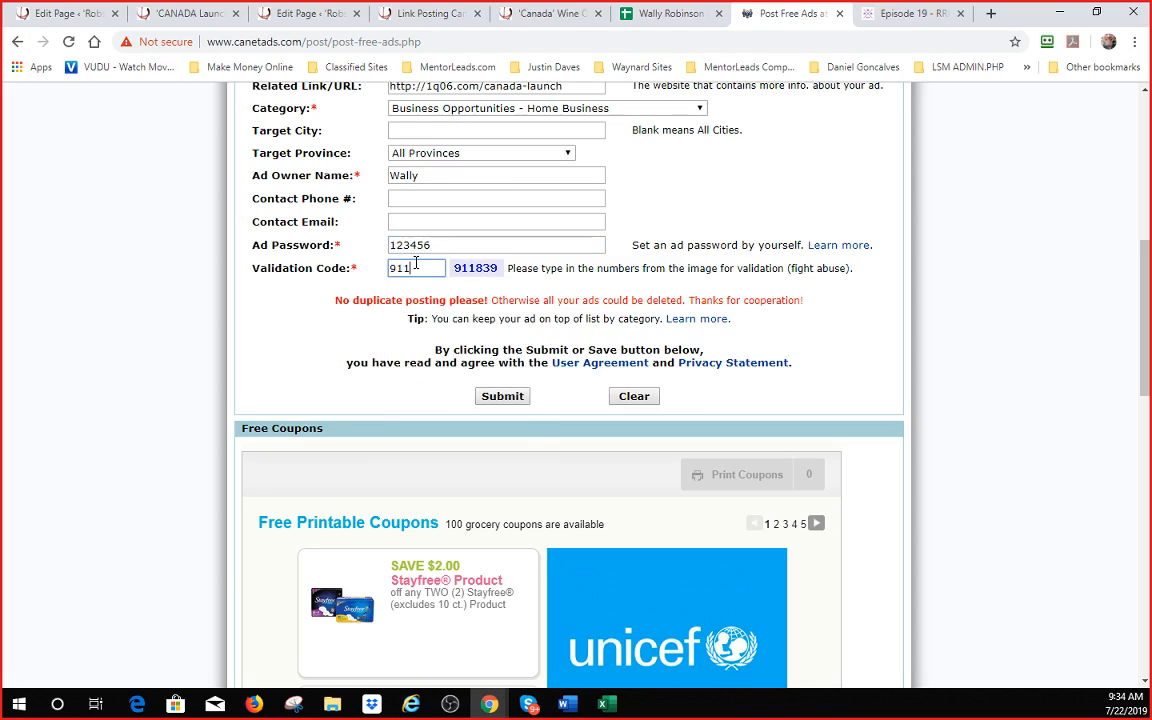
Submit the ad and return to the form after the image-size rejection
click(505, 399)
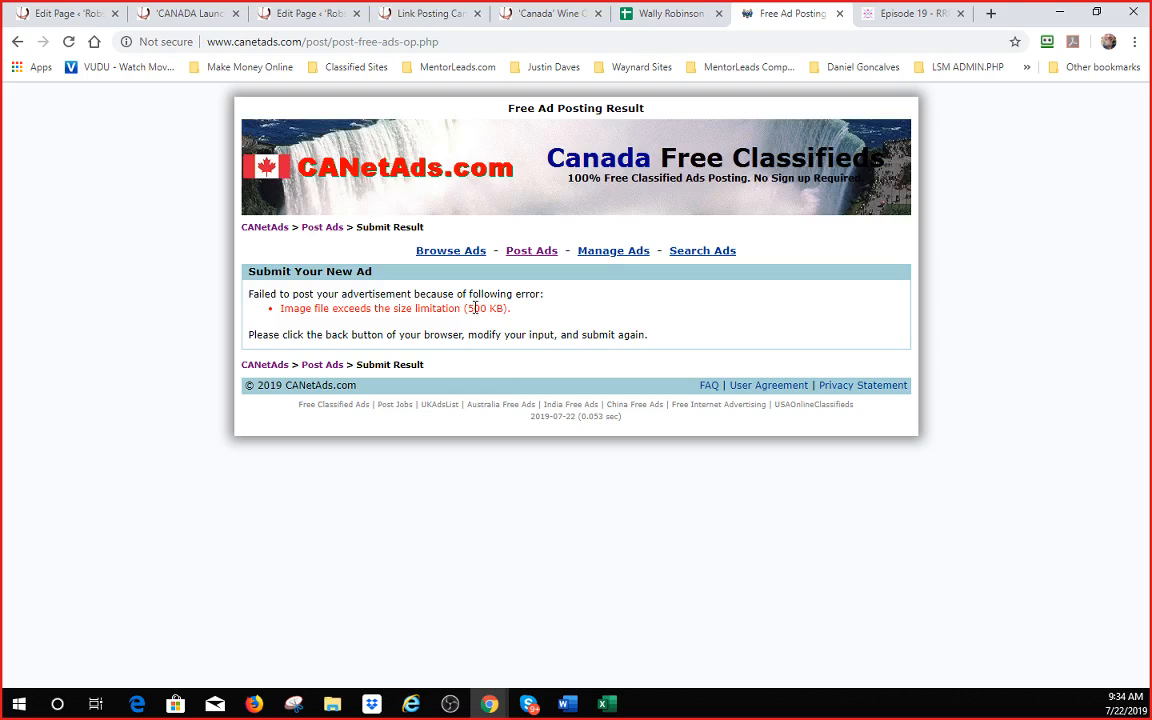
click(17, 41)
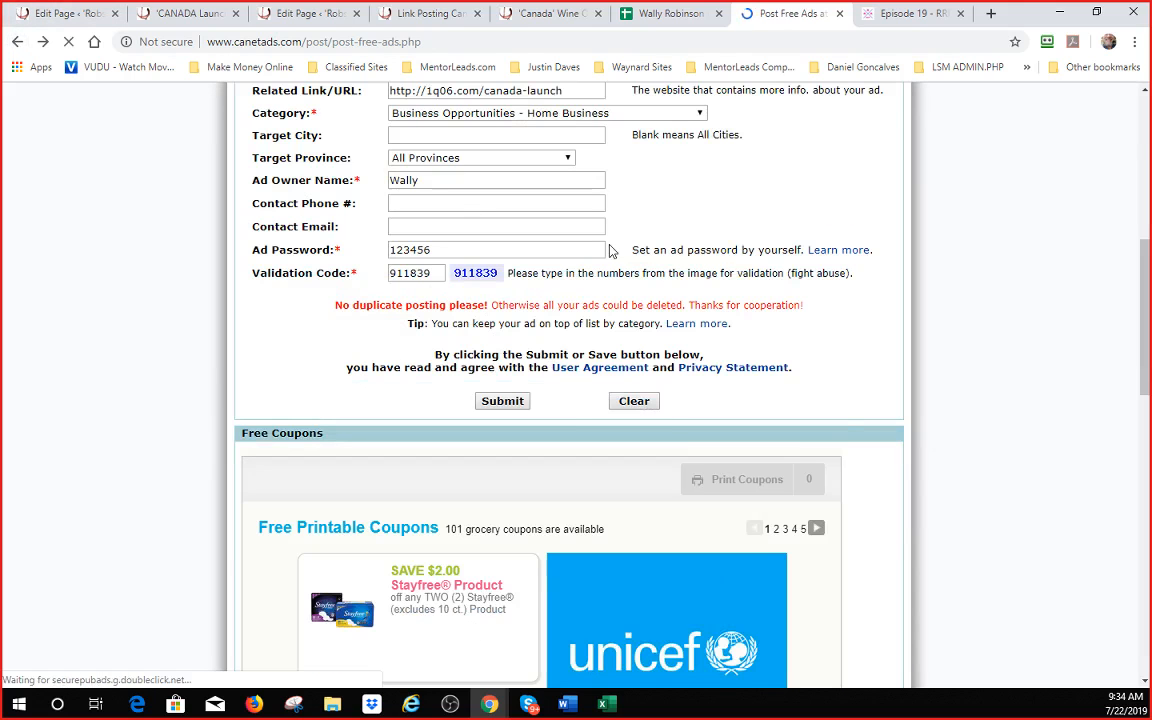
scroll(580, 226, up, 6)
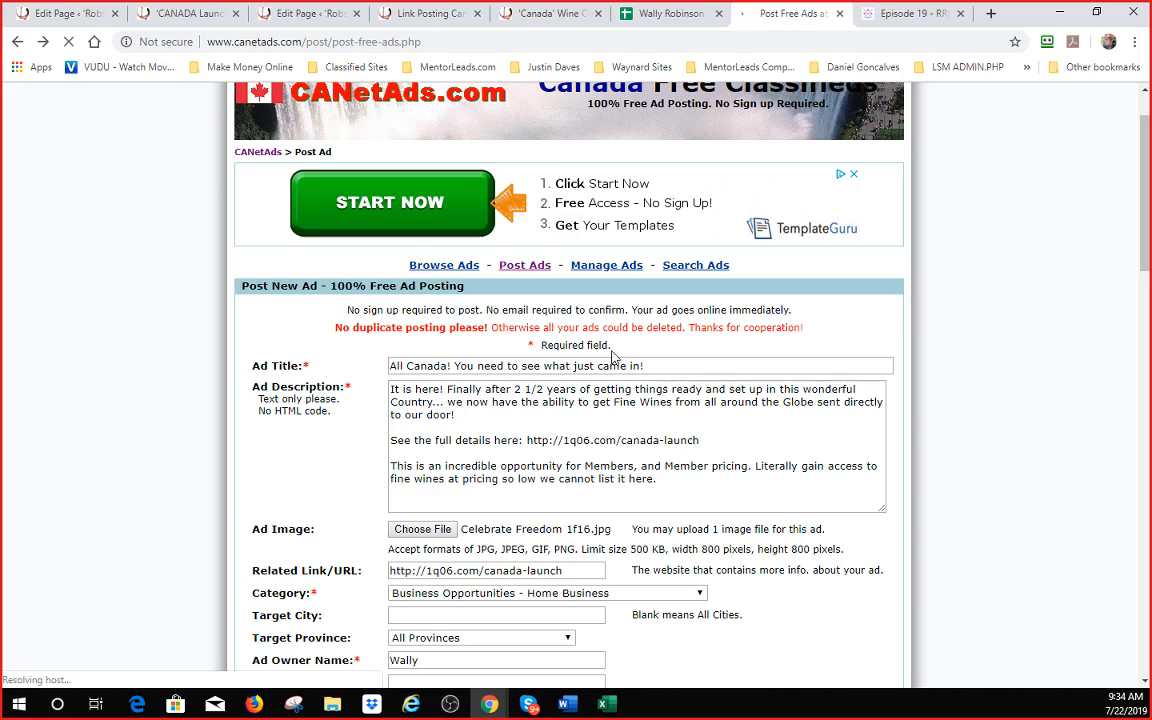
scroll(612, 353, down, 3)
Swap in the Now Delivering Wine To Your Door 2 image, resubmit, and return after another rejection
click(424, 288)
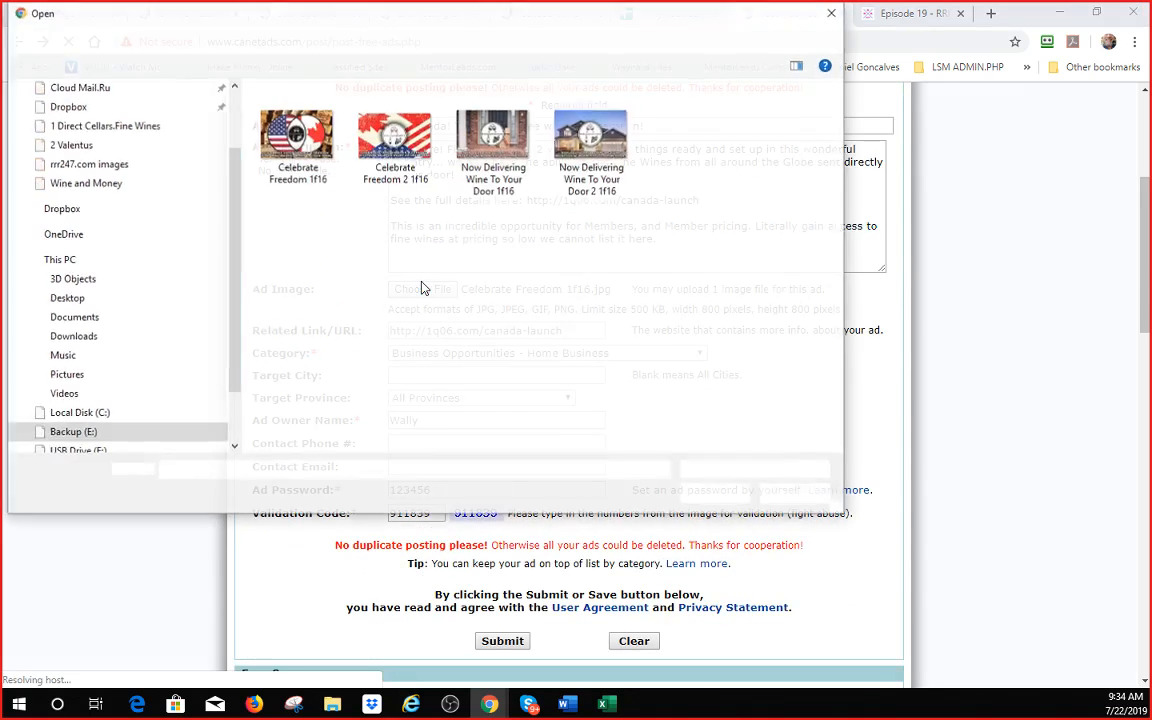
click(593, 118)
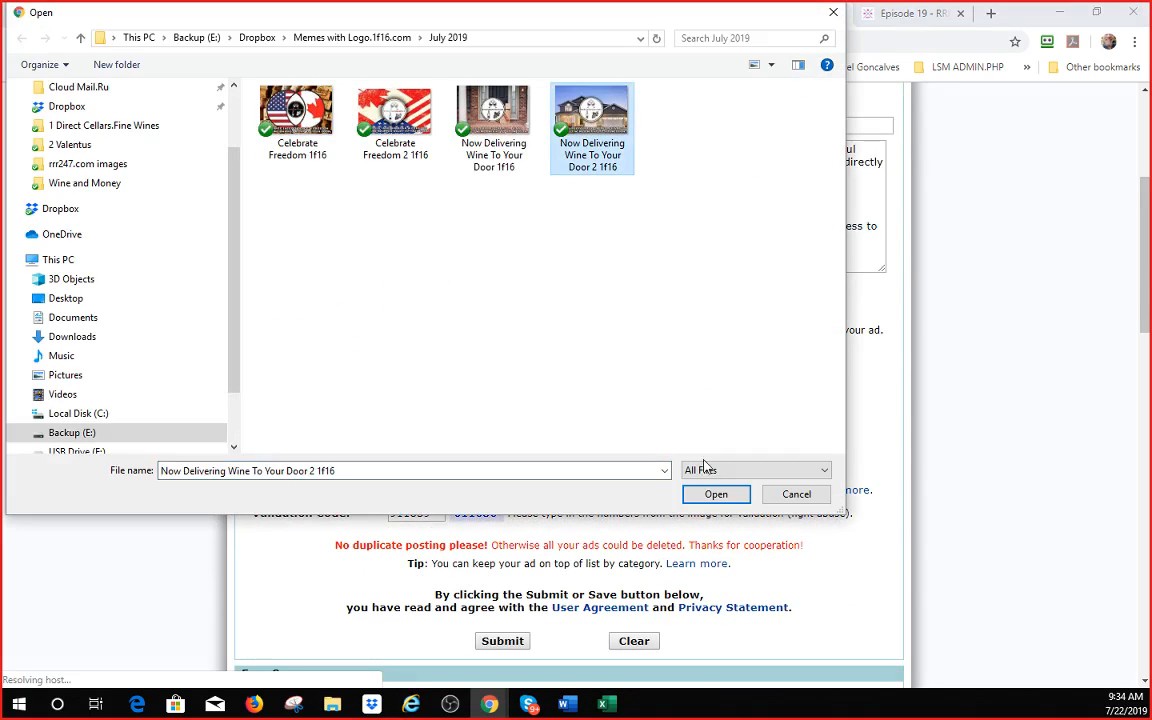
click(714, 494)
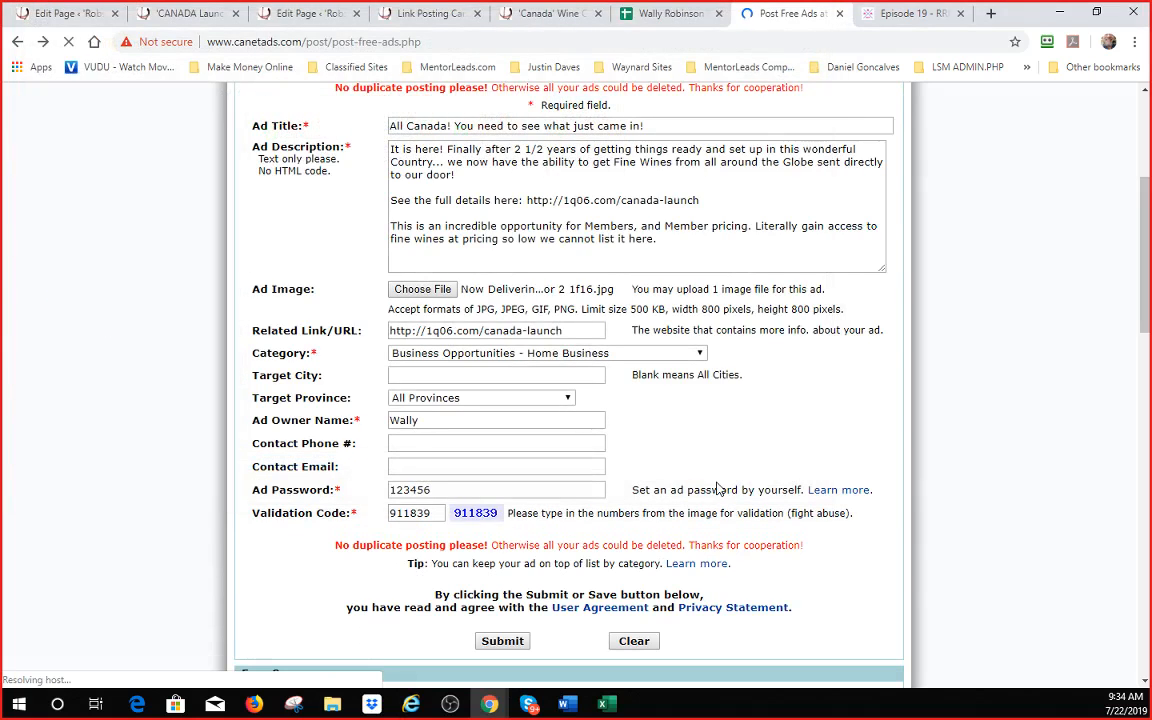
scroll(716, 488, down, 4)
click(503, 641)
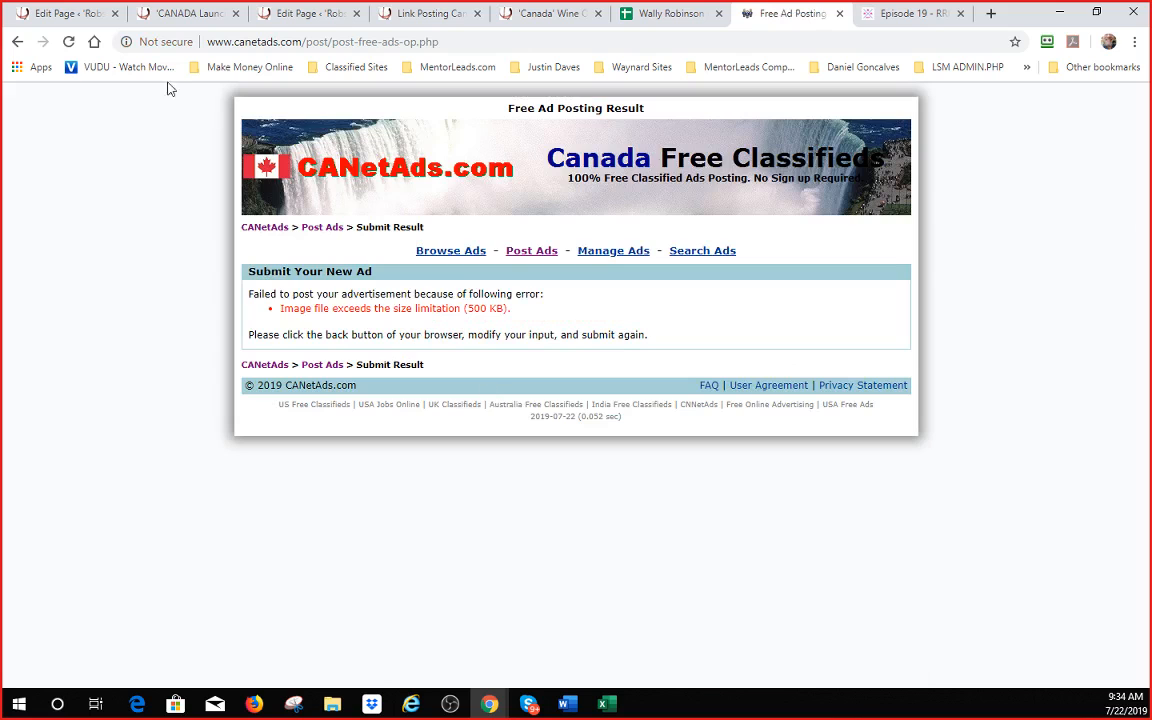
click(16, 41)
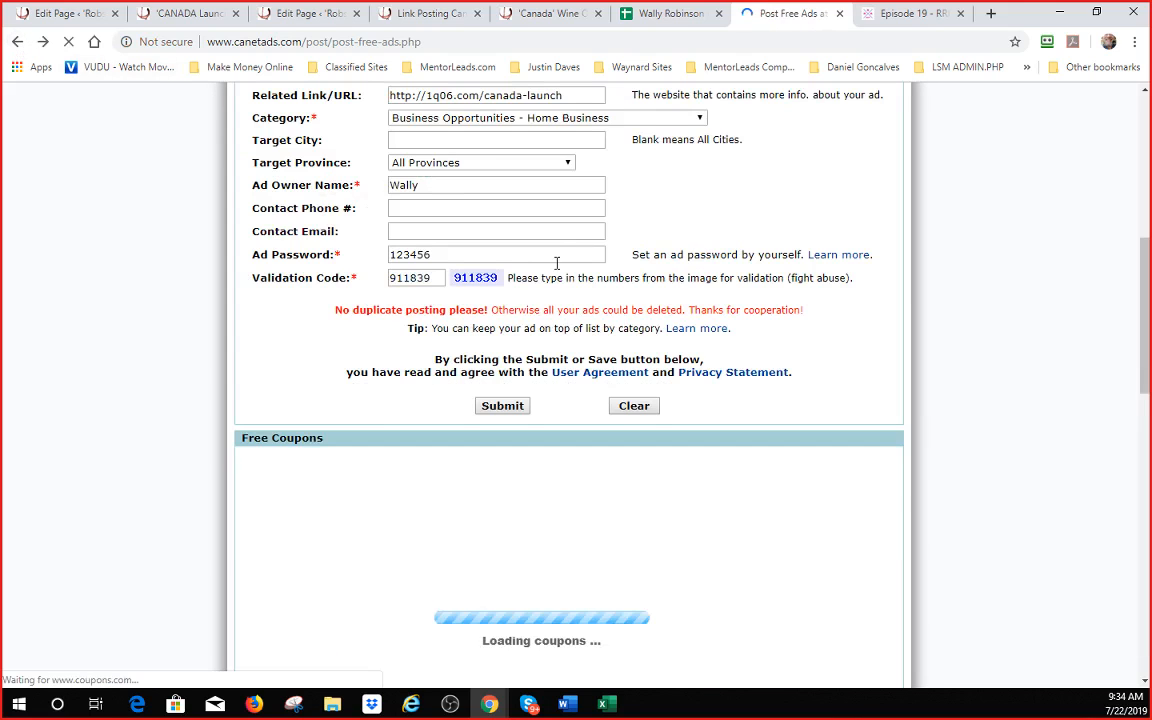
Browse from Dropbox to RRR247 PBS Files > 1 Direct Cellars.Fine Wines > Wine and Women for a smaller image
click(422, 294)
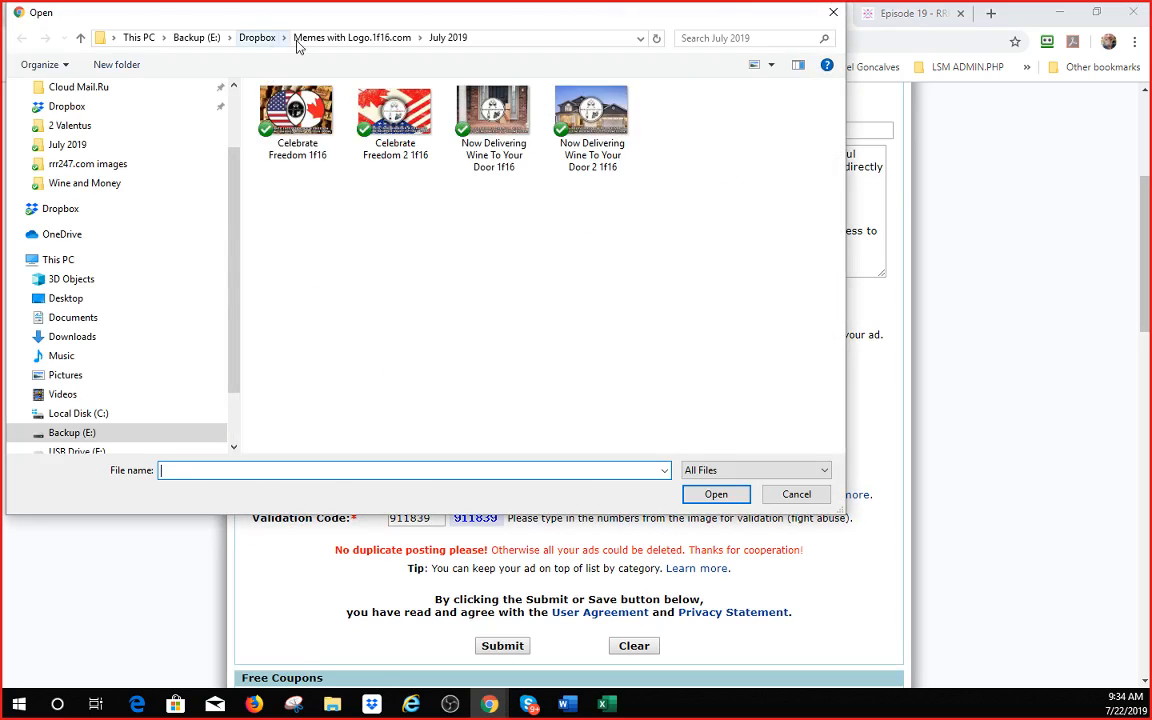
click(256, 37)
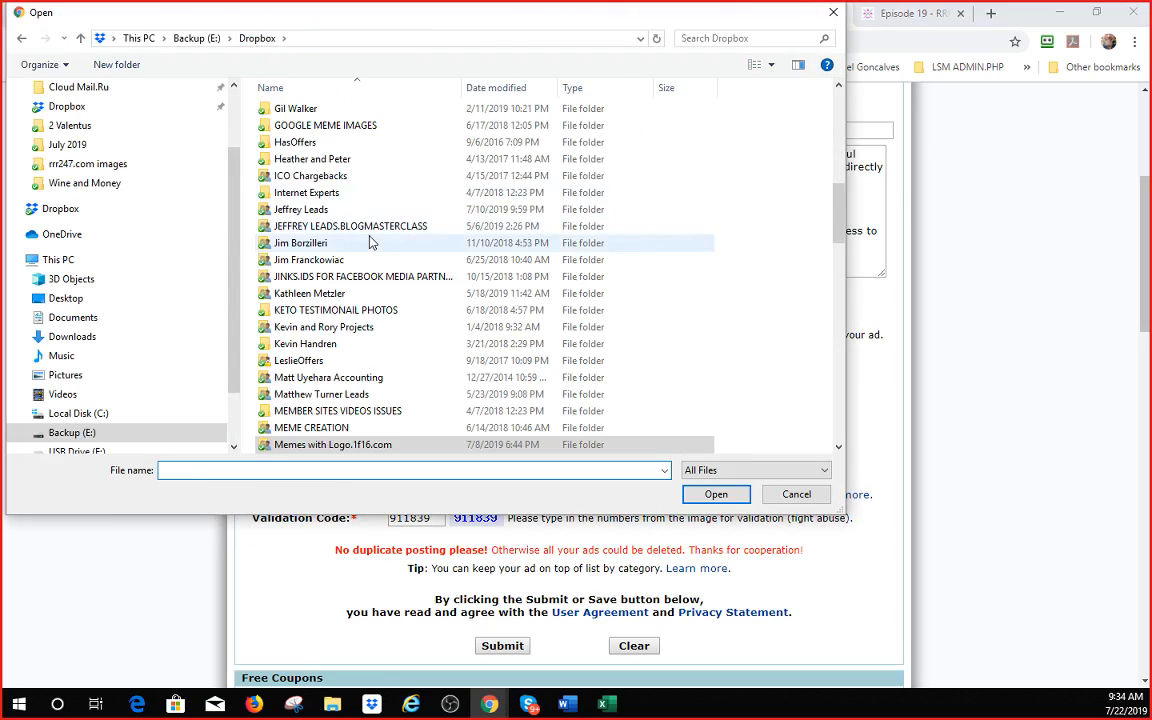
scroll(369, 242, down, 6)
scroll(369, 242, down, 5)
scroll(369, 242, down, 1)
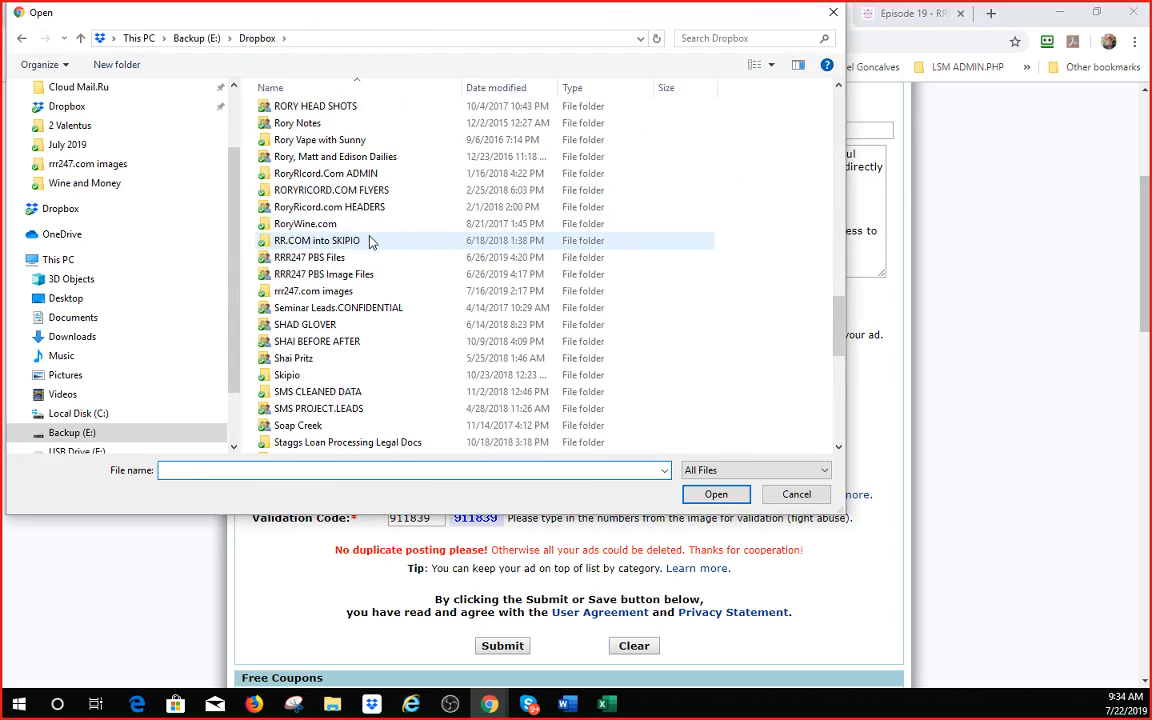
double_click(315, 257)
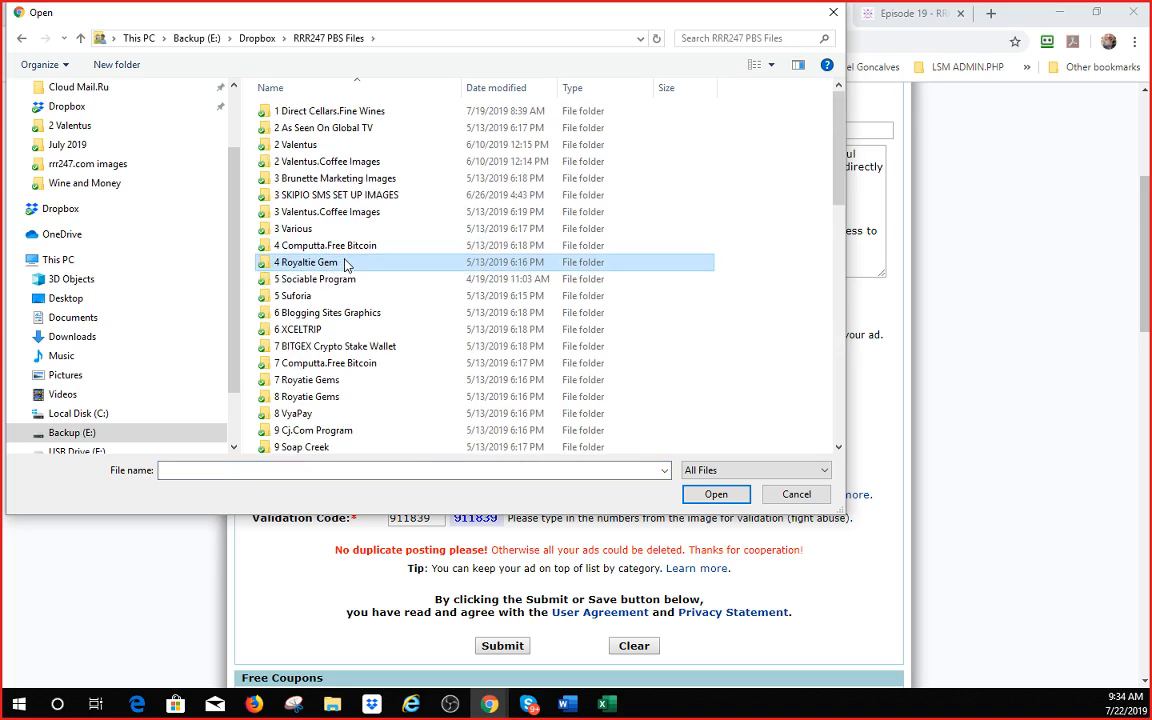
double_click(318, 111)
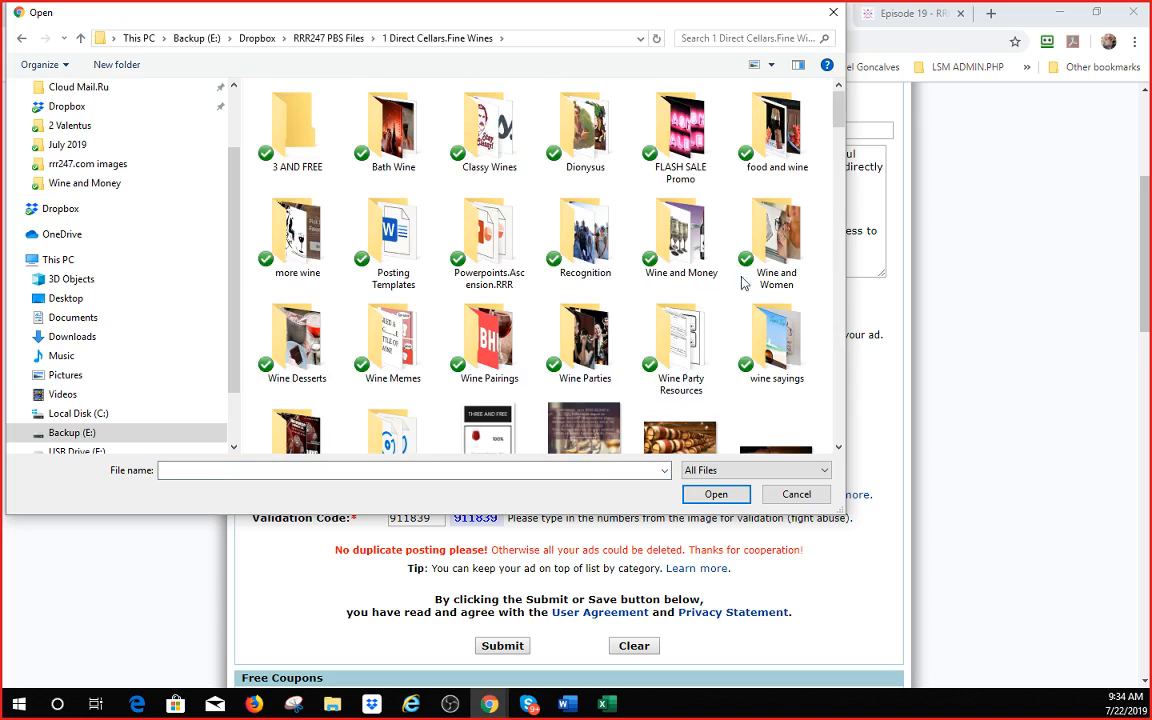
double_click(770, 253)
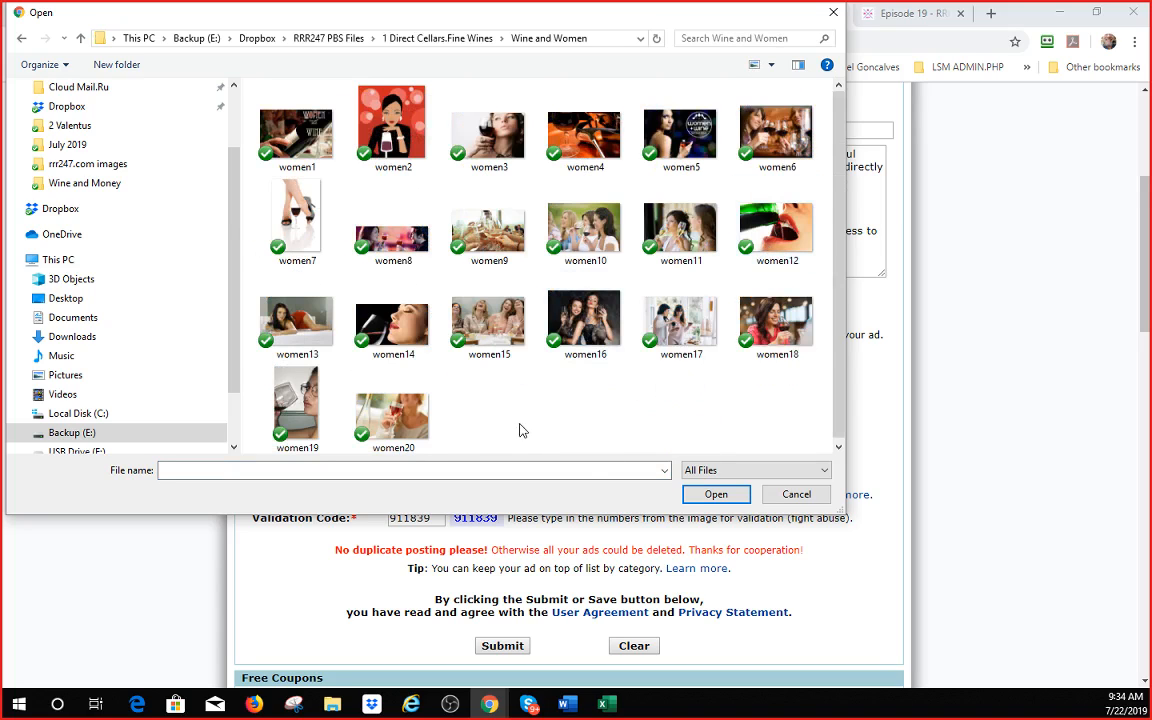
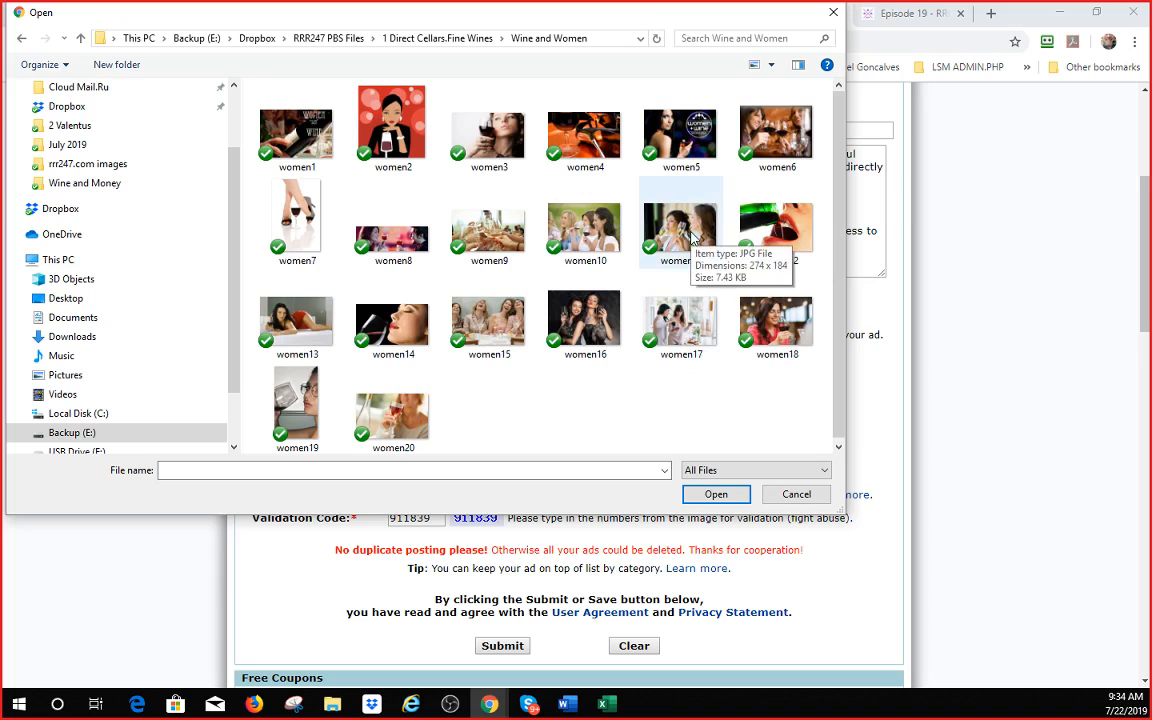
Attach women3.jpg as the All Canada ad's image and submit the ad
click(502, 163)
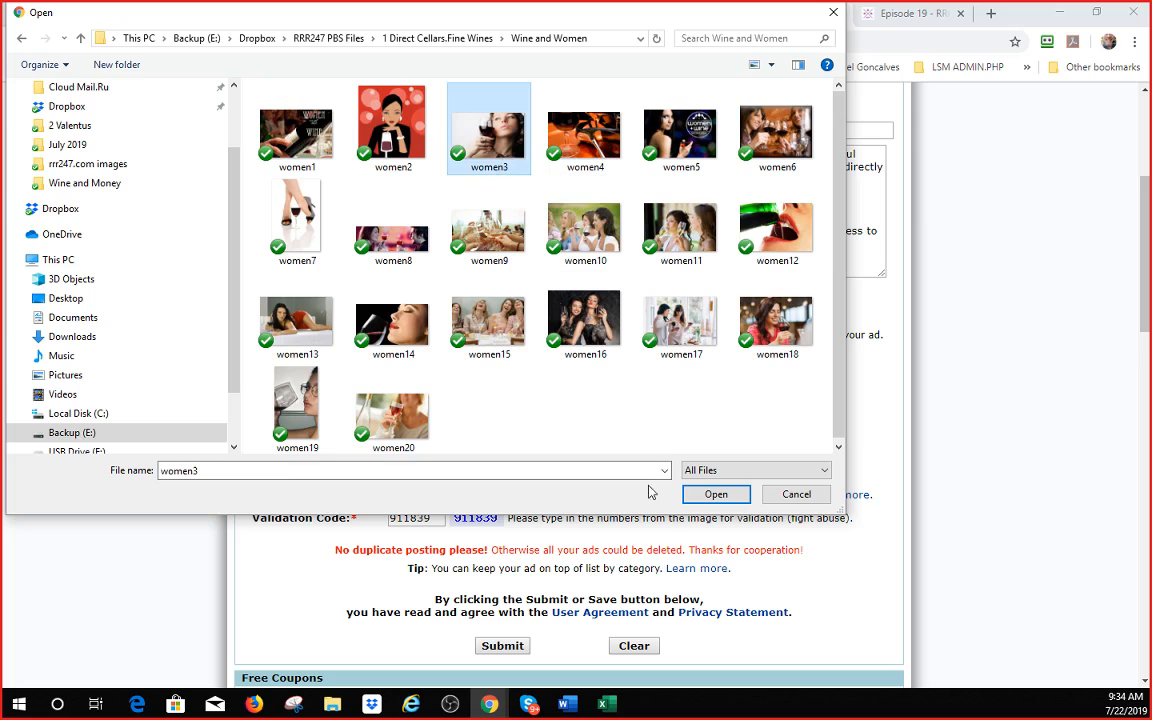
click(712, 494)
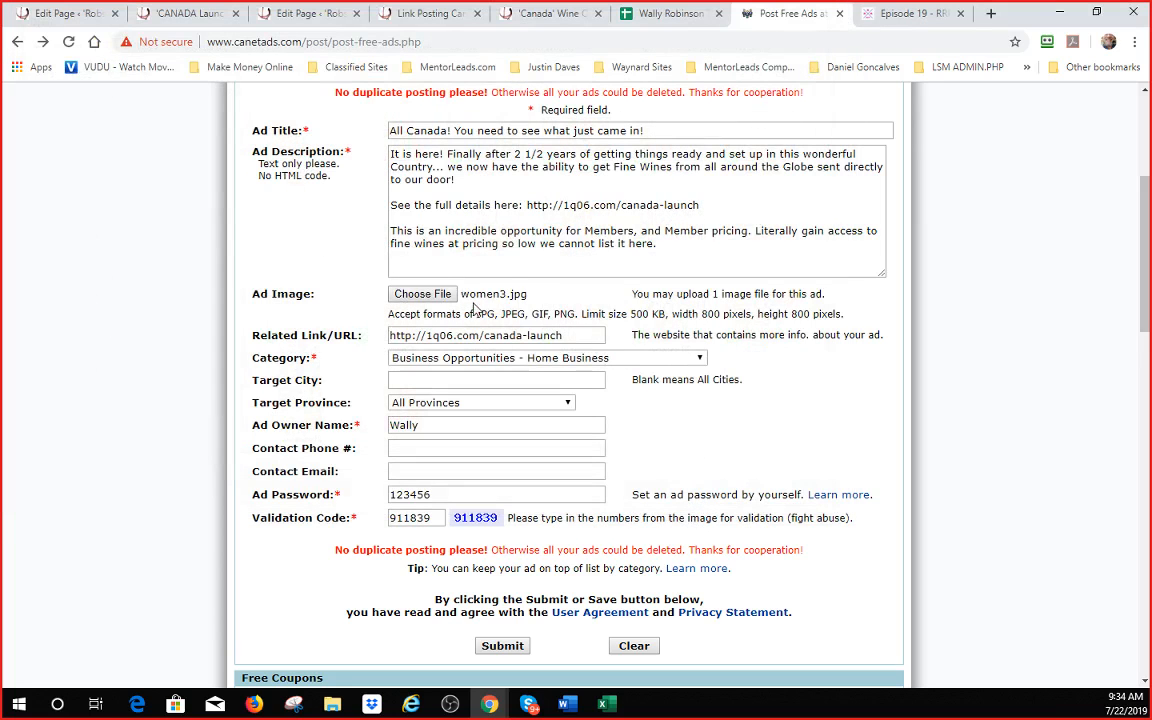
scroll(510, 320, down, 4)
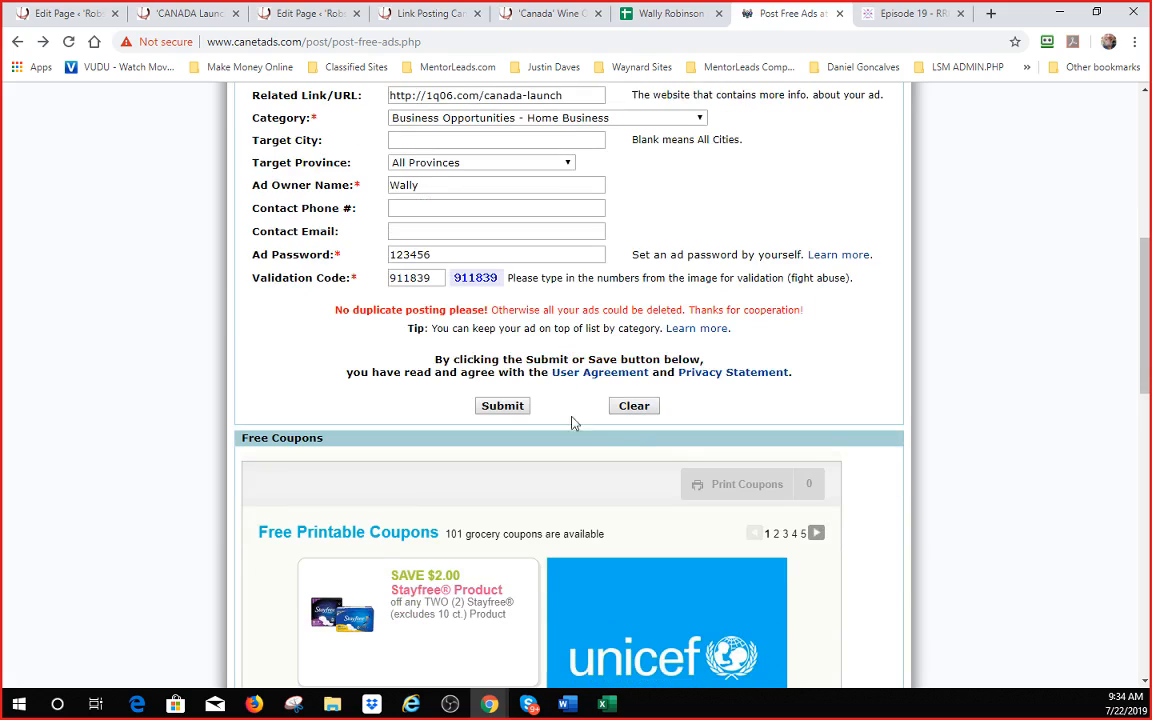
click(504, 406)
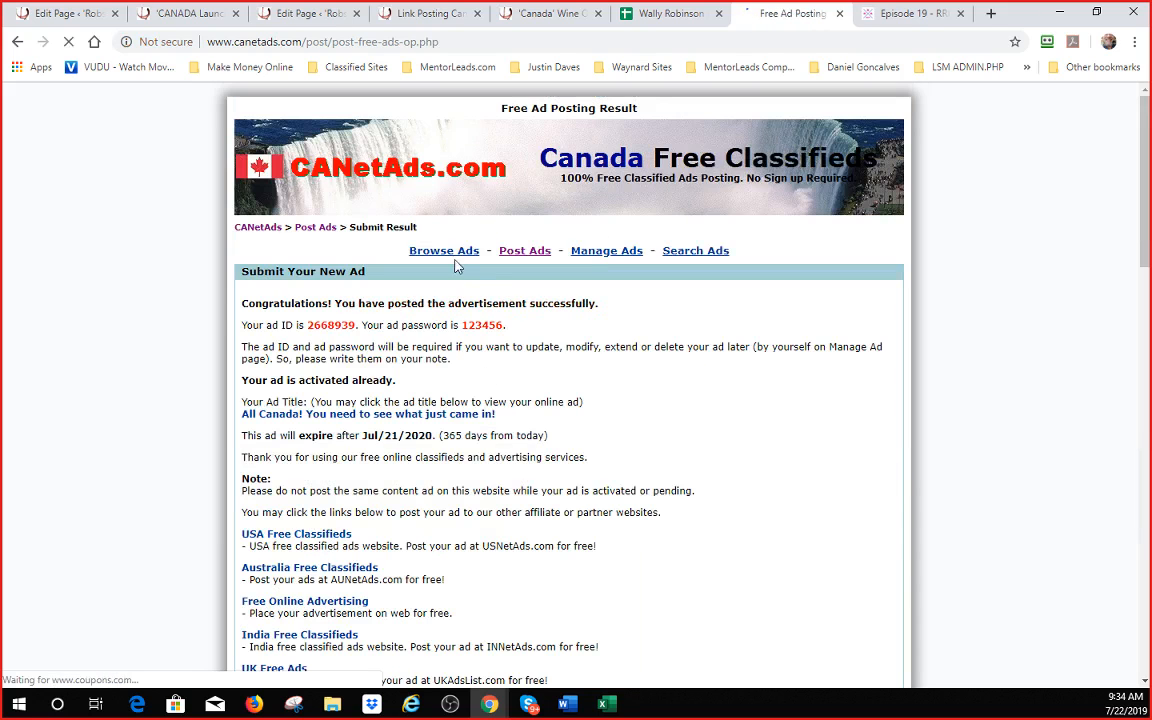
Copy ad ID 2668939 and switch to the ADDS OUT 7.19.2019 tracking sheet
drag(355, 330, 306, 326)
key(ctrl+c)
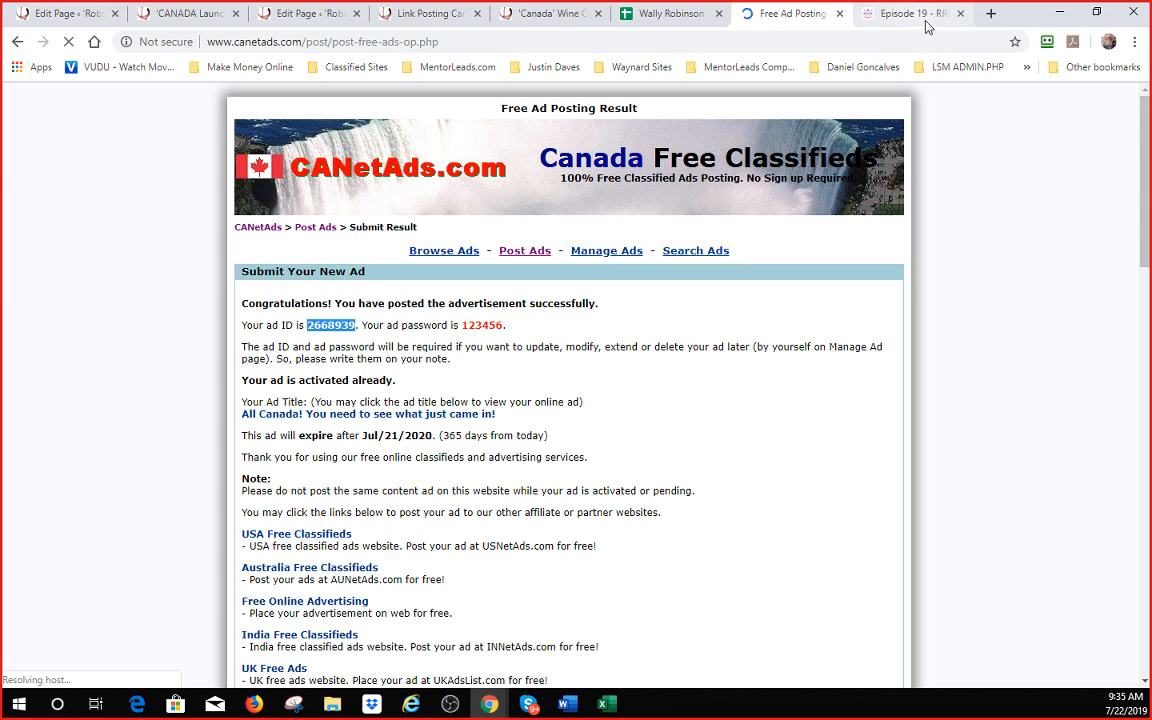
click(663, 14)
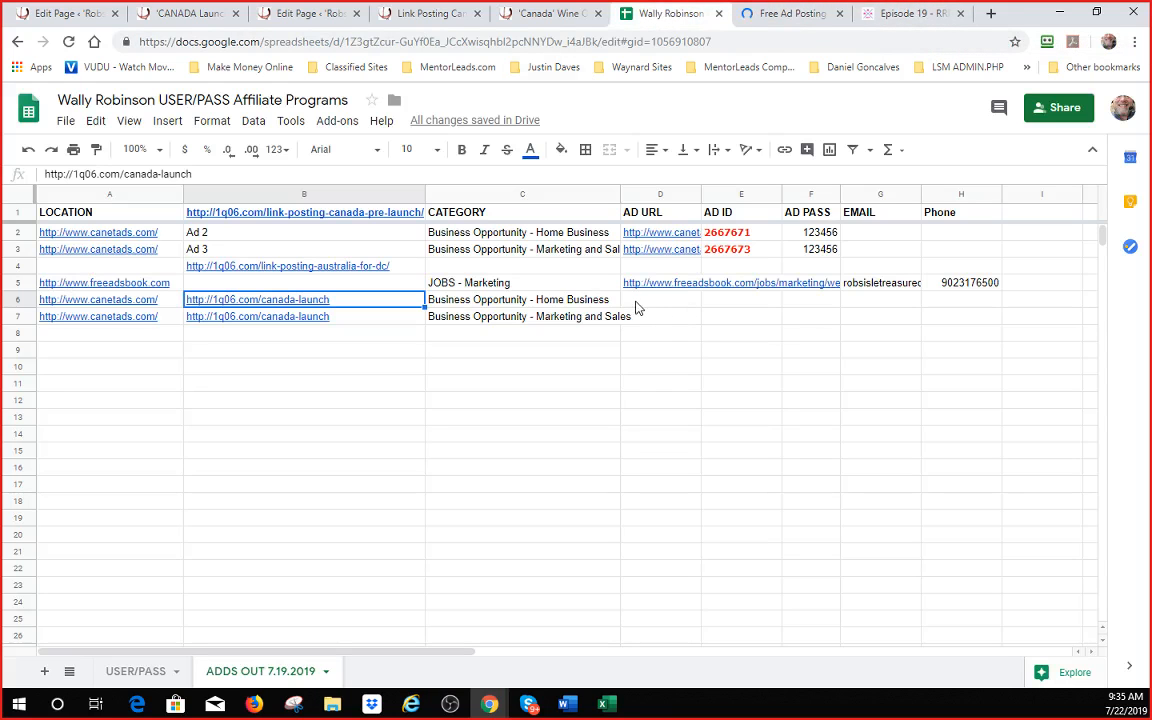
Paste ad ID 2668939 into E6 and copy the ad password from F3 into F6:F7
click(729, 305)
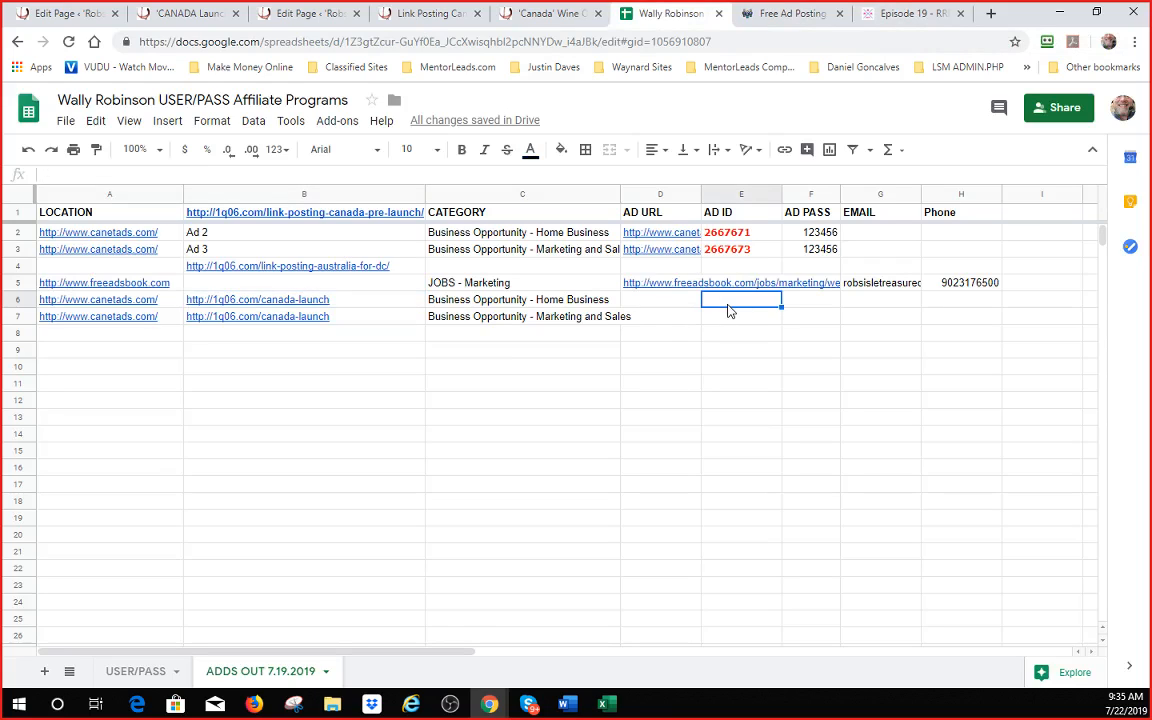
key(ctrl+v)
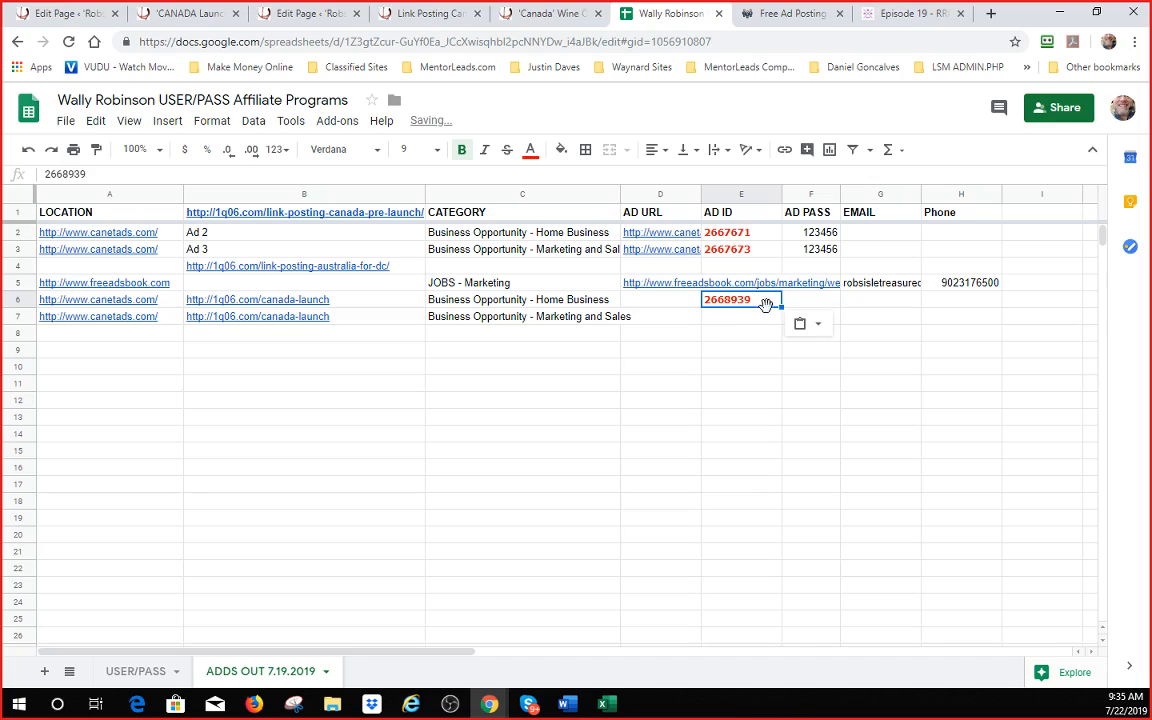
click(812, 249)
key(ctrl+c)
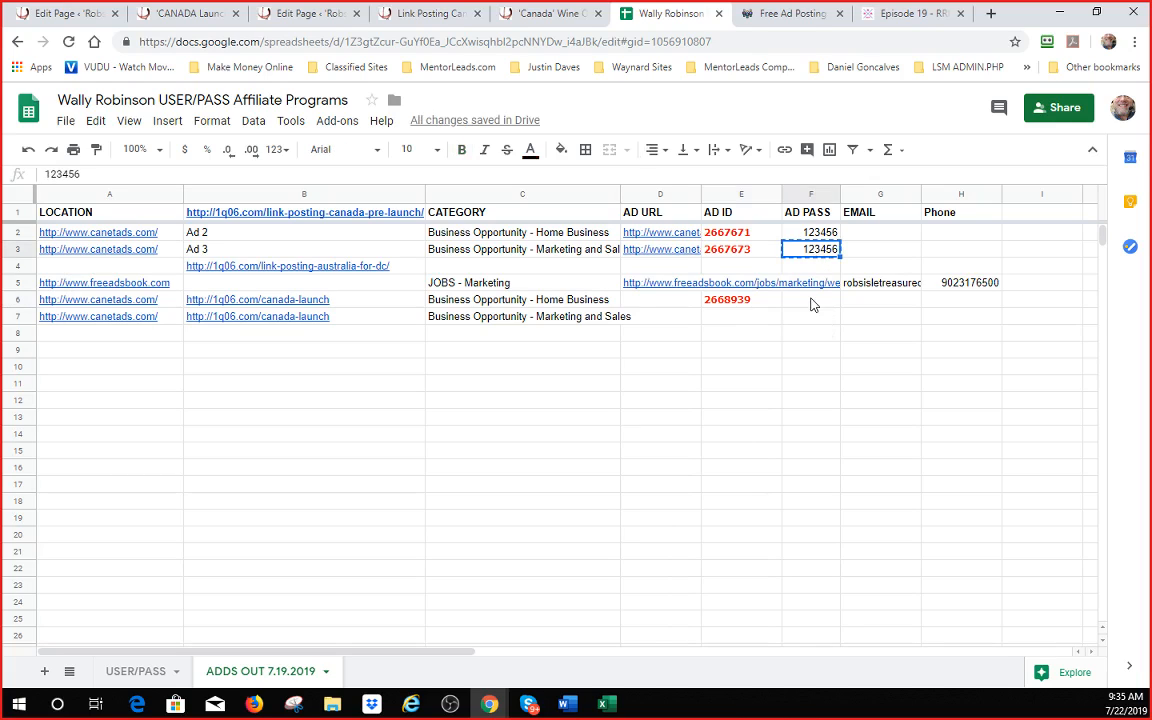
drag(812, 303, 805, 319)
key(ctrl+v)
Copy the newly posted ad's page URL and paste it into D6
click(672, 304)
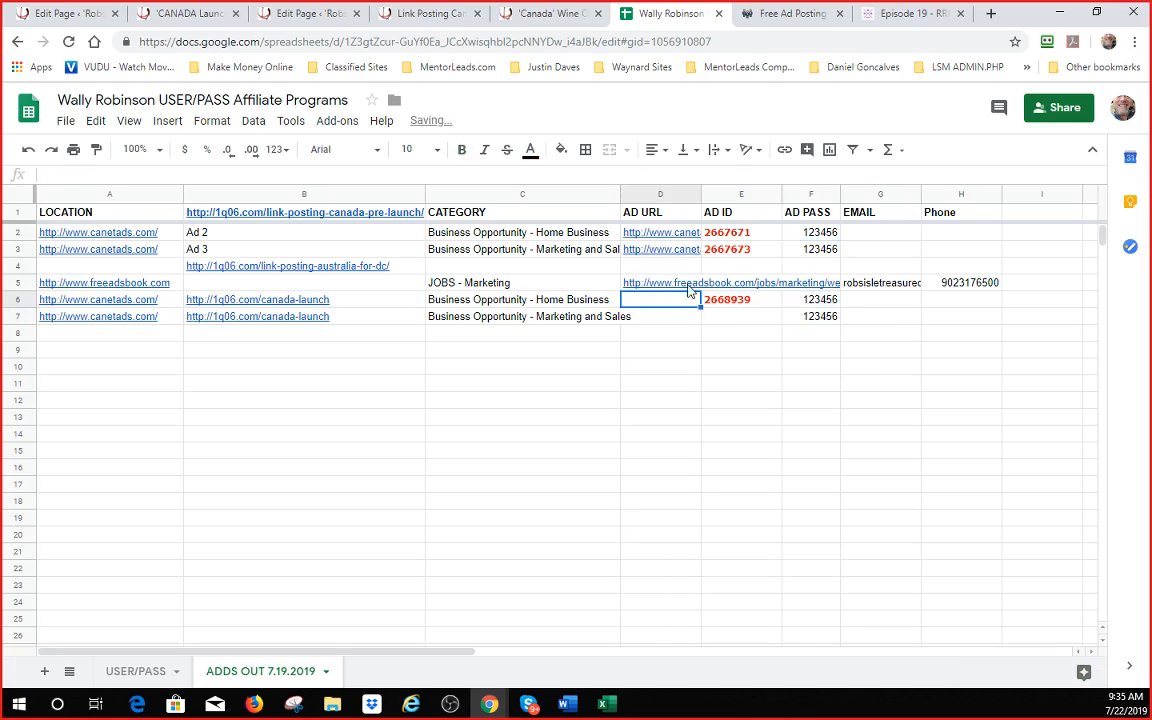
click(775, 14)
scroll(417, 391, down, 2)
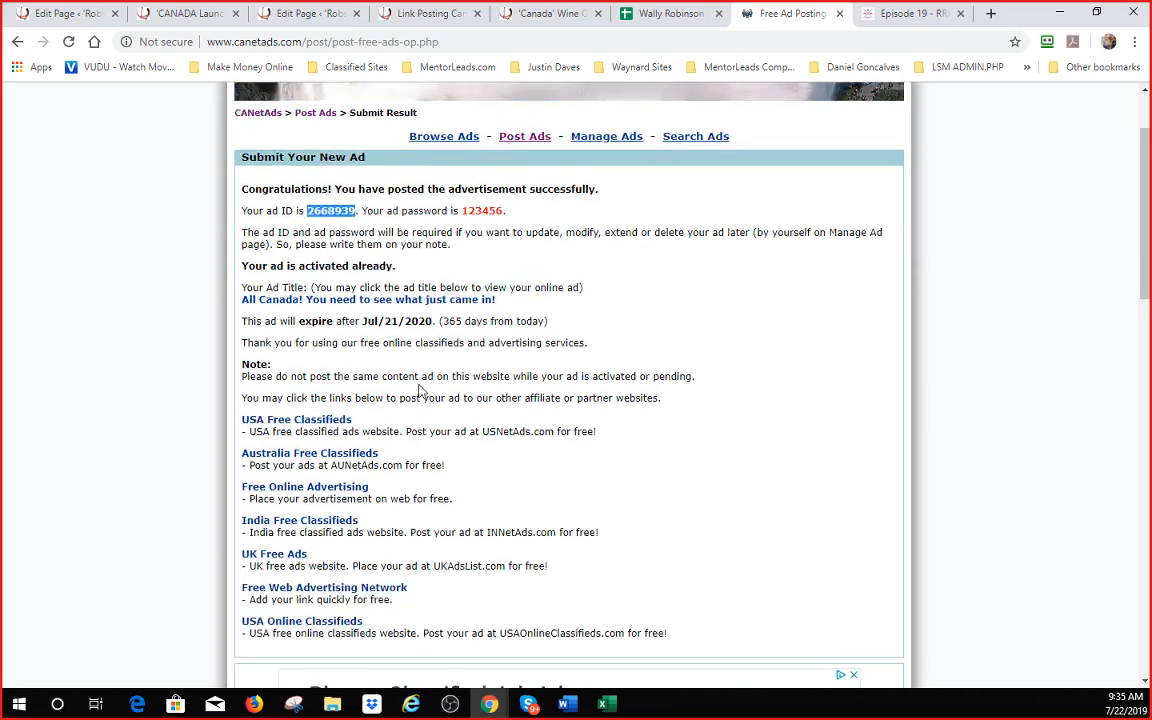
scroll(419, 381, up, 2)
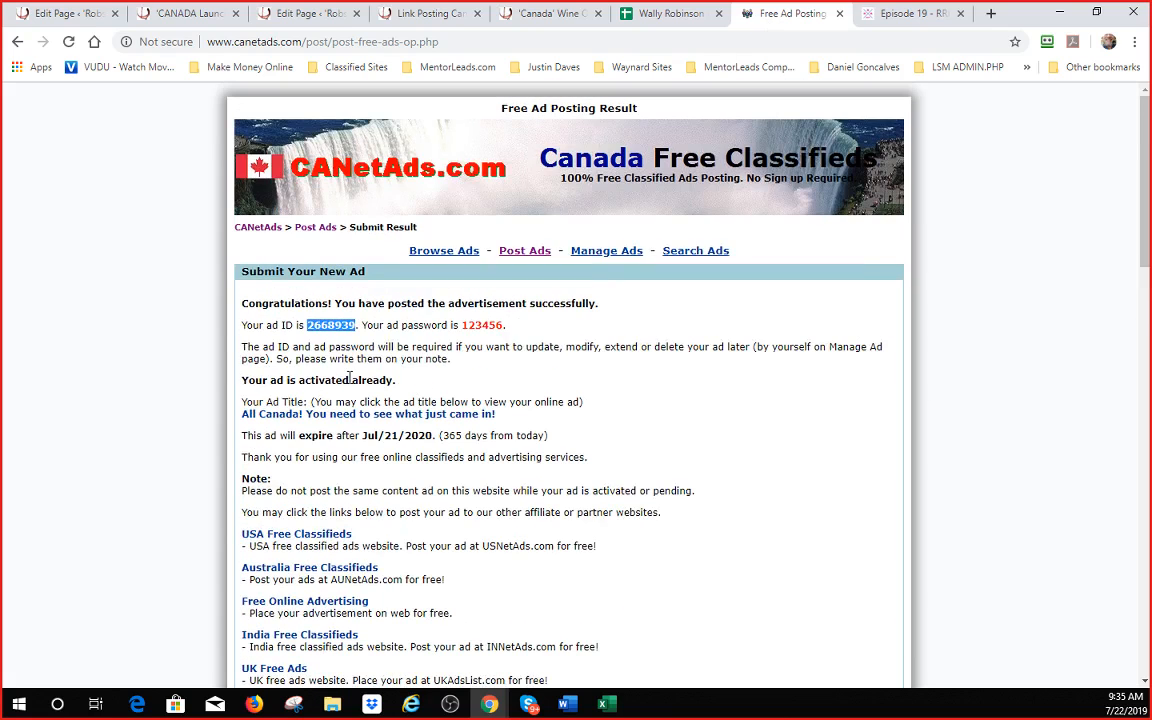
click(334, 417)
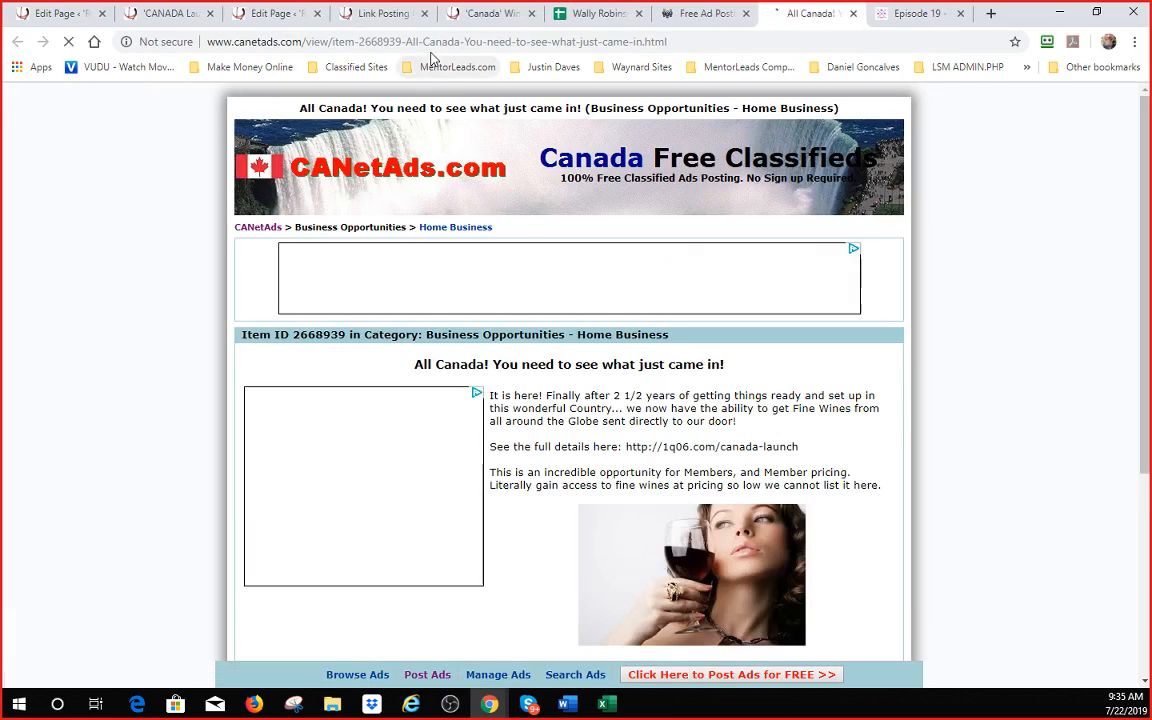
click(427, 45)
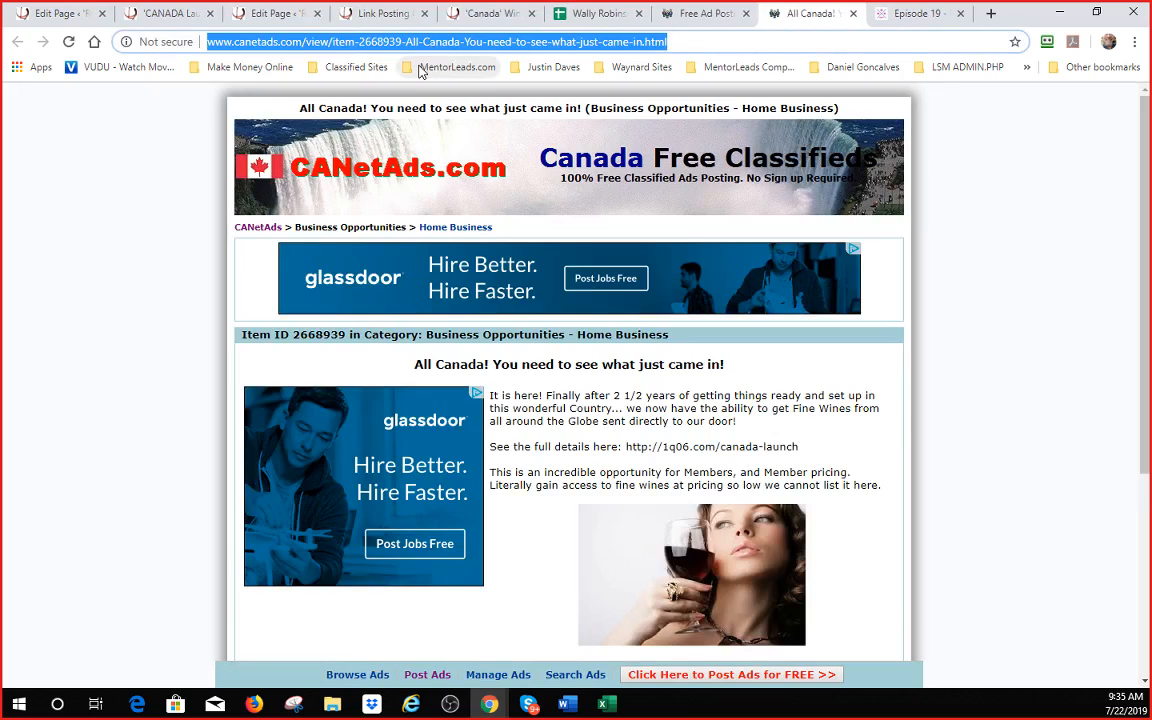
click(598, 13)
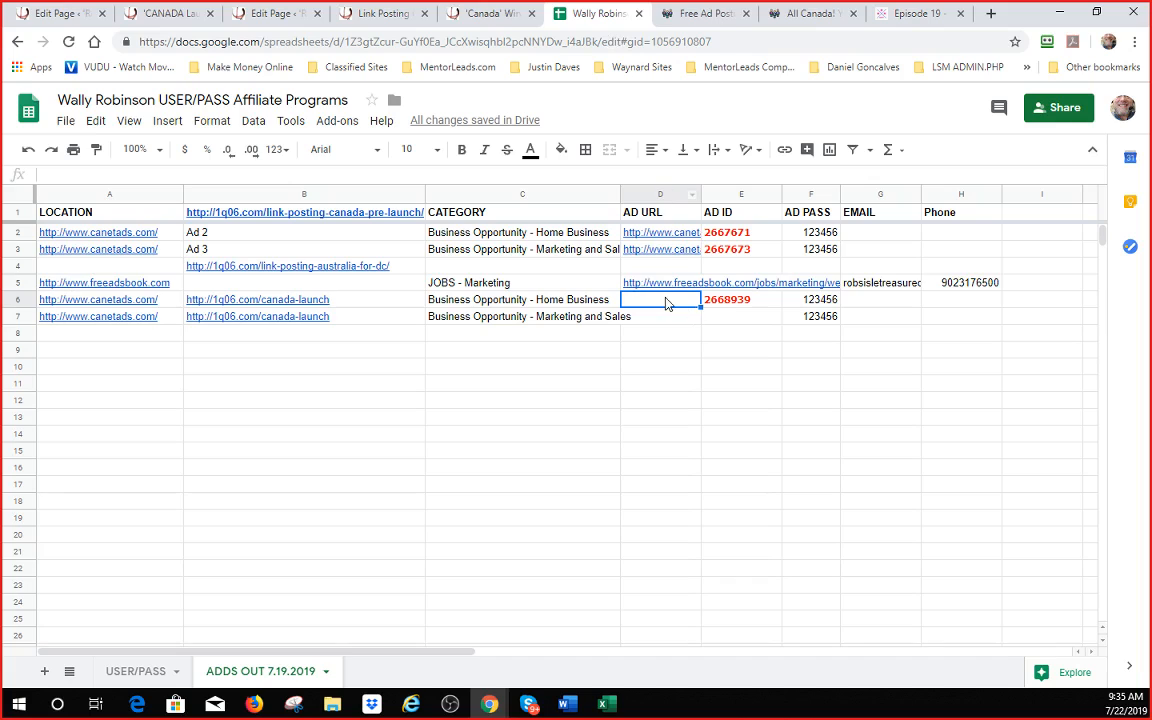
key(ctrl+v)
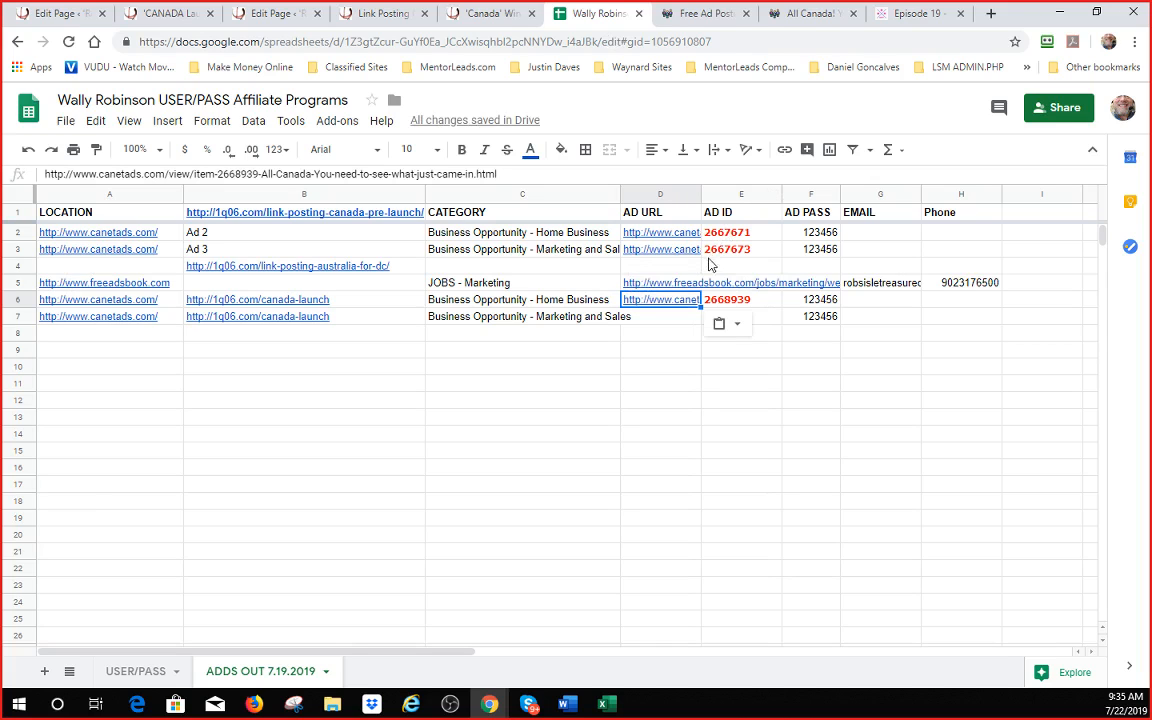
click(700, 14)
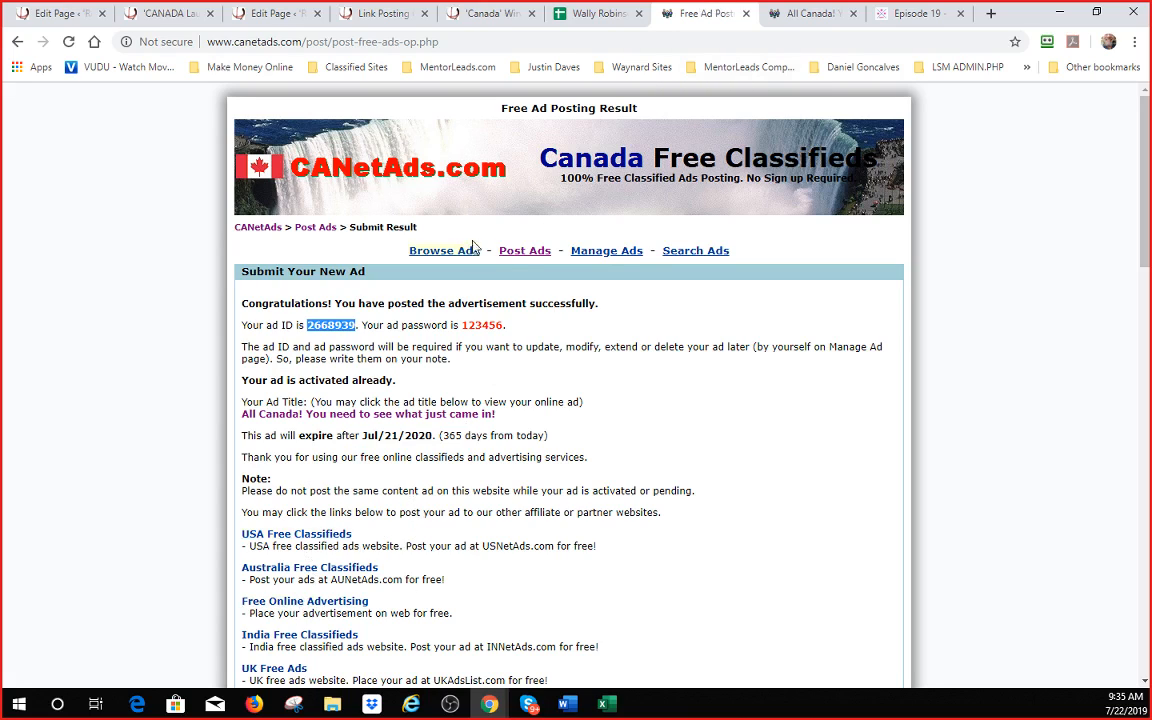
Start a new ad titled 'If you want a Business, you need to look here!'
click(522, 251)
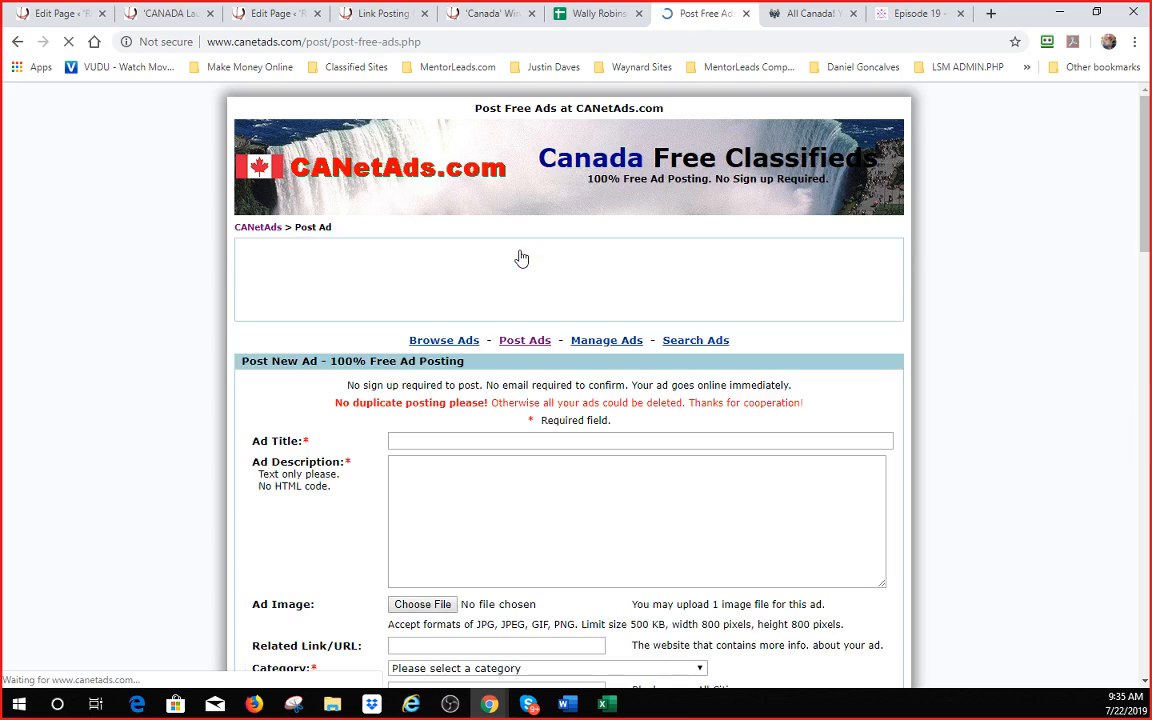
scroll(470, 240, down, 3)
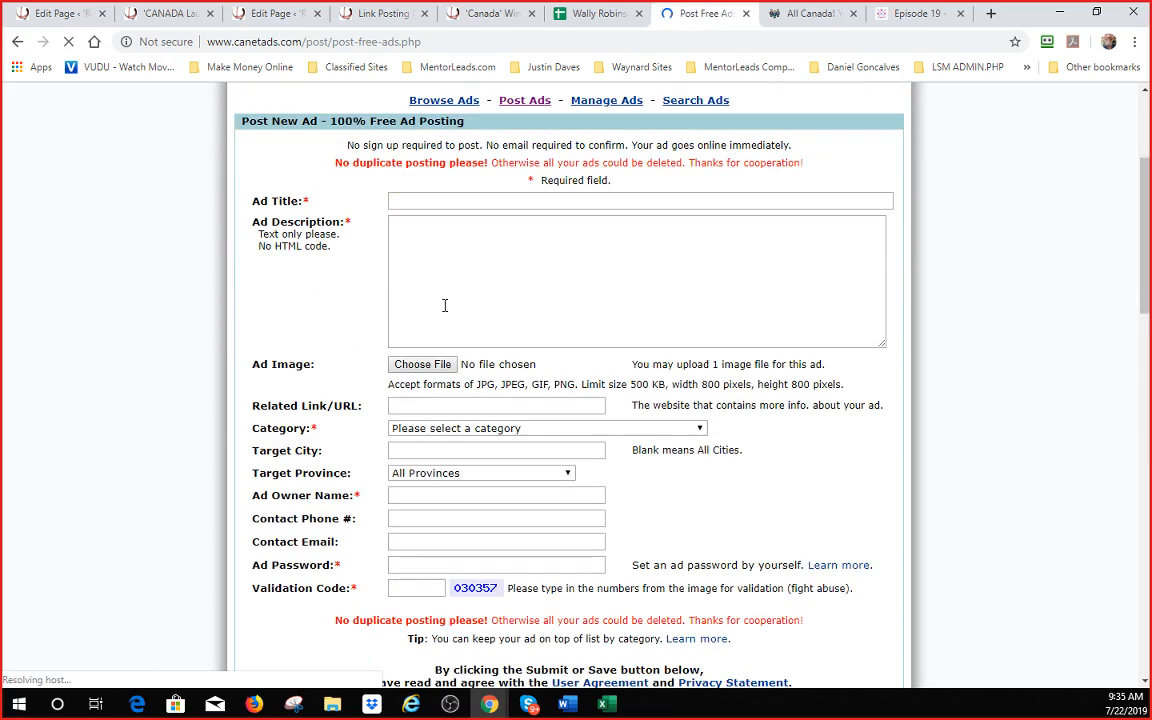
click(467, 200)
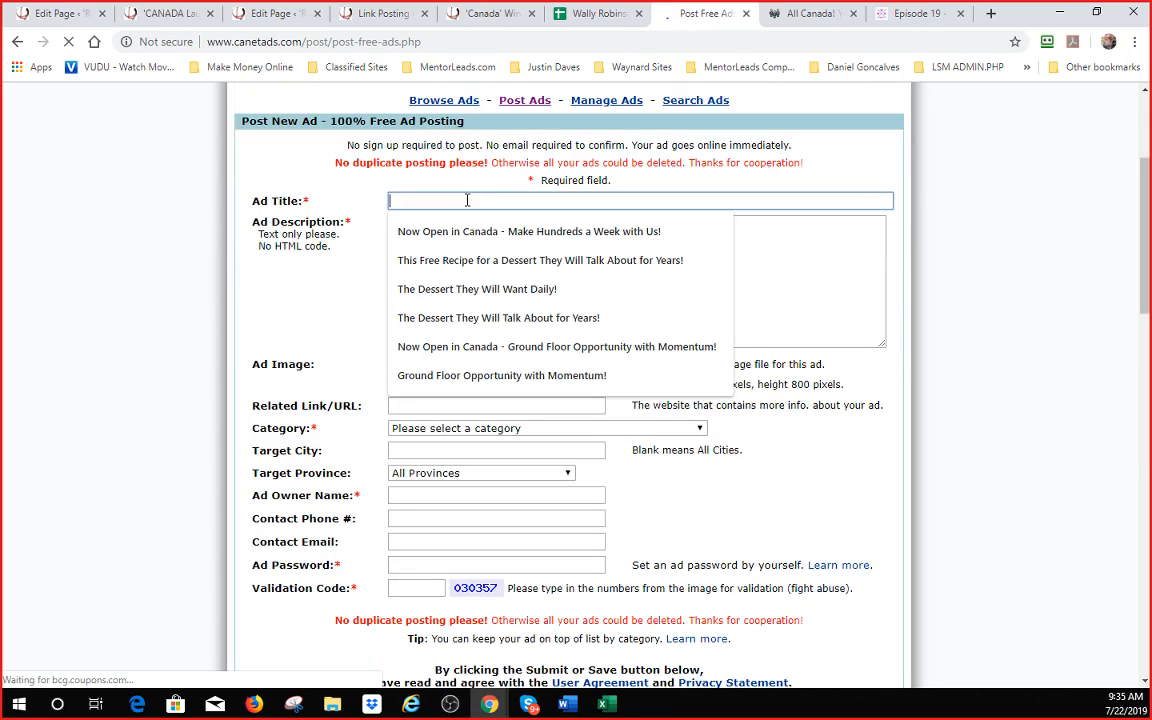
text(If you want)
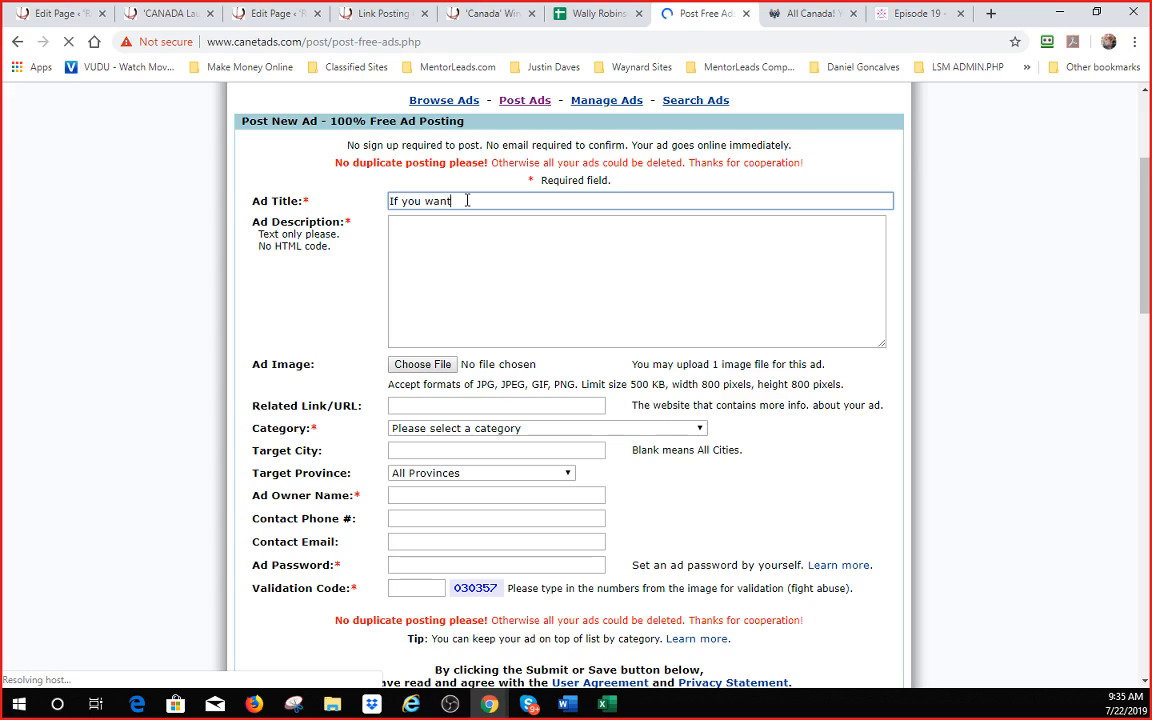
text( a business, you ned to)
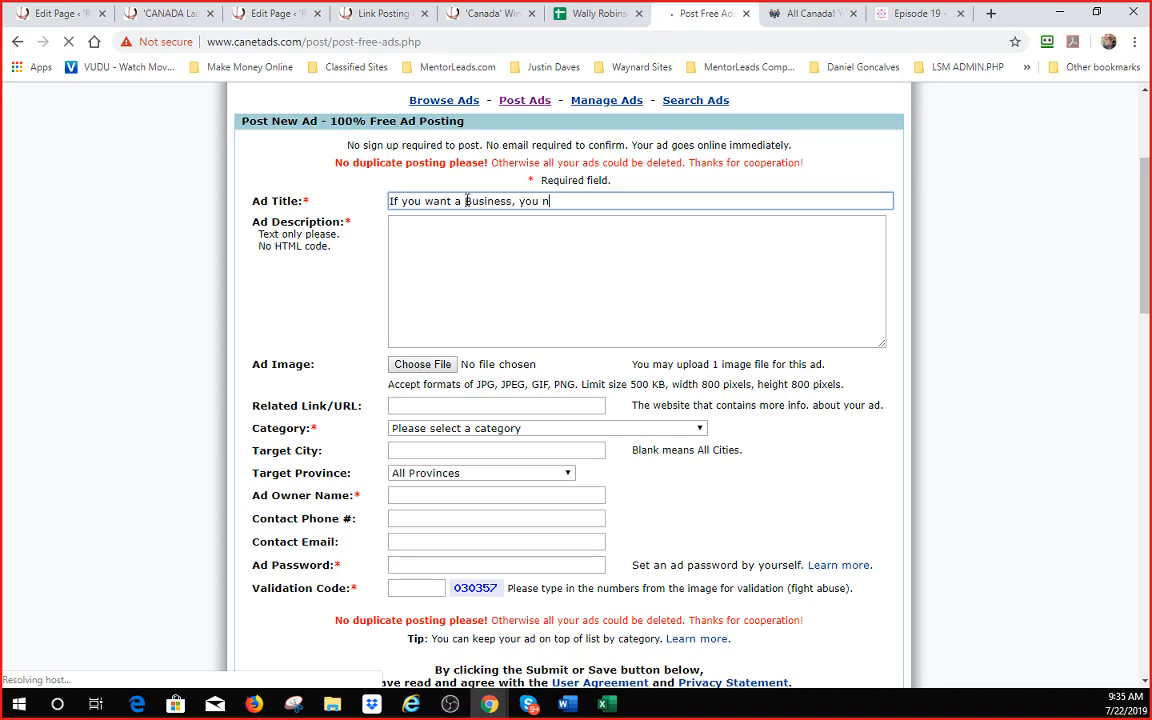
key(BackSpace)
key(BackSpace)
key(BackSpace)
text(ed to look here!)
key(Tab)
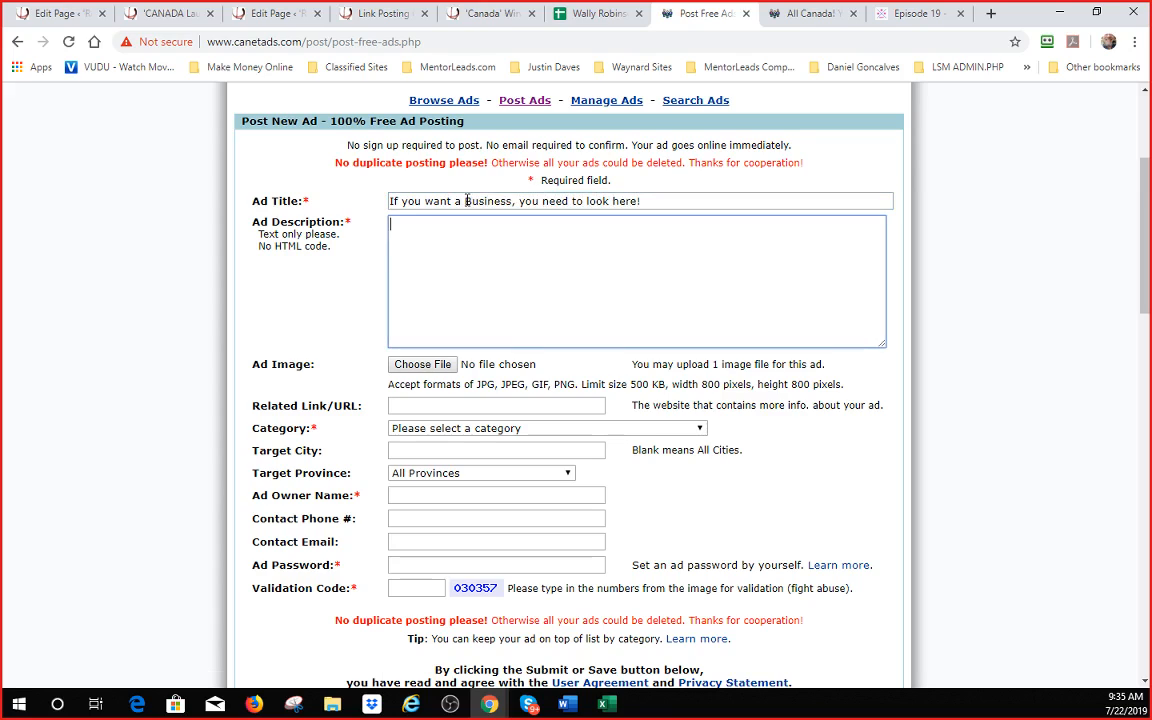
Write the home-based business description ending 'See it all here:' with the All Canada ad link
text(We have the best home b)
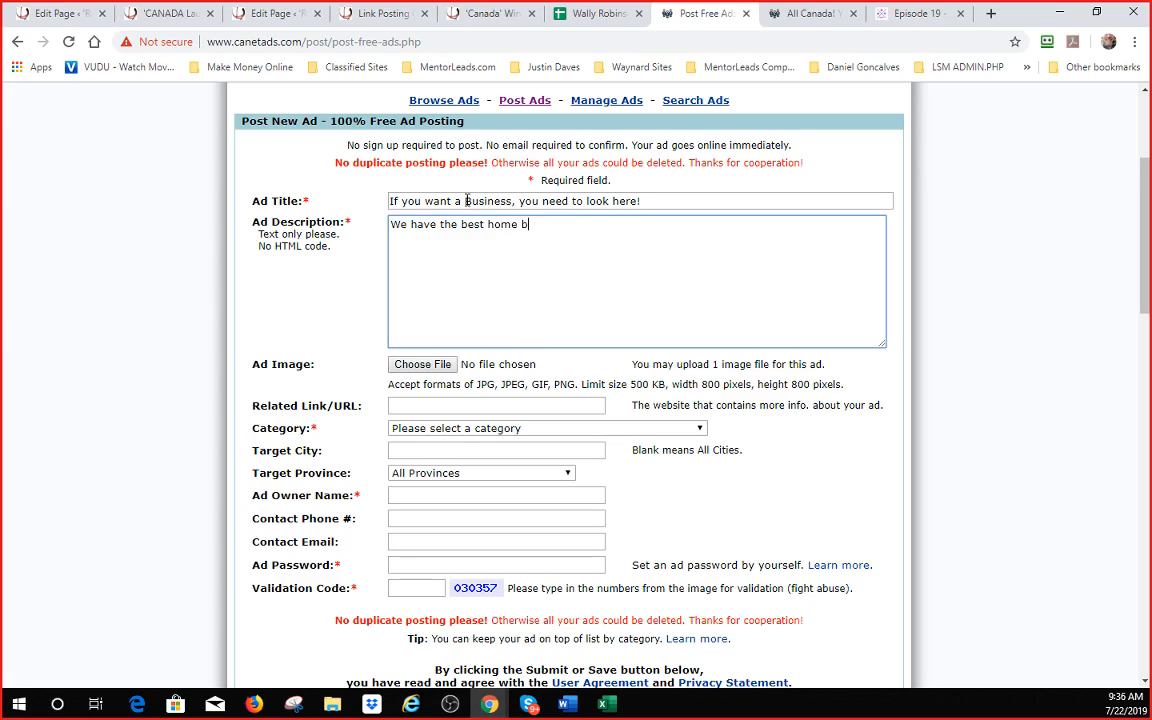
text(ased business, it is the )
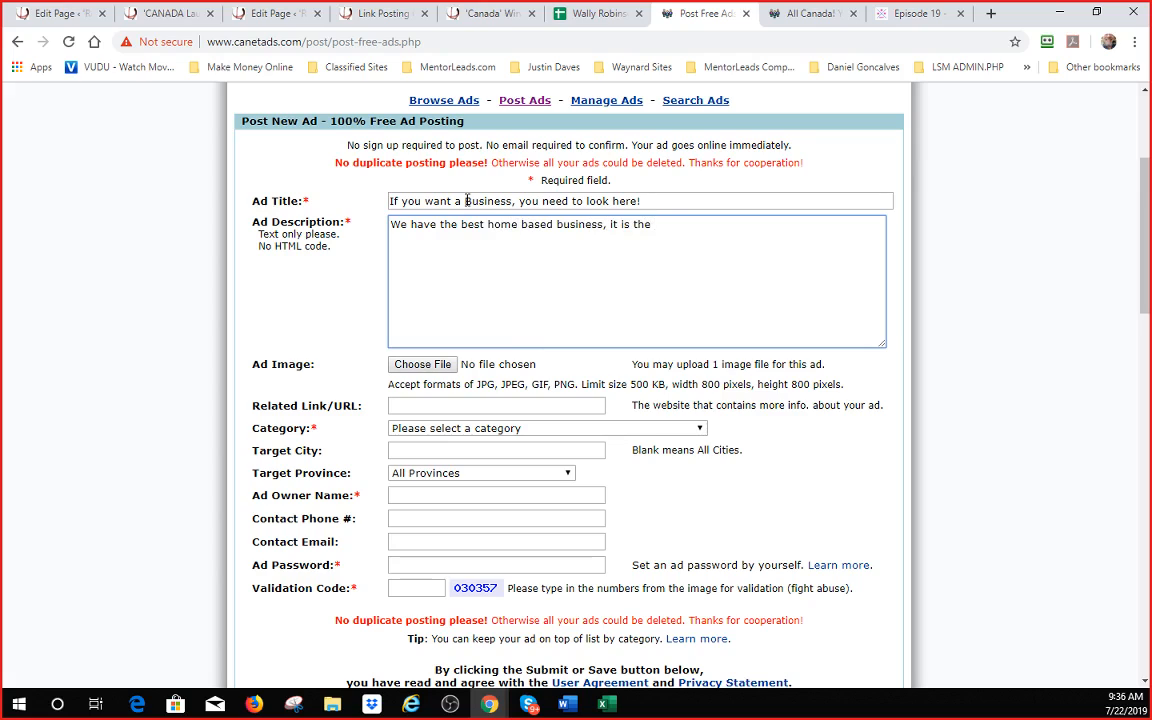
text(most incredible access to)
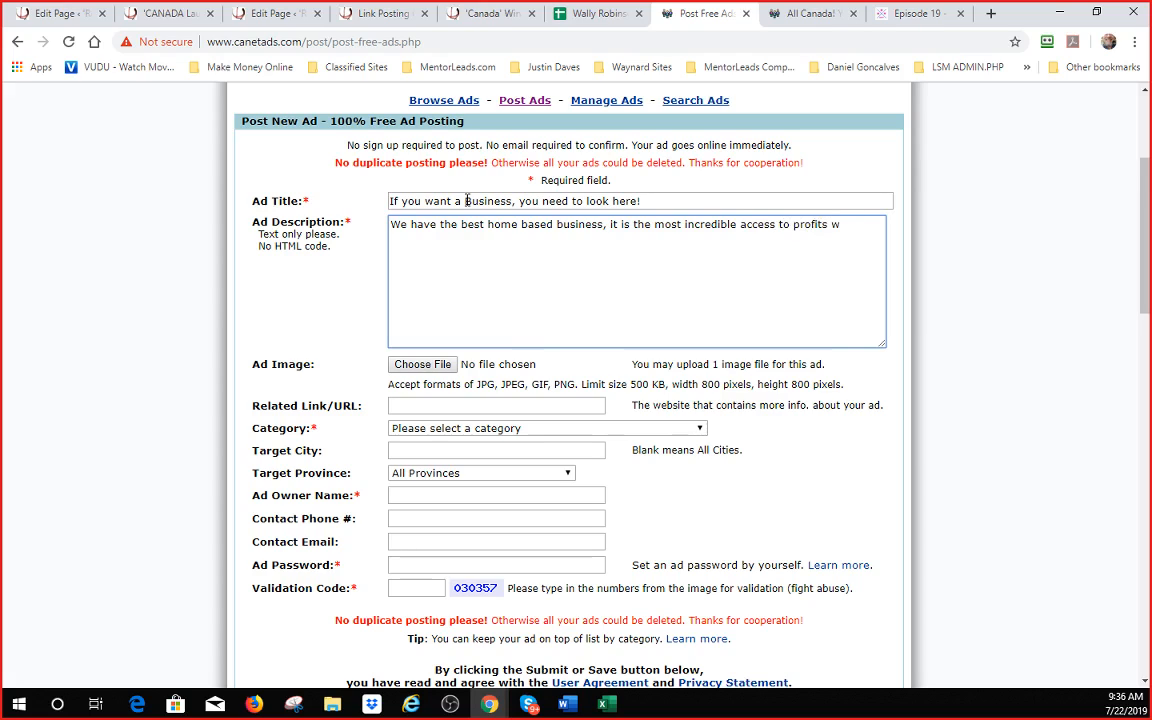
text(profits! It is the per)
text(fect prod)
text(uct)
key(BackSpace)
text(ct.)
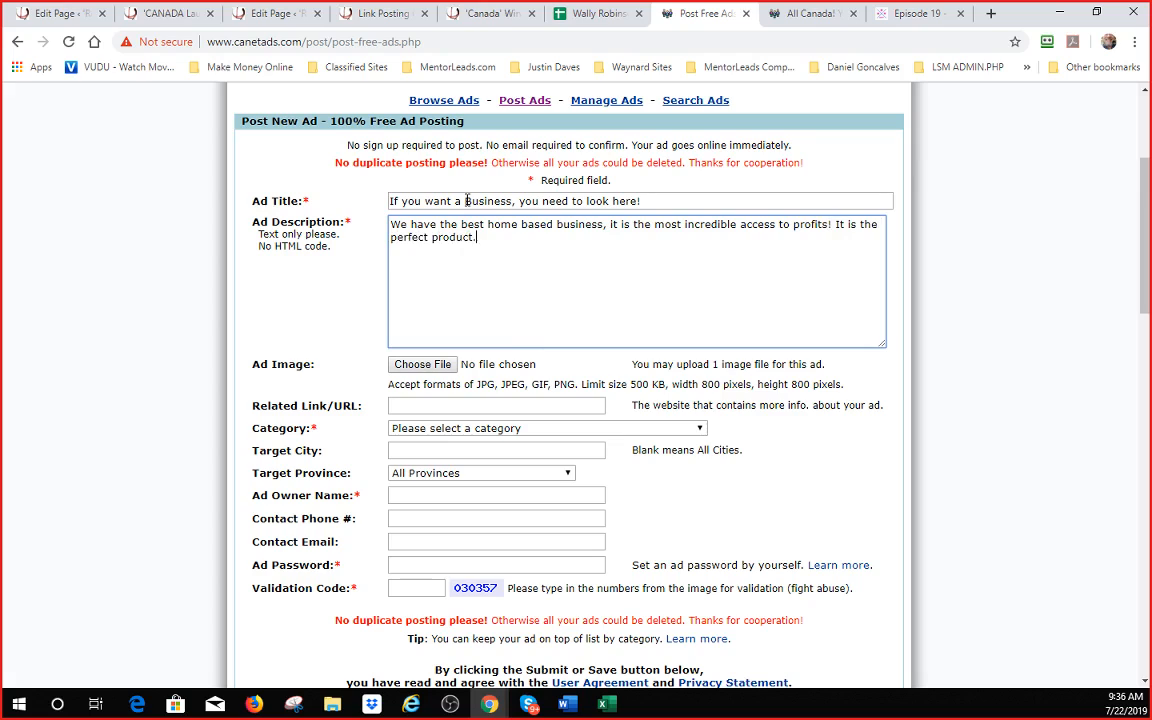
text(.. the p)
key(BackSpace)
text(perfect price... and its some)
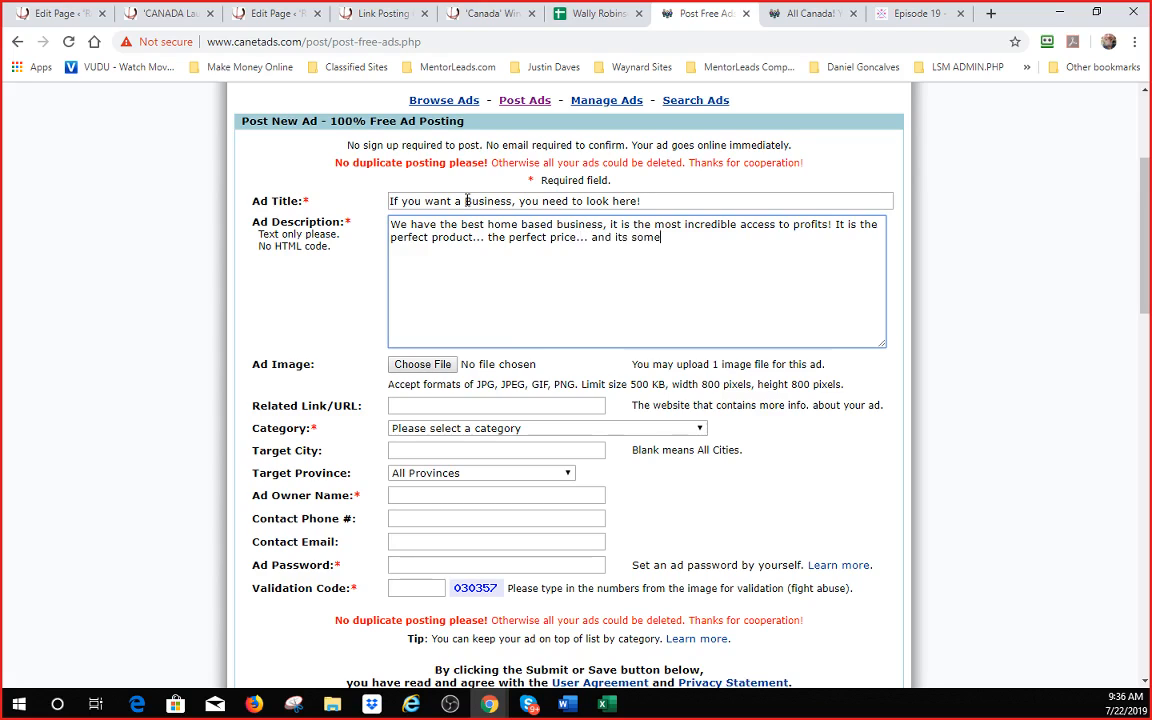
text(thing EVERYONE)
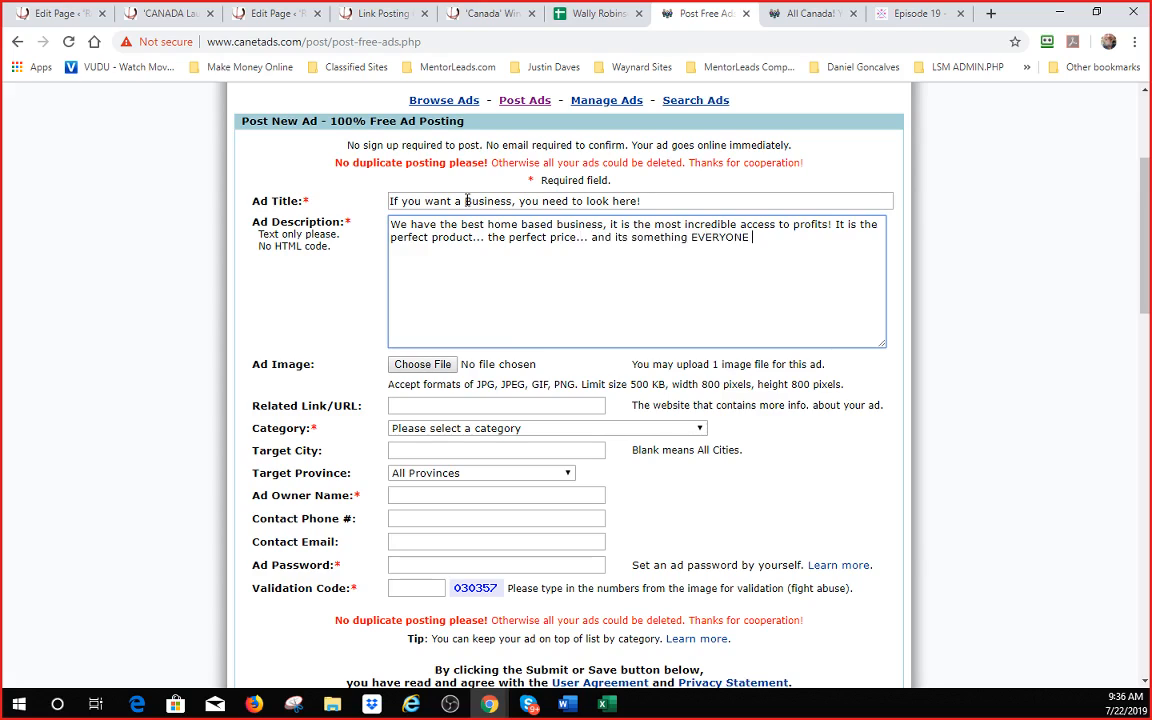
text(ll be interested in.  S)
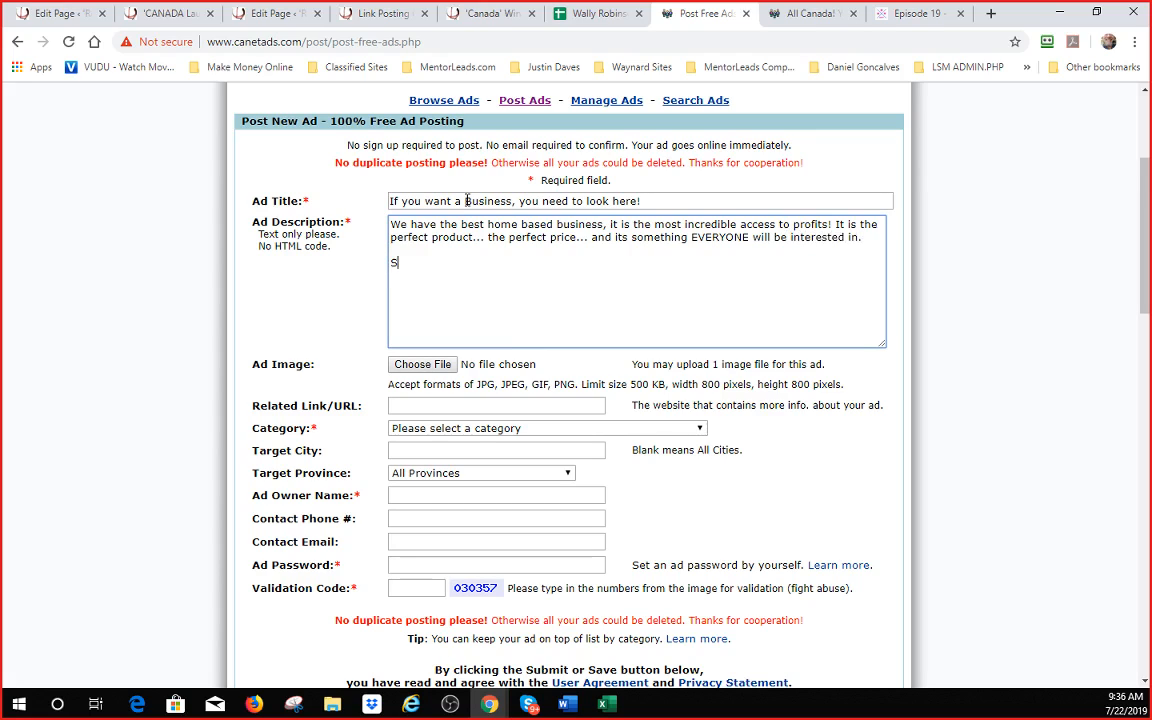
text(ee it all here:)
text(http://www.canetads.com/view/item-2668939-All-Canada-You-need-to-see-what-just-came-in.html)
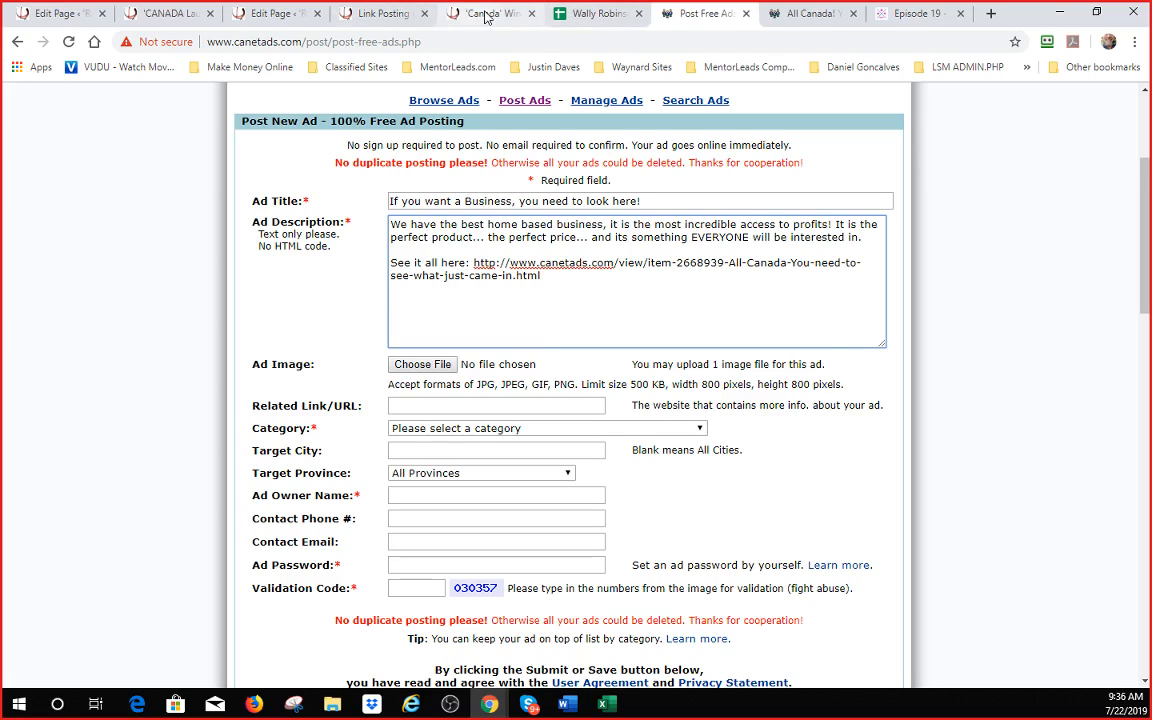
click(598, 13)
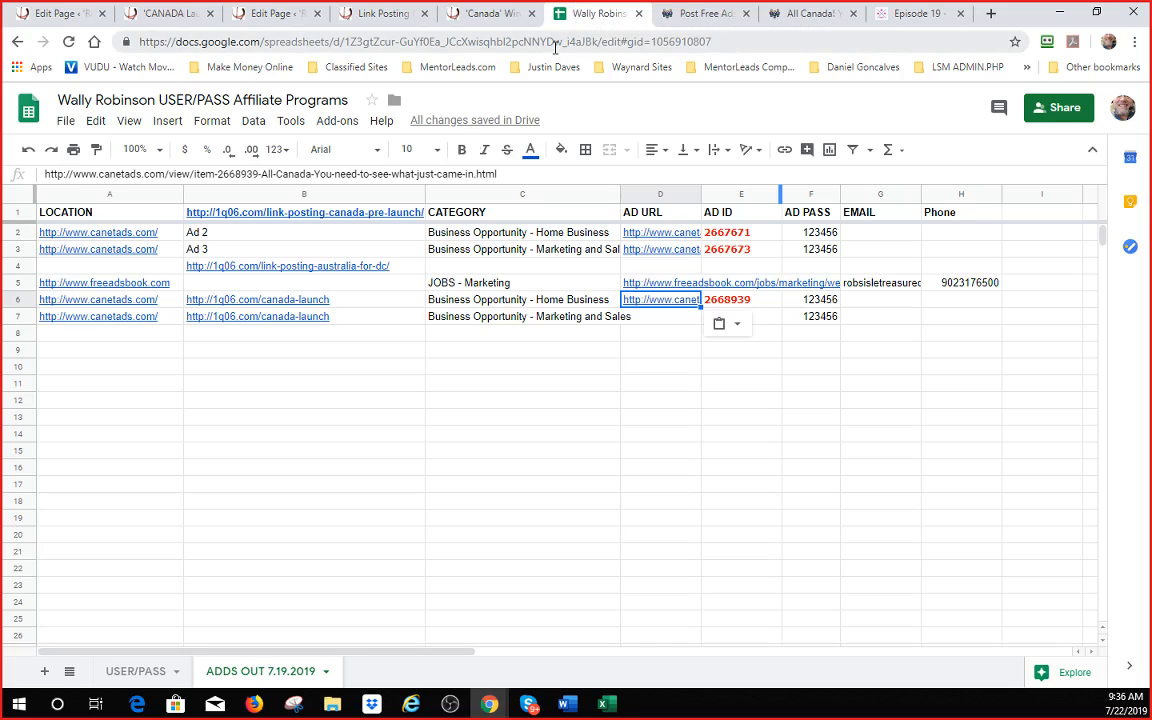
click(252, 318)
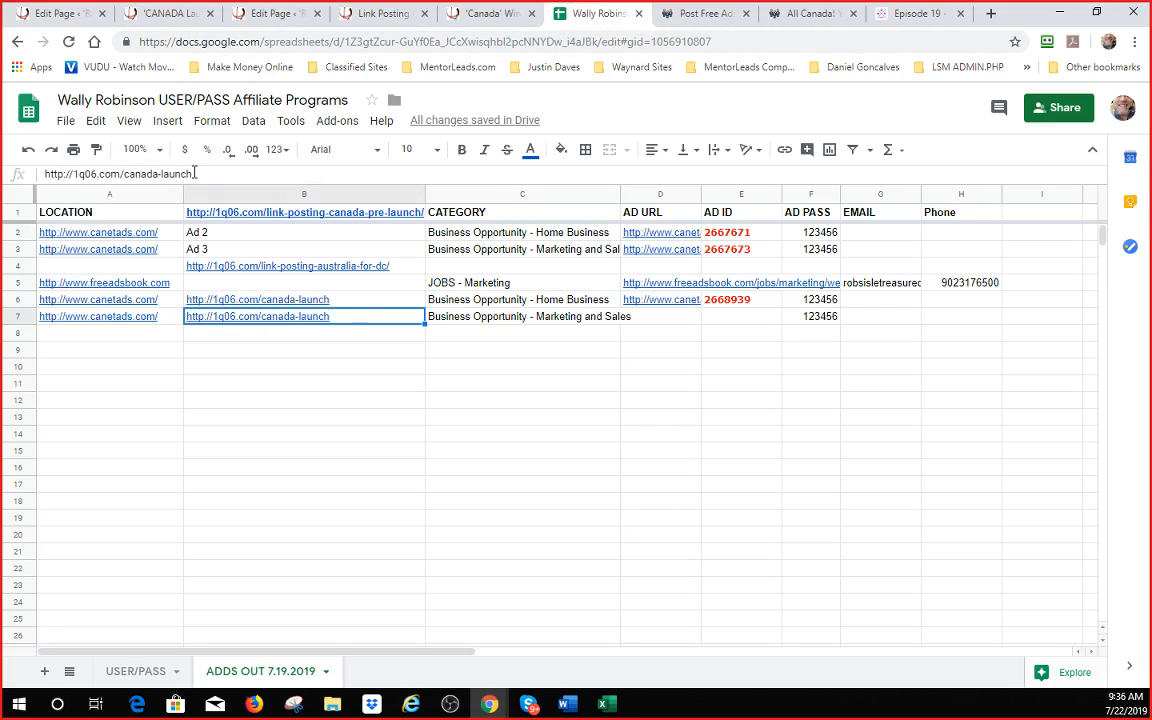
drag(206, 178, 38, 178)
key(ctrl+c)
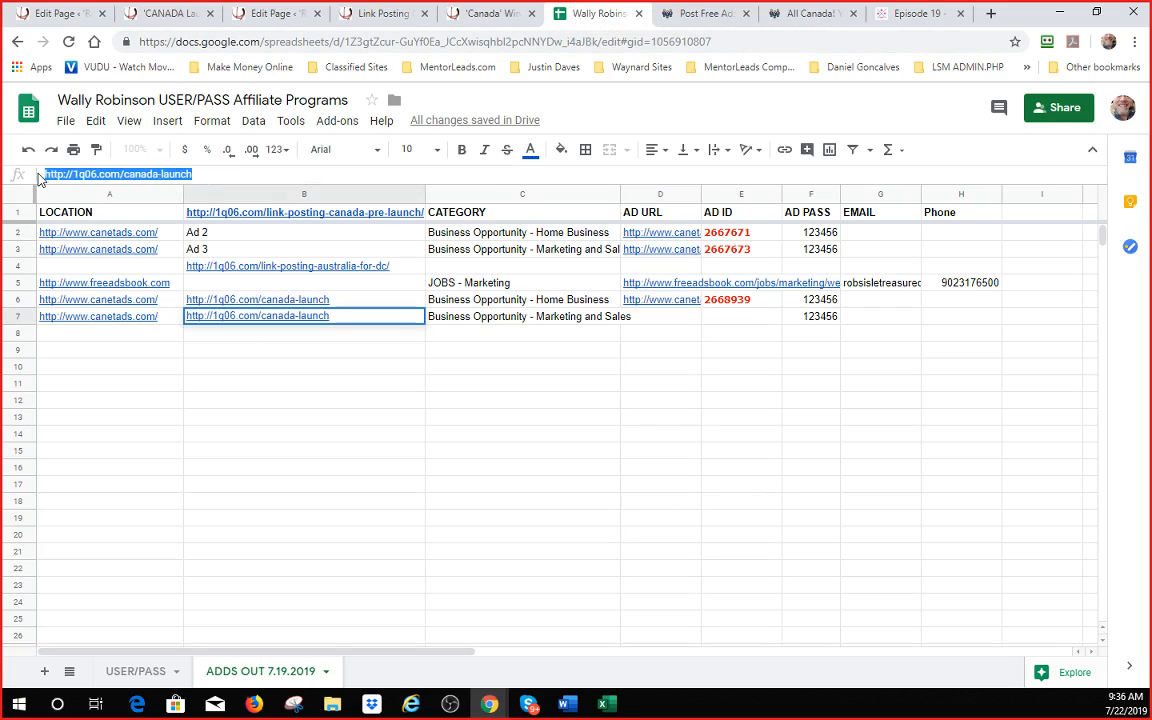
click(812, 13)
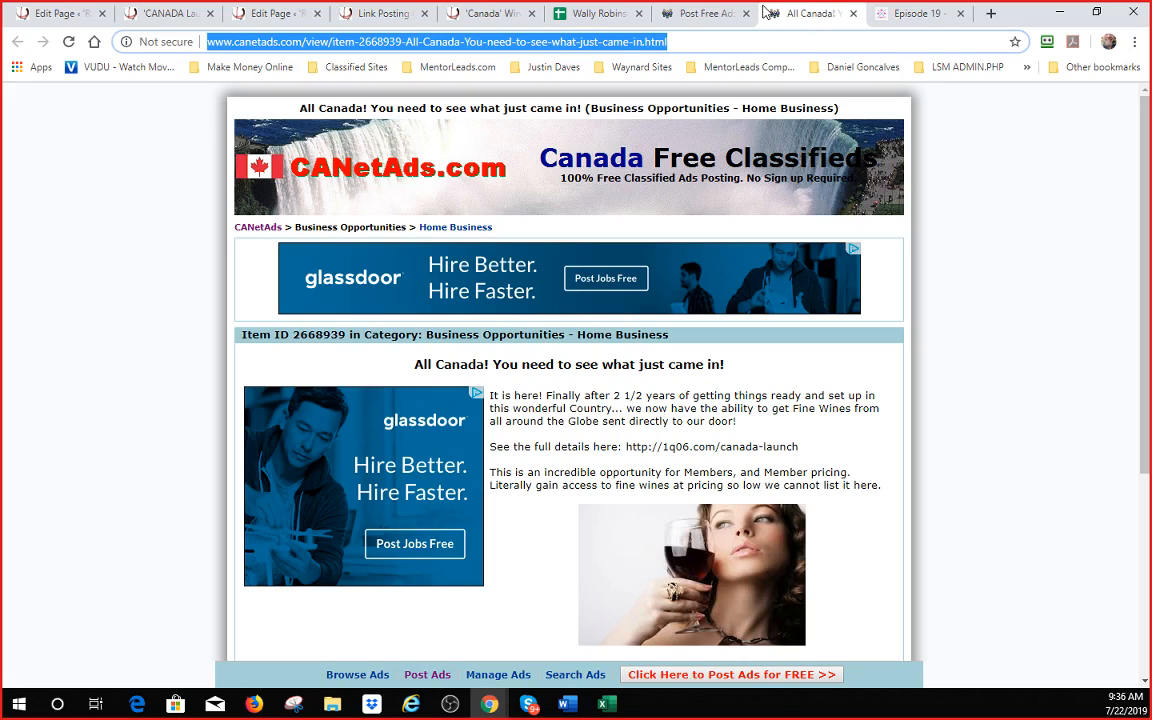
click(680, 13)
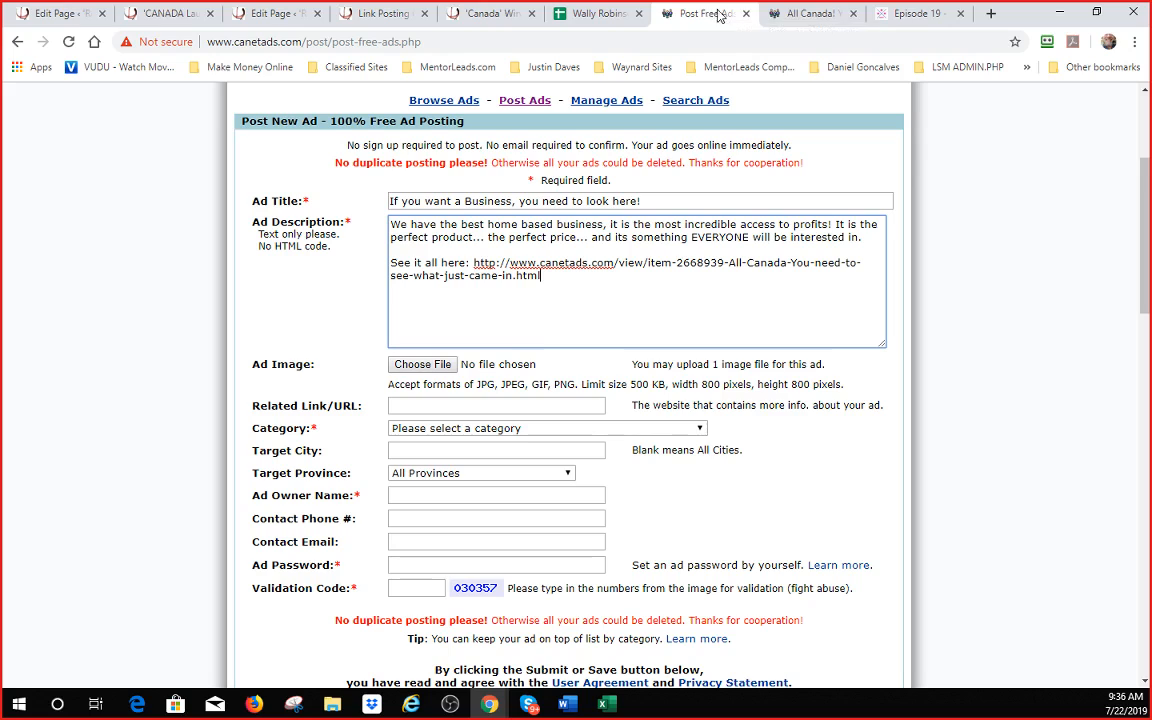
click(854, 13)
drag(556, 275, 474, 263)
key(ctrl+v)
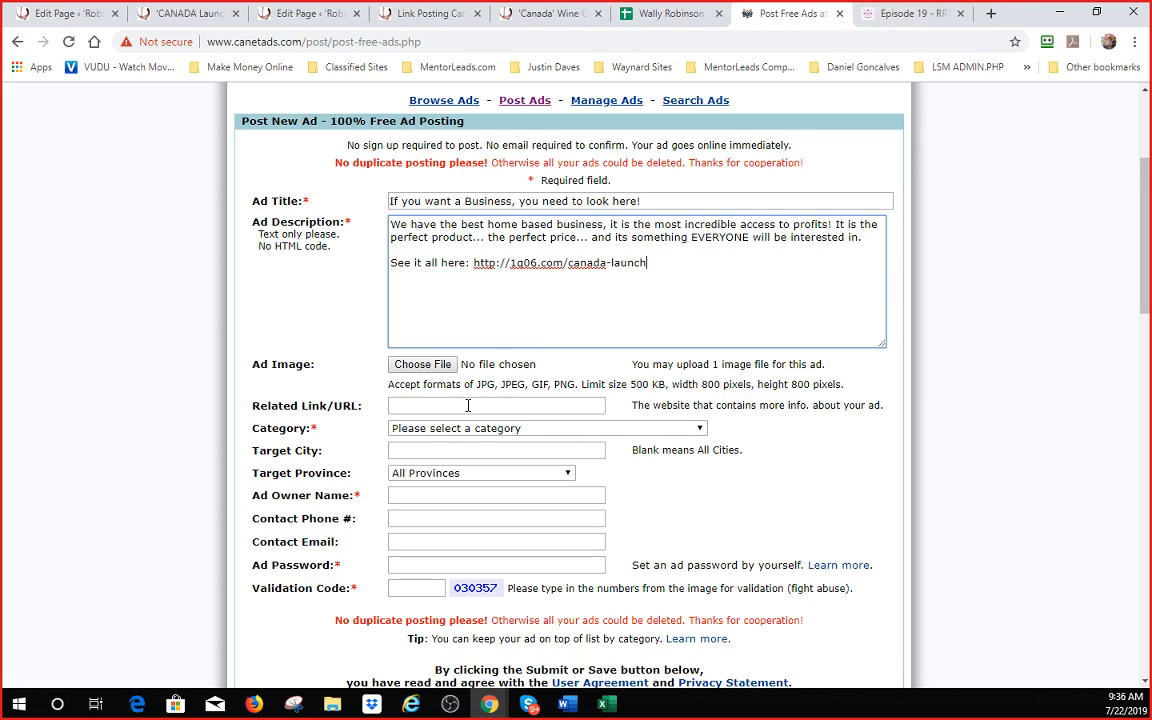
click(468, 405)
key(ctrl+v)
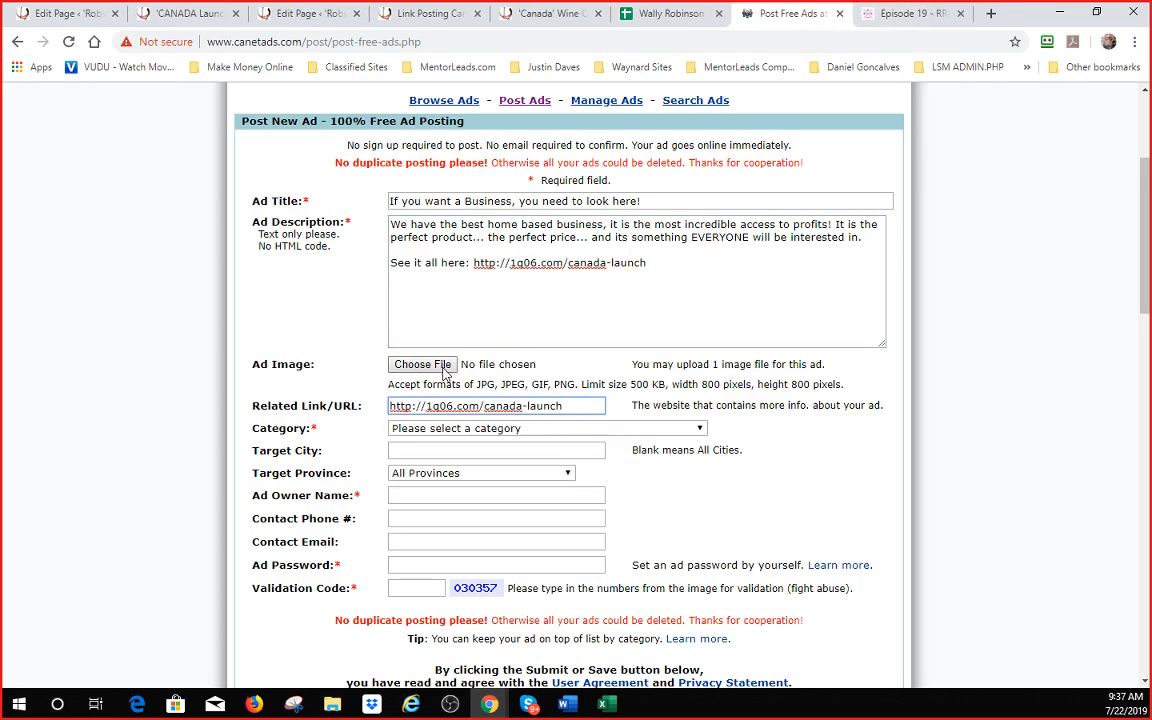
click(444, 369)
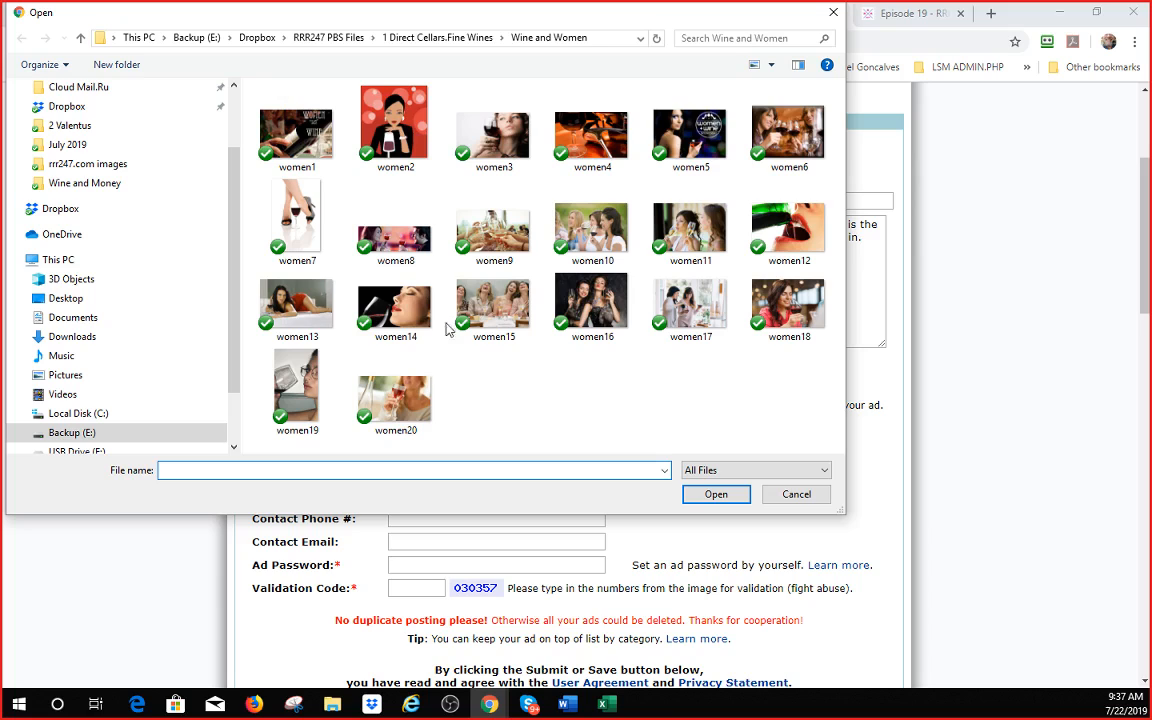
Browse to RRR247 PBS Files > Various > AWESOME Images and attach awesome.10.jpg
click(460, 37)
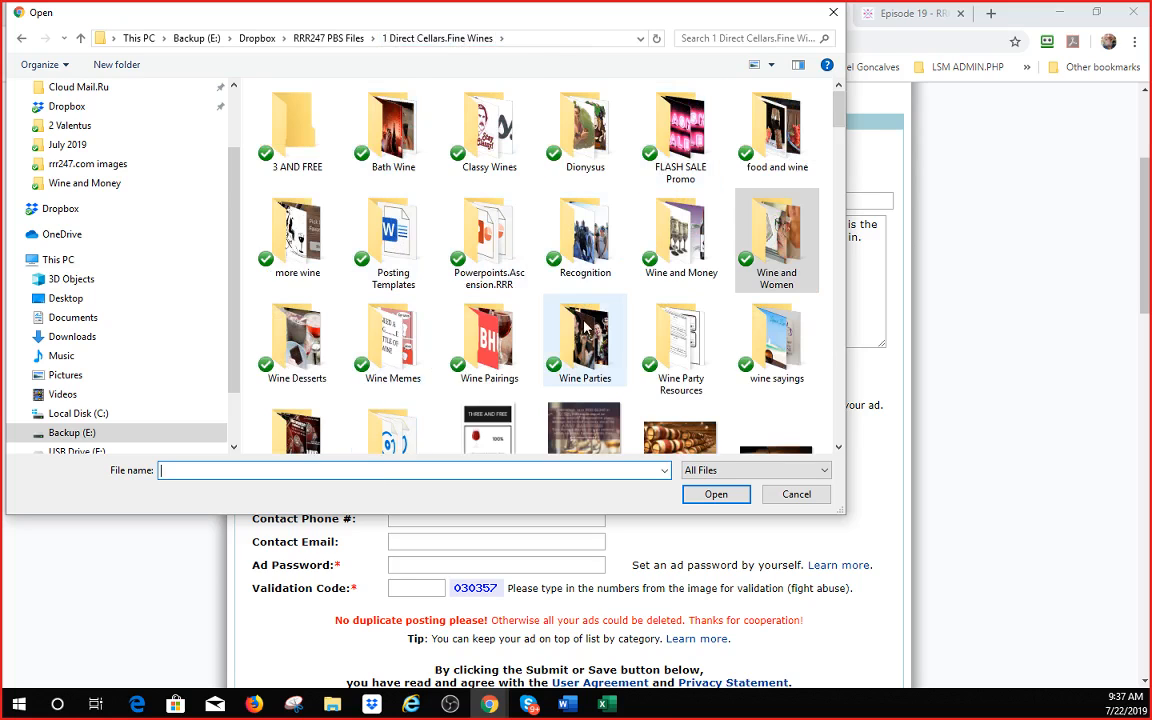
scroll(585, 325, down, 10)
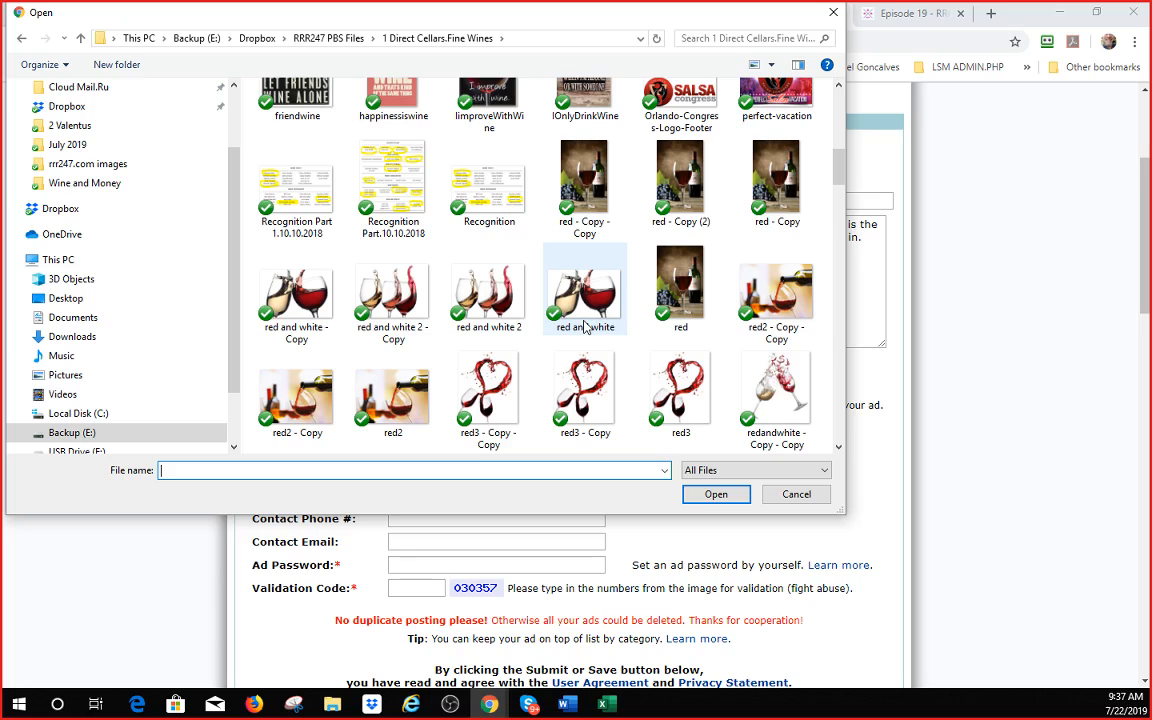
scroll(585, 327, up, 10)
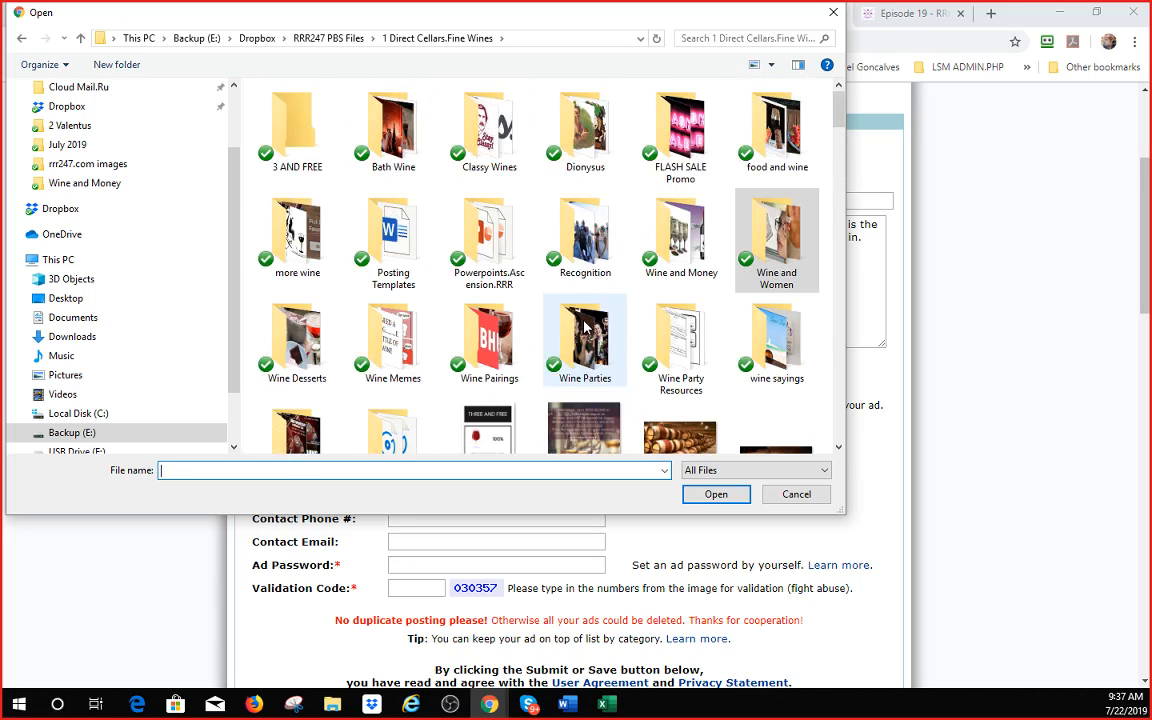
click(344, 42)
scroll(372, 280, down, 6)
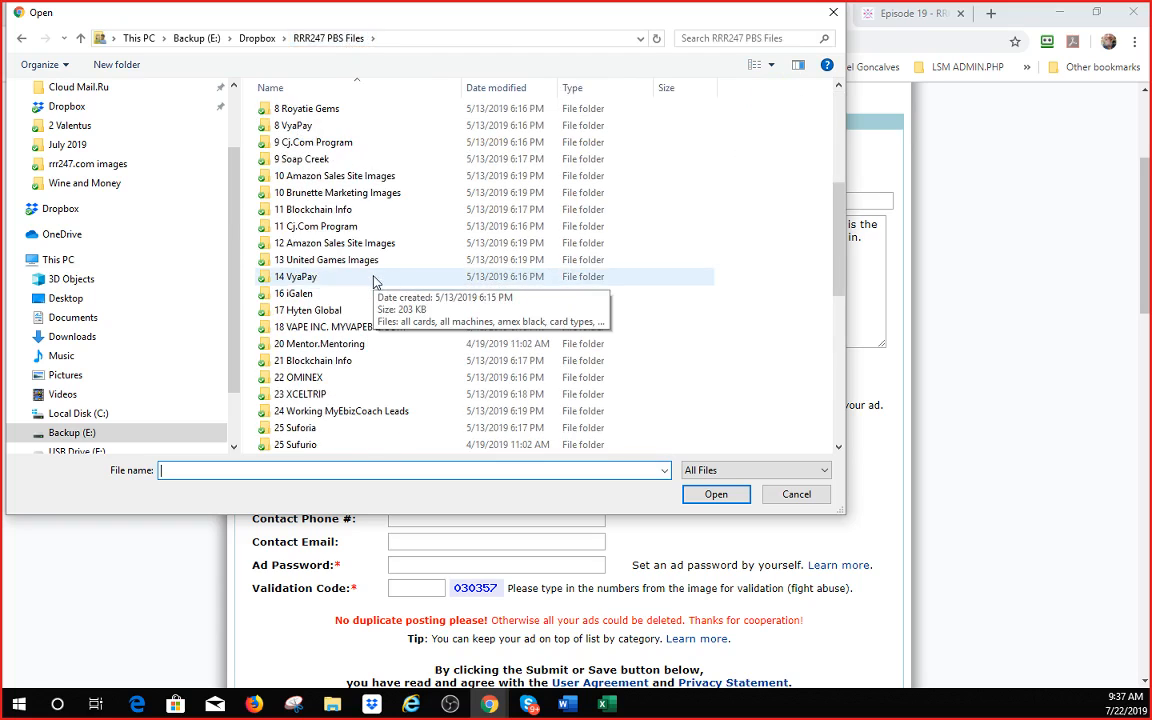
scroll(337, 424, down, 5)
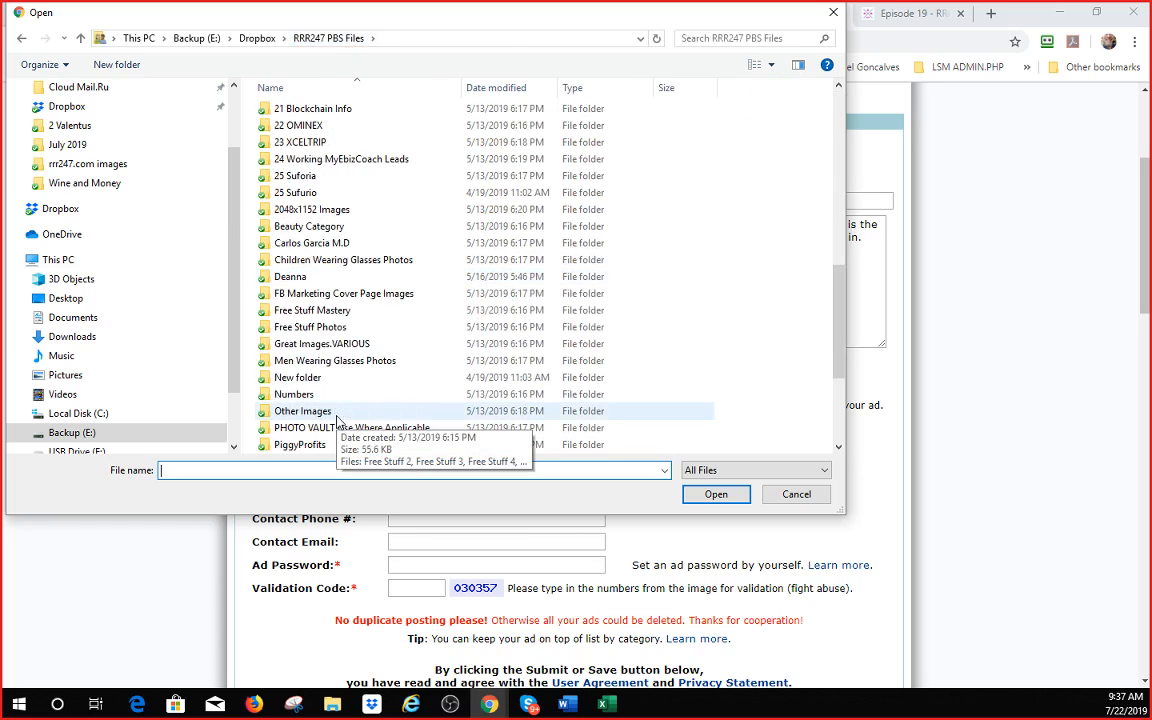
scroll(337, 421, down, 1)
scroll(337, 421, down, 3)
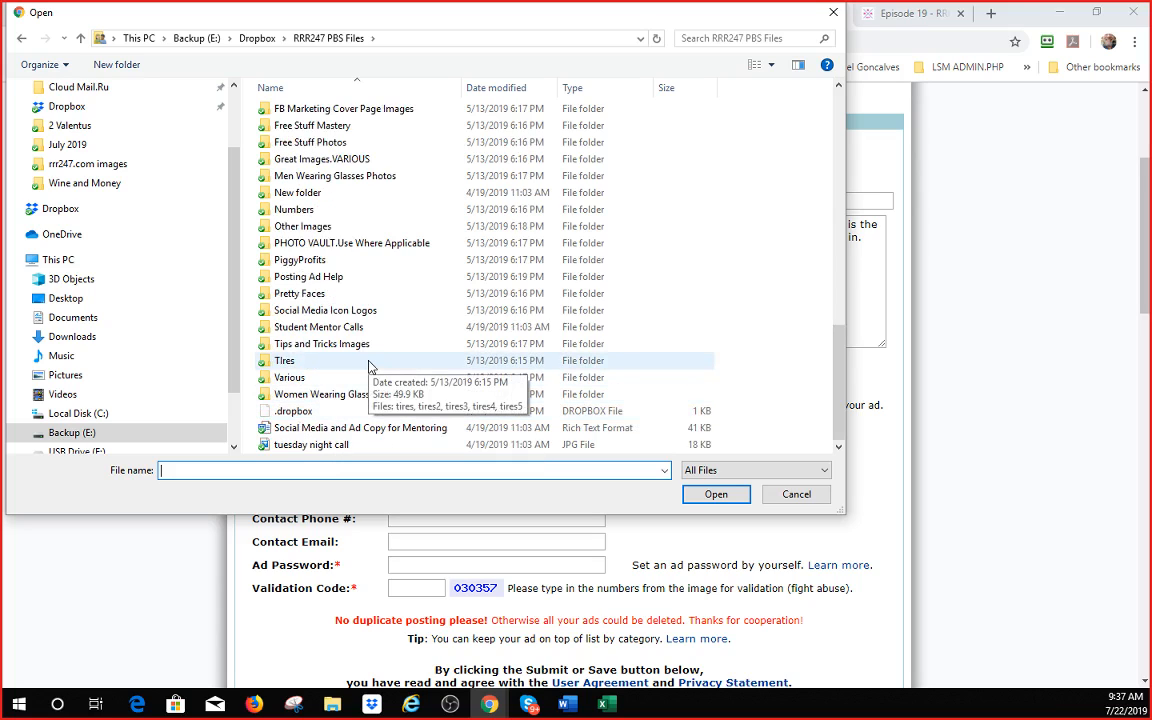
double_click(291, 378)
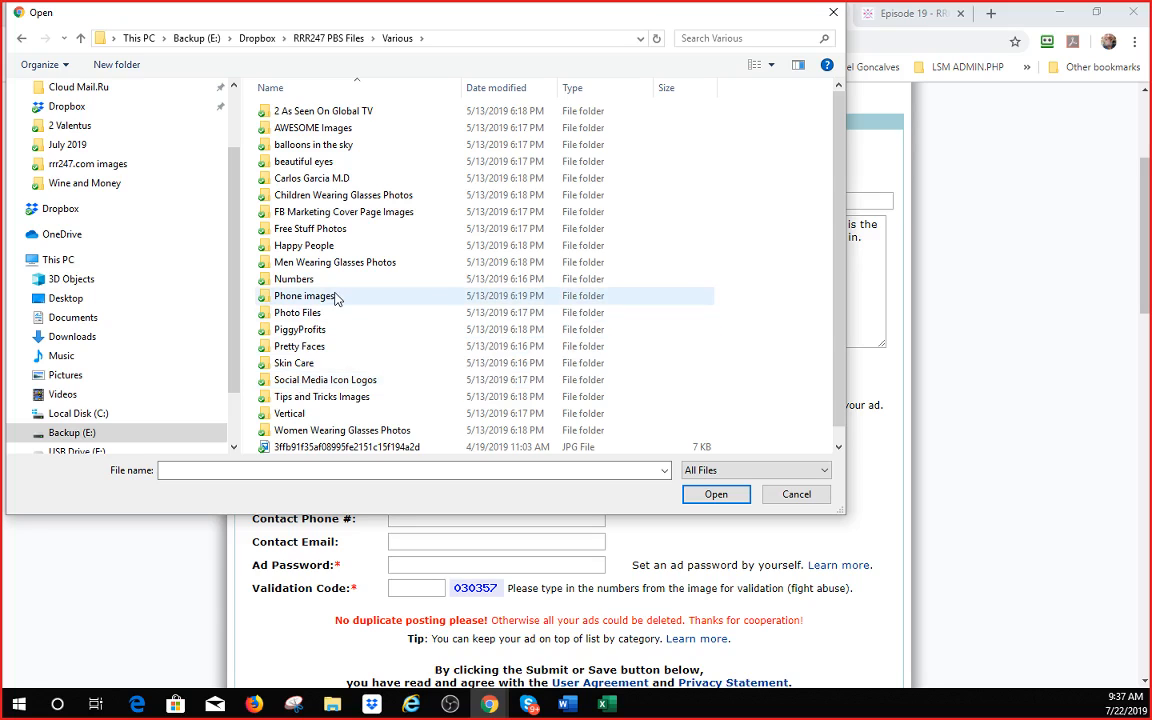
double_click(322, 127)
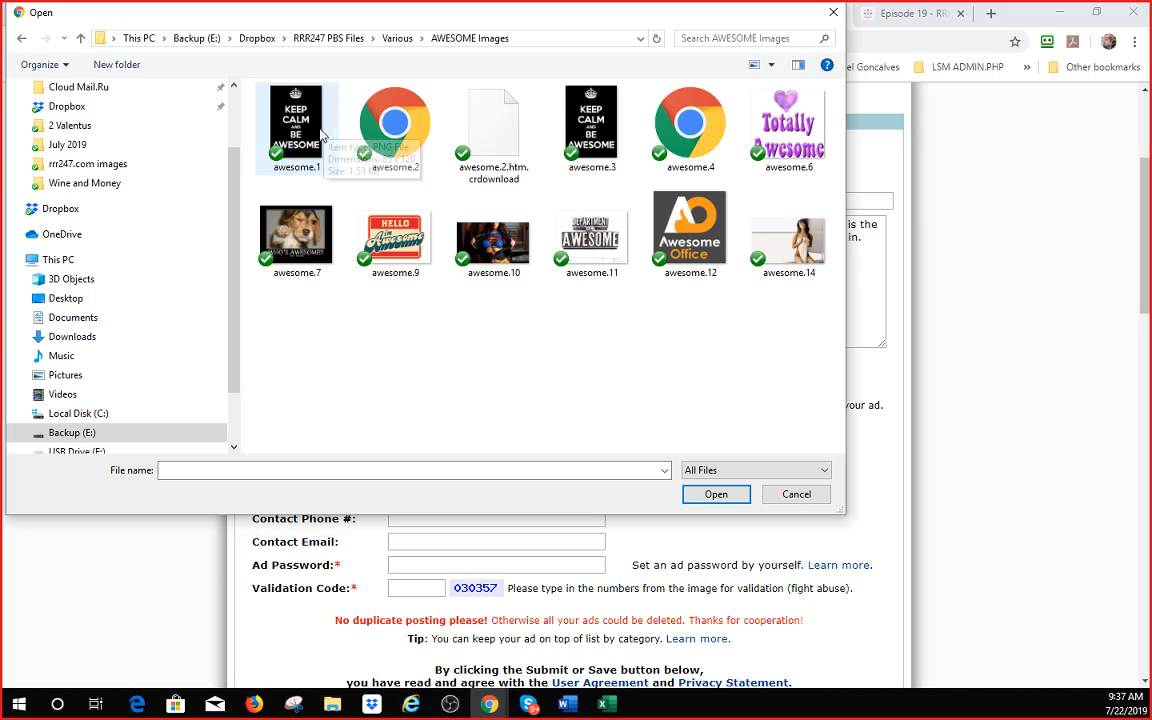
click(486, 268)
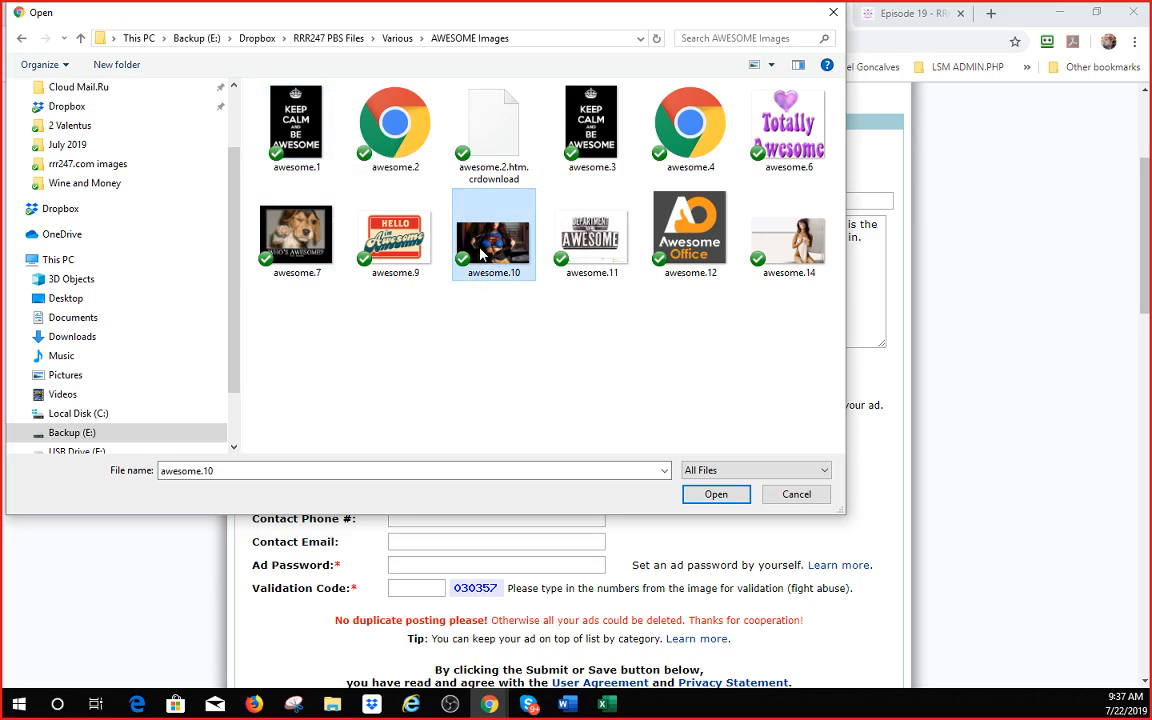
click(712, 492)
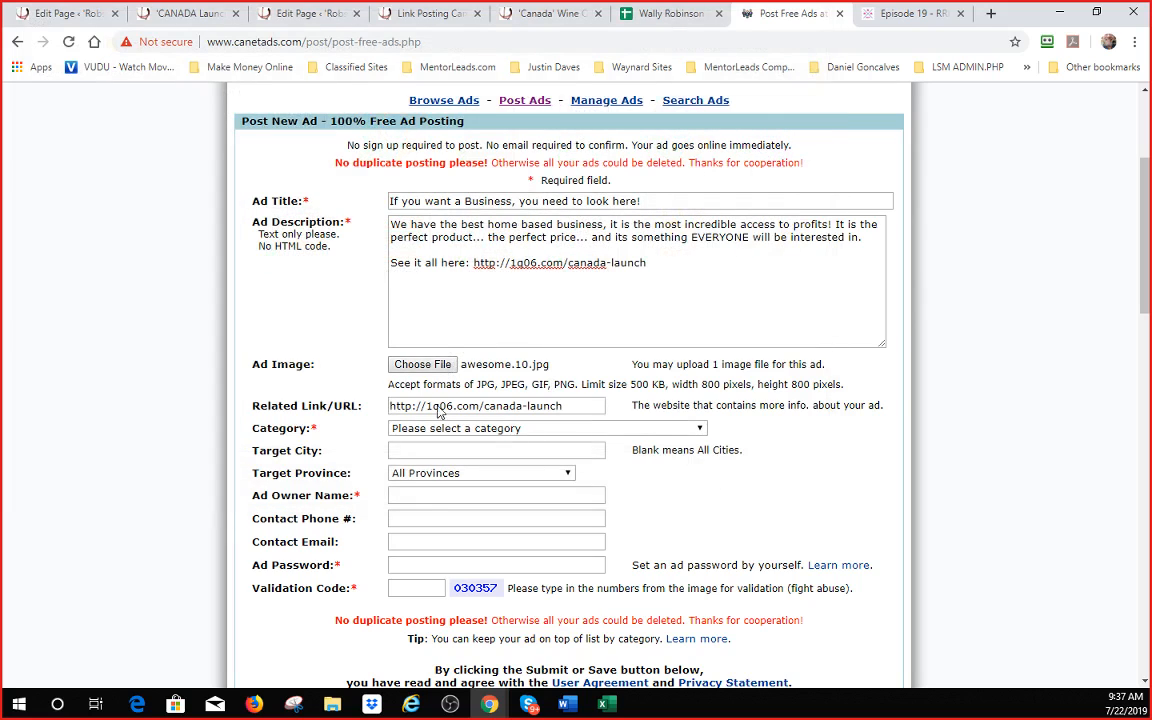
Set the ad category to Business Opportunities - Marketing & Sales
click(463, 429)
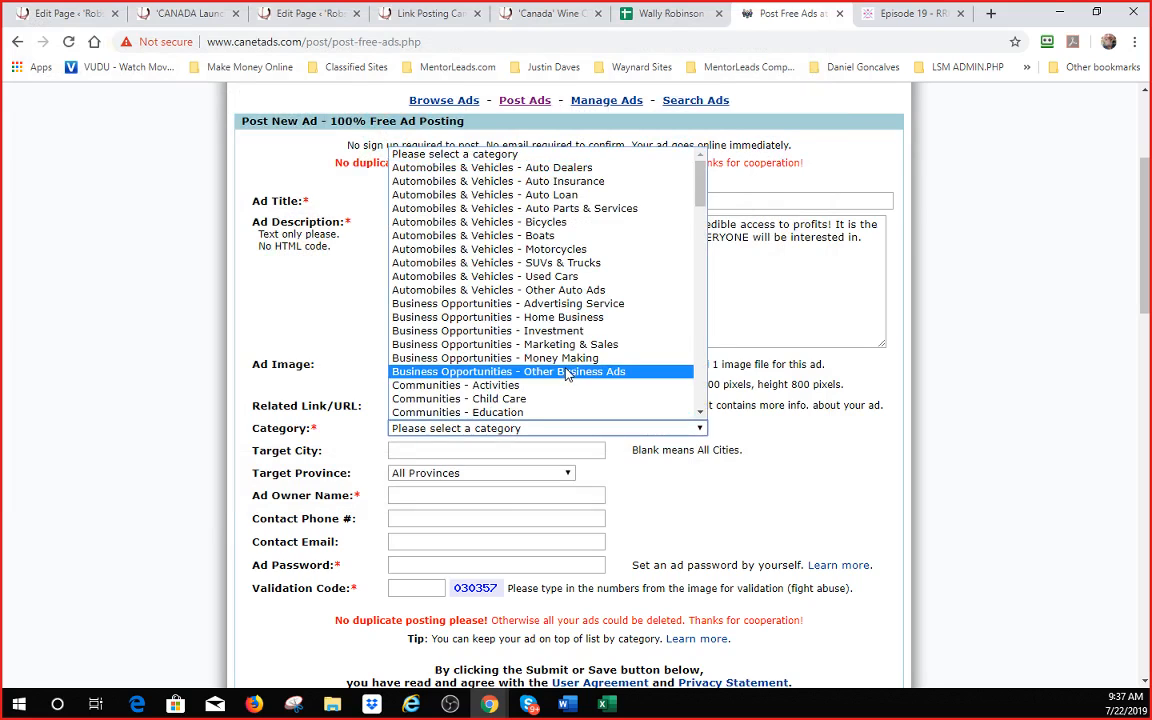
click(540, 344)
click(668, 13)
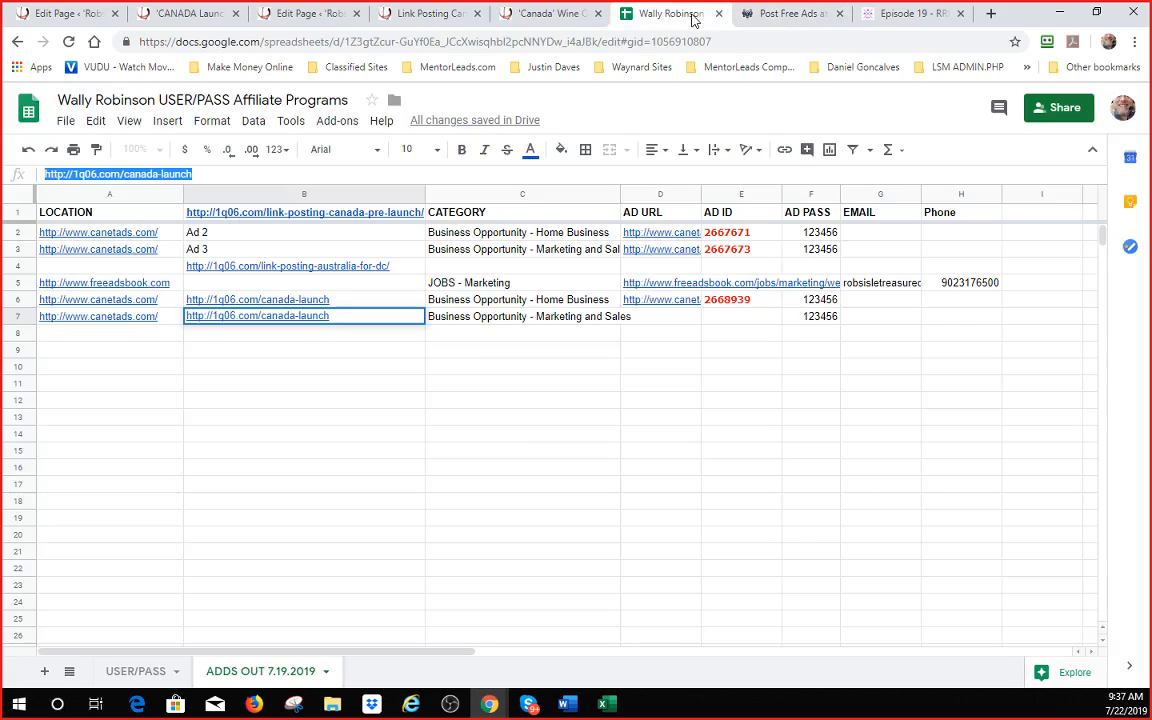
click(765, 14)
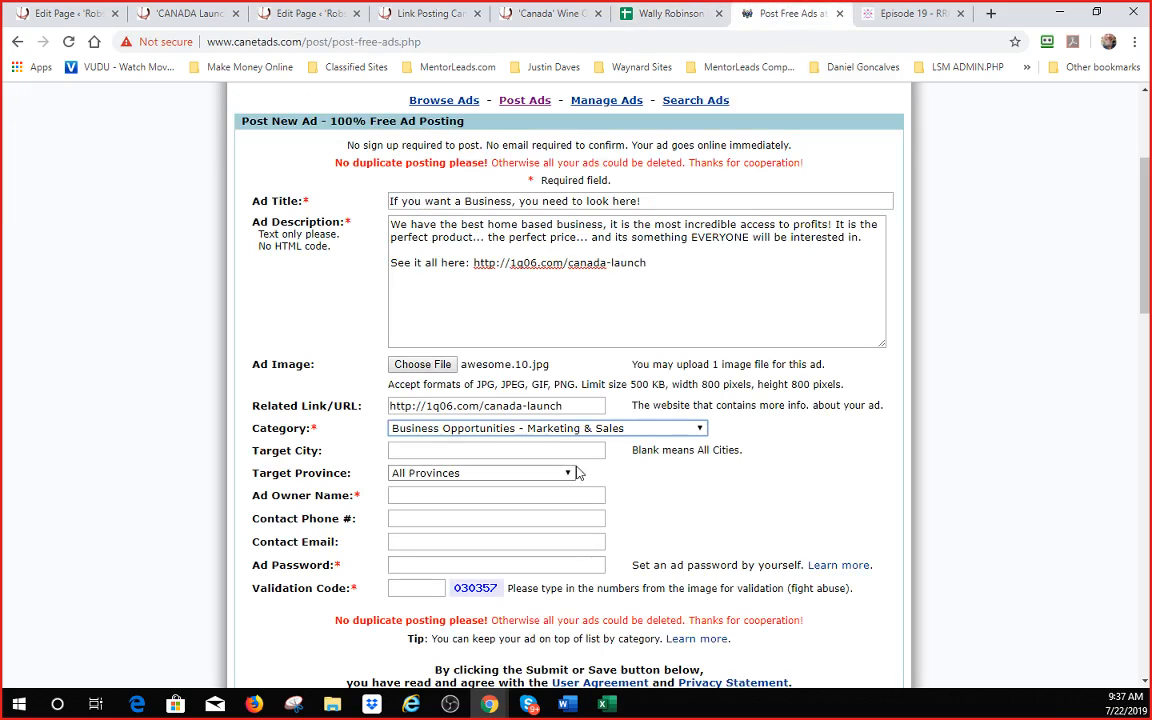
Extend the description through 'Incredible Training and Support!' and copy the ad title
click(669, 263)
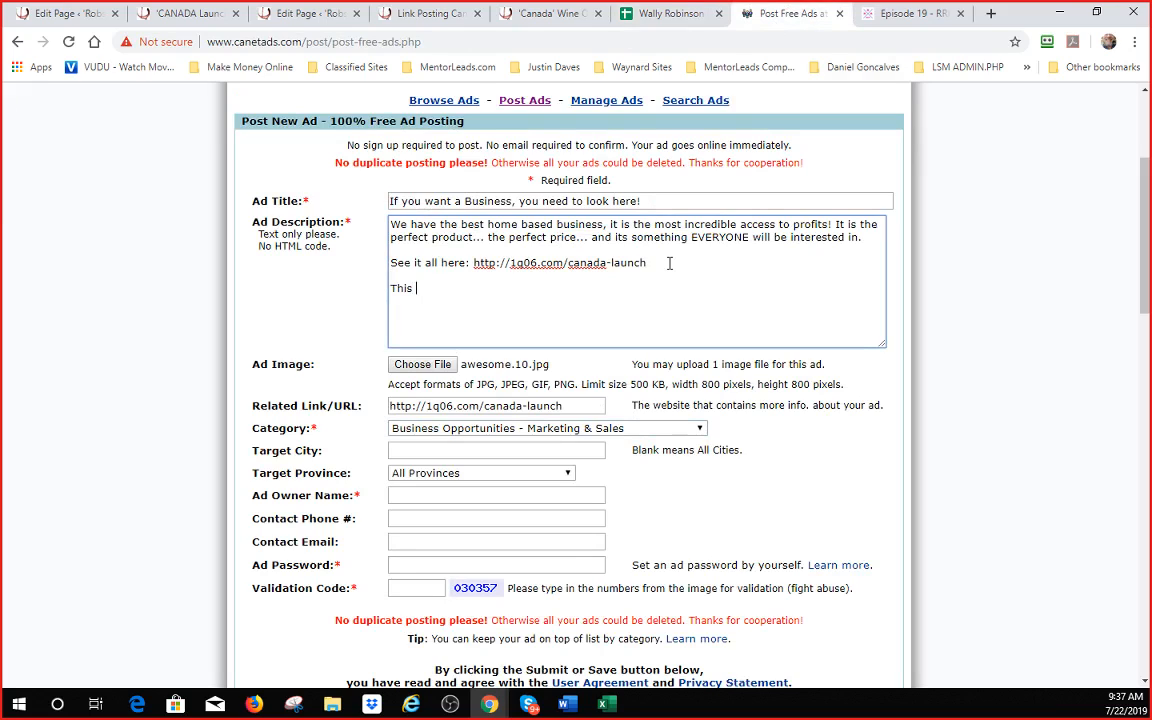
text(This is going to blow your mind! )
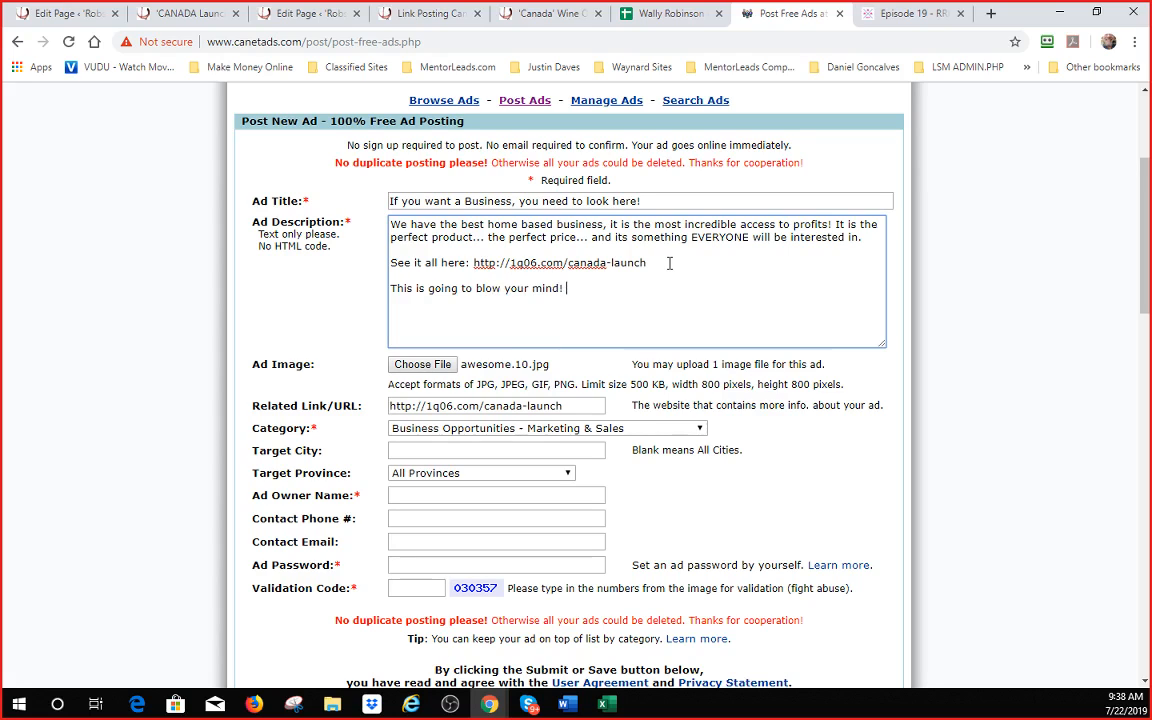
text(Be sure to watch the Video Presentation. Forget )
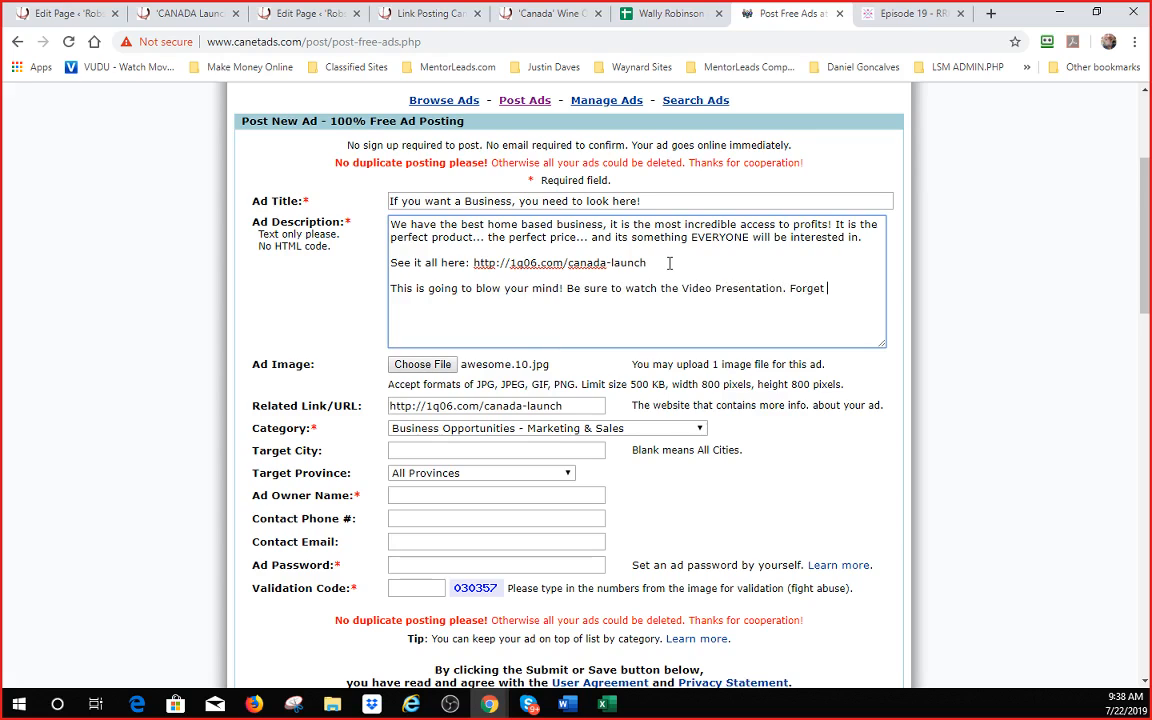
text(what you think you know about this )
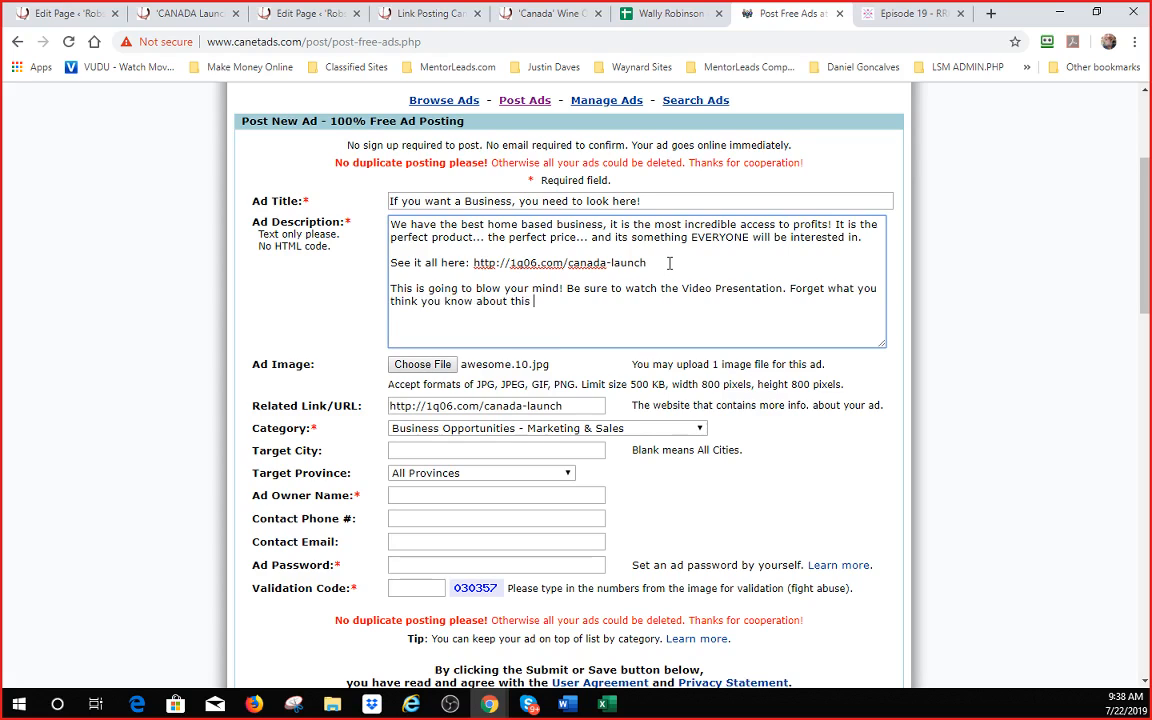
text(PRODUCT... and hear how we are)
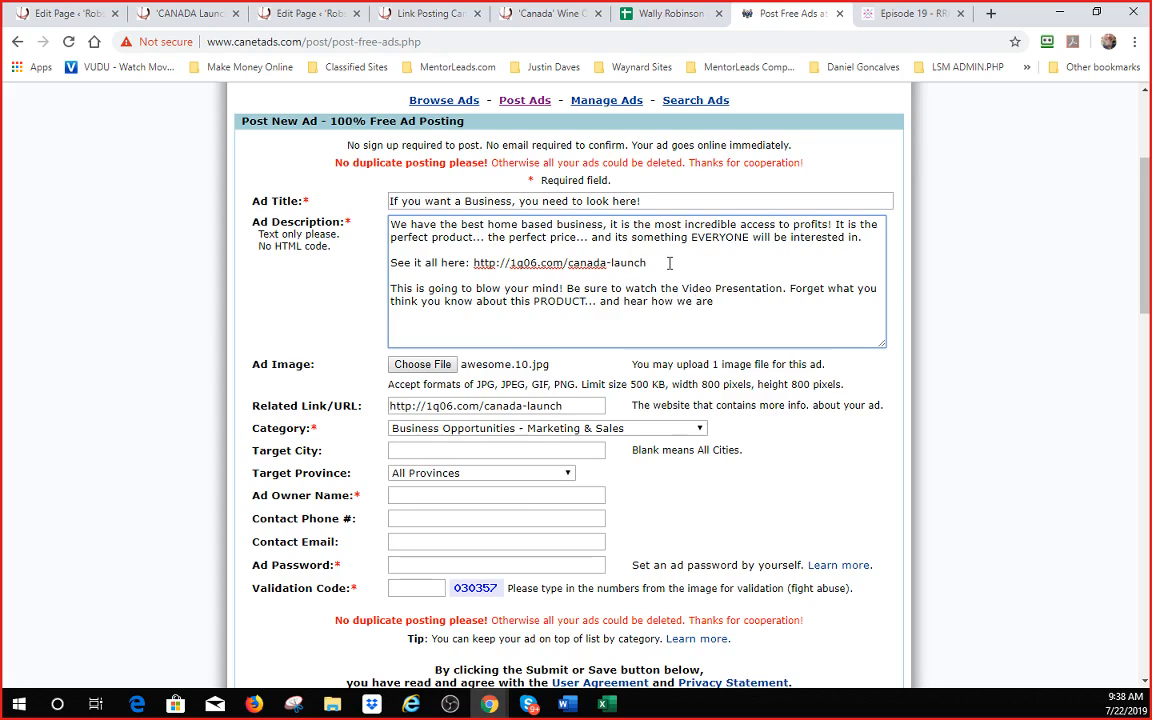
text( taking this around the GLOBE)
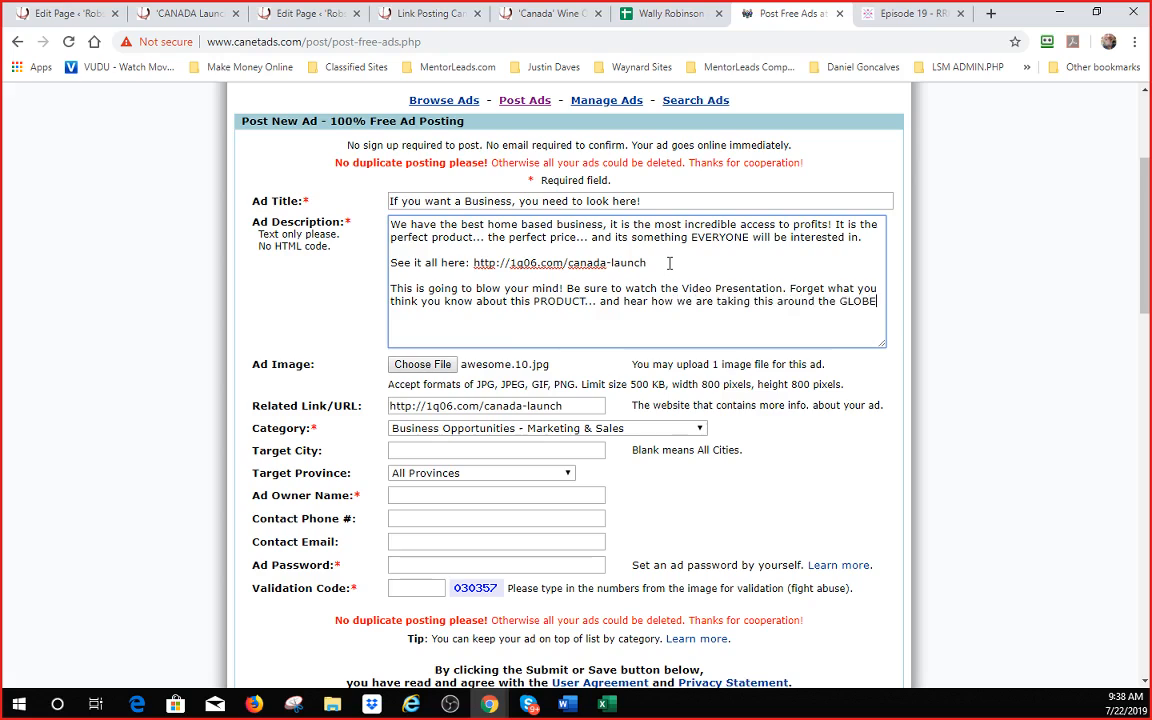
text(Incredible)
text( Trainign and)
text(g and Support)
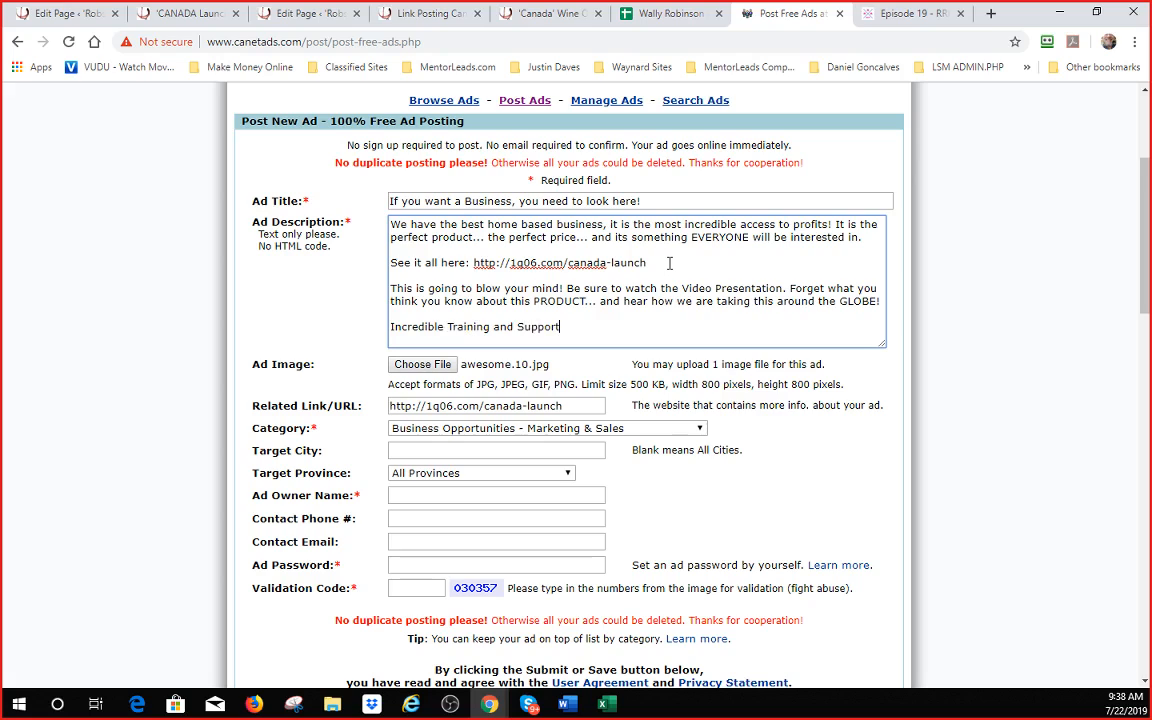
text(... and)
scroll(619, 222, up, 3)
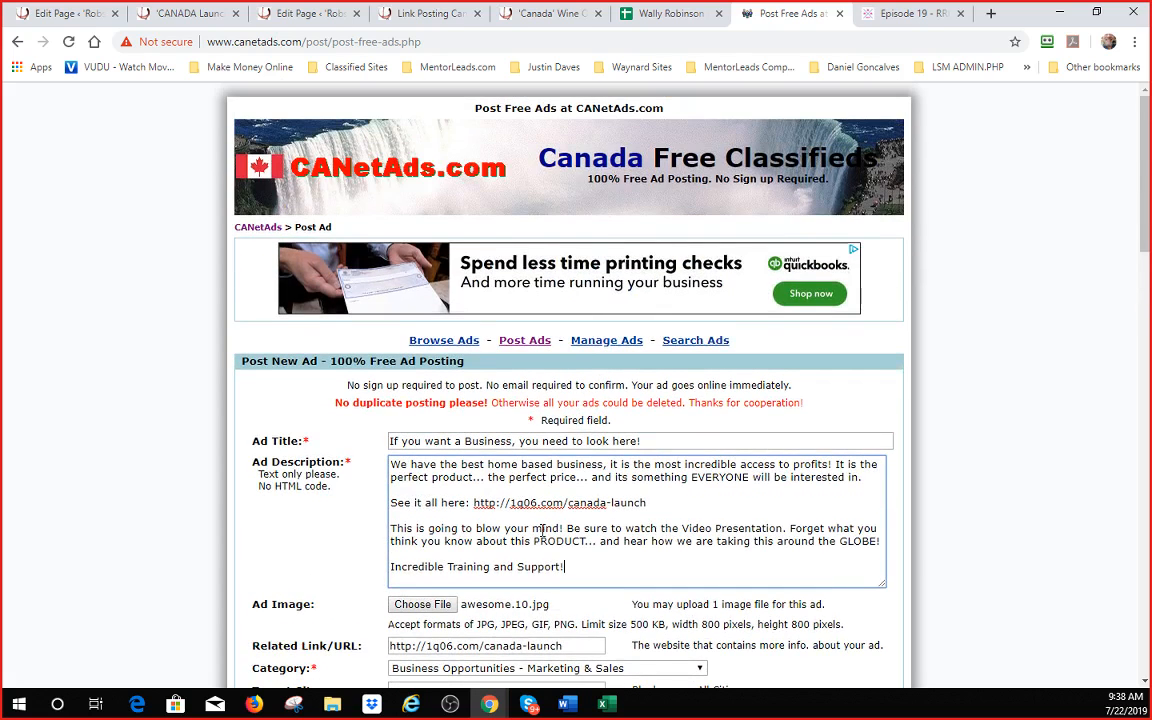
scroll(581, 327, down, 3)
drag(670, 203, 392, 203)
key(ctrl+c)
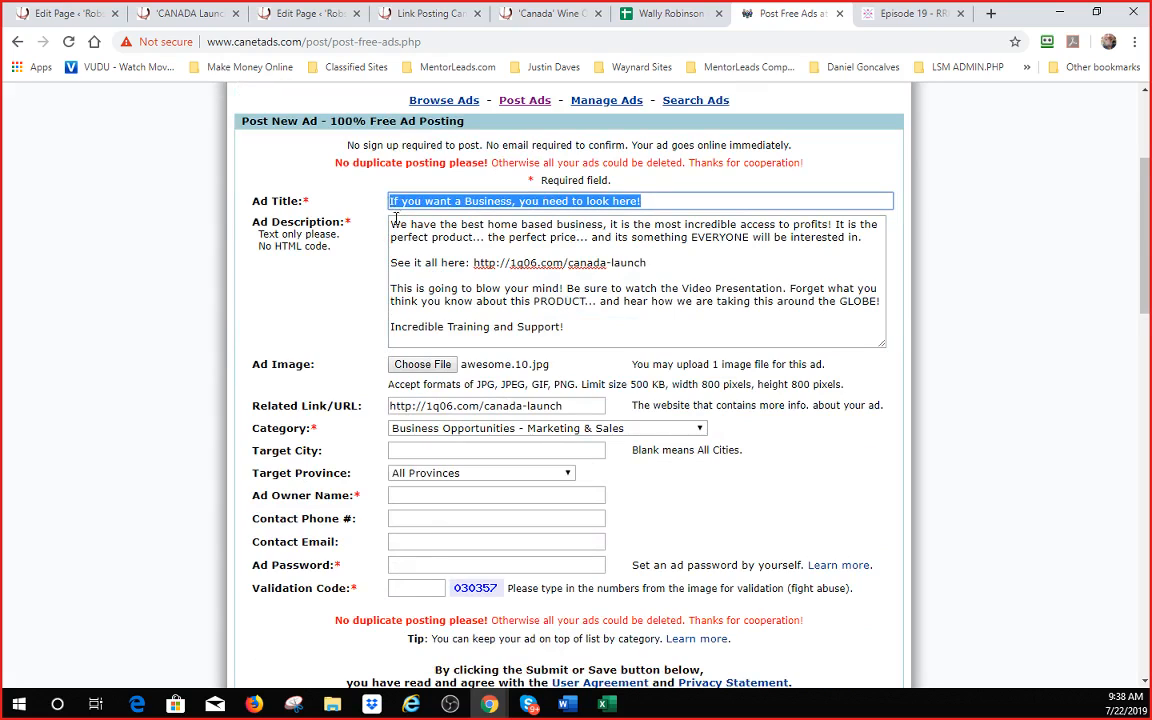
Replace the placeholder under AD HEADLINES with 'If you want a Business, you need to look here!'
click(188, 13)
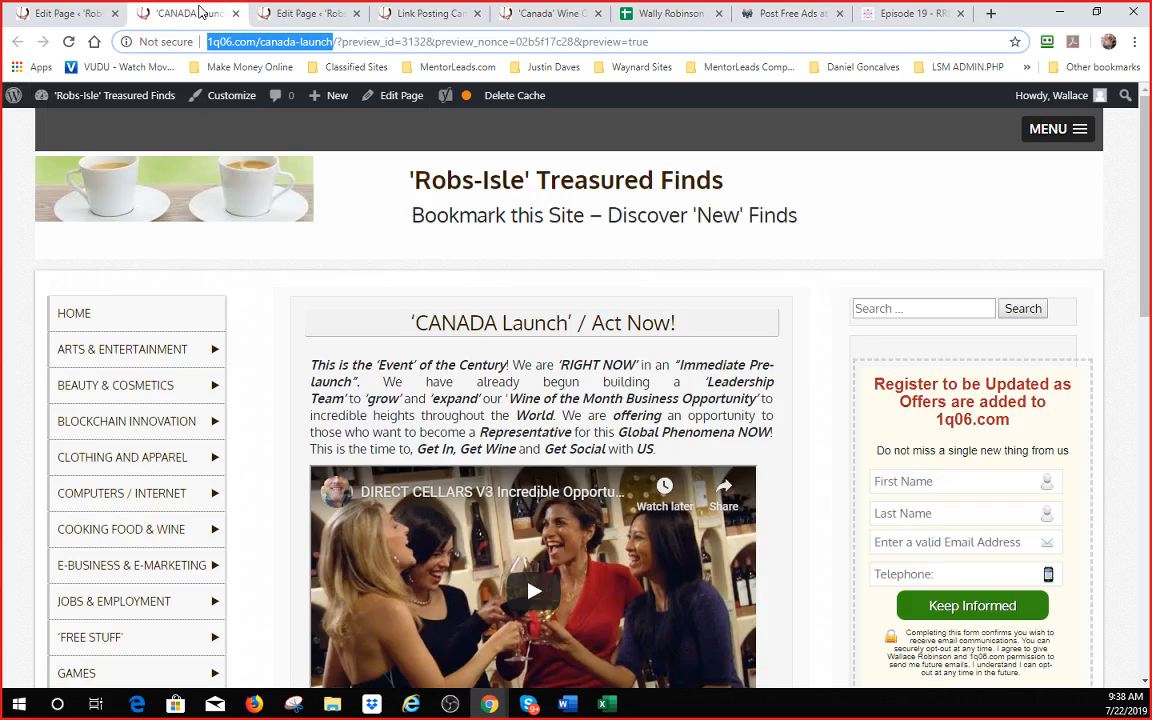
click(300, 14)
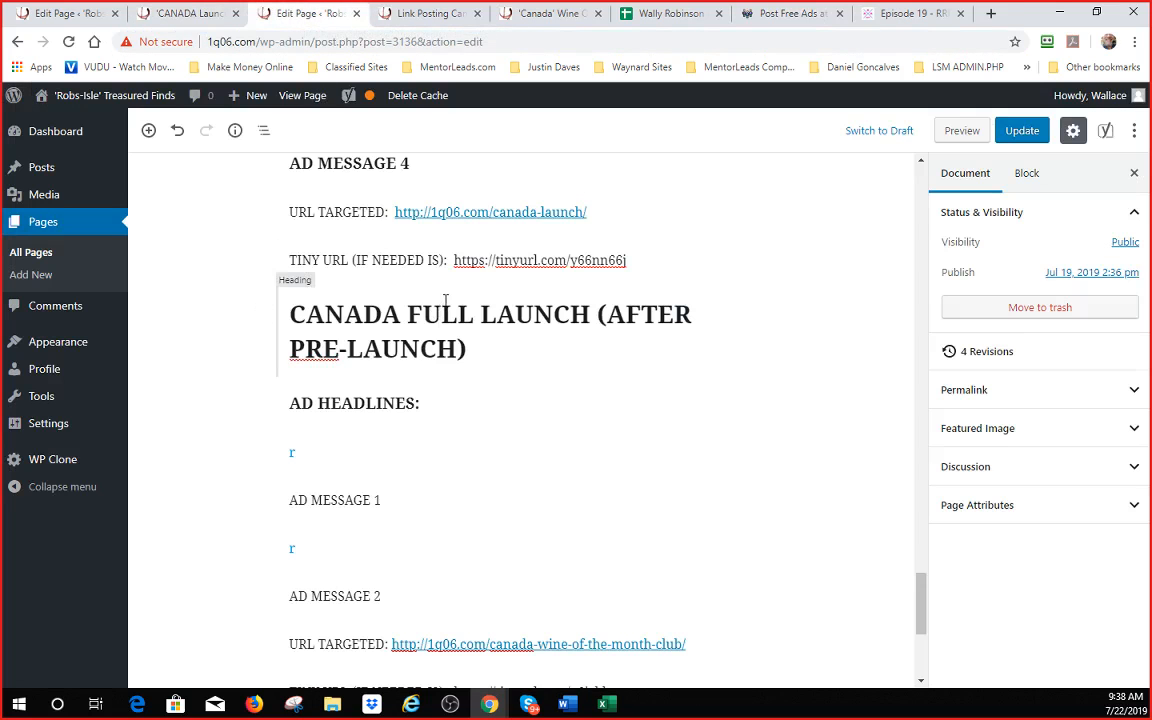
scroll(445, 300, down, 3)
click(300, 293)
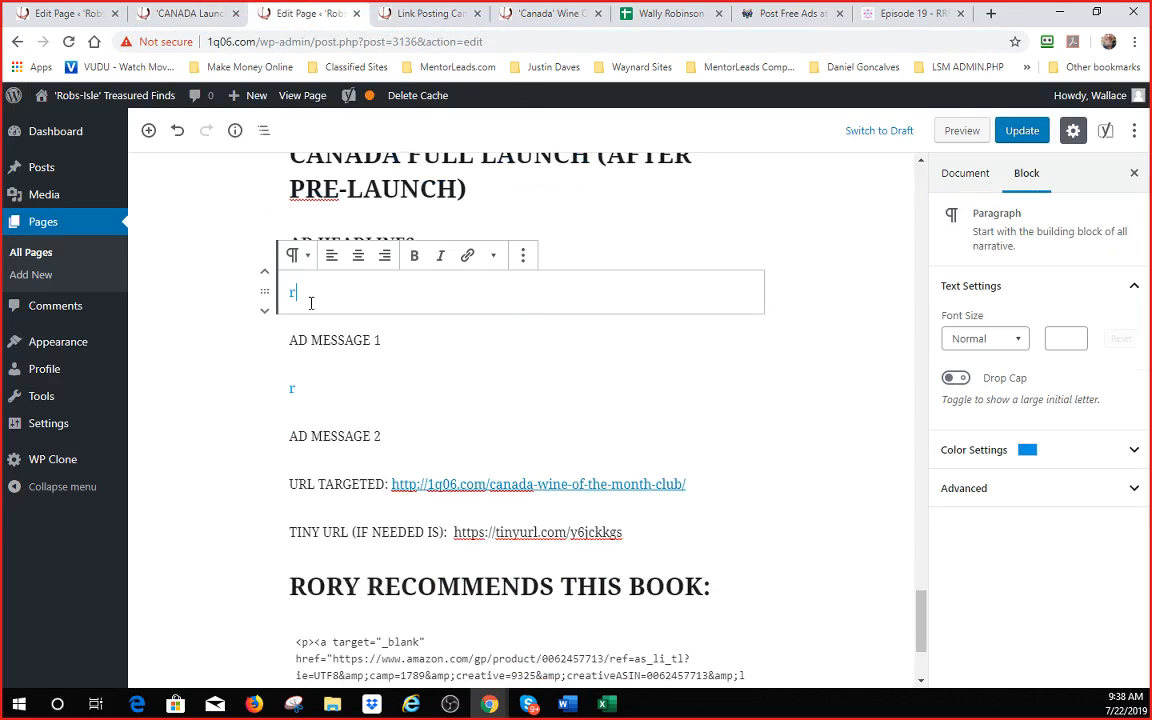
key(ctrl+v)
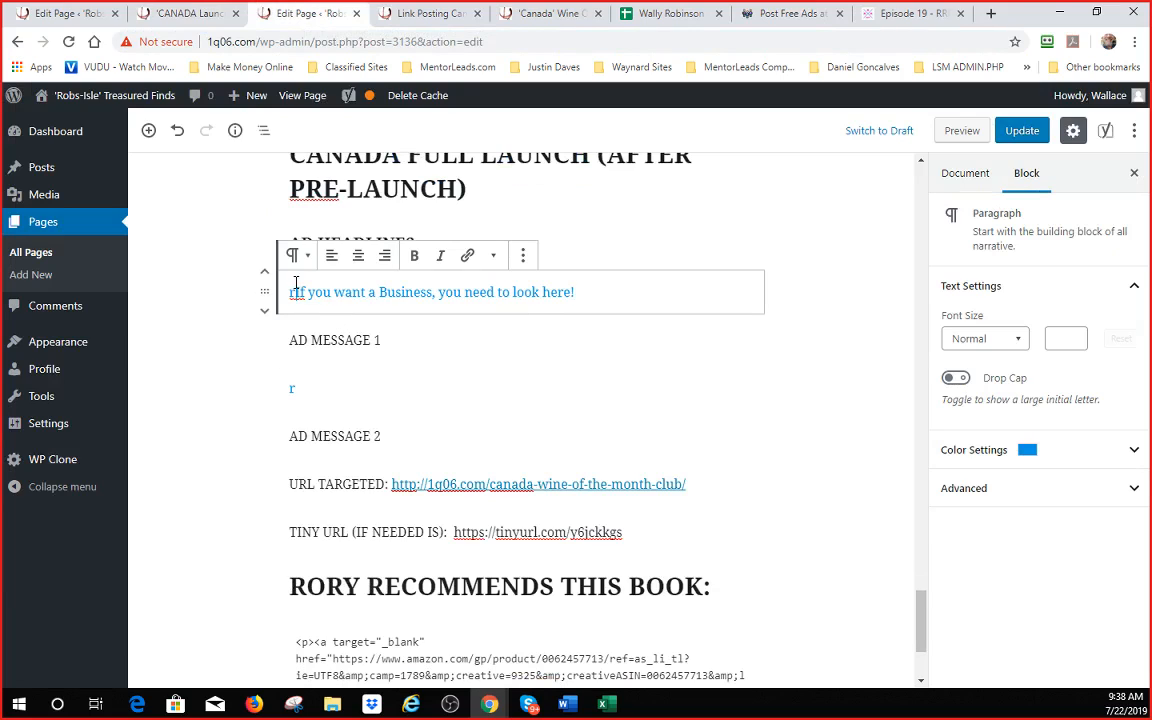
key(BackSpace)
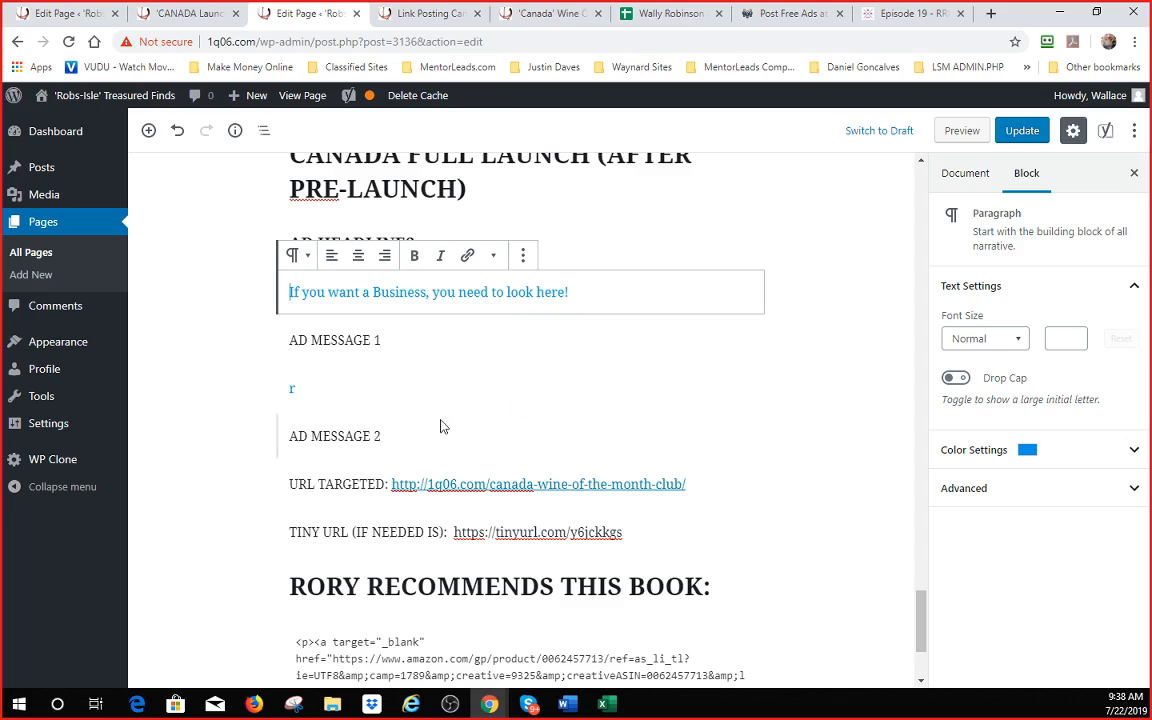
Copy the full ad description from CANetAds and place the caret under AD MESSAGE 1
click(316, 390)
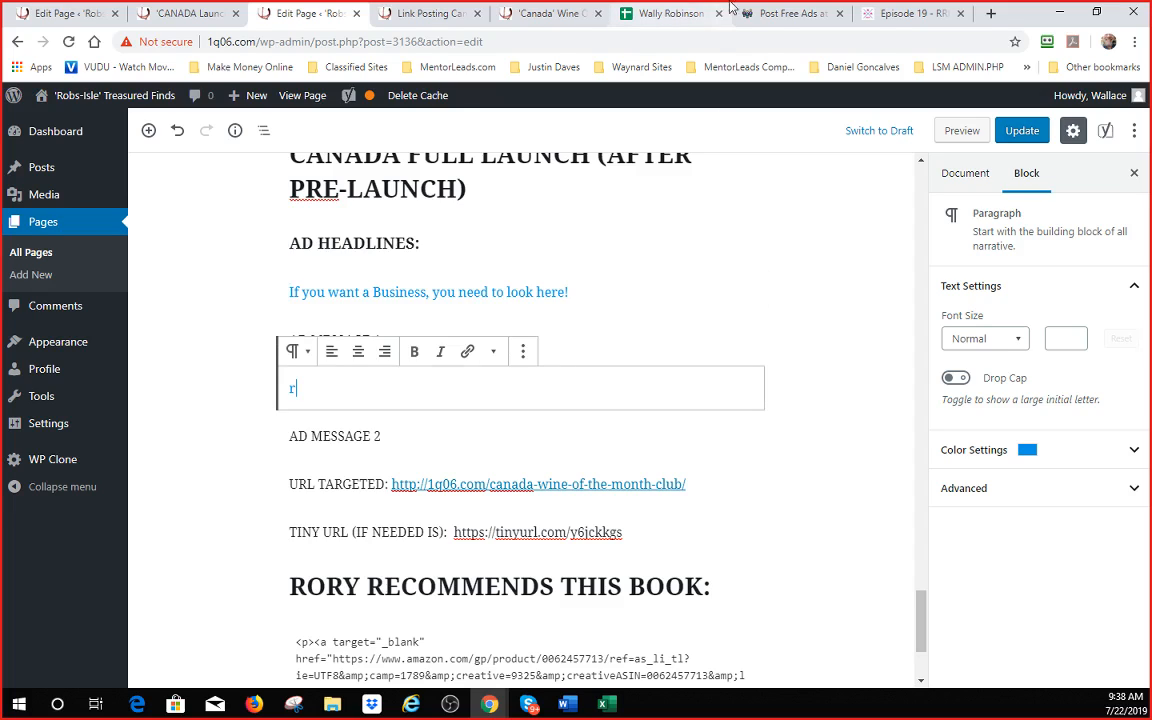
click(790, 13)
drag(533, 338, 389, 224)
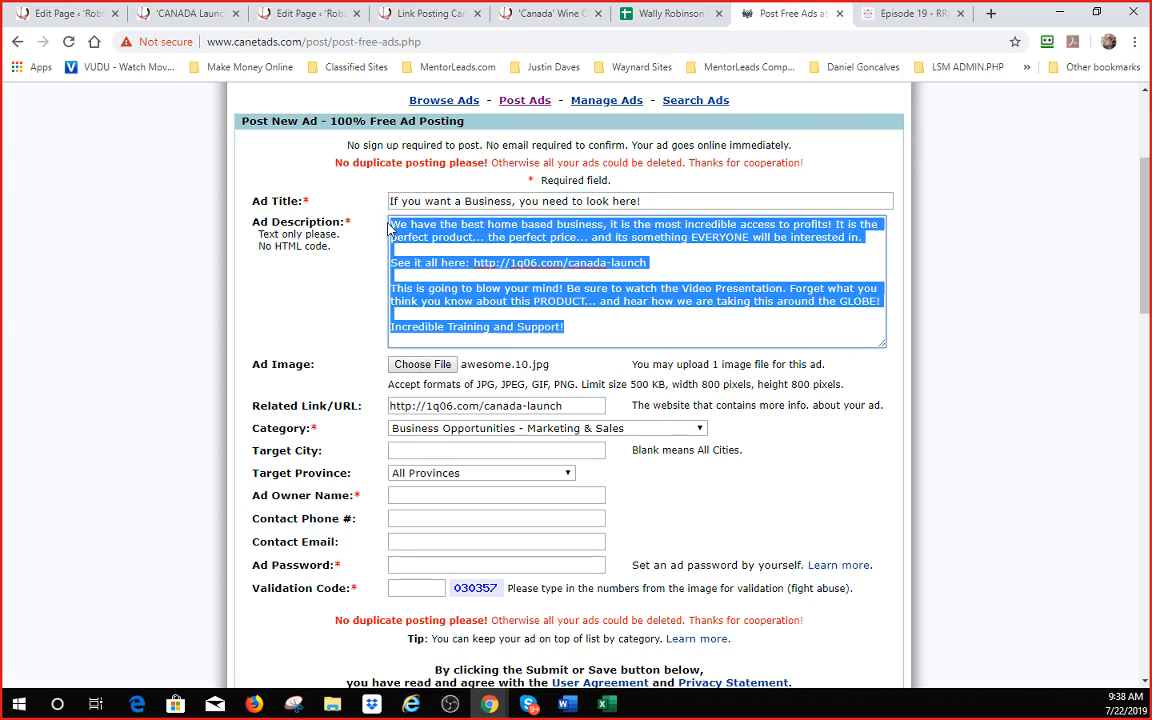
click(557, 15)
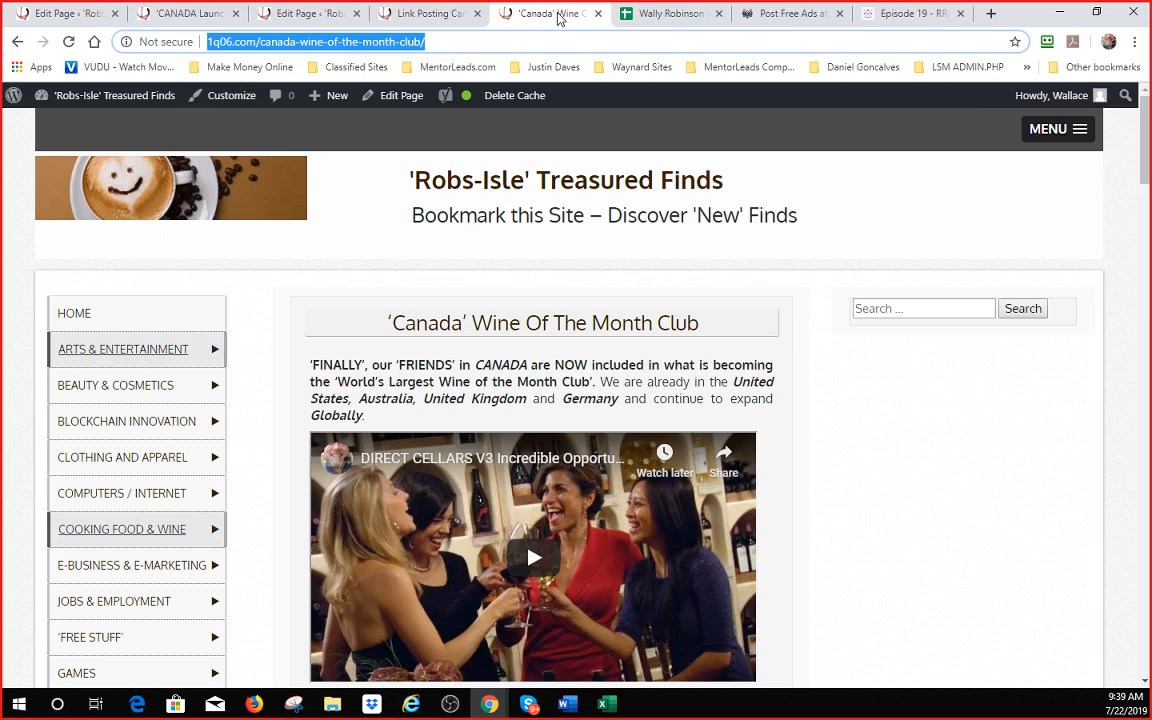
click(430, 13)
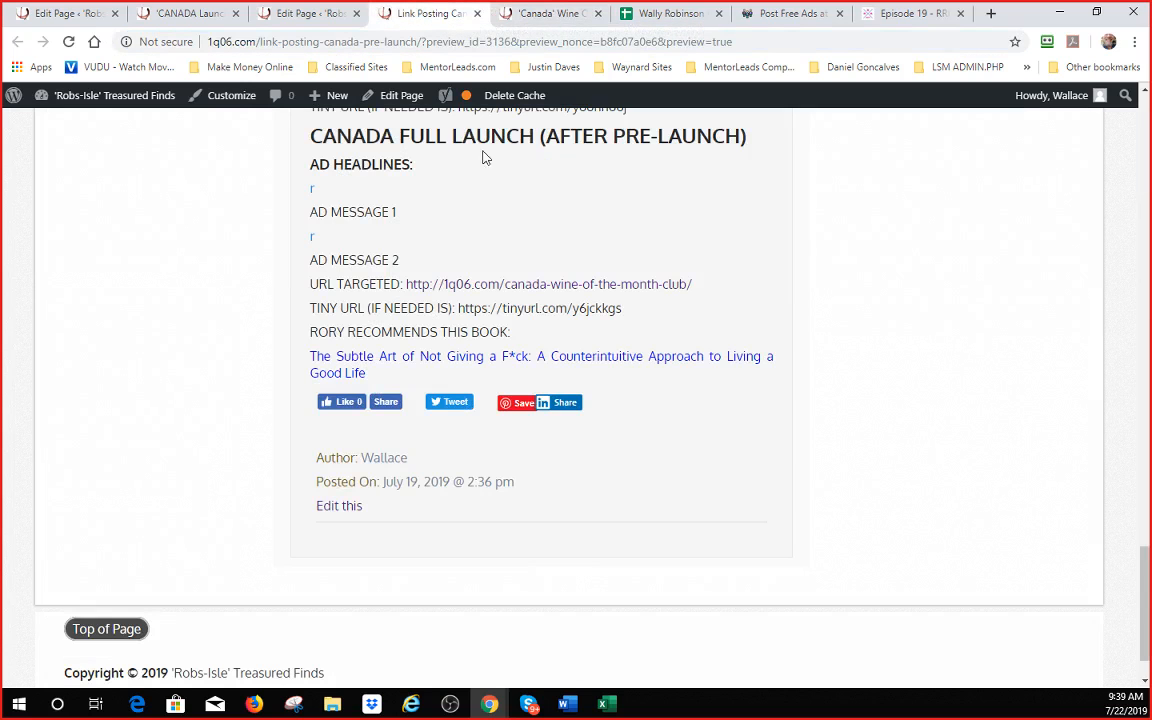
scroll(424, 211, up, 1)
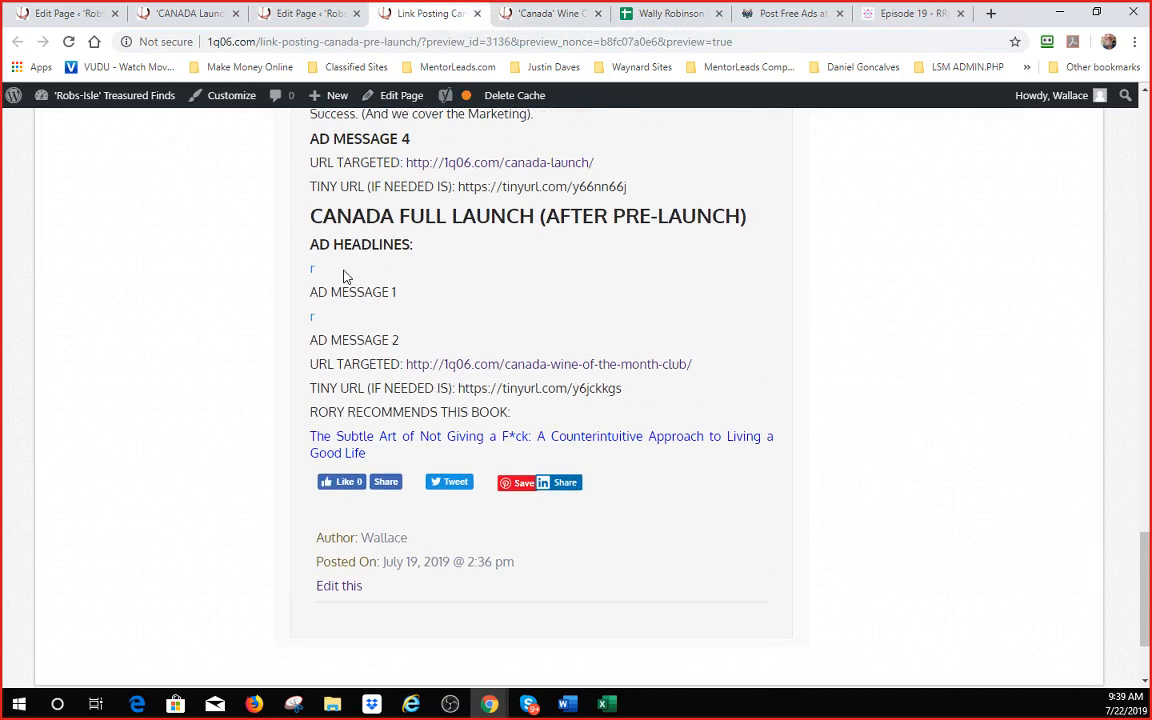
scroll(343, 276, up, 1)
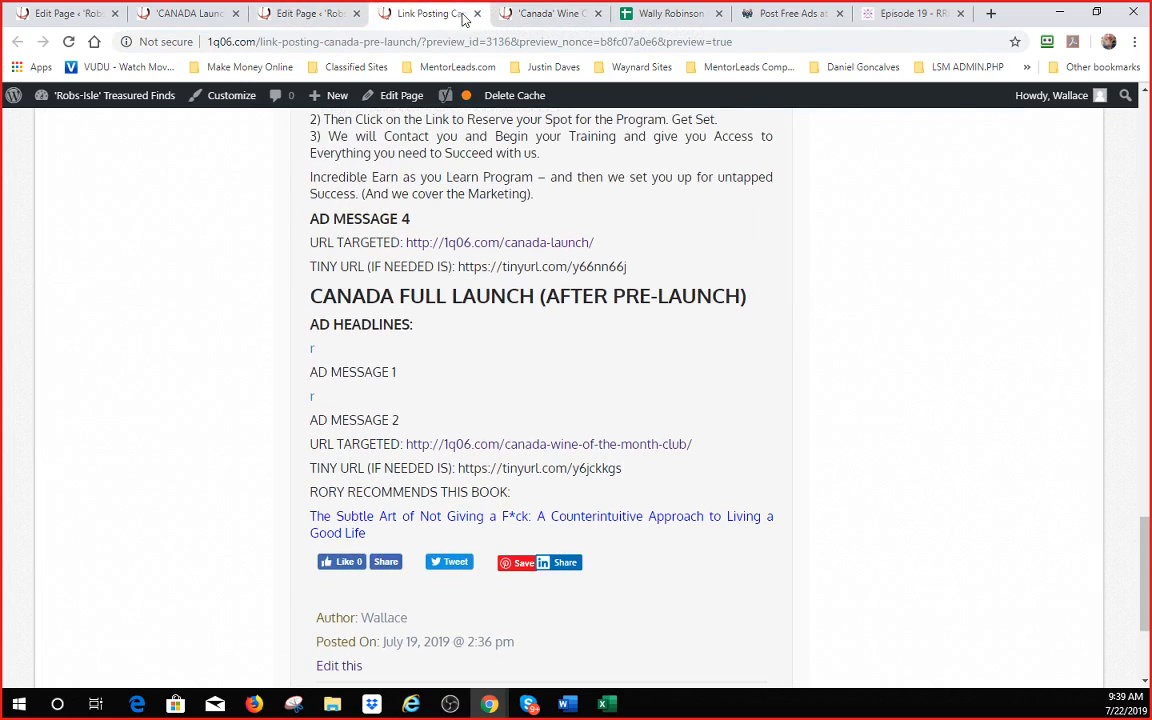
click(316, 14)
click(290, 390)
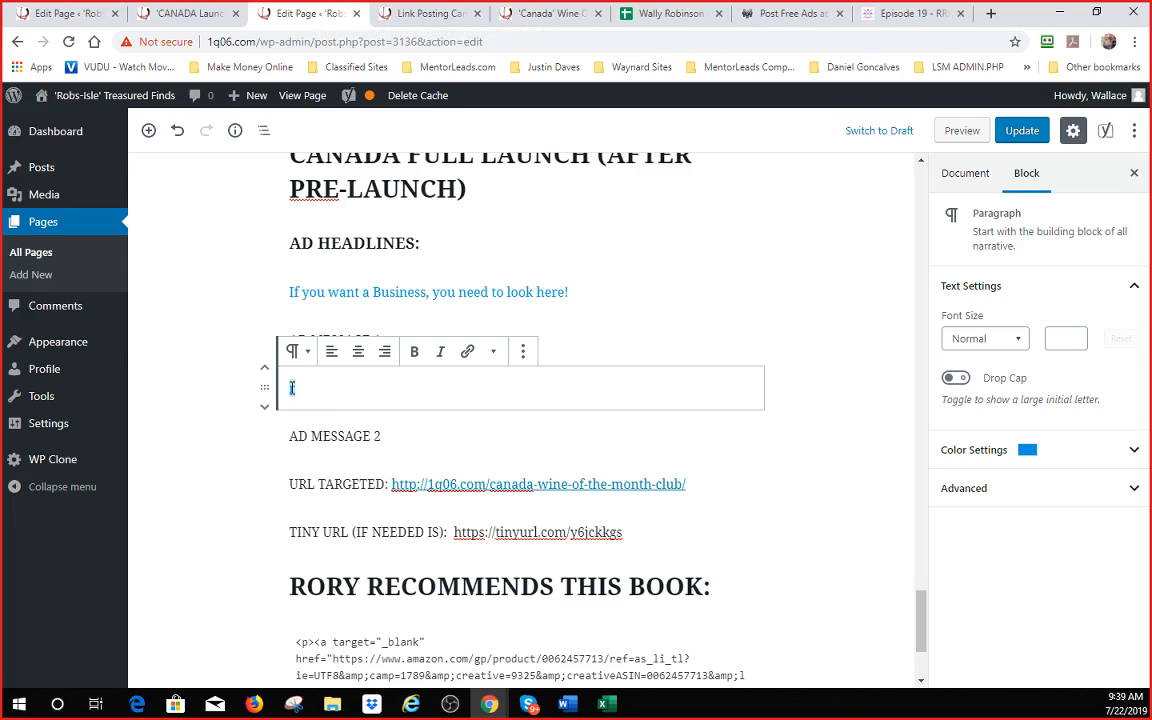
Paste the ad description under AD MESSAGE 1 and delete the leftover 'r' placeholder
key(ctrl+z)
key(ctrl+shift+z)
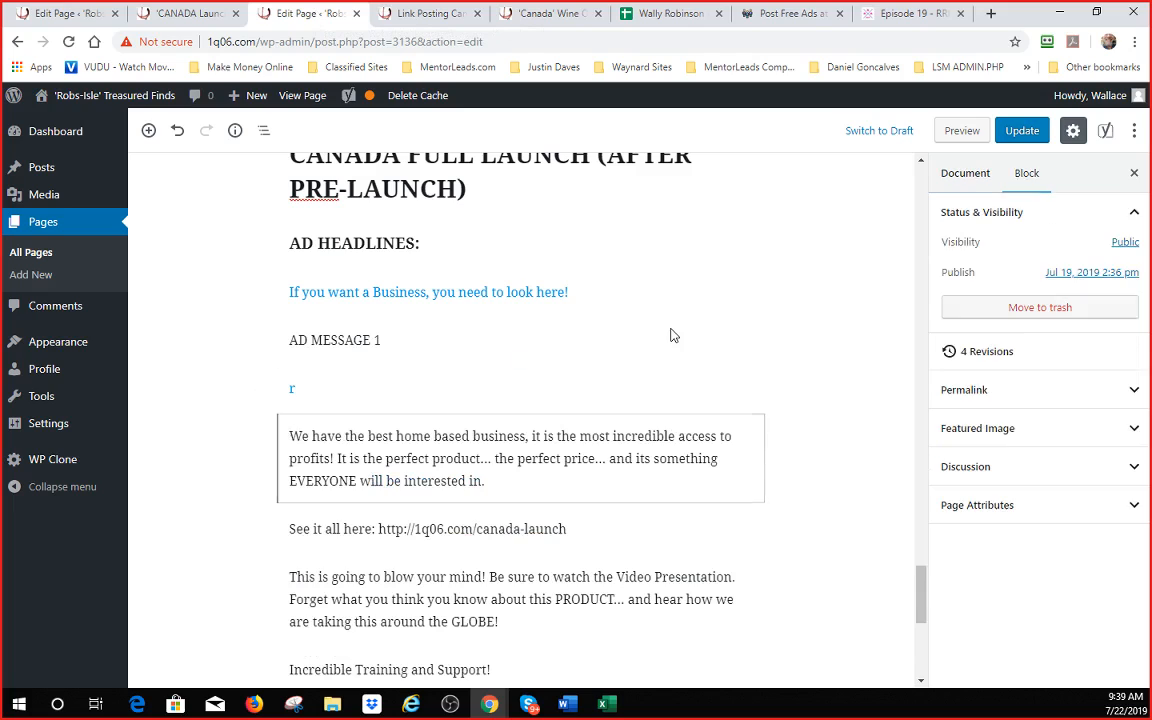
click(380, 388)
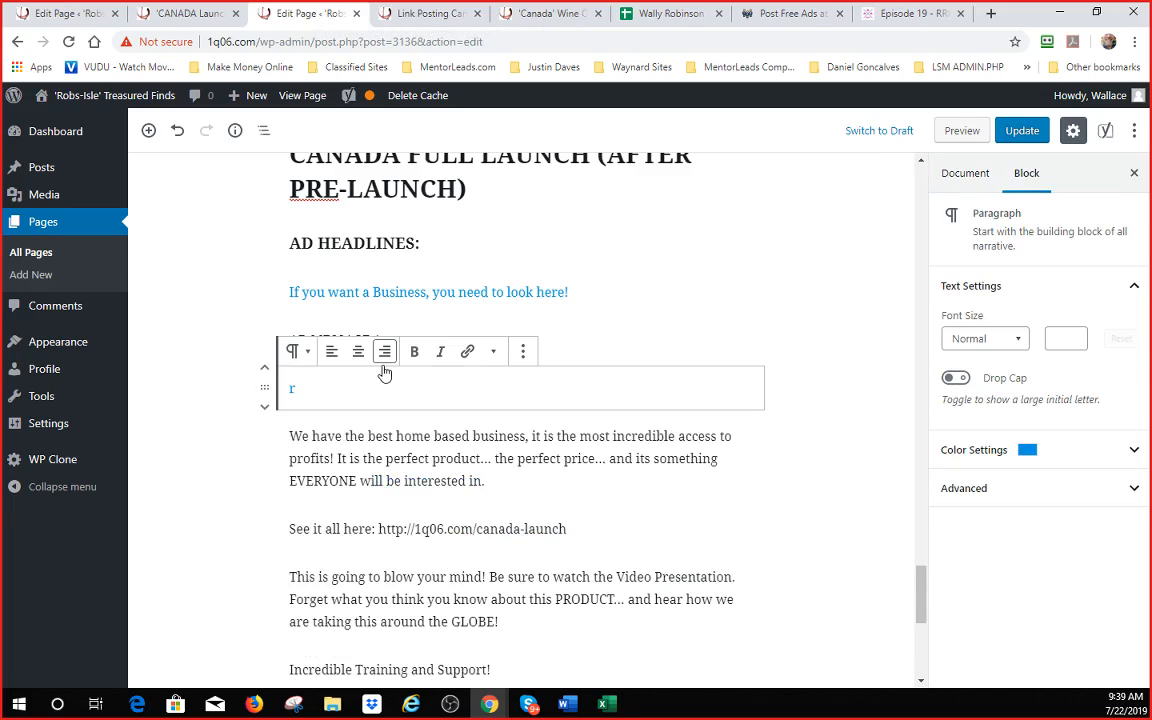
key(BackSpace)
key(BackSpace)
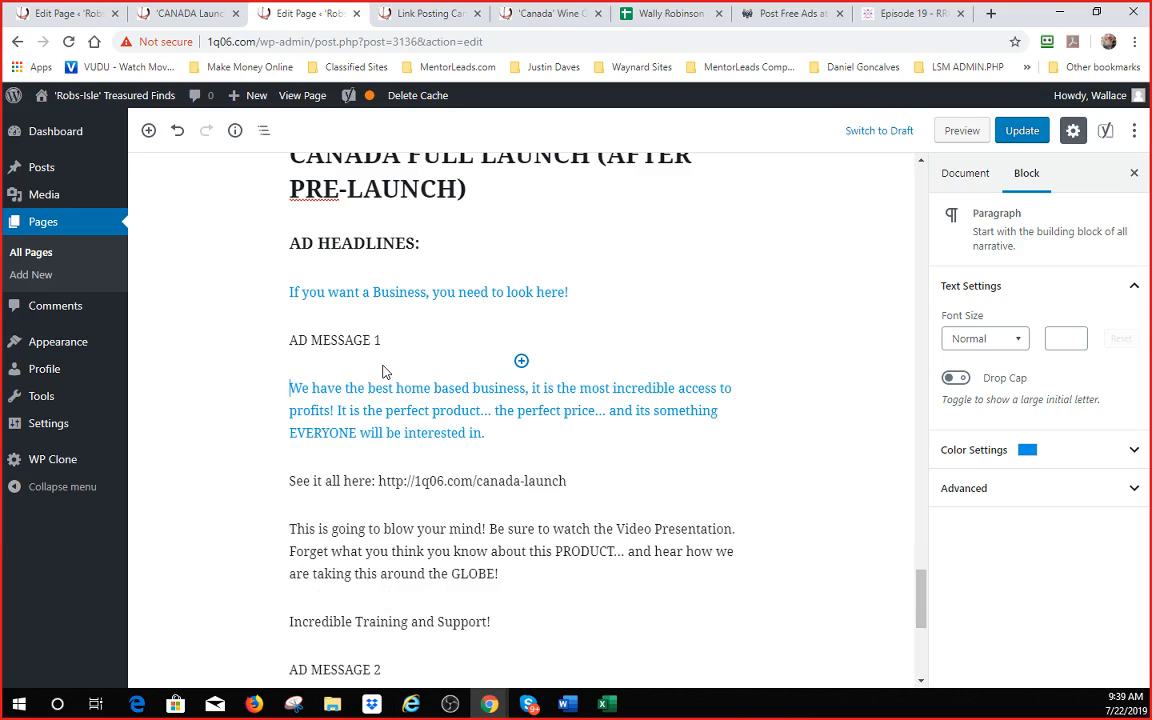
scroll(413, 398, down, 1)
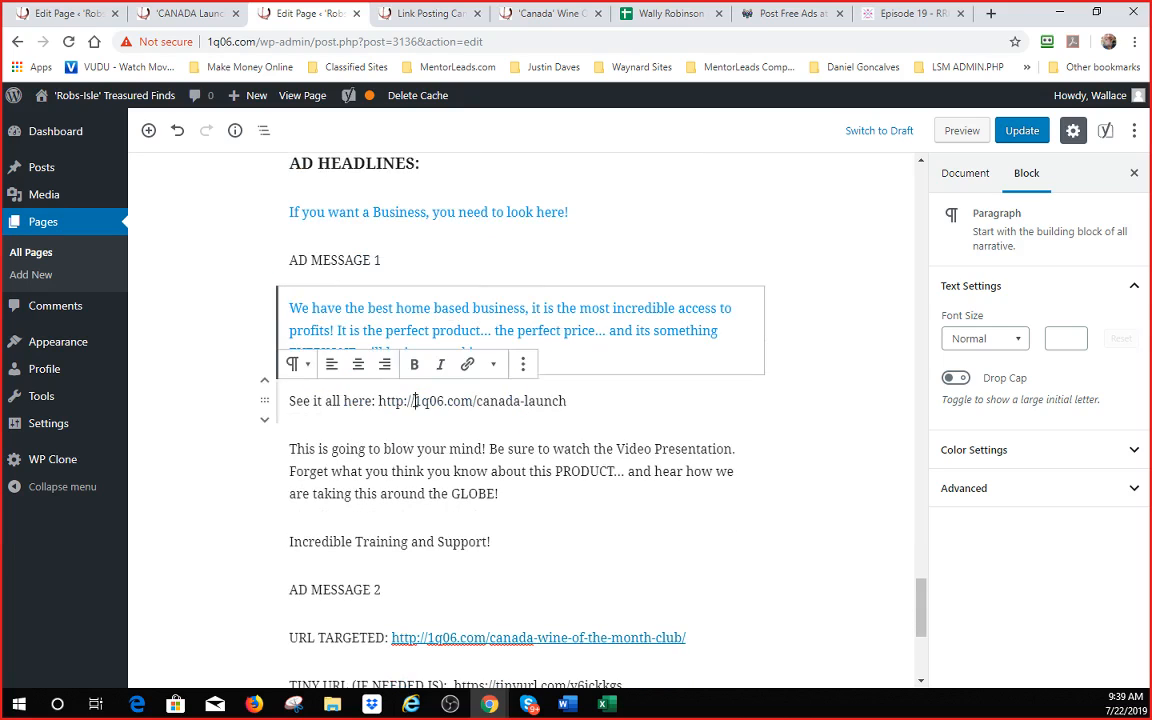
Make the 'See it all here' and 'blow your mind' paragraphs blue
click(503, 542)
drag(481, 542, 281, 338)
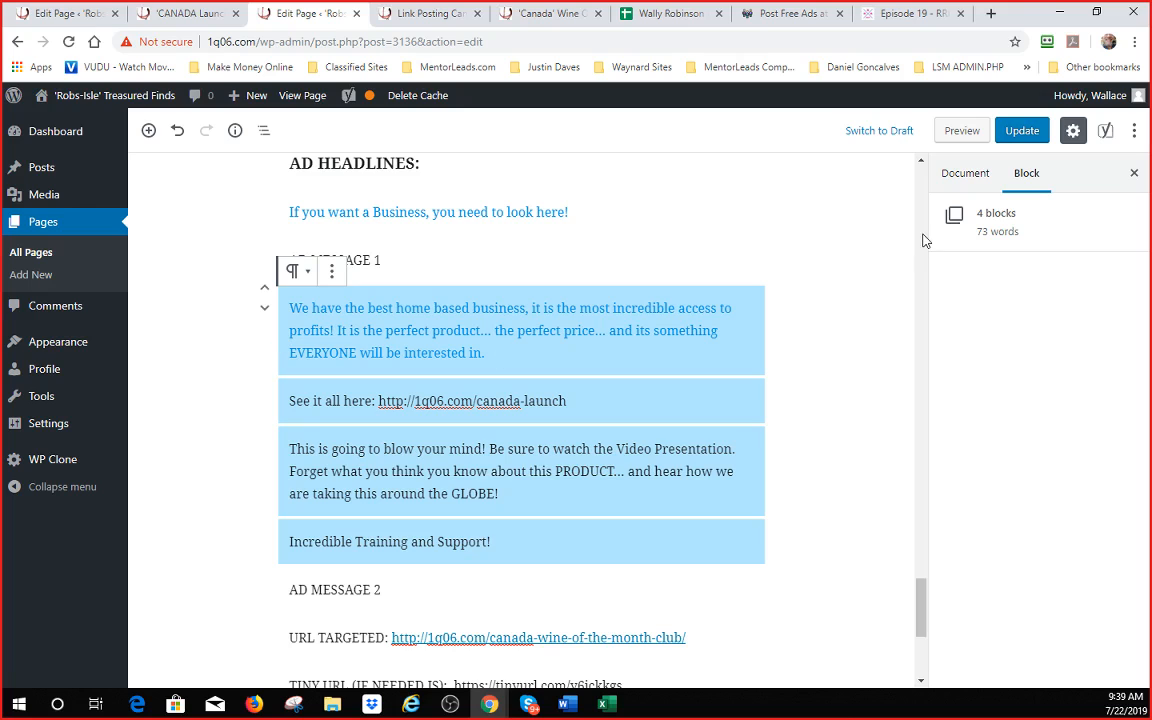
click(533, 424)
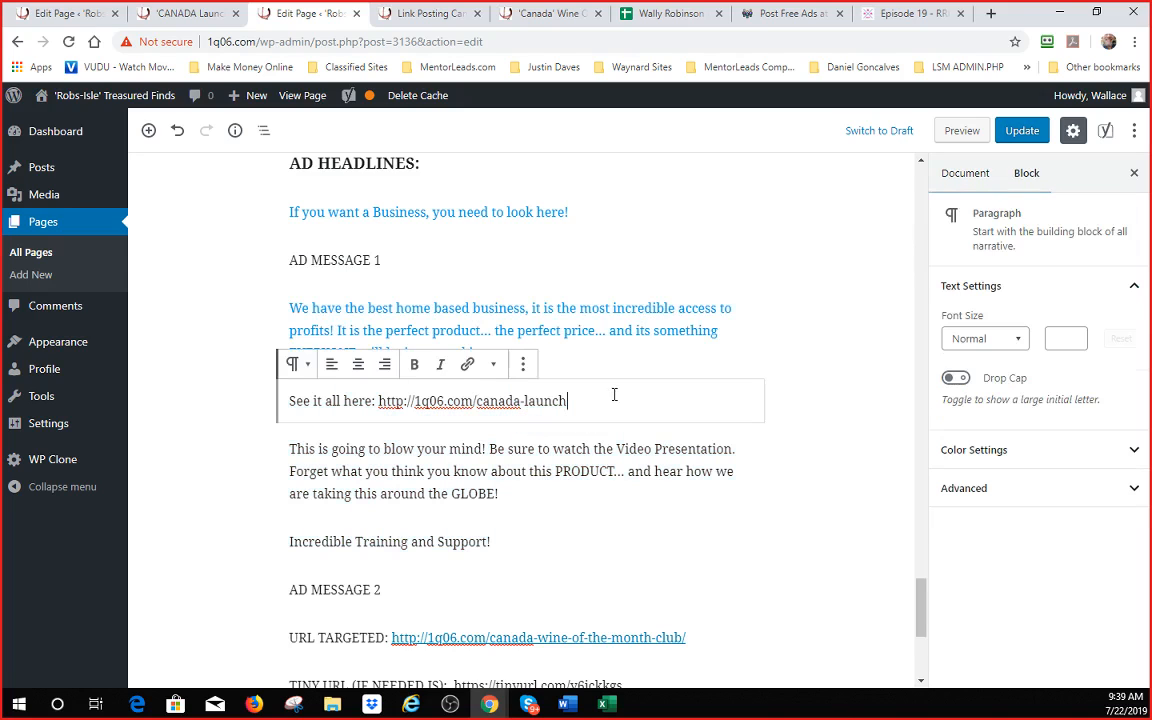
click(990, 451)
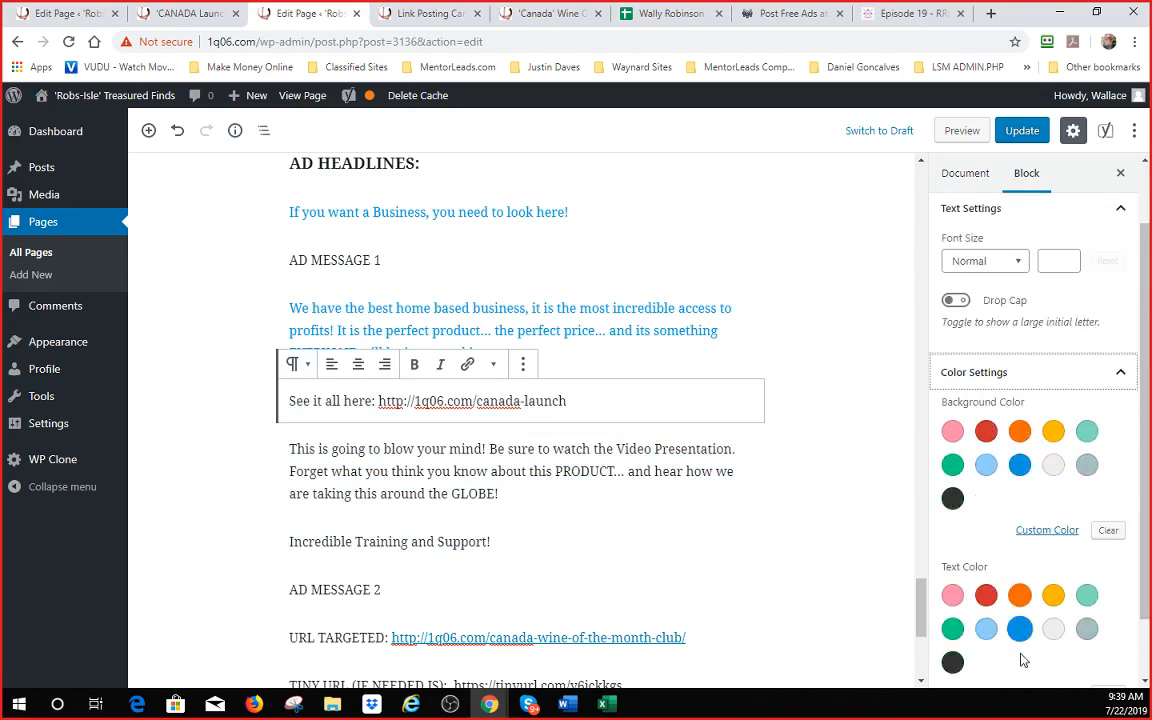
scroll(1022, 620, down, 2)
click(1020, 558)
click(591, 471)
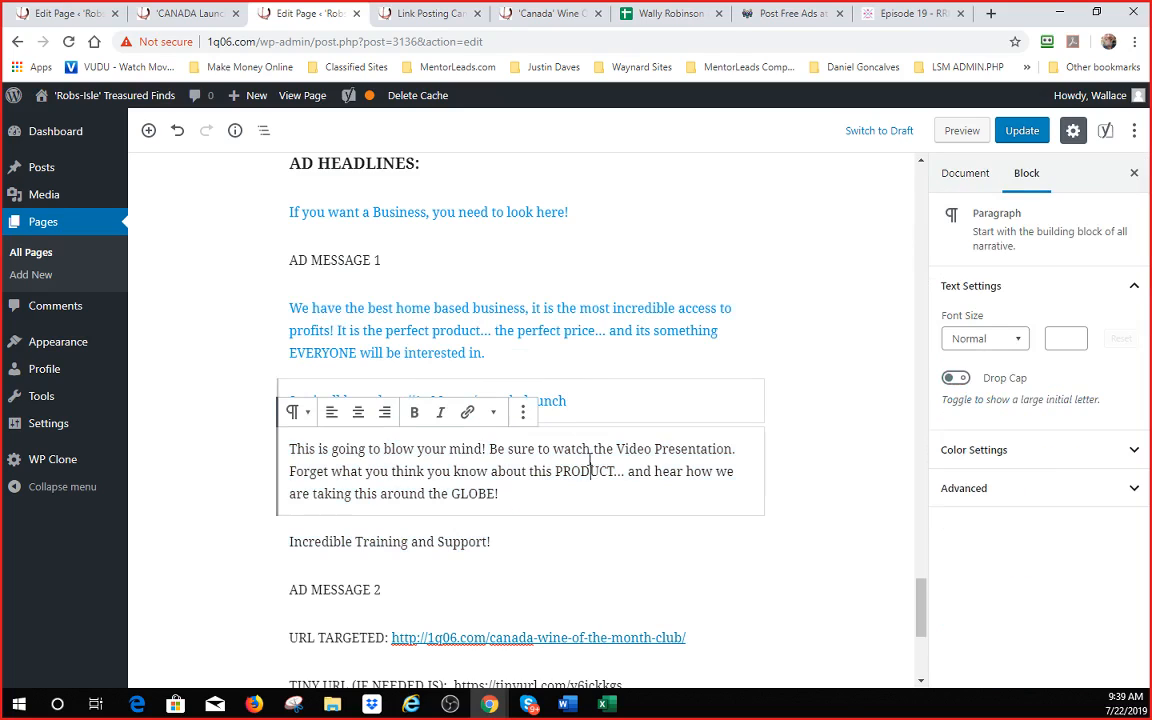
click(1035, 449)
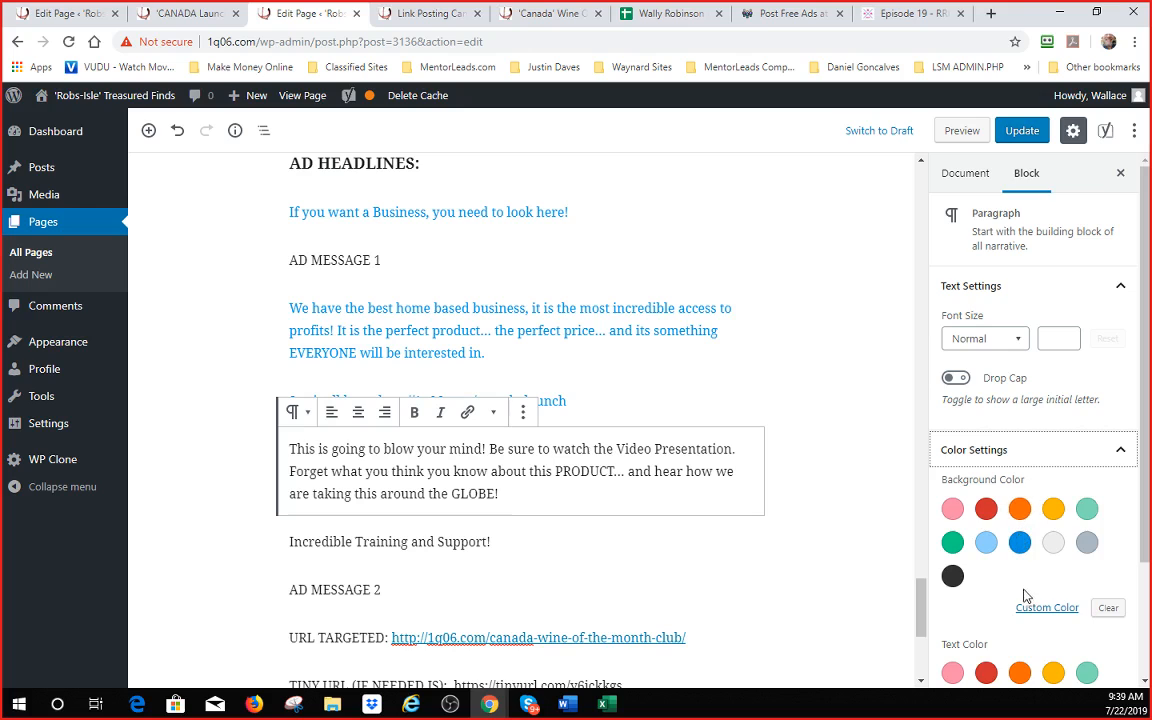
scroll(1021, 600, down, 2)
click(1018, 557)
Turn the 'Incredible Training and Support!' paragraph blue as well
click(505, 543)
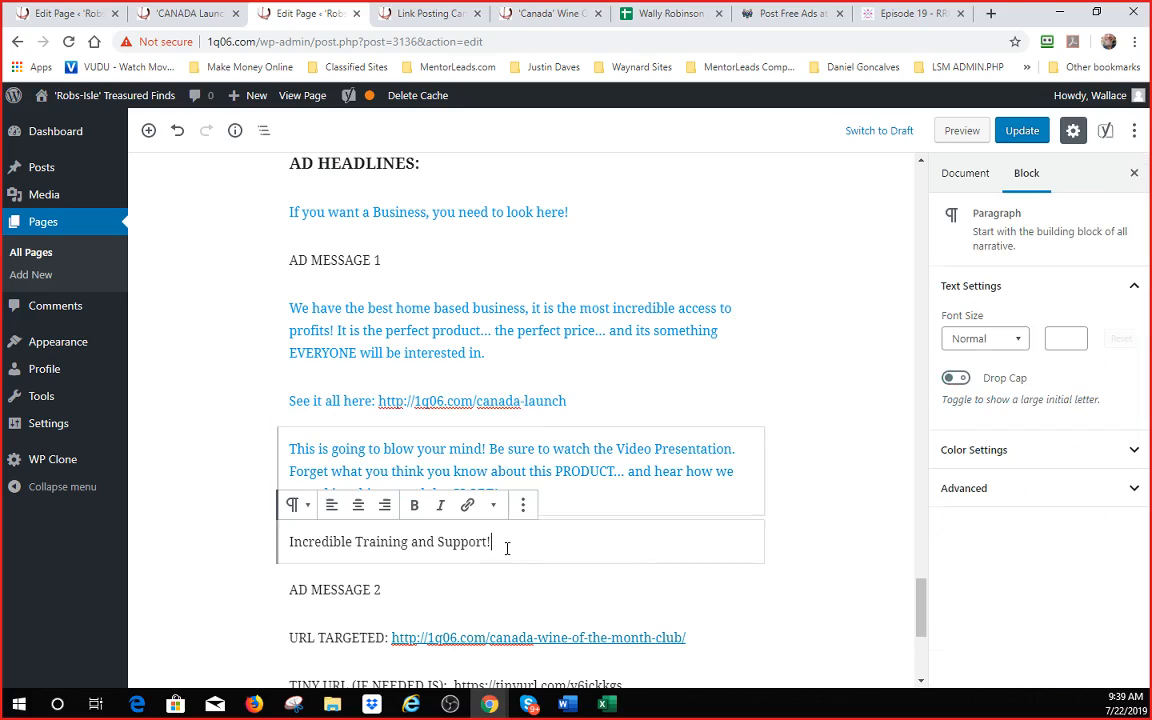
click(1025, 447)
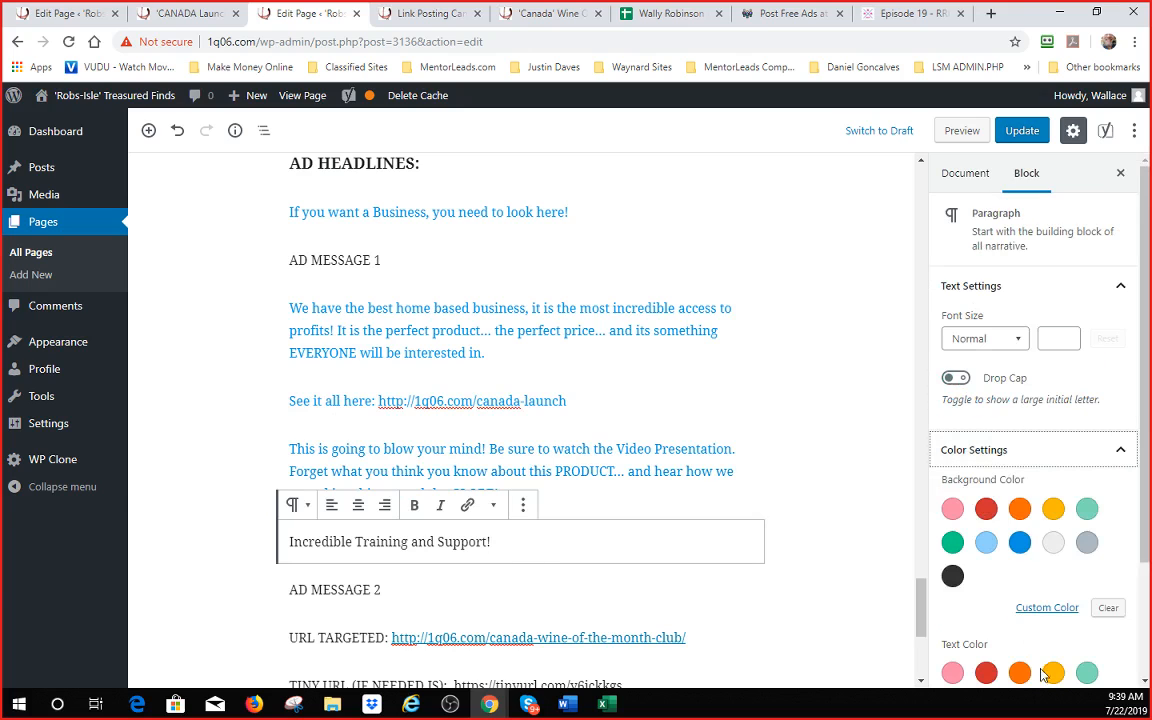
scroll(1021, 594, down, 2)
click(1018, 567)
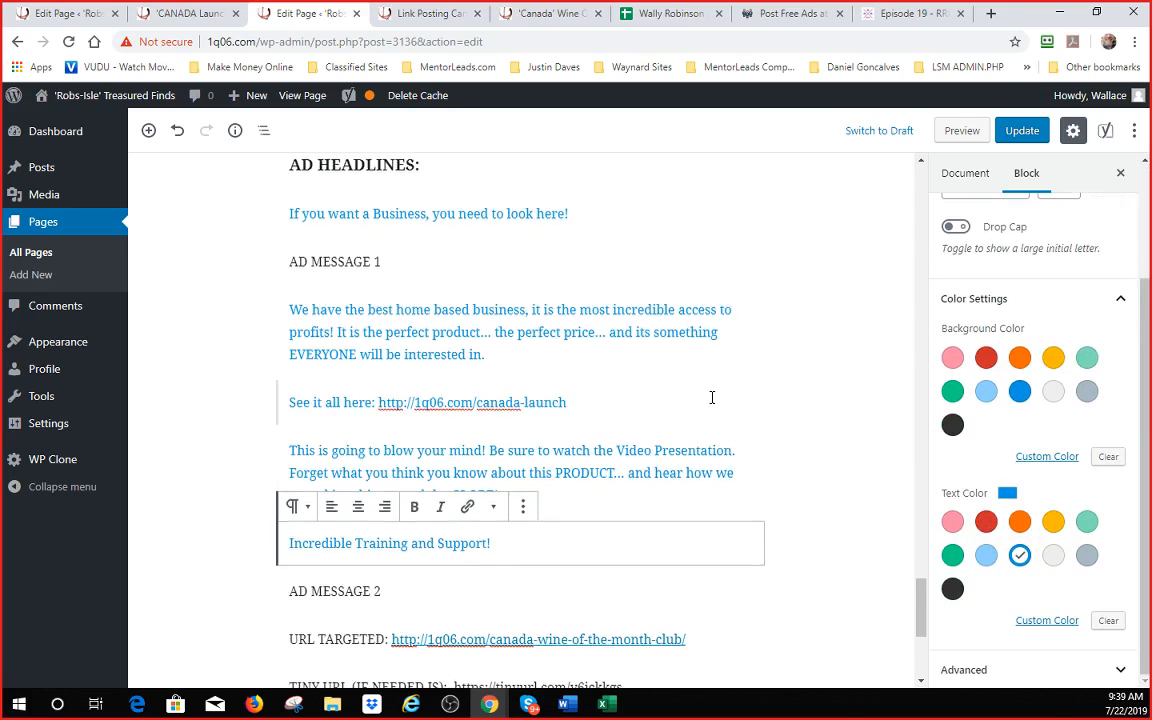
scroll(694, 360, up, 3)
click(694, 360)
scroll(575, 475, down, 3)
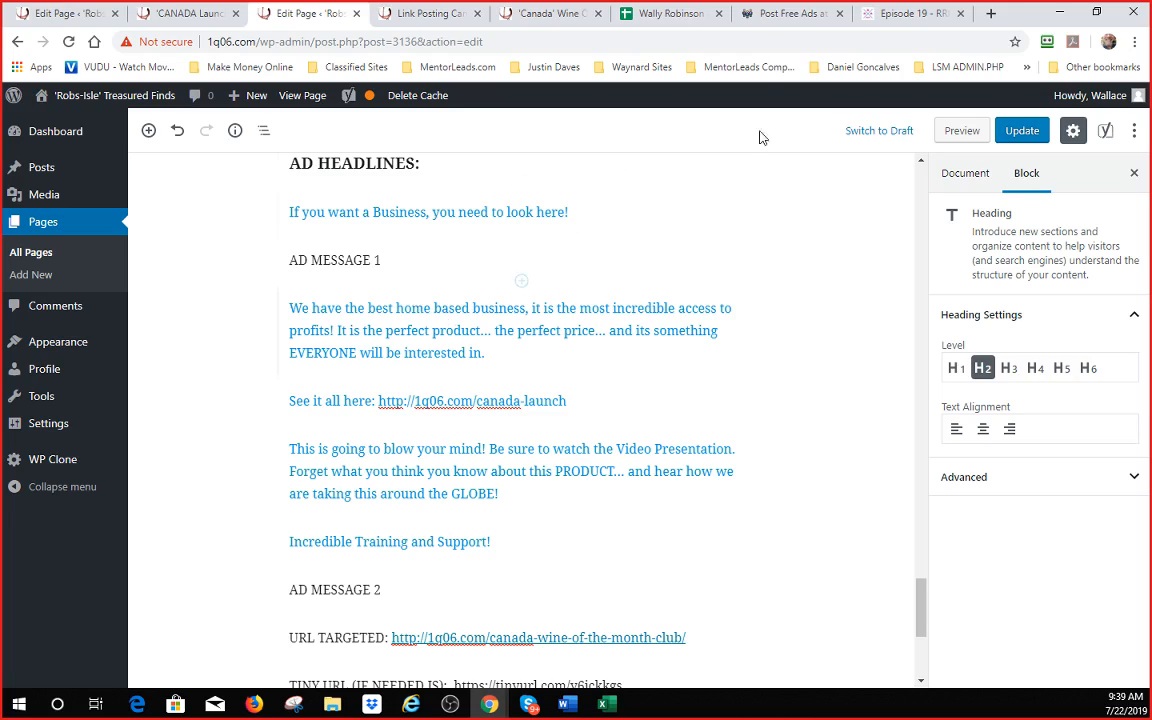
click(792, 13)
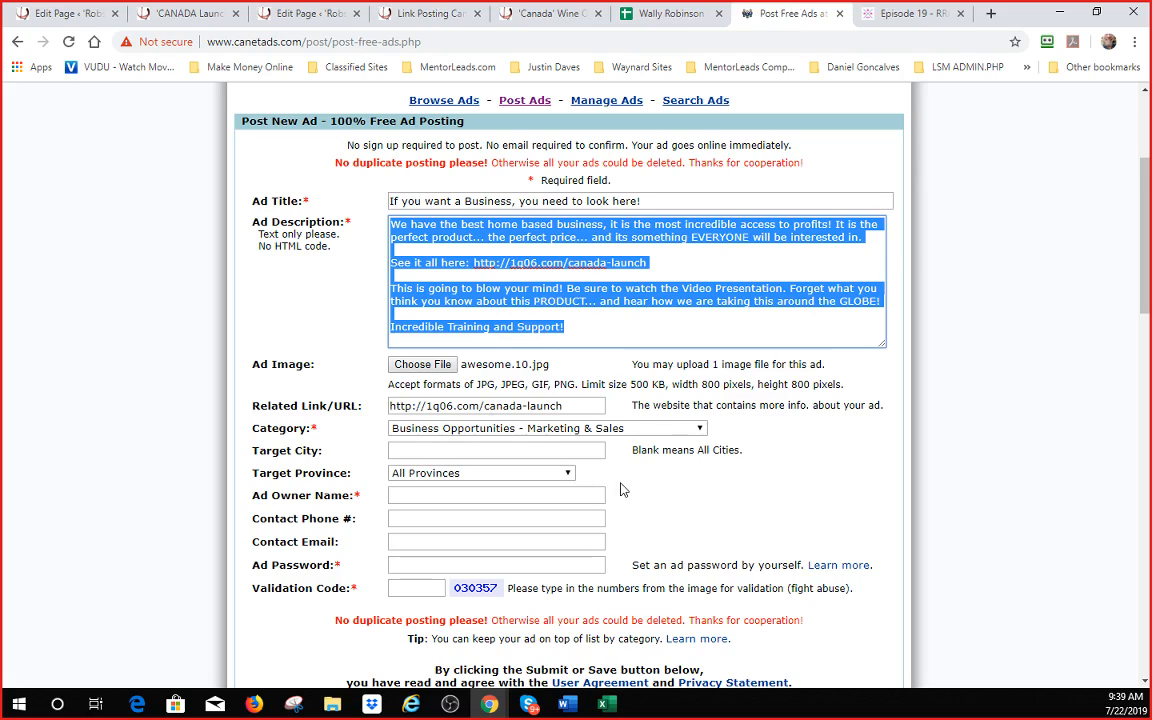
Fill in the ad owner's name, the ad password and the validation code
click(416, 497)
text(Wally)
key(Tab)
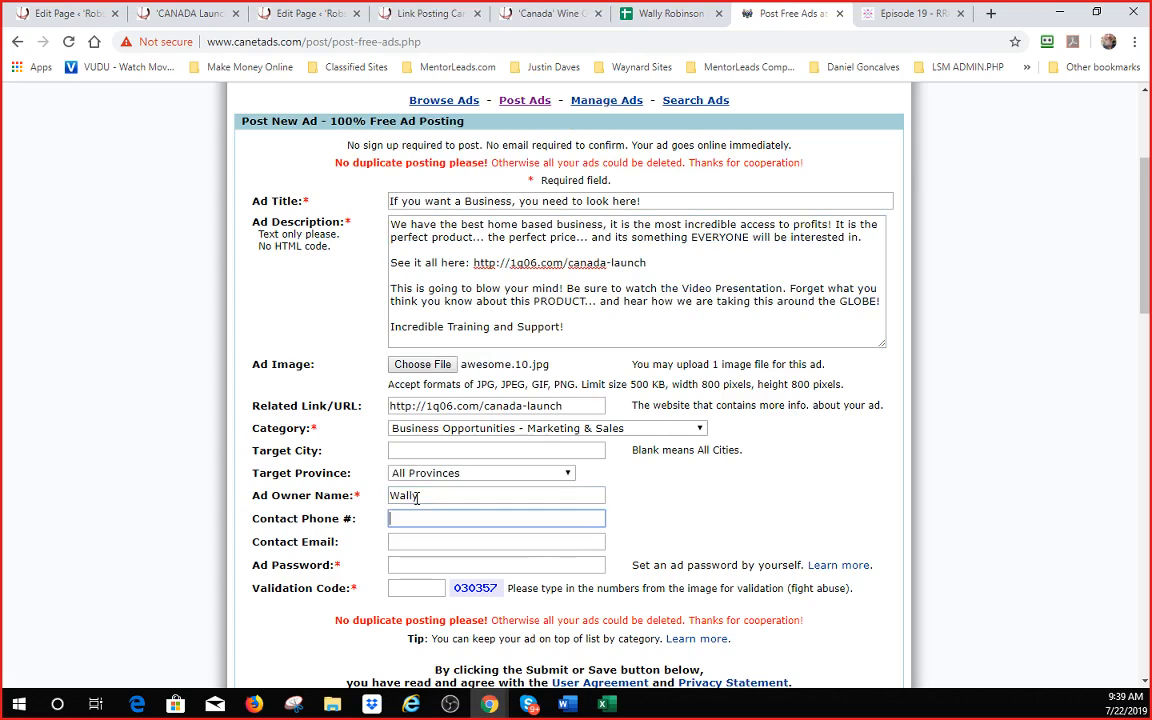
key(Tab)
key(Tab)
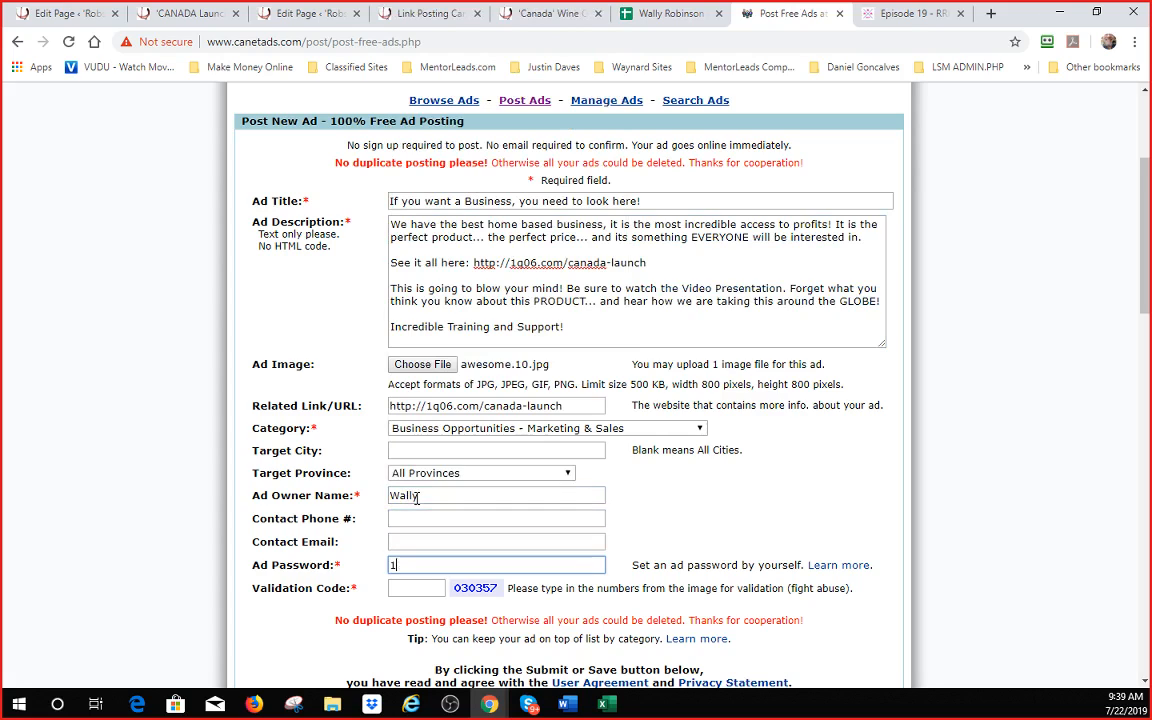
click(422, 587)
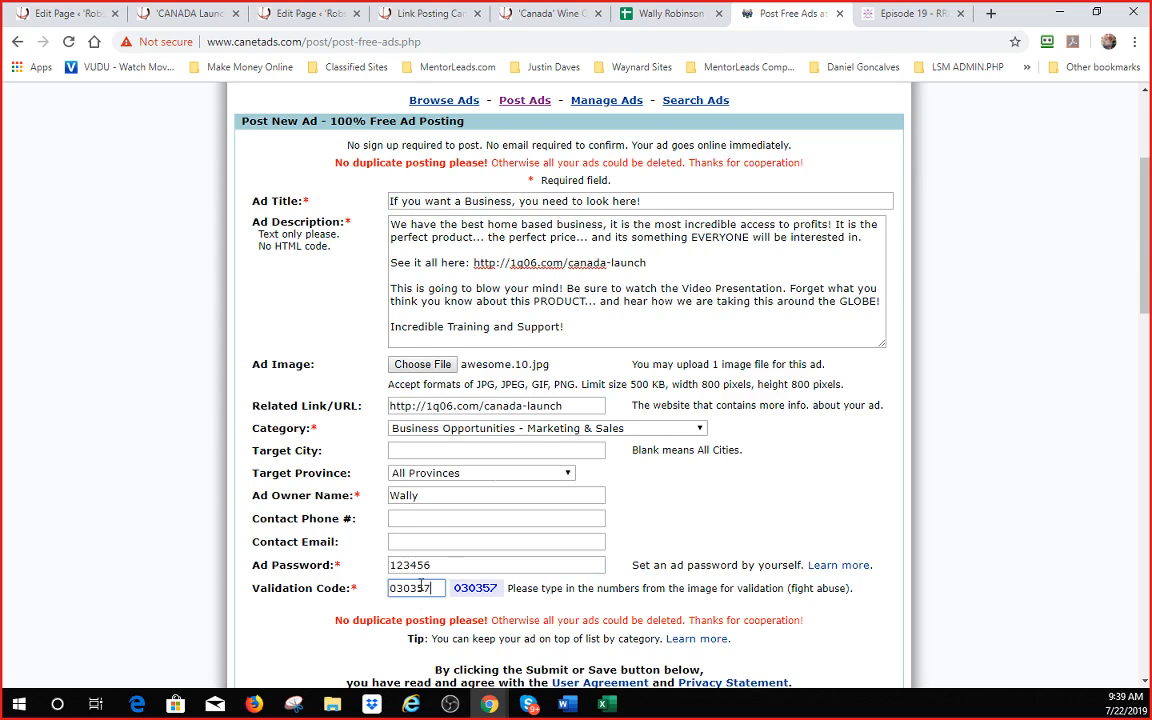
Submit the ad and select the new ad ID 2668943 on the confirmation page
scroll(420, 587, down, 3)
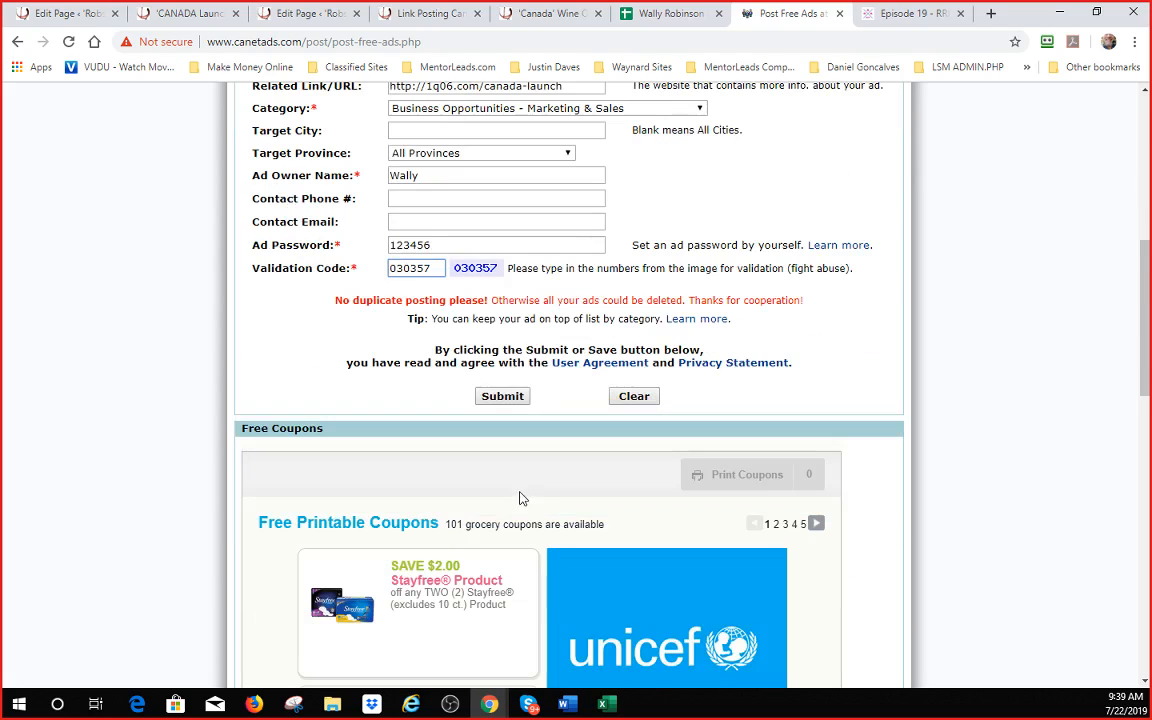
click(502, 396)
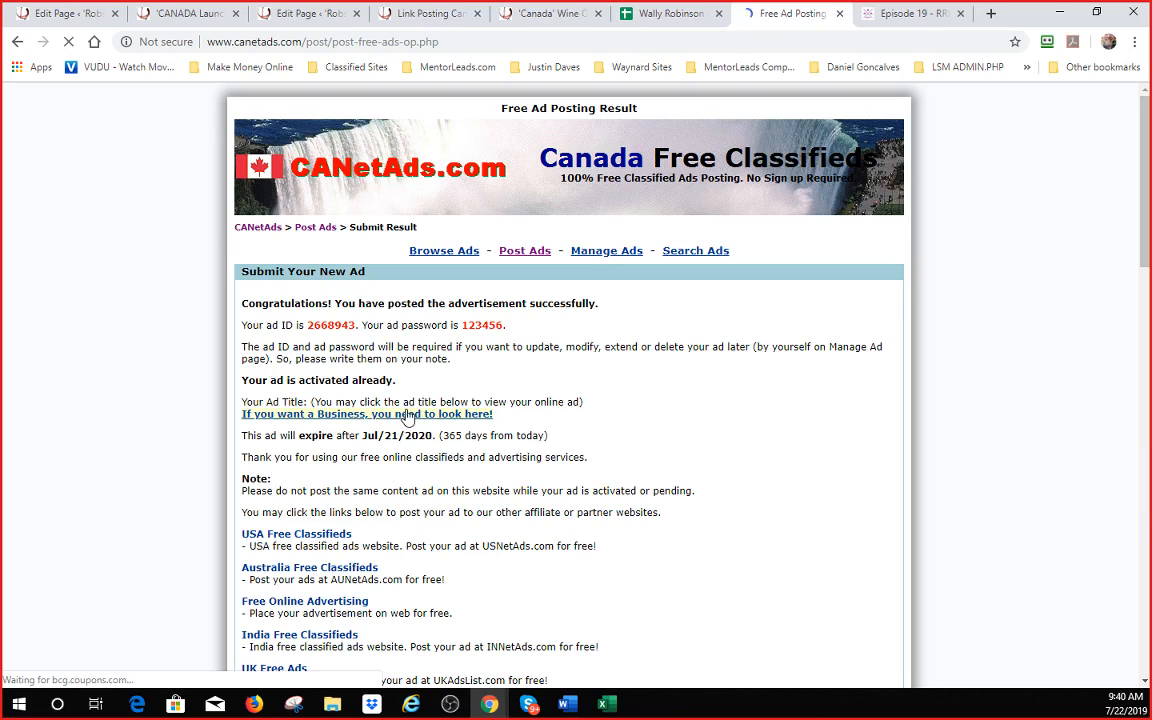
double_click(310, 325)
key(ctrl+c)
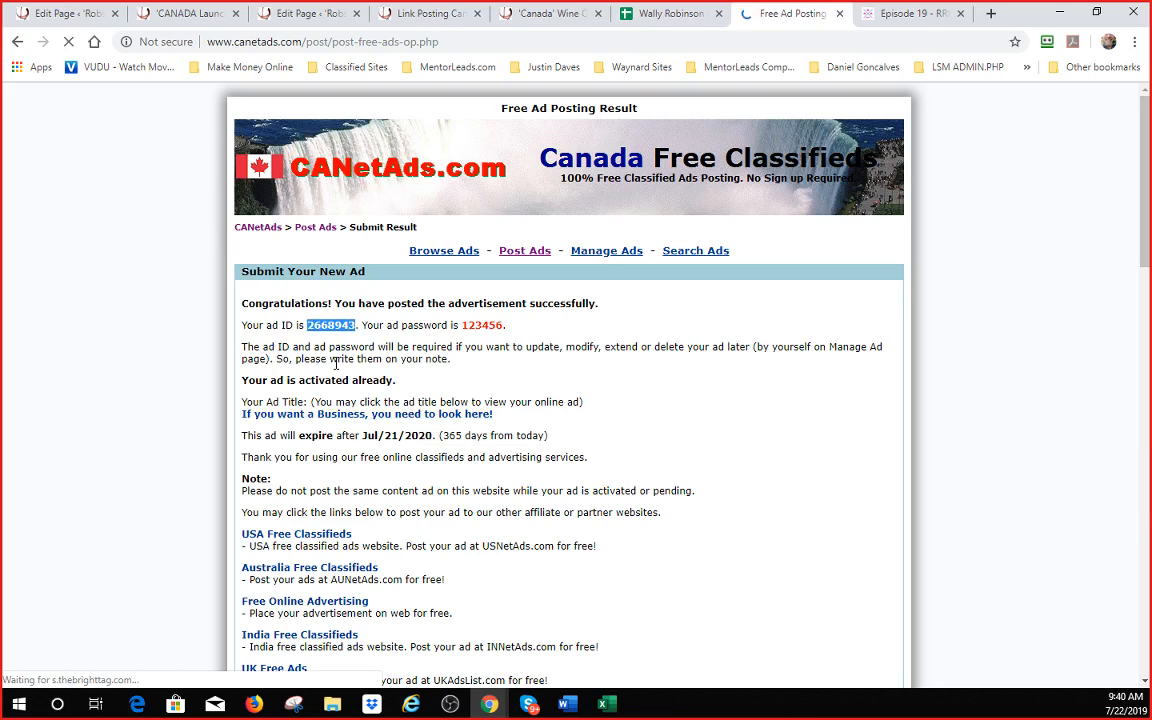
Paste ad ID 2668943 into cell E7 of the AD ID column
click(668, 18)
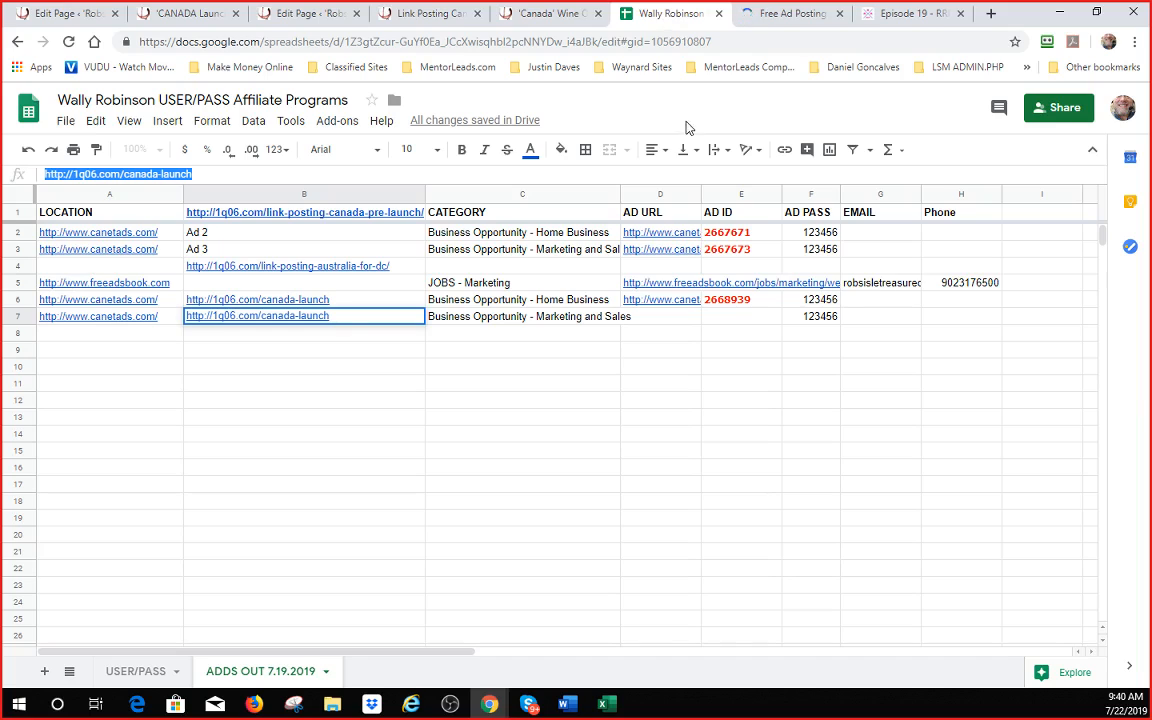
click(732, 320)
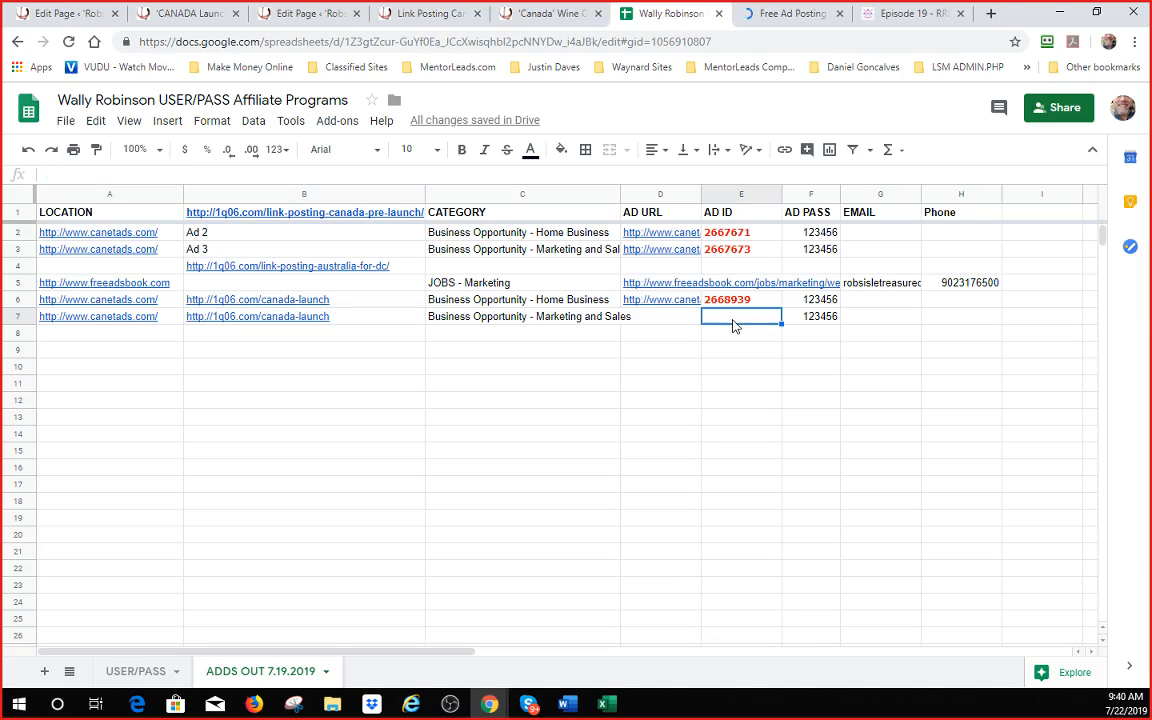
key(ctrl+v)
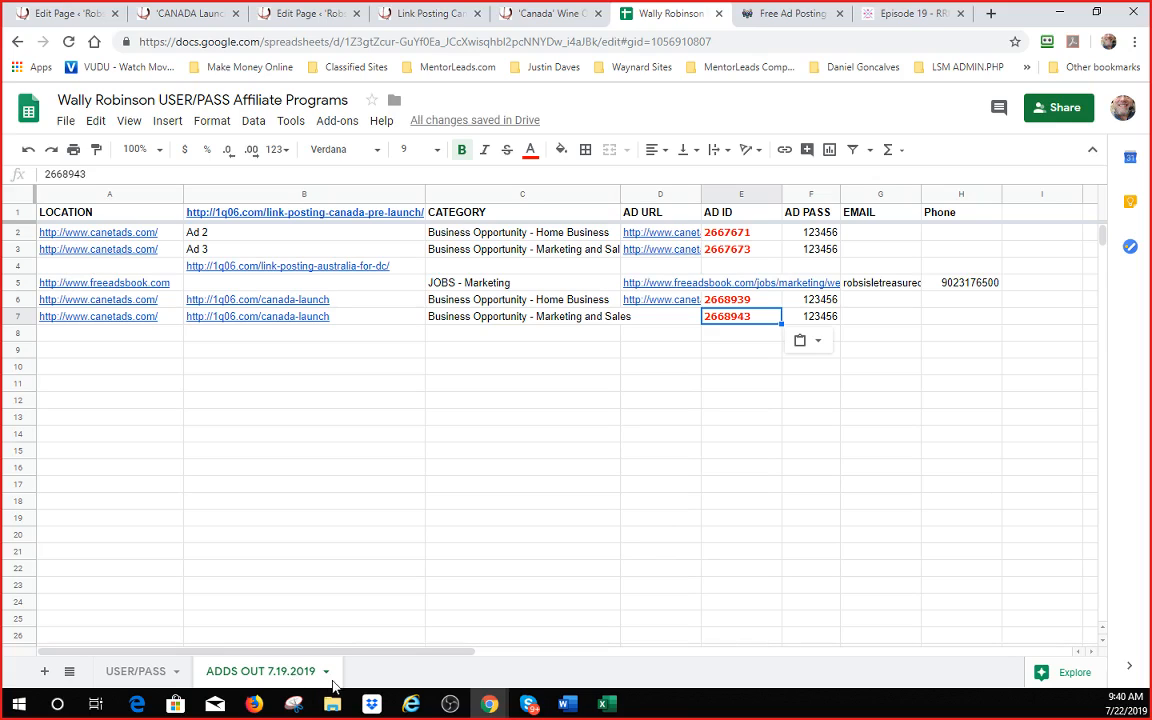
Rename the sheet from 'ADDS OUT 7.19.2019' to 'ADDS OUT 7.19 and 7.22 2019'
click(326, 673)
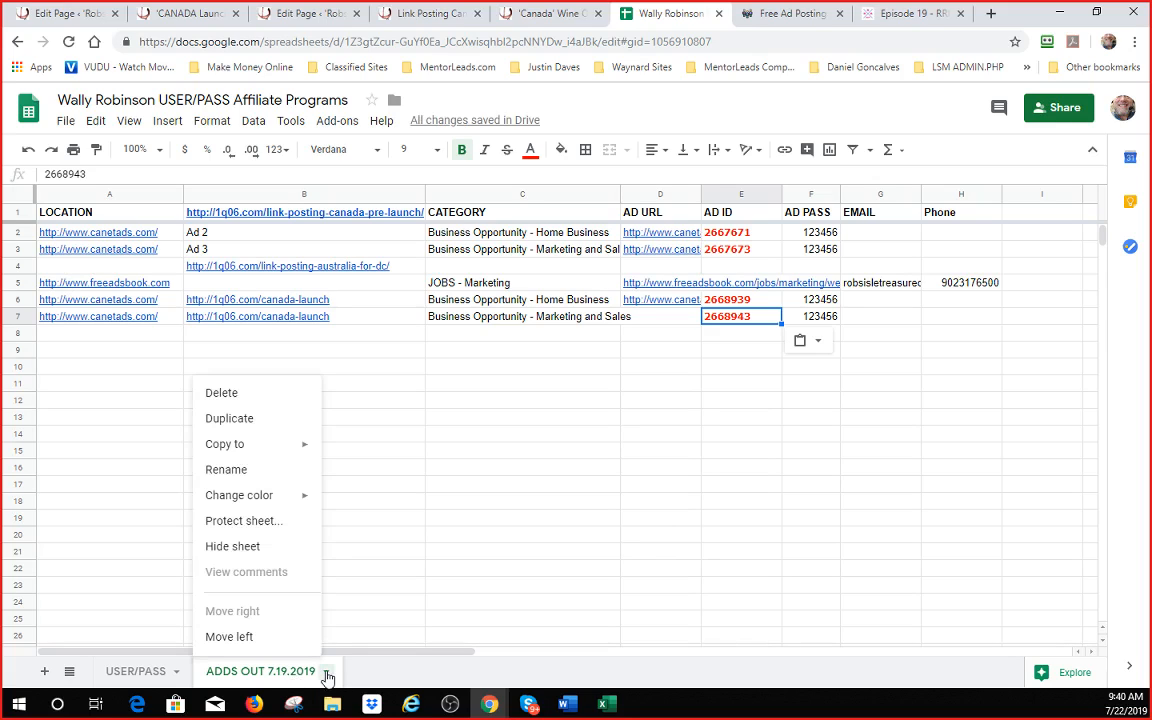
click(247, 471)
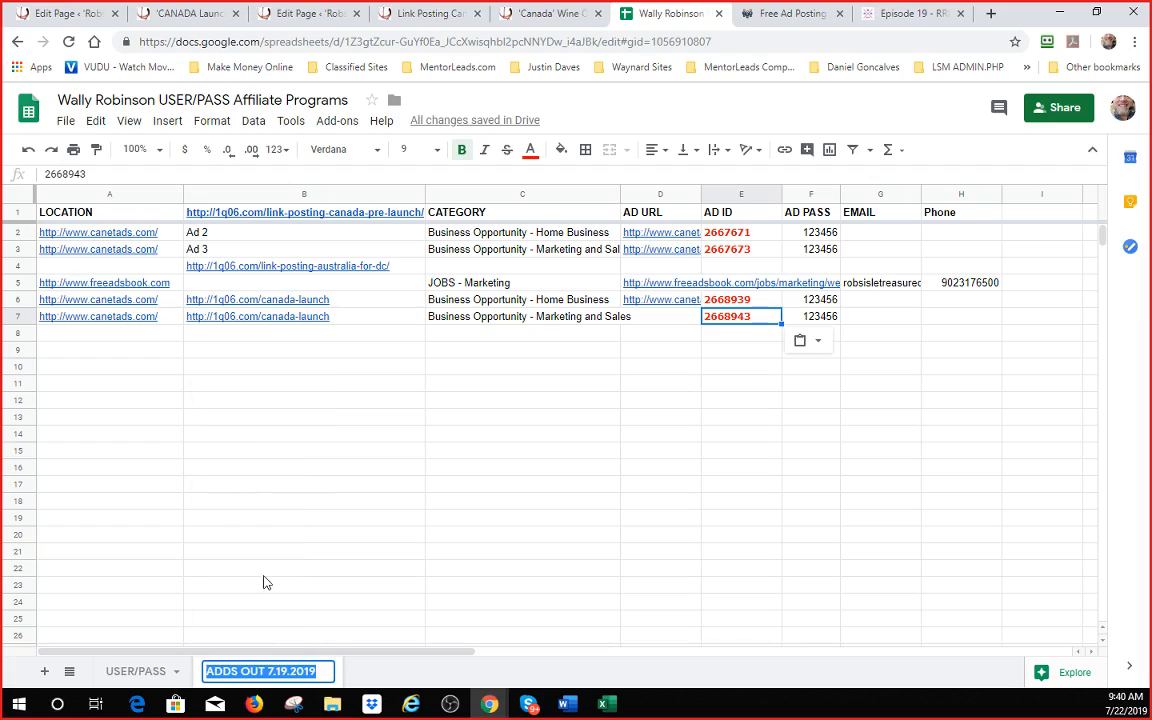
click(295, 676)
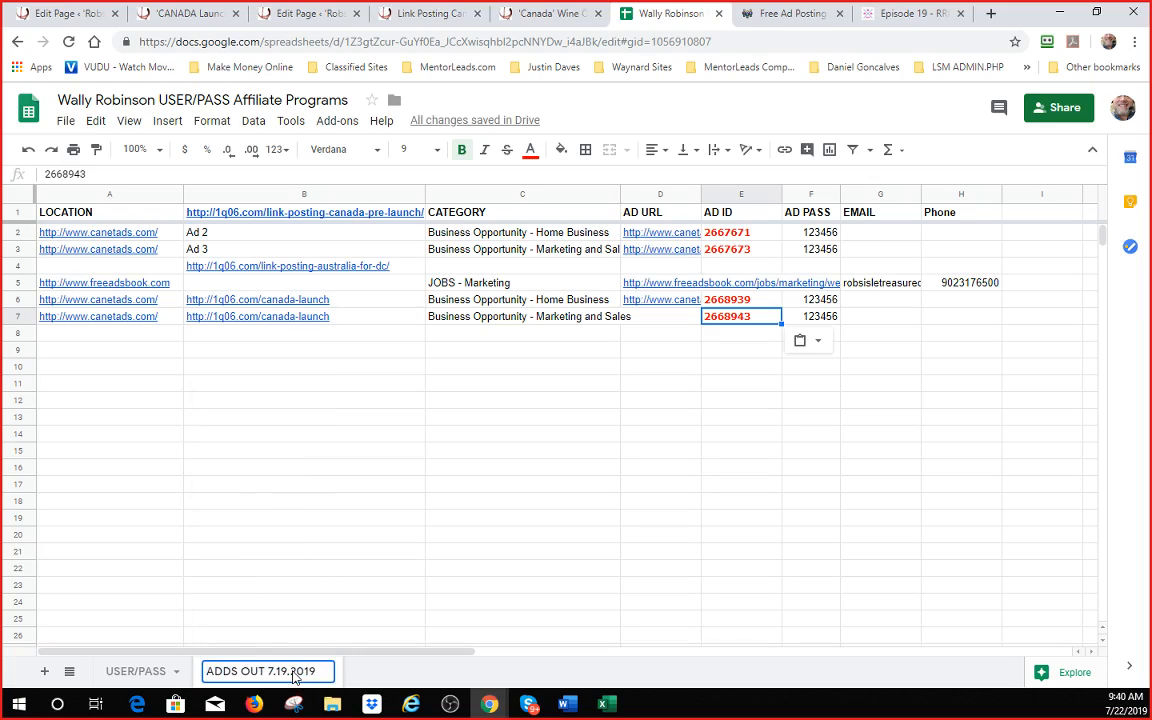
key(BackSpace)
text(and )
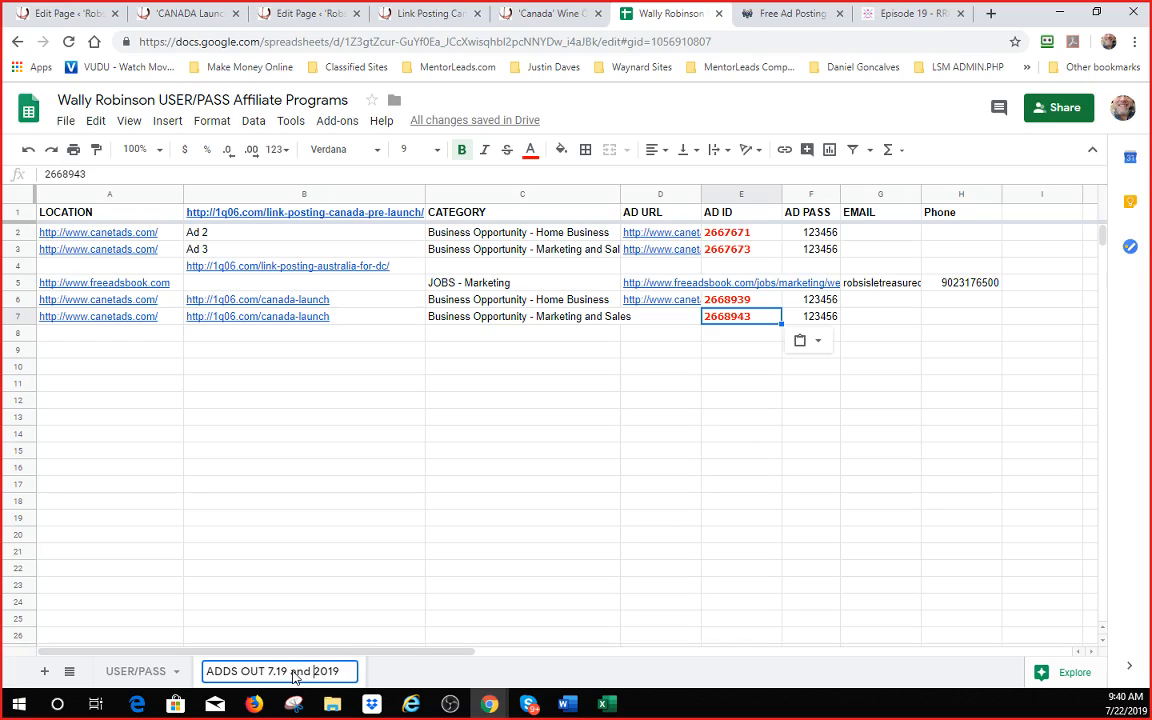
text(7.22)
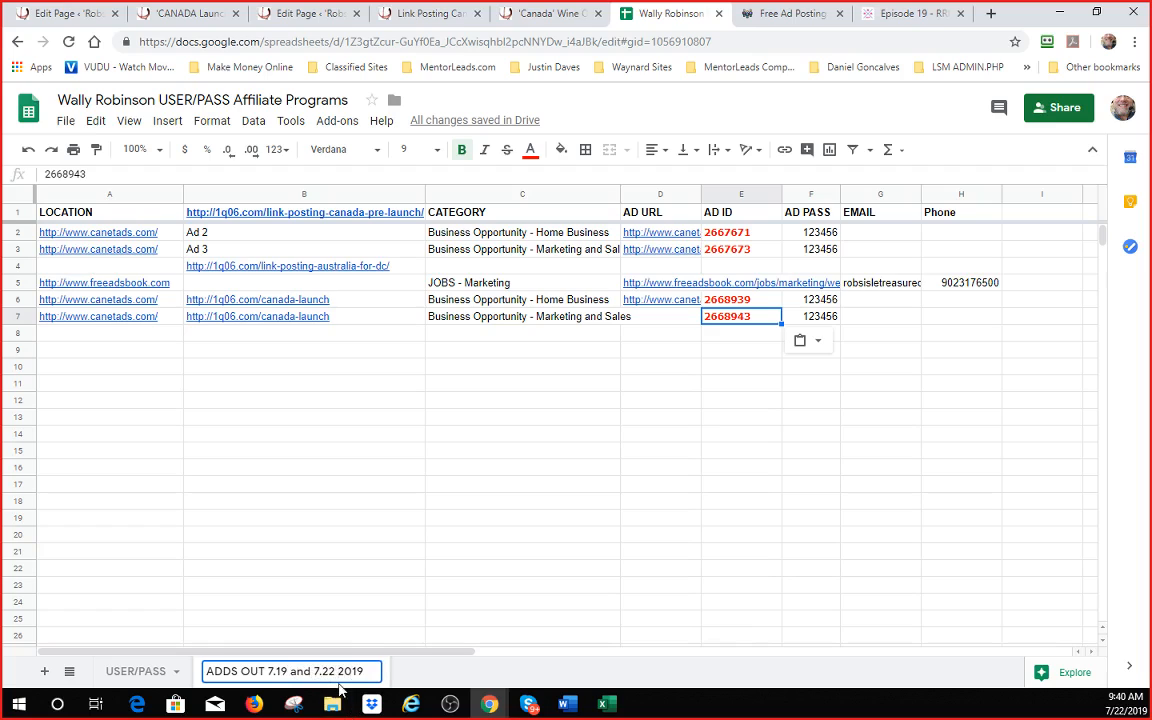
click(330, 591)
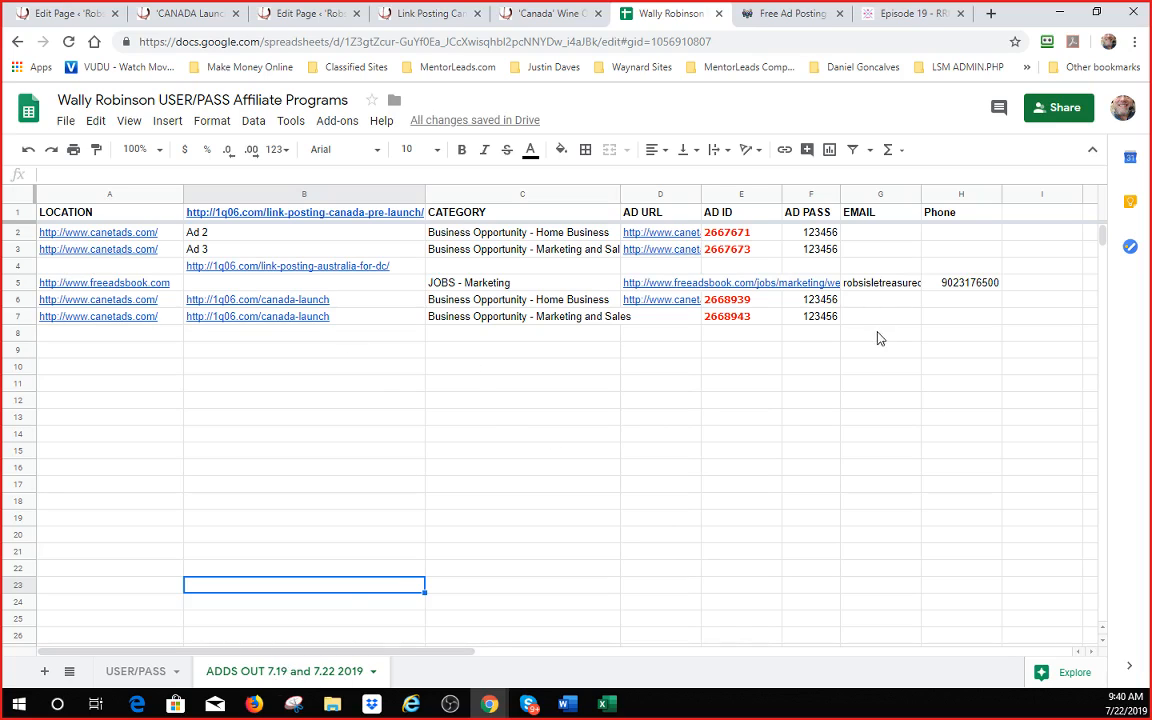
click(870, 303)
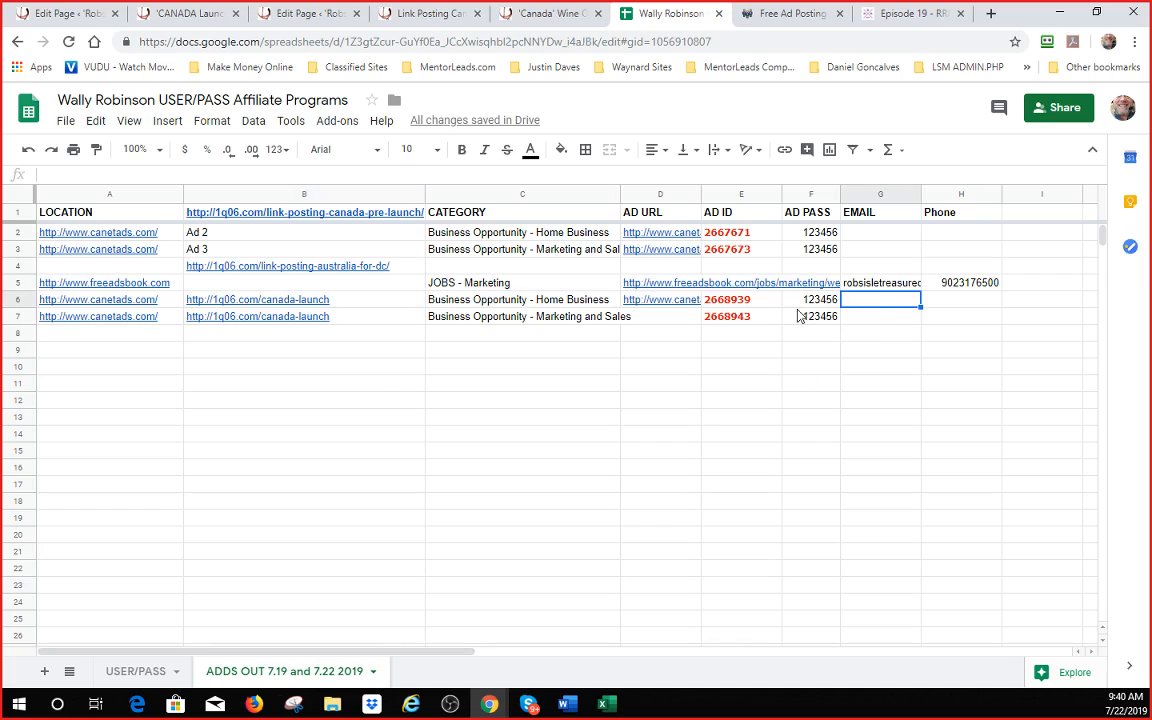
Open the new ad's live CANetAds page and copy its web address
click(770, 14)
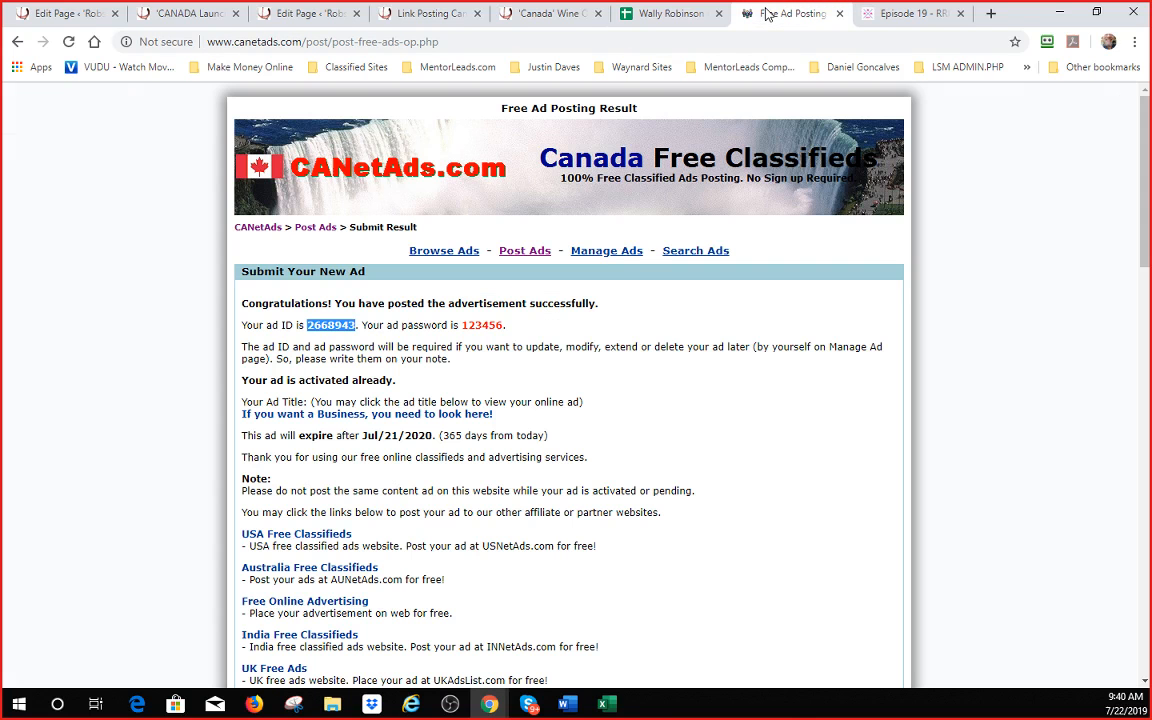
scroll(605, 342, up, 1)
click(323, 414)
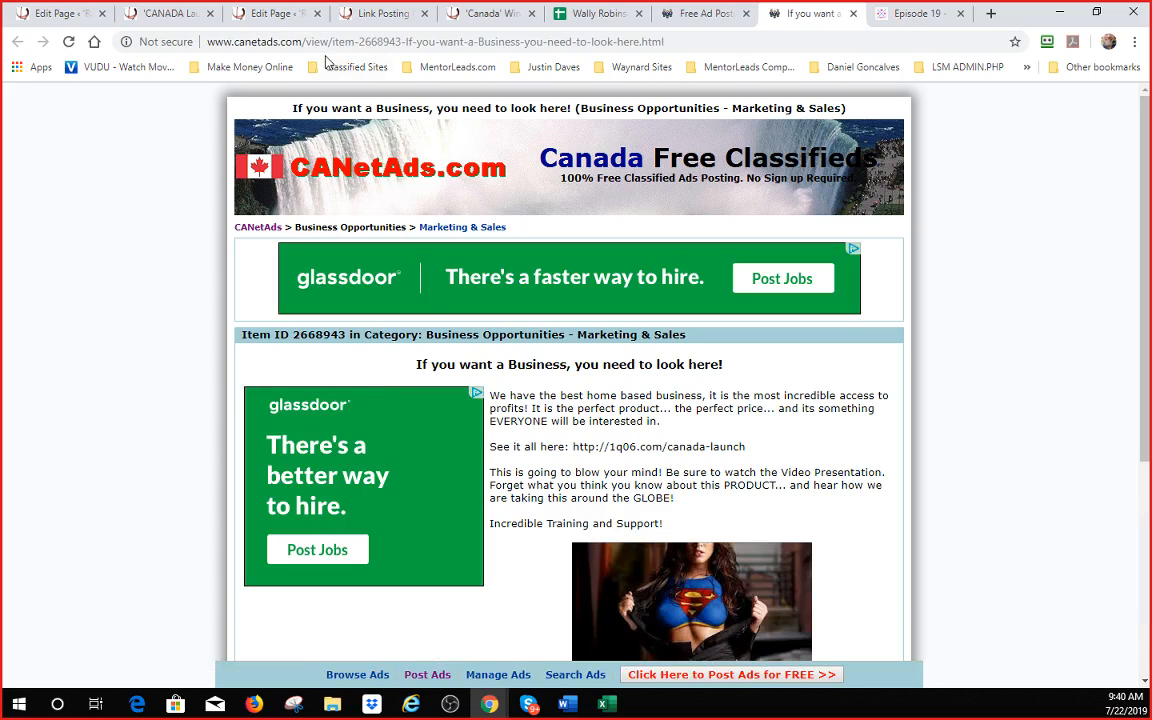
click(290, 45)
key(ctrl+c)
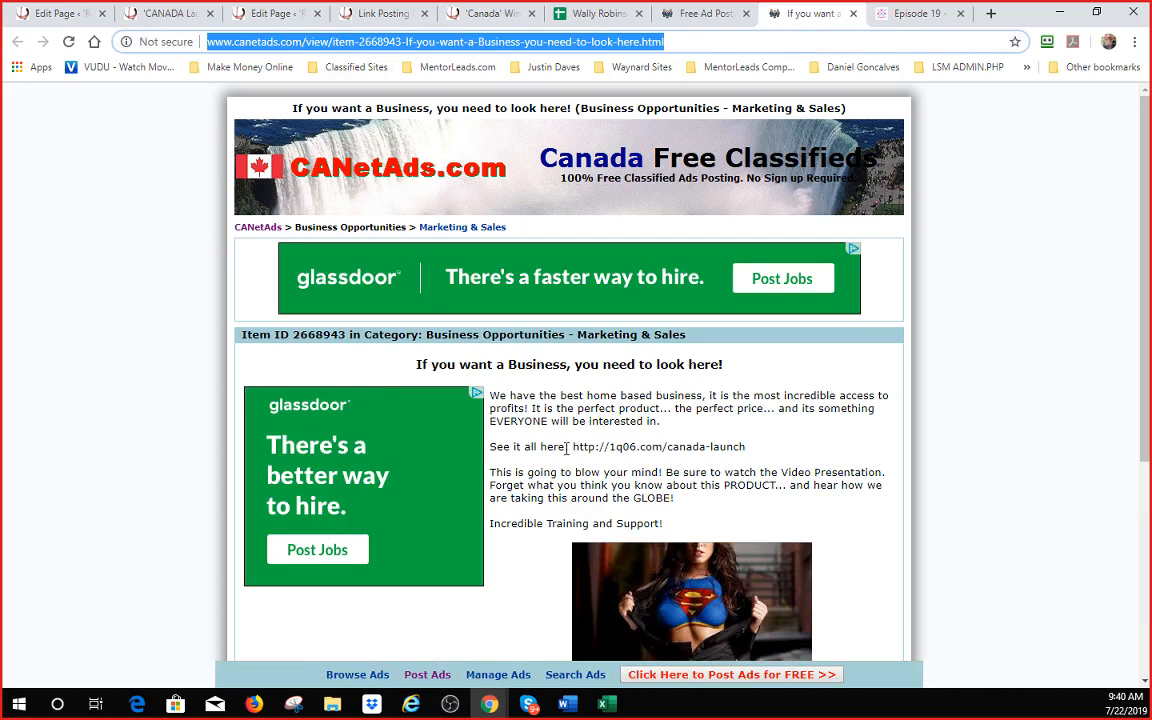
scroll(697, 383, down, 2)
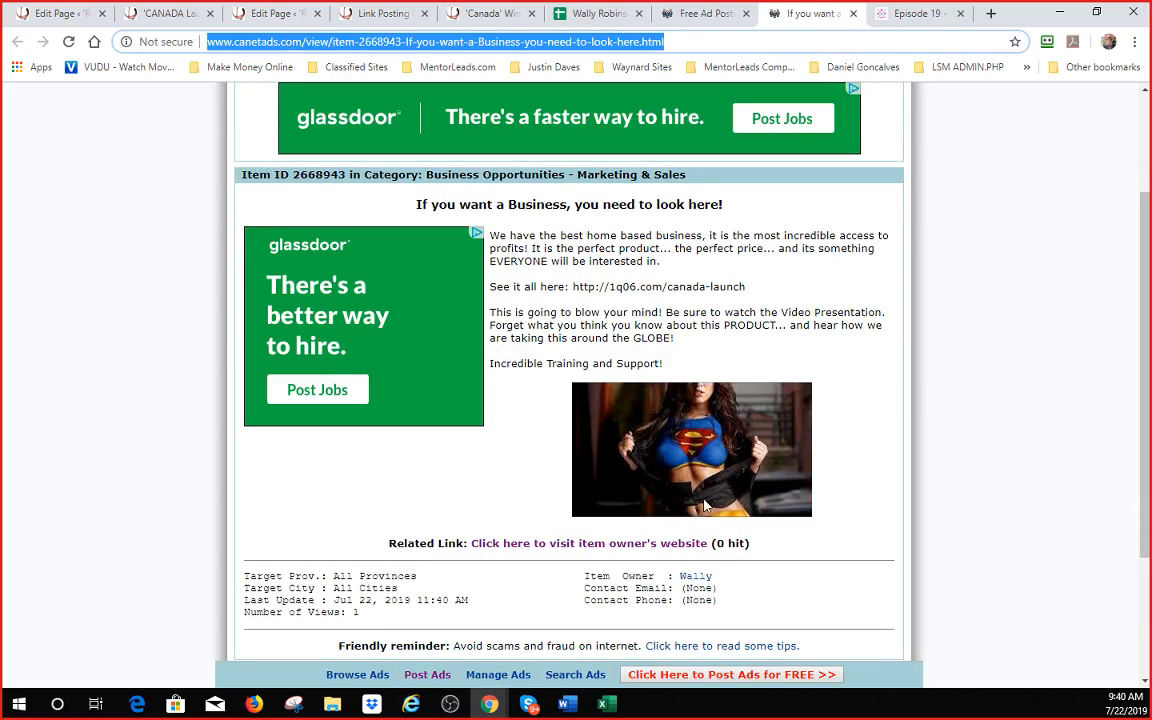
scroll(677, 385, up, 2)
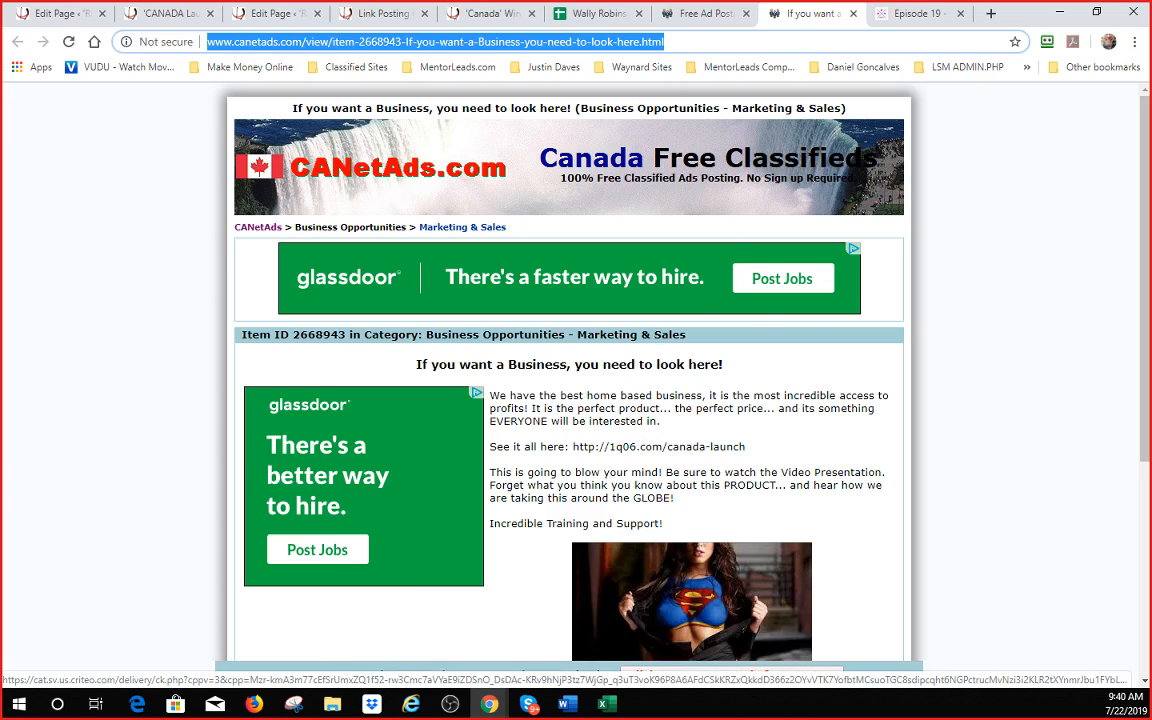
Paste the ad's listing URL into cell D7 of the AD URL column
click(603, 14)
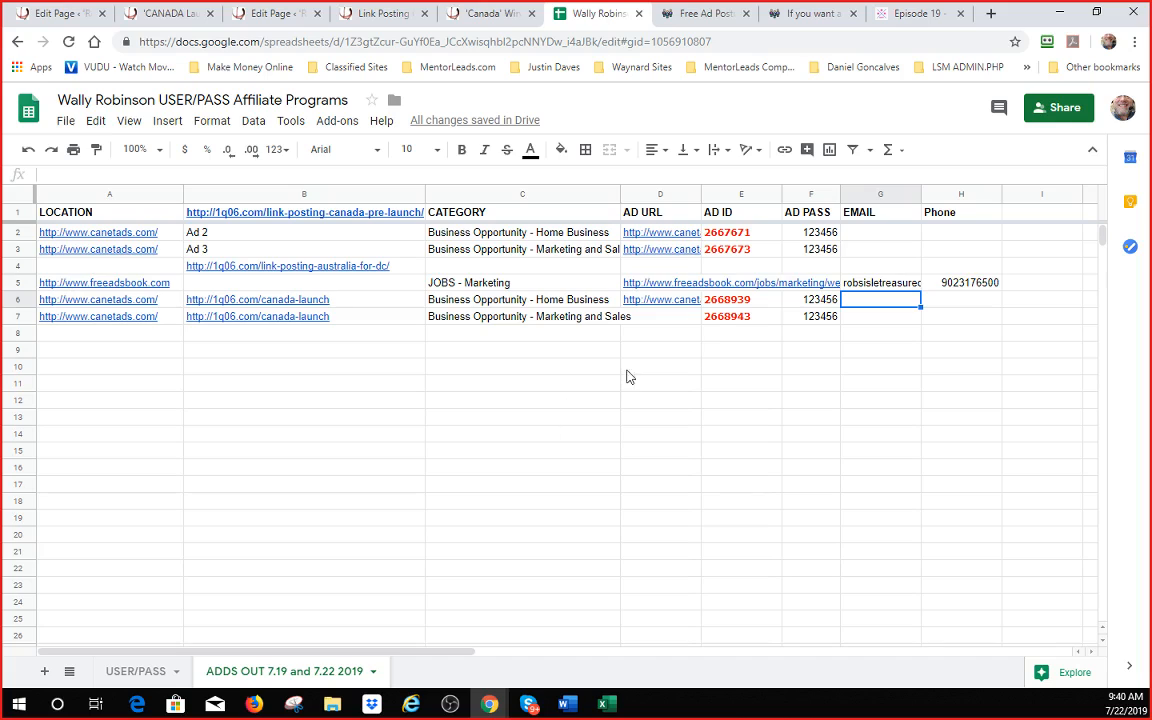
click(678, 320)
key(ctrl+v)
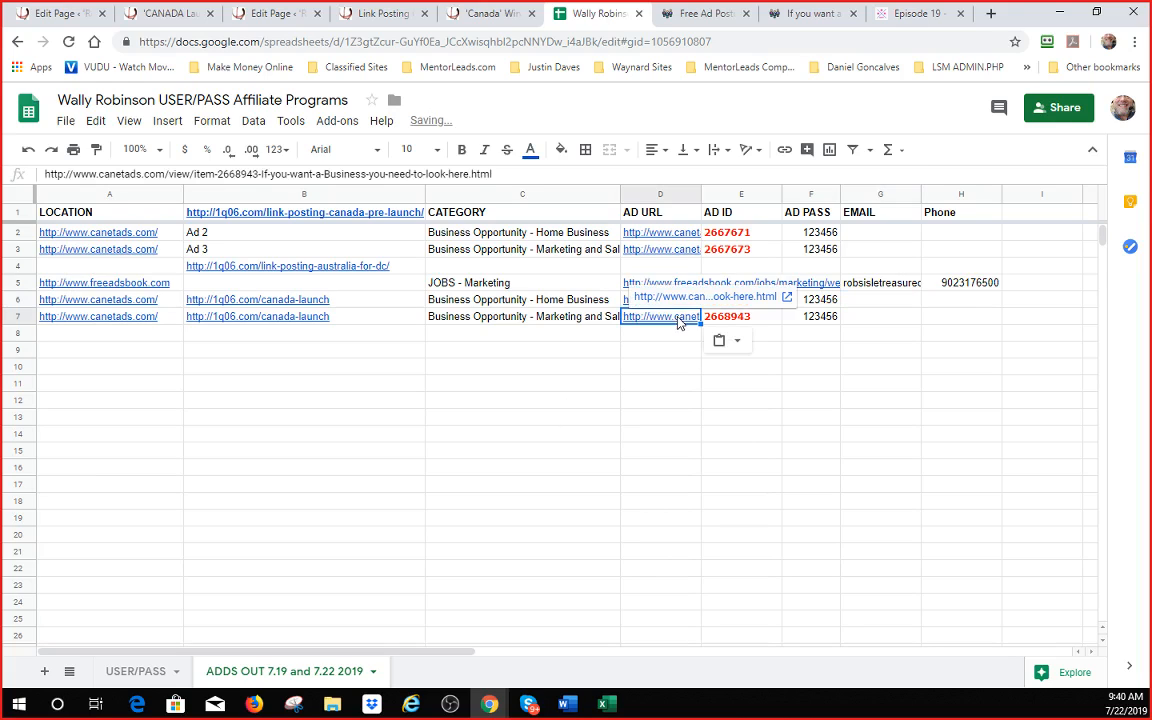
click(693, 389)
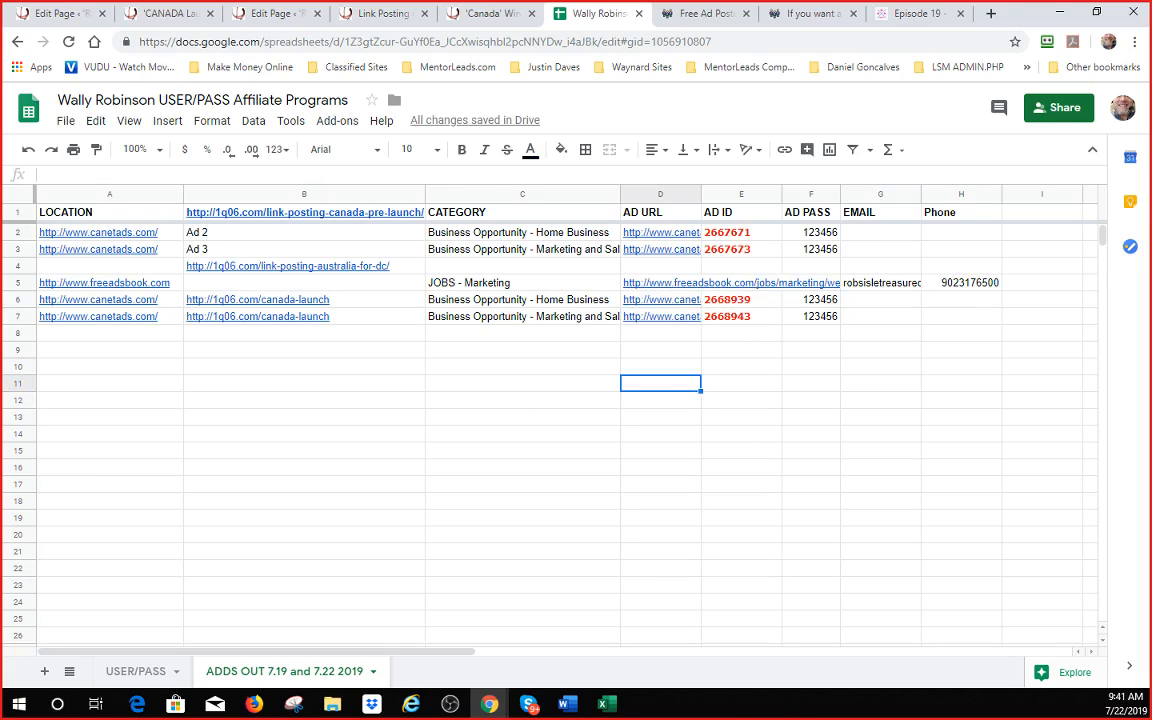
click(705, 13)
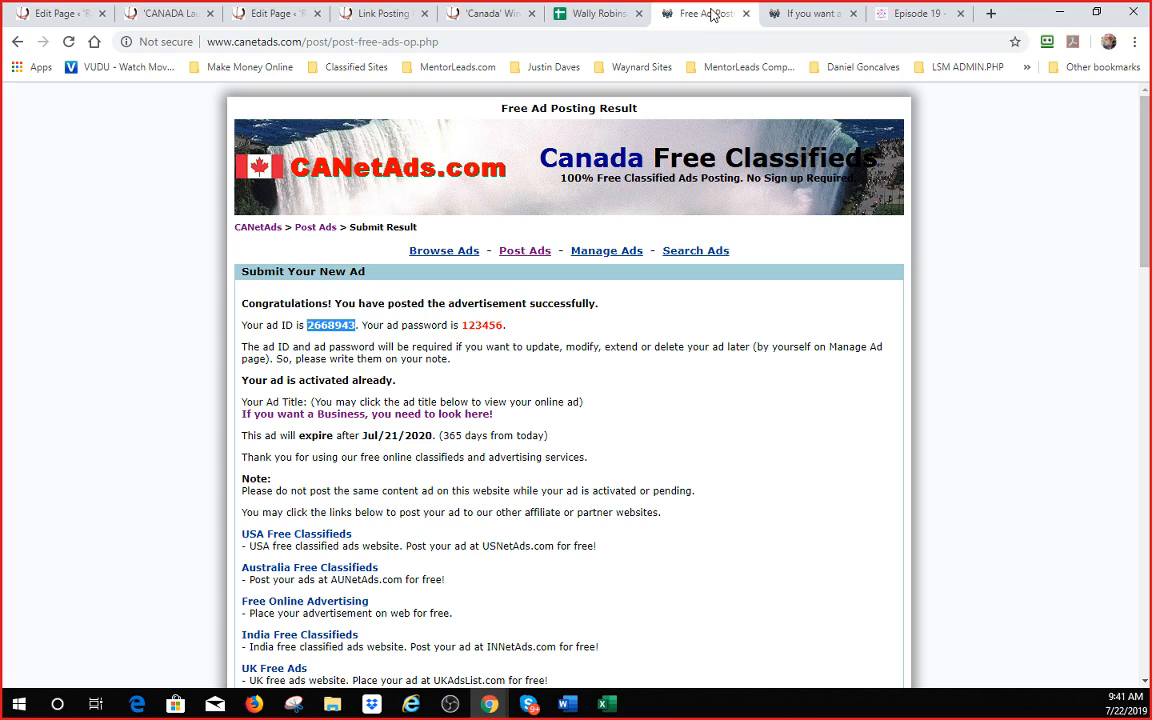
Open a blank Post Ads form and close the posted ad's page
click(525, 251)
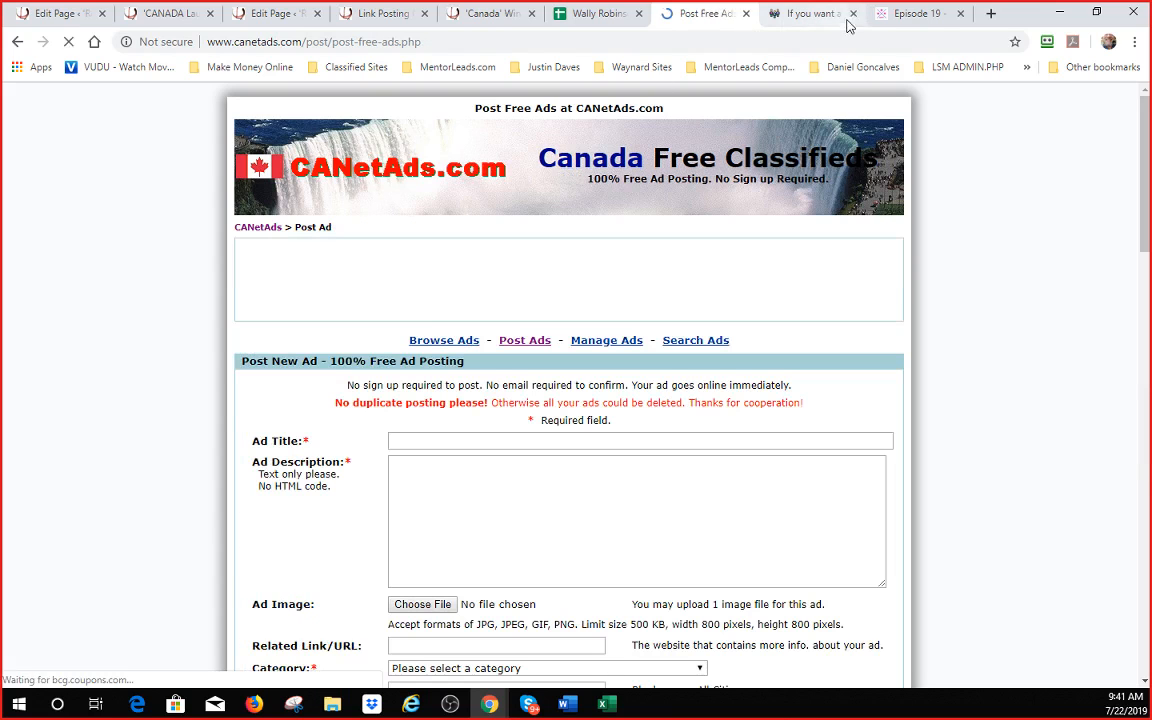
click(853, 13)
scroll(641, 269, down, 2)
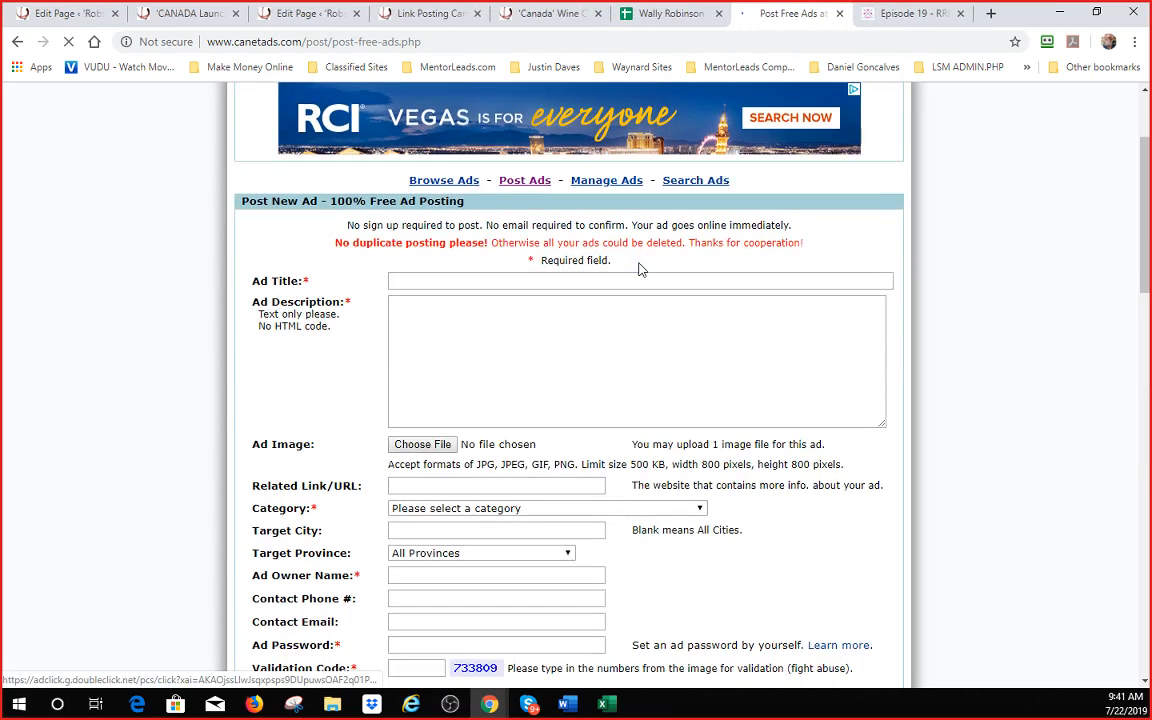
Set the new ad's category to Business Opportunities - Money Making
click(463, 512)
scroll(521, 377, down, 15)
scroll(521, 377, up, 1)
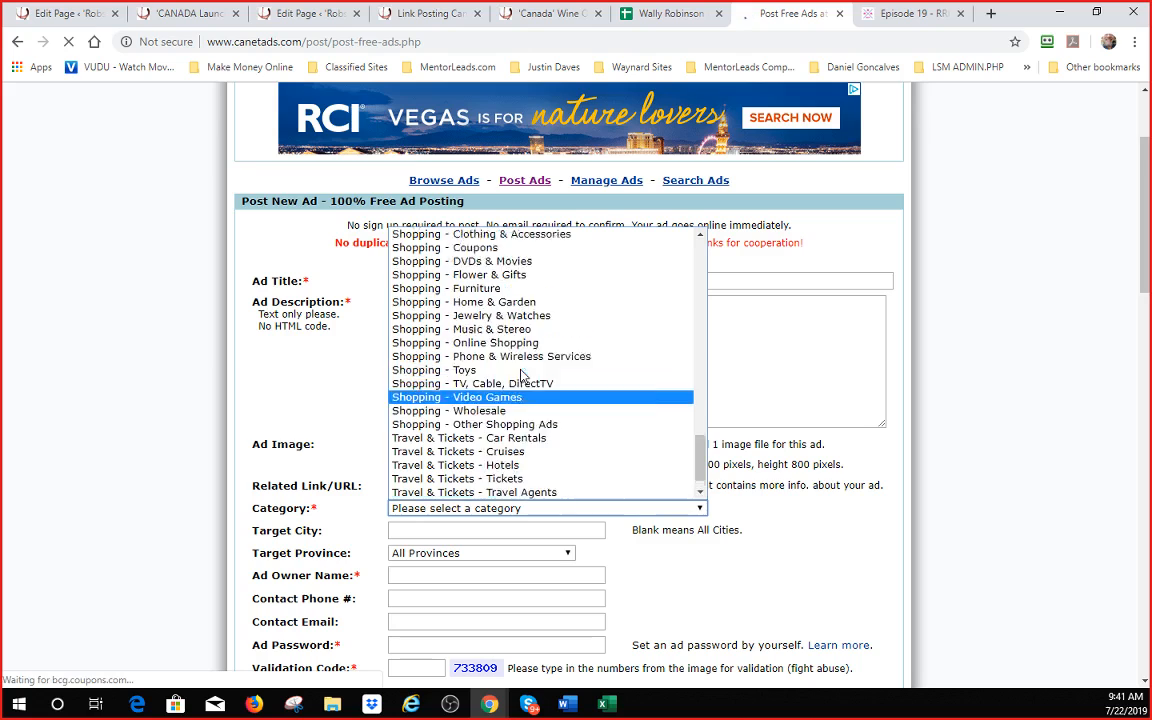
scroll(521, 377, up, 10)
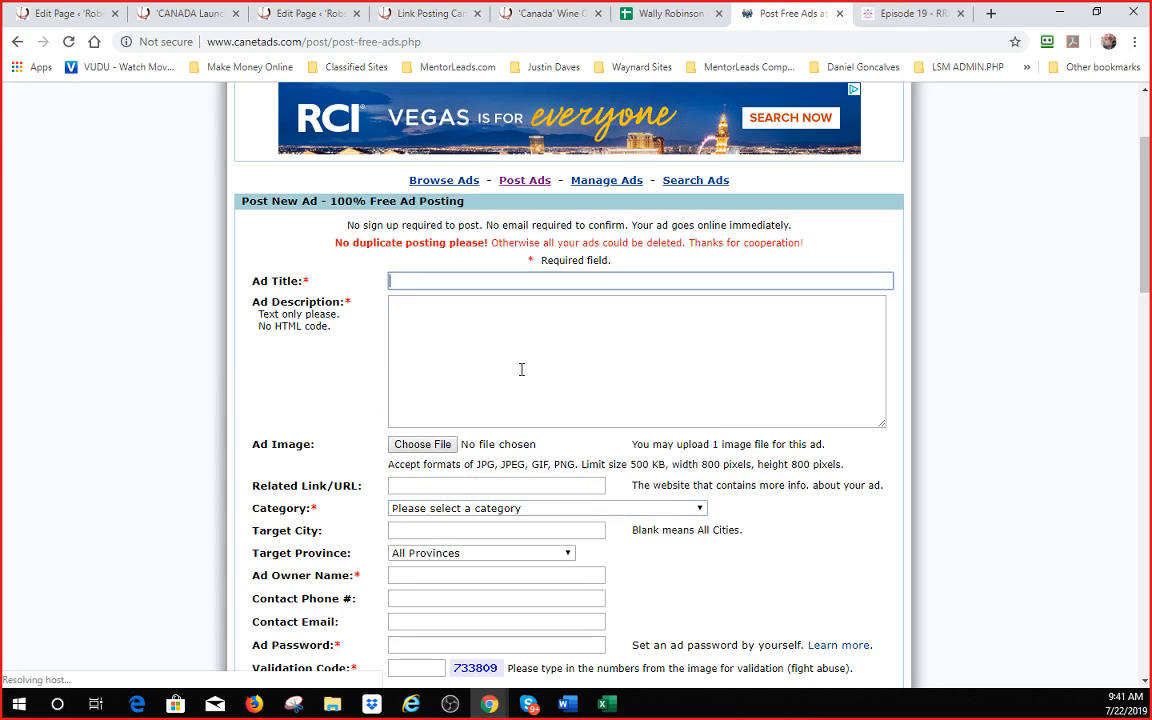
click(480, 508)
scroll(497, 401, down, 10)
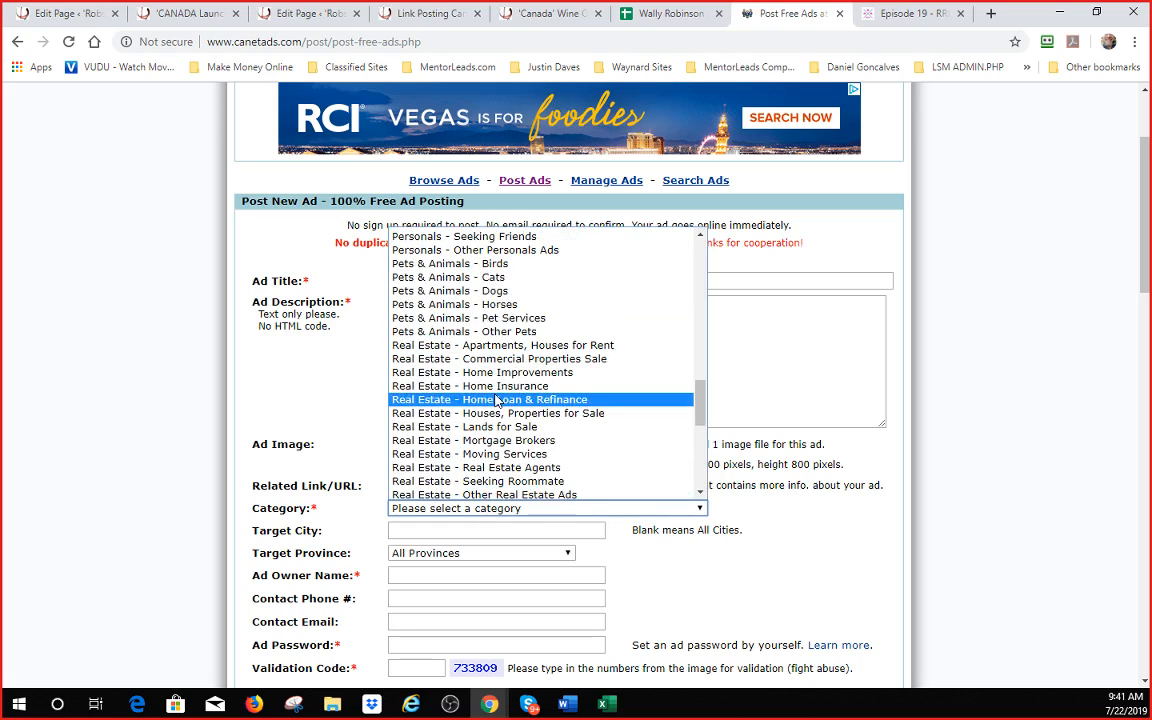
scroll(497, 401, down, 8)
scroll(497, 401, up, 15)
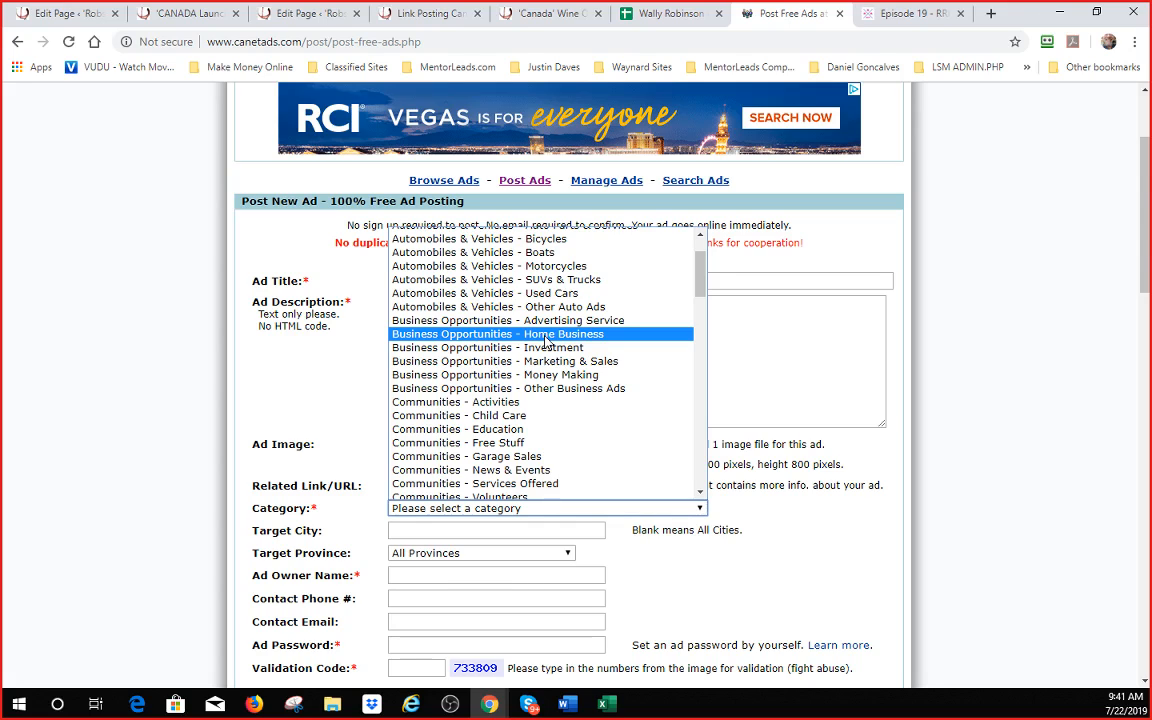
click(548, 374)
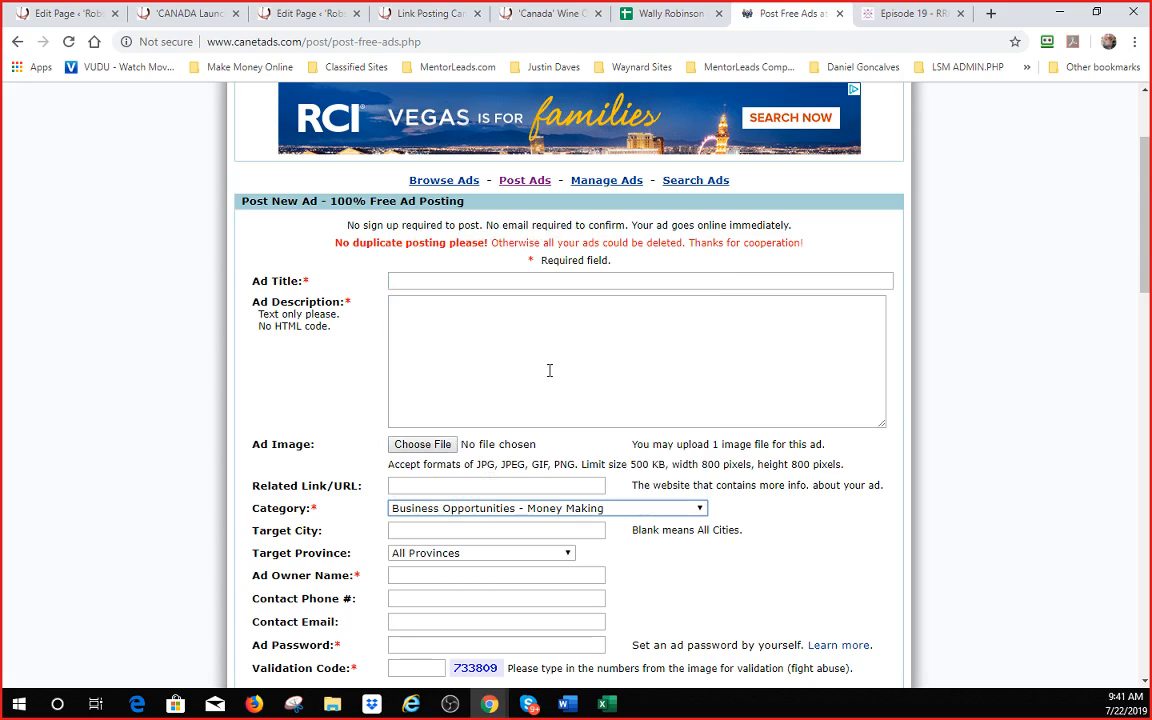
click(674, 14)
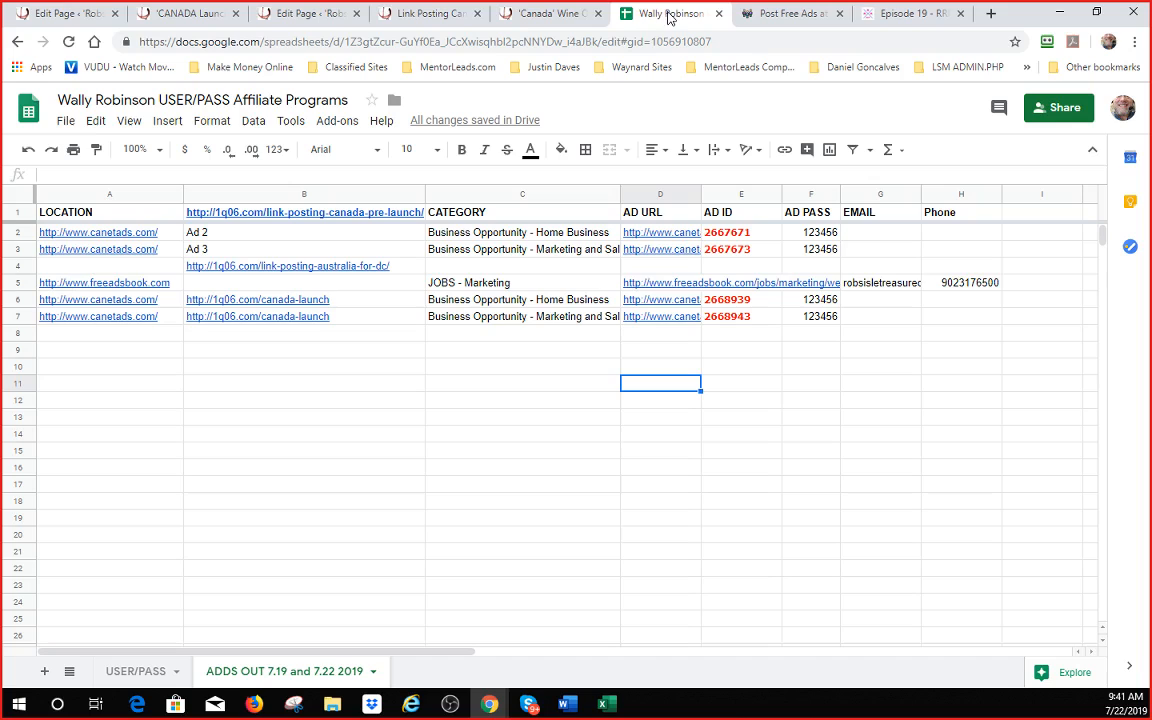
Copy C7's category into C8 and change it to 'Business Opportunity - Money Making'
click(545, 325)
key(ctrl+c)
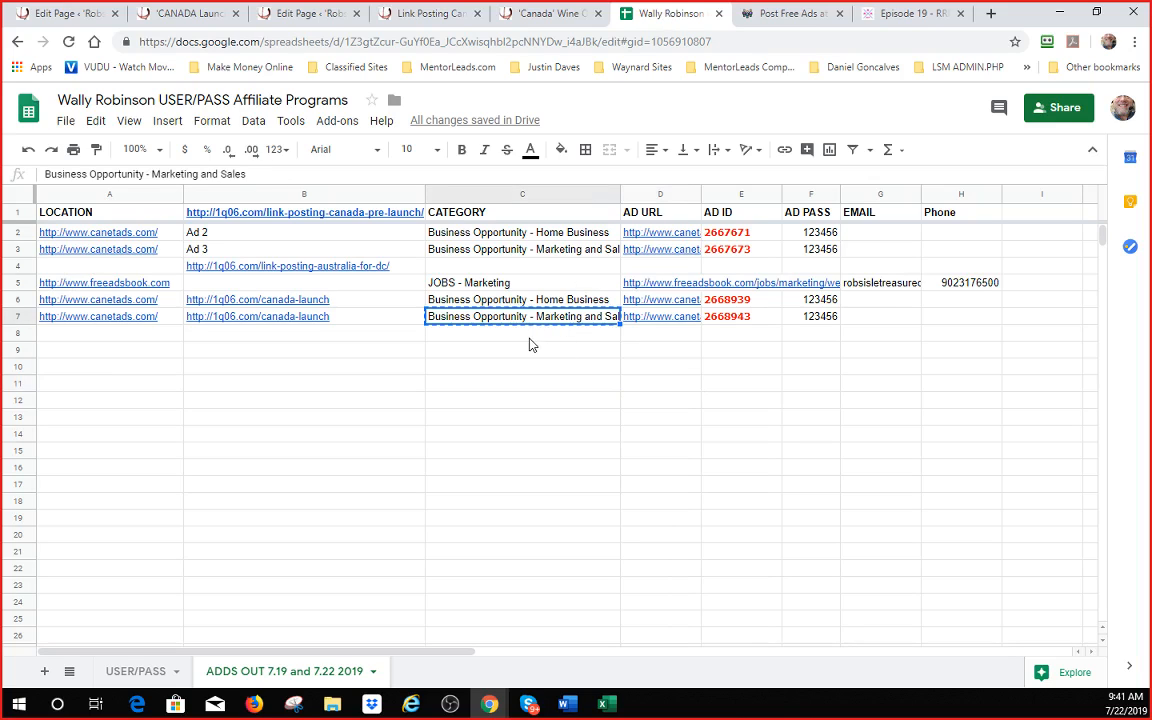
click(532, 342)
key(ctrl+v)
drag(153, 174, 465, 210)
text(Money Makin)
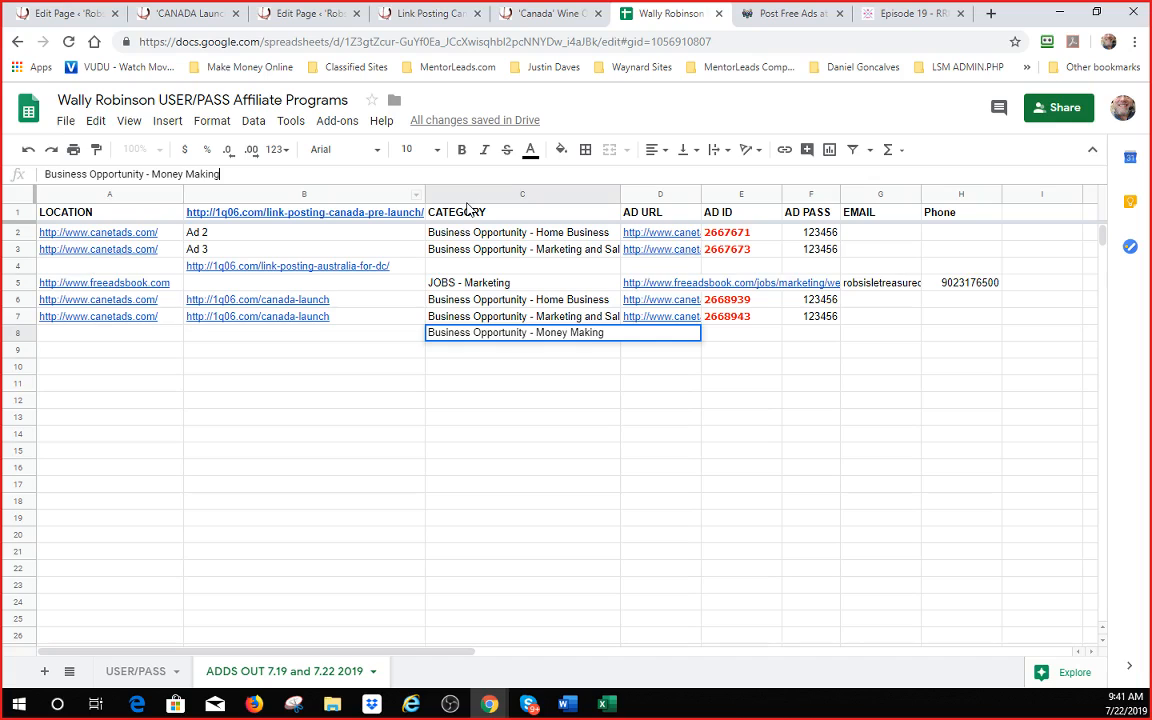
text(g)
click(652, 487)
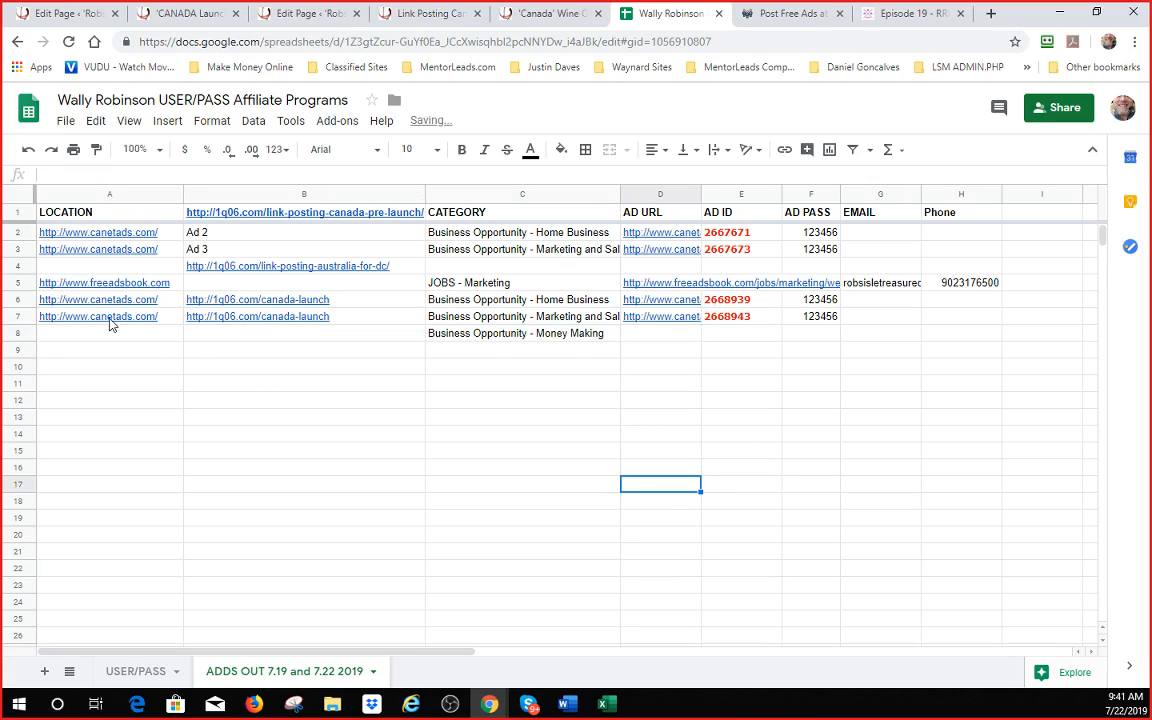
Copy row 7's canetads.com location and canada-launch link into A8:B8
drag(110, 322, 329, 319)
key(ctrl+c)
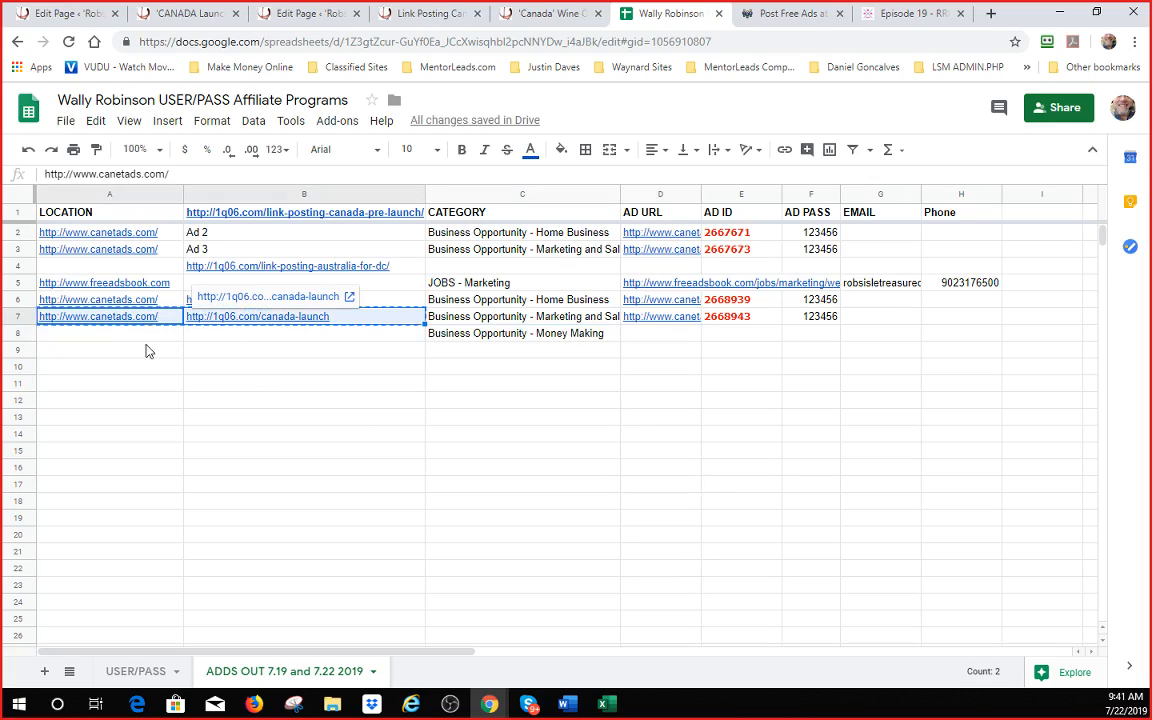
click(154, 337)
key(ctrl+v)
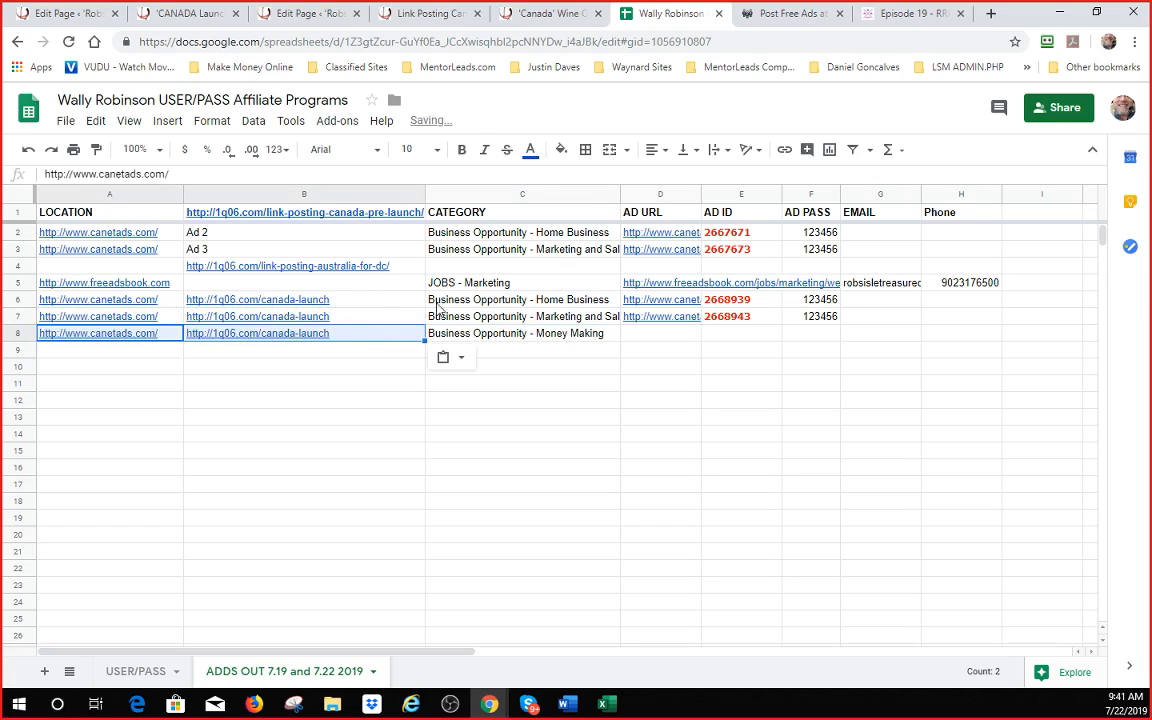
Attach the image file awesome.9.png to the Money Making ad form
click(671, 333)
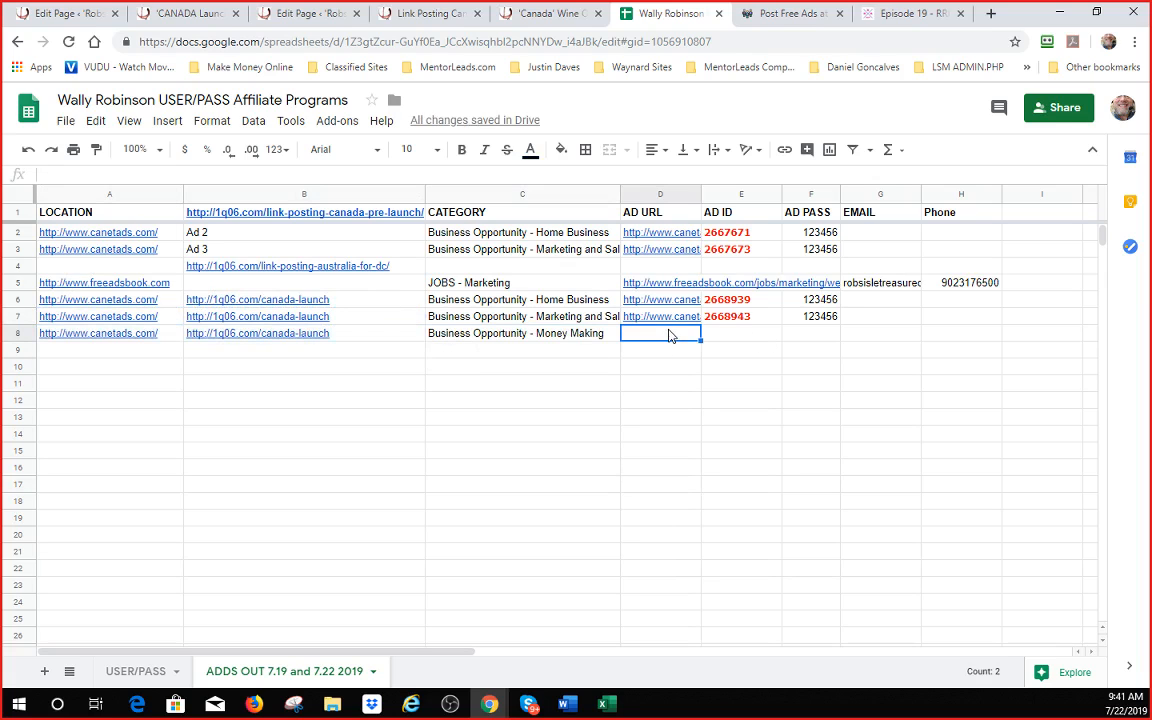
click(775, 13)
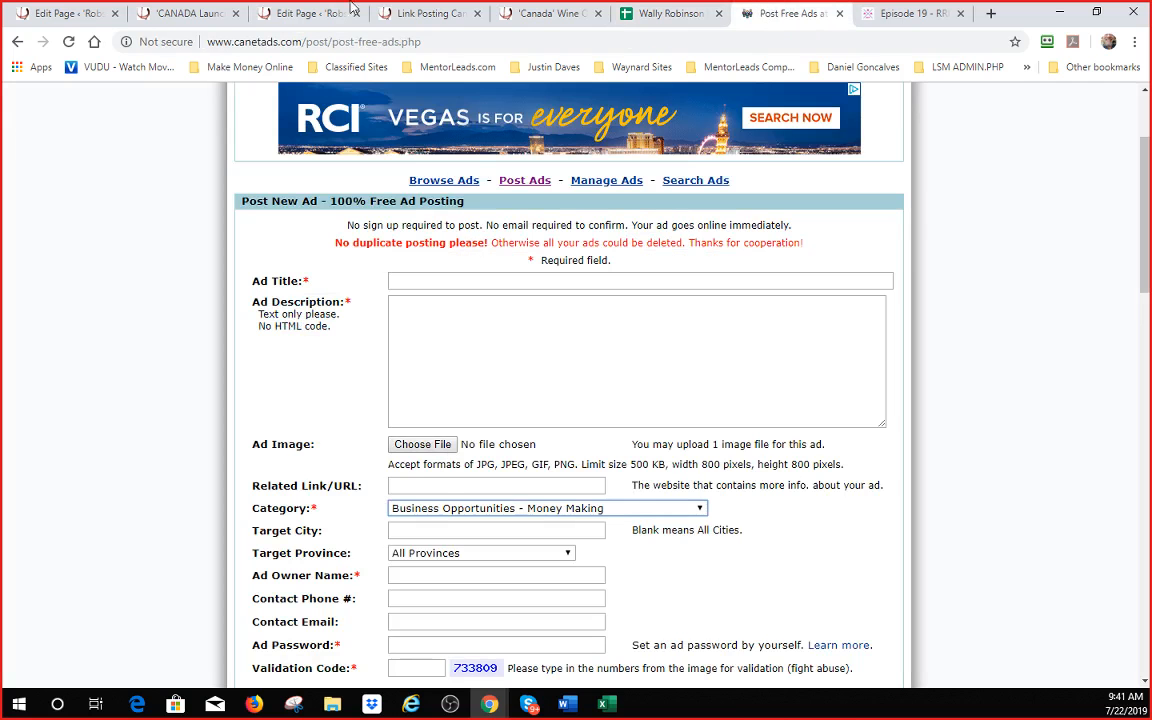
click(198, 11)
click(303, 13)
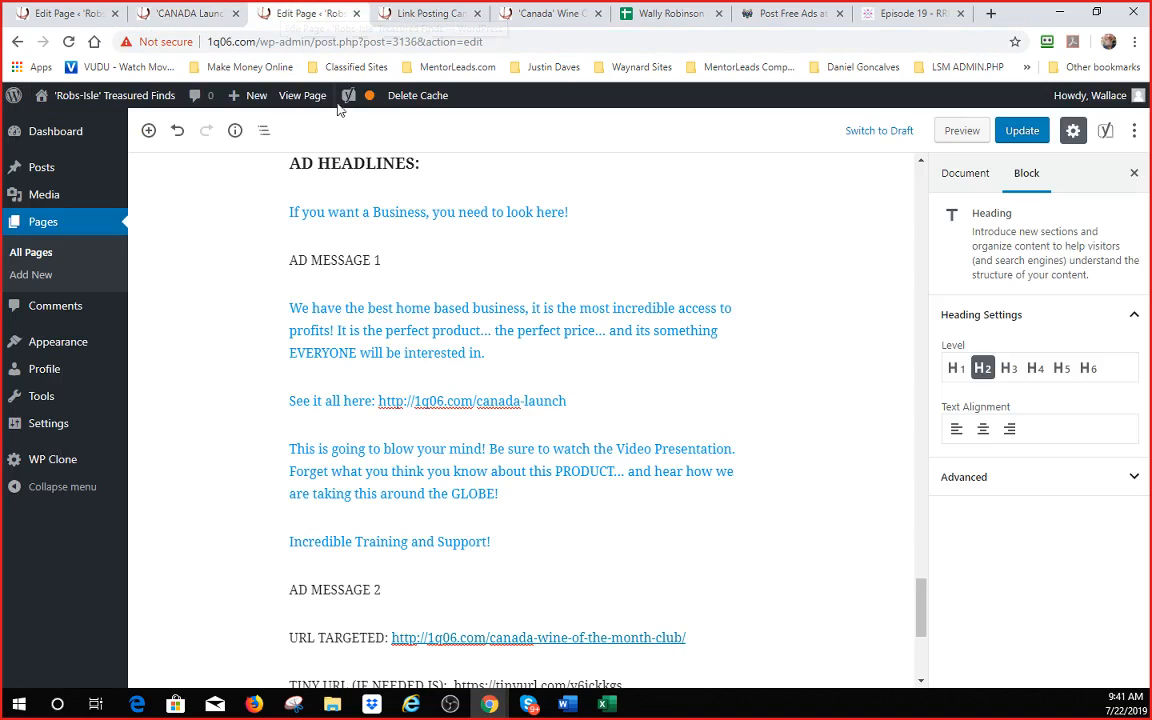
scroll(443, 295, down, 2)
scroll(443, 295, up, 2)
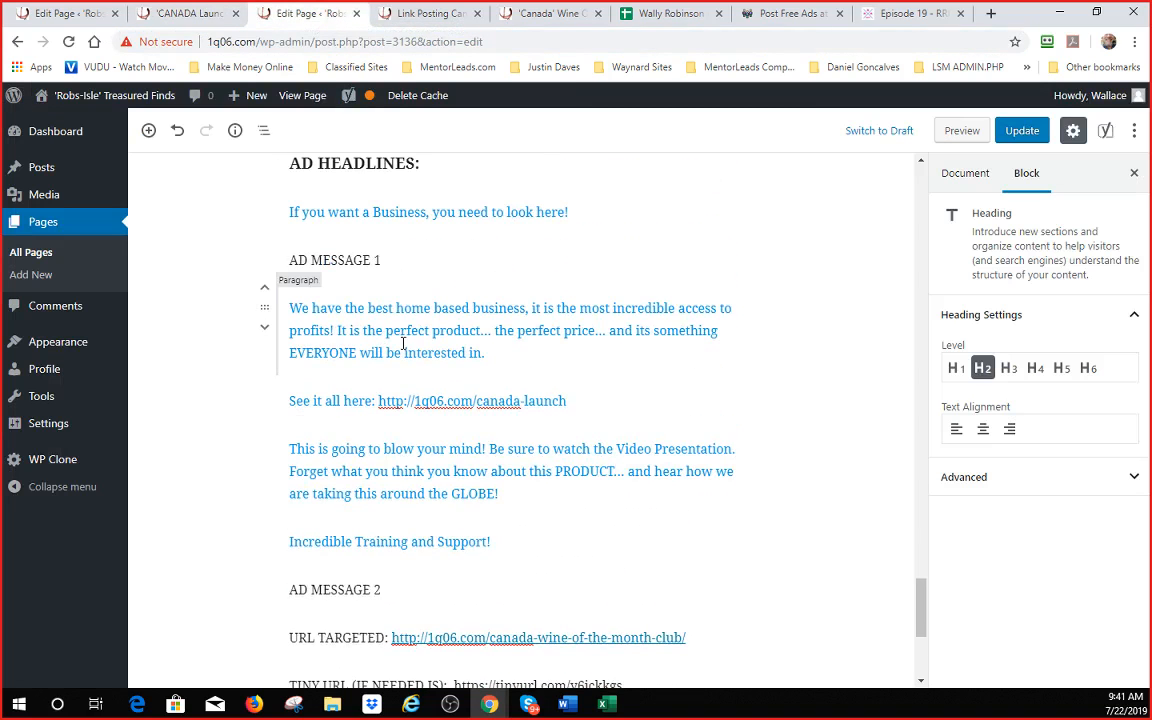
click(758, 13)
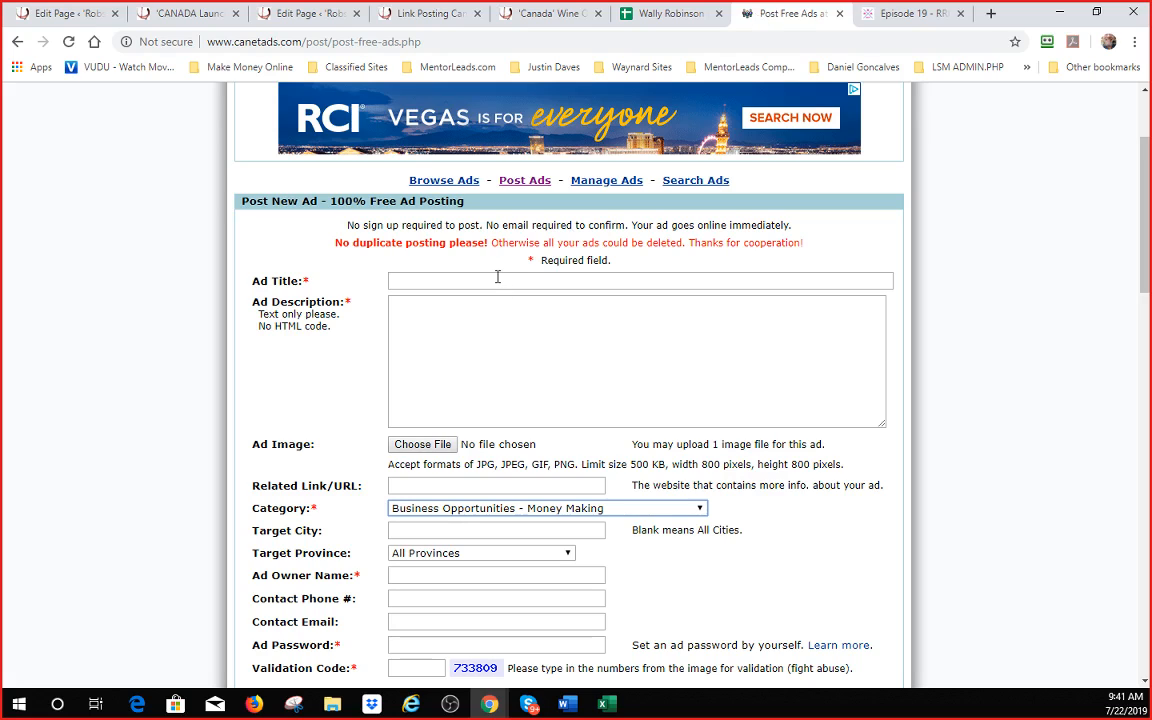
click(420, 444)
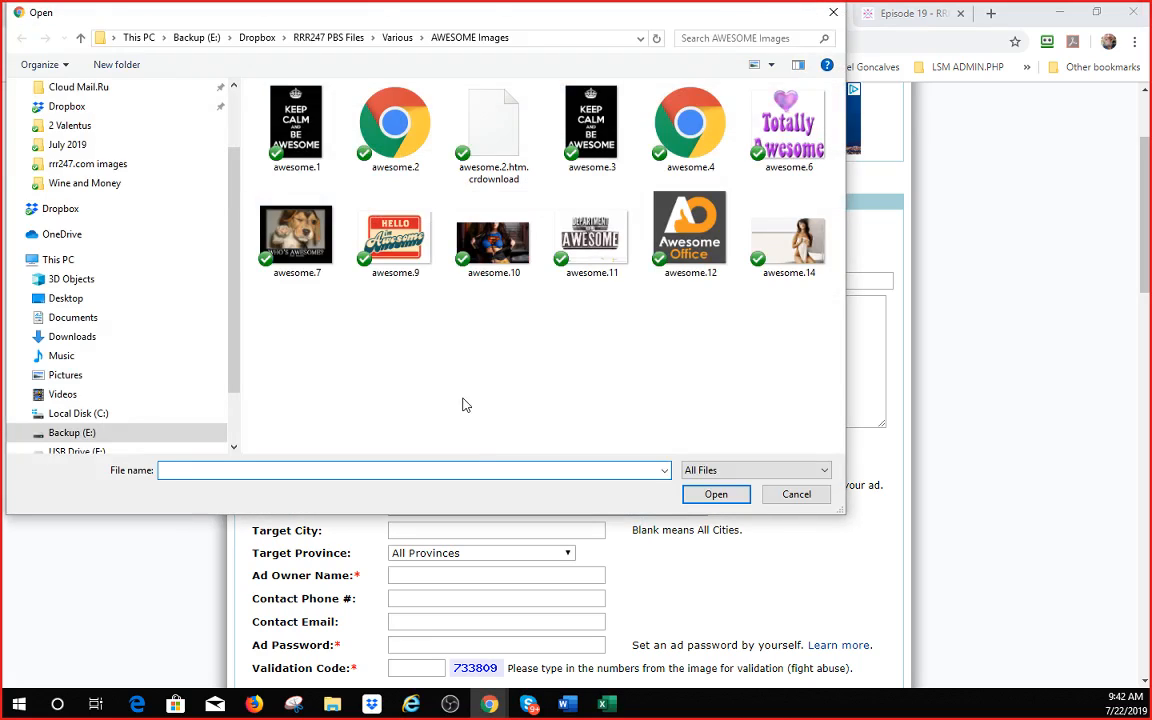
click(396, 236)
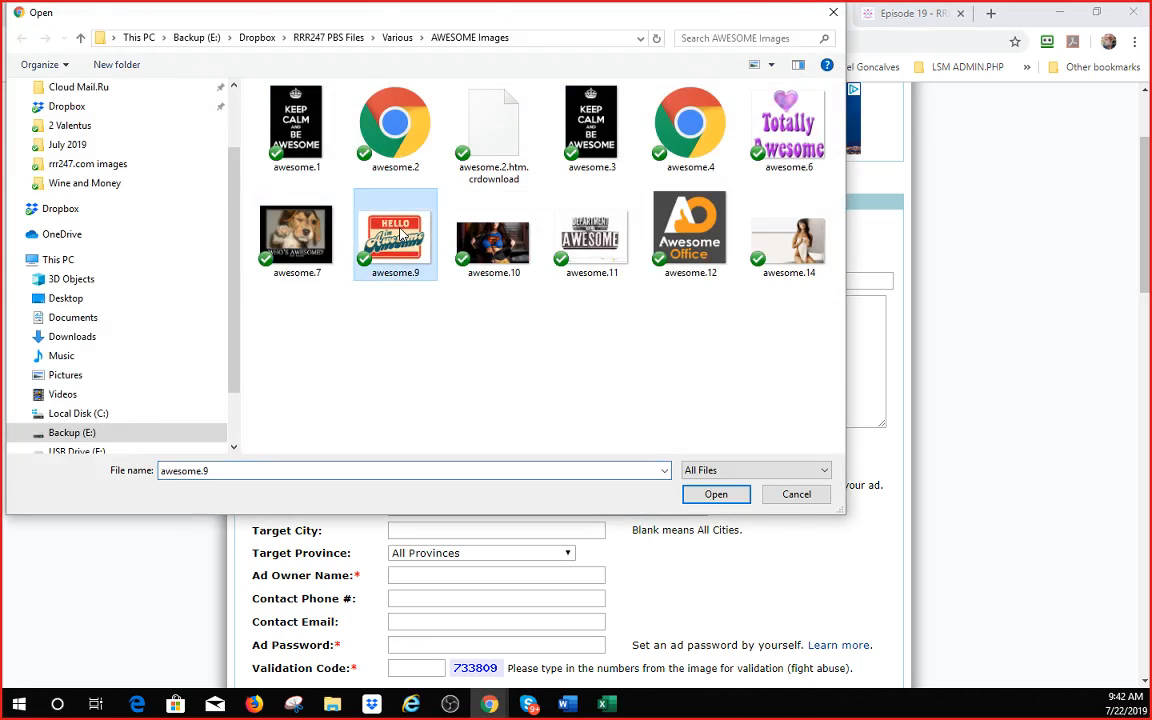
click(716, 494)
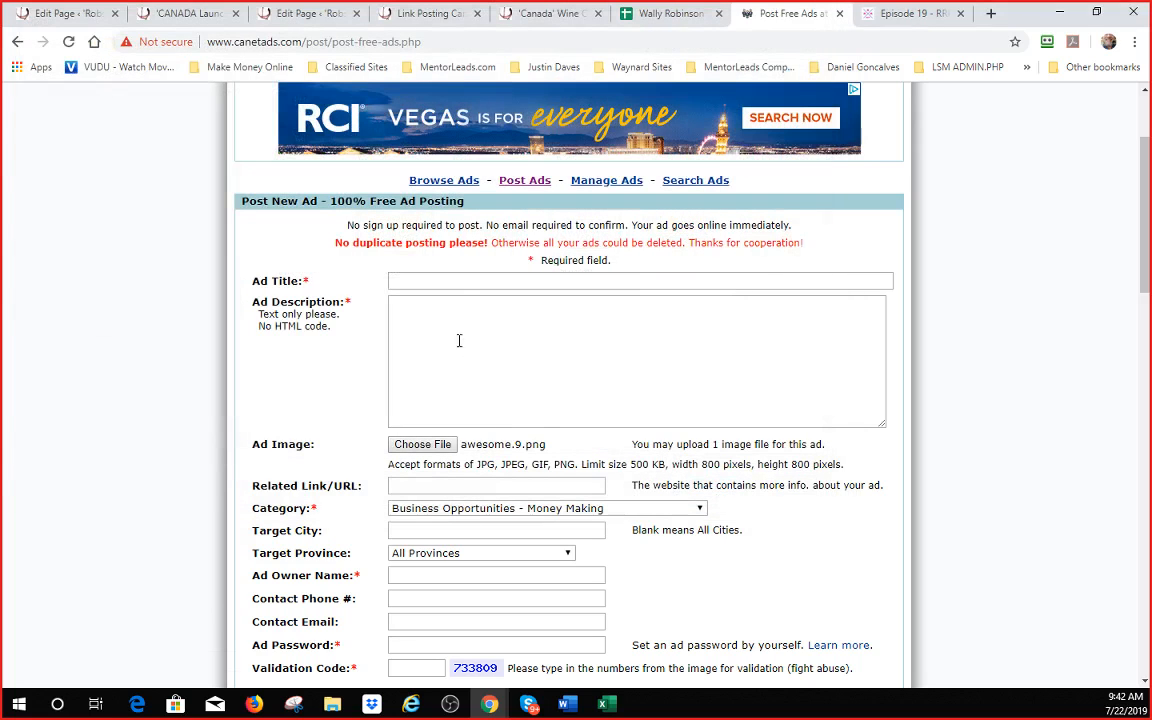
Title the ad 'Want more money? You have to see this Opportunity.' and begin its description
click(470, 280)
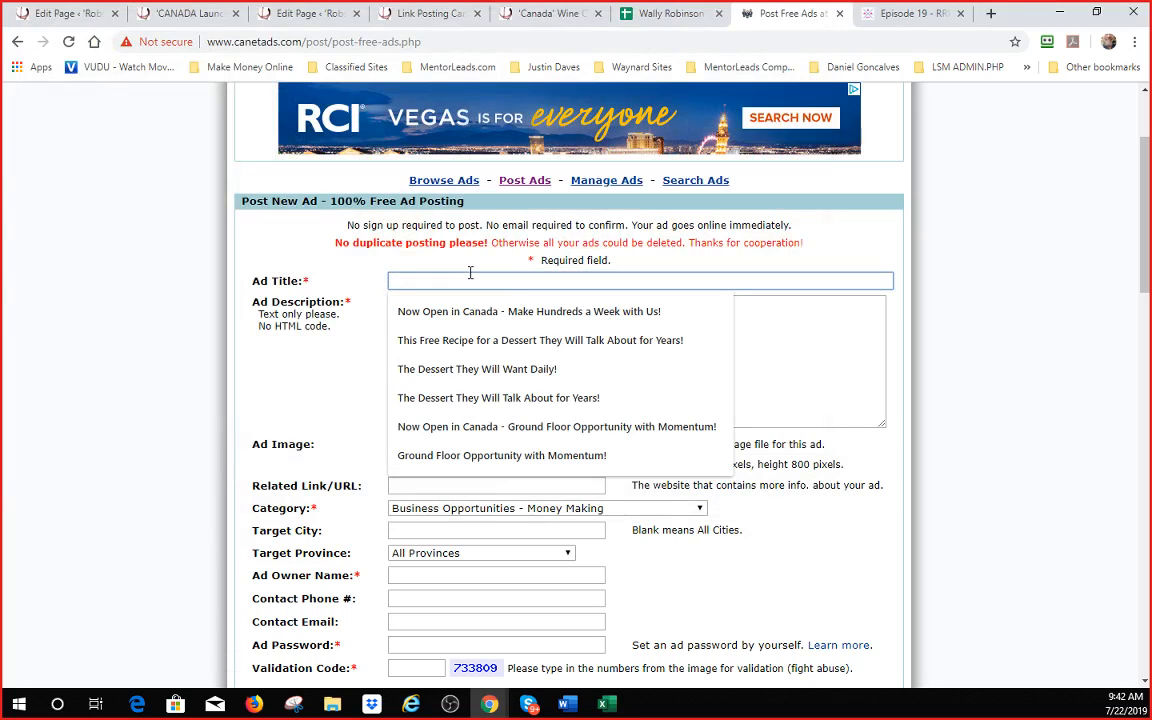
text(Want more money)
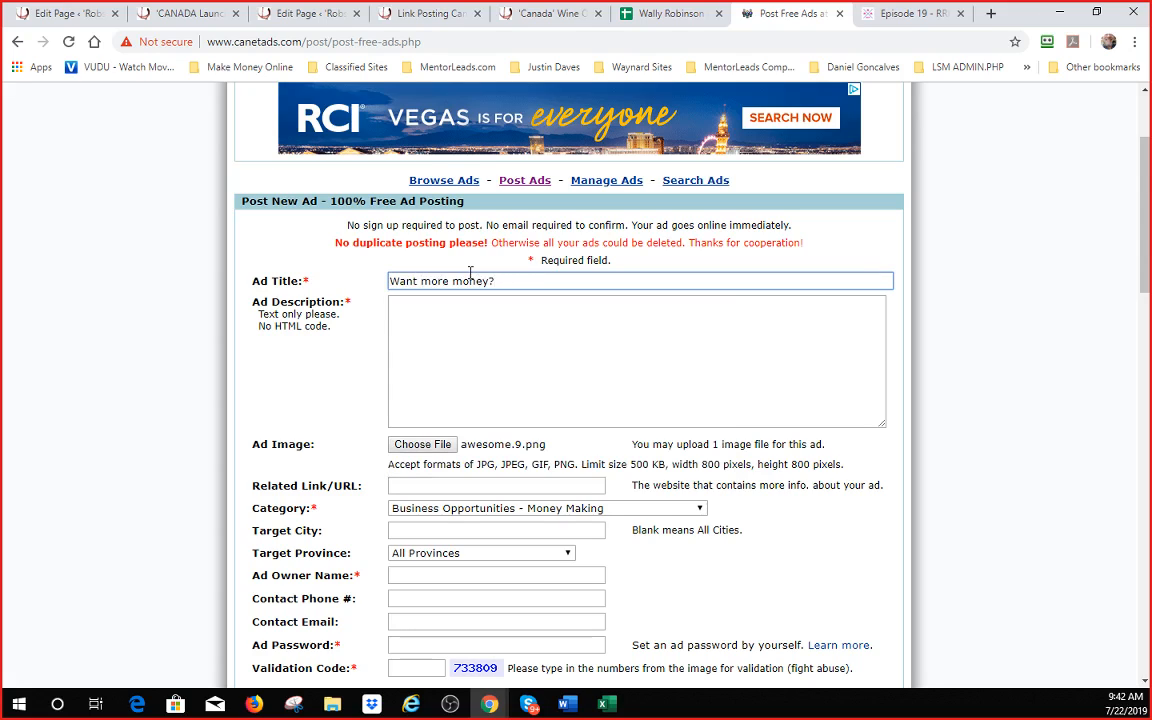
text(? You have to see this Opportunity.)
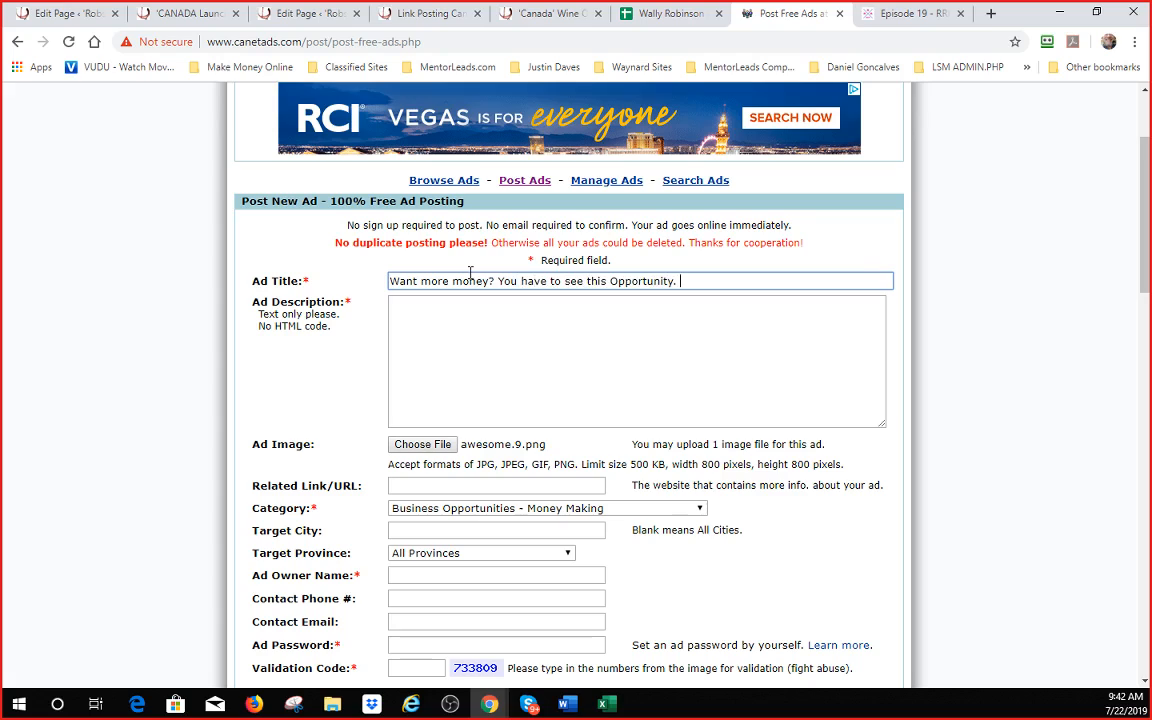
key(Tab)
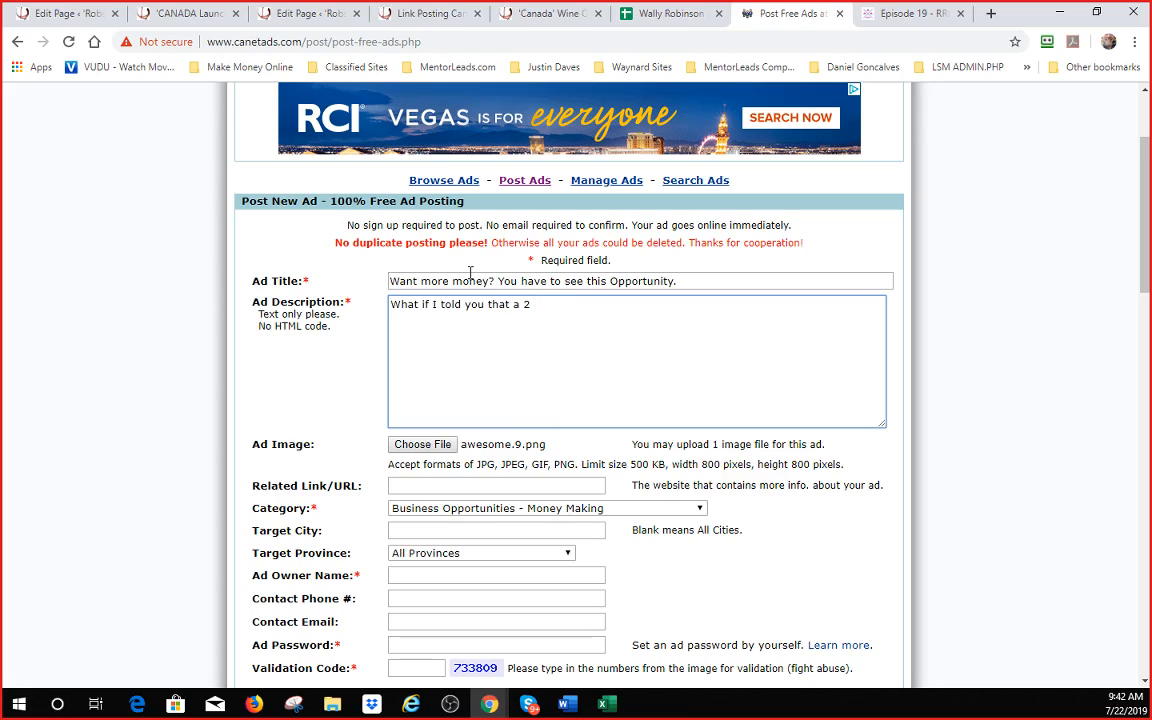
text(inute presentation would)
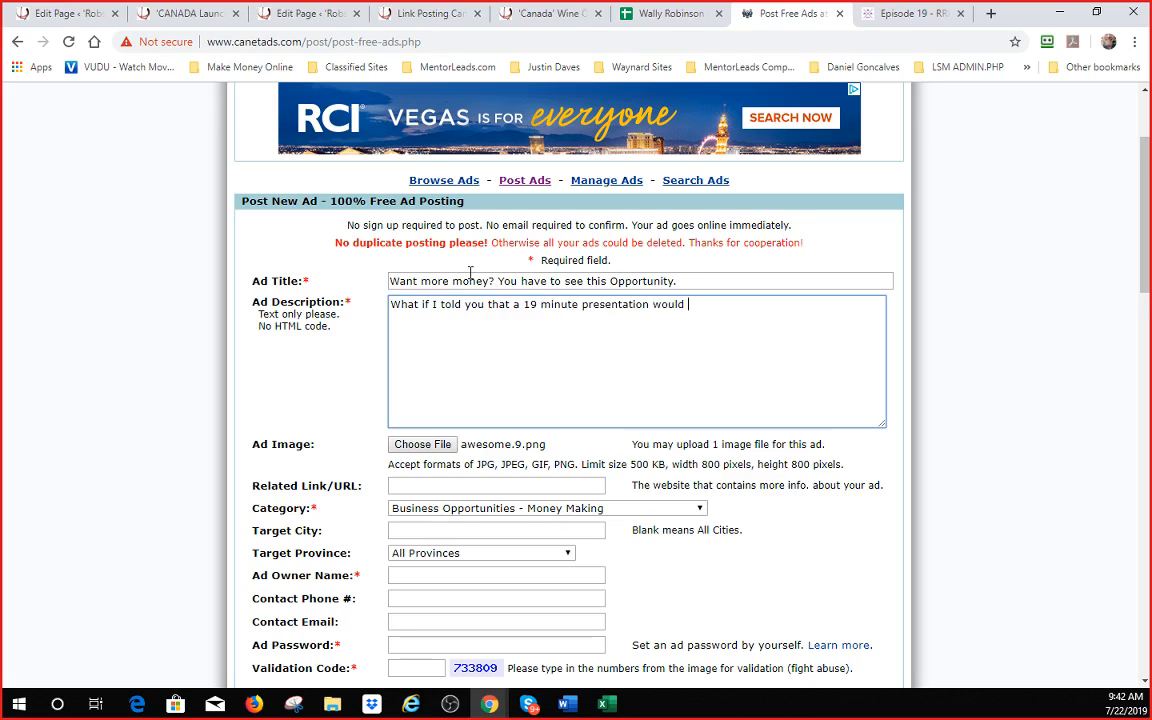
click(540, 14)
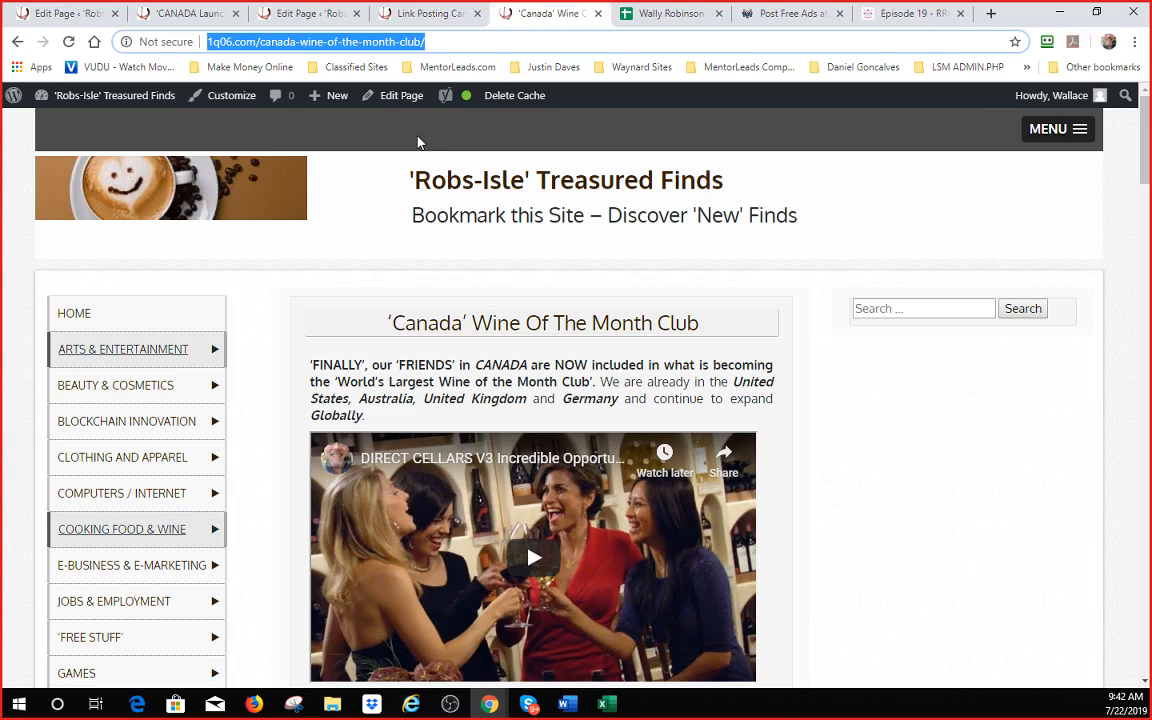
Copy the wine club page URL into cell B8, replacing the canada-launch link
click(449, 42)
drag(430, 41, 150, 41)
key(ctrl+c)
click(676, 14)
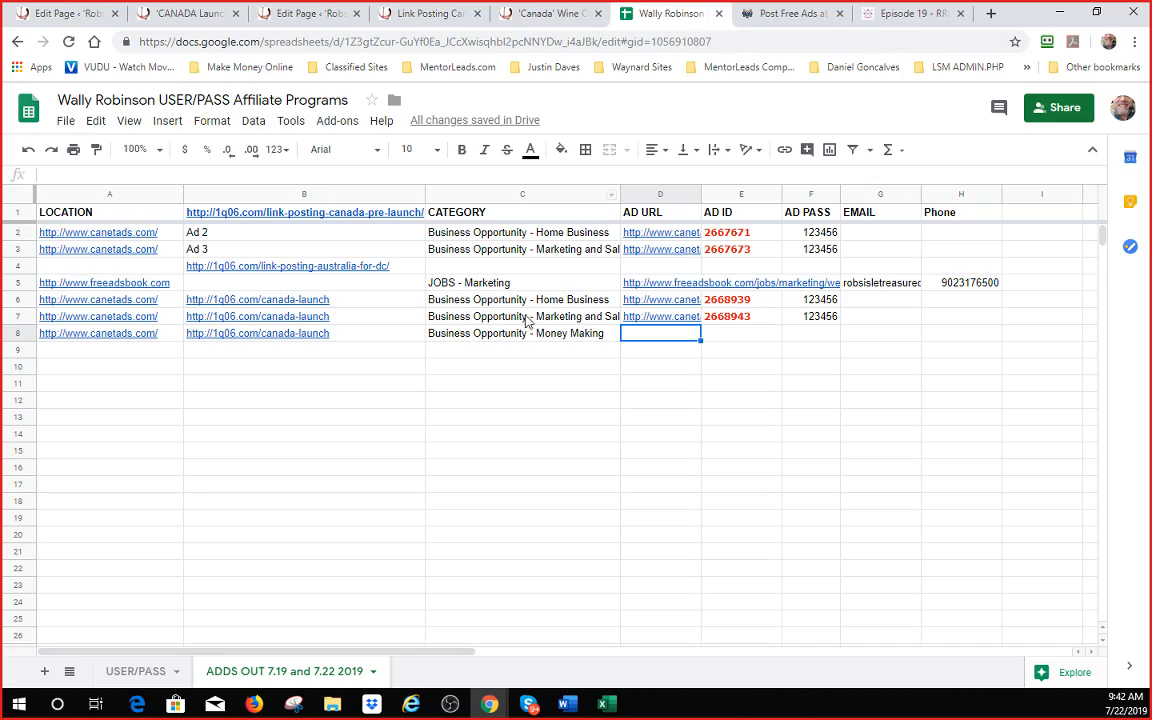
click(318, 334)
key(ctrl+v)
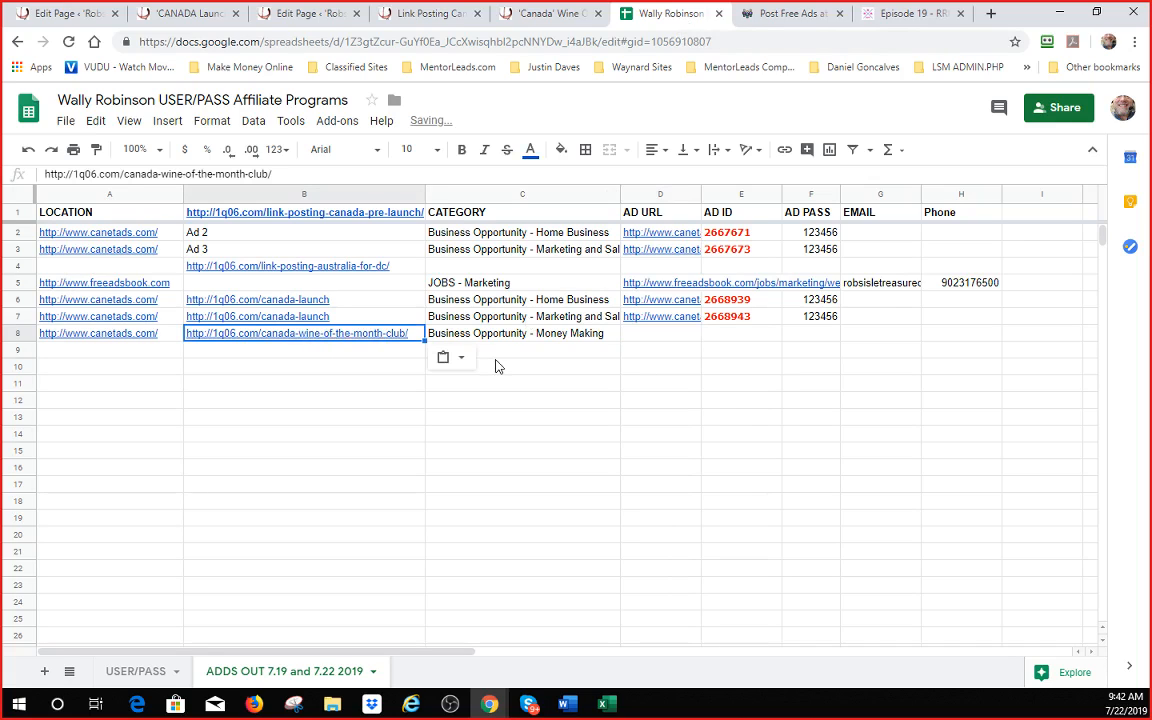
click(405, 417)
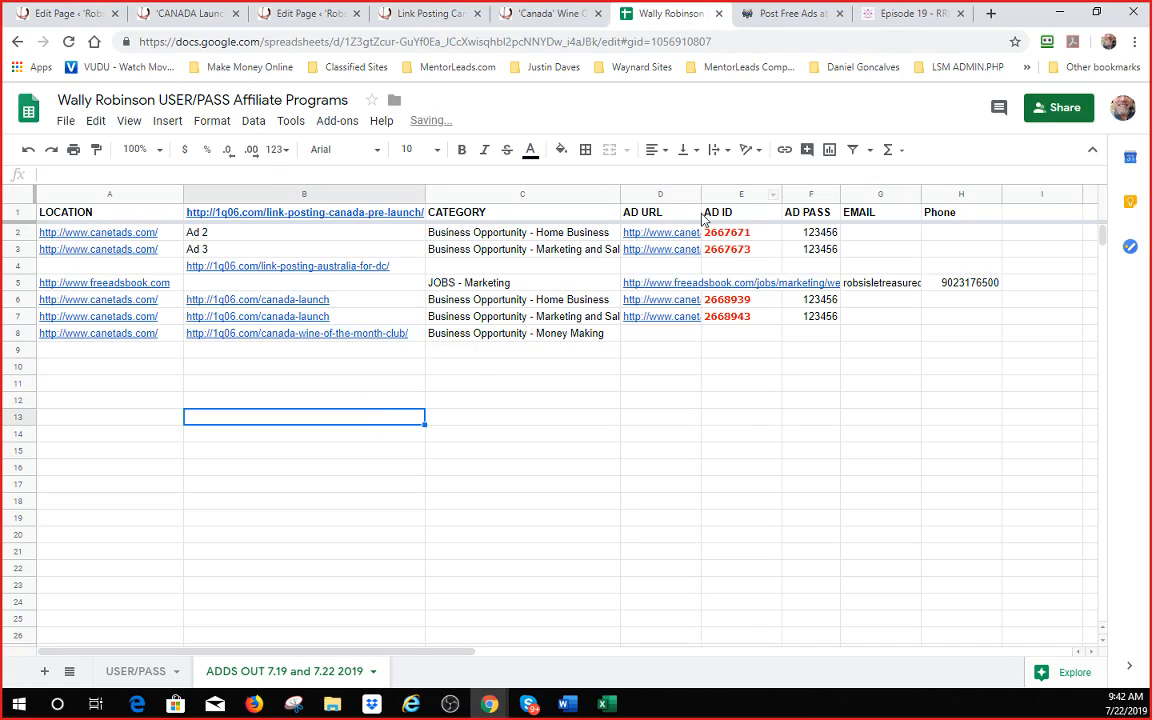
Paste the wine club address into the ad's related link field
click(775, 12)
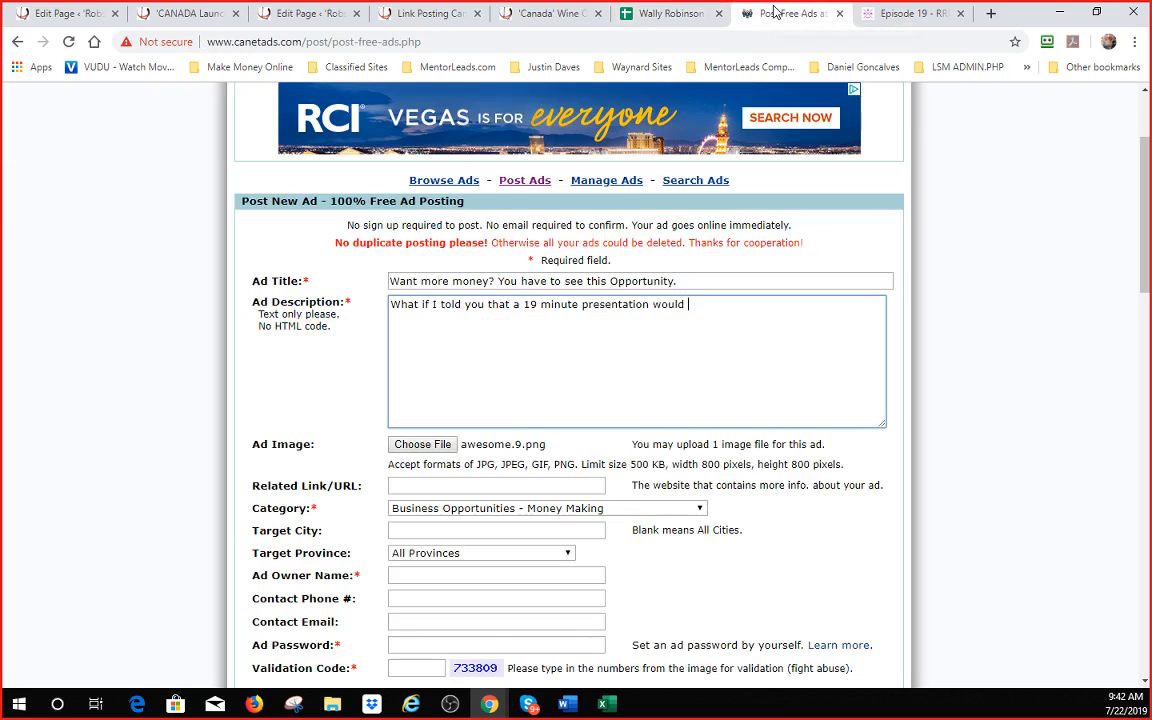
scroll(554, 340, down, 3)
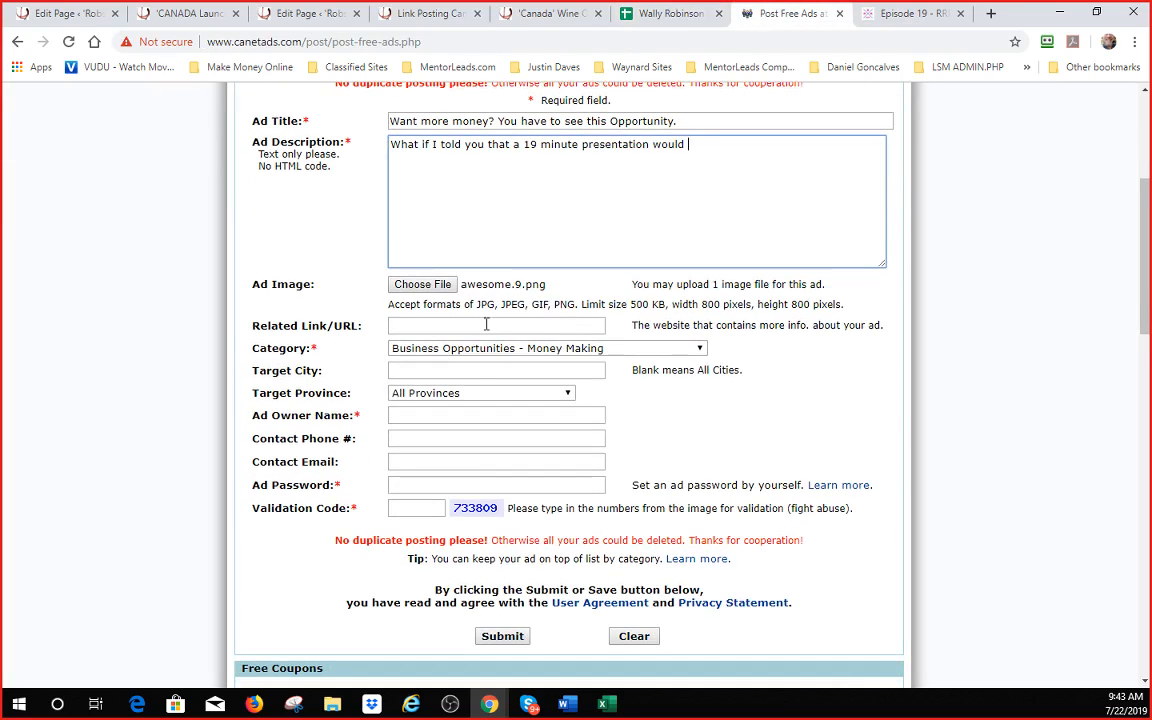
click(488, 325)
key(ctrl+v)
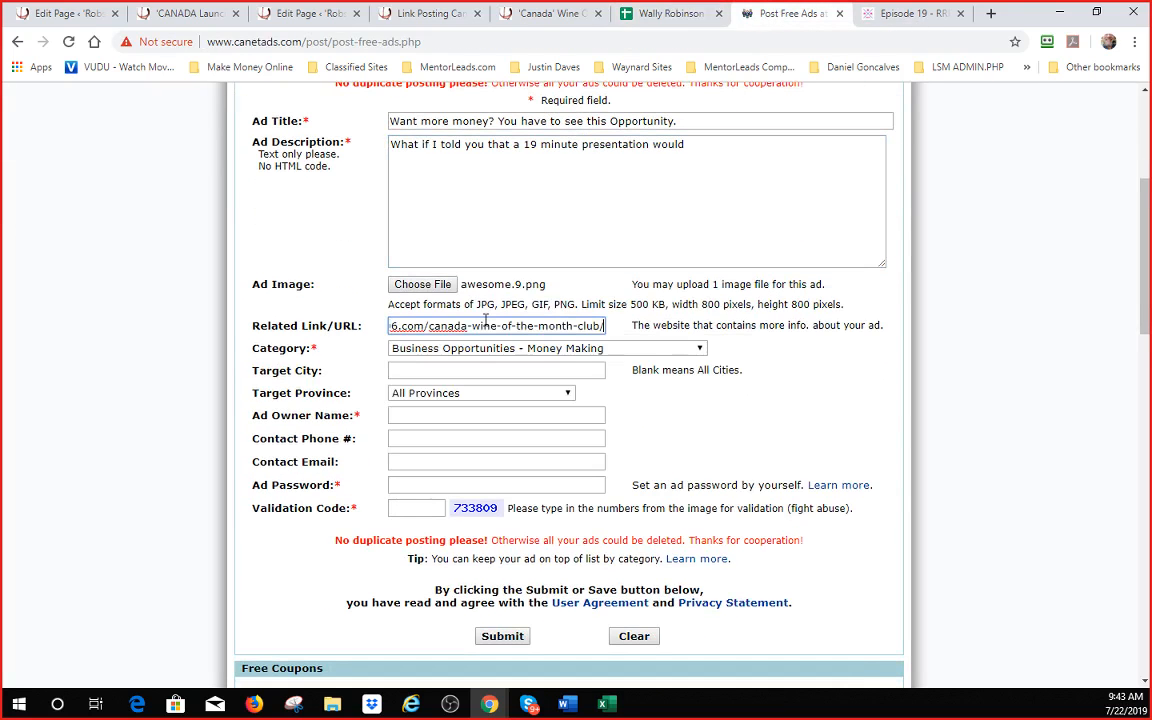
Finish the description with 'Details are here:', the link and 'THE VIDEO' line, then select it
click(740, 144)
text(change the way you sa)
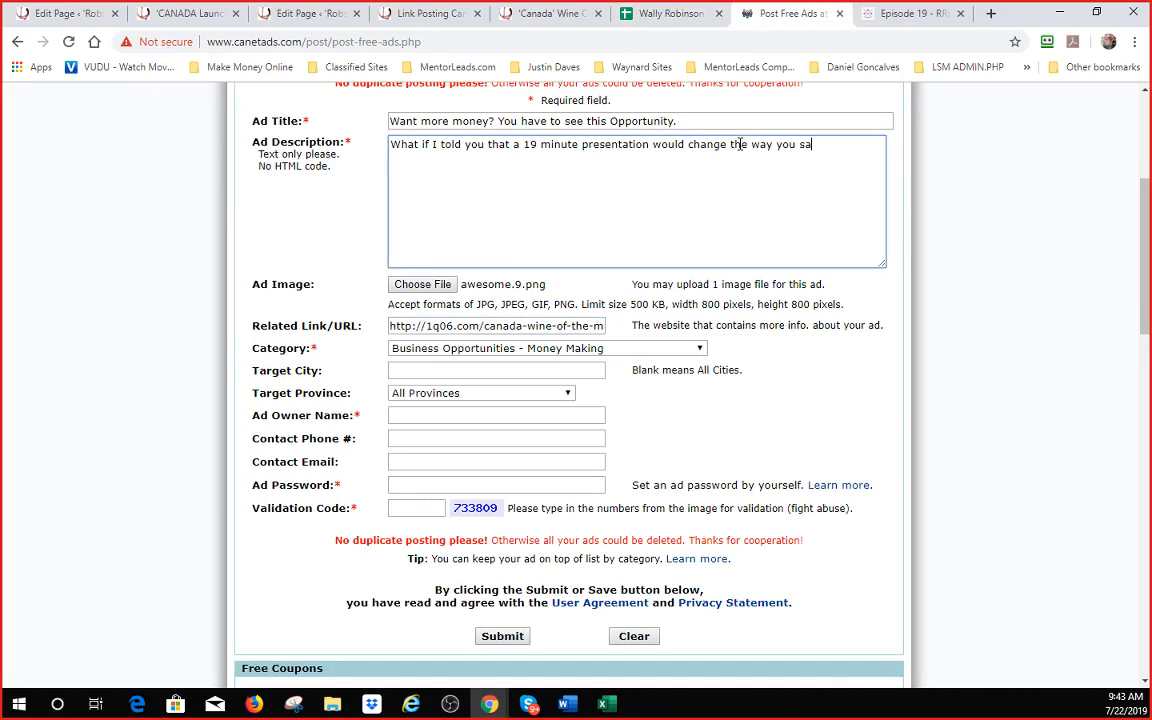
text(w things in the World o)
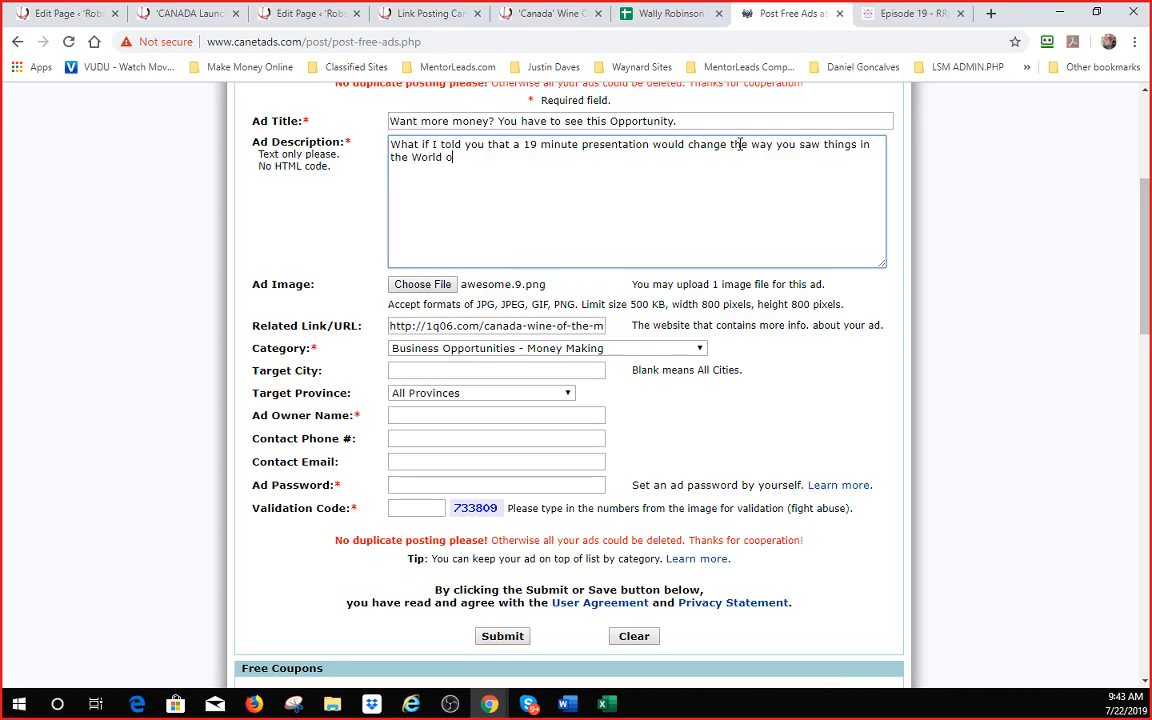
text(rketing.)
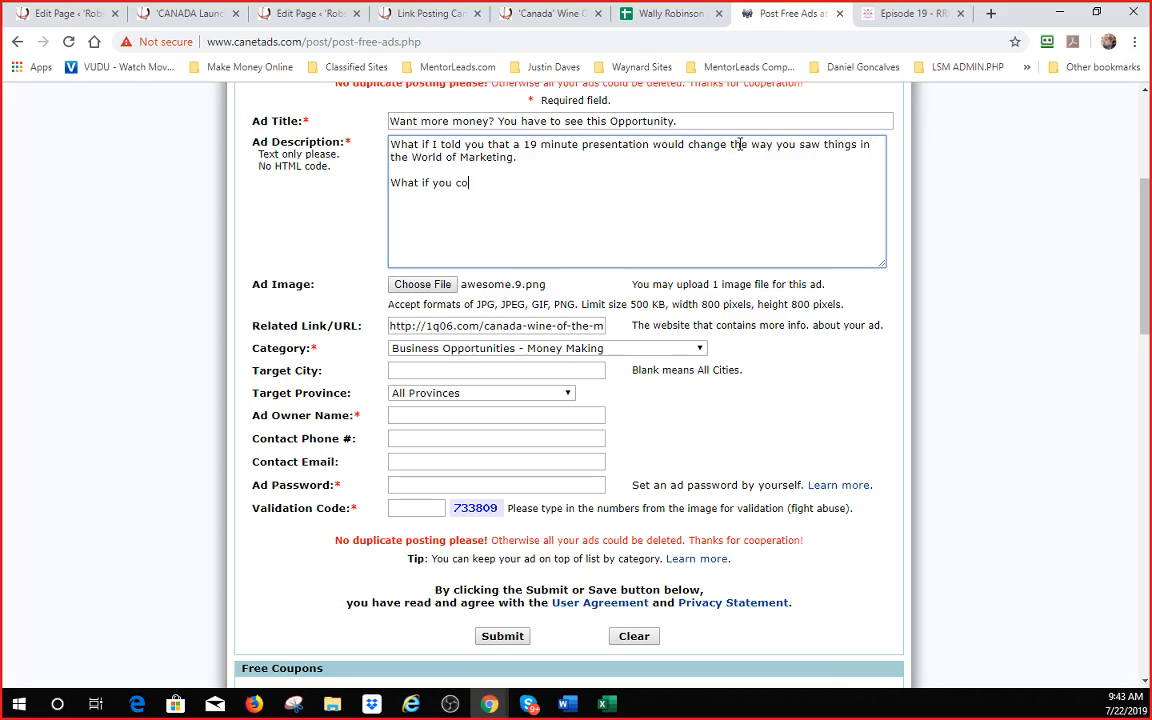
text(rt of soemthing)
key(BackSpace)
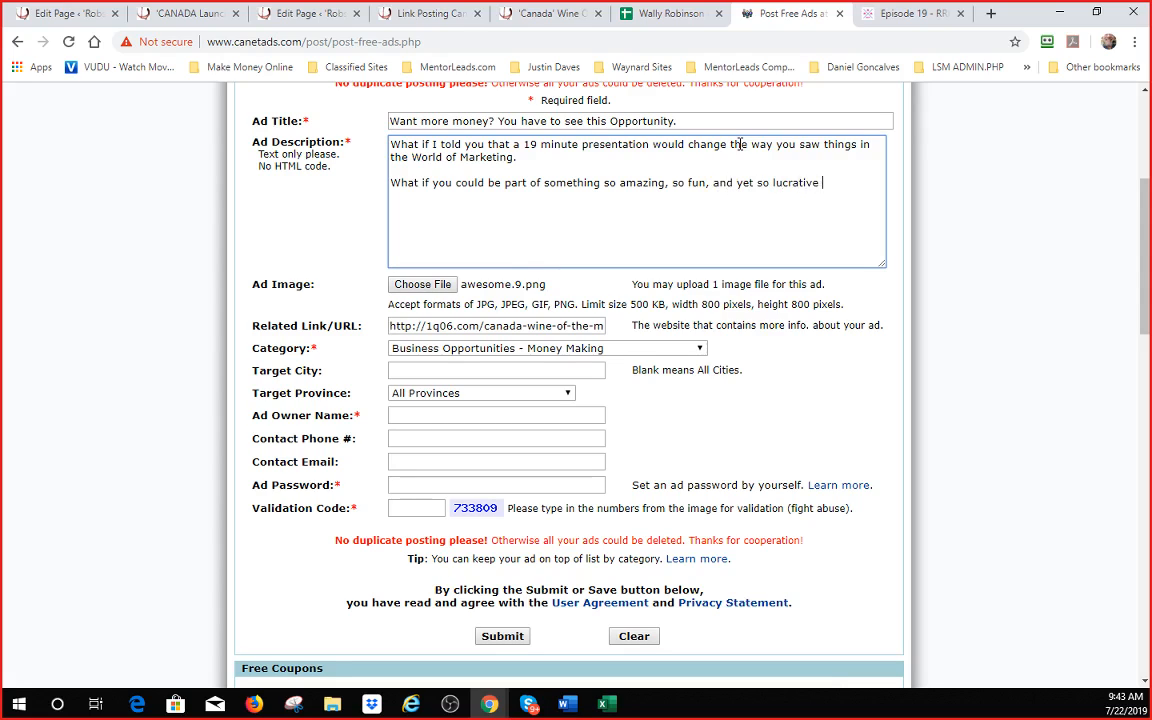
text(that you would not believe thi)
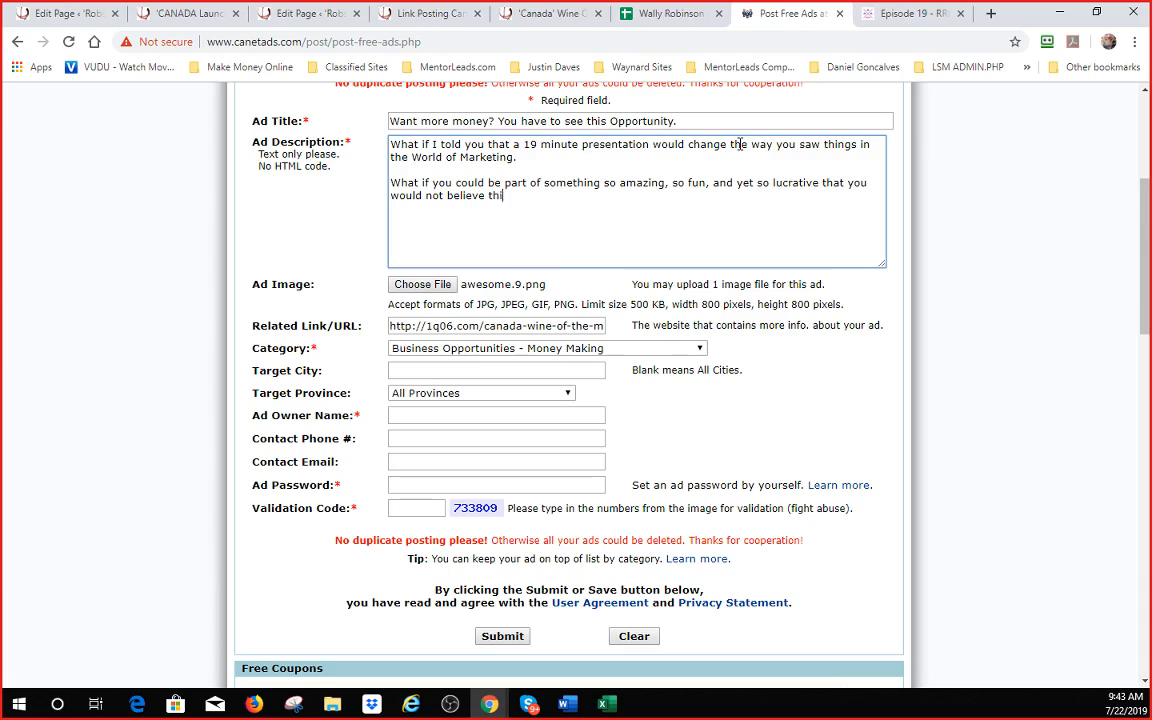
text(s was an actual way to make a)
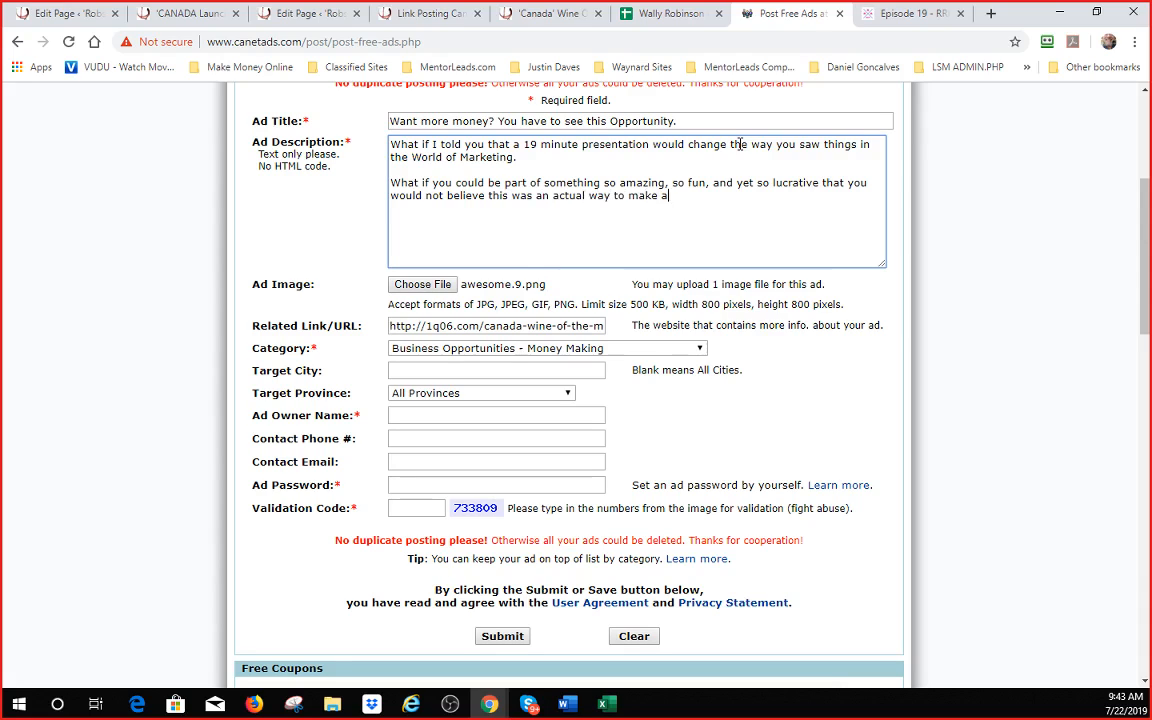
text(n income, let alone a way)
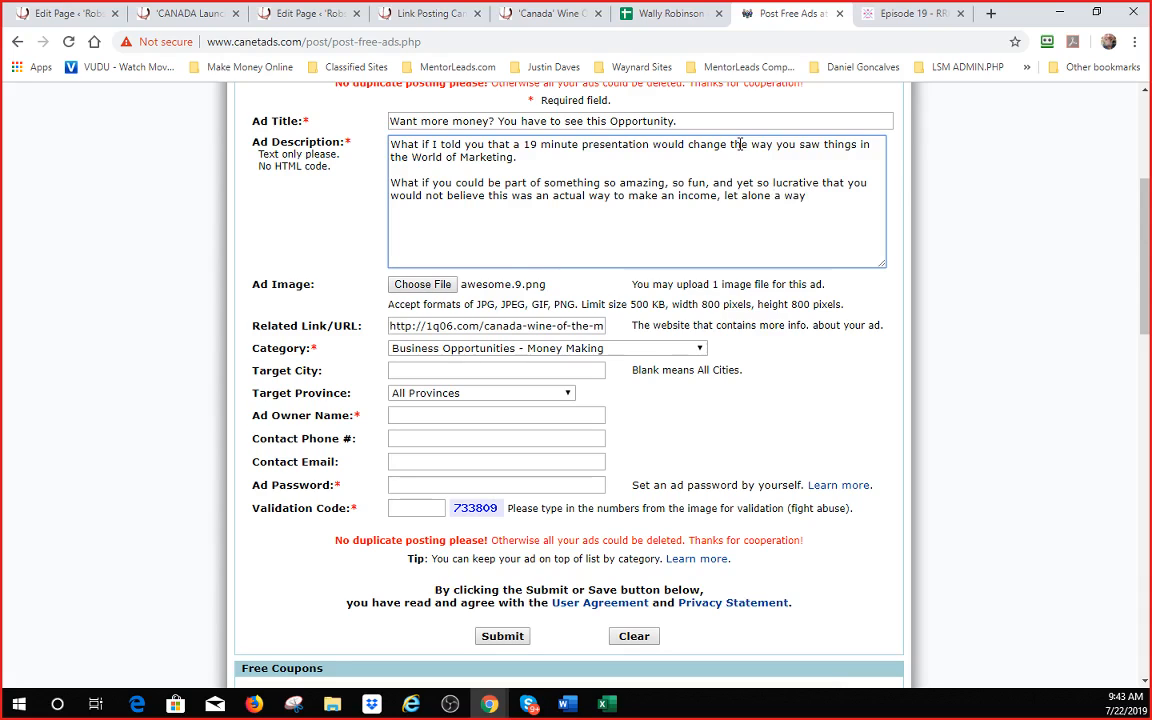
text( that some of us are seeing 6 fig)
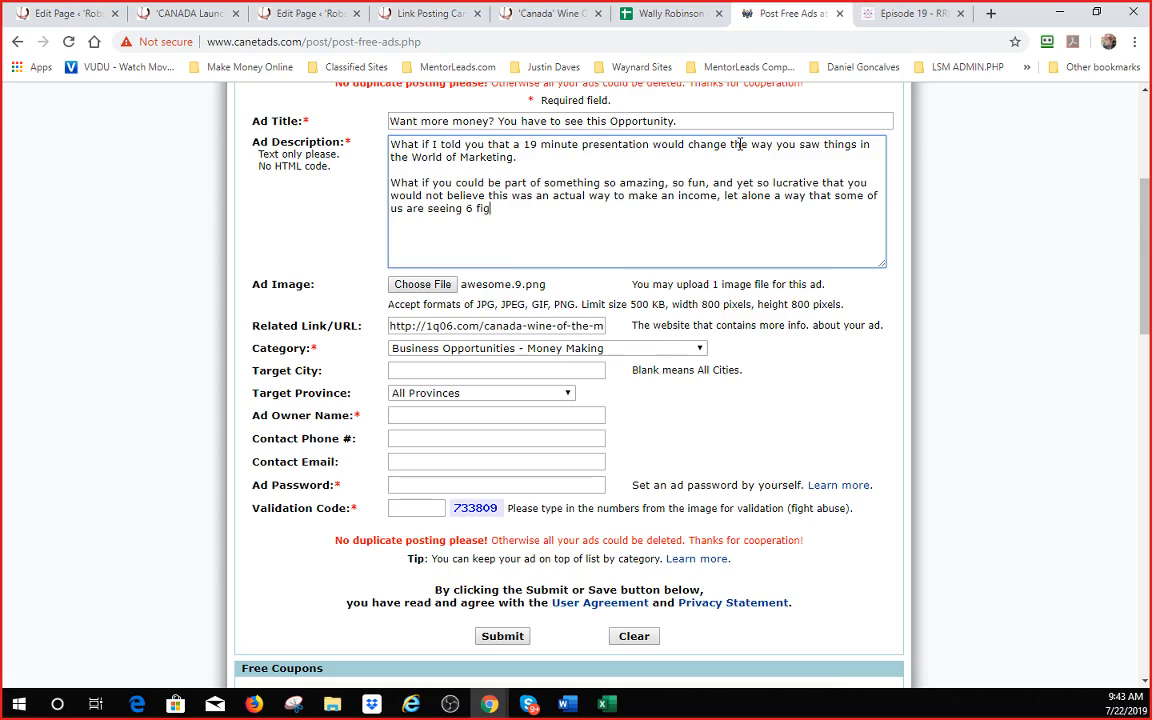
text(ures a year in income from it?)
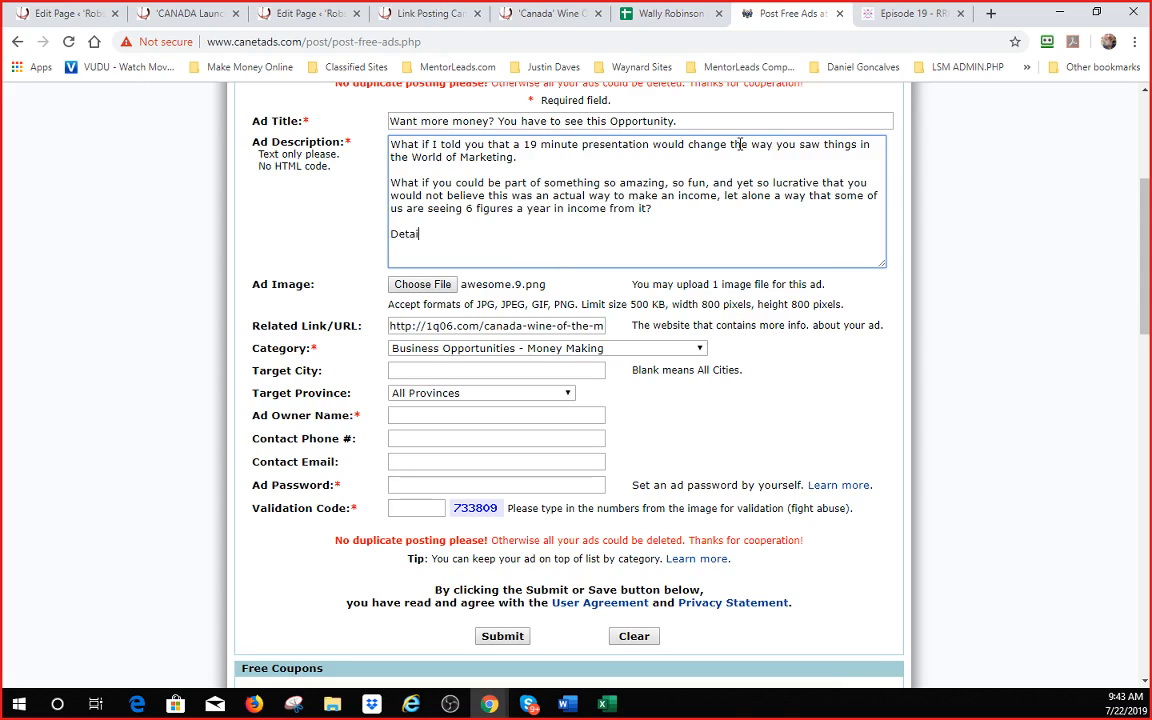
text(ere:)
text(http://1q06.com/canada-wine-of-the-month-club/)
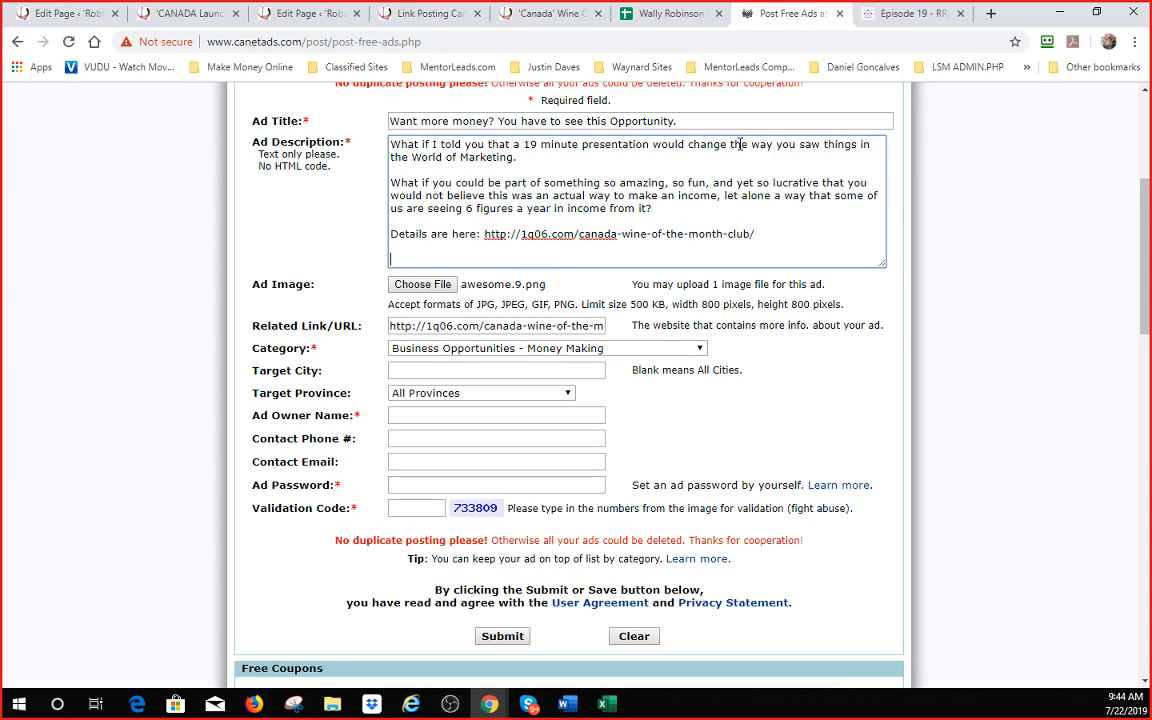
text(THE VIDEO will explain it all!)
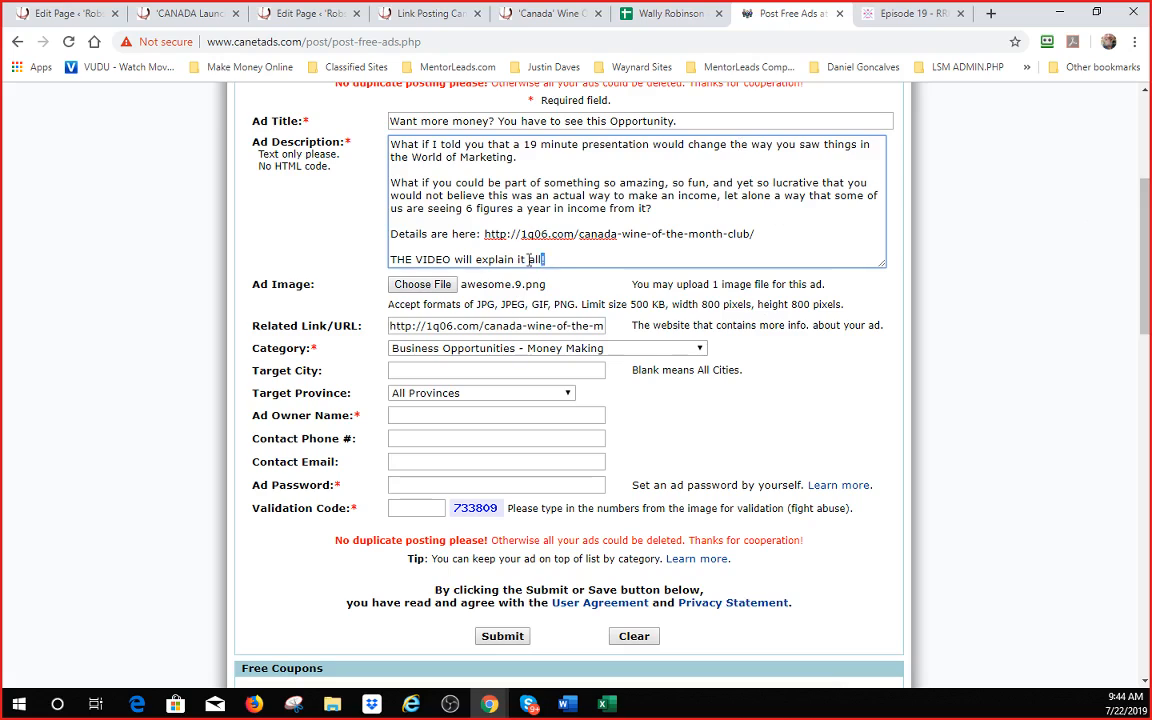
drag(548, 259, 349, 141)
key(ctrl+c)
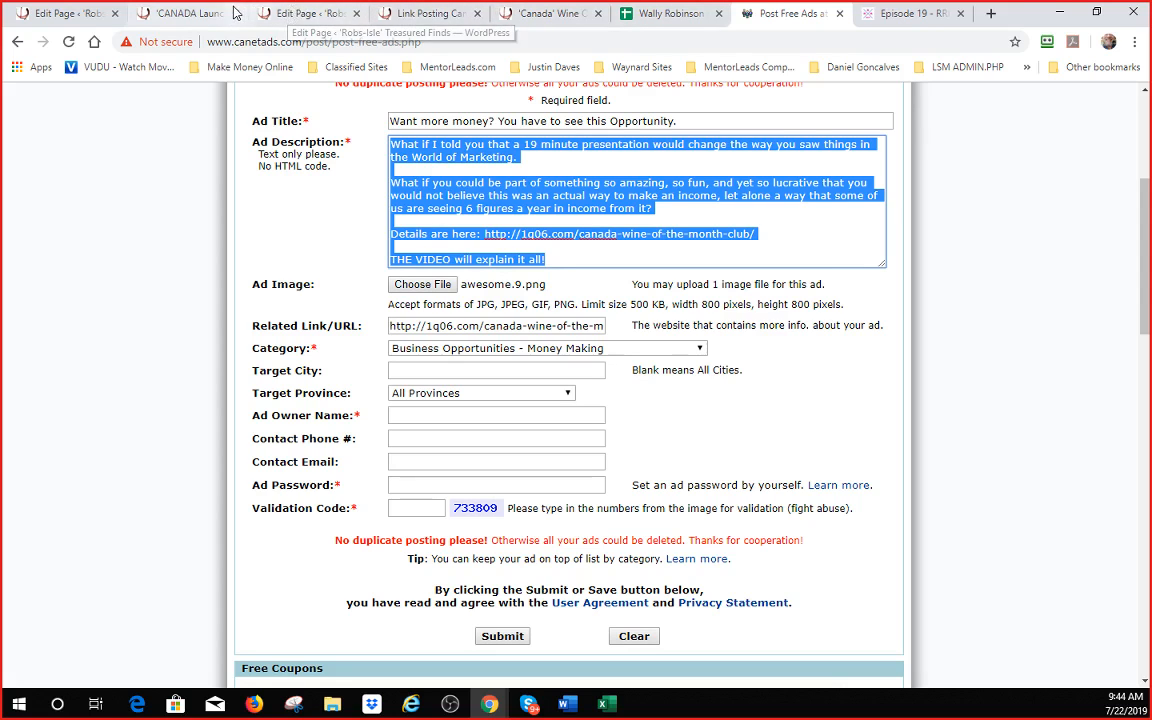
Paste the ad description as new paragraphs below AD MESSAGE 2
click(288, 14)
scroll(430, 345, down, 3)
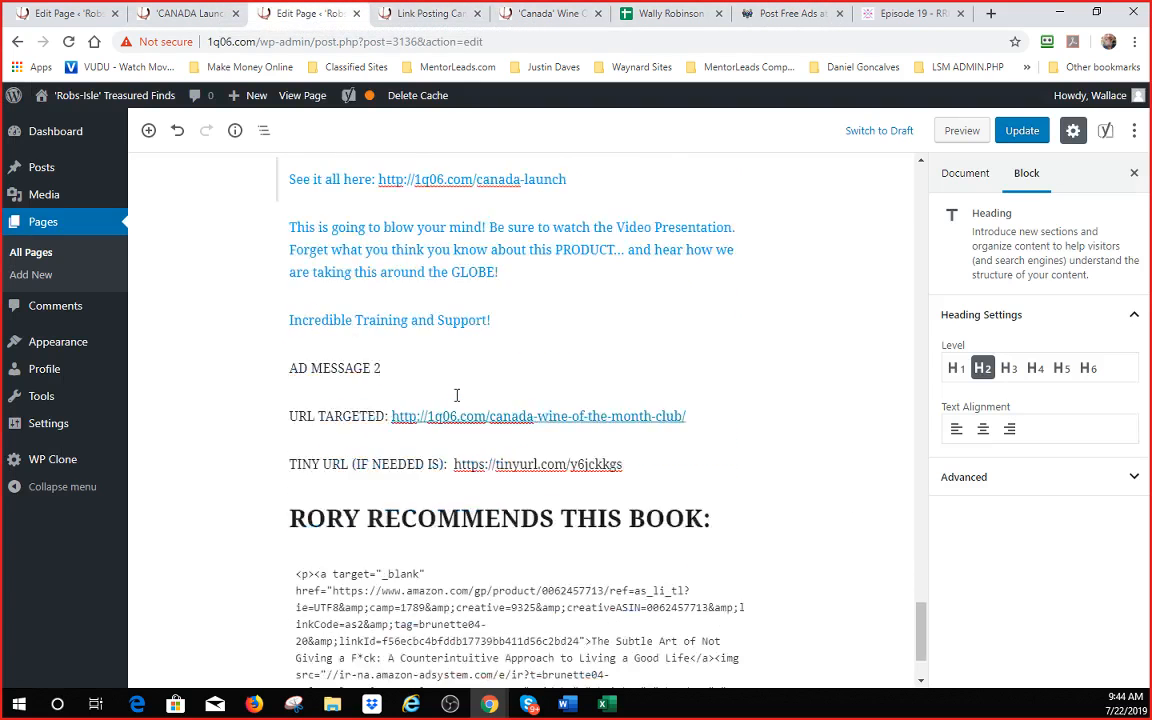
click(416, 288)
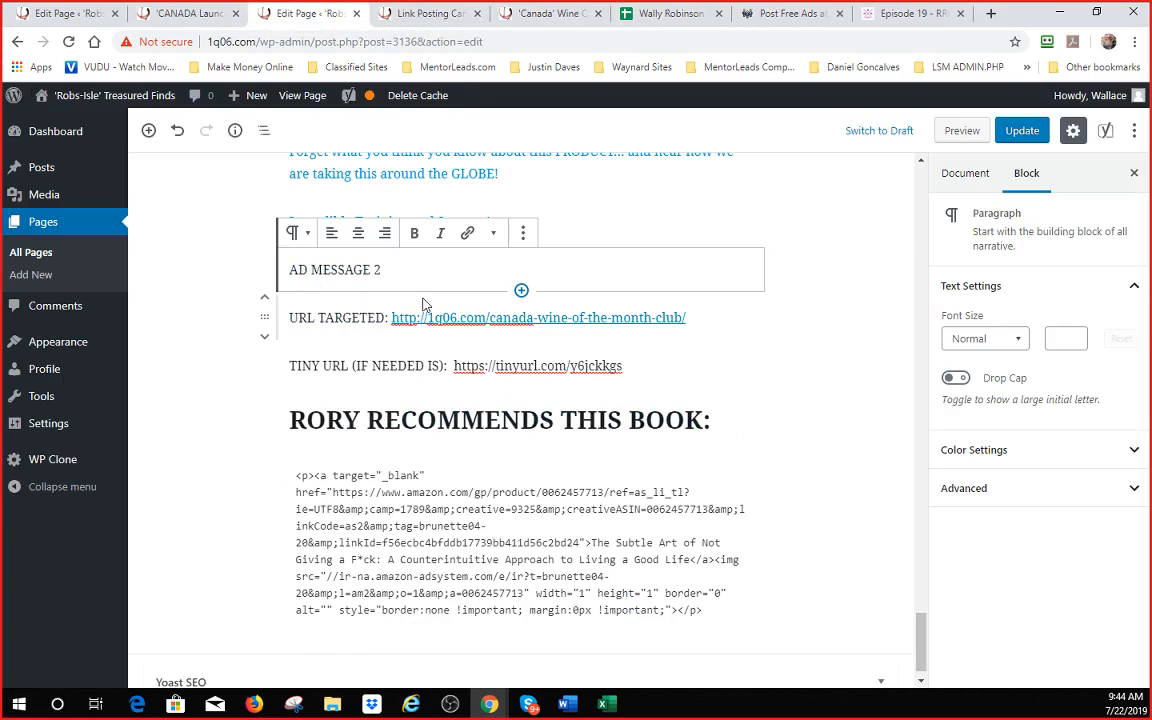
key(Return)
key(ctrl+v)
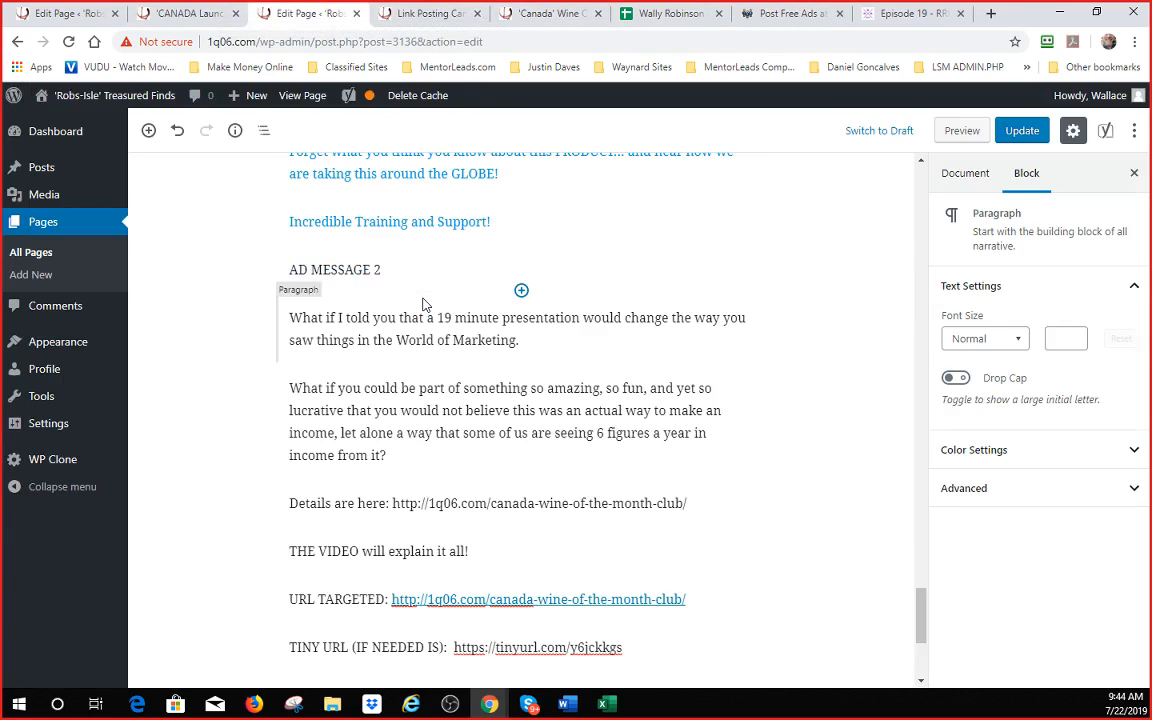
Set the text color of the first two pasted paragraphs to red
click(419, 318)
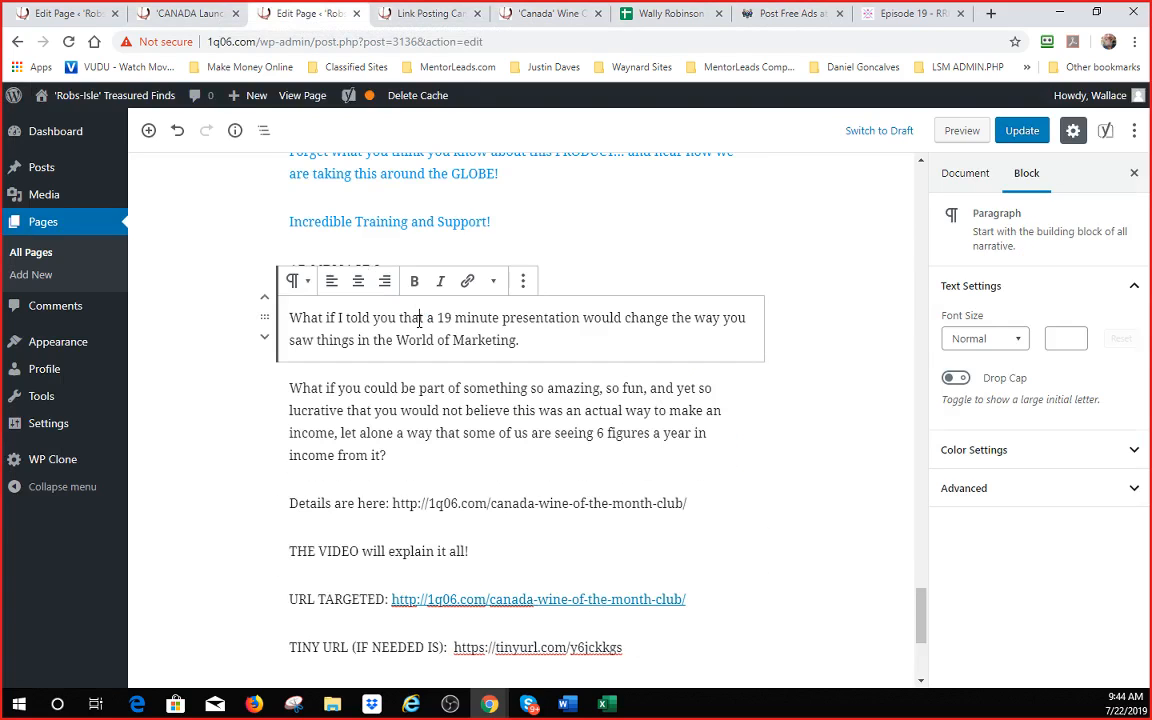
click(1004, 449)
scroll(984, 563, down, 2)
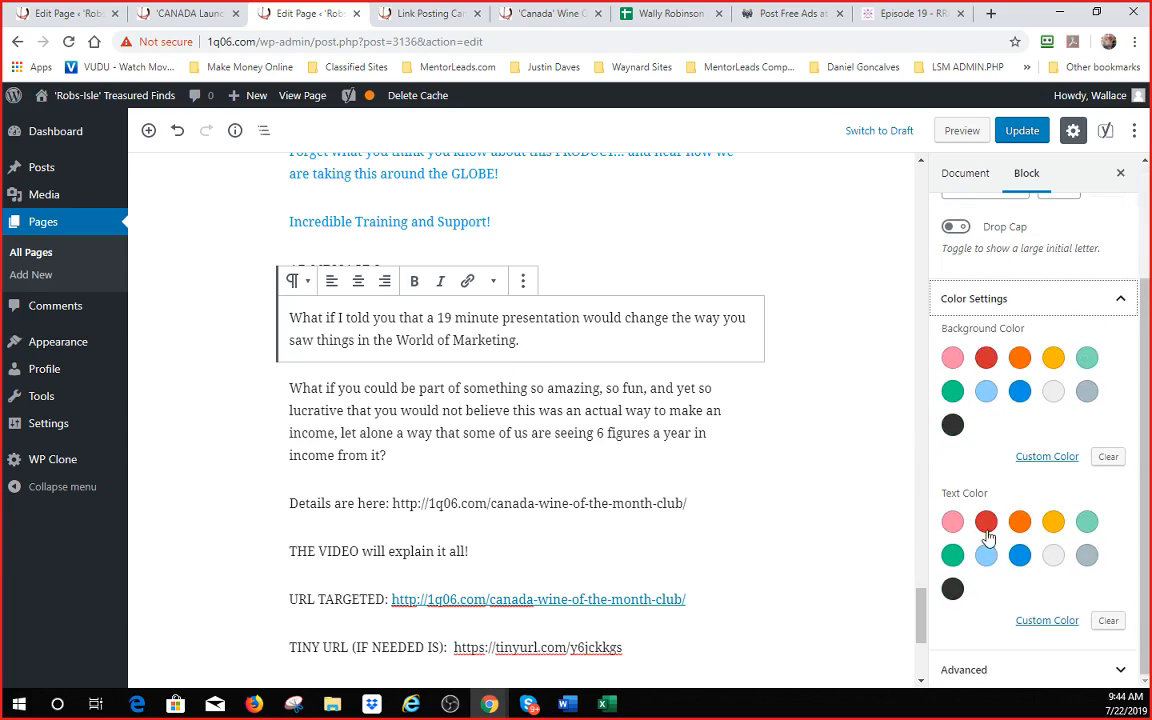
click(986, 521)
drag(579, 437, 835, 456)
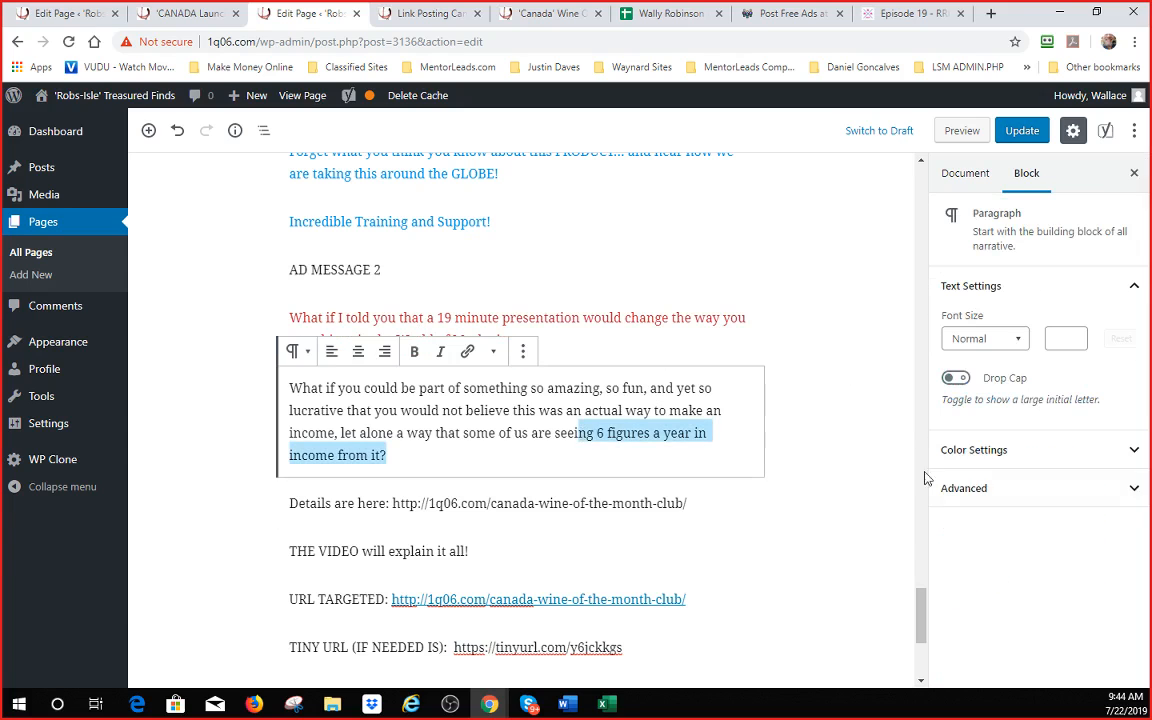
click(985, 452)
click(986, 672)
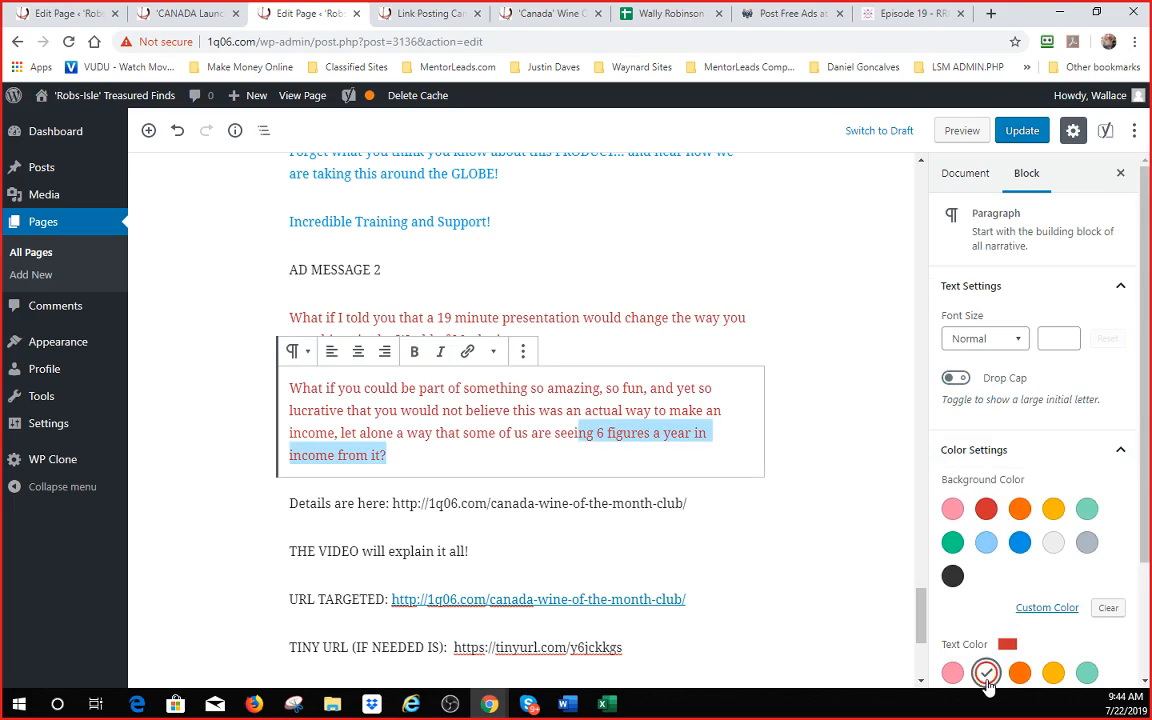
Make the 'Details are here' paragraph and the THE VIDEO line red
click(519, 500)
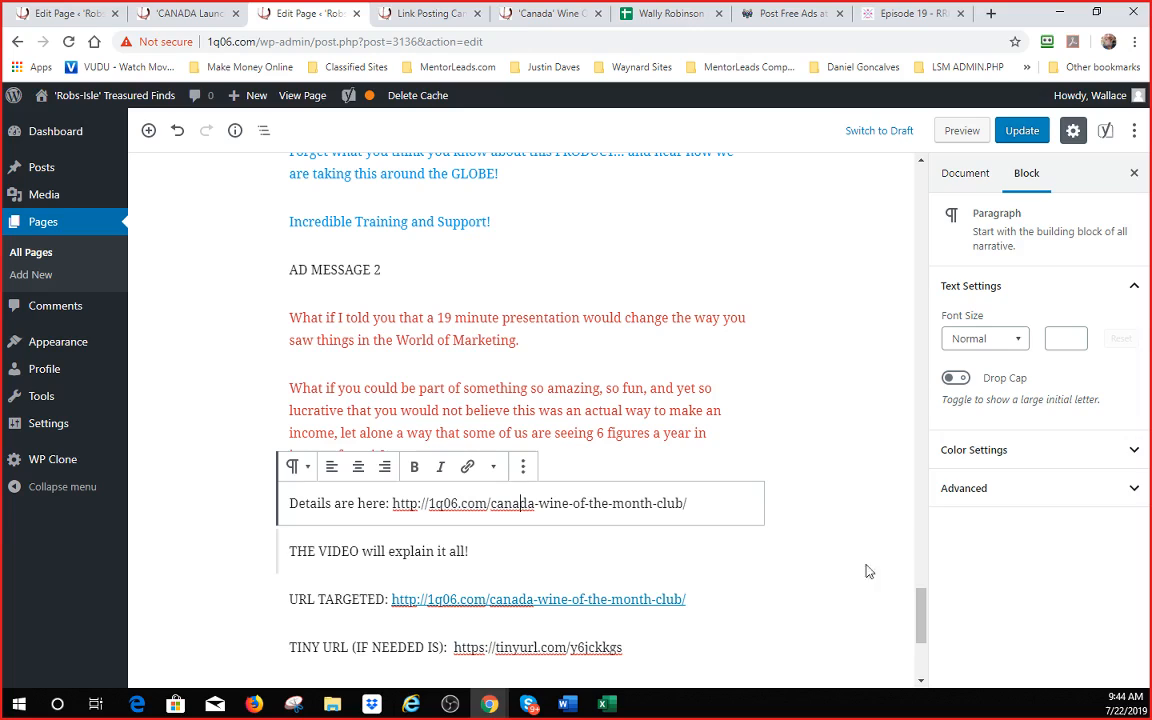
click(965, 450)
click(986, 672)
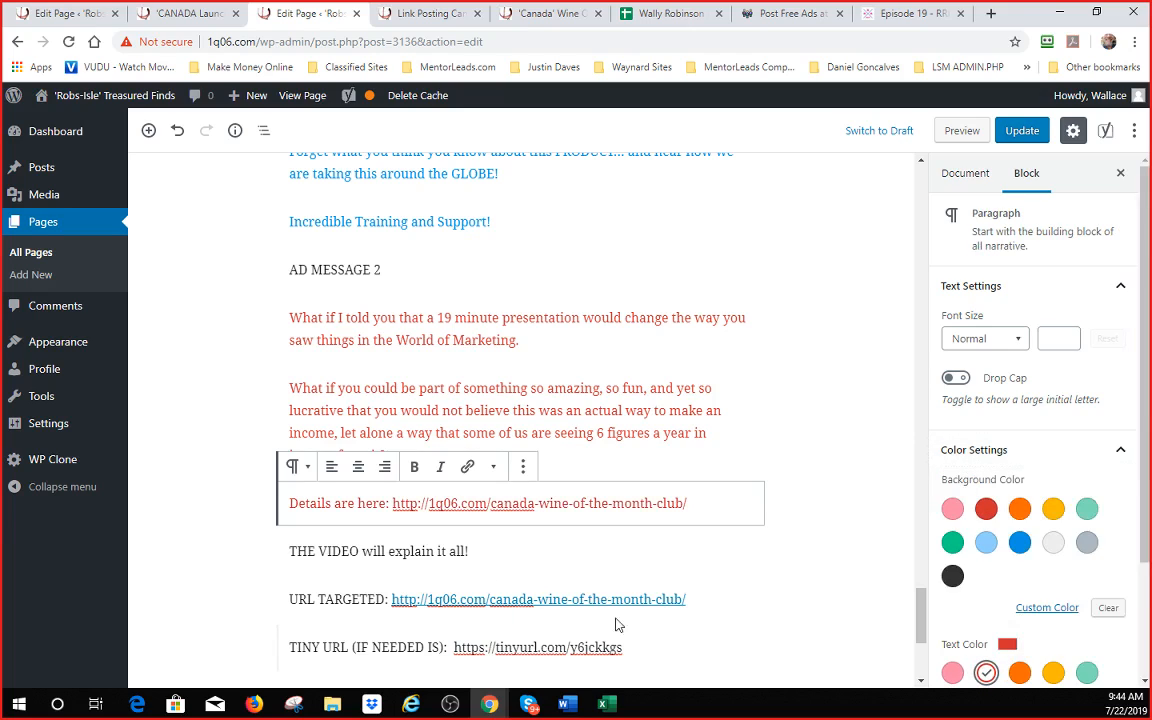
click(389, 550)
click(975, 450)
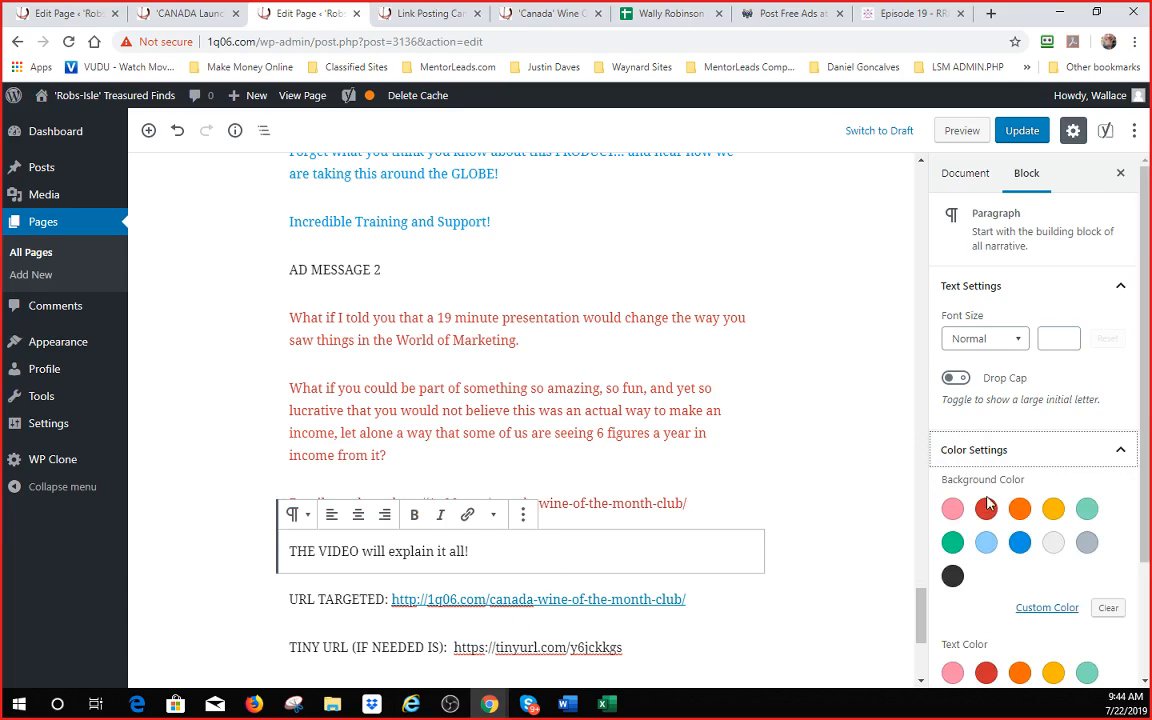
click(986, 672)
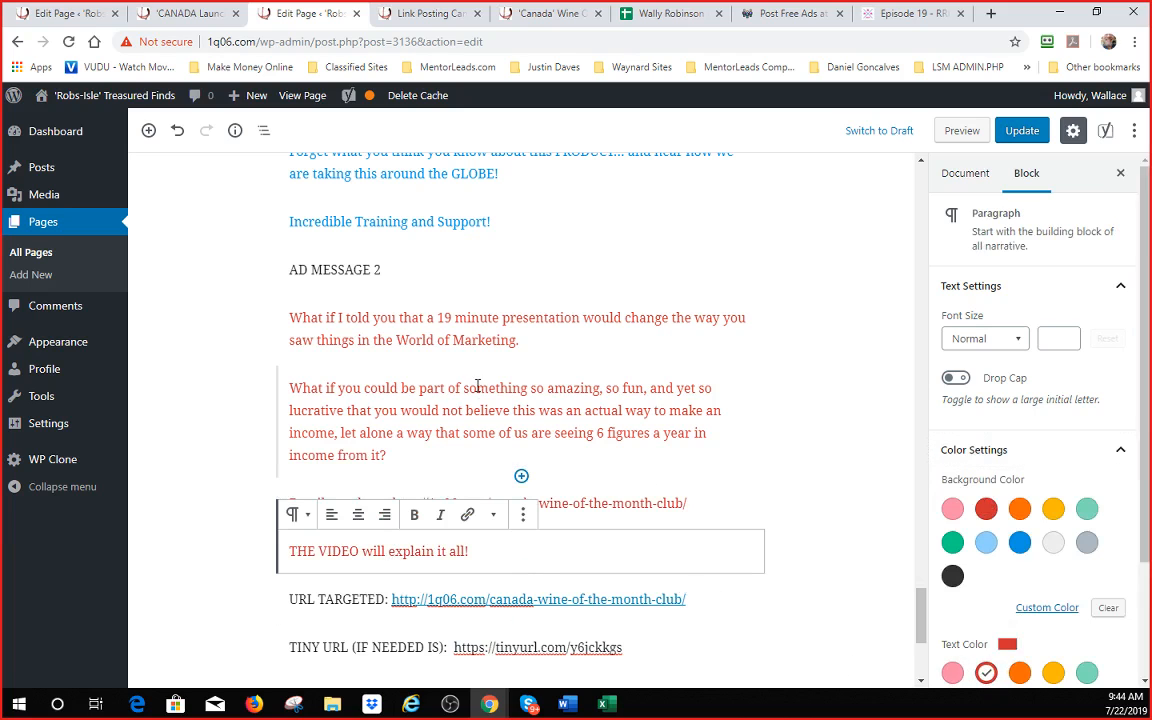
Paste the ad title 'Want more money? You have to see this Opportunity.' below the first headline
scroll(483, 329, up, 3)
scroll(483, 330, up, 1)
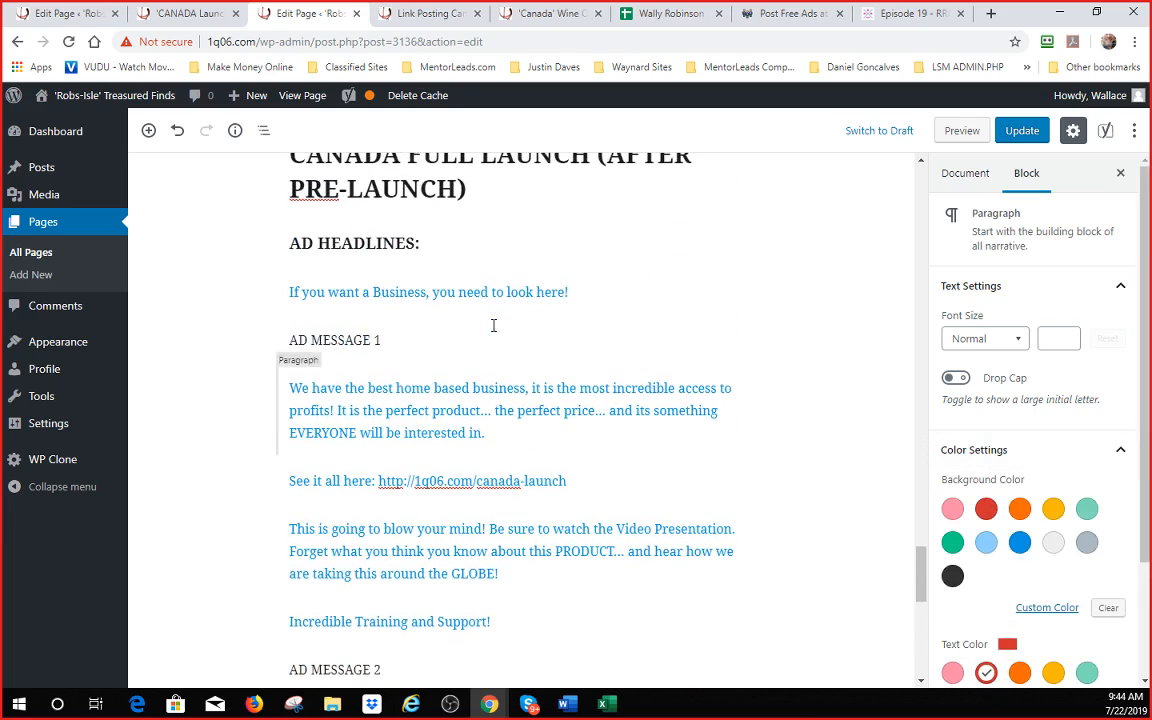
click(603, 295)
key(Return)
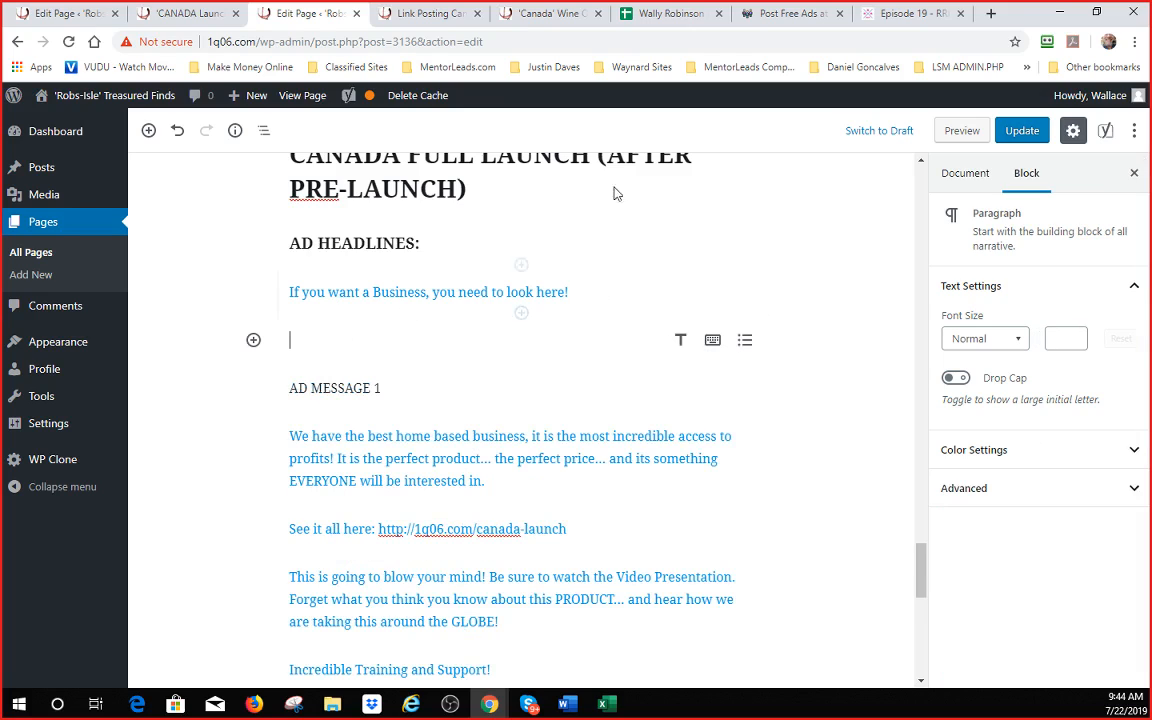
click(798, 14)
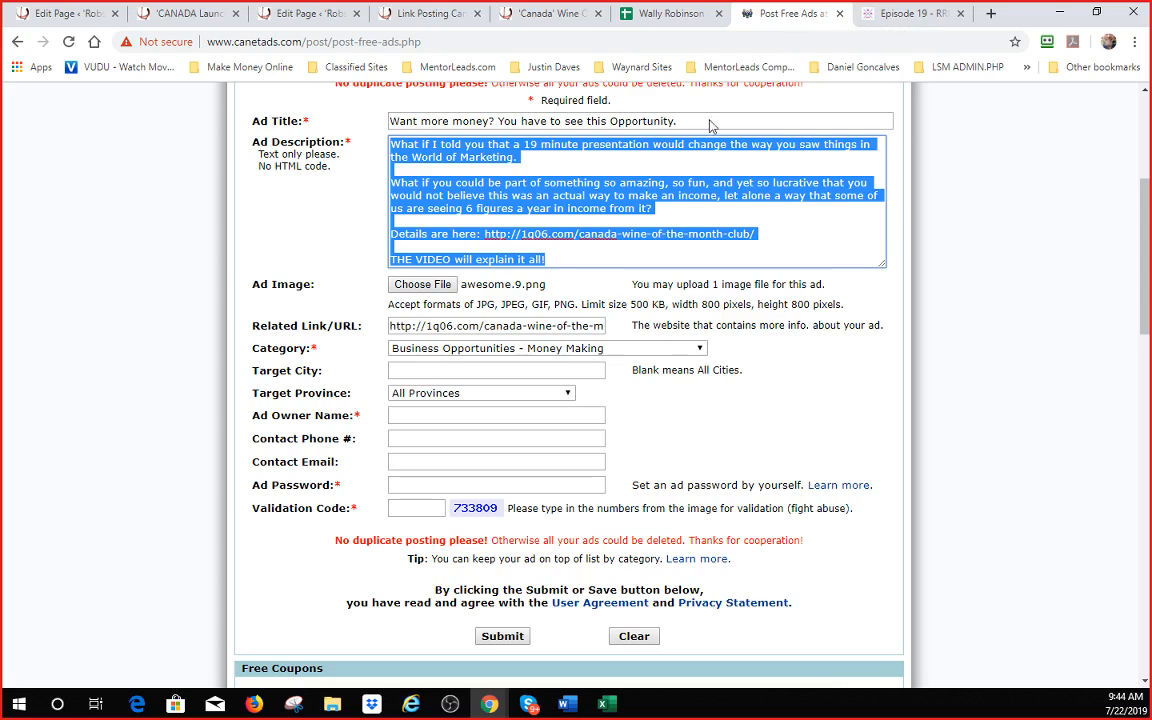
scroll(676, 352, up, 2)
drag(685, 361, 338, 374)
key(ctrl+c)
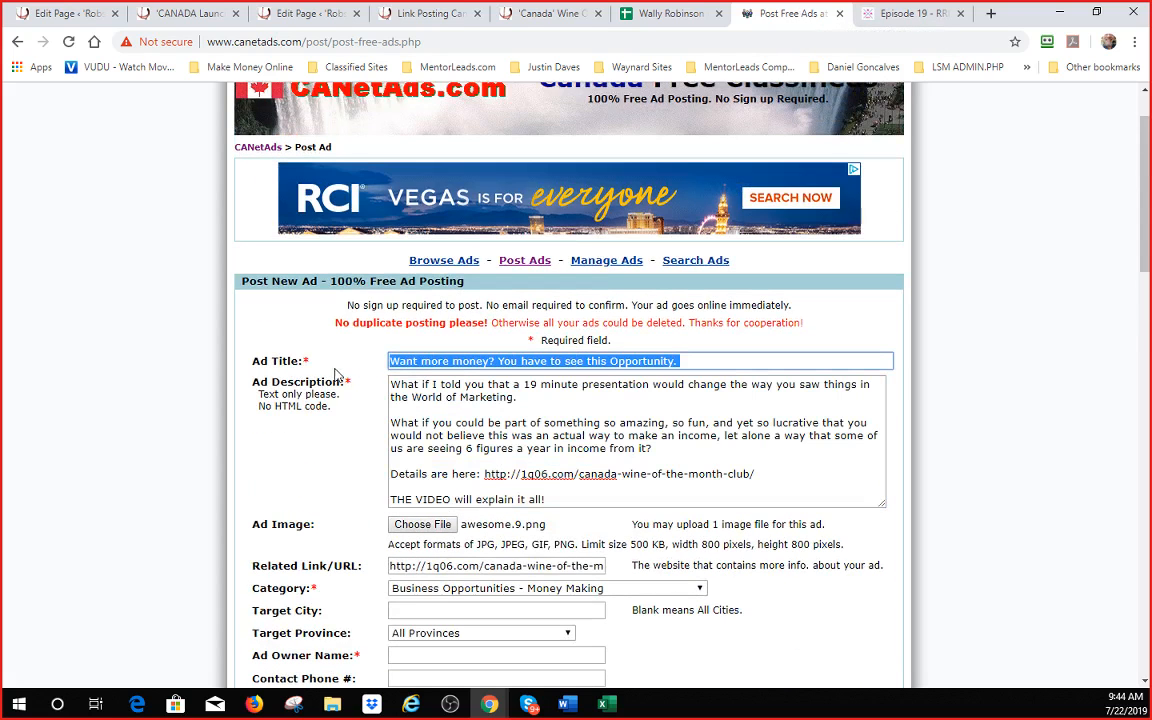
click(190, 14)
click(305, 12)
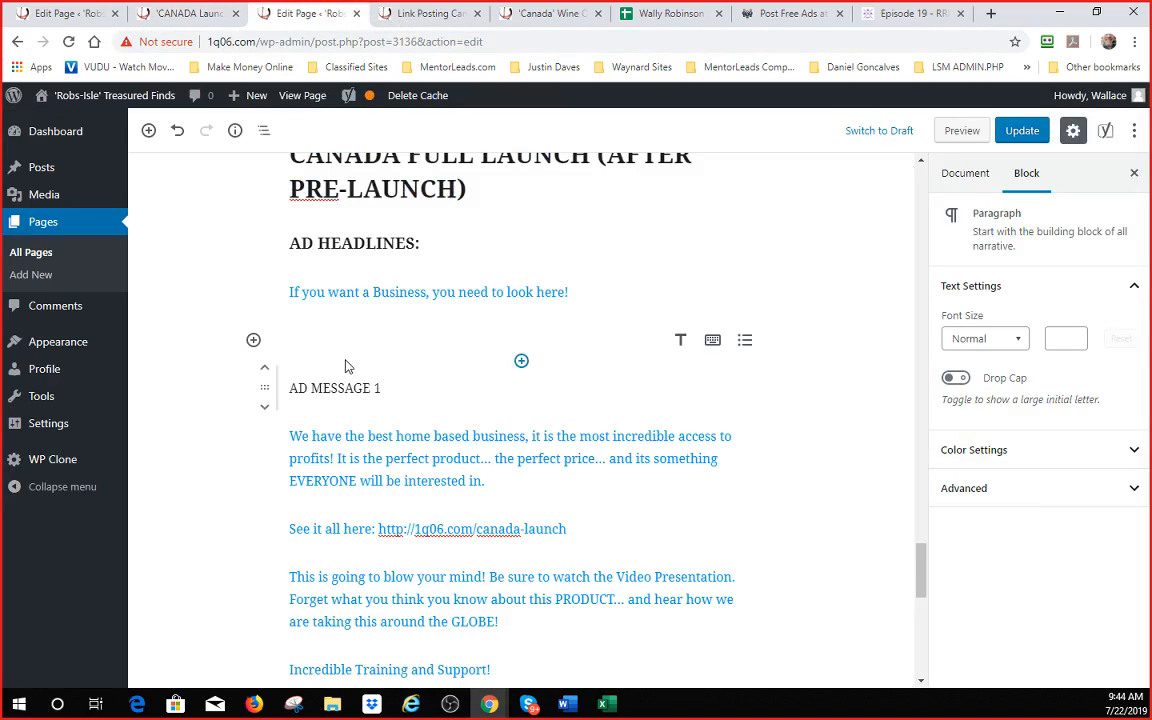
key(ctrl+v)
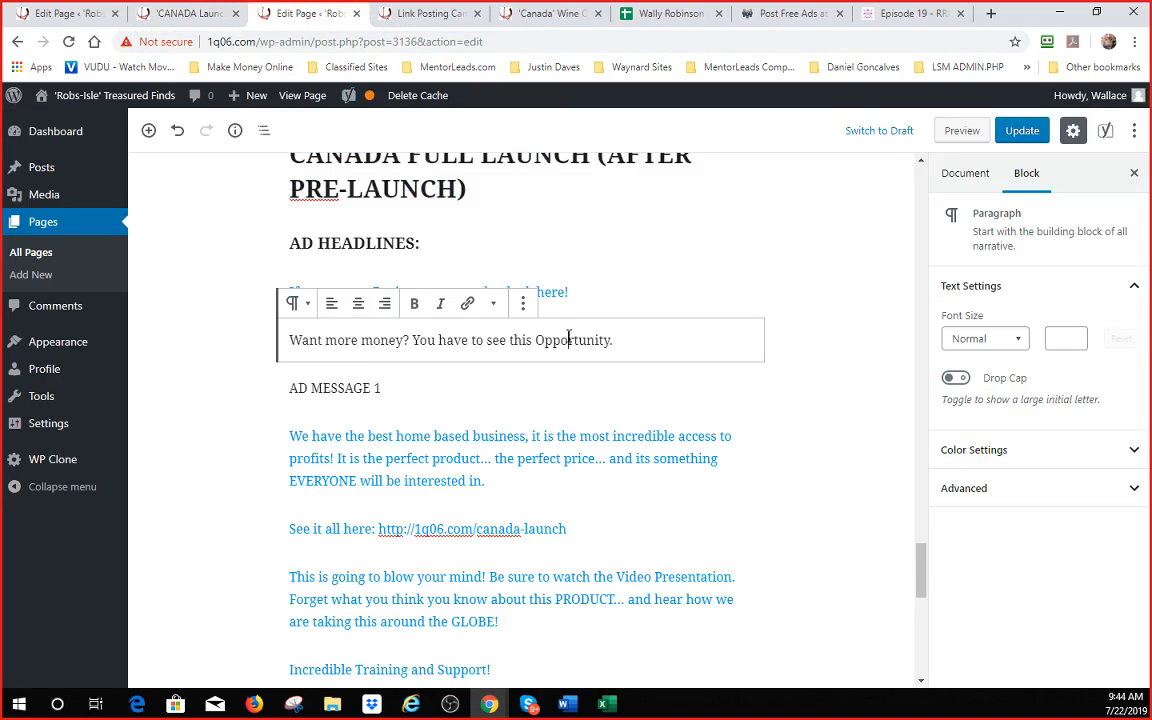
Set the pasted headline's text color to red
click(975, 449)
click(986, 672)
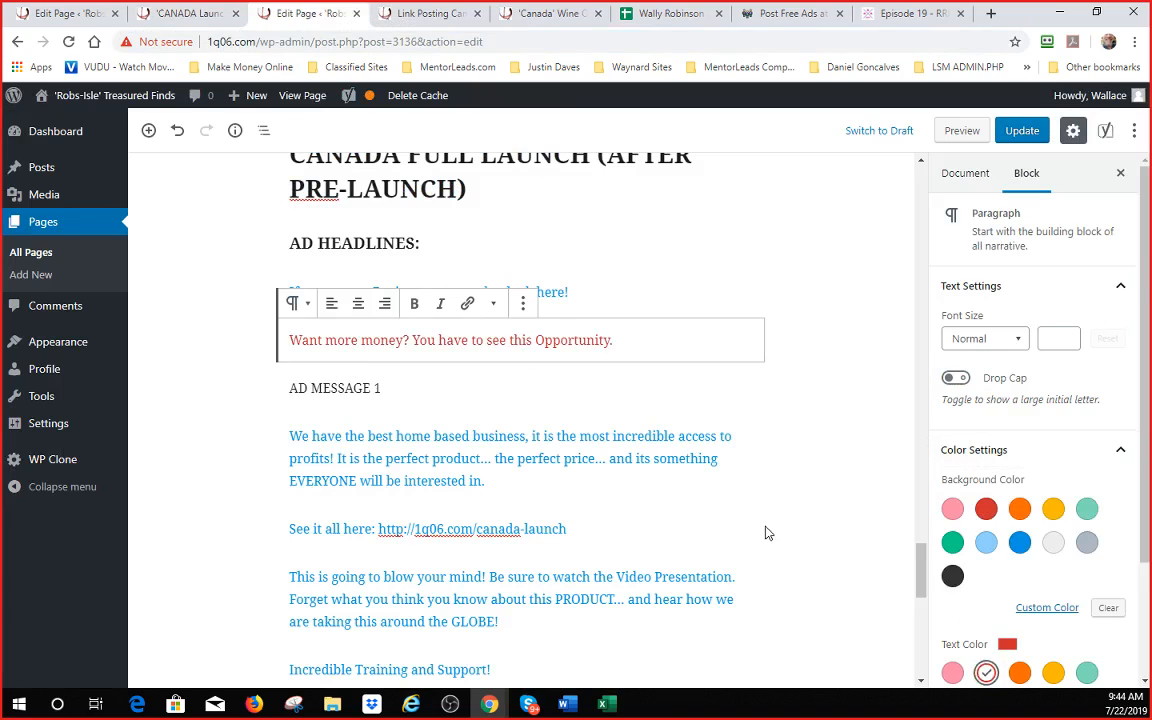
click(765, 533)
scroll(586, 390, down, 5)
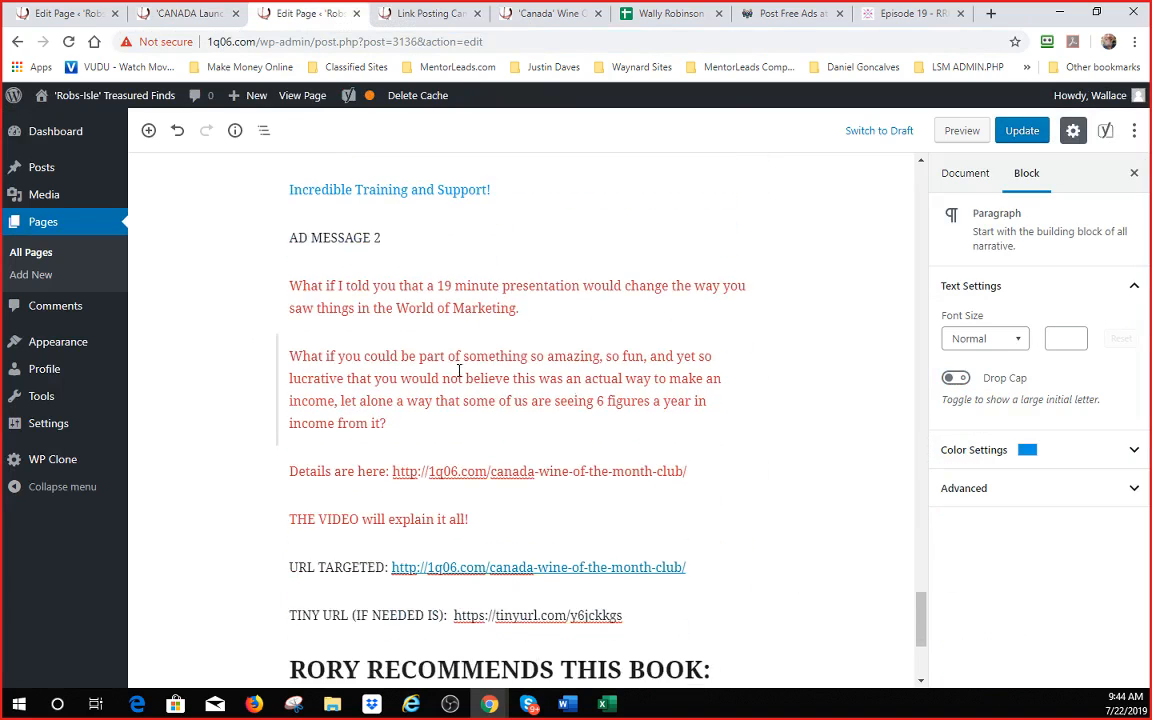
Remove the stray empty paragraph block below the wine-club ad's TINY URL line
scroll(416, 352, up, 3)
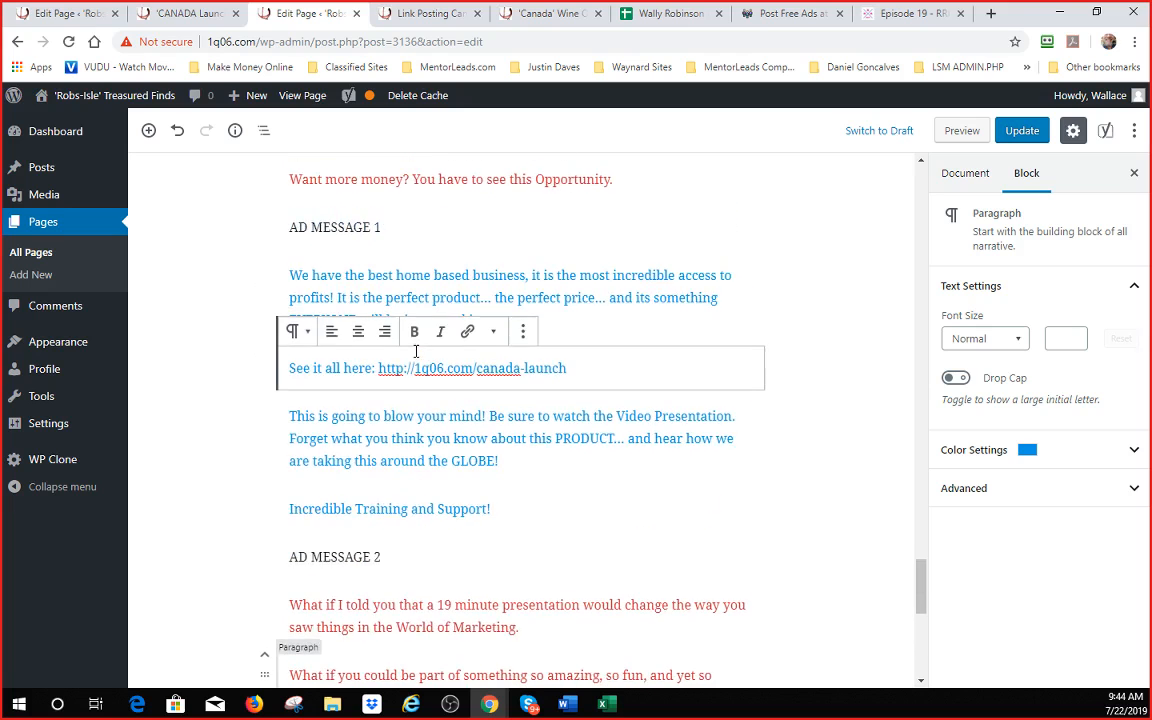
scroll(420, 354, up, 1)
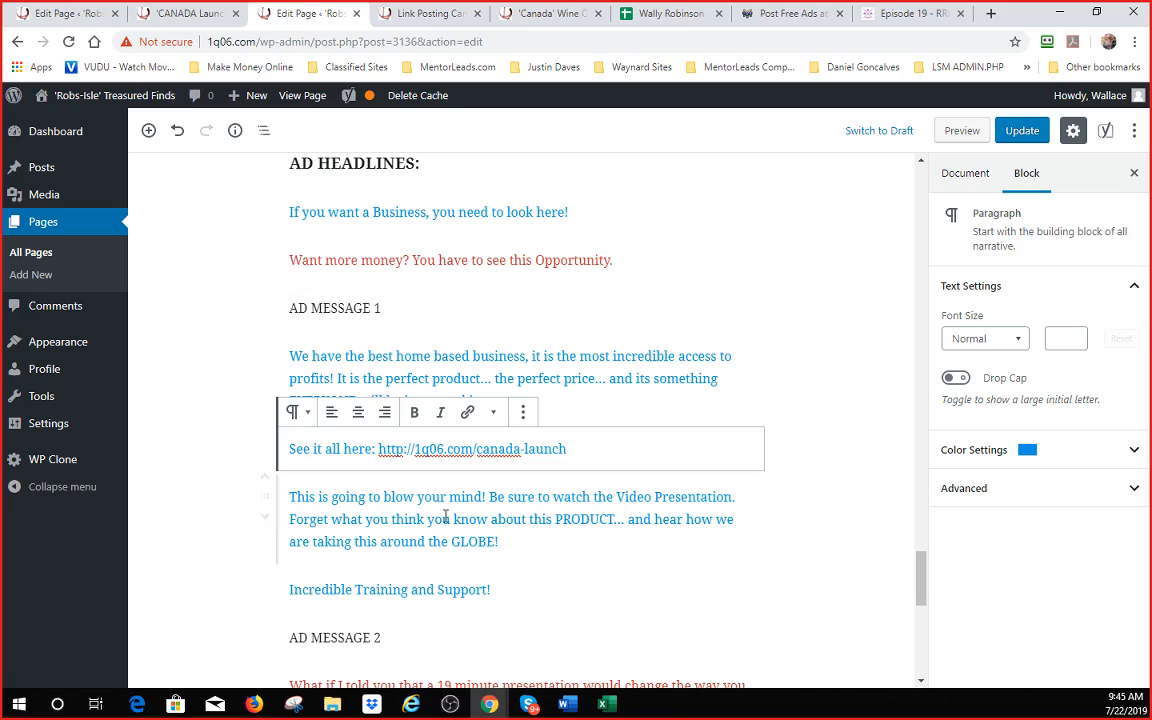
scroll(460, 505, down, 4)
scroll(460, 505, down, 3)
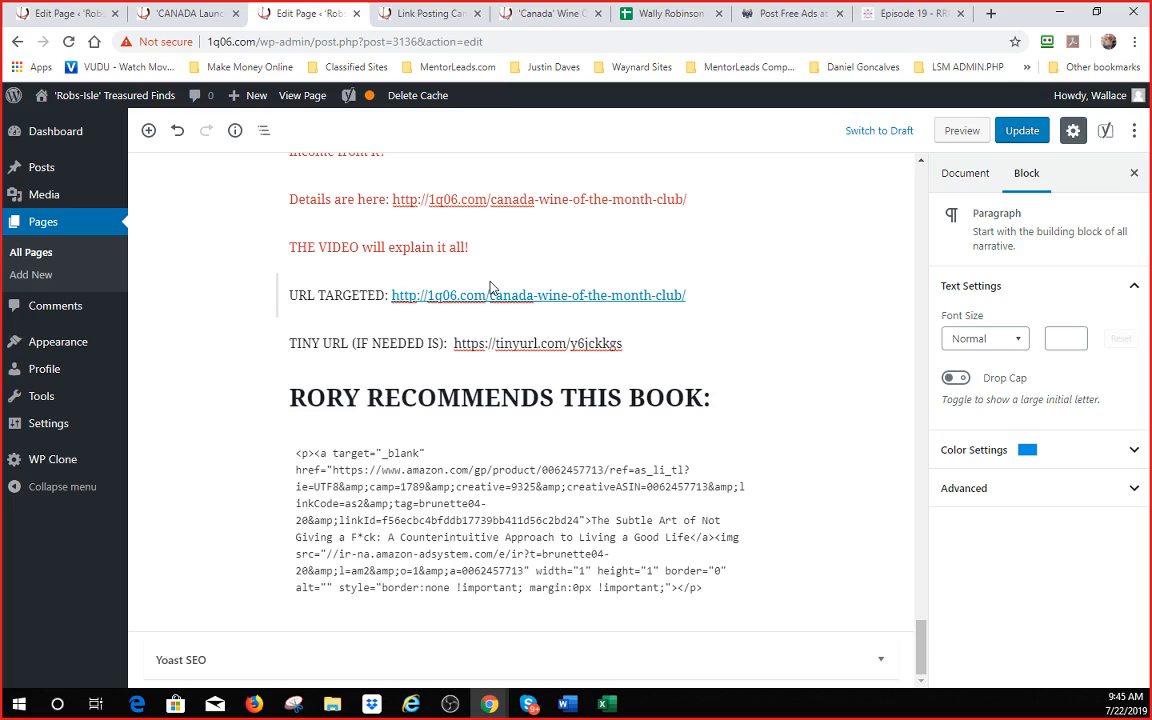
click(649, 344)
key(Return)
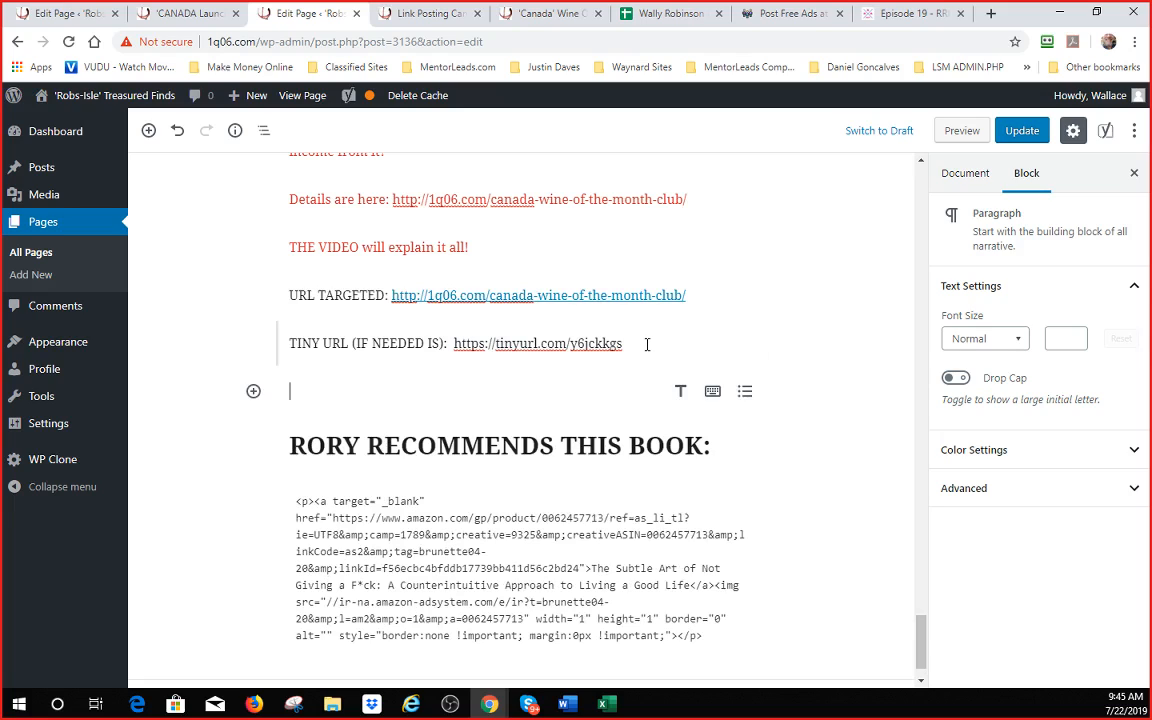
drag(643, 343, 598, 350)
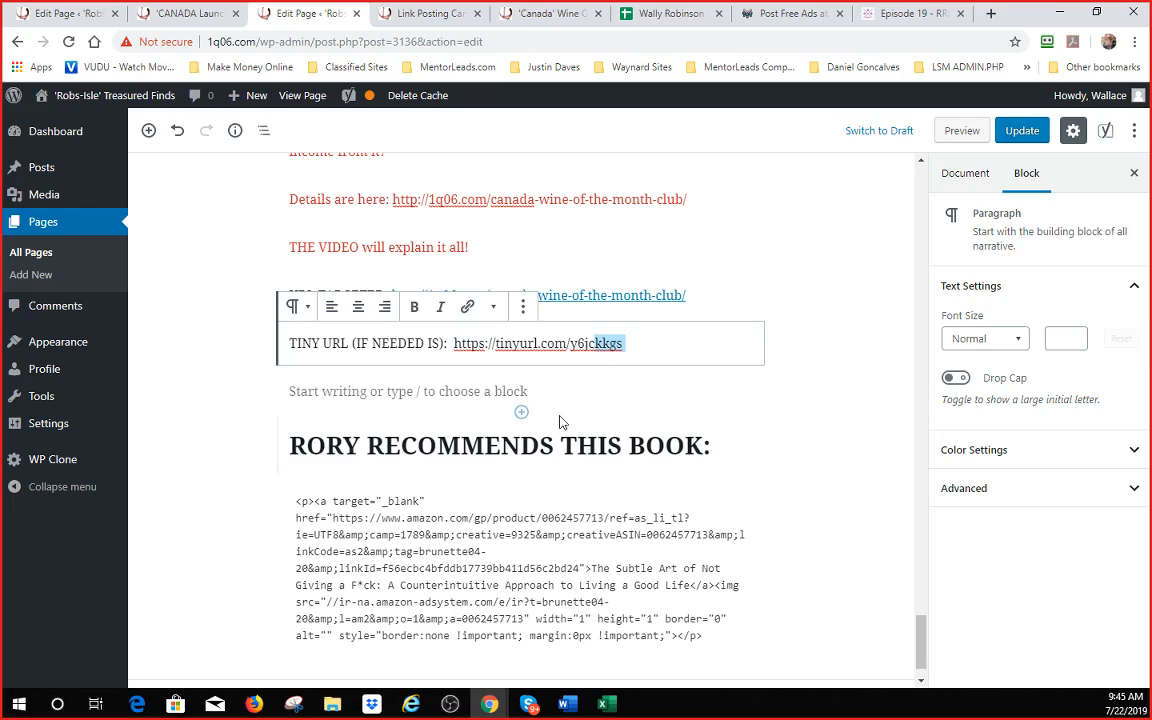
click(296, 390)
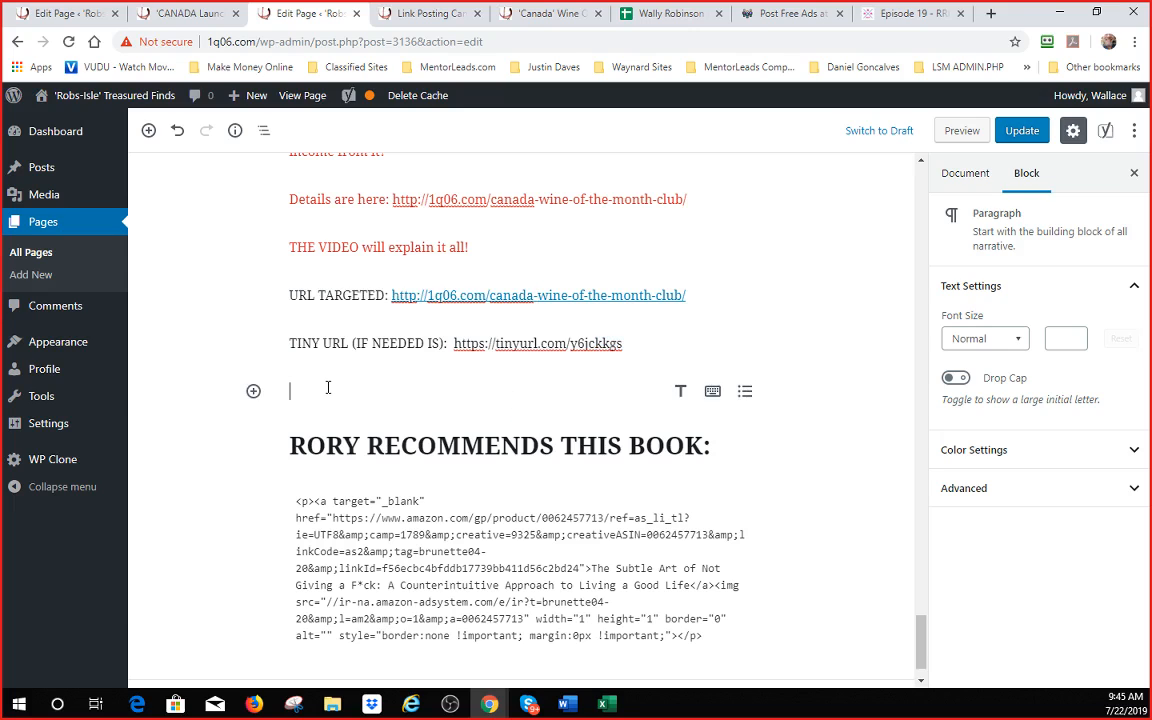
text(f)
click(522, 355)
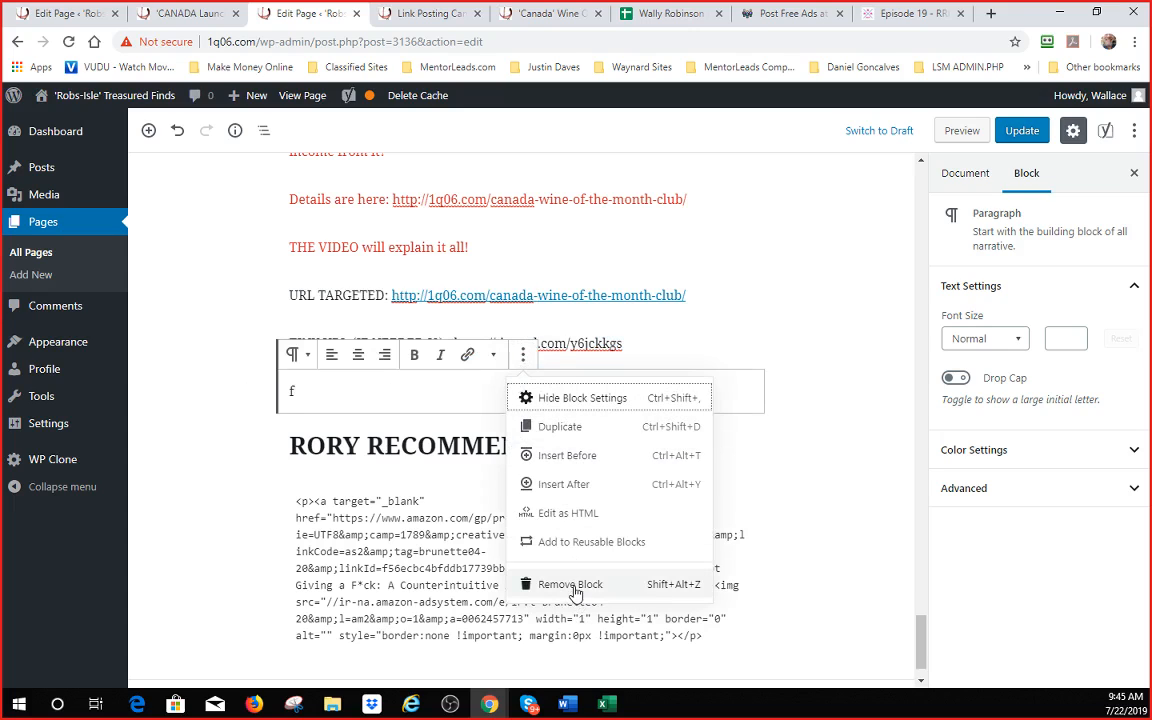
click(570, 584)
scroll(660, 372, up, 15)
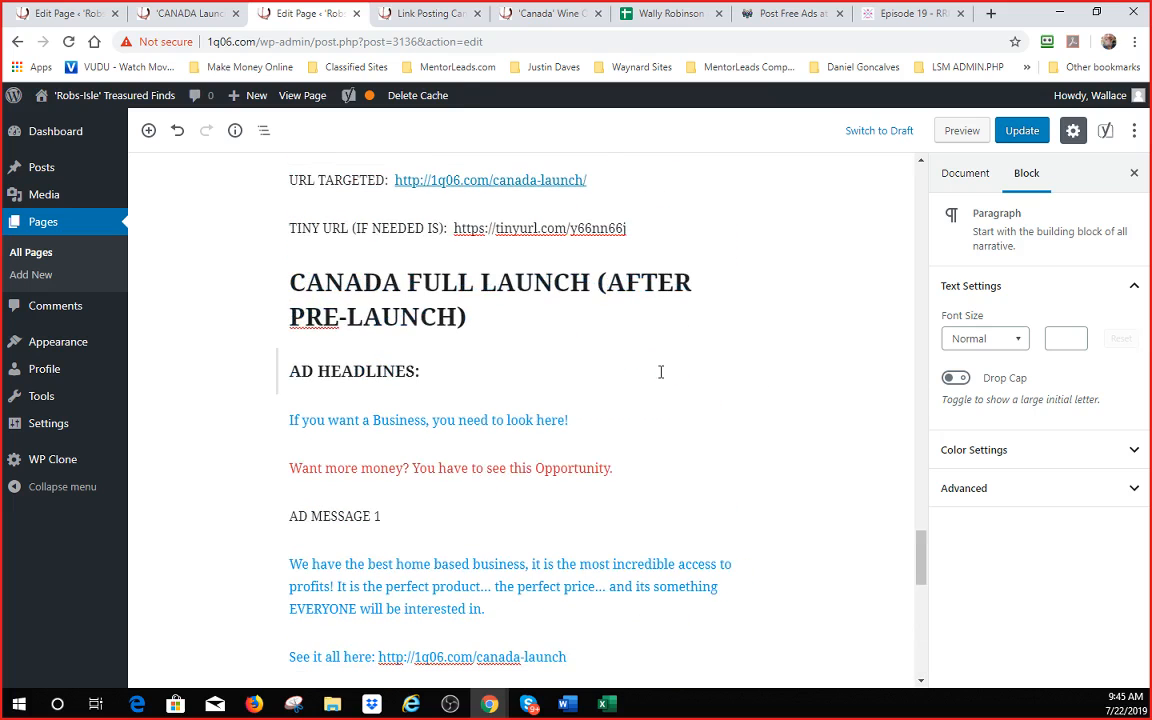
Return to the CANetAds ad posting form and scroll down to the owner fields
click(661, 16)
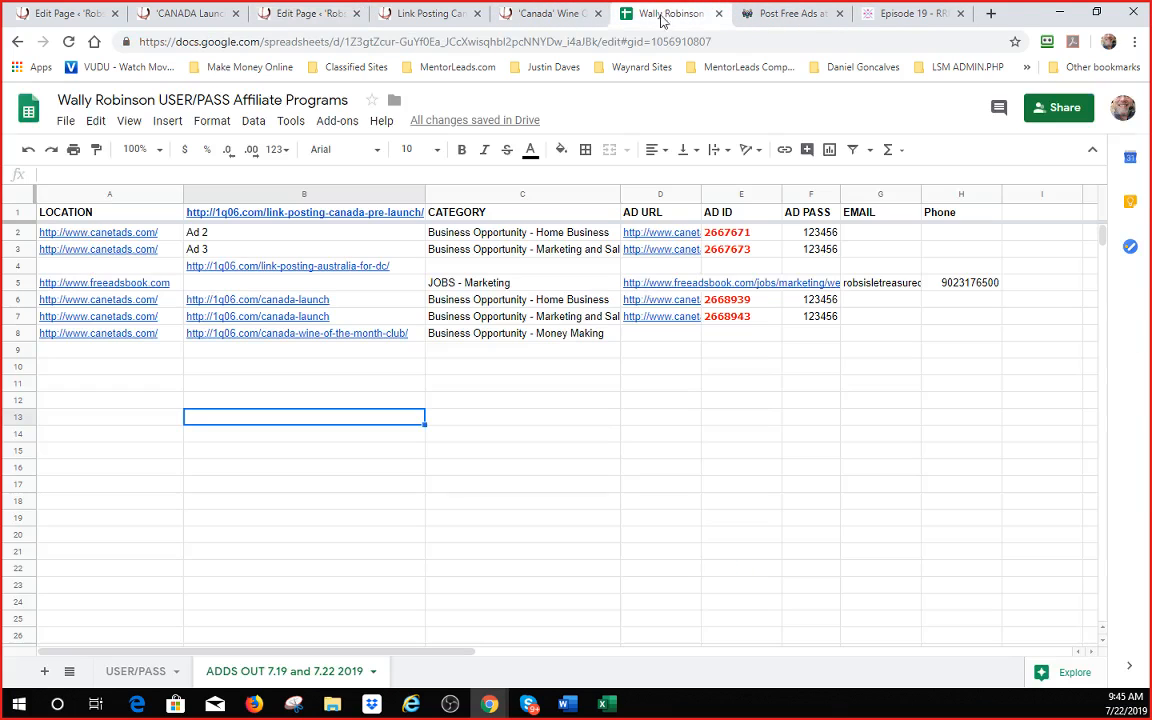
click(760, 15)
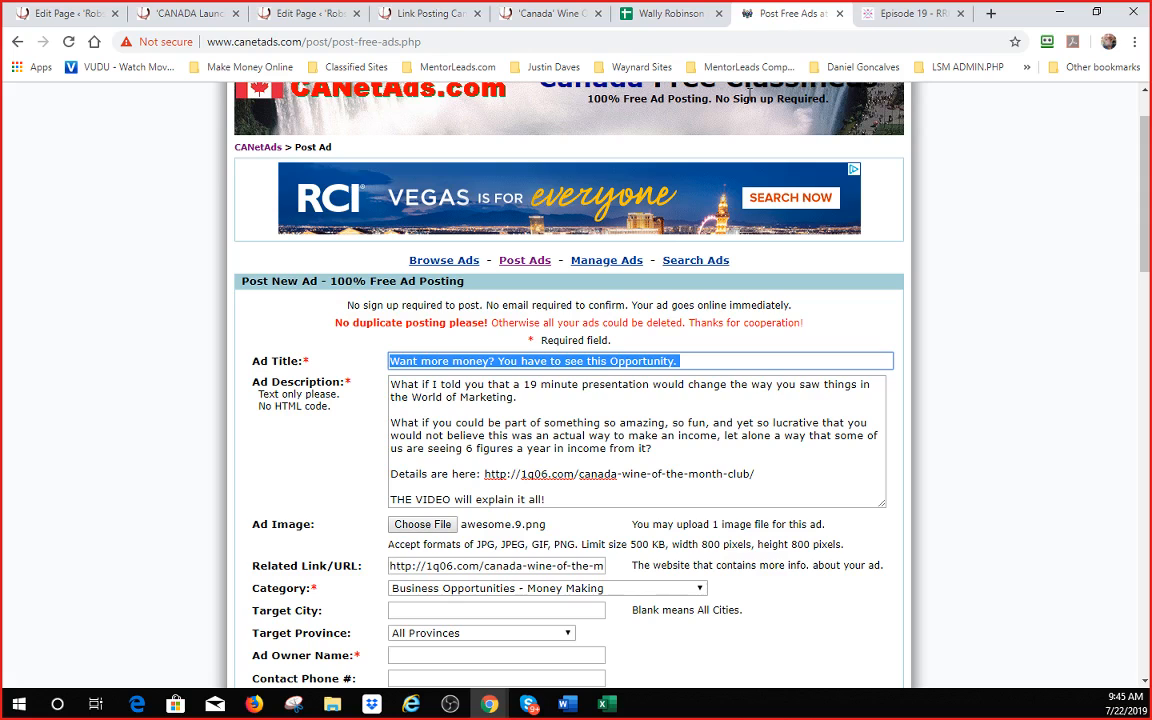
click(598, 448)
scroll(598, 430, down, 3)
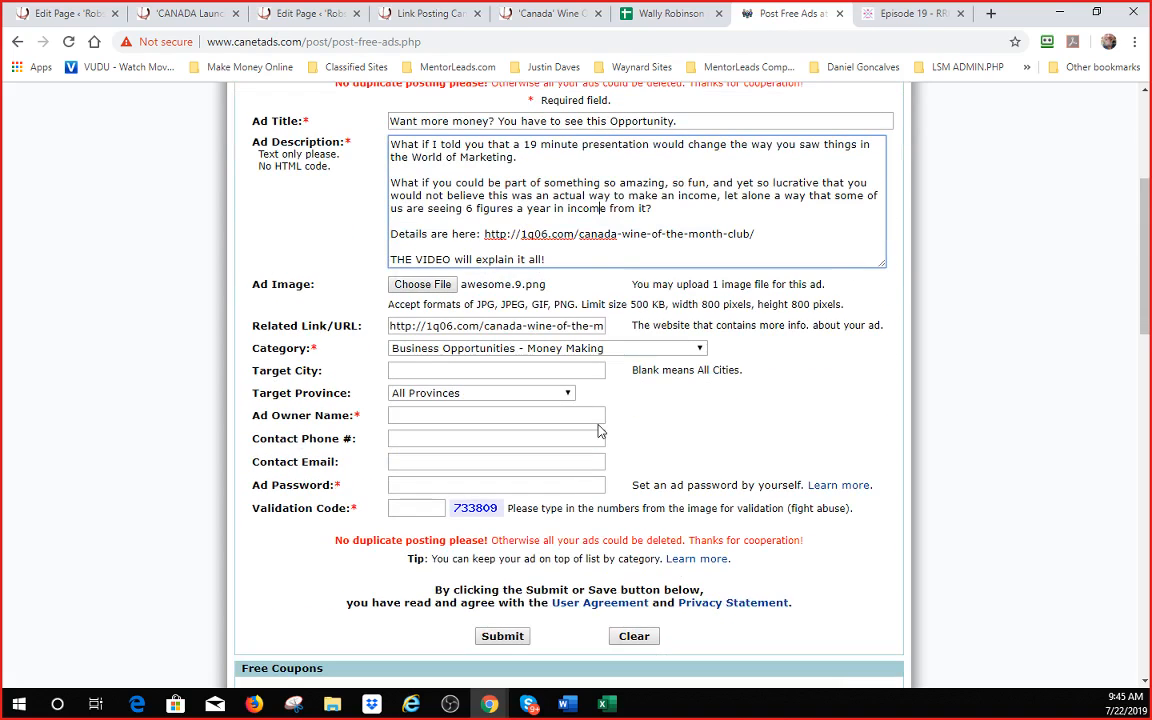
scroll(458, 509, down, 1)
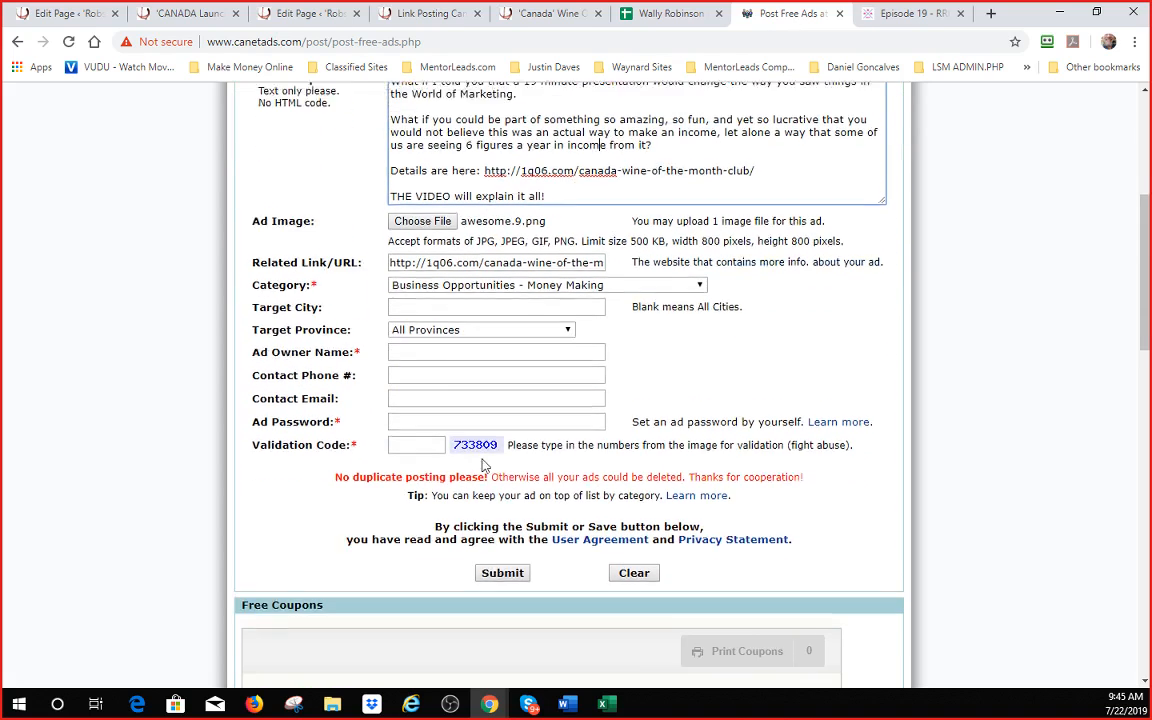
Fill in the ad owner name, ad password and validation code, then submit the ad
click(421, 335)
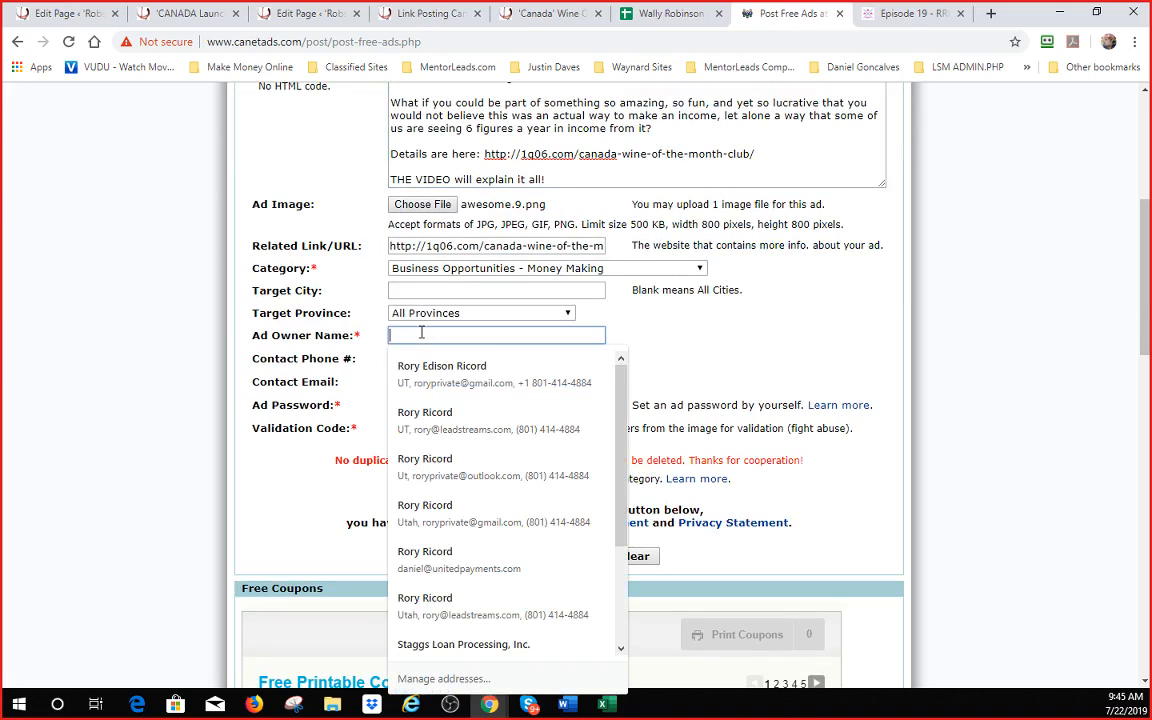
text(Wally)
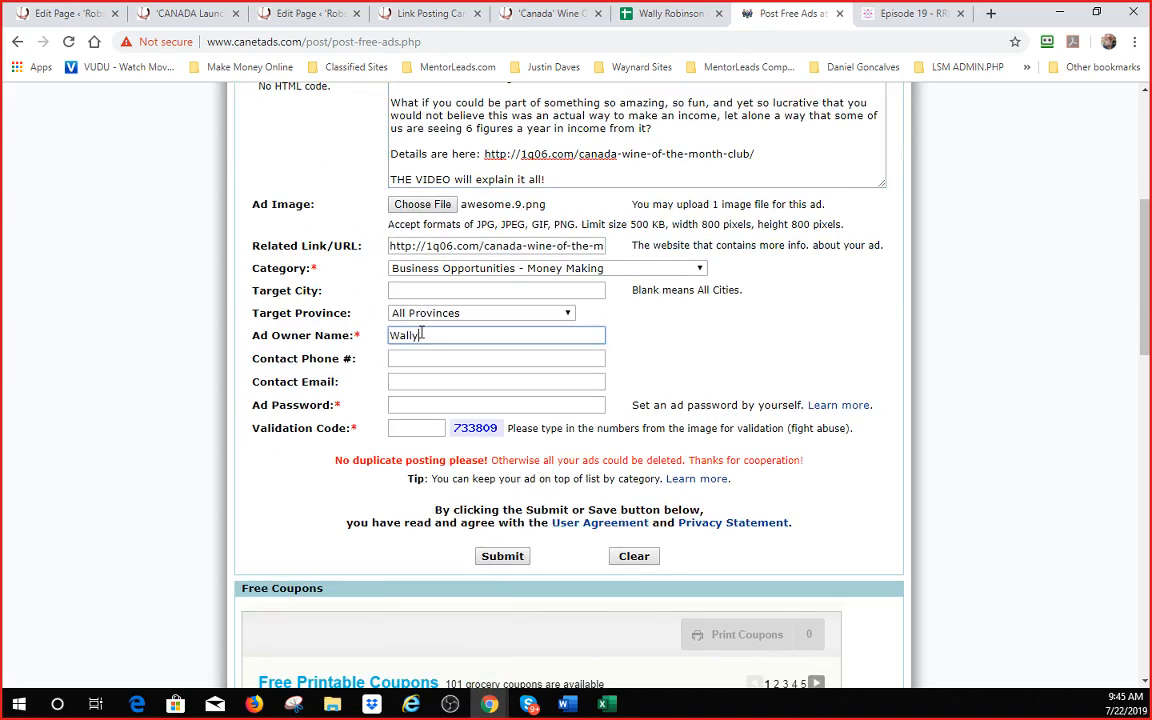
click(426, 406)
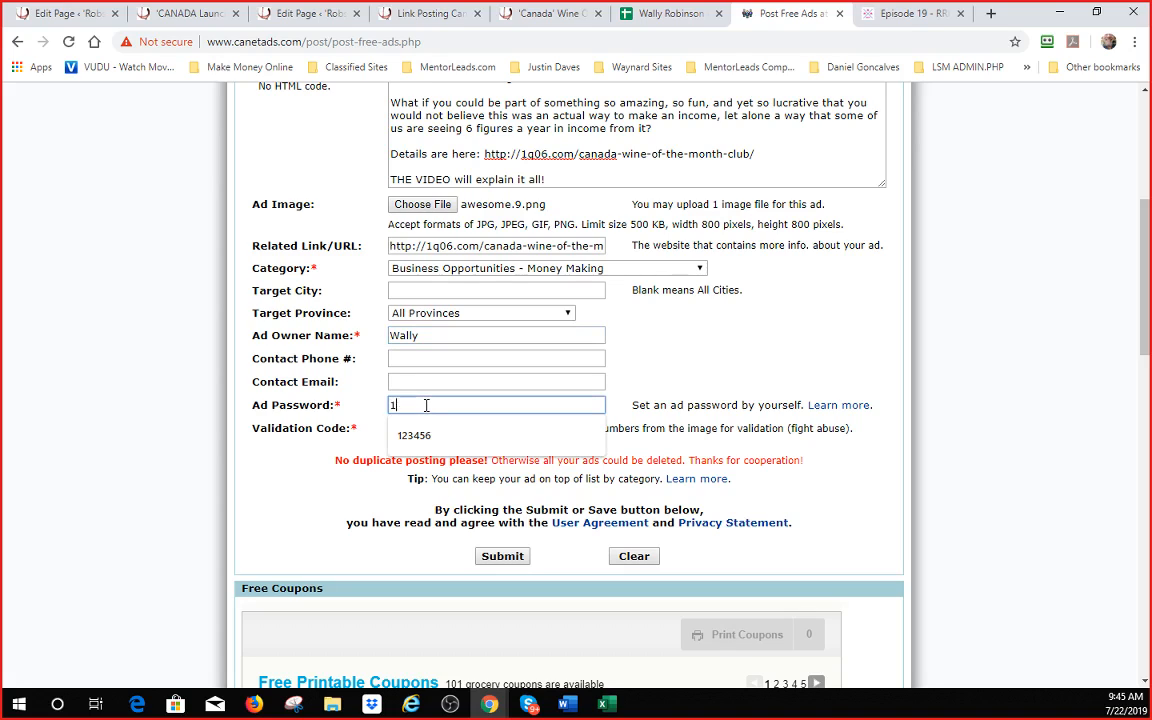
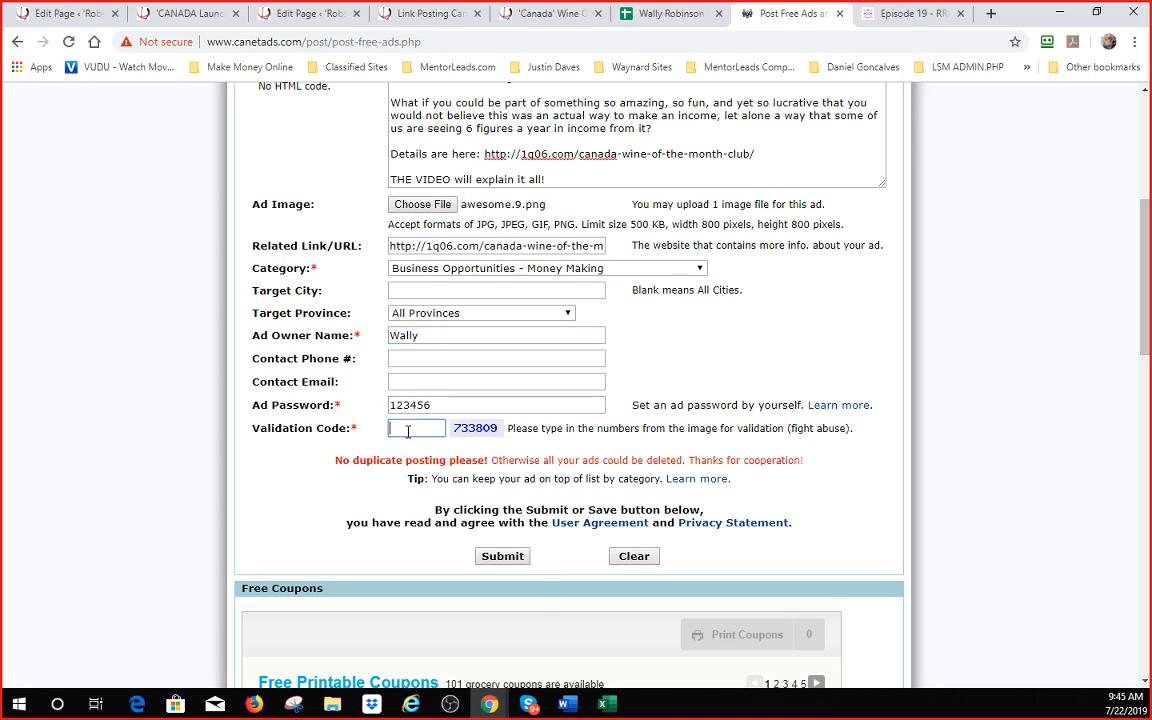
click(402, 428)
text(733809)
click(501, 556)
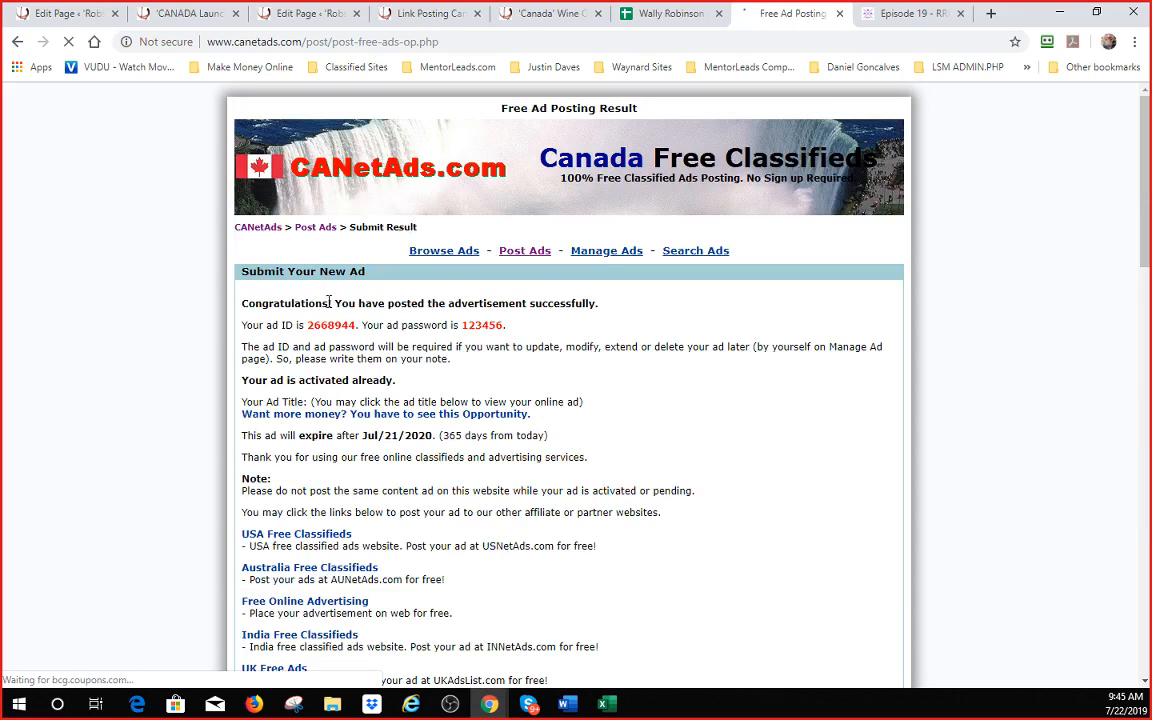
Copy the new ad ID 2668944 into cell E8 of the tracking sheet
drag(356, 325, 307, 326)
key(ctrl+c)
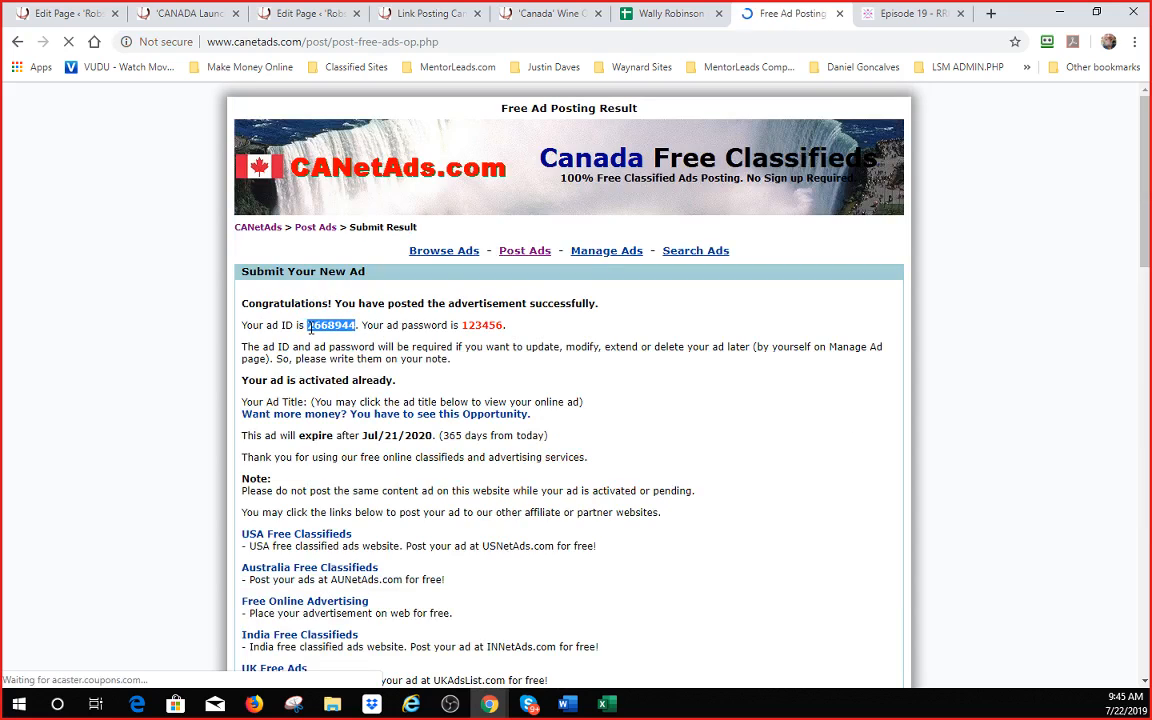
click(668, 14)
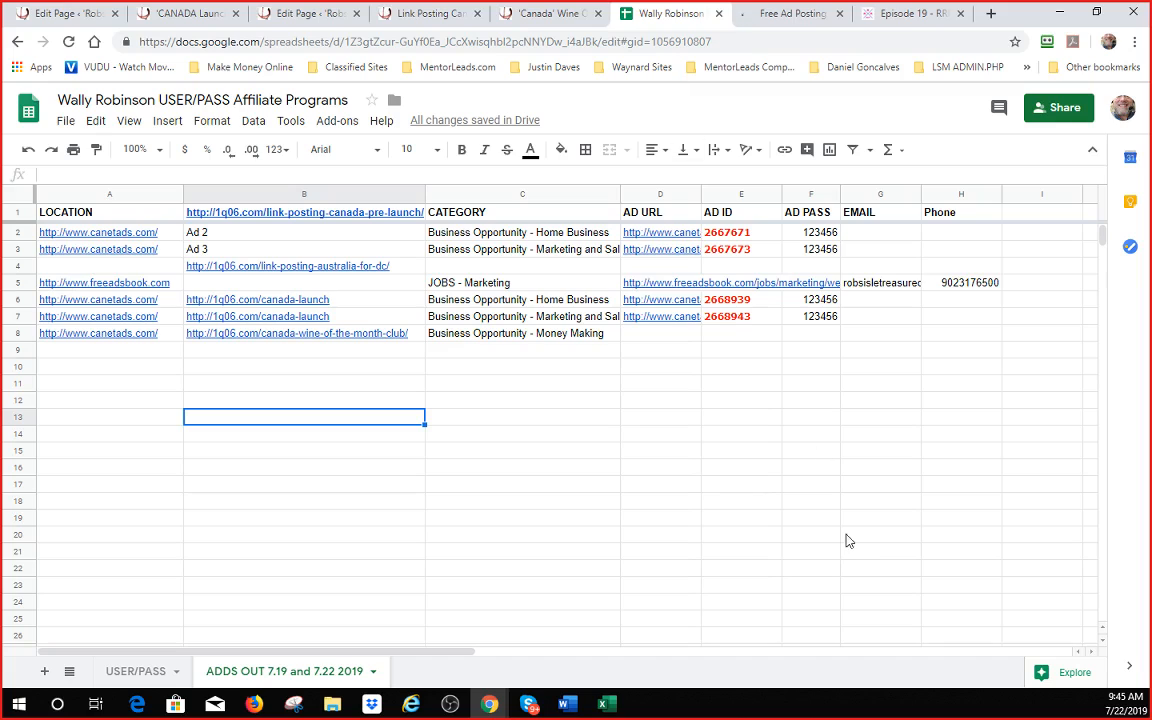
drag(722, 318, 758, 341)
click(736, 336)
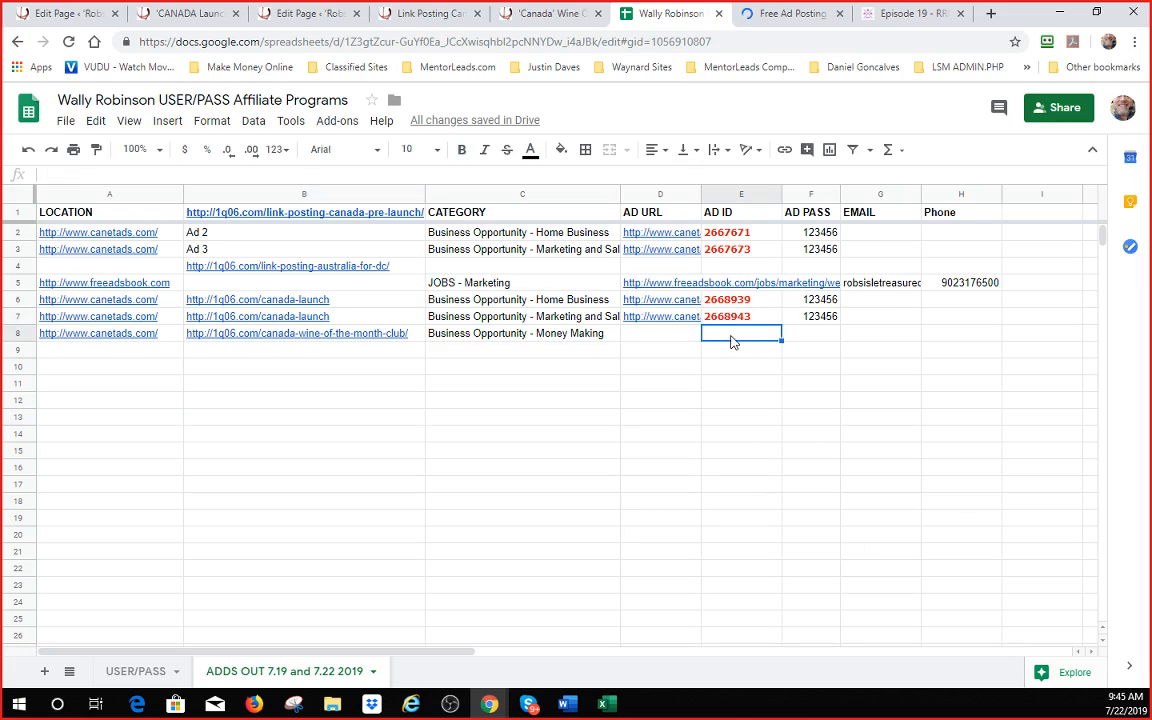
key(ctrl+v)
Copy the ad password from F7 into cells F8 through F11
click(814, 322)
key(ctrl+c)
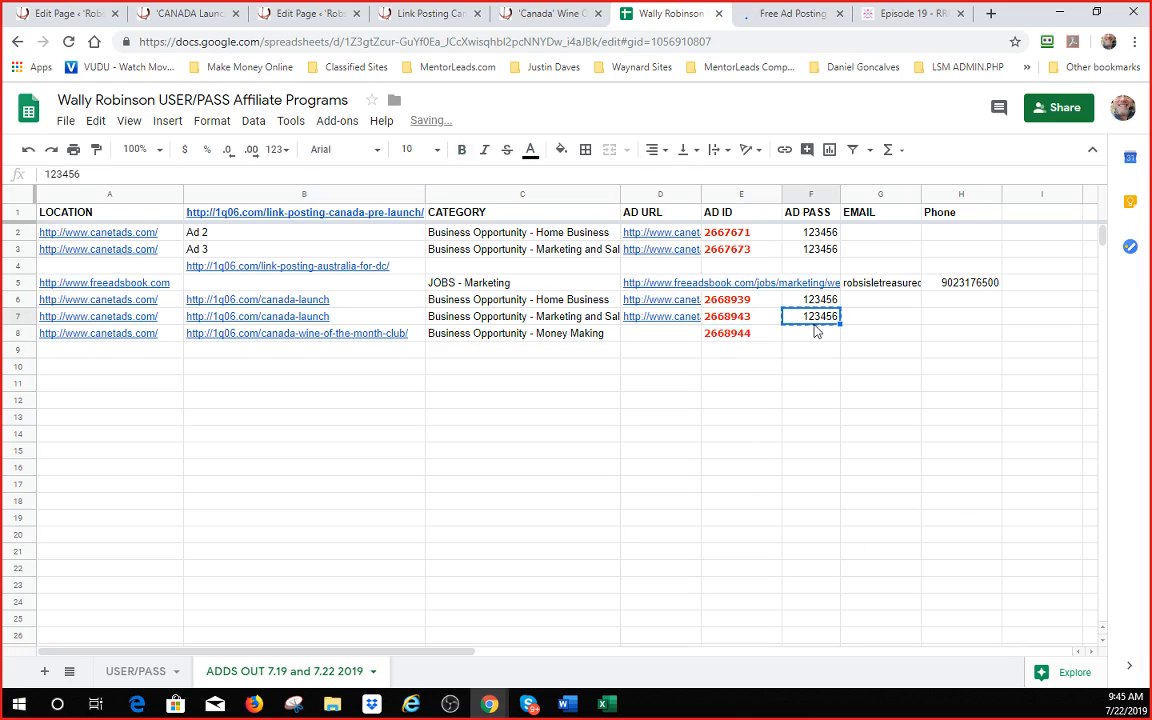
drag(817, 334, 805, 383)
key(ctrl+v)
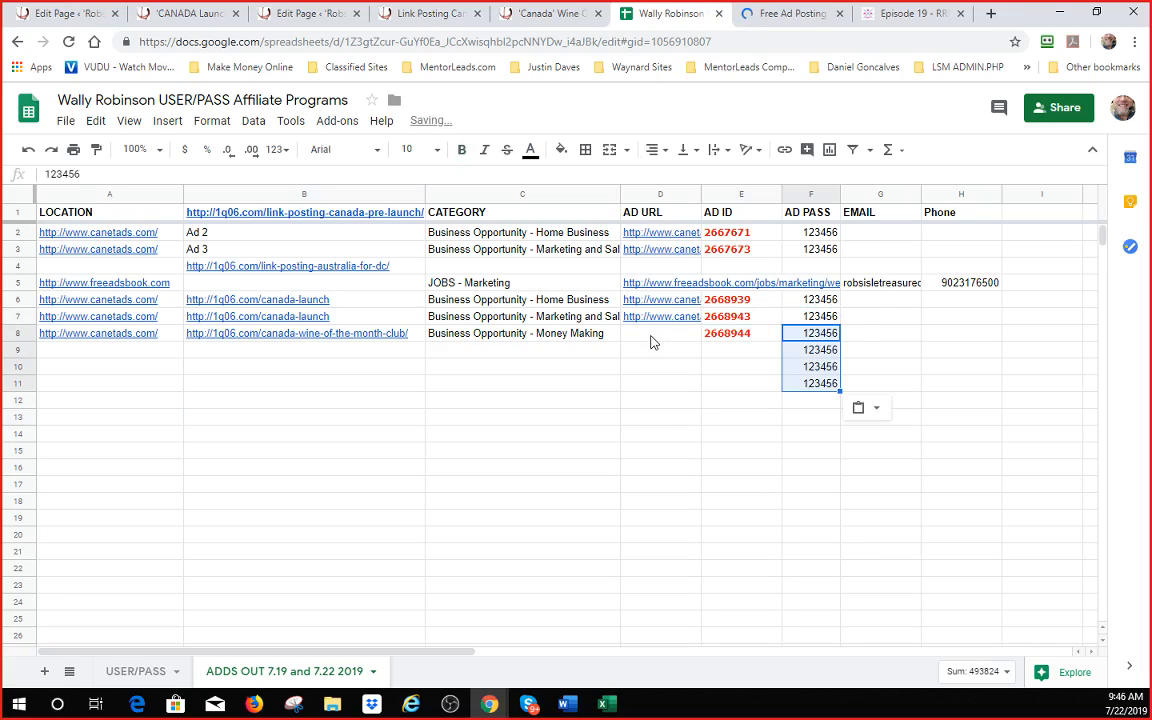
Copy the posted ad's listing page URL into cell D8
click(652, 336)
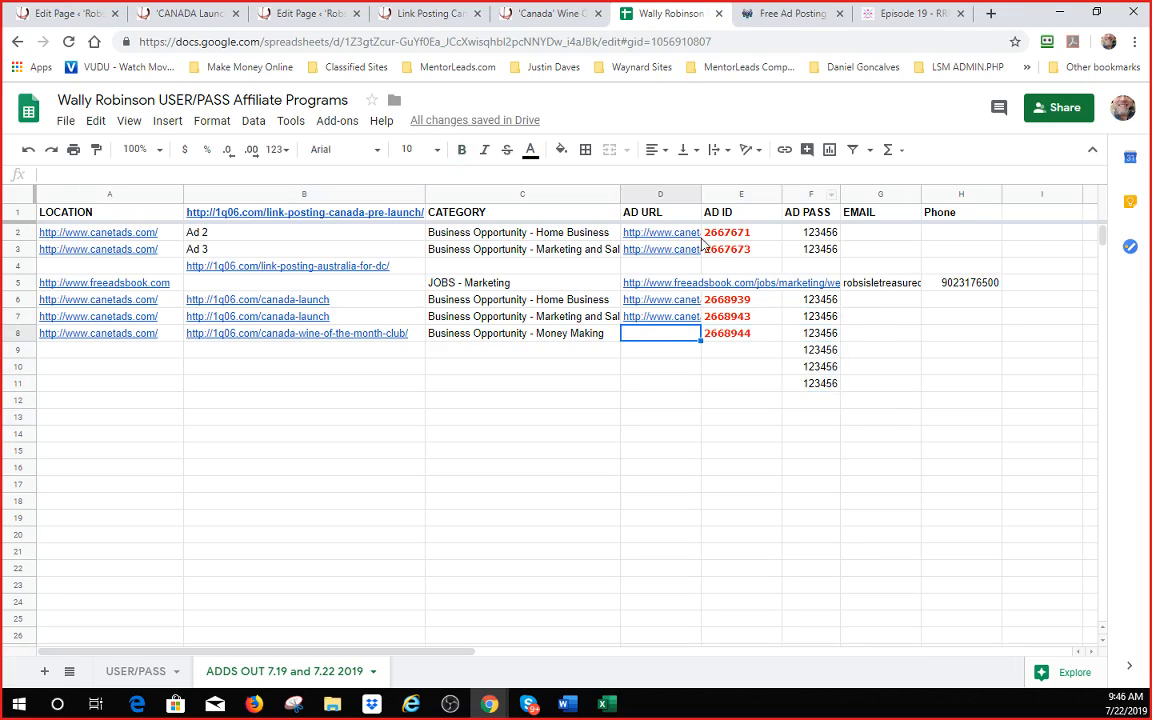
click(770, 12)
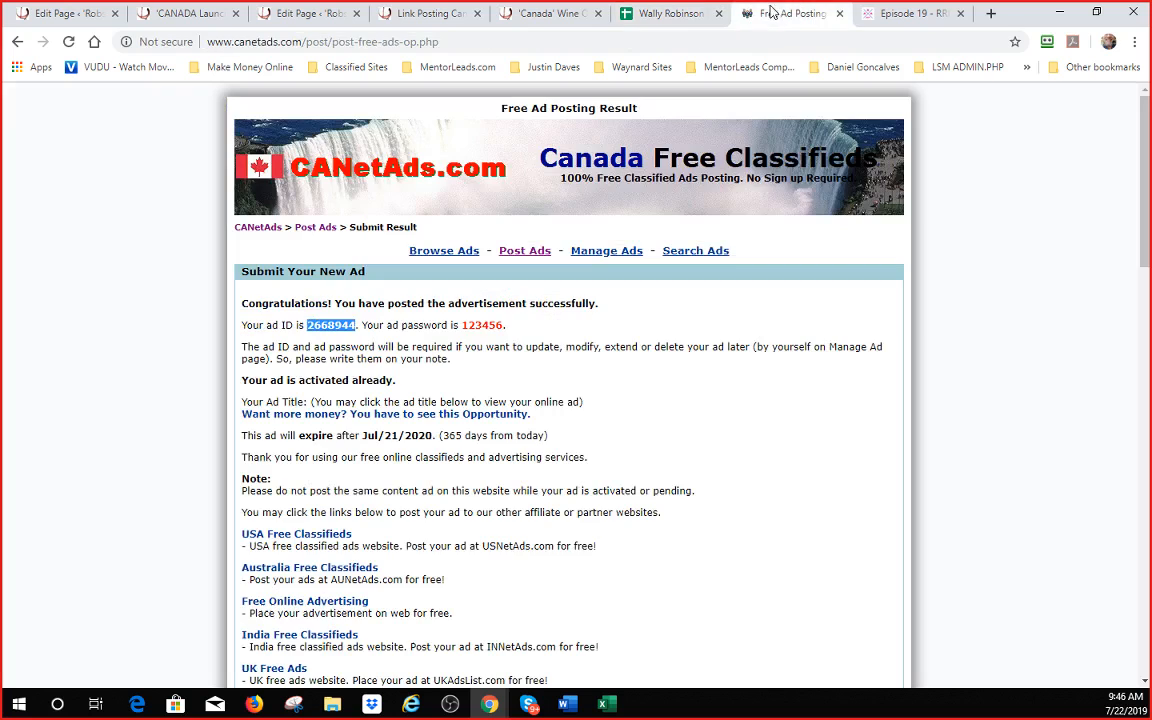
click(385, 413)
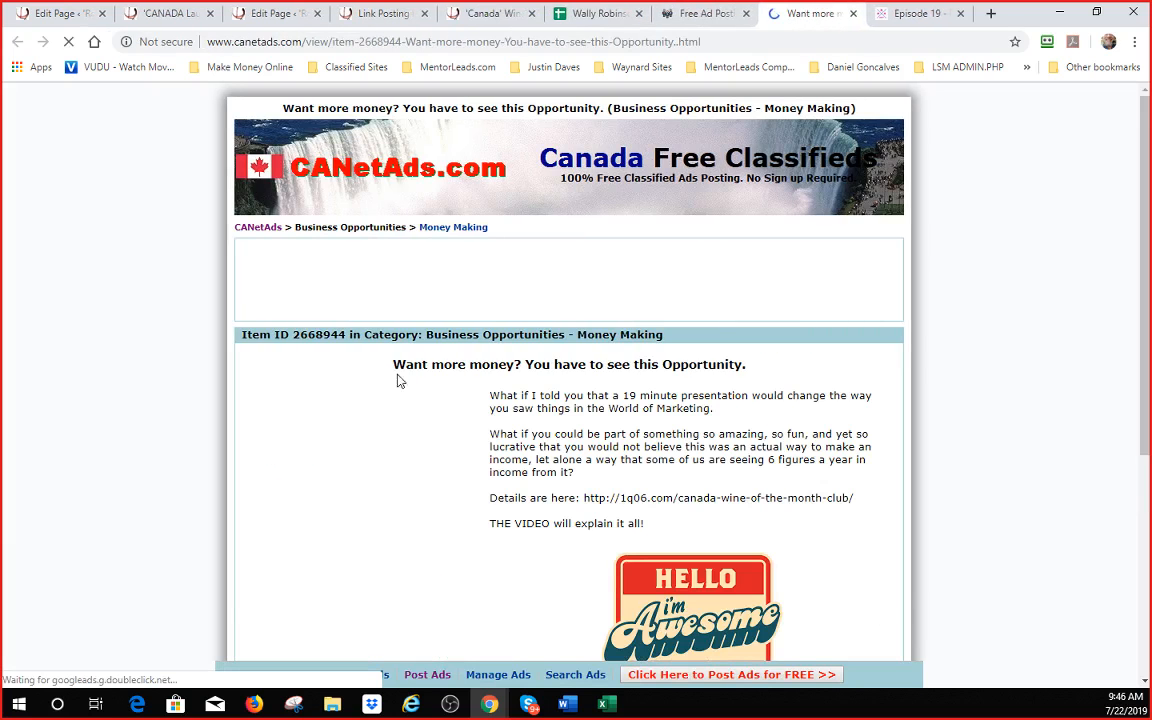
click(521, 42)
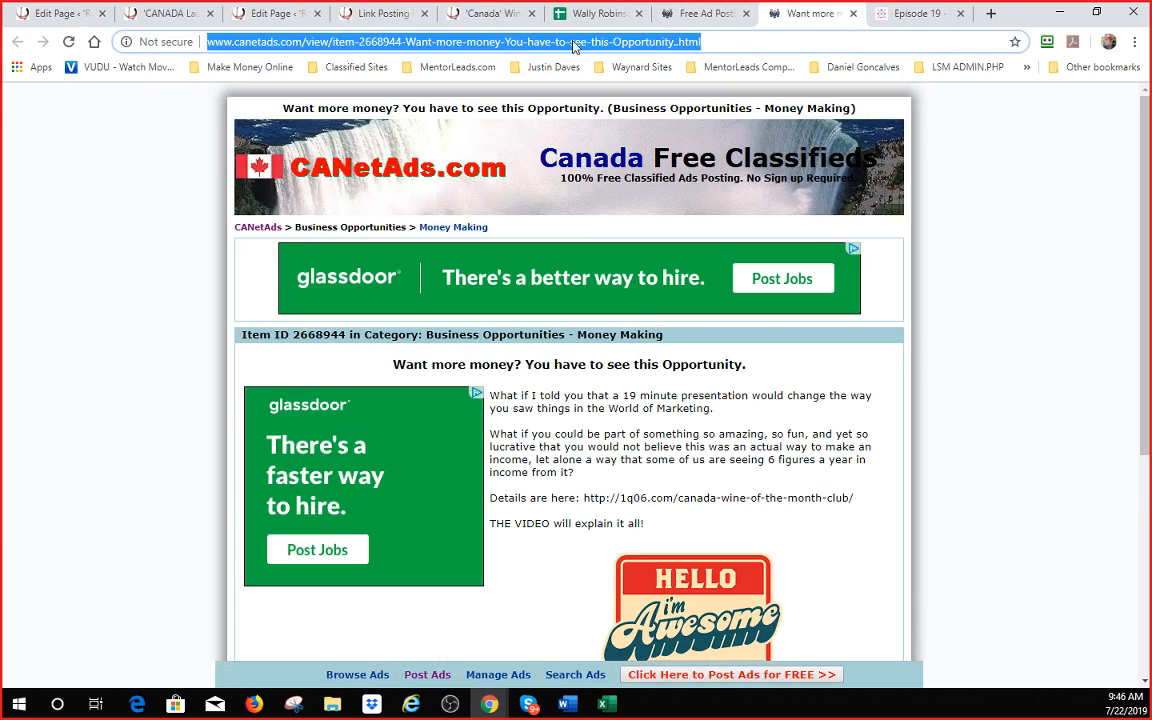
click(598, 13)
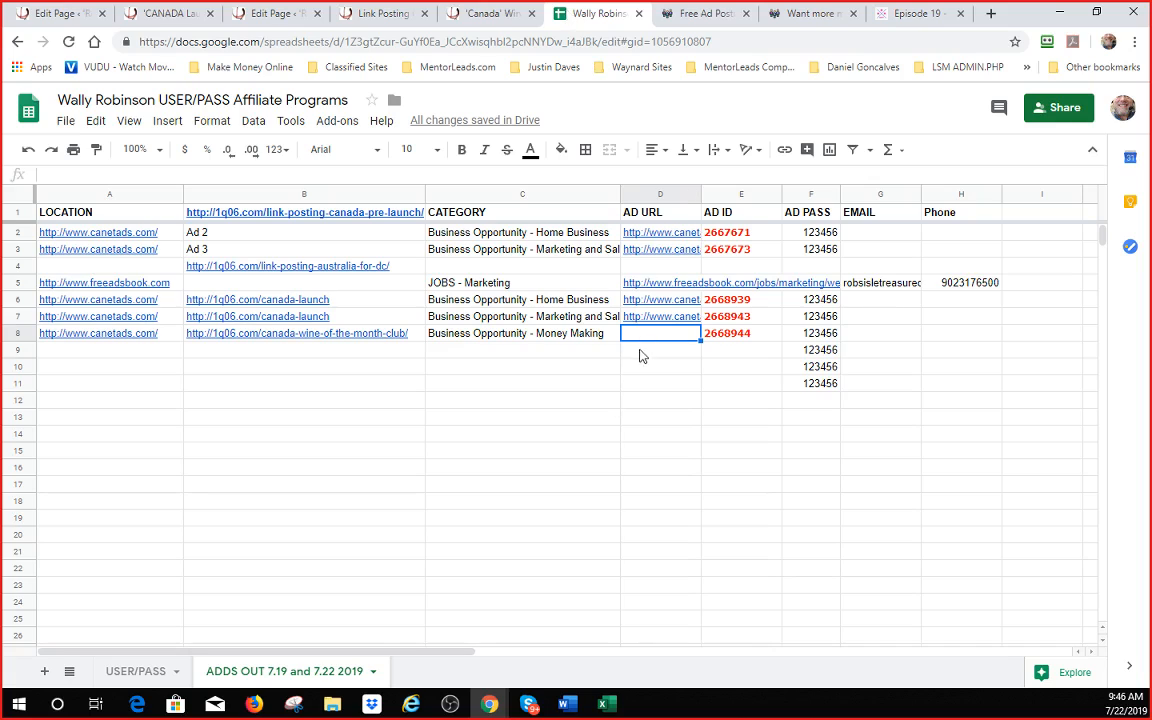
key(ctrl+v)
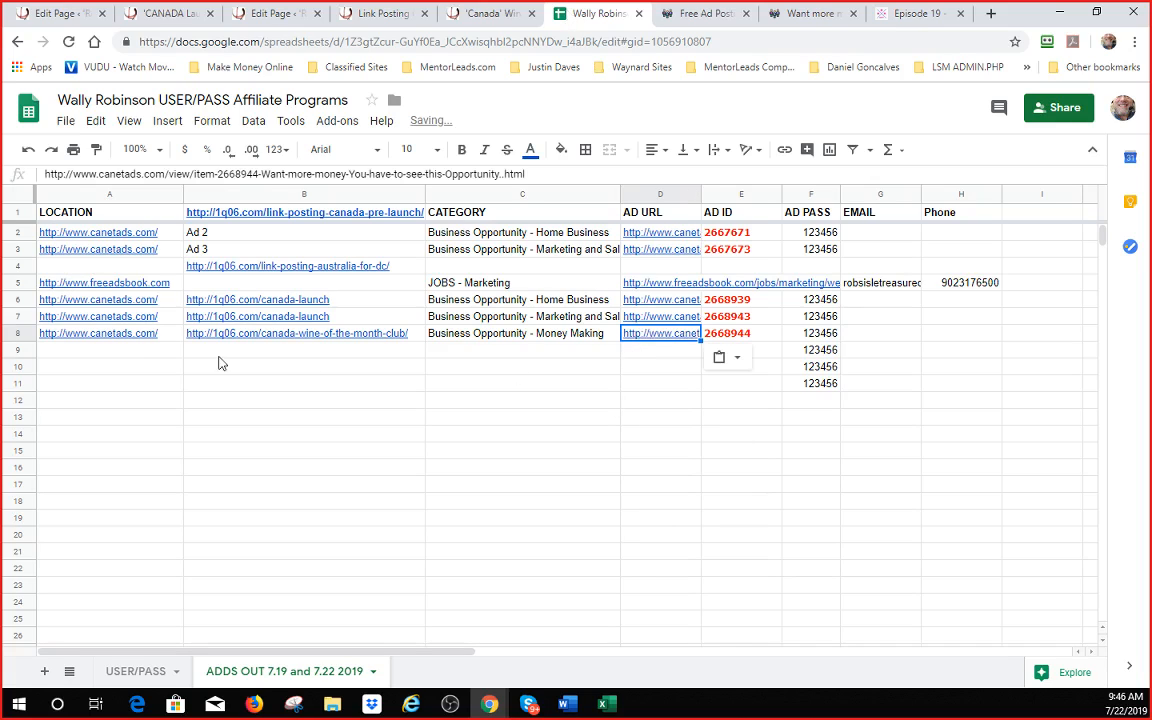
click(141, 352)
click(697, 13)
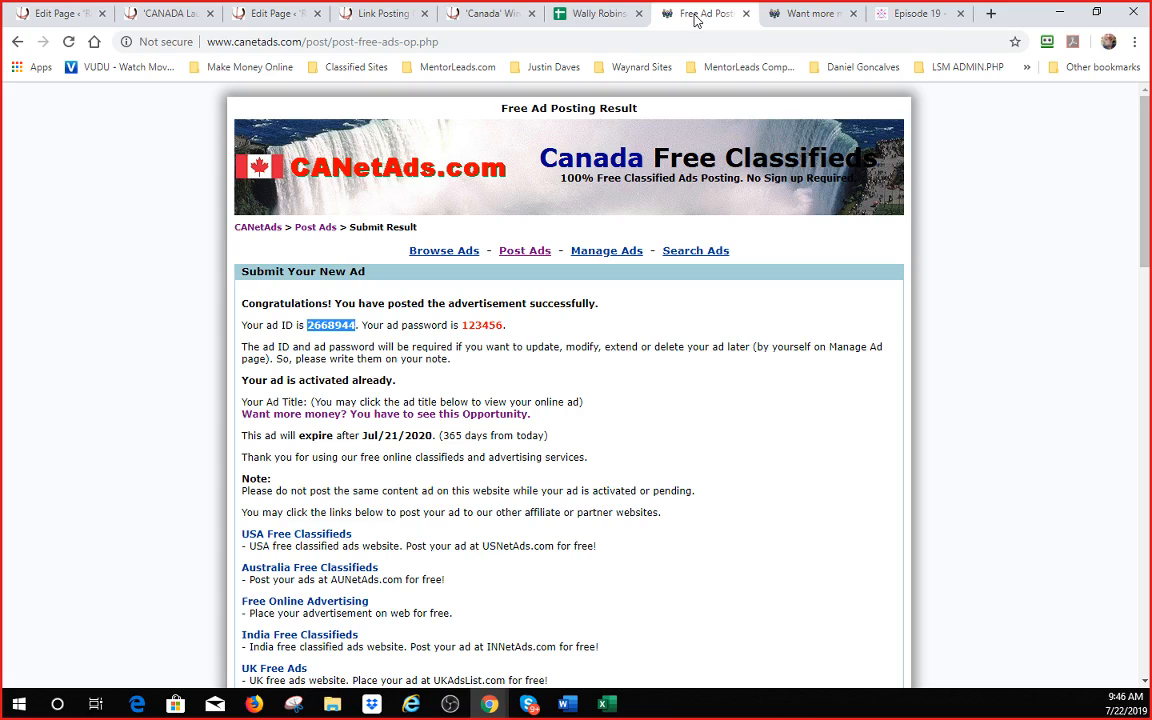
Review the live listing for item 2668944, 'Want more money? You have to see this Opportunity.'
click(800, 13)
scroll(566, 356, down, 1)
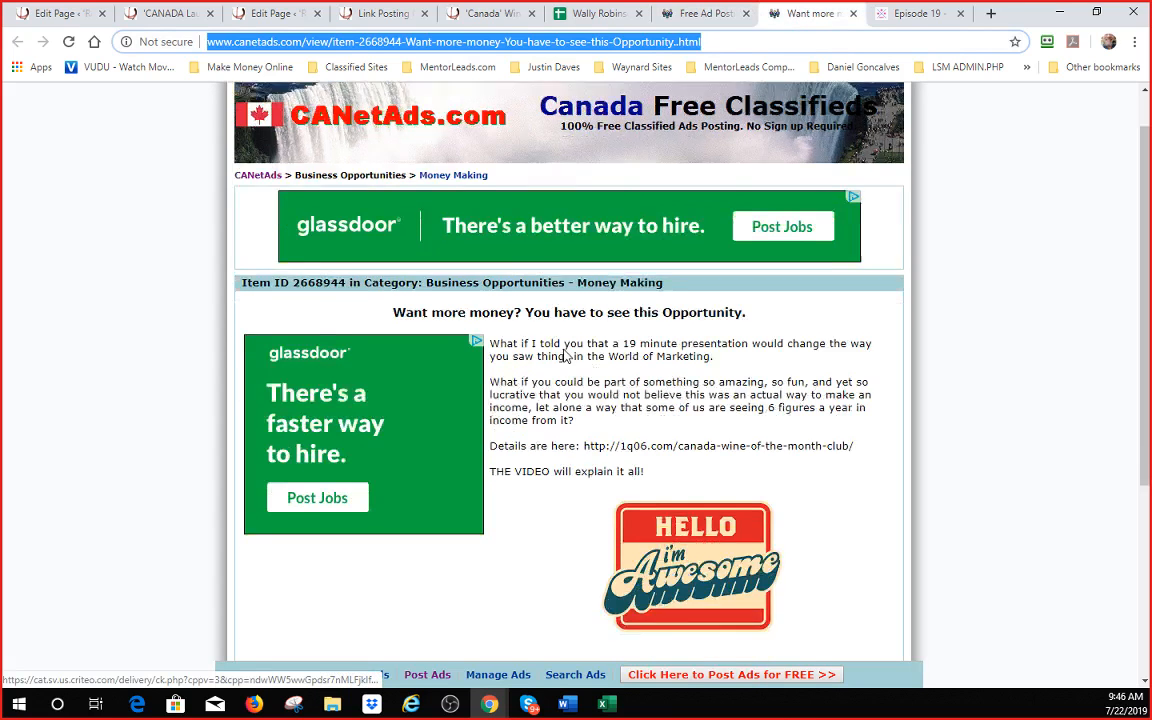
scroll(566, 356, down, 2)
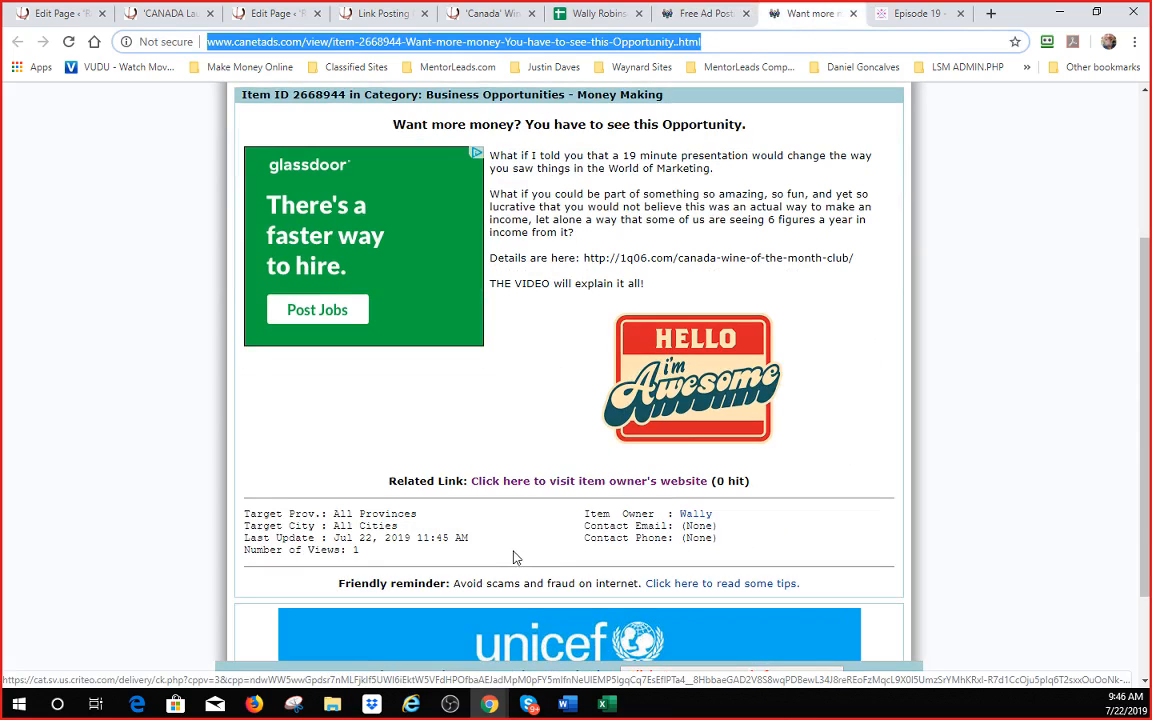
scroll(500, 548, up, 3)
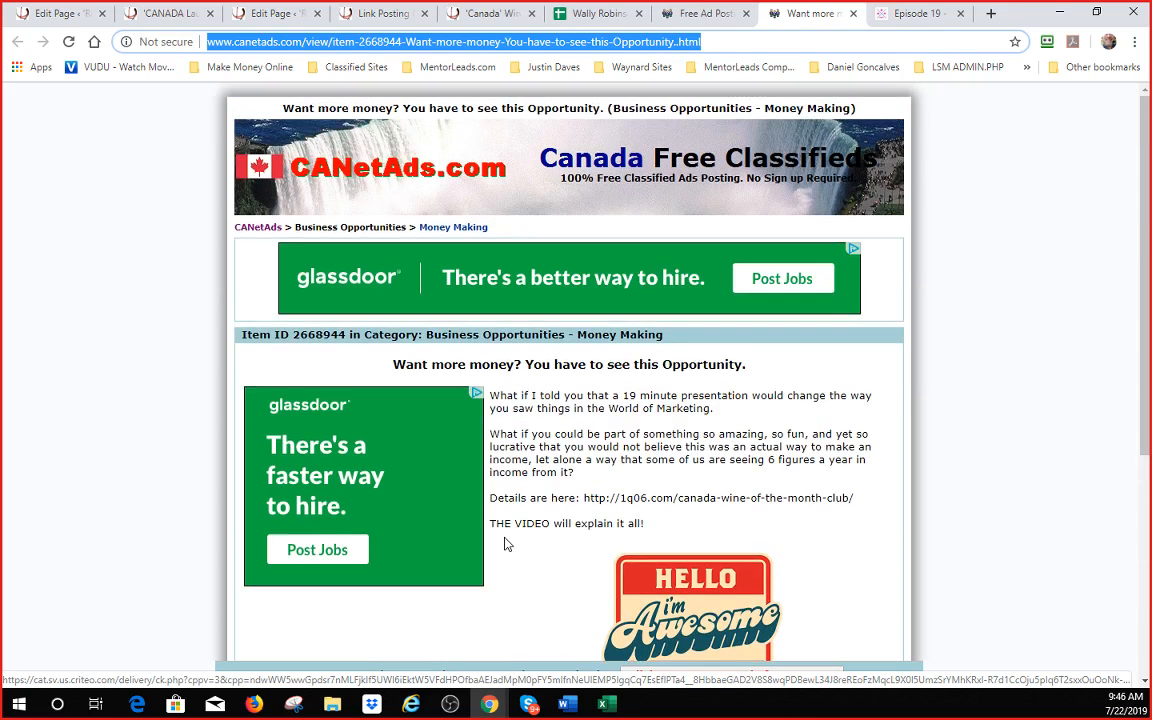
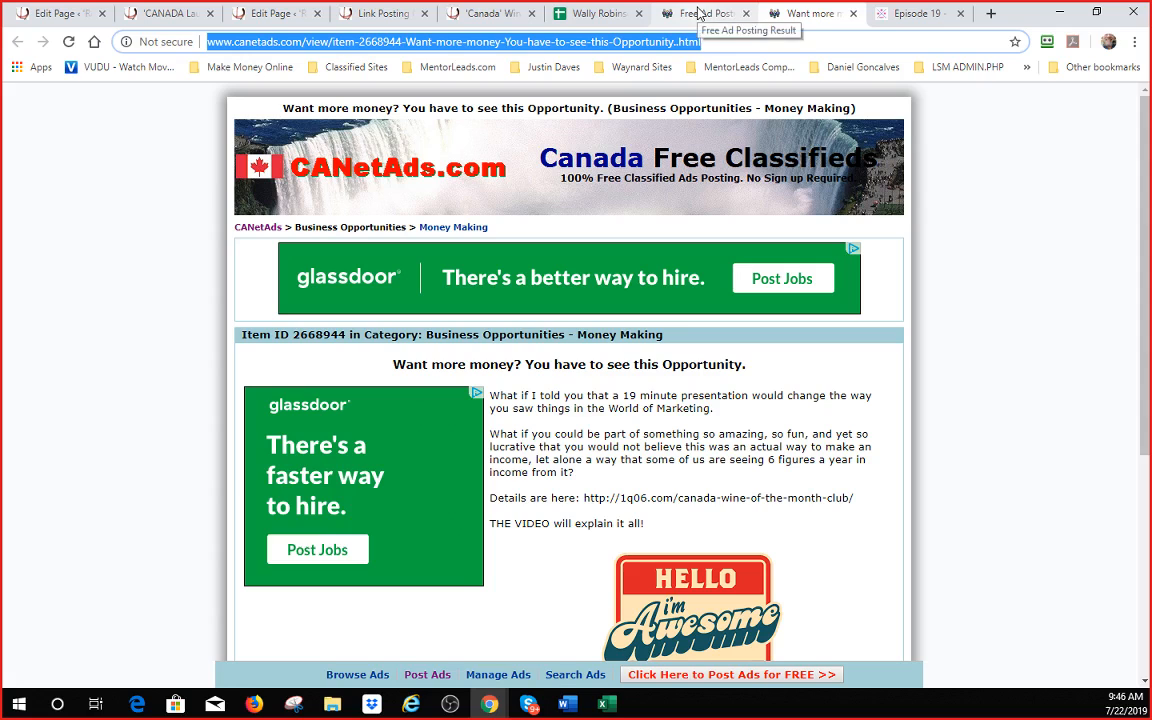
Close the posted-ad tab and open a new CANetAds ad posting form
click(853, 13)
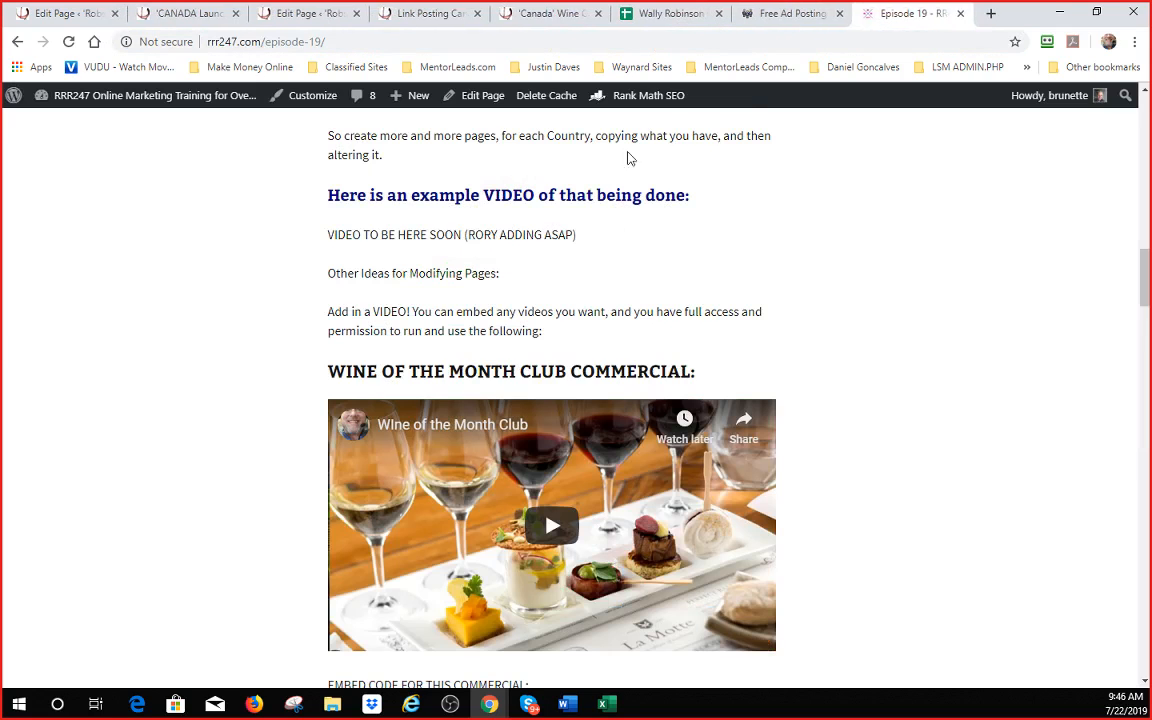
click(770, 13)
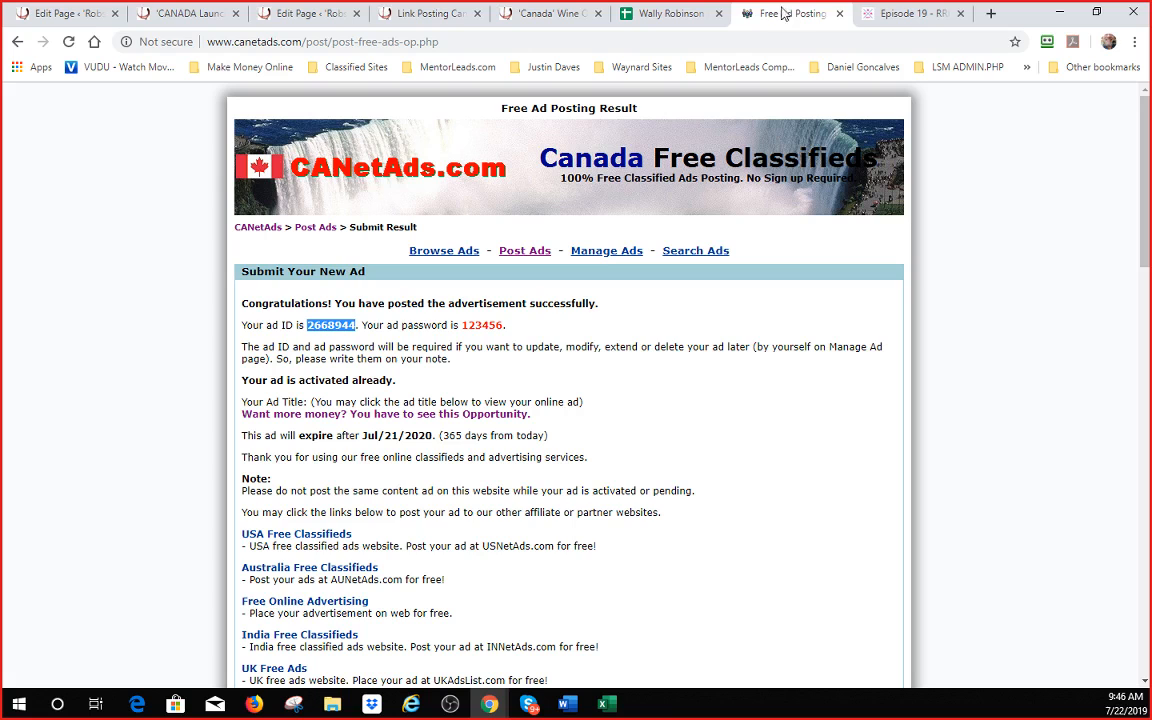
click(520, 252)
scroll(502, 350, down, 1)
scroll(502, 350, down, 3)
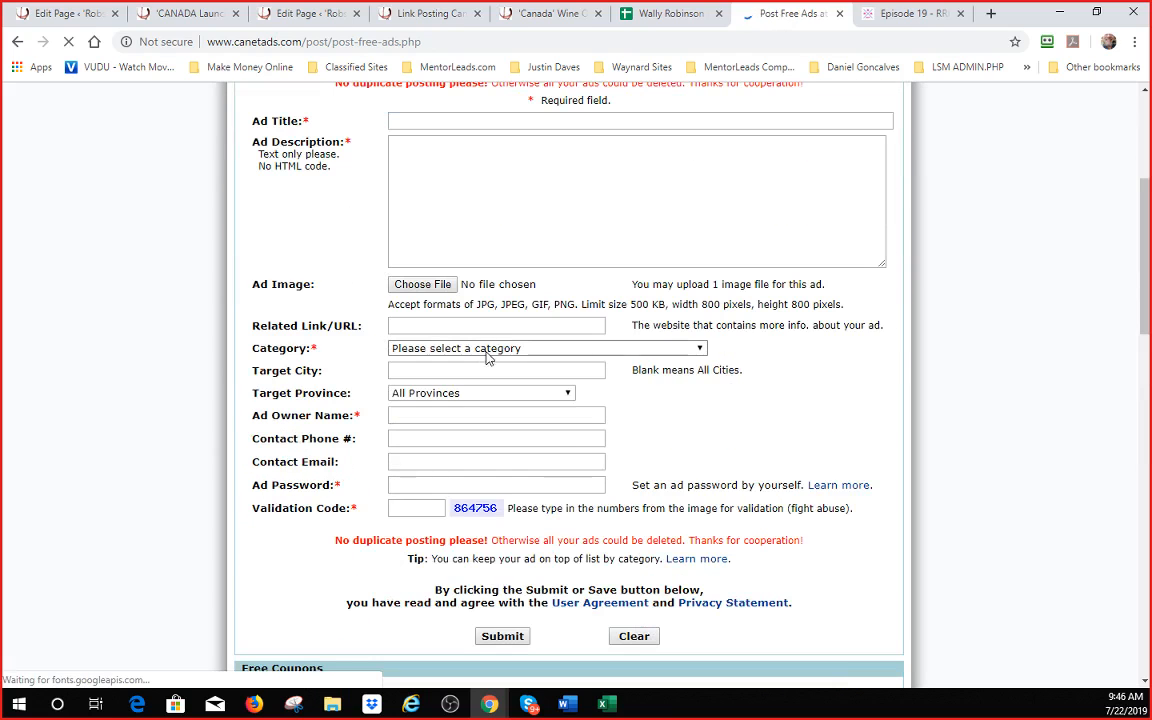
Set the new ad's category to Communities - Education
click(450, 348)
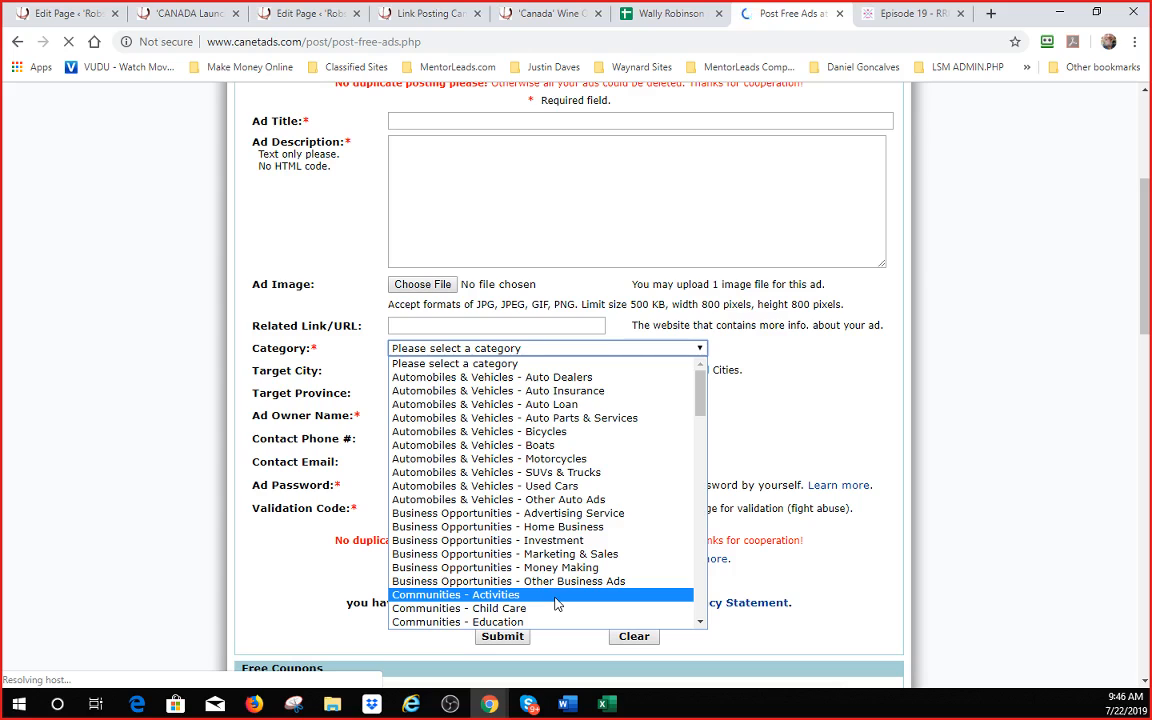
scroll(557, 604, down, 3)
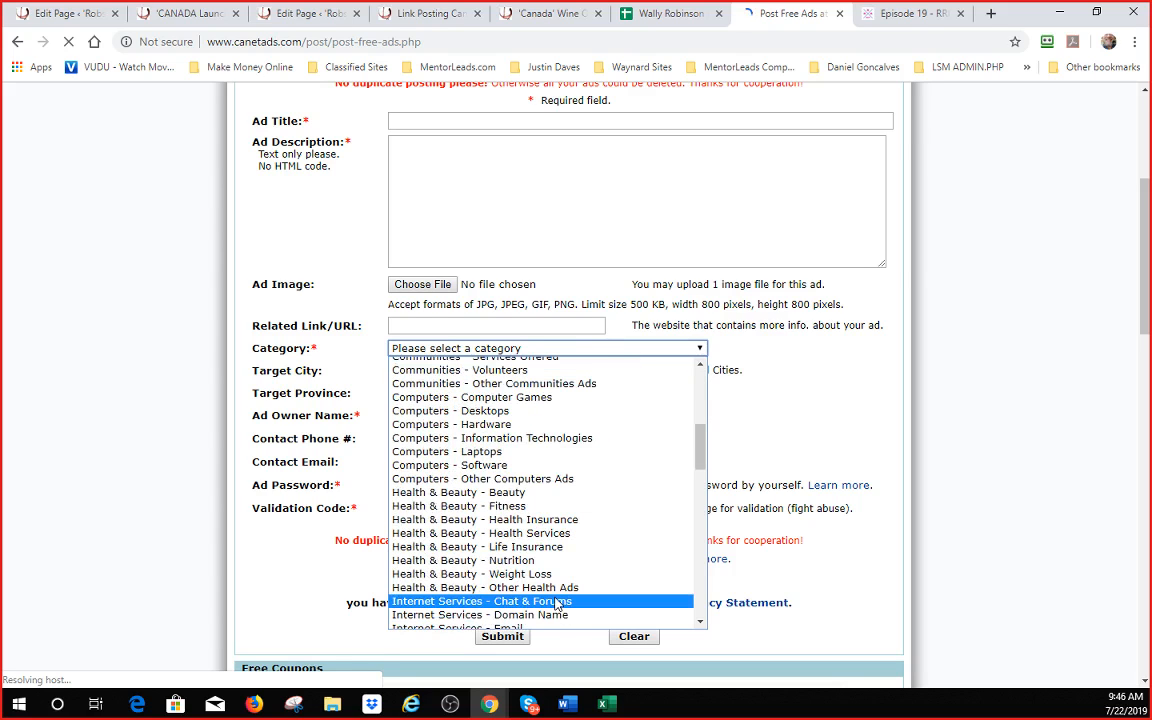
scroll(557, 604, up, 4)
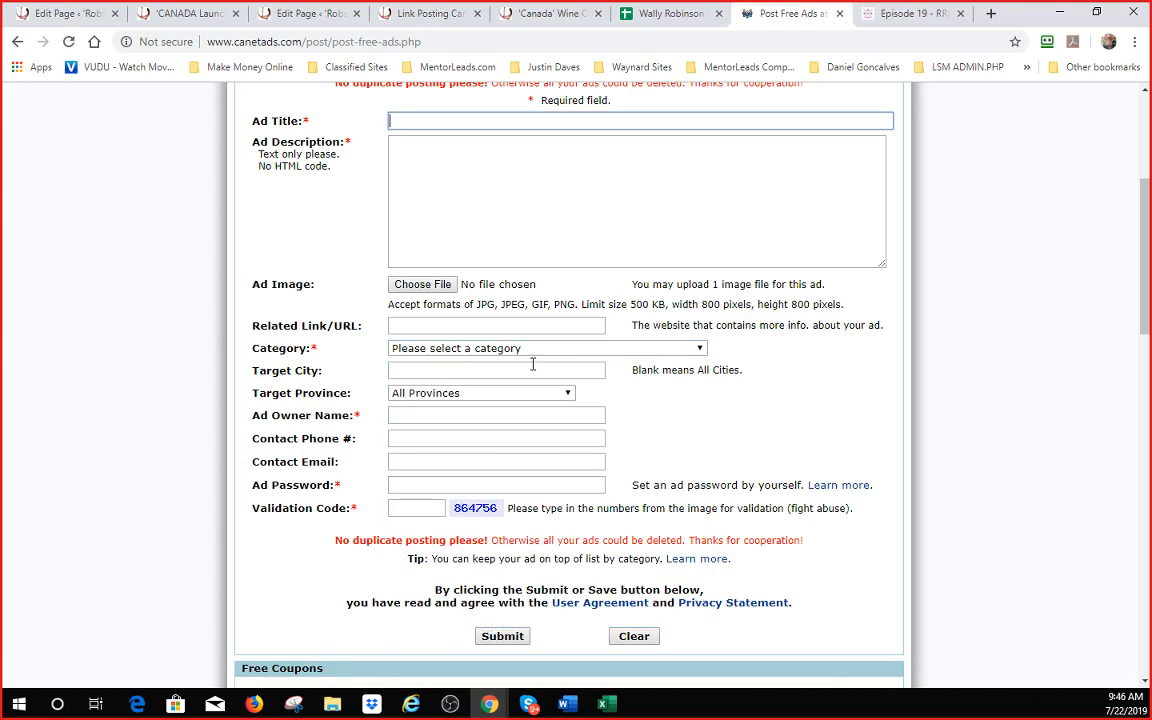
click(480, 348)
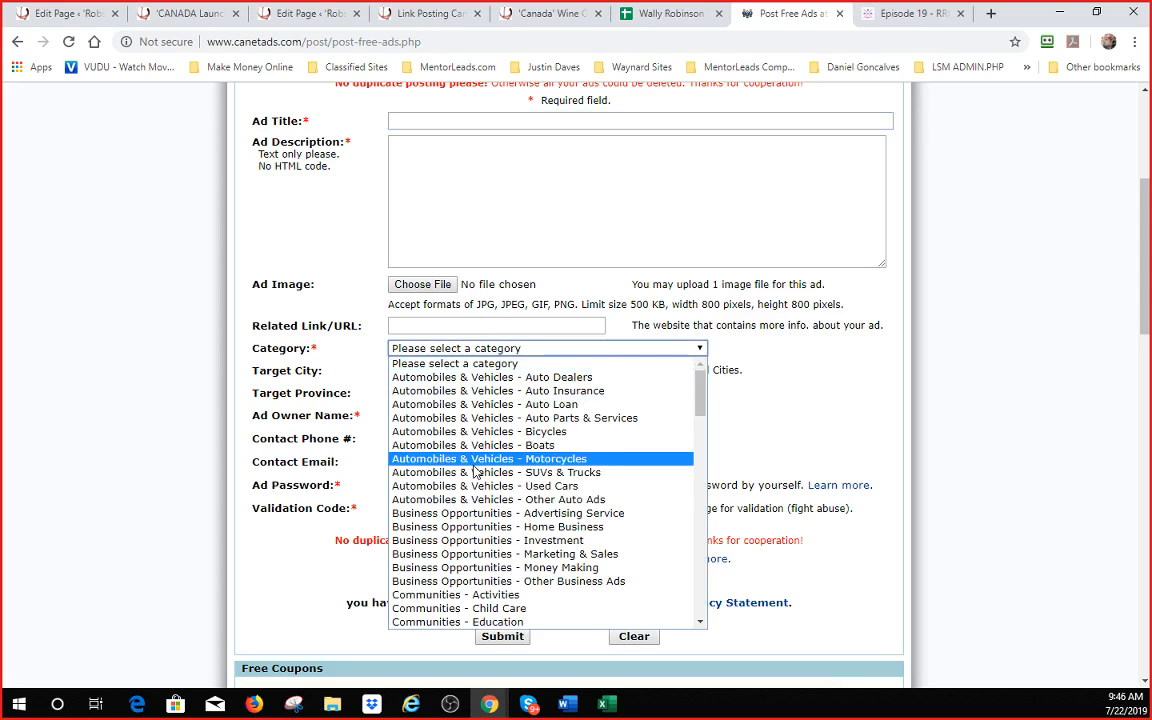
scroll(475, 460, down, 5)
scroll(475, 472, up, 4)
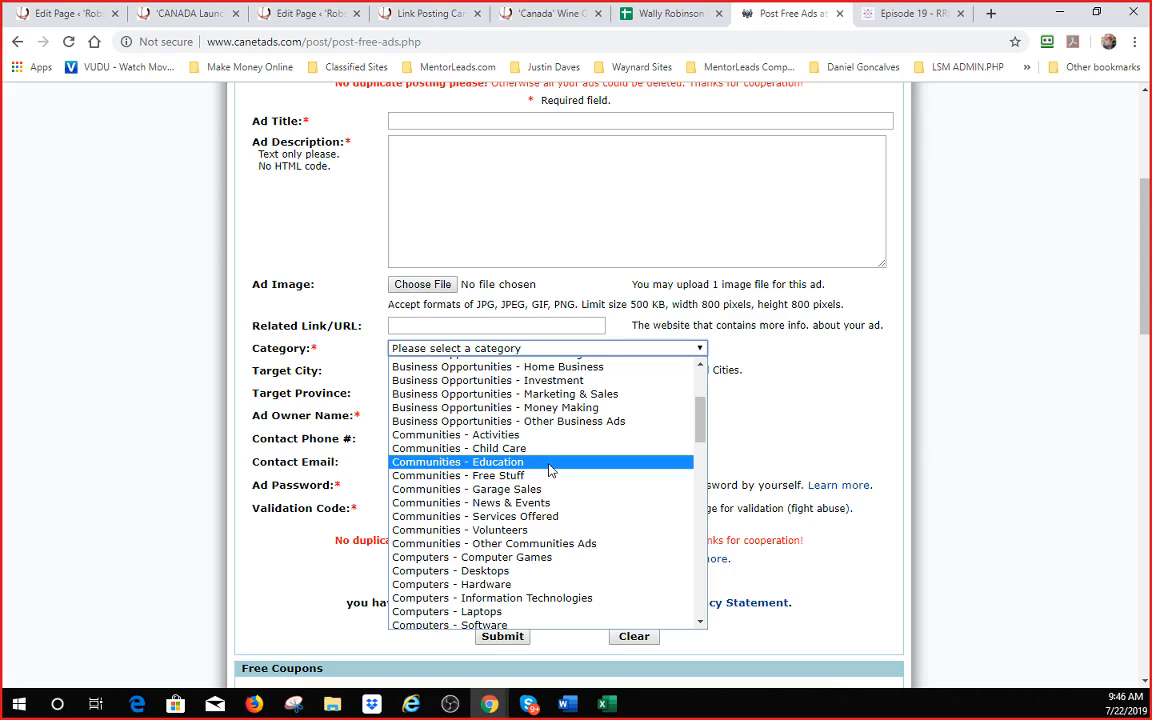
click(490, 463)
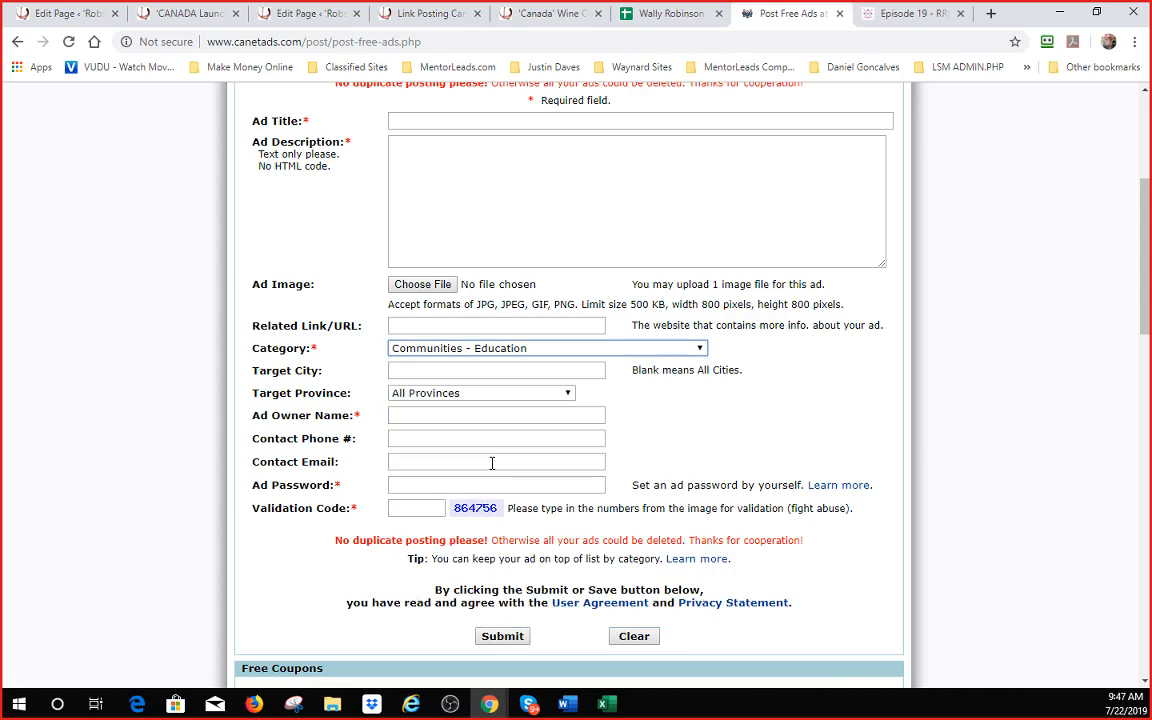
scroll(522, 455, up, 3)
Enter the ad title 'Learn how to Pair Food and Wine (Huge Savings on Wine Here)' and copy it
click(497, 443)
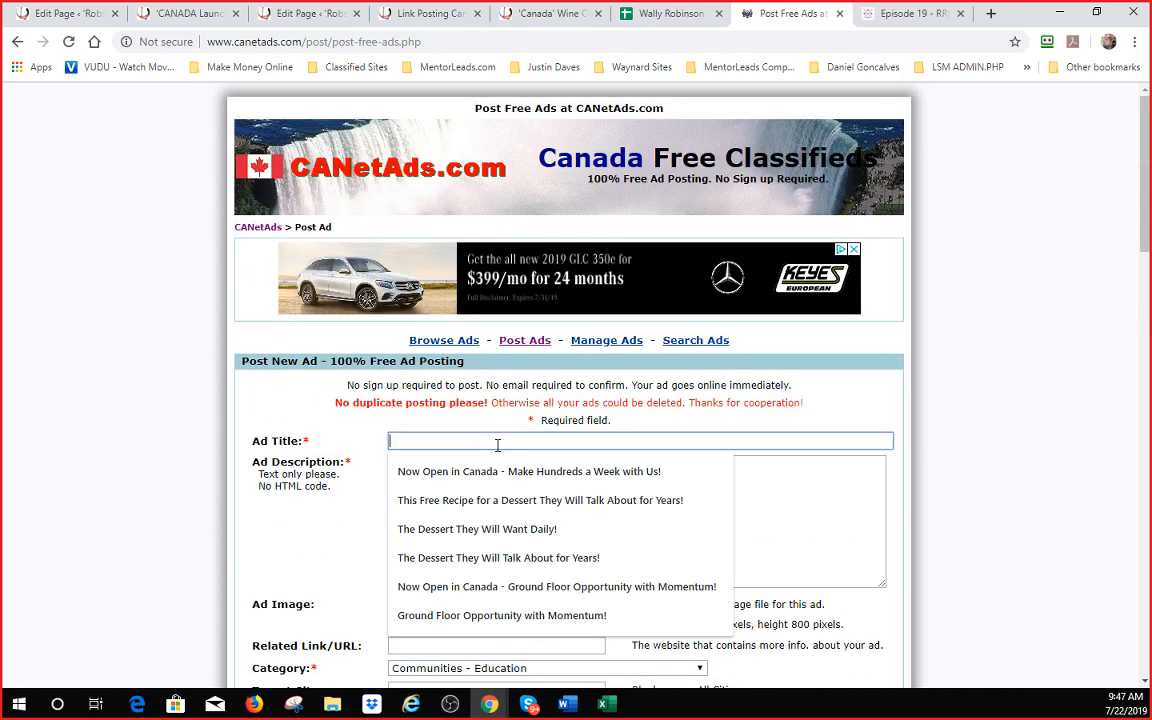
text(We have something)
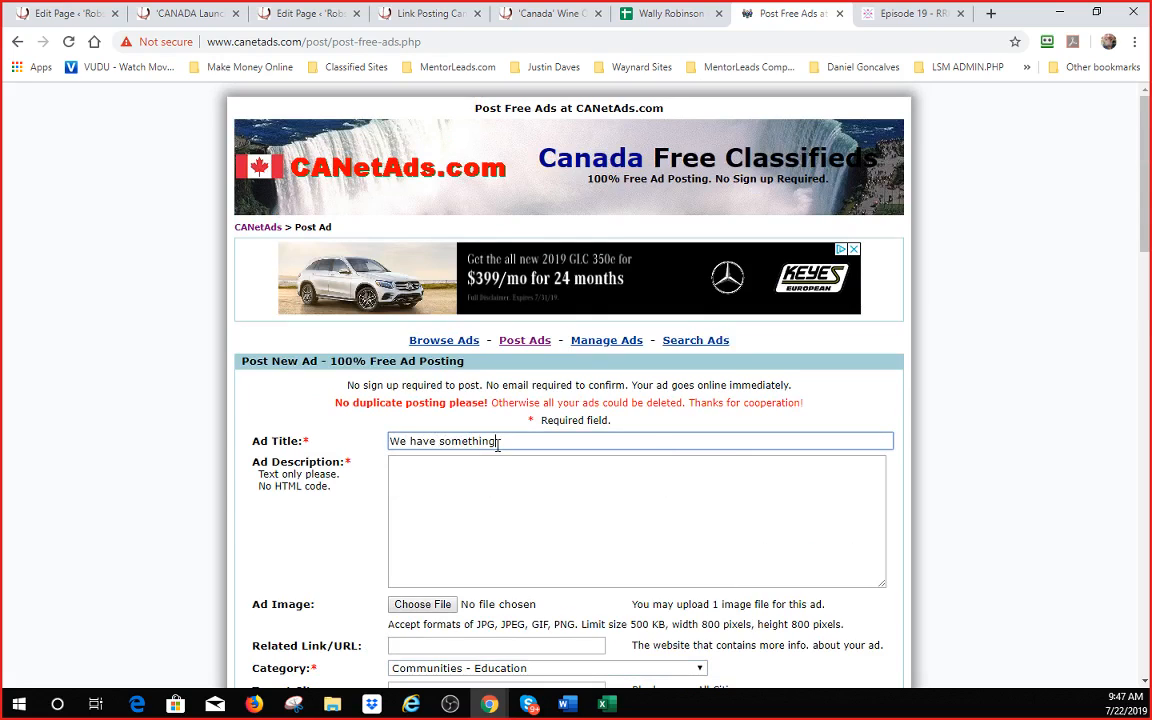
key(BackSpace)
key(BackSpace)
key(BackSpace)
key(BackSpace)
key(BackSpace)
key(BackSpace)
key(BackSpace)
key(BackSpace)
key(BackSpace)
key(BackSpace)
key(BackSpace)
key(BackSpace)
key(BackSpace)
key(BackSpace)
key(BackSpace)
key(BackSpace)
key(BackSpace)
text(Learn how toPair Food and Wine)
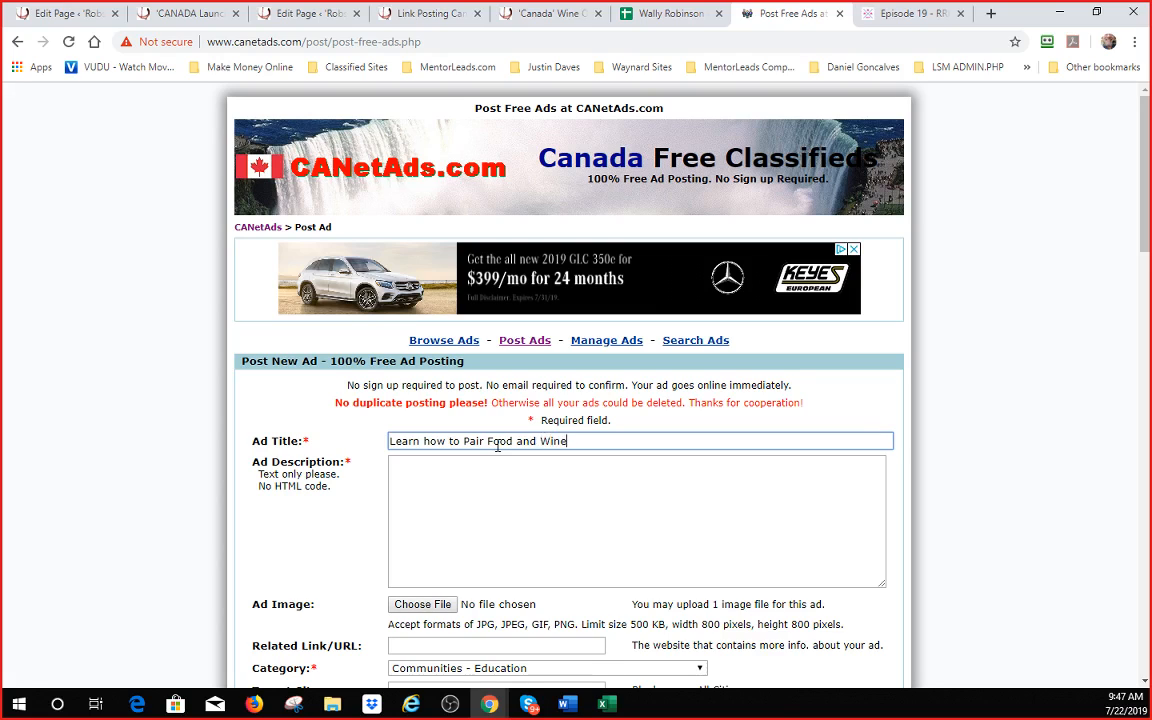
text( (Huge Savings on WIne)
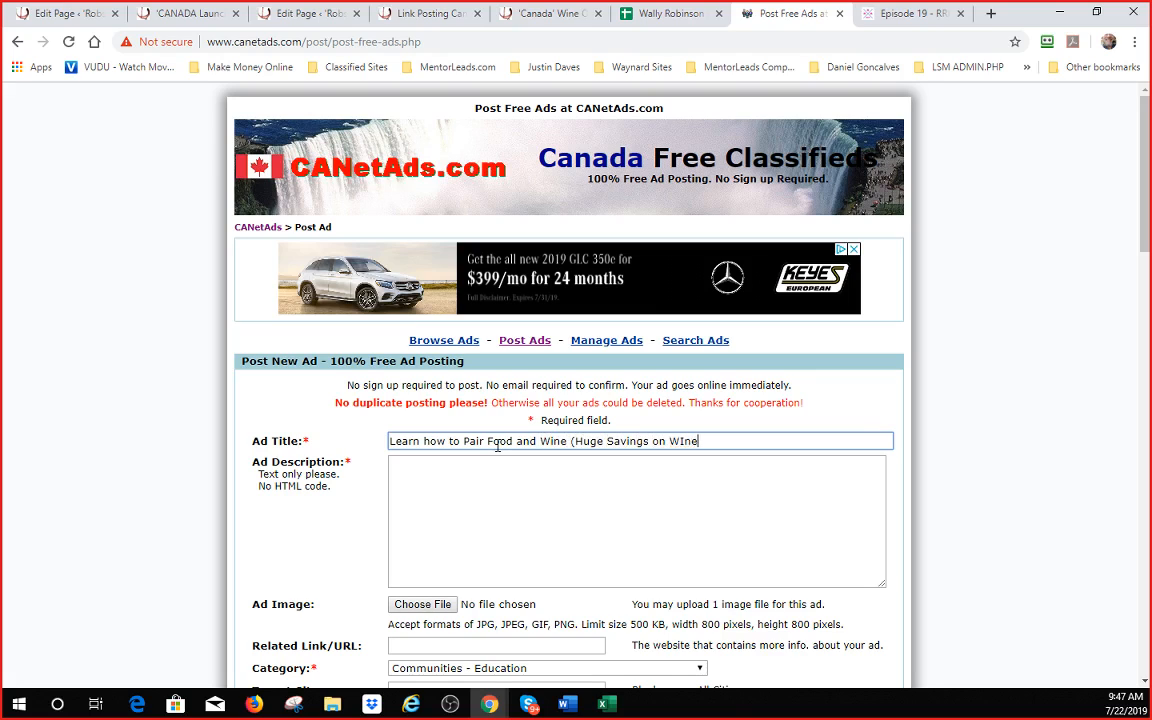
text(ine Here)
drag(742, 438, 356, 392)
key(ctrl+c)
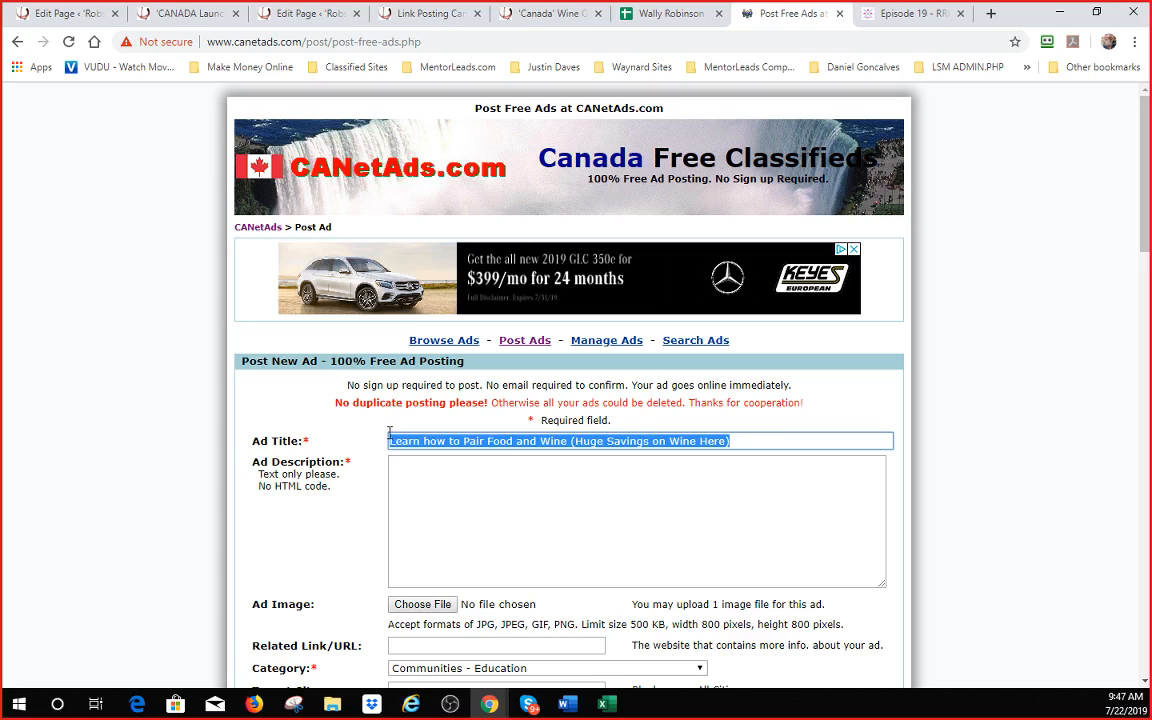
click(303, 14)
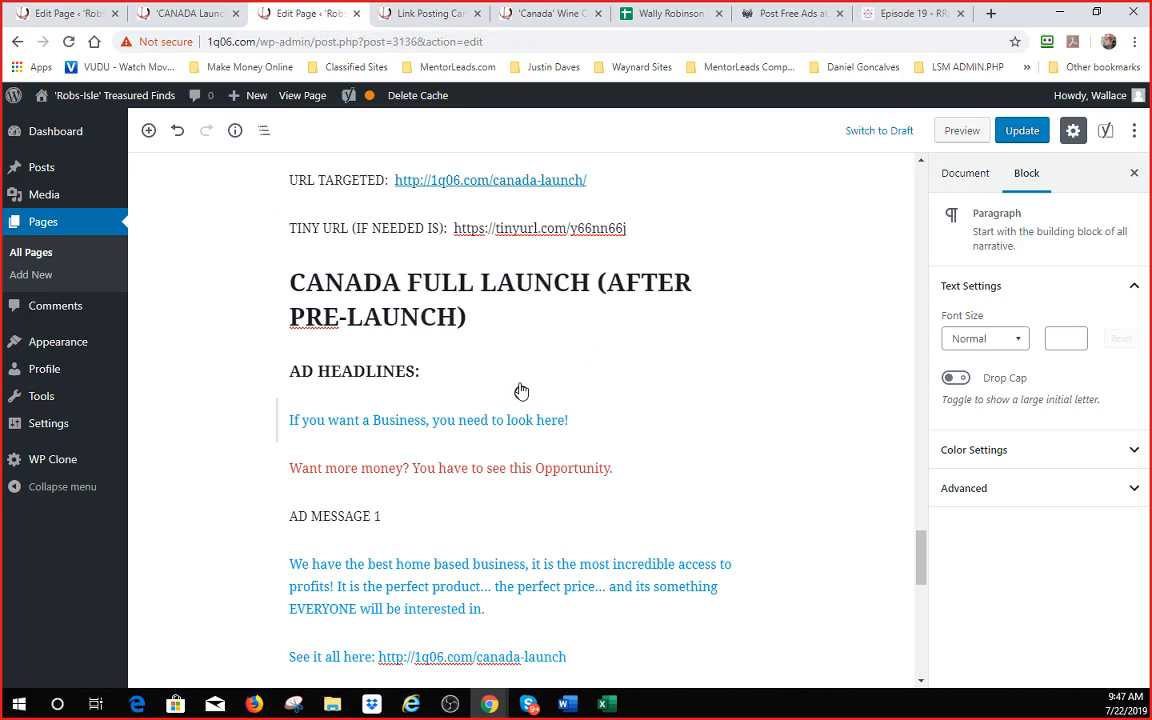
Paste the ad title as a new orange paragraph below the 'Want more money?' headline
scroll(518, 375, up, 2)
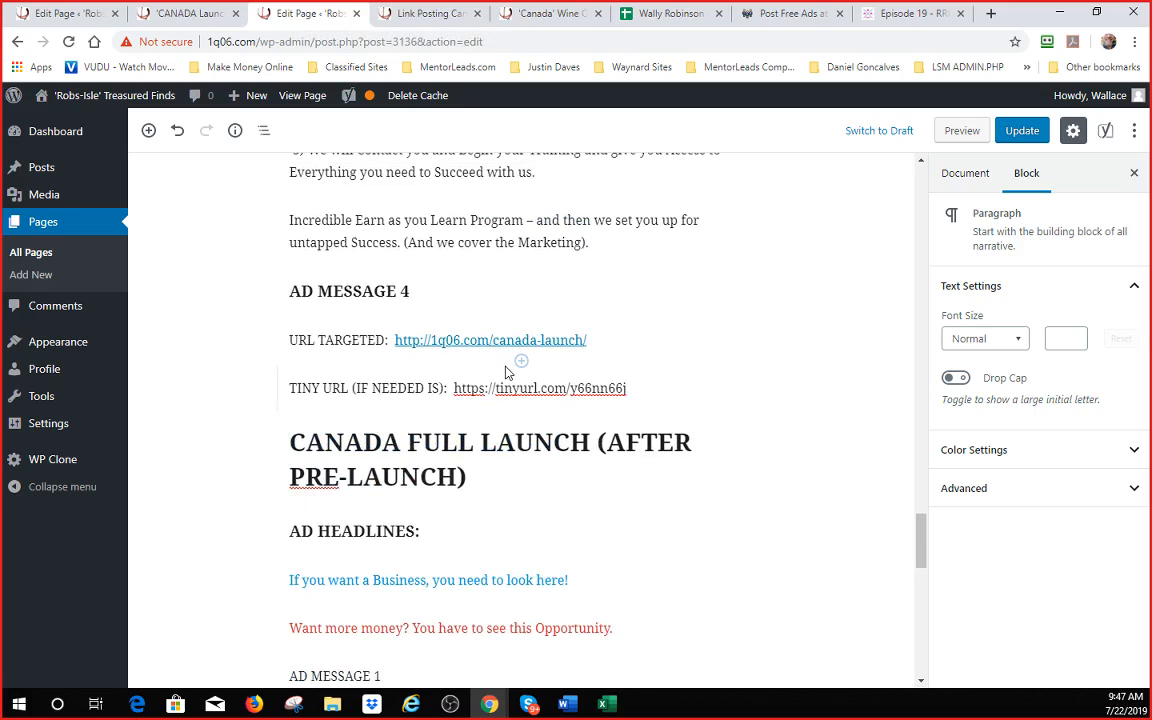
scroll(520, 378, down, 3)
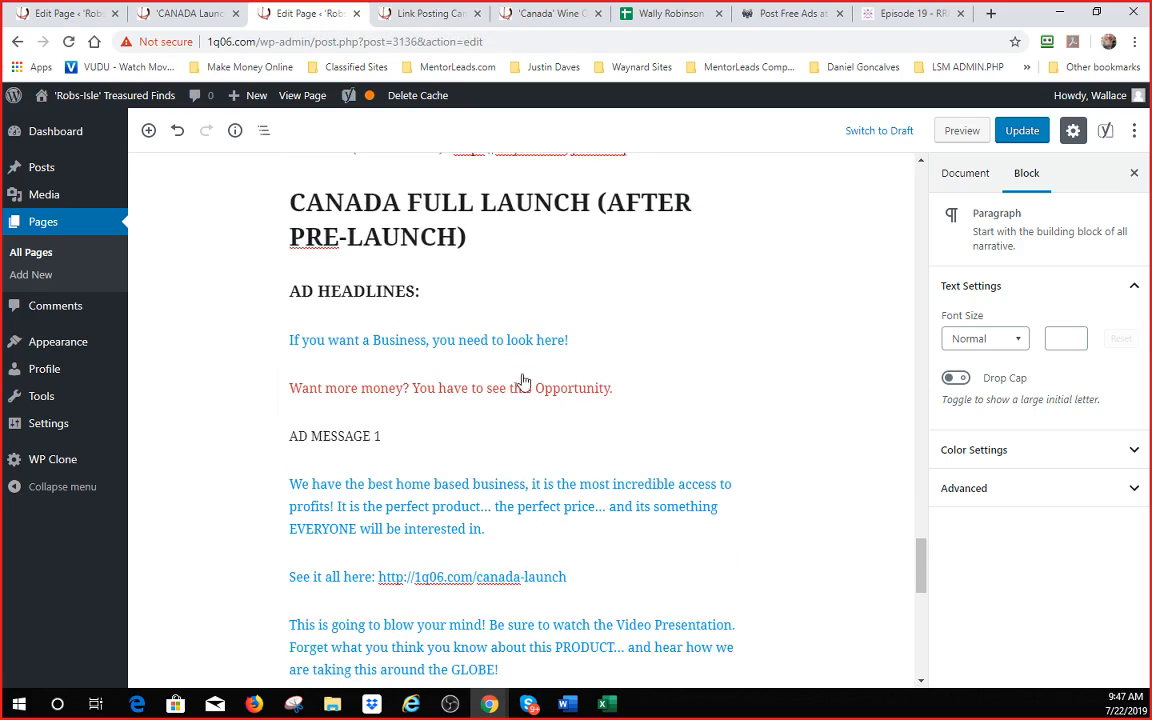
click(651, 386)
key(Return)
key(ctrl+v)
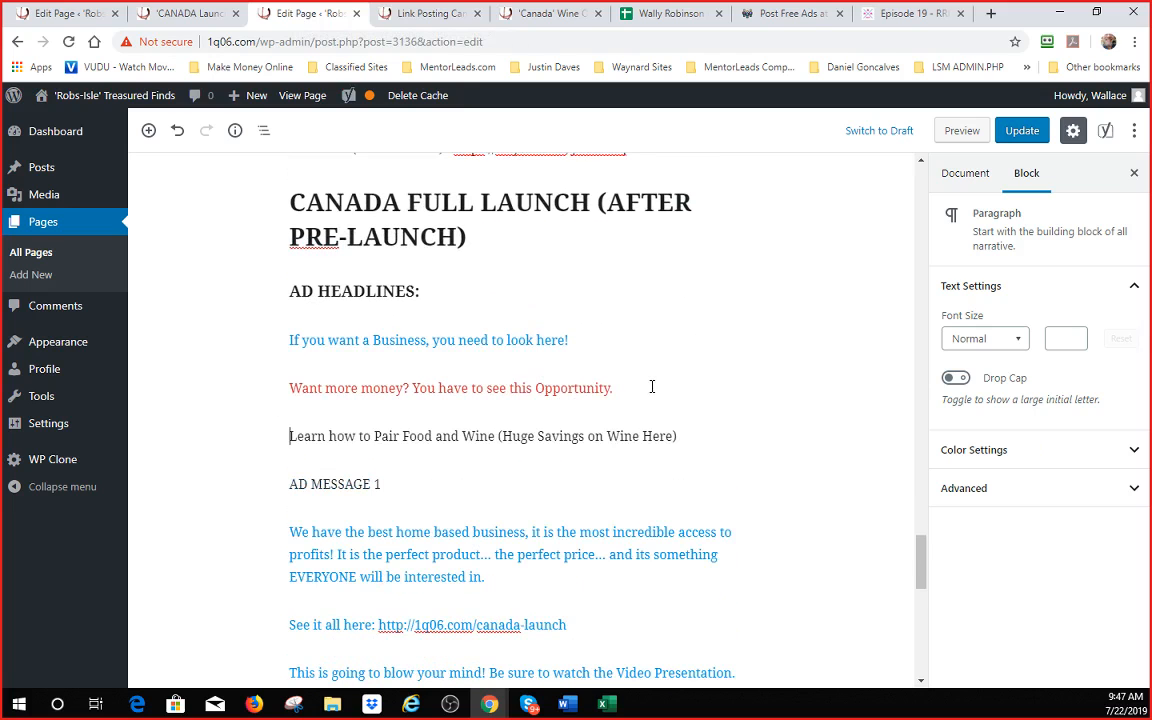
click(970, 452)
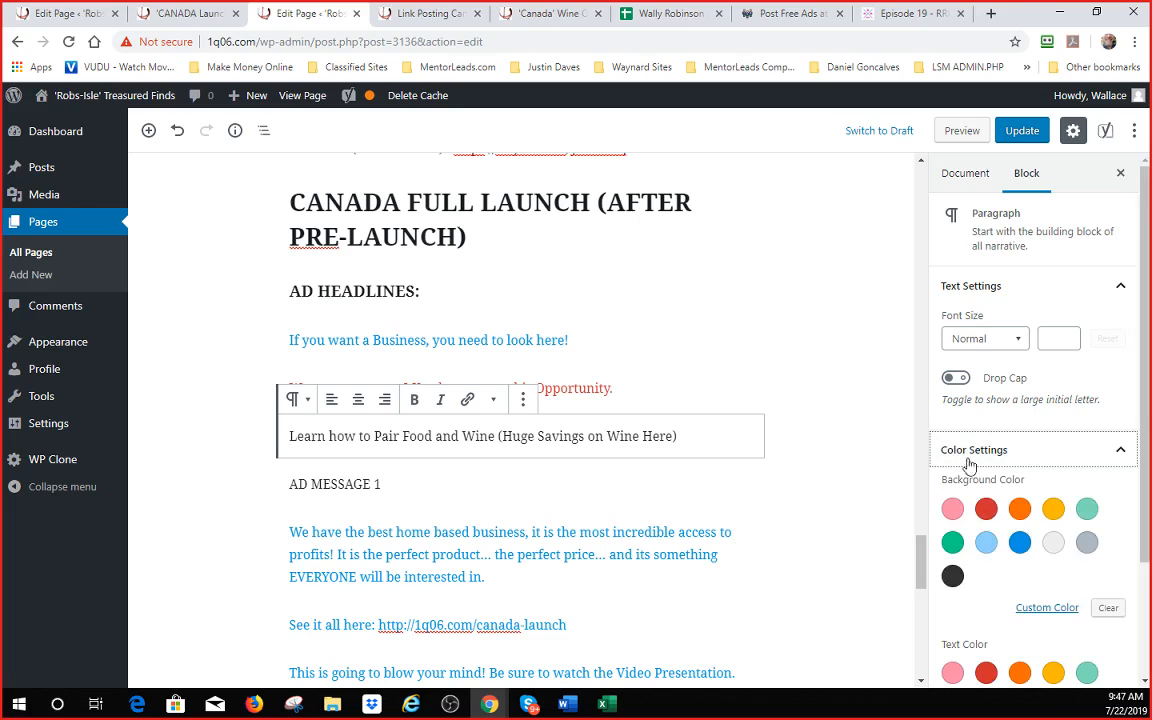
click(1020, 672)
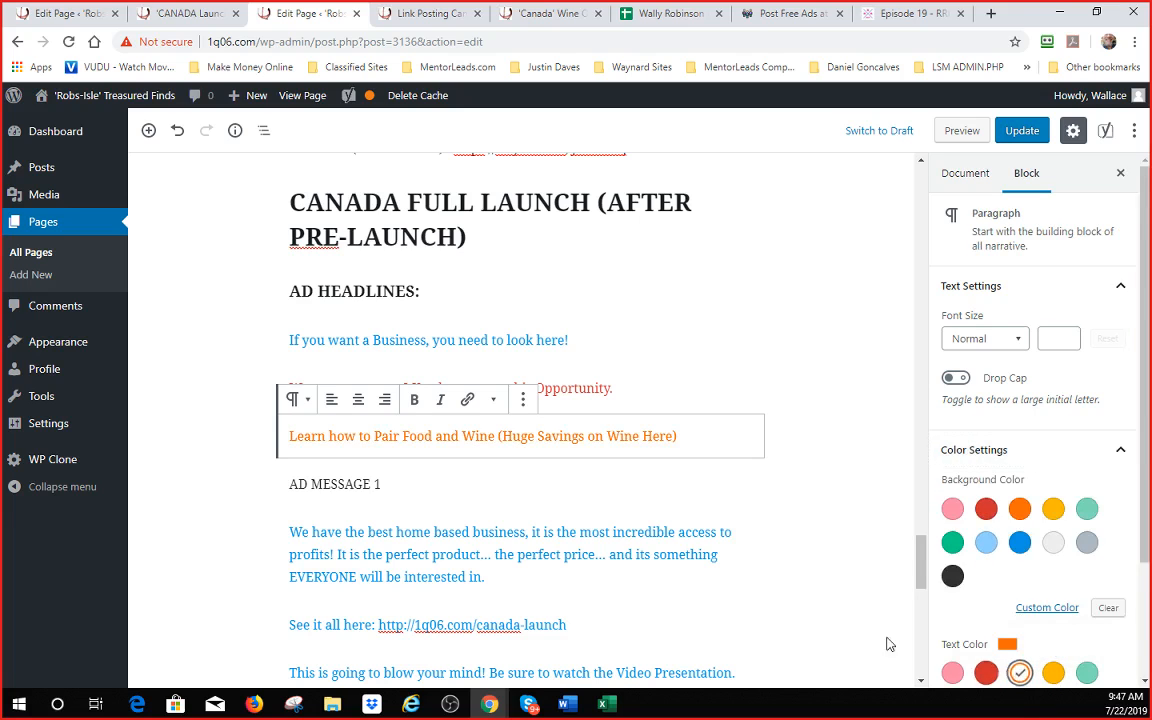
click(710, 532)
Select the four AD MESSAGE 2 paragraphs in WordPress for copying
scroll(611, 383, down, 2)
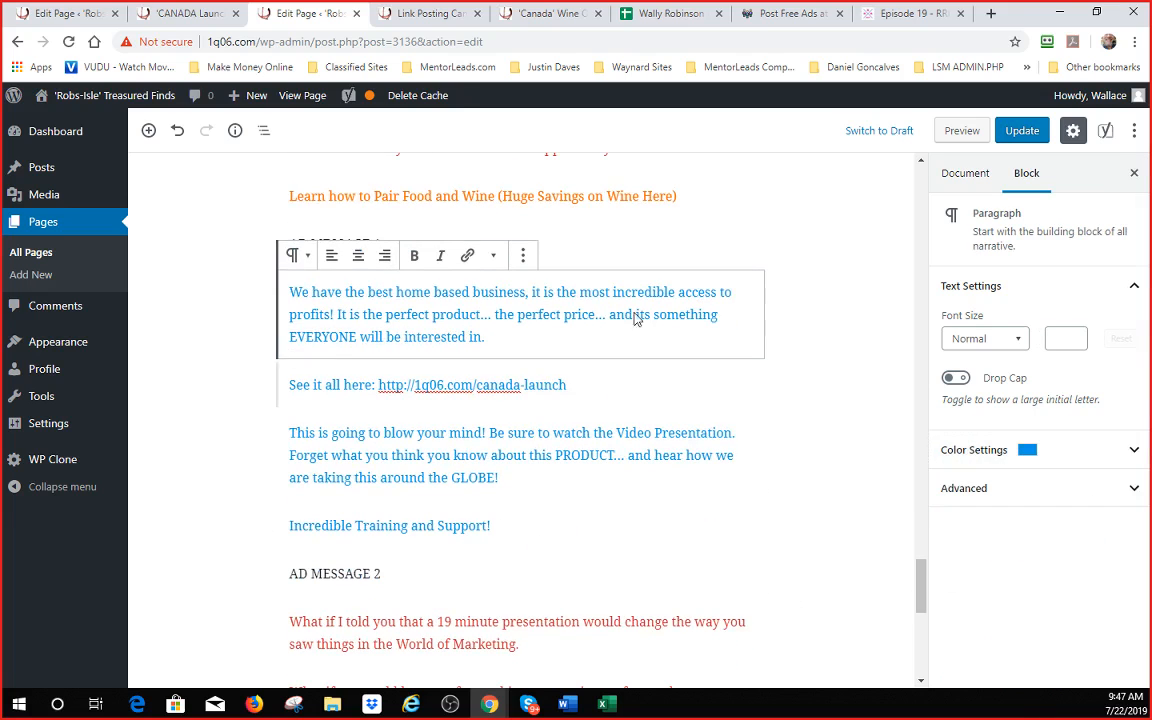
click(768, 12)
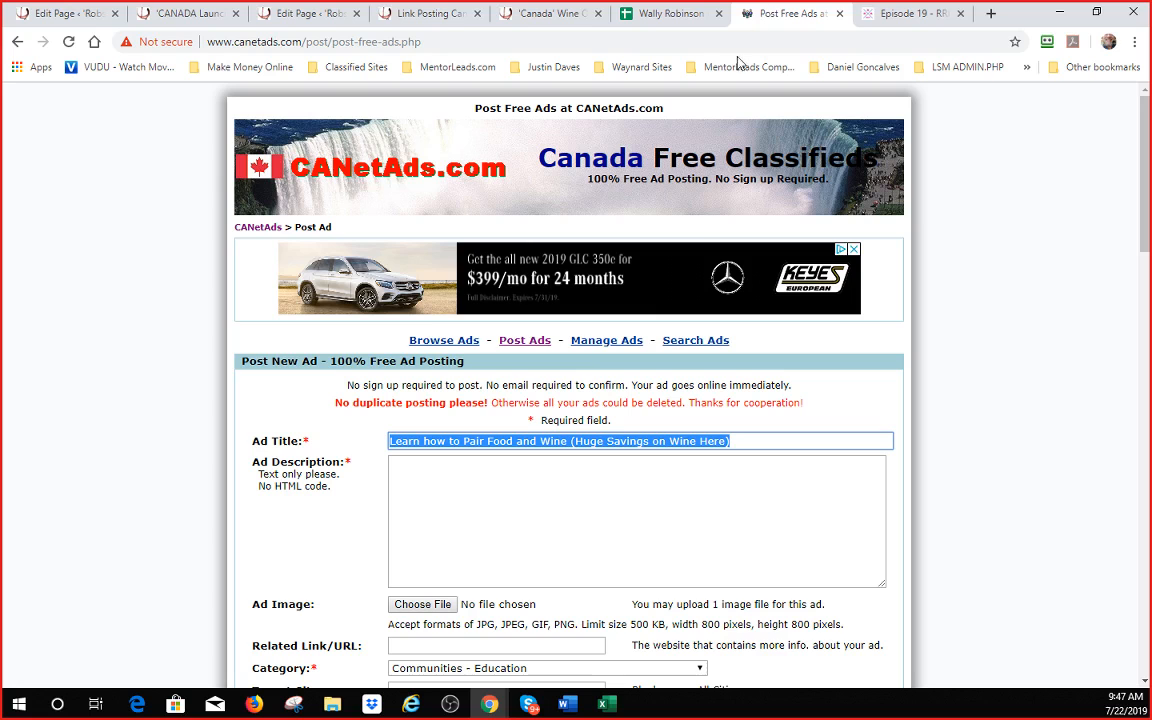
click(433, 464)
scroll(496, 404, down, 3)
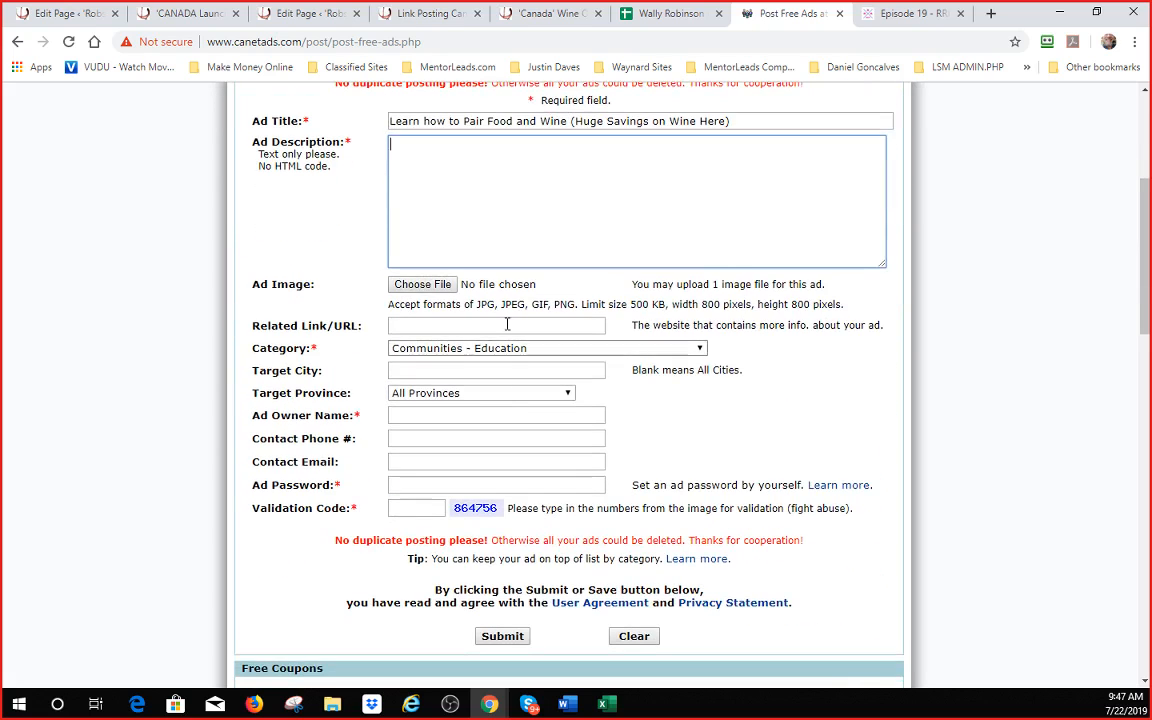
click(310, 14)
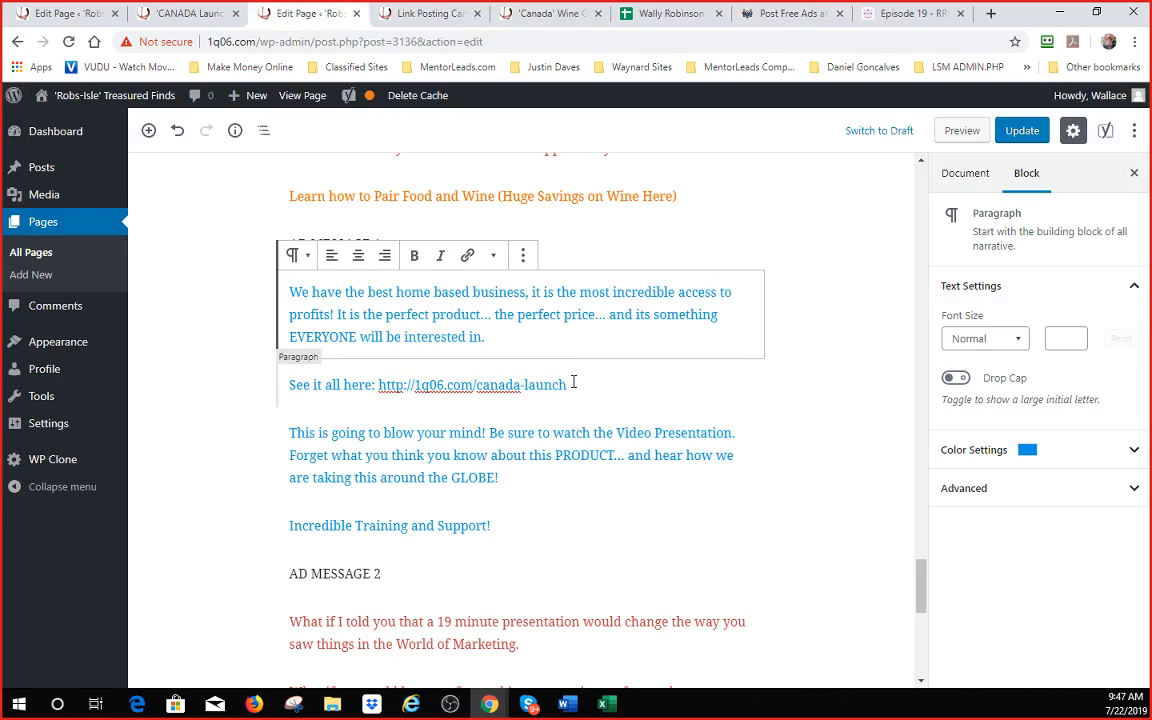
scroll(573, 383, down, 4)
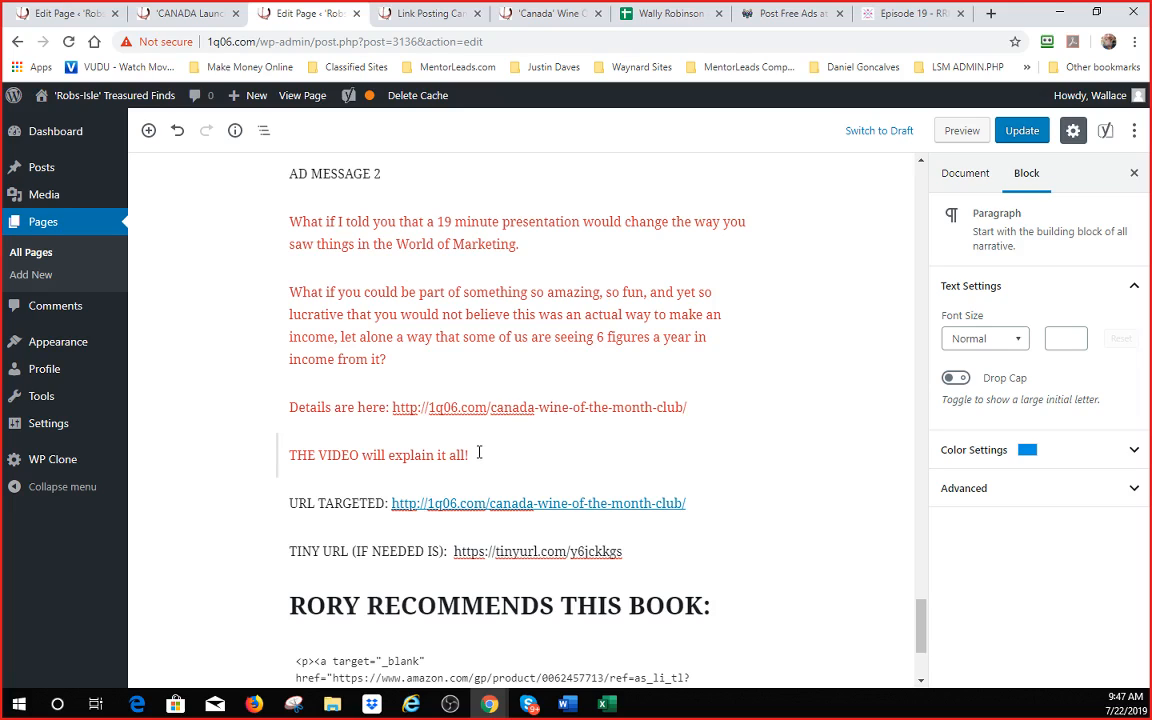
drag(476, 455, 289, 248)
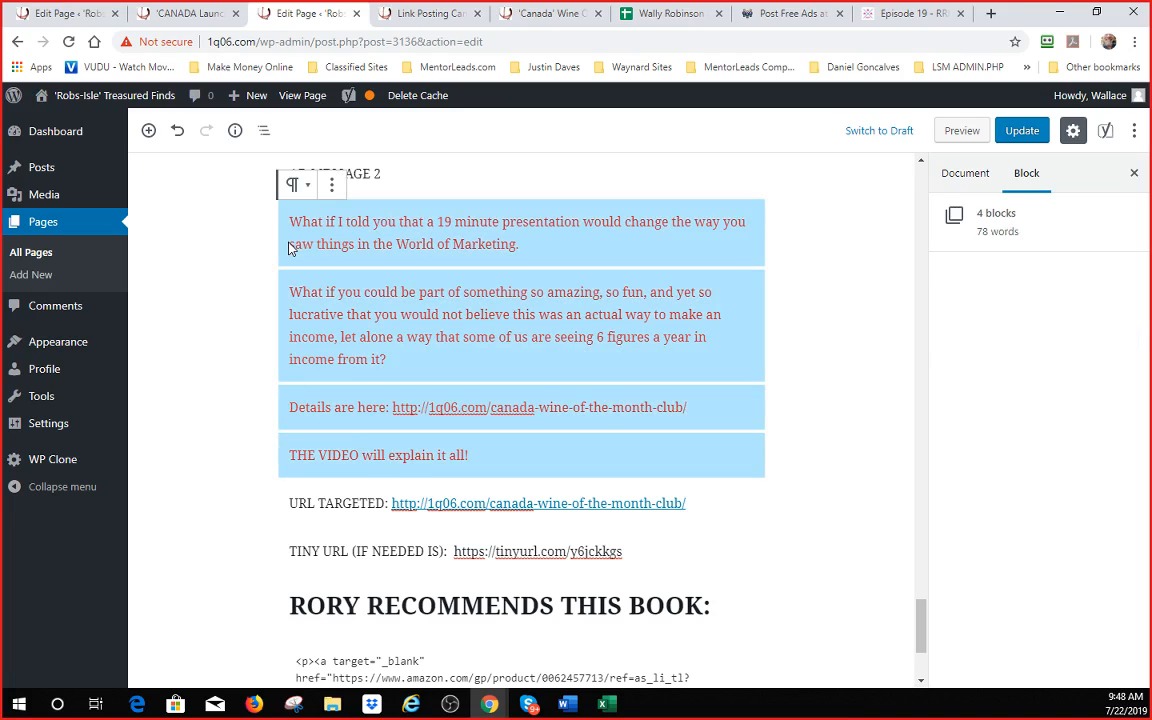
Paste the copied AD MESSAGE 2 text into the ad description
click(783, 14)
click(460, 156)
text(<!-- wp:paragraph {"textColor":"vivid-red"} --> <p class="has-text-color has-vivid-red-color">What if I told you that a 19 minute presentation would change the way you saw things in the World of Marketing.</p> <!-- /wp:paragraph -->  <!-- wp:paragraph {"textColor":"vivid-red"} --> <p class="has-text-color has-vivid-red-color">What if you could be part of something so amazing, so fun, and yet so lucrative that you would not believe this was an actual way to make an income, let alone a way that some of us are seeing 6 figures a year in income from it?</p> <!-- /wp:paragraph -->  <!-- wp:paragraph {"textColor":"vivid-red"} --> <p class="has-text-color has-vivid-red-color">Details are here: http://1q06.com/canada-wine-of-the-month-club/</p> <!-- /wp:paragraph -->  <!-- wp:paragraph {"textColor":"vivid-red"} --> <p class="has-text-color has-vivid-red-color">THE VIDEO will explain it all!</p> <!-- /wp:paragraph -->)
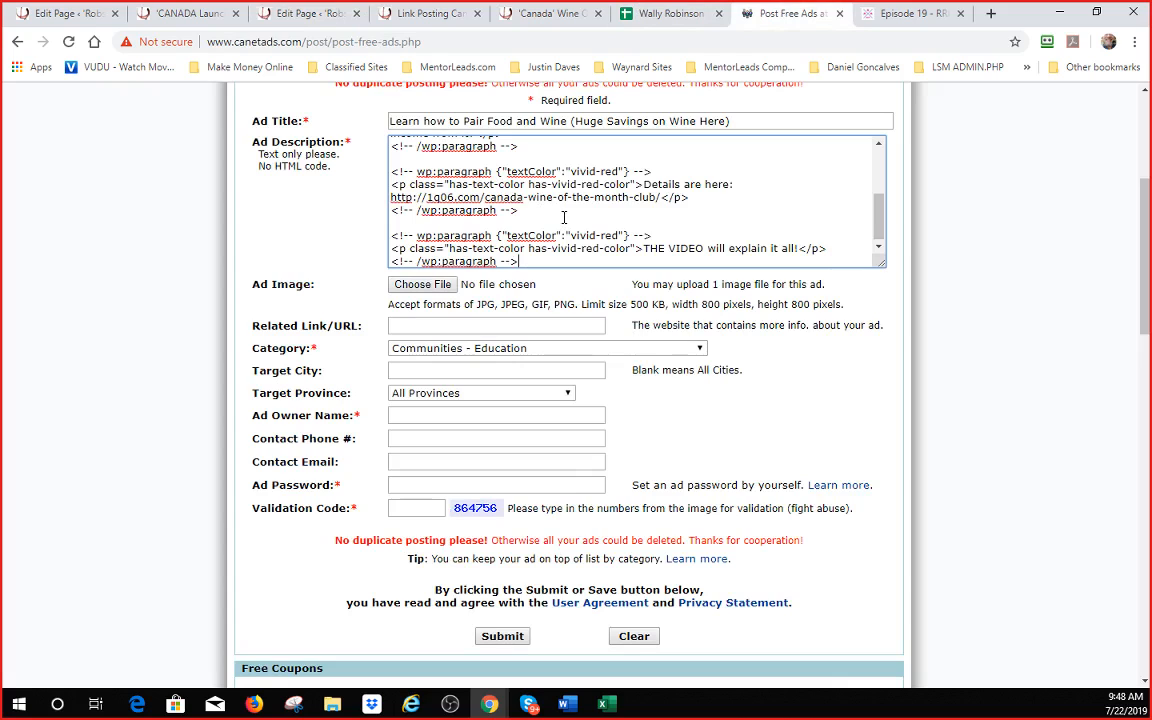
Replace the outdated Link Posting page preview with a fresh preview from the WordPress editor
click(668, 14)
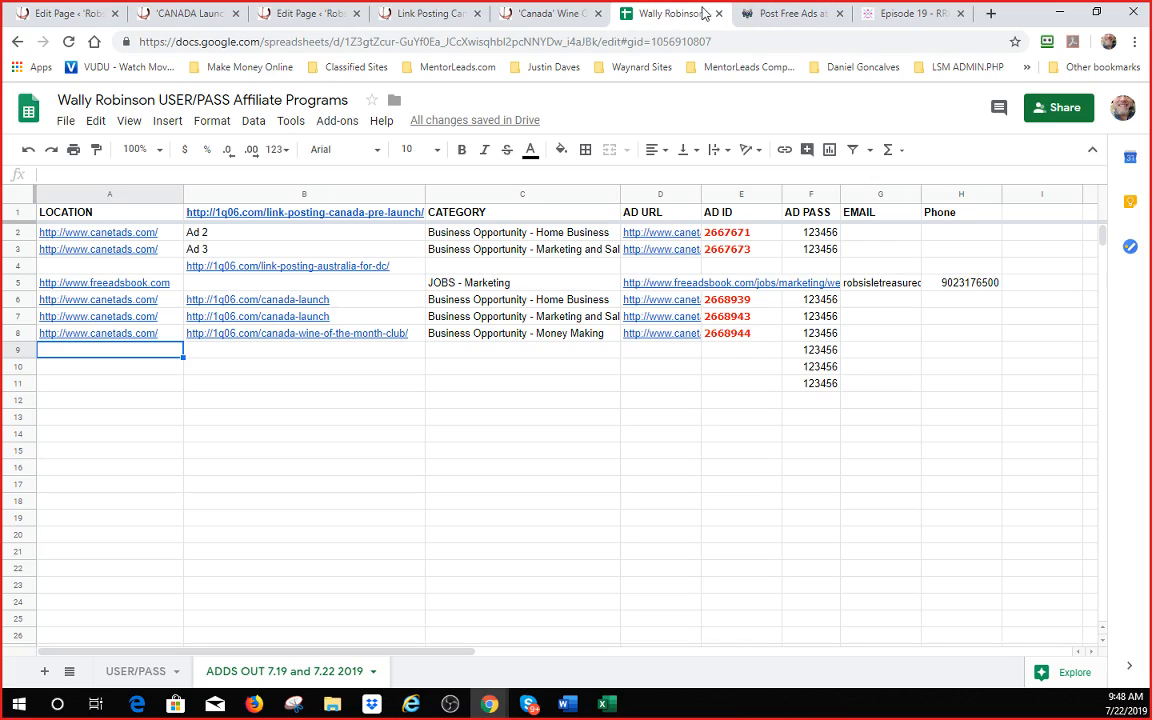
click(197, 14)
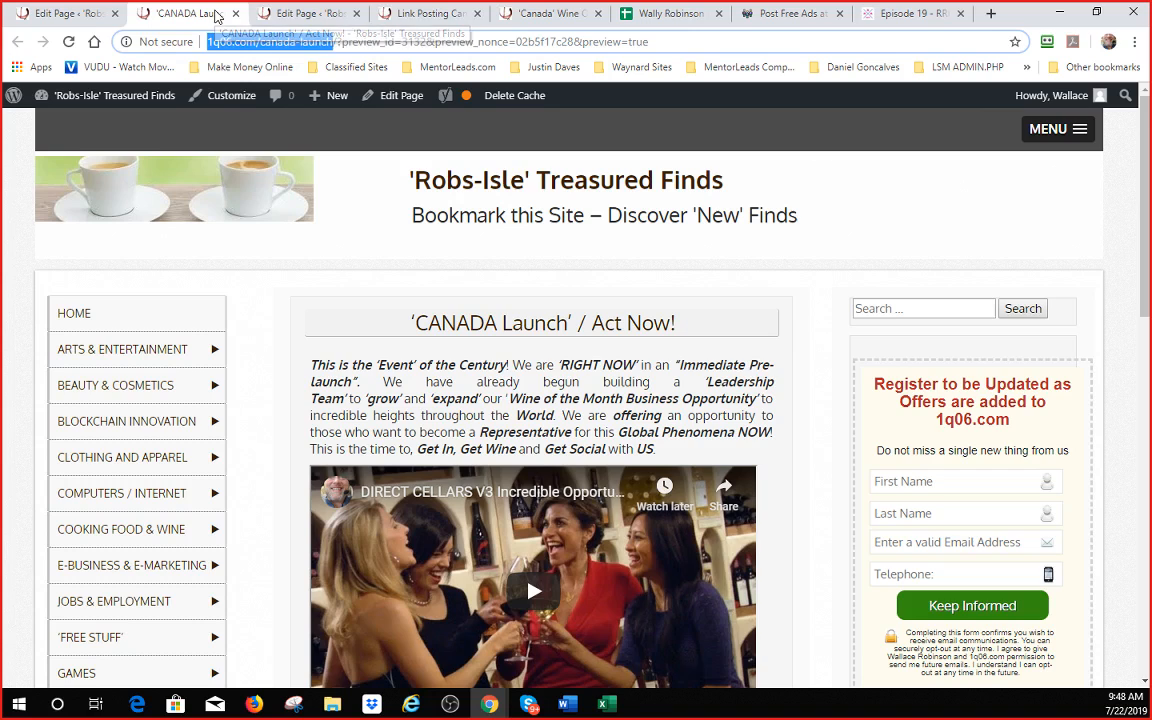
click(305, 13)
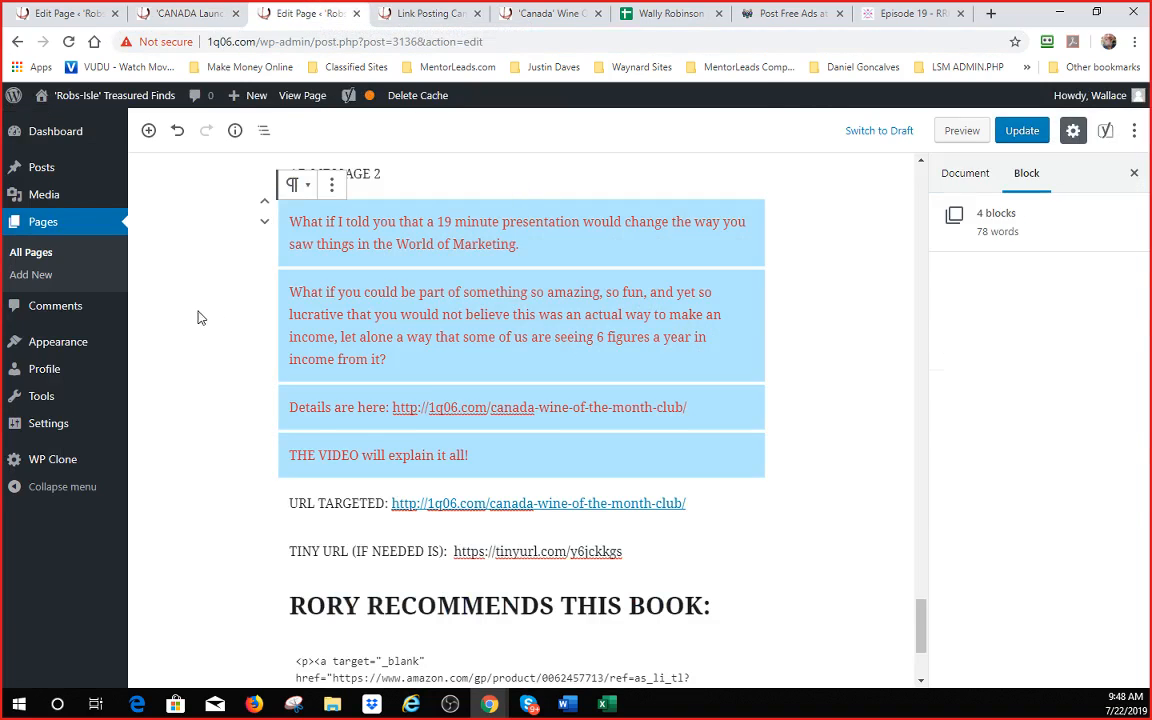
click(198, 314)
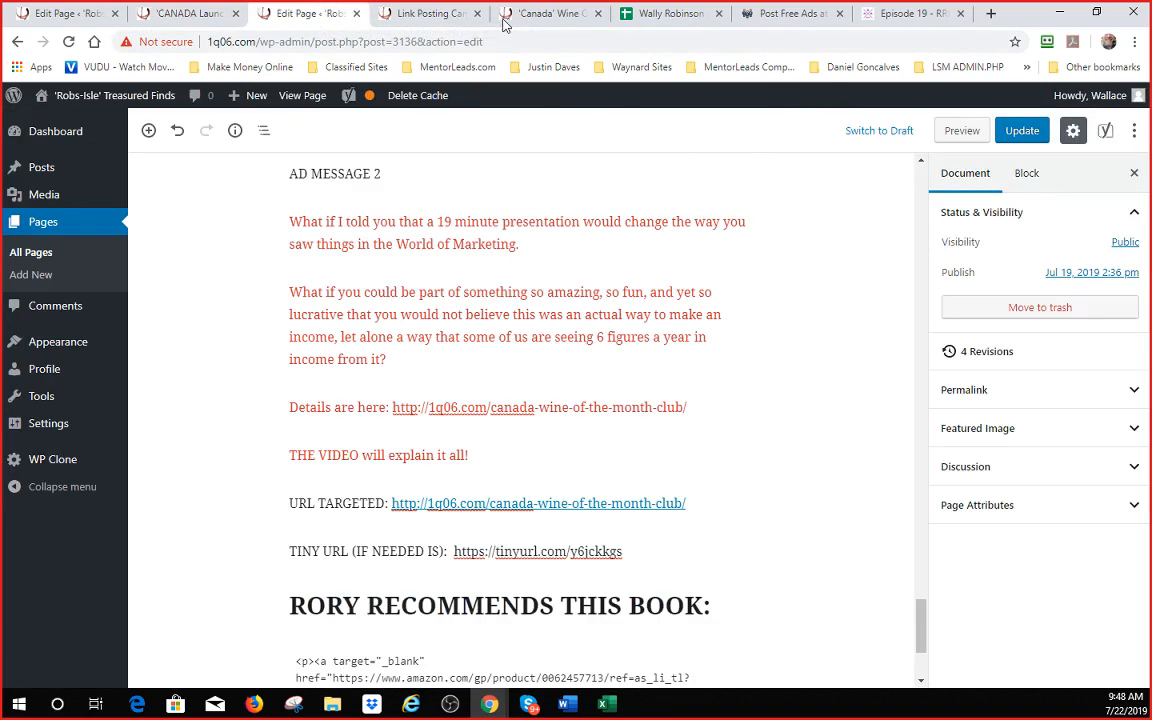
click(451, 13)
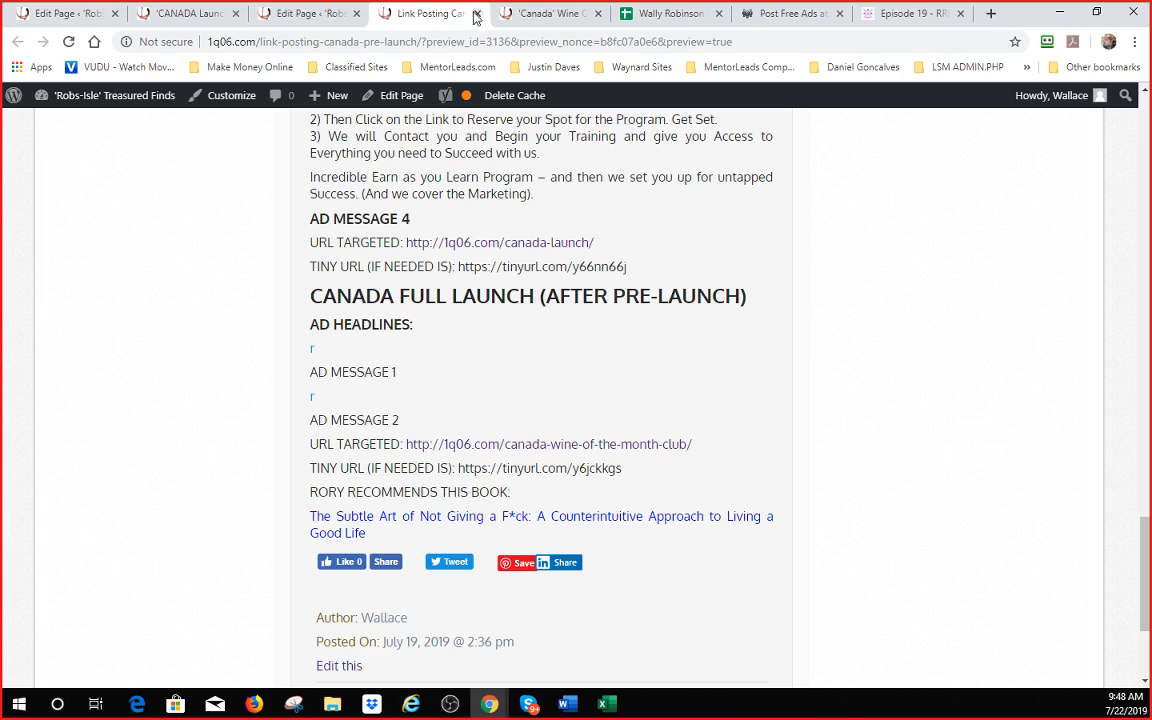
click(477, 13)
click(330, 13)
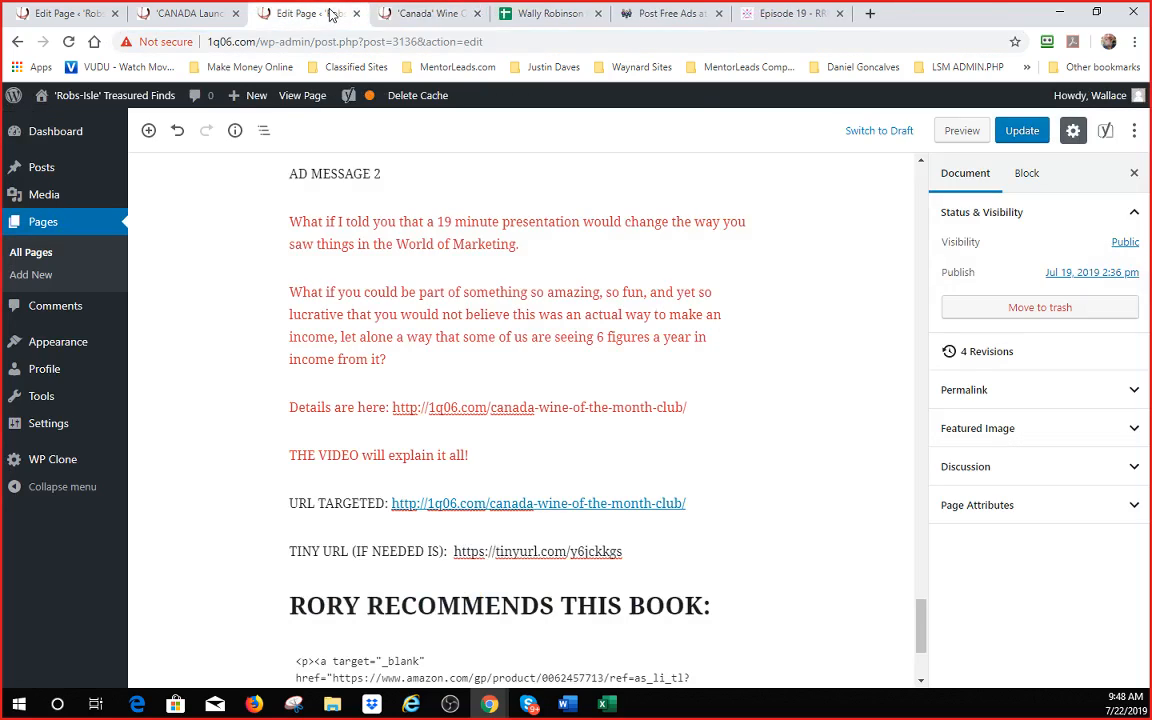
click(959, 130)
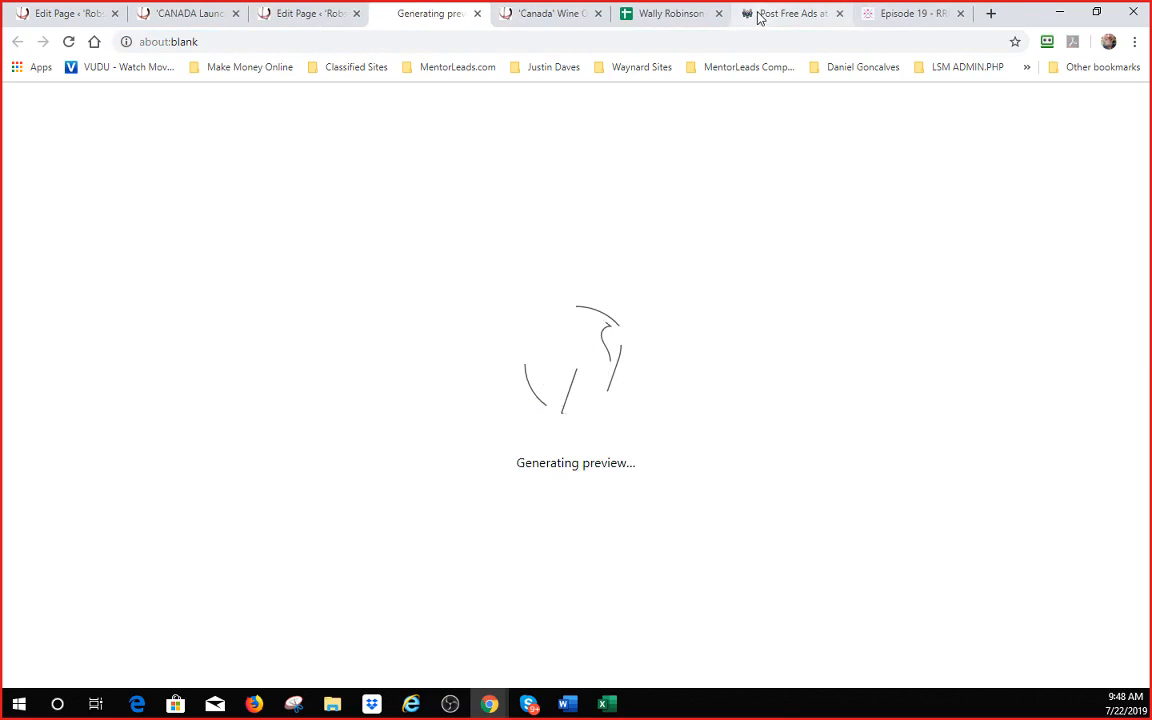
click(790, 13)
Clear the description's HTML and paste the four AD MESSAGE 2 paragraphs from the preview as plain text
key(ctrl+a)
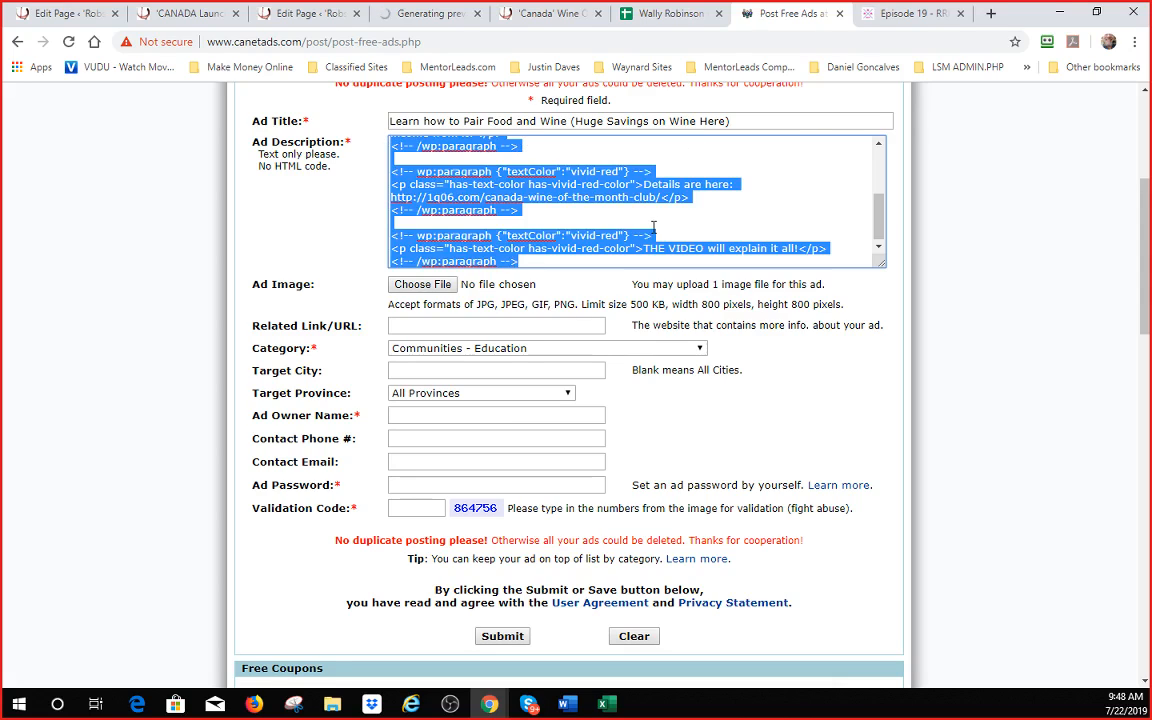
key(BackSpace)
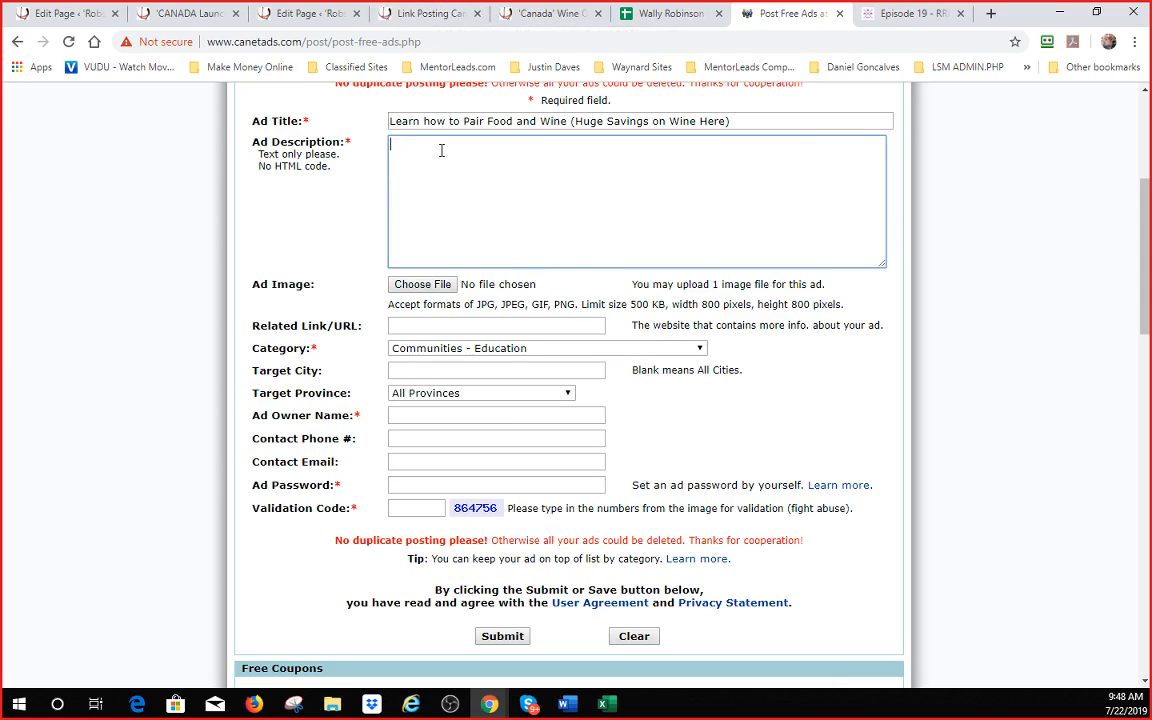
click(421, 18)
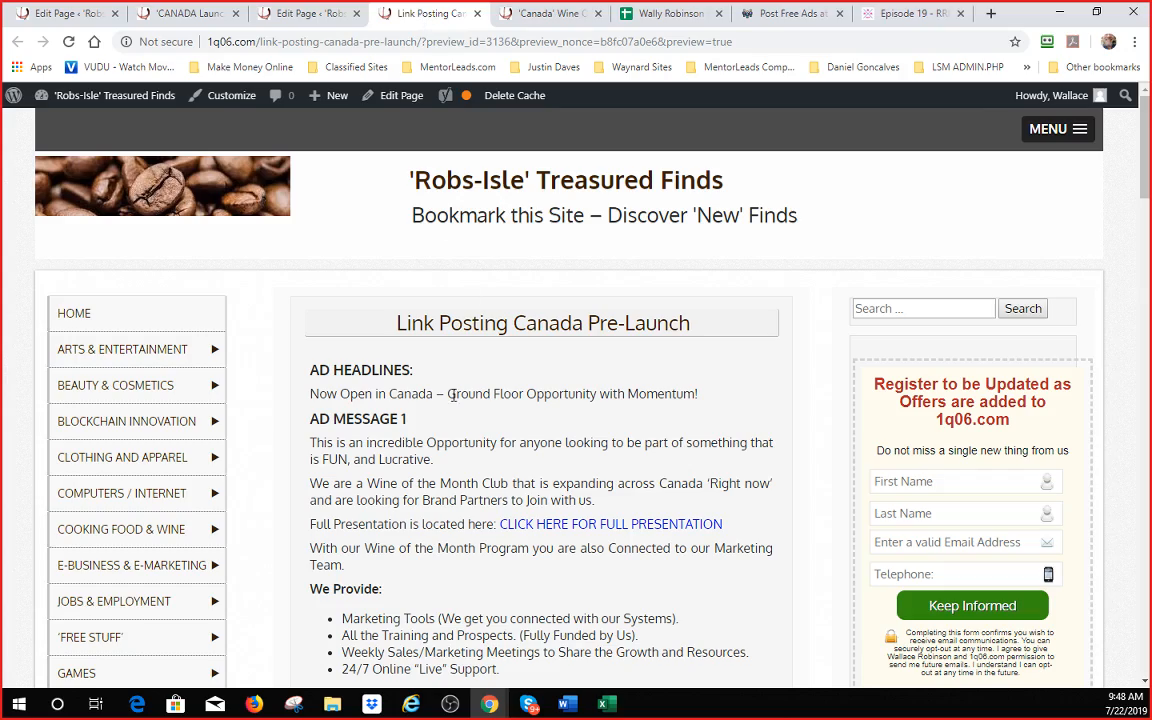
scroll(460, 380, down, 6)
scroll(491, 344, up, 1)
scroll(491, 344, down, 10)
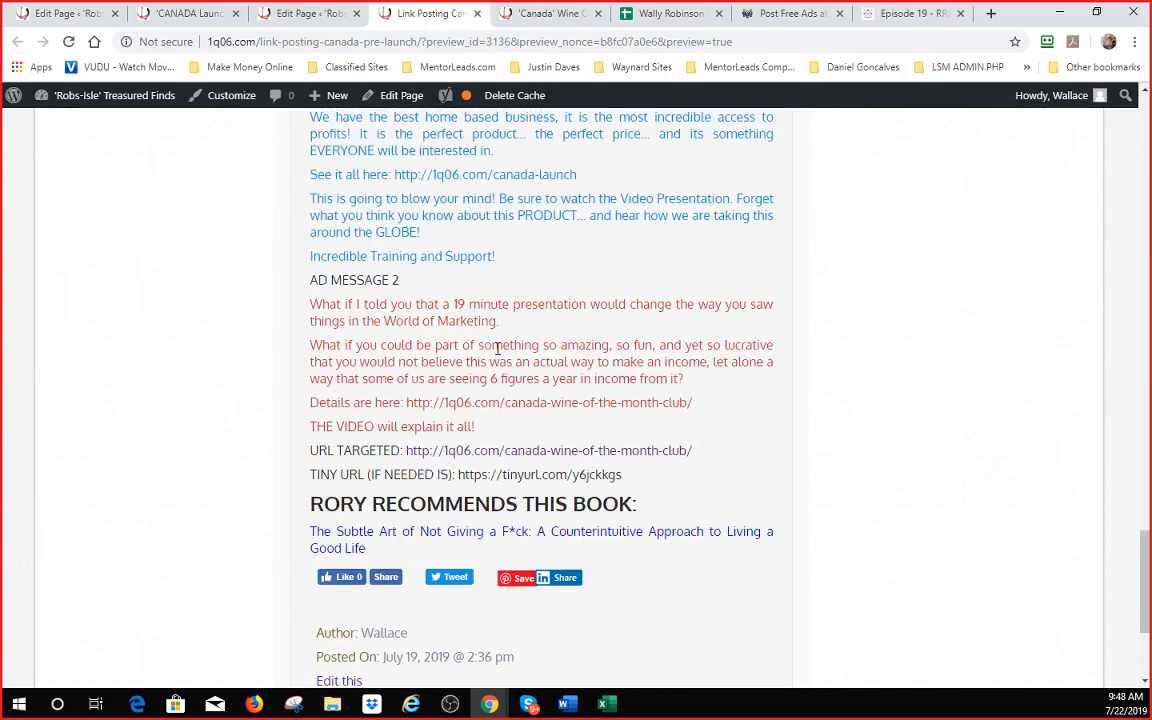
drag(479, 430, 290, 300)
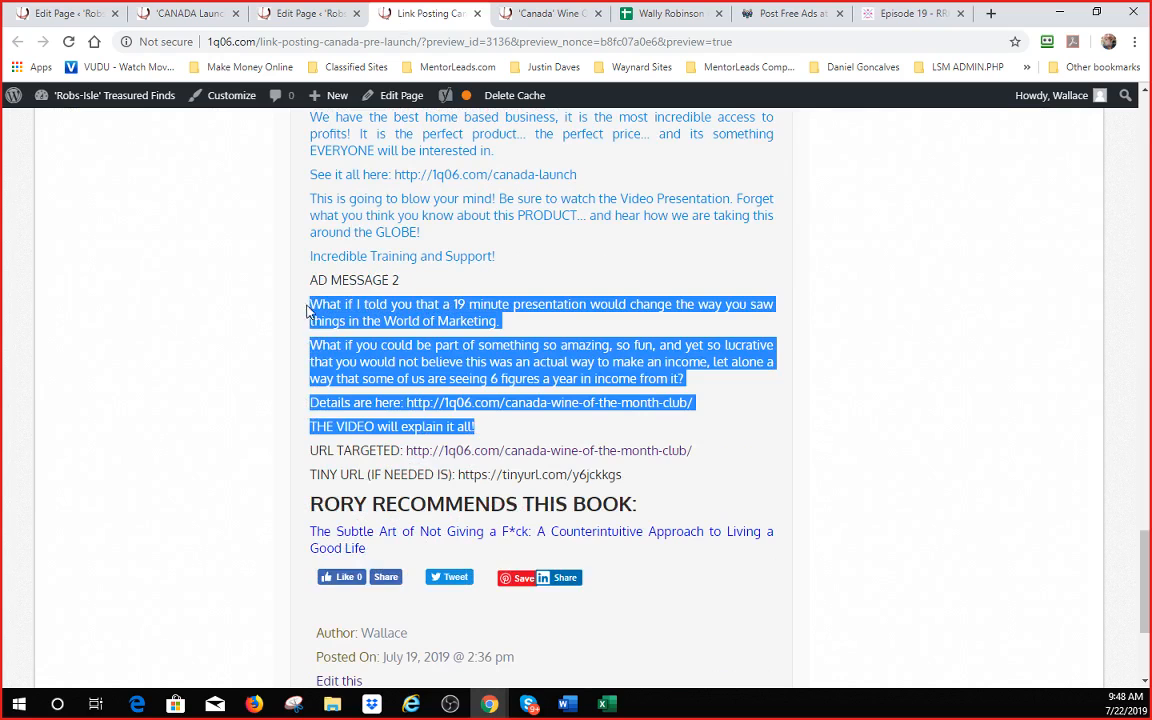
click(785, 13)
click(464, 182)
key(ctrl+v)
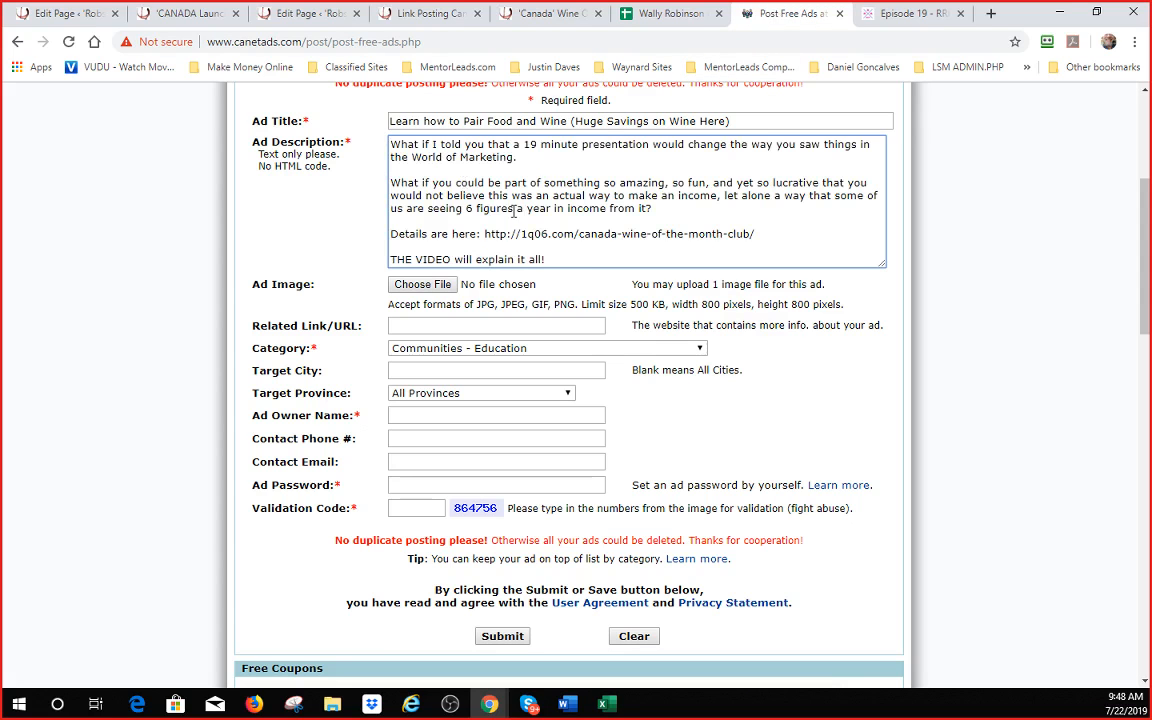
scroll(601, 172, up, 1)
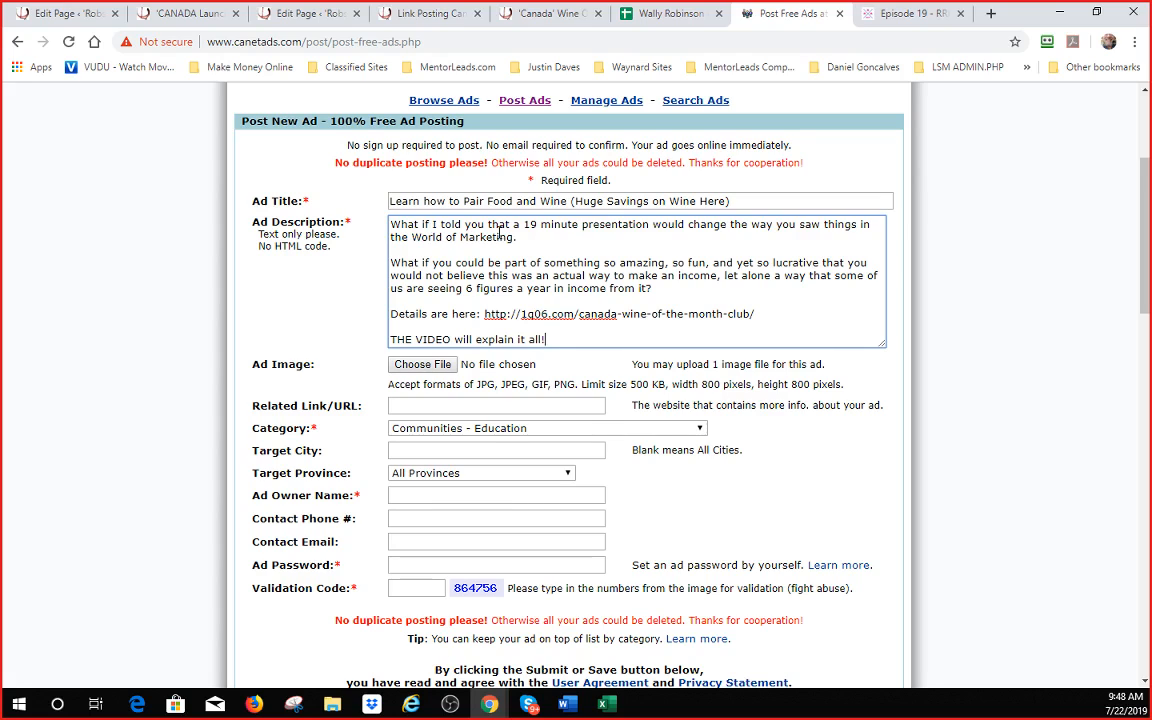
Reword the opening sentence: a Video Presentation shares 'the biggest FOOD and WINE find we have ever seen!'
mouse_move(526, 237)
mouse_down()
mouse_move(651, 224)
mouse_move(525, 224)
mouse_up()
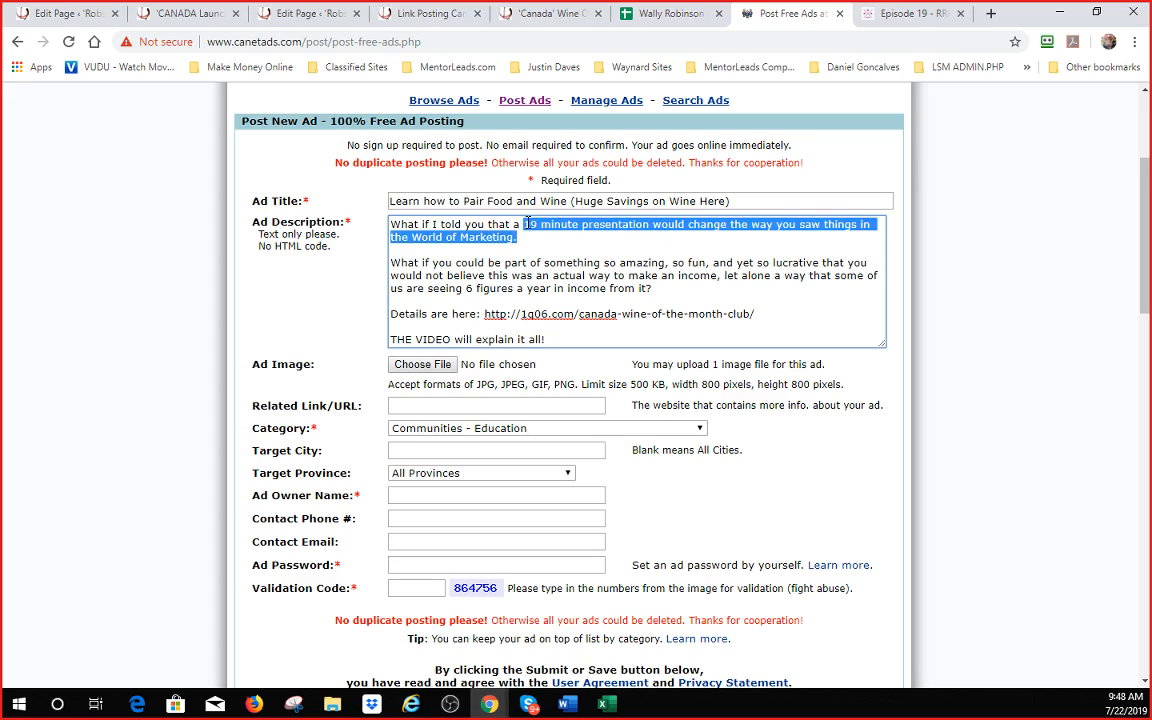
text(you that a Video)
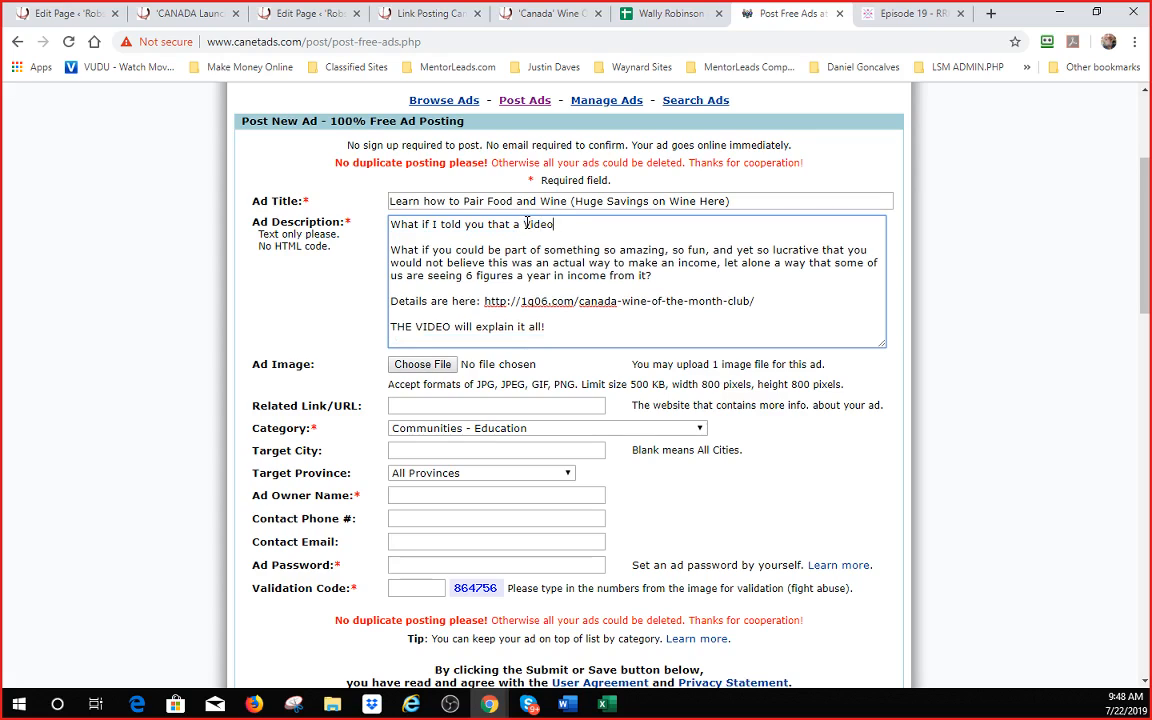
text( Presentation would shae wi)
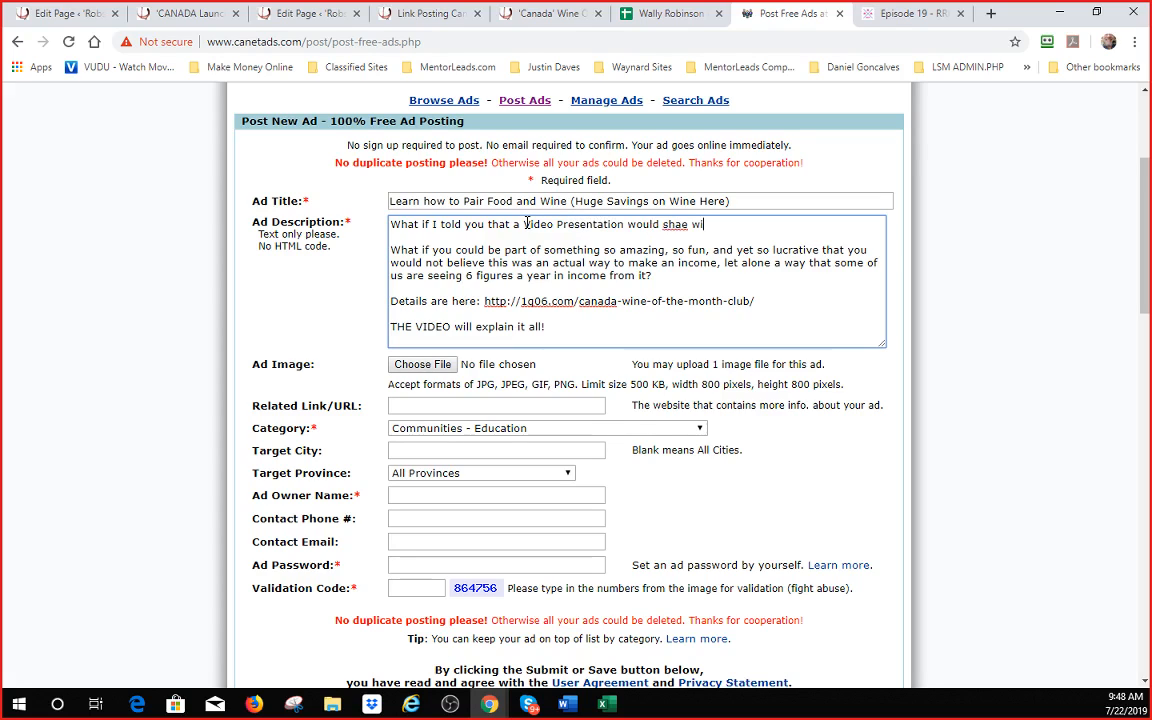
key(BackSpace)
key(BackSpace)
key(BackSpace)
key(BackSpace)
text(re with you the biggest FOOD)
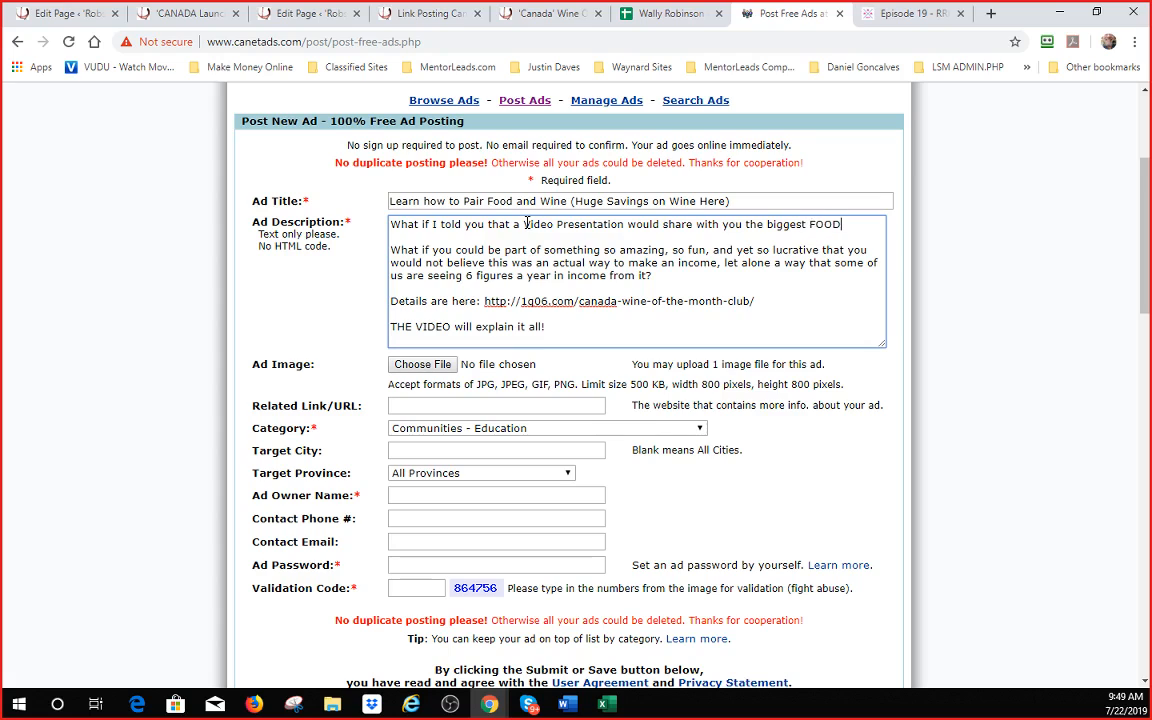
text( and WINE find )
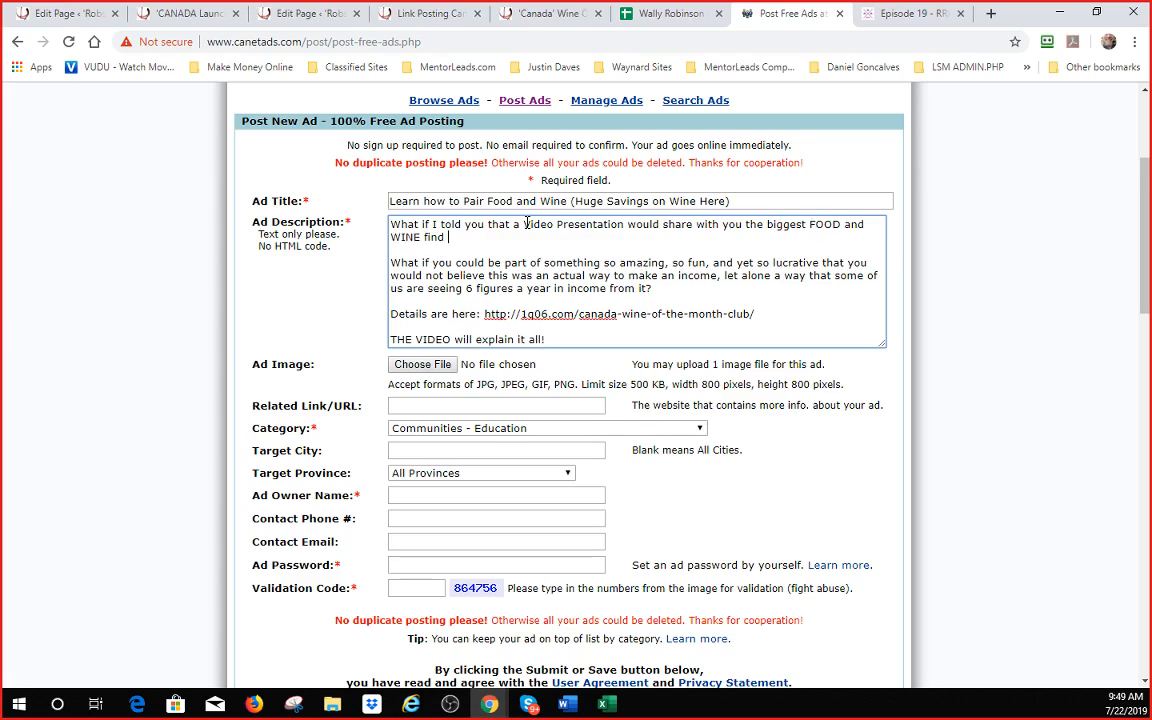
text(we have ever seen!)
key(Return)
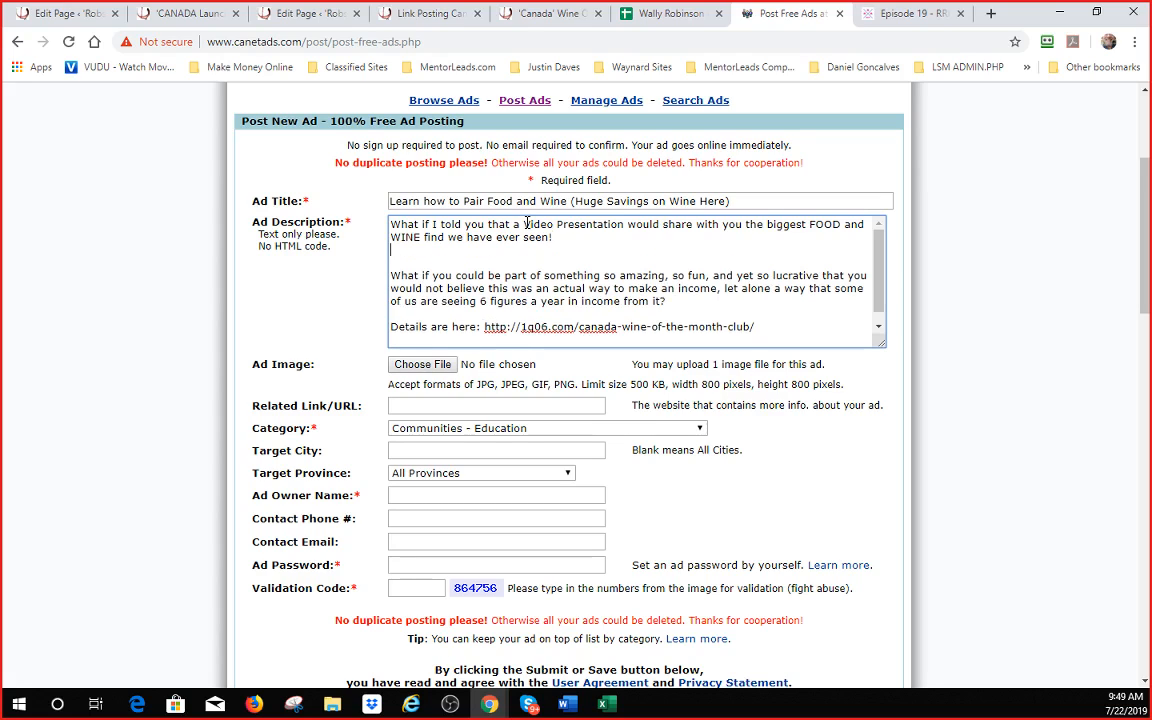
key(Return)
Type the 'Learn about fine wines from all around the Globe' paragraph ending with access to Fine Wines pricing
text(Lear)
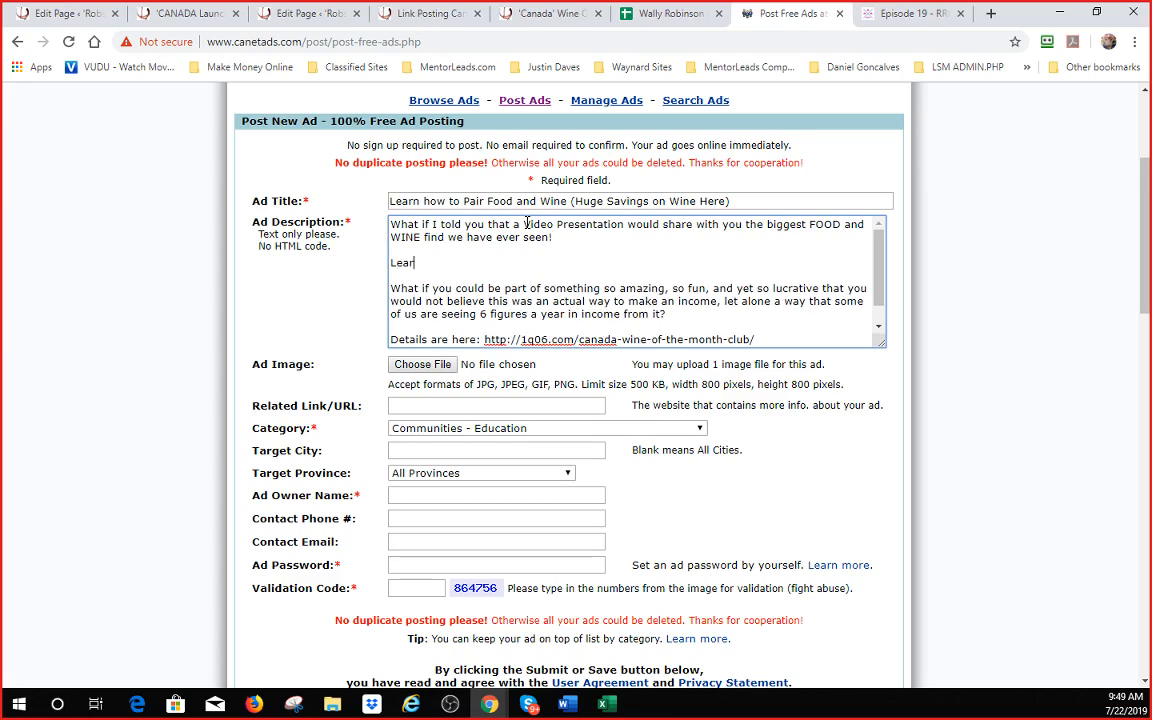
text(n about fine wines from all )
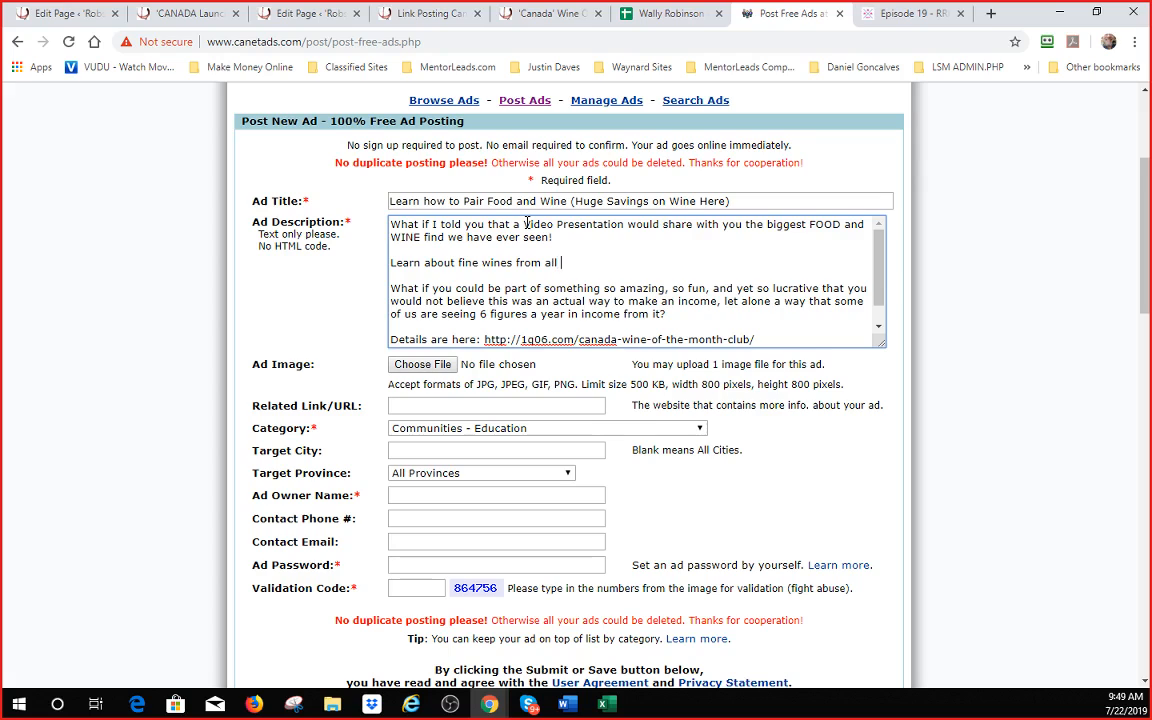
text(around the Globe, what)
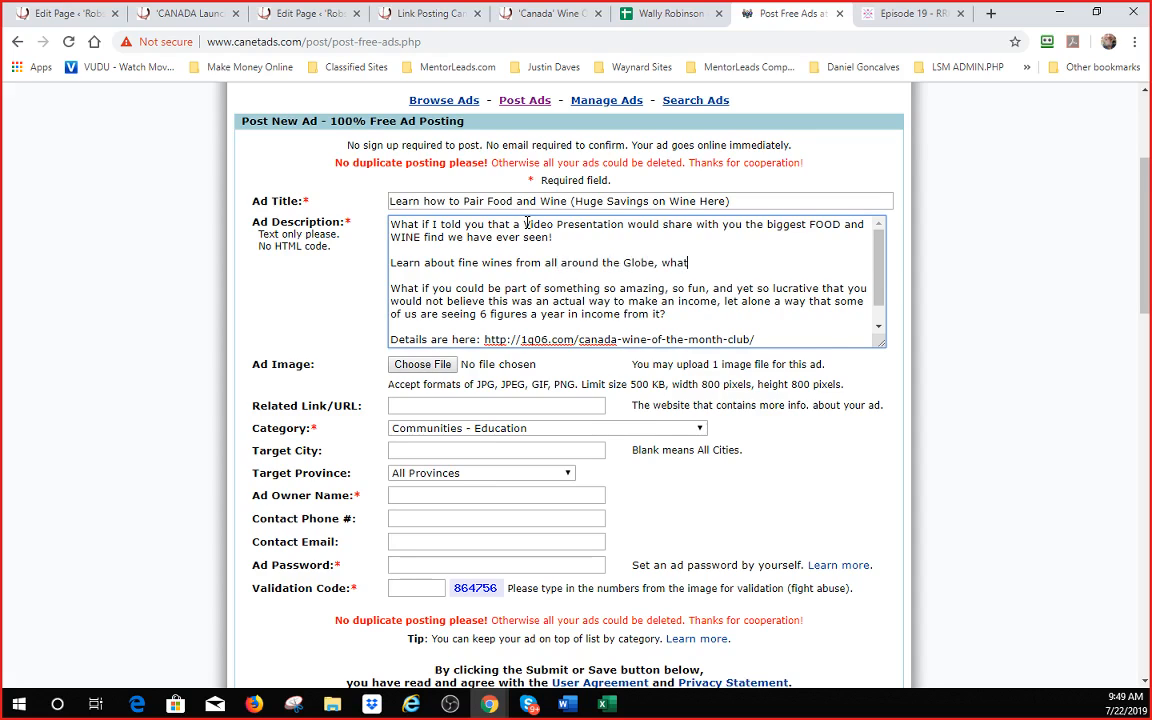
text( they pair with, what foods)
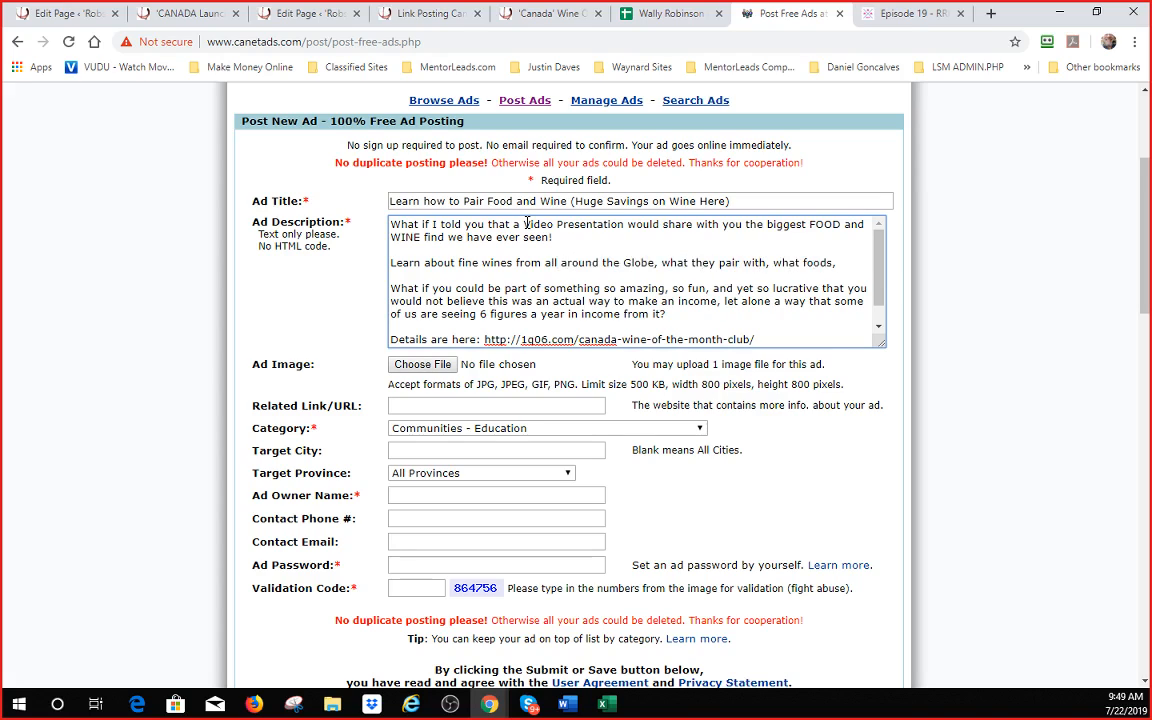
text(, and more you )
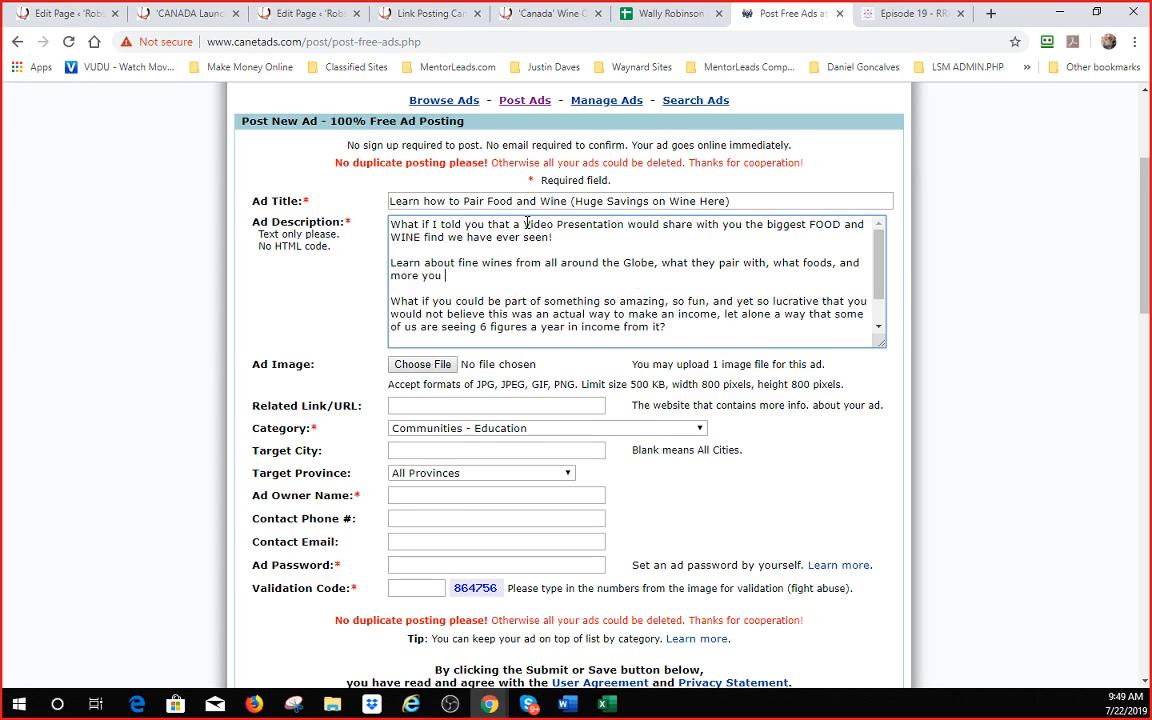
text(can combine to give your gue)
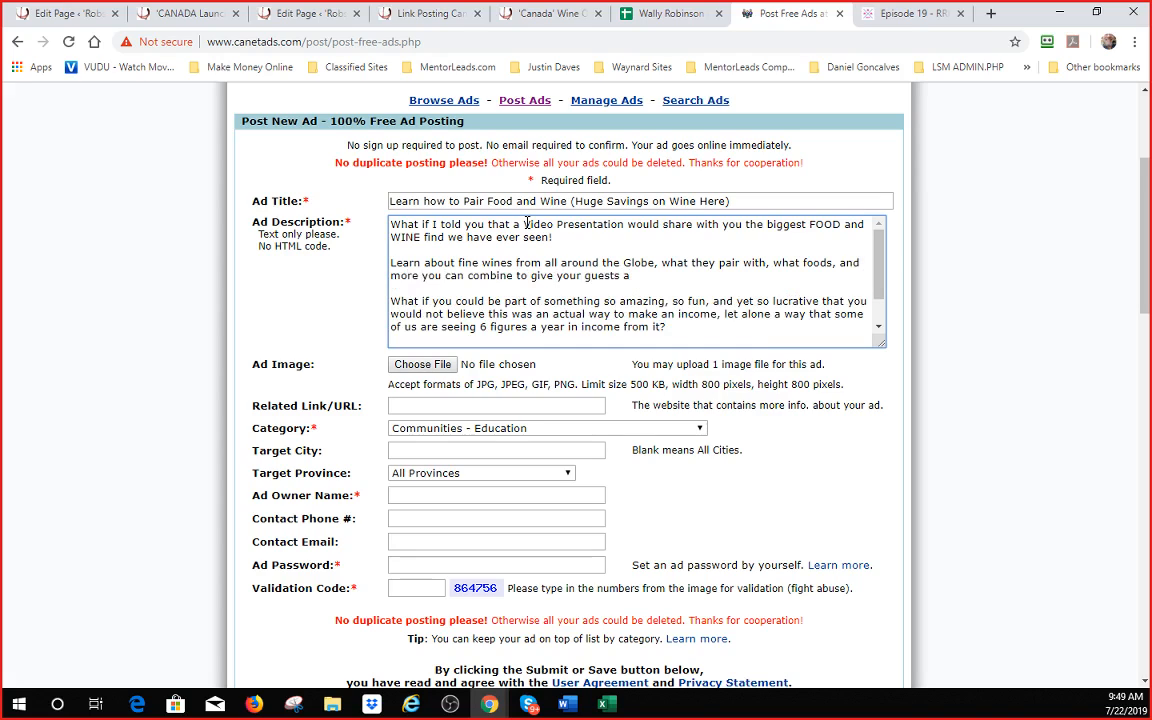
text(sts a Gastronomy Experien)
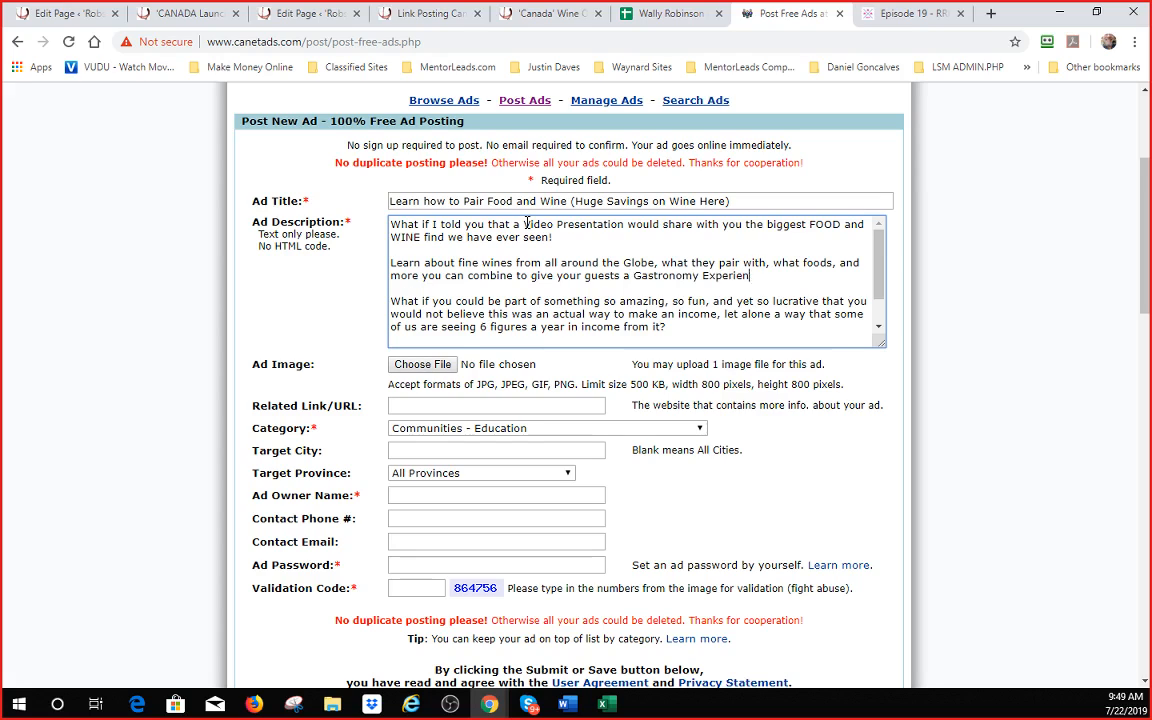
text(ce they'll never forget.)
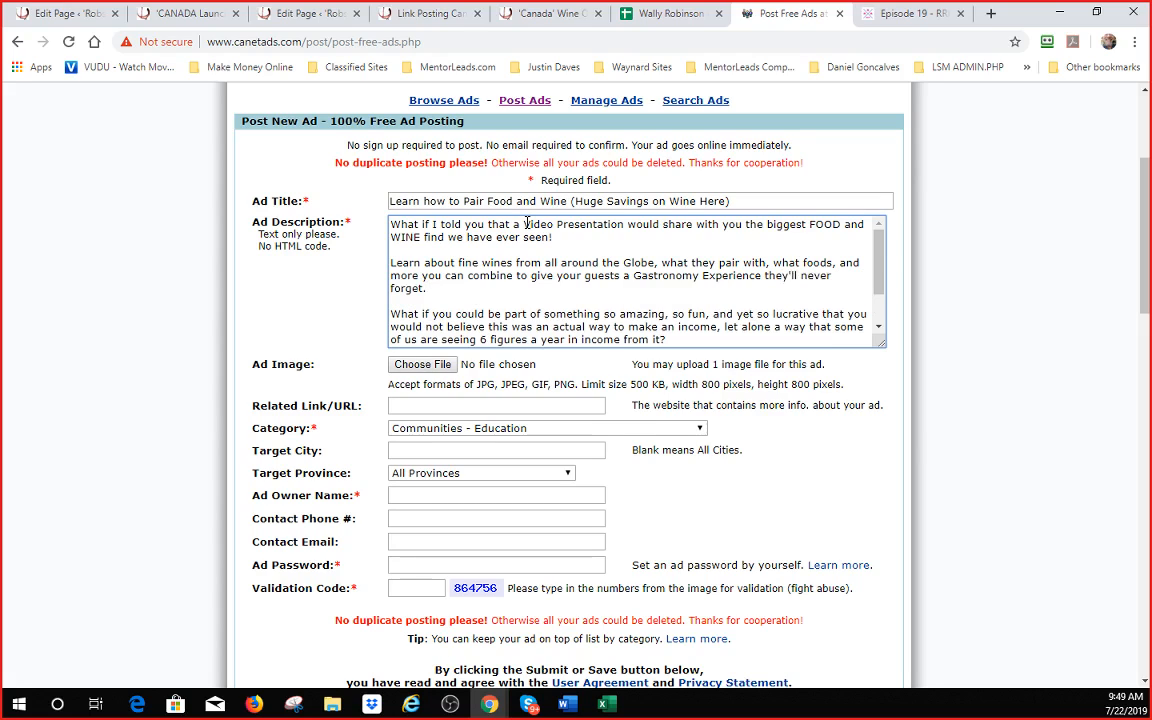
text( Ths is all avai)
text(lable when you see)
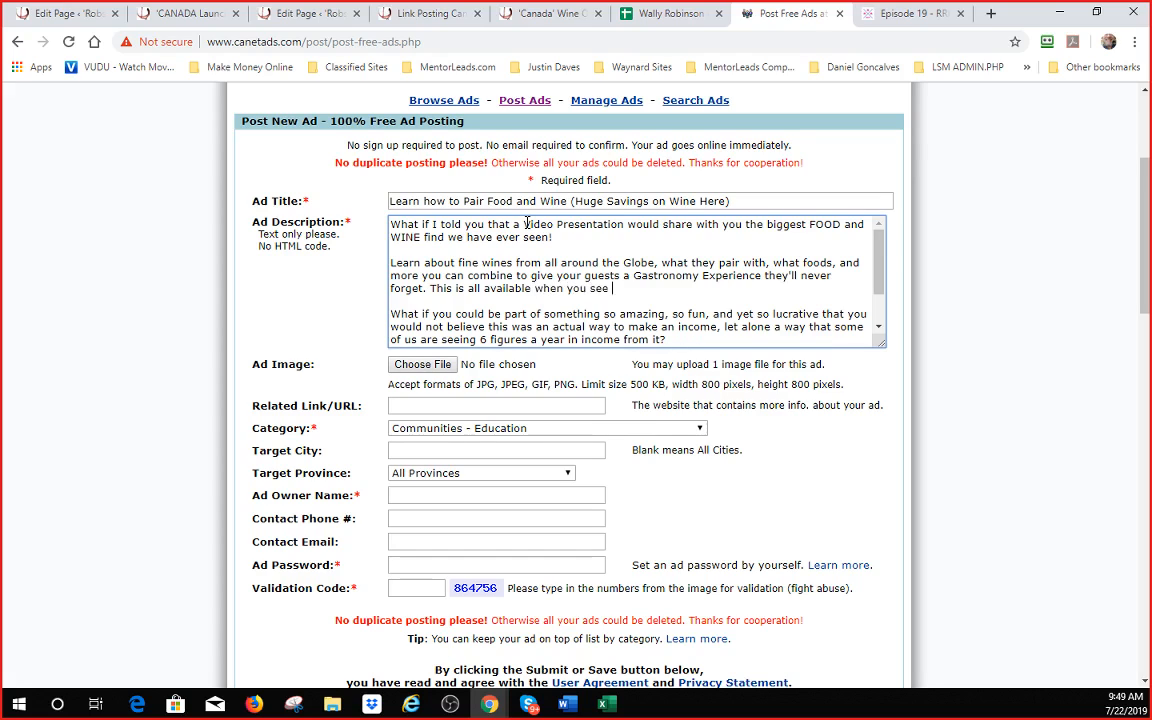
text( the Video Presentation)
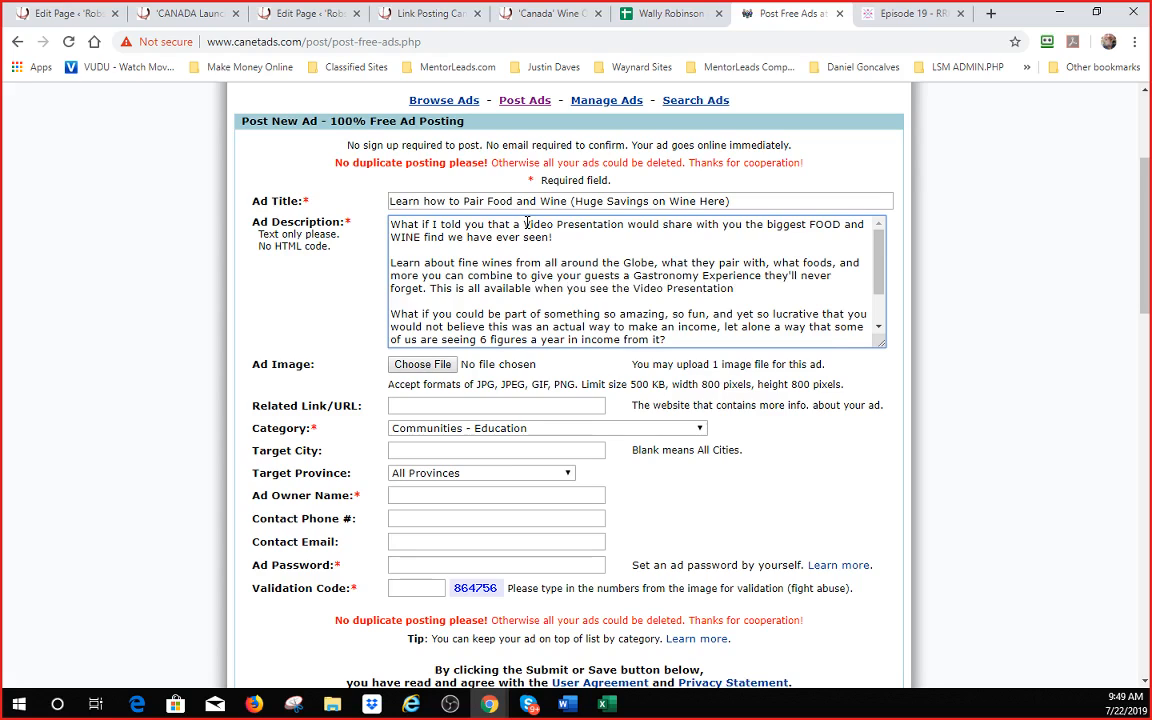
text(. And keep in mind... w)
key(BackSpace)
text(this is gi)
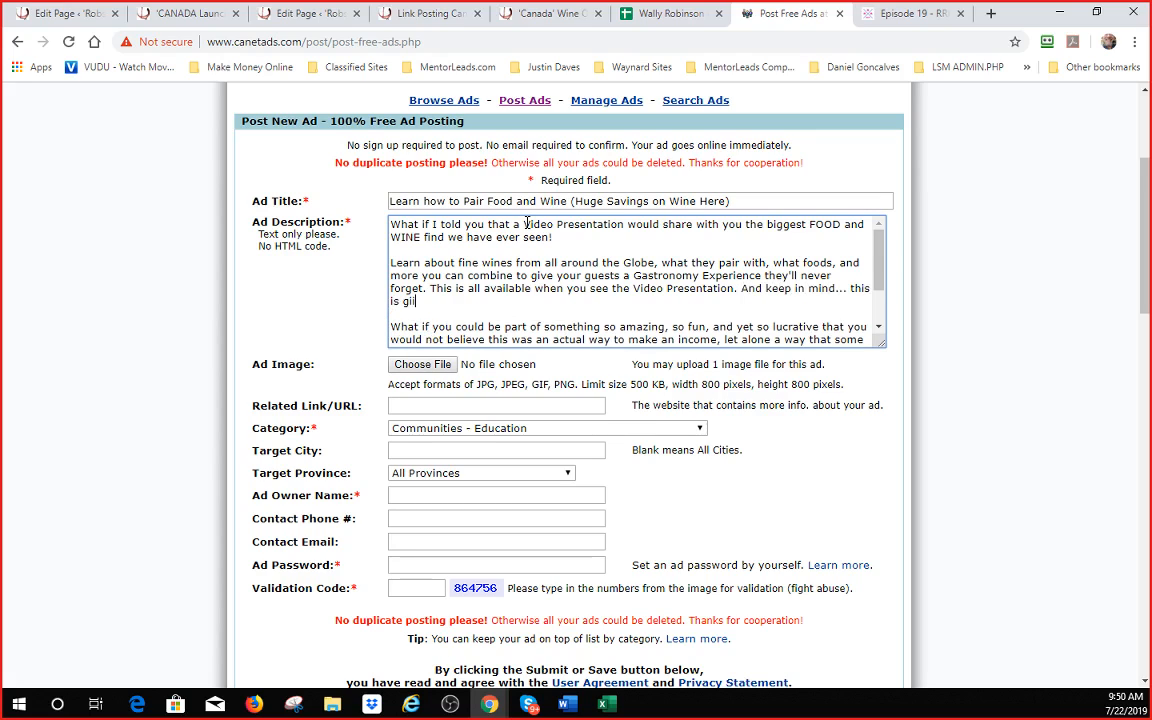
text(in)
key(BackSpace)
key(BackSpace)
text(vig y)
key(BackSpace)
key(BackSpace)
key(BackSpace)
text(ng you access to Fine Wine)
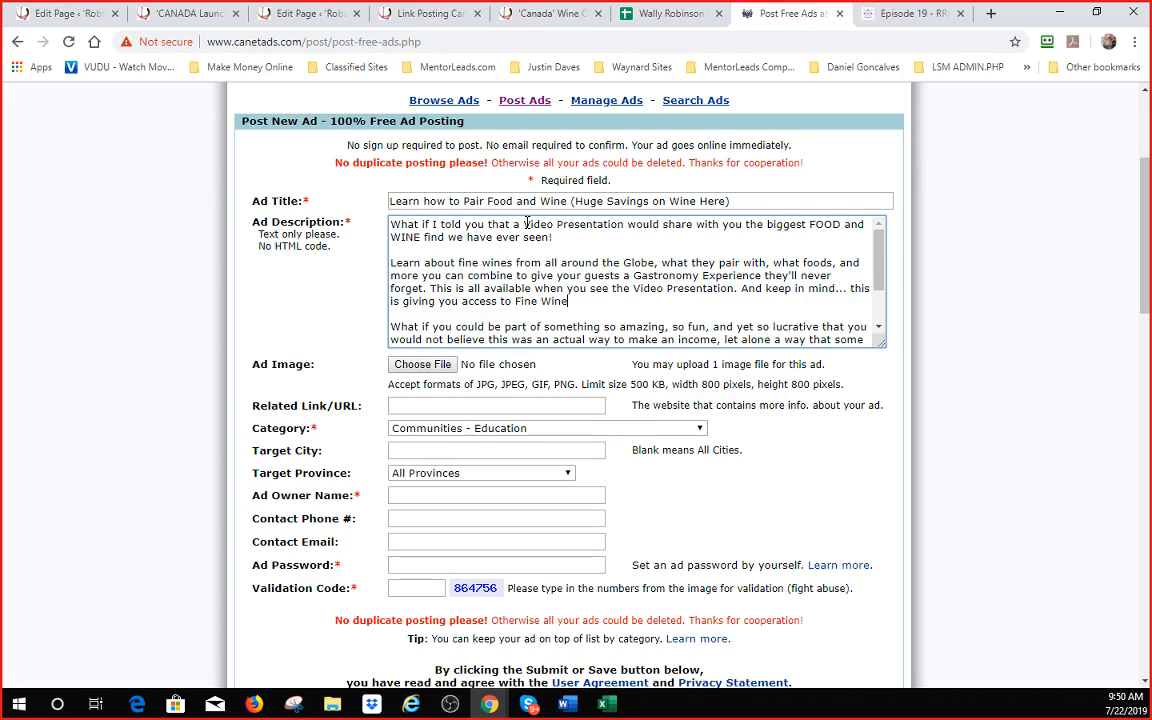
text(s at pricing you will not believe.)
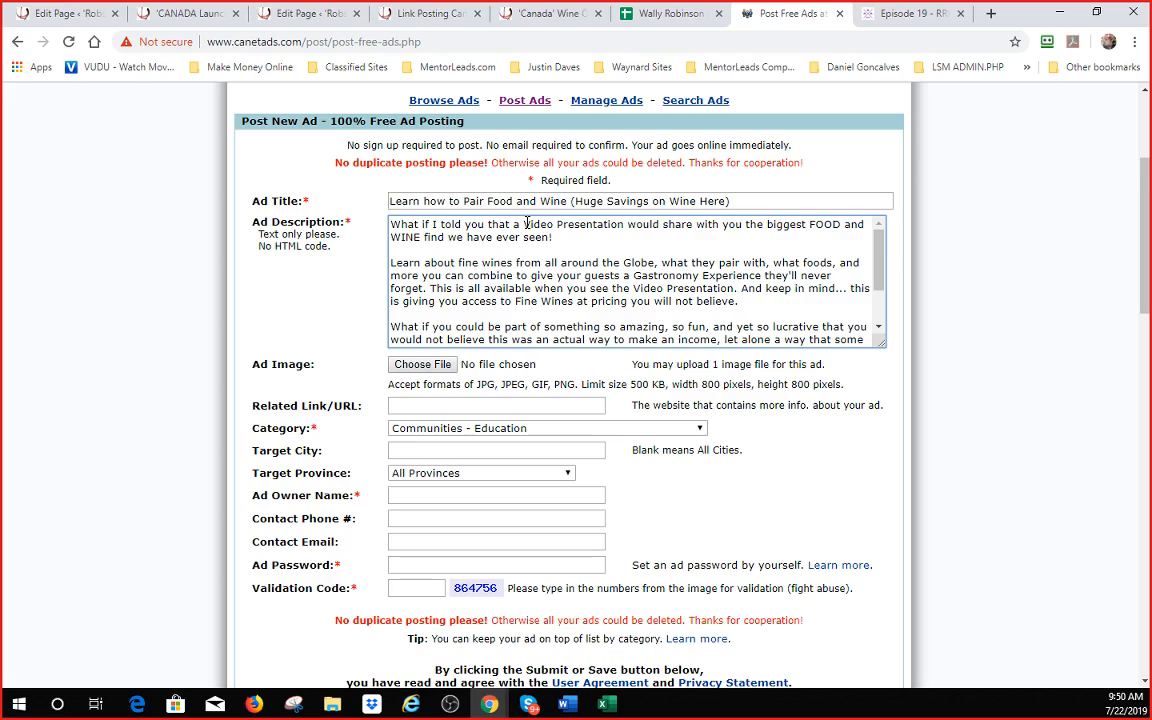
Paste the ad text as a new paragraph and delete the duplicate 'THE VIDEO will explain it all!' line
key(Return)
key(Return)
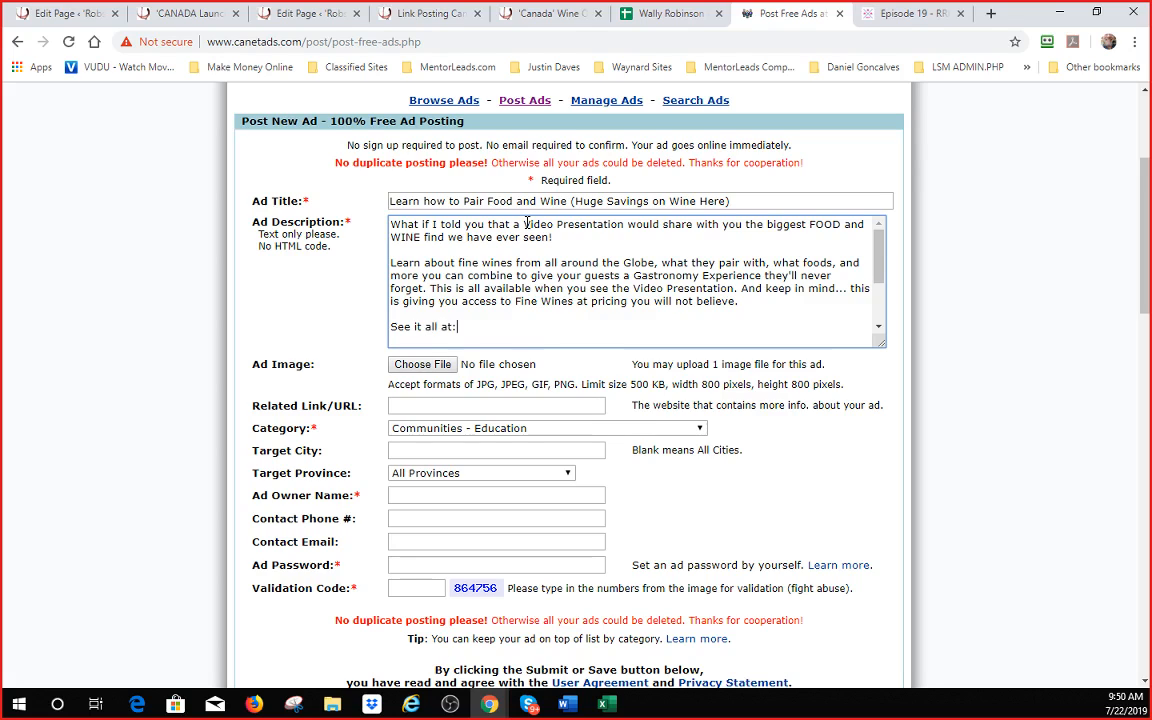
text(What if I told you that a 19 minute presentation would change the way you saw things in the World of Marketing.  What if you could be part of something so amazing, so fun, and yet so lucrative that you would not believe this was an actual way to make an income, let alone a way that some of us are seeing 6 figures a year in income from it?  Details are here: http://1q06.com/canada-wine-of-the-month-club/  THE VIDEO will explain it all!)
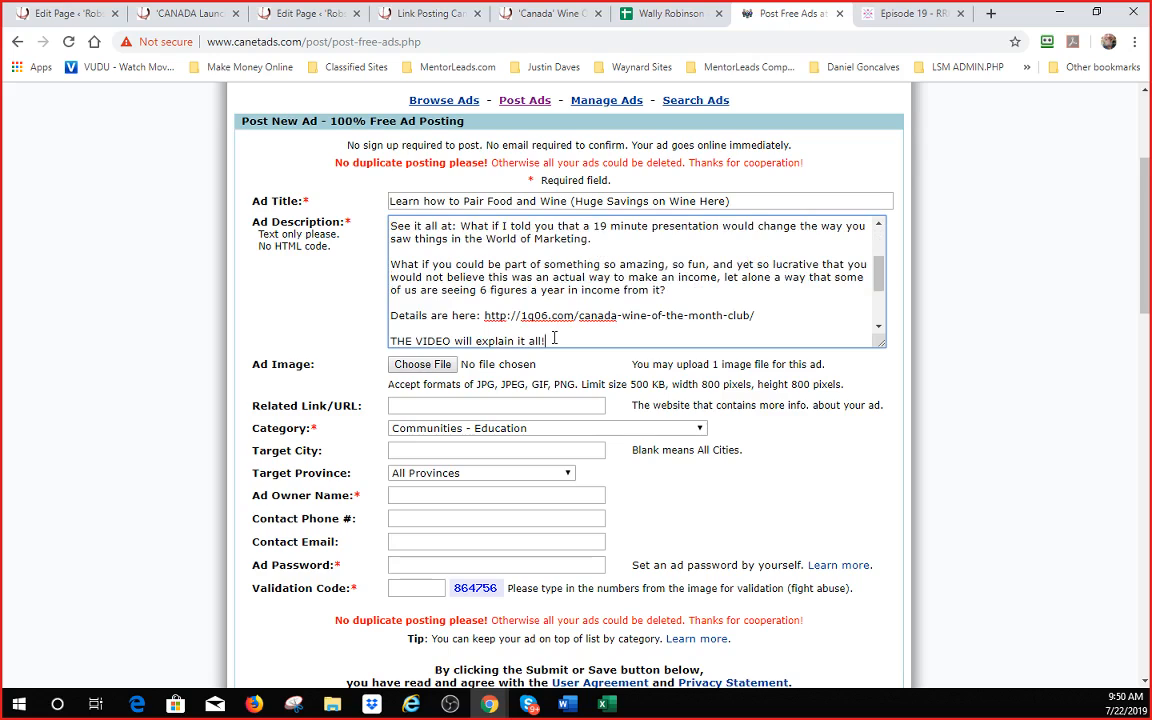
drag(551, 338, 495, 281)
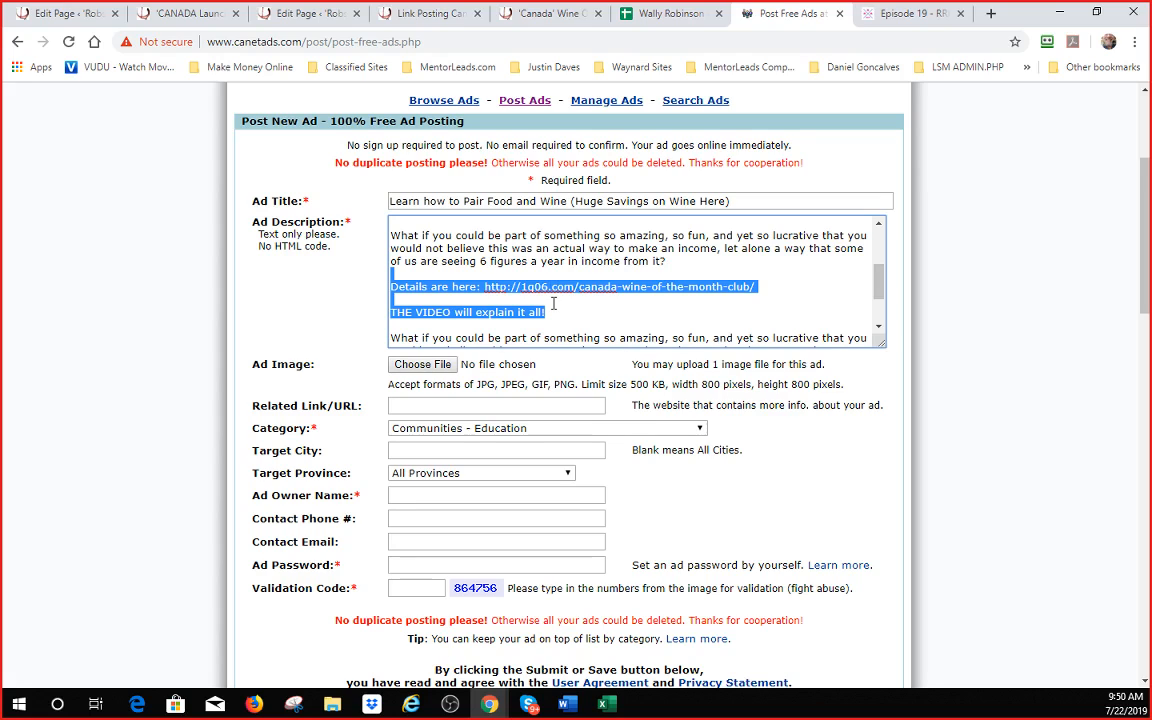
click(488, 302)
drag(545, 312, 390, 318)
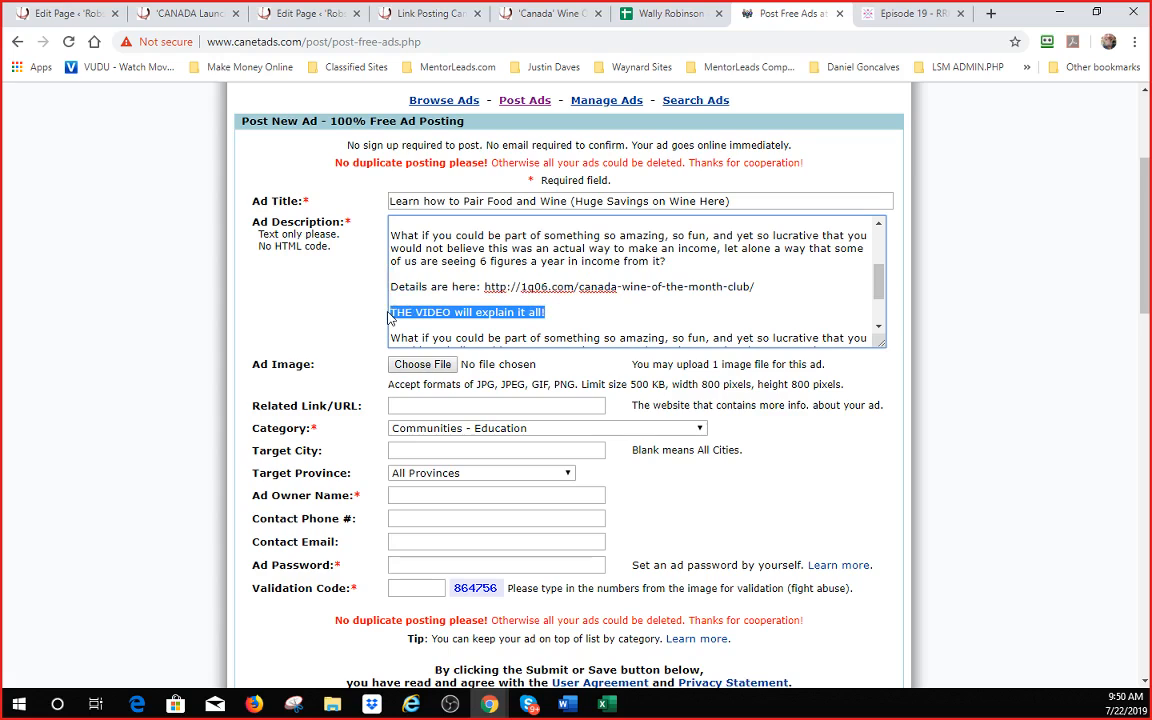
key(BackSpace)
key(BackSpace)
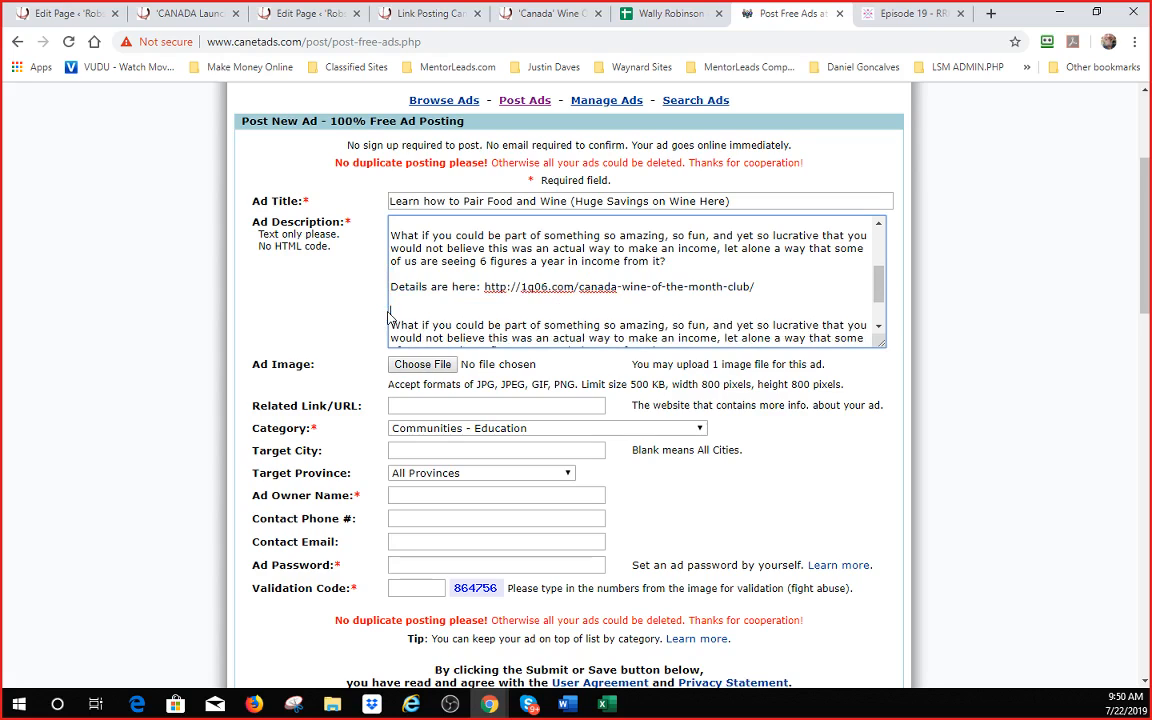
key(BackSpace)
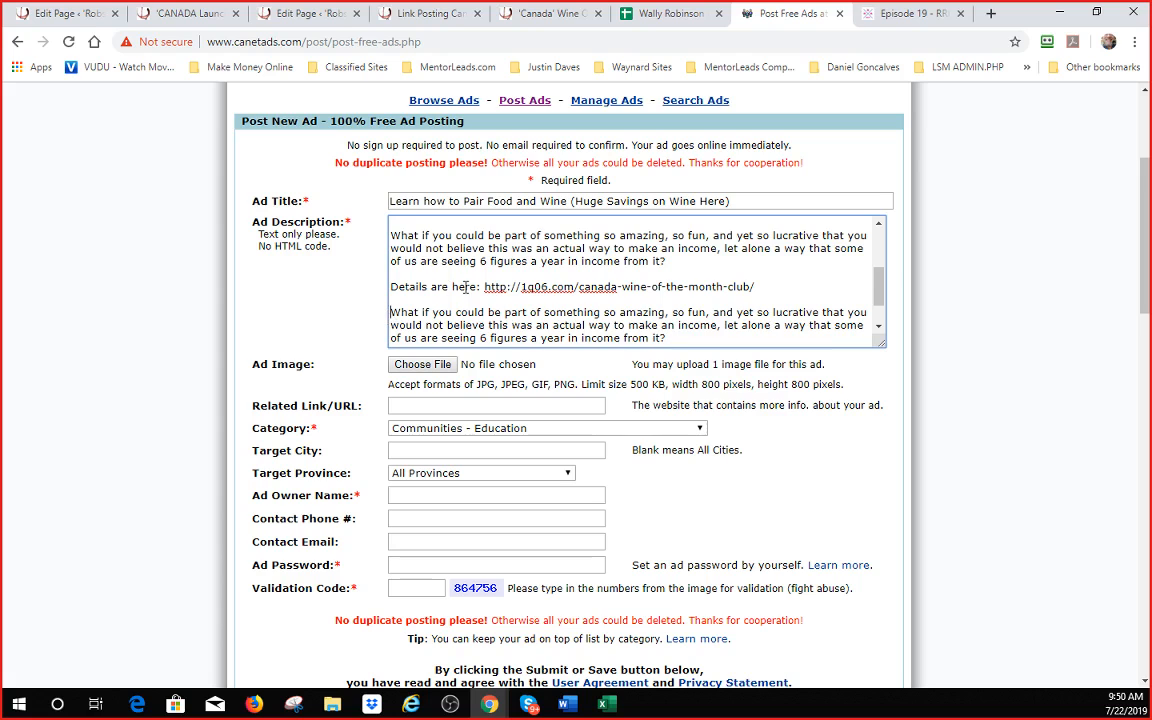
Remove the remaining duplicated text, leaving the 'See it all at' wine club link
scroll(466, 289, up, 2)
scroll(466, 289, down, 2)
drag(484, 287, 457, 277)
key(Delete)
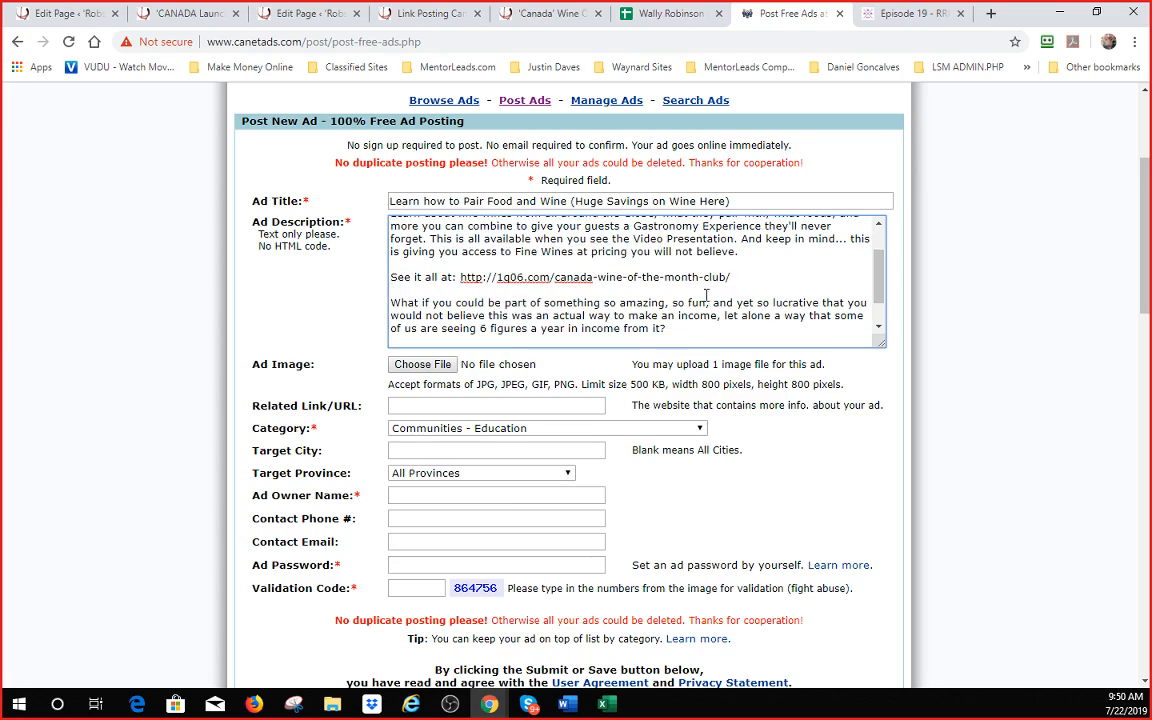
key(ctrl+a)
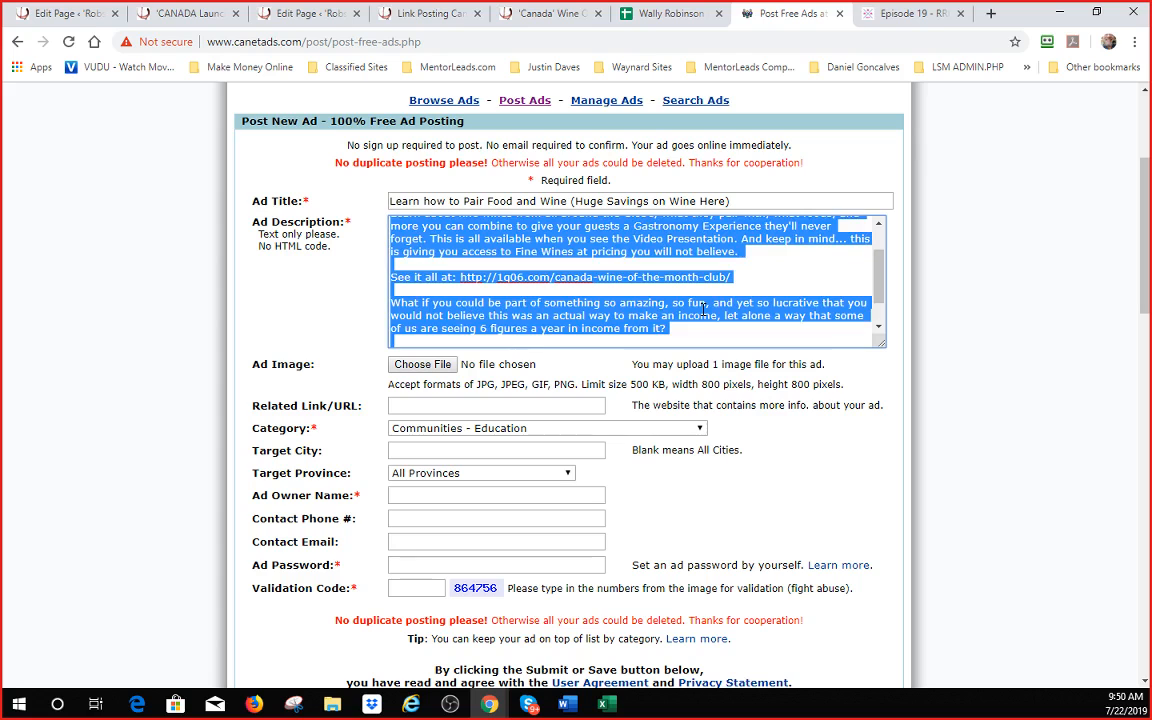
click(405, 364)
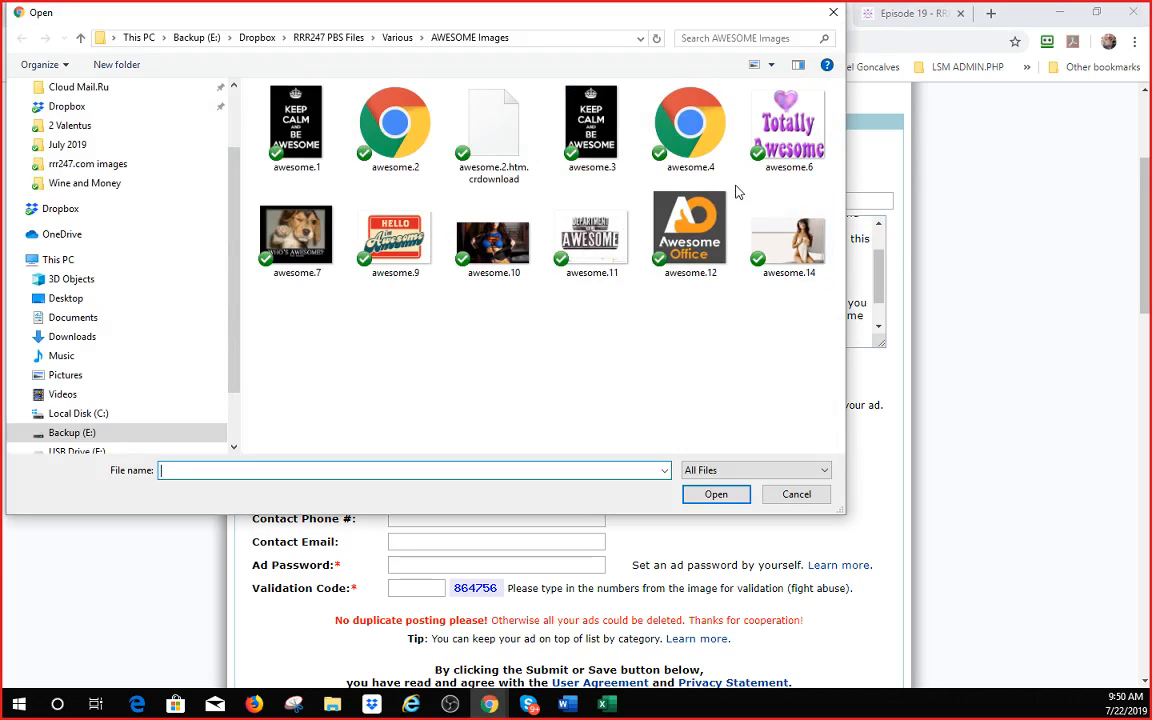
Attach 34.jpg from RRR247 PBS Files > 1 Direct Cellars.Fine Wines > food and wine as the ad image
click(340, 42)
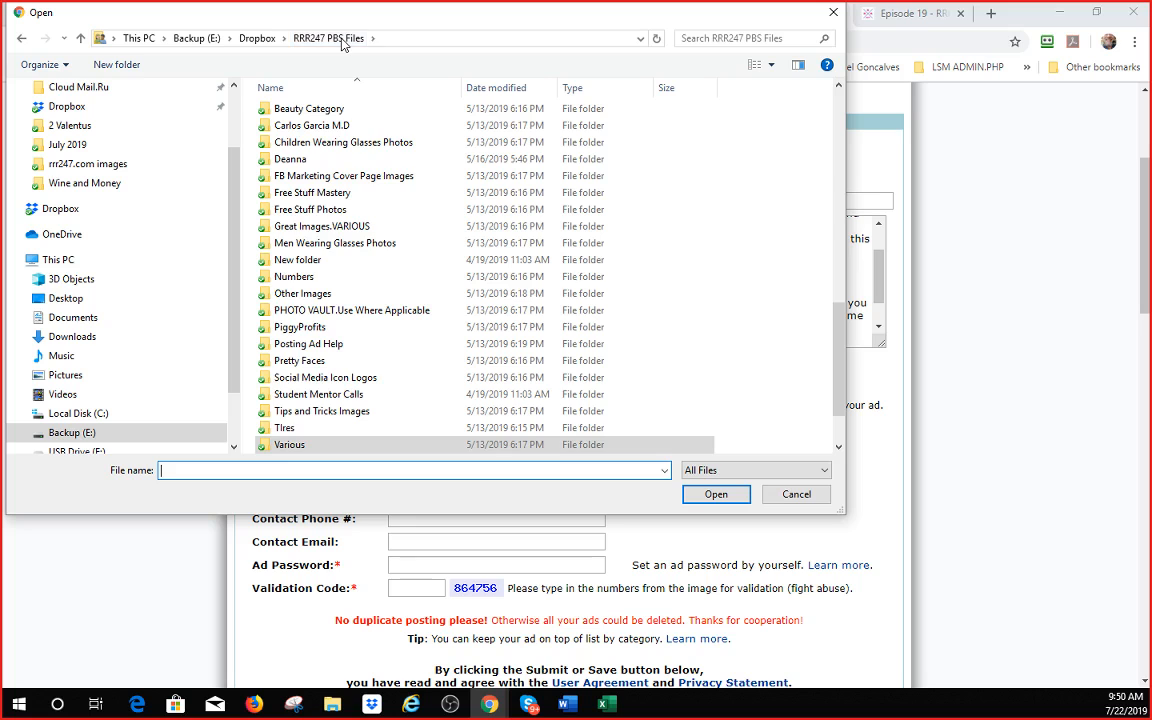
scroll(290, 160, up, 10)
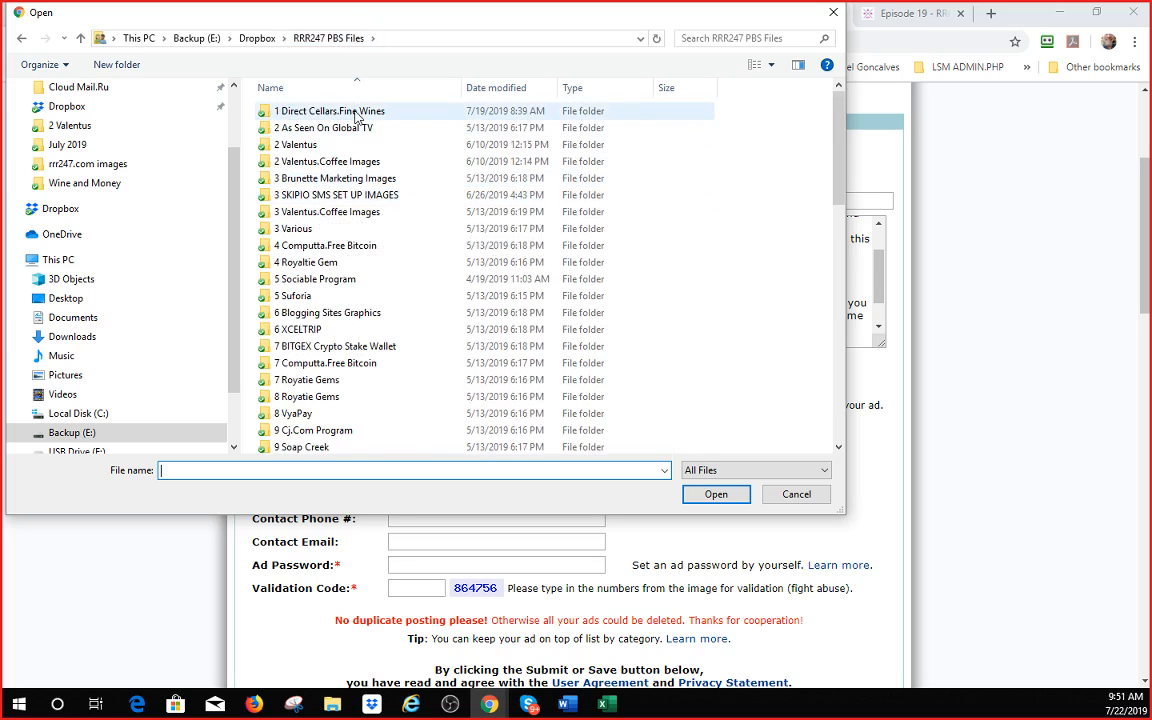
double_click(355, 113)
scroll(658, 285, down, 5)
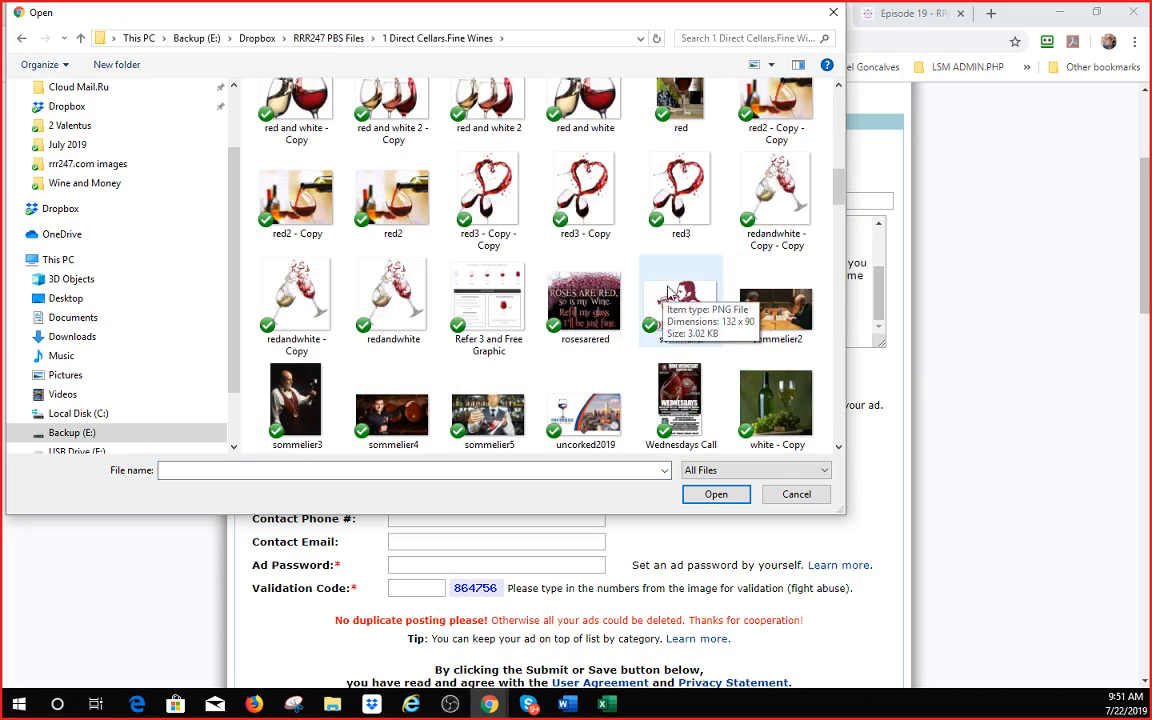
scroll(660, 300, up, 5)
scroll(380, 228, up, 2)
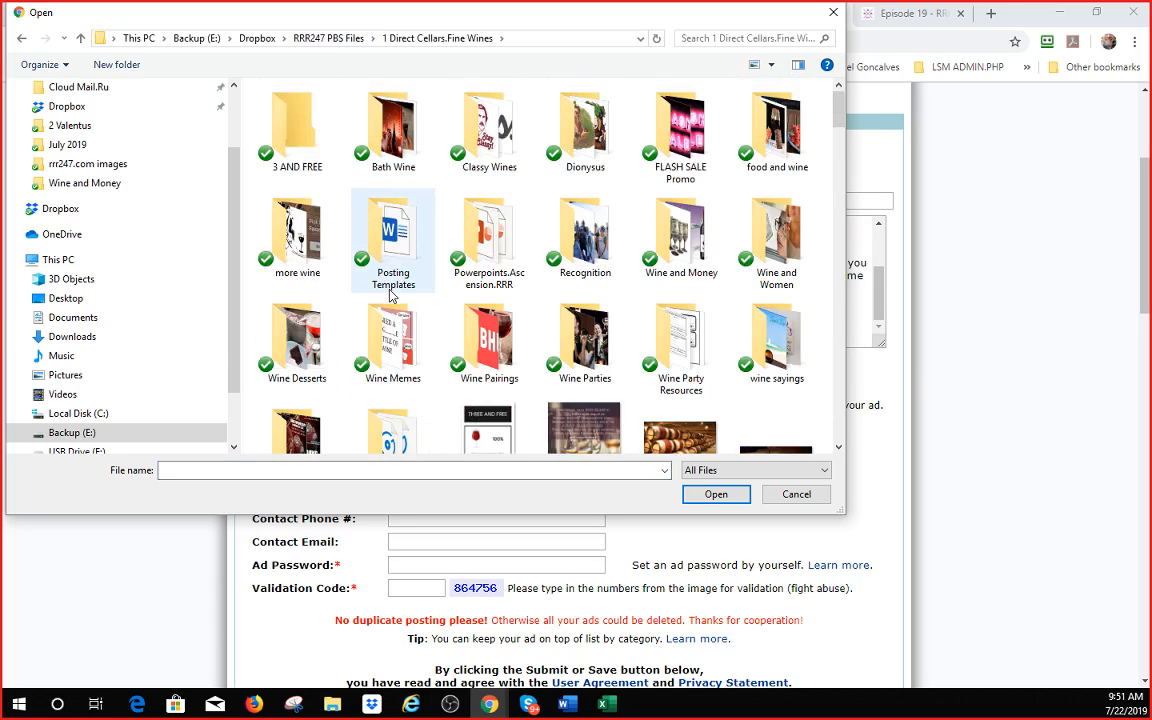
double_click(790, 140)
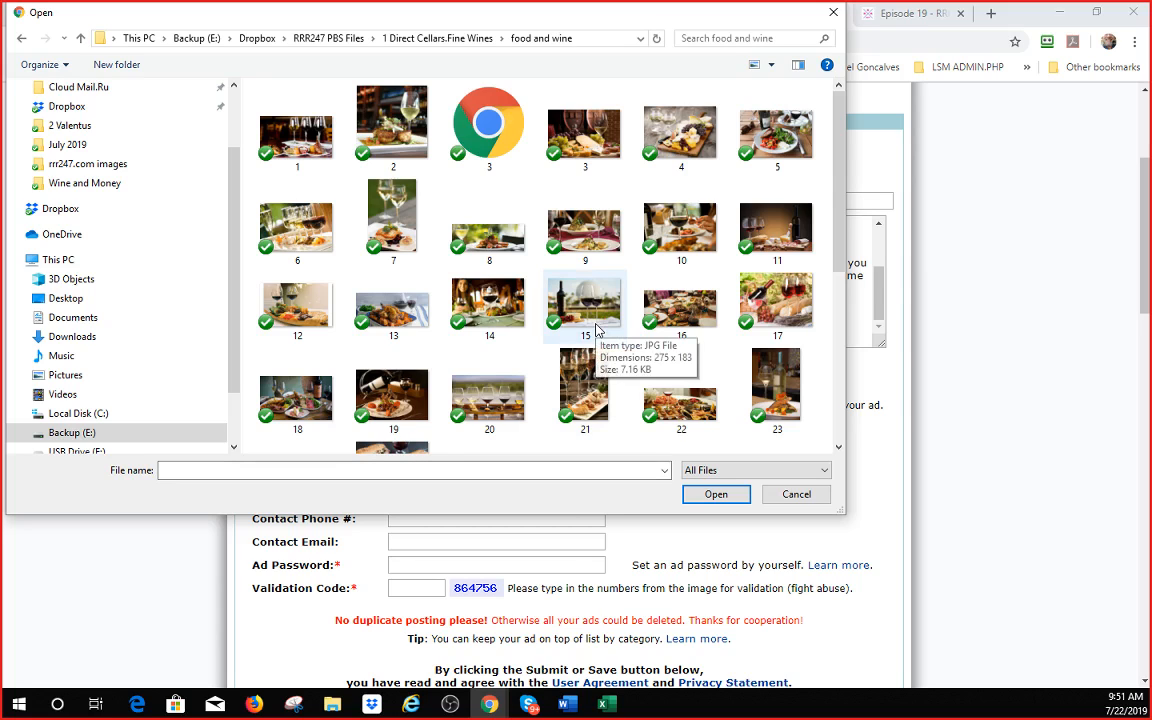
scroll(620, 338, down, 3)
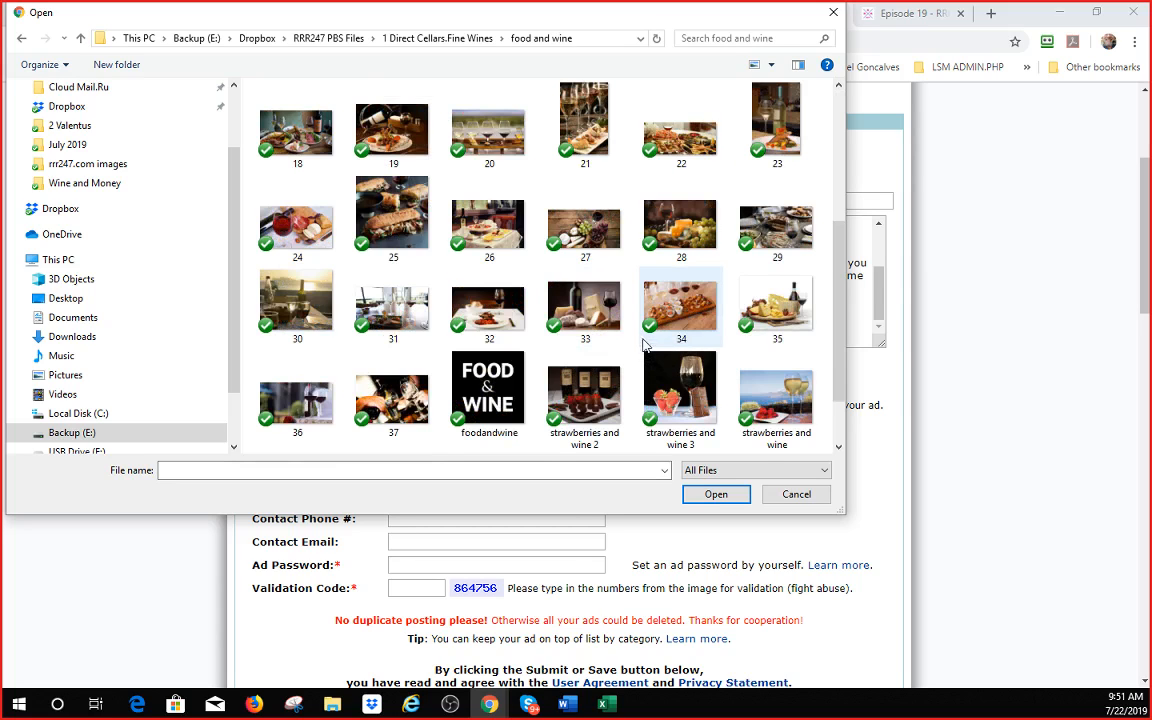
double_click(676, 323)
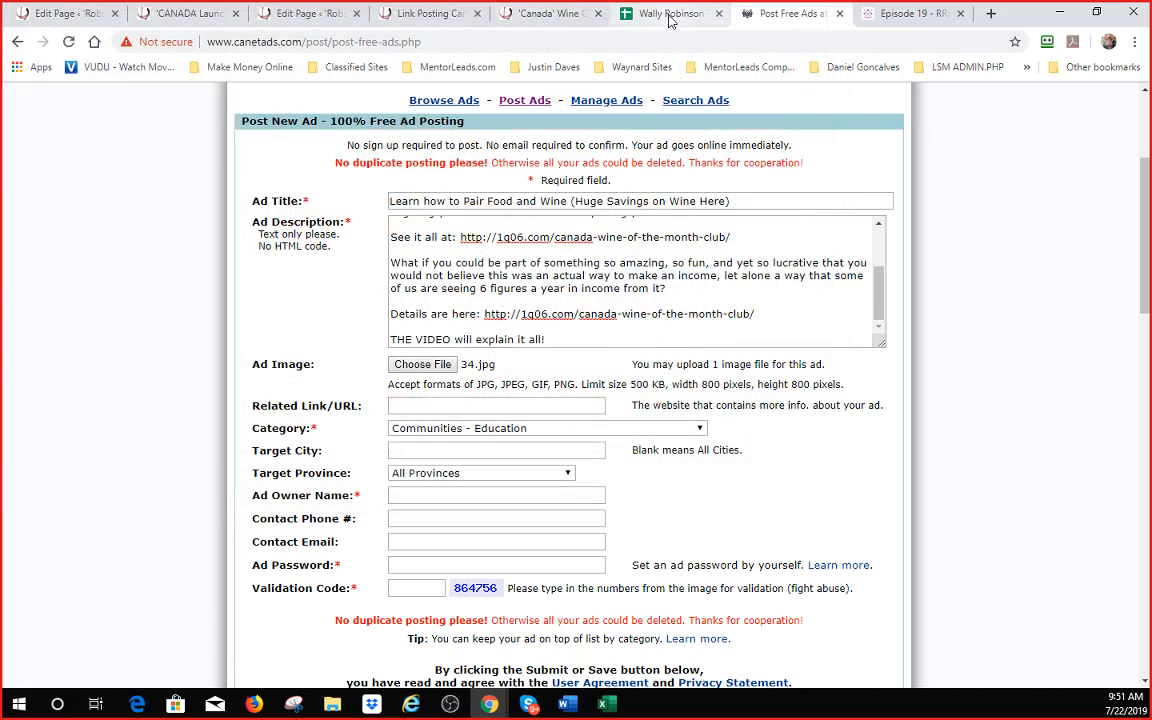
Add an 'AD MESSAGE 3' heading below THE VIDEO paragraph and paste the ad message beneath it
click(262, 15)
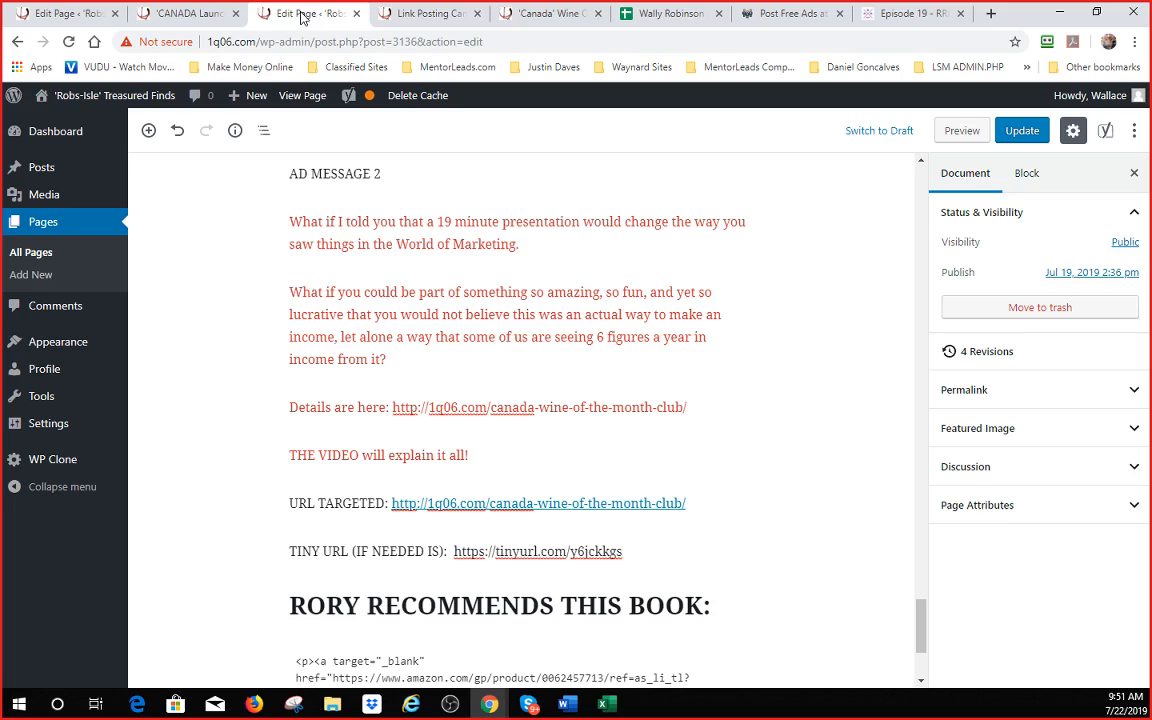
scroll(491, 378, down, 5)
scroll(491, 378, up, 3)
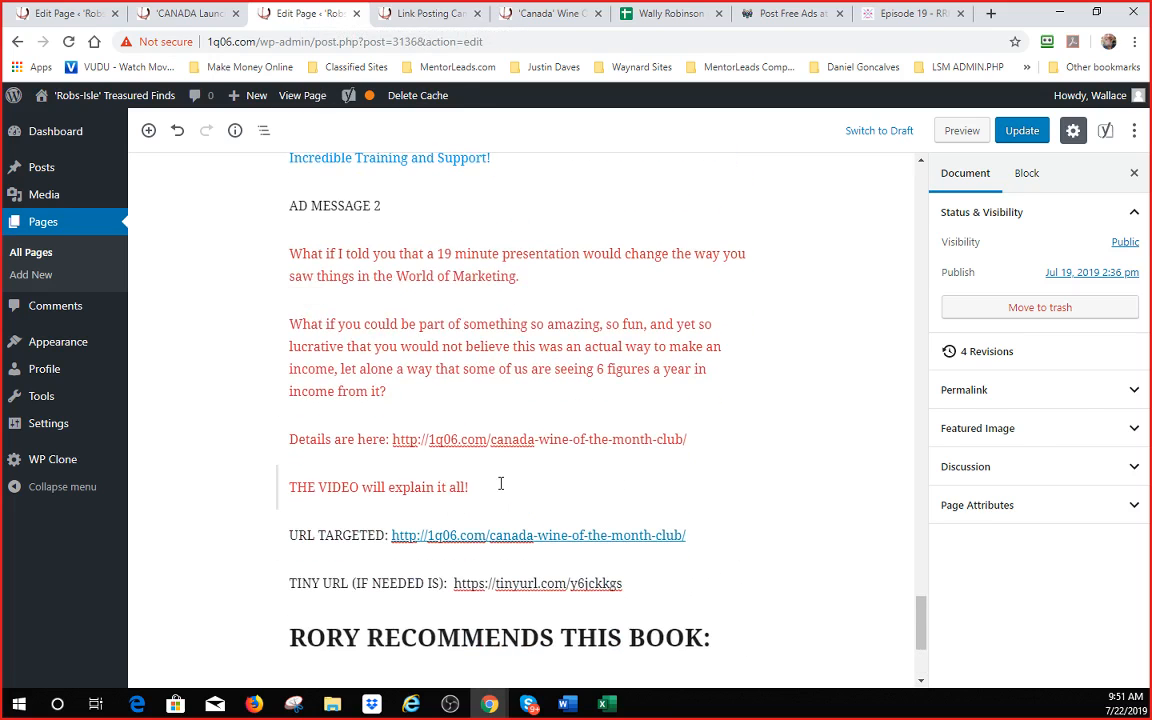
click(497, 481)
key(Return)
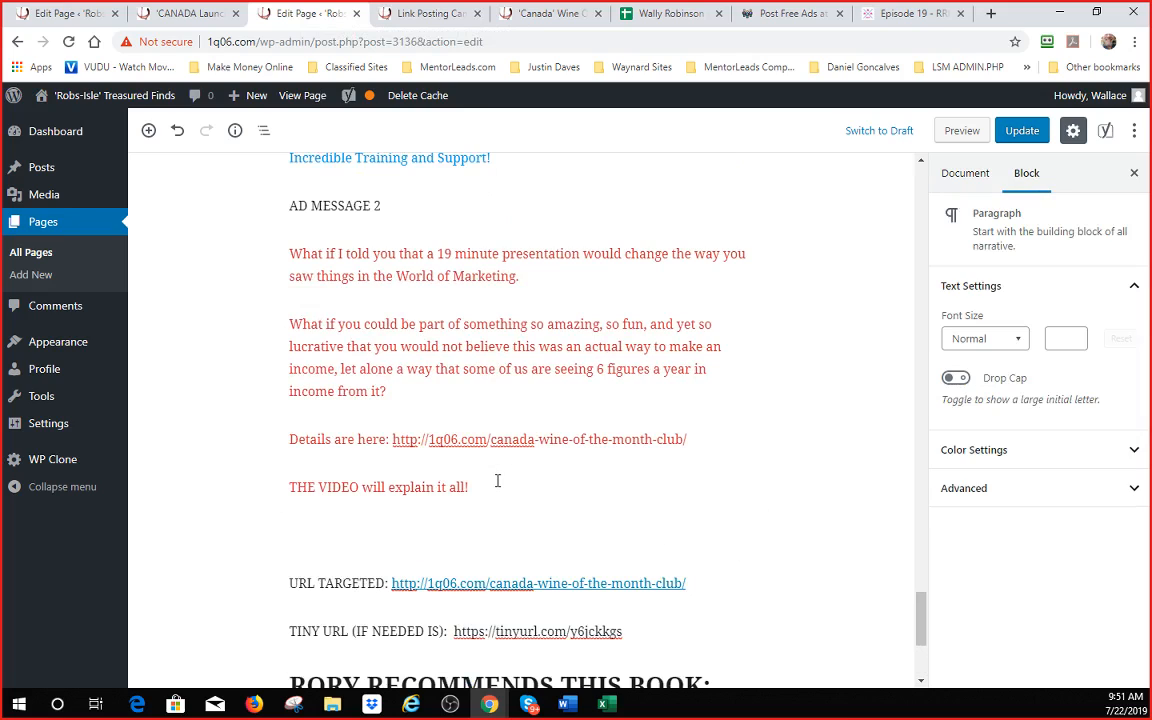
text(AD MESSAGE 3)
key(Return)
key(ctrl+v)
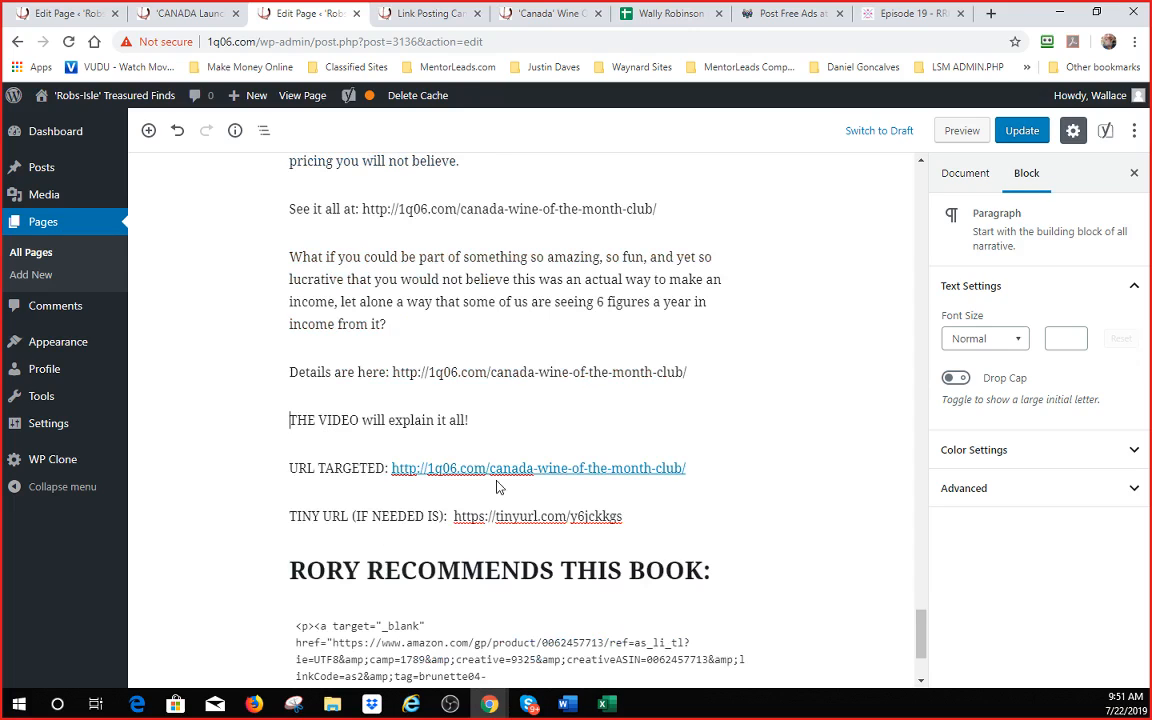
Make the THE VIDEO, Details are here and What if you could paragraphs orange
click(1035, 455)
click(1019, 673)
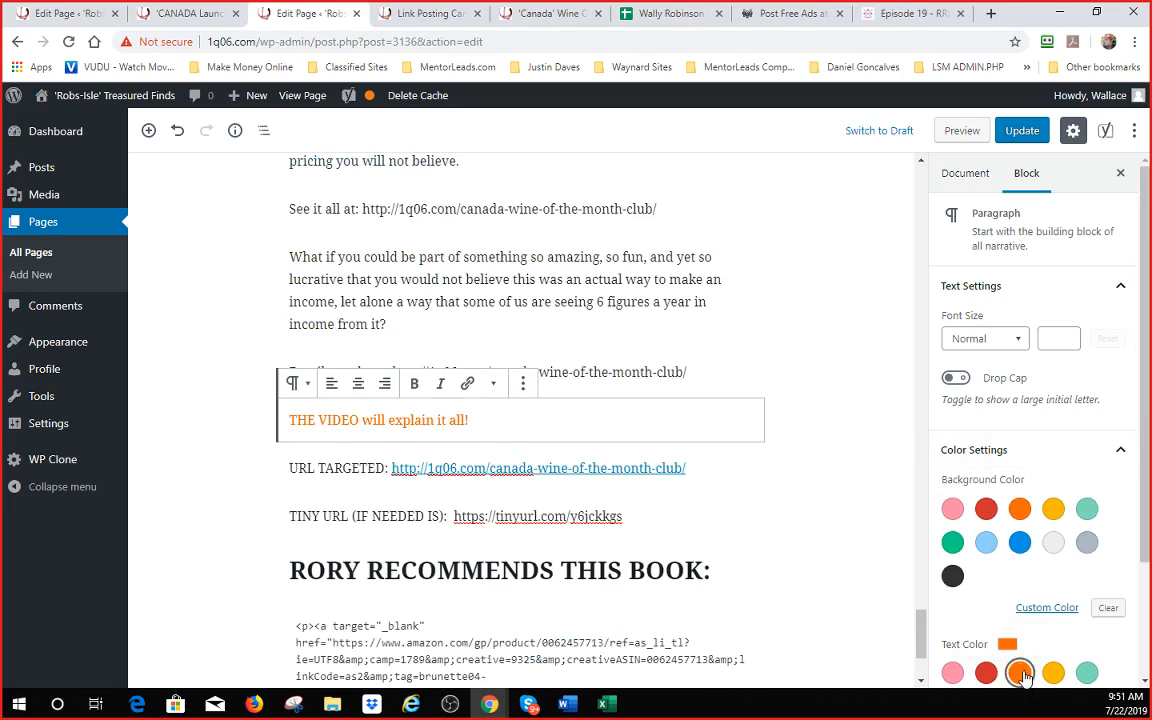
click(645, 371)
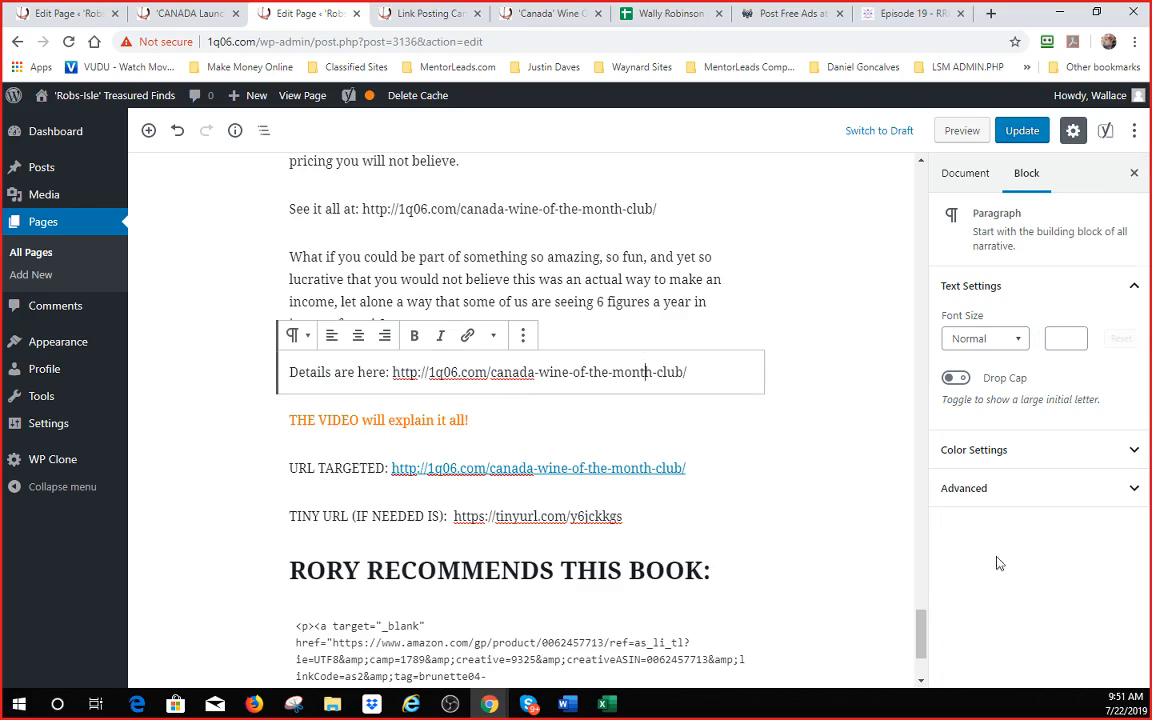
click(1040, 449)
click(1019, 673)
click(577, 310)
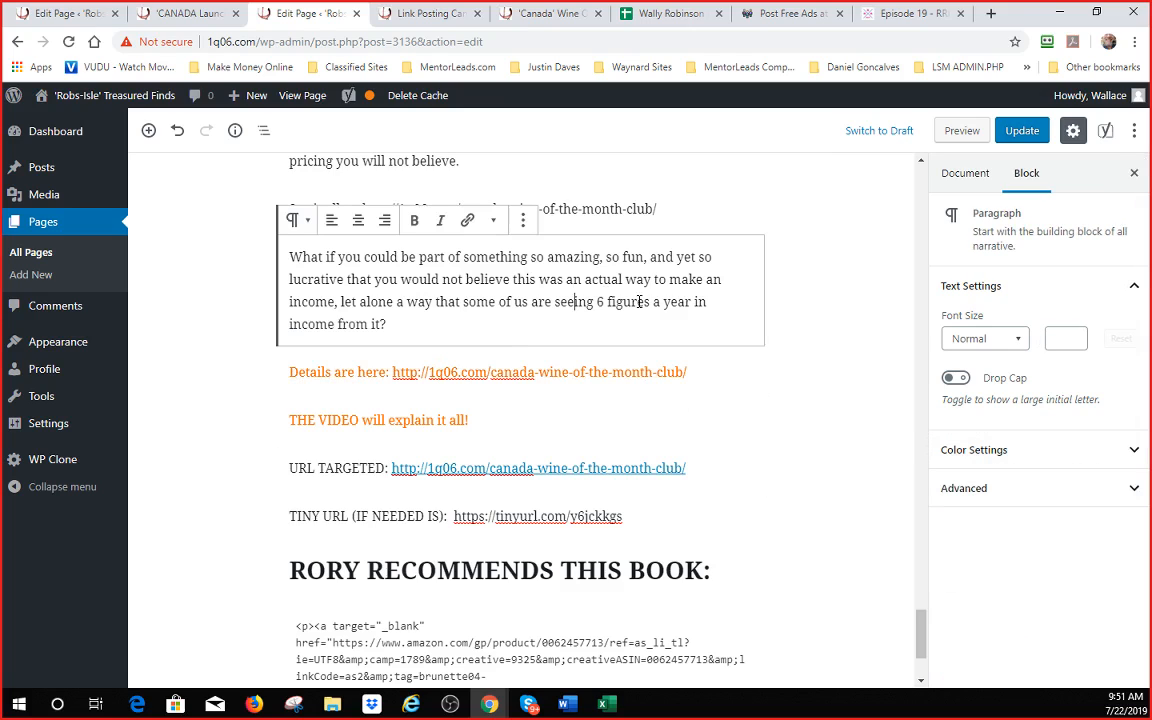
click(1030, 450)
click(1019, 670)
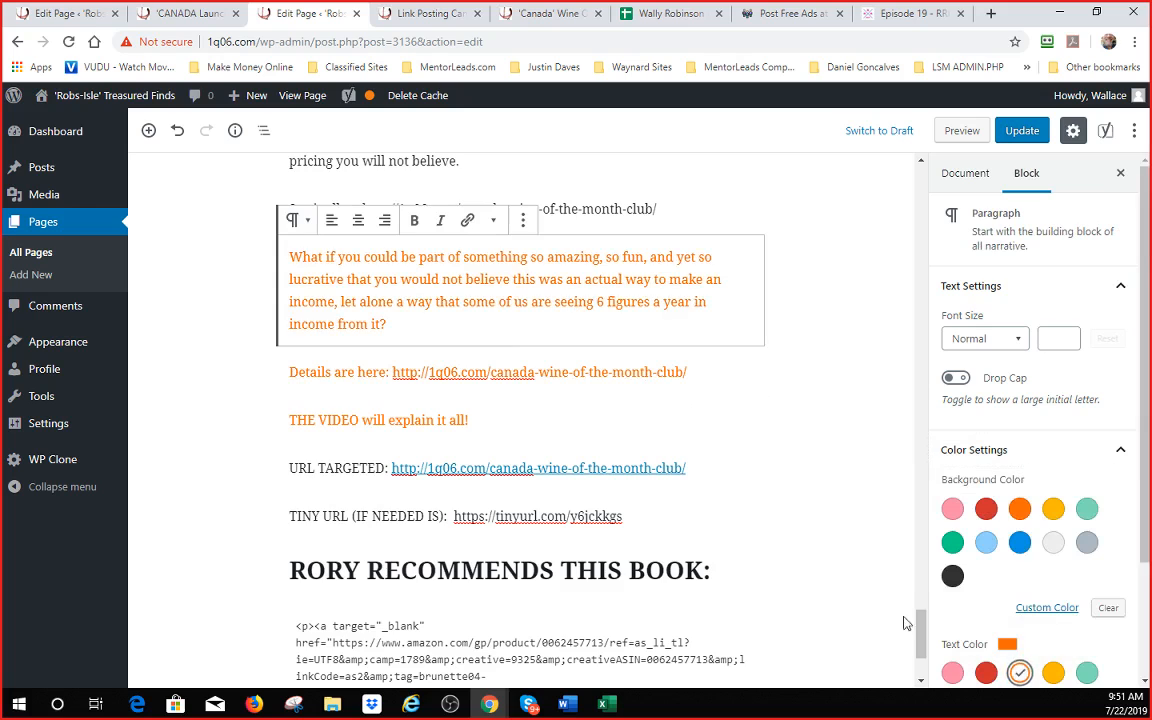
scroll(600, 450, up, 2)
Make the See it all at, Learn about fine wines and What if I told you paragraphs orange
click(591, 449)
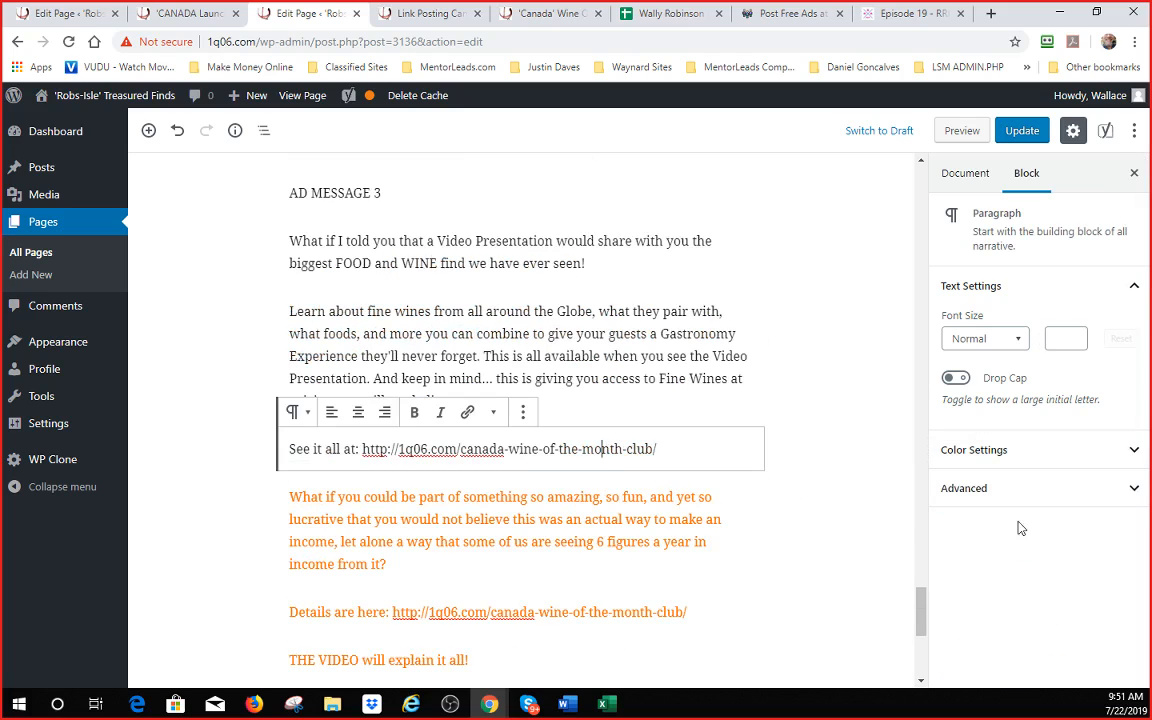
click(1036, 450)
click(1019, 673)
click(601, 356)
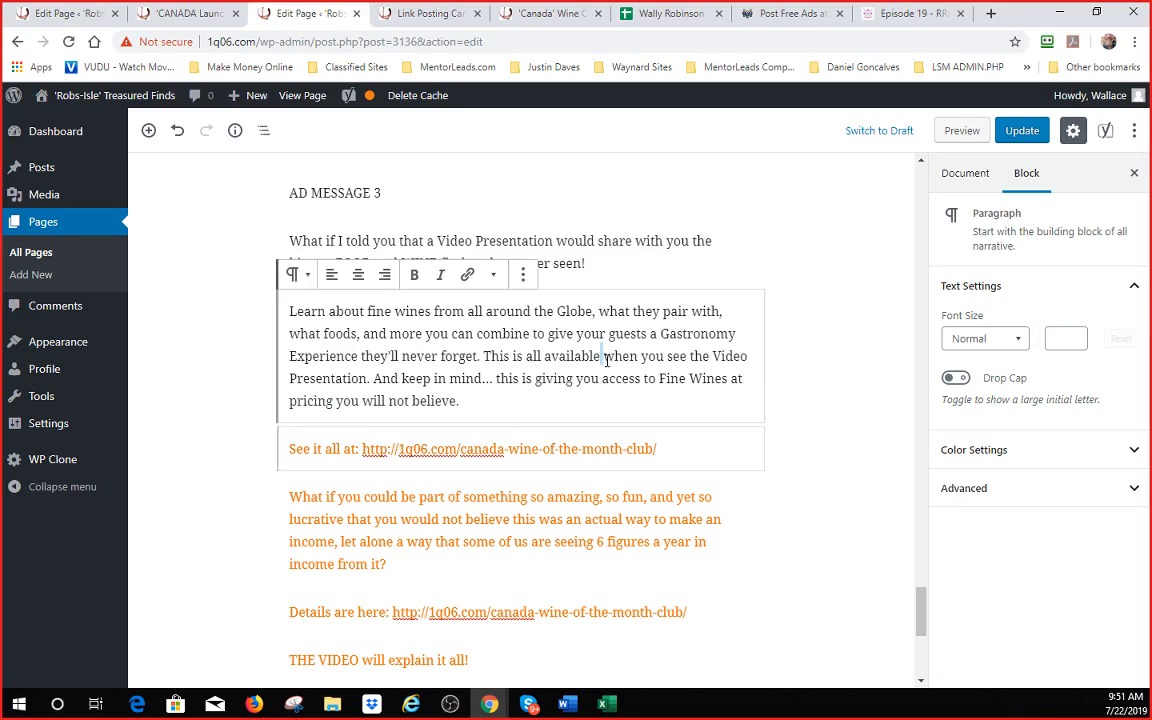
click(1040, 452)
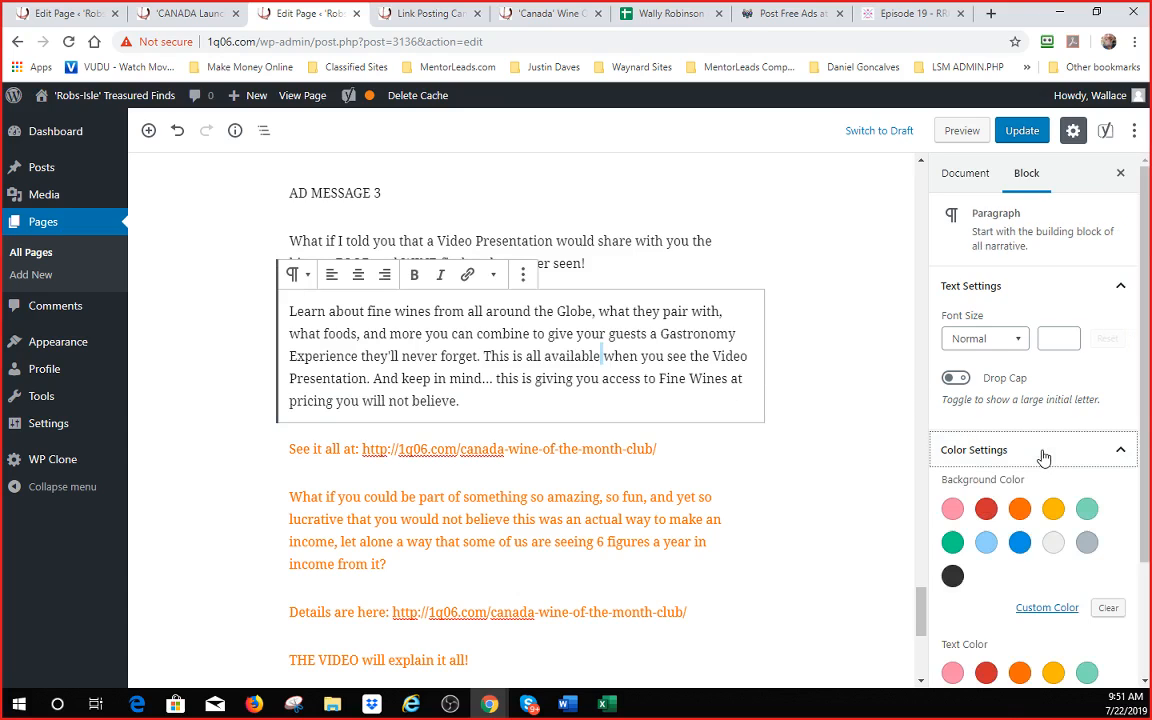
click(1019, 670)
click(564, 247)
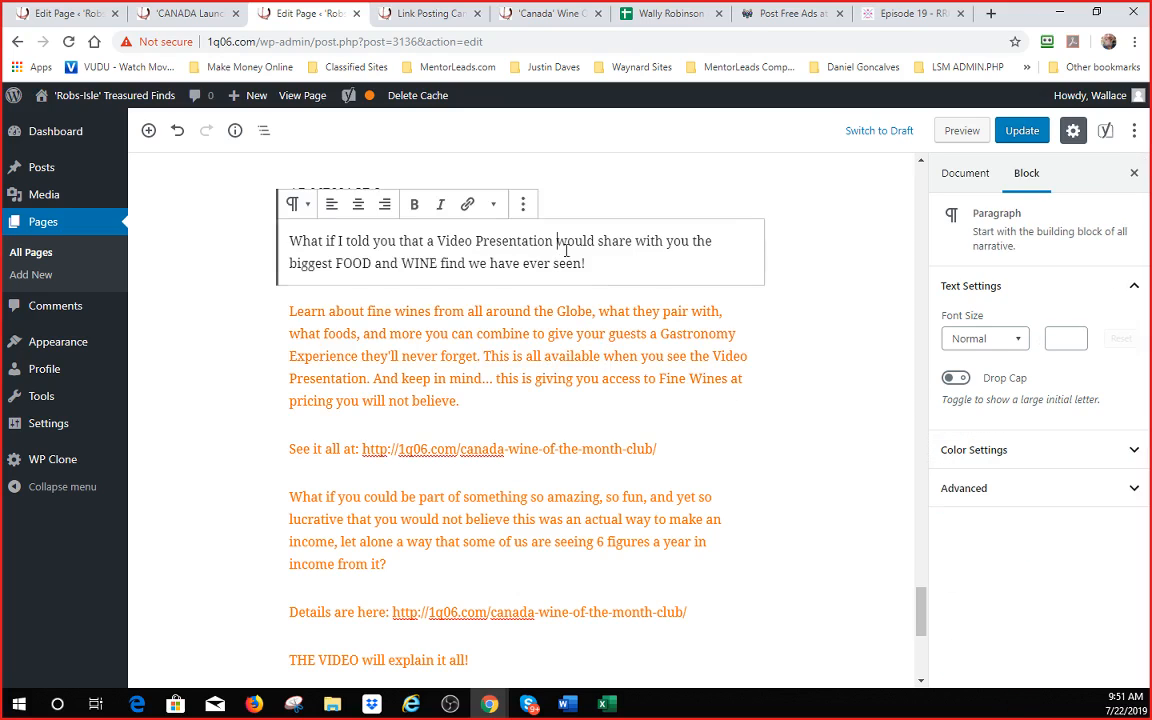
click(997, 449)
click(1020, 675)
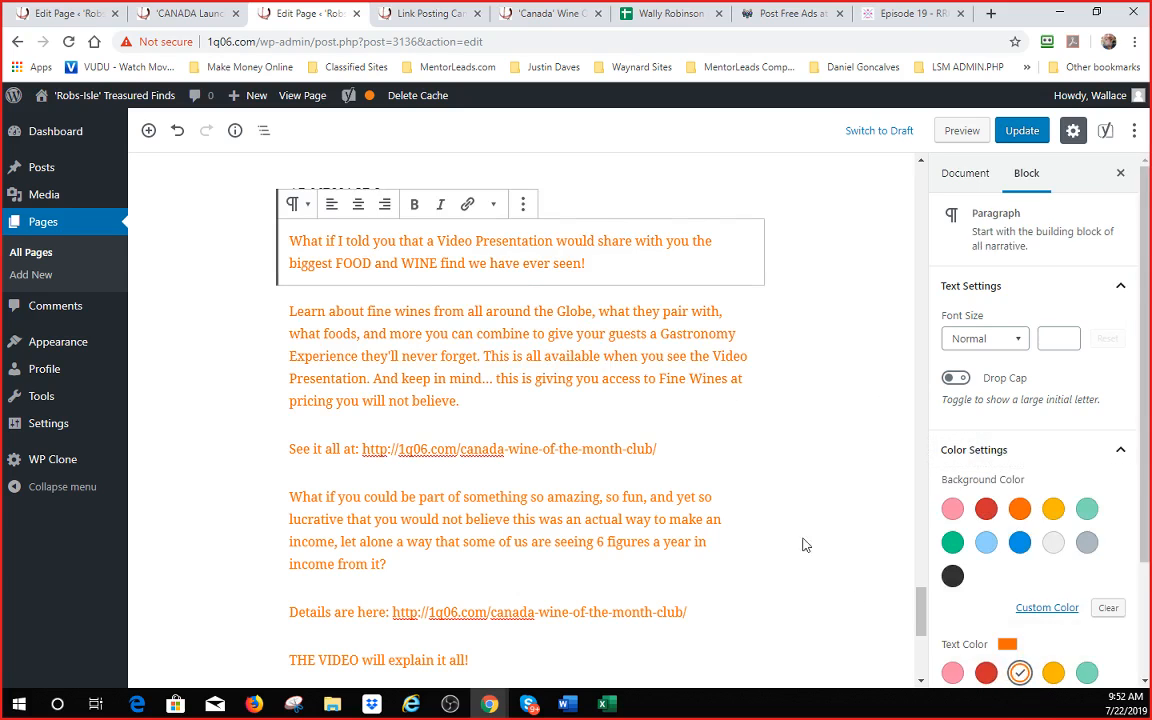
click(733, 442)
scroll(731, 434, up, 4)
scroll(731, 434, down, 1)
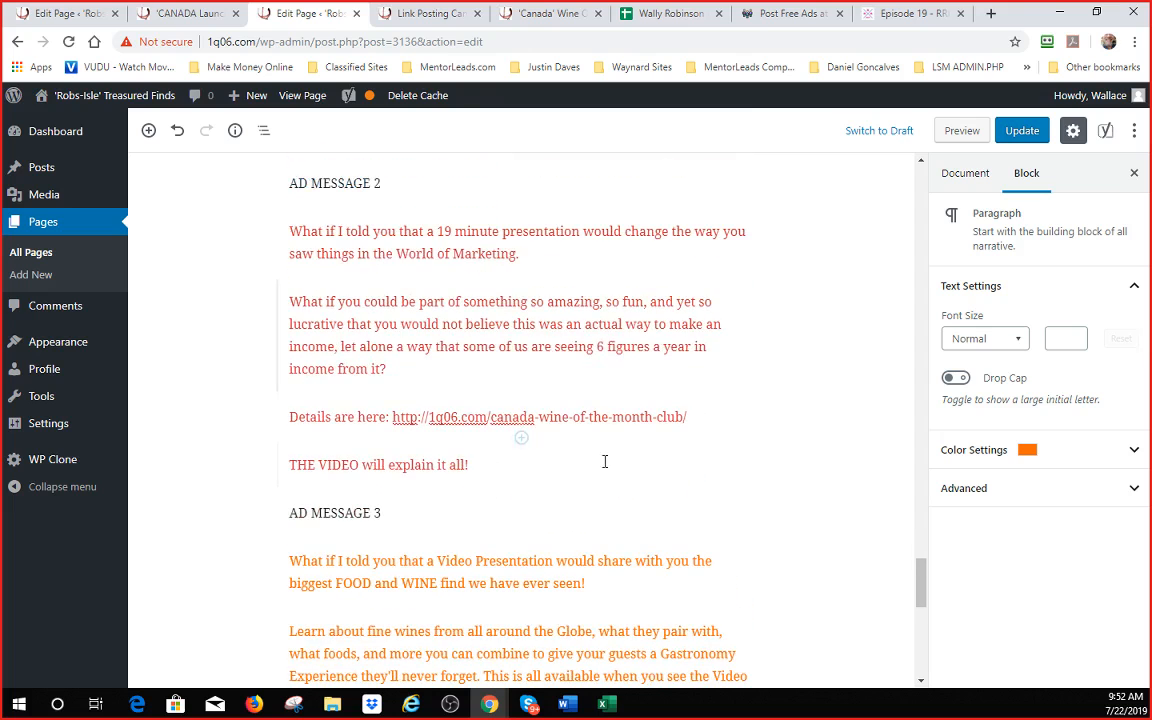
Convert the AD MESSAGE 3 and AD MESSAGE 2 labels into H4 headings
click(385, 512)
click(299, 479)
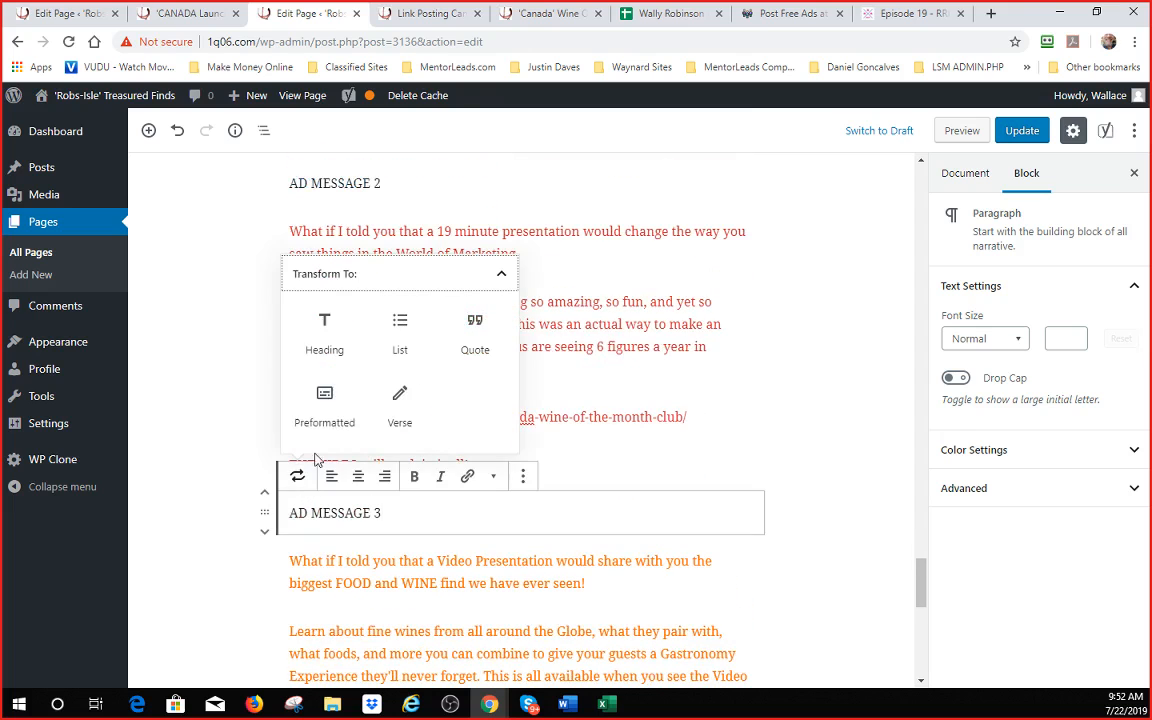
click(326, 330)
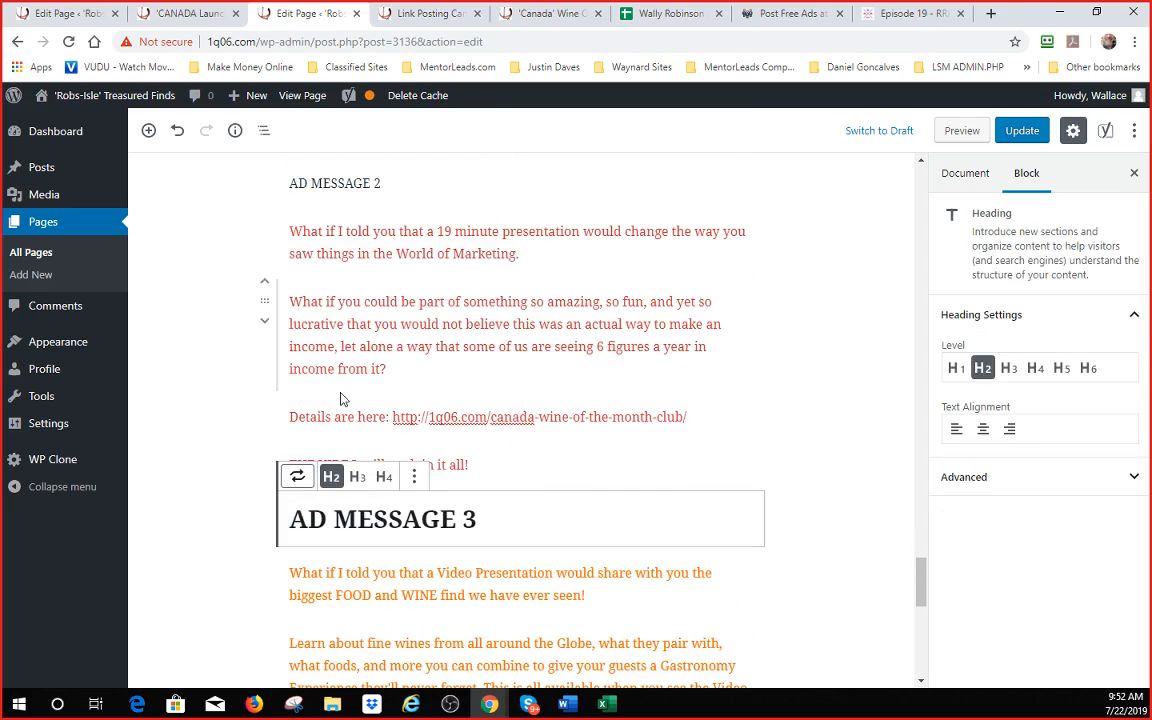
click(358, 477)
click(335, 188)
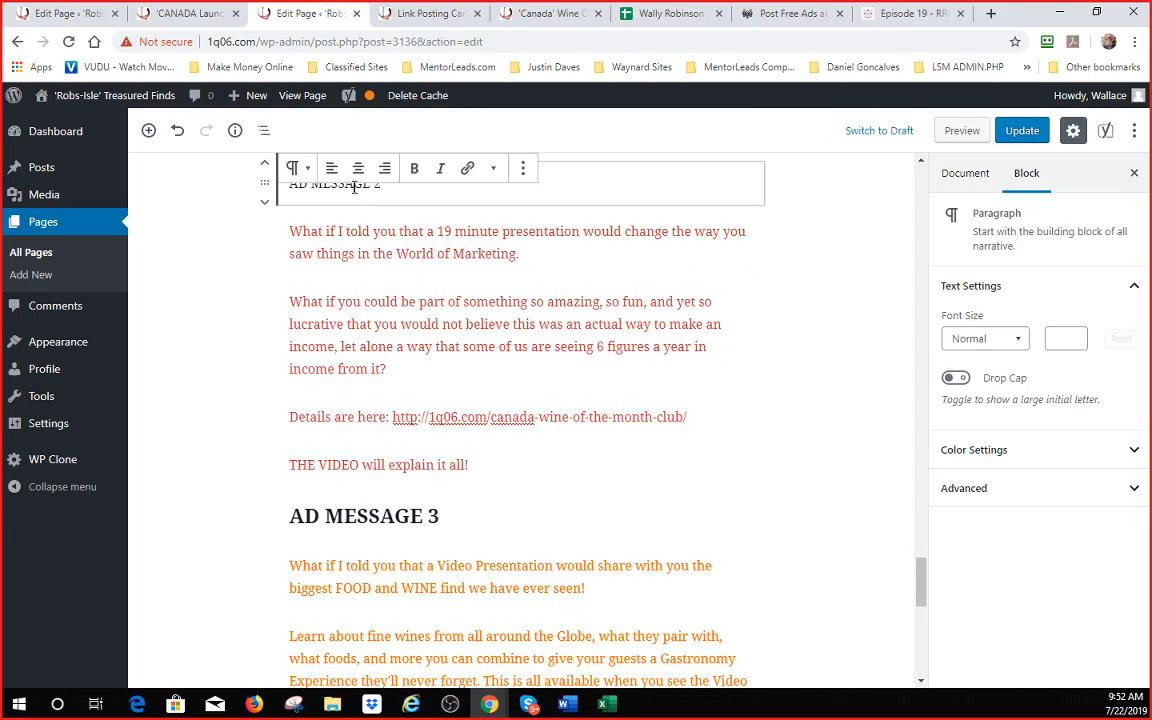
click(298, 170)
click(322, 258)
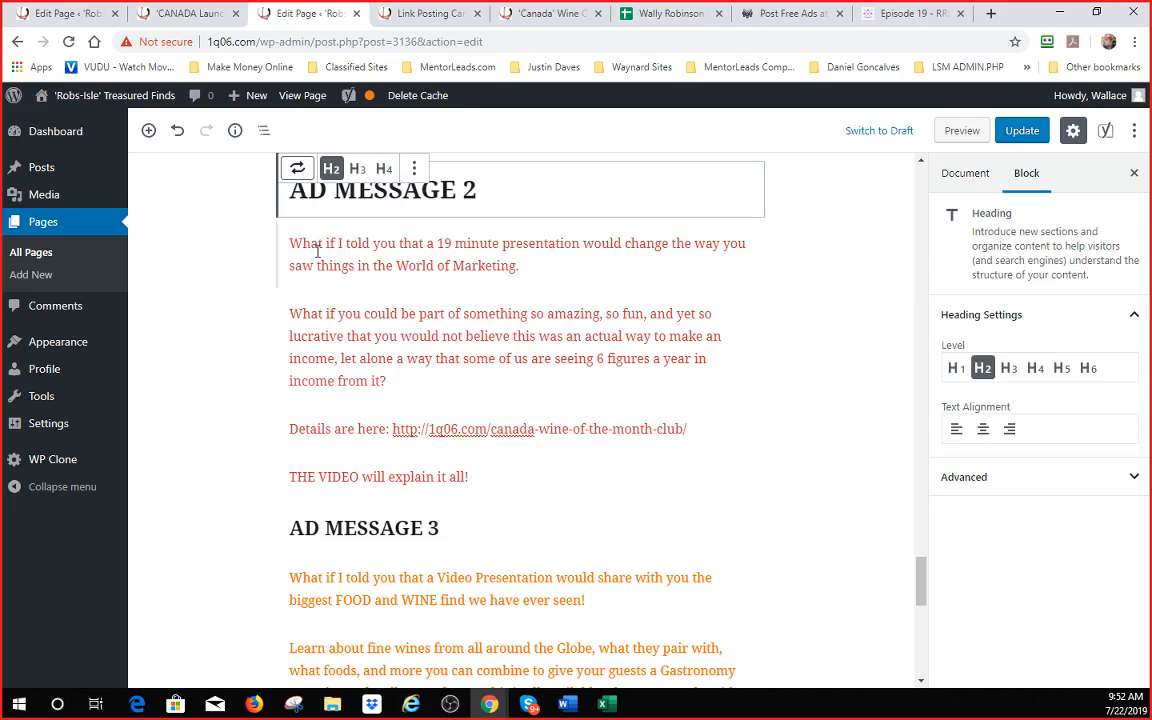
click(385, 170)
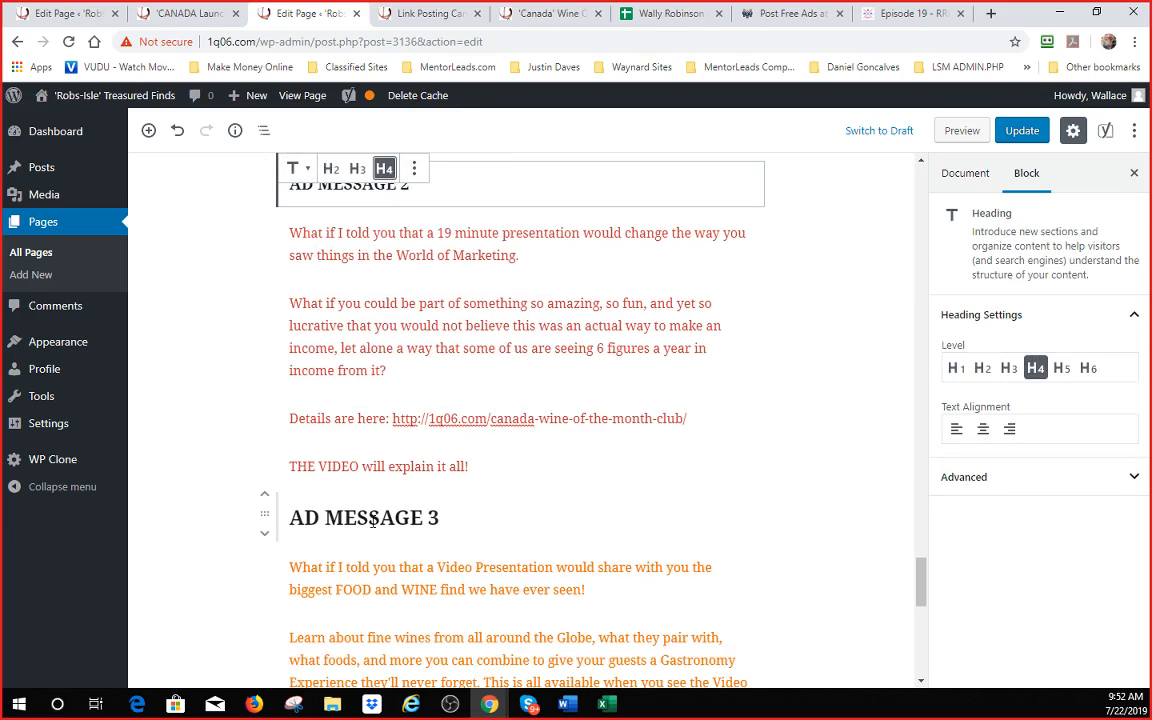
click(368, 510)
click(385, 478)
Convert the AD MESSAGE 1 label into an H4 heading as well
scroll(358, 437, up, 5)
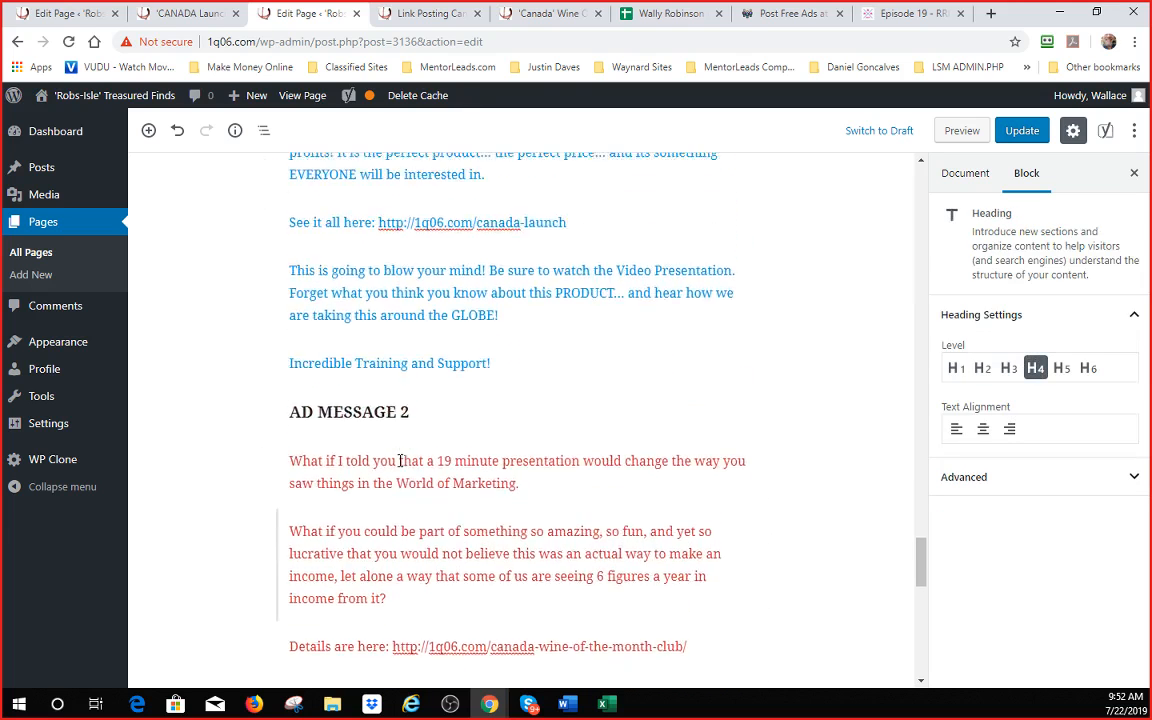
click(352, 412)
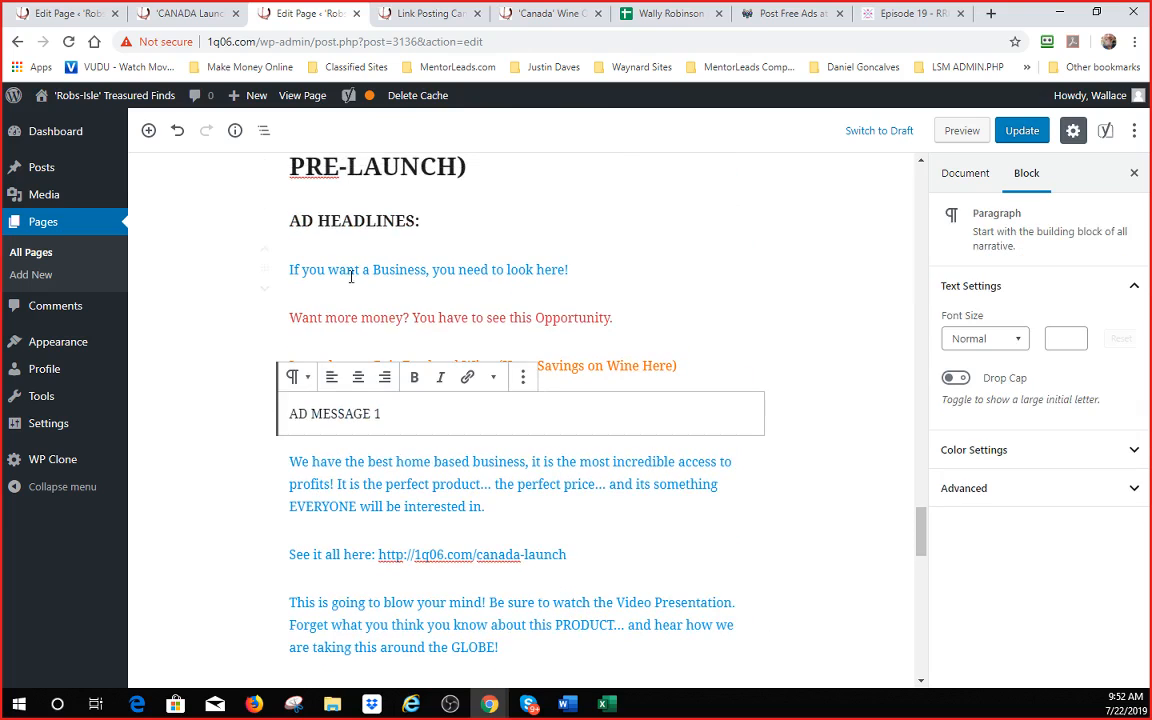
click(297, 378)
click(318, 456)
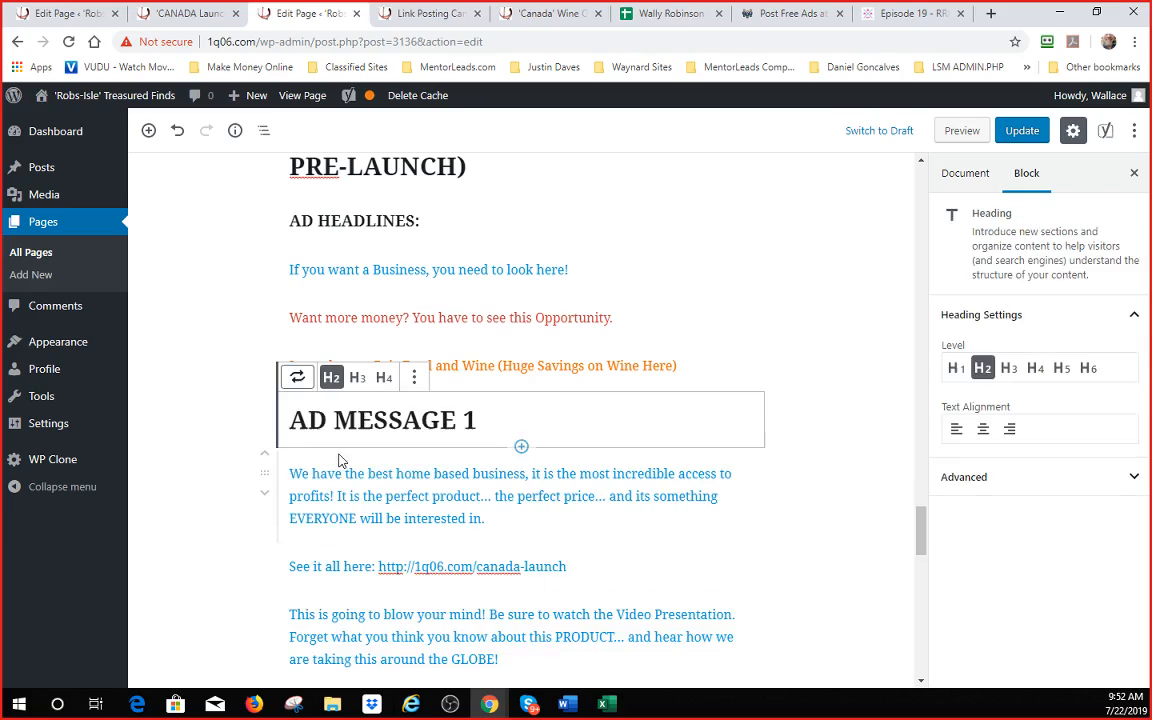
click(385, 378)
click(537, 269)
scroll(830, 330, down, 5)
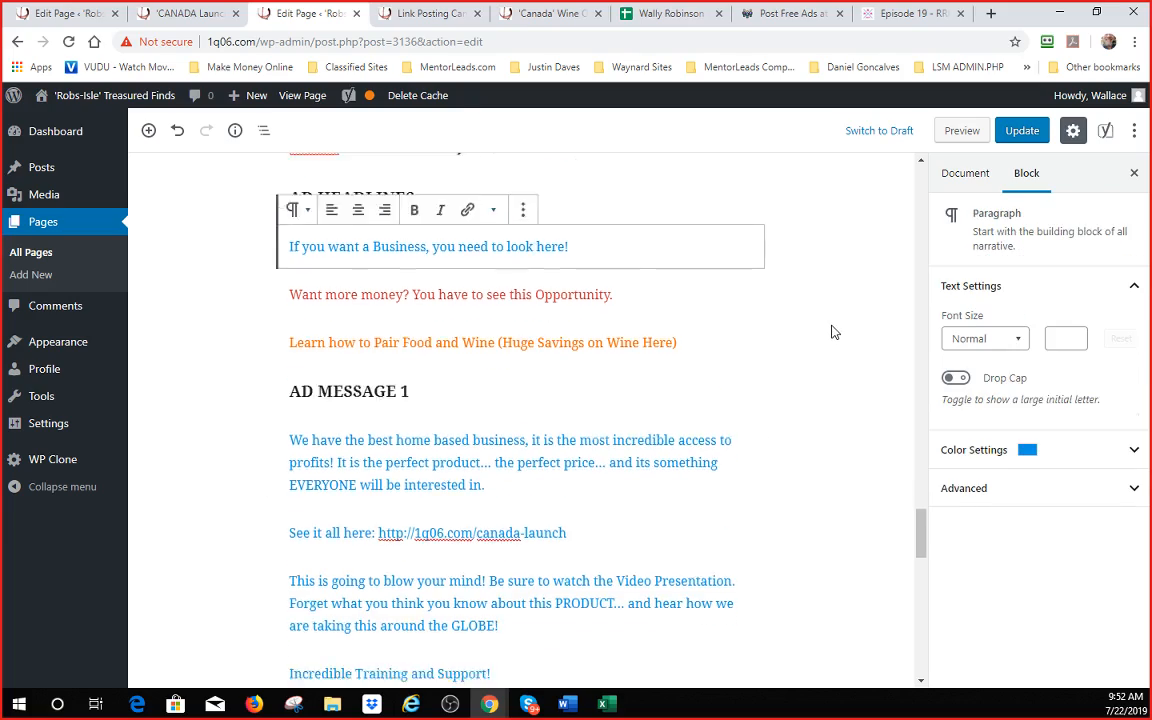
scroll(830, 332, down, 8)
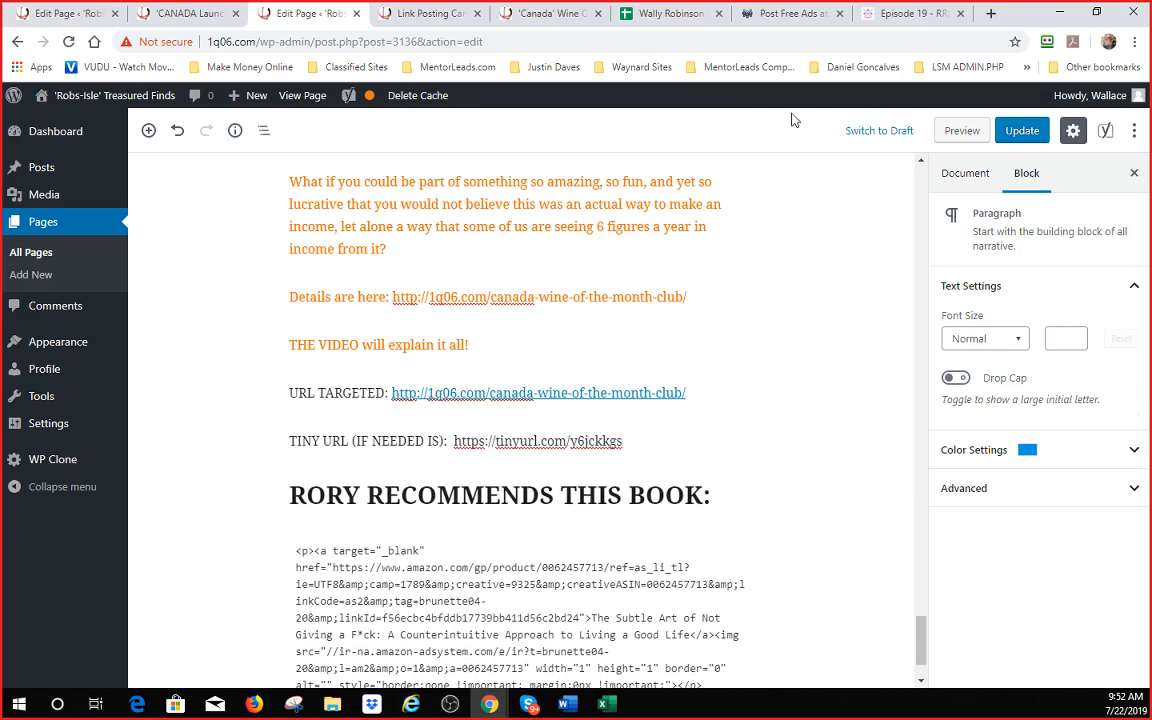
click(769, 18)
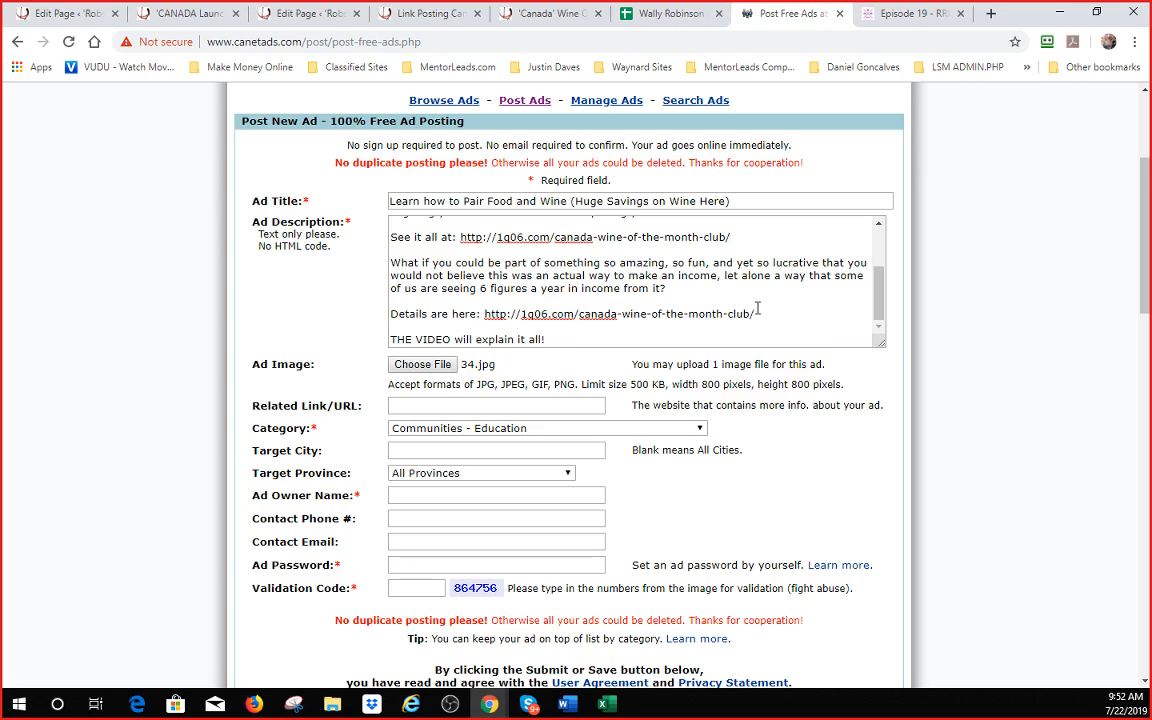
Copy the wine club URL from the description into Related Link/URL, keeping All Provinces
key(ctrl+a)
click(487, 316)
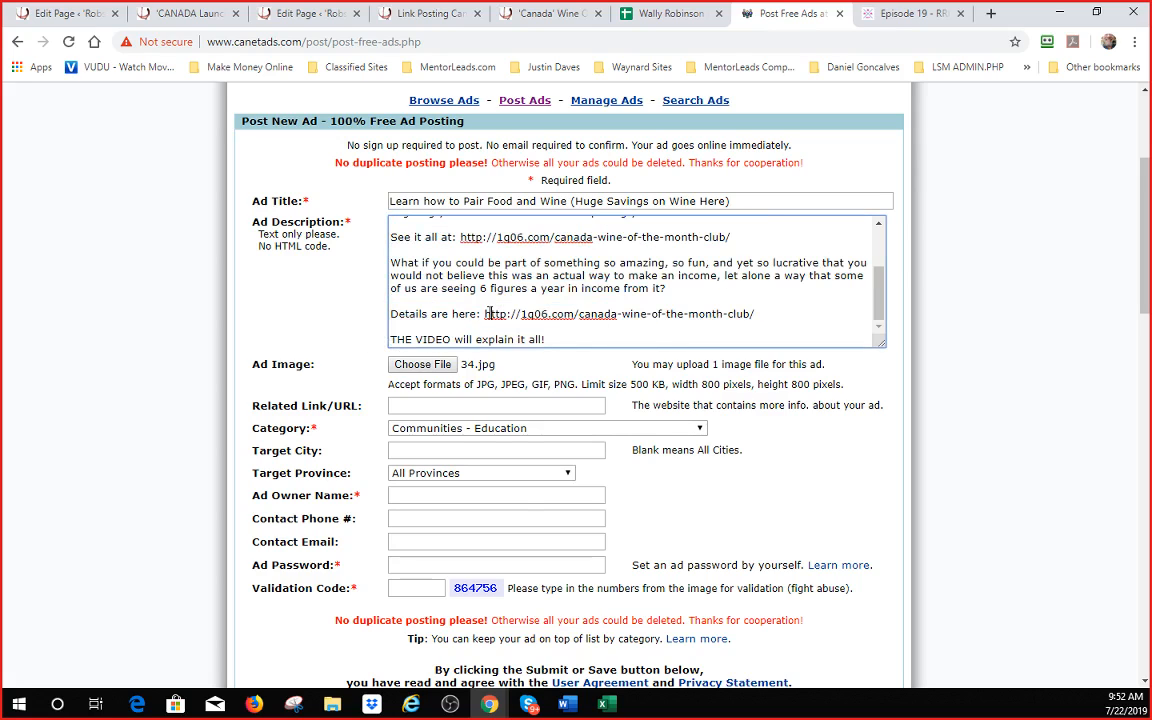
drag(485, 316, 757, 318)
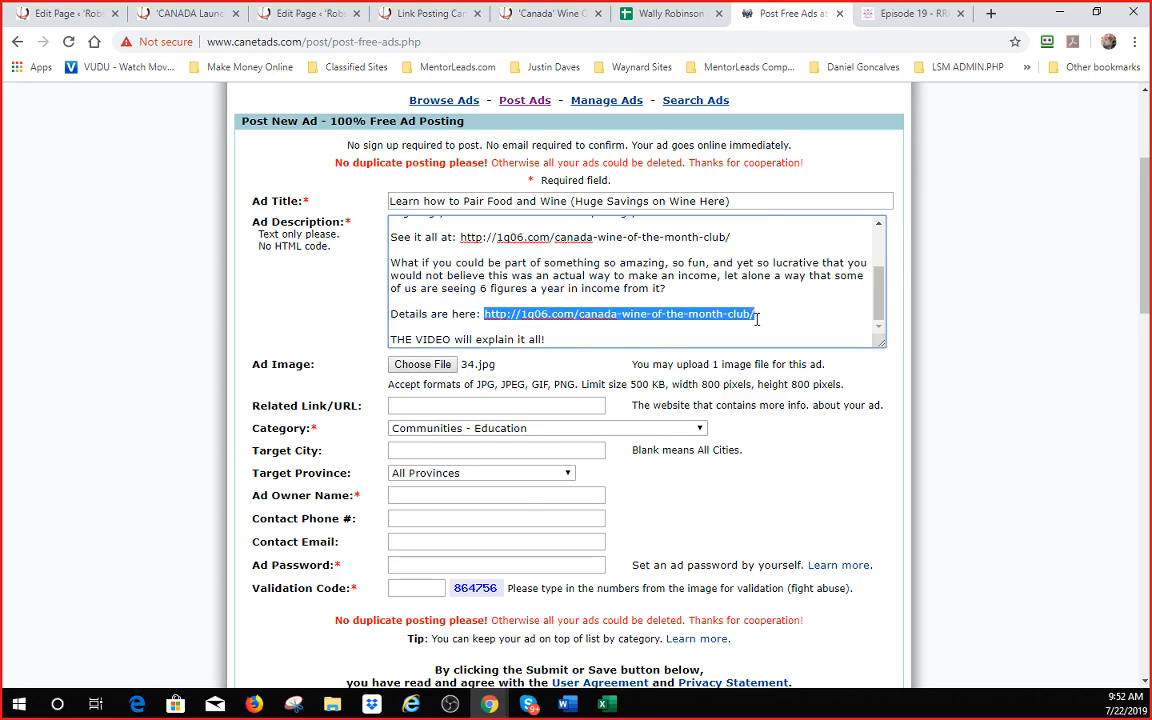
key(ctrl+c)
click(460, 406)
key(ctrl+v)
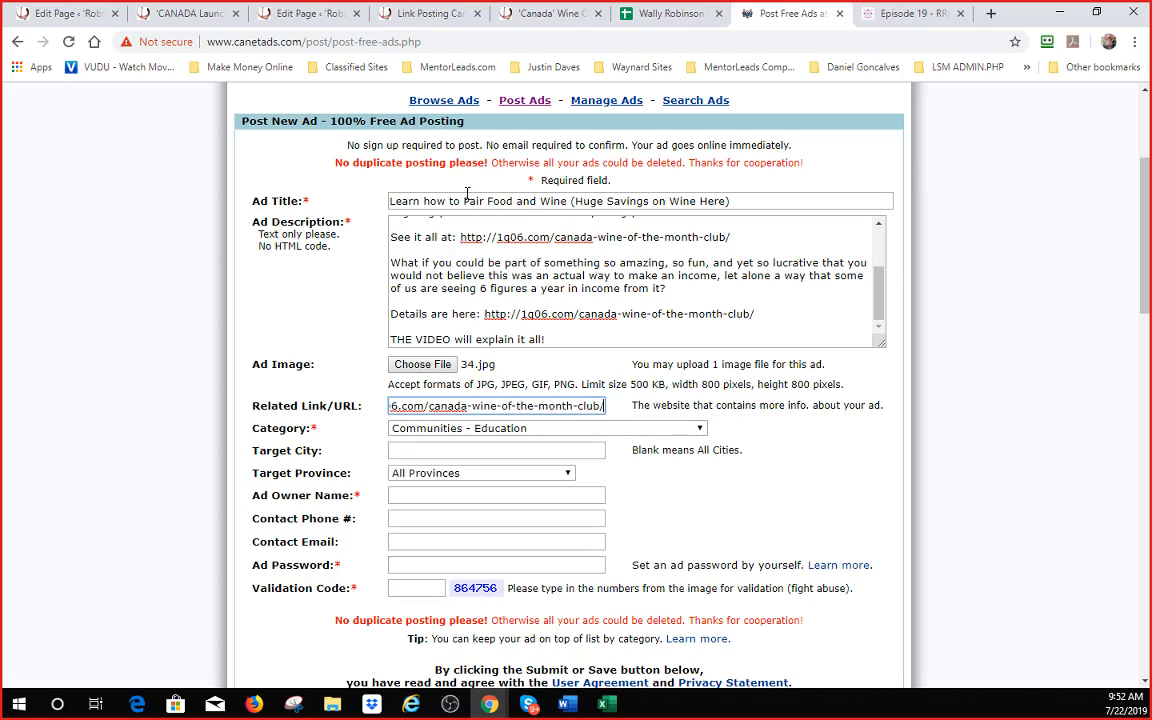
click(440, 474)
click(435, 481)
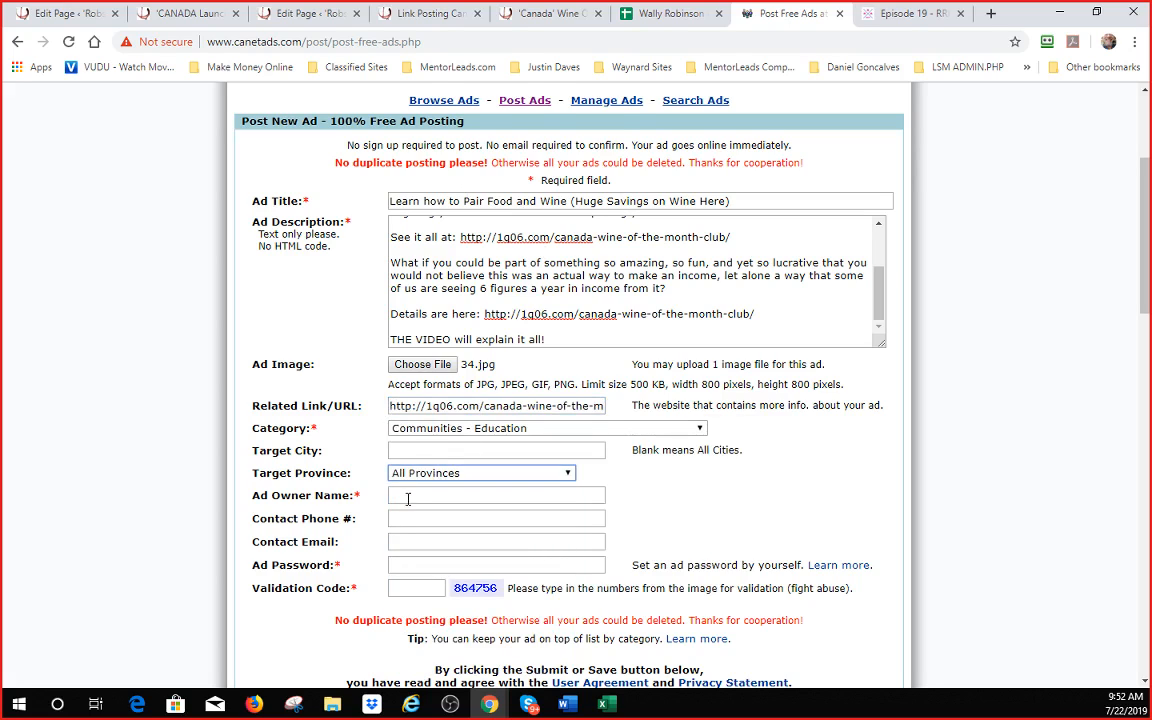
Enter the ad owner name, ad password and validation code, submit, and select the new ad ID
click(410, 497)
text(Wall)
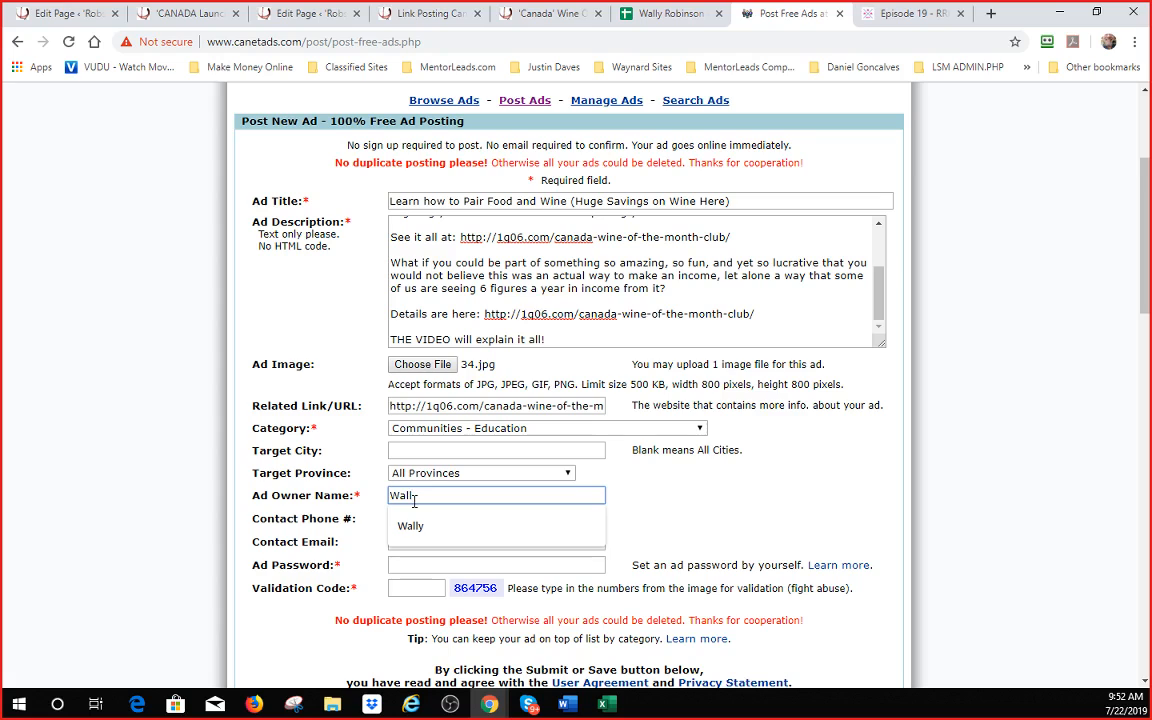
text(y)
key(Tab)
key(Tab)
key(Tab)
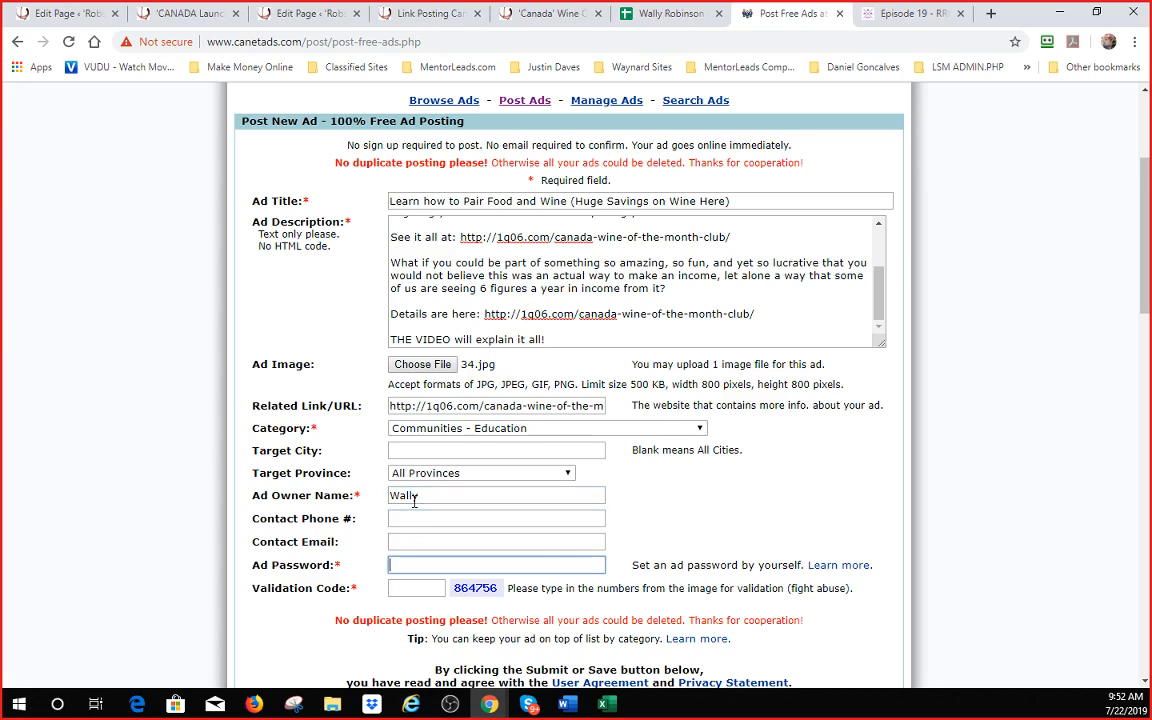
key(Tab)
key(Tab)
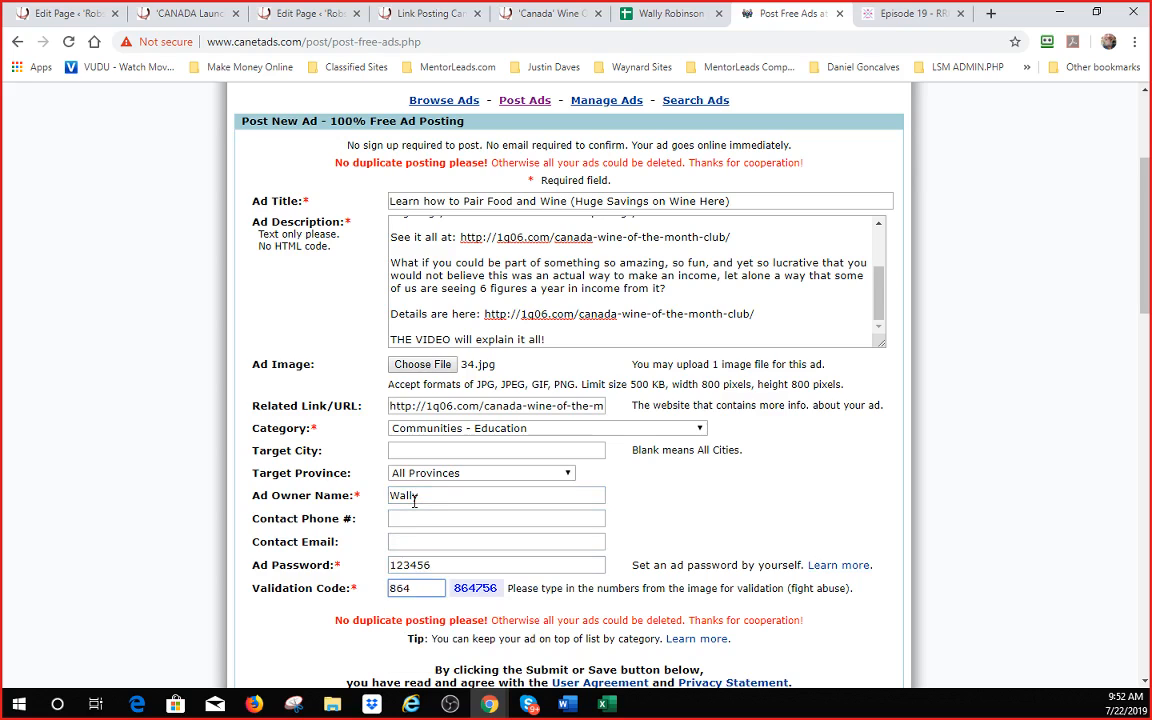
text(864756)
scroll(510, 470, down, 4)
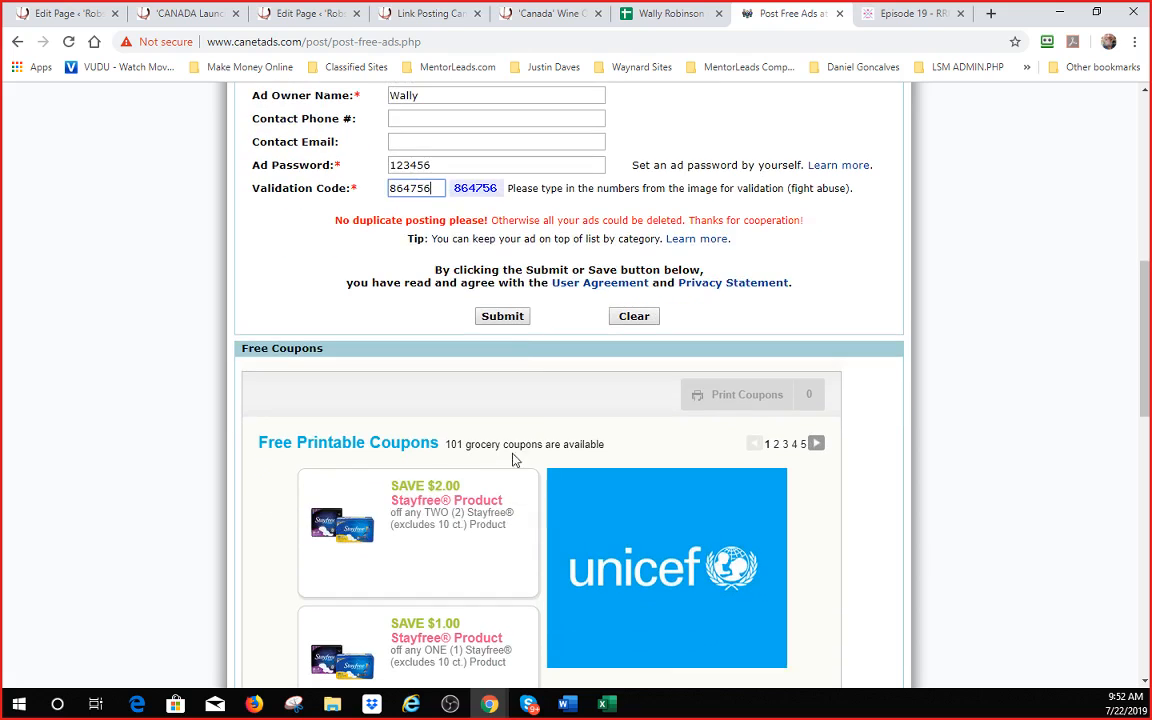
click(508, 318)
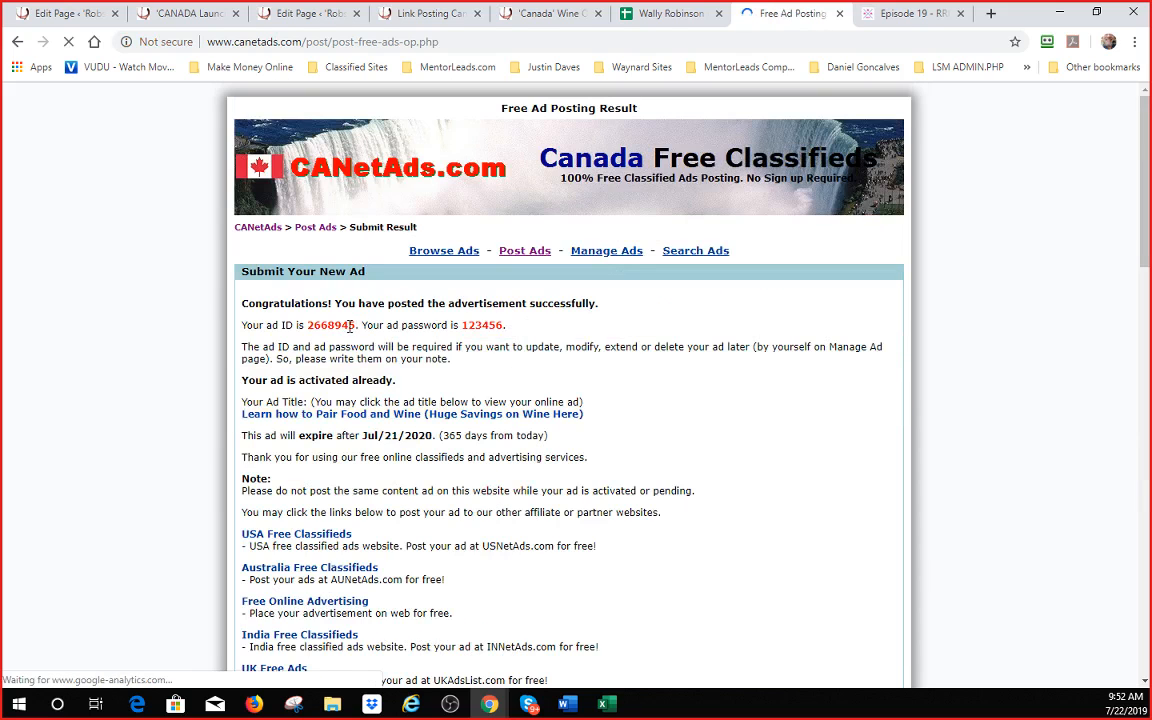
drag(356, 325, 307, 326)
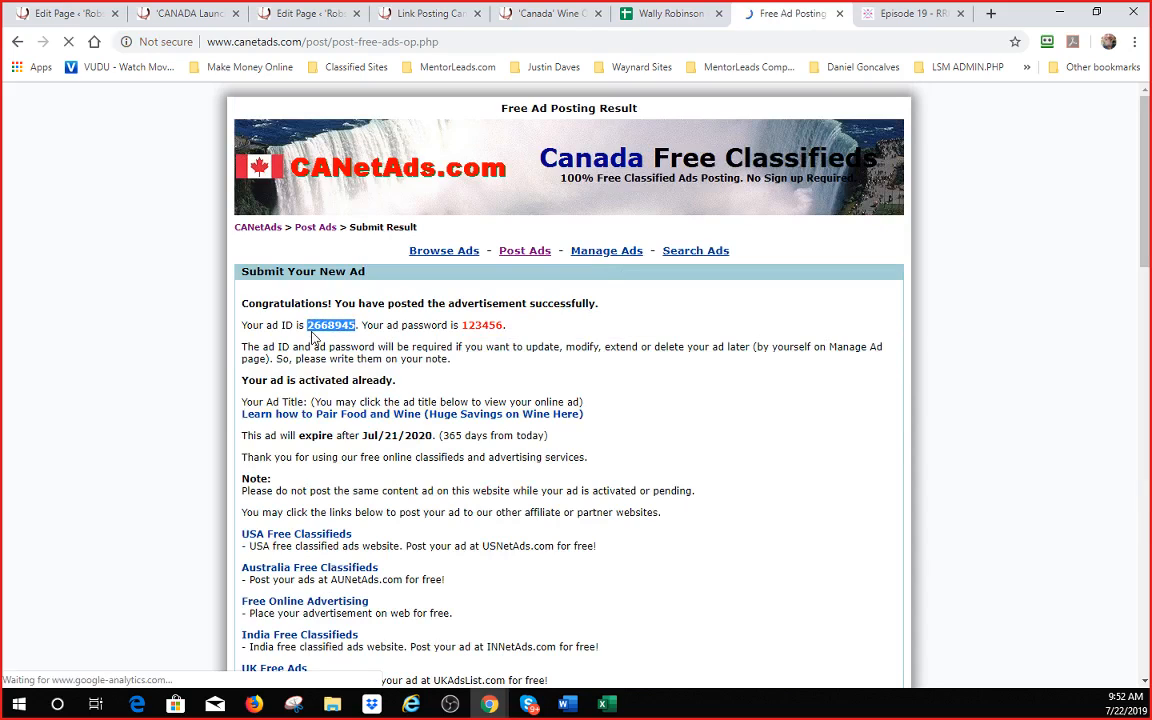
Paste ad ID 2668945 into E9 and copy the wine-of-the-month link from B8 into B9
click(668, 14)
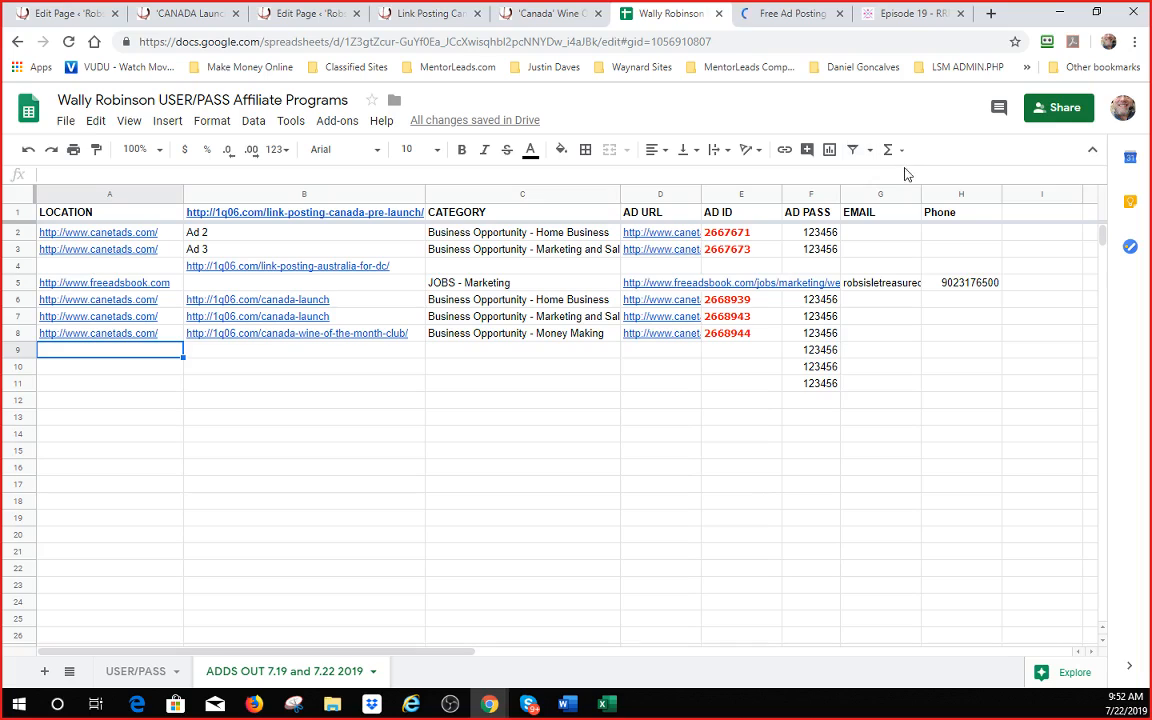
click(727, 358)
key(ctrl+v)
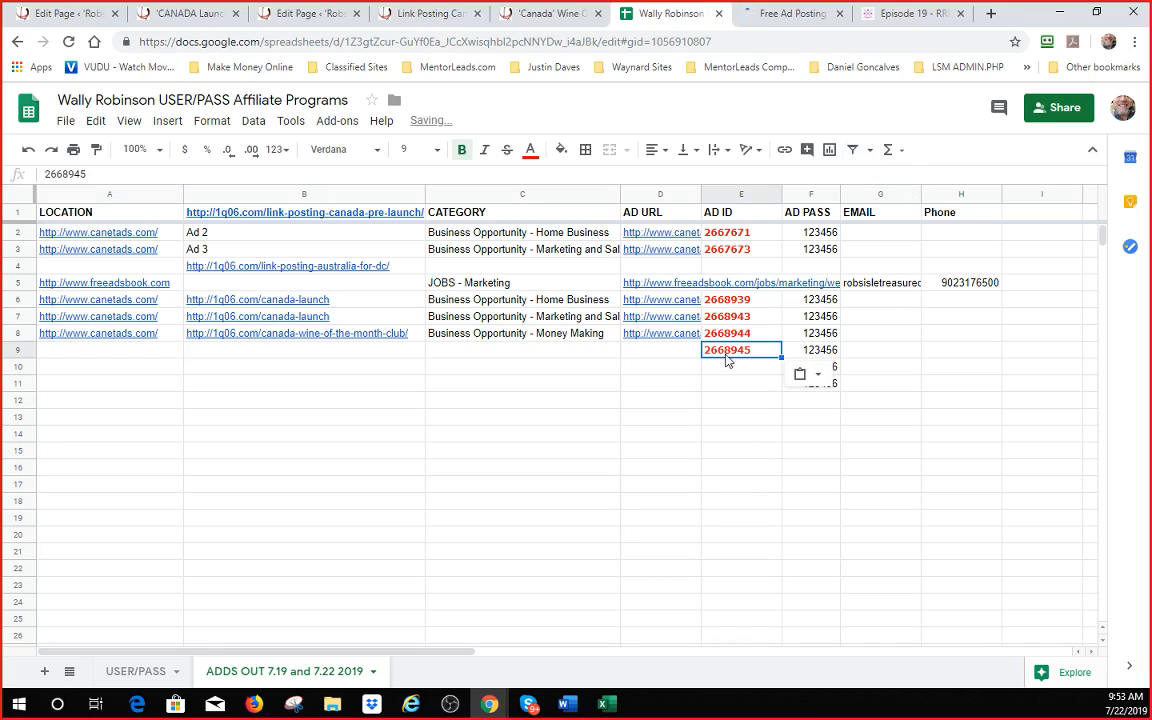
click(323, 337)
key(ctrl+c)
click(321, 354)
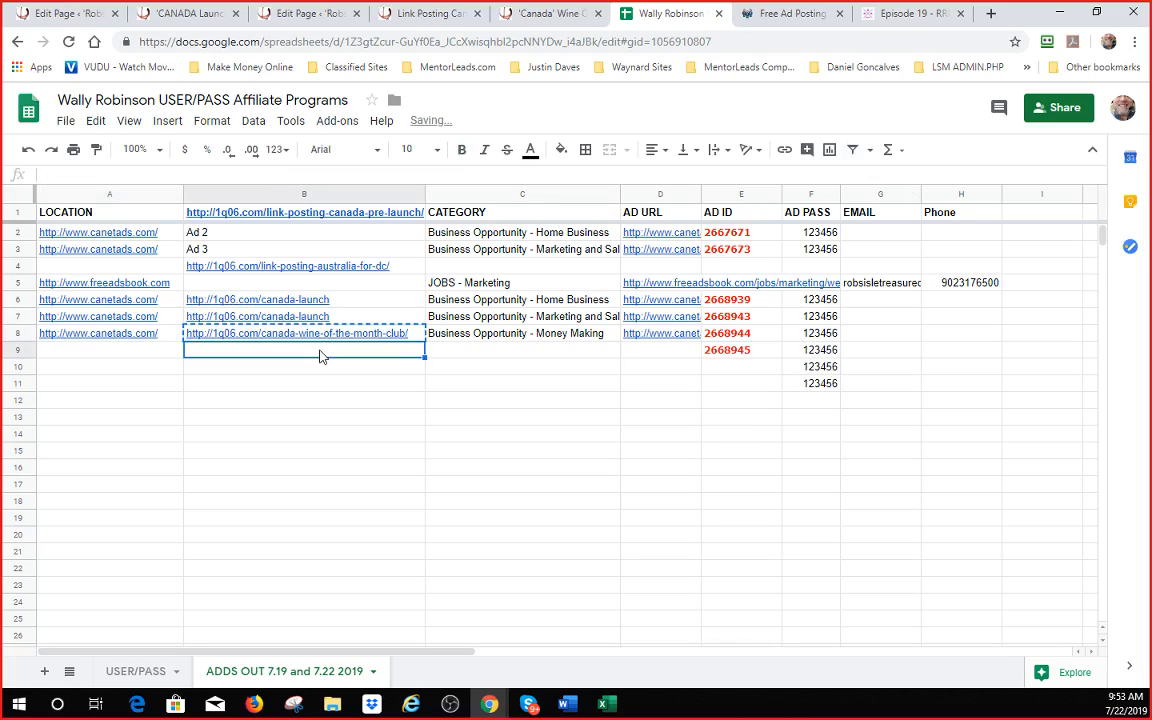
key(ctrl+v)
click(487, 338)
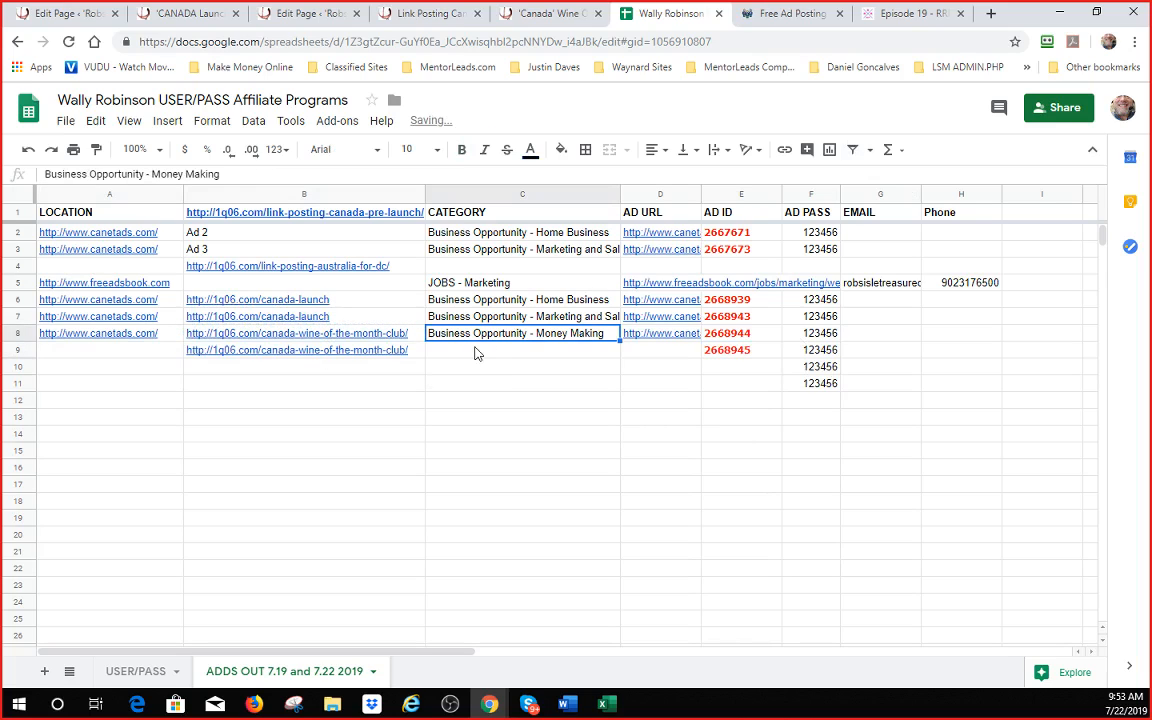
click(770, 13)
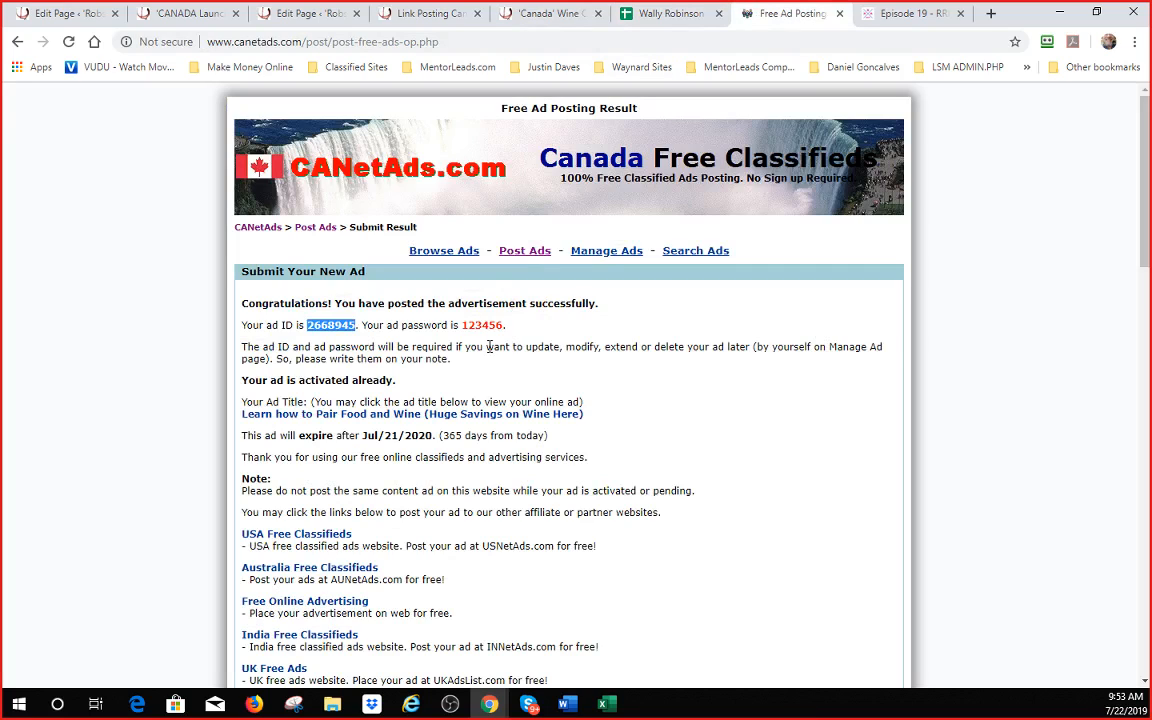
scroll(489, 350, down, 3)
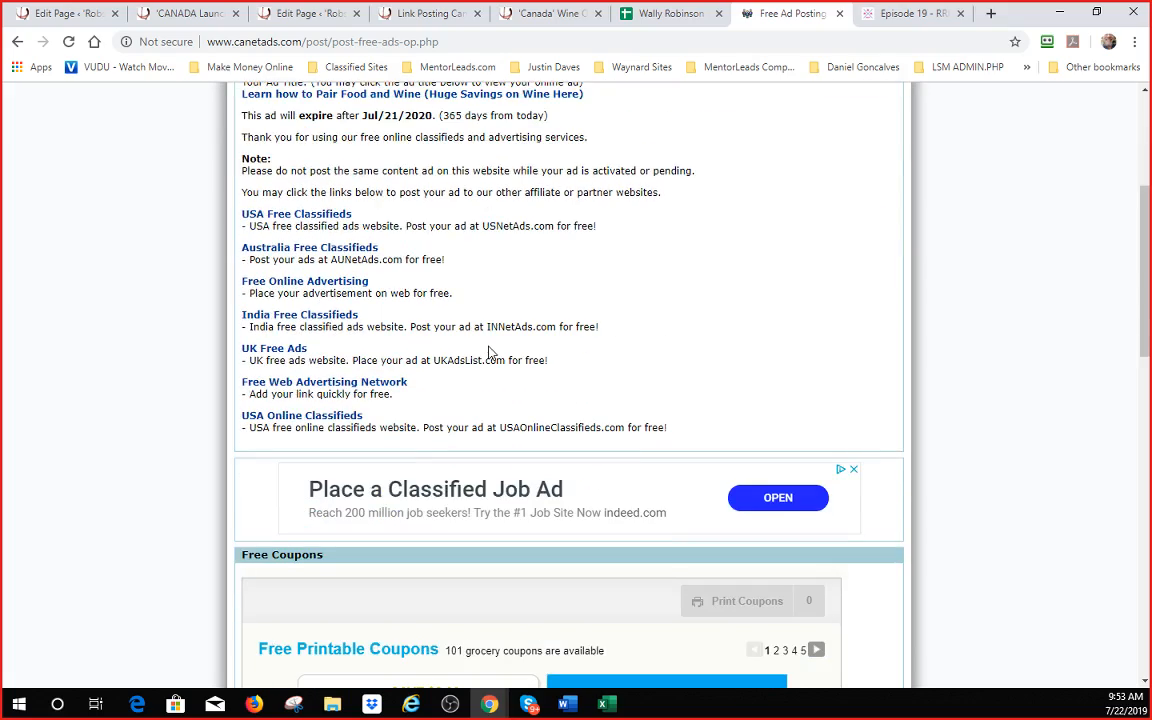
Open the posted wine ad's live listing, then select cell C9 in the ad log
scroll(489, 350, down, 2)
scroll(489, 352, up, 5)
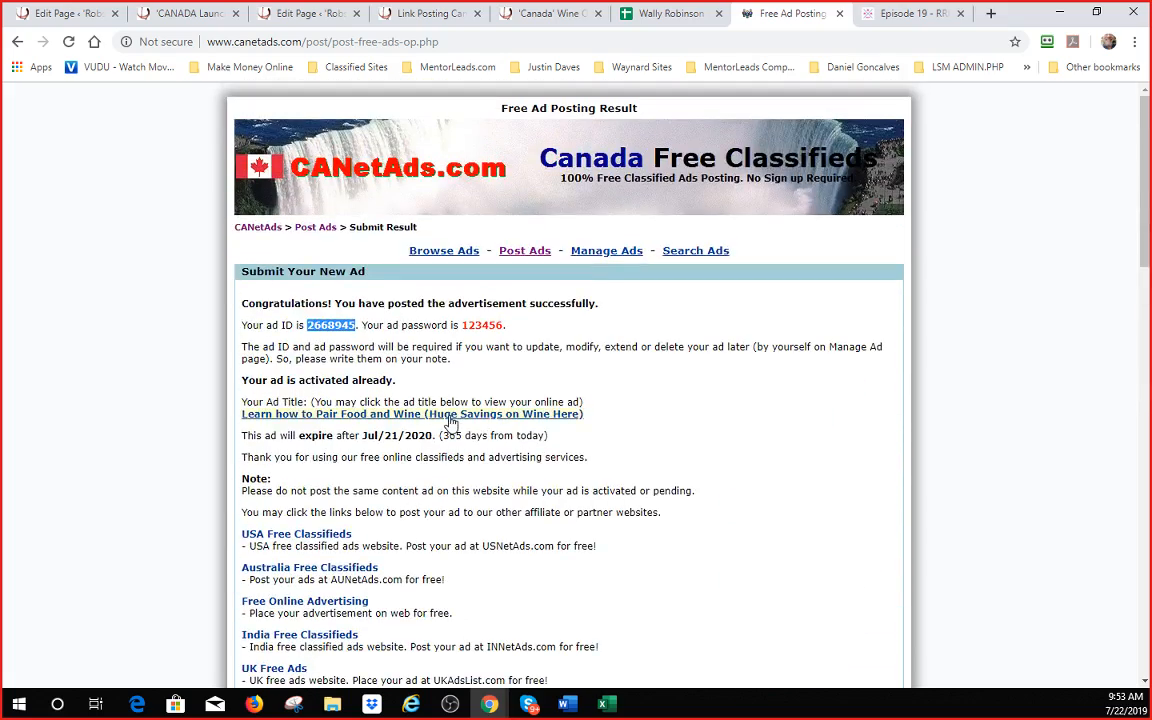
click(447, 413)
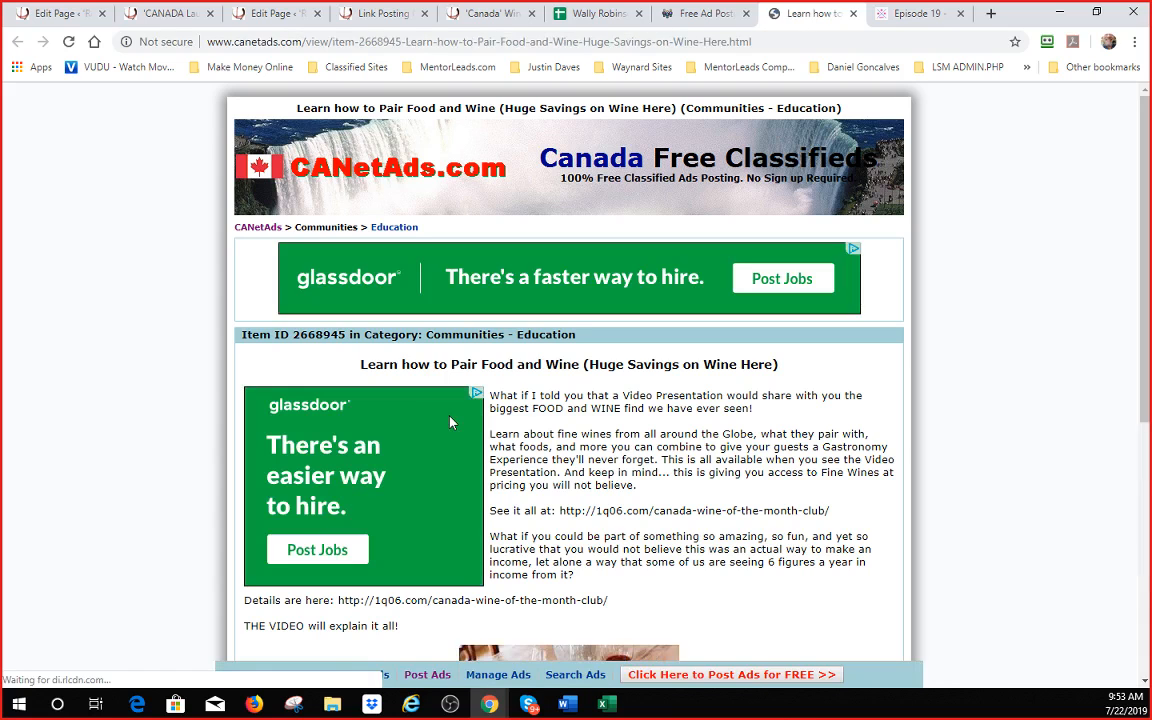
click(597, 13)
click(504, 352)
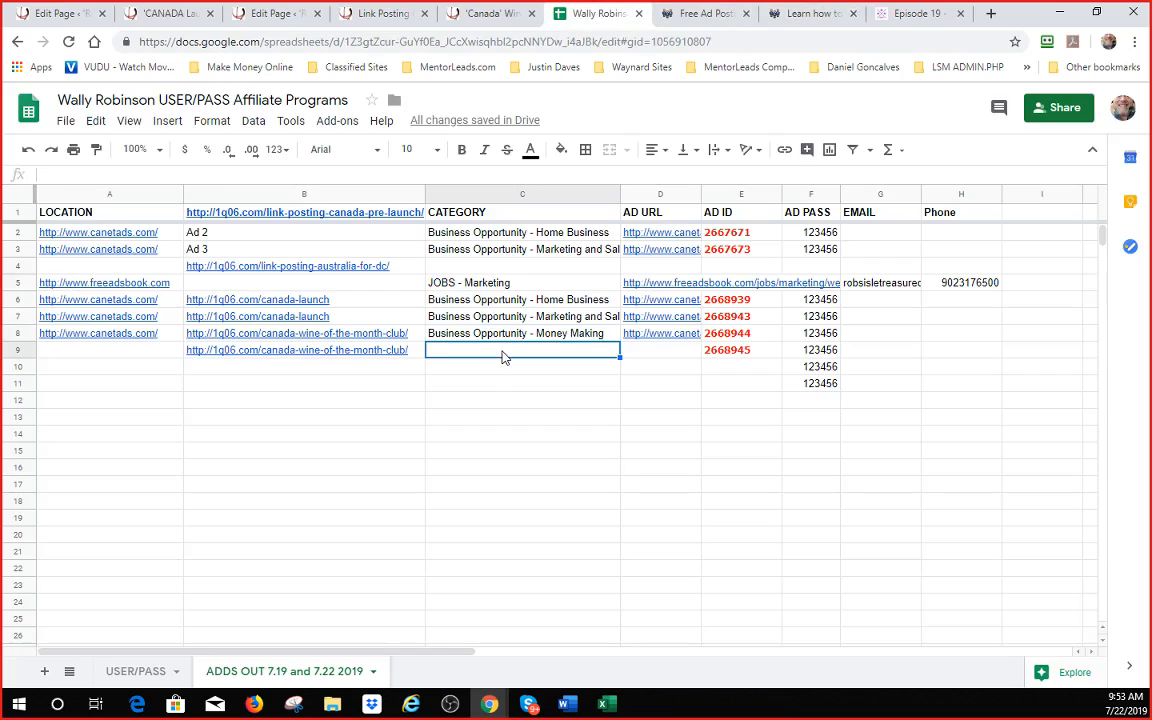
Enter Communities - Education in C9 and paste the live ad's web address into D9
text(Communities - )
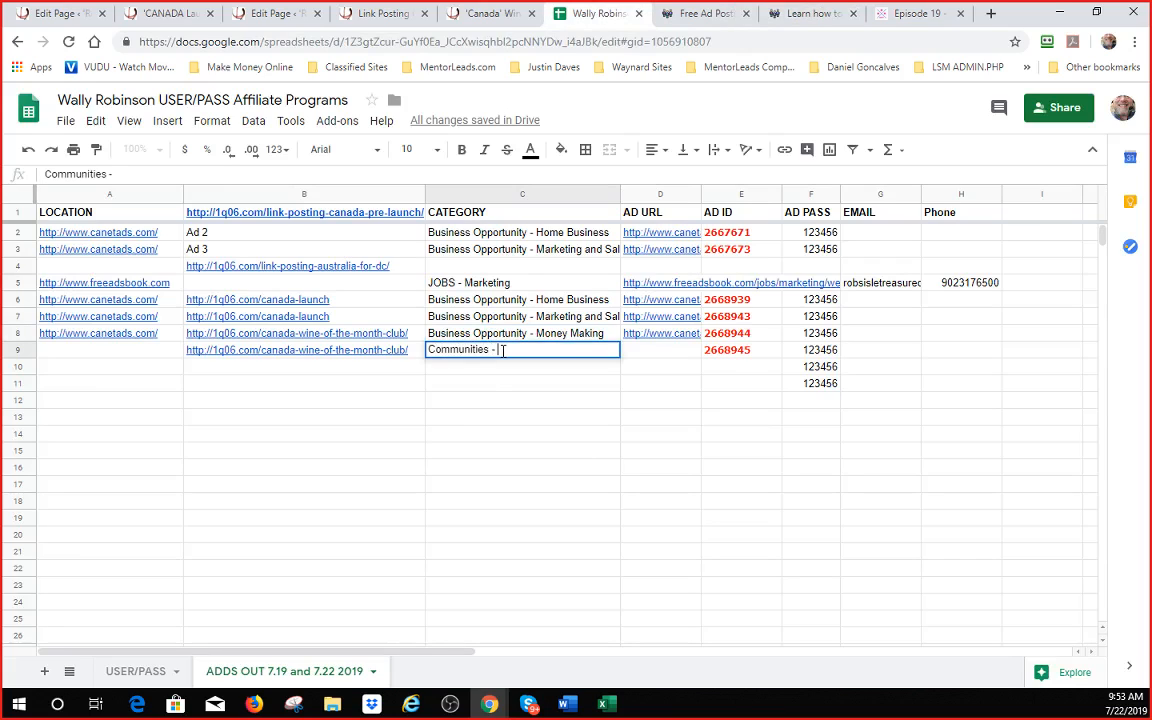
text(Education)
key(Return)
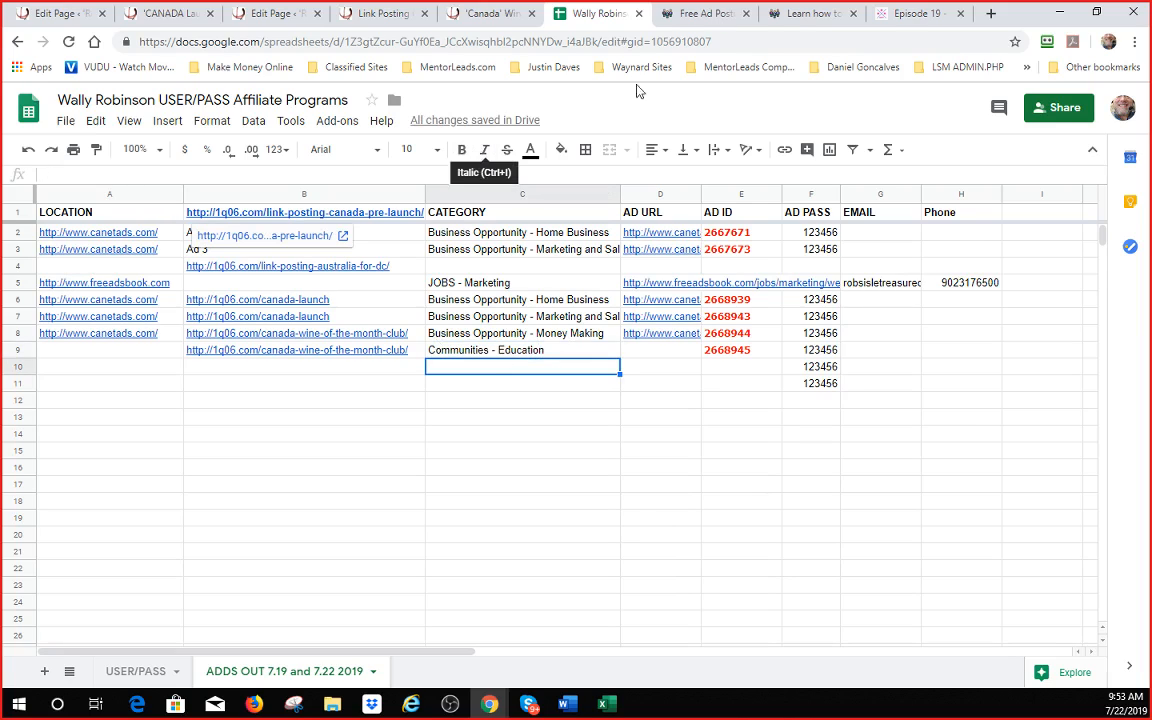
click(790, 13)
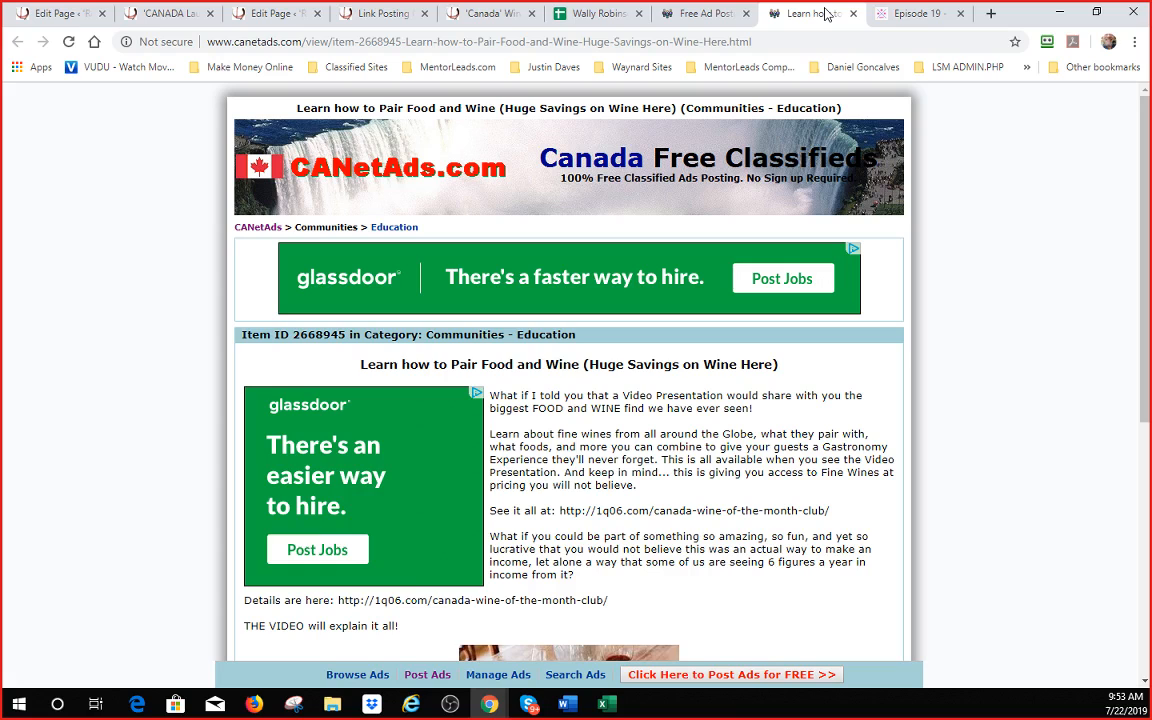
click(425, 43)
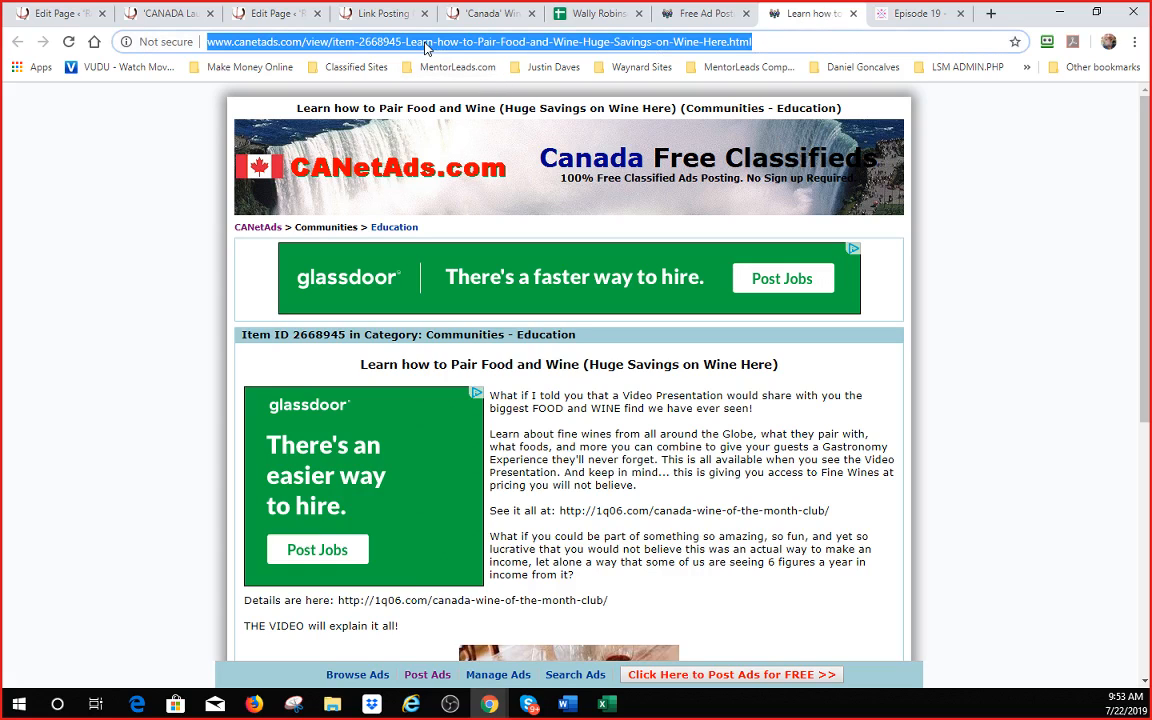
click(598, 13)
click(672, 338)
click(674, 351)
key(ctrl+v)
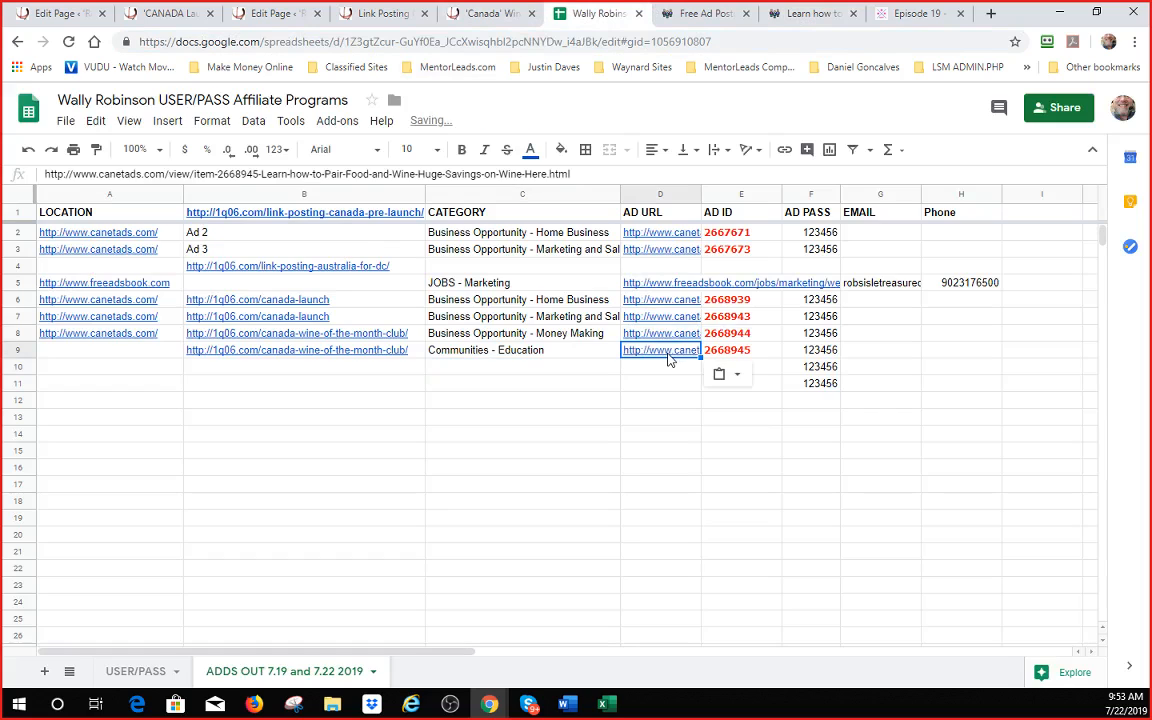
Copy the canetads location from A8 into cells A9 through A12
click(117, 338)
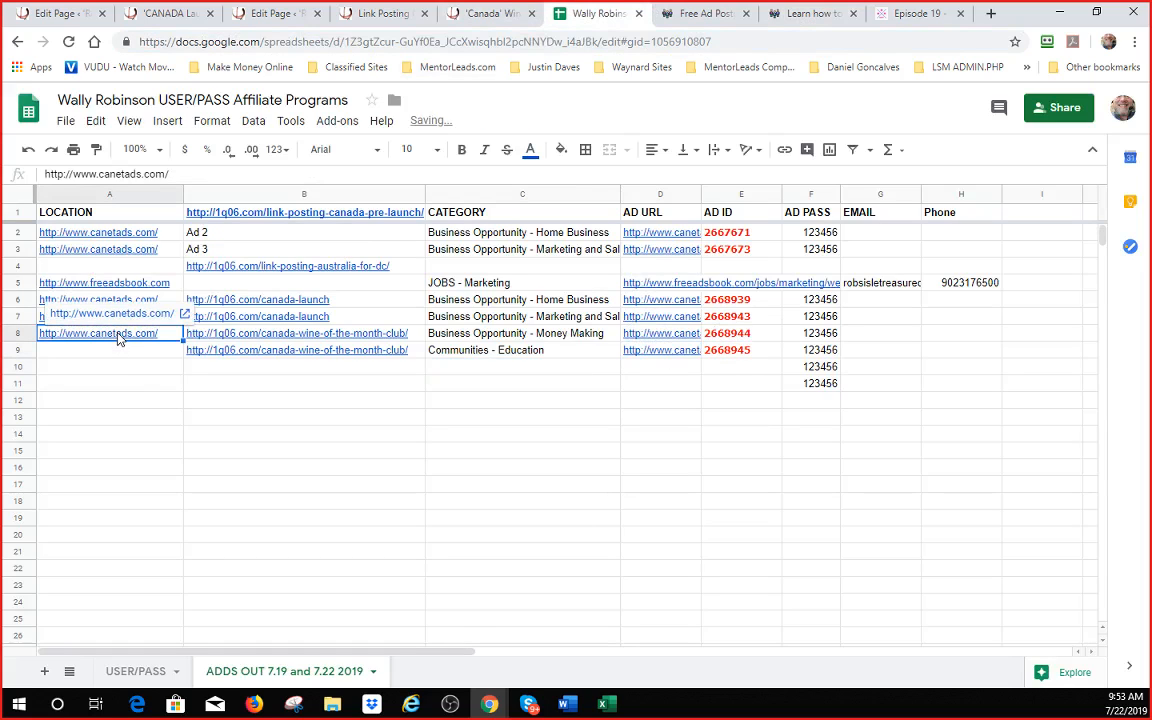
key(ctrl+c)
click(105, 356)
drag(105, 356, 103, 403)
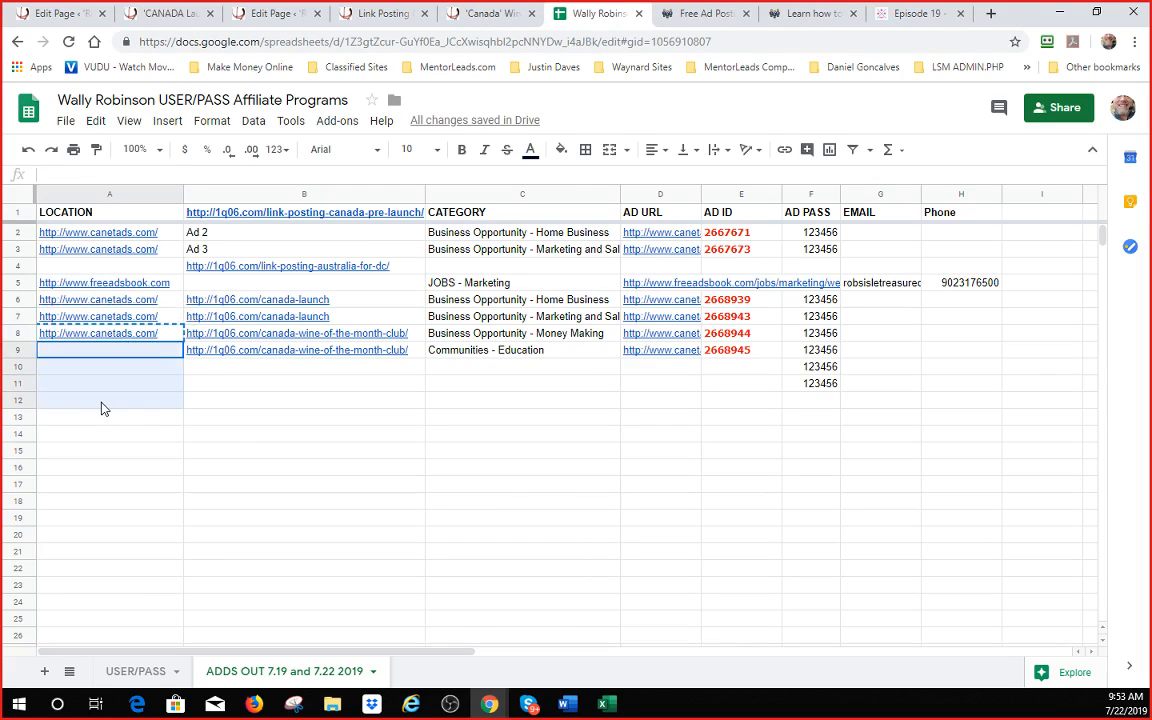
key(ctrl+v)
click(470, 418)
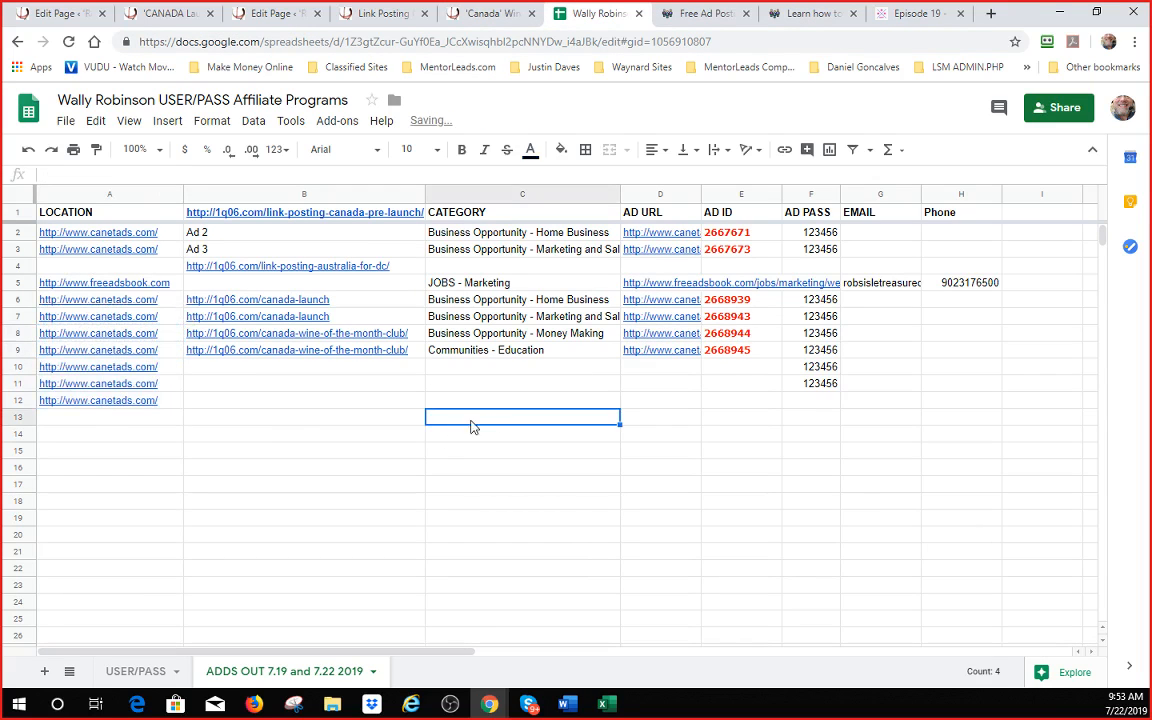
click(703, 12)
click(800, 13)
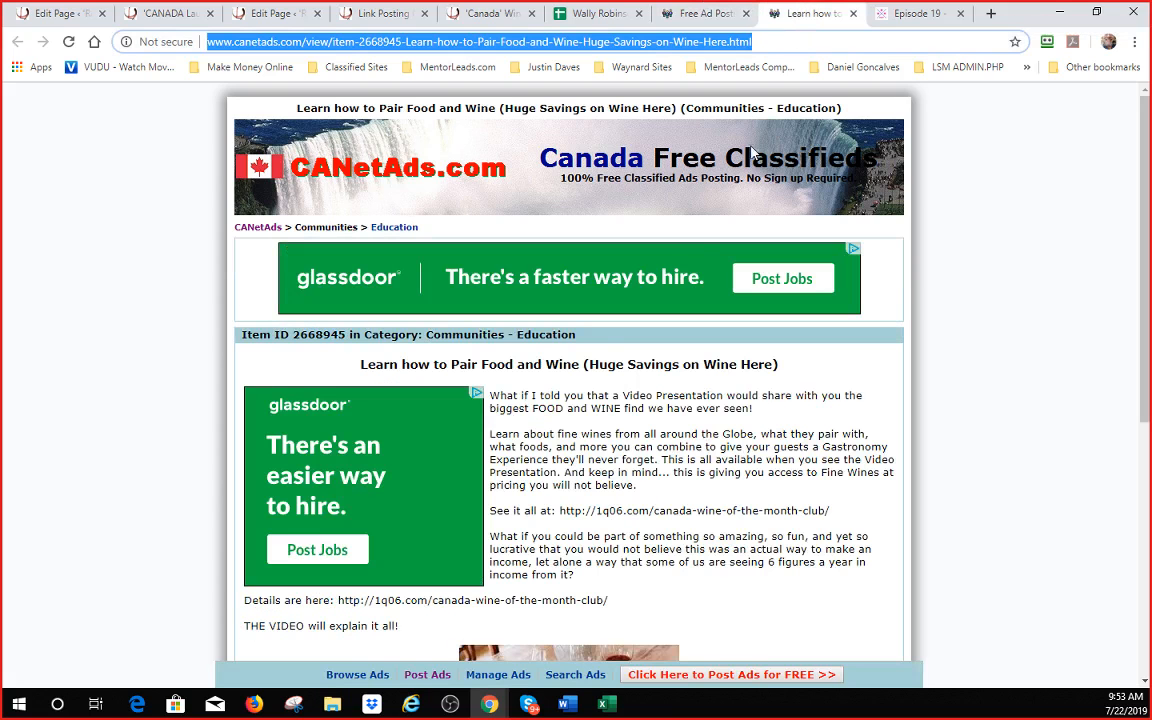
Close the posted ad's page and start a new ad from the posting result page
scroll(490, 425, down, 3)
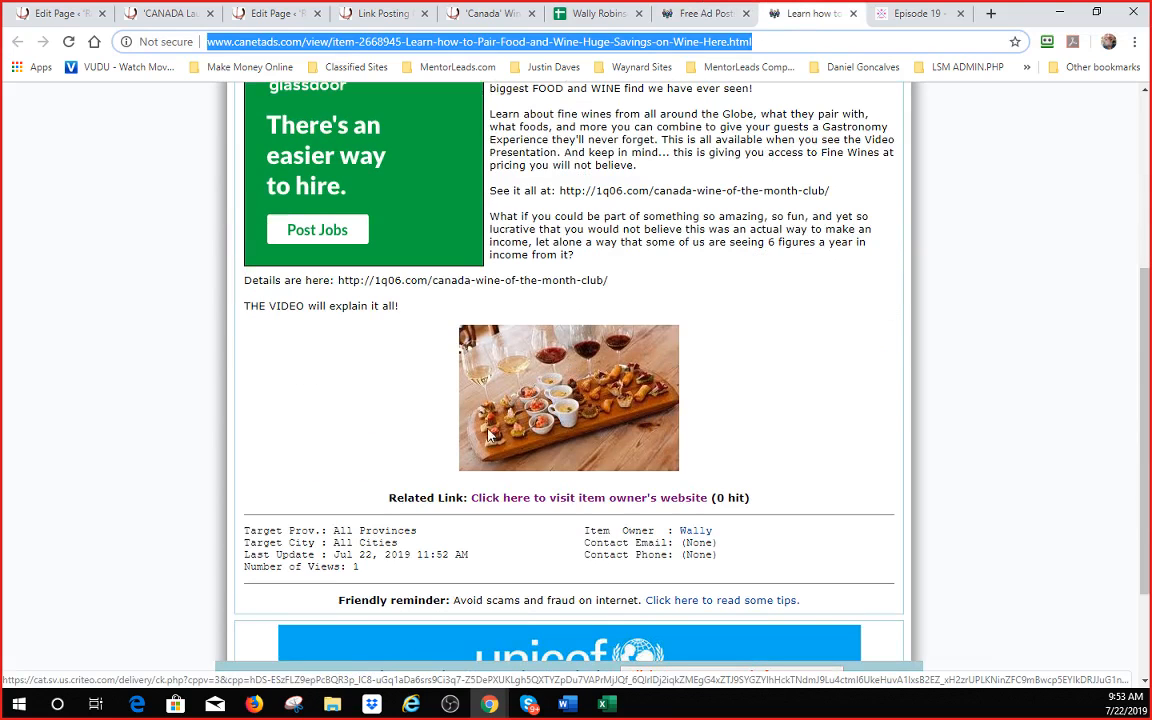
scroll(540, 310, up, 3)
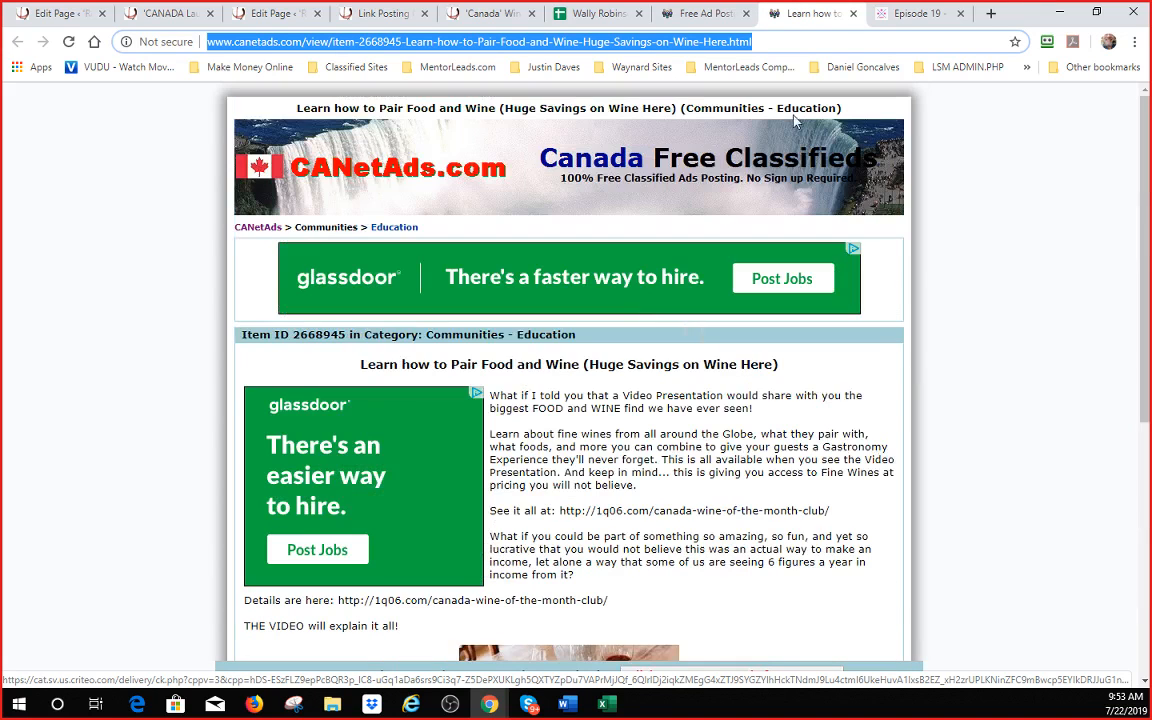
click(853, 13)
click(711, 15)
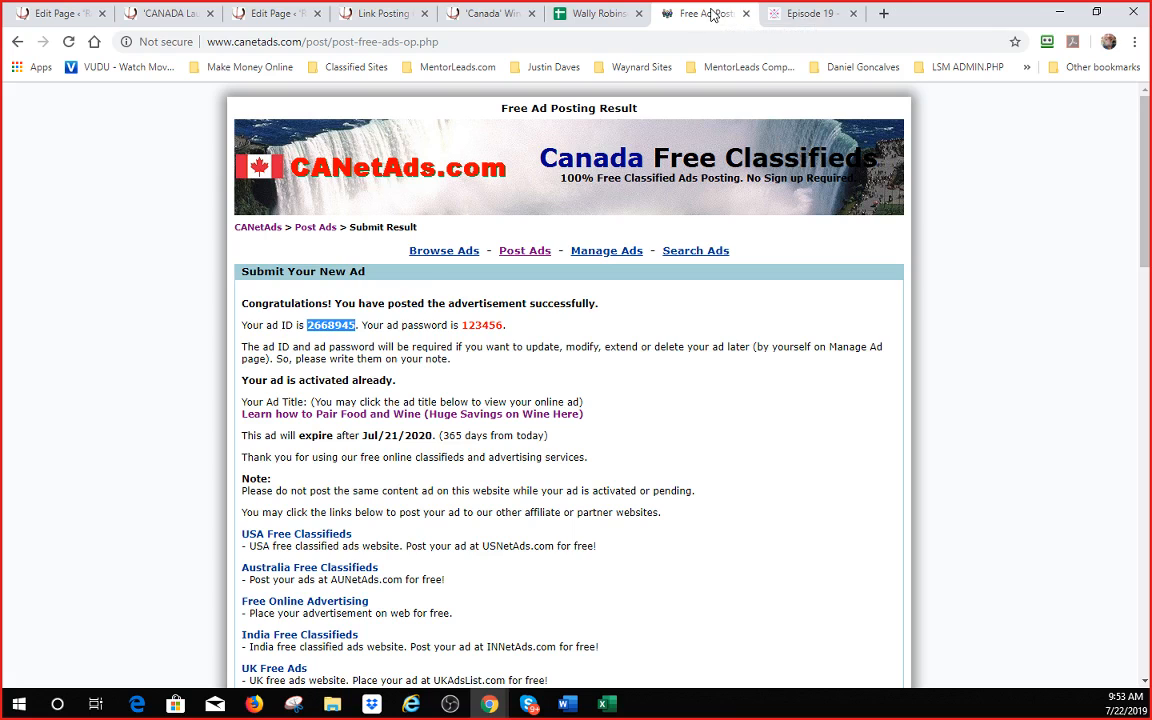
click(523, 256)
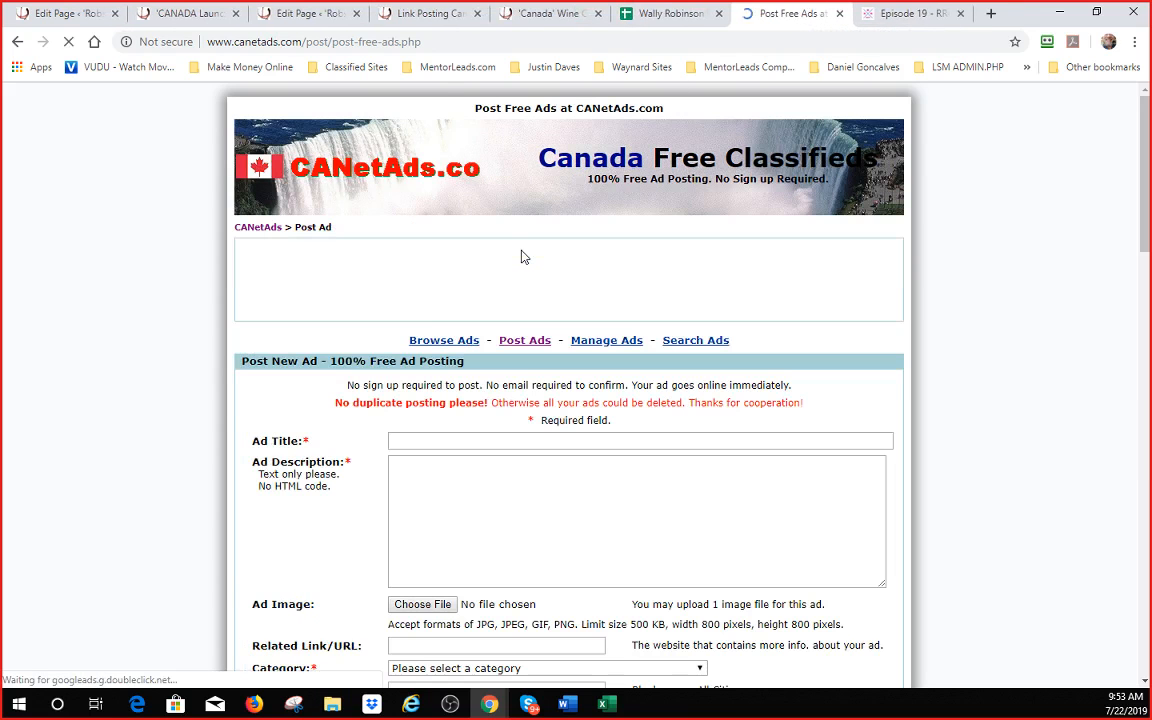
Set the new ad's category to Communities - News & Events
scroll(500, 435, down, 1)
scroll(530, 415, down, 3)
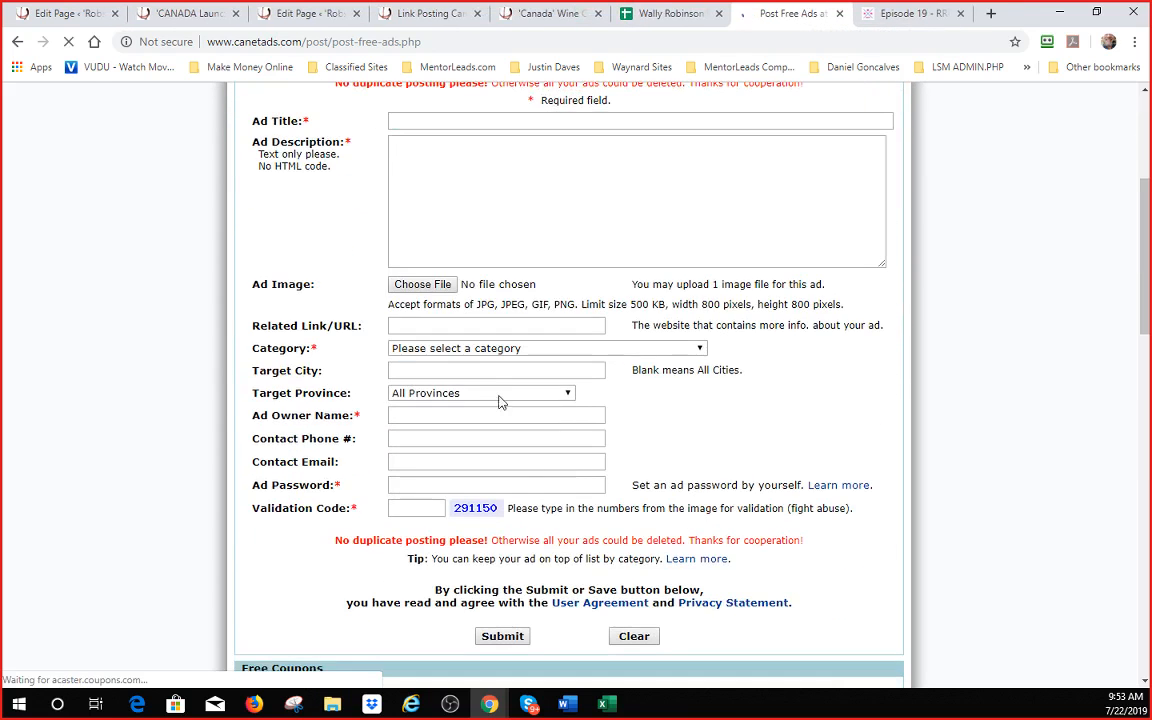
click(460, 348)
scroll(490, 378, down, 3)
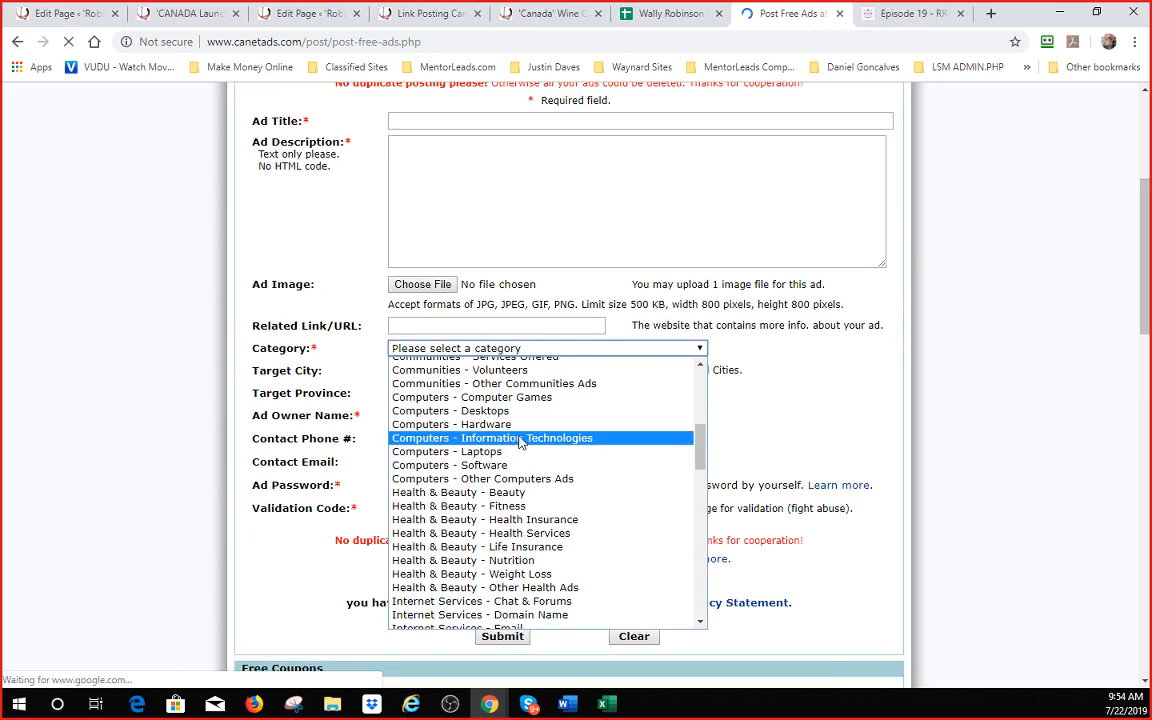
scroll(513, 444, up, 4)
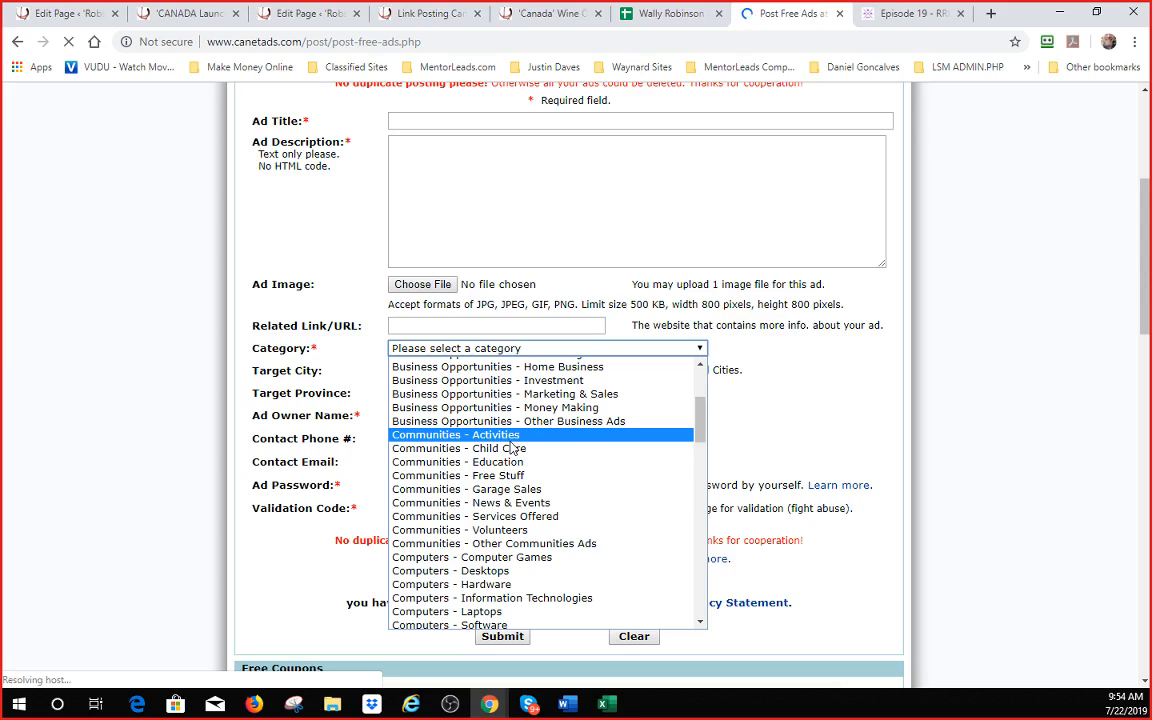
click(479, 503)
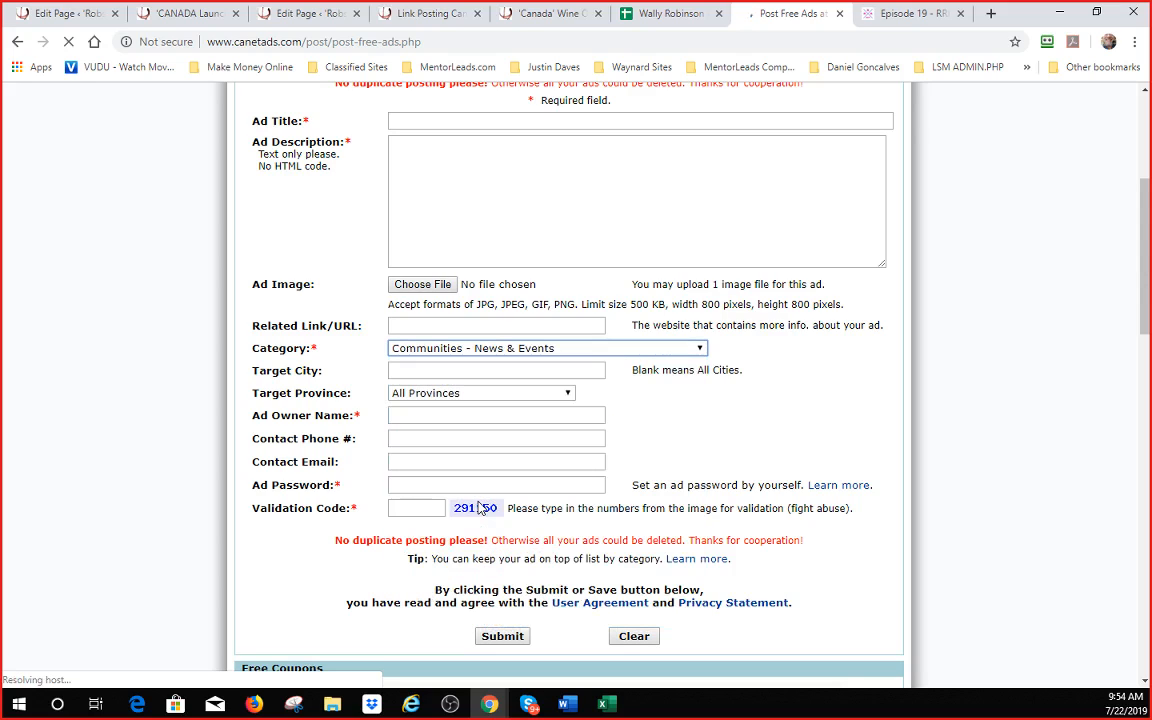
click(645, 15)
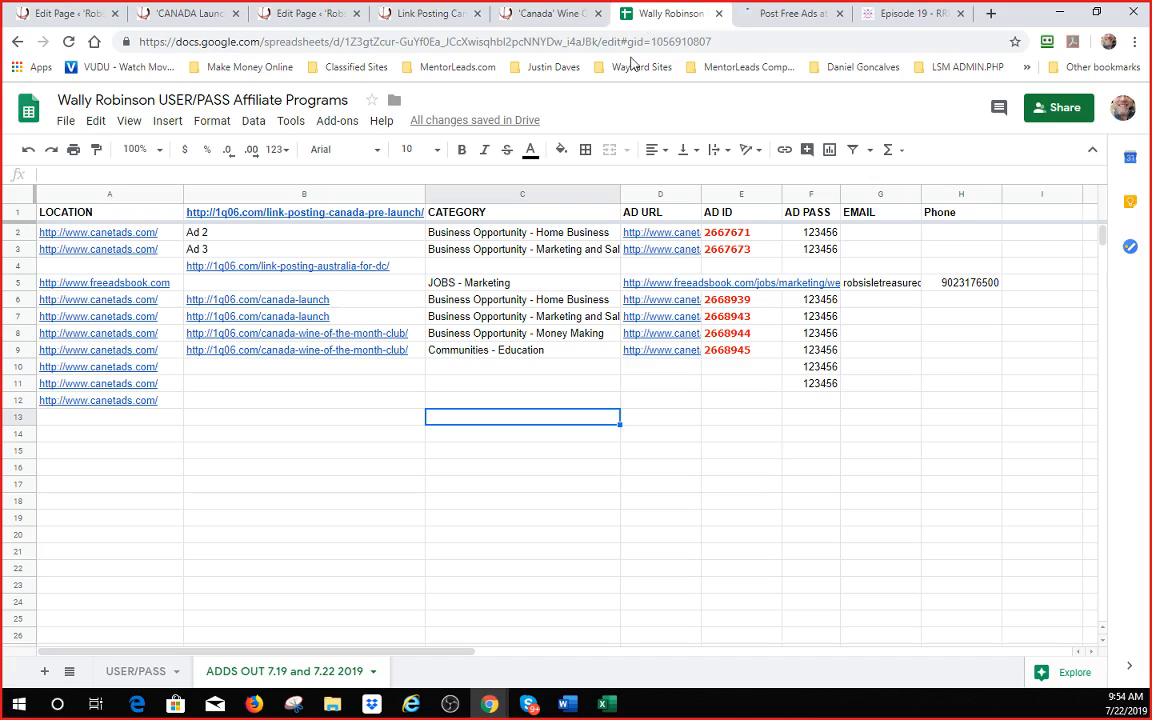
Type Communities - News and Events in C10 and copy the canada-launch link from B6 into B10
click(507, 370)
text(Commu)
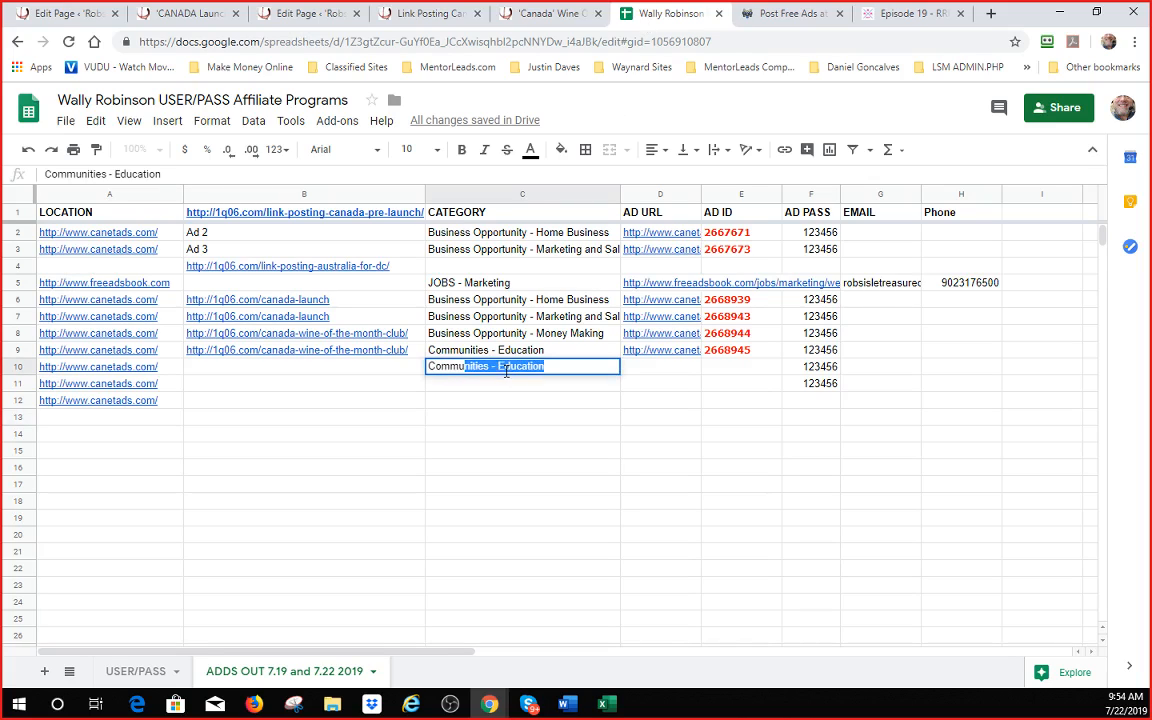
text(nities - News and)
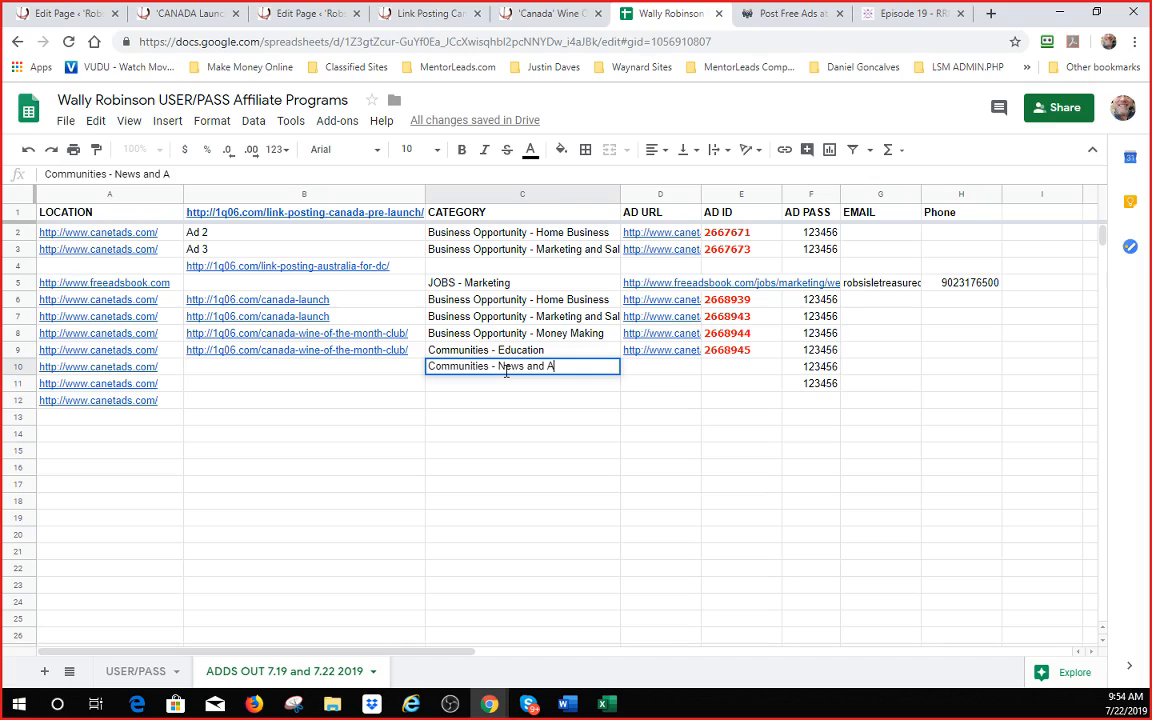
text( Events)
click(291, 302)
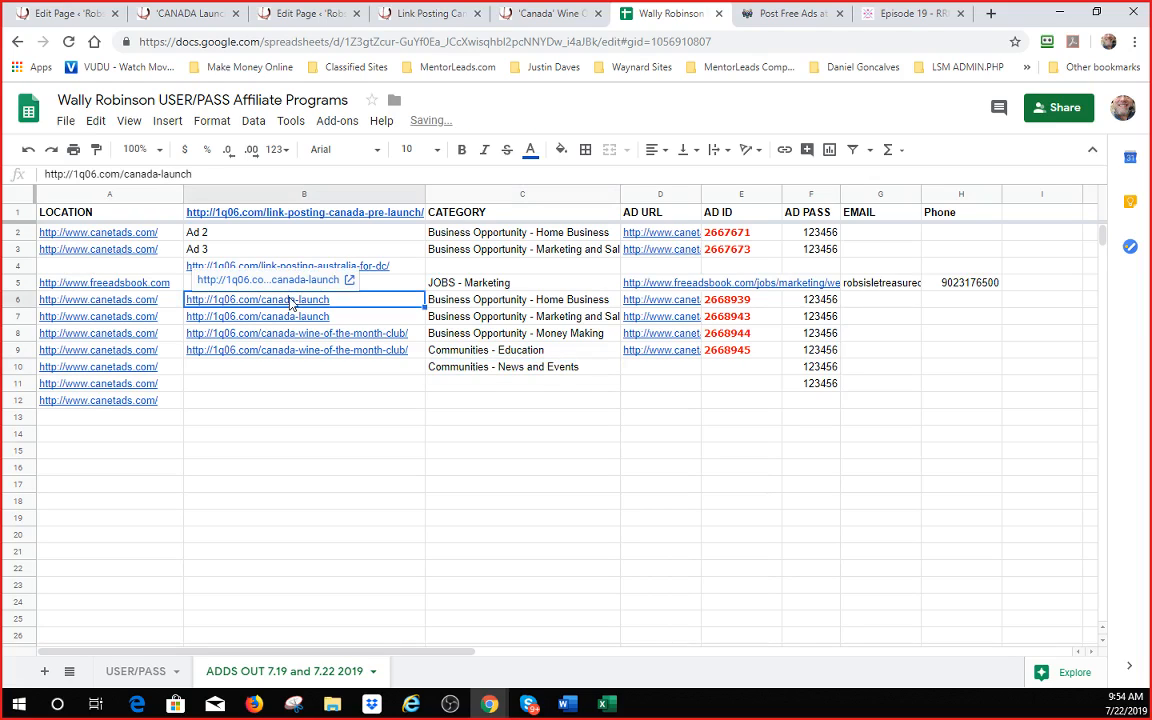
key(ctrl+c)
click(251, 370)
key(ctrl+v)
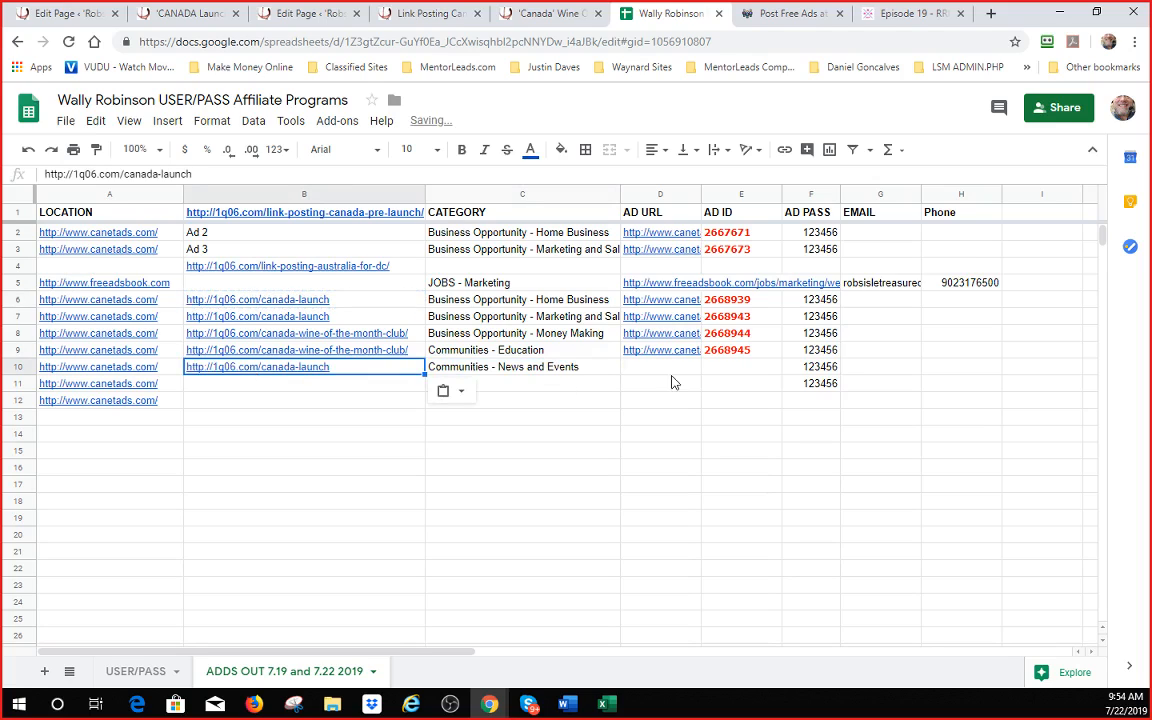
click(776, 22)
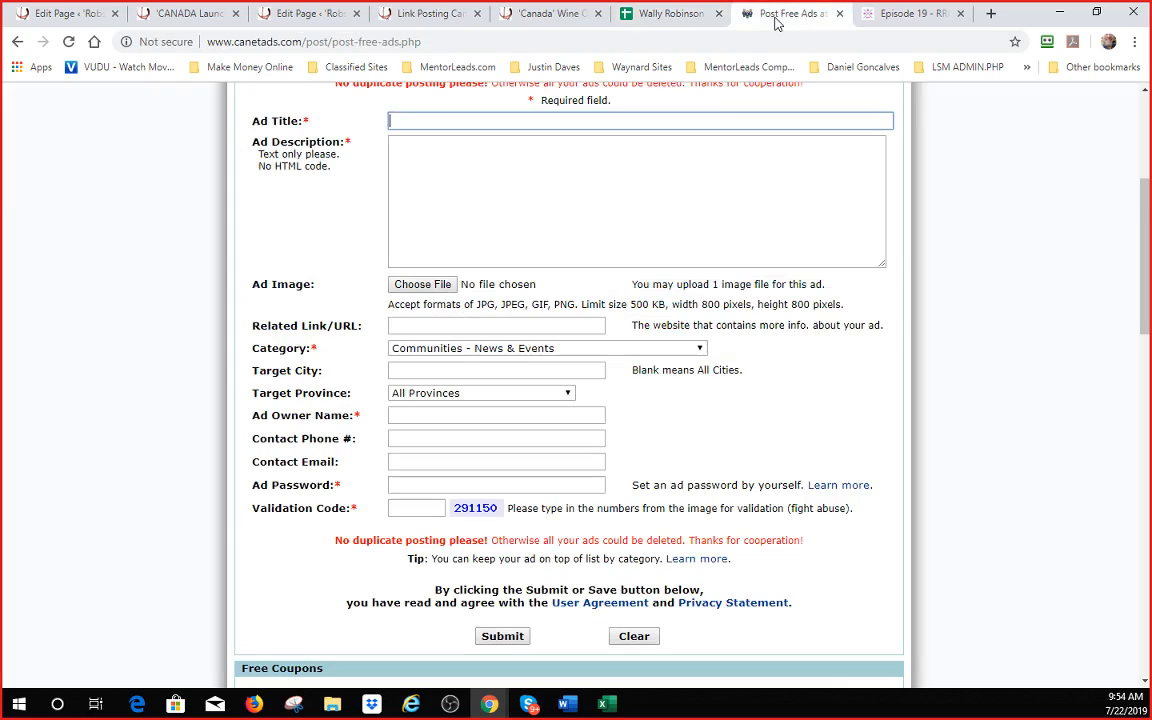
Paste the canada-launch link as Related Link/URL and fill owner name, password and validation code
click(440, 327)
key(ctrl+v)
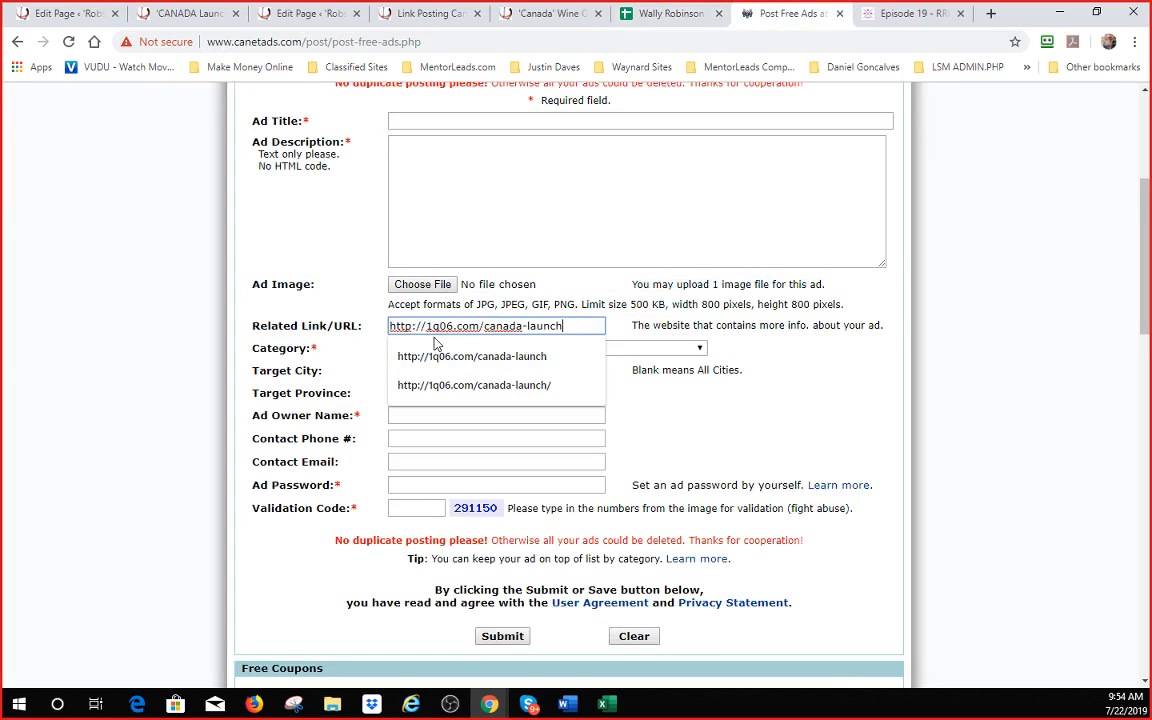
click(720, 461)
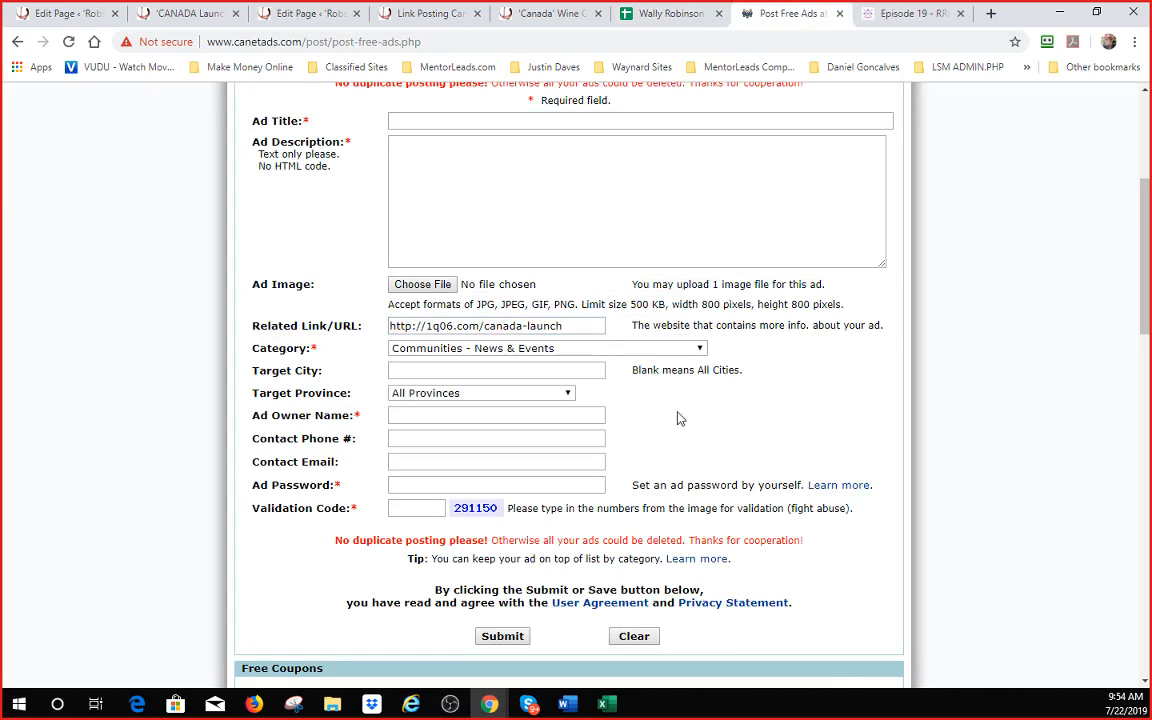
click(424, 414)
text(Wa)
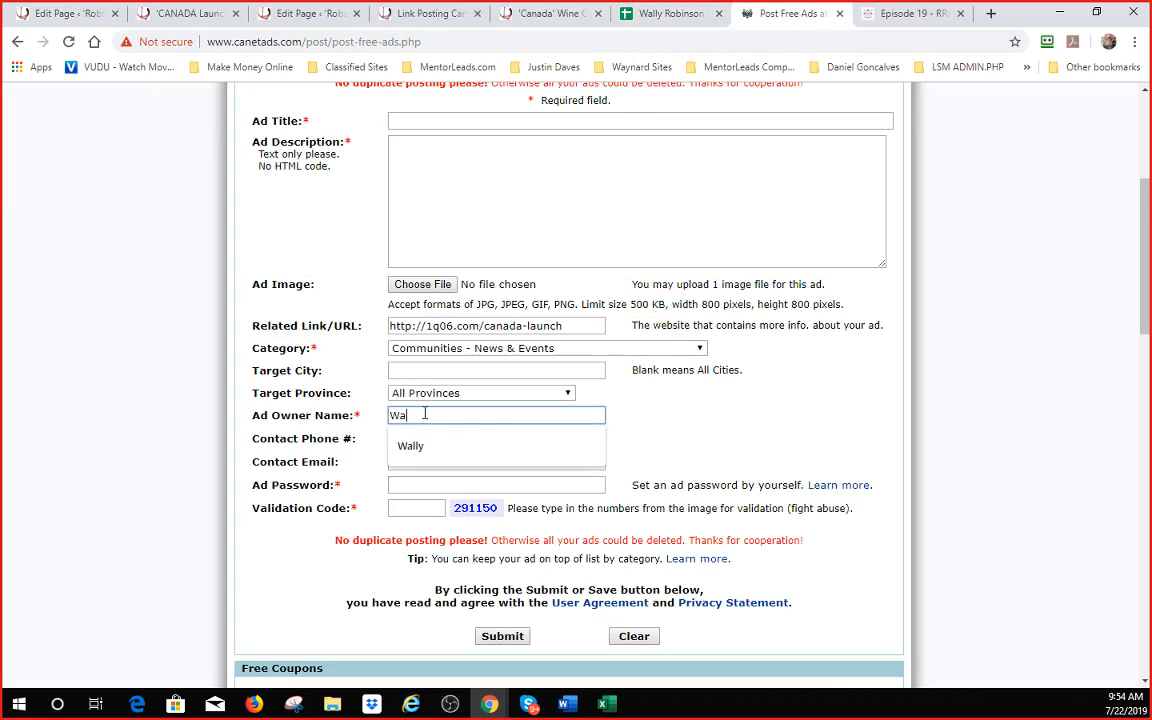
text(lly)
key(Tab)
key(Tab)
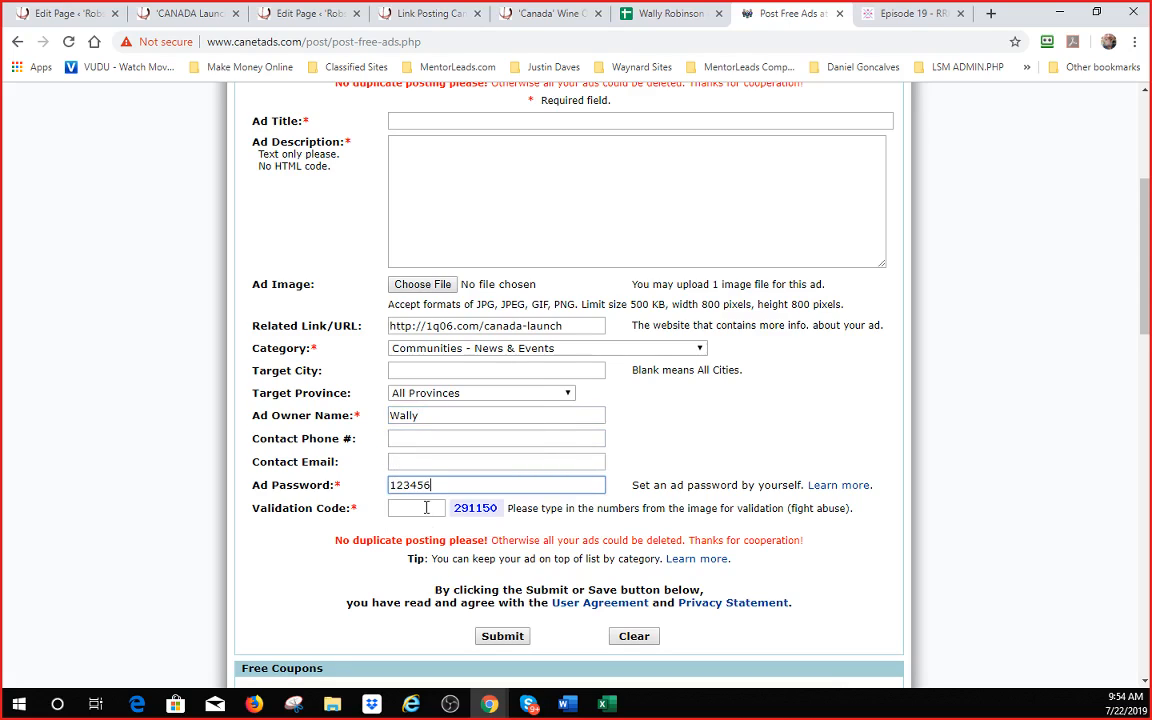
click(426, 507)
text(299115)
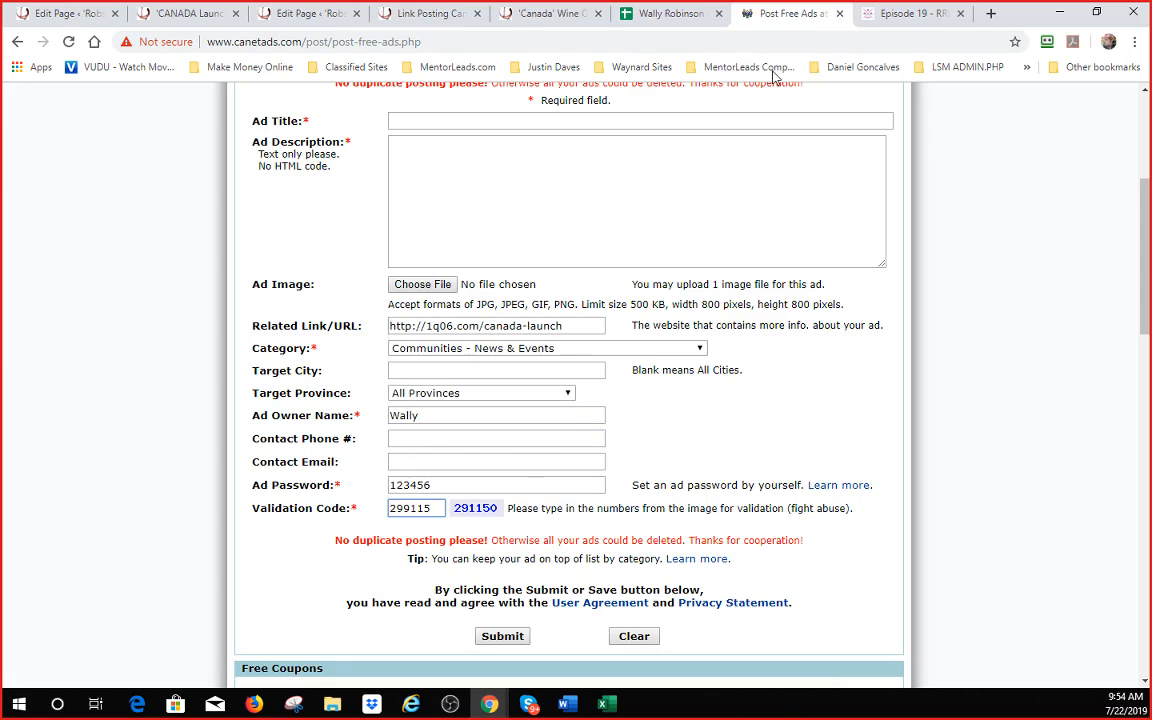
Title the ad 'New to Canada! We have been waiting - and now it is finally here!' and select it
scroll(460, 368, up, 3)
click(462, 364)
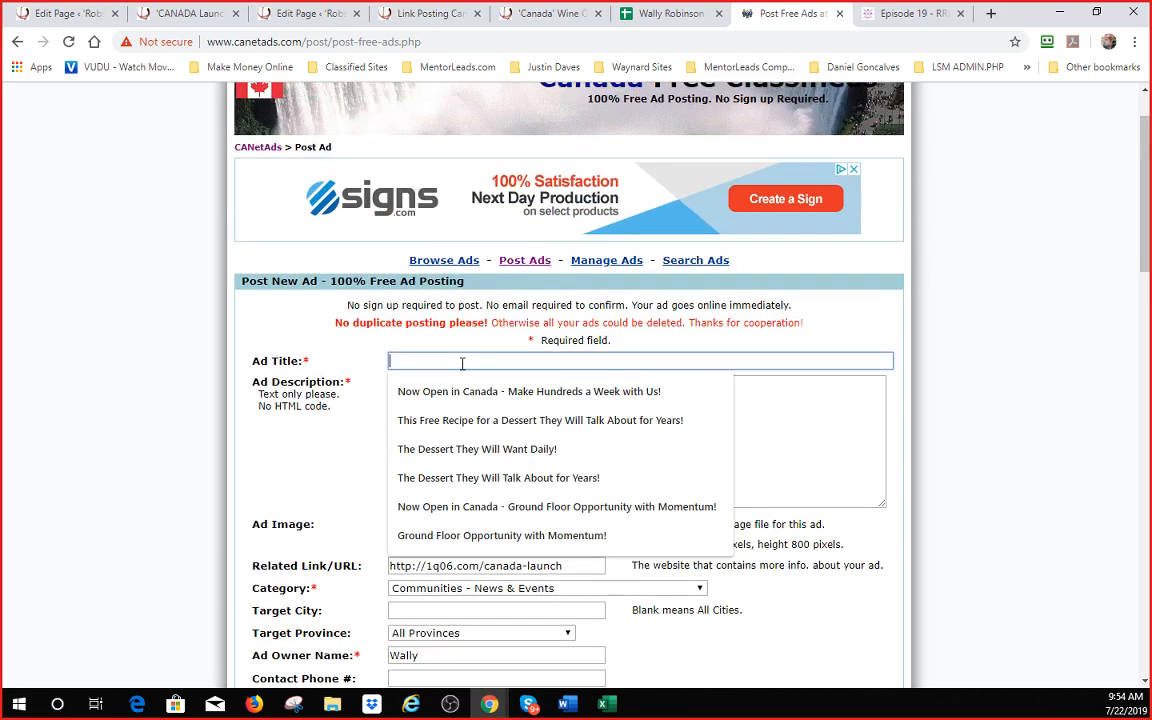
text(N)
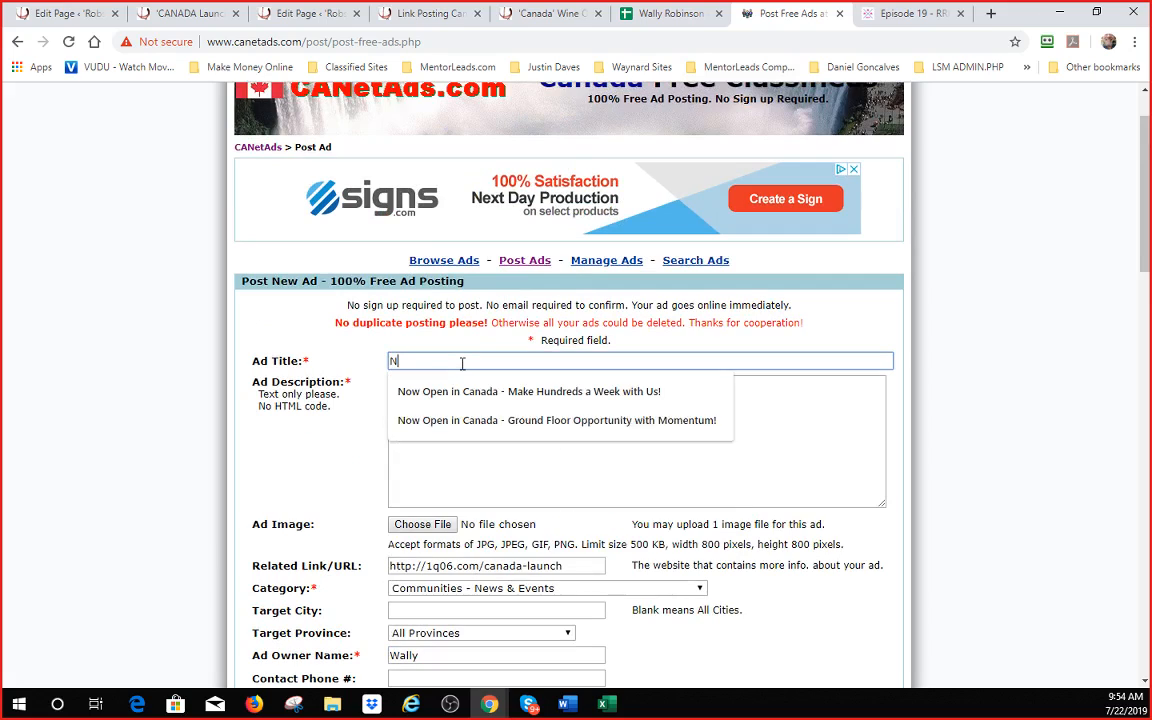
text(ew to Canada!)
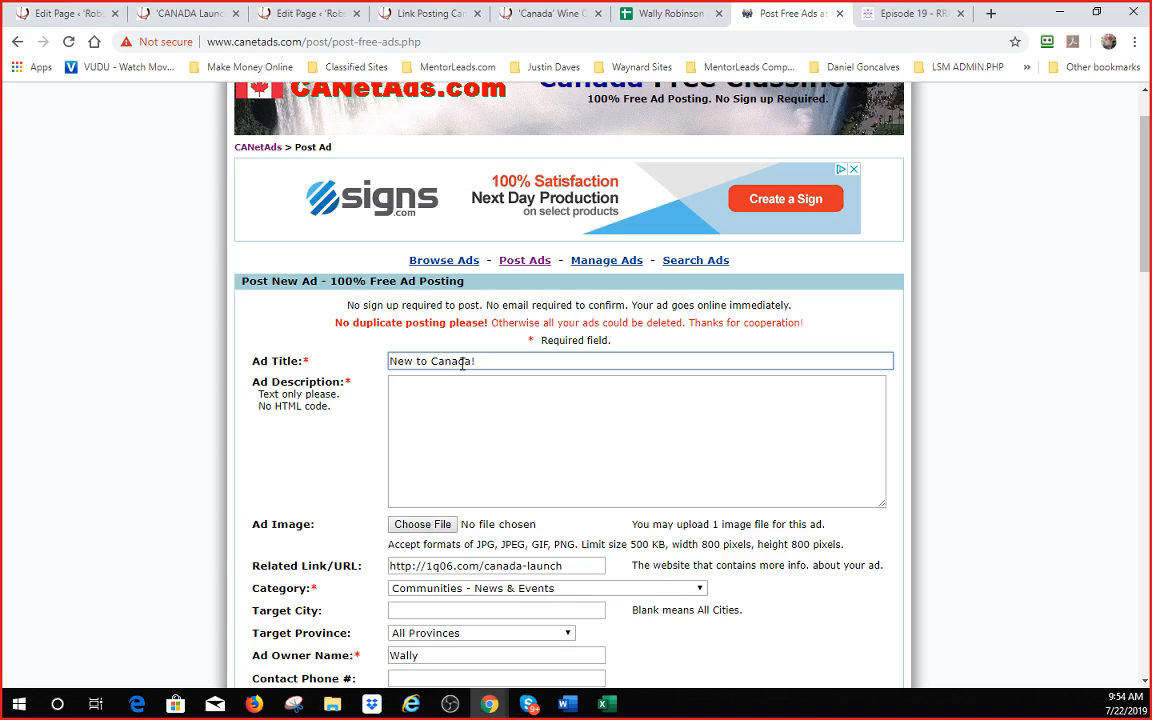
text( YOu ha)
key(BackSpace)
key(BackSpace)
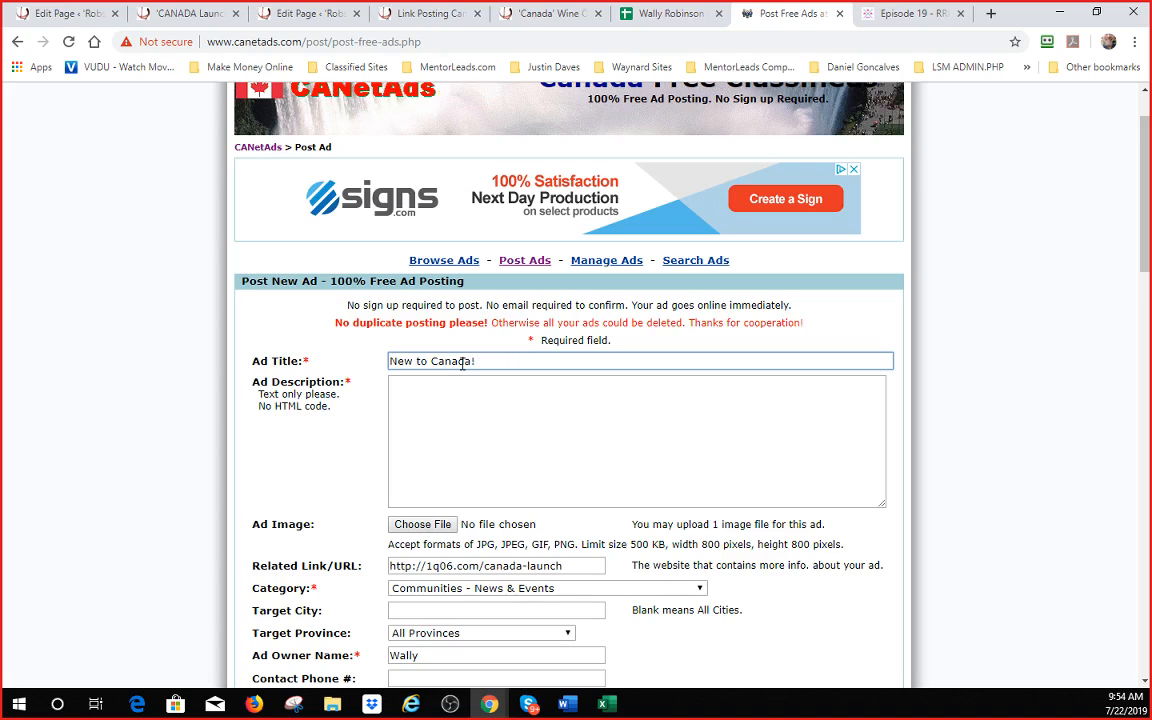
text(We have been wa)
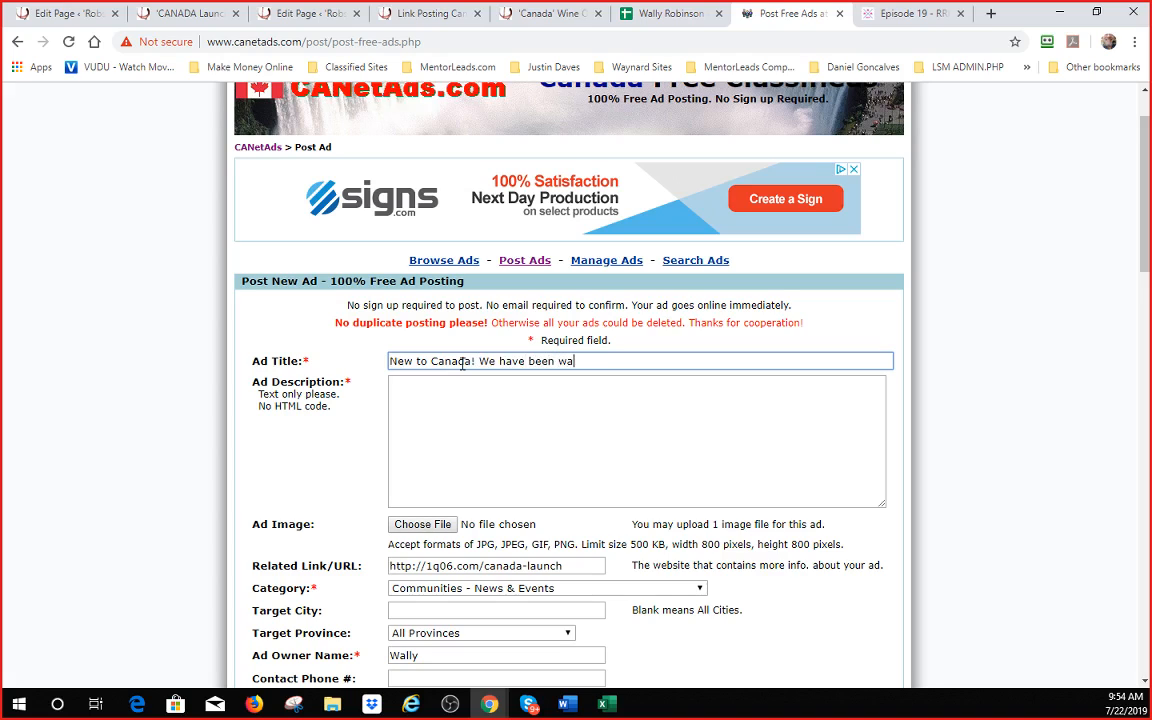
text(iting - and now it is fin)
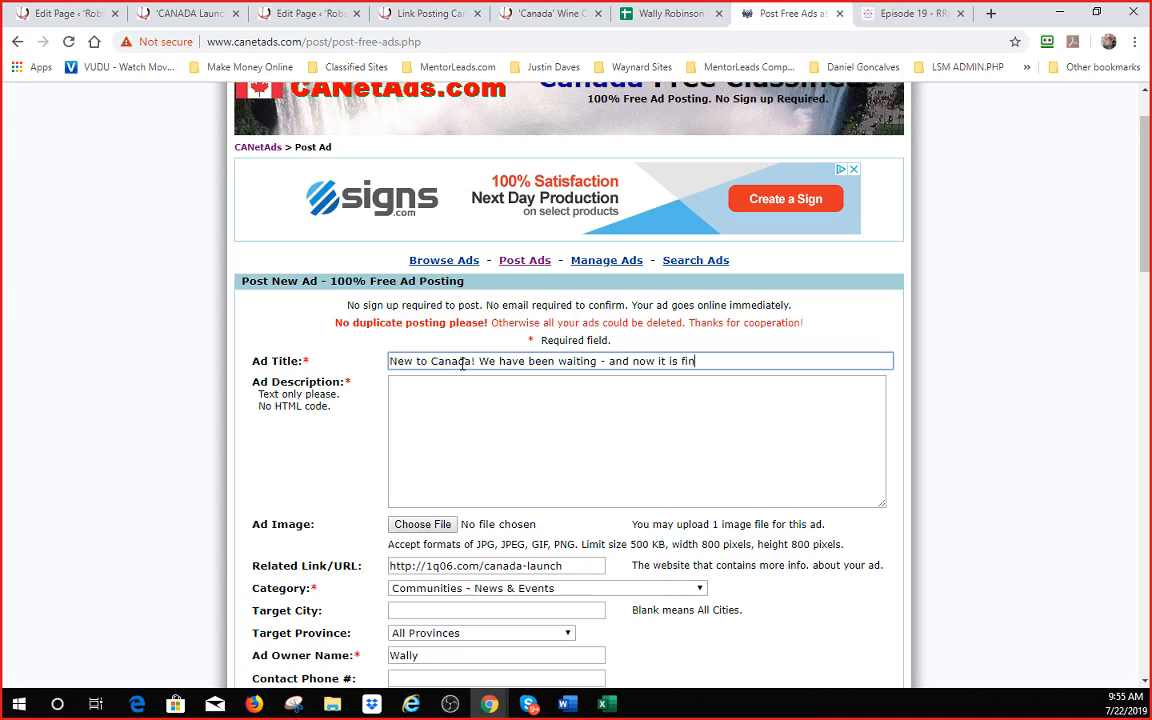
text(ally here!)
drag(789, 363, 373, 362)
key(ctrl+c)
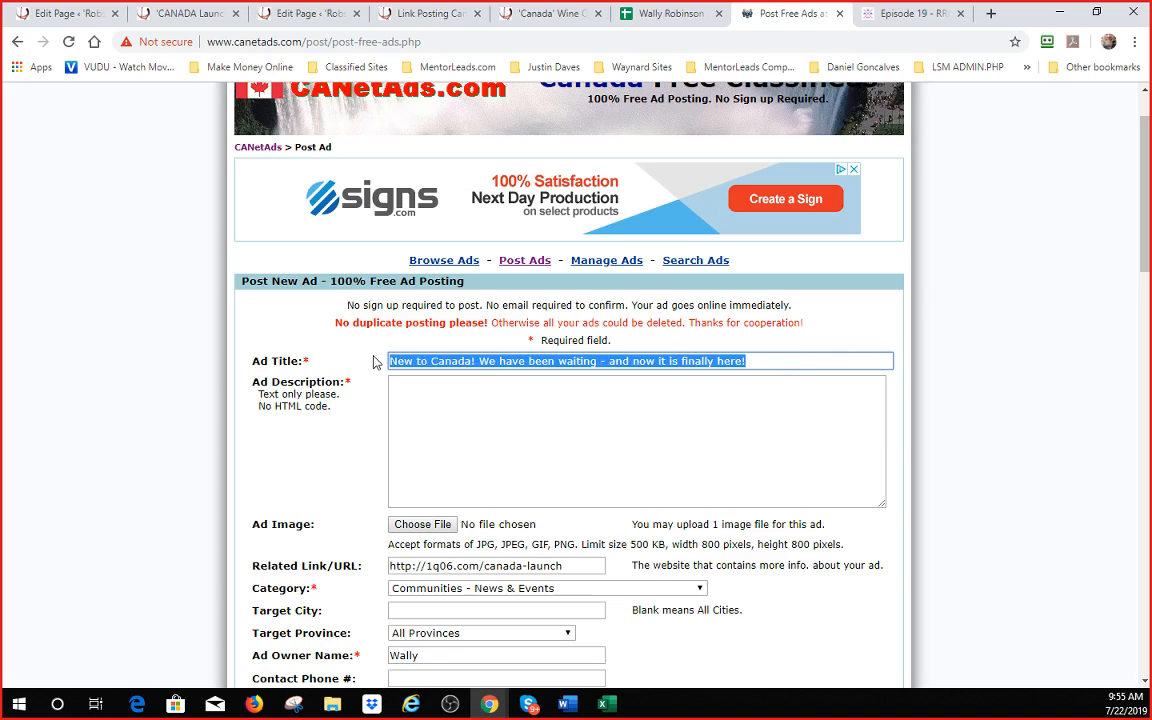
click(670, 13)
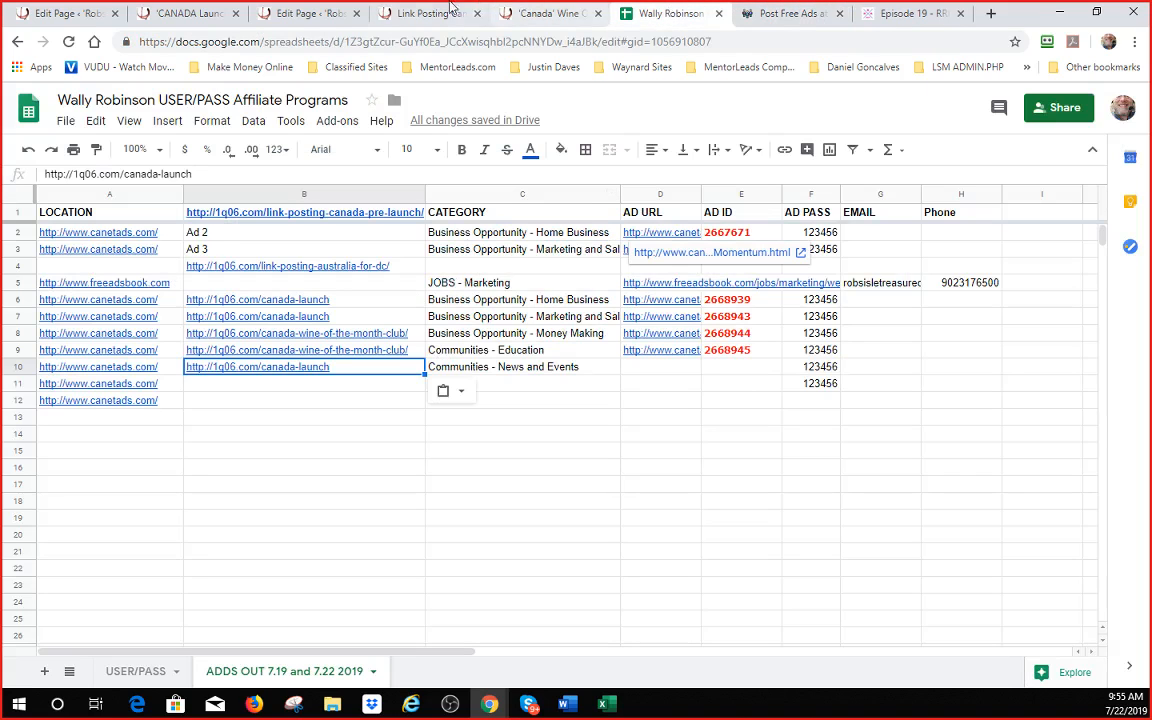
Open the WordPress page editor and place the caret after the Now Open in Canada headline
click(200, 13)
click(293, 14)
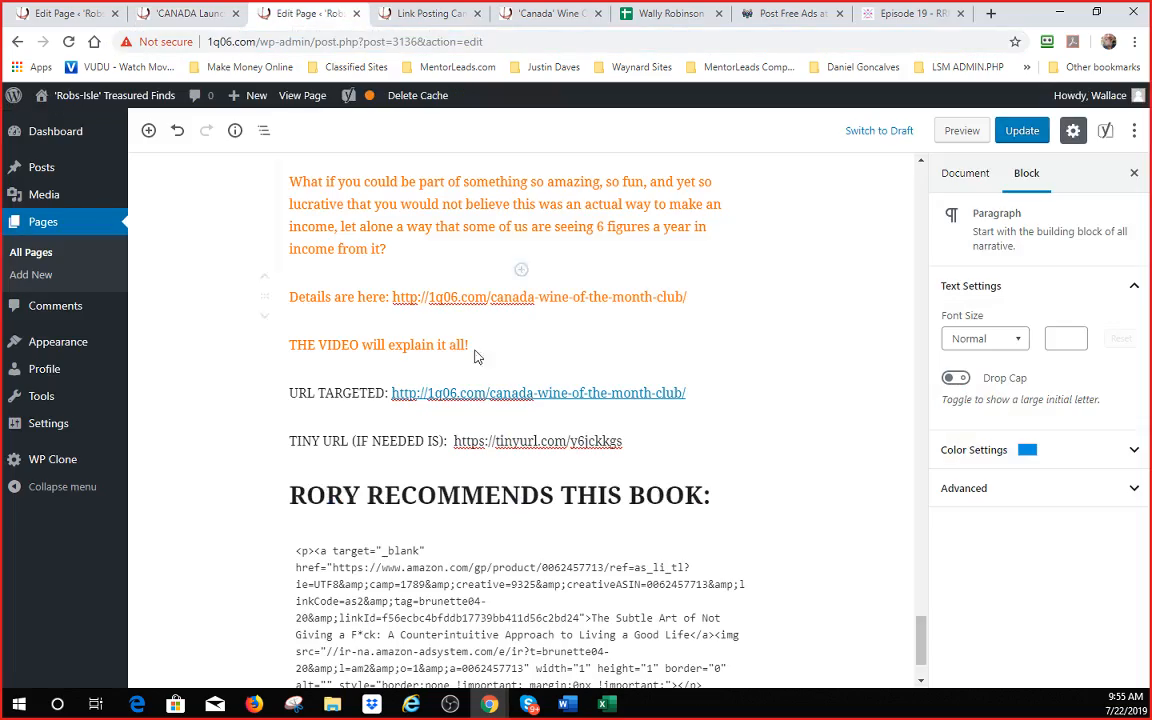
scroll(532, 381, up, 10)
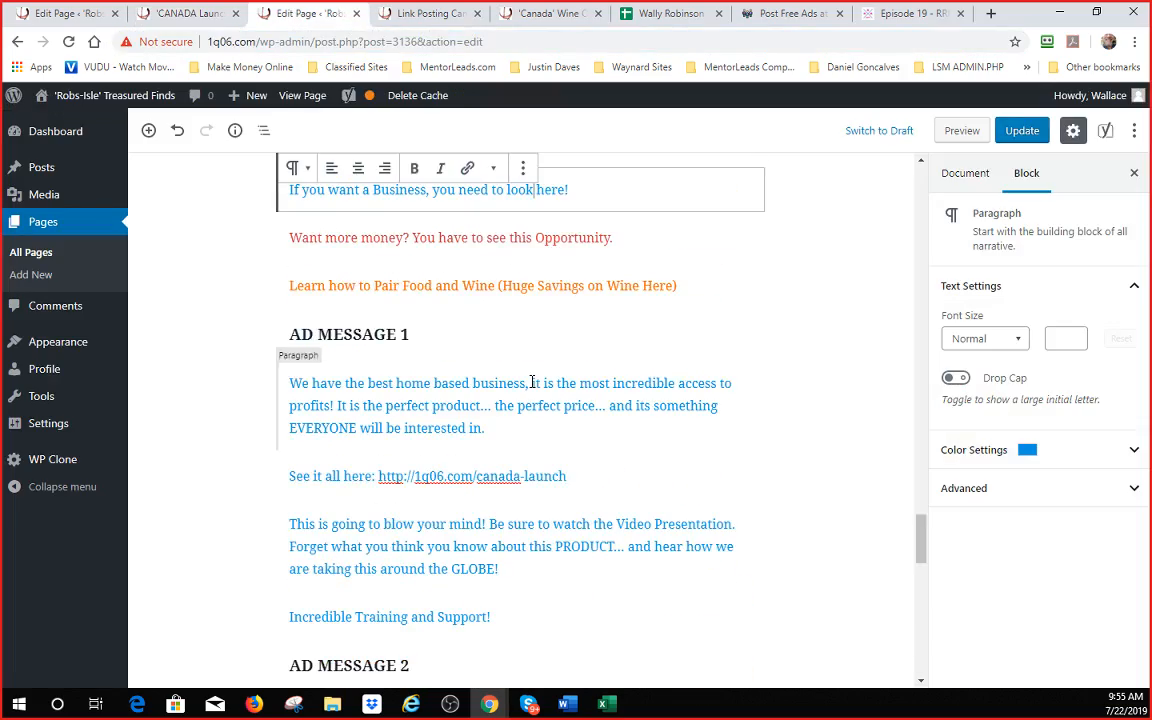
scroll(532, 381, down, 5)
scroll(532, 381, up, 5)
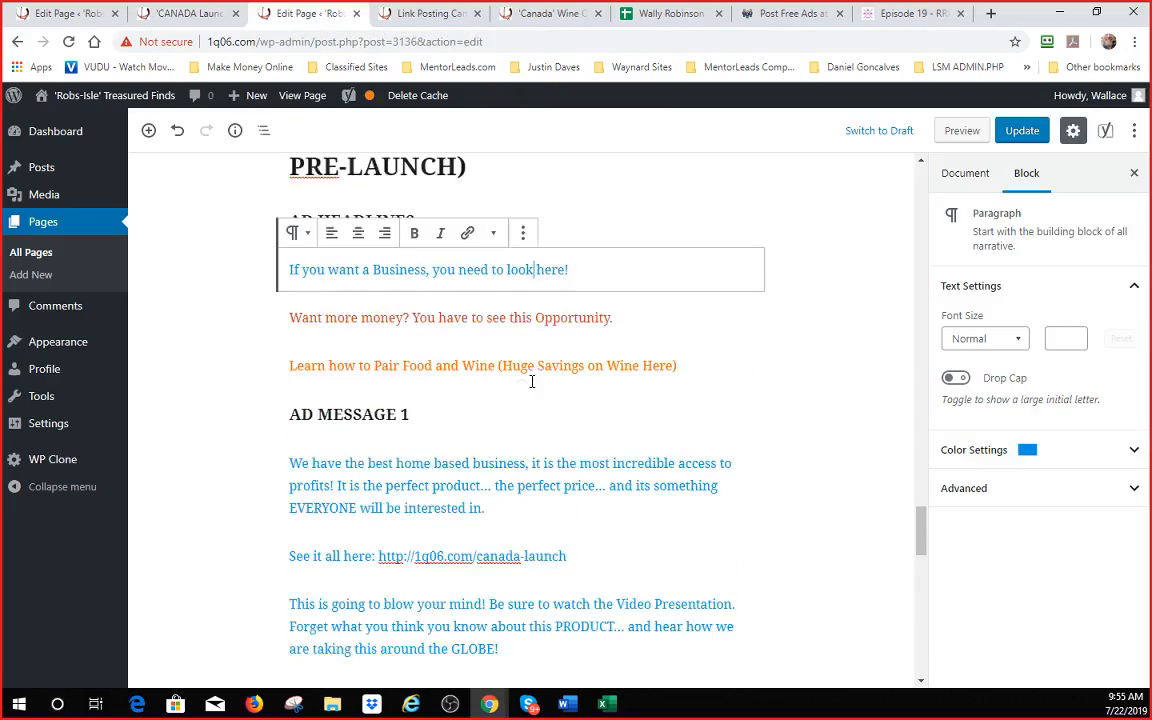
scroll(532, 381, down, 8)
scroll(532, 381, up, 1)
scroll(532, 381, up, 15)
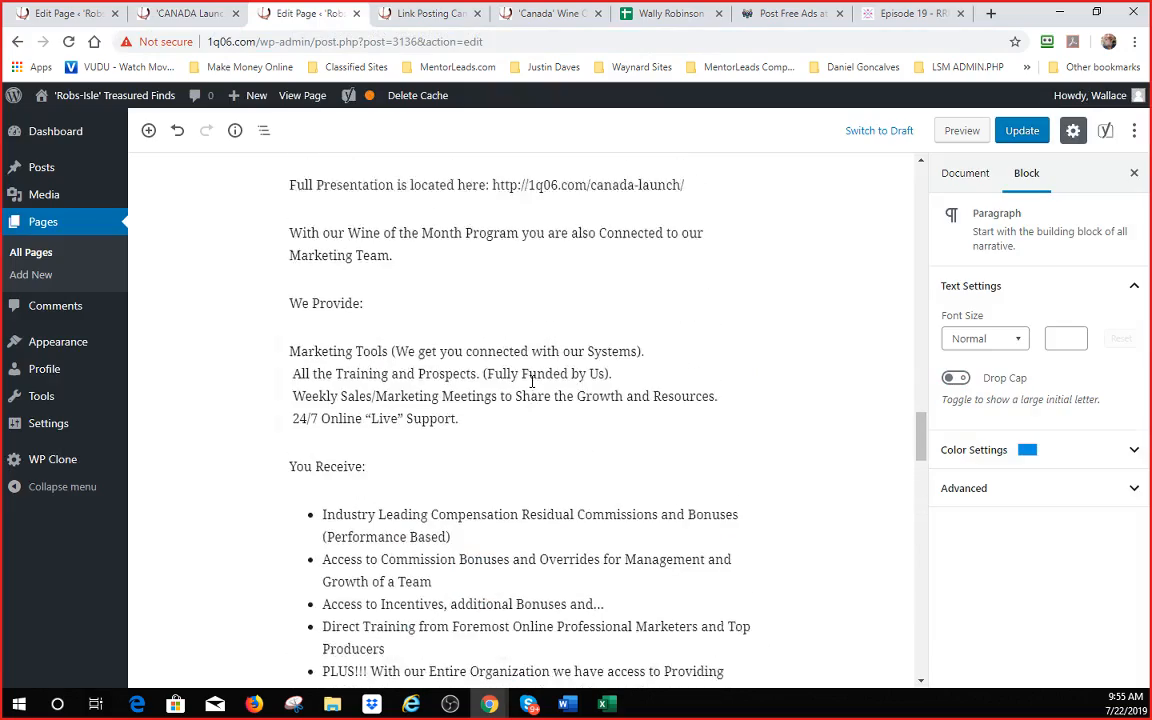
scroll(532, 388, up, 10)
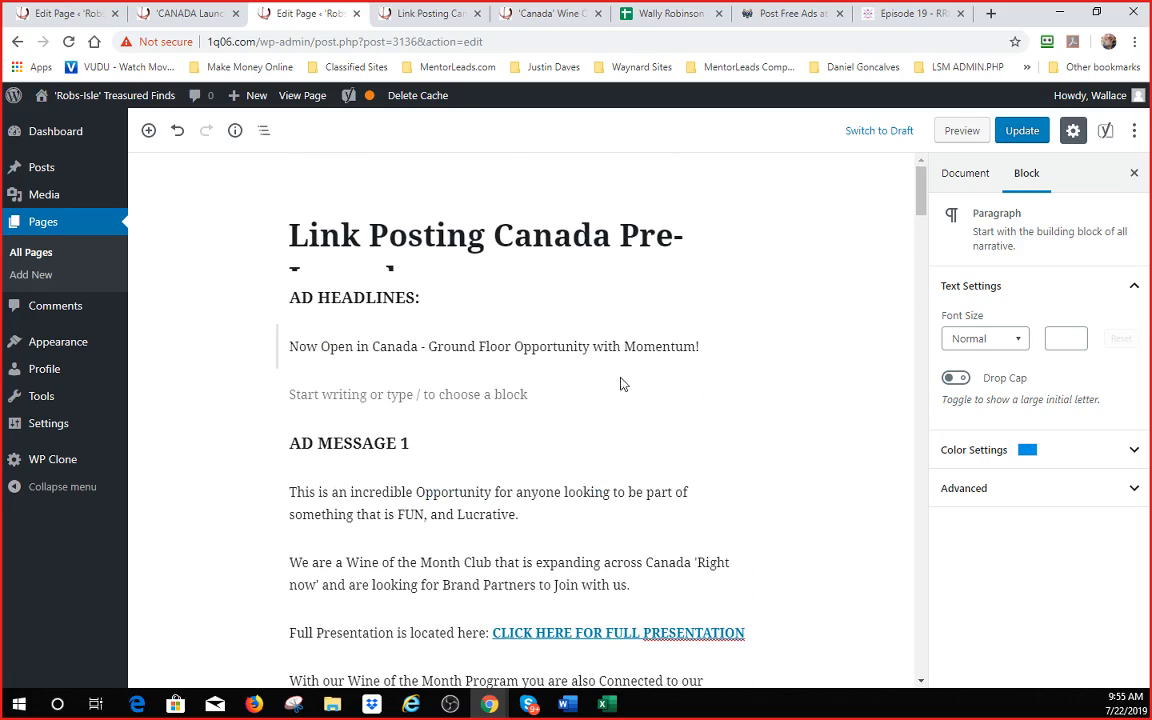
click(723, 346)
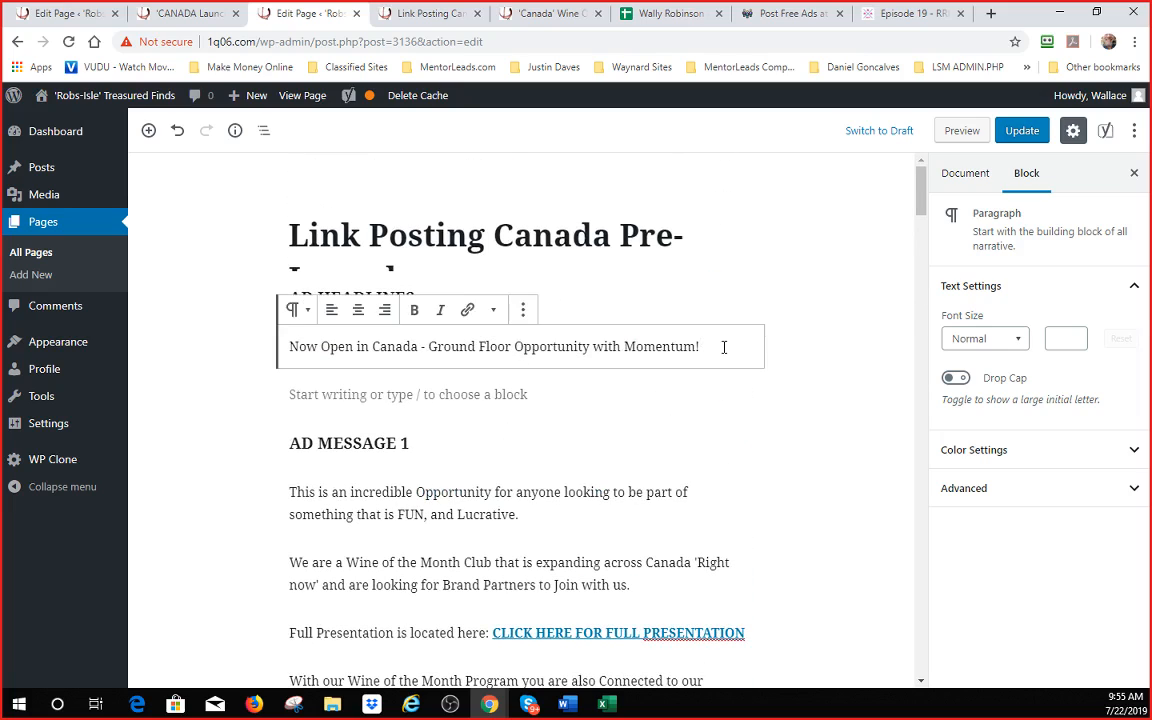
Paste the New to Canada headline below Now Open in Canada, delete a stray paragraph, colour it teal
key(Return)
key(ctrl+v)
click(483, 442)
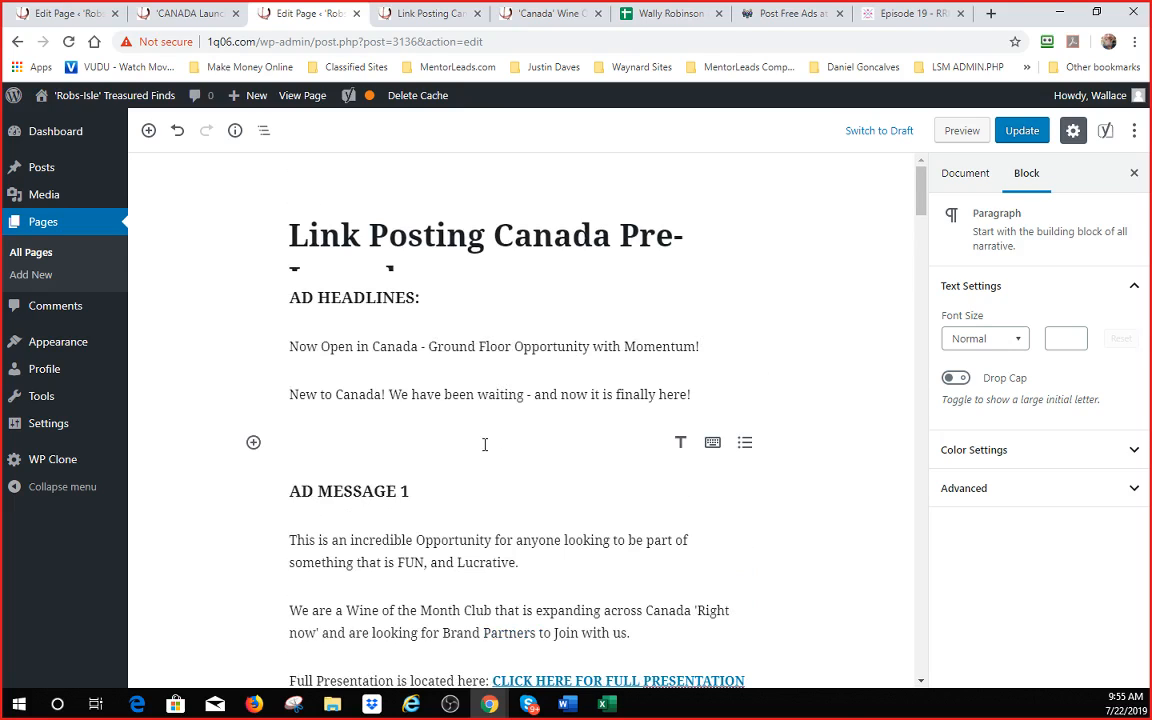
text(vv)
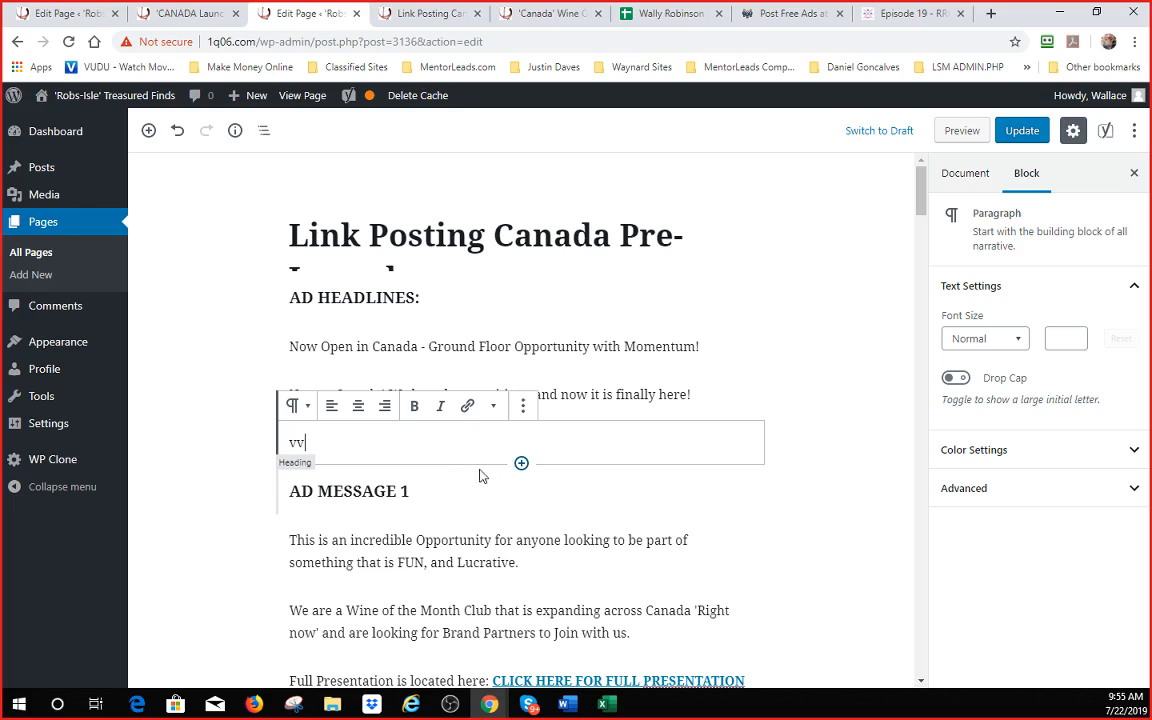
click(529, 410)
click(583, 637)
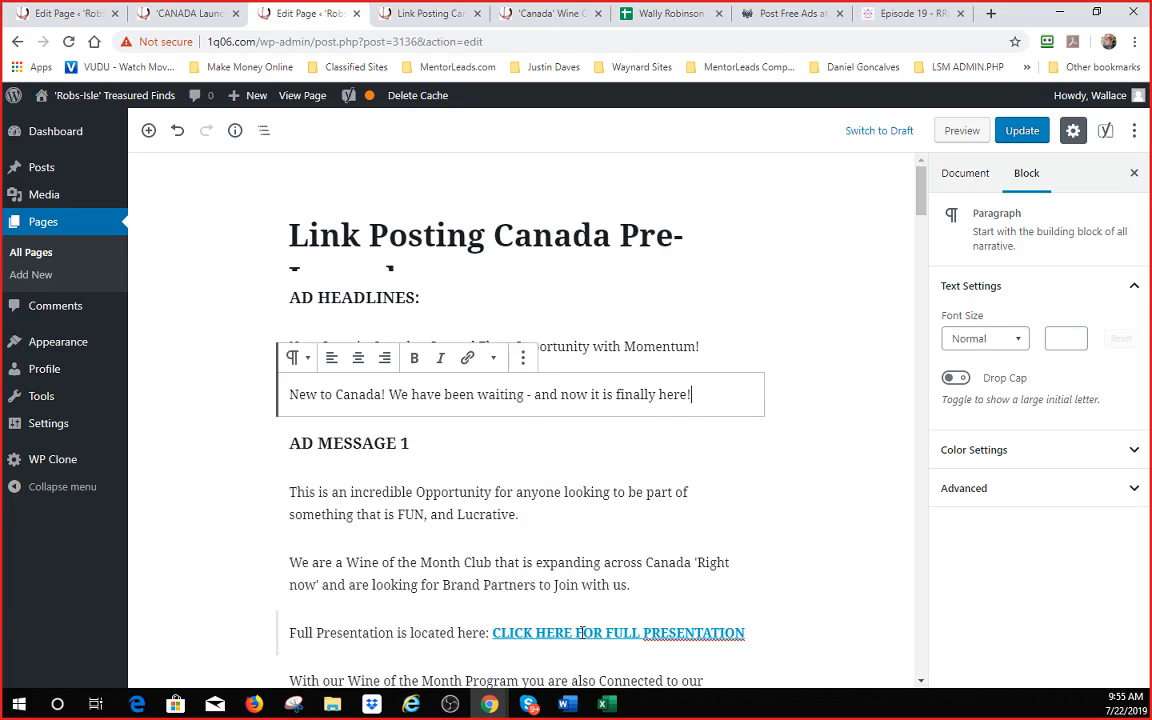
click(950, 447)
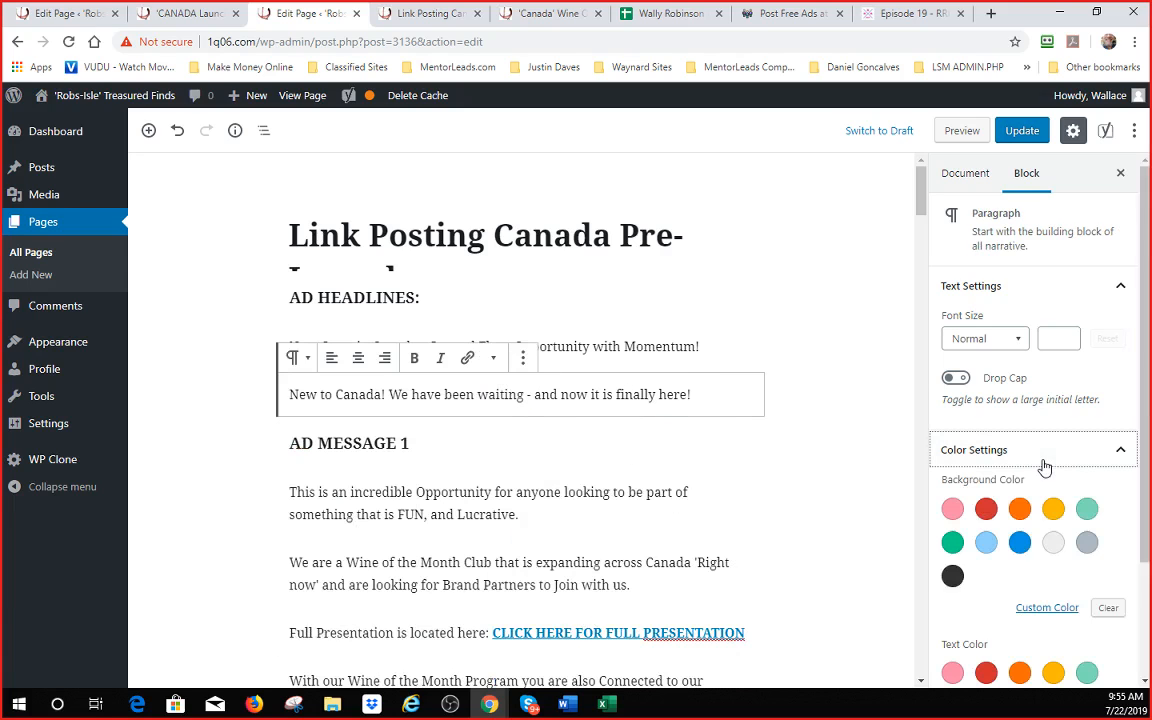
click(1087, 672)
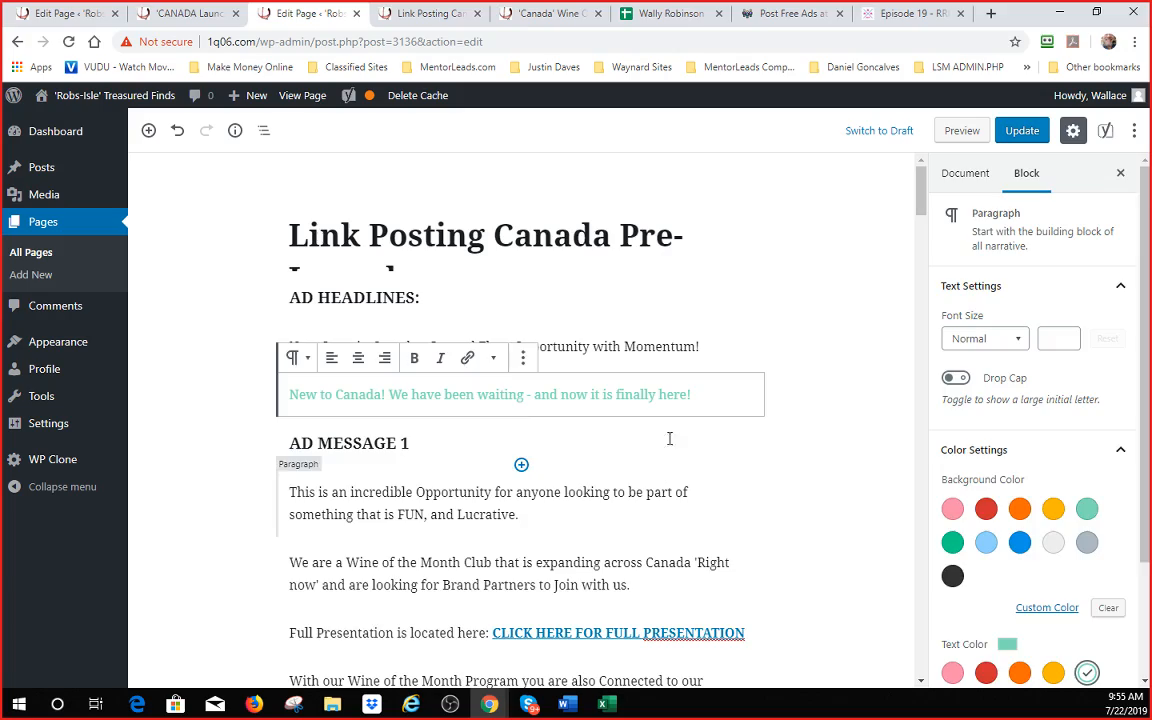
click(761, 291)
Add a new paragraph directly below the AD MESSAGE 4 heading
scroll(728, 327, down, 6)
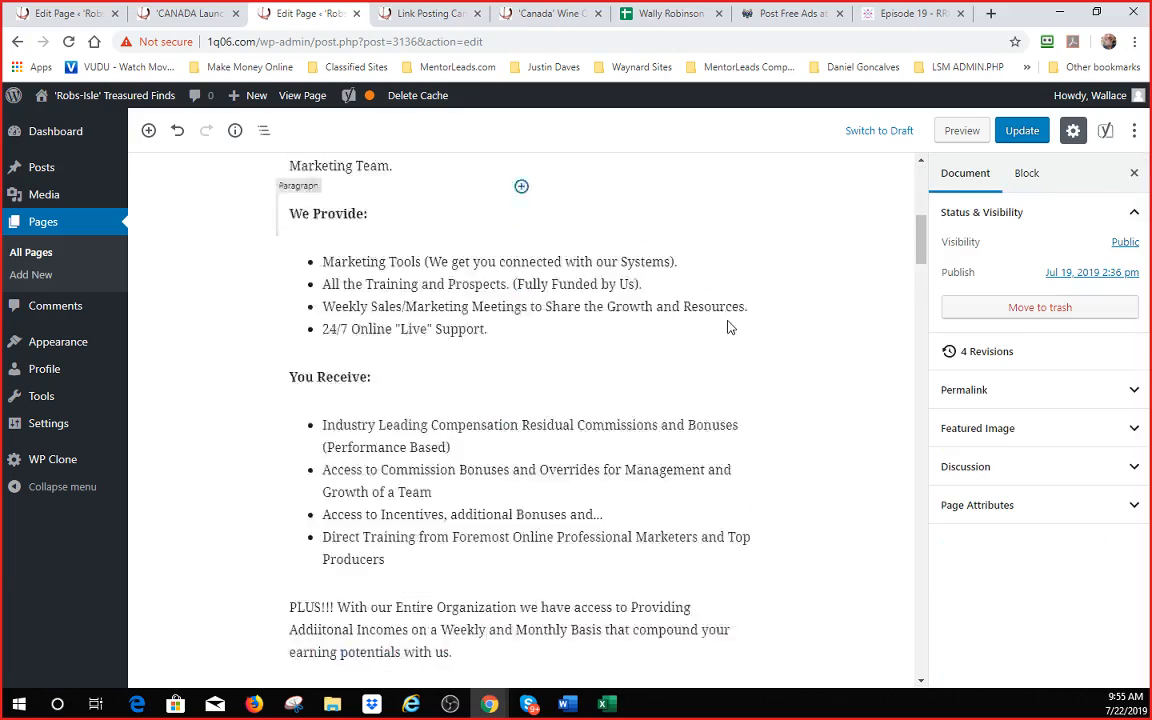
scroll(728, 327, down, 9)
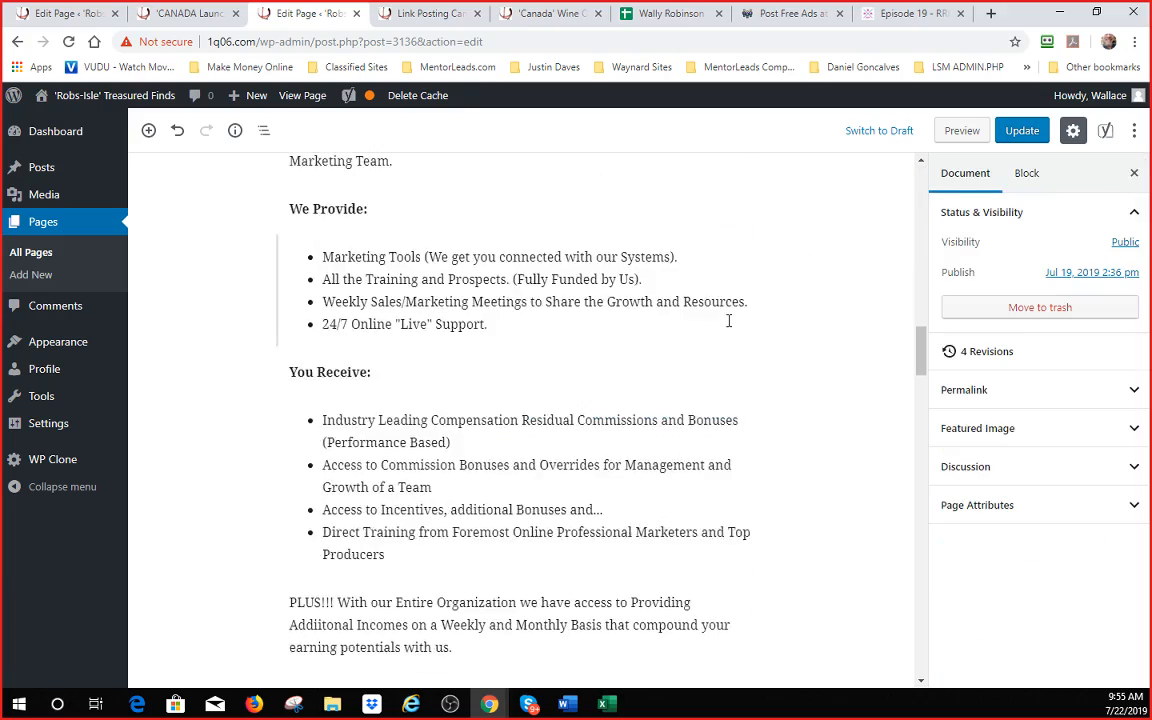
scroll(728, 321, down, 5)
scroll(728, 321, down, 5)
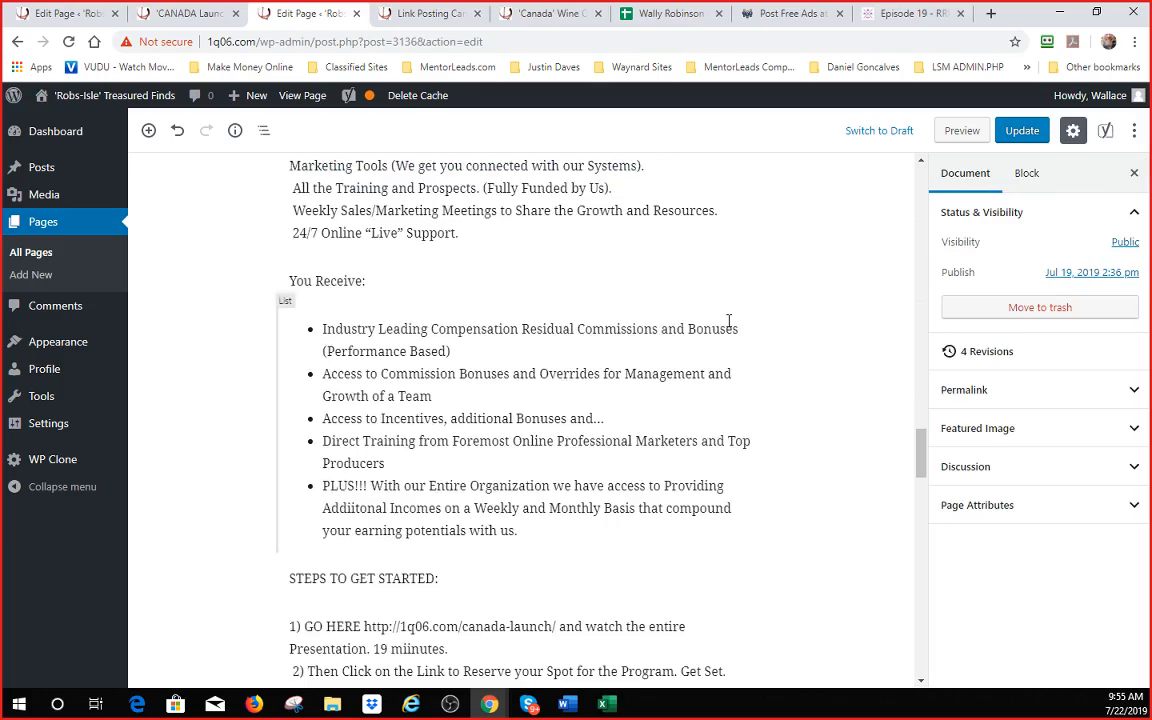
scroll(728, 321, up, 5)
click(391, 206)
scroll(502, 258, down, 6)
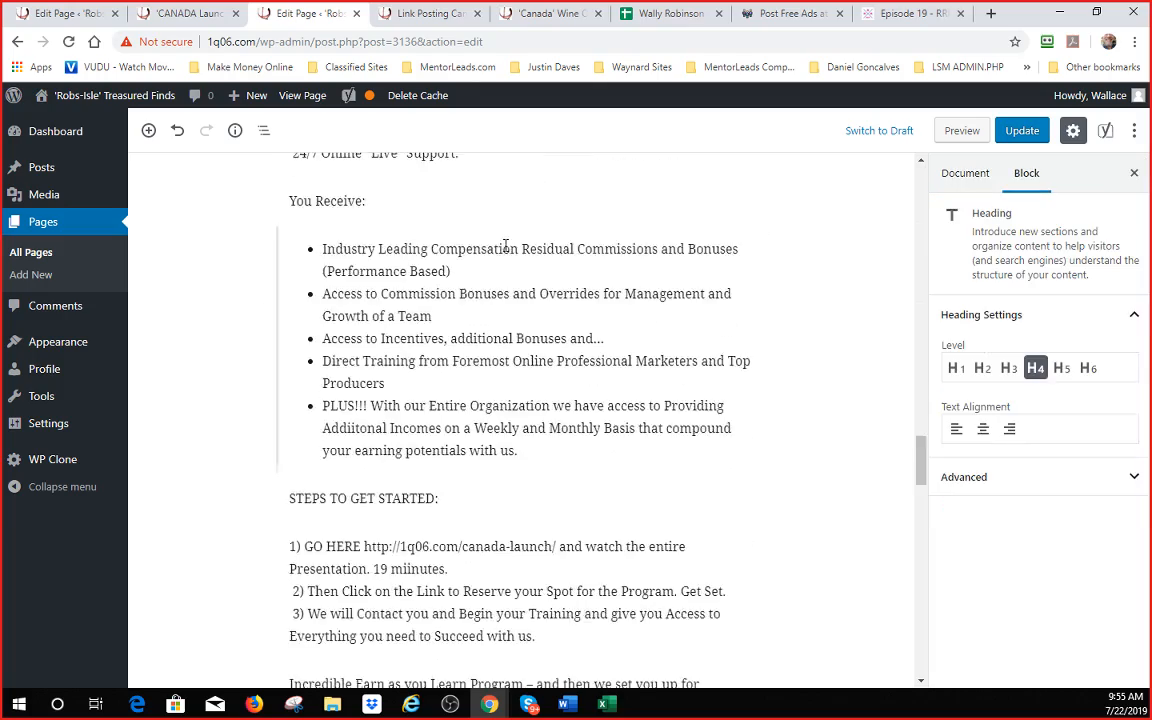
scroll(505, 245, down, 5)
scroll(510, 249, up, 1)
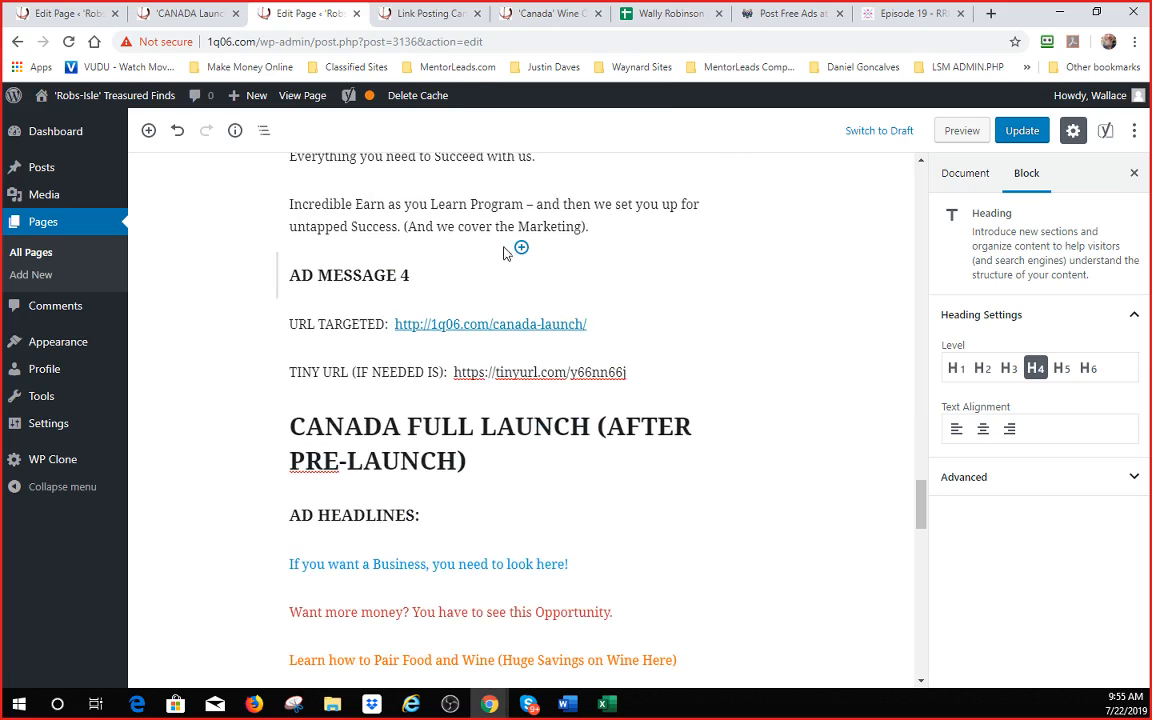
click(439, 271)
key(Return)
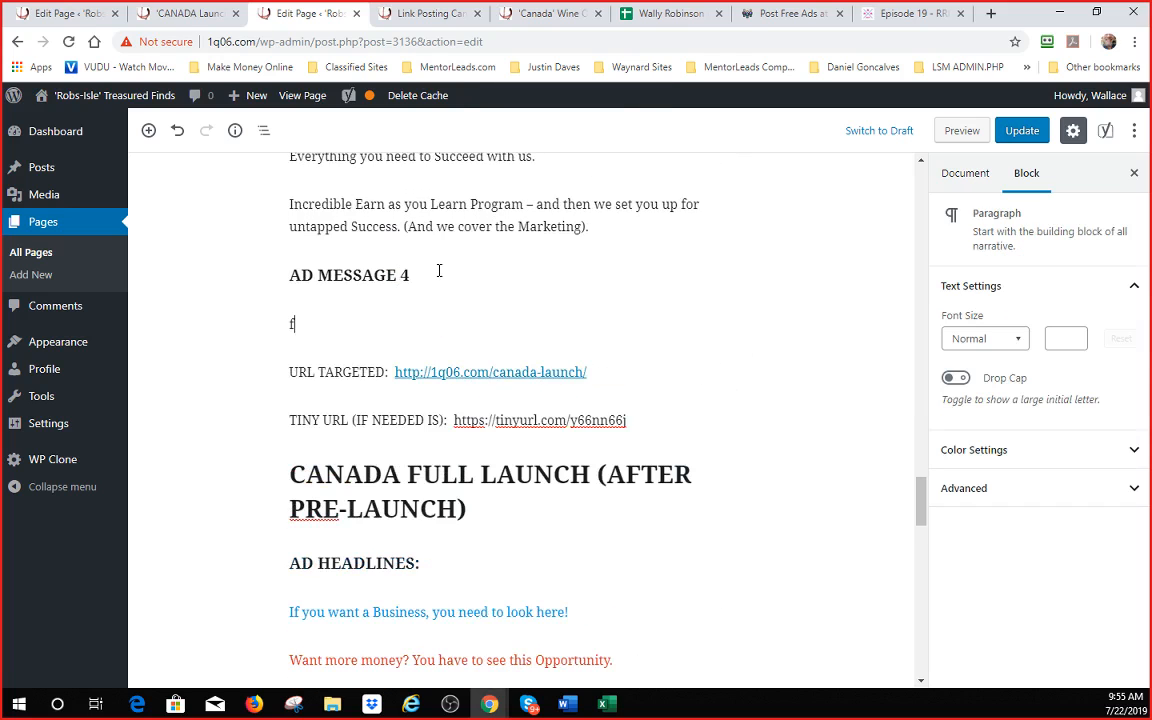
text(f)
click(804, 14)
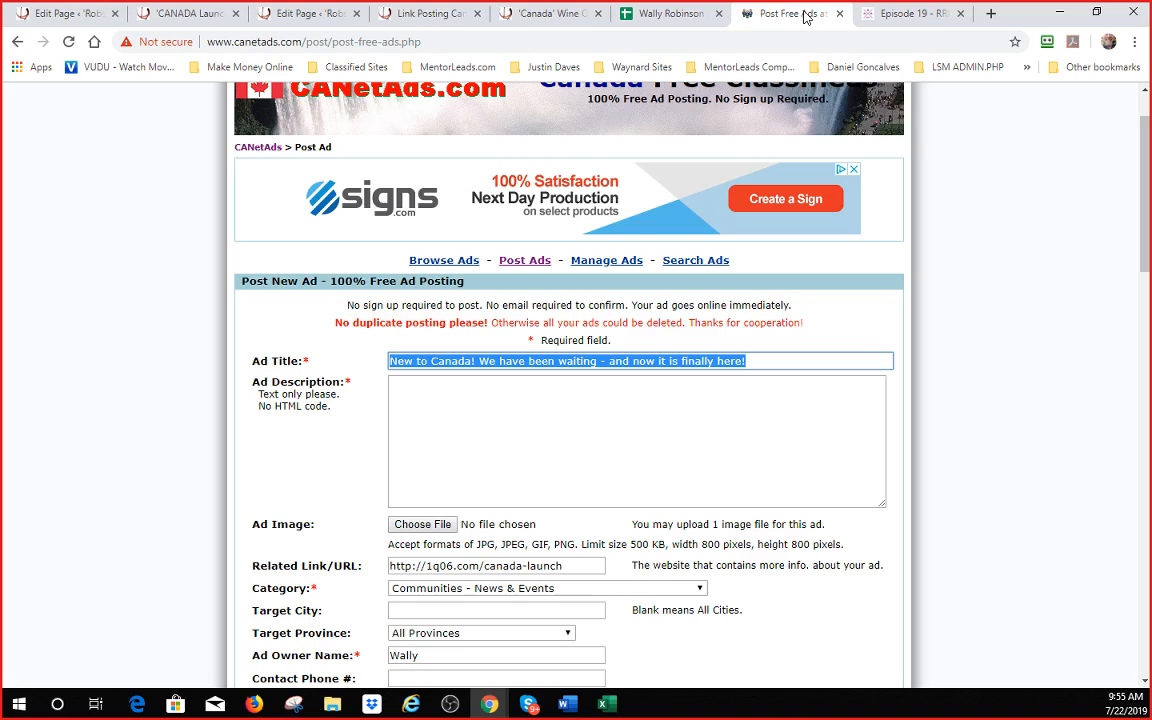
Select the bath3 picture in the Bath Wine folder under 1 Direct Cellars.Fine Wines as the ad image
click(510, 406)
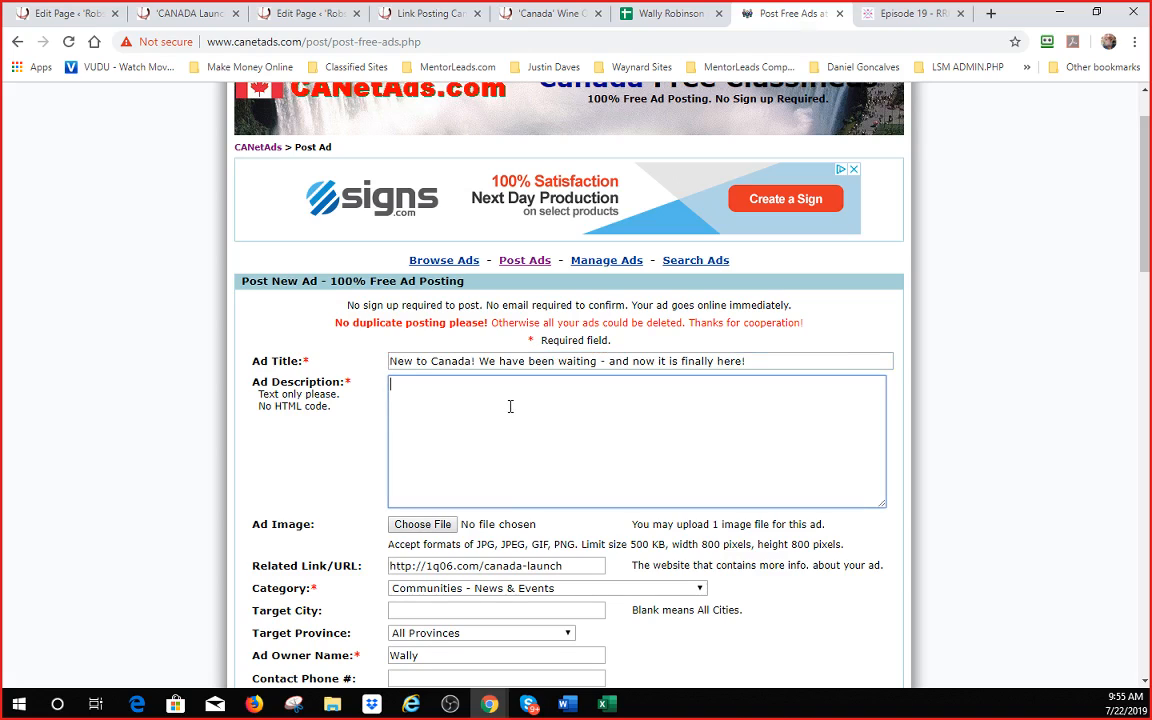
click(418, 524)
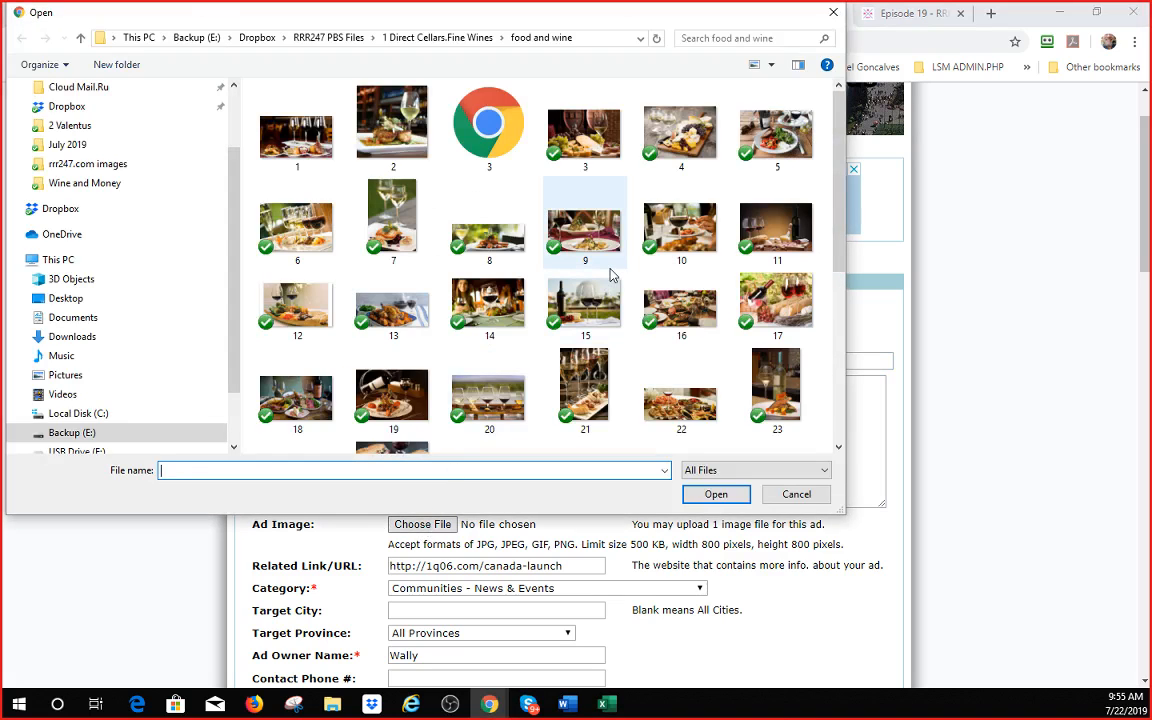
scroll(613, 274, down, 5)
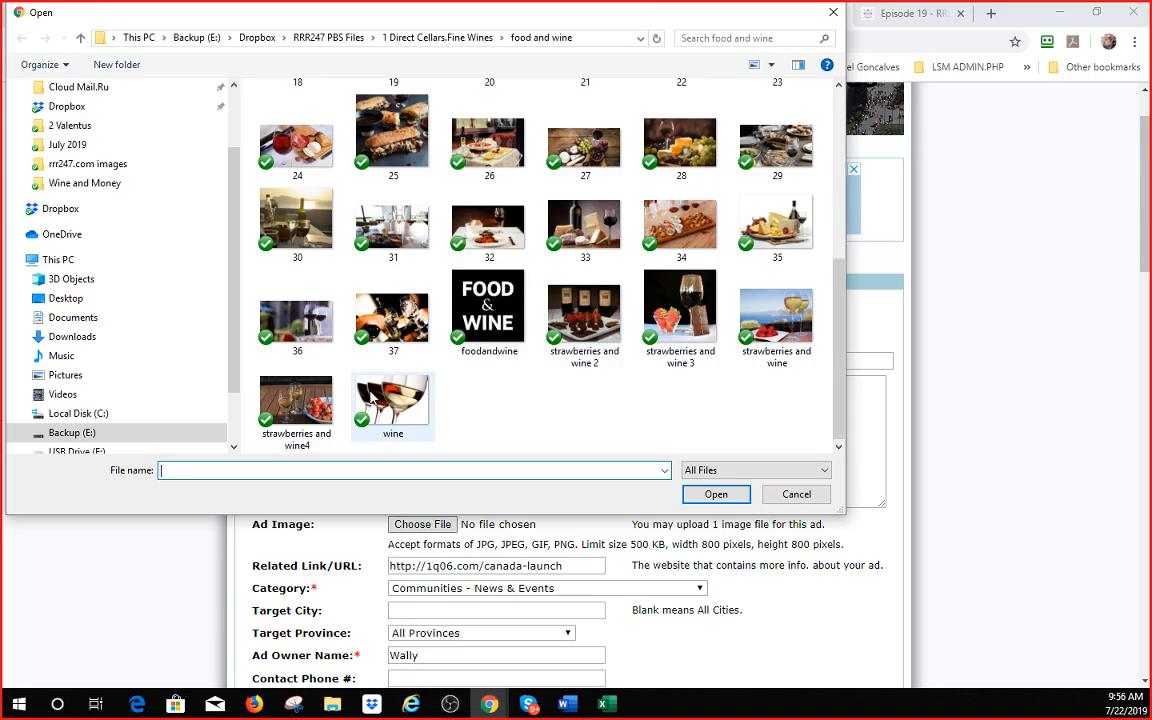
click(392, 405)
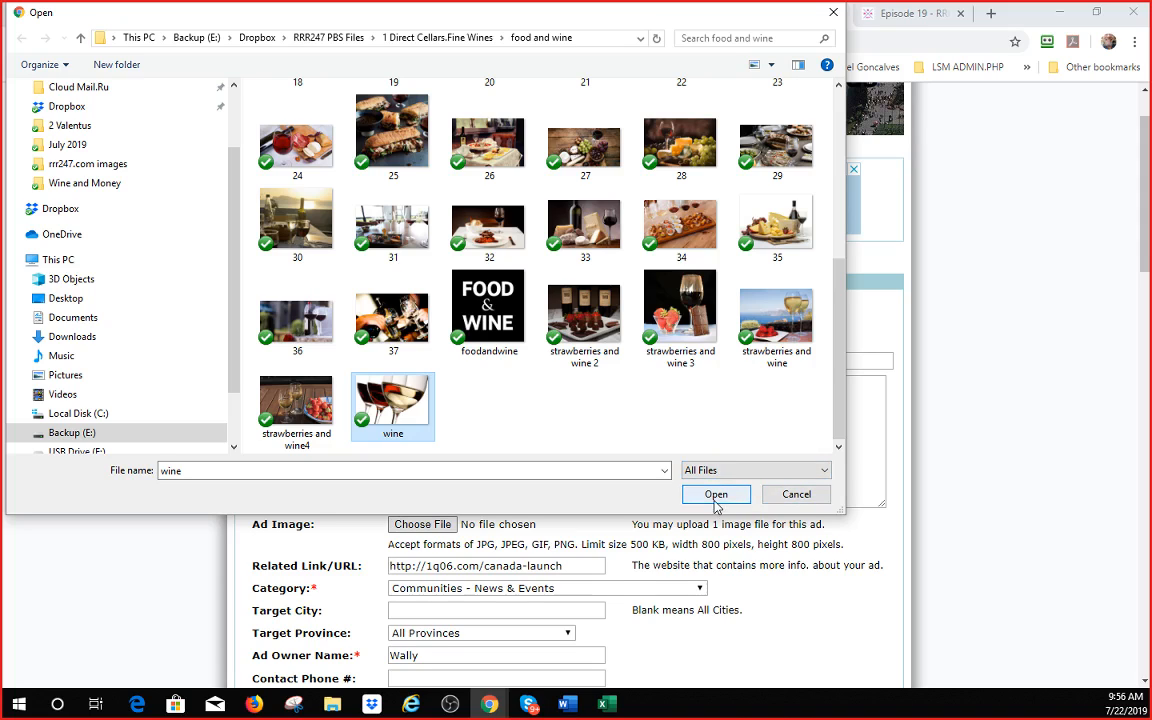
scroll(565, 302, up, 4)
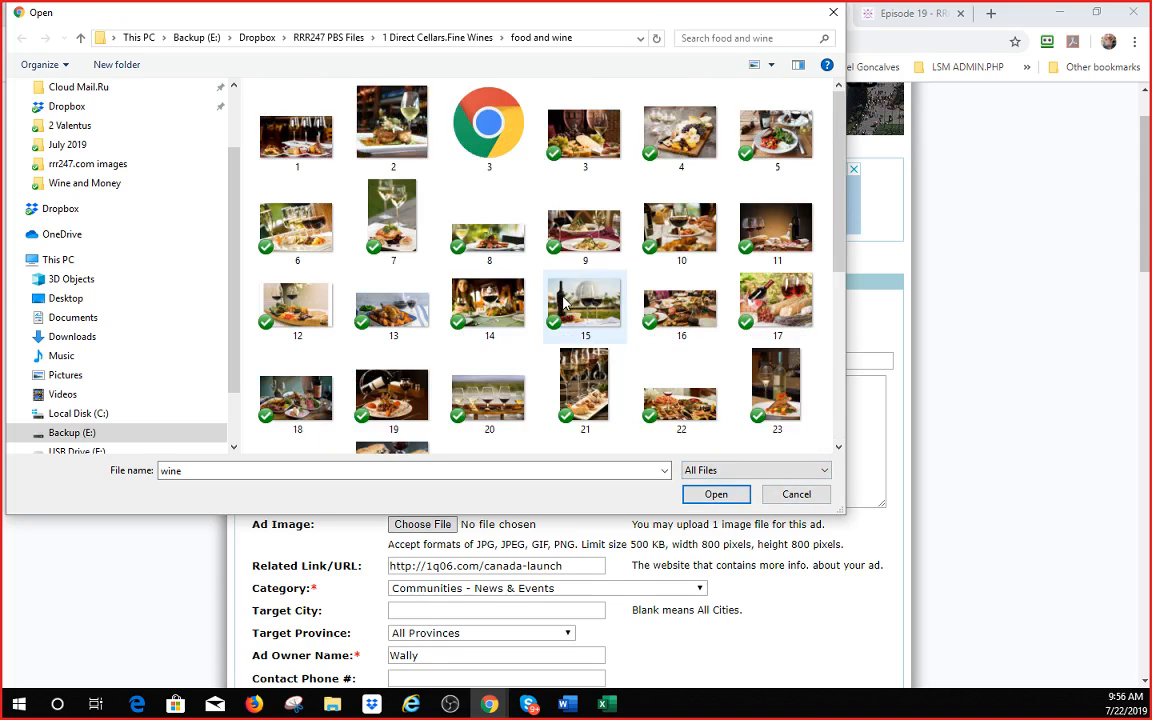
click(447, 40)
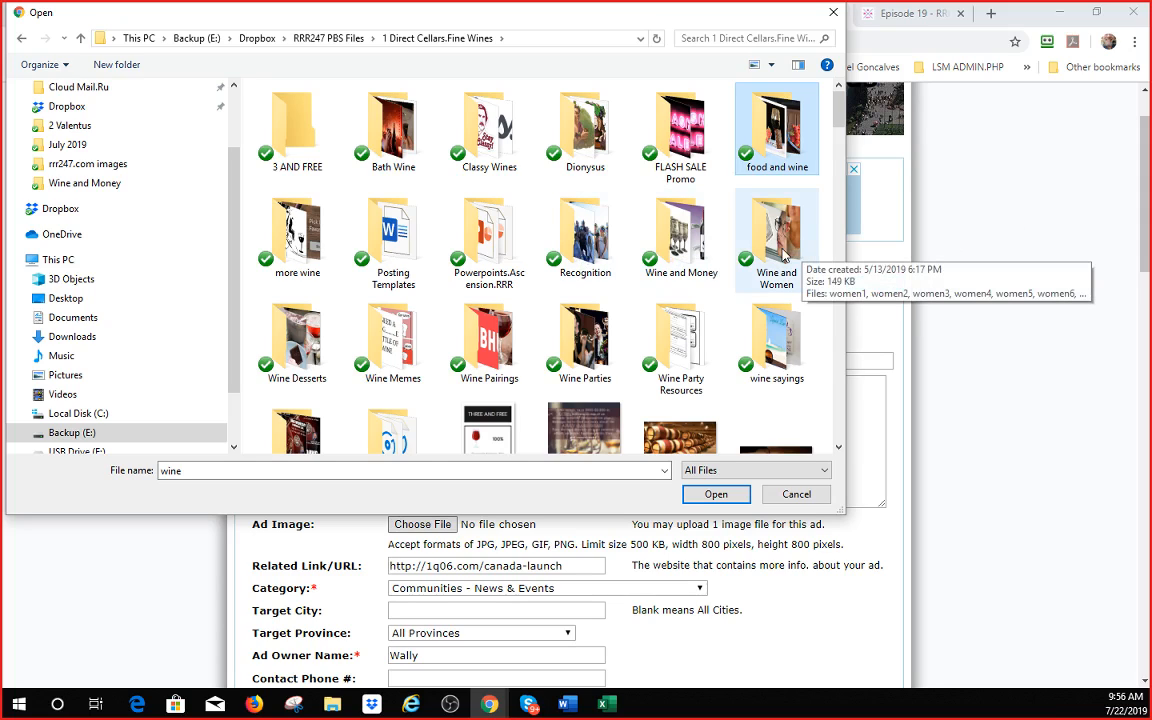
double_click(410, 125)
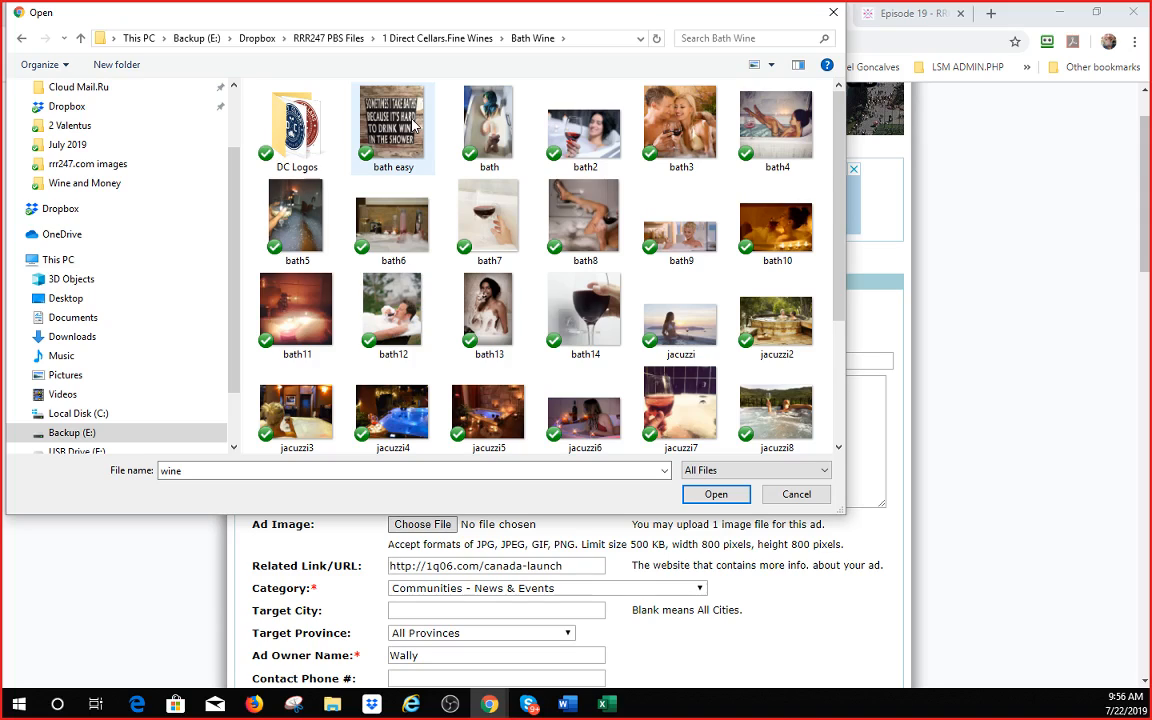
click(680, 122)
Attach bath3 and write the description 'We all know that Canada has some of the most Amazing Fine Wines…around the Globe'
click(715, 496)
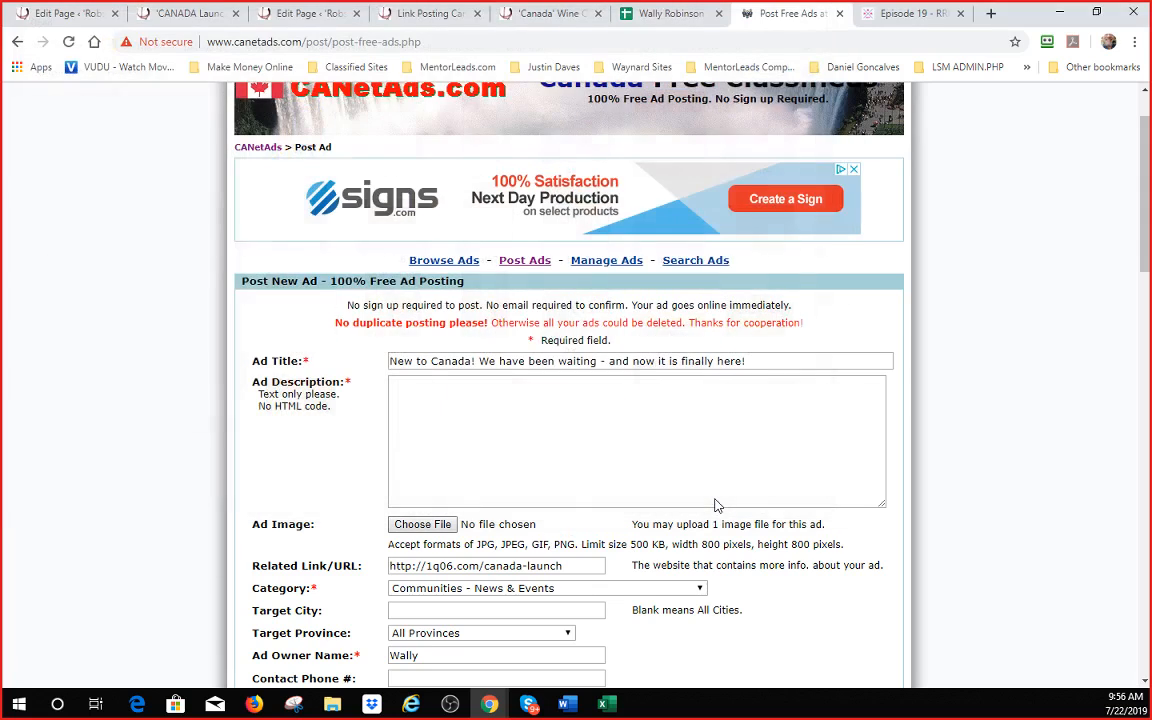
click(604, 430)
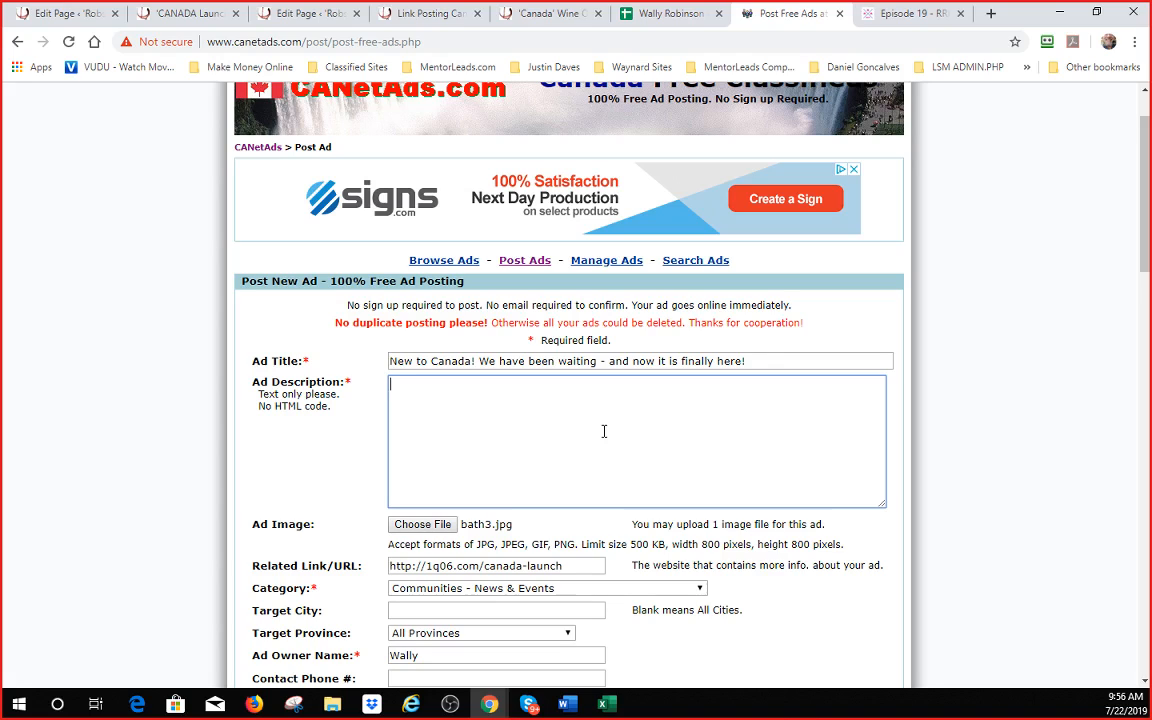
text(We all know that Canada )
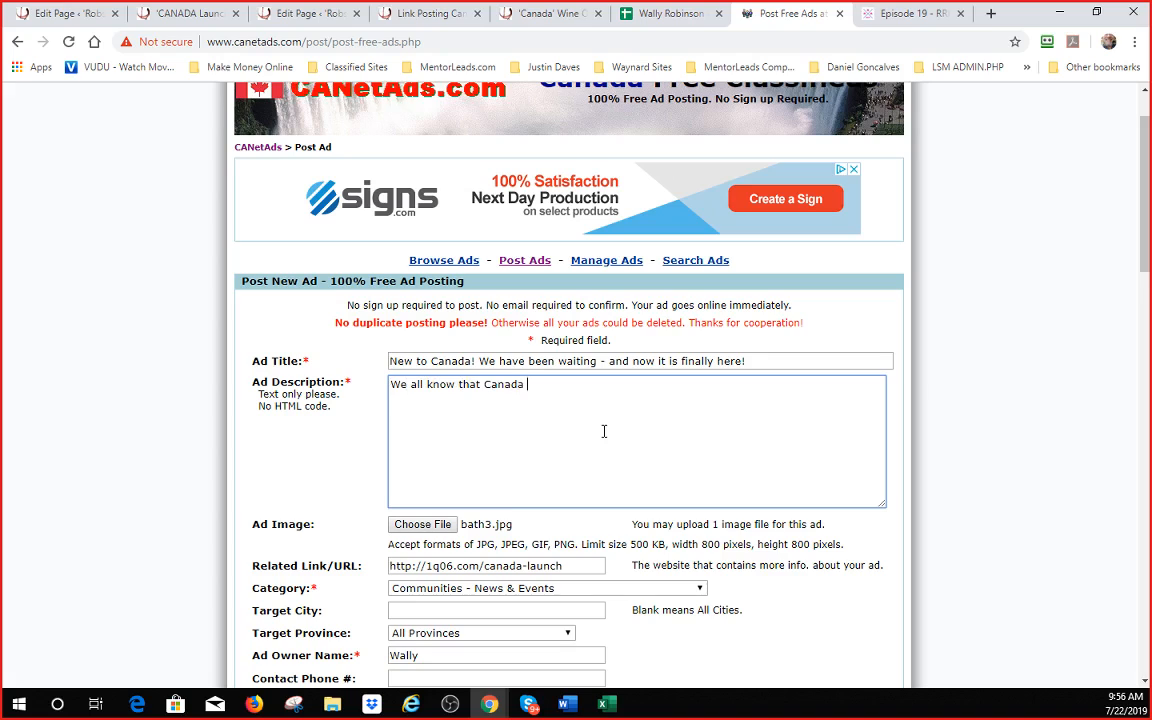
text(has some of the most Amazing )
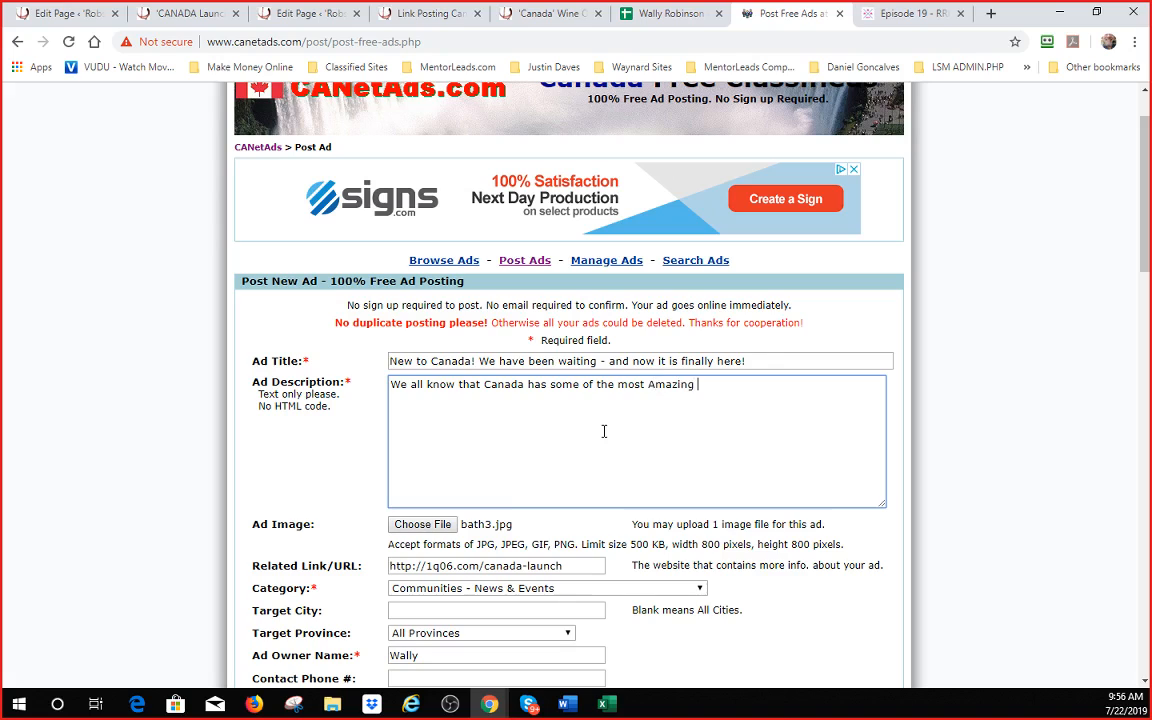
text(Fine Wines. And we also know)
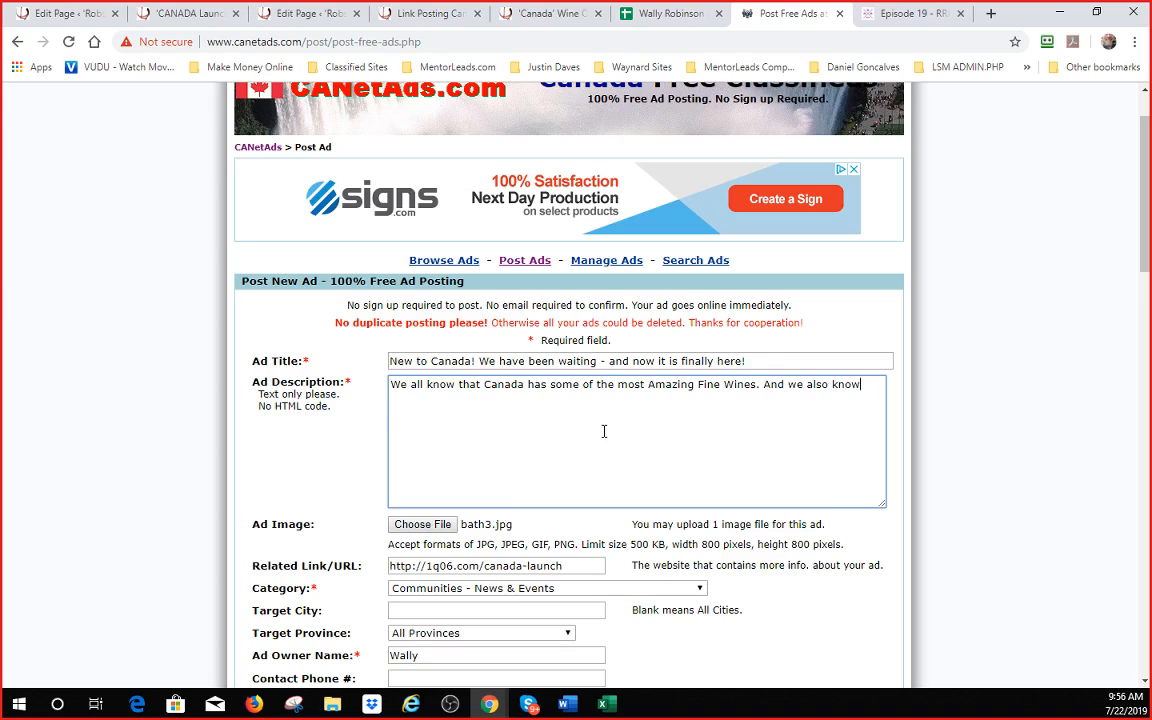
text( that Canada )
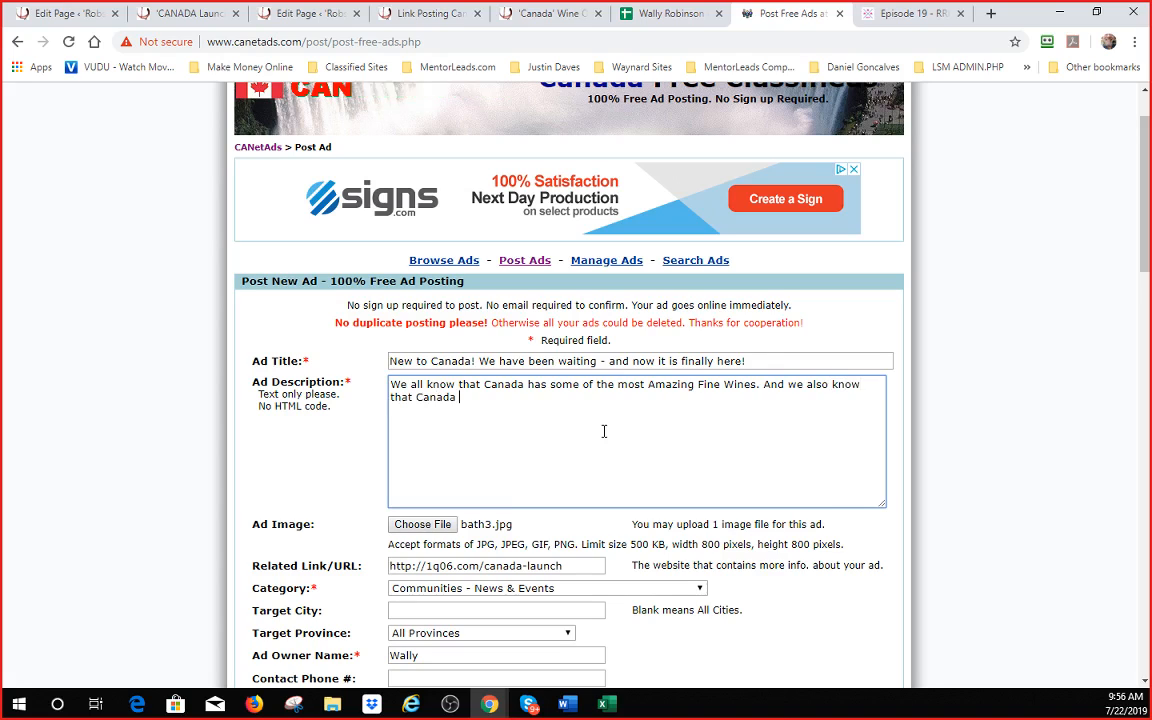
text(doesn't have acce)
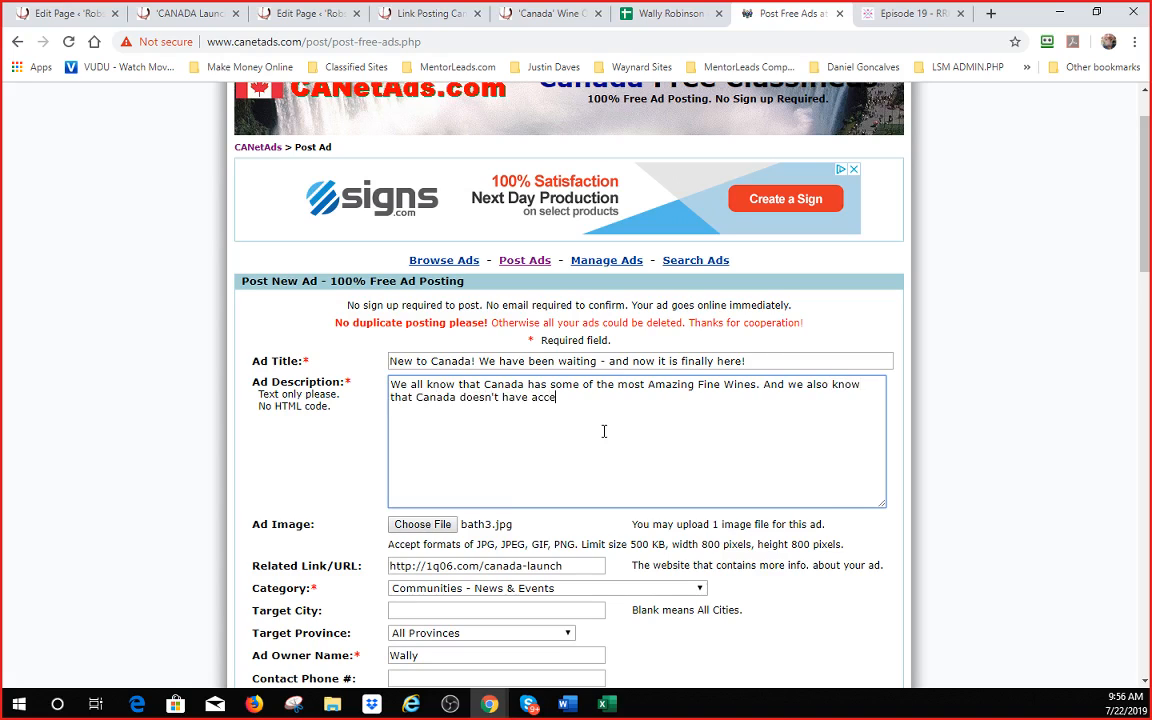
text(ss to many of the Fine W)
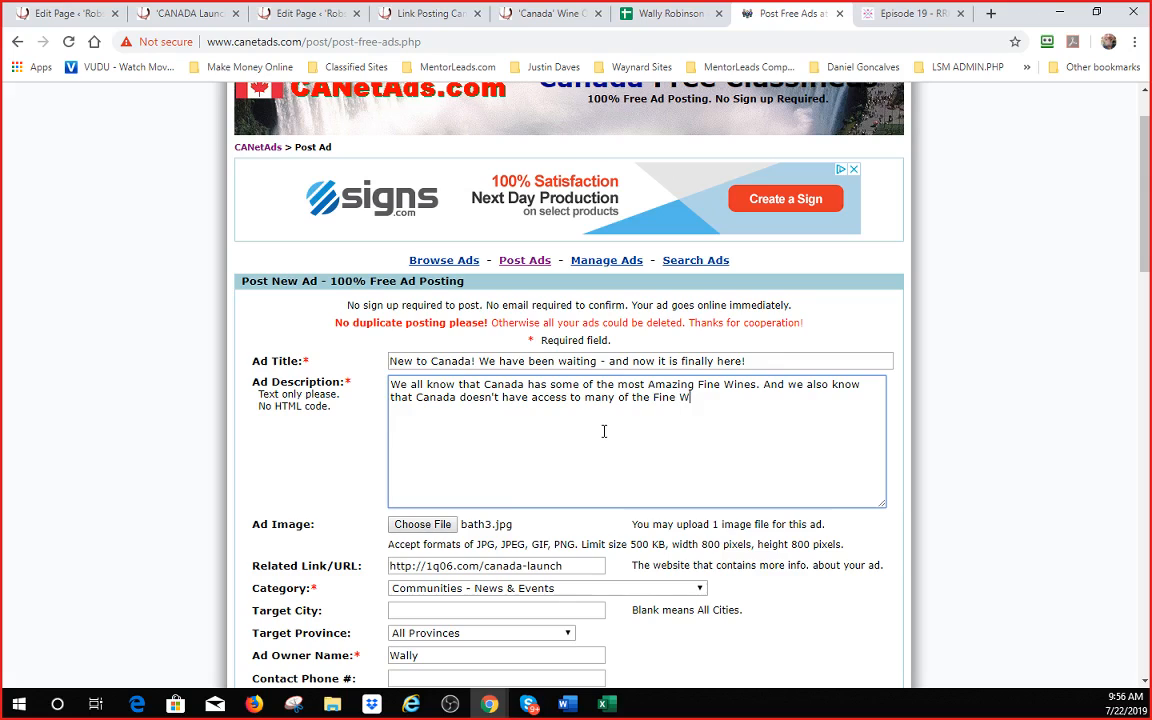
text(ines around the Globe)
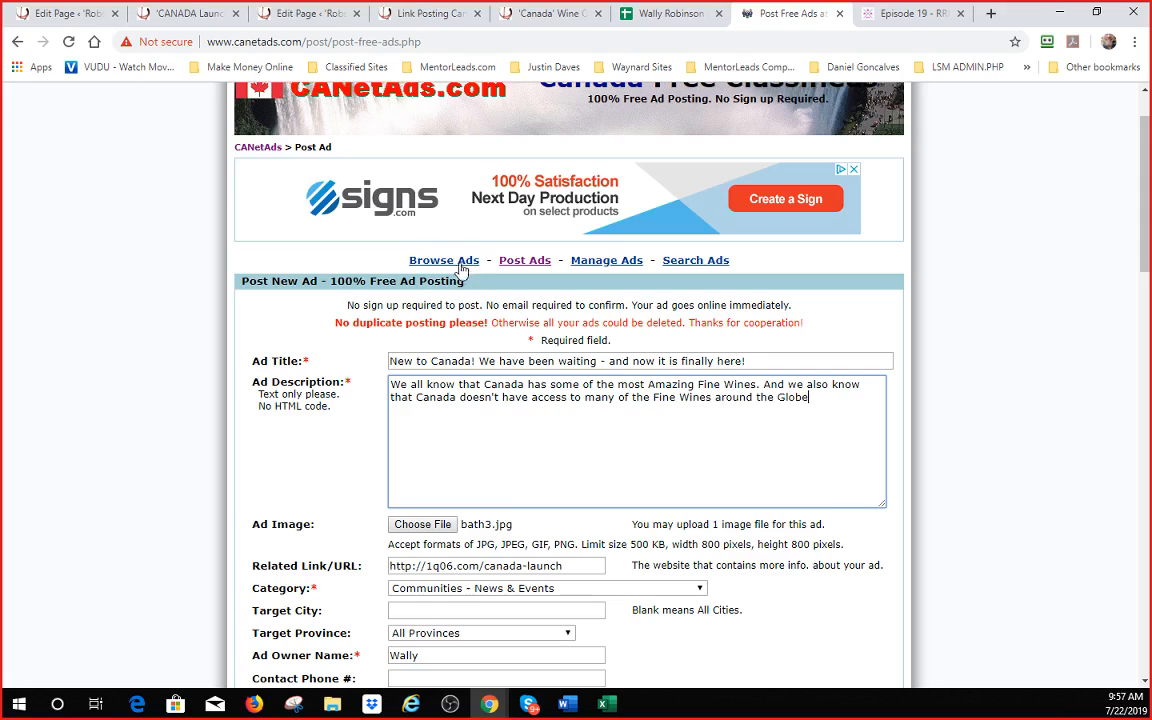
scroll(509, 211, down, 5)
scroll(509, 211, up, 5)
scroll(509, 198, up, 1)
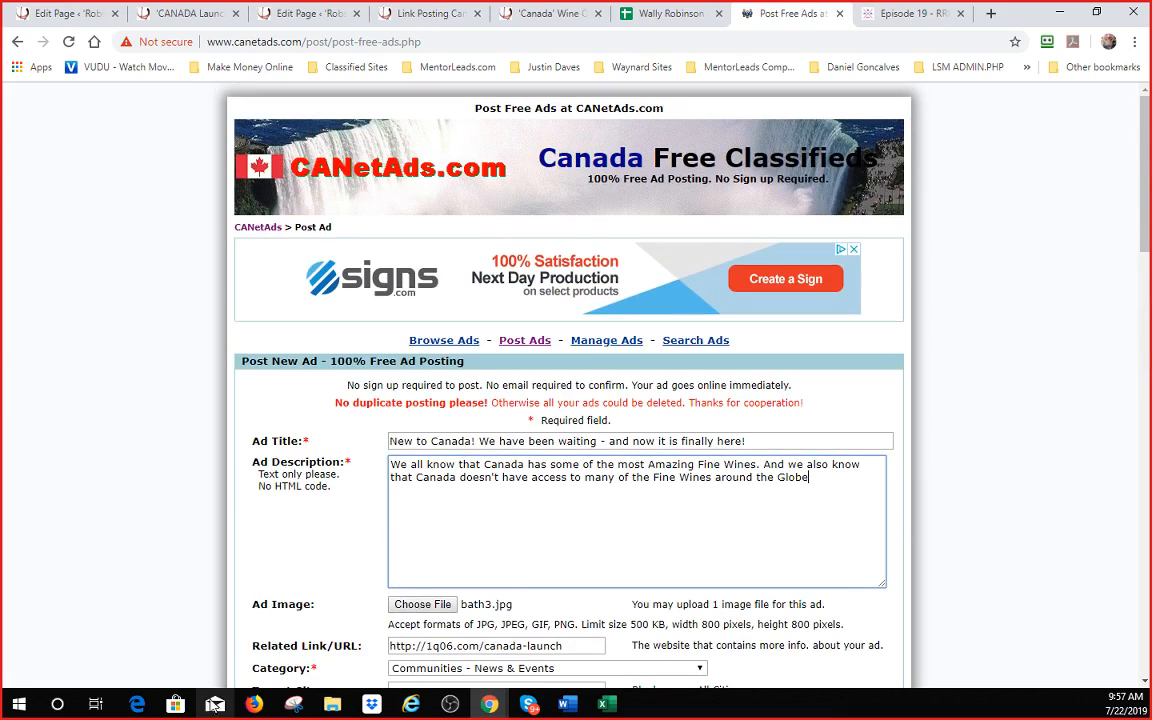
click(823, 481)
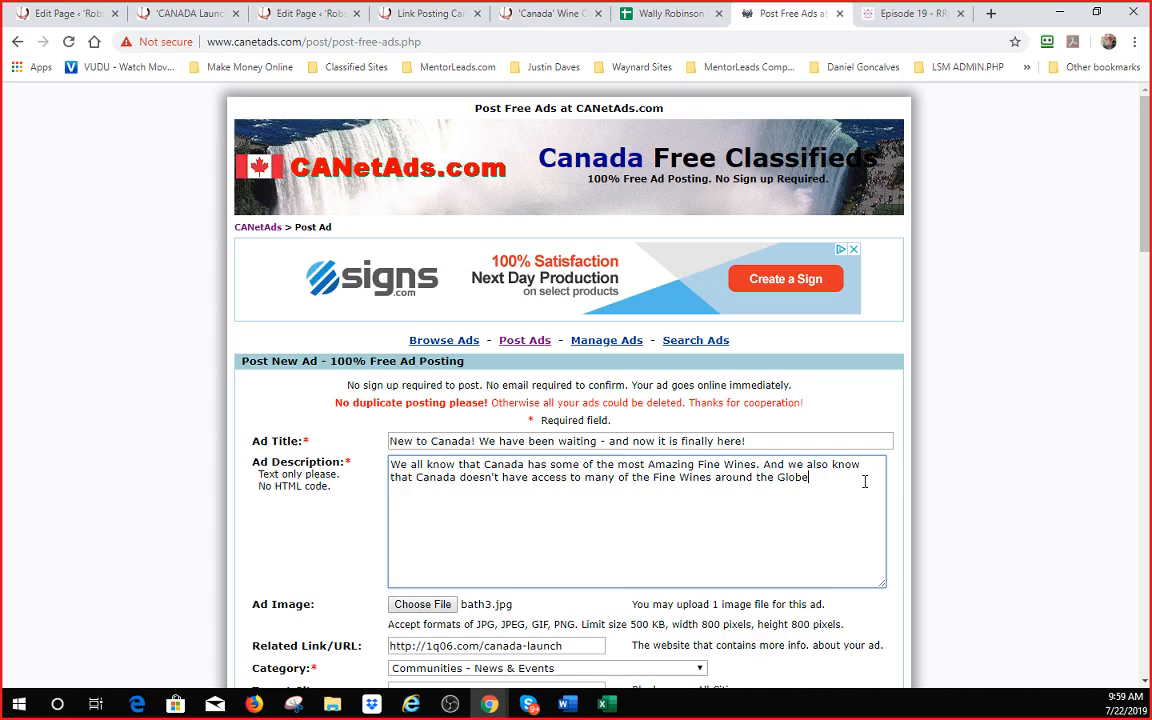
Add the 'That is until now!' line and the Wine of the Month Club and member-pricing paragraph
text(...)
key(Return)
key(Return)
text(That is until now!)
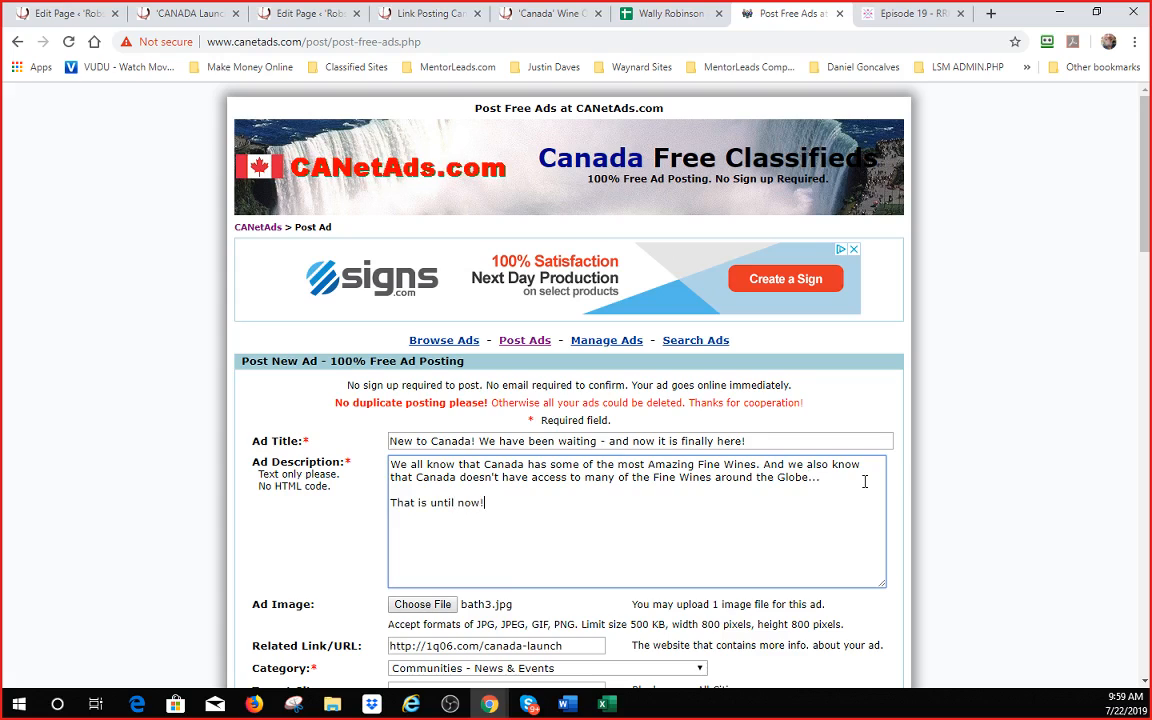
key(Return)
key(Return)
text(We have the most inc)
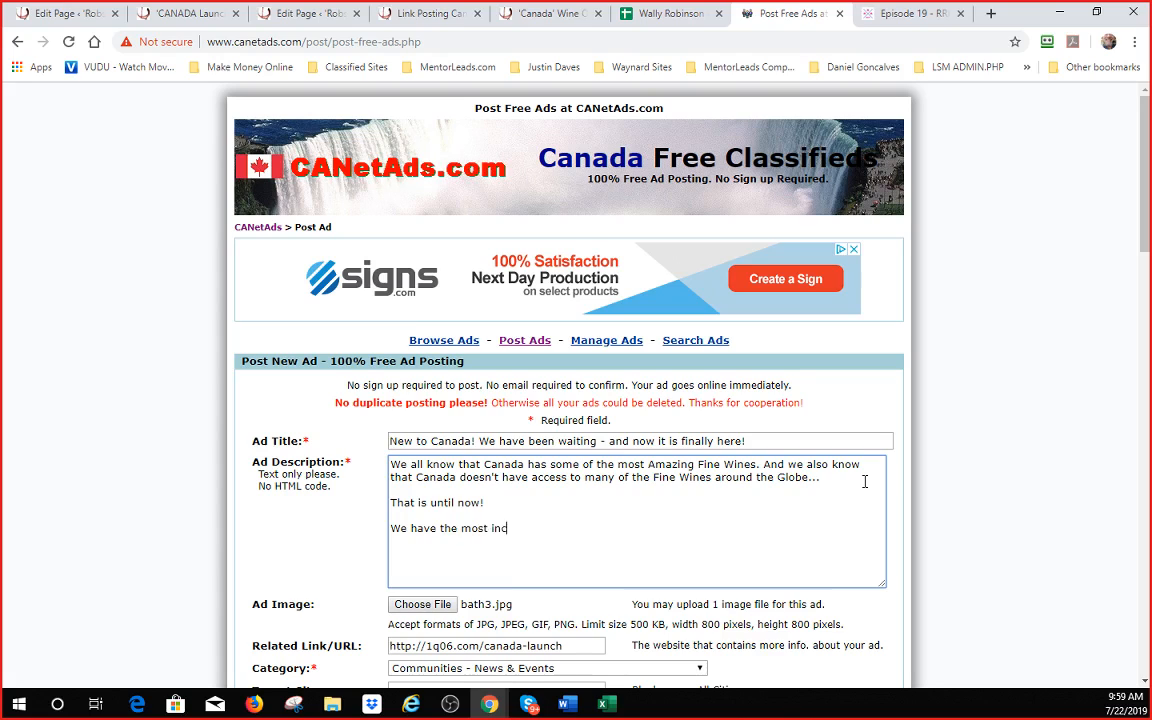
text(redible Wine of)
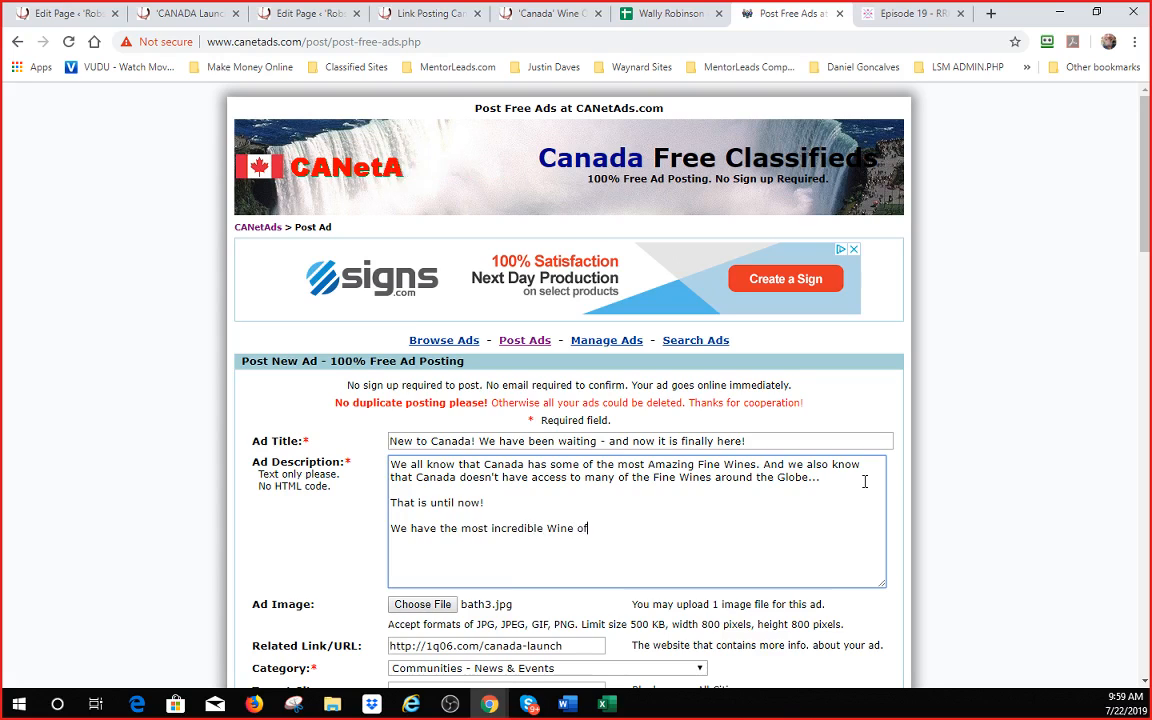
text( the Month Club.)
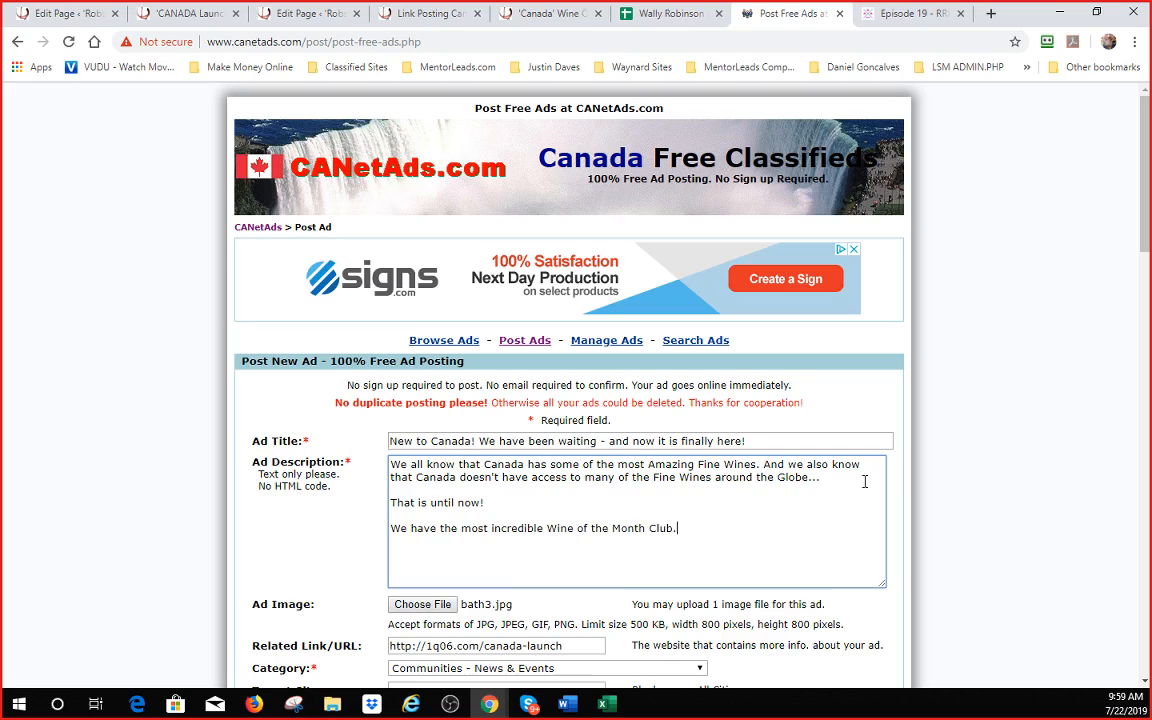
text( Not only featuring the Fine W)
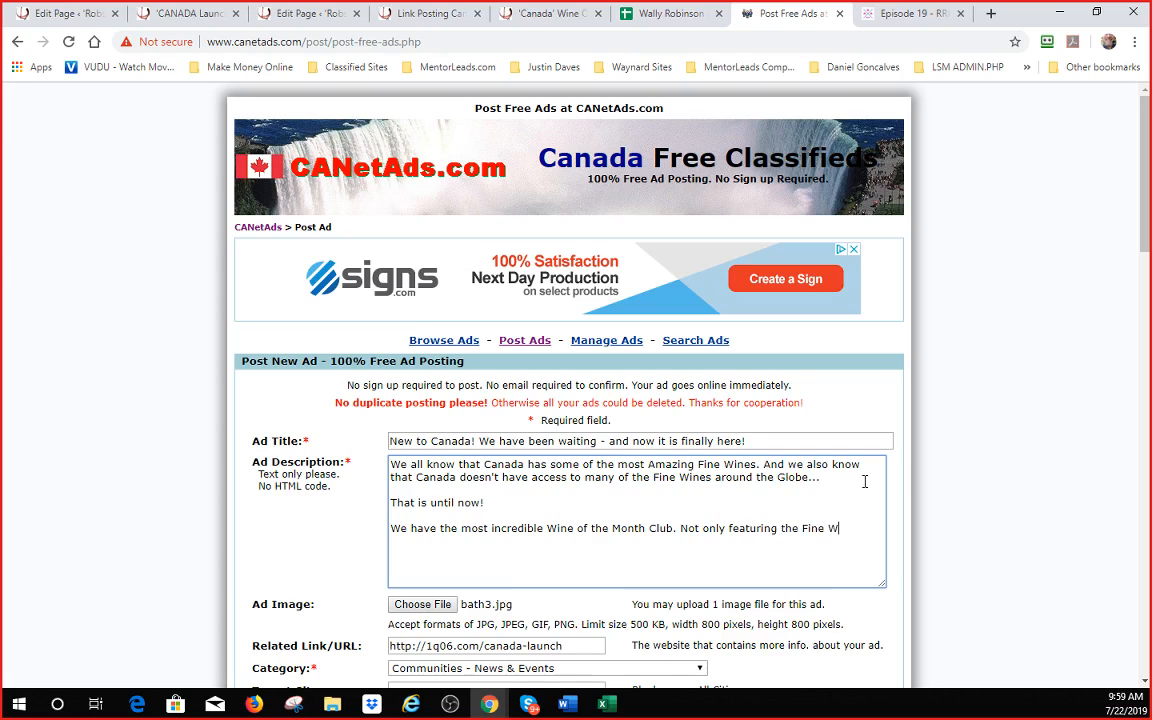
text(ines of Canada, but also in bringing )
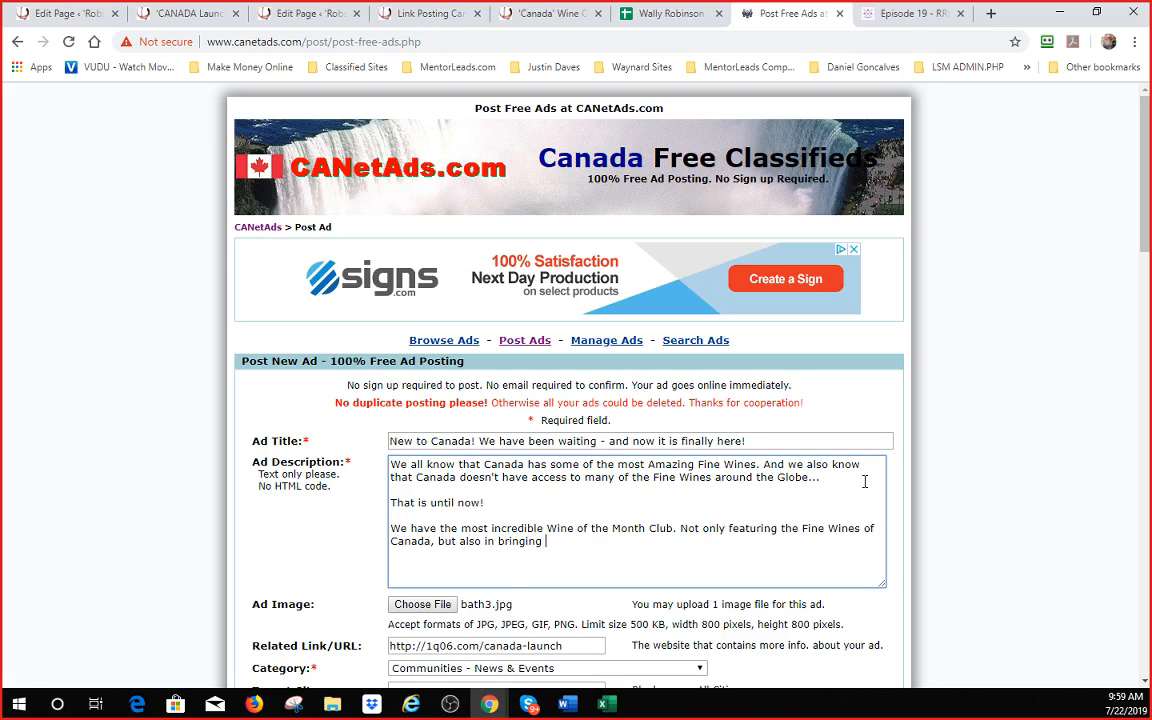
text(to Canada Exclusive Fine WInes)
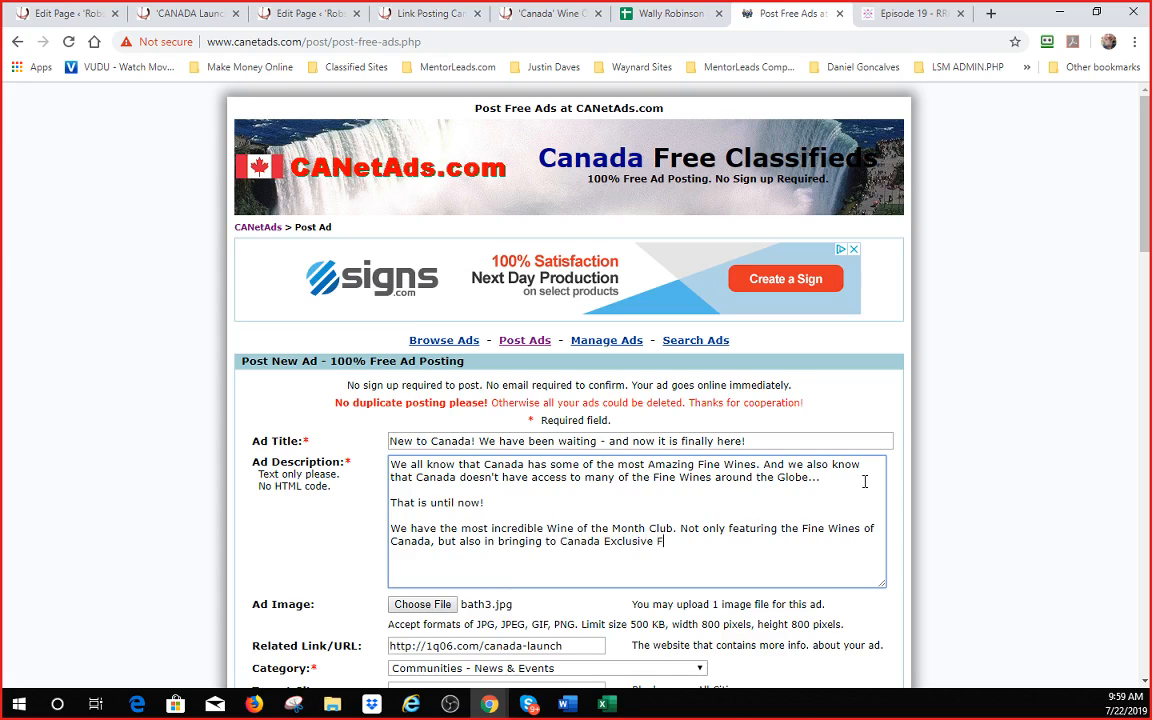
key(BackSpace)
key(BackSpace)
key(BackSpace)
key(BackSpace)
text(ines from around the Globe!  )
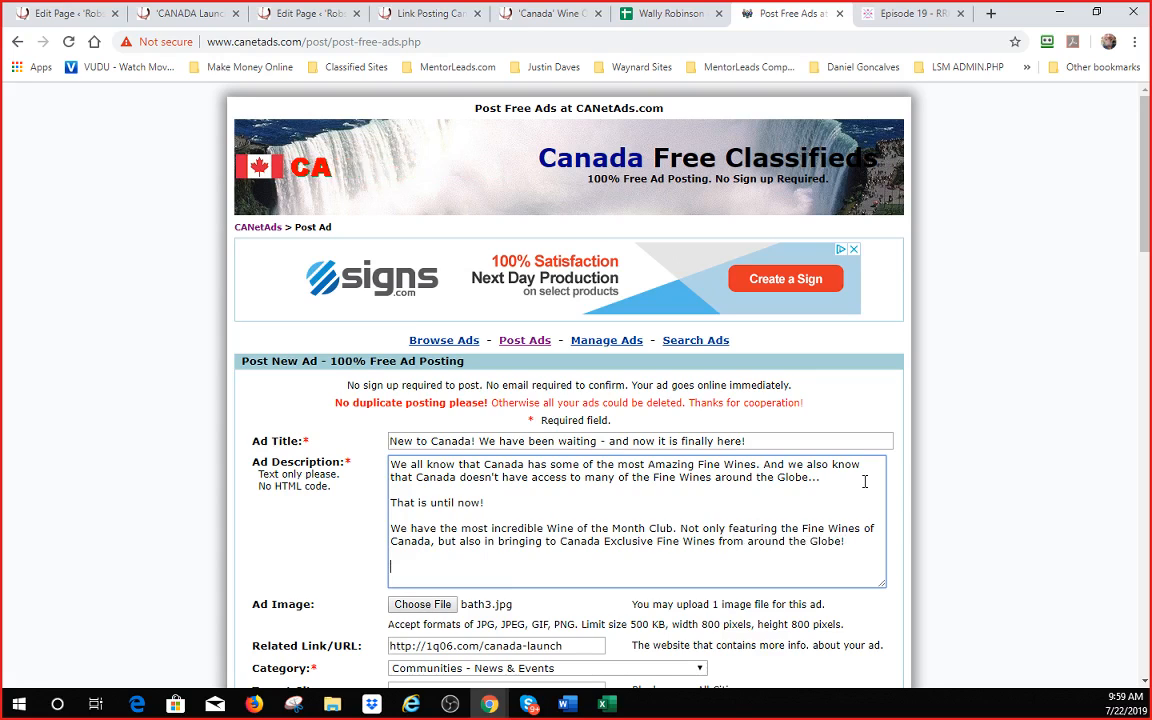
text(AND)
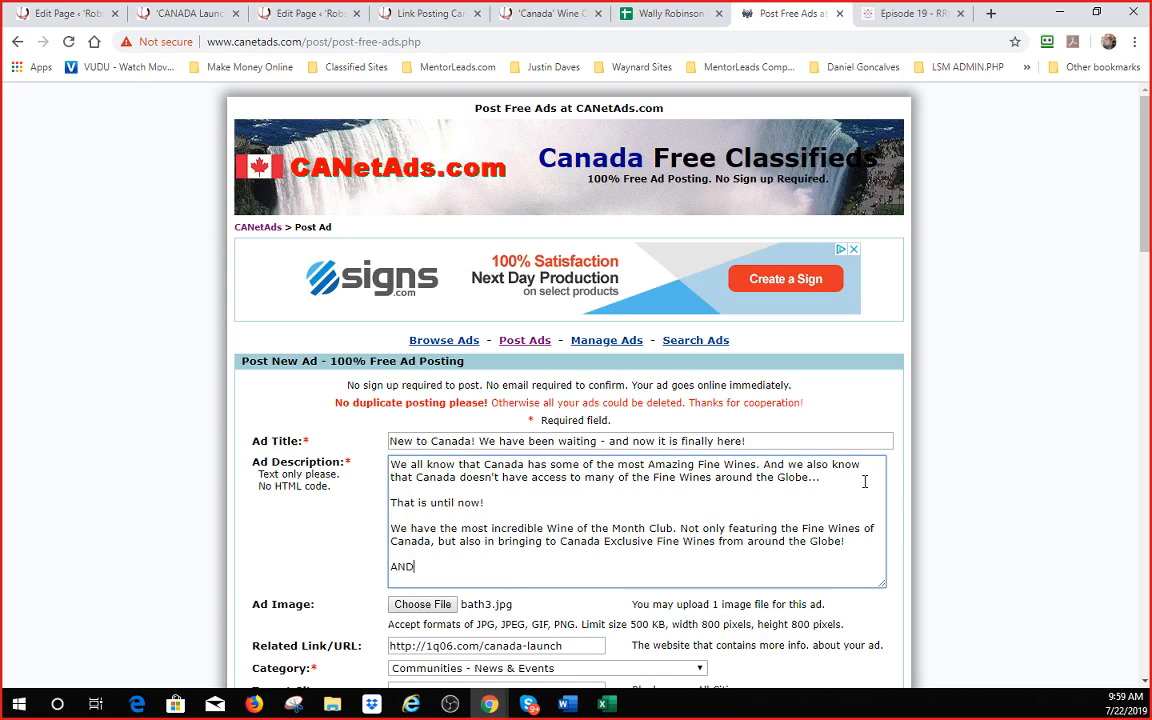
text( at incredible Member Pri)
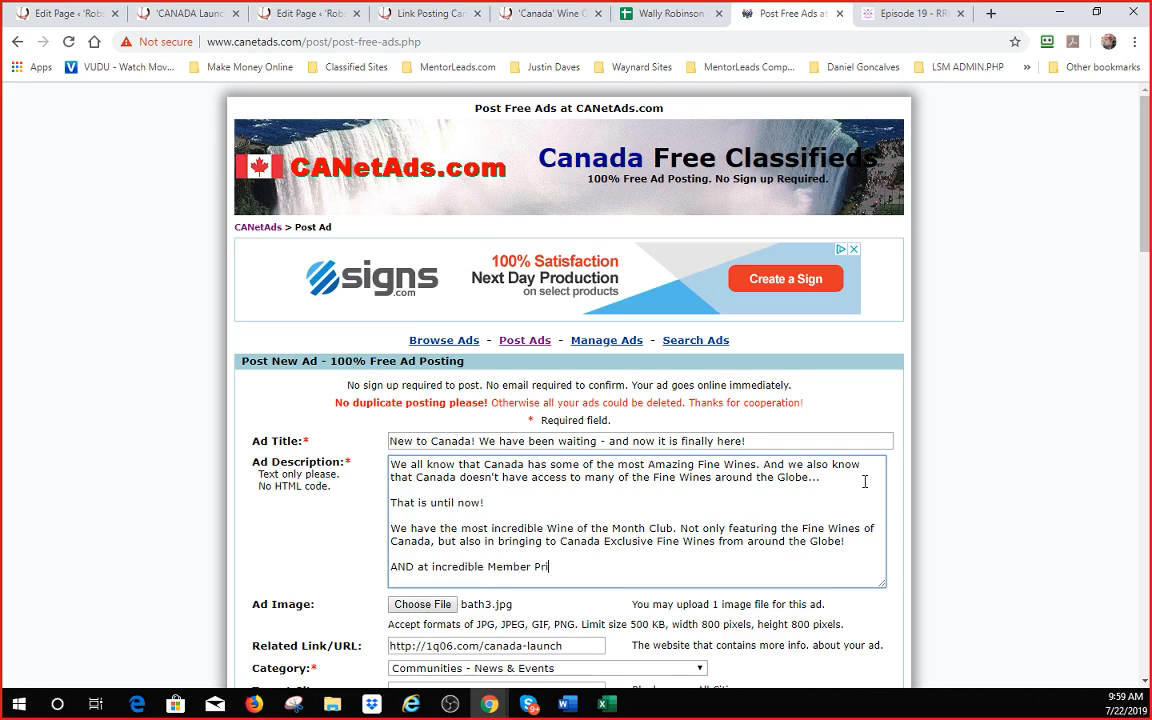
text(cing. The power of the Internet, )
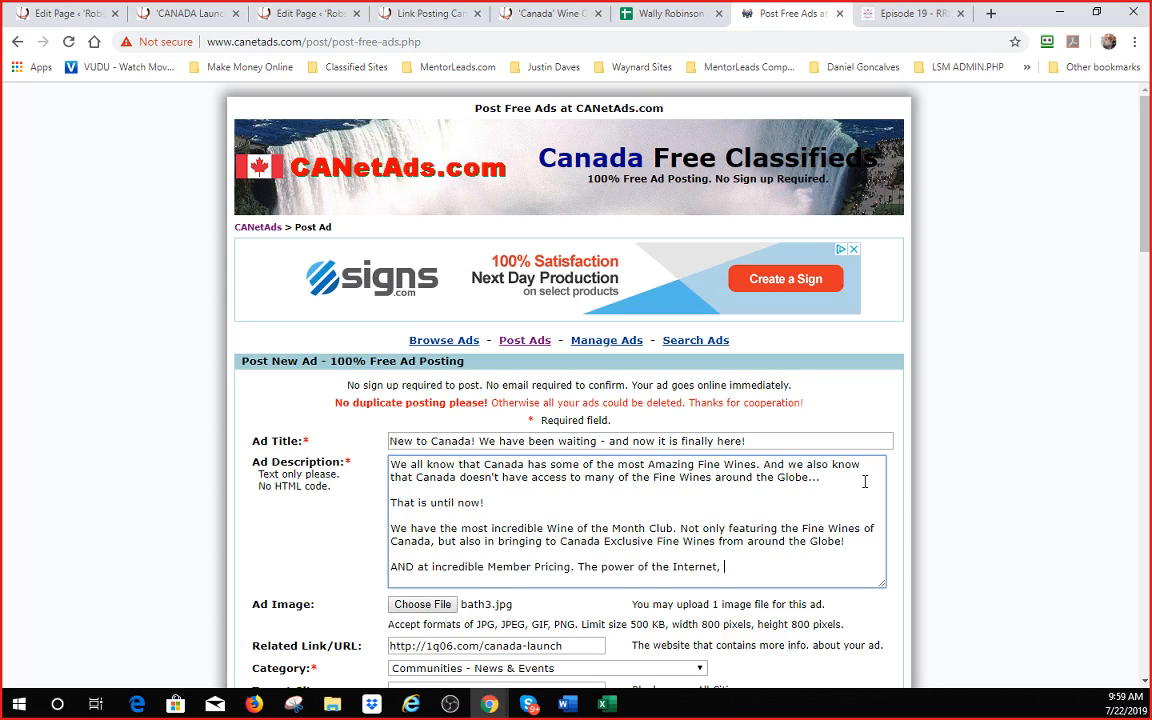
text(and Shipping Facilities)
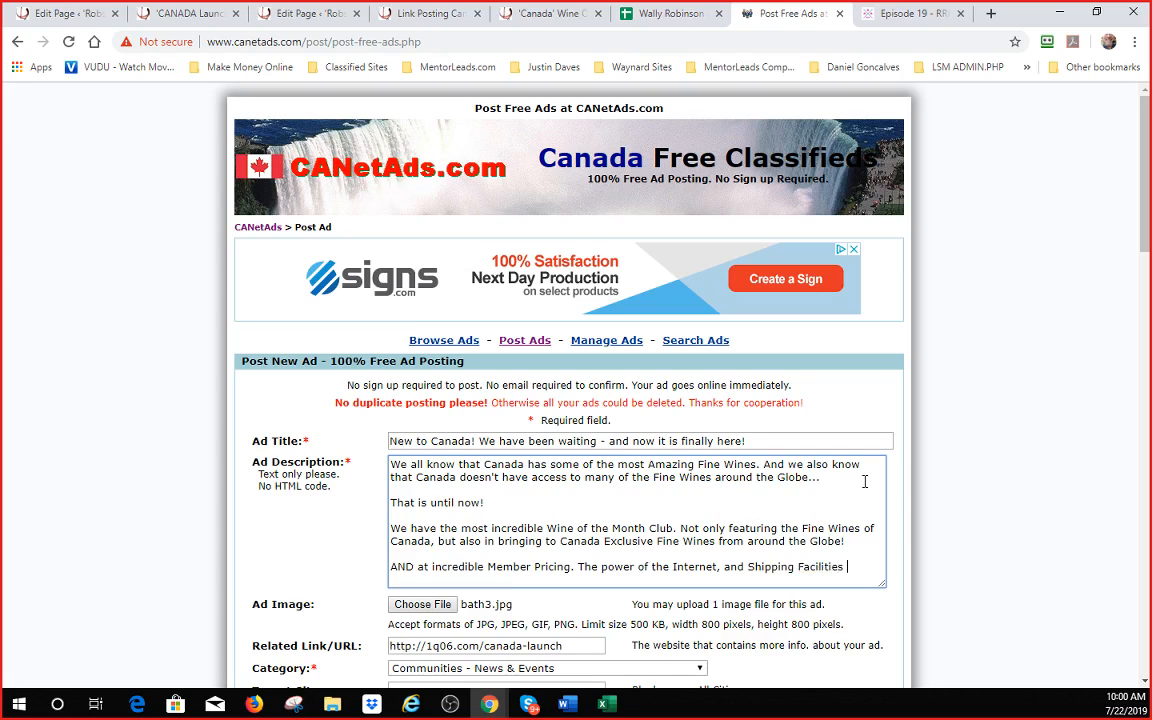
text( along with an incredilb)
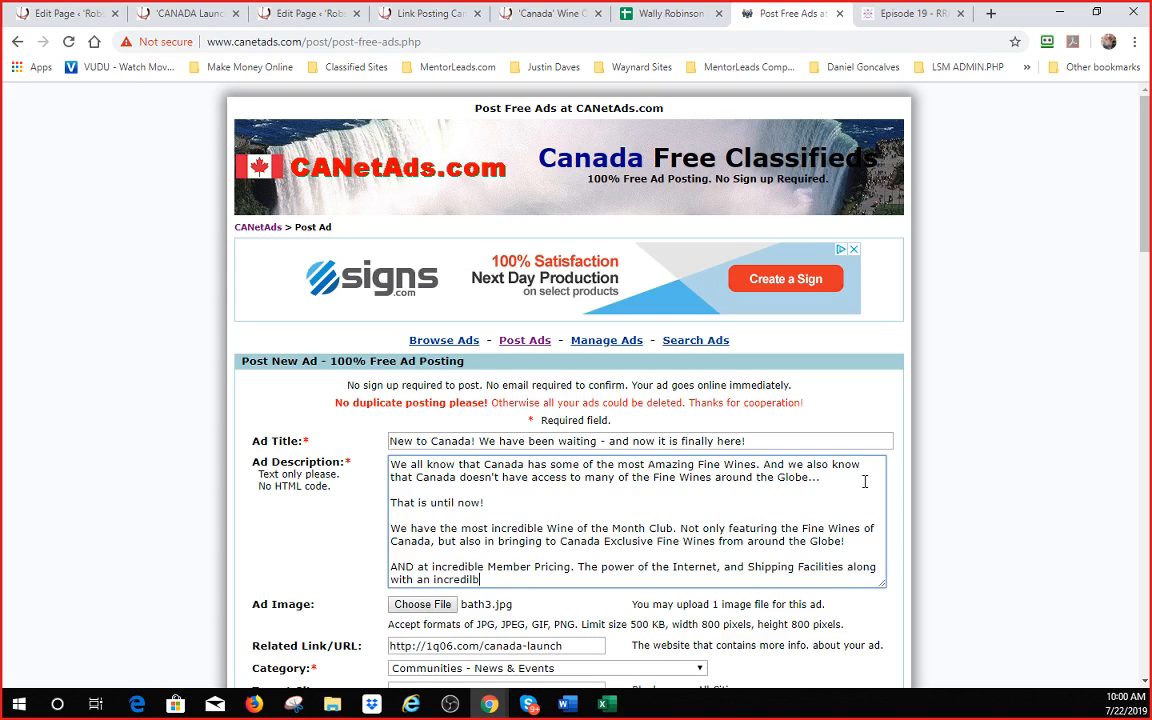
key(BackSpace)
key(BackSpace)
text(ble Wine Company... and we)
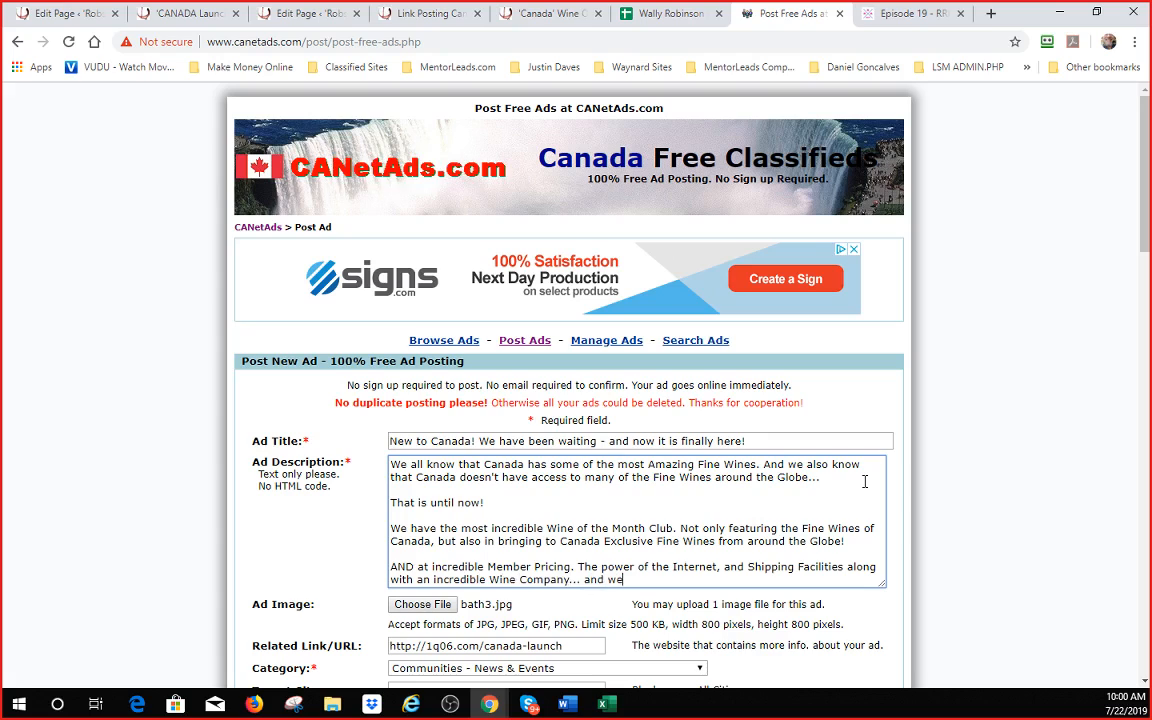
text( have this ...)
Add the 'See the full details' line and a 'See it here:' line with the ad title pasted
key(Return)
key(Return)
text(See the full det)
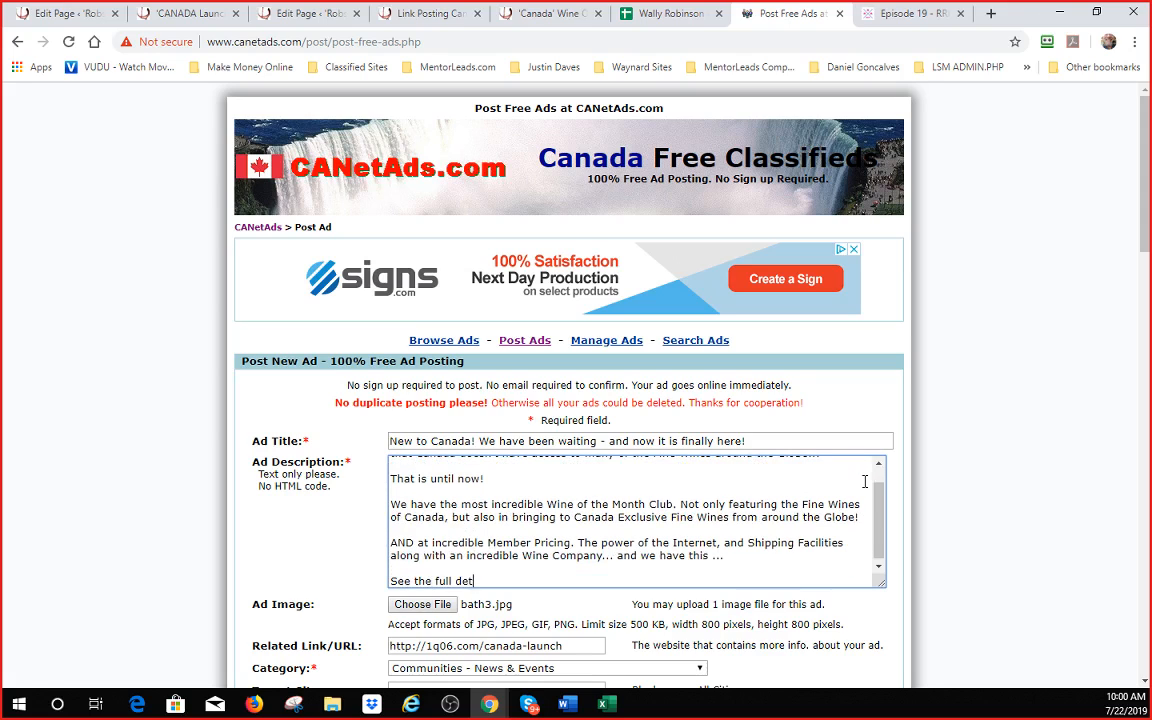
text(ails (watch the presentation and )
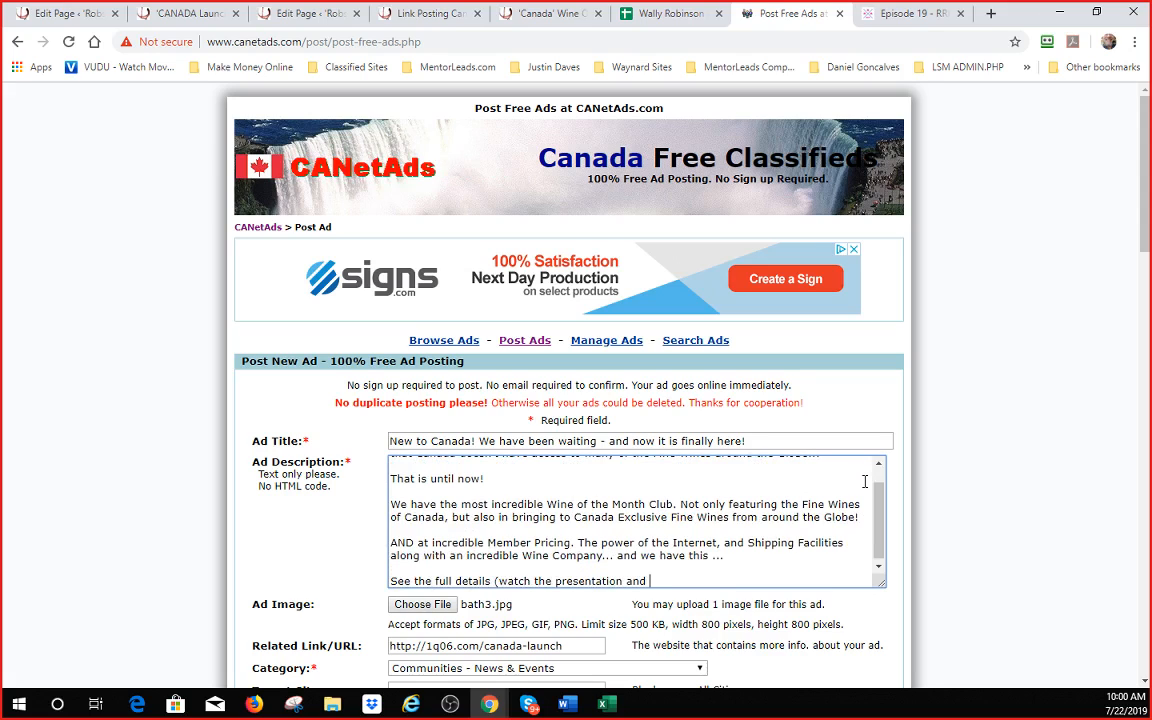
text(be shock)
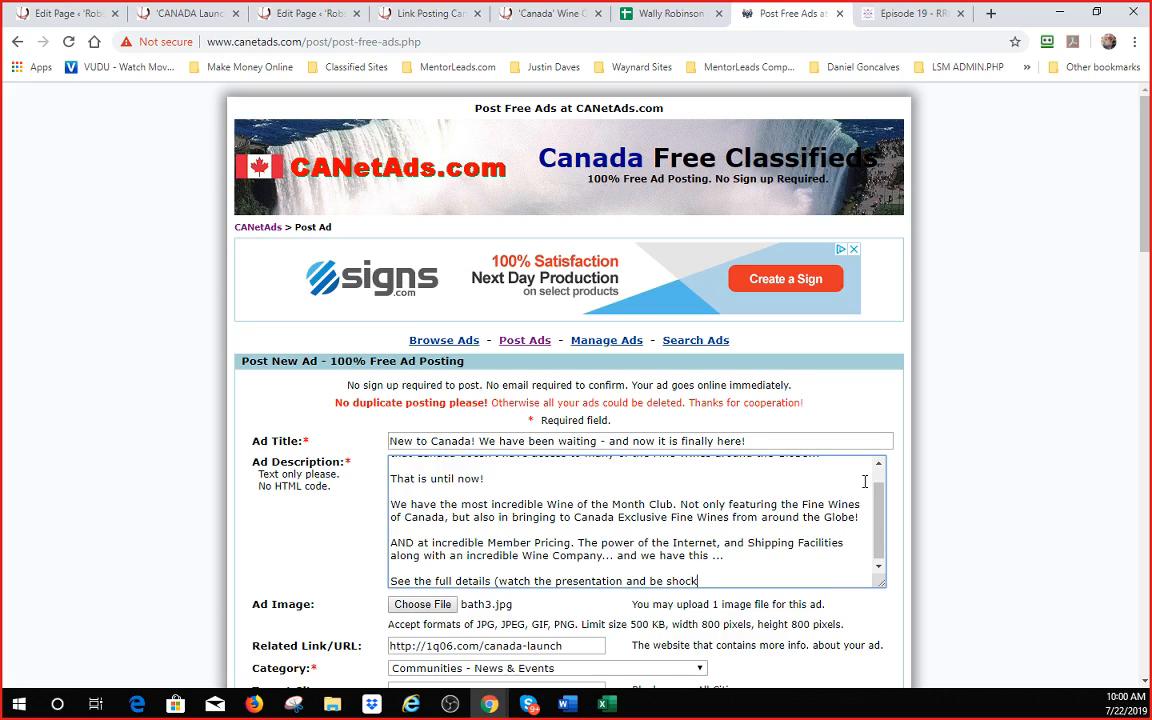
text(ed! - This is now in Canada!!!))
key(Return)
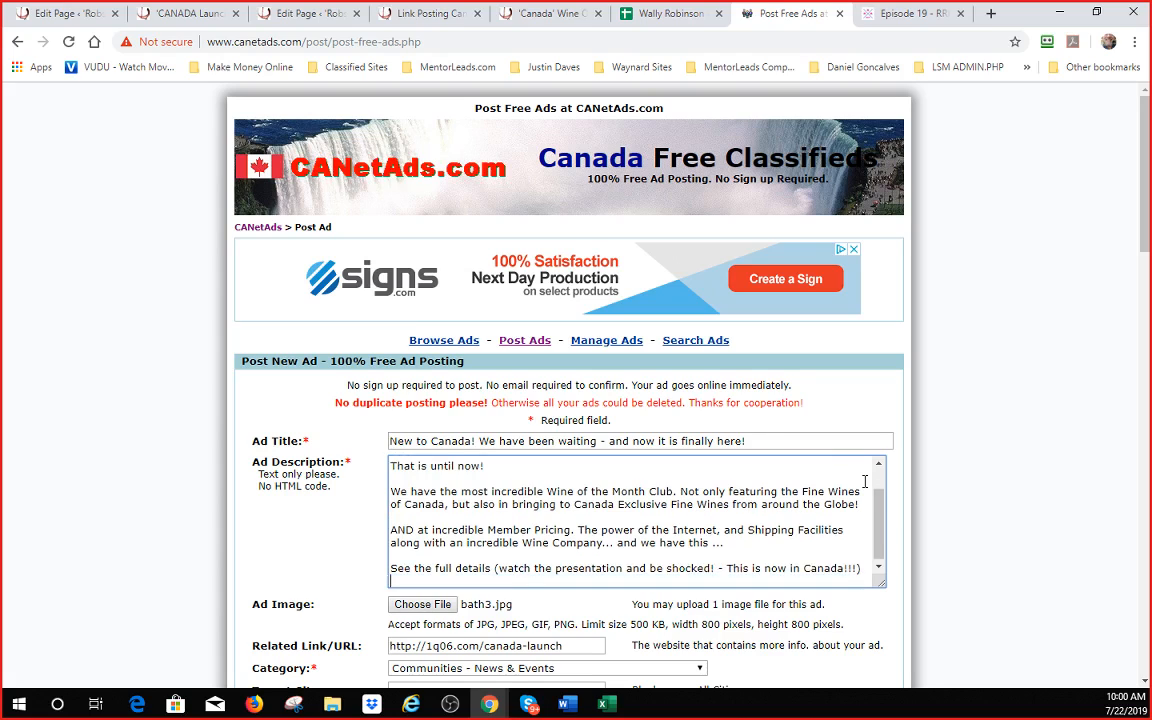
text(See it h)
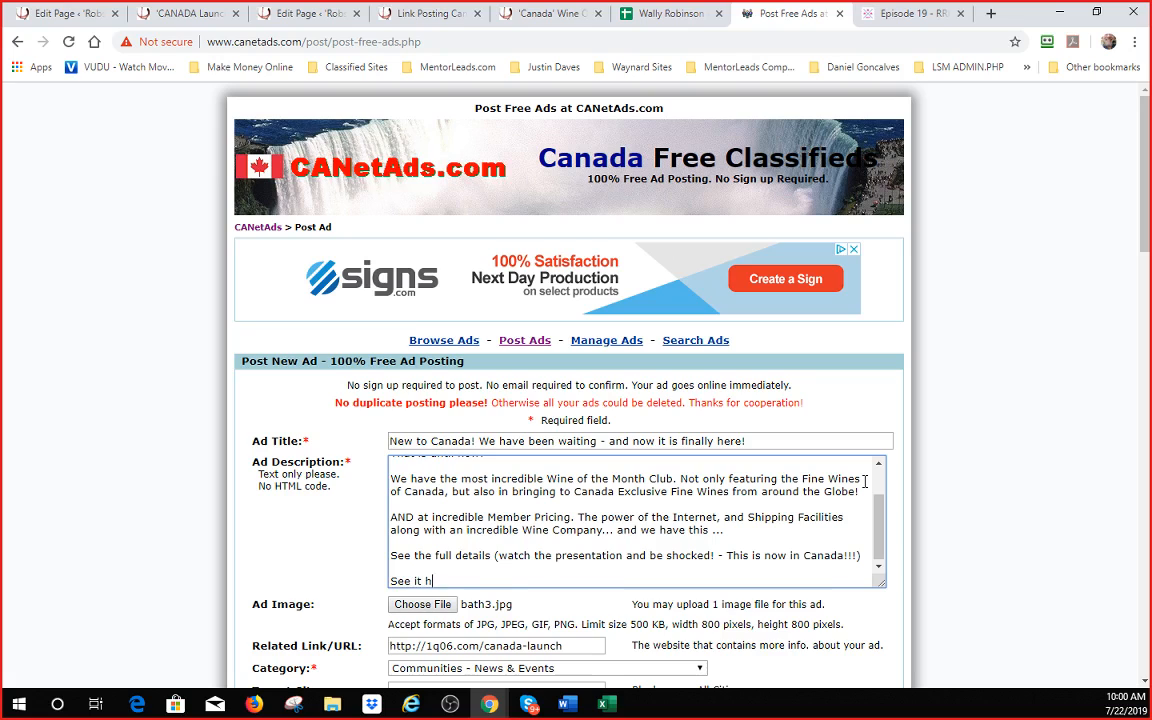
text(ere:)
text(New to Canada! We have been waiting - and now it is finally here!)
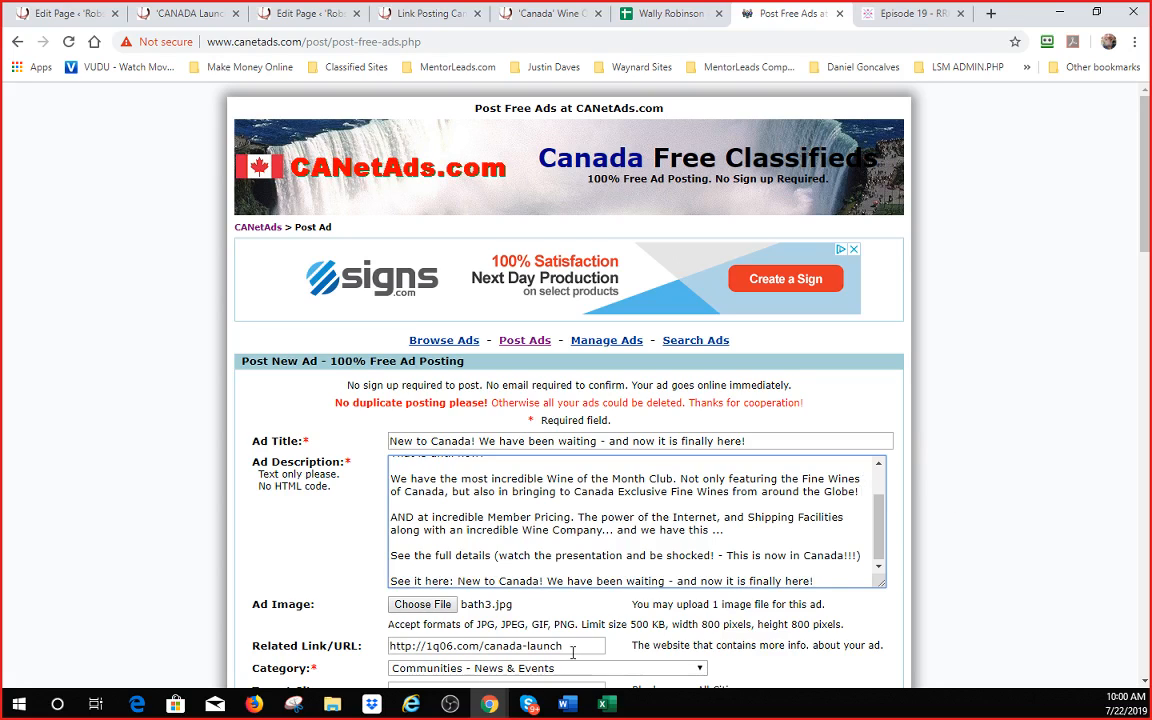
drag(568, 646, 380, 660)
key(ctrl+c)
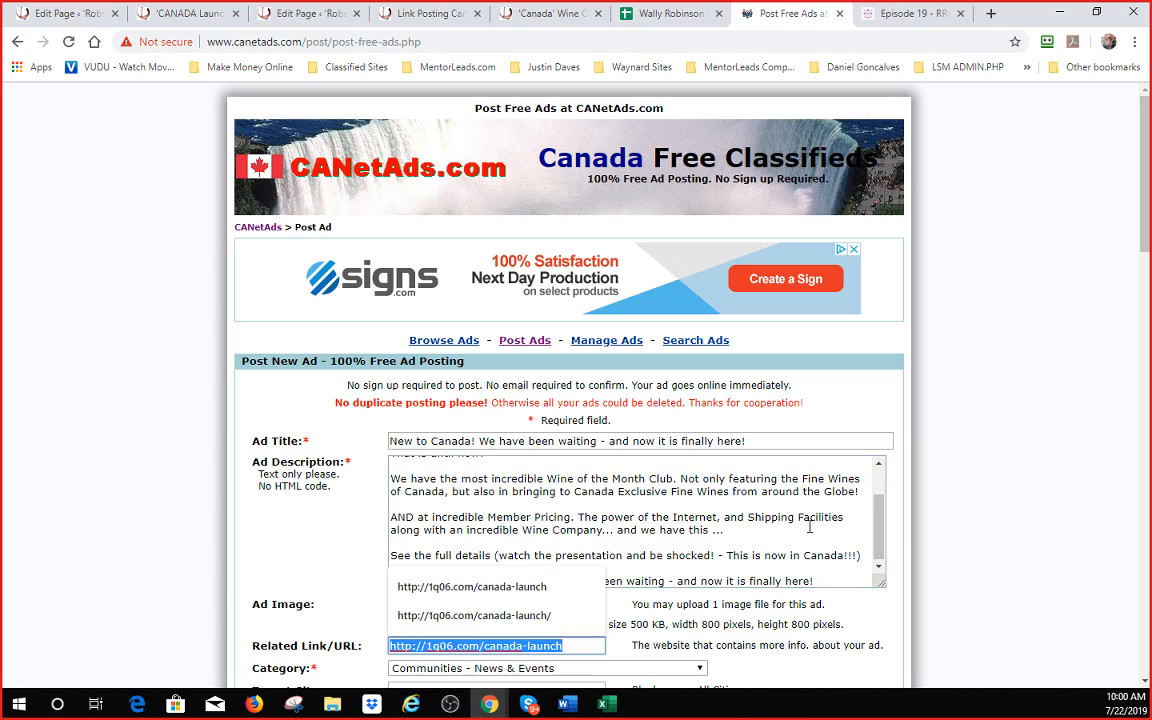
click(562, 12)
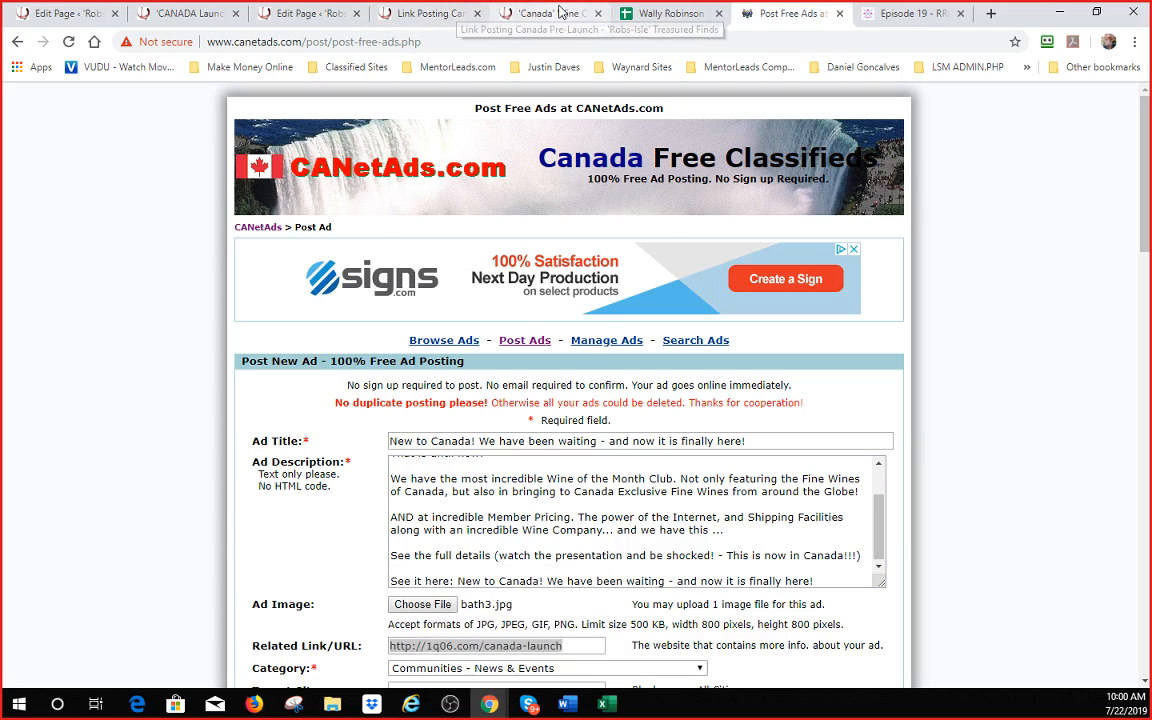
click(562, 12)
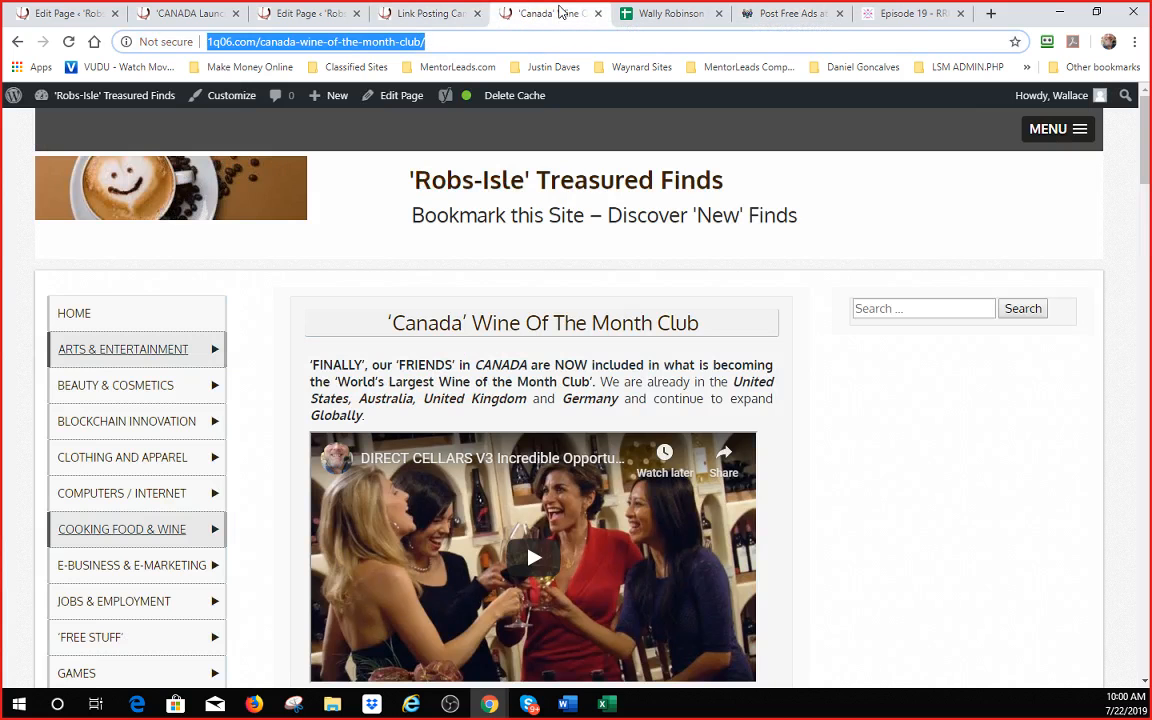
click(195, 13)
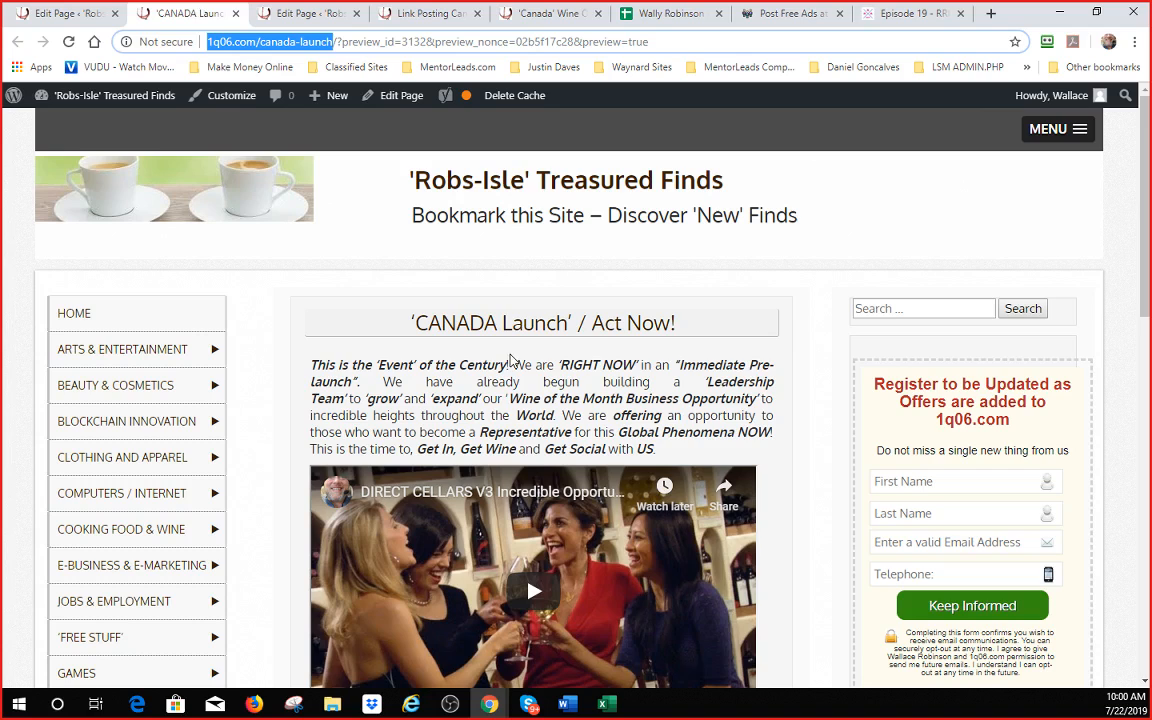
click(655, 13)
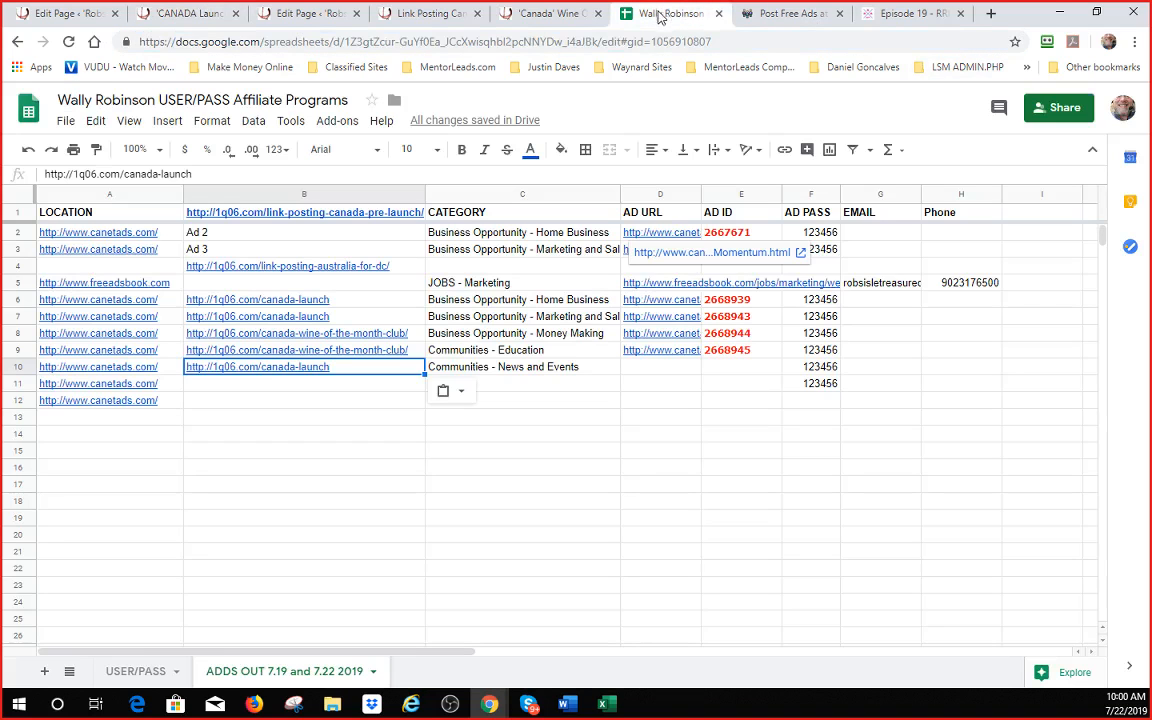
click(790, 13)
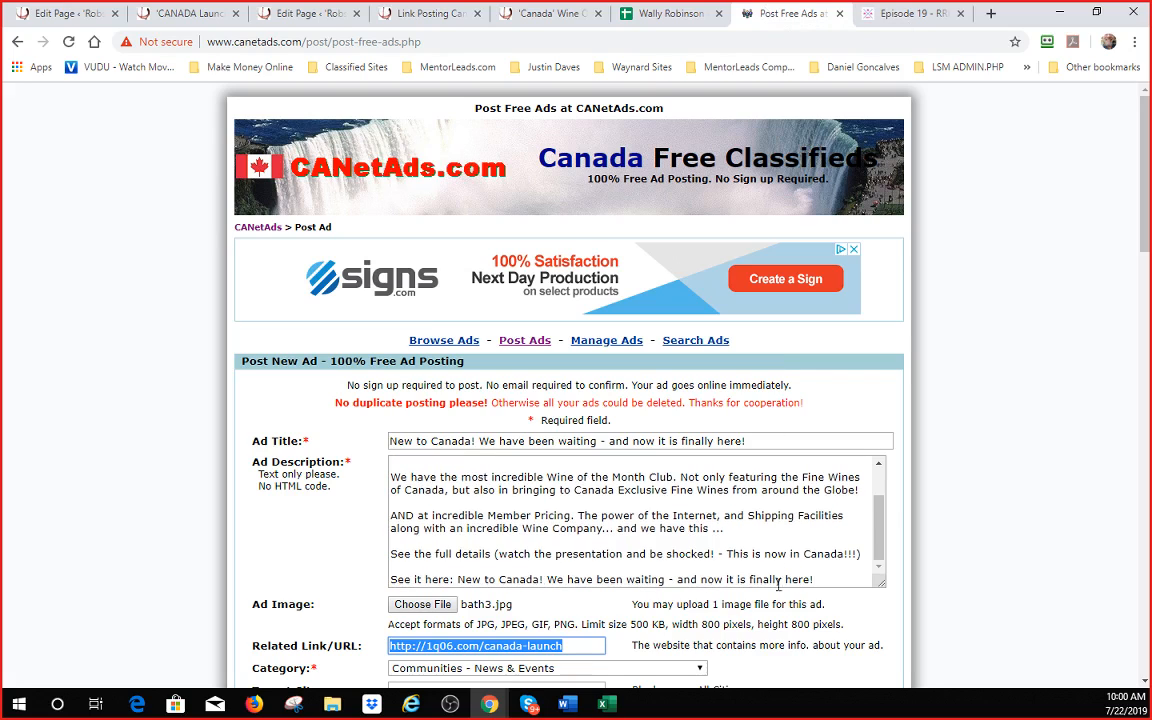
Replace the title on the last line with the correct ad link URL
drag(817, 579, 471, 582)
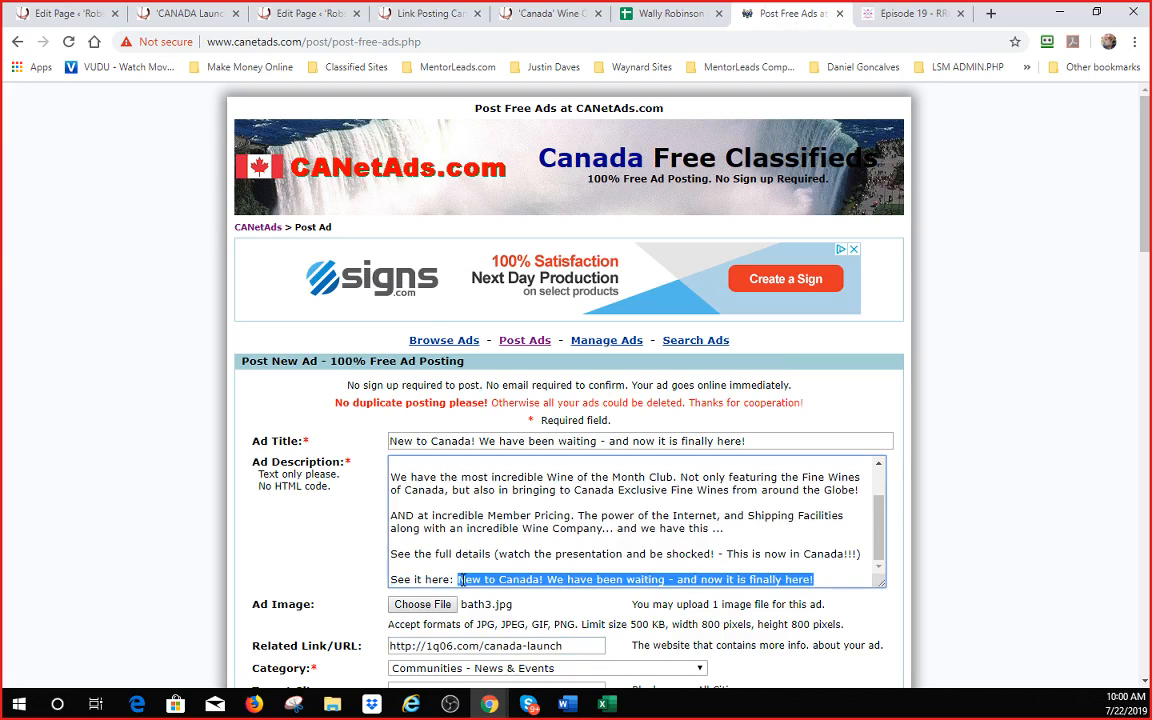
key(ctrl+v)
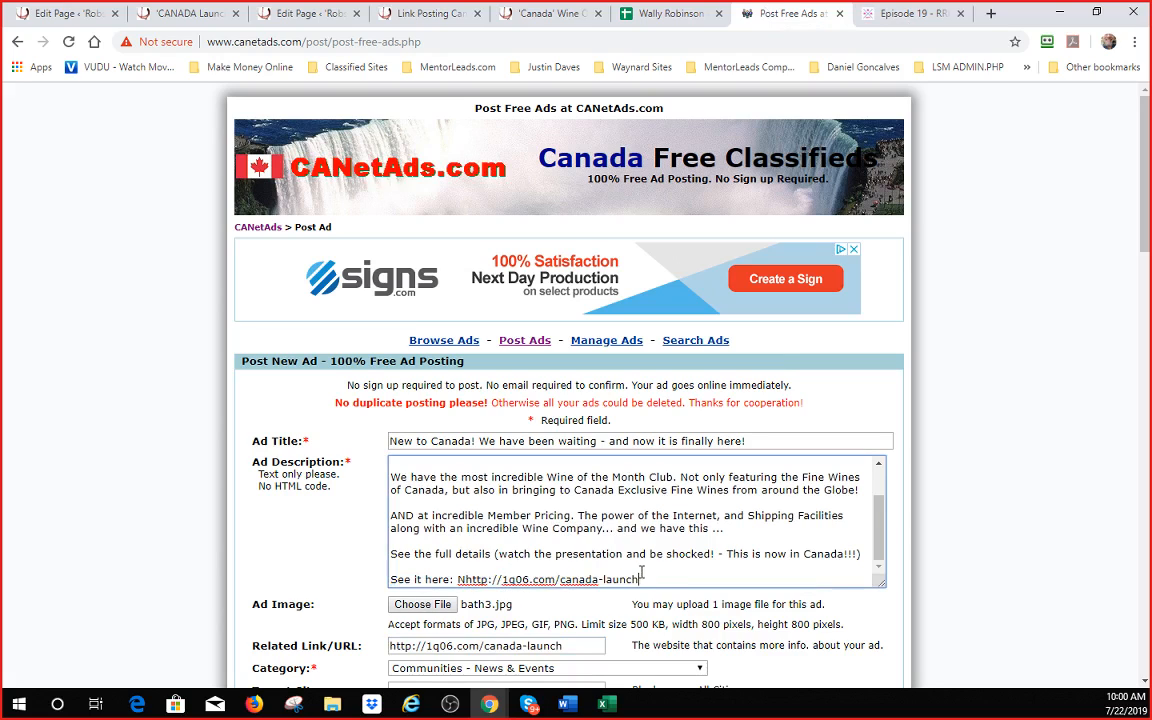
drag(640, 579, 455, 580)
key(ctrl+v)
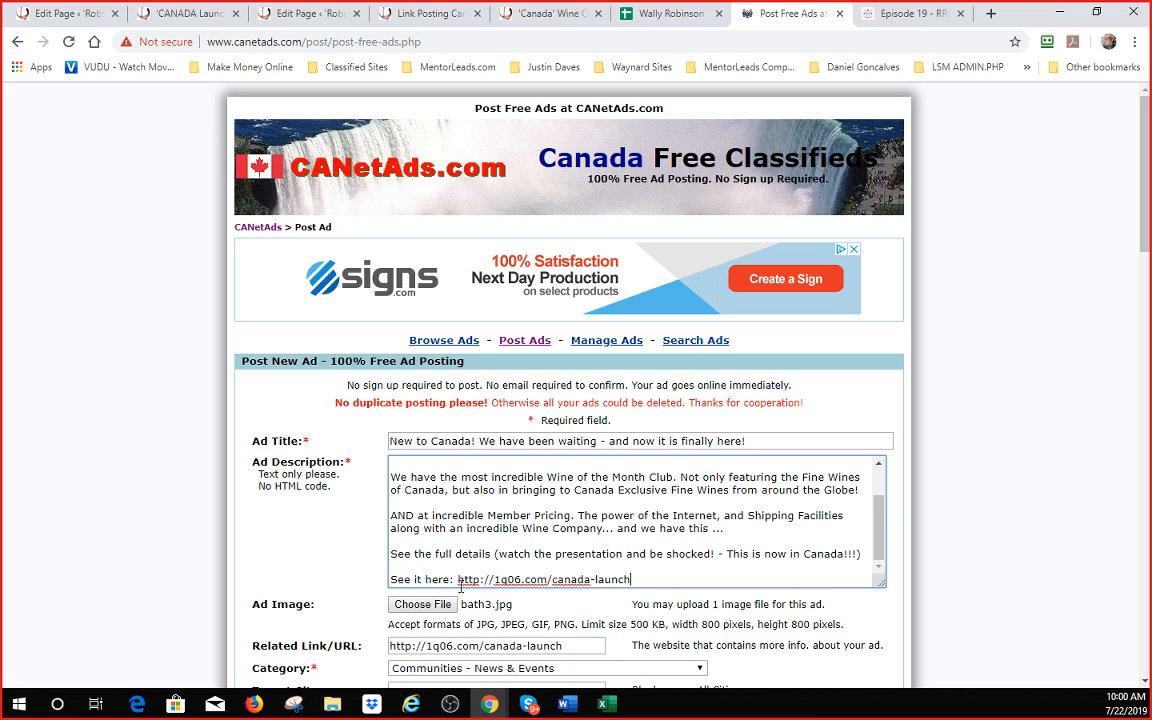
scroll(460, 587, down, 1)
Add the closing line 'This is so incredible... there are full details in the Video Presentation.'
key(Return)
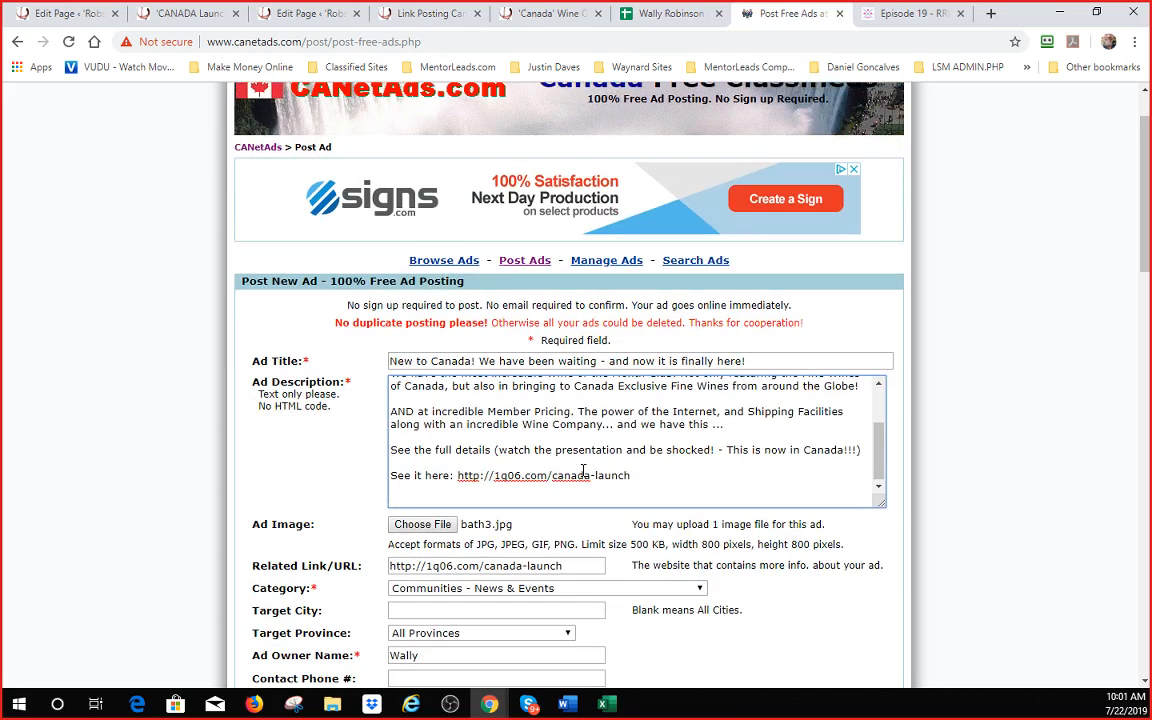
text(This is so incred)
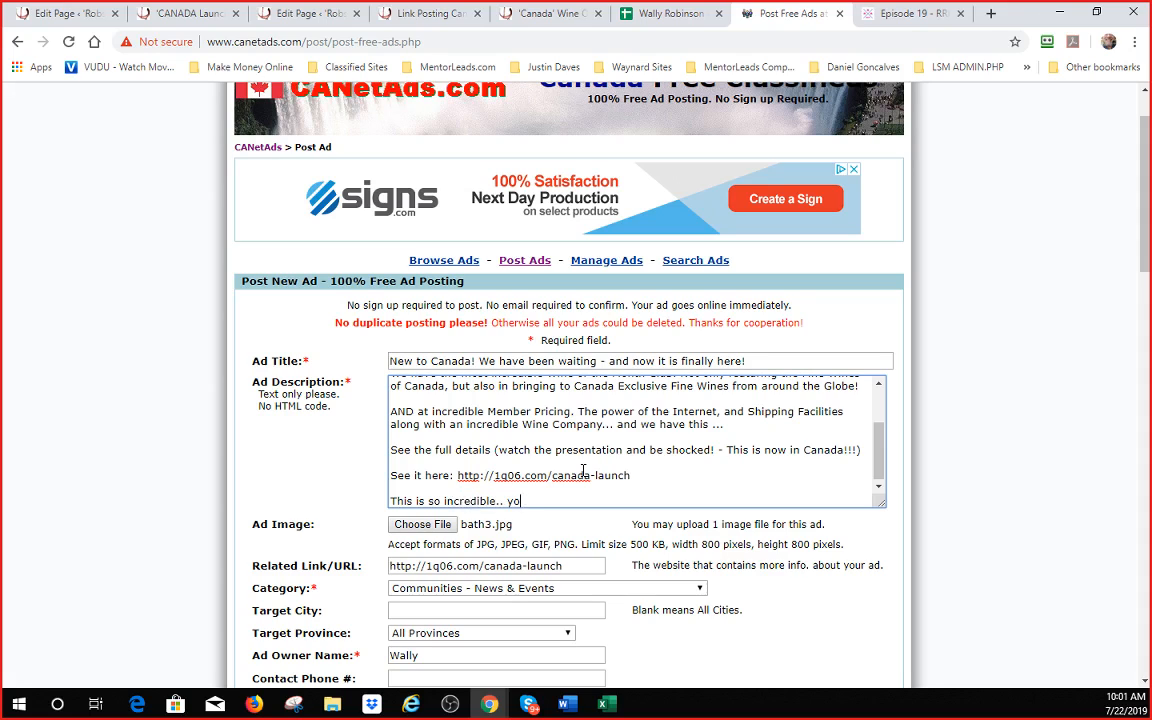
text(ible... there is a full detailed inc)
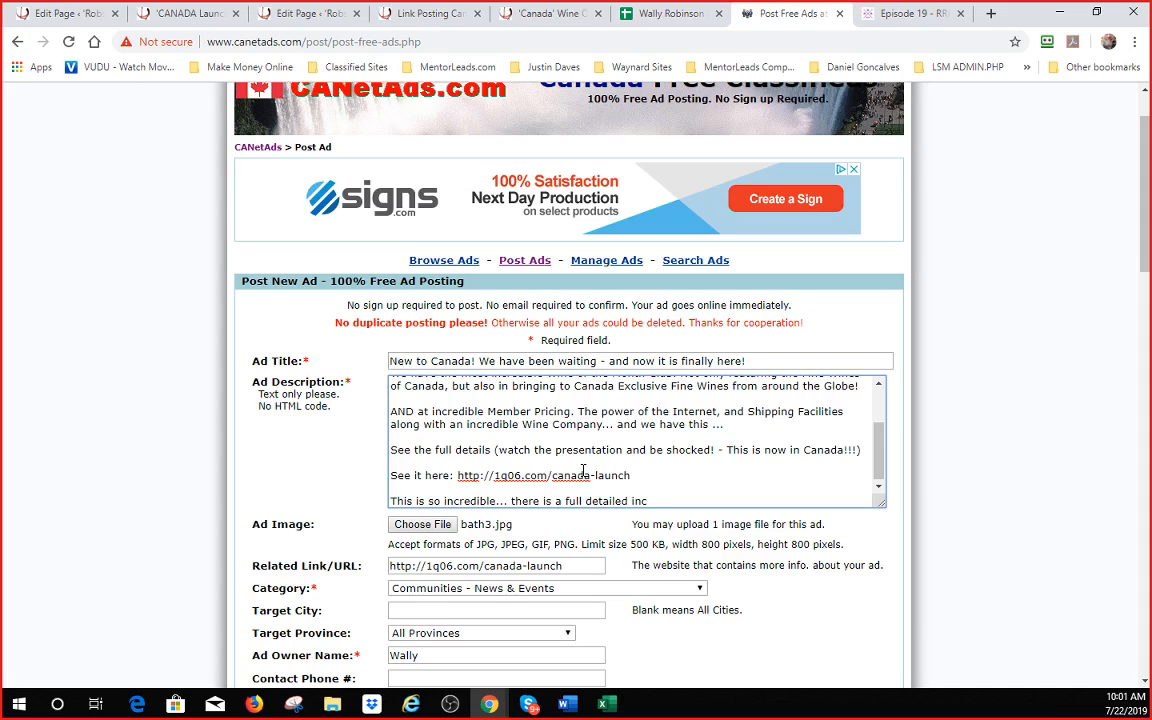
key(BackSpace)
key(BackSpace)
key(BackSpace)
key(BackSpace)
key(BackSpace)
key(BackSpace)
key(BackSpace)
key(BackSpace)
key(BackSpace)
key(BackSpace)
key(BackSpace)
key(BackSpace)
key(BackSpace)
key(BackSpace)
key(BackSpace)
key(BackSpace)
key(BackSpace)
key(BackSpace)
text(are full details in the )
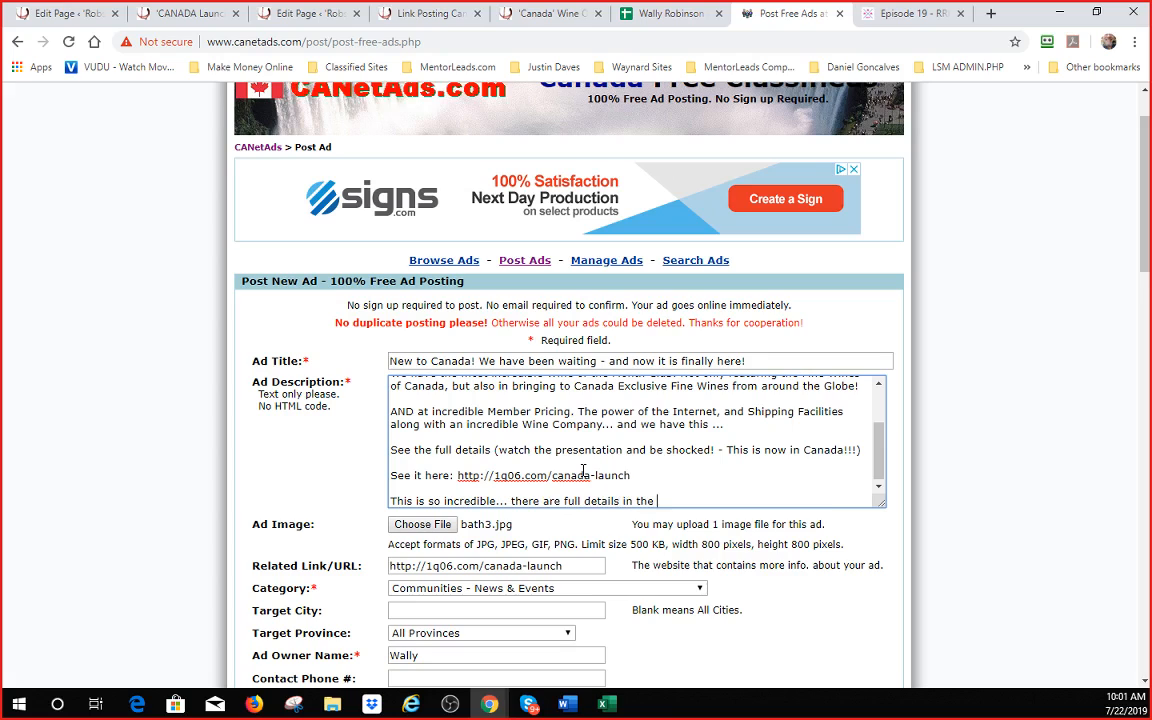
text(Video Presentiation.)
key(BackSpace)
Select the entire ad description text for copying
scroll(673, 427, down, 1)
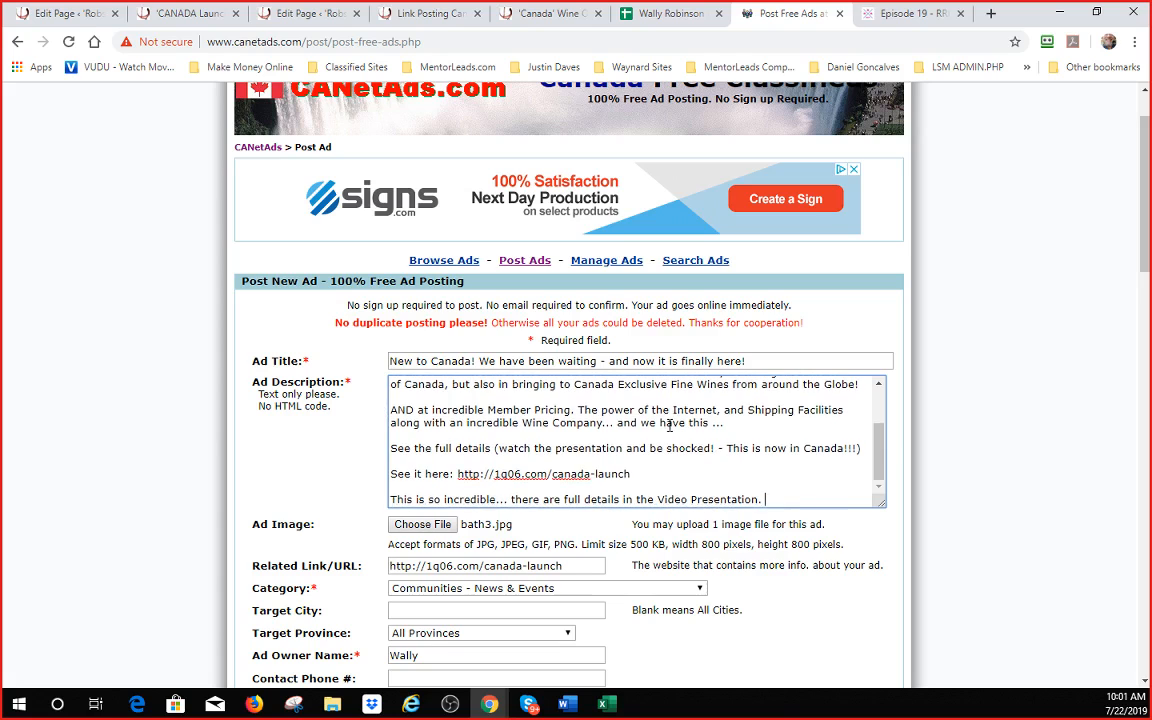
scroll(537, 454, down, 3)
scroll(537, 454, up, 3)
drag(763, 499, 333, 339)
key(ctrl+c)
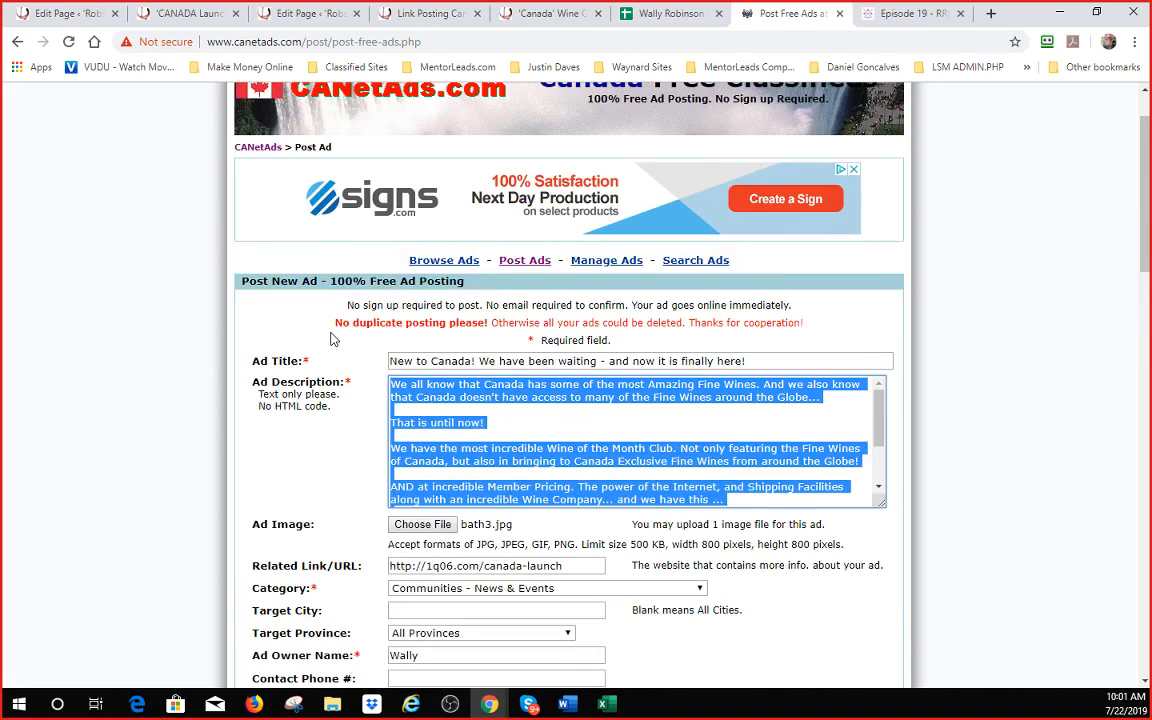
click(212, 12)
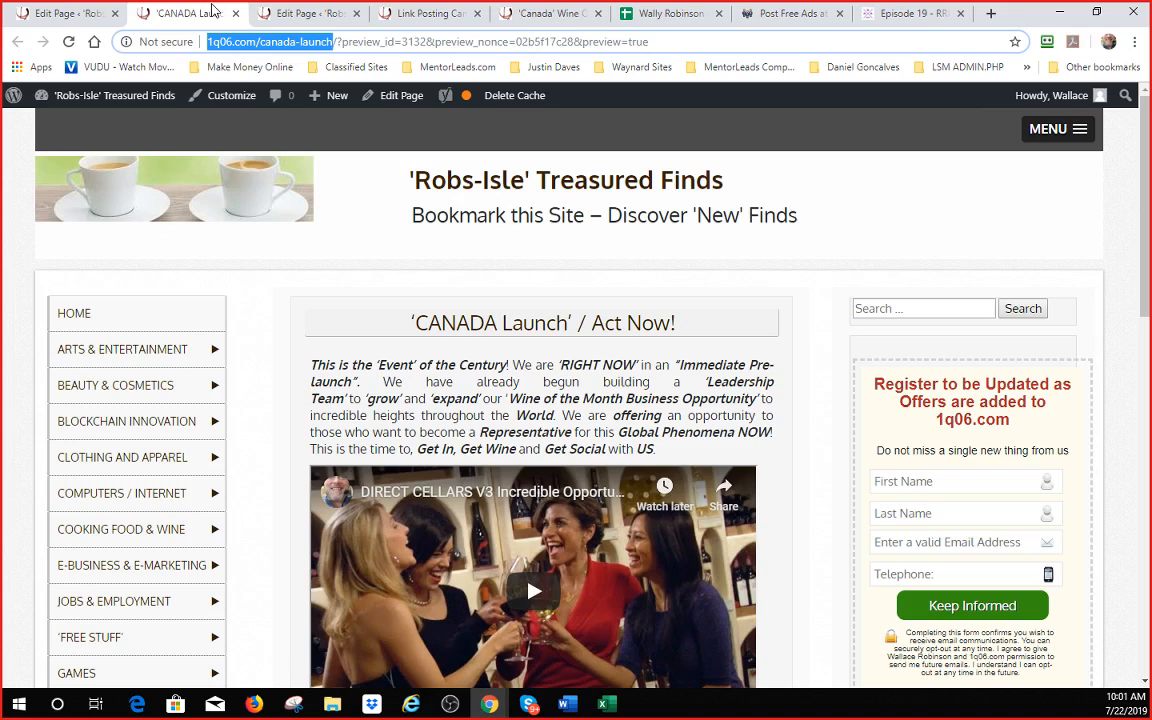
Paste the copied ad description under AD MESSAGE 4 and delete the stray 'f' paragraph
click(305, 13)
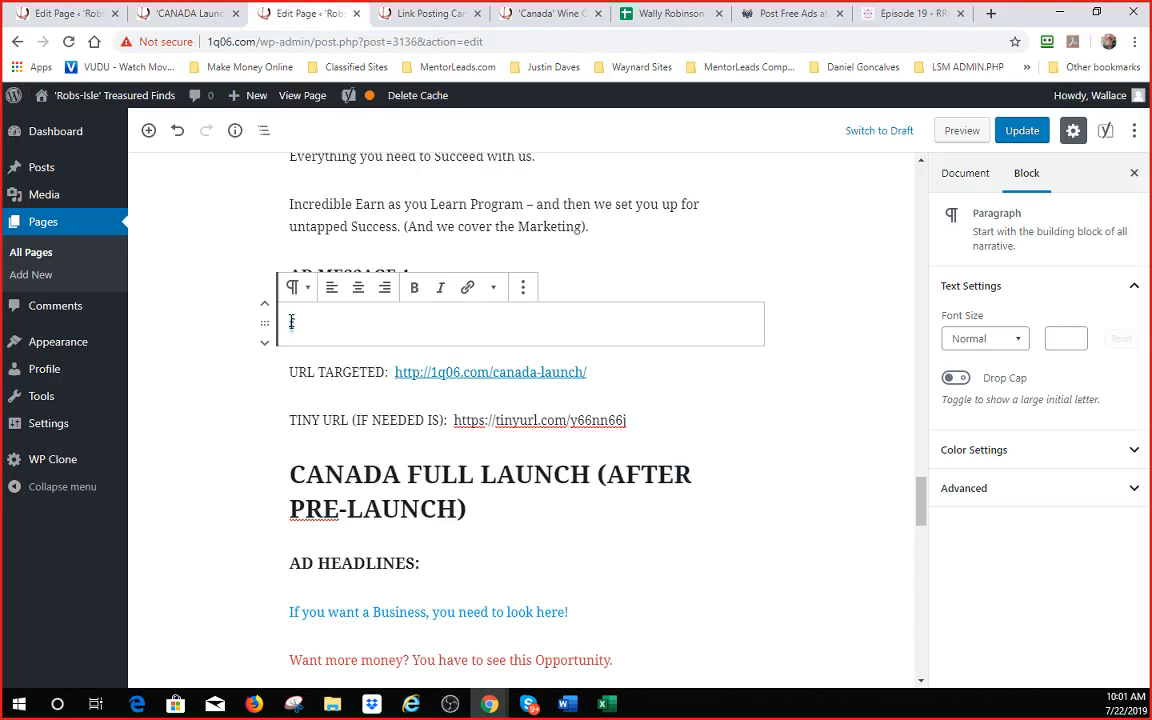
key(ctrl+v)
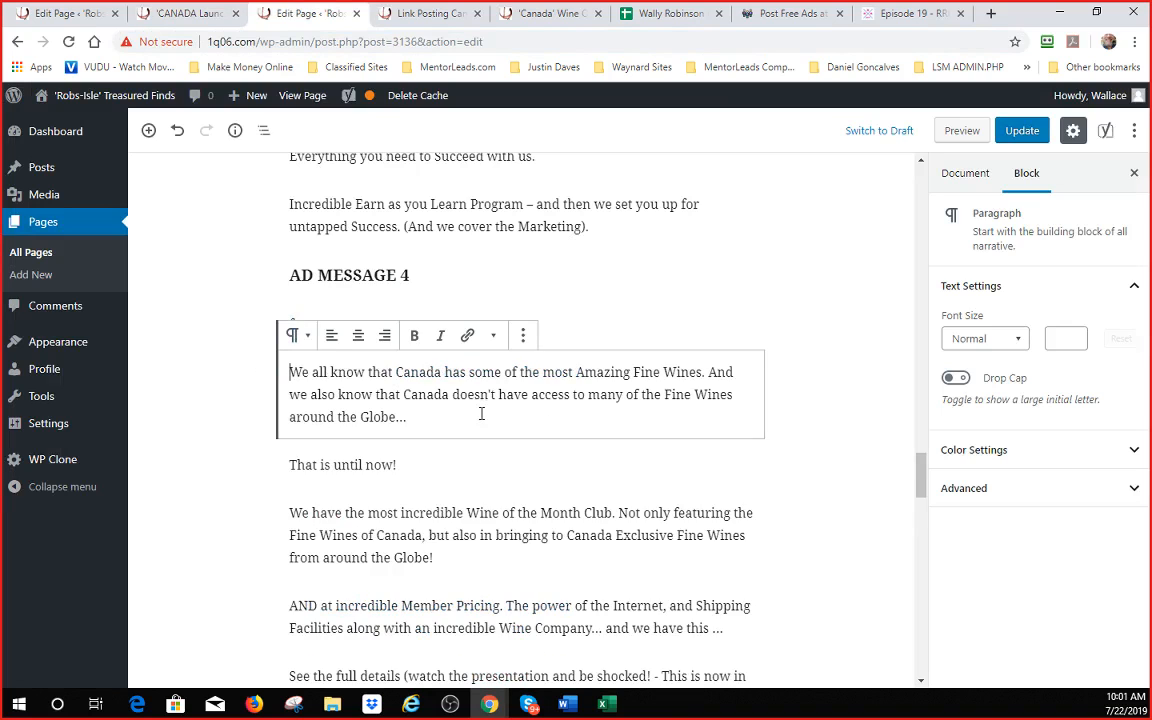
click(522, 296)
click(206, 293)
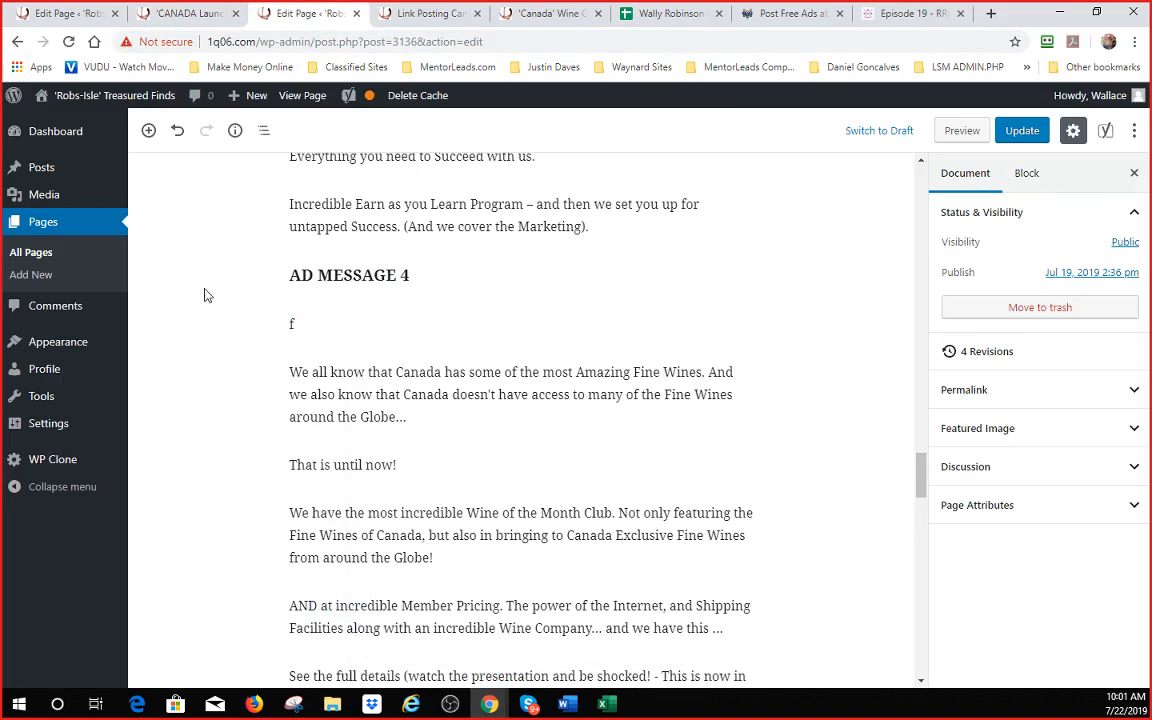
click(321, 319)
key(BackSpace)
Remove the leftover empty paragraph and colour the first paragraph and 'That is until now!' teal
key(Delete)
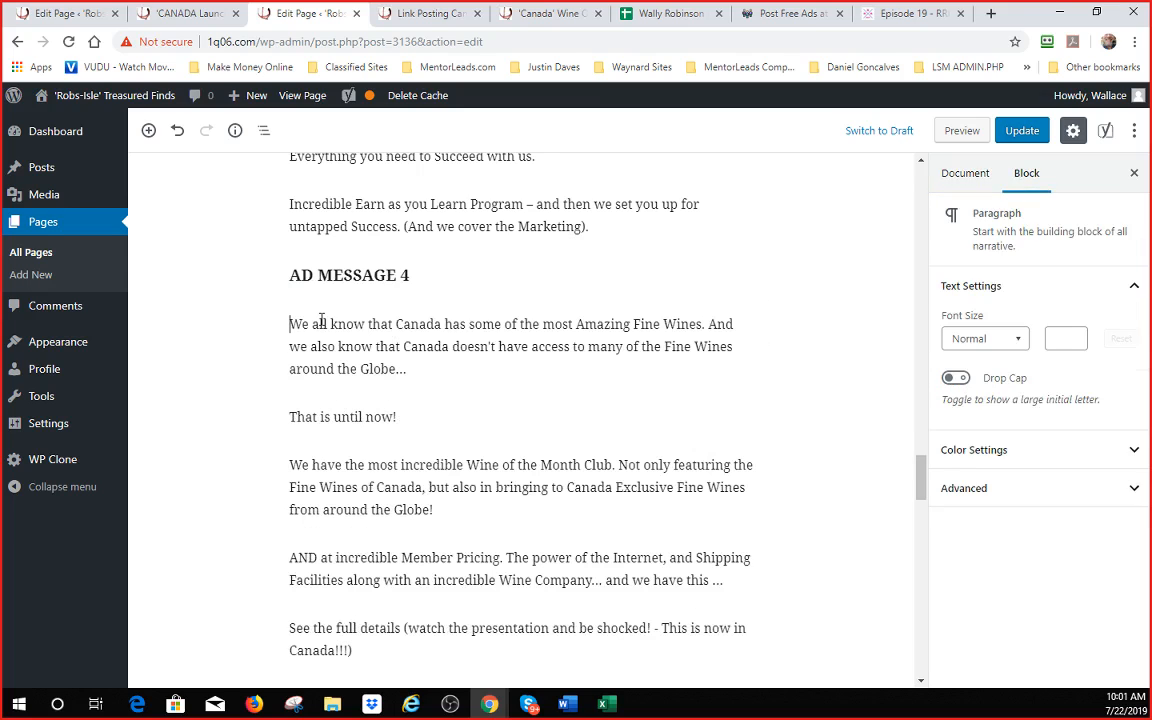
click(1010, 455)
click(1087, 672)
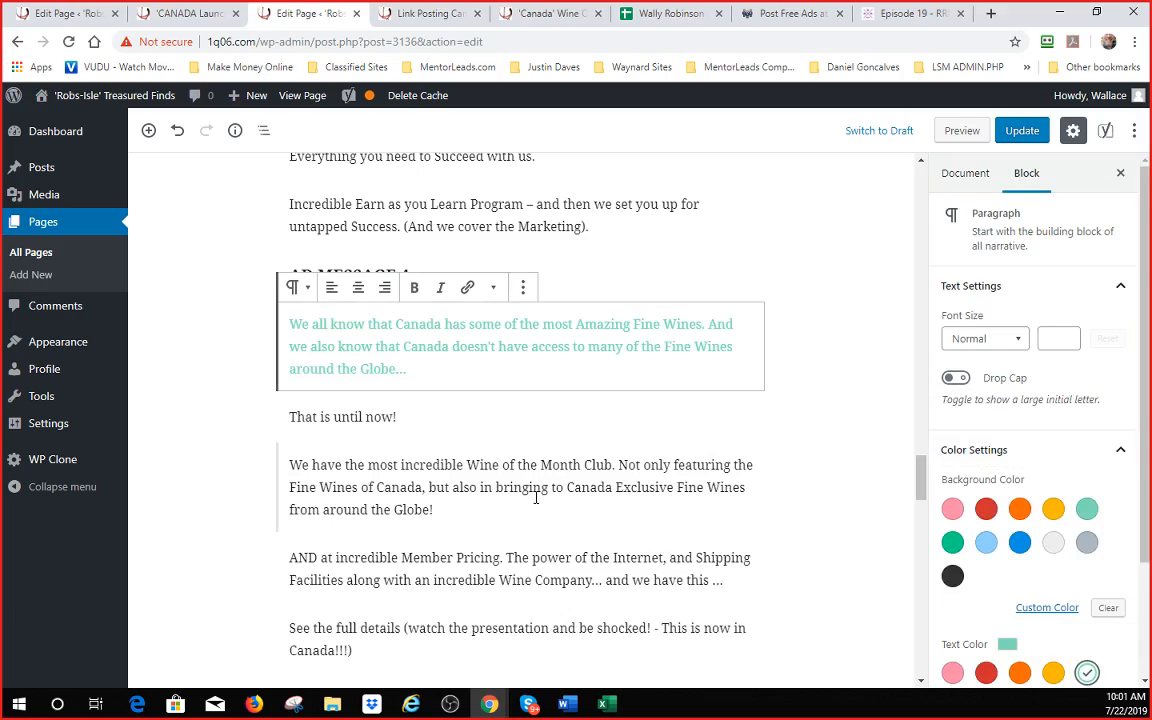
scroll(375, 424, up, 15)
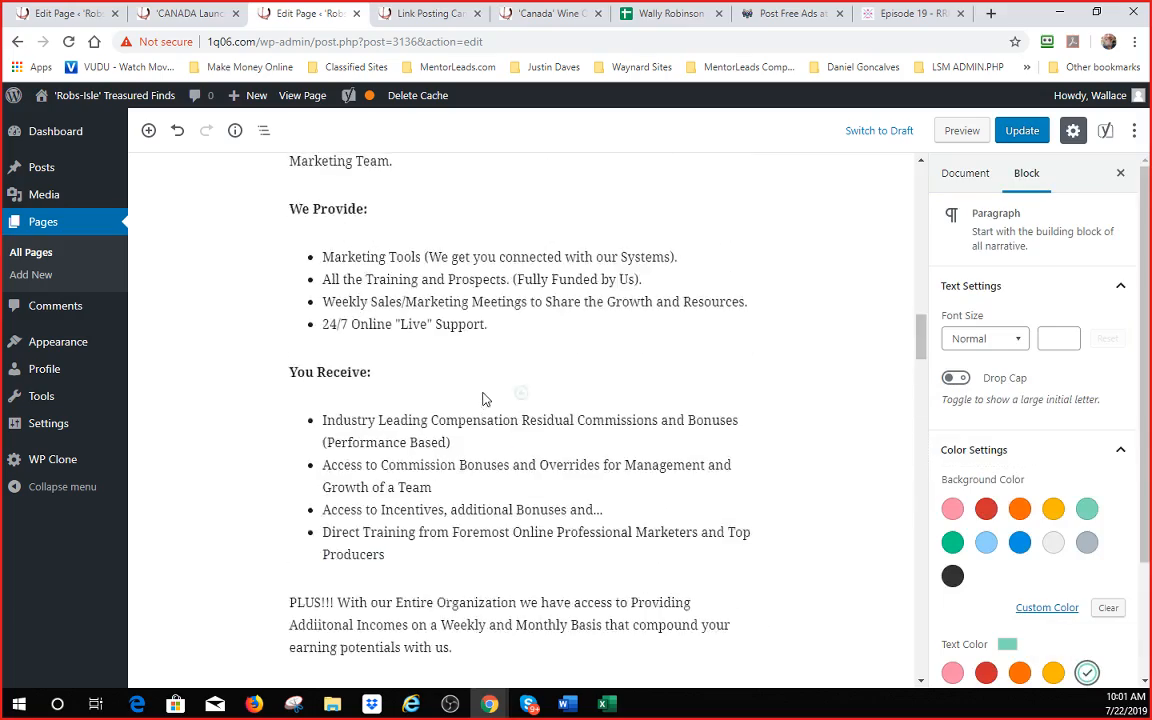
scroll(484, 392, up, 5)
scroll(490, 392, down, 7)
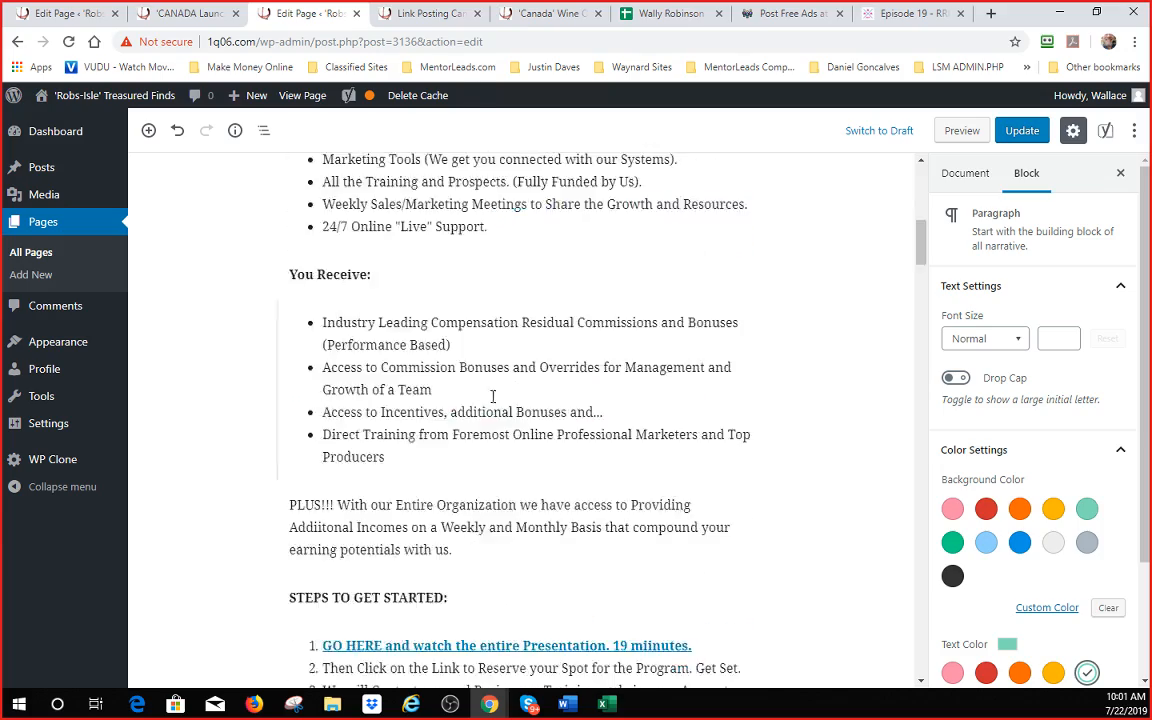
scroll(498, 392, down, 15)
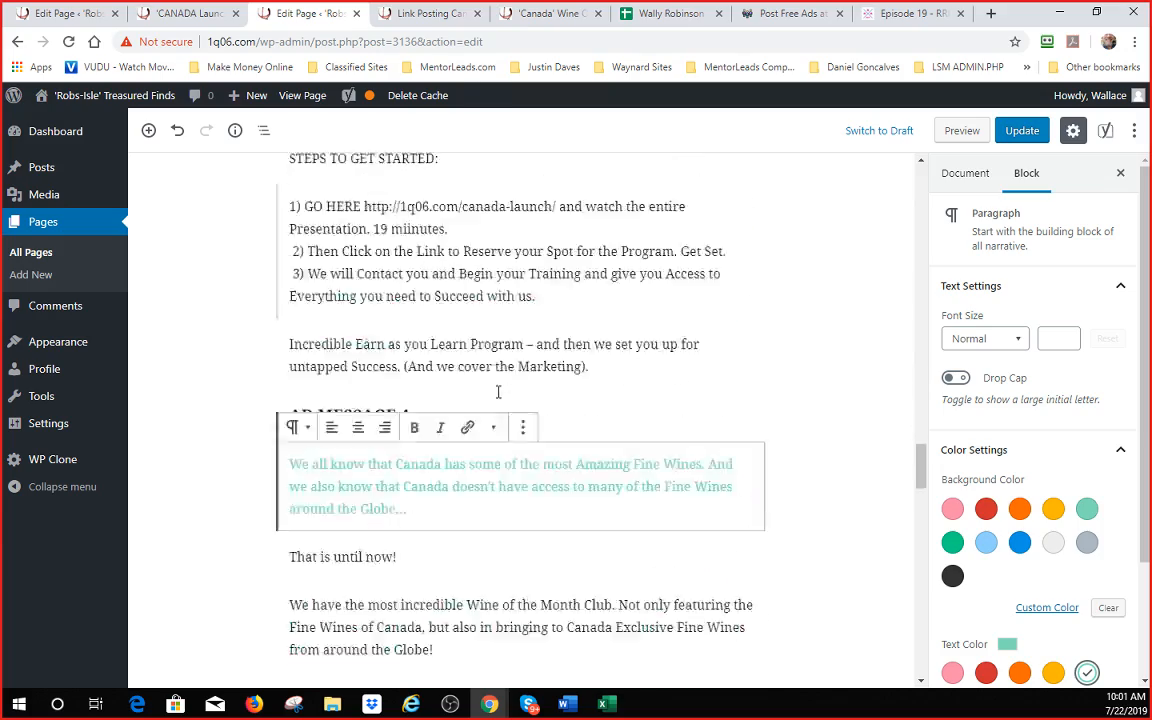
scroll(498, 392, up, 3)
click(334, 337)
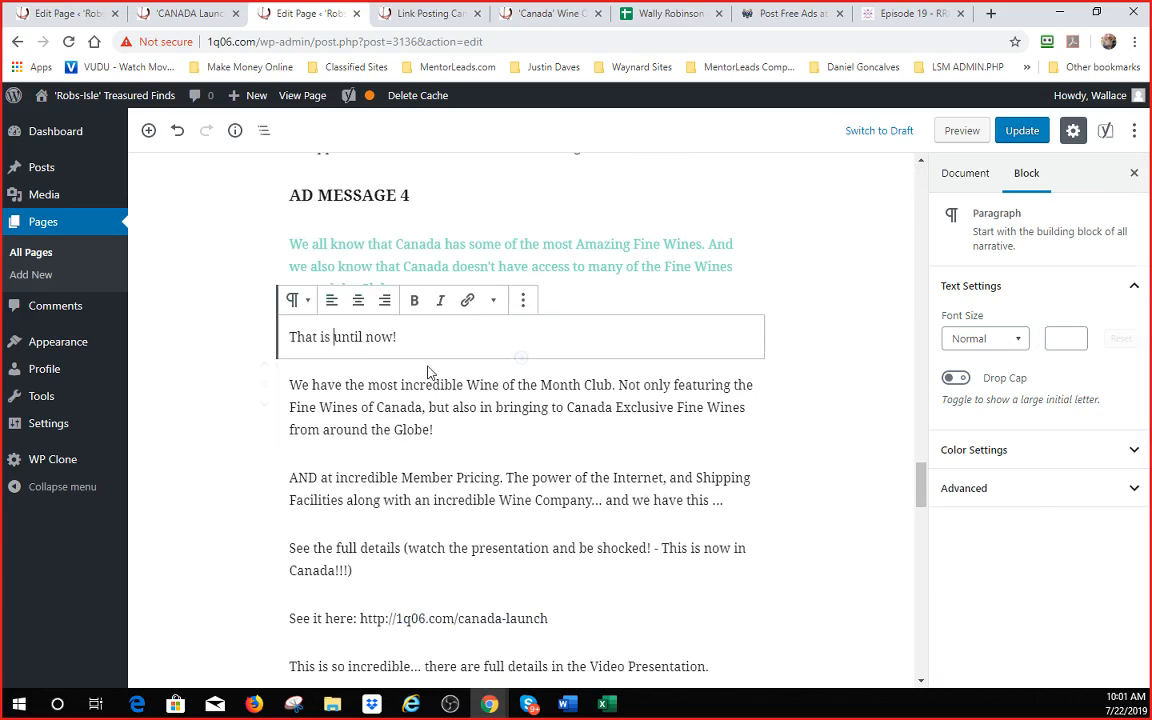
click(1030, 455)
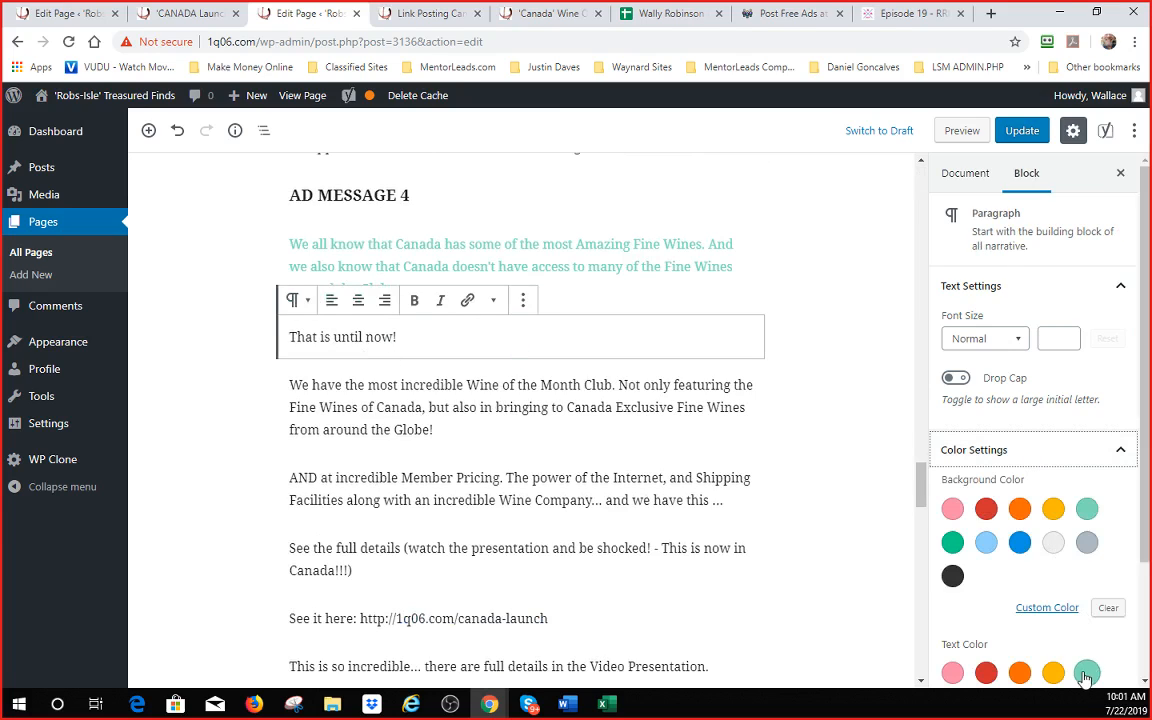
click(1087, 672)
Colour the Wine of the Month, 'AND at incredible' and 'See the full details' paragraphs teal
click(536, 393)
click(980, 452)
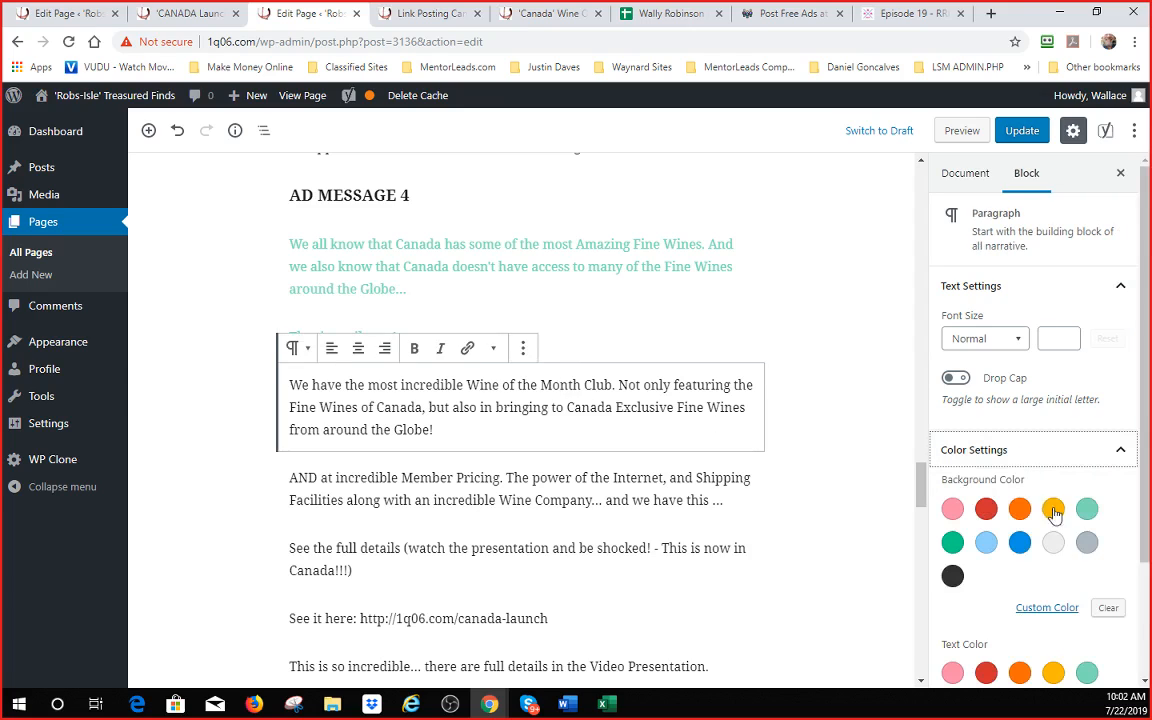
click(1087, 672)
click(581, 476)
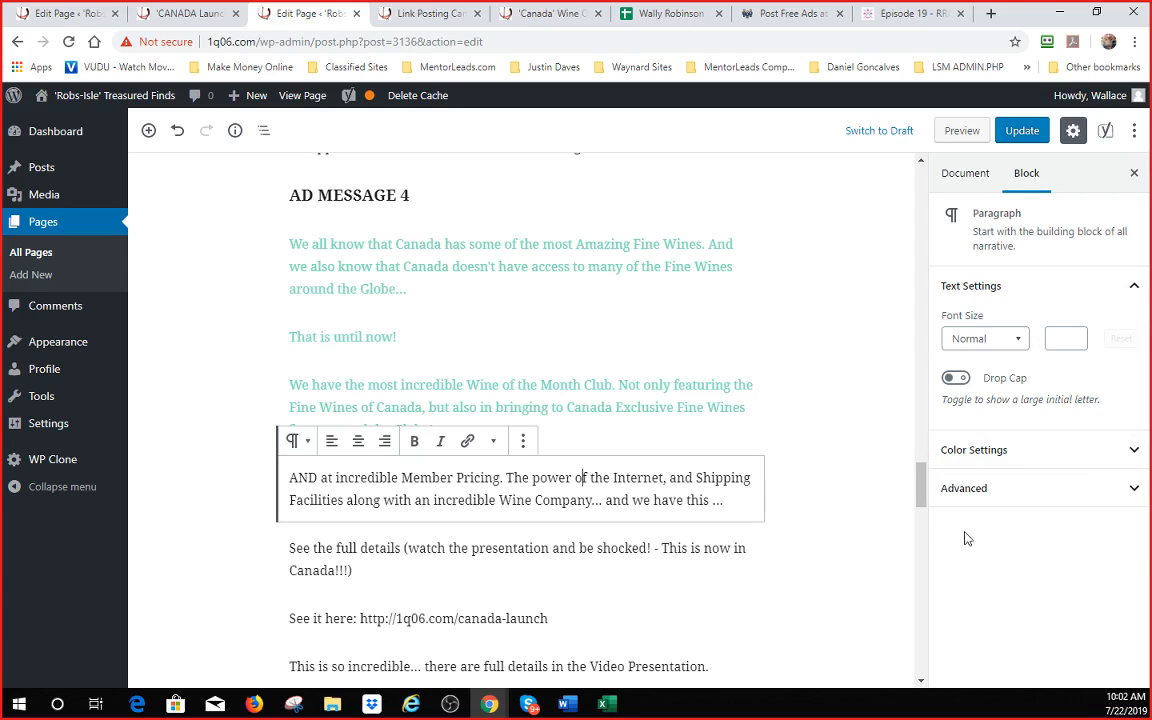
click(1005, 452)
click(1087, 672)
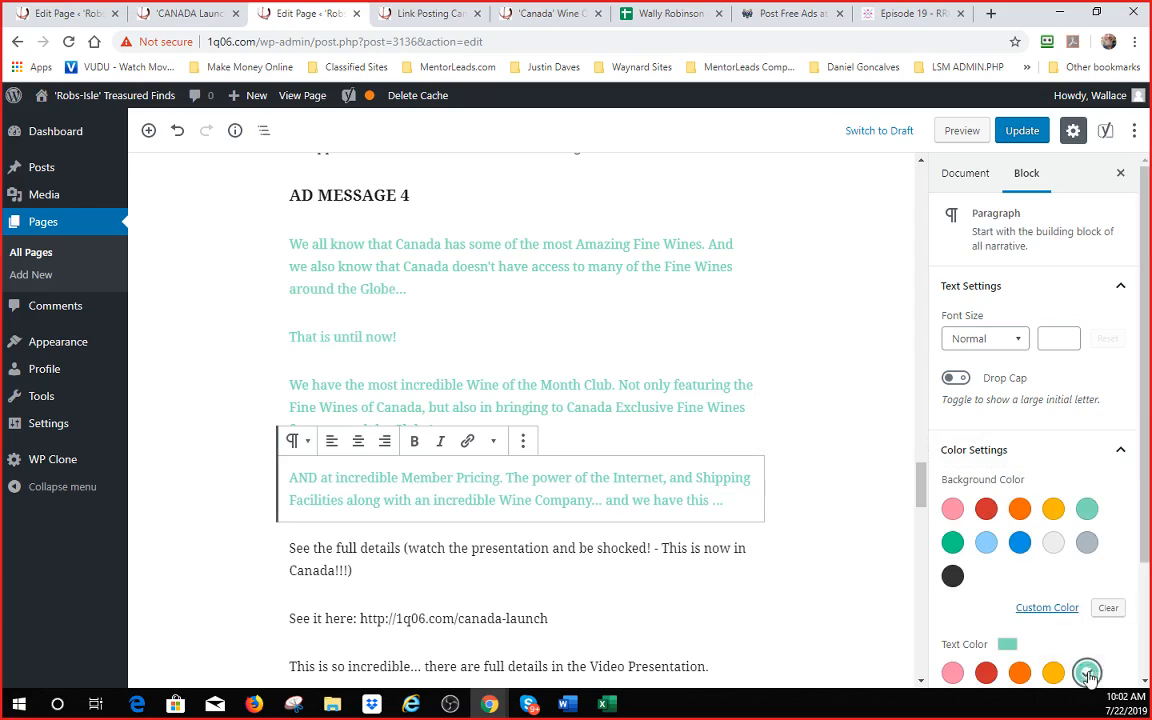
click(628, 558)
click(1041, 452)
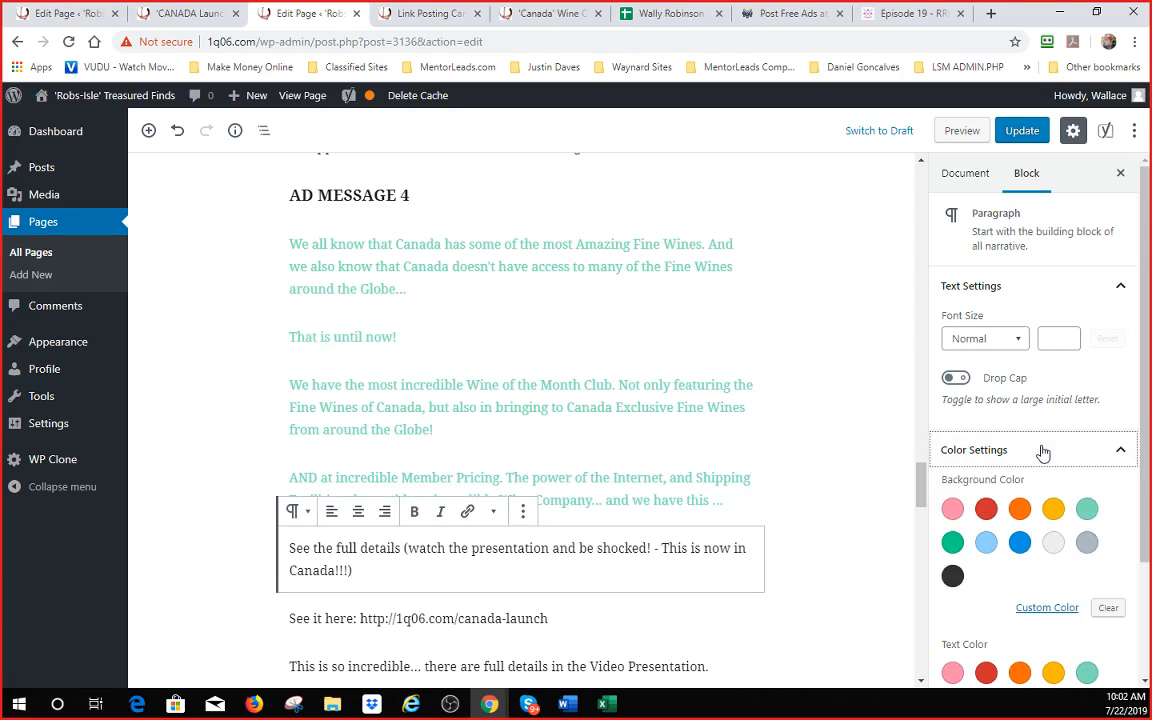
click(1087, 672)
Colour the 'See it here' line and the 'This is so incredible' paragraph teal
scroll(671, 432, down, 2)
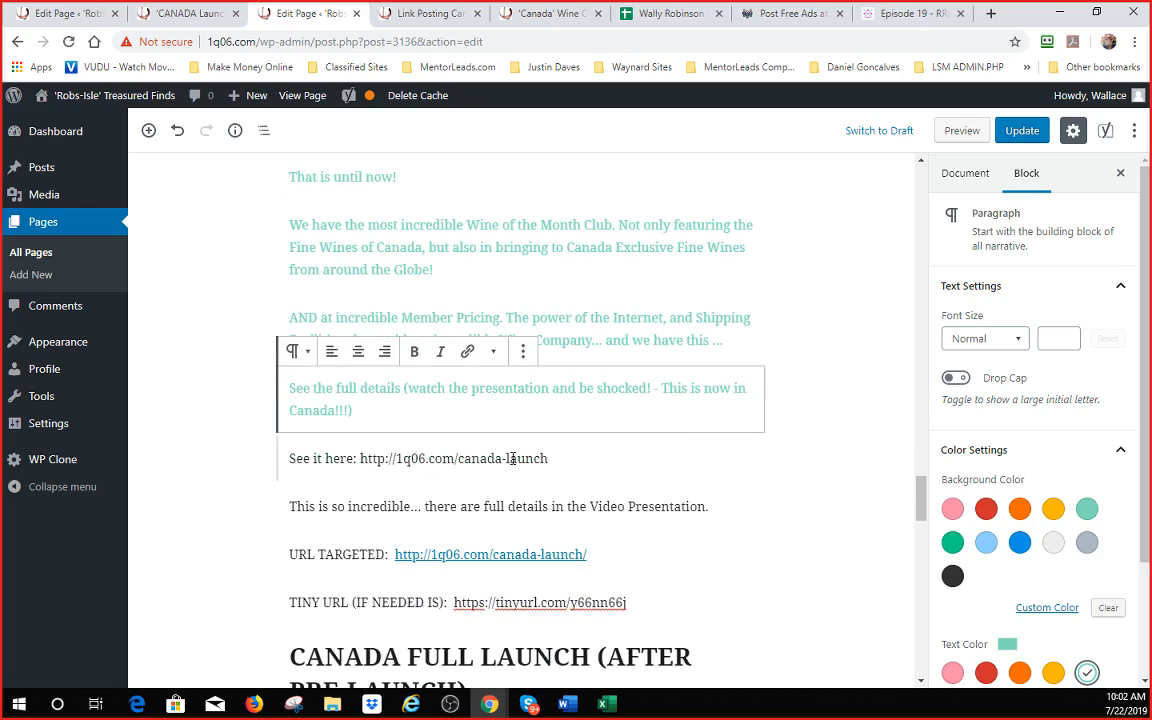
click(507, 458)
click(1037, 453)
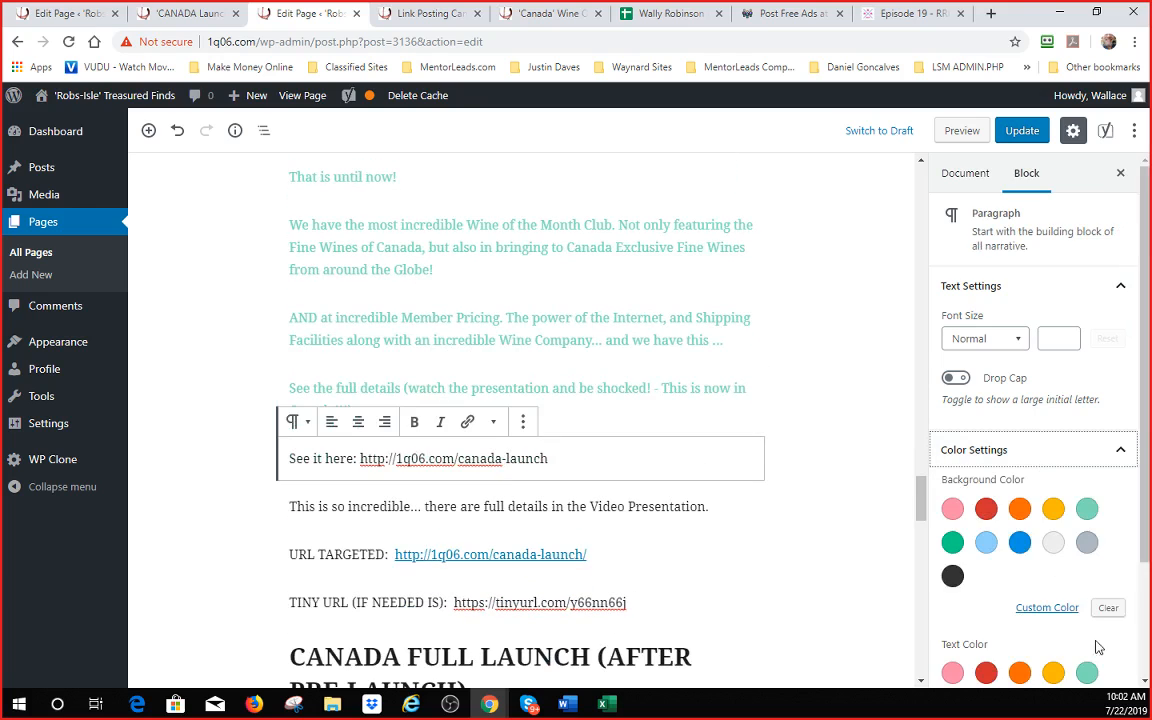
click(1088, 673)
click(588, 509)
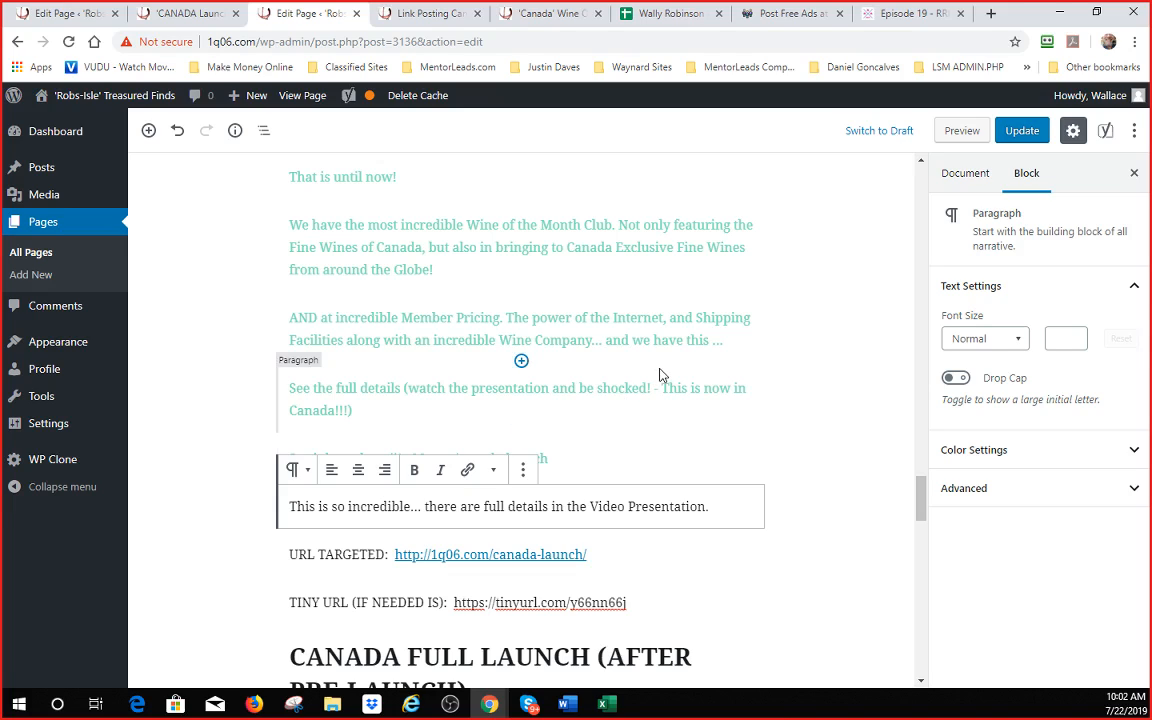
click(1015, 452)
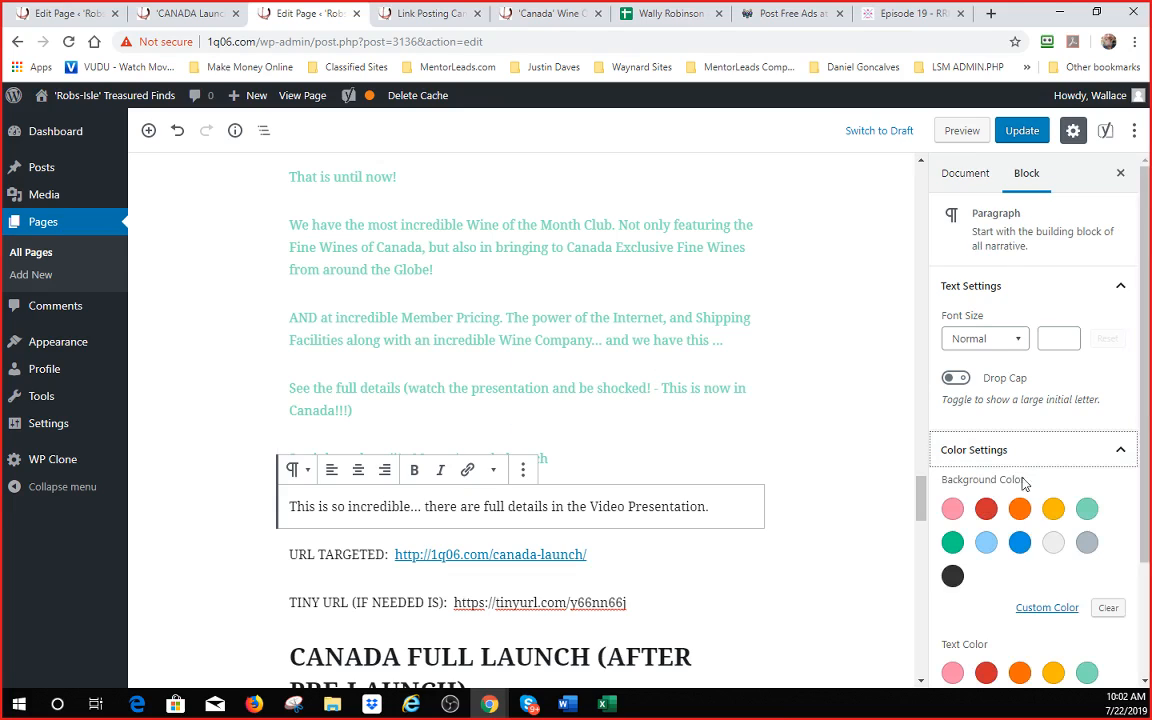
click(1095, 668)
Return to the filled-in CANetAds ad posting form
click(778, 466)
scroll(790, 388, up, 6)
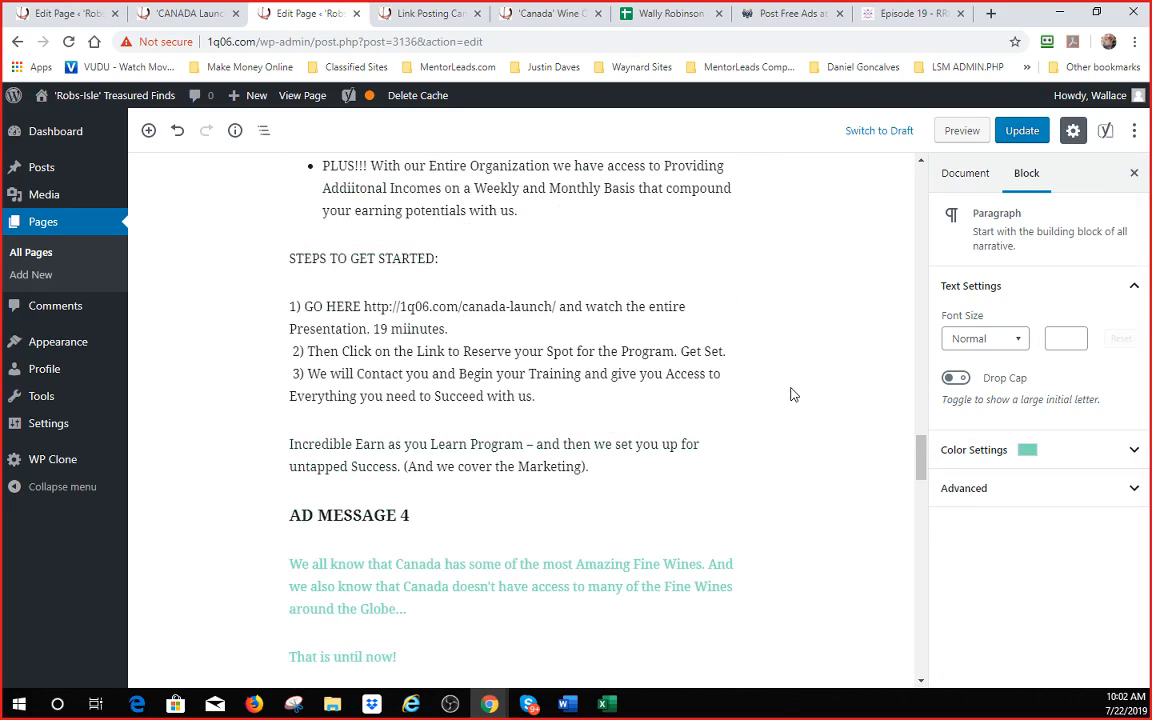
scroll(790, 394, down, 3)
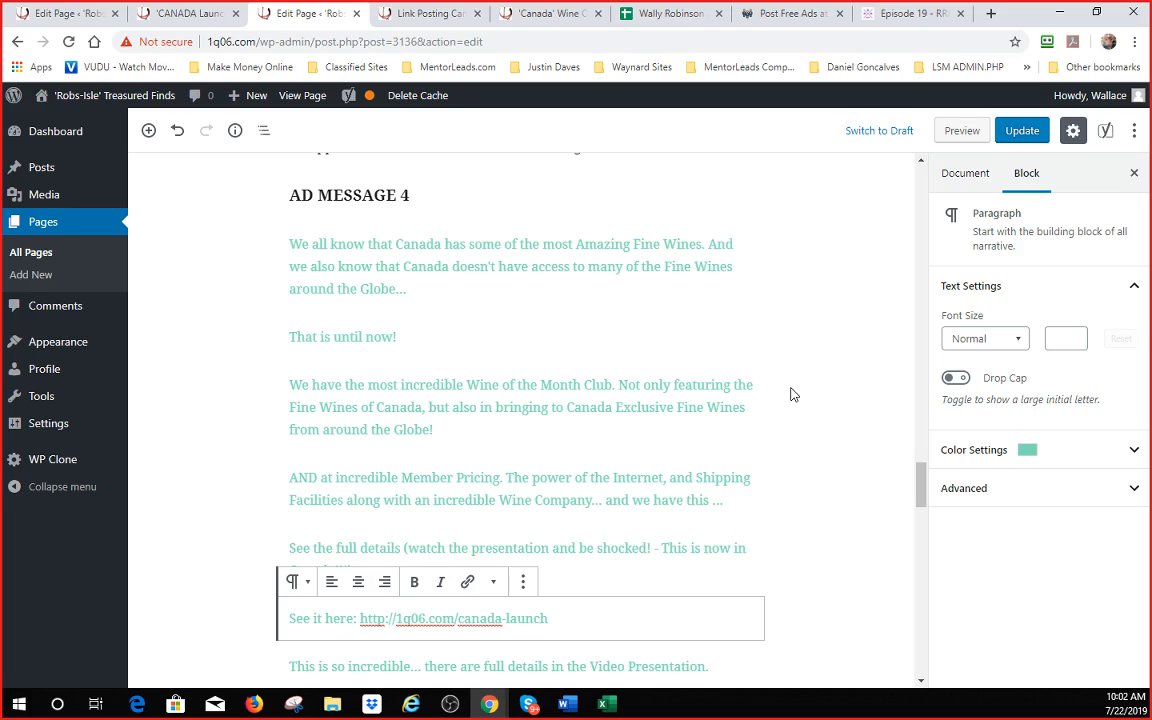
click(745, 14)
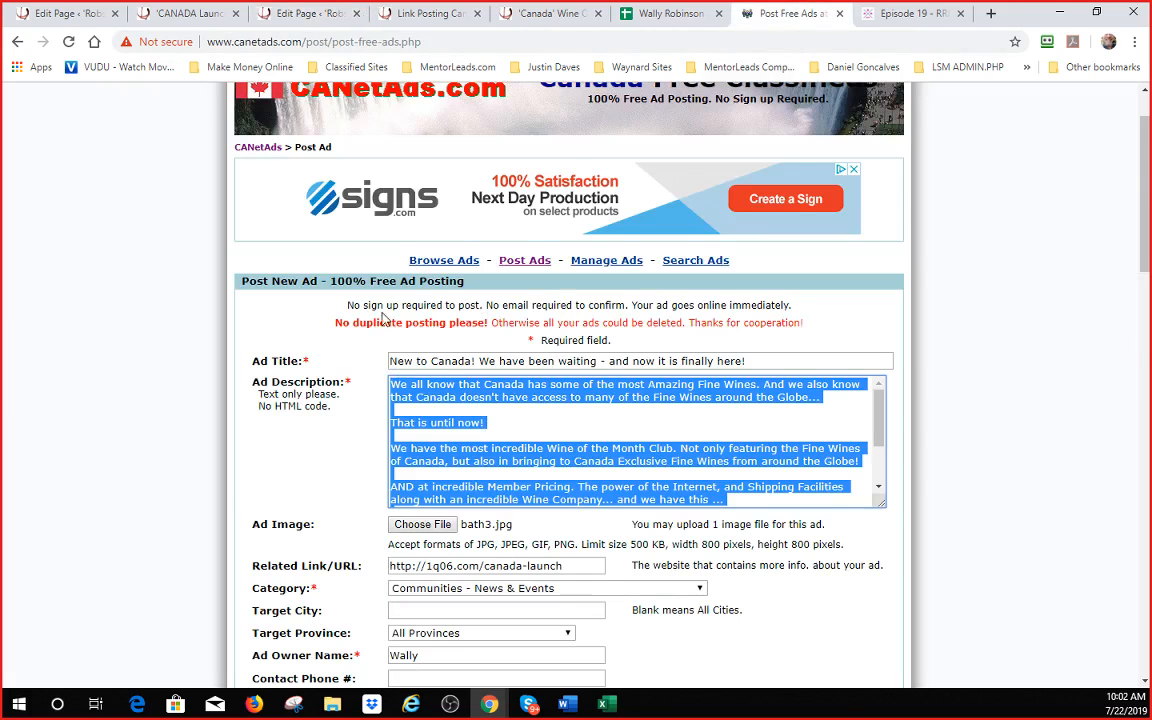
Post the wine ad after correcting the validation code's last digits to 50, then select the ad ID
scroll(383, 318, down, 5)
click(502, 396)
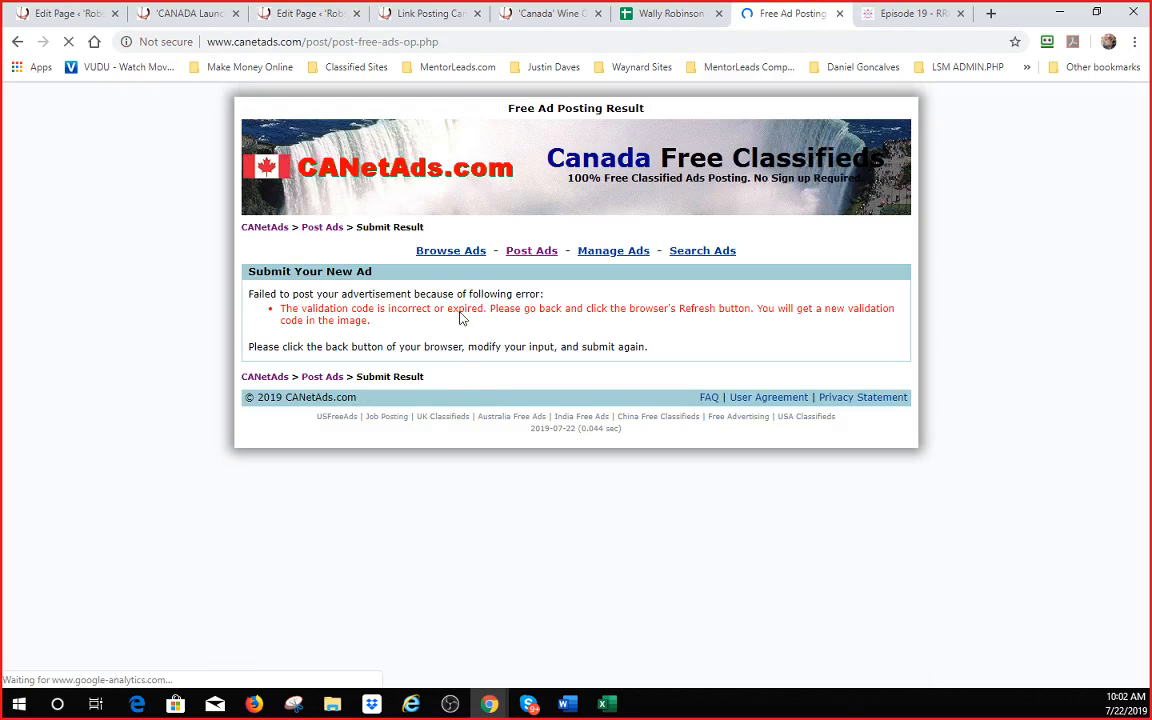
click(20, 42)
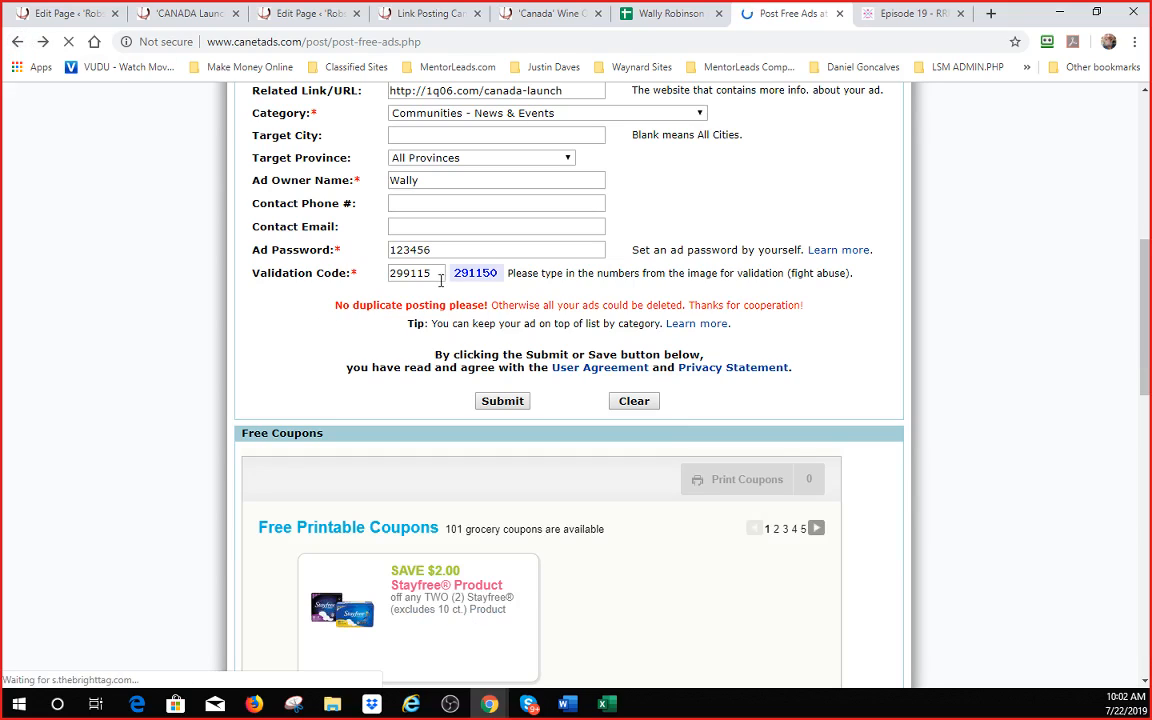
drag(403, 274, 417, 274)
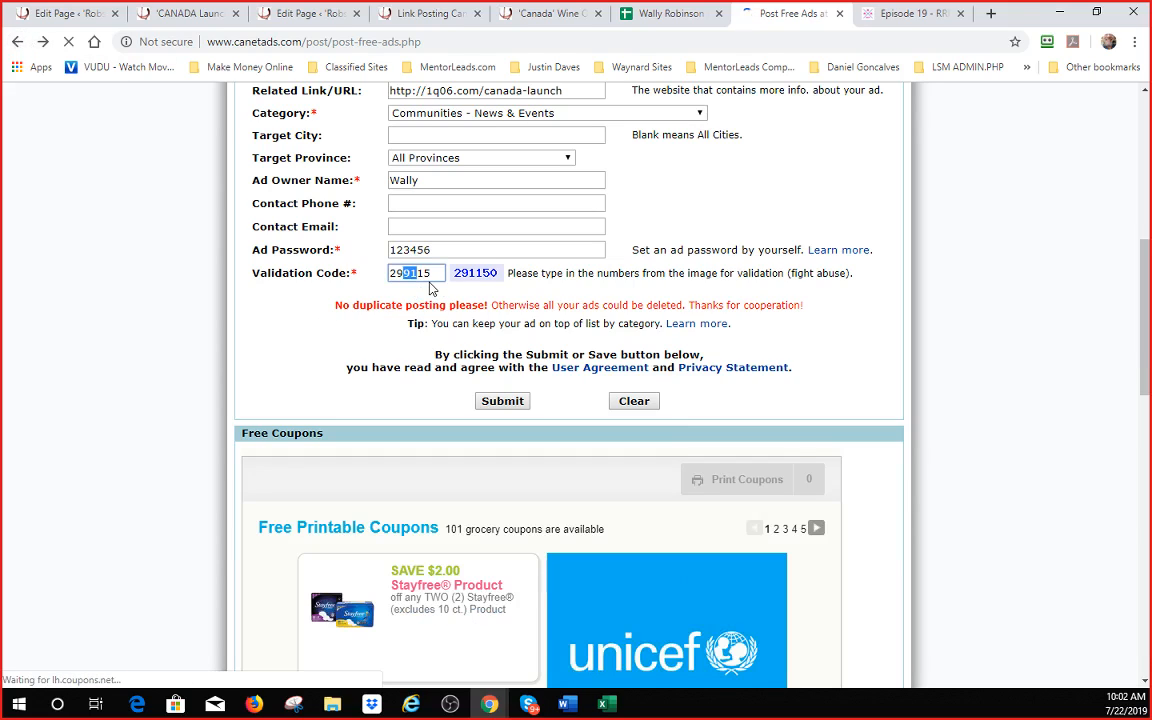
text(91)
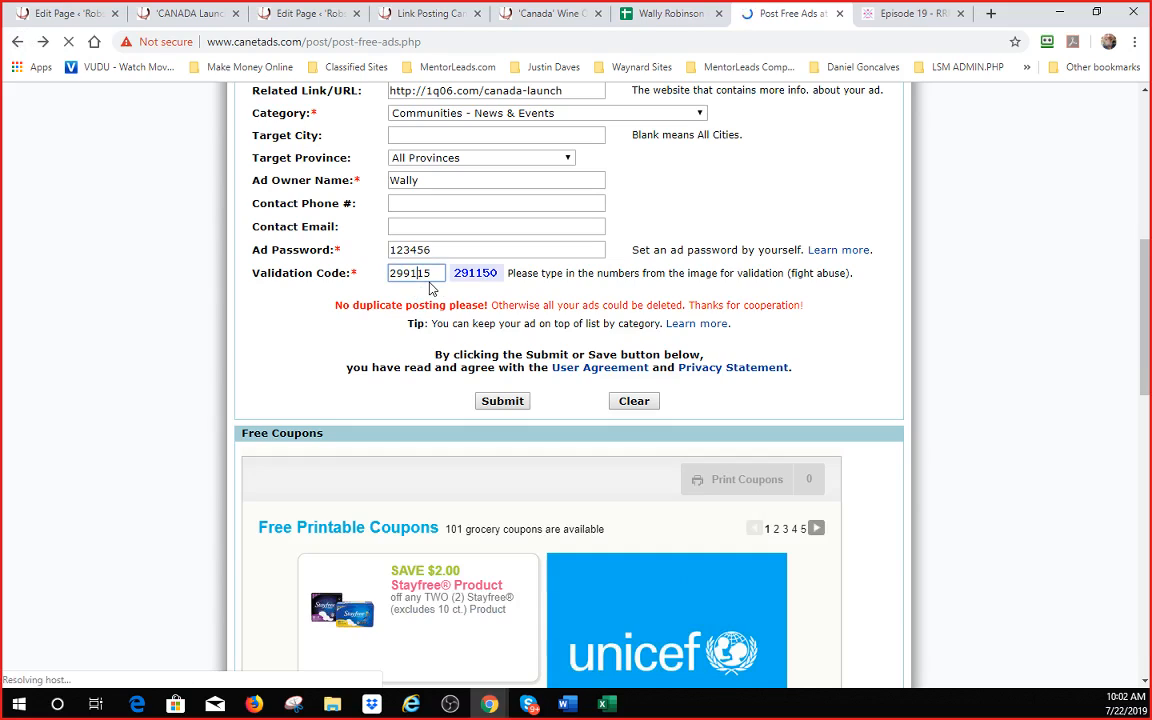
key(BackSpace)
key(BackSpace)
drag(432, 274, 419, 275)
text(50)
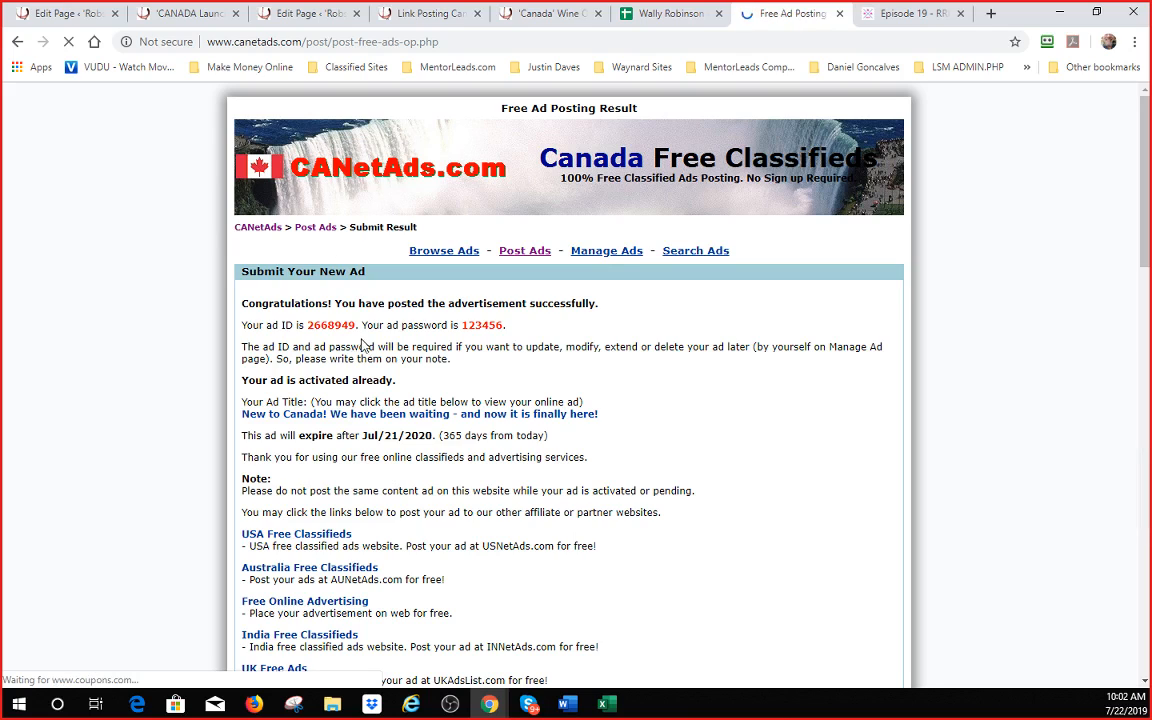
drag(357, 325, 310, 330)
key(ctrl+c)
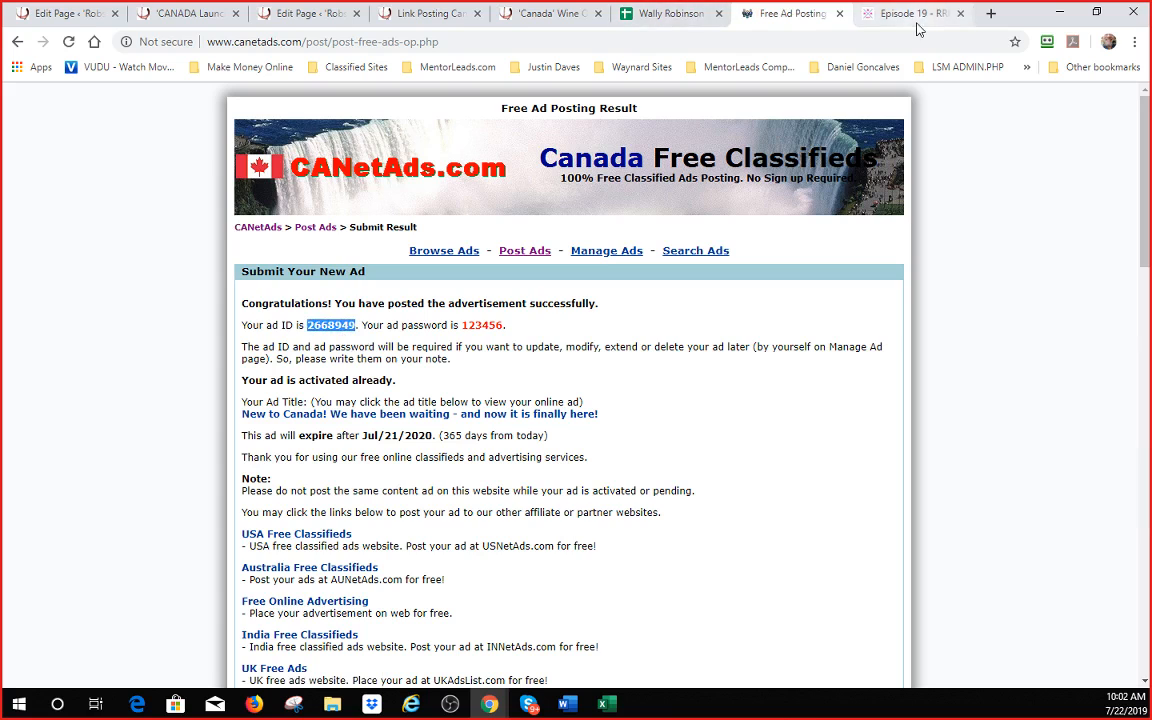
Paste the new ad ID into cell E10 of the tracking spreadsheet
click(301, 15)
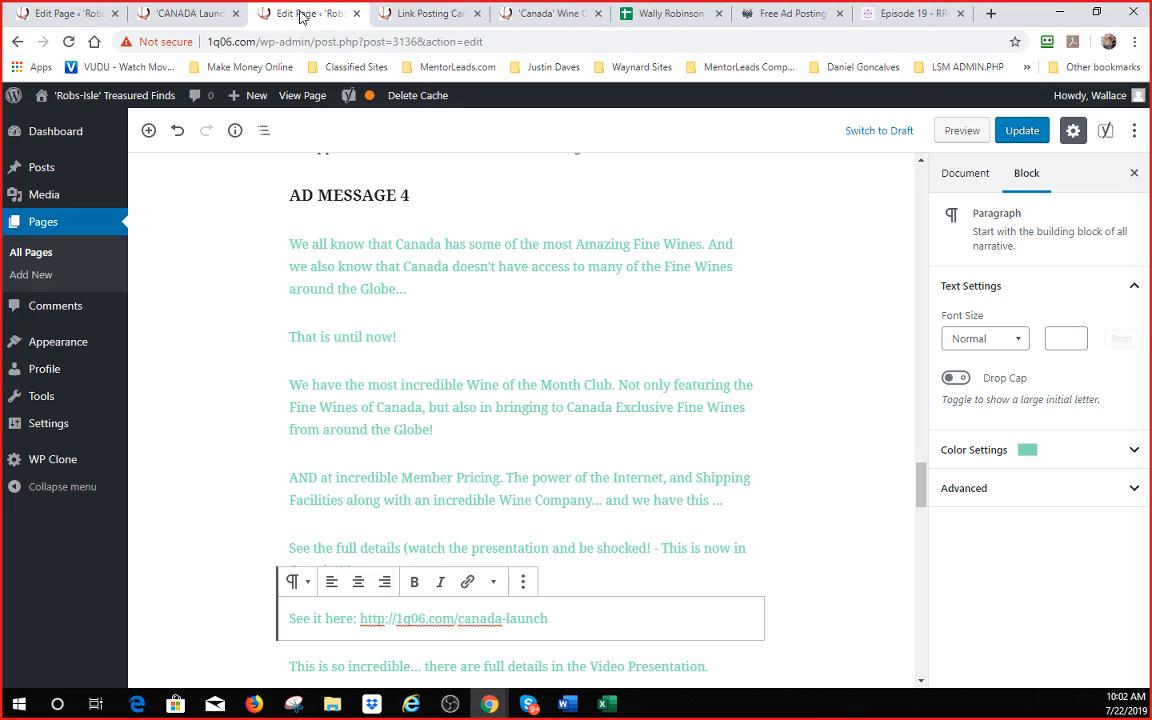
click(640, 14)
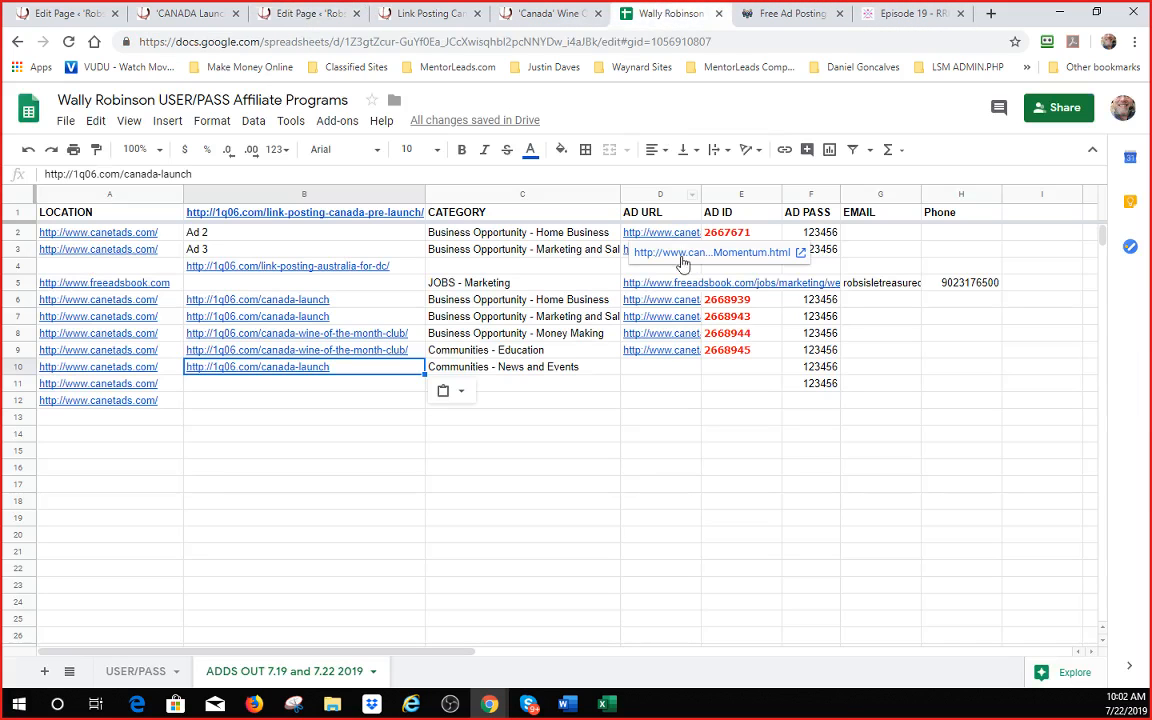
click(663, 372)
click(742, 367)
key(ctrl+v)
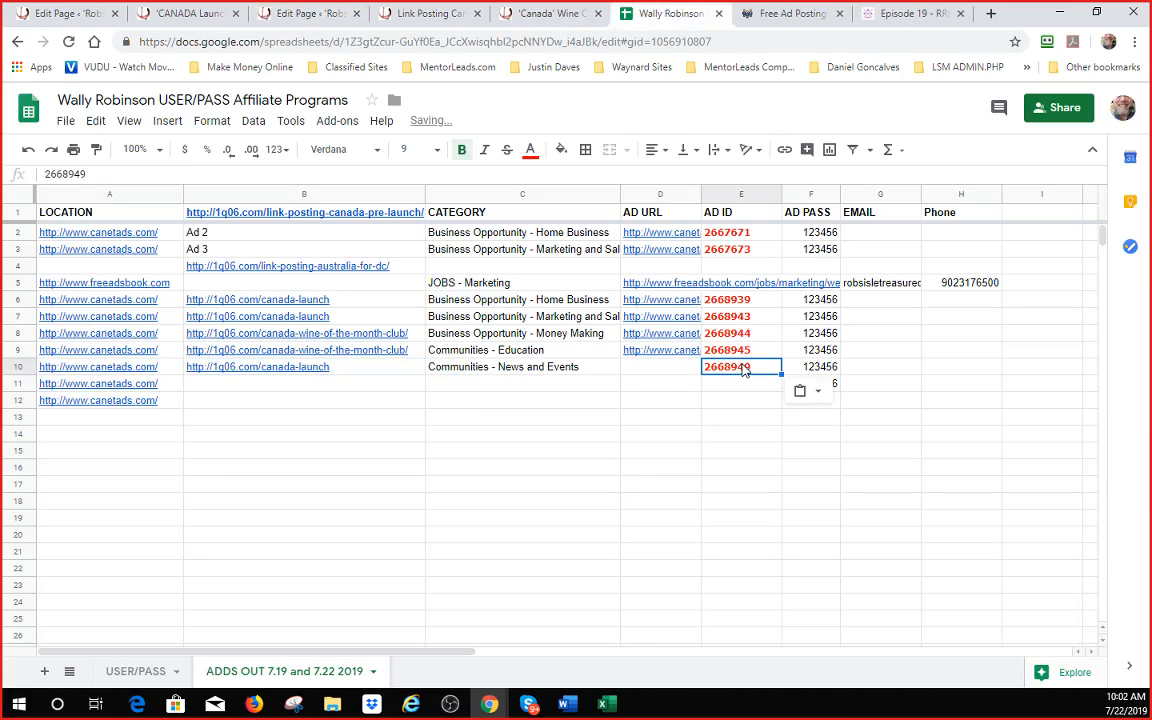
Copy the posted ad page's web address into cell D10
click(790, 14)
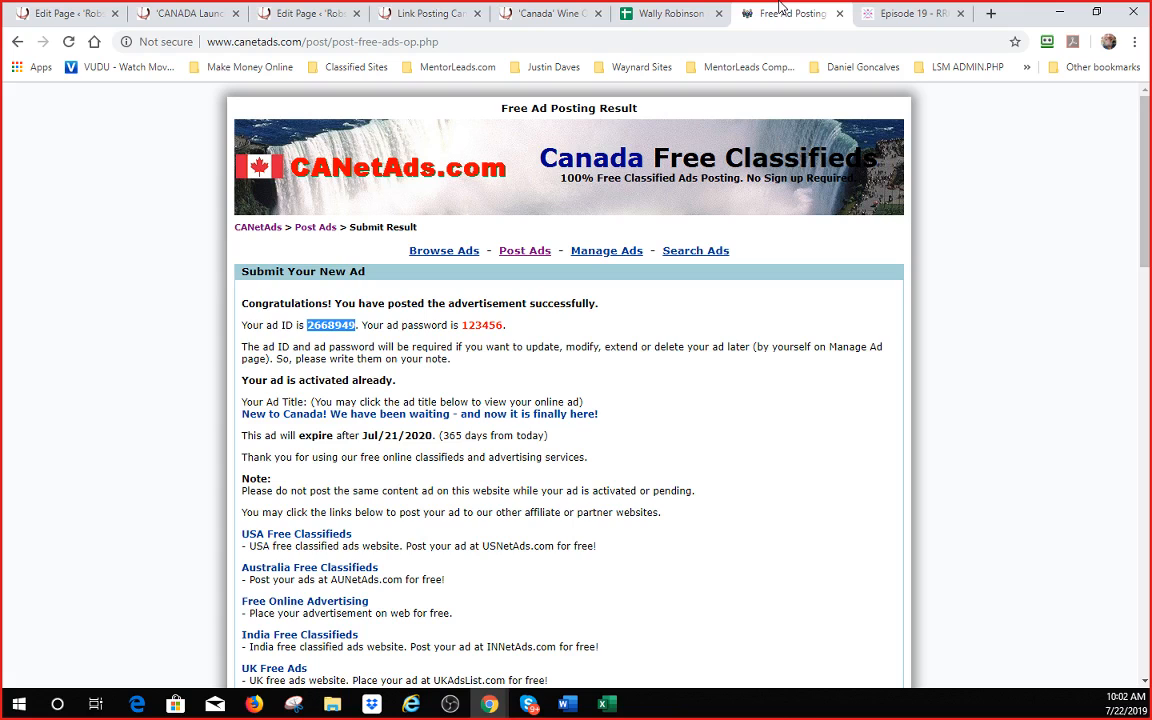
click(420, 415)
click(490, 41)
key(ctrl+c)
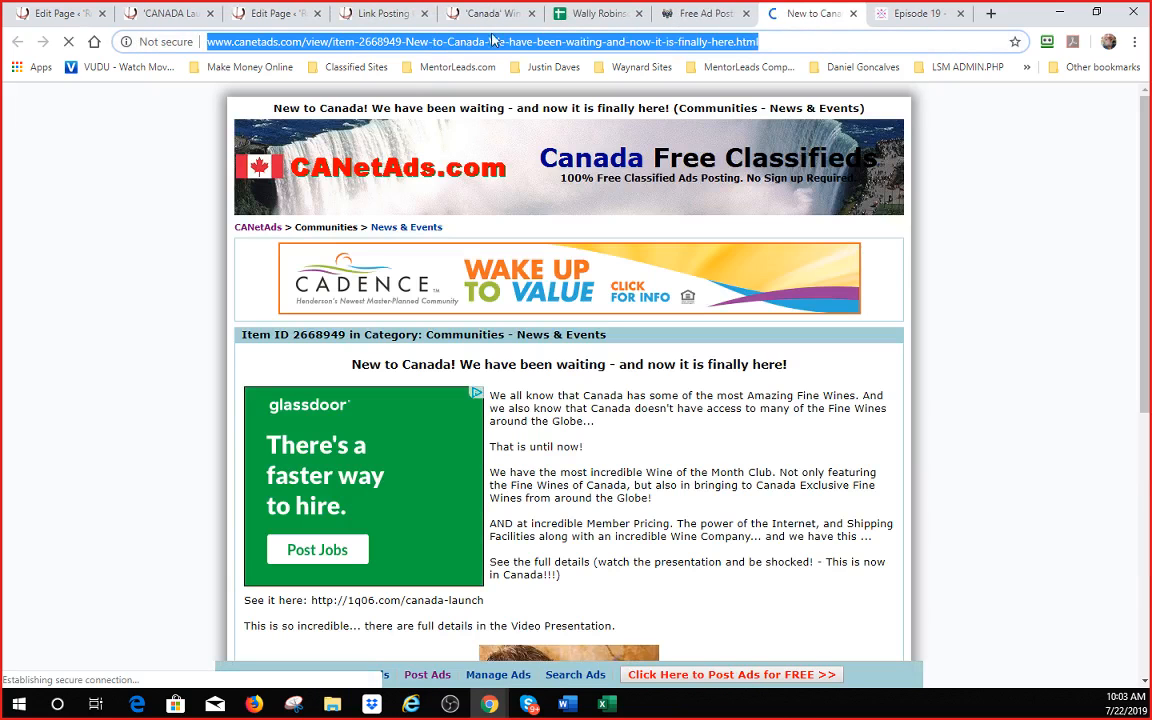
click(598, 13)
click(632, 370)
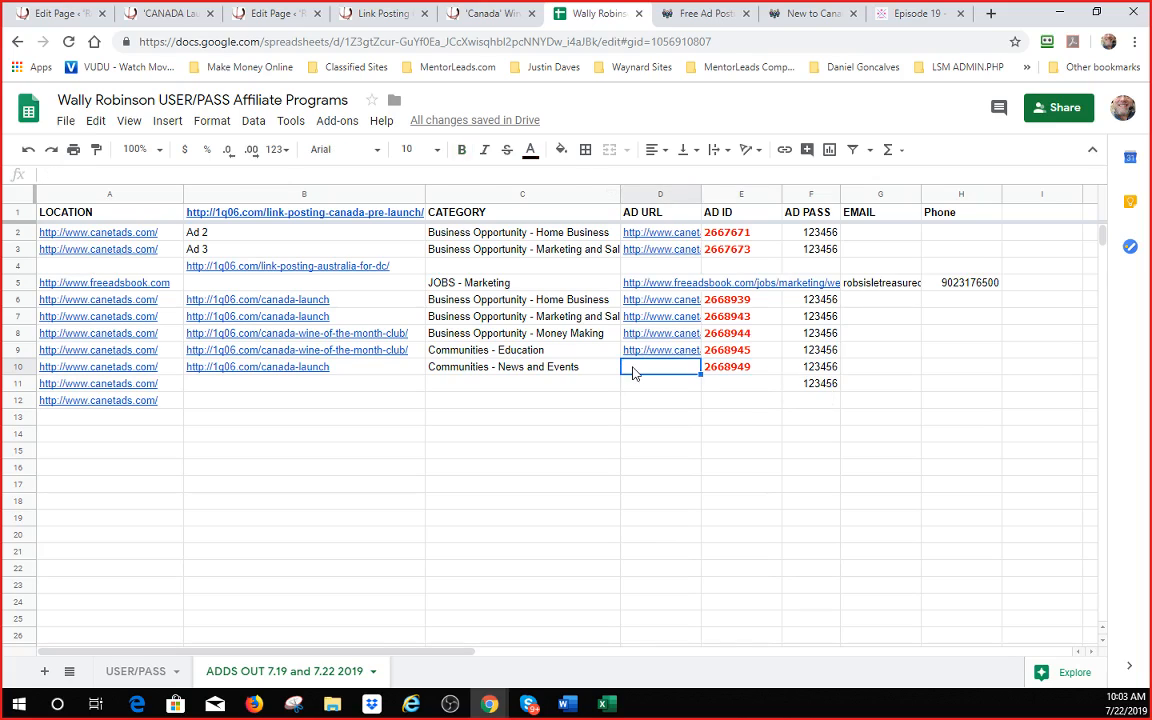
key(ctrl+v)
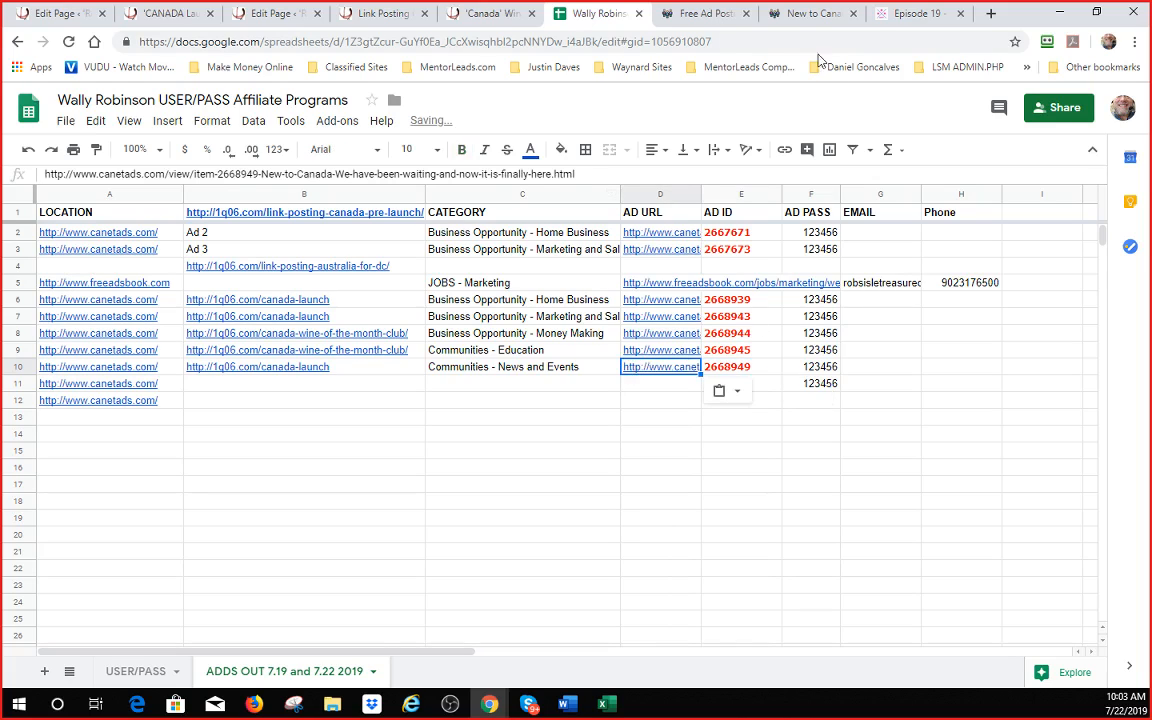
Look over the posted ad's page, then close it
click(815, 14)
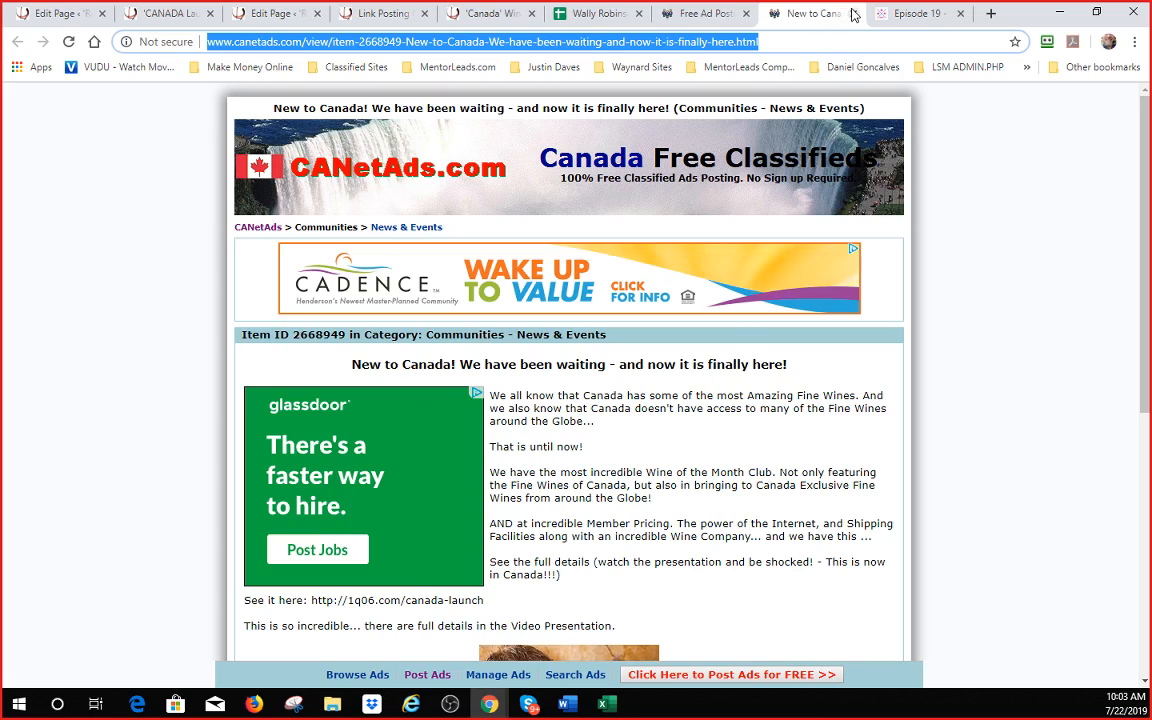
scroll(712, 296, down, 3)
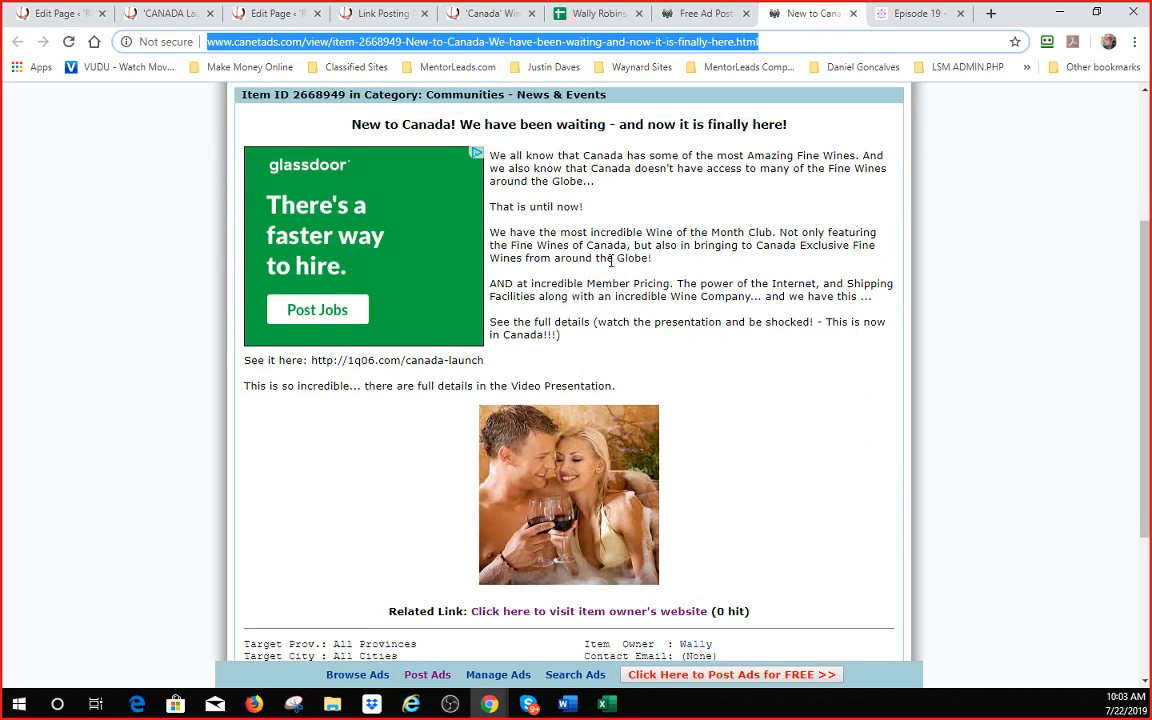
scroll(636, 261, up, 3)
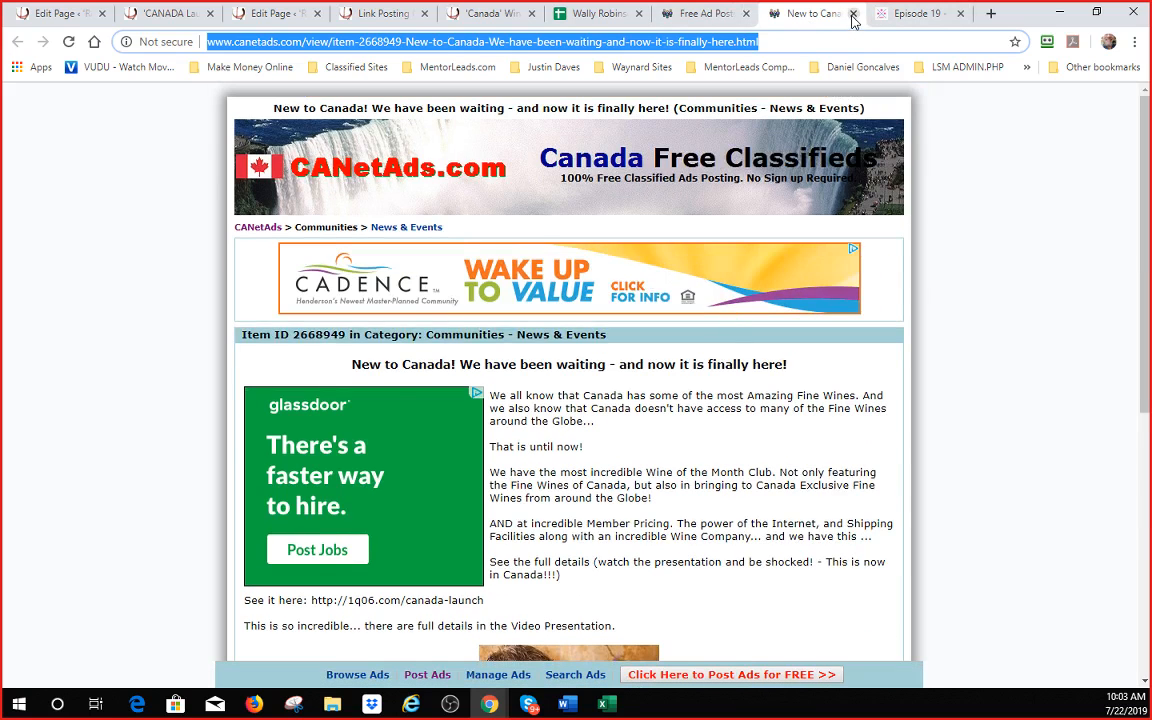
click(853, 14)
scroll(518, 269, up, 7)
Start a fresh ad form with the Communities - Services Offered category
click(777, 11)
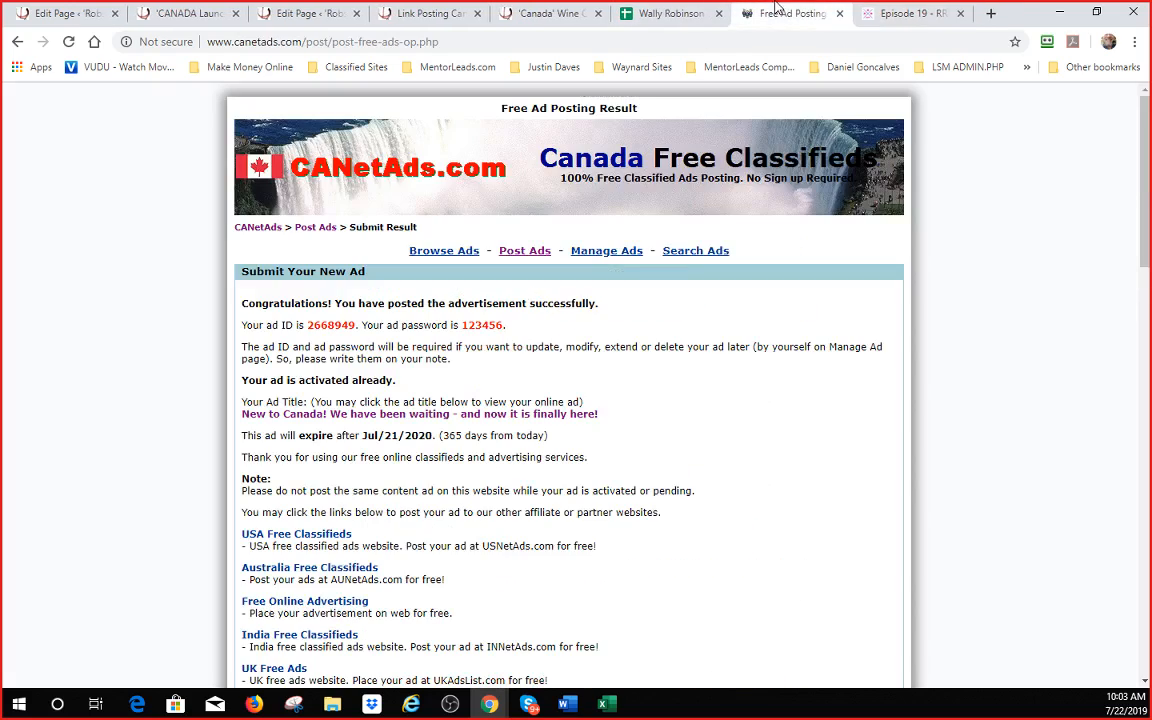
click(526, 252)
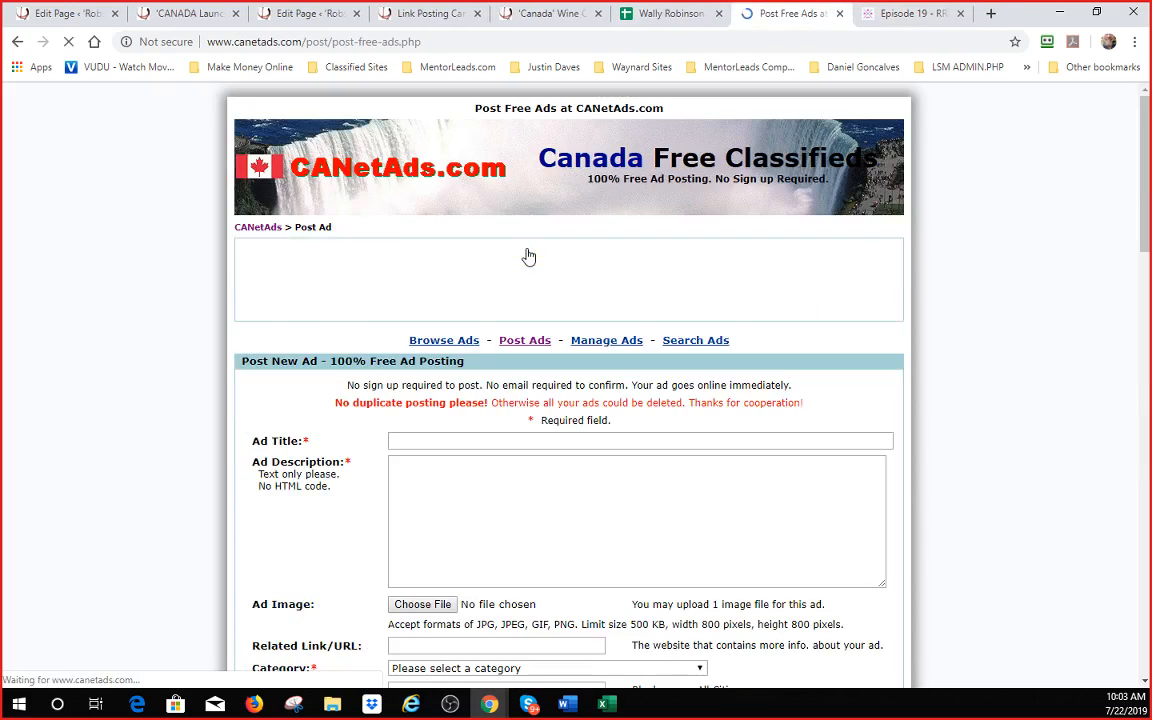
scroll(460, 372, down, 2)
click(443, 428)
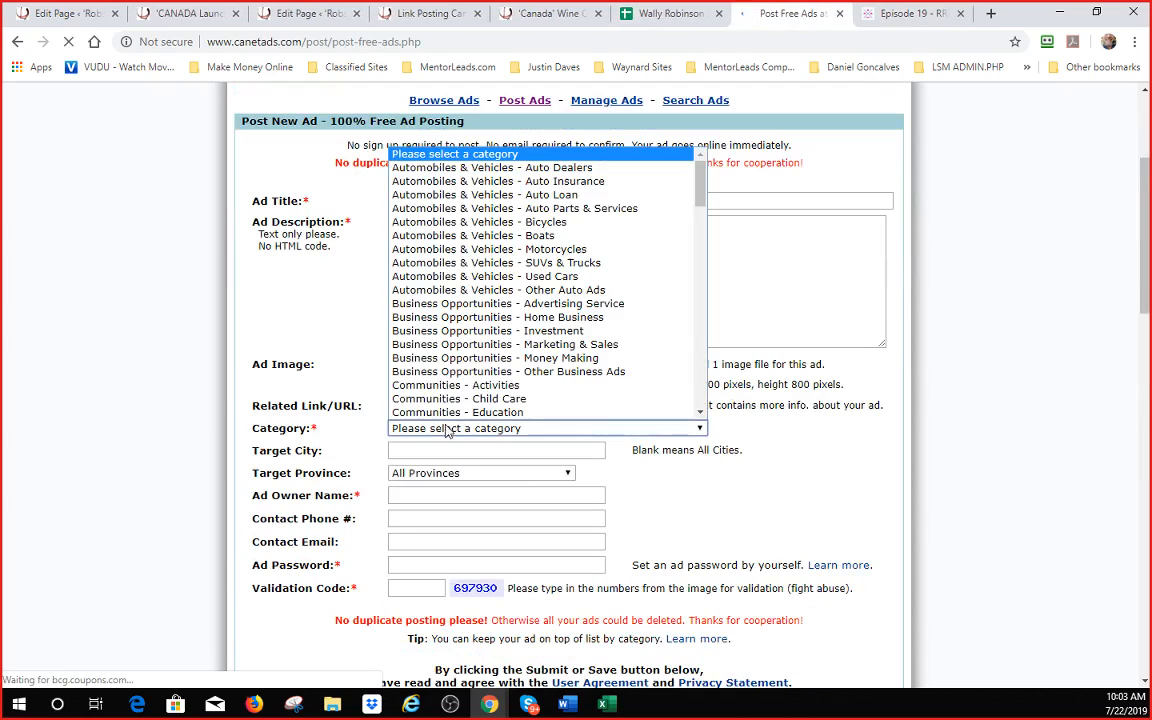
scroll(443, 412, down, 1)
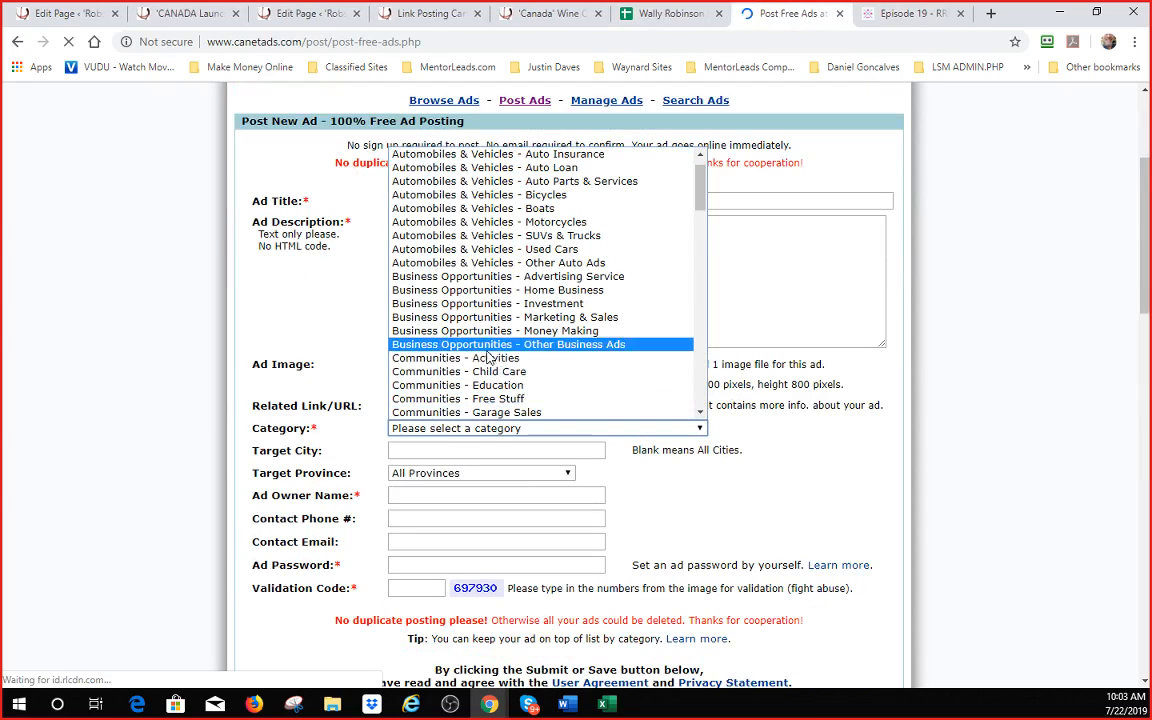
scroll(488, 355, down, 3)
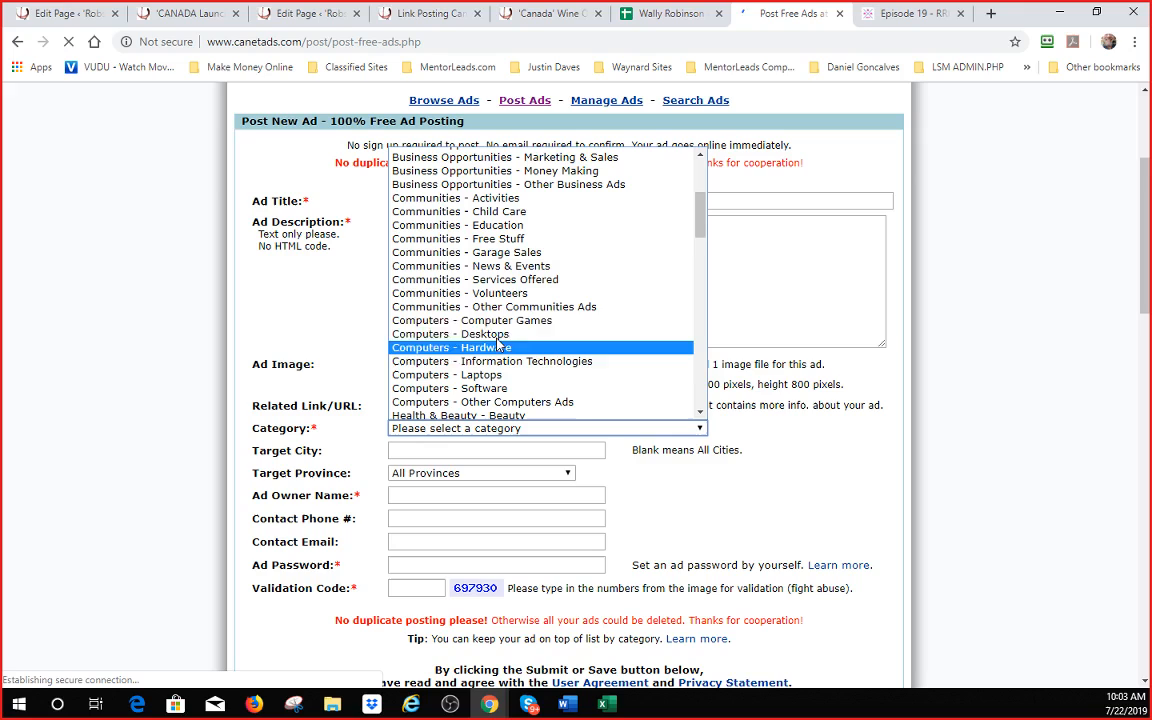
click(545, 281)
Enter the title 'Get Fine Wines From Around the Globe Delivered to your Door!'
click(420, 196)
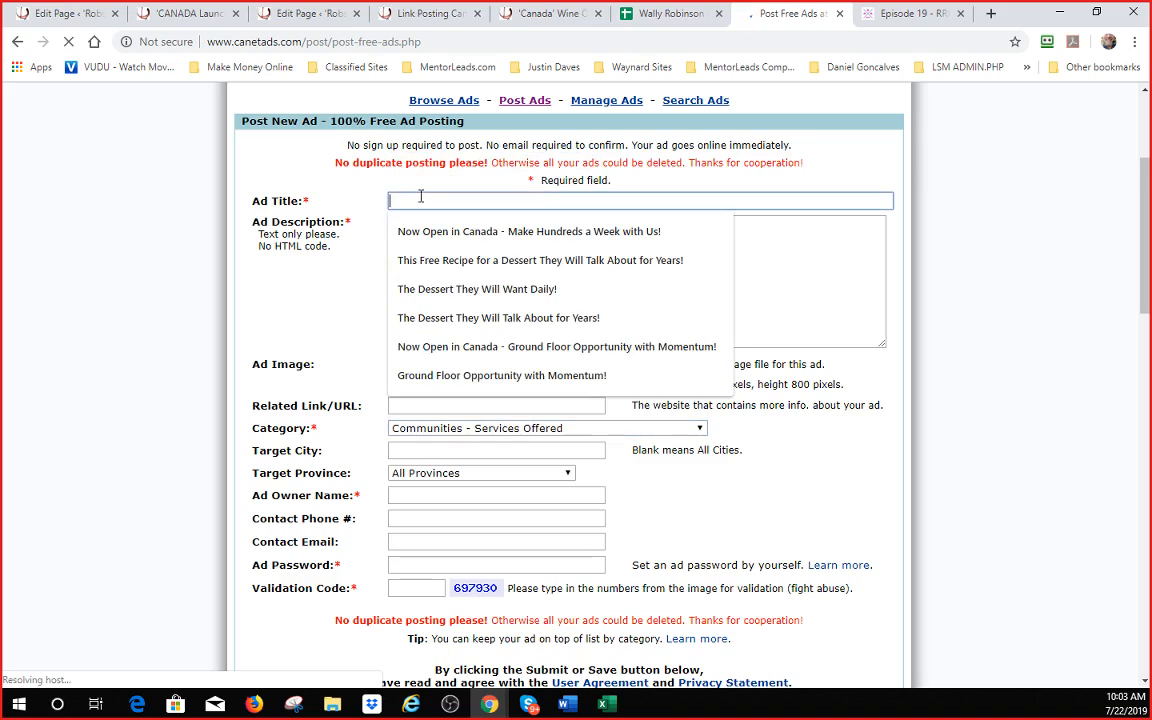
text(Get )
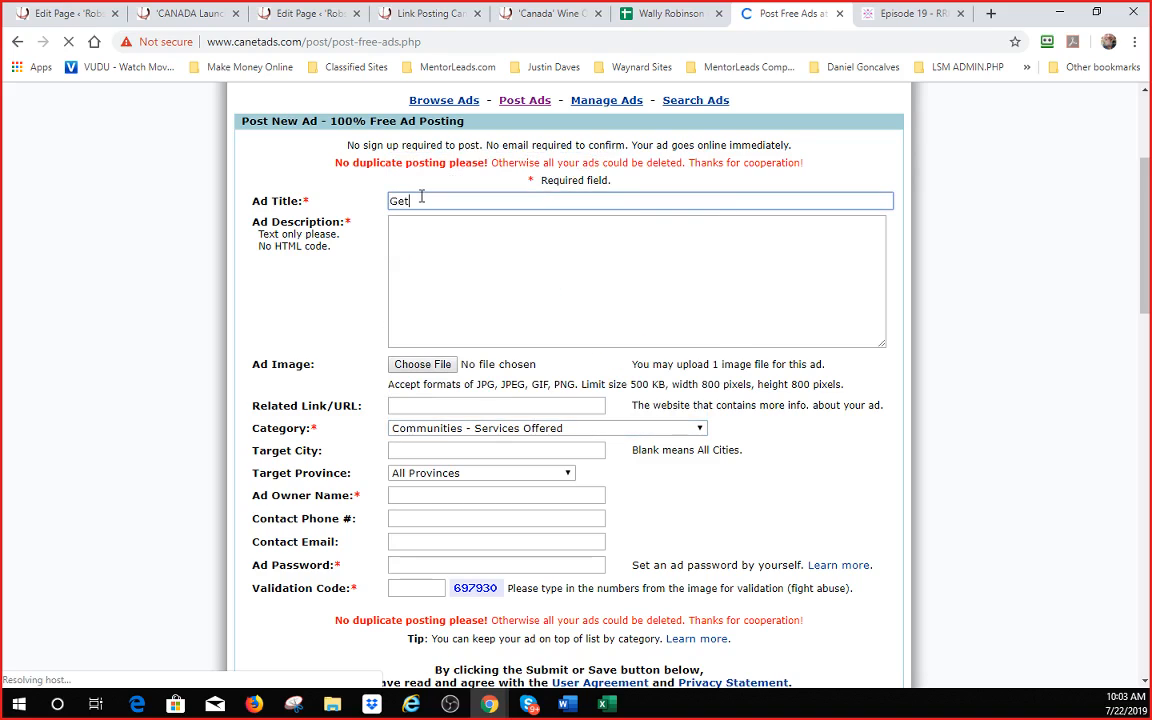
text(Fine WInes)
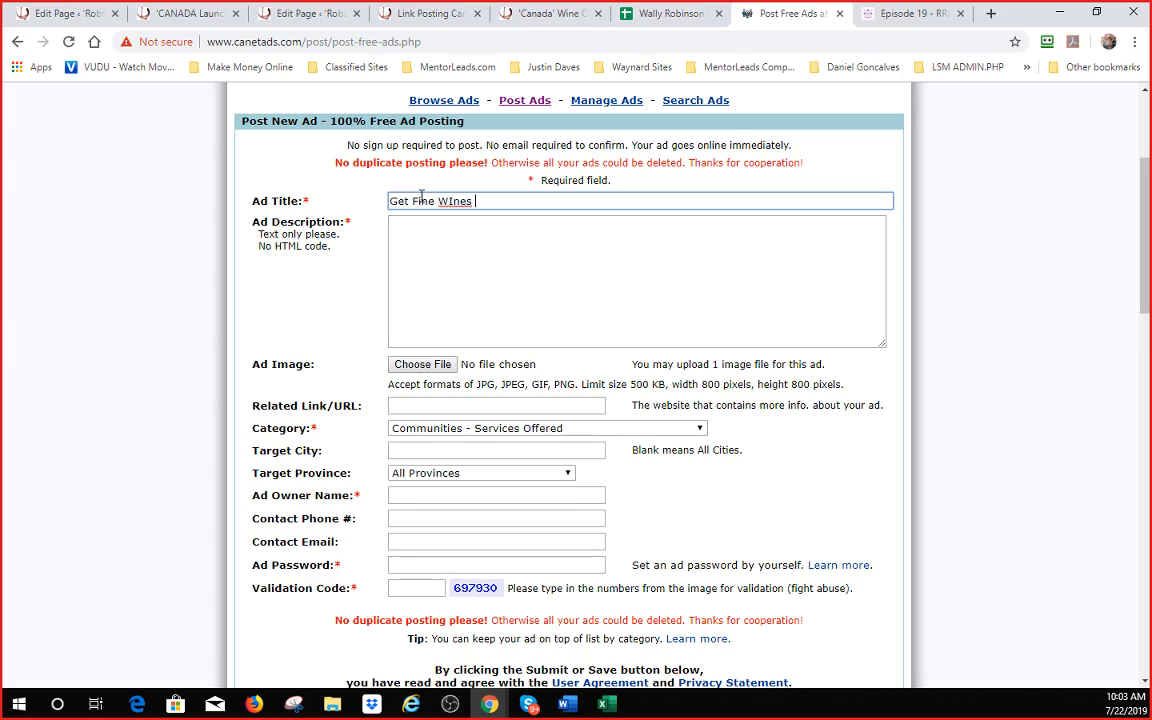
key(BackSpace)
key(BackSpace)
text(nes From Around the)
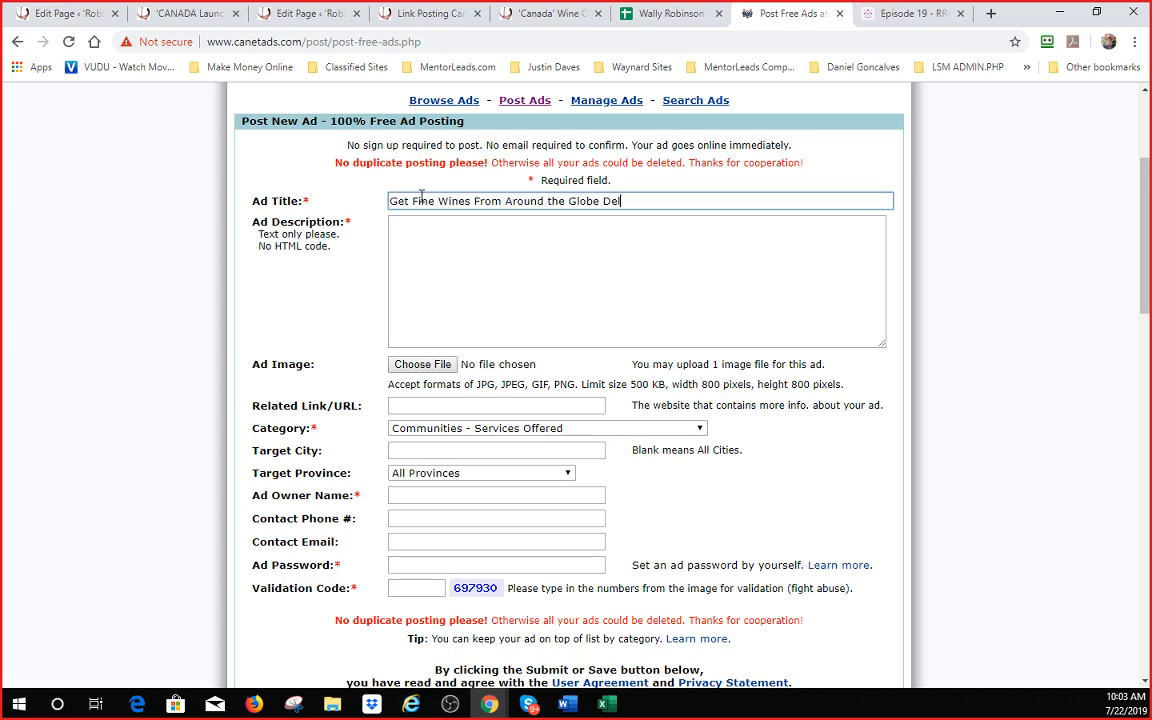
text(Globe Delivered to your Door!)
Write the description paragraph about exclusive Wine of the Month Club wines and huge savings
key(Tab)
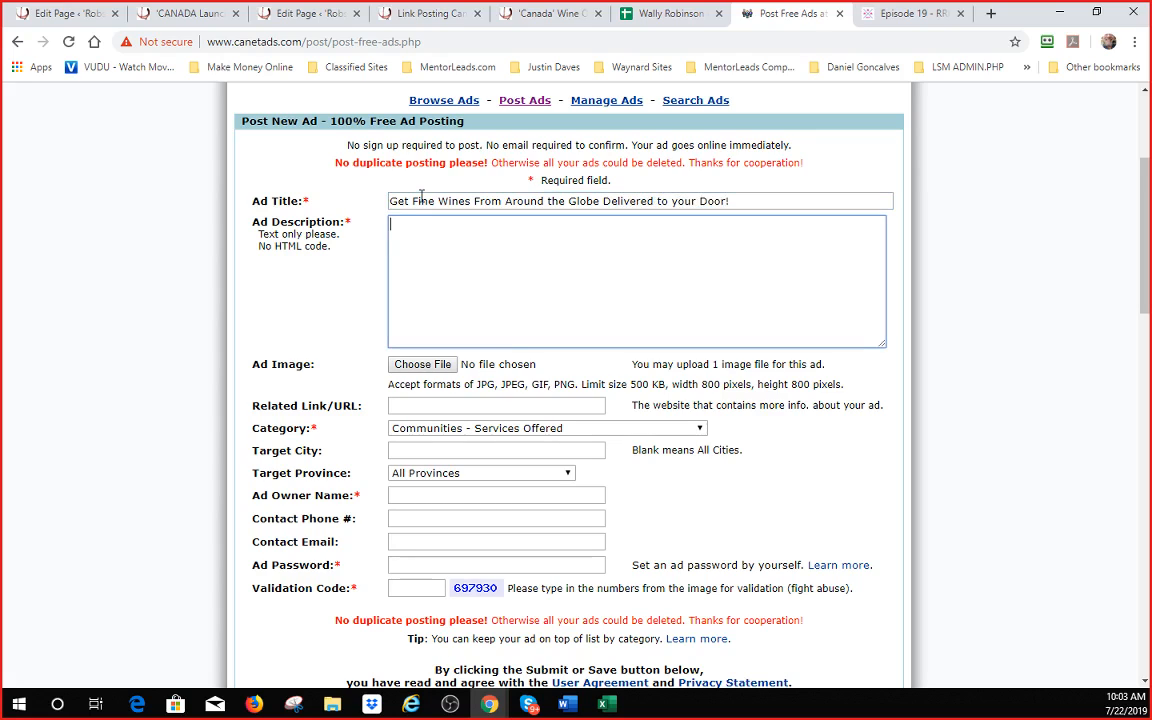
text(And not just any wine... we are )
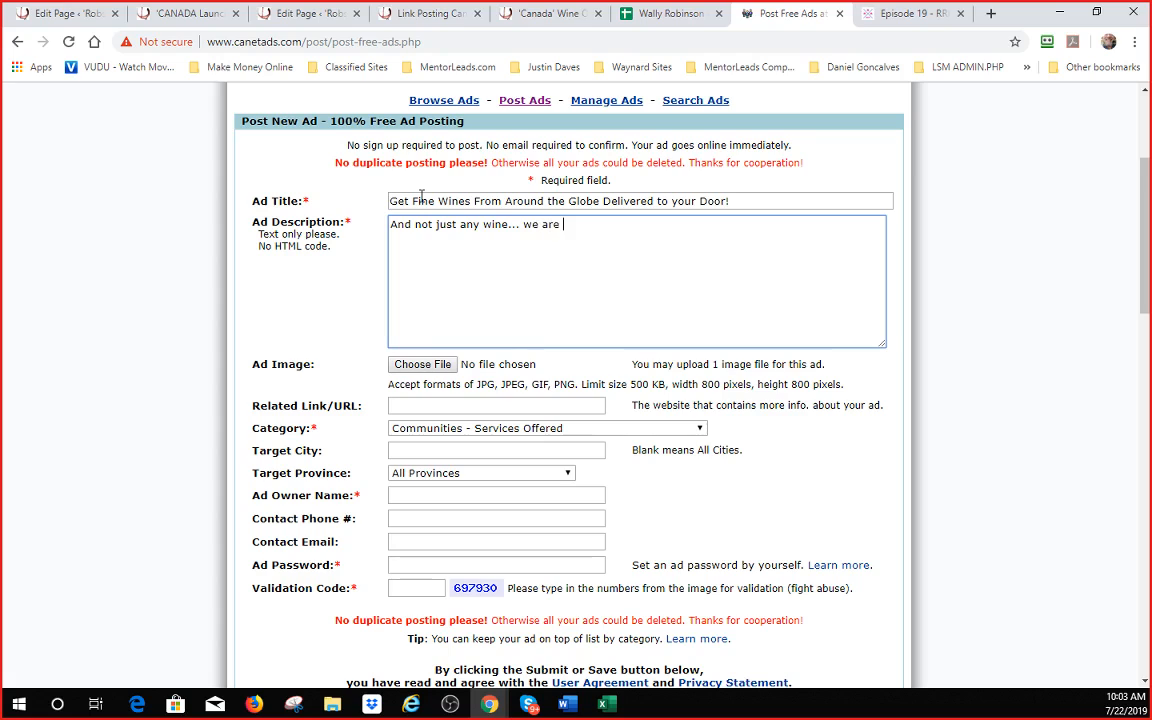
text(talkin)
text(Wiens)
key(BackSpace)
key(BackSpace)
key(BackSpace)
key(BackSpace)
text(nes.)
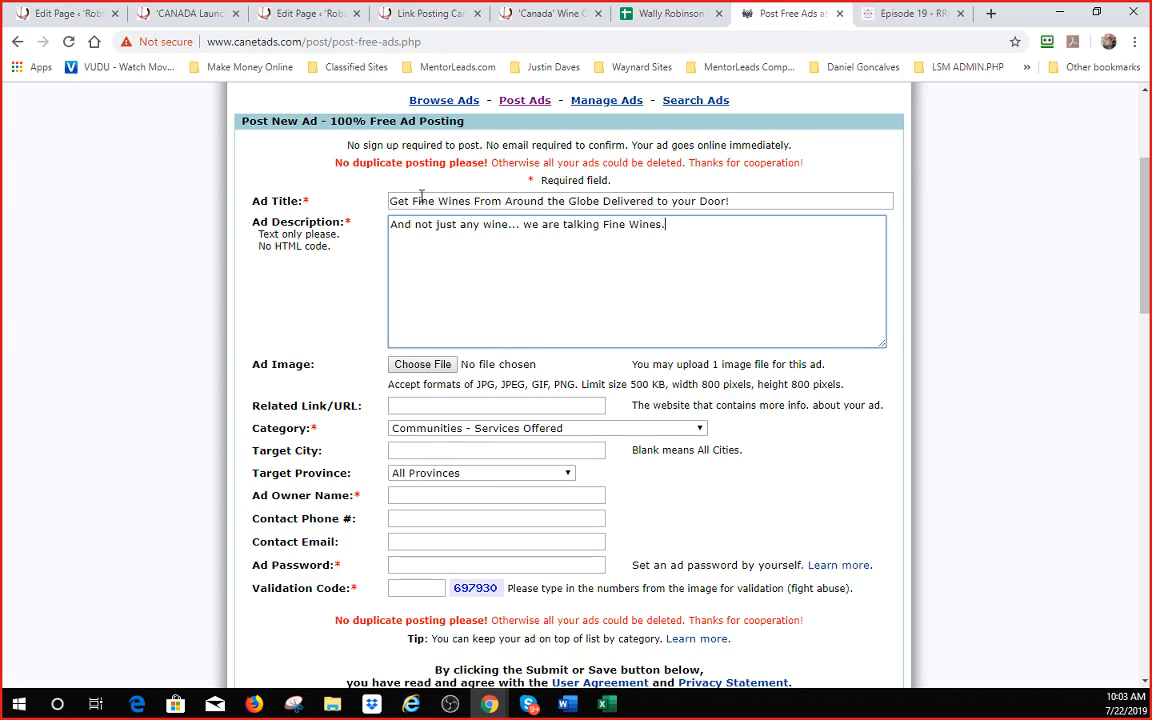
text(. .ex)
text(usi)
key(BackSpace)
key(BackSpace)
key(BackSpace)
key(BackSpace)
text(lusive wines... from )
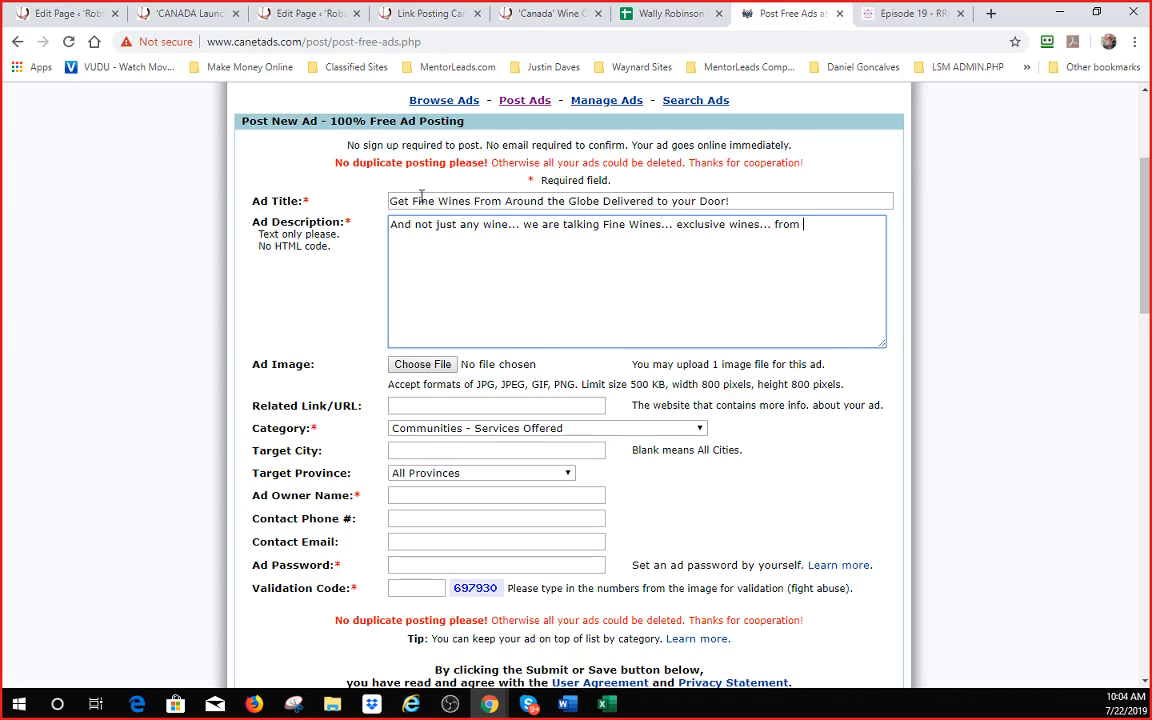
text(the most incredible Wine of)
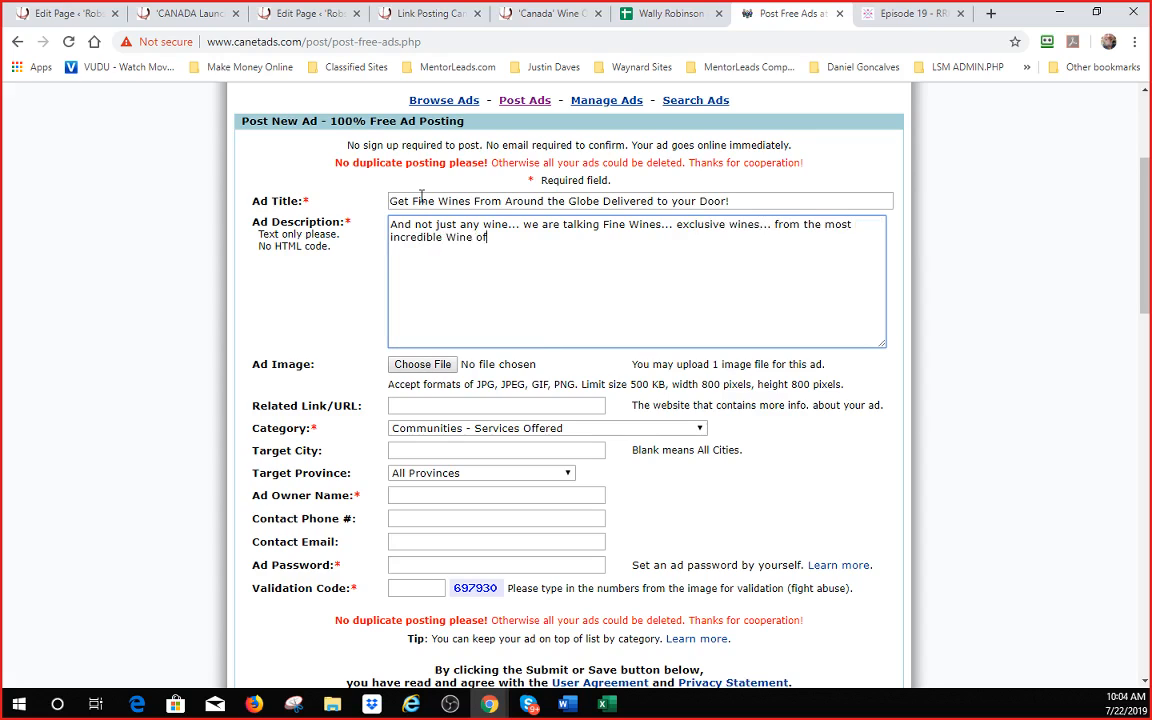
text( the Month Clug)
text( ever!)
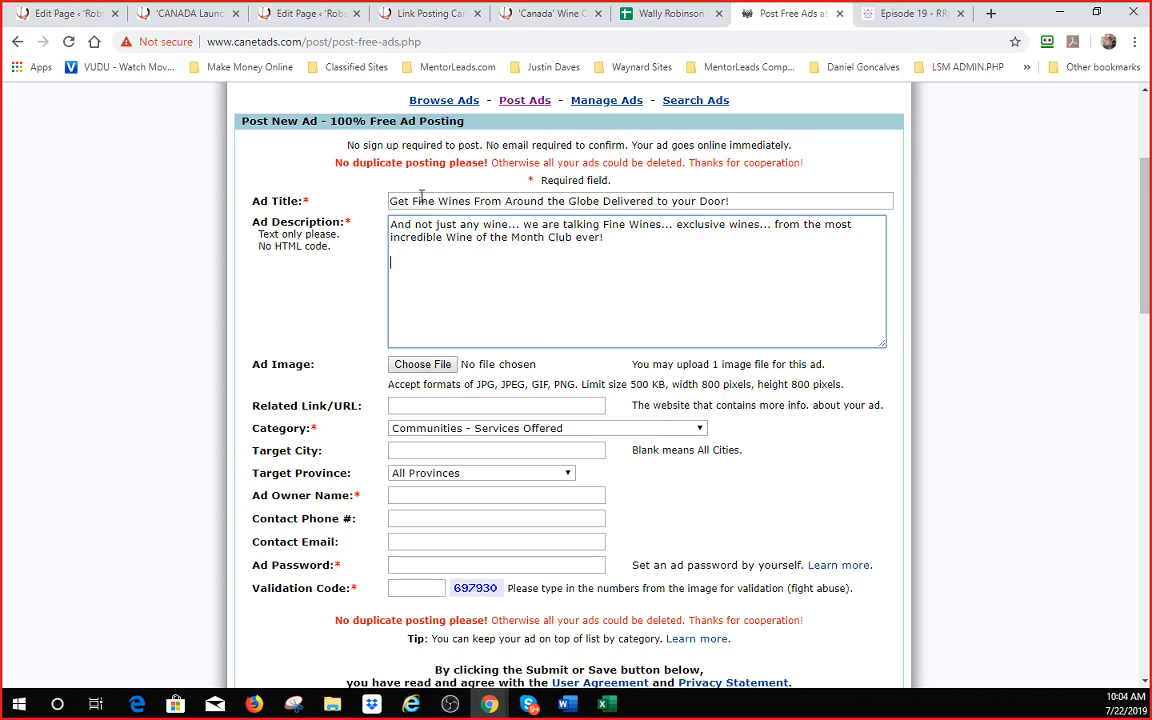
text(Huge Savings! You)
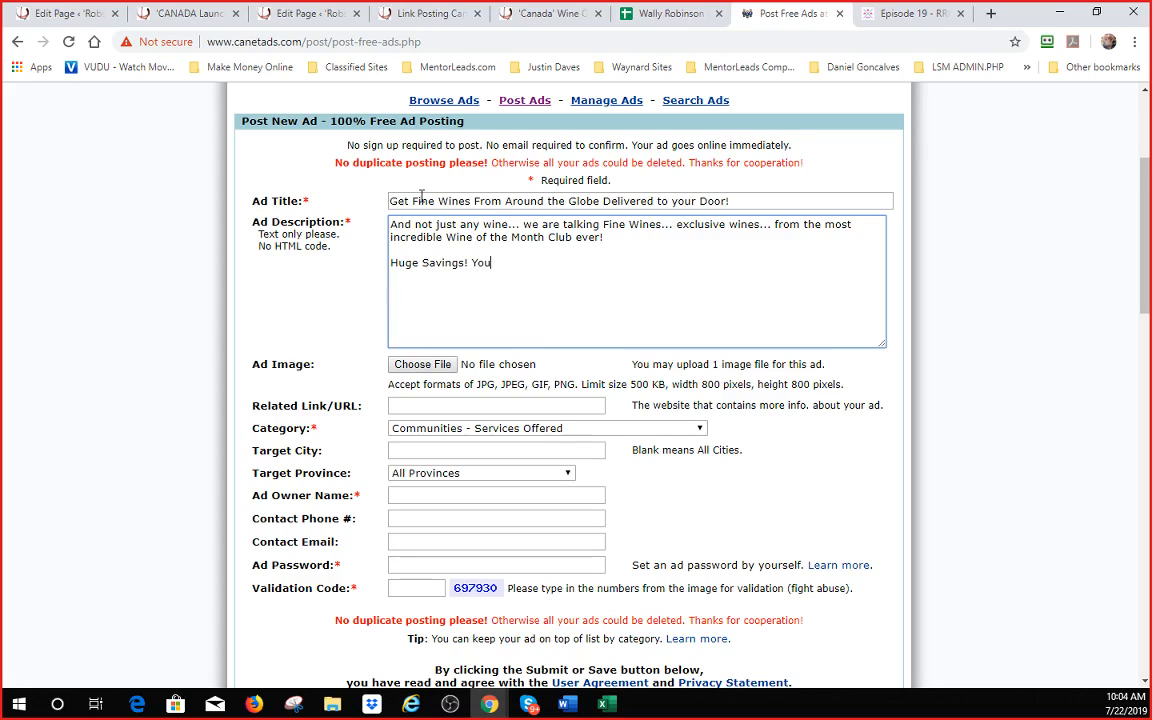
text( will be getting Member Pri)
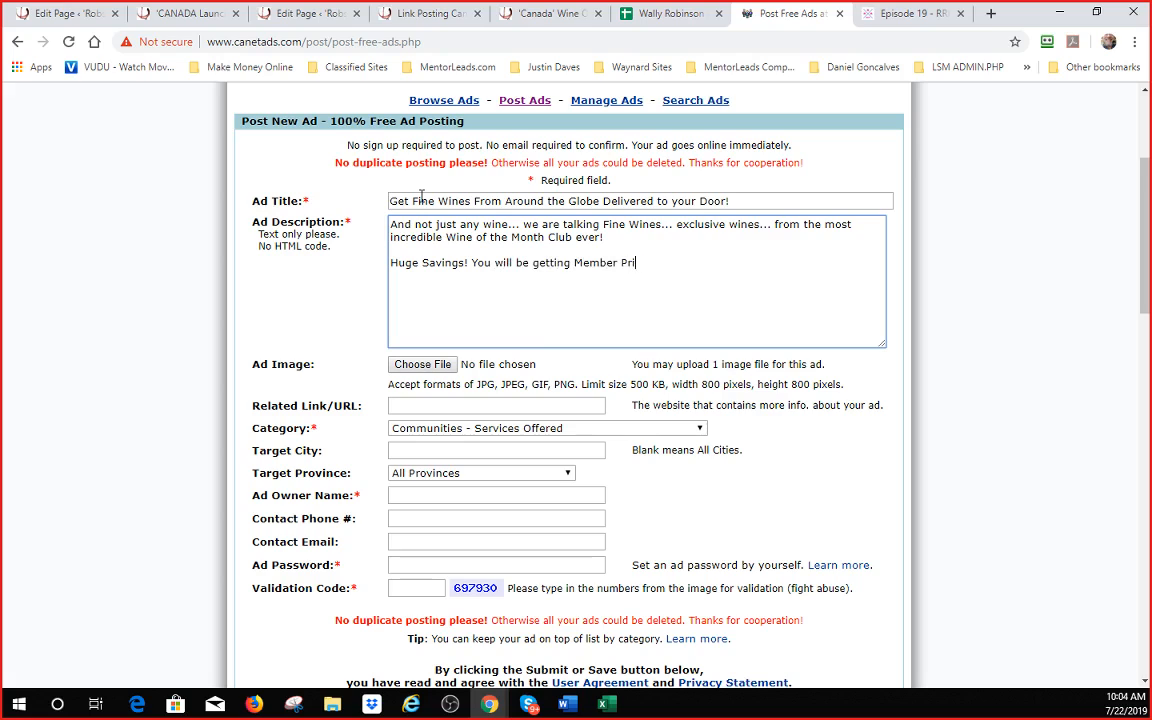
text(cing that will be a frac)
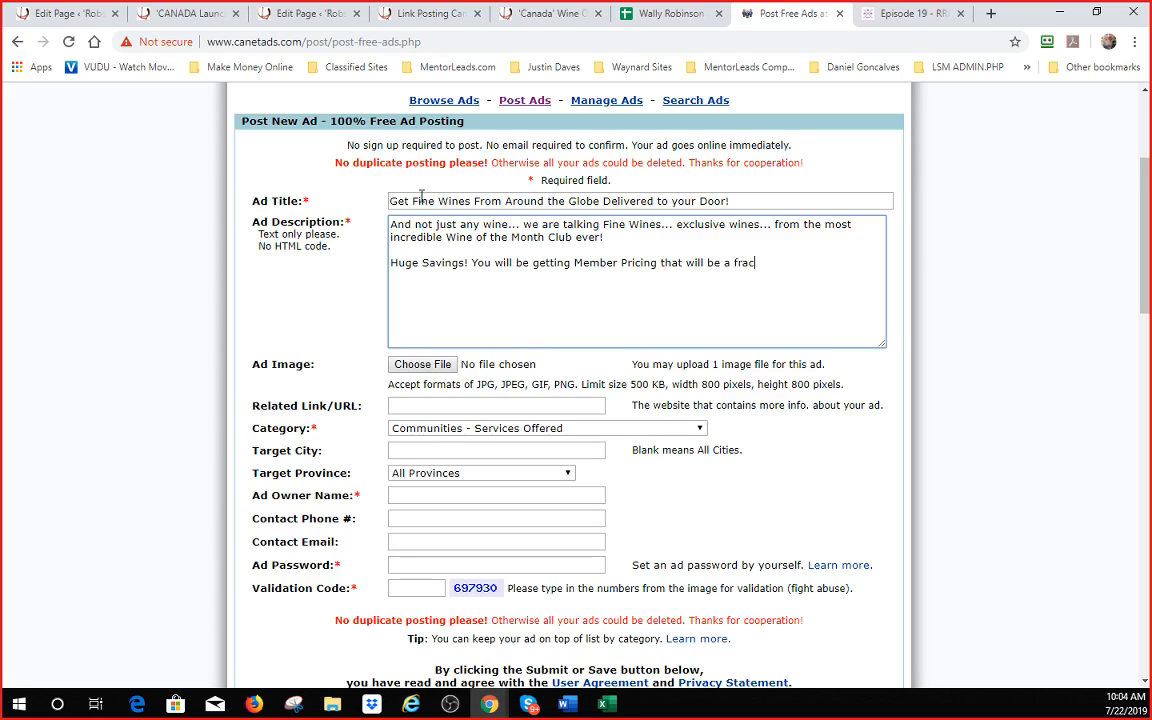
text(tion of the Retail Pricing. )
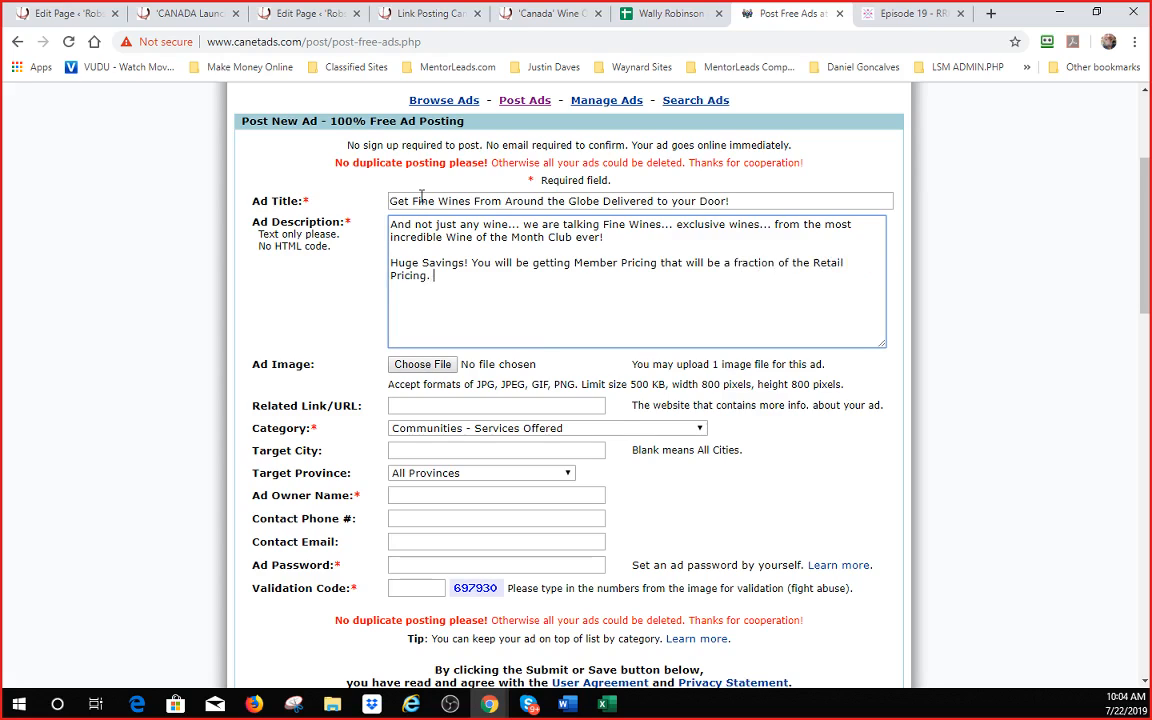
text(SO LOW we cannot post it here.)
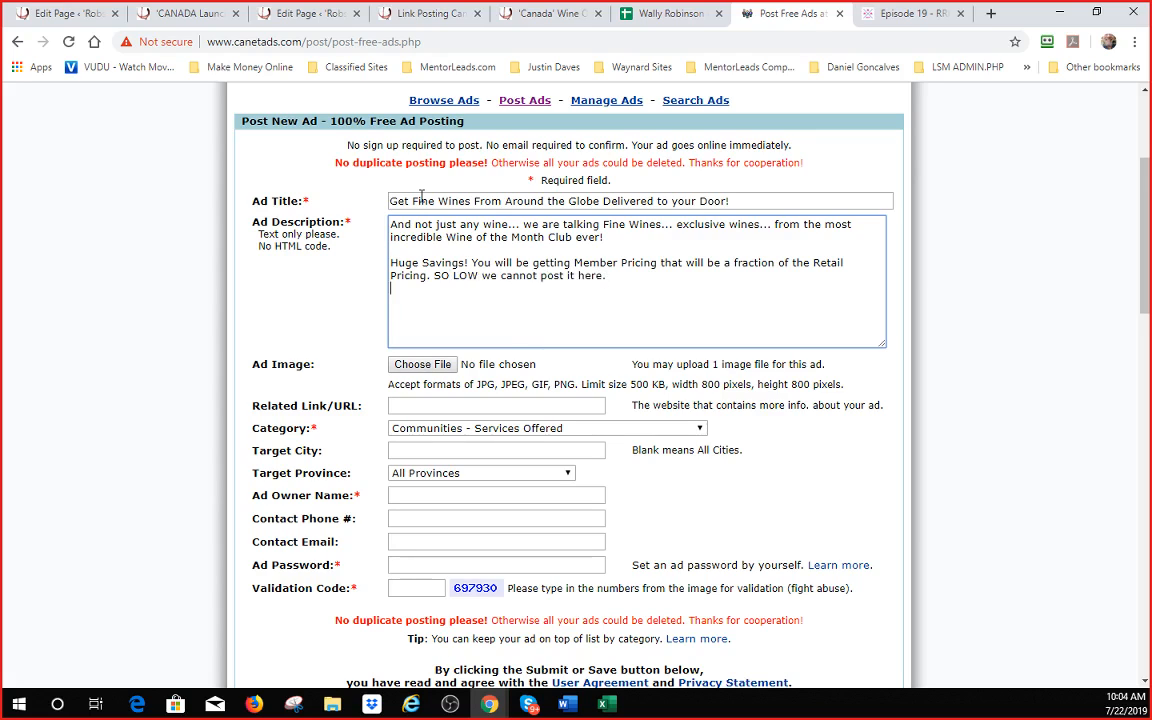
Add a line inviting readers to see the full details in the short video presentation
key(Return)
text(See the full details (and )
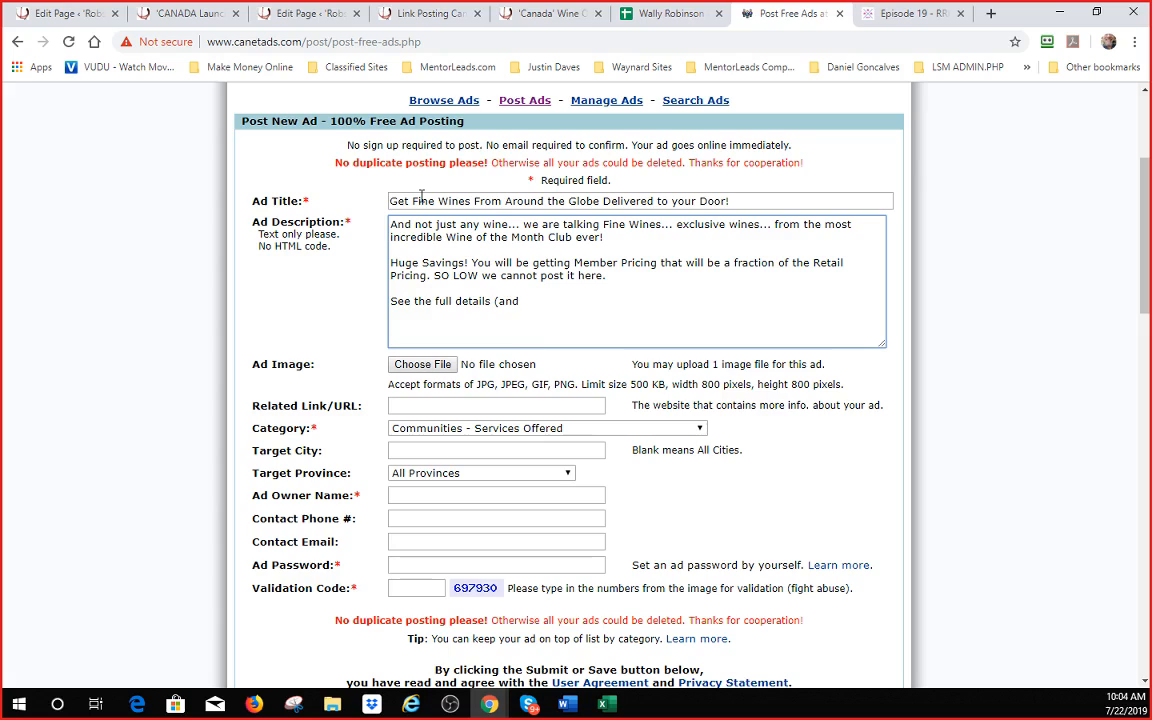
text(understand how incredible this is)
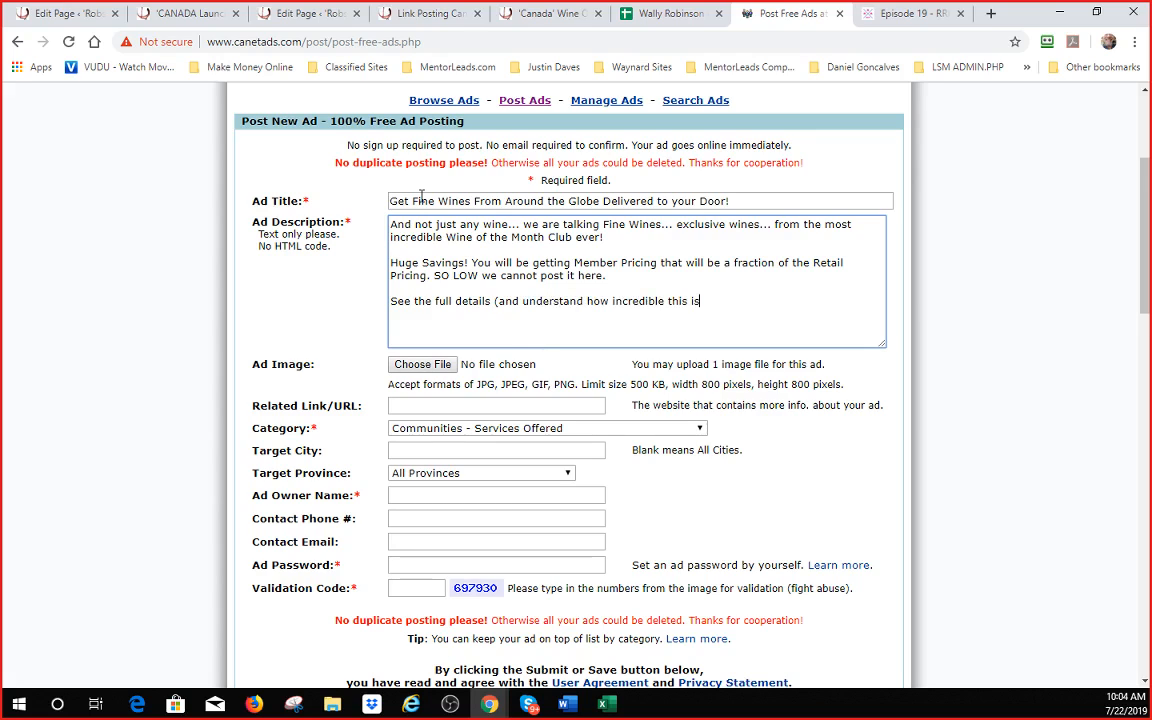
text() by seeing the short )
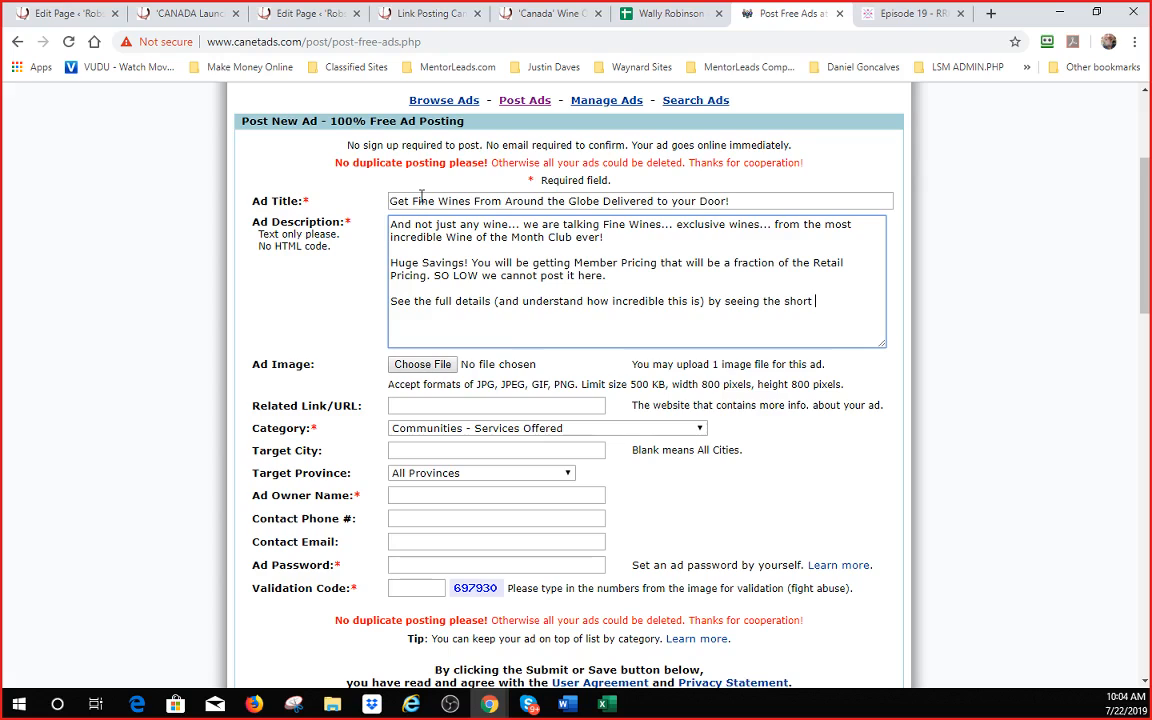
text(video presentation at:)
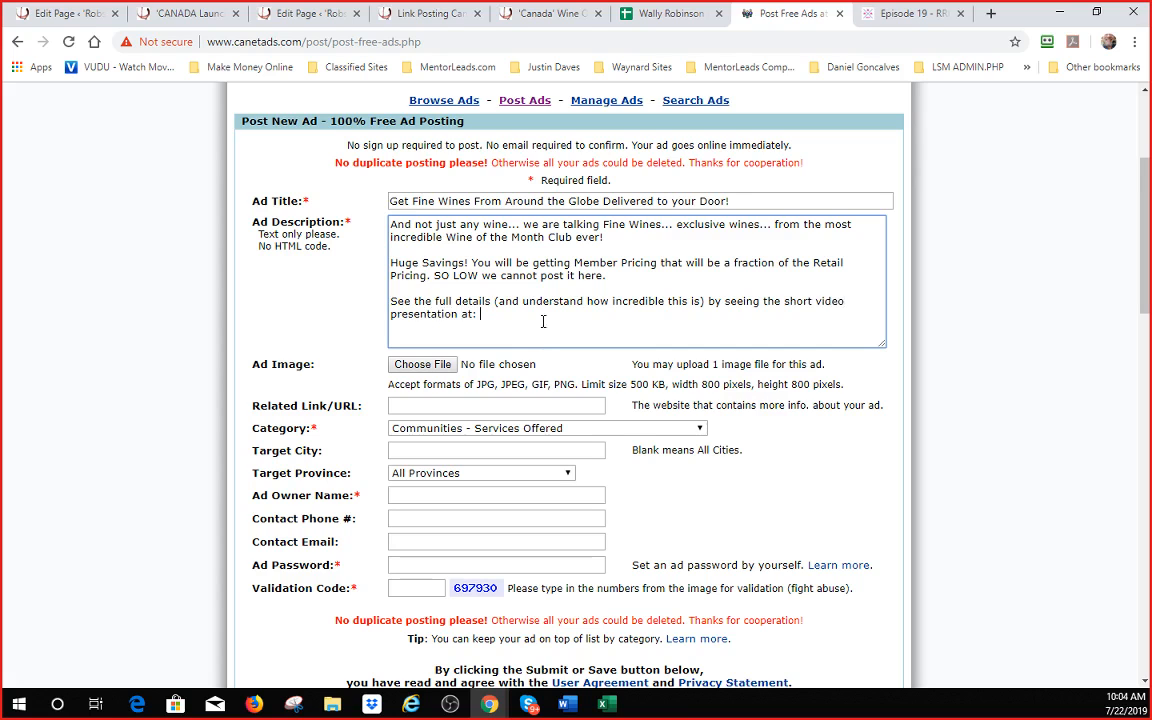
click(186, 13)
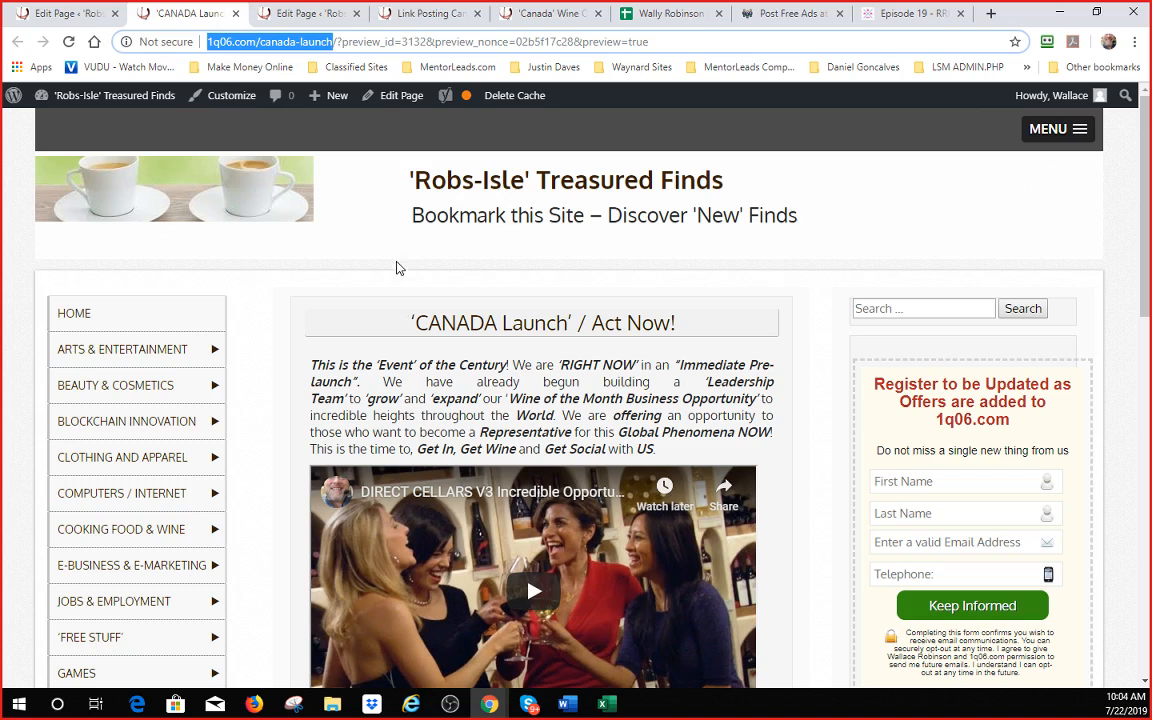
Dismiss the updating-failed notice and save the WordPress ad notes page with Update
click(292, 20)
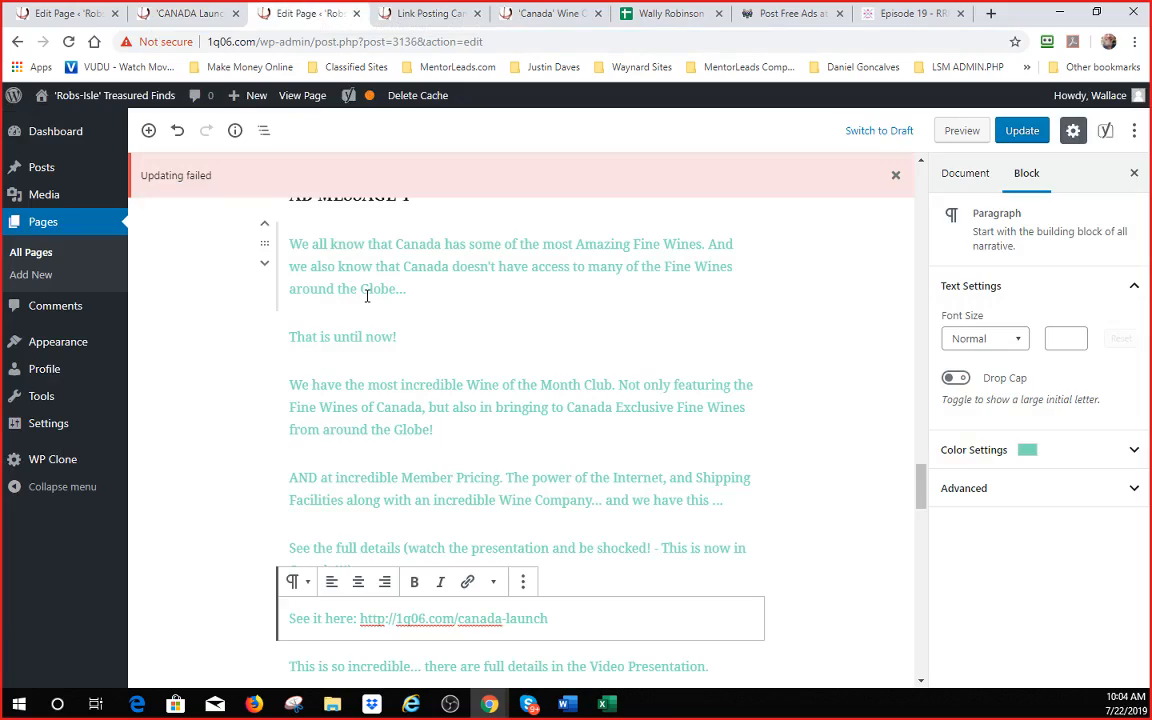
scroll(395, 295, up, 6)
scroll(403, 300, up, 2)
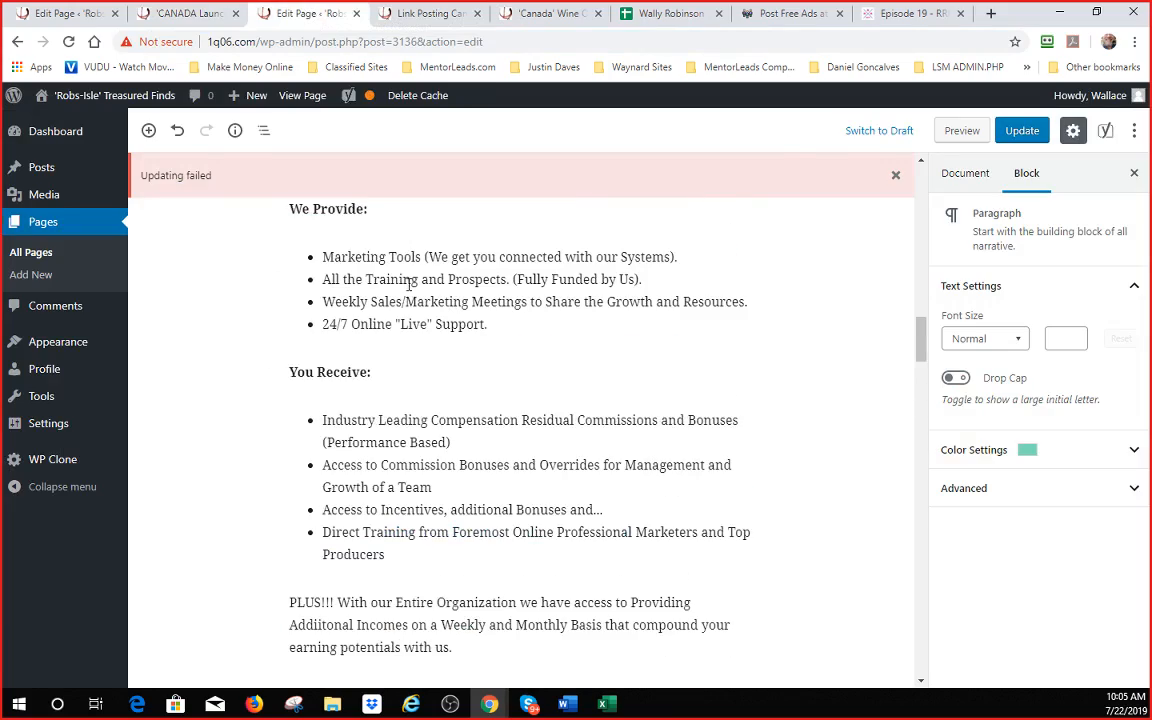
click(895, 175)
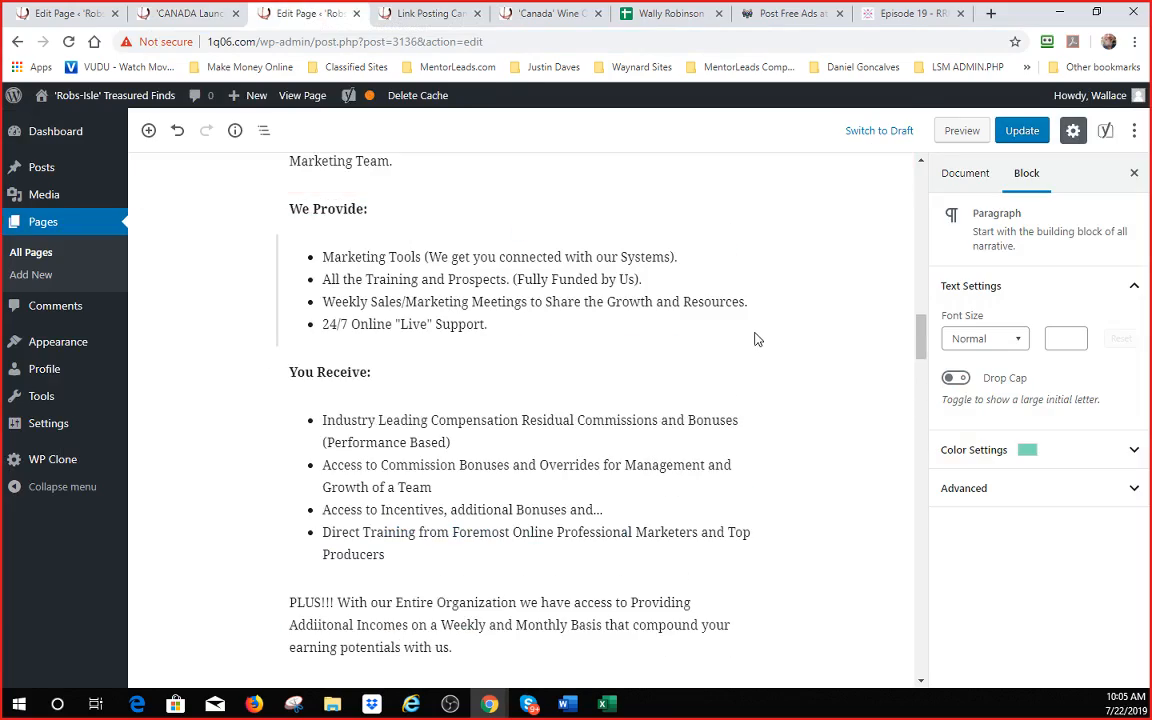
scroll(756, 337, down, 15)
scroll(758, 303, up, 5)
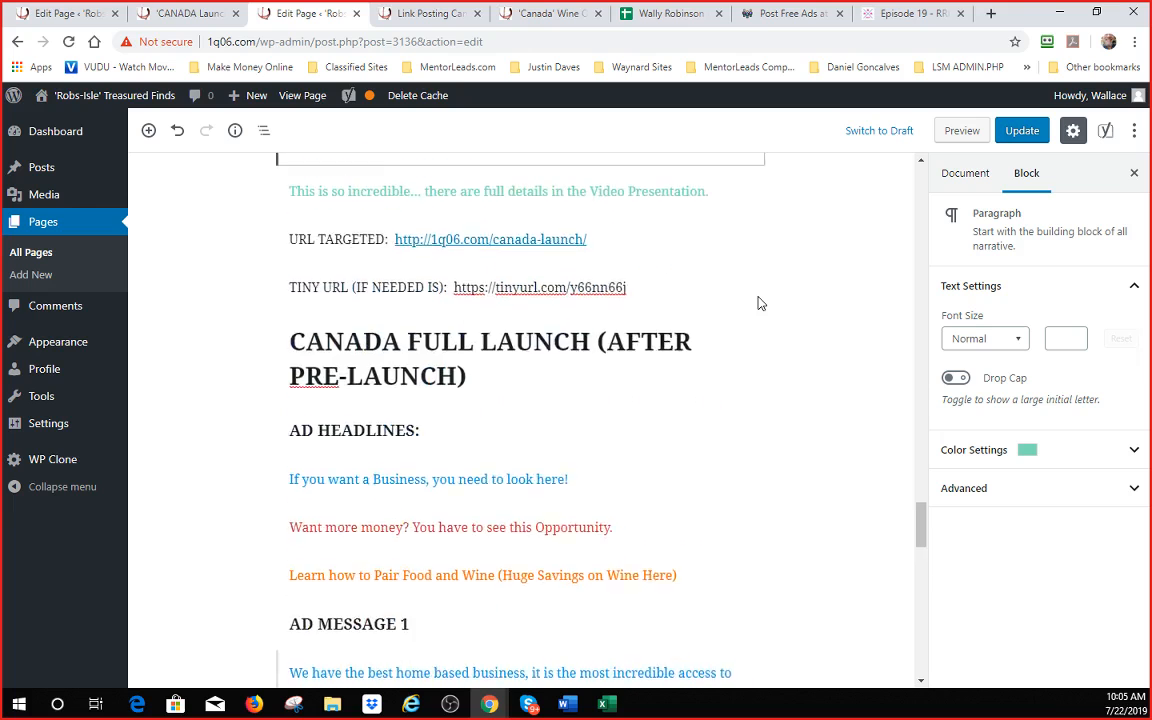
click(1024, 131)
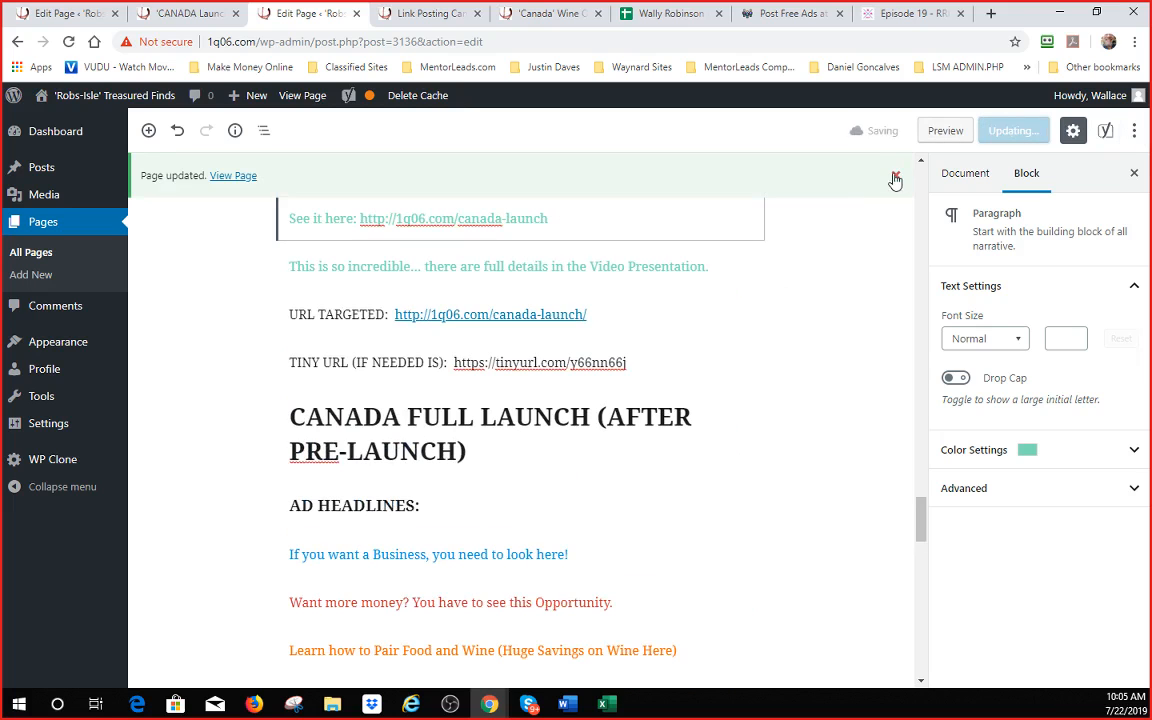
click(896, 176)
Add an empty paragraph after the 'Learn how' headline, then return to the CANetAds form
scroll(482, 358, down, 4)
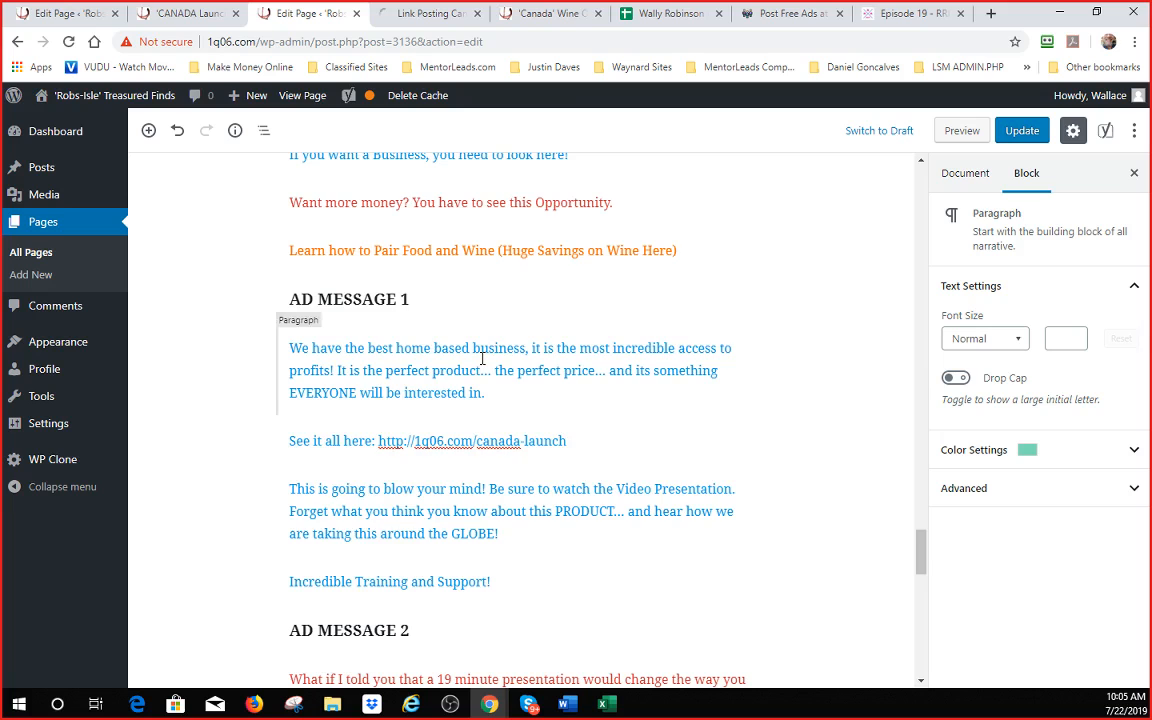
scroll(482, 358, up, 3)
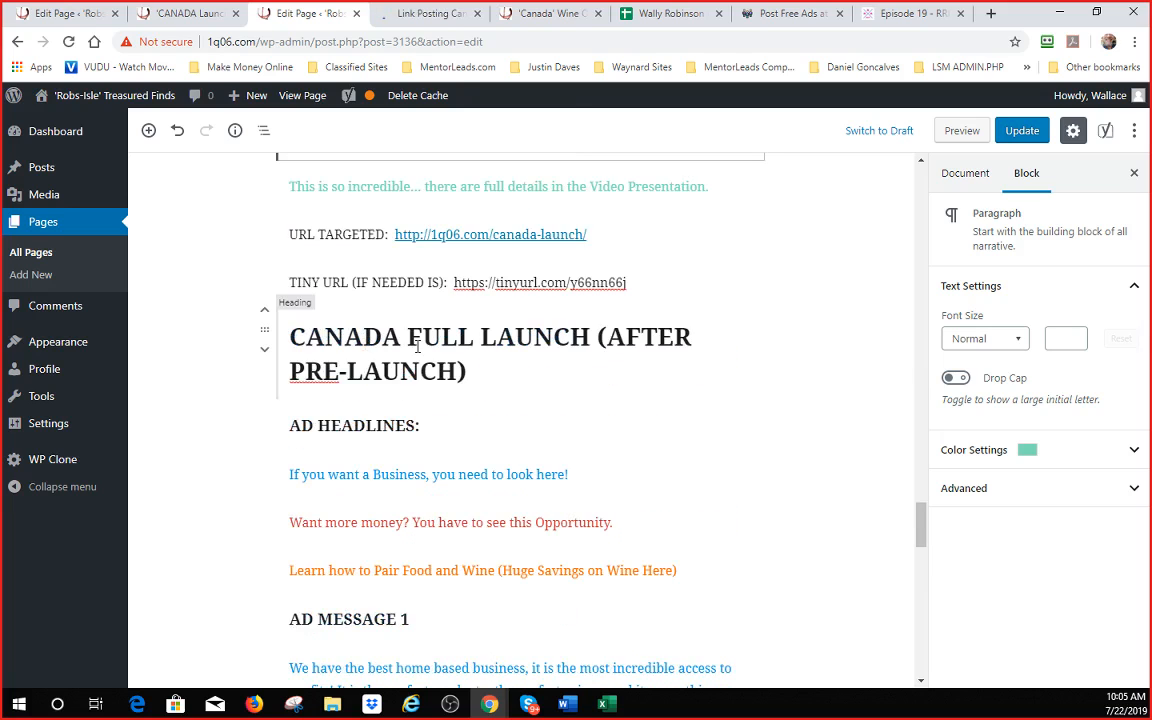
scroll(401, 355, down, 2)
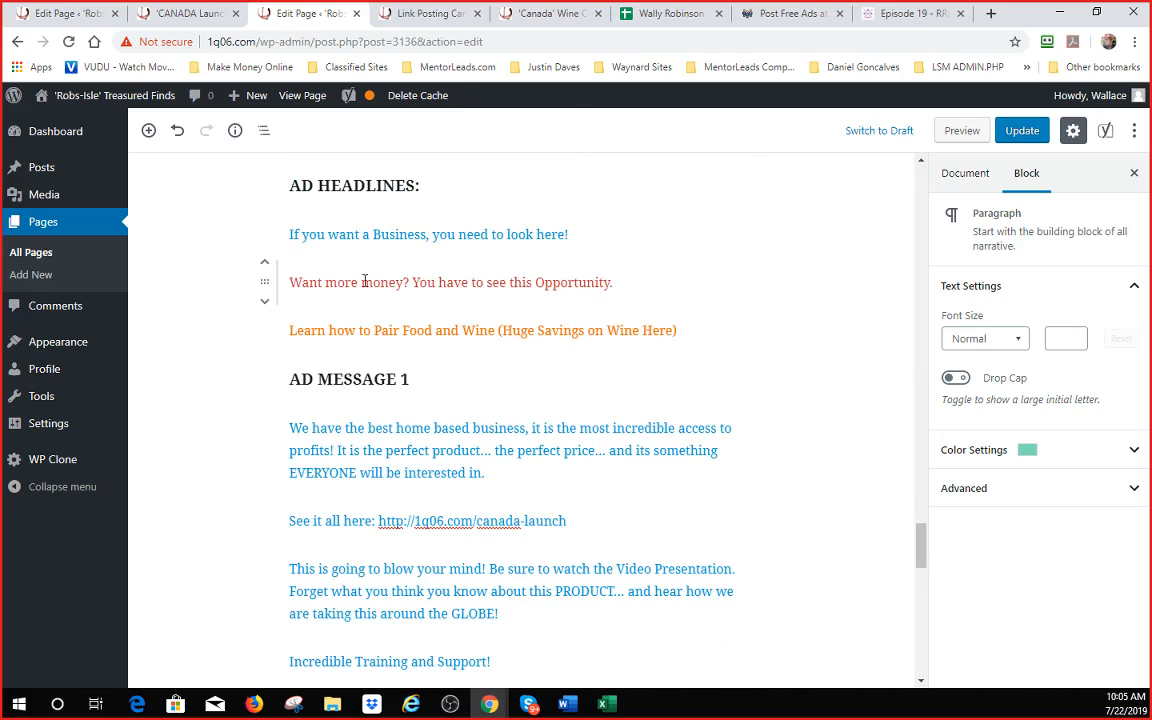
click(685, 330)
key(Return)
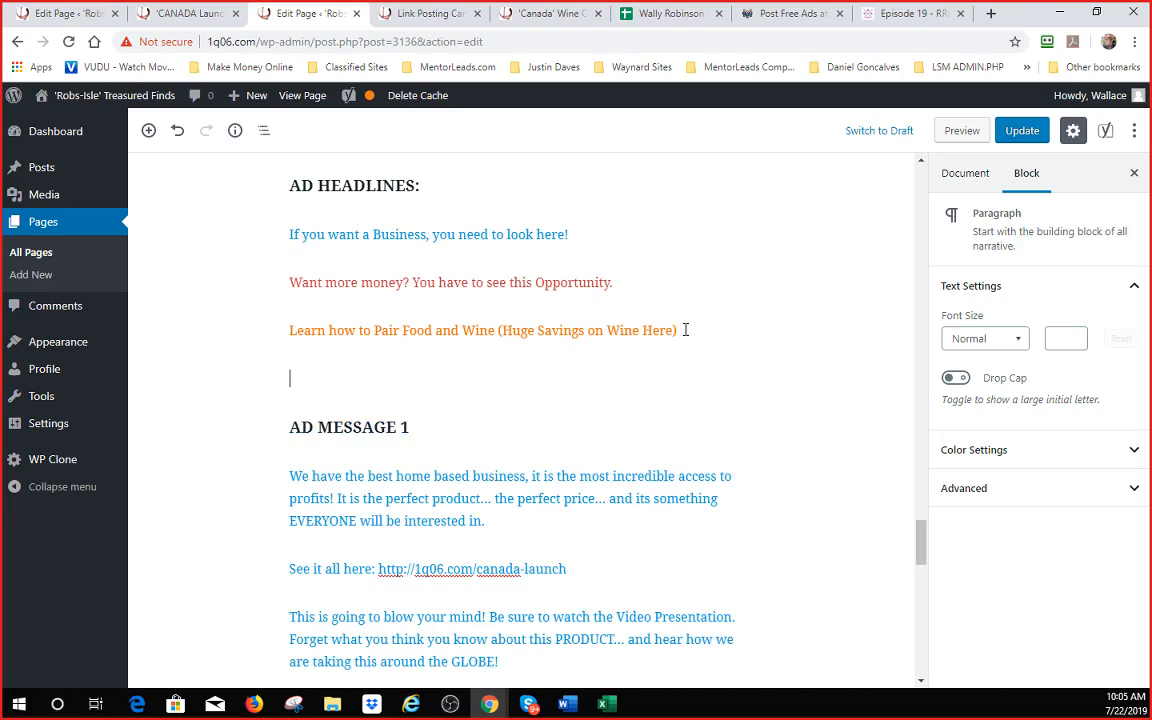
click(797, 18)
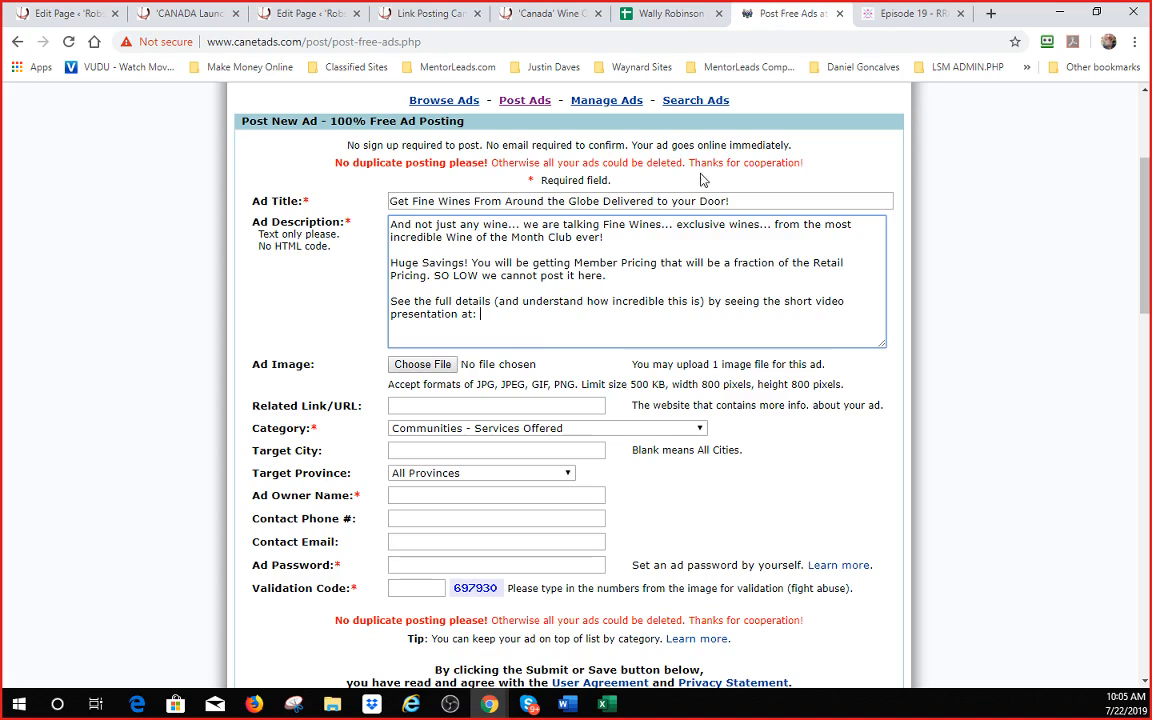
Paste the 'Get Fine Wines…Delivered to your Door!' title under the headlines and colour it pink
drag(746, 199, 381, 205)
key(ctrl+c)
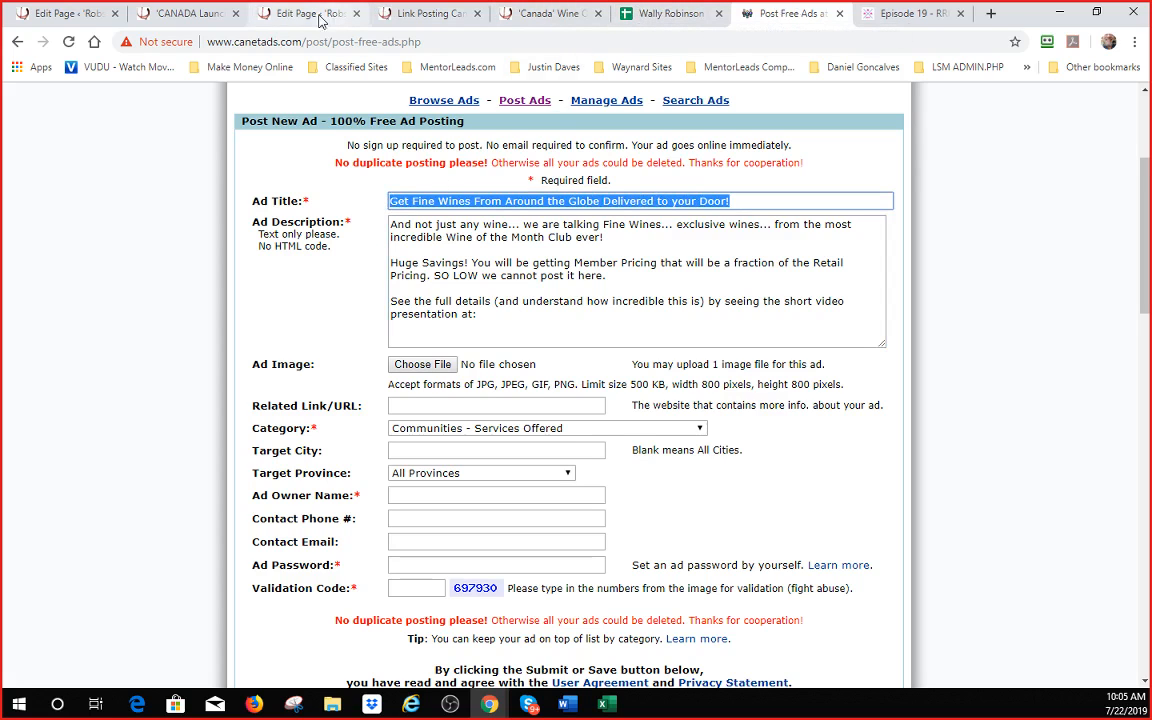
click(178, 14)
click(298, 14)
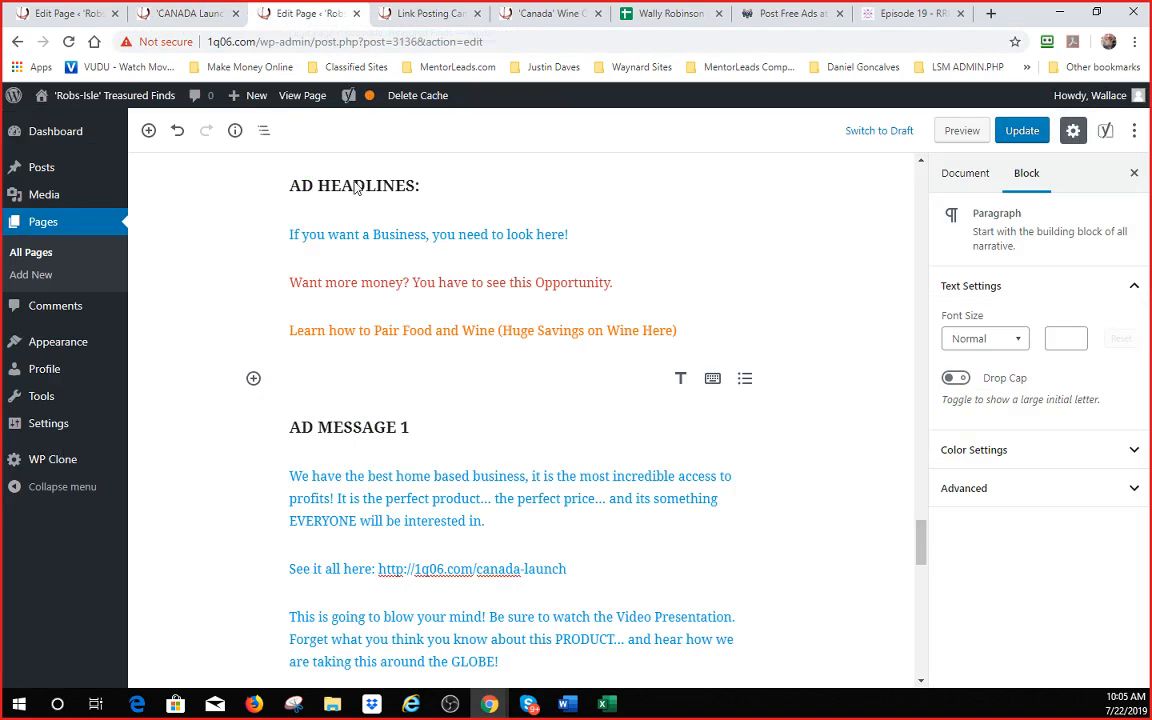
click(361, 370)
key(ctrl+v)
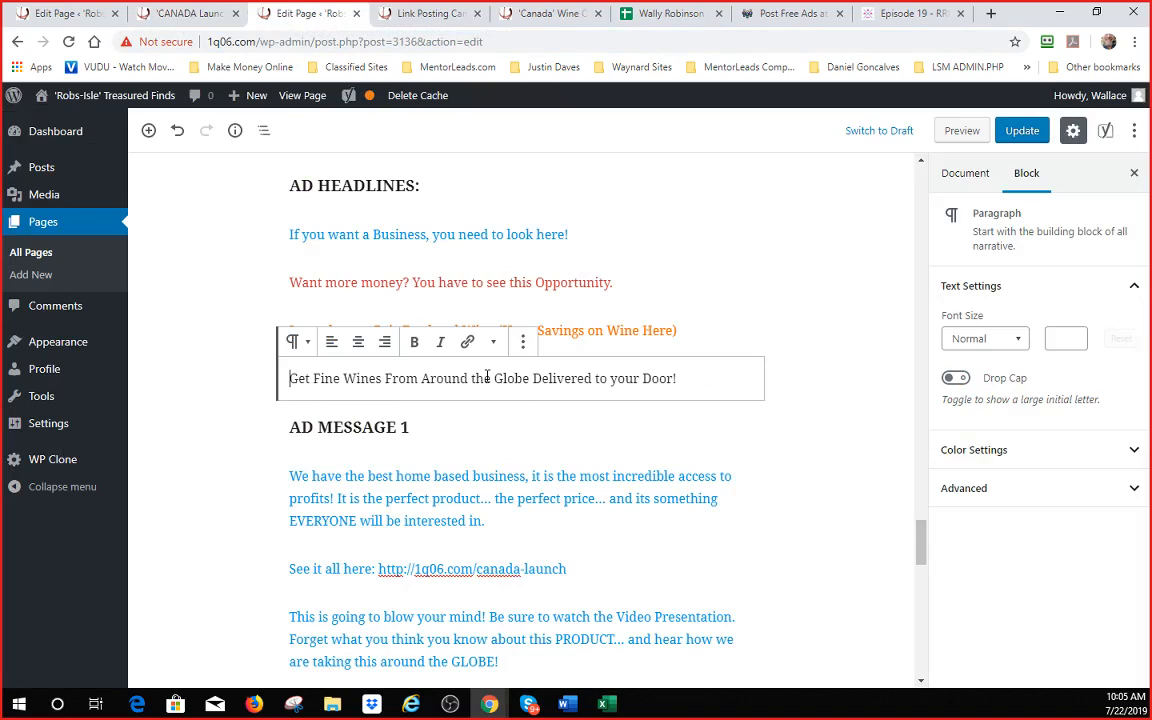
click(1015, 455)
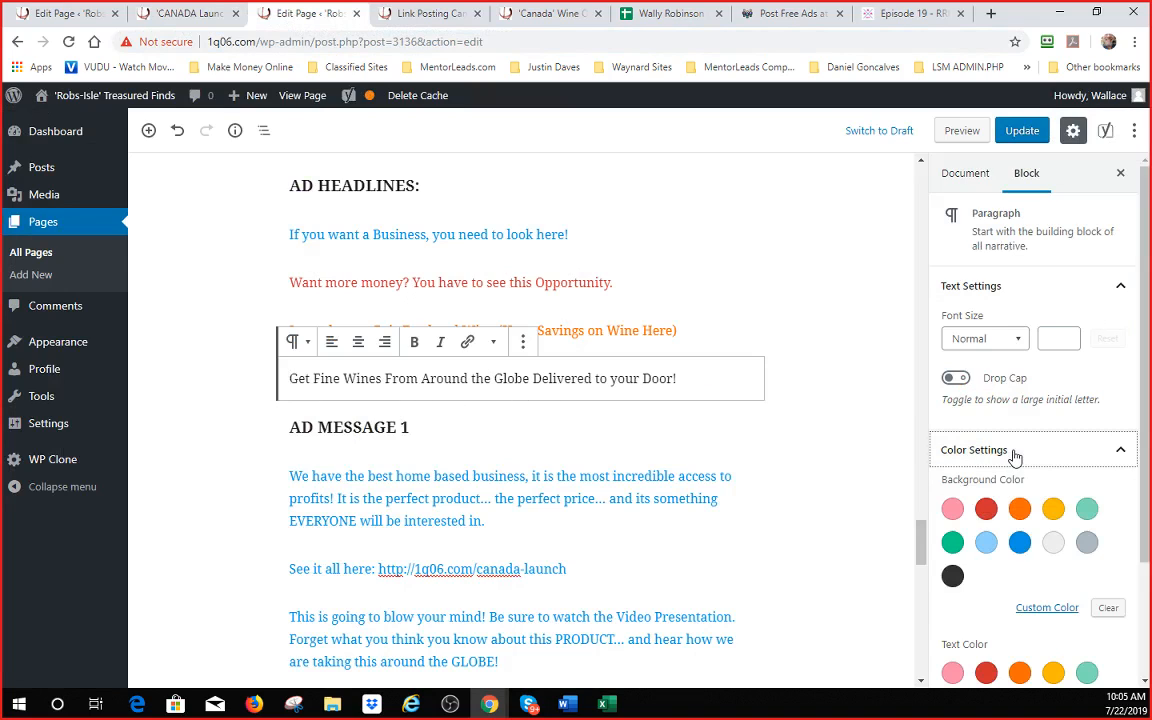
click(952, 674)
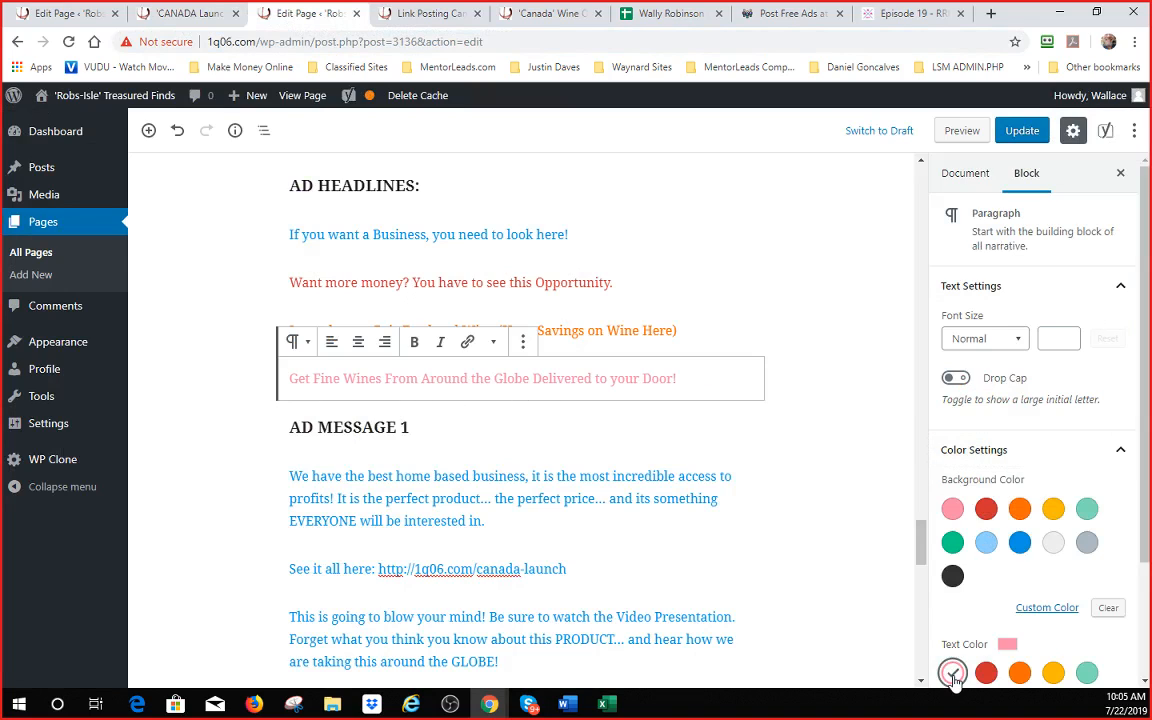
click(487, 521)
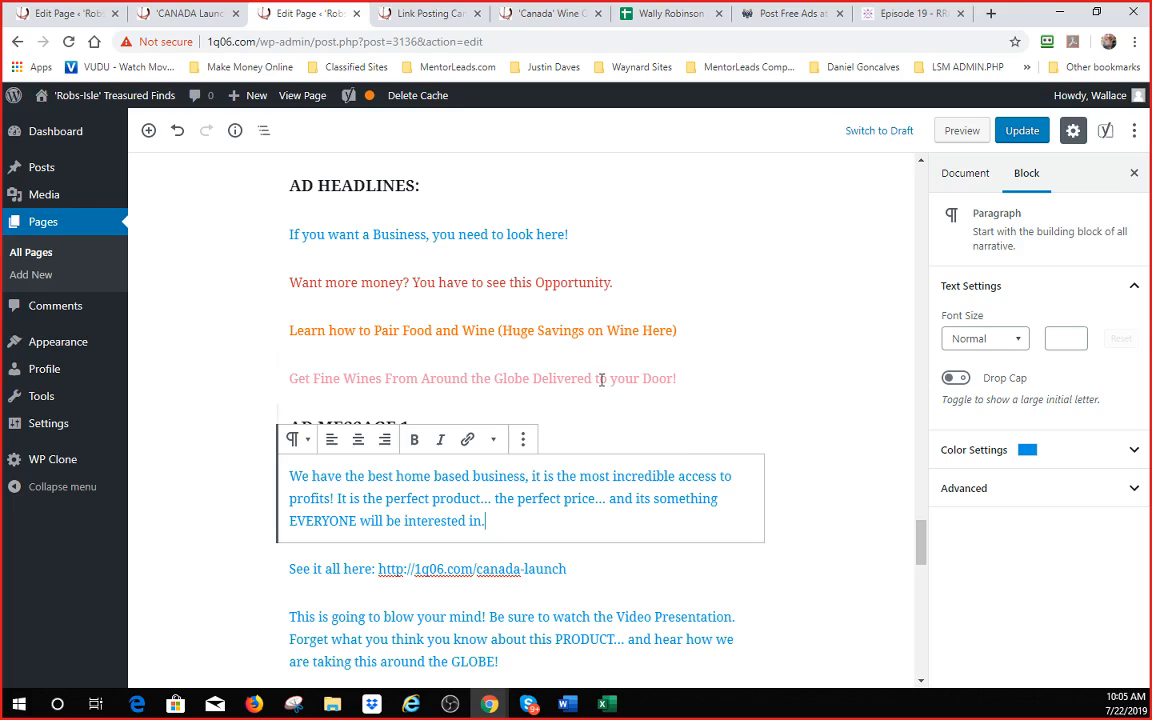
Check the ad form and CANADA Launch preview, then scroll down the WordPress page editor
click(810, 12)
click(447, 242)
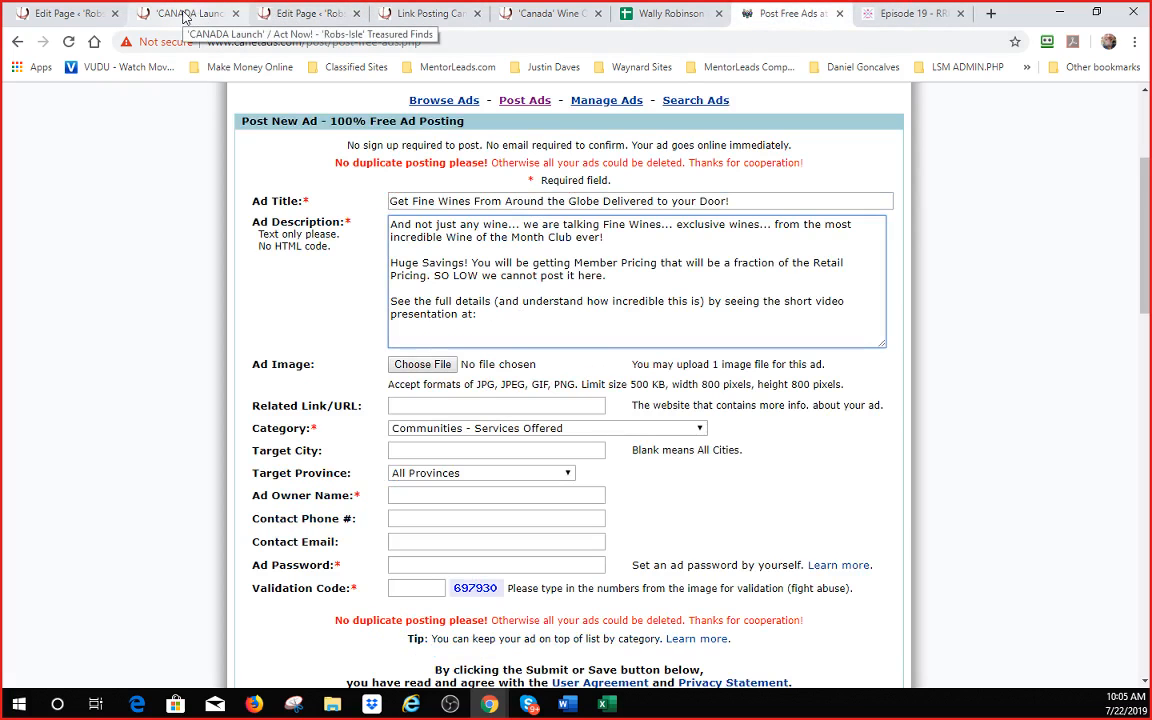
click(212, 14)
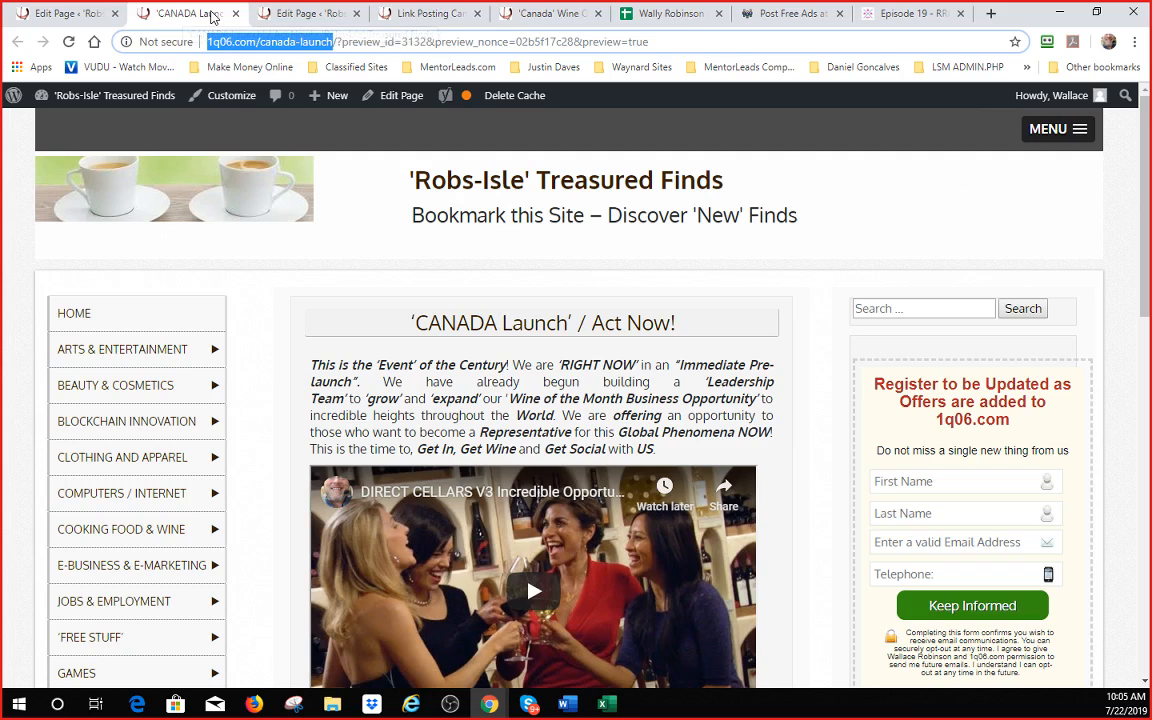
click(313, 10)
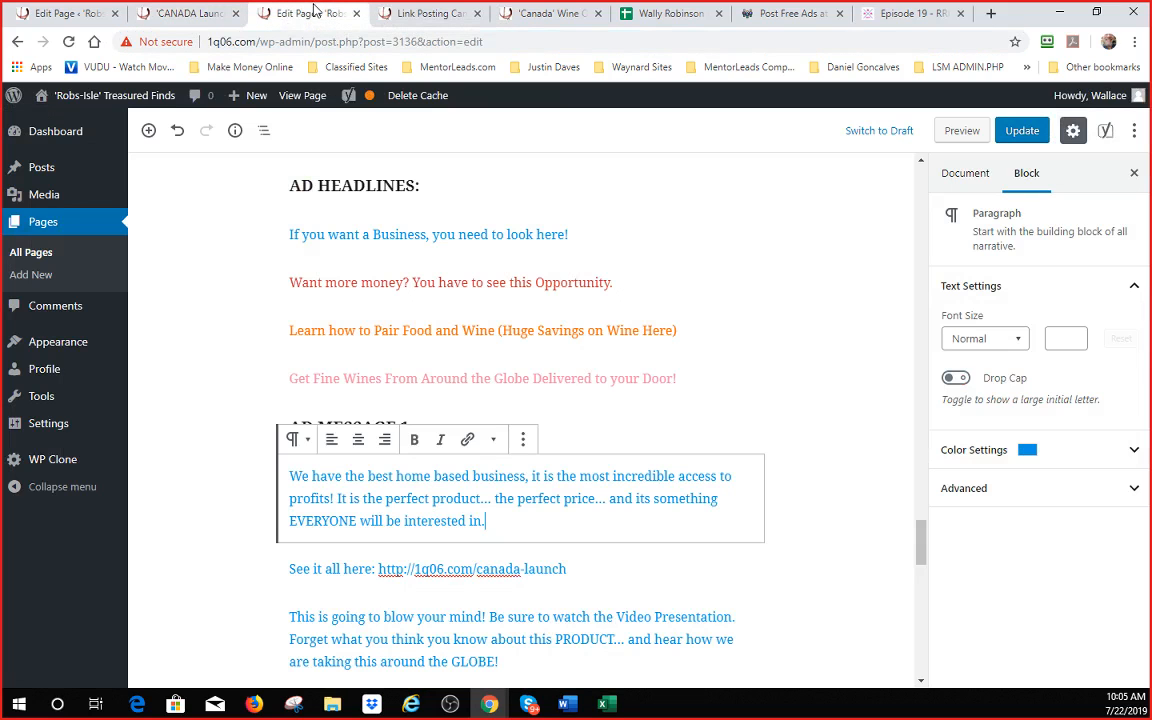
scroll(500, 545, down, 2)
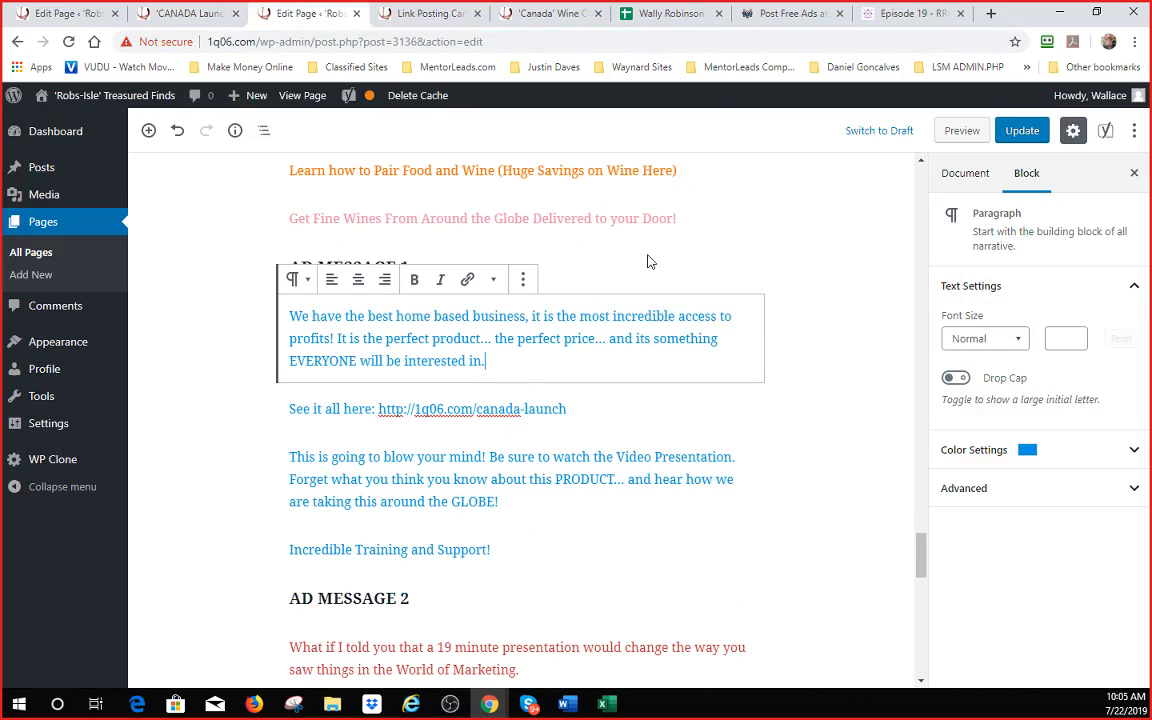
scroll(638, 332, down, 6)
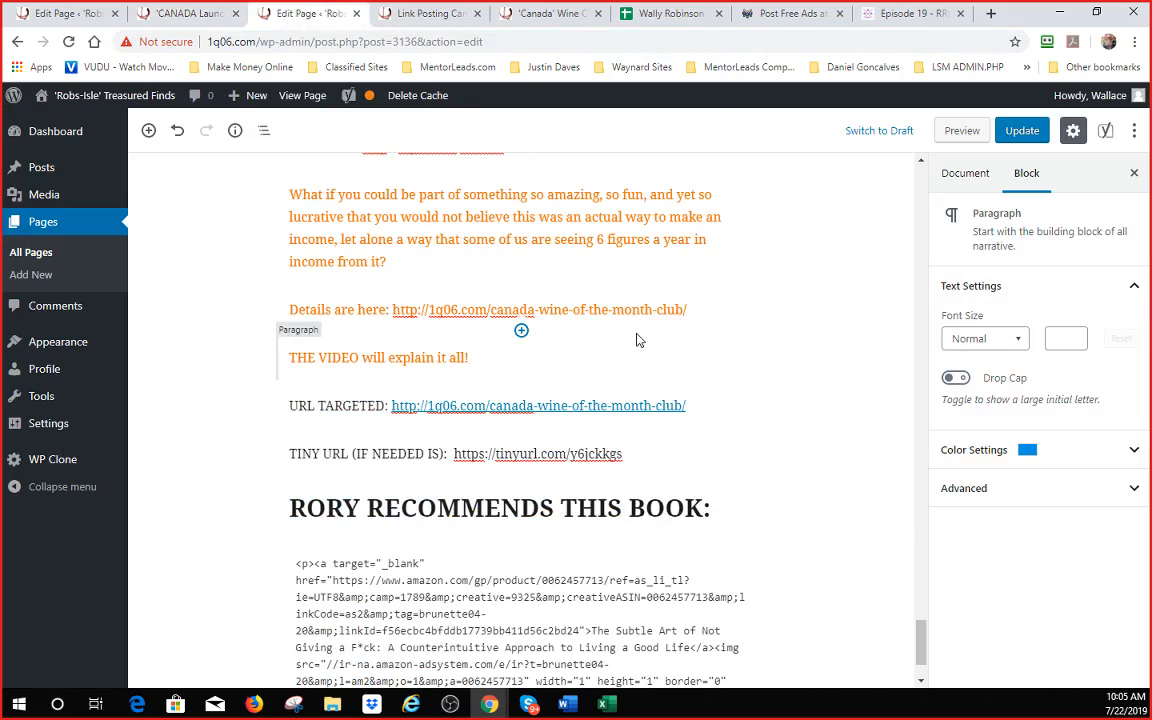
scroll(566, 303, down, 2)
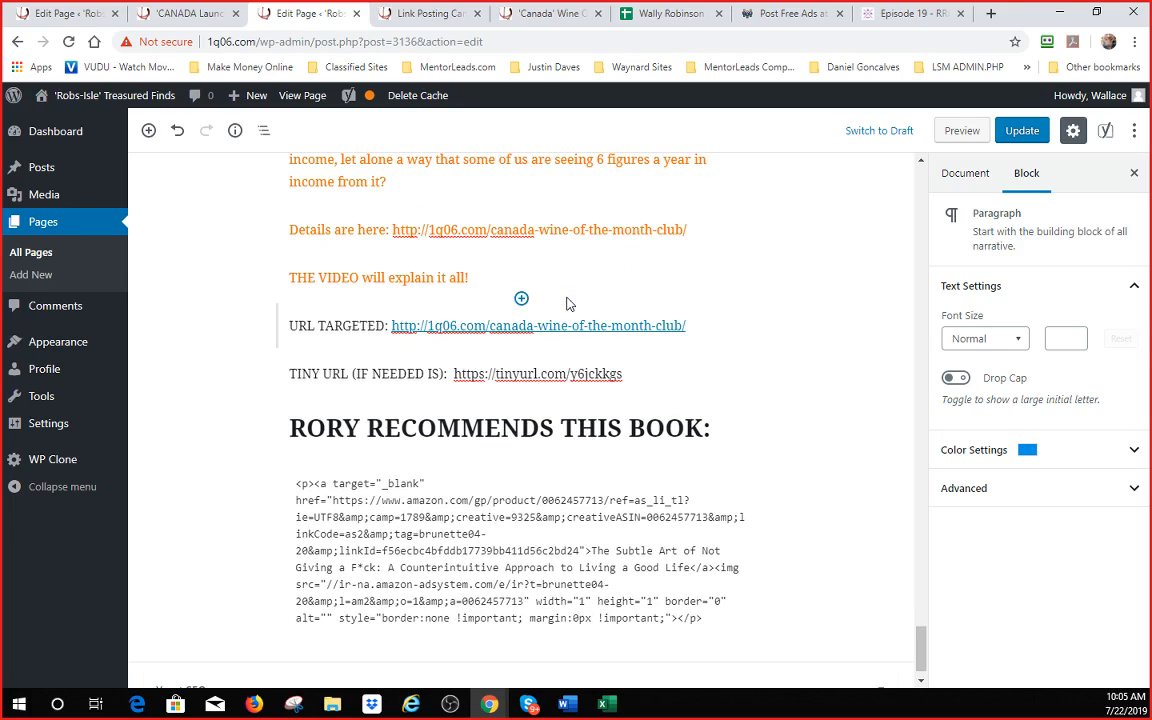
drag(690, 231, 397, 233)
key(ctrl+c)
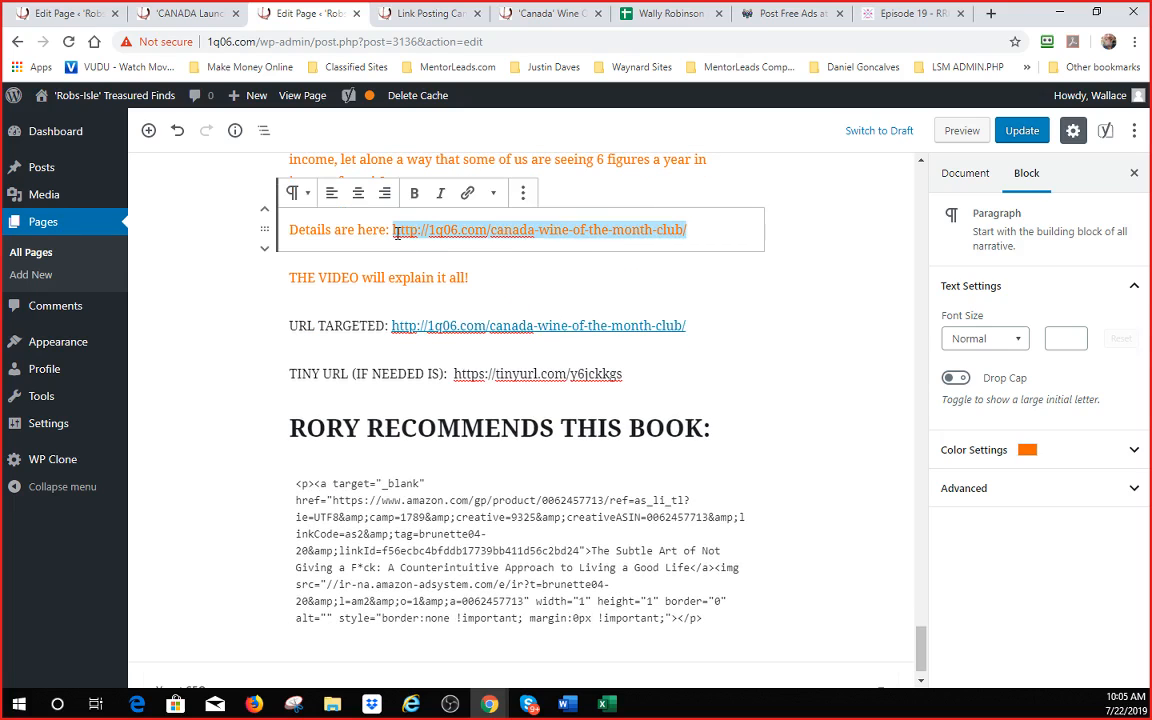
click(785, 13)
click(533, 316)
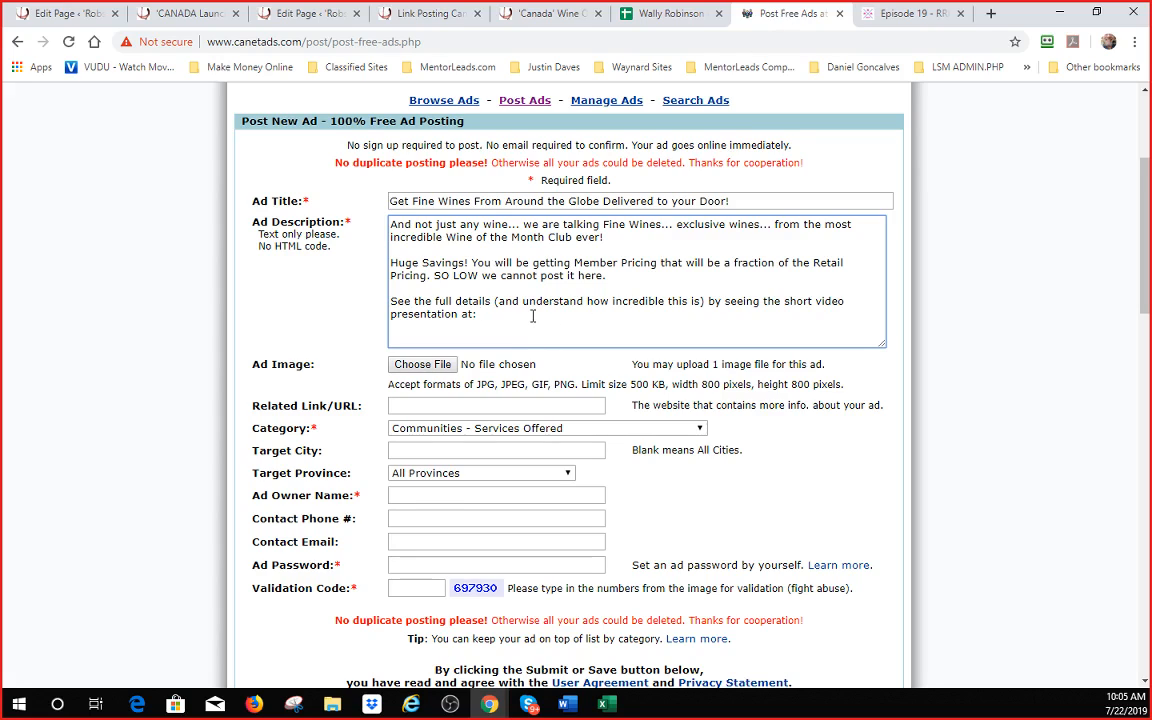
key(ctrl+v)
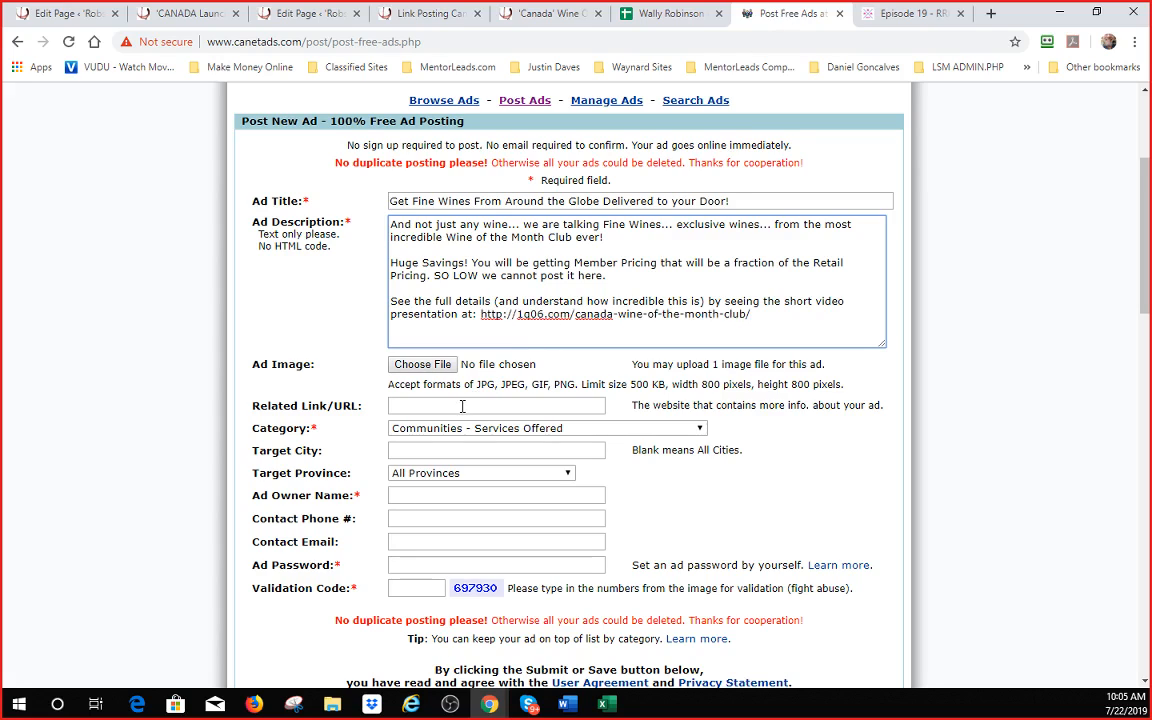
click(462, 405)
key(ctrl+v)
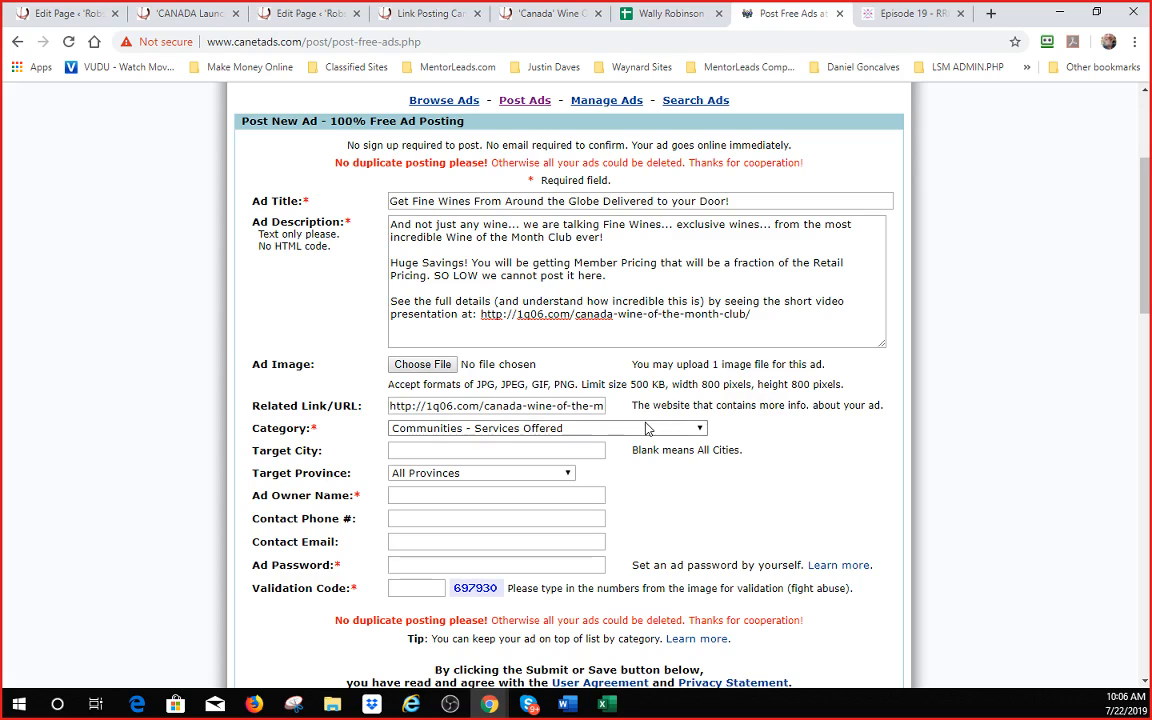
click(665, 13)
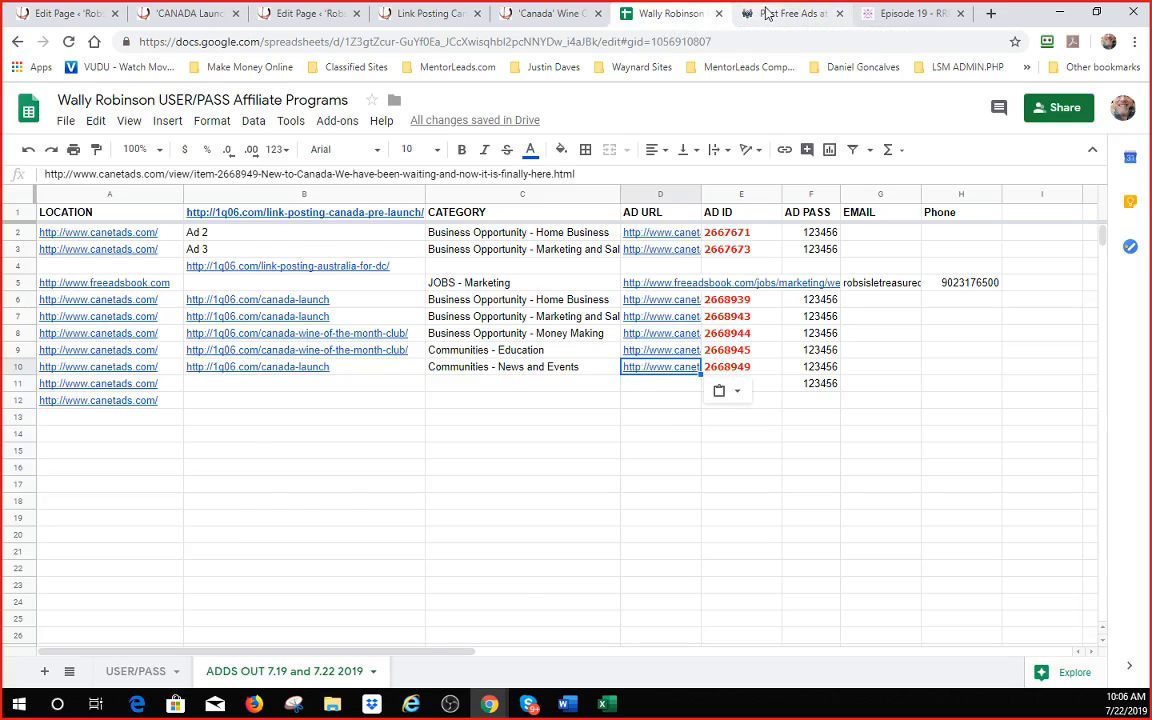
Append the paragraph 'See all the options. YOU CANNOT BEAT these prices… INCREDIBLE PROGRAM!' to the description
click(766, 13)
click(190, 13)
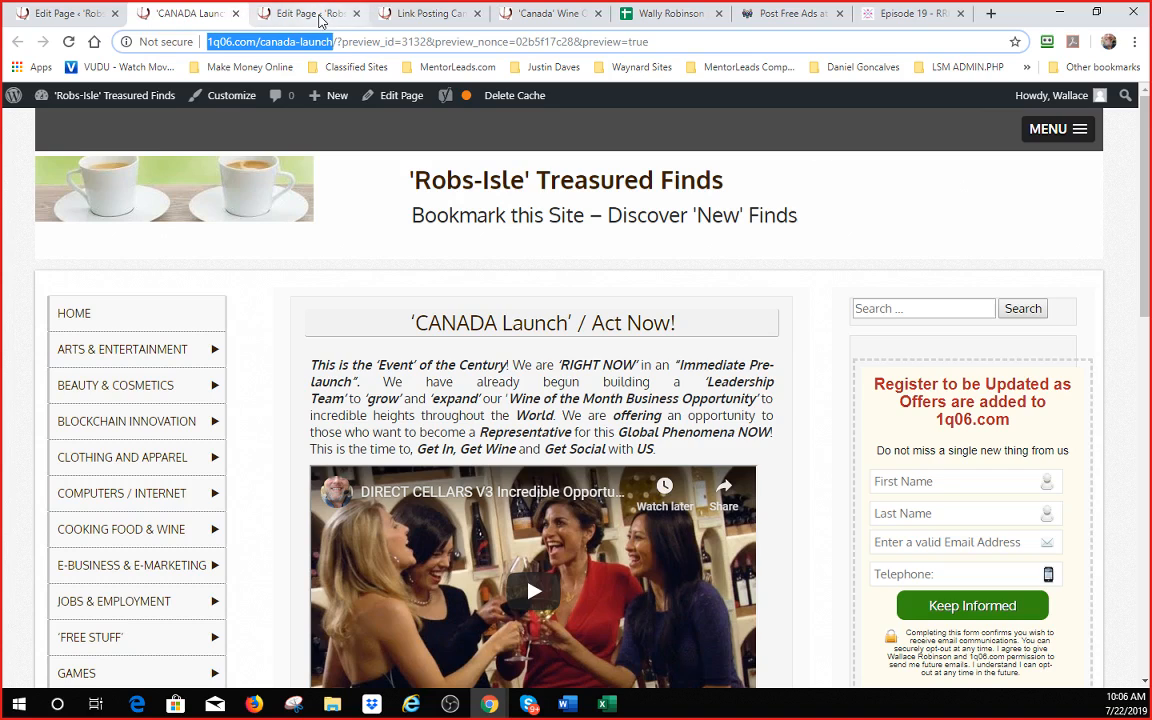
click(312, 14)
scroll(505, 320, up, 3)
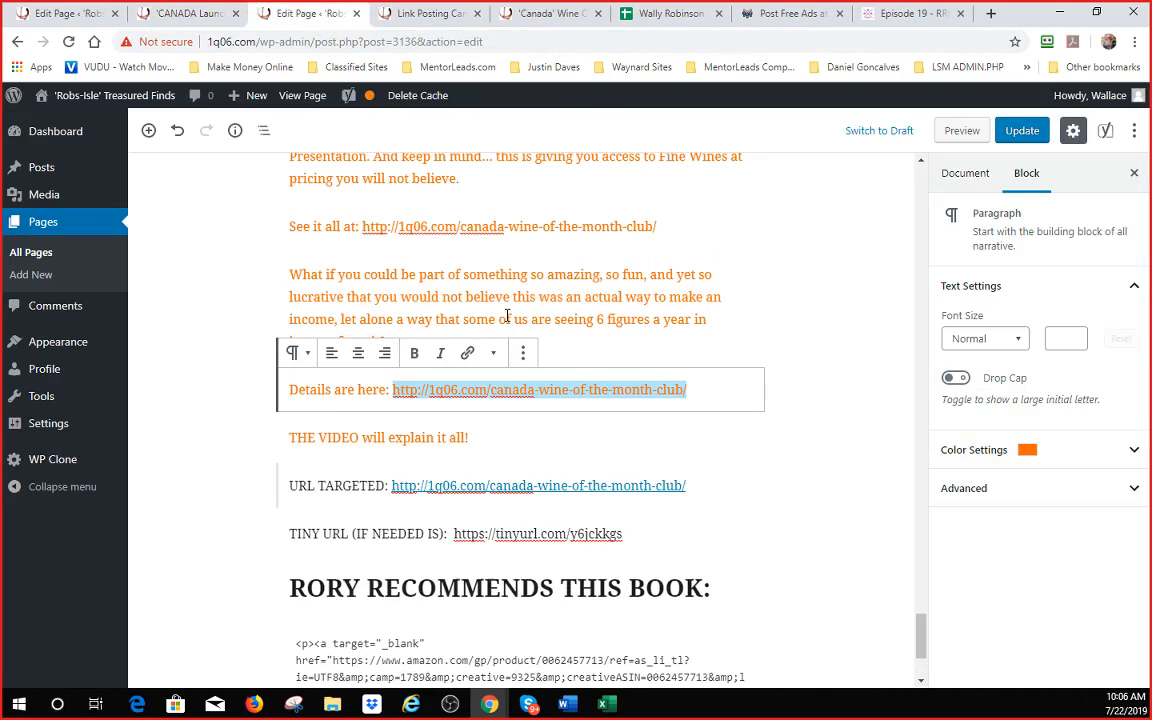
click(790, 13)
click(798, 311)
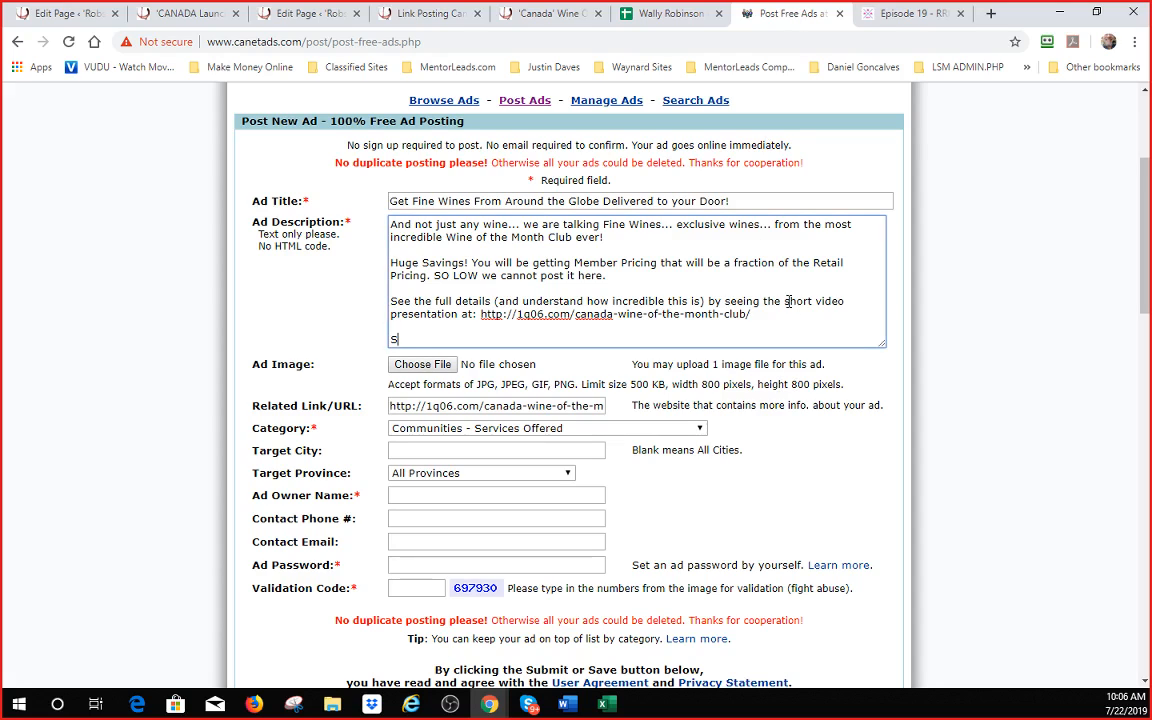
text(See all the options. YOU )
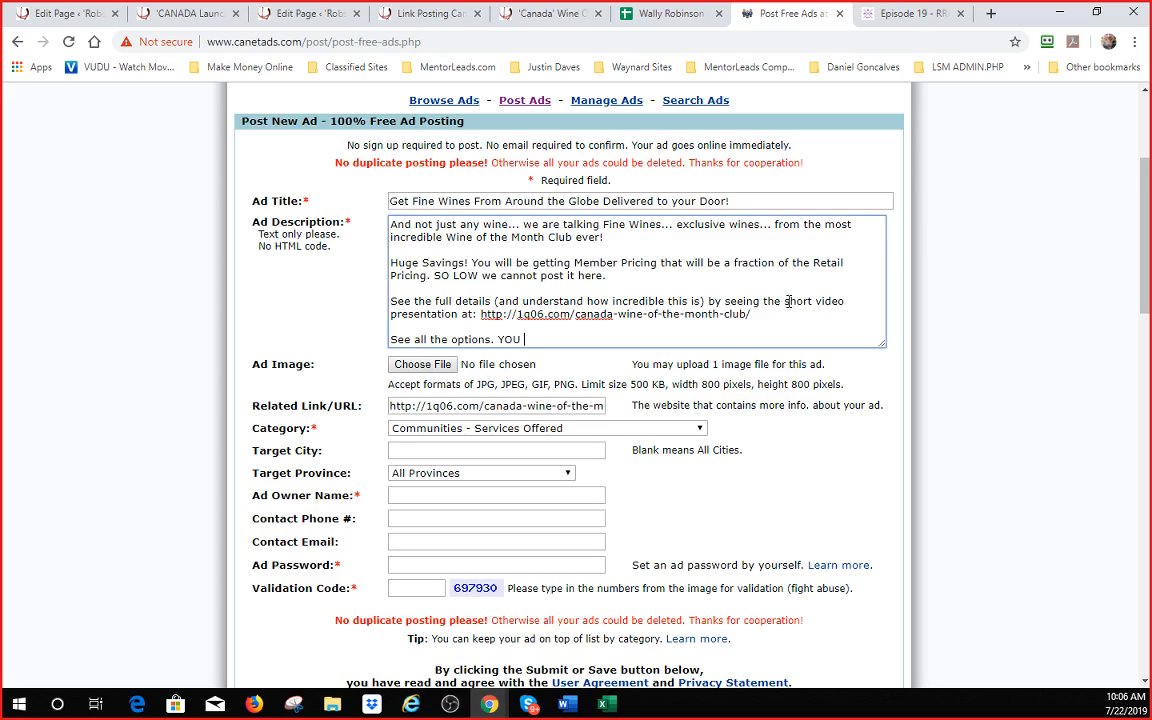
text(CANNOT BEAT these pric)
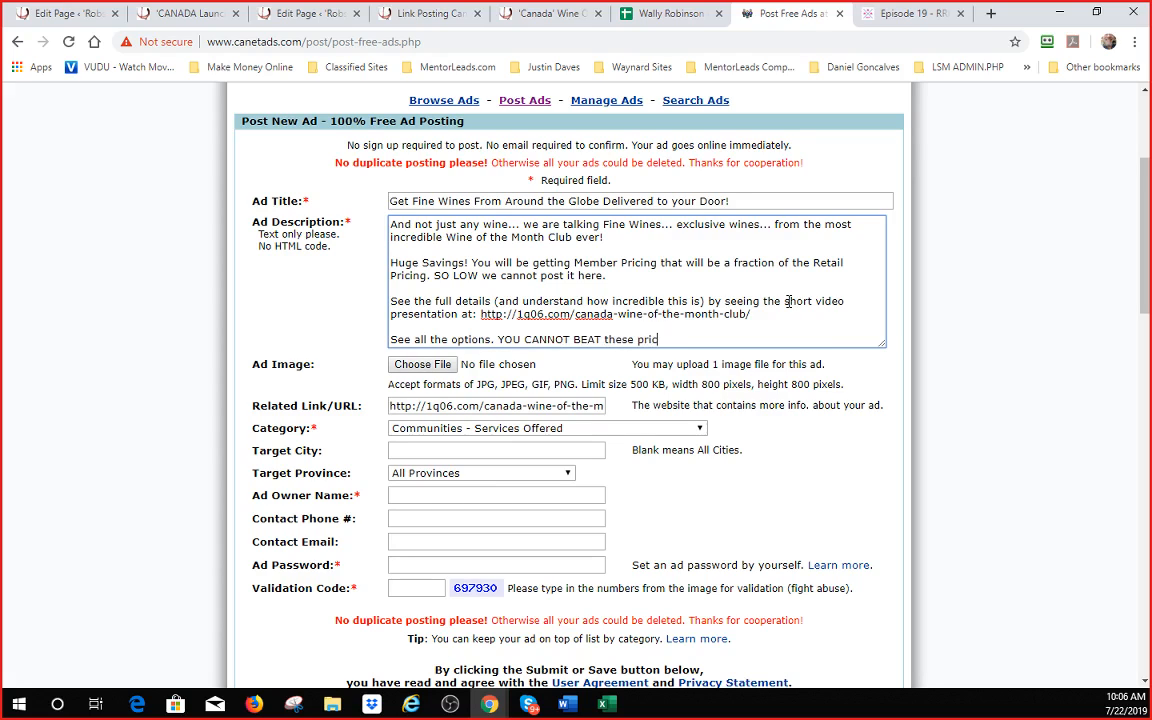
text(And there is so much more. We)
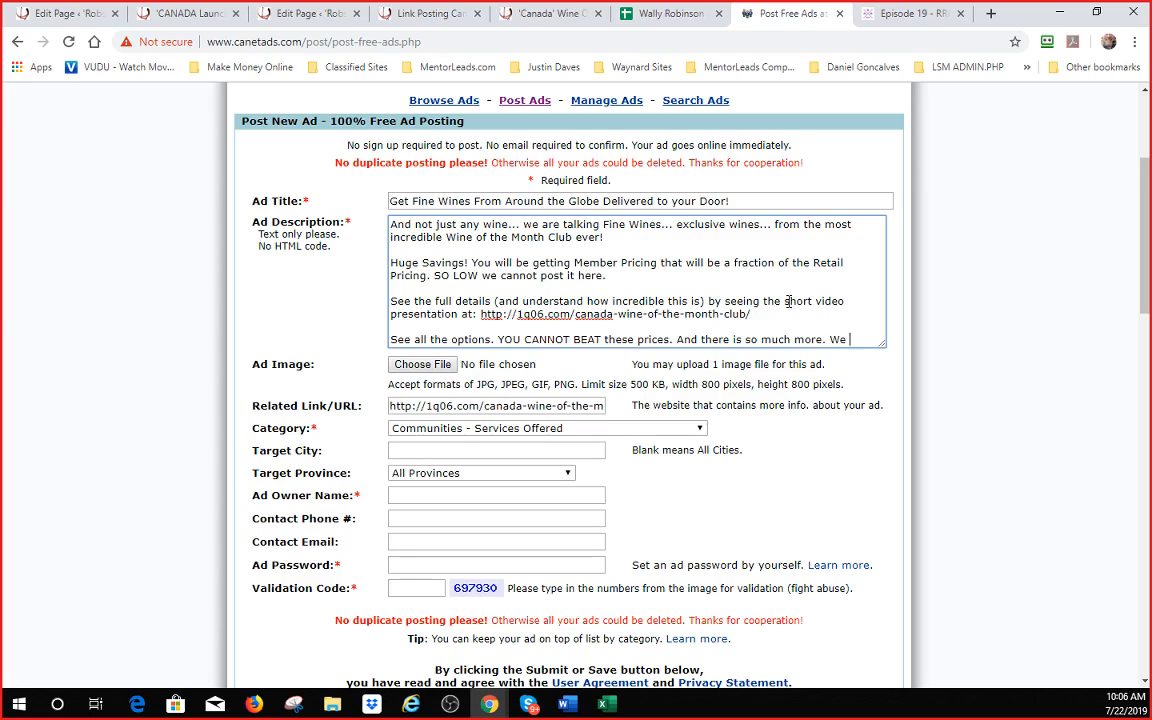
text( love wine... and )
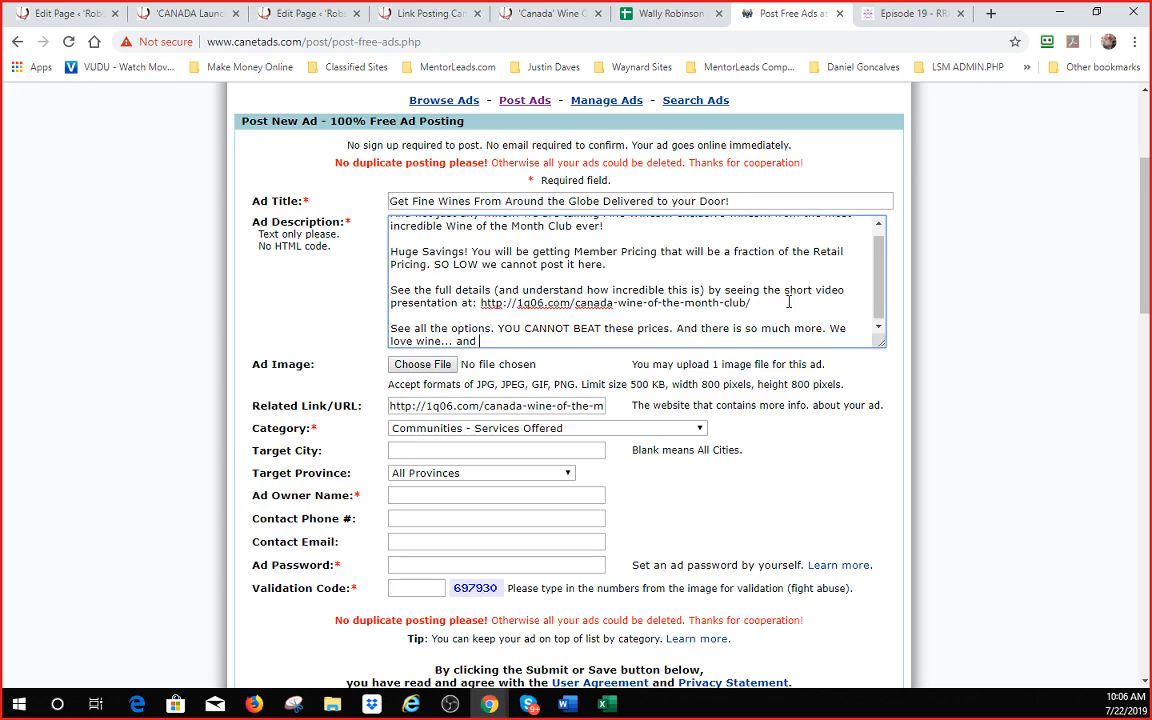
text(with this Membership, we get inc)
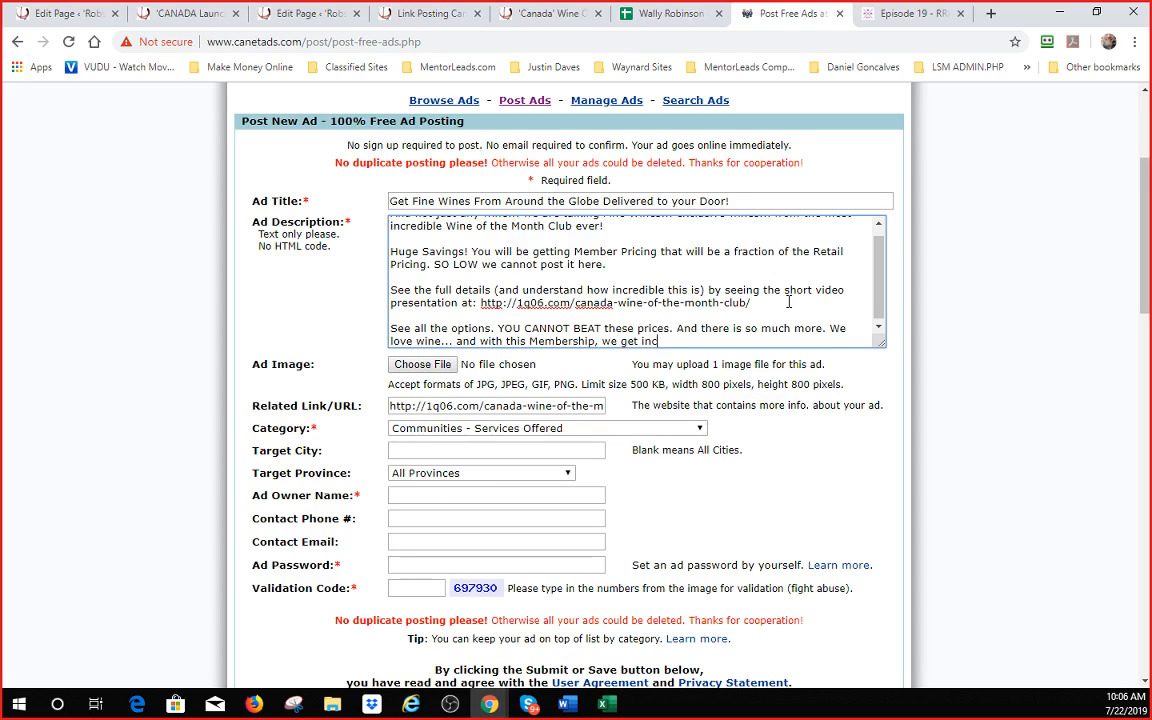
text(redible Fine WInes)
key(BackSpace)
key(BackSpace)
text(ines at the Cheap W)
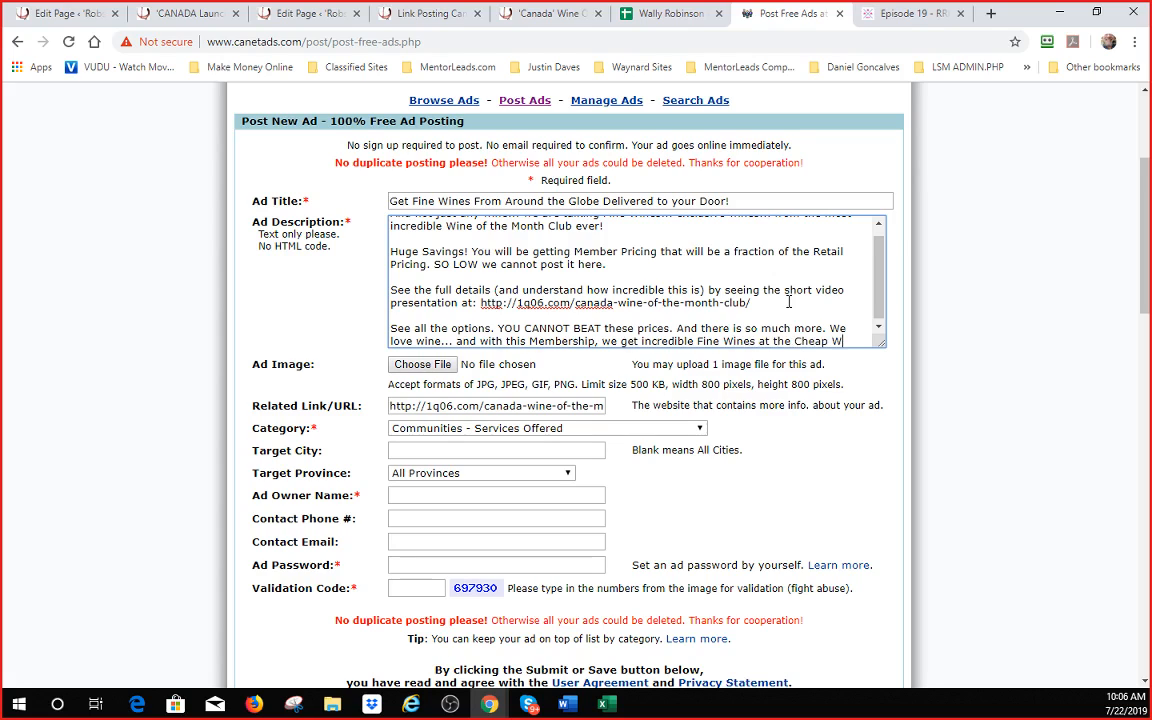
text(ine prices. )
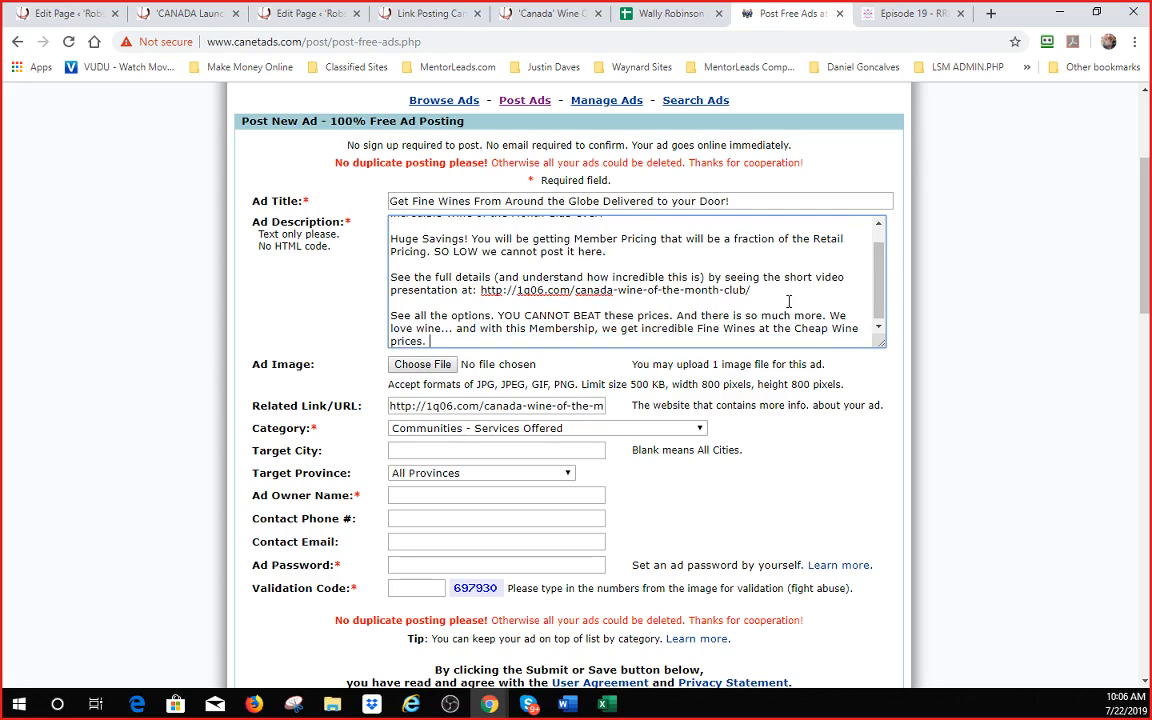
text(INCREDIBLE PROGRAM!)
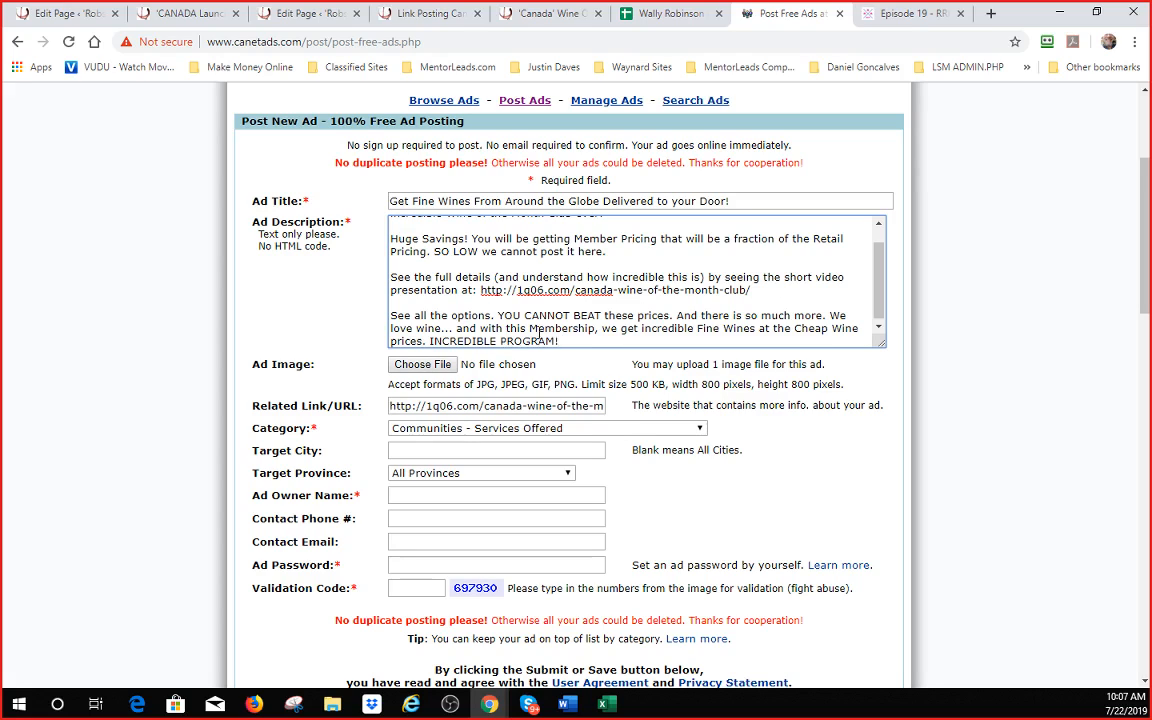
Copy the ad description and paste it under a new 'AD MESSAGE 4' line in WordPress
drag(565, 341, 356, 148)
key(ctrl+c)
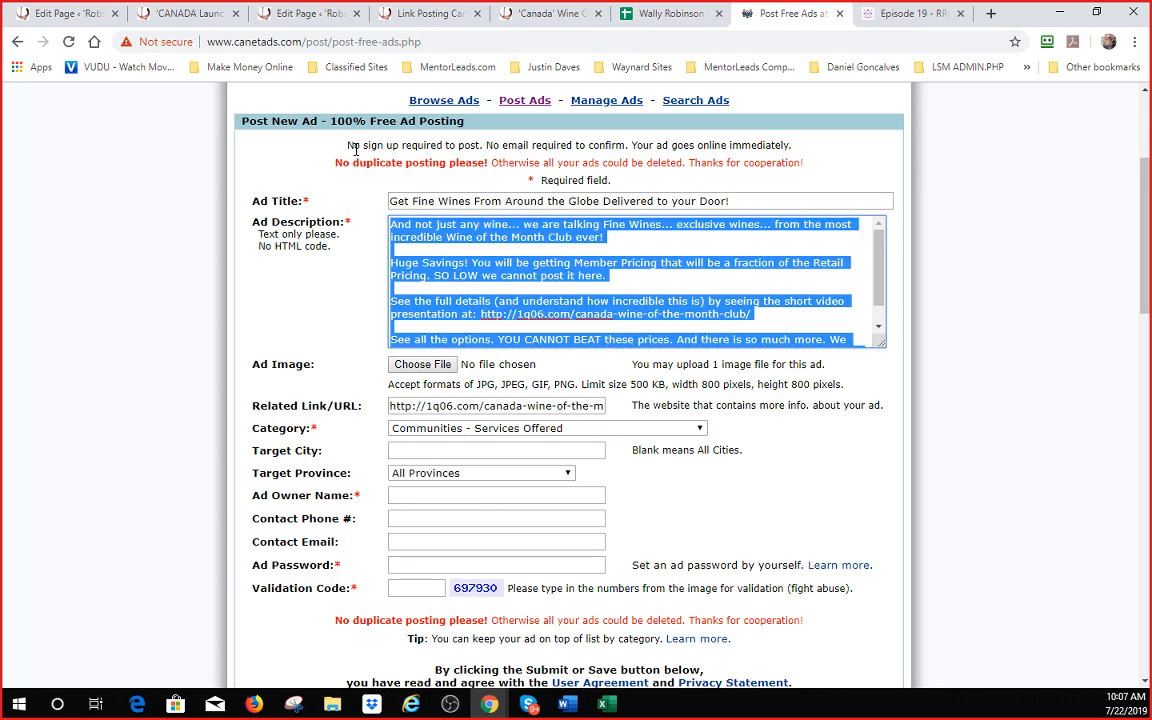
click(190, 13)
click(313, 13)
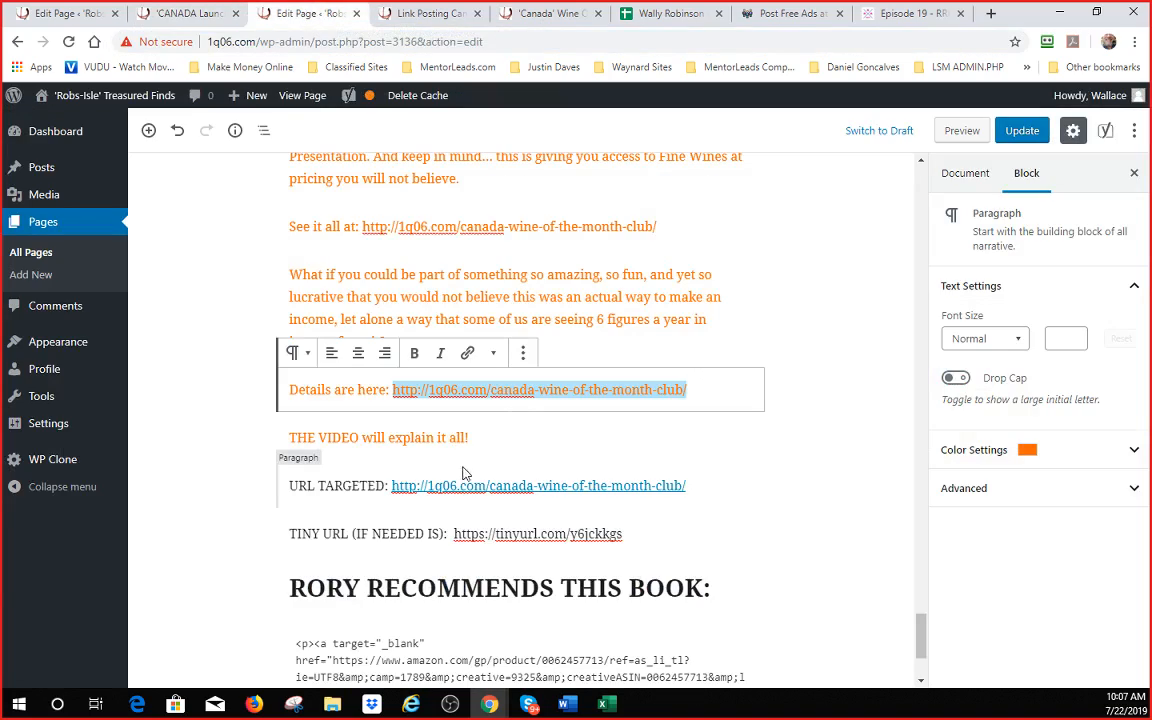
click(525, 437)
scroll(530, 437, up, 5)
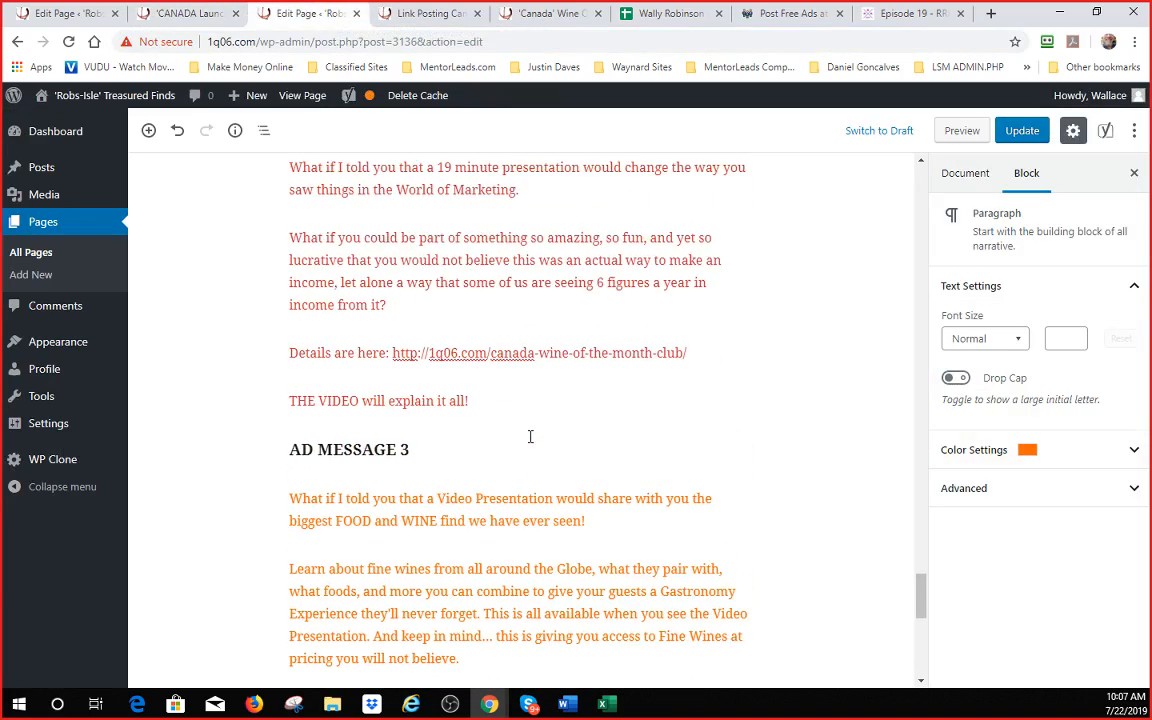
scroll(532, 433, down, 4)
key(Return)
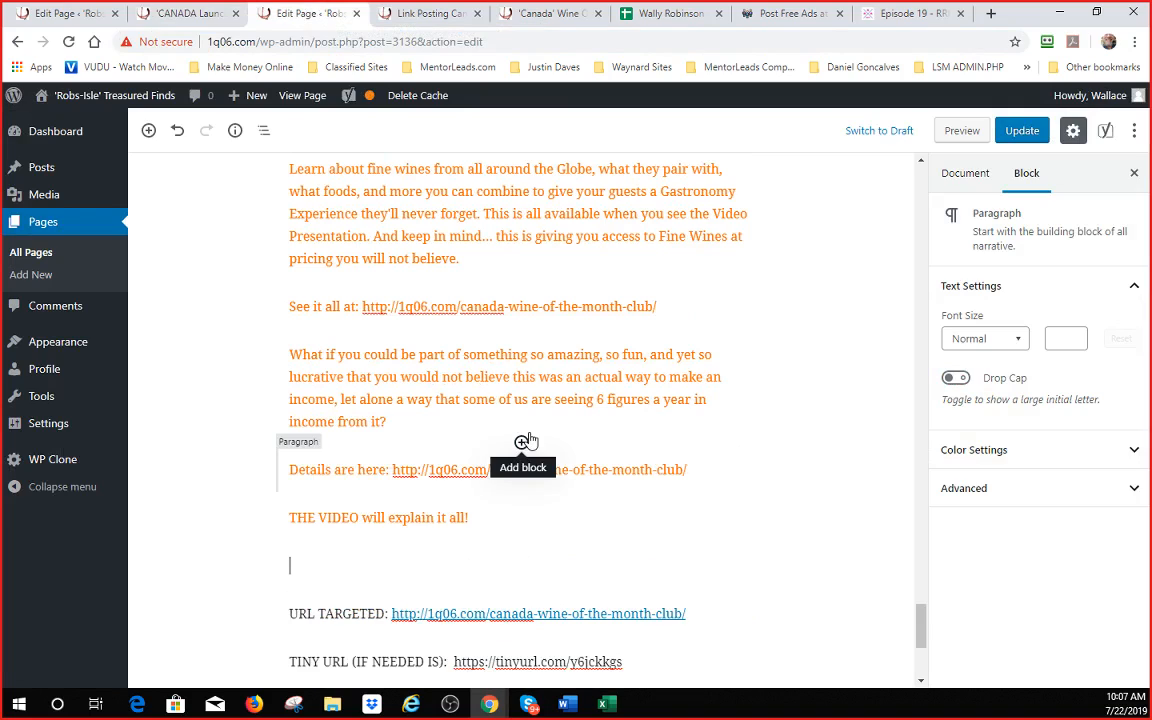
text(AD MESSAGE 4)
key(Return)
key(ctrl+v)
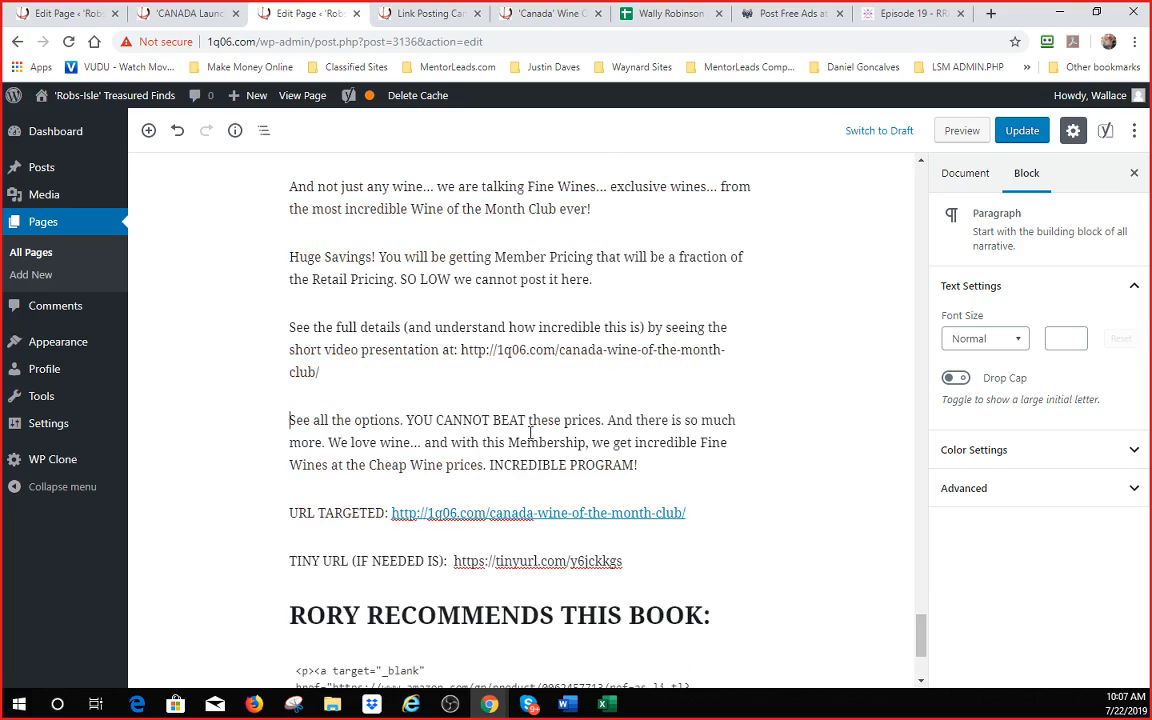
Convert the AD MESSAGE 4 line into an H4 heading
scroll(530, 433, up, 3)
click(330, 452)
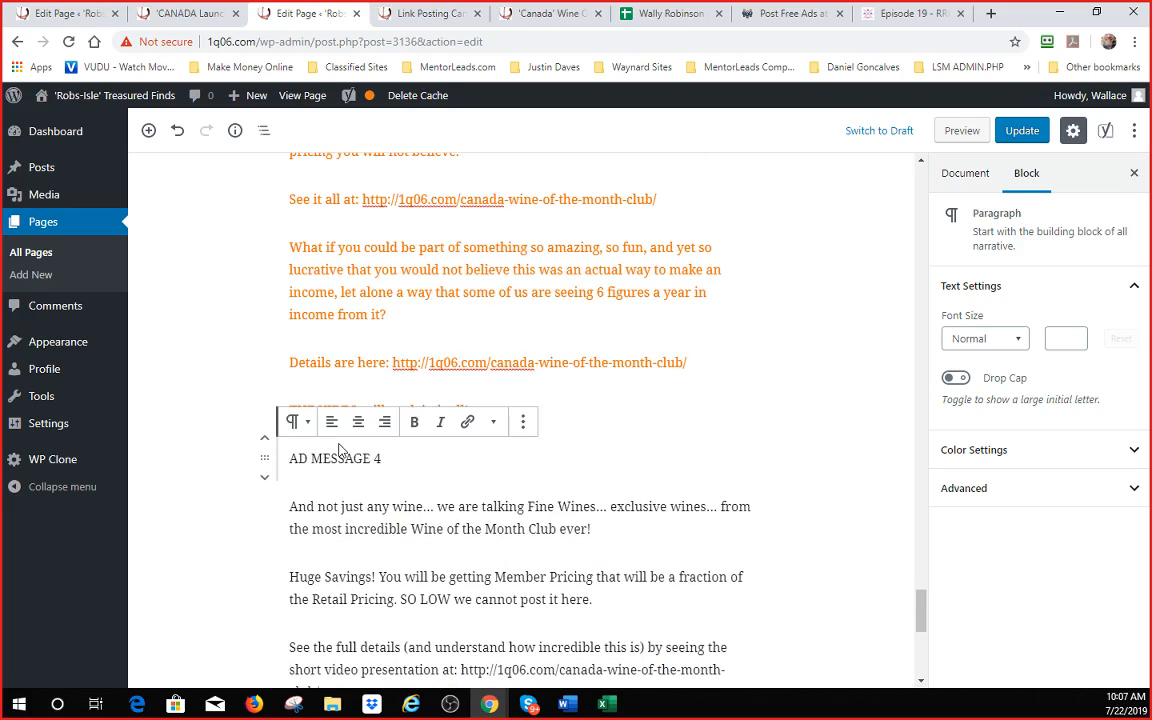
click(296, 421)
click(324, 518)
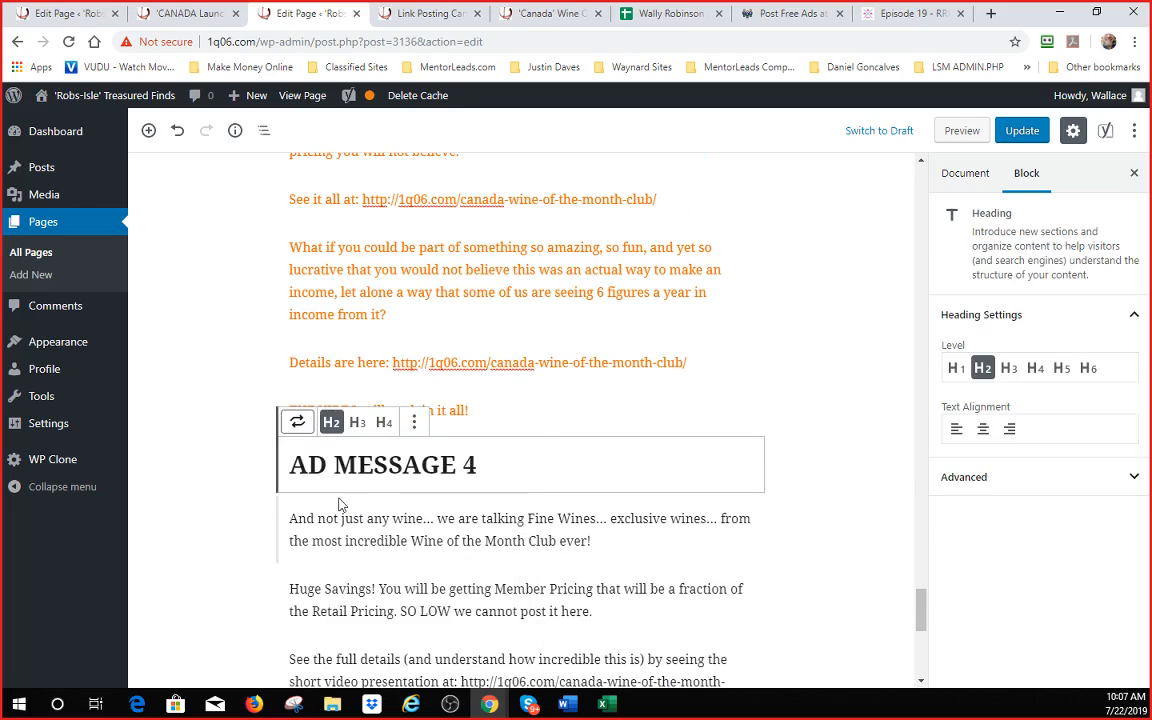
click(381, 422)
click(591, 399)
scroll(609, 383, down, 3)
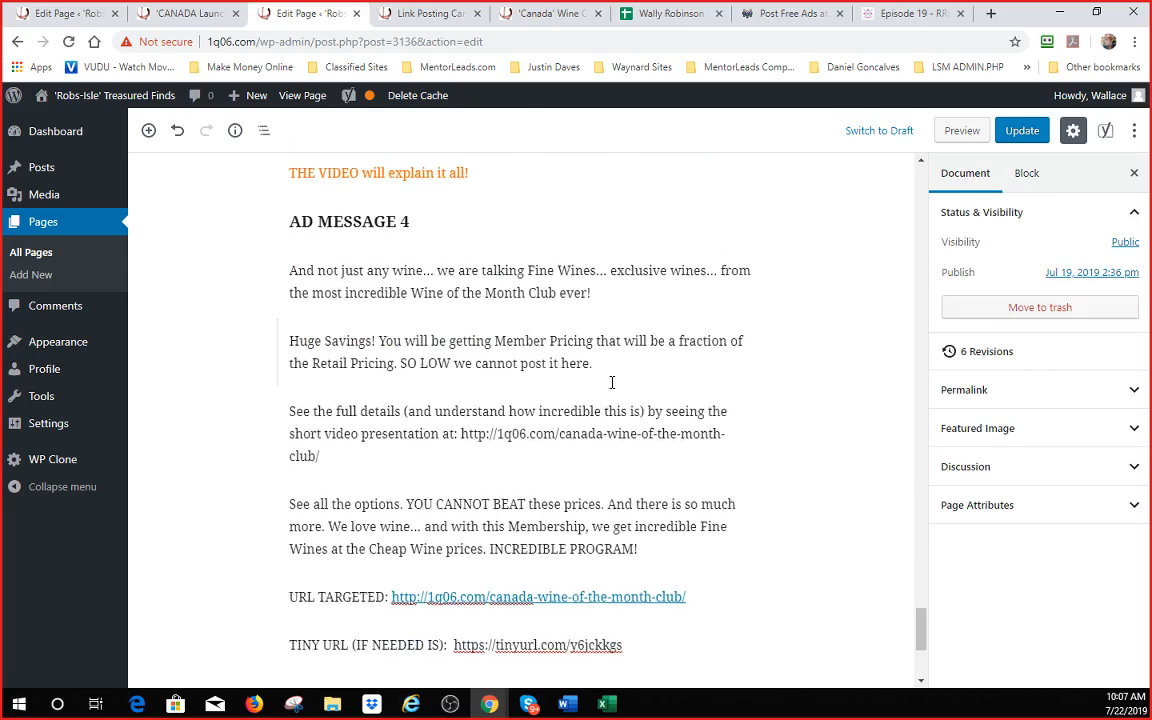
Color the four wine ad paragraphs' text pale pink
click(508, 280)
click(1000, 451)
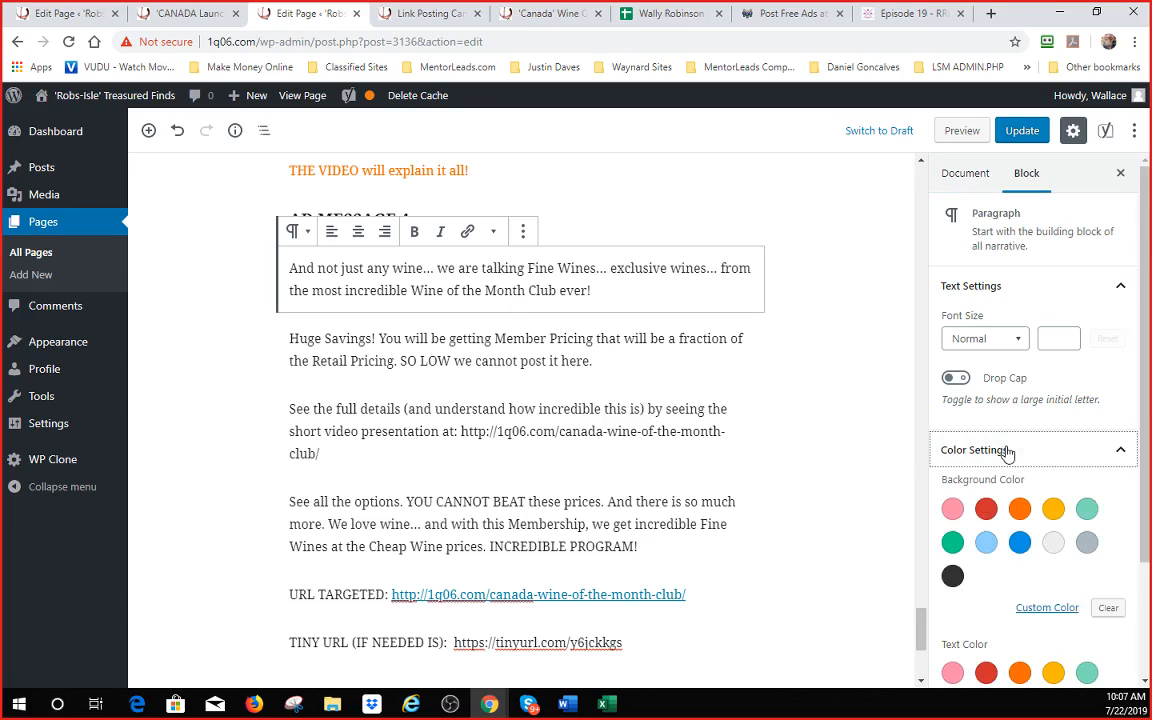
click(954, 674)
click(675, 339)
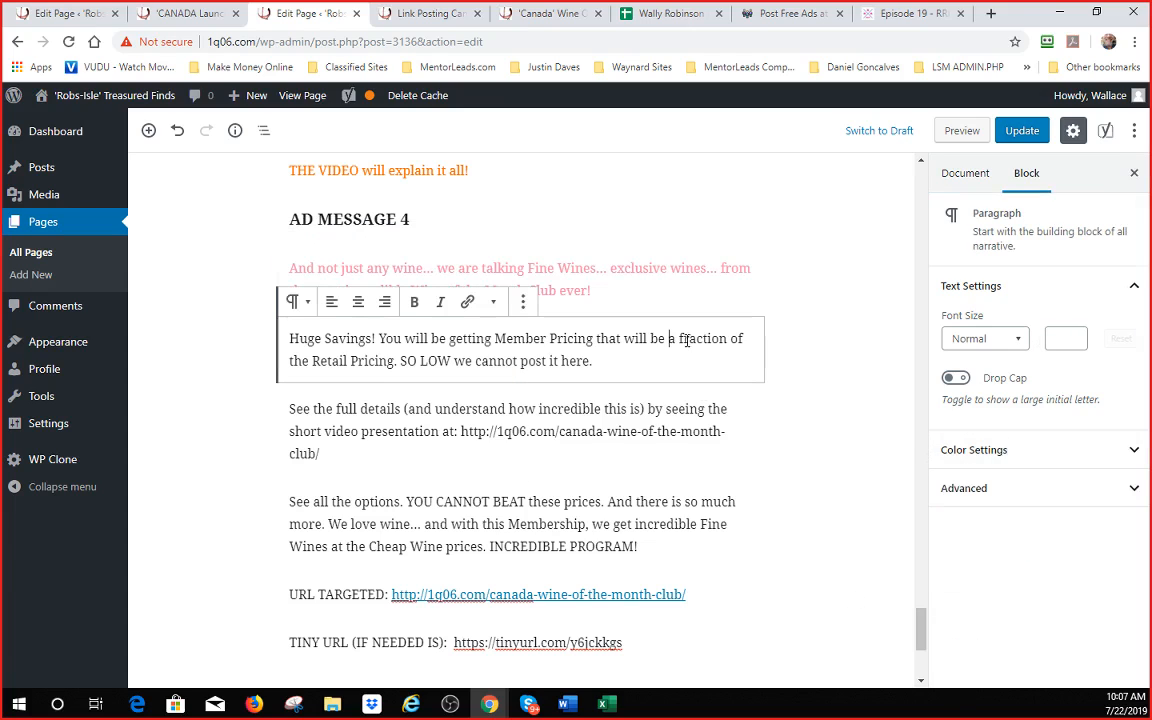
click(999, 462)
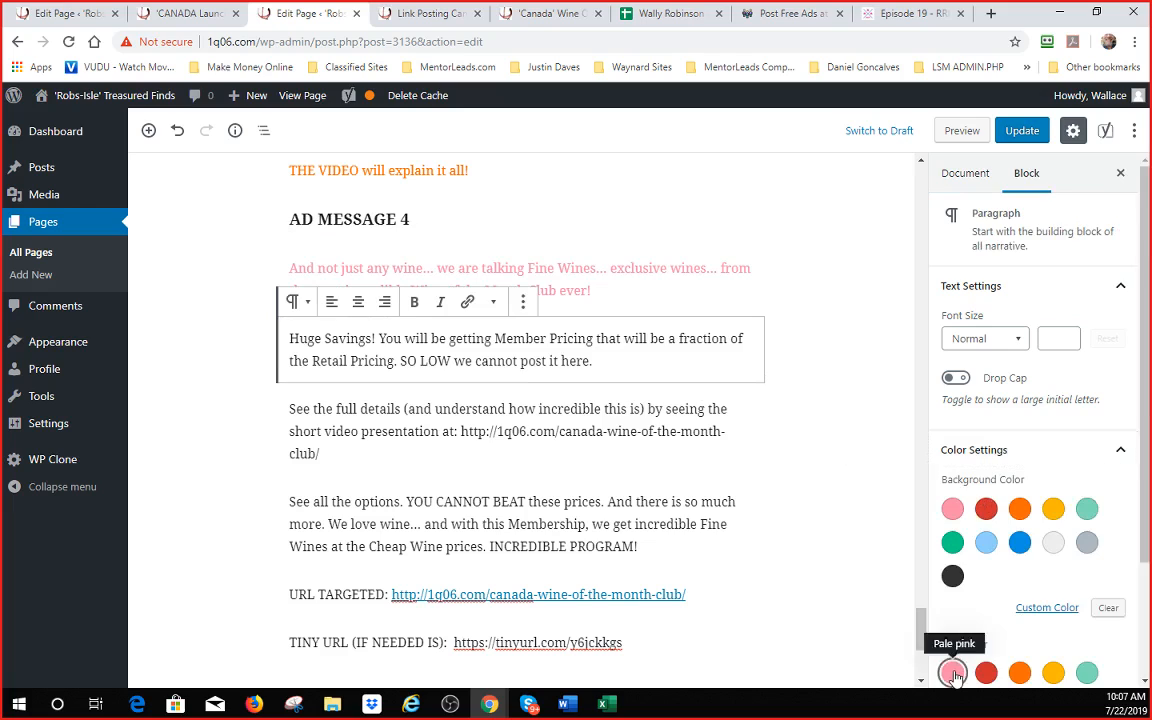
click(952, 670)
click(664, 431)
click(957, 455)
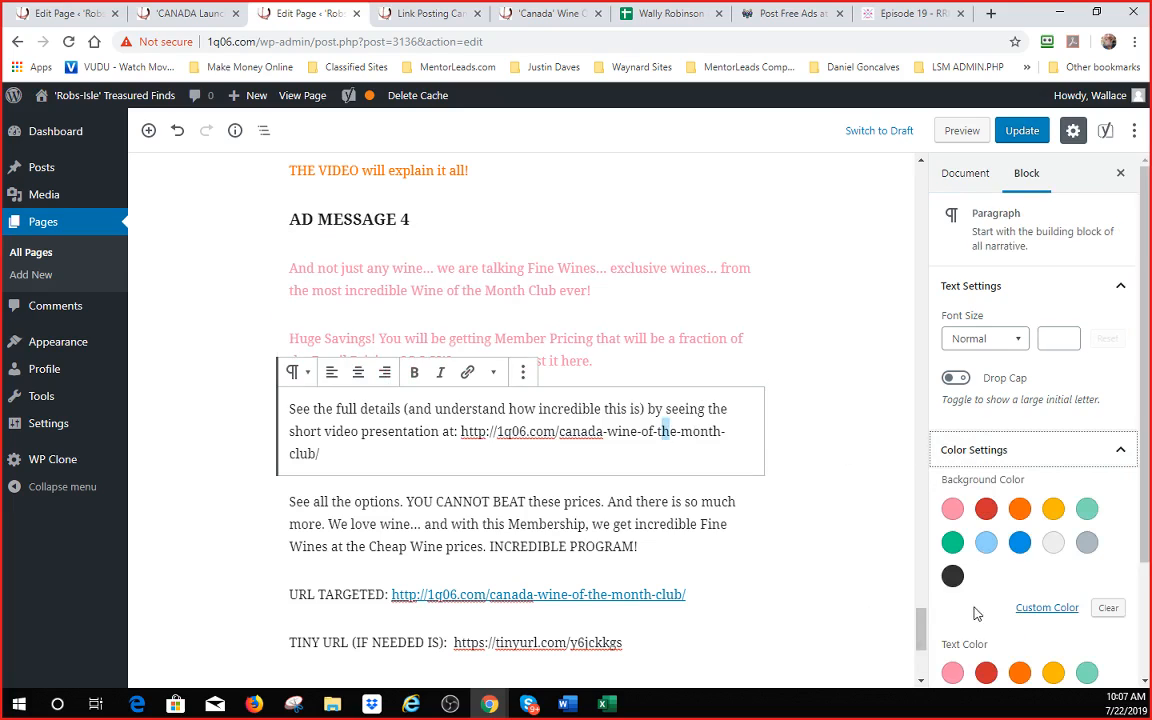
click(954, 674)
click(530, 505)
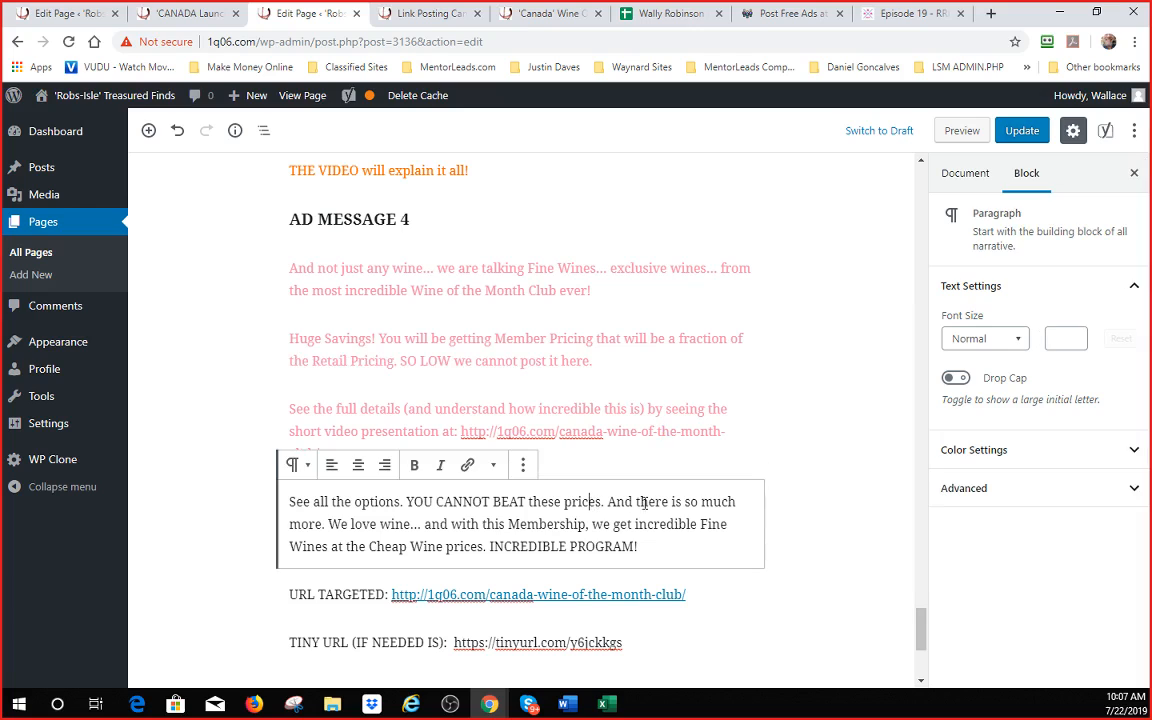
click(957, 450)
click(952, 671)
click(854, 509)
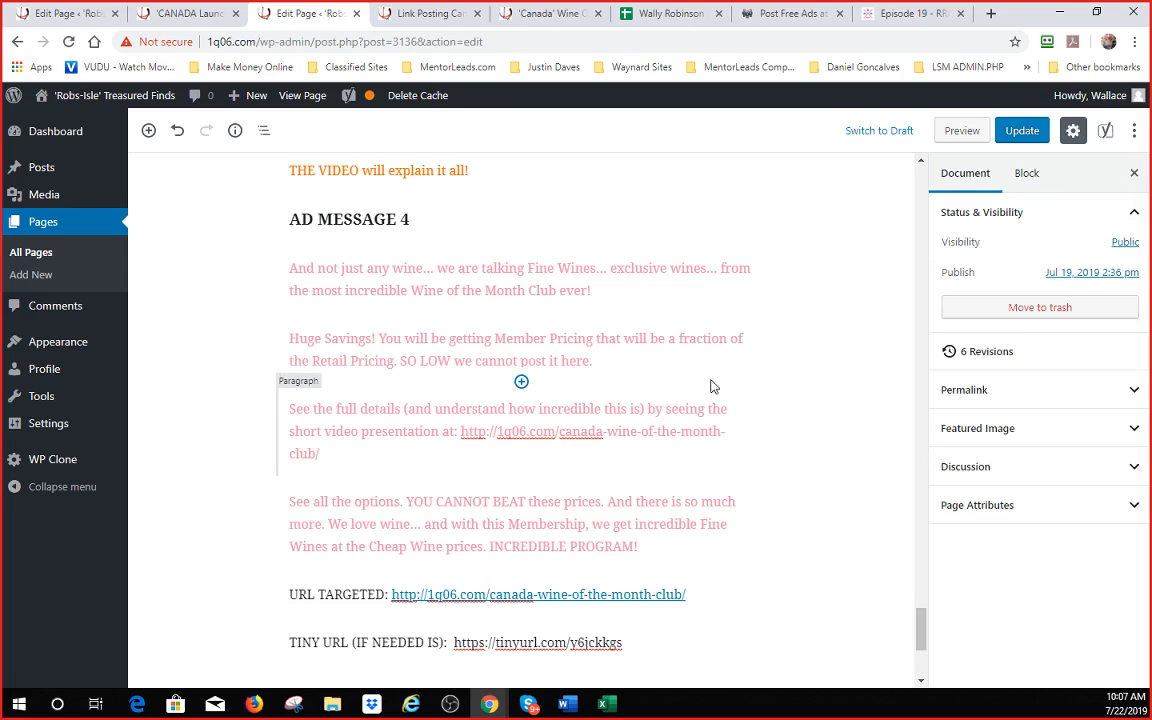
click(787, 14)
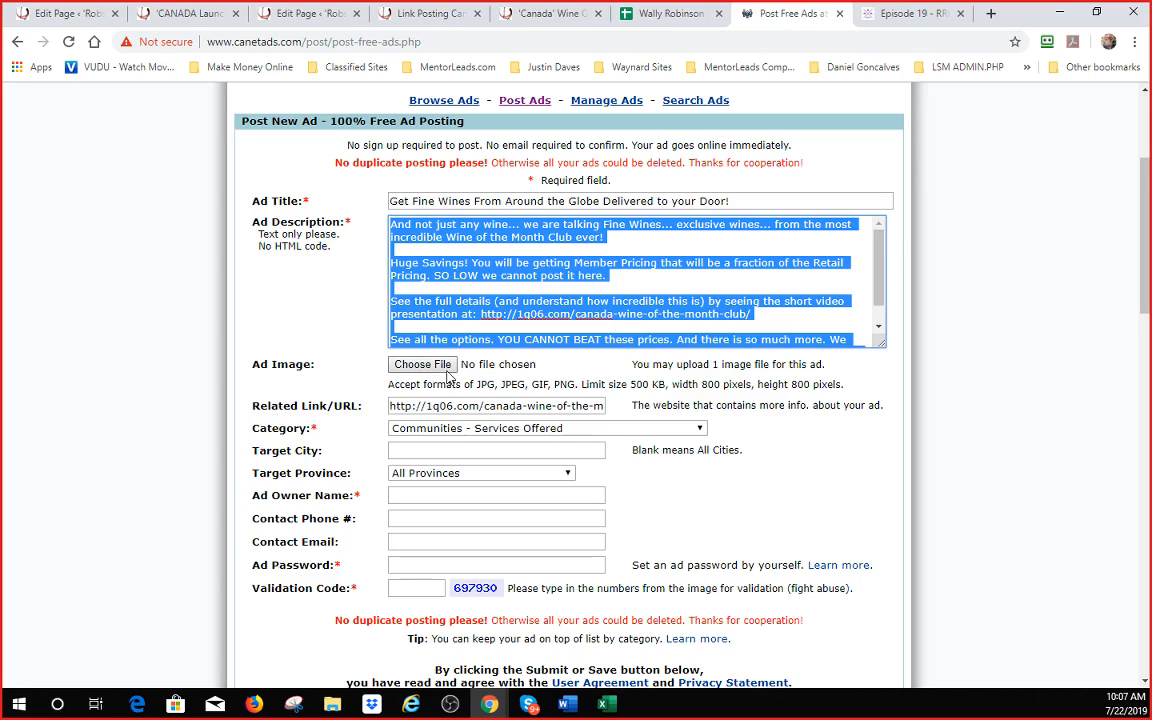
Enter the ad owner's name and fill the Ad Password from the saved suggestion
click(440, 495)
text(Wally)
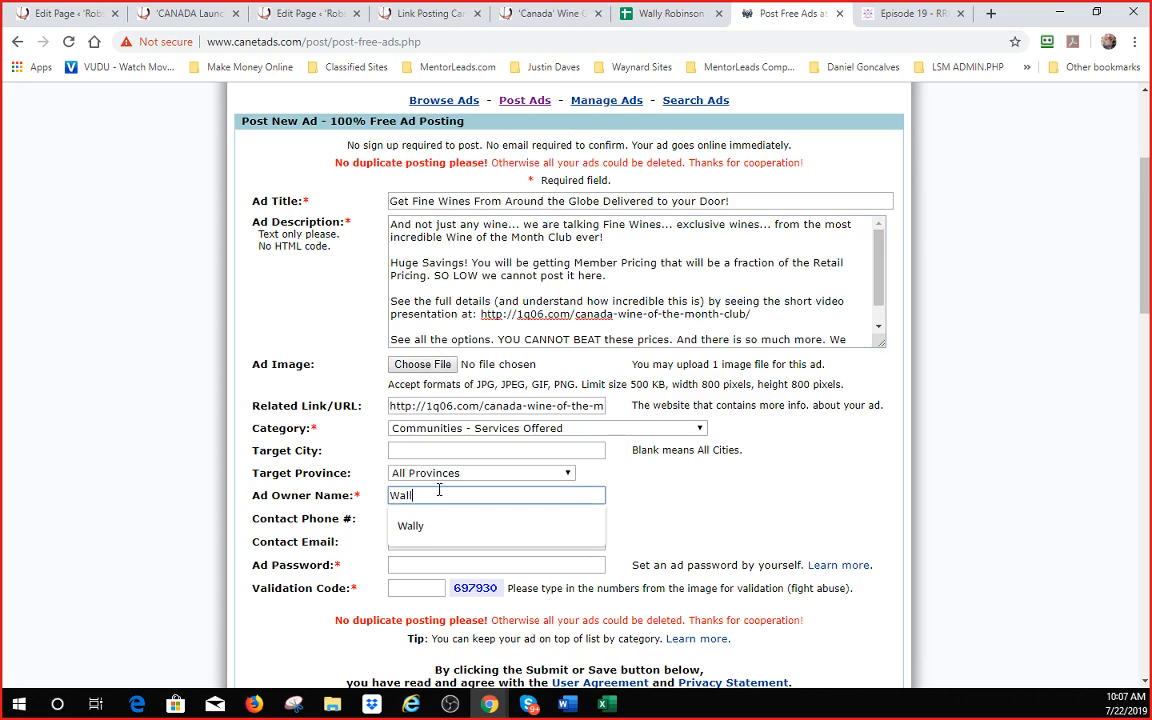
key(Tab)
click(440, 565)
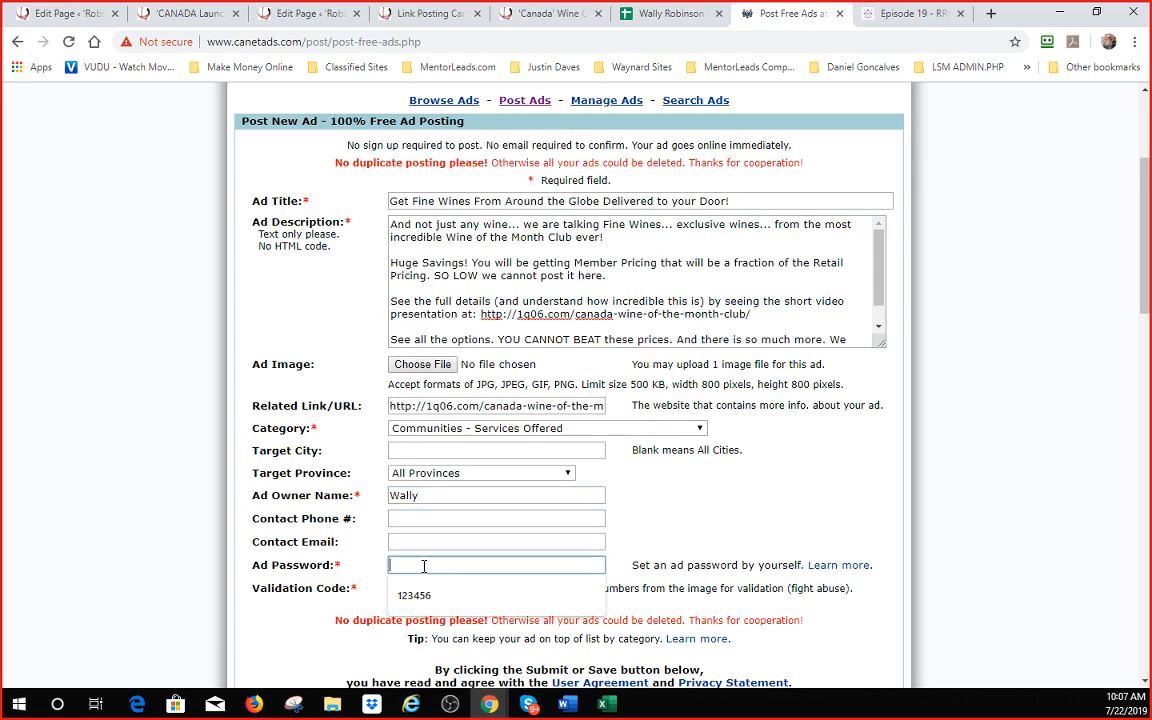
click(443, 586)
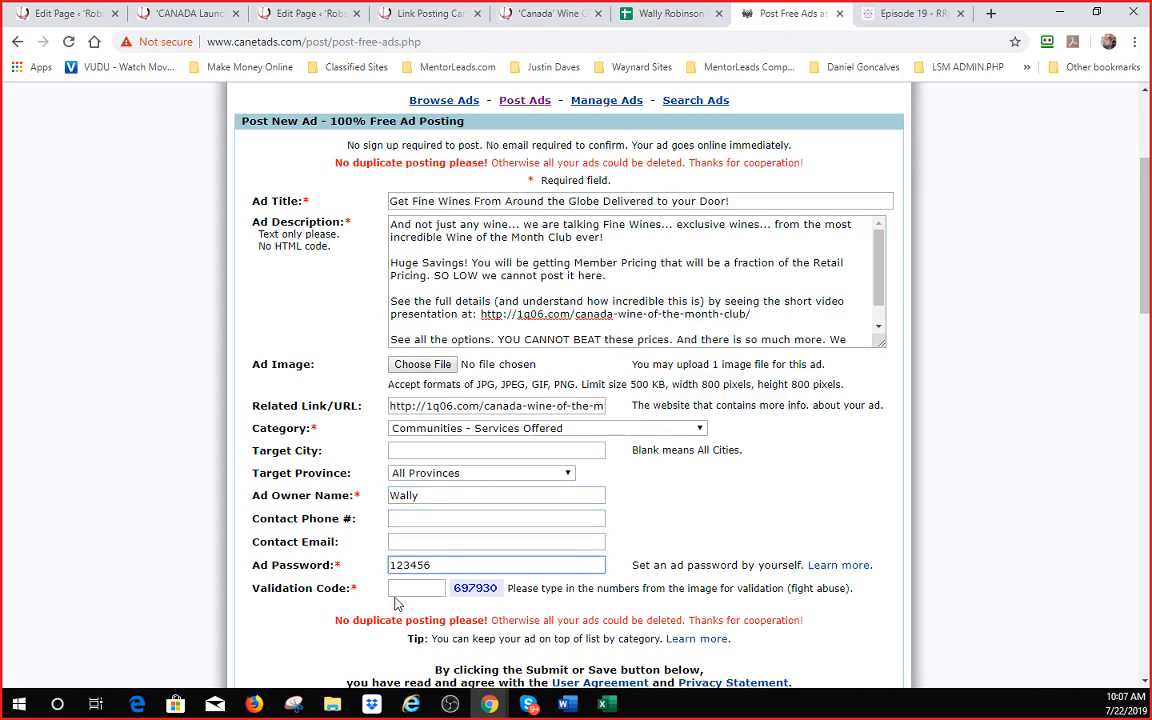
Enter the validation code digits and bring up the file picker for the ad image
click(429, 589)
text(697930)
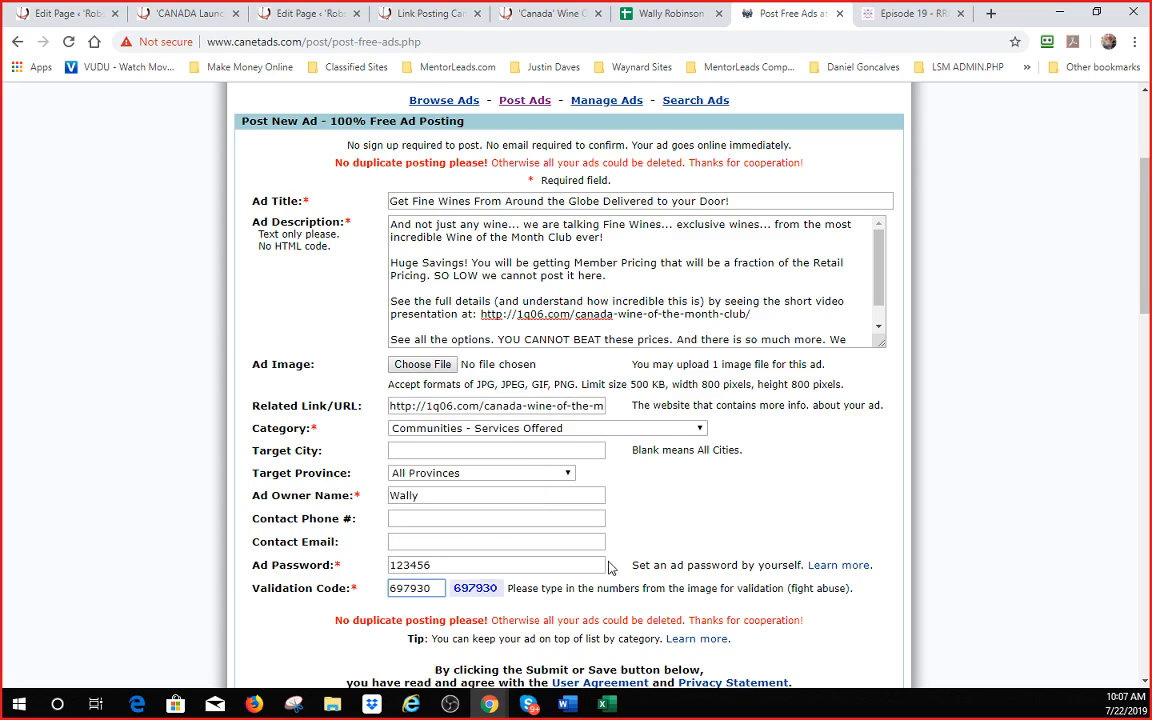
scroll(409, 568, down, 3)
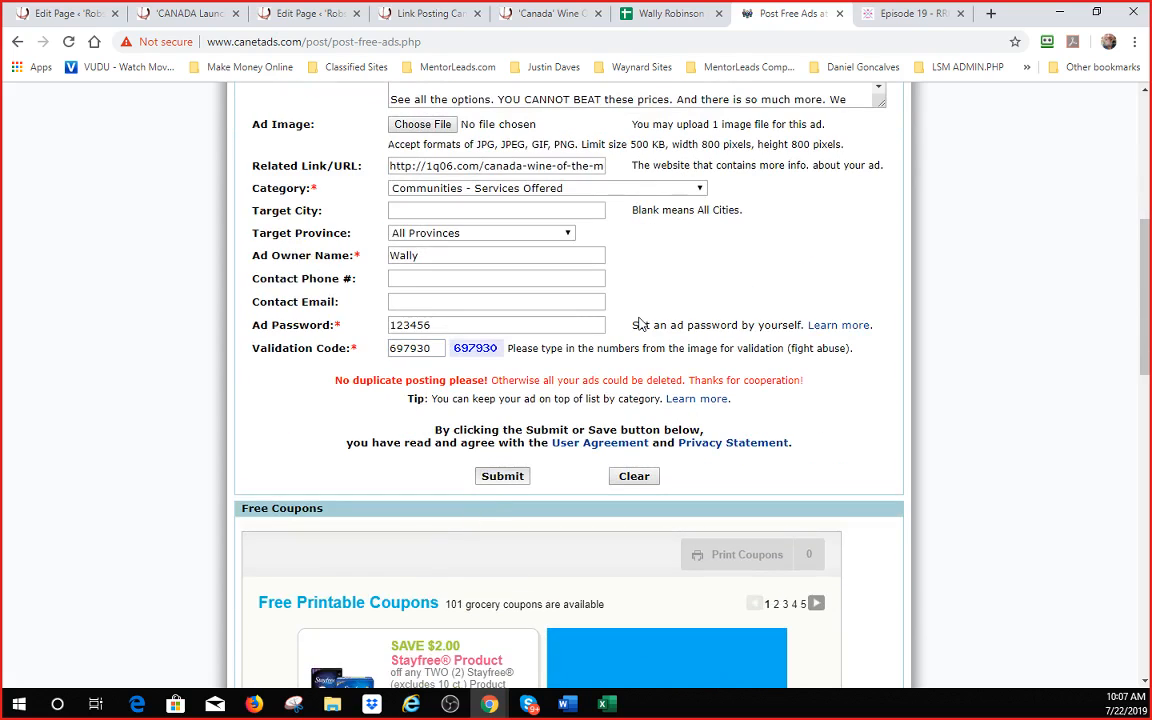
scroll(640, 325, up, 3)
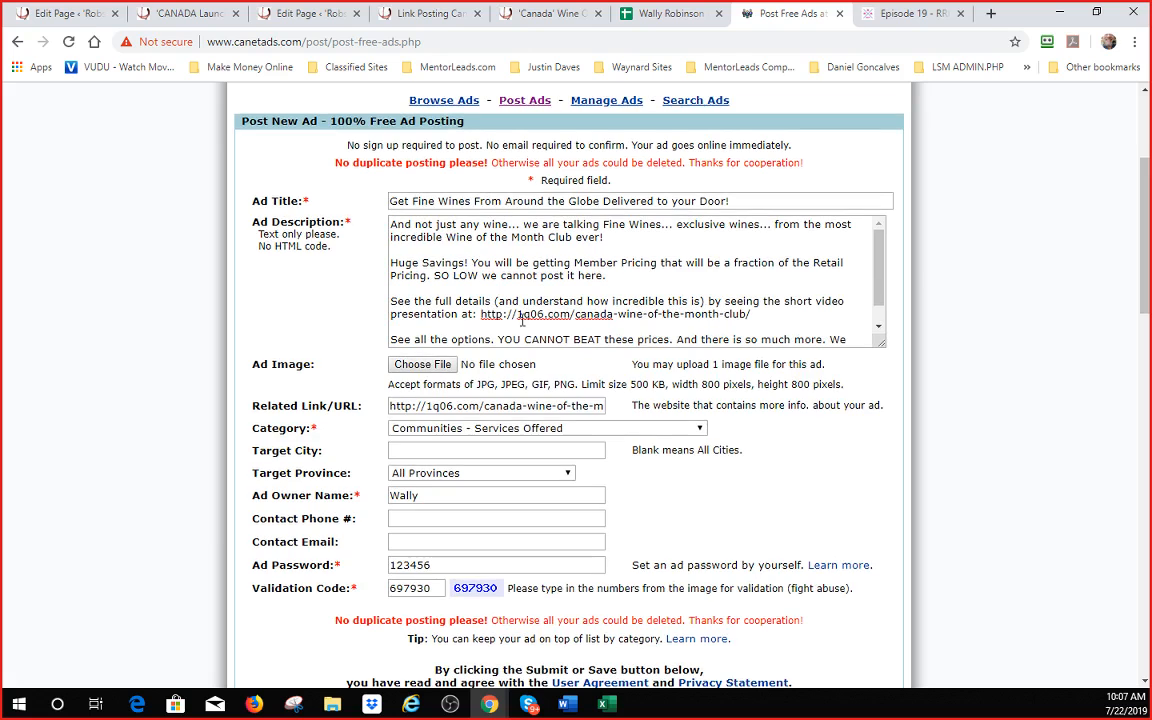
click(418, 366)
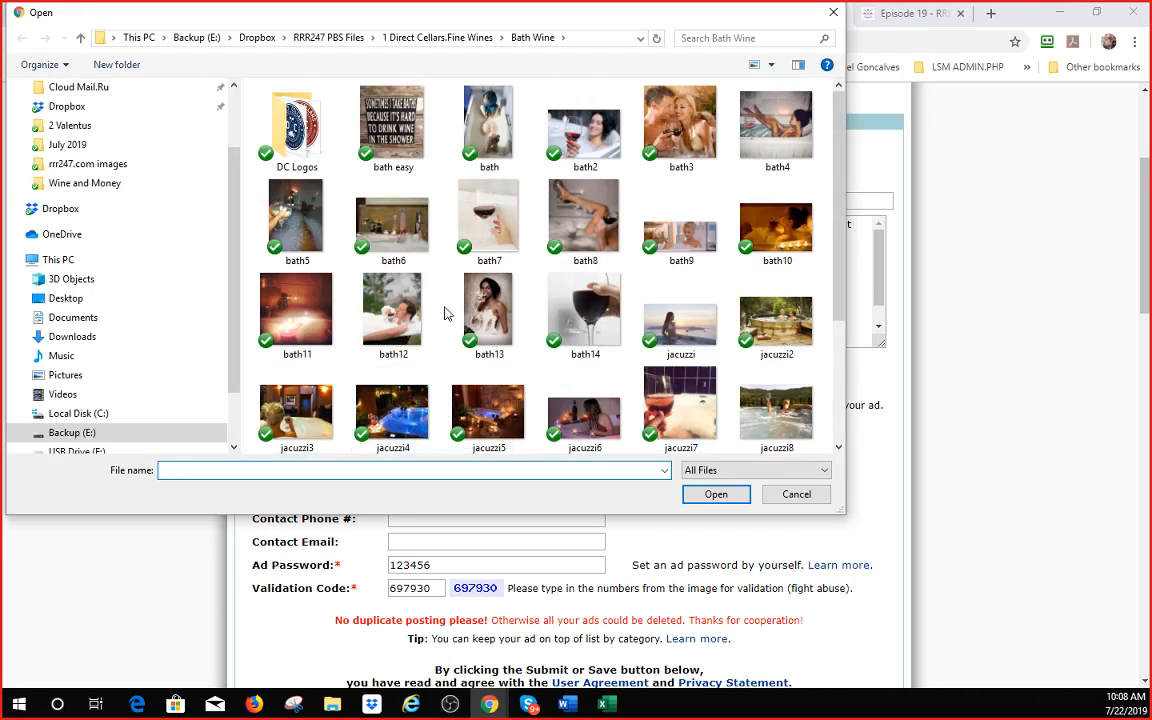
Attach wine party 5.jpg from the Wine Parties folder and submit the wine ad
scroll(455, 310, down, 2)
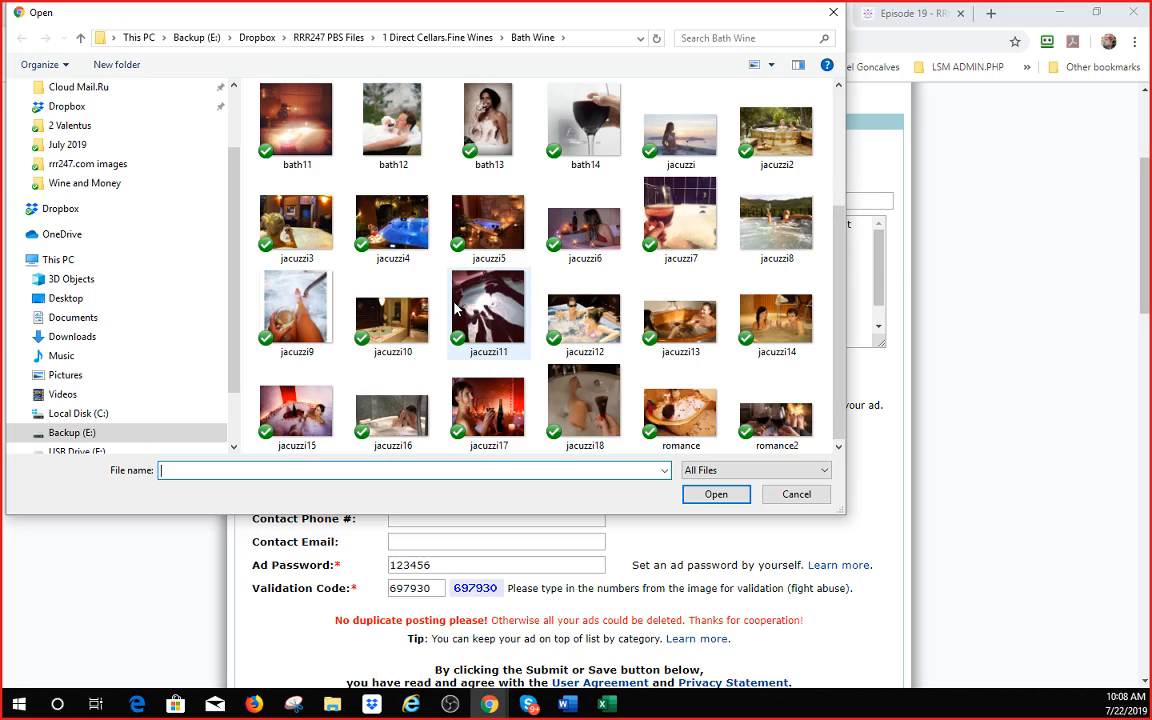
scroll(455, 310, up, 2)
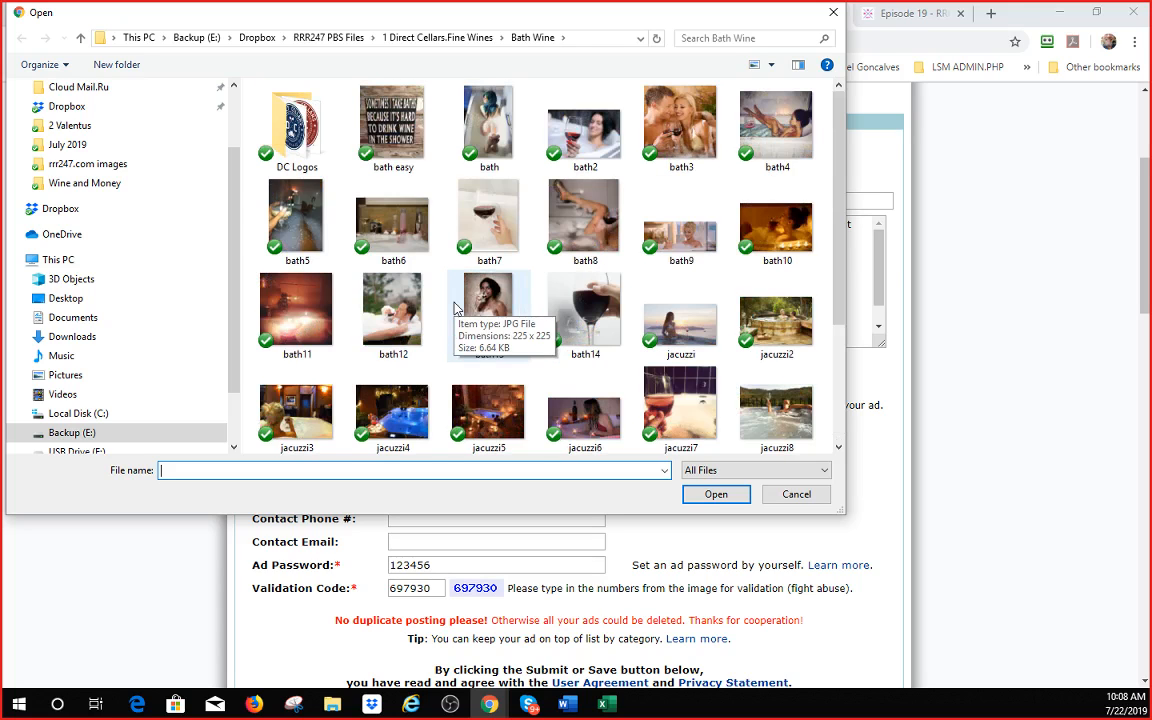
click(438, 38)
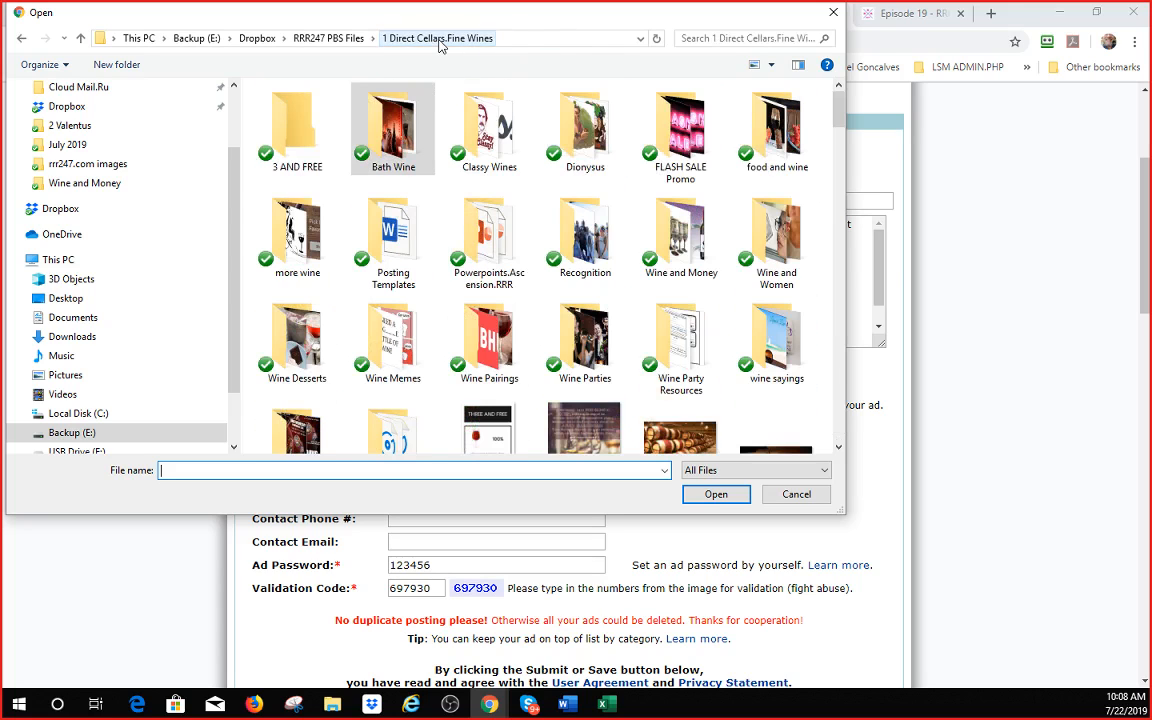
scroll(481, 229, down, 5)
scroll(481, 229, up, 6)
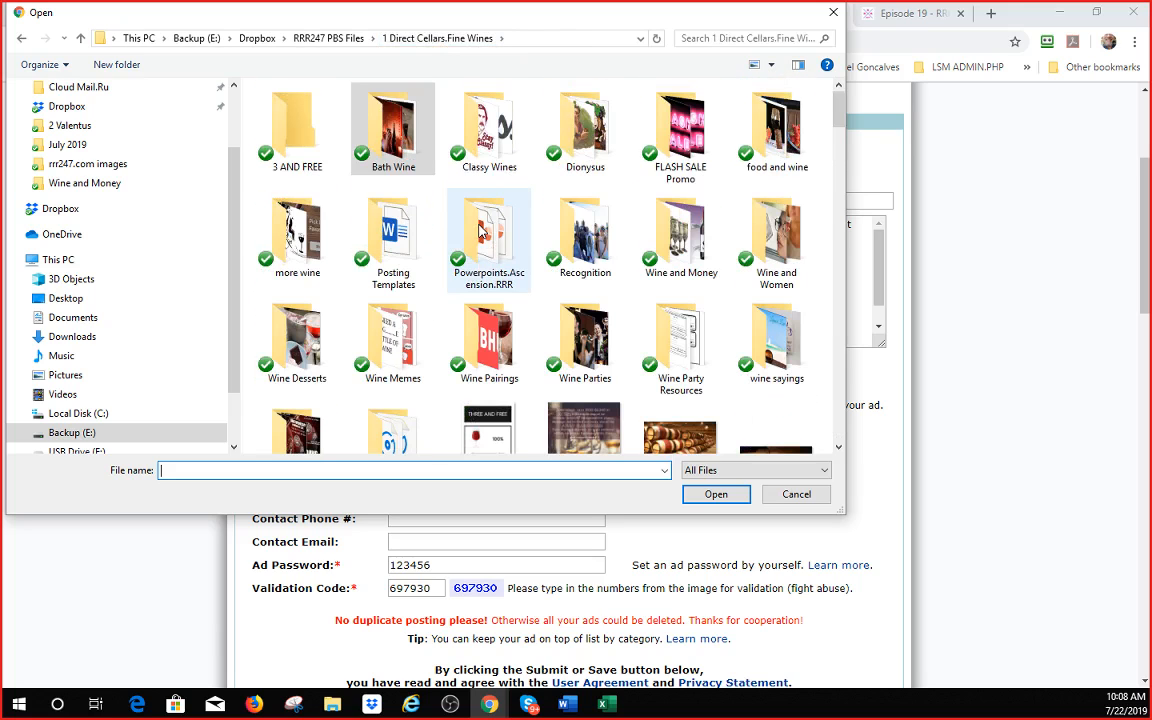
double_click(525, 305)
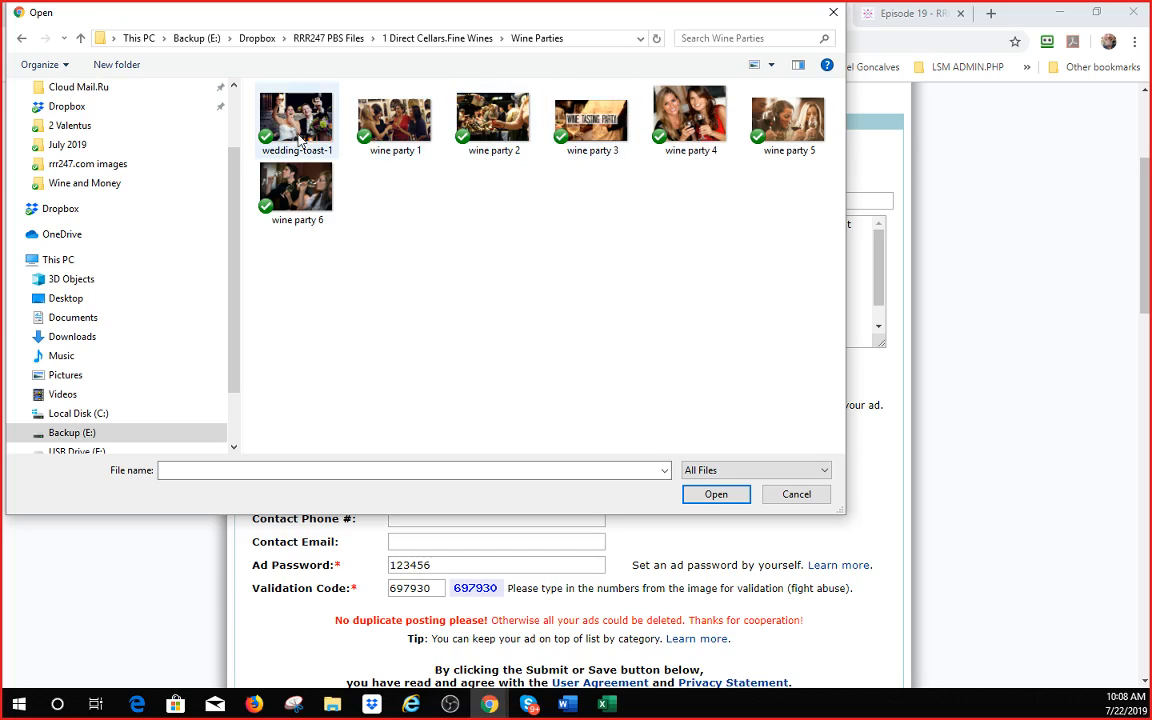
click(775, 127)
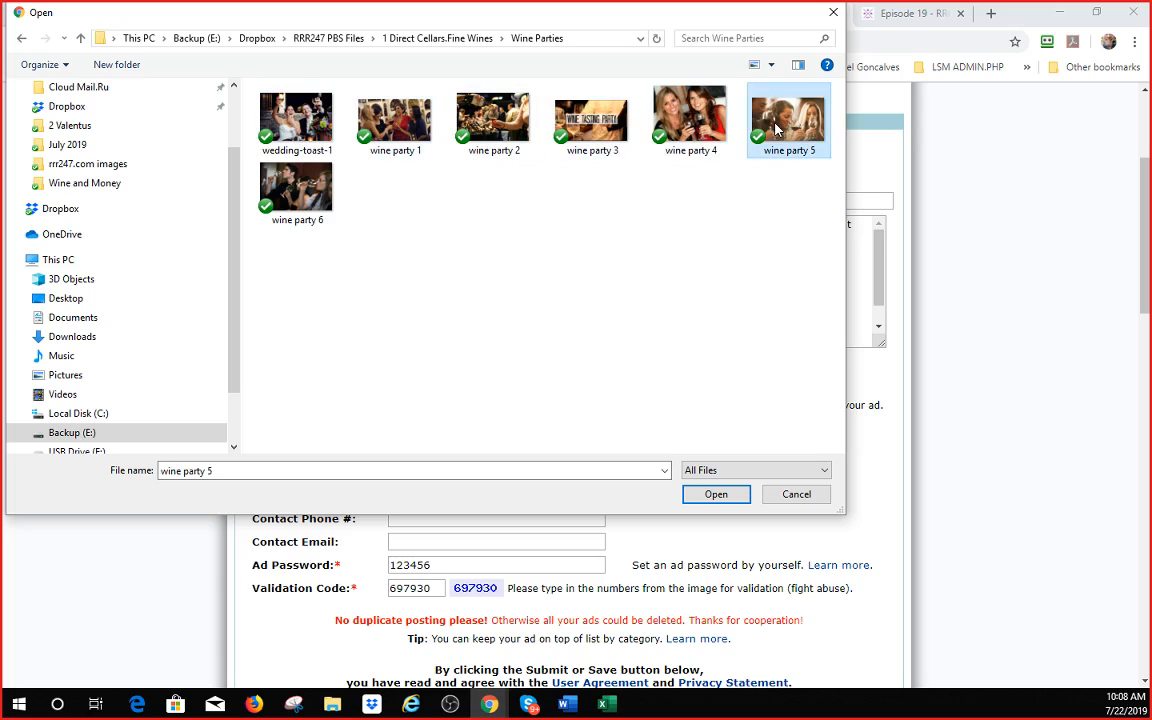
click(722, 495)
scroll(690, 485, down, 6)
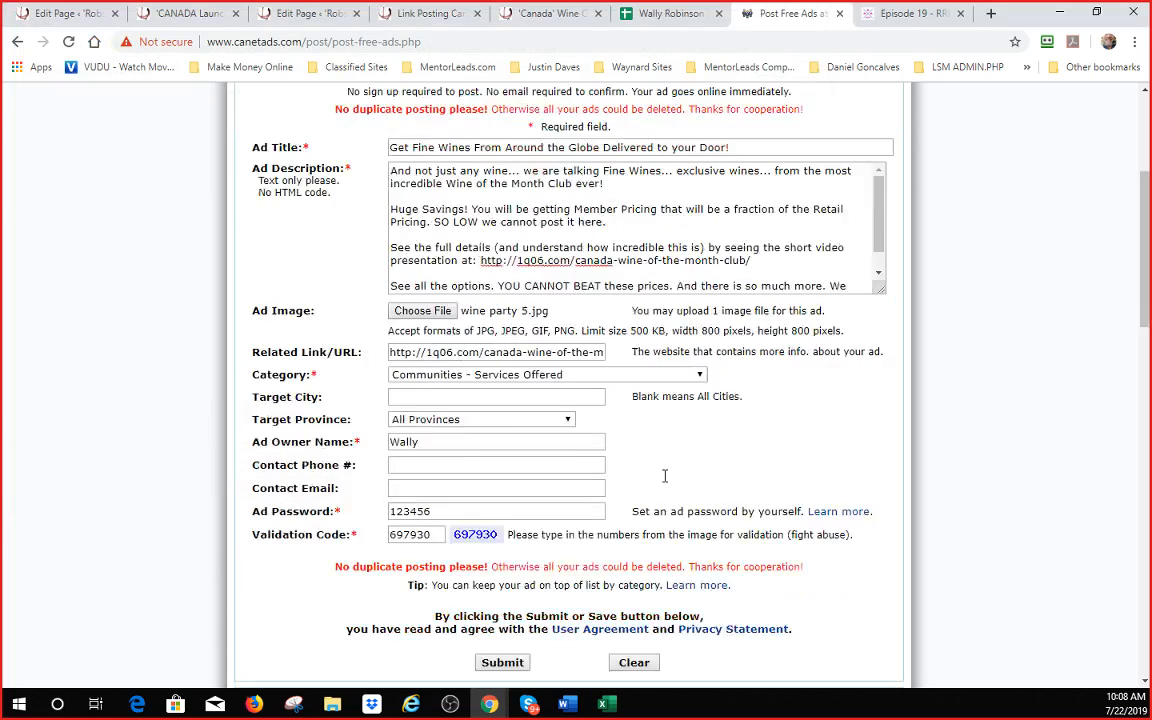
click(502, 157)
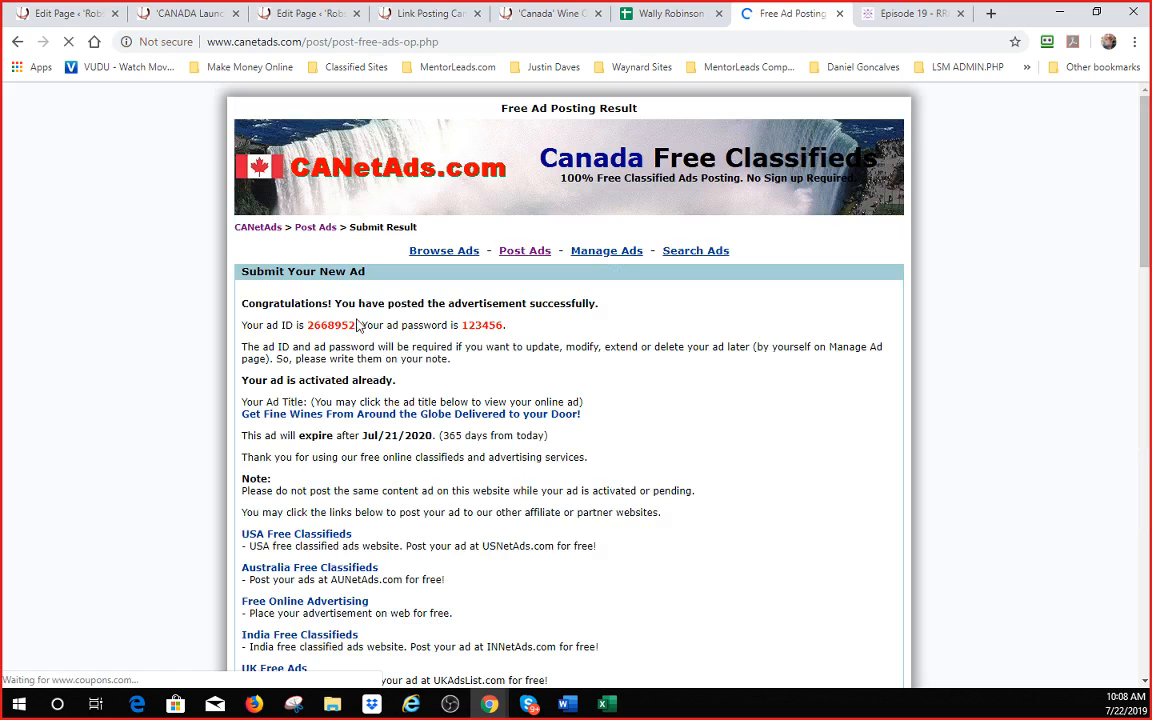
Copy the new ad ID 2668952 into cell E11
drag(356, 325, 315, 325)
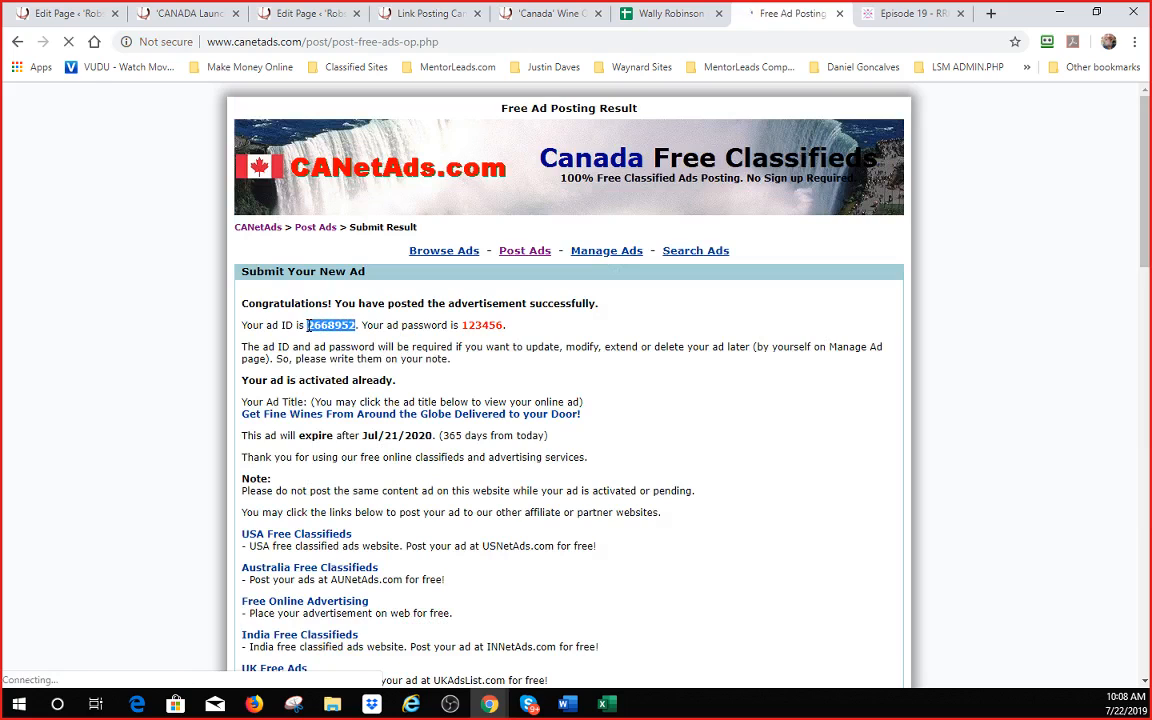
click(663, 14)
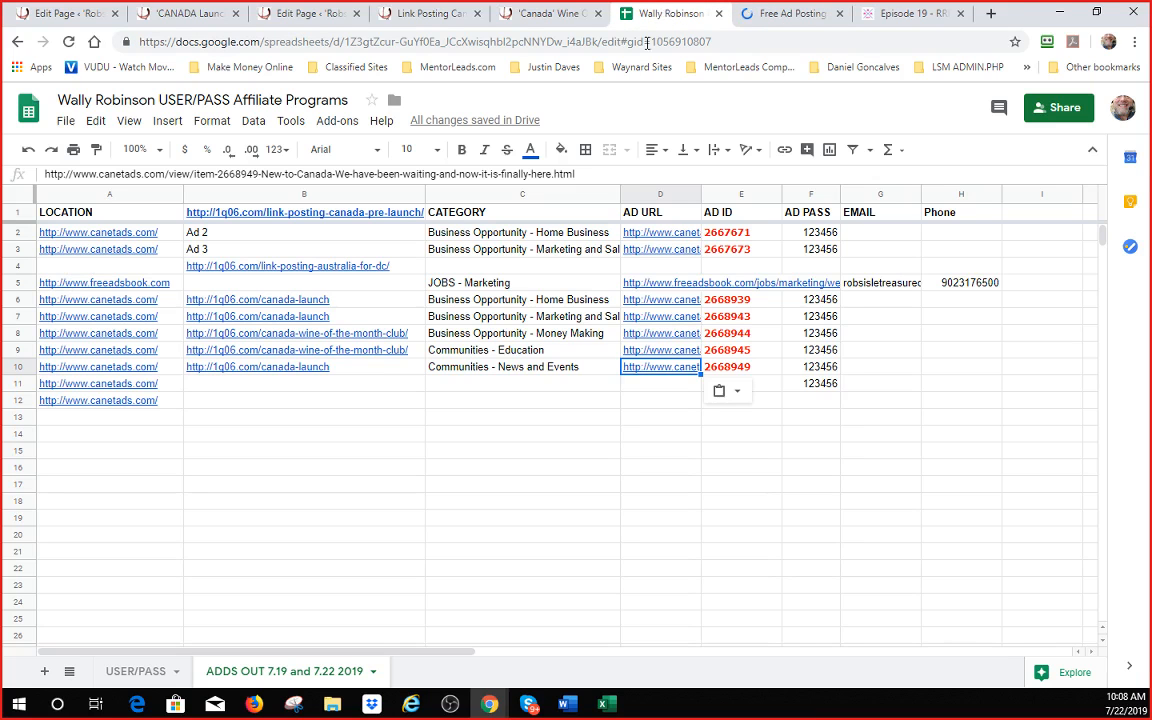
click(754, 389)
text(2668952)
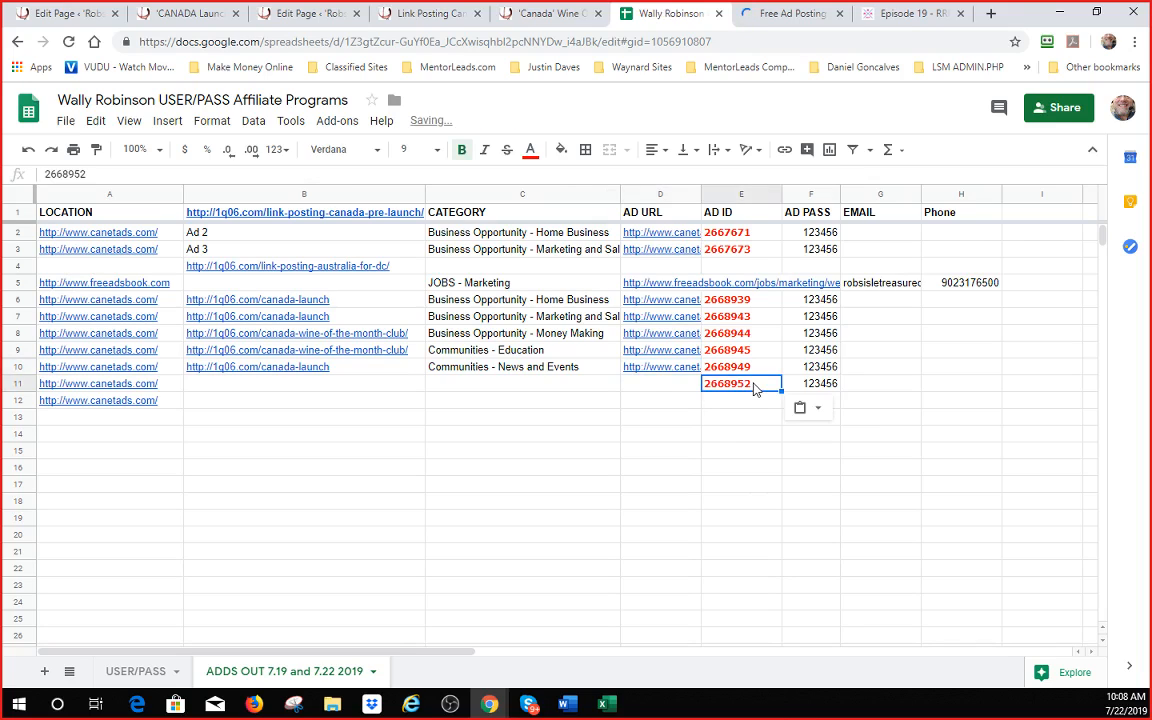
Enter the category 'Communities - Services Offers' in C11
click(537, 387)
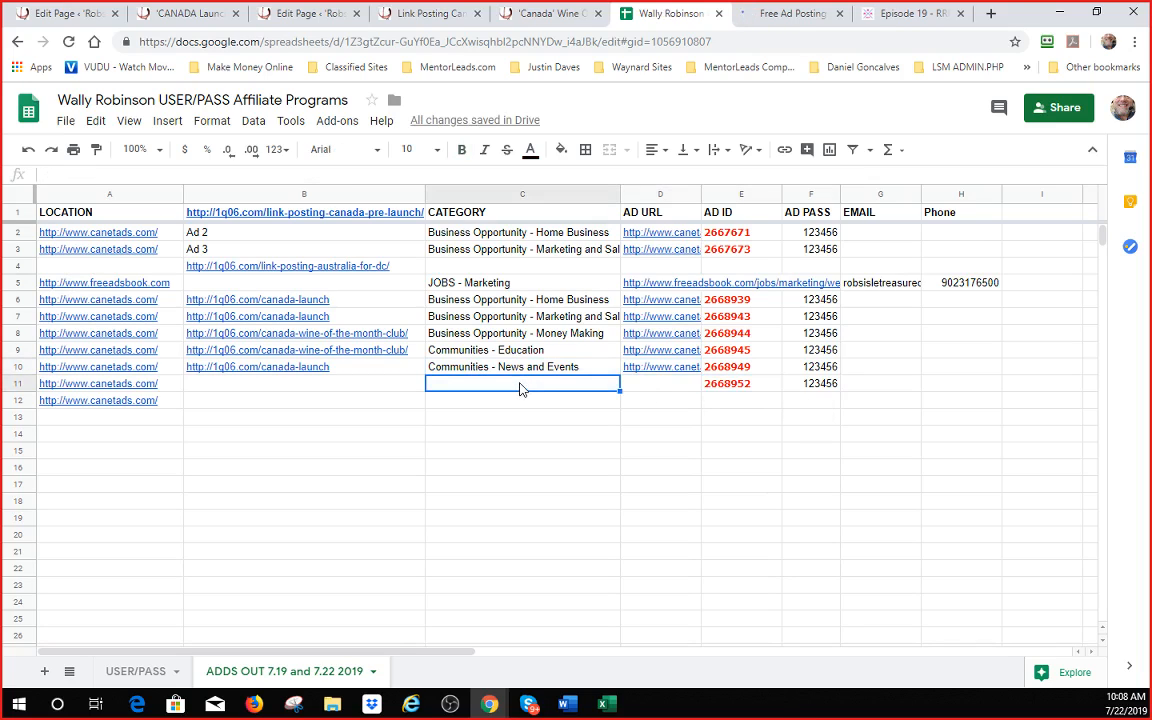
text(Communities -)
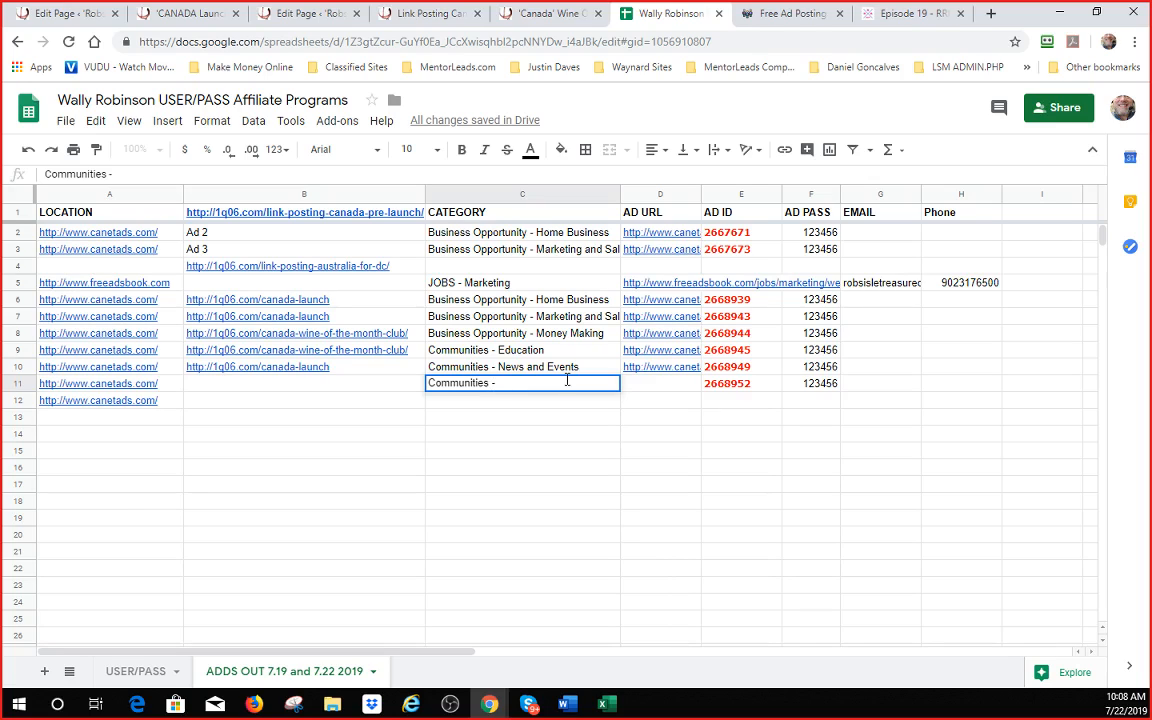
click(778, 14)
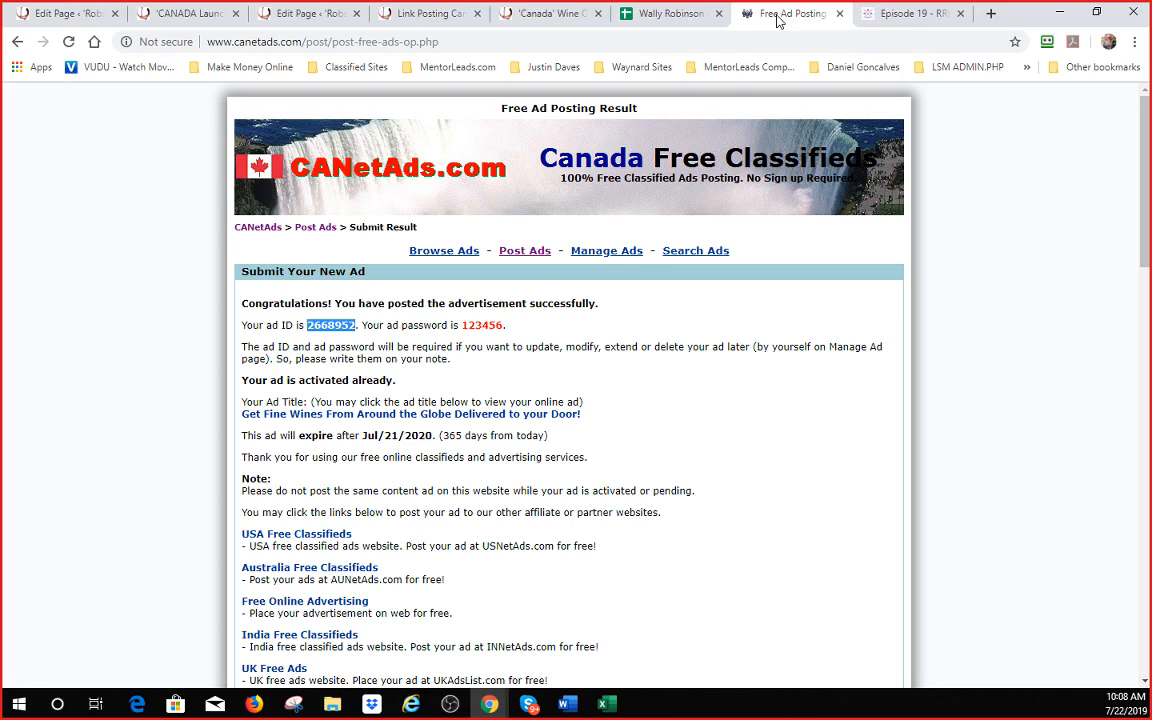
click(366, 414)
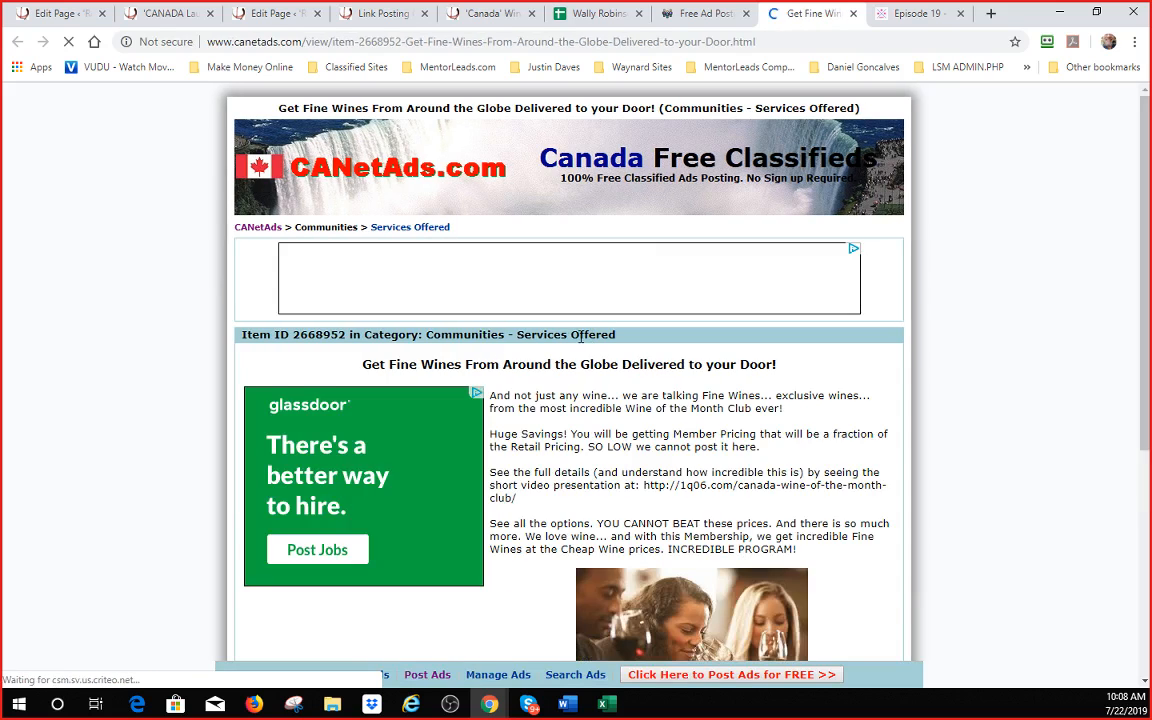
click(600, 14)
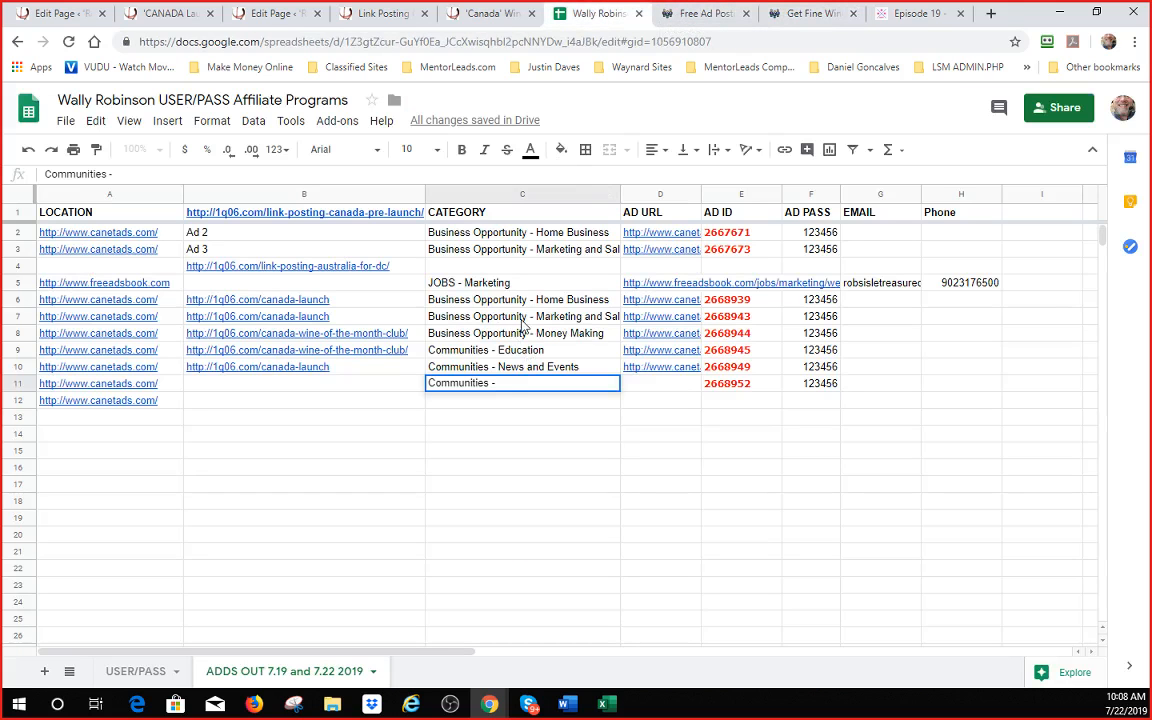
text(Services Offers)
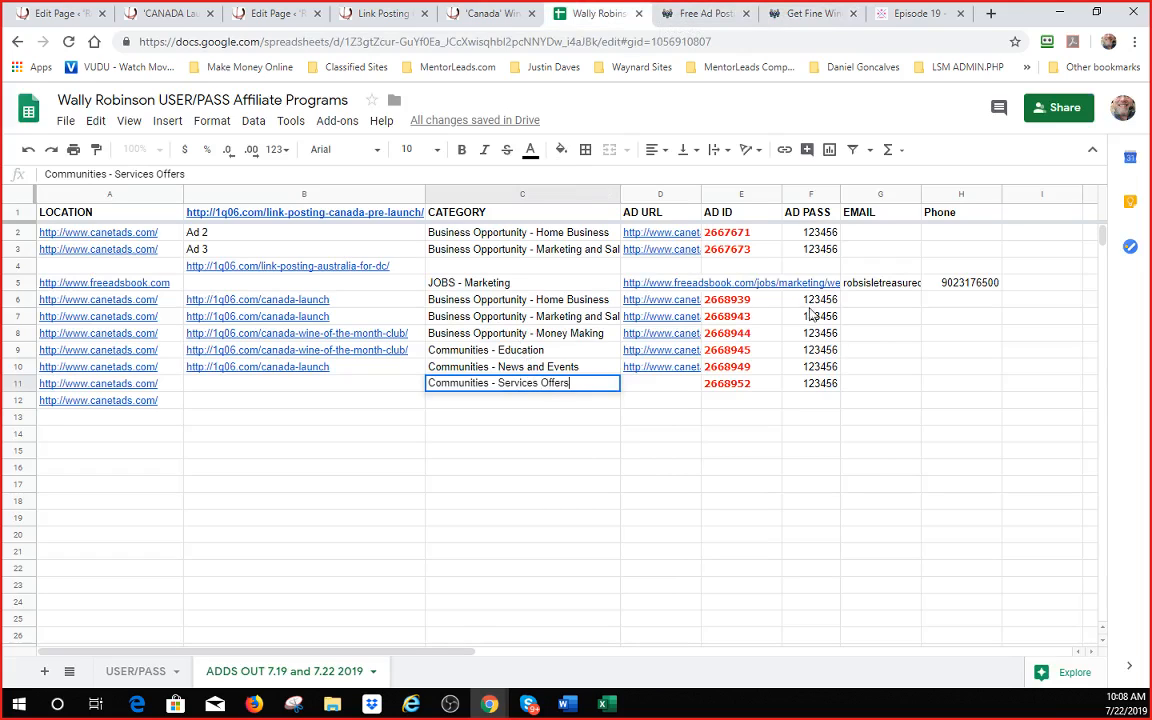
Copy the posted ad page's web address into D11
click(800, 13)
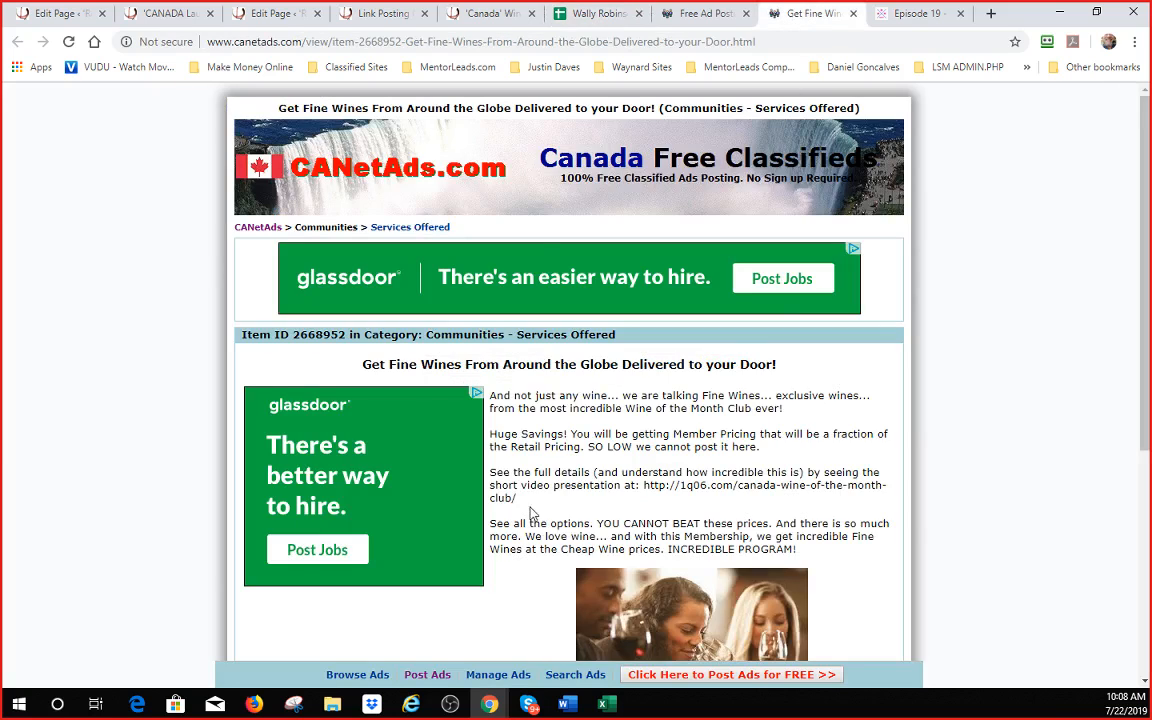
click(405, 41)
key(ctrl+c)
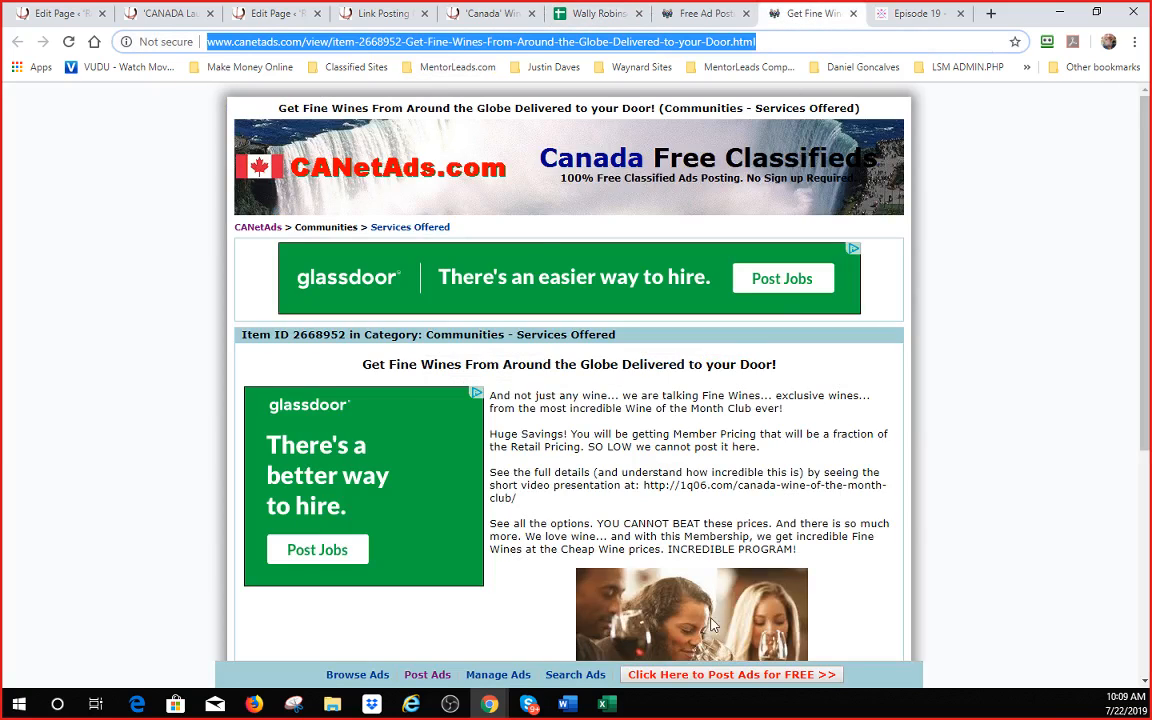
click(612, 13)
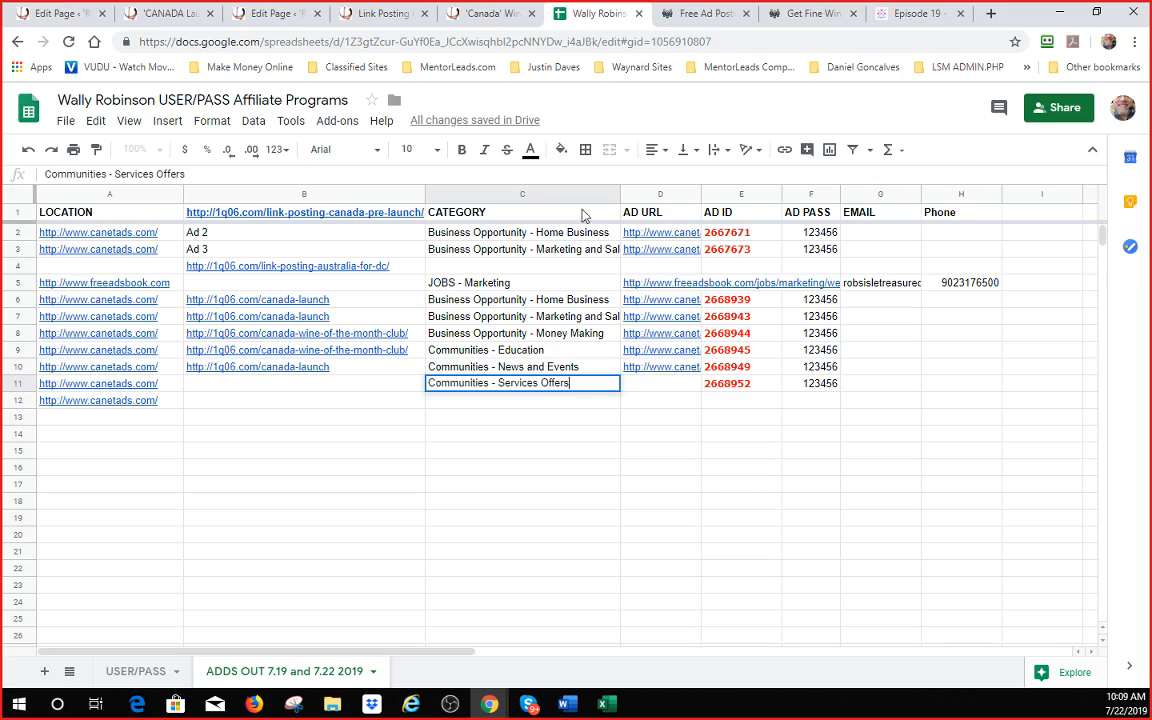
click(653, 386)
key(ctrl+v)
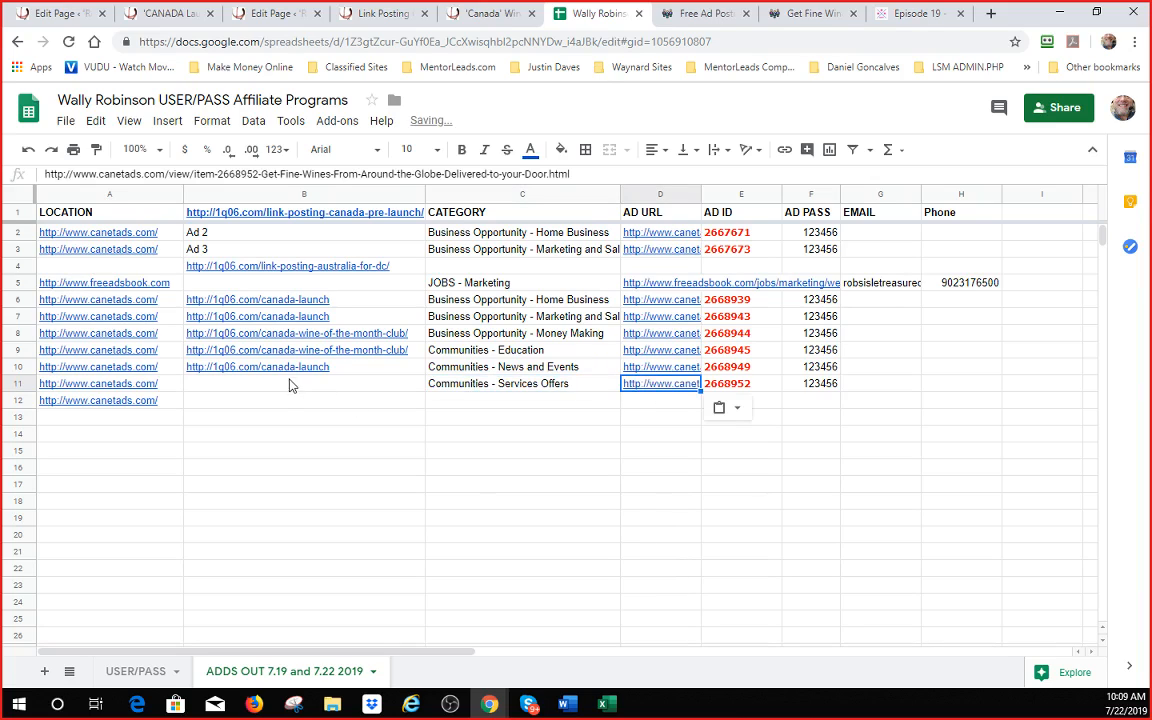
Copy the wine-of-the-month link from B8 into B11
click(366, 338)
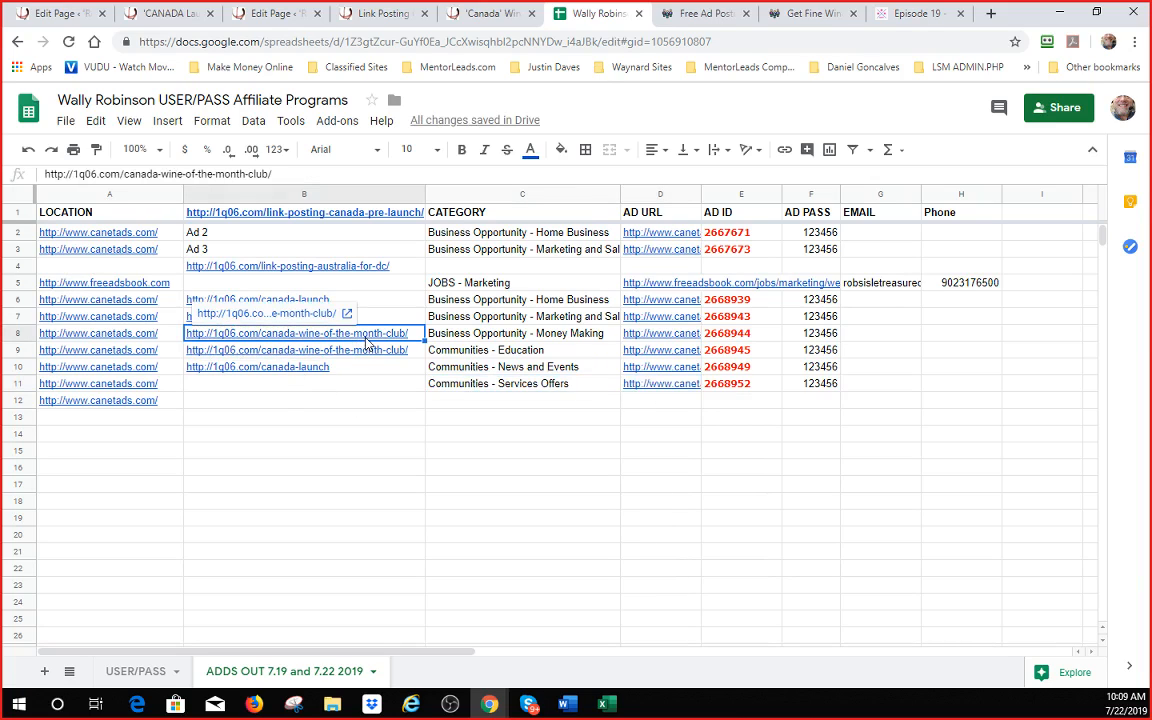
key(ctrl+c)
click(322, 384)
key(ctrl+v)
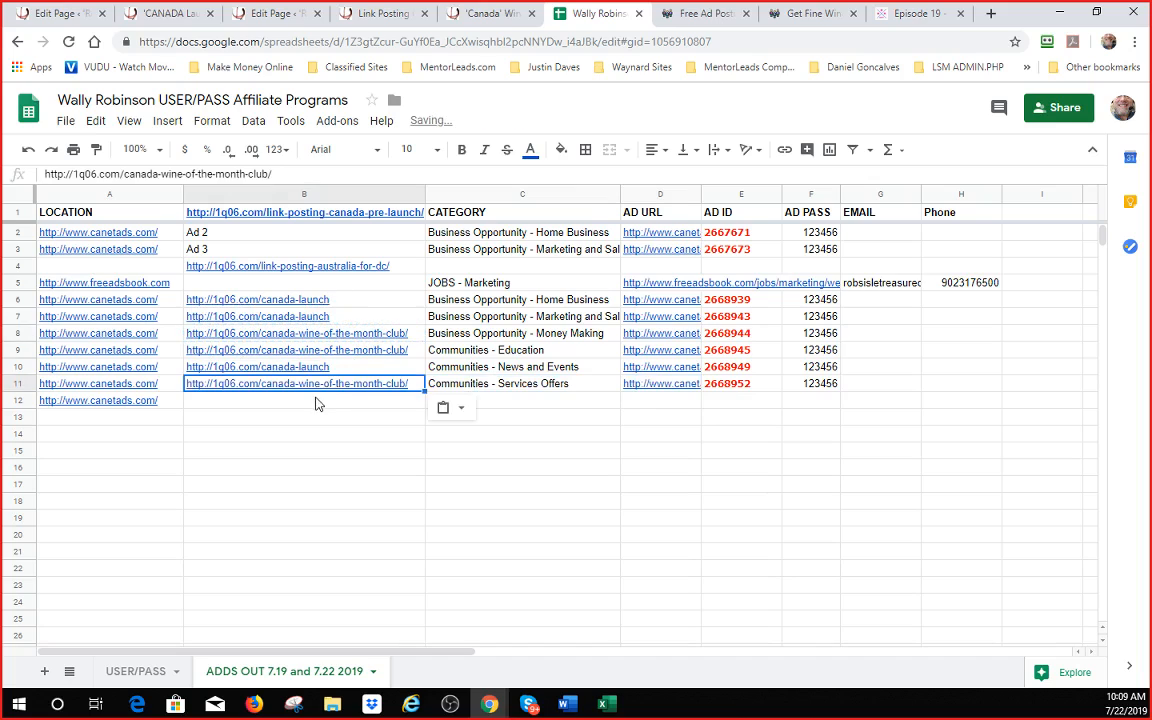
click(316, 403)
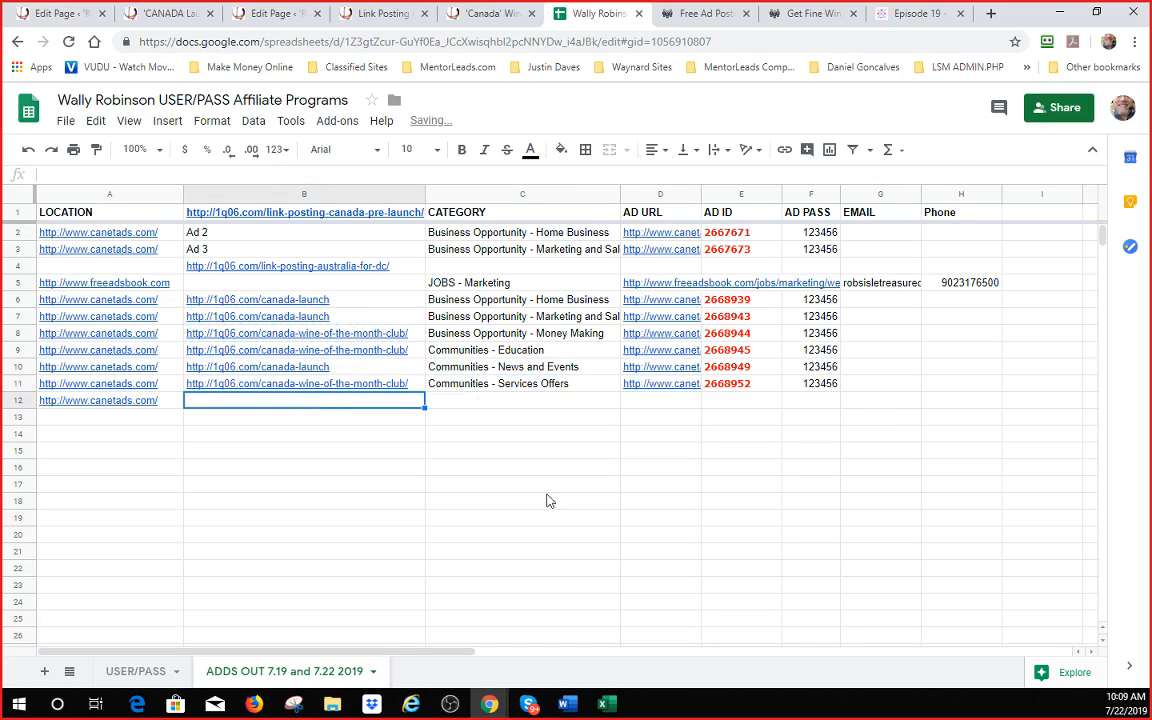
click(826, 13)
scroll(640, 322, down, 2)
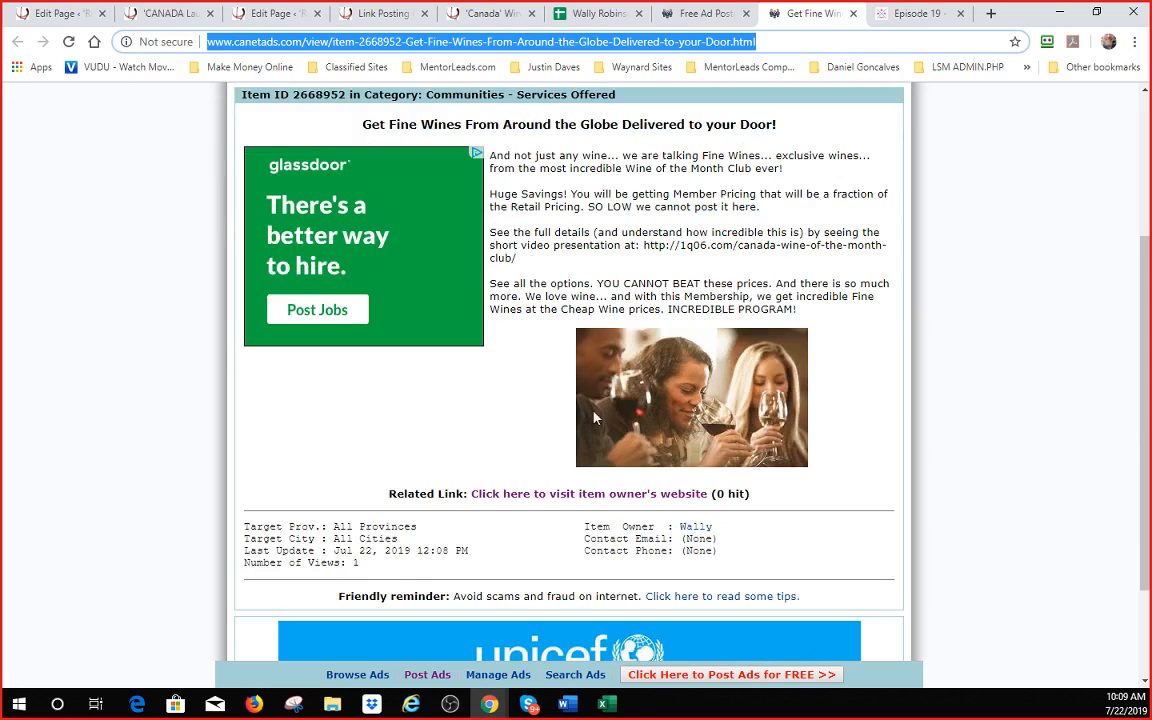
Close the posted ad's page and scroll through the Canada ad messages in WordPress
click(853, 13)
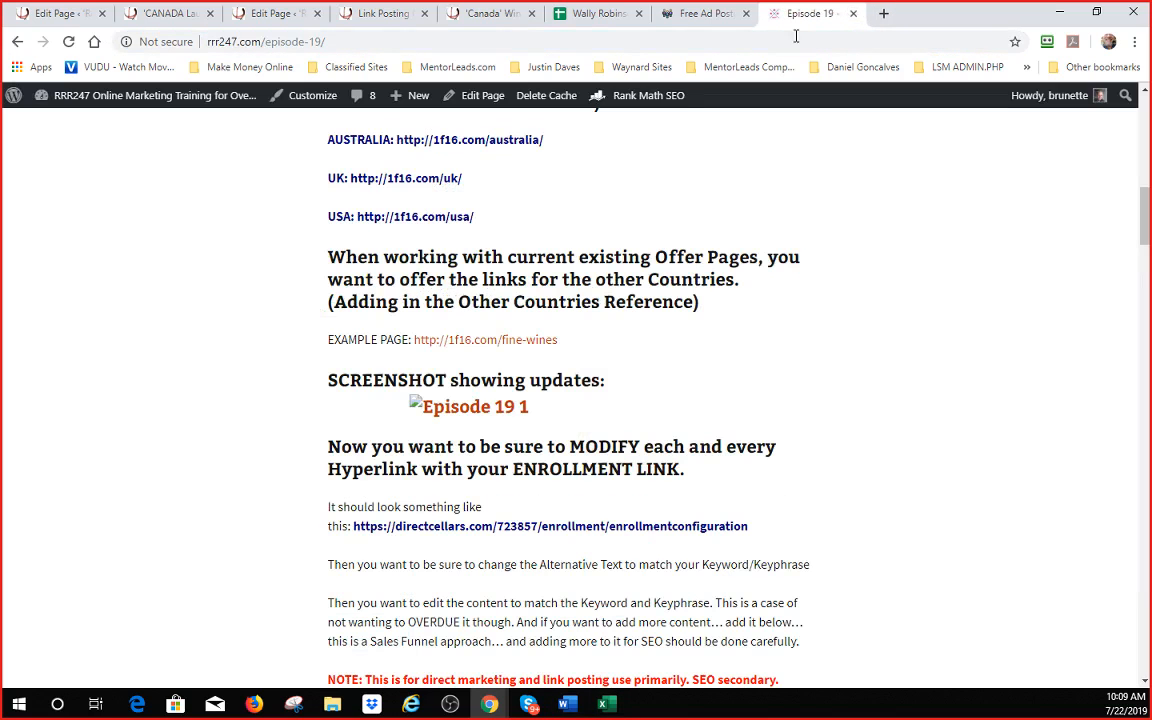
click(587, 13)
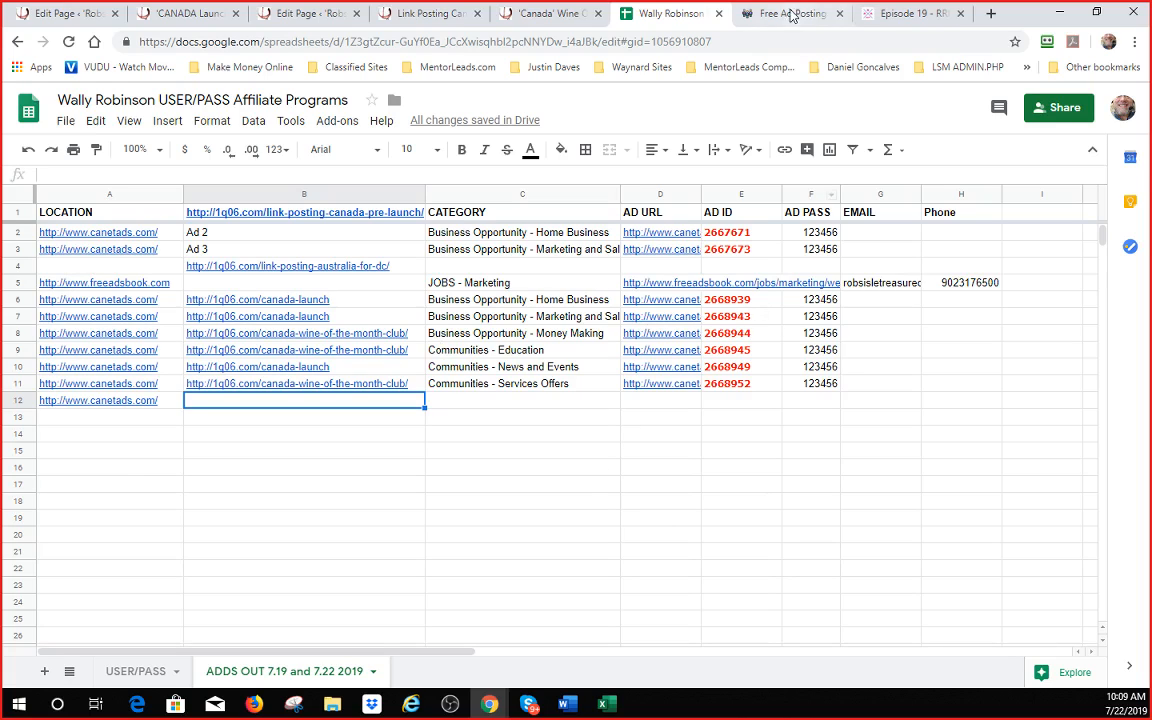
click(287, 10)
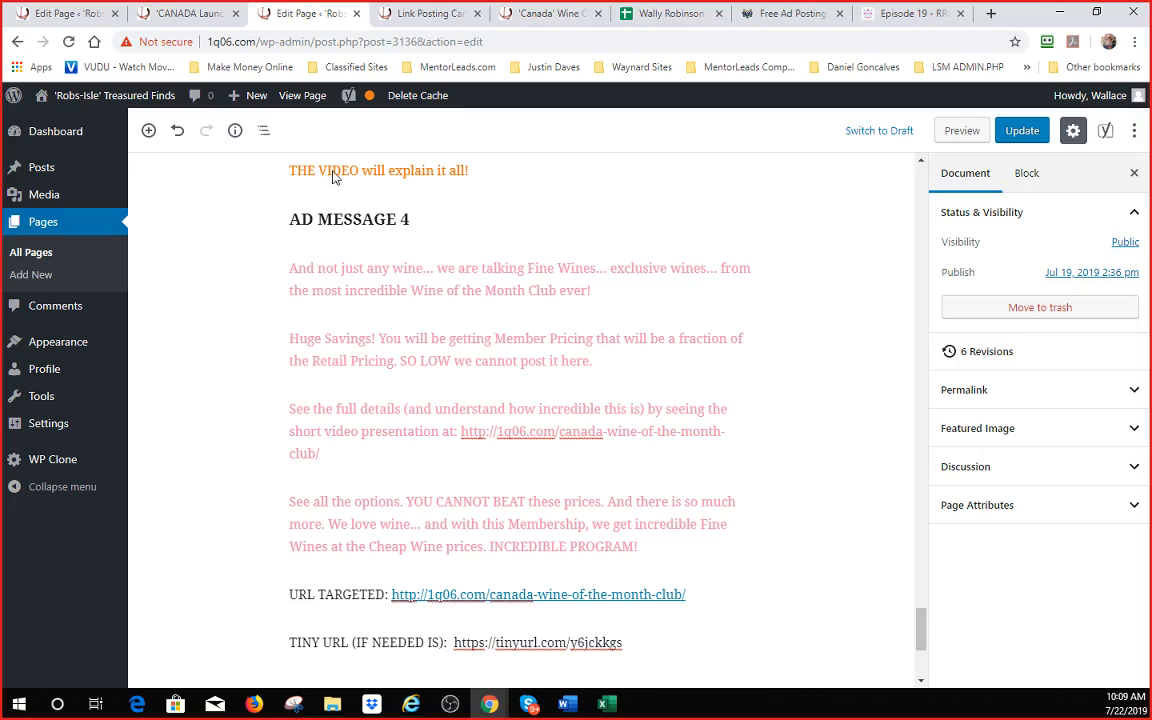
scroll(383, 317, up, 6)
scroll(383, 310, up, 10)
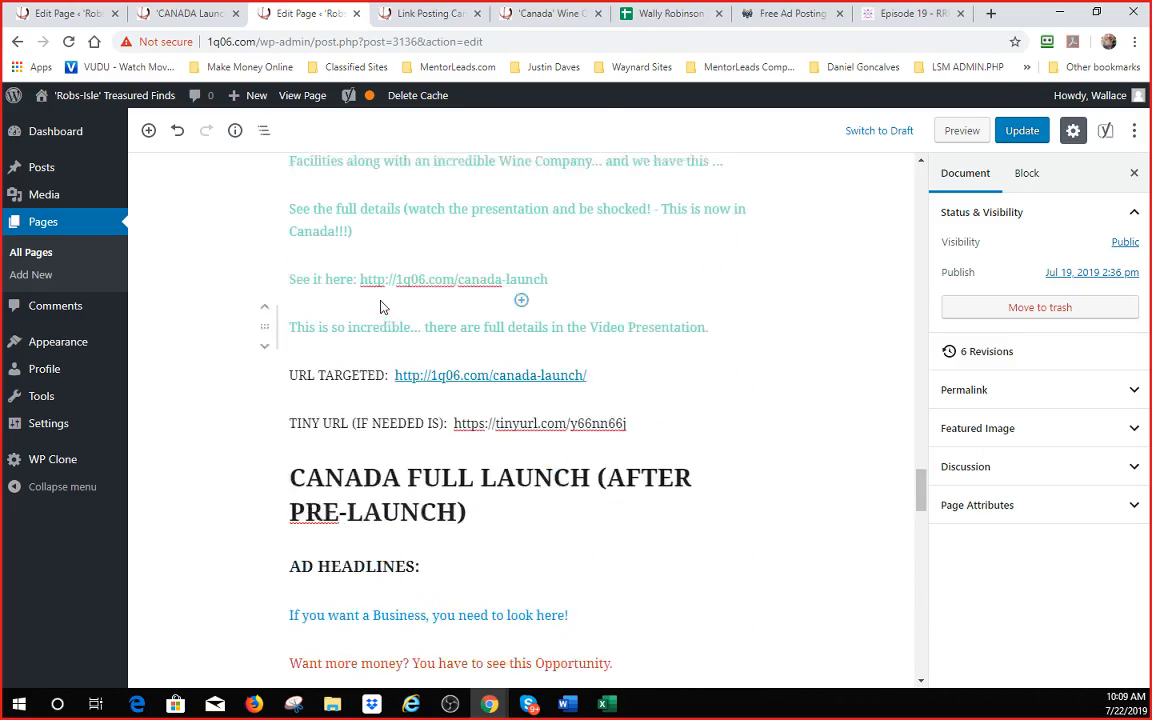
scroll(381, 300, down, 5)
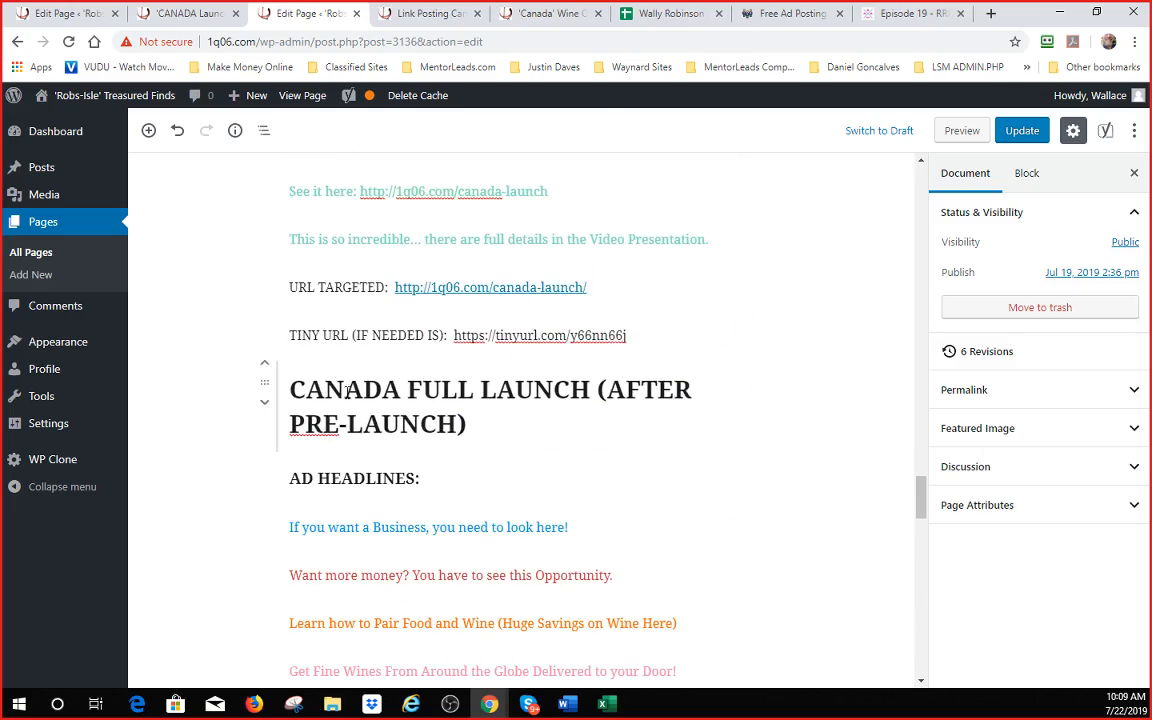
scroll(429, 342, up, 9)
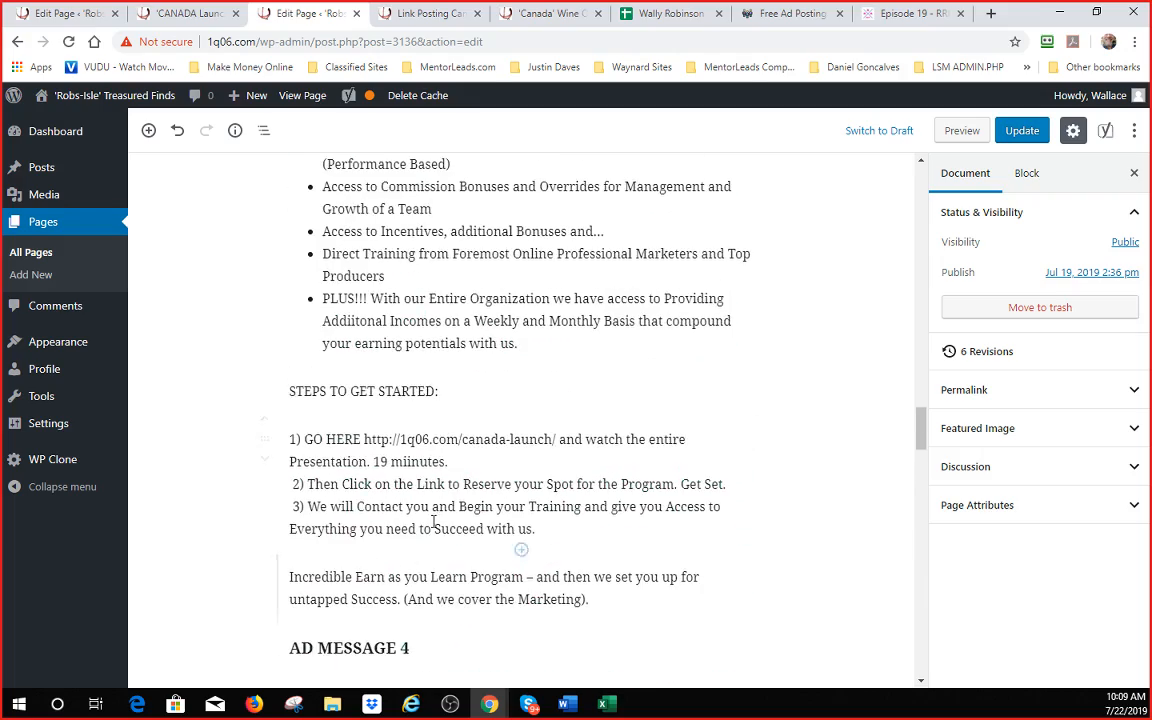
scroll(500, 460, up, 10)
scroll(540, 400, down, 10)
scroll(560, 380, down, 15)
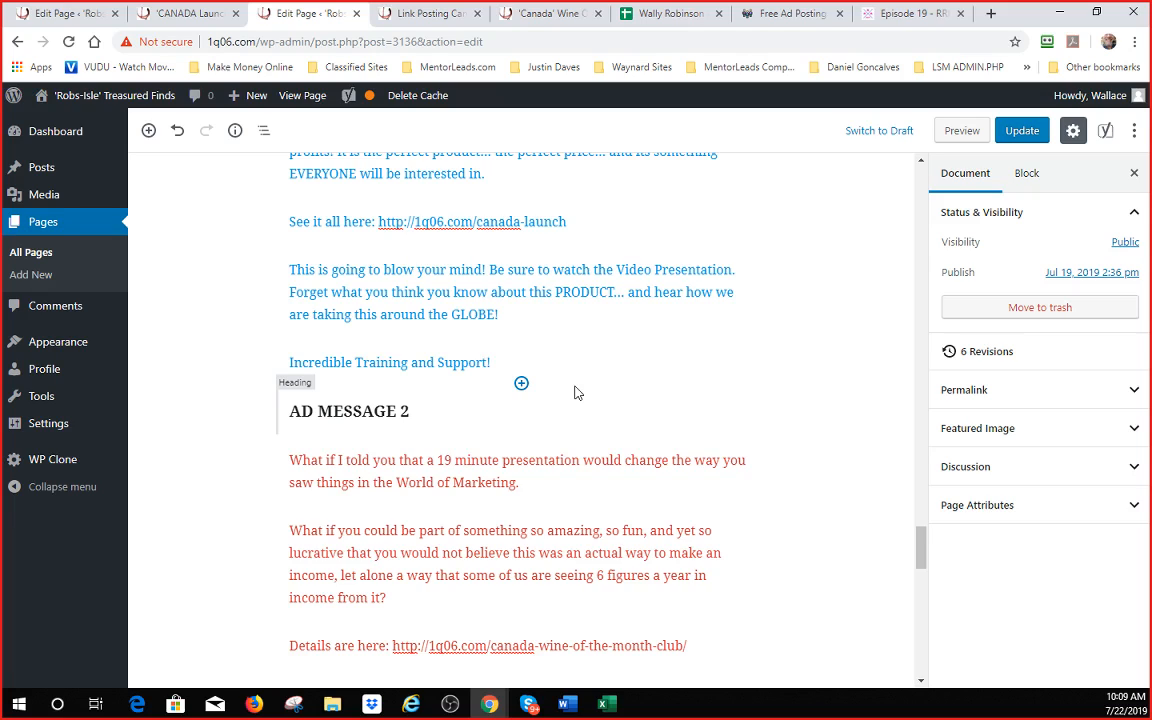
click(793, 14)
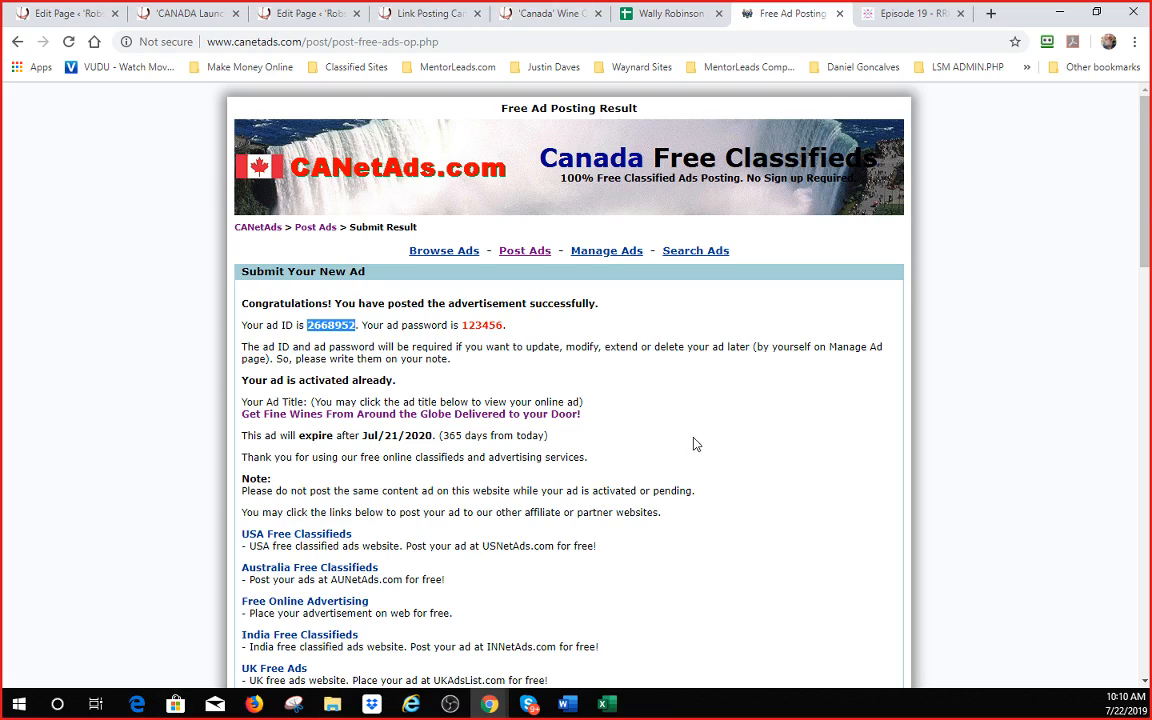
Start a blank Post Free Ads form from the result page for the next ad
scroll(692, 442, down, 4)
scroll(700, 446, up, 3)
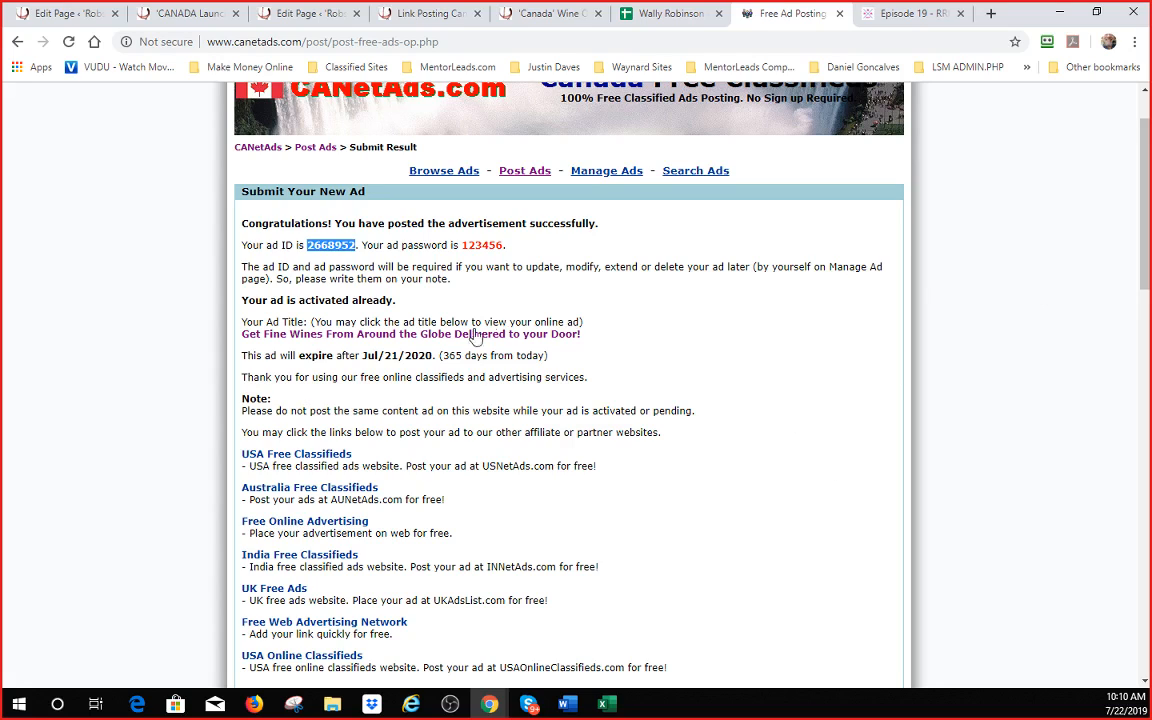
click(398, 338)
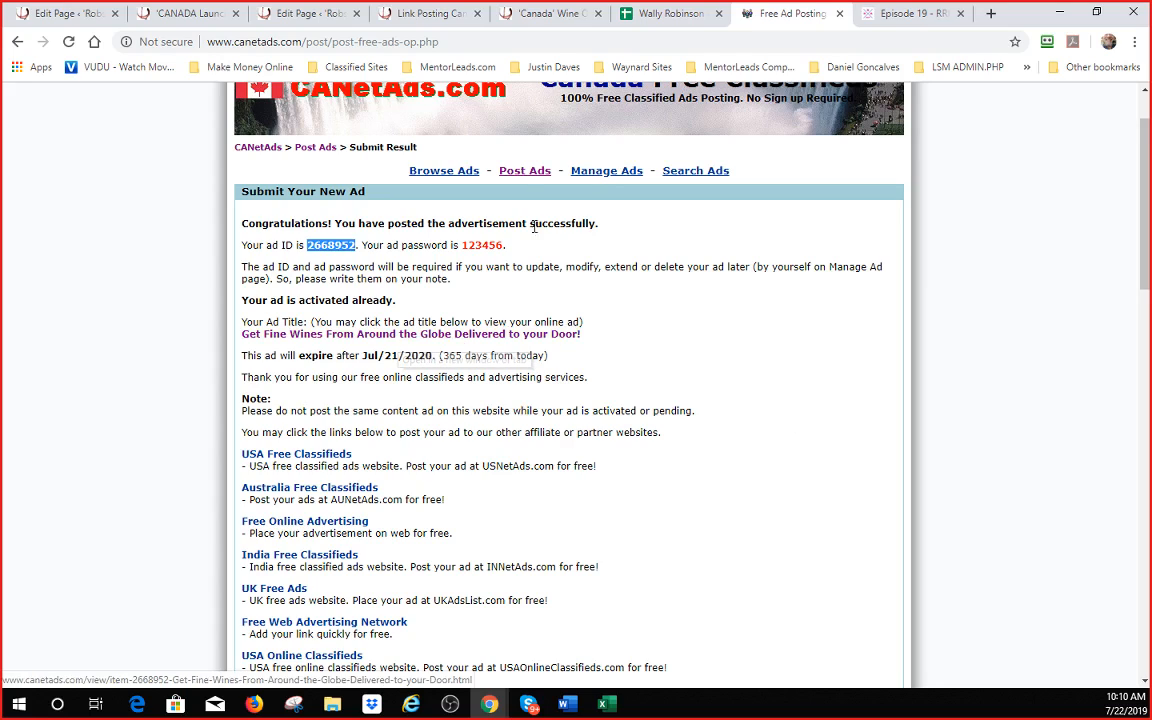
click(523, 172)
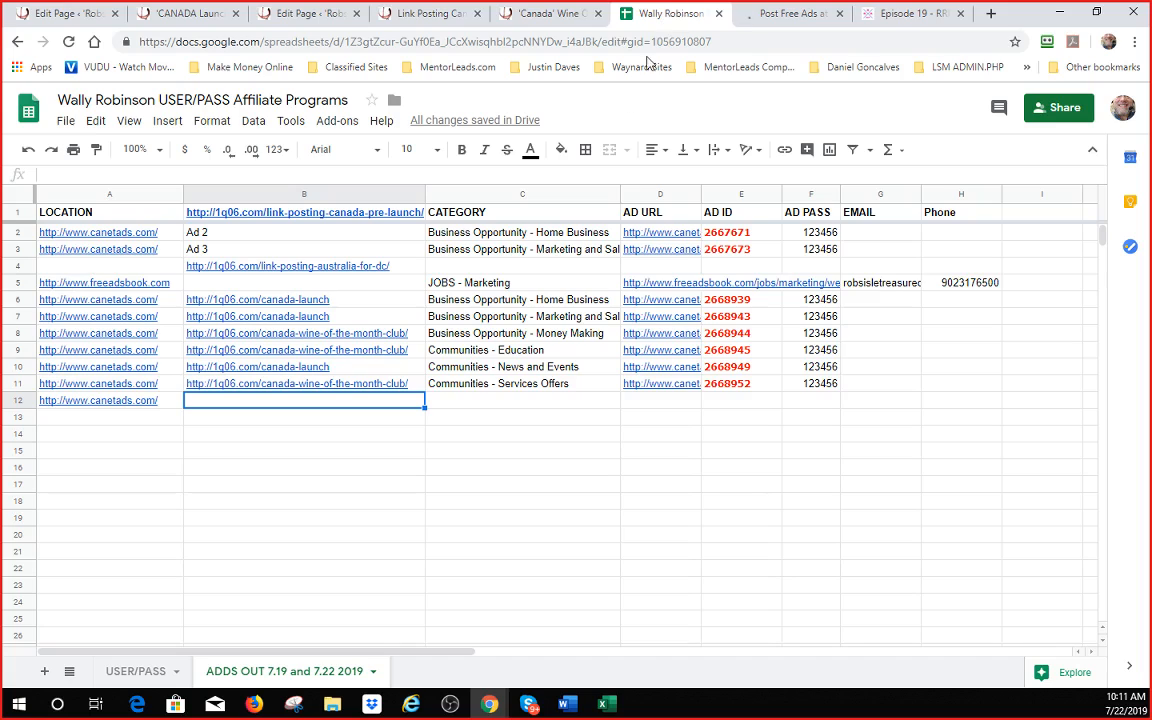
click(670, 13)
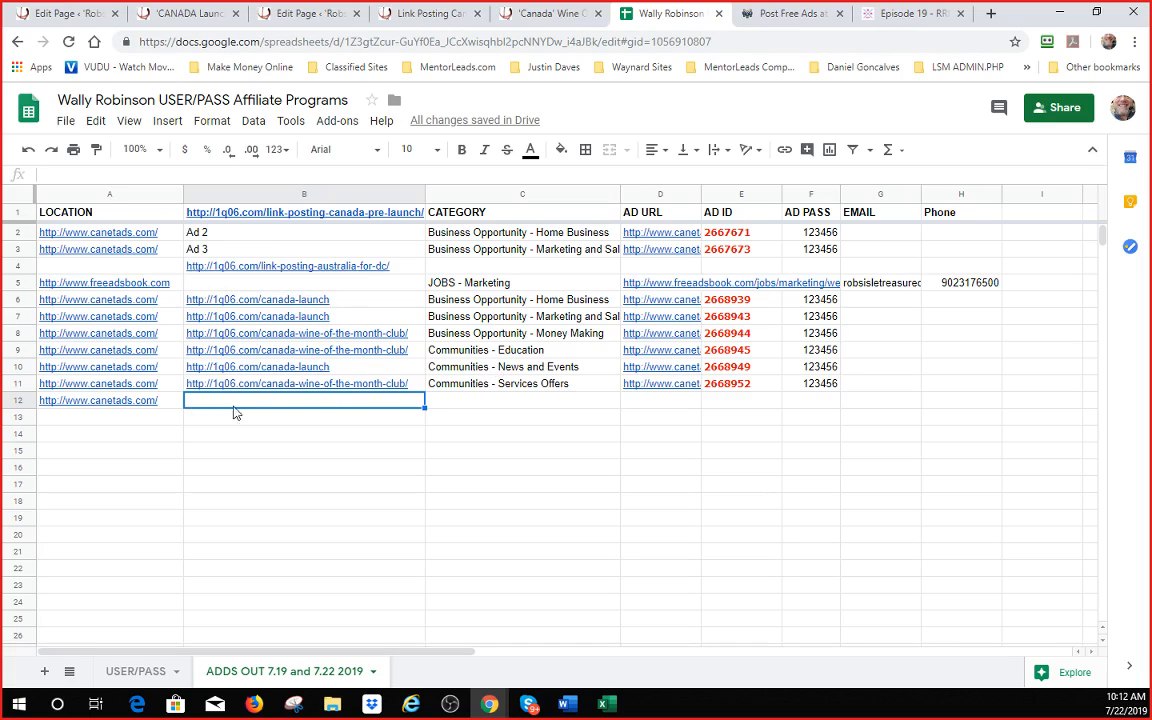
Choose Communities - Other Communities Ads as the new ad's category on the Post Free Ads form
click(776, 15)
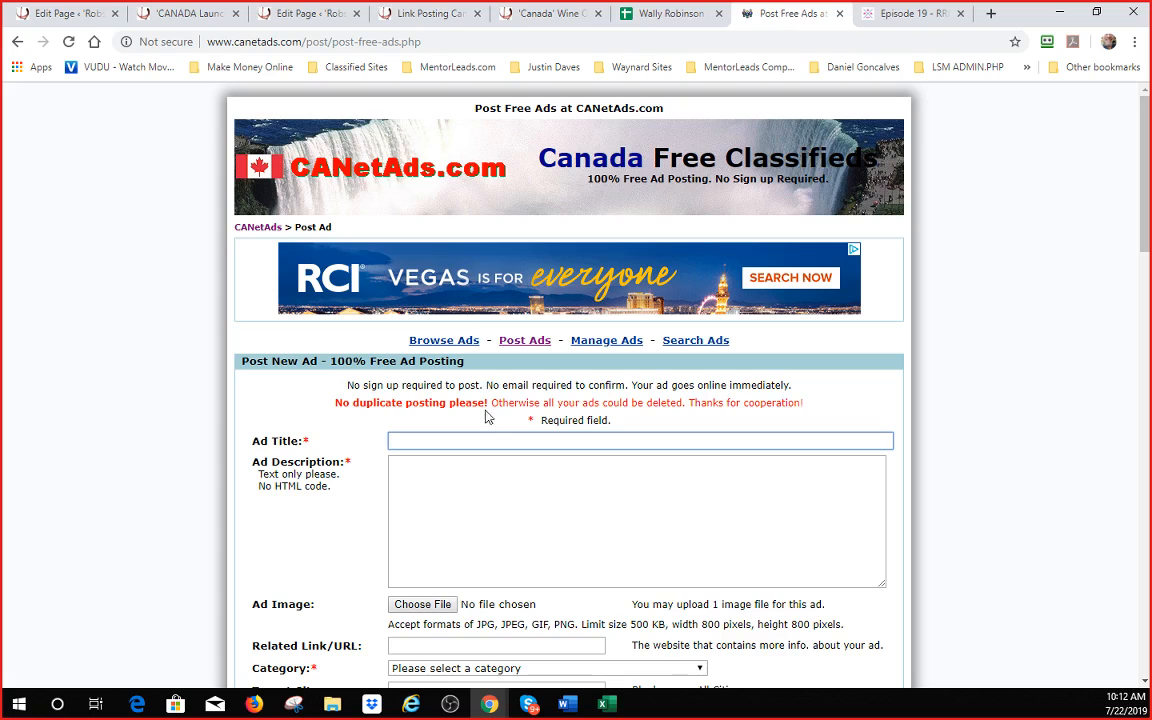
scroll(490, 412, down, 4)
click(505, 268)
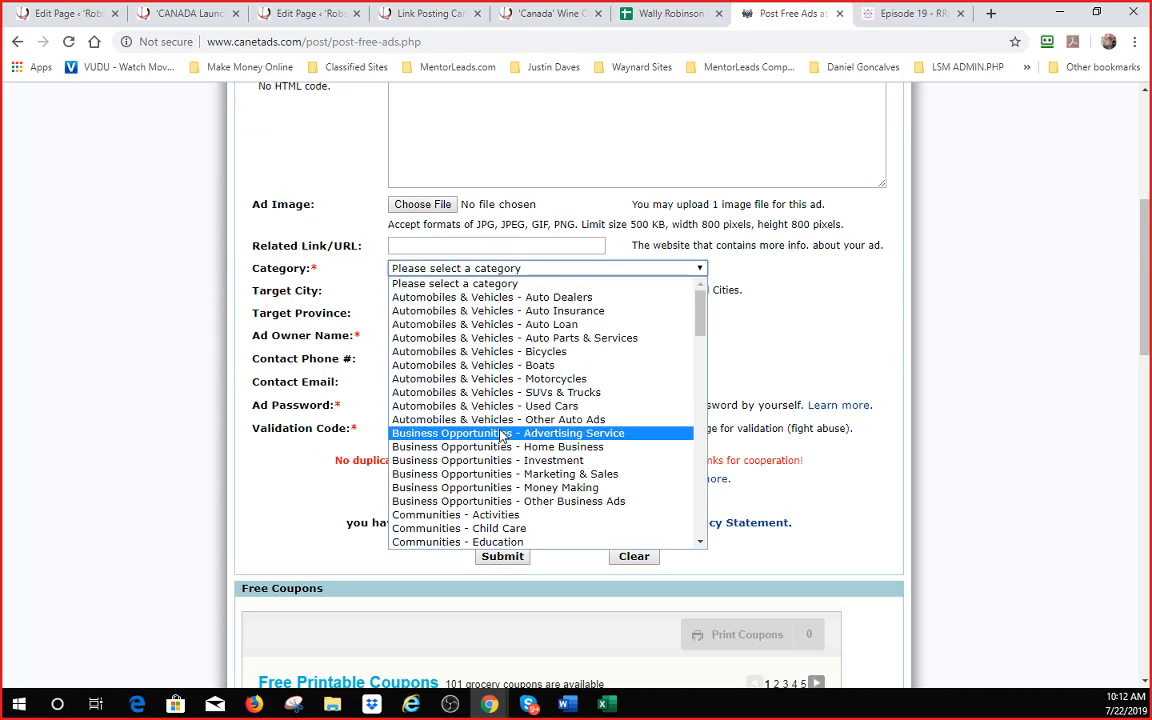
scroll(505, 424, down, 3)
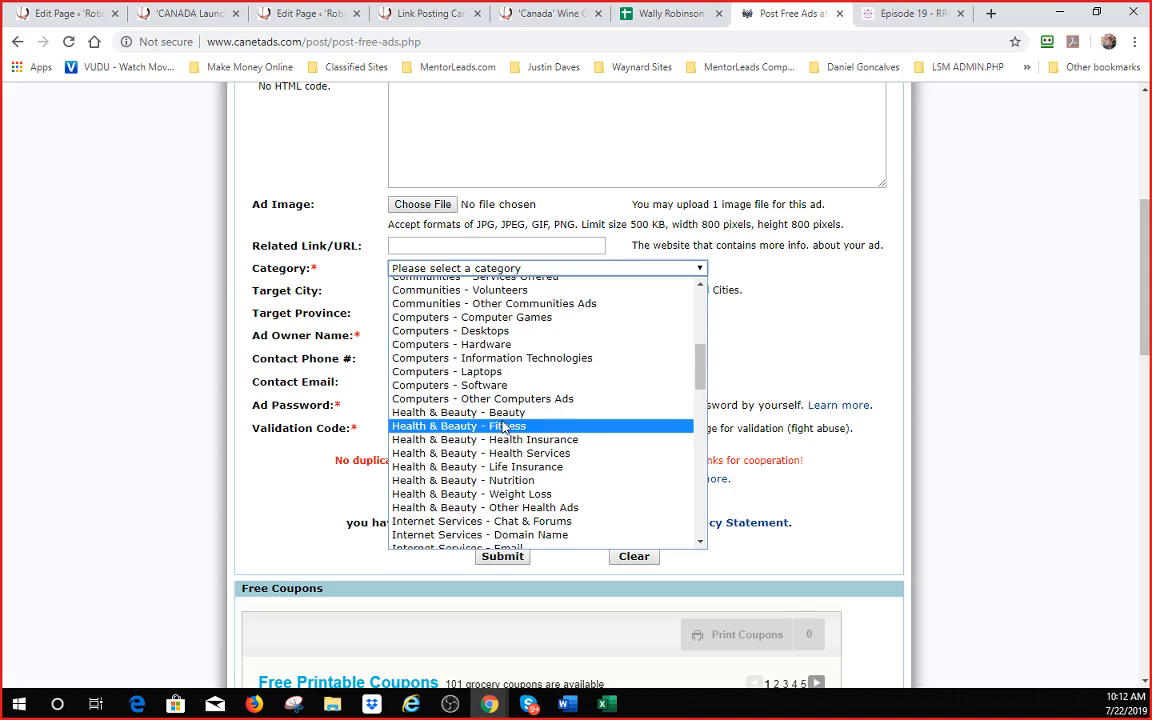
scroll(527, 333, up, 4)
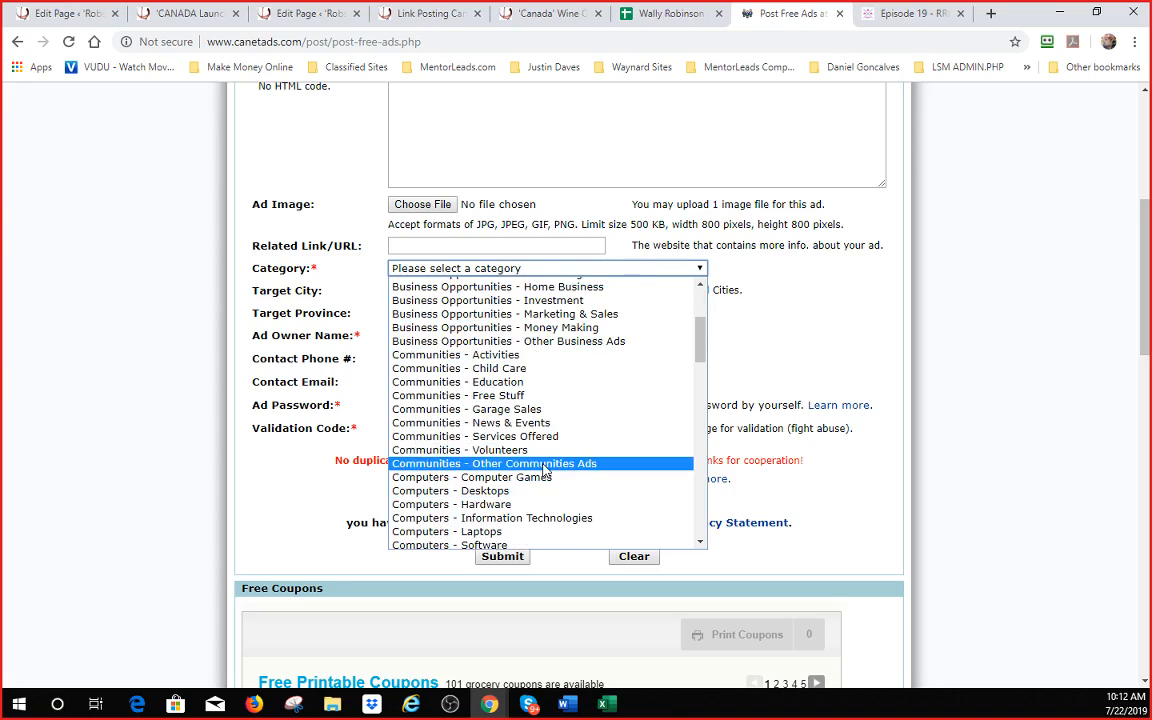
click(545, 466)
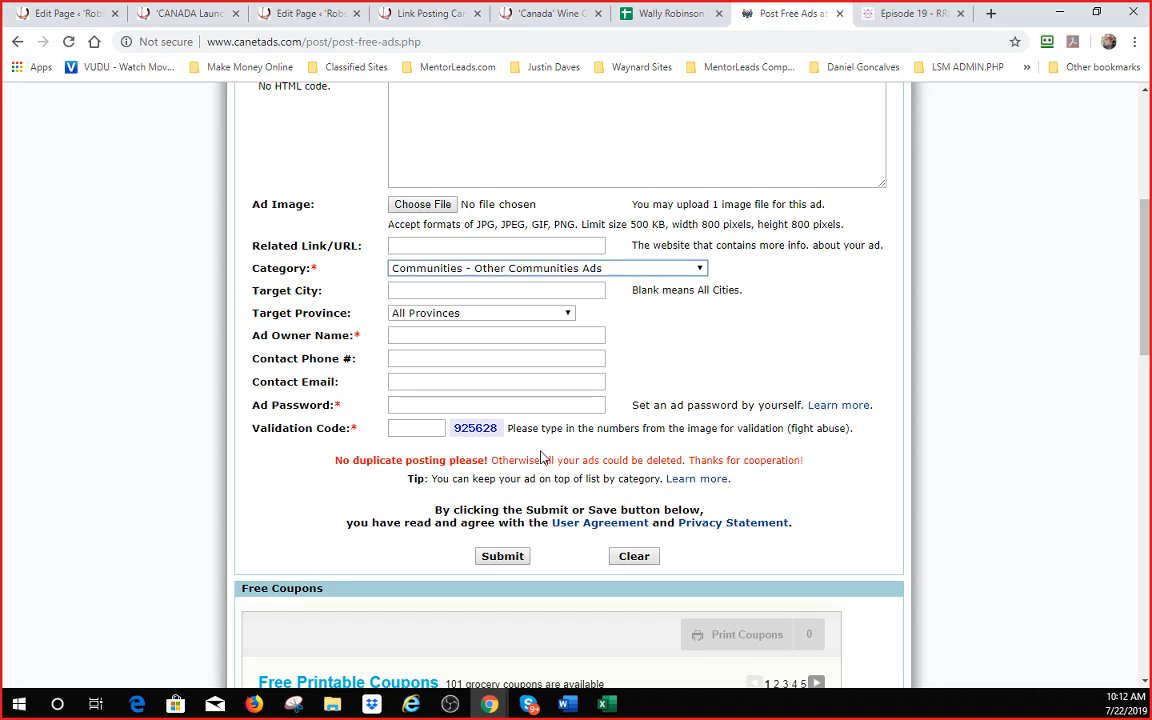
click(496, 244)
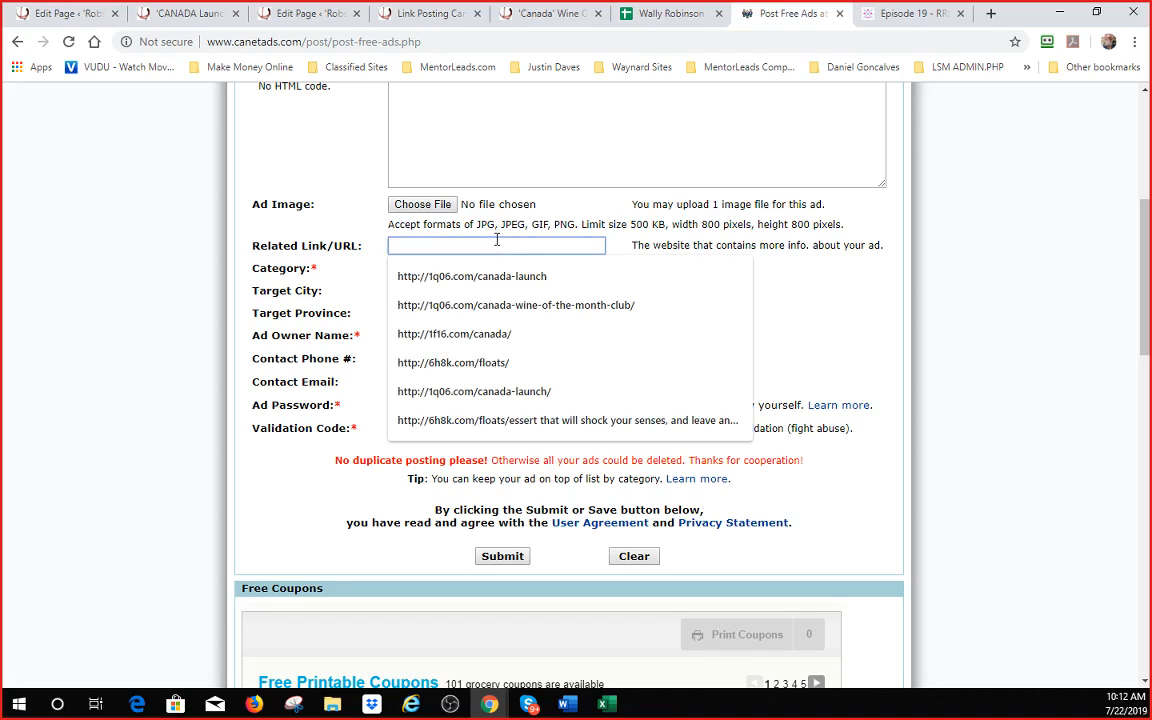
Review the CANADA Launch page, then close the Link Posting Canada Pre-Launch page
click(230, 10)
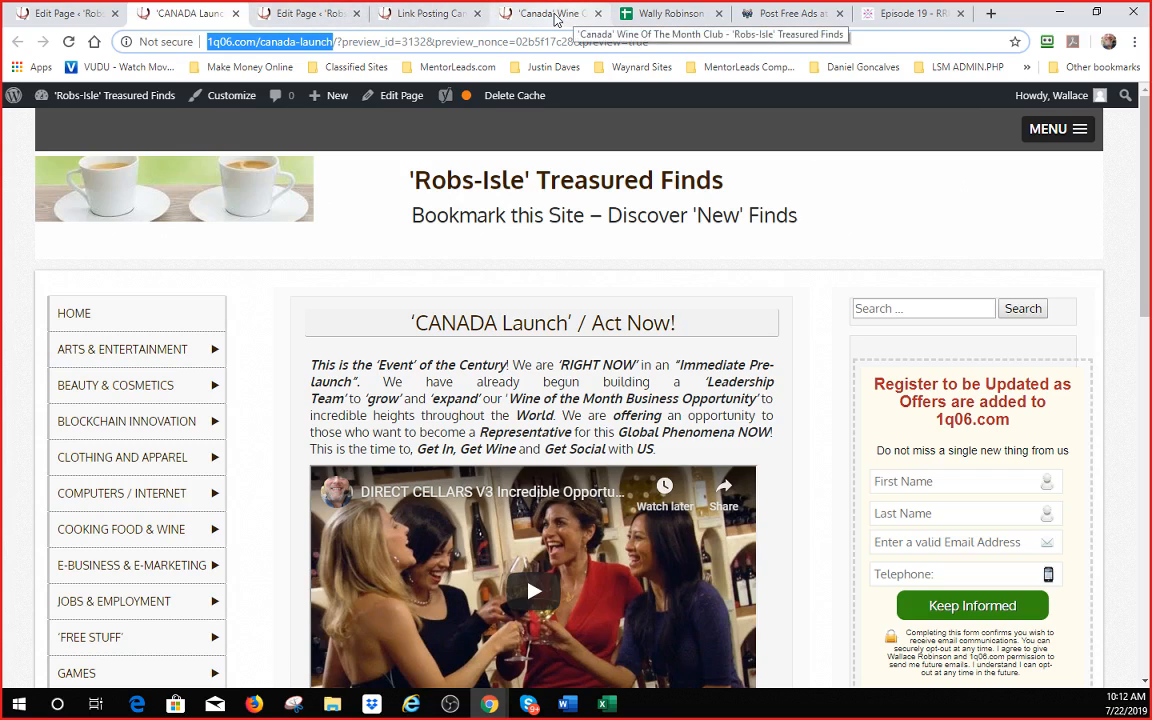
click(418, 16)
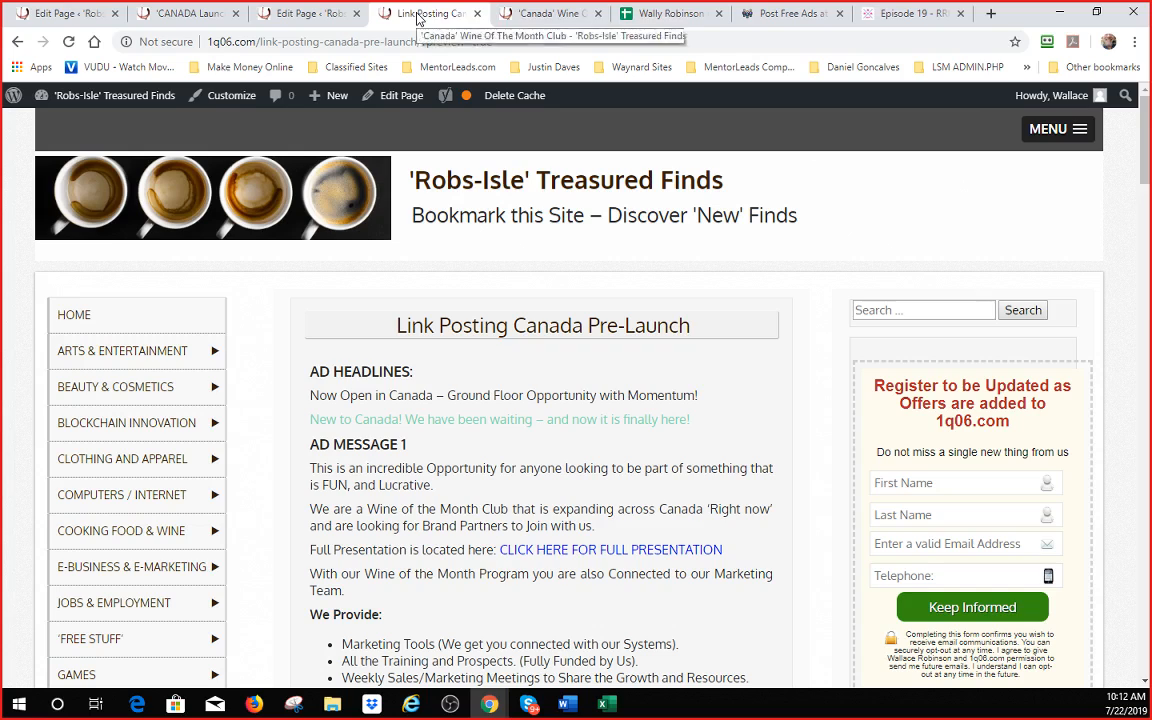
click(478, 14)
Select the wine-of-the-month-club link in Ad Message 3 and add an empty paragraph below the Get Fine Wines headline
click(300, 14)
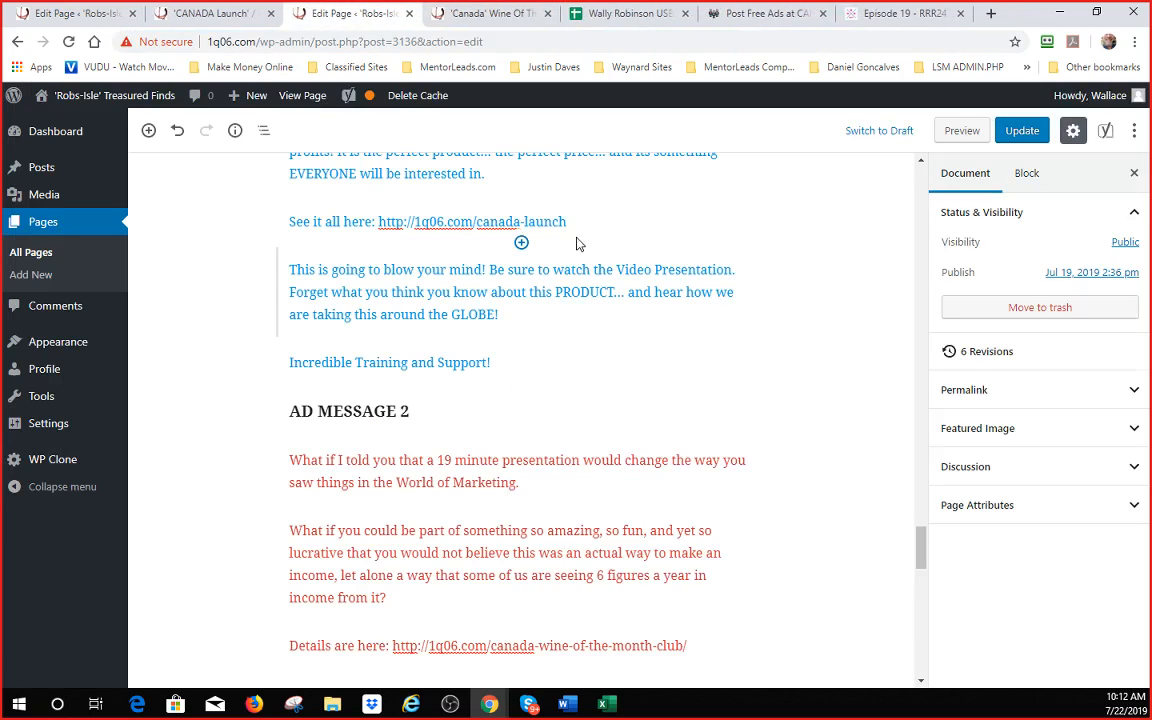
scroll(568, 303, down, 5)
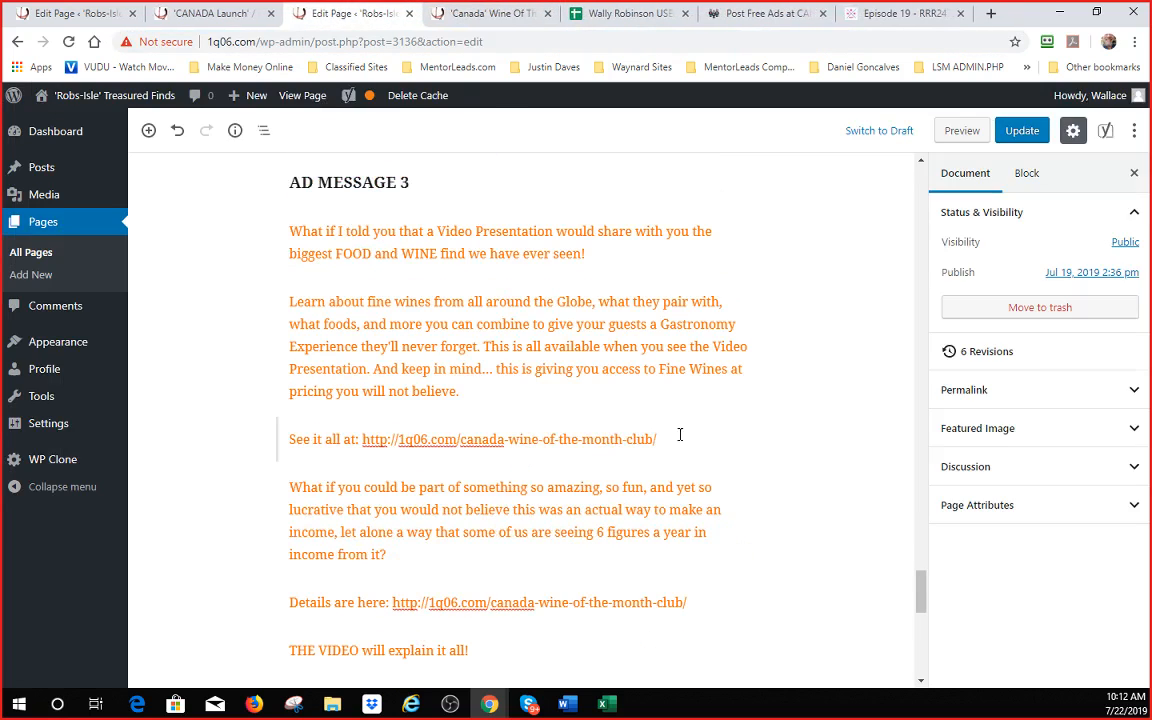
drag(660, 439, 361, 439)
key(ctrl+c)
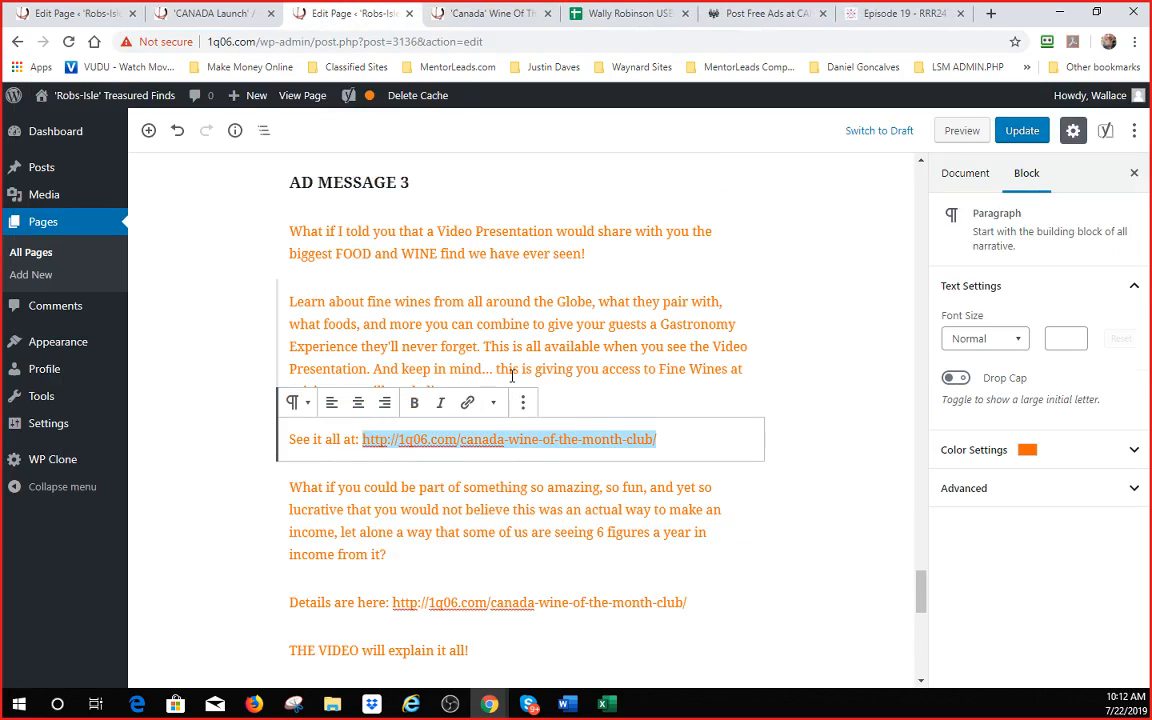
scroll(500, 390, up, 10)
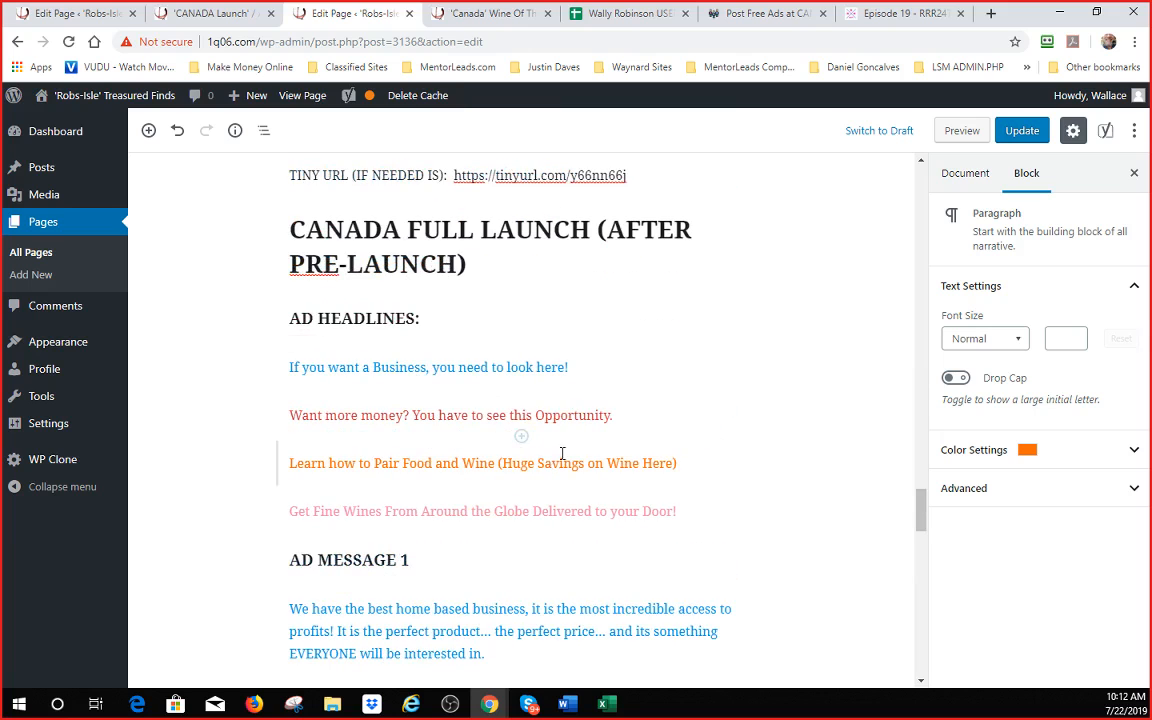
click(697, 507)
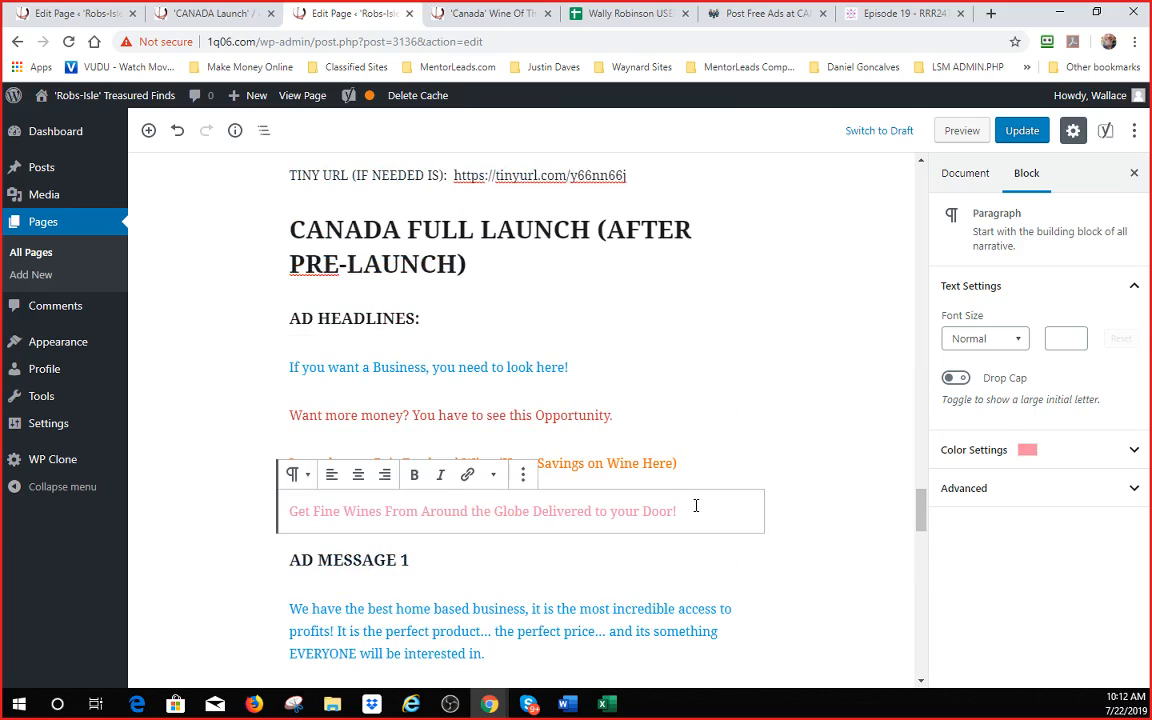
key(Return)
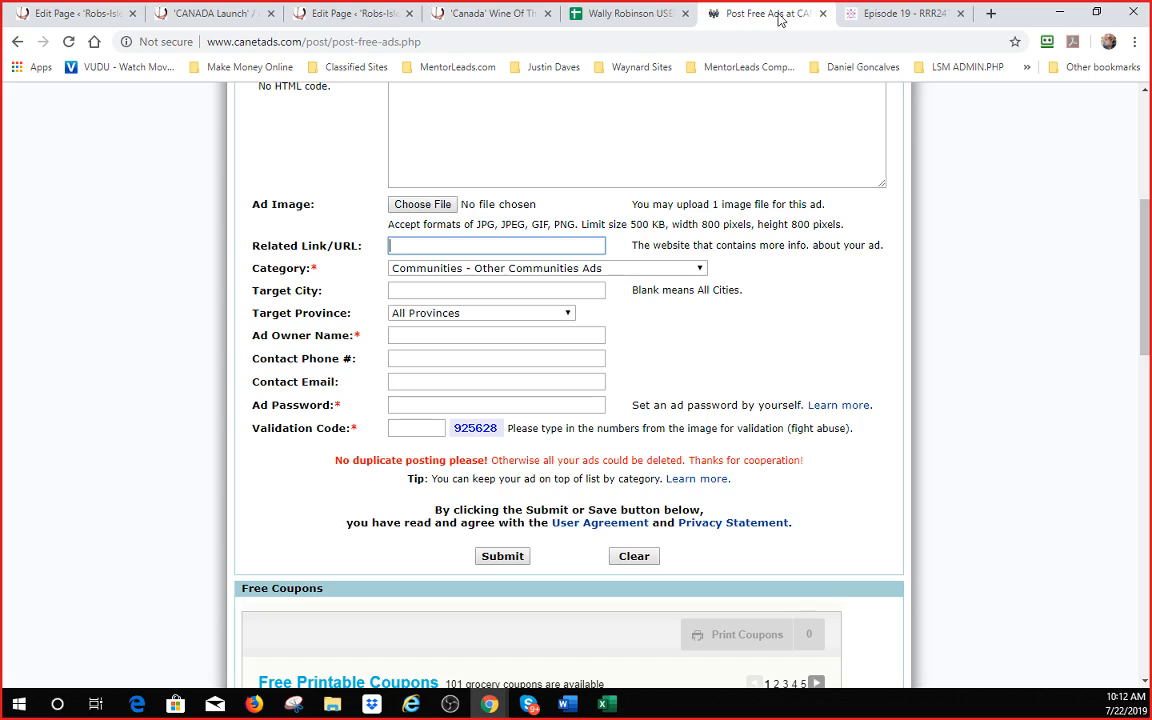
click(745, 14)
Paste the wine-of-the-month-club link into the related link field and add blank lines atop the description
key(ctrl+v)
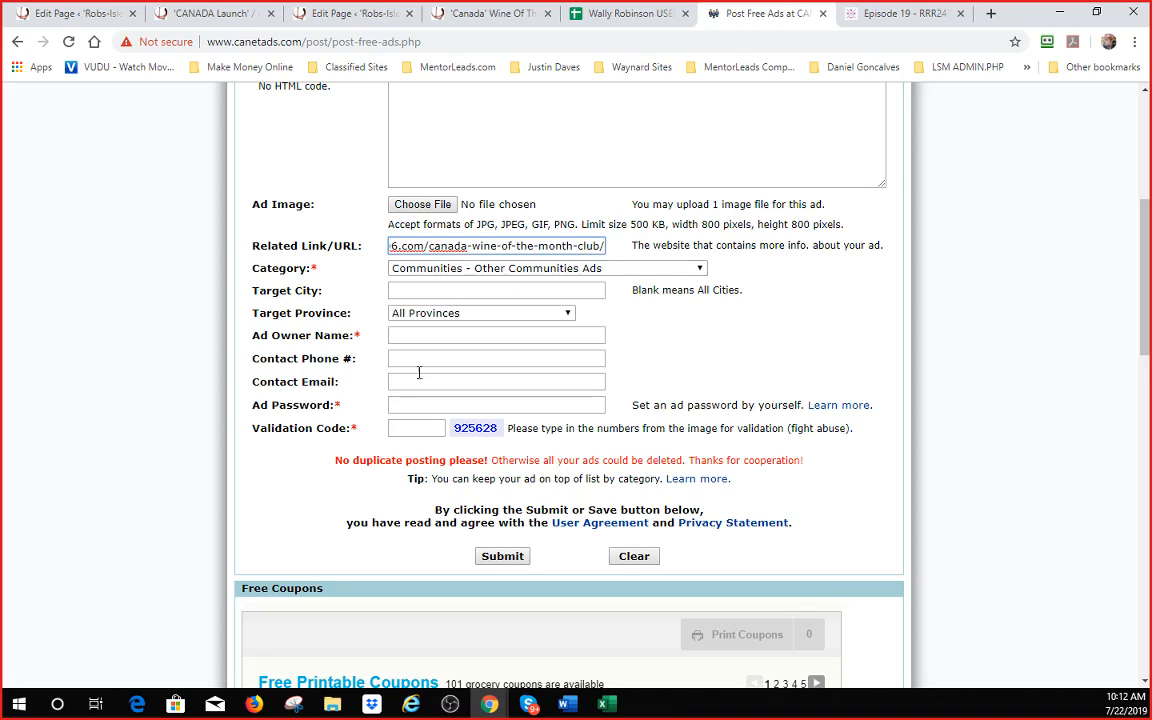
click(453, 158)
scroll(453, 180, up, 2)
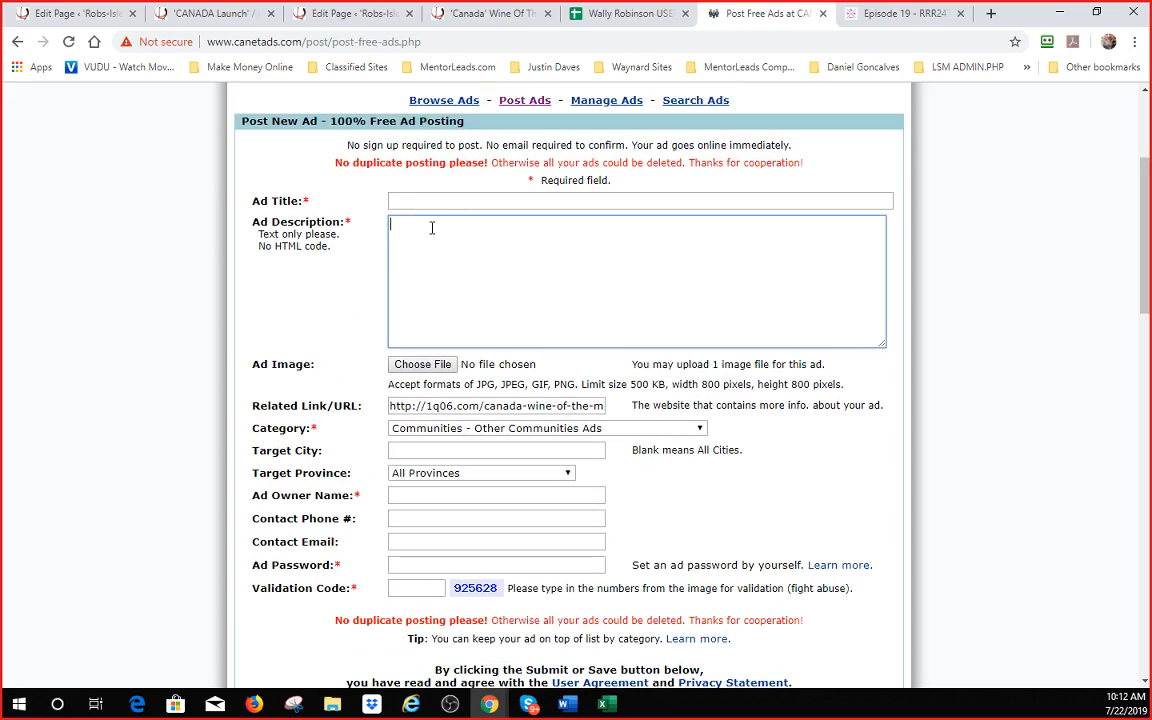
key(Return)
key(Return)
Type 'Everything is Explained in an Incredible Video Presentation at:' with the wine club link, then the offer lines
text(Everything is Explained in an Incr)
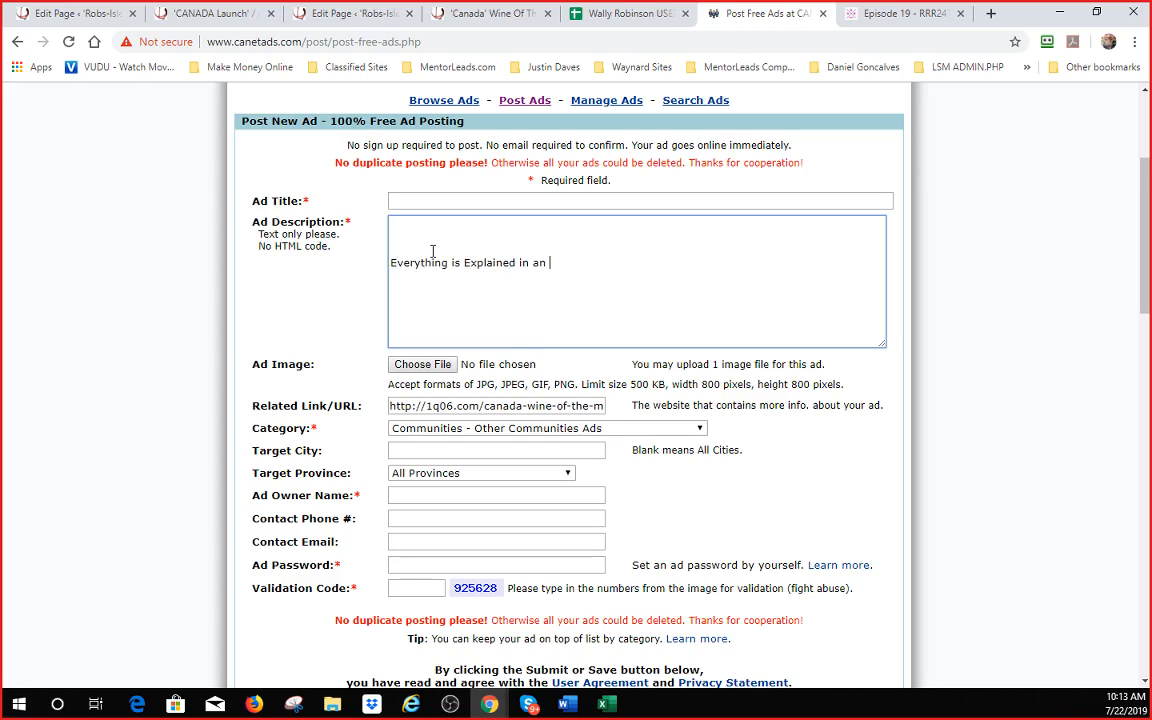
text(le Pr)
key(BackSpace)
key(BackSpace)
key(BackSpace)
text(Video Presentation at)
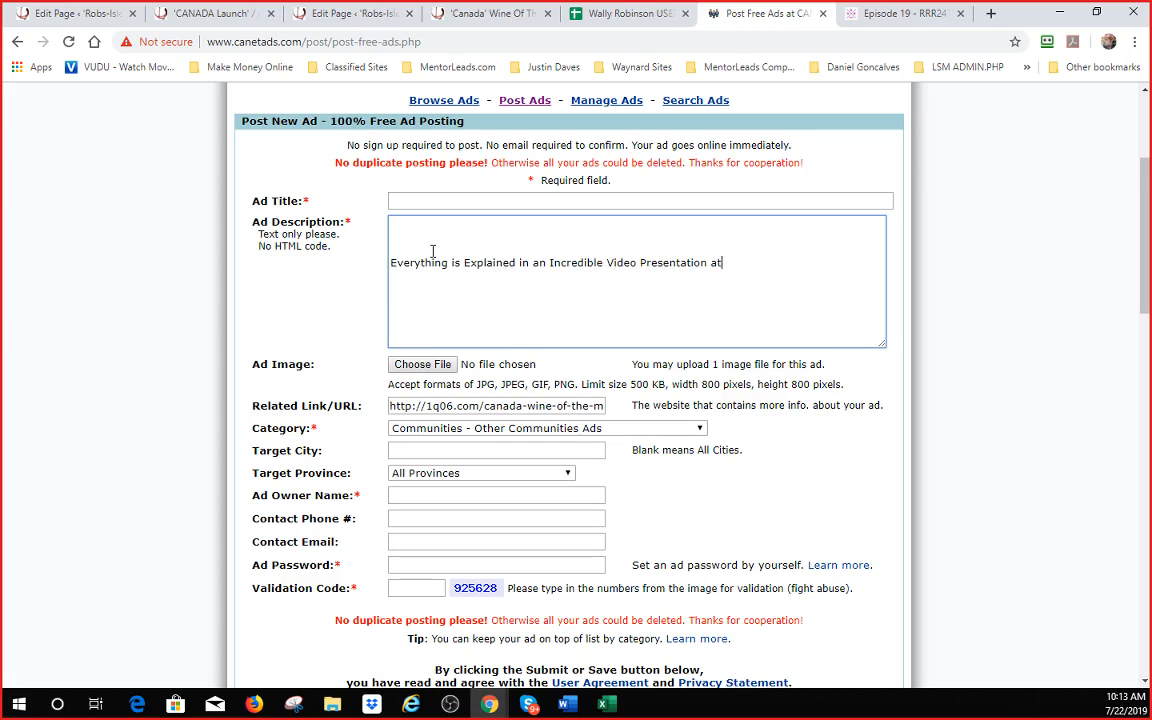
text(:)
key(ctrl+v)
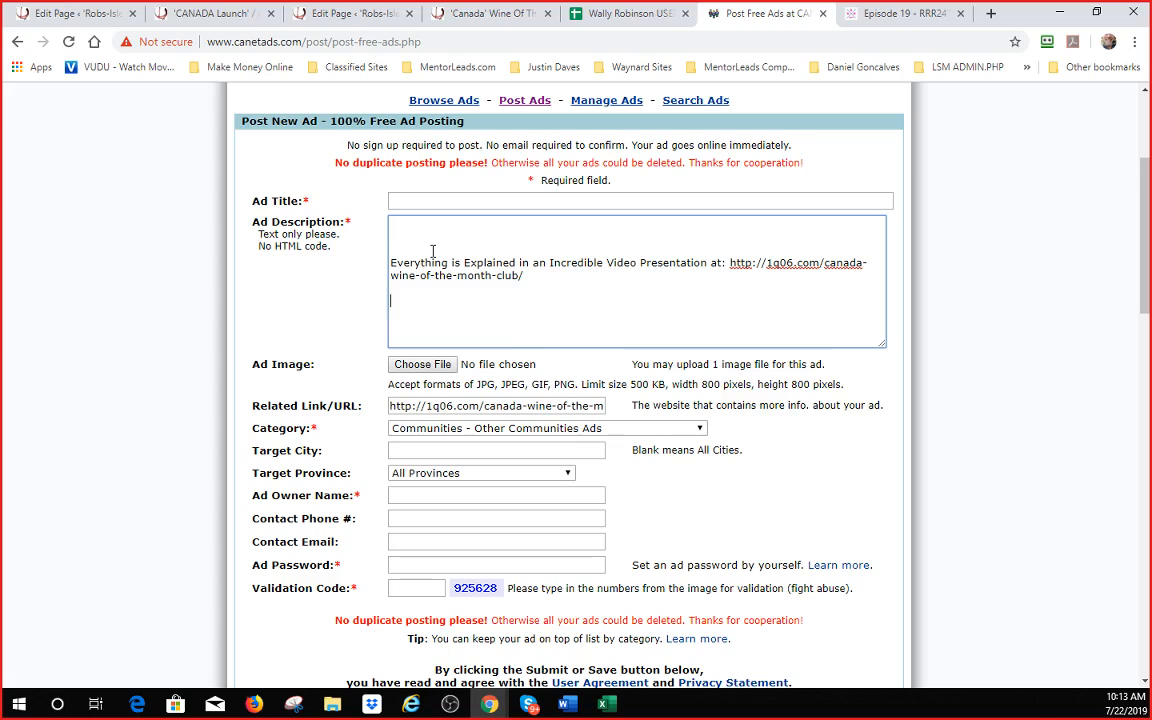
text(Hear and see the value of this incre)
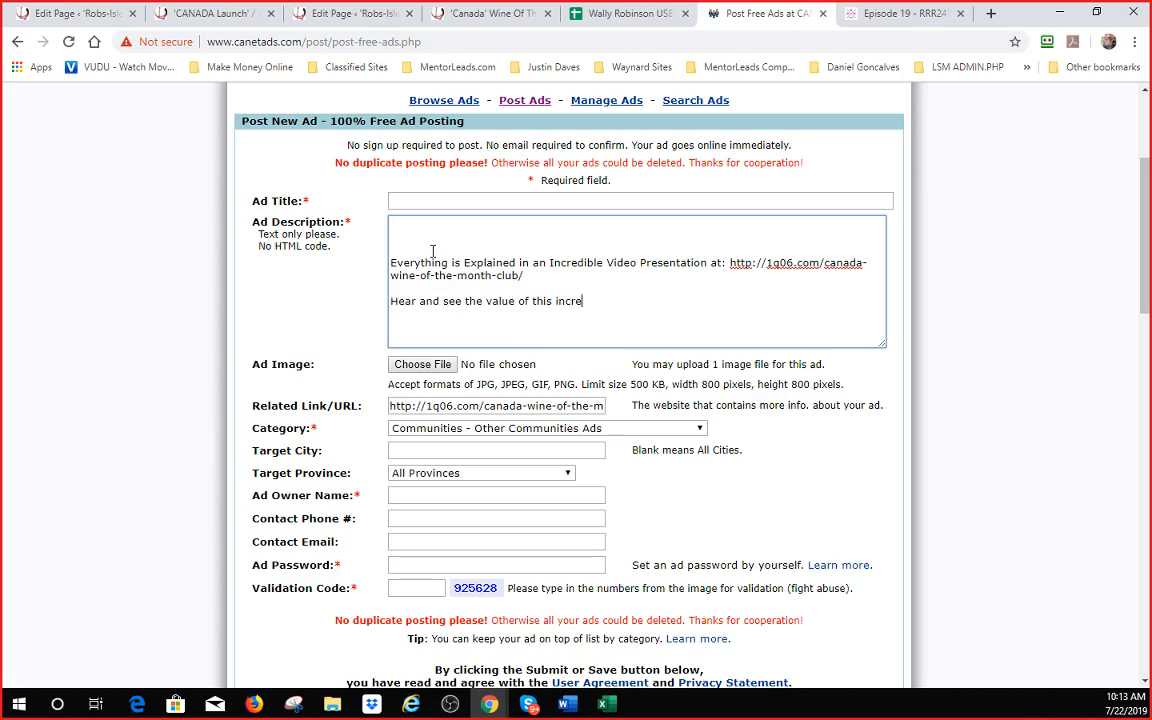
text(dible offer.)
text(Hear and )
text(see the )
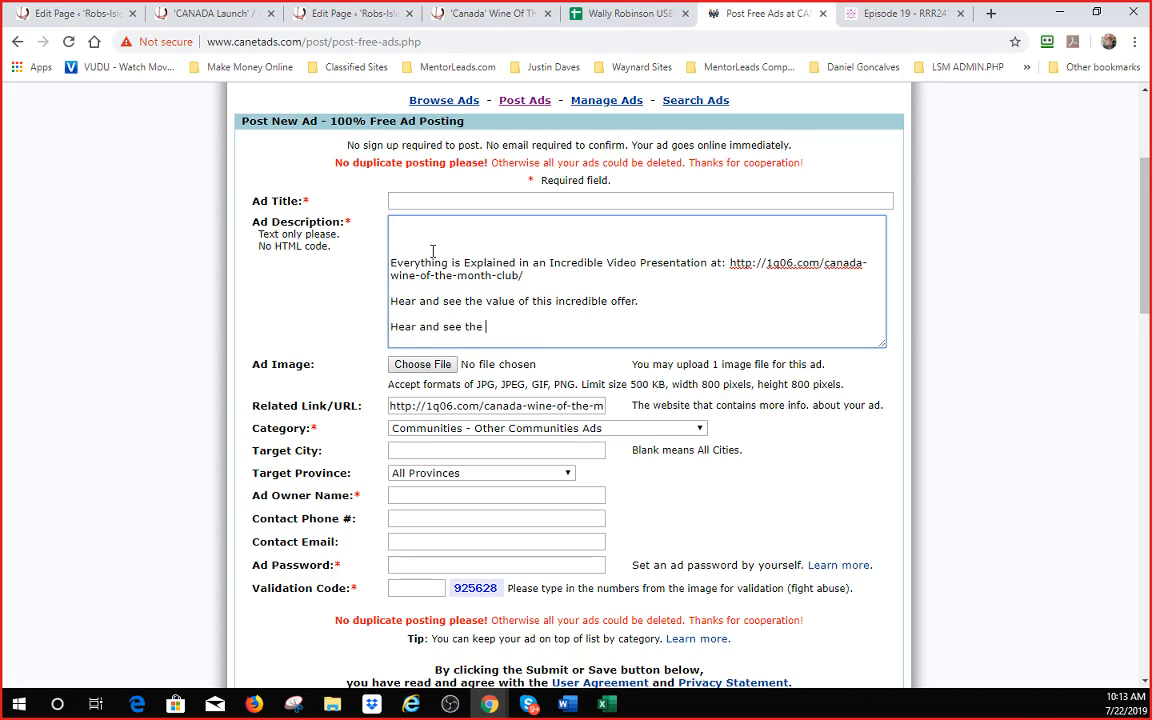
text(Opporuunities for Part-)
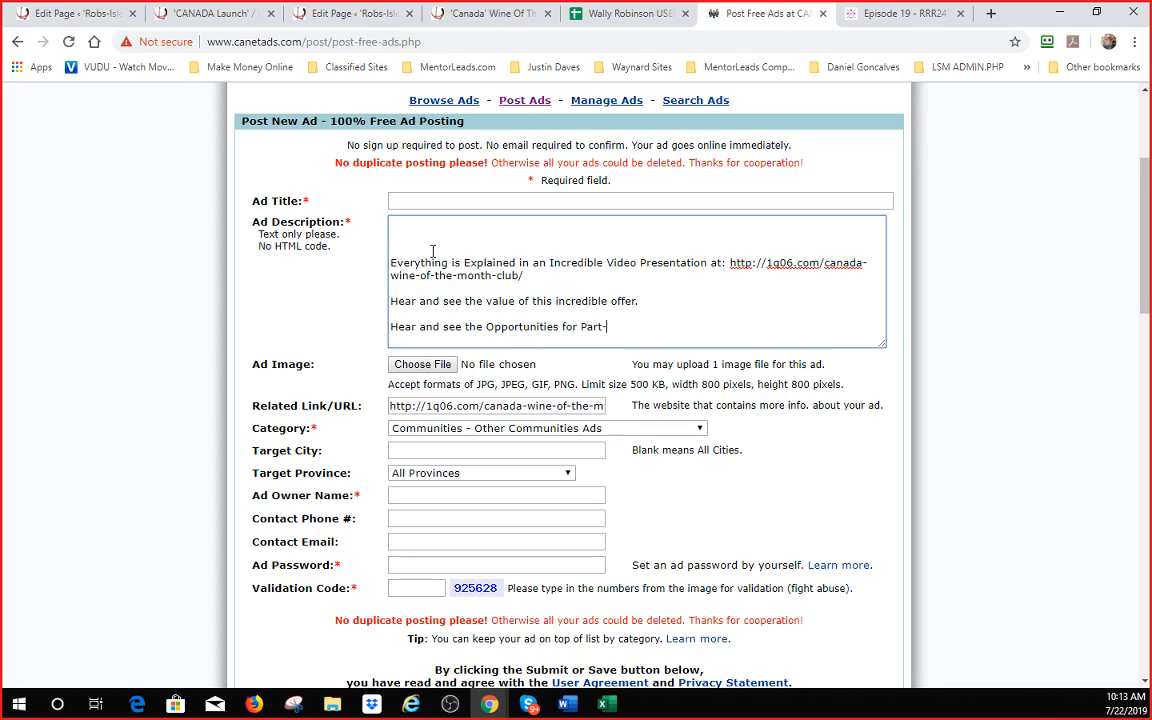
text(Time and Full-Time Incomes )
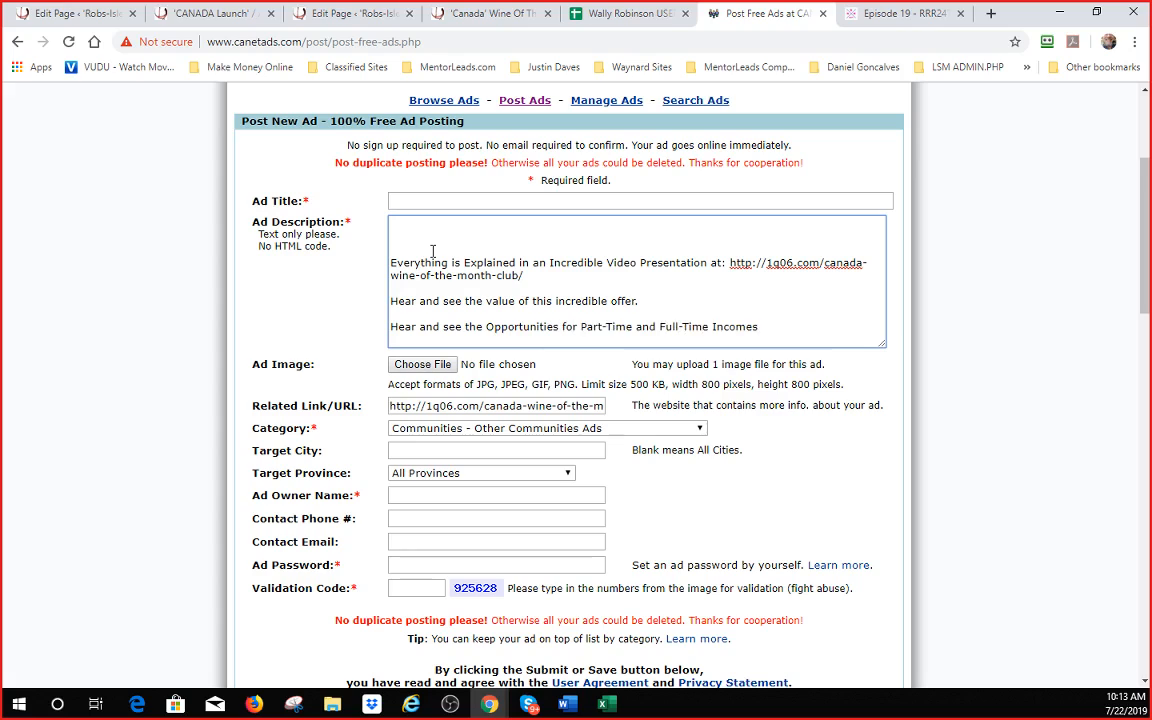
text(with the Brand Partner program)
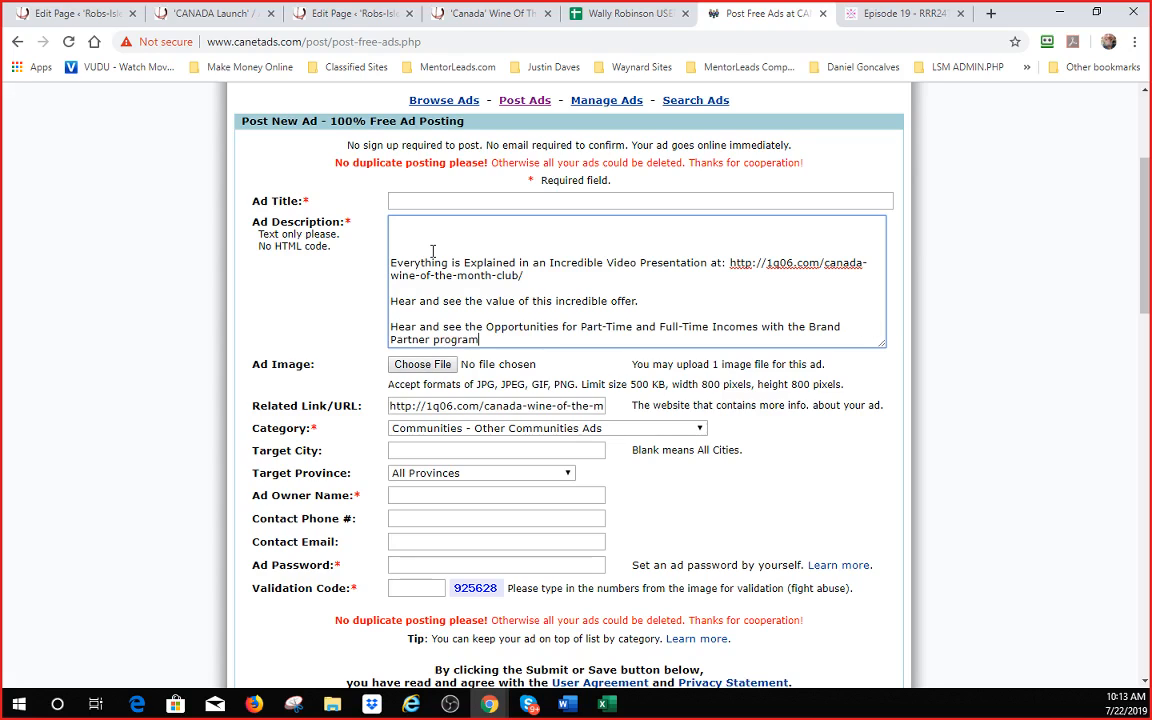
text( being offered. (Not only is this a )
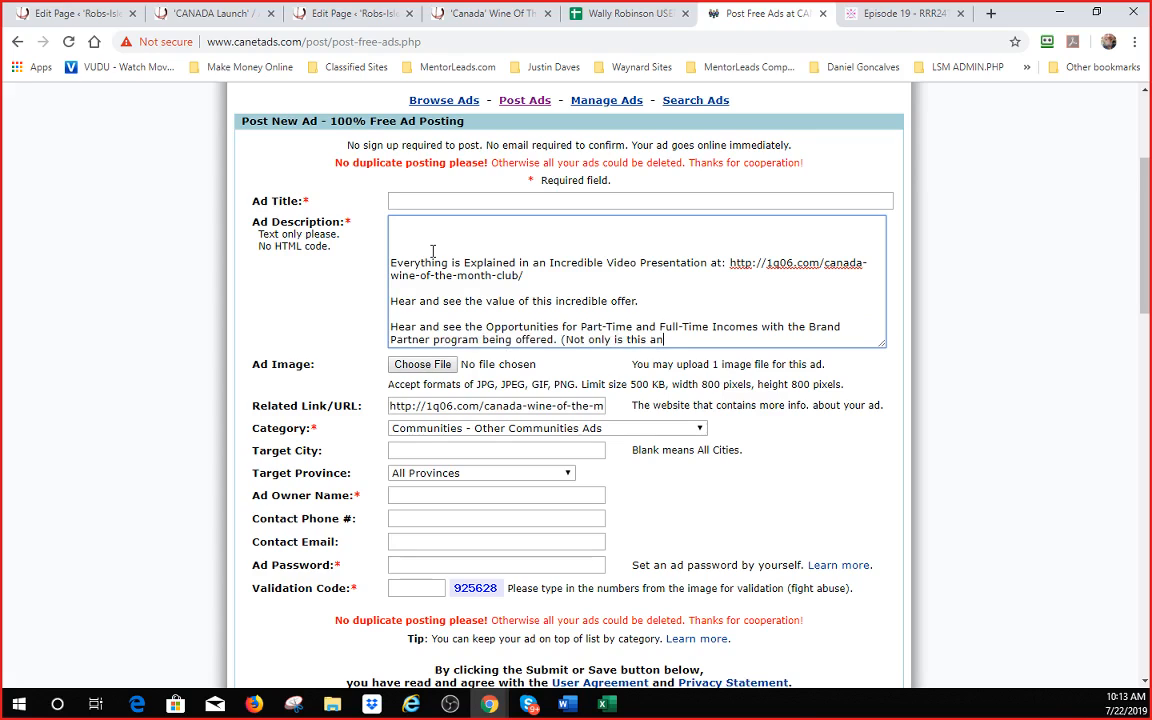
text( Incredible Service - but it is)
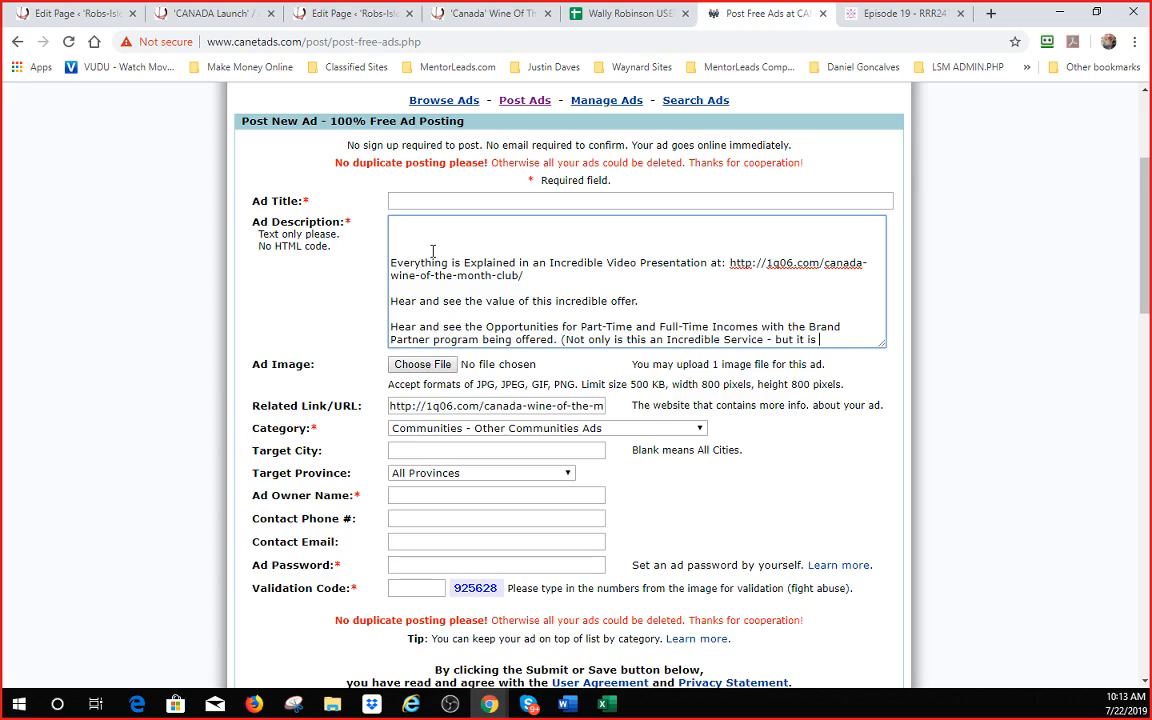
text( also an Opporu)
text(nity)
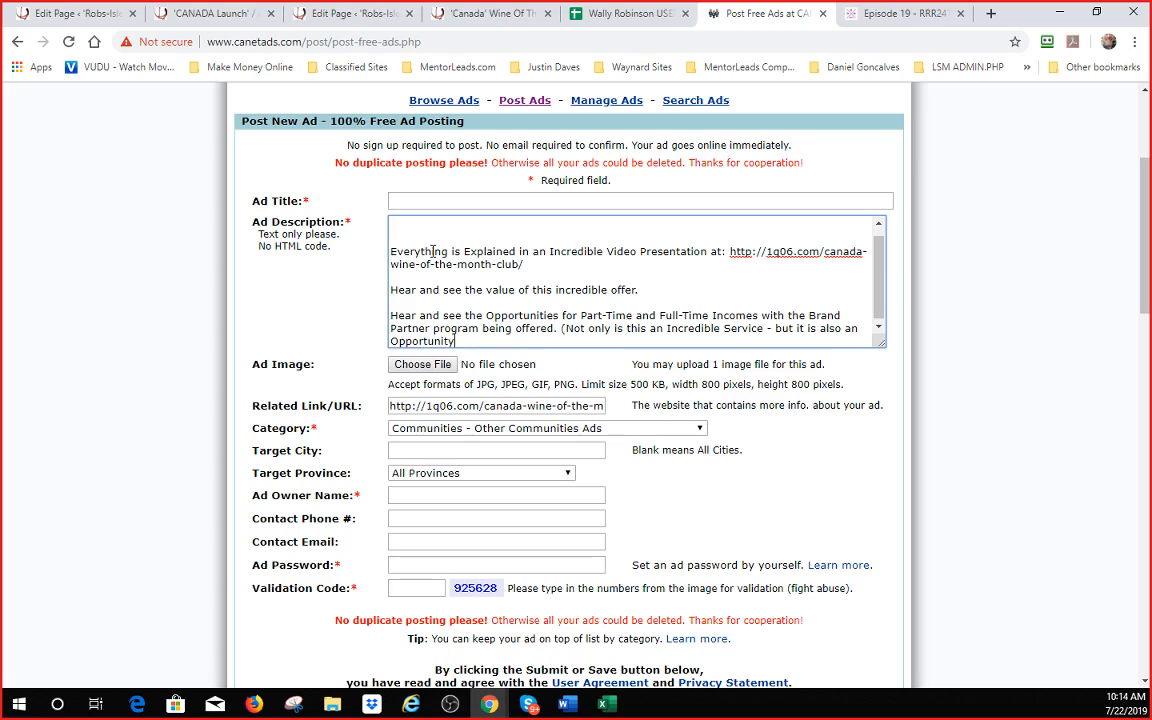
text( to help bring in extra incomes )
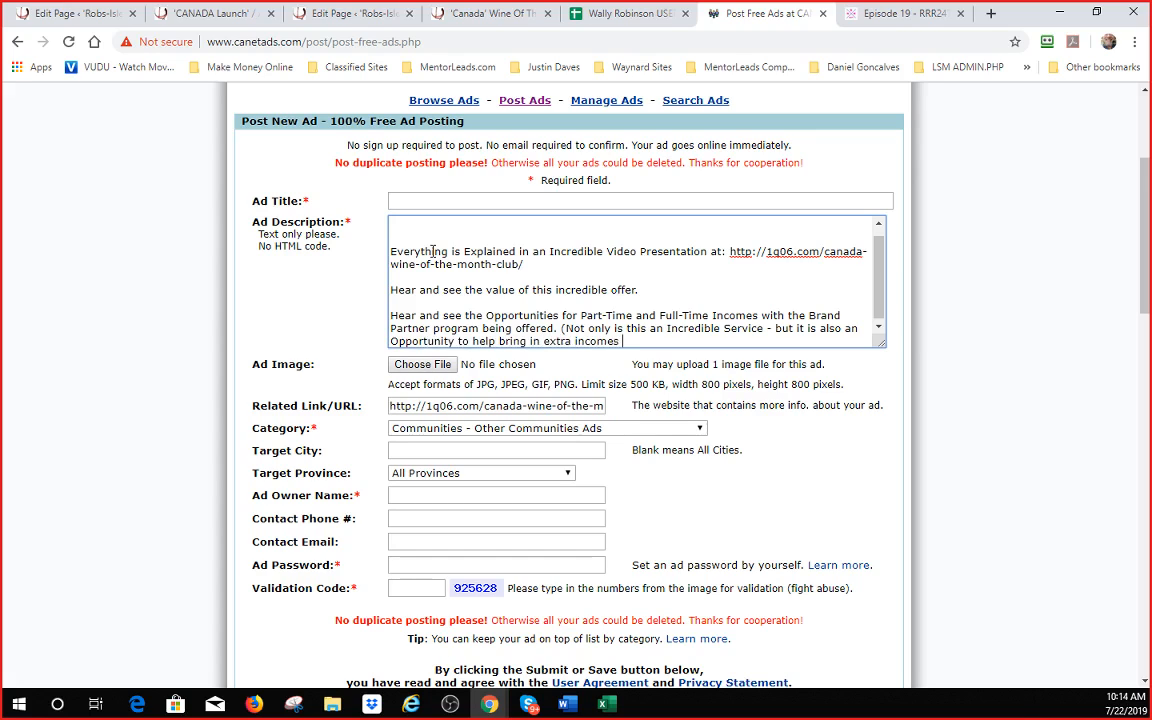
text(to the family).)
Title the ad 'Great New Service arrives in Canada. Bringing great products and Opportunities for Thousands'
click(455, 200)
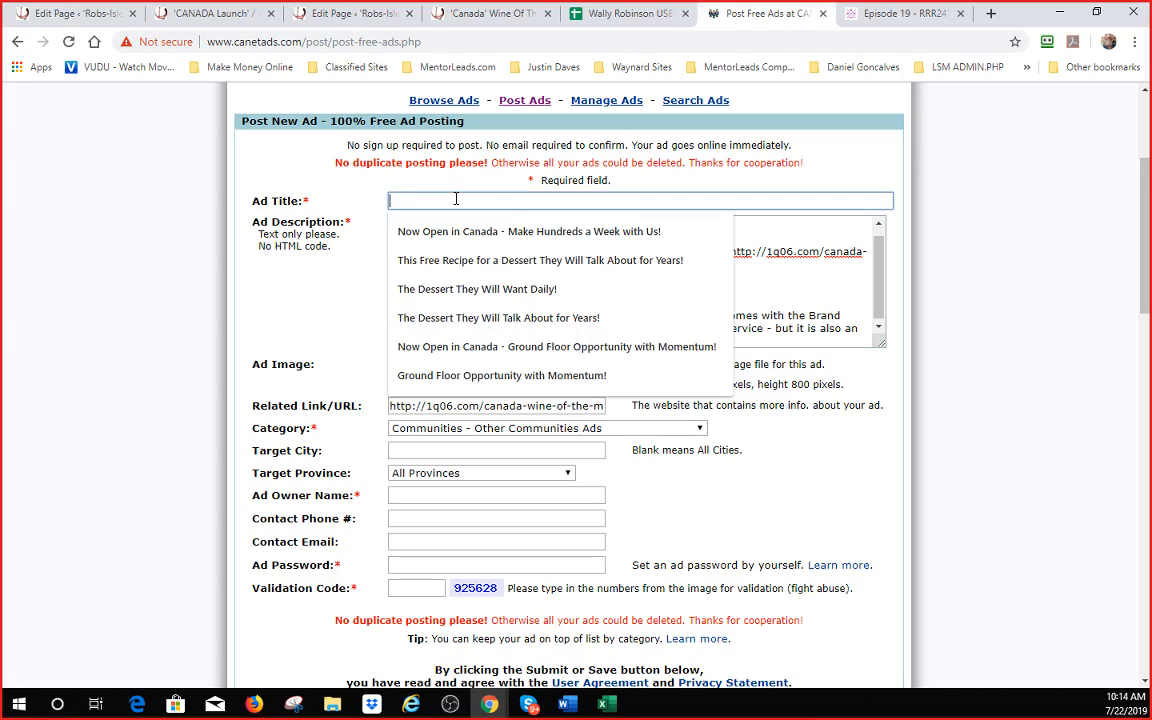
text(Great New Service)
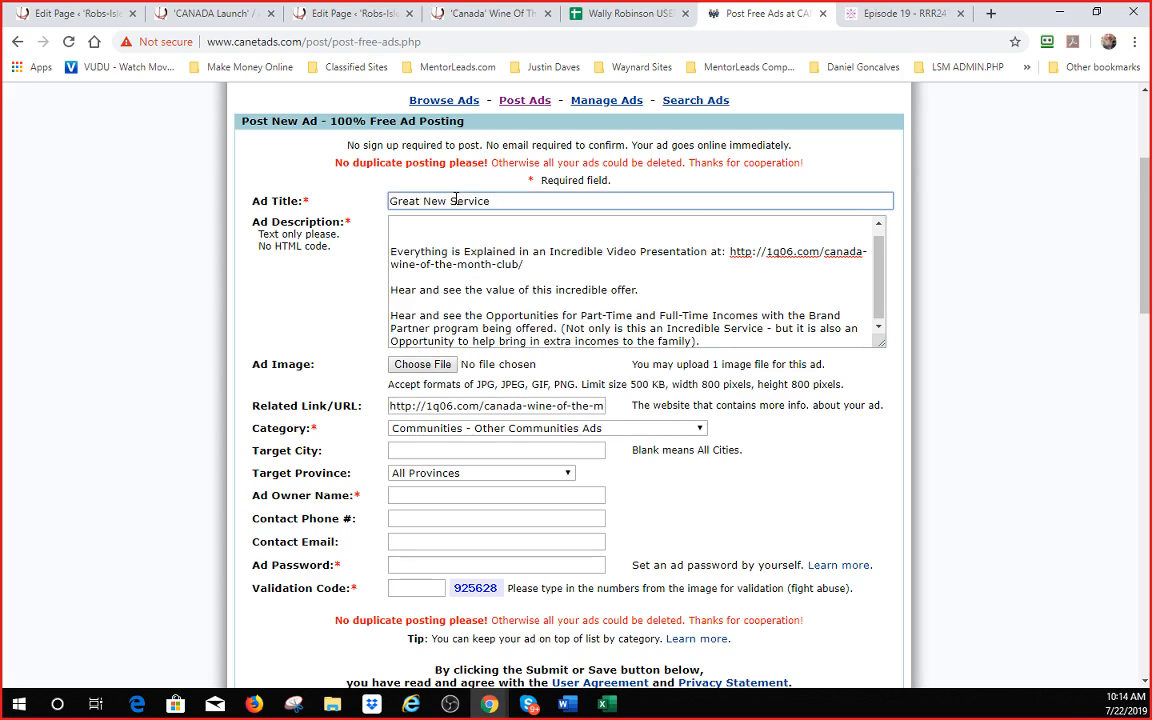
text( arrives in Canada. Brining)
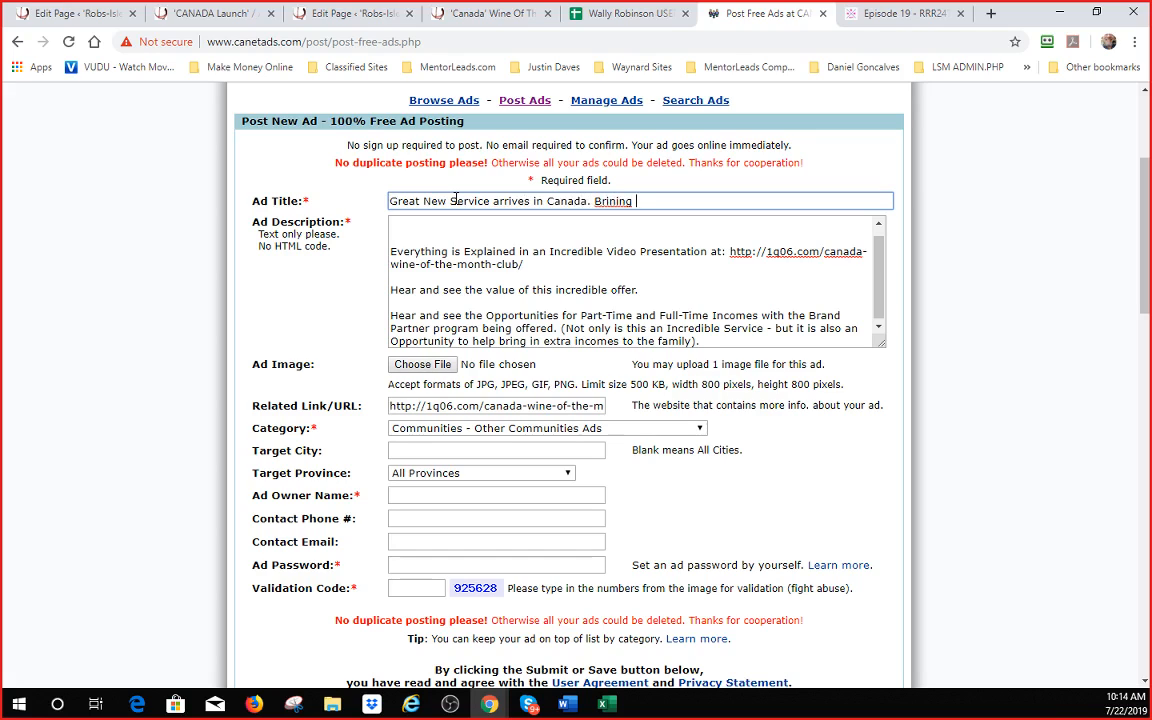
key(BackSpace)
key(BackSpace)
key(BackSpace)
key(BackSpace)
text(ging great products and)
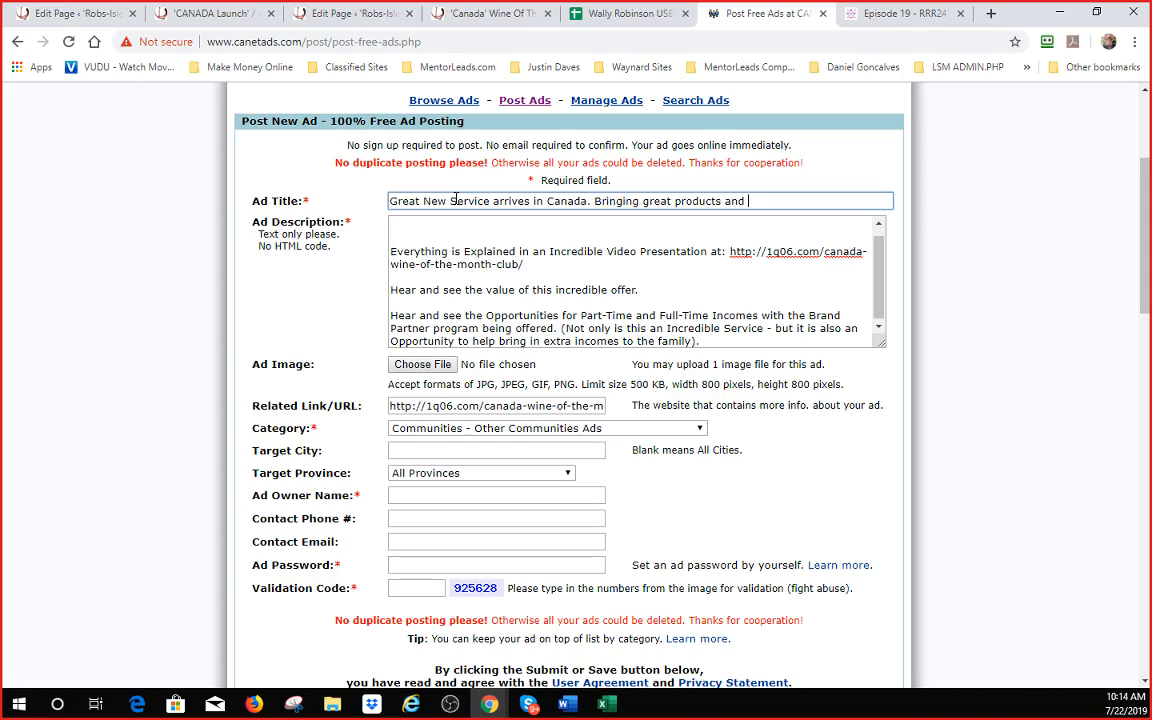
text( Opo)
text(oru)
text(tunie)
text(es for)
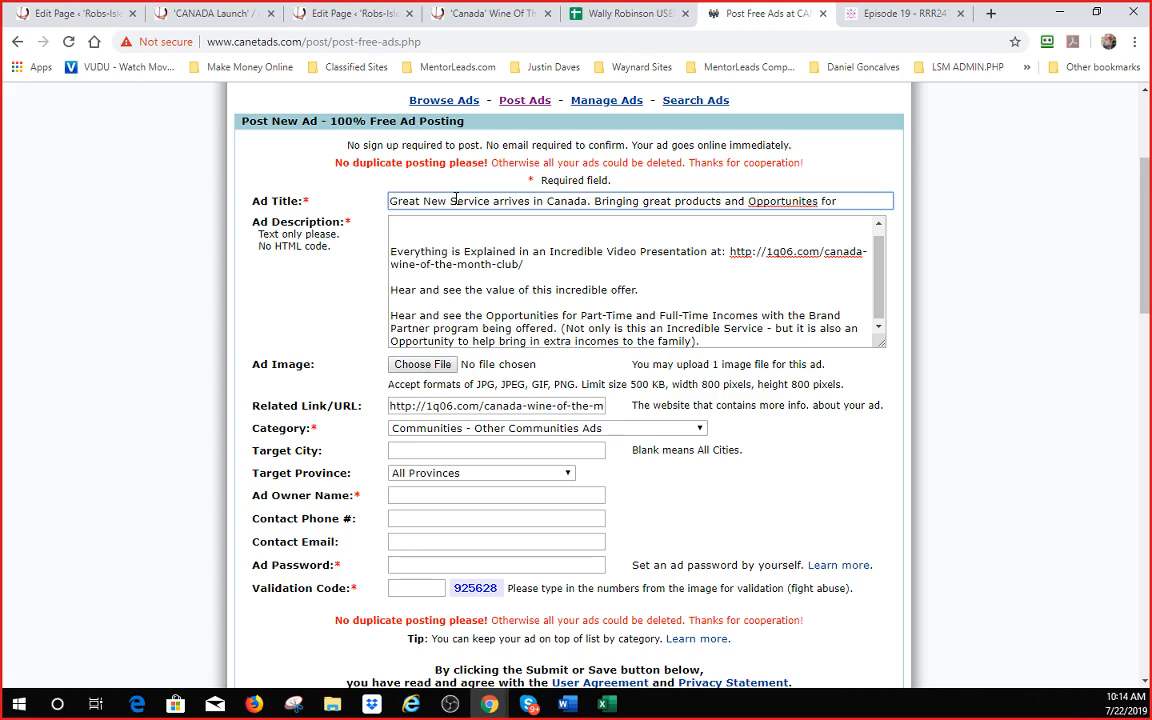
key(BackSpace)
key(BackSpace)
key(BackSpace)
text(ies for Thousands)
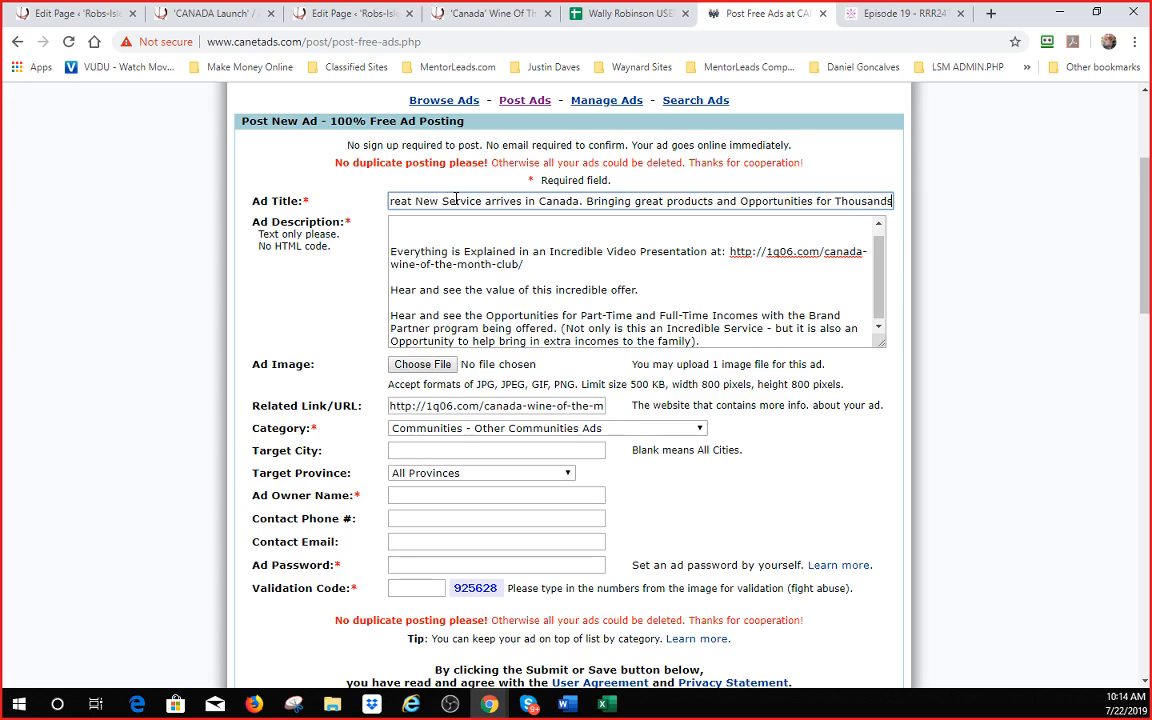
Start the description with the sentence 'Thousands of Canadians will be able to benefit from the initial entry…'
key(Tab)
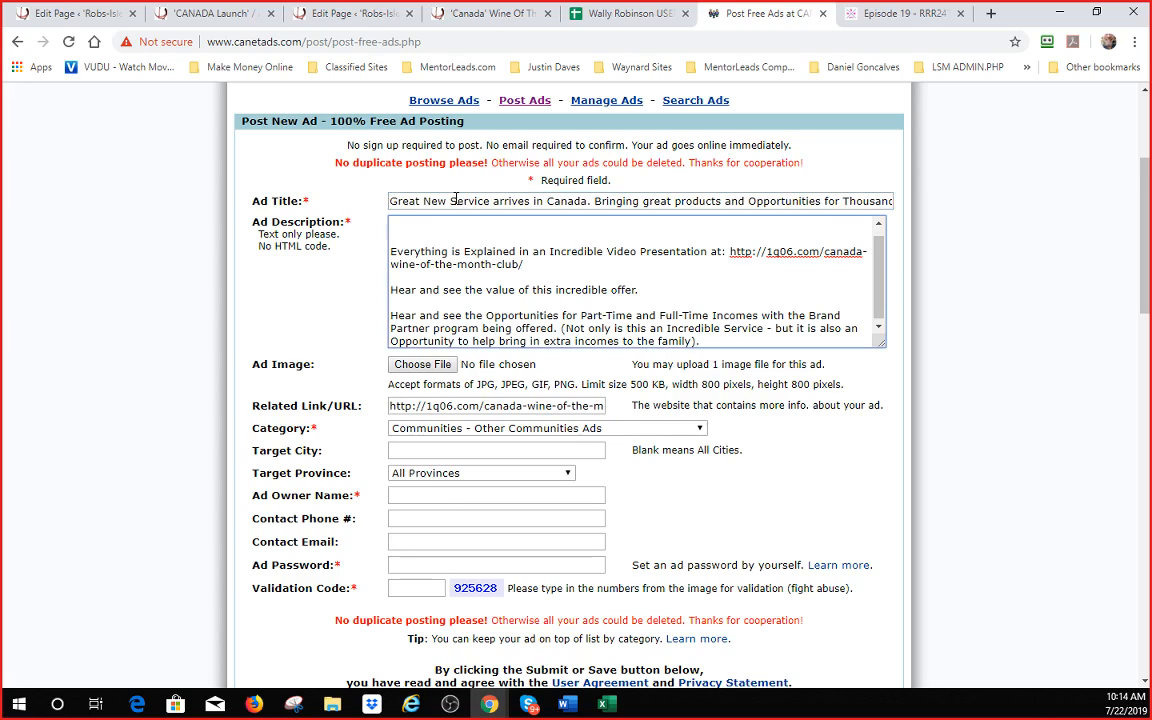
click(499, 226)
text(Thousands of Canadians )
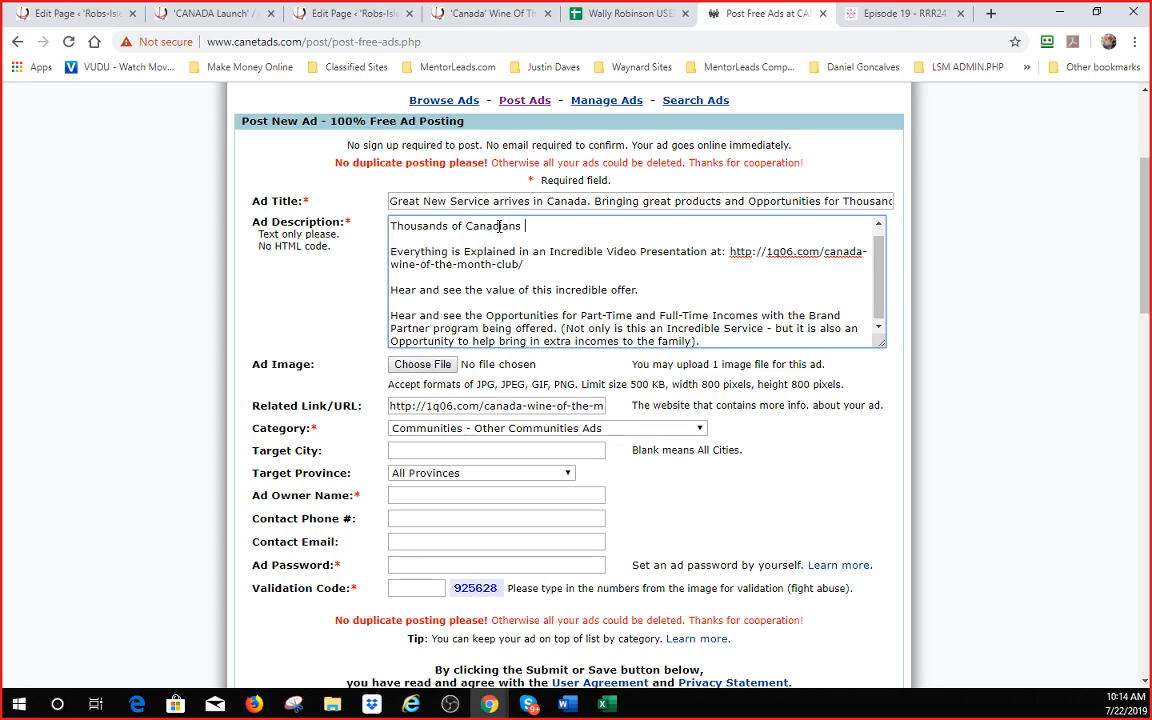
text(will be able to benefit from the initial )
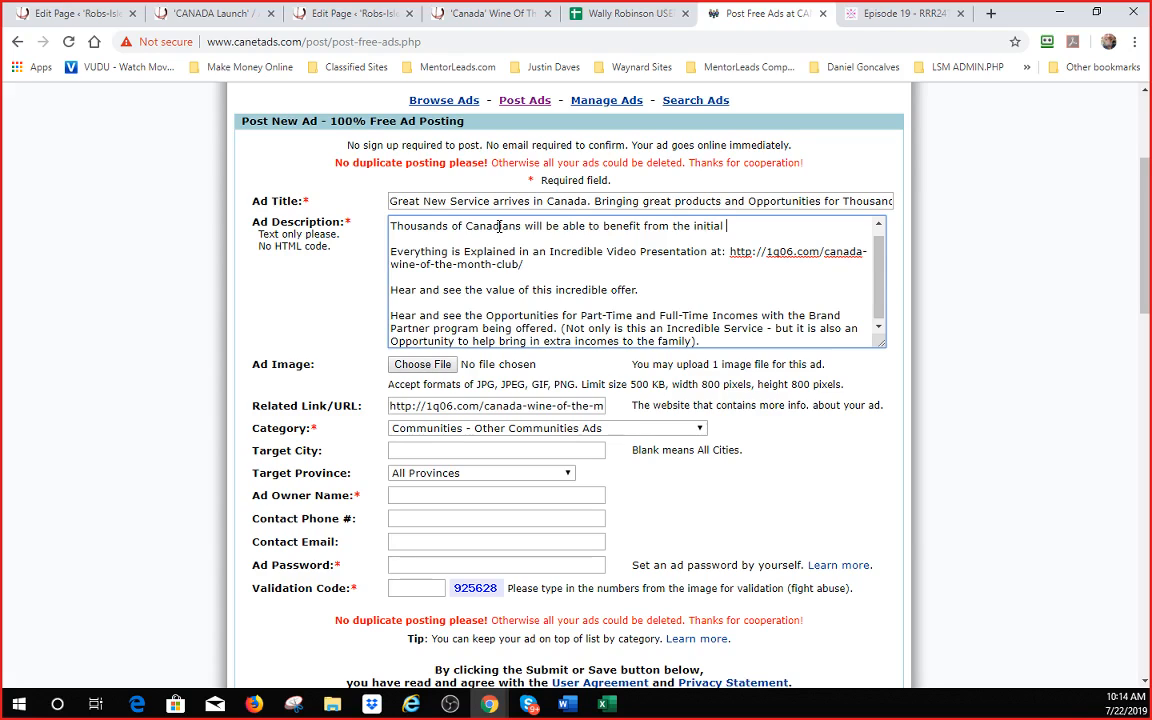
text(entry of this incredible )
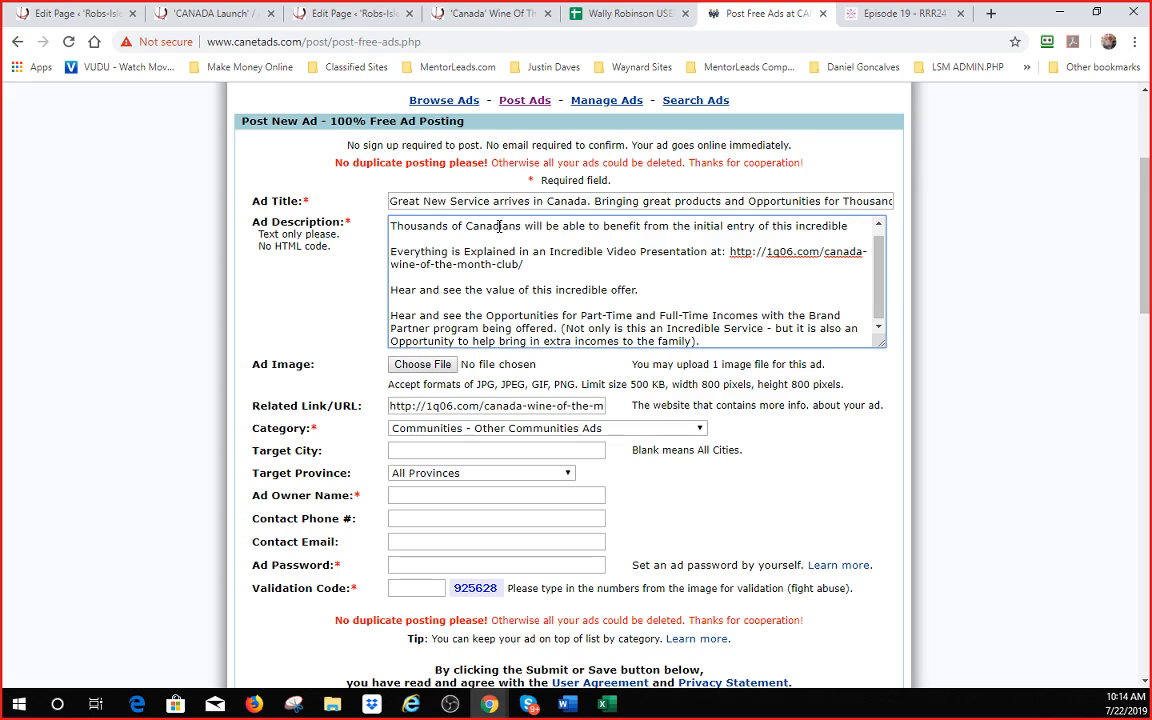
text(Wine of the )
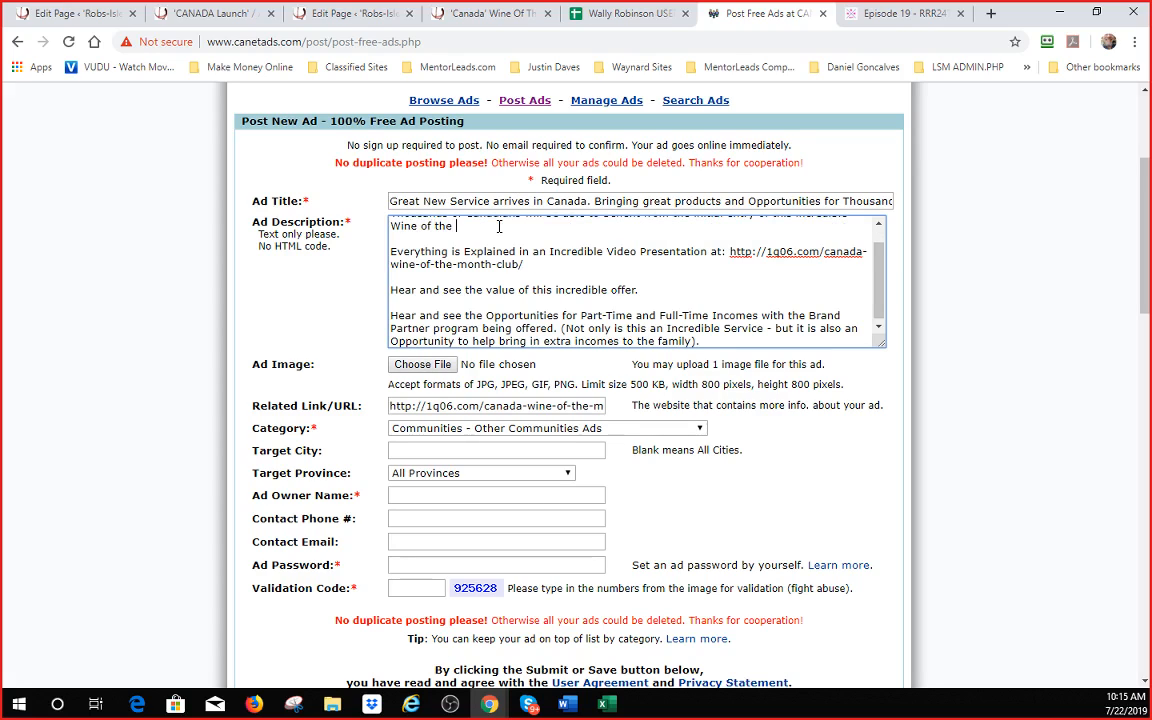
text(Month Club entering Ca)
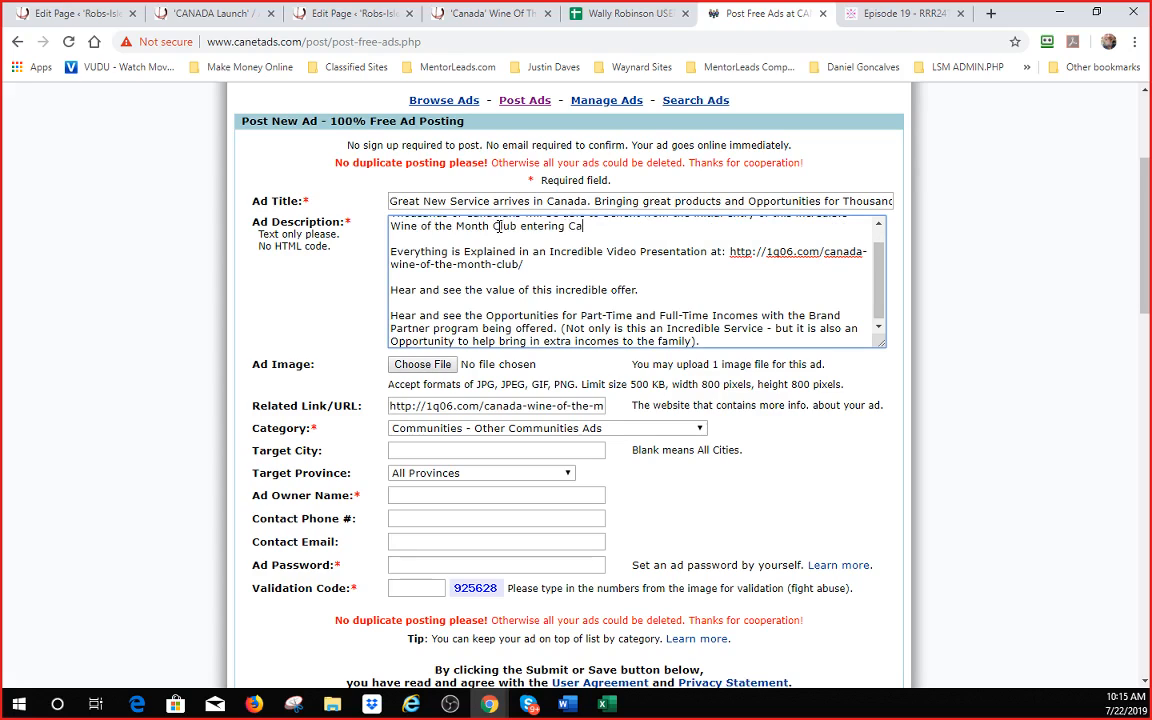
text(nada.)
Add a 'Great Fine Wines (Exclusive)' line to the description
key(Return)
key(Return)
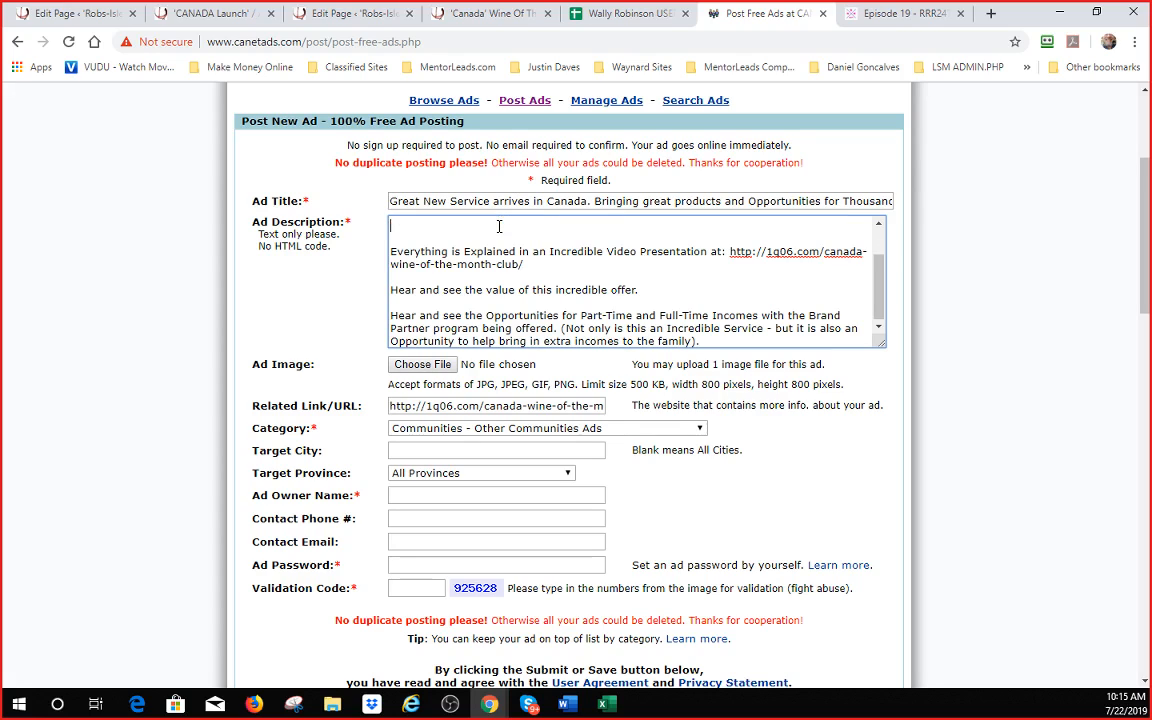
text(Great Fine Wines (Exclus)
key(BackSpace)
key(BackSpace)
text(ive))
key(Return)
Add the line 'Hand Picked from around the Best of the Globe by Sommeliers (Experts on Wine)', fixing typos
text(Hav)
key(BackSpace)
text(nd Picked from around the Best of the Blog)
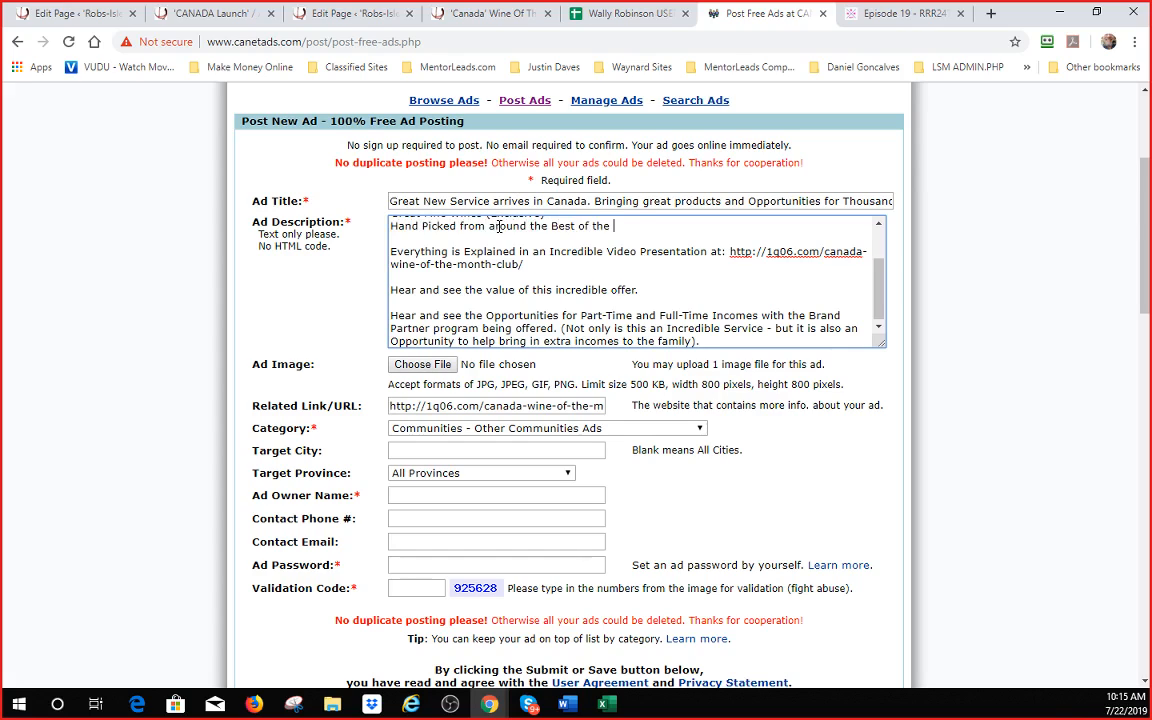
key(BackSpace)
key(BackSpace)
key(BackSpace)
key(BackSpace)
key(BackSpace)
text(Gloe by Sommelier)
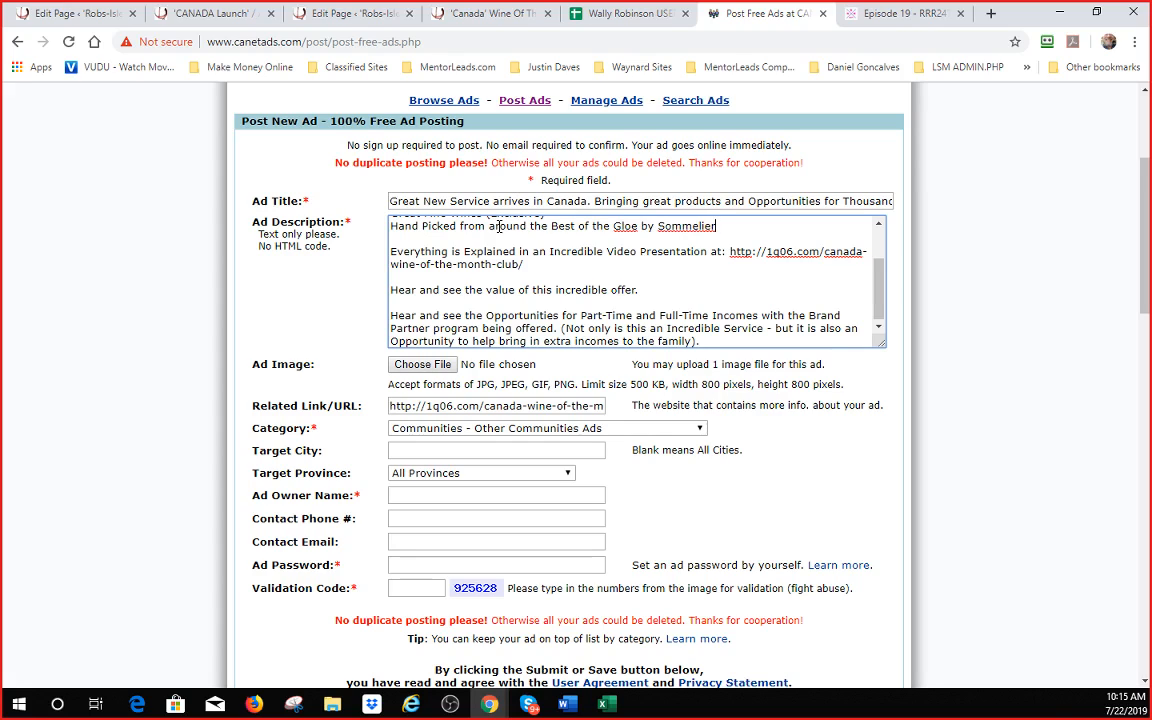
click(632, 226)
text(b)
click(737, 222)
text(s)
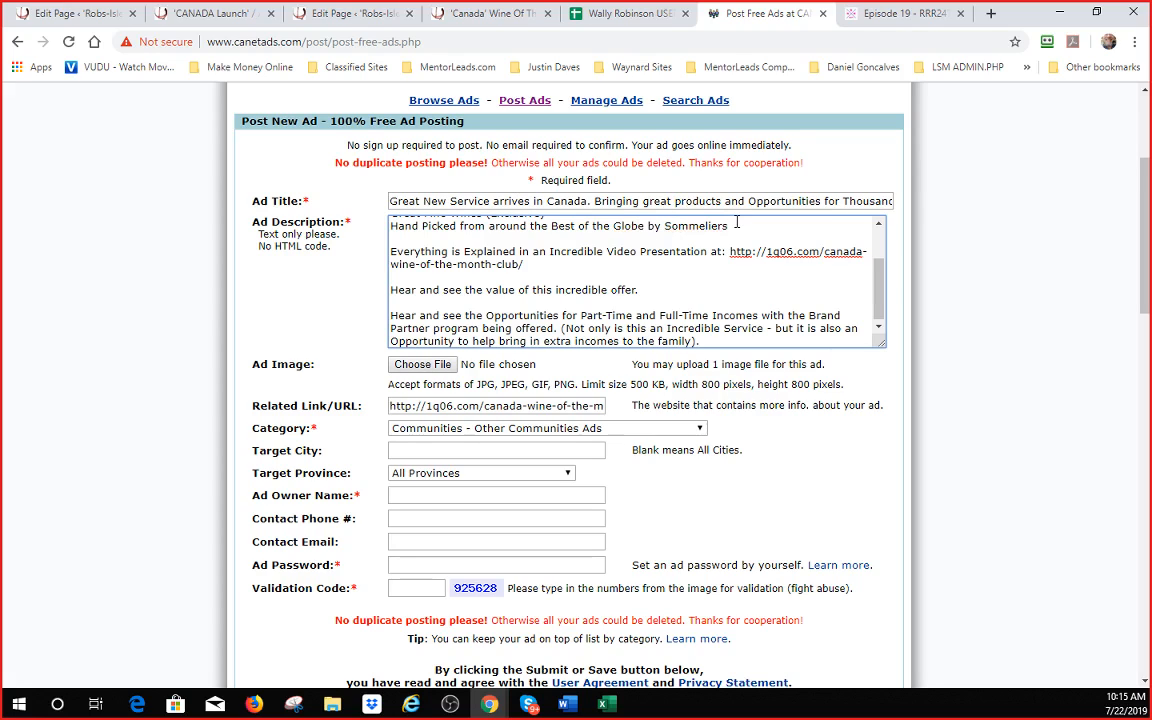
text( (Experts on Wine))
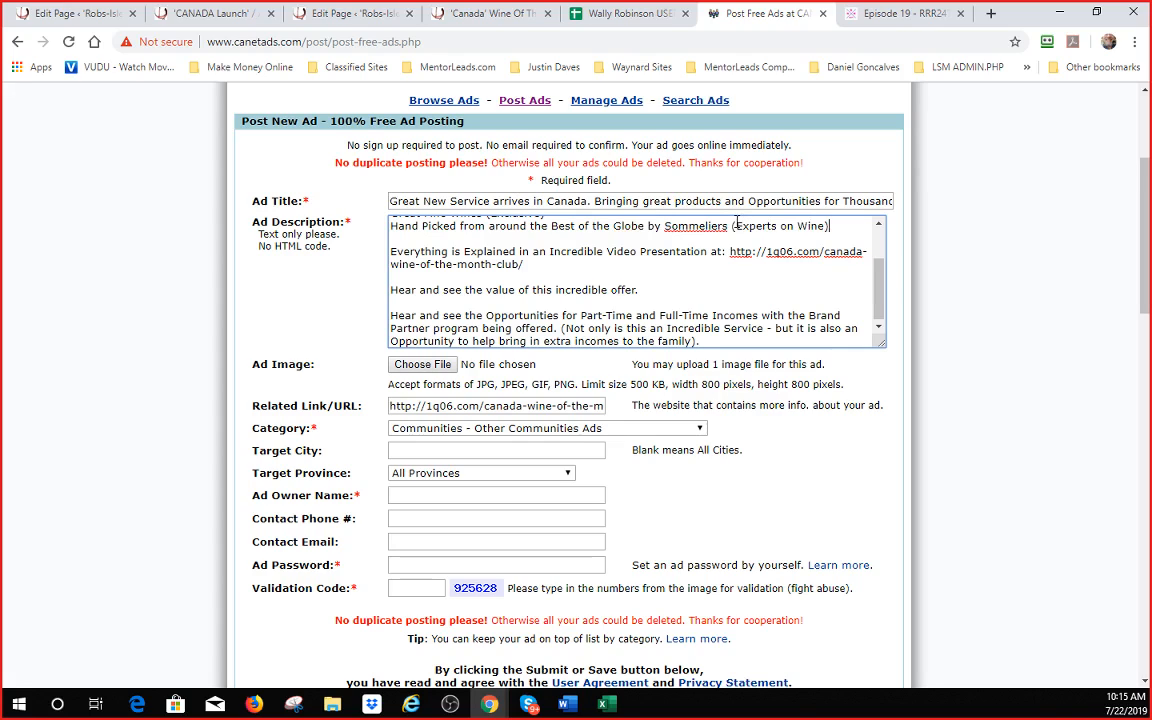
Add 'Delivered right to your Door', delete the blank first line and select the description text
key(Return)
text(D)
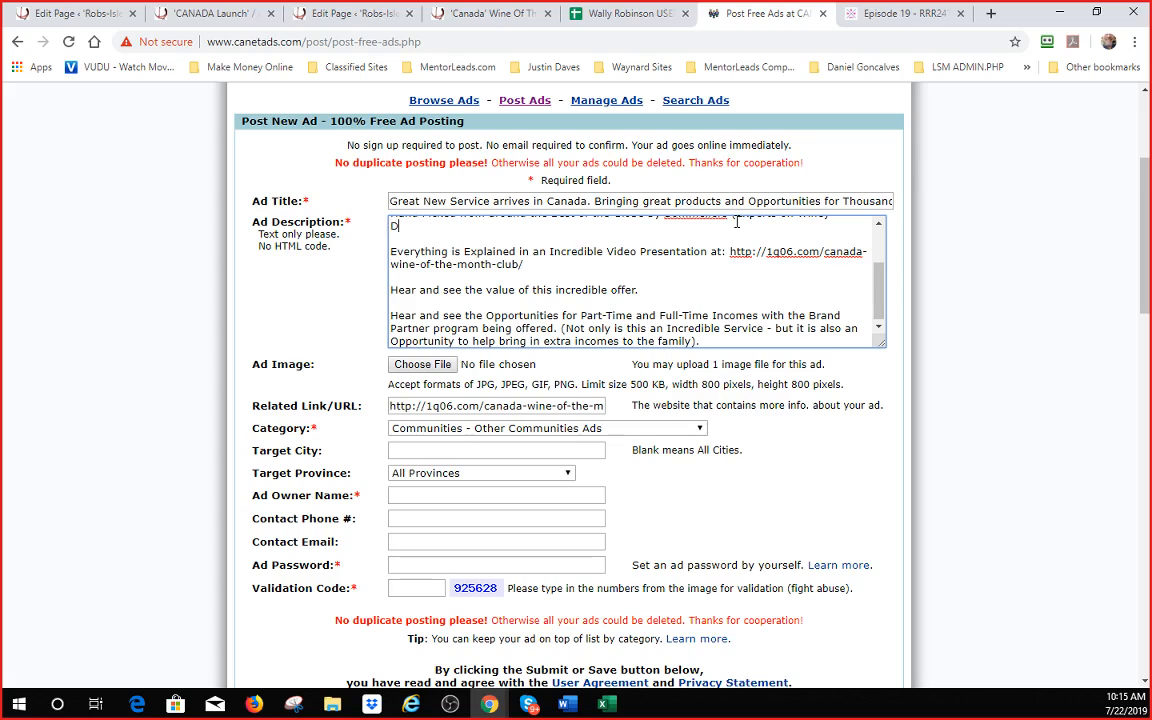
text(elivered right to your Door!)
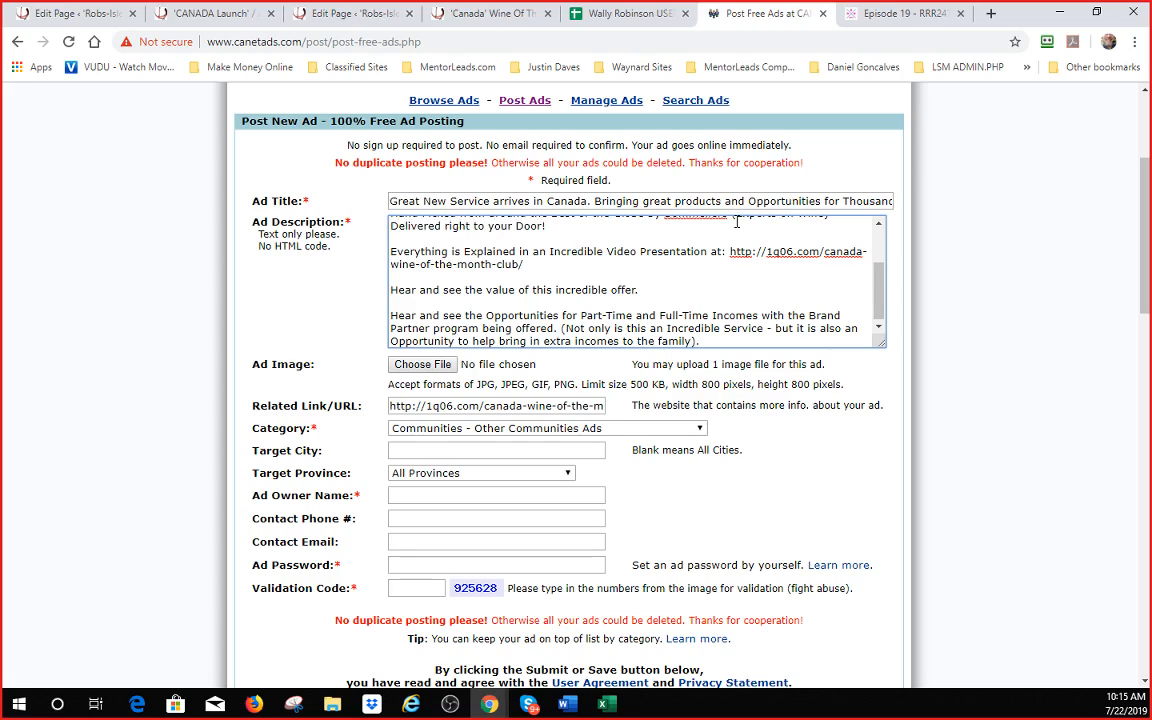
scroll(649, 267, up, 1)
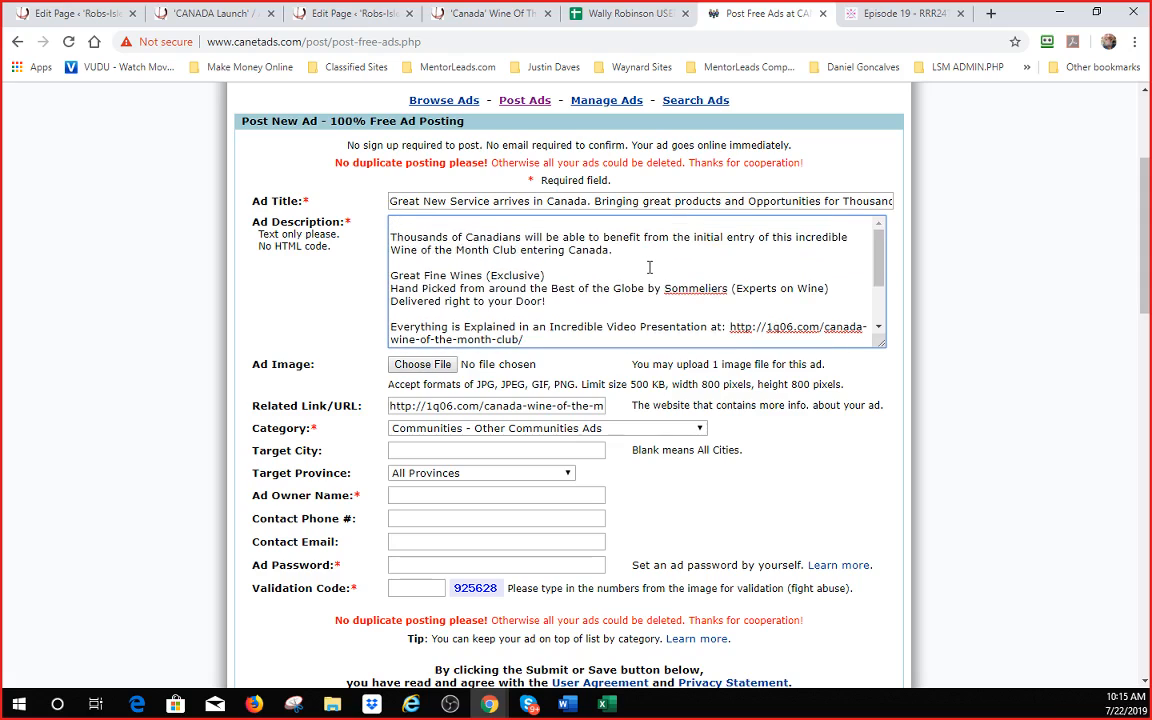
click(414, 225)
key(Delete)
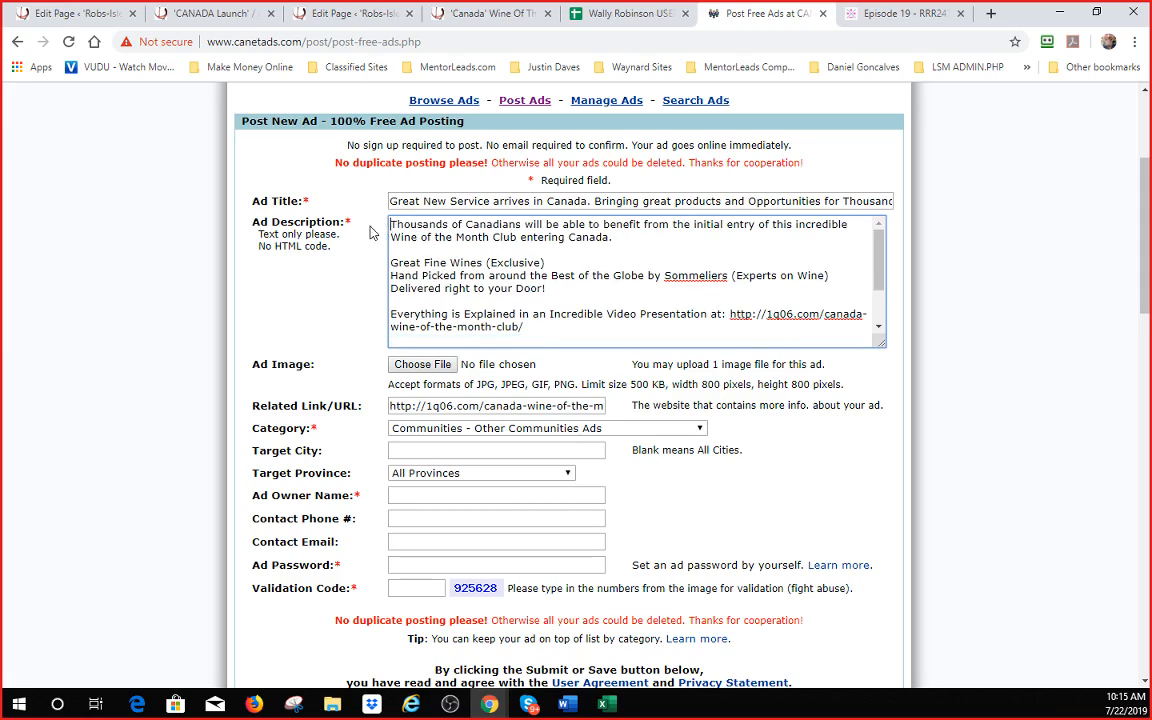
drag(390, 225, 736, 344)
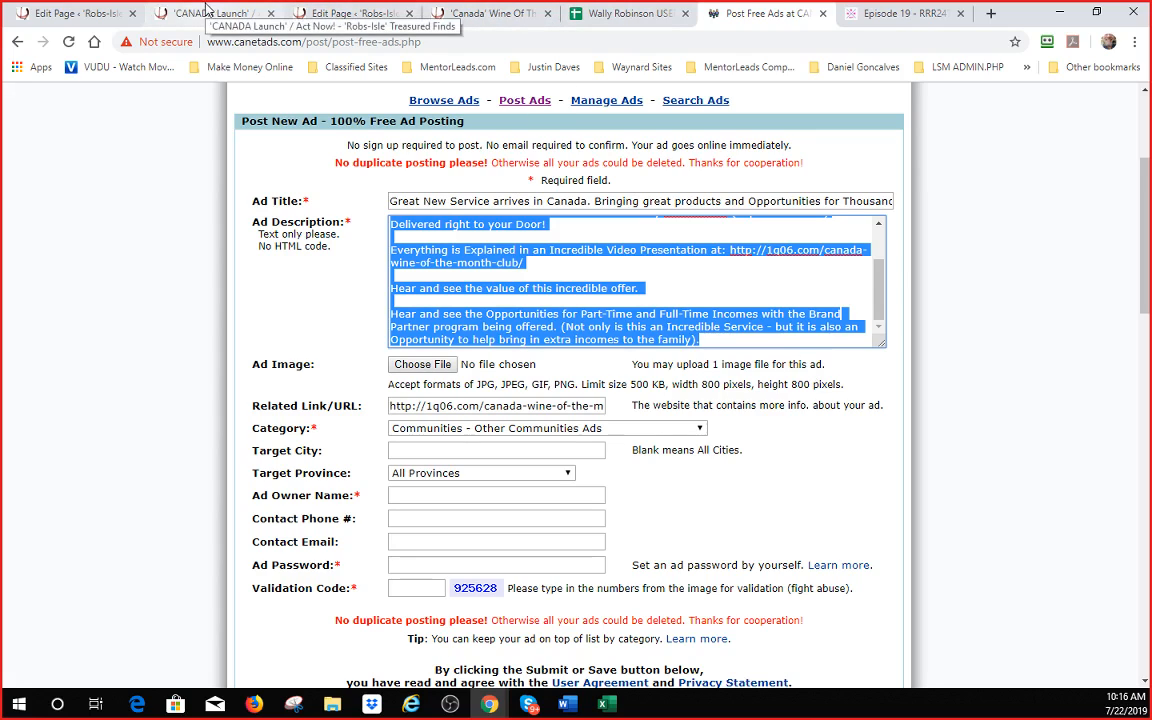
click(245, 13)
Select the whole ad title on the CANetAds form, dismissing an accidental save-page dialog
click(332, 13)
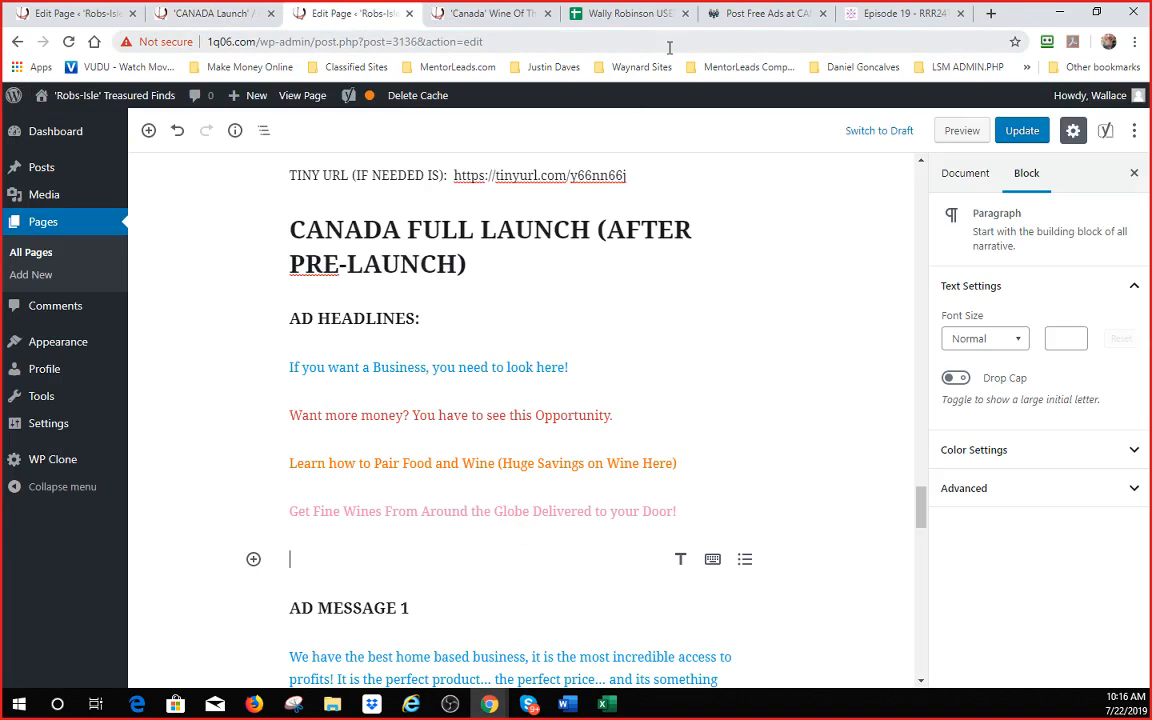
click(750, 13)
click(595, 202)
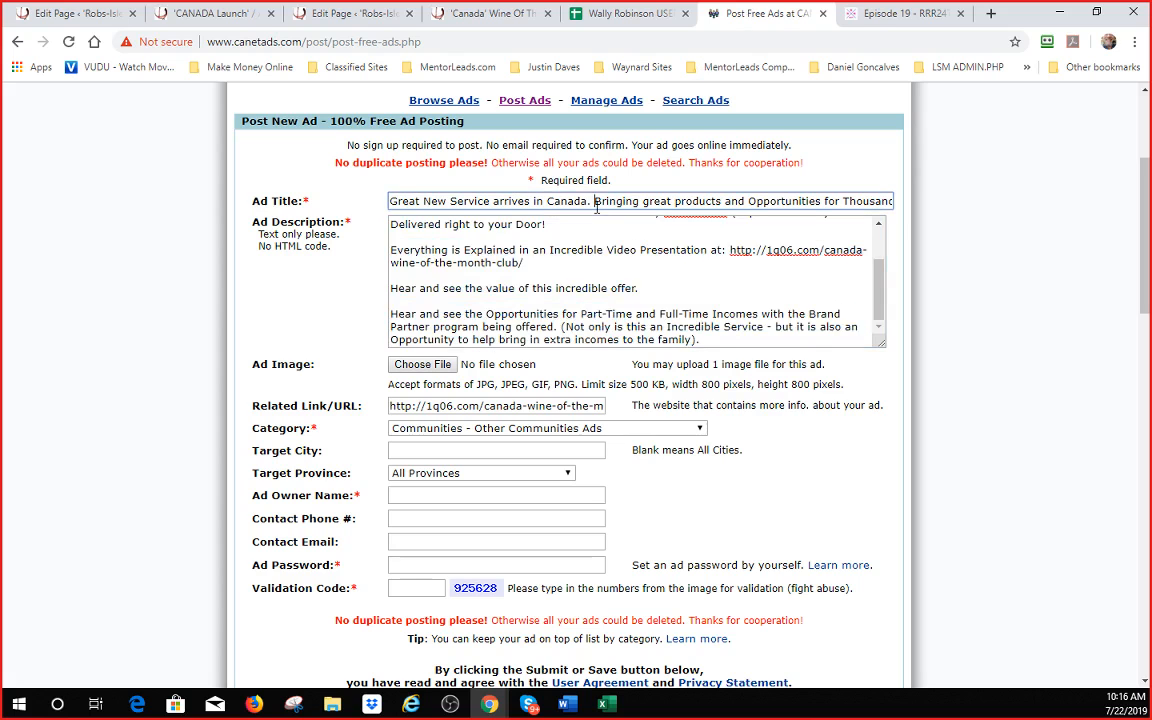
key(ctrl+s)
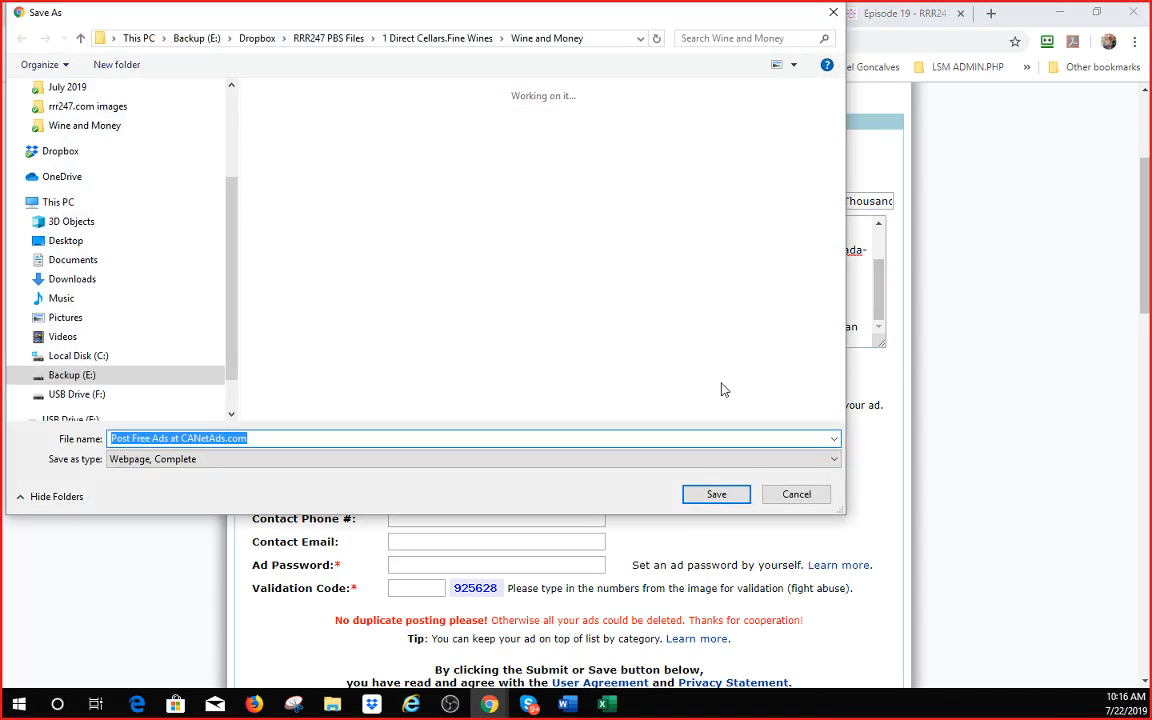
click(772, 494)
key(ctrl+a)
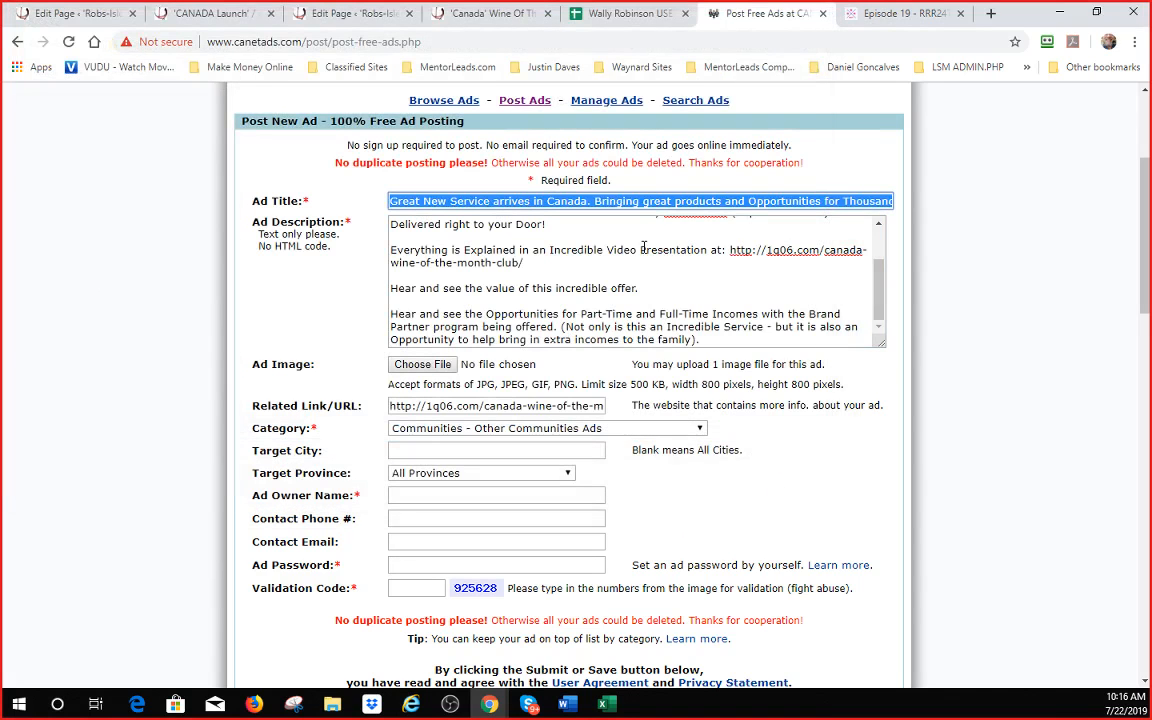
Paste the ad title into the empty paragraph under the WordPress ad headlines
click(210, 13)
click(345, 13)
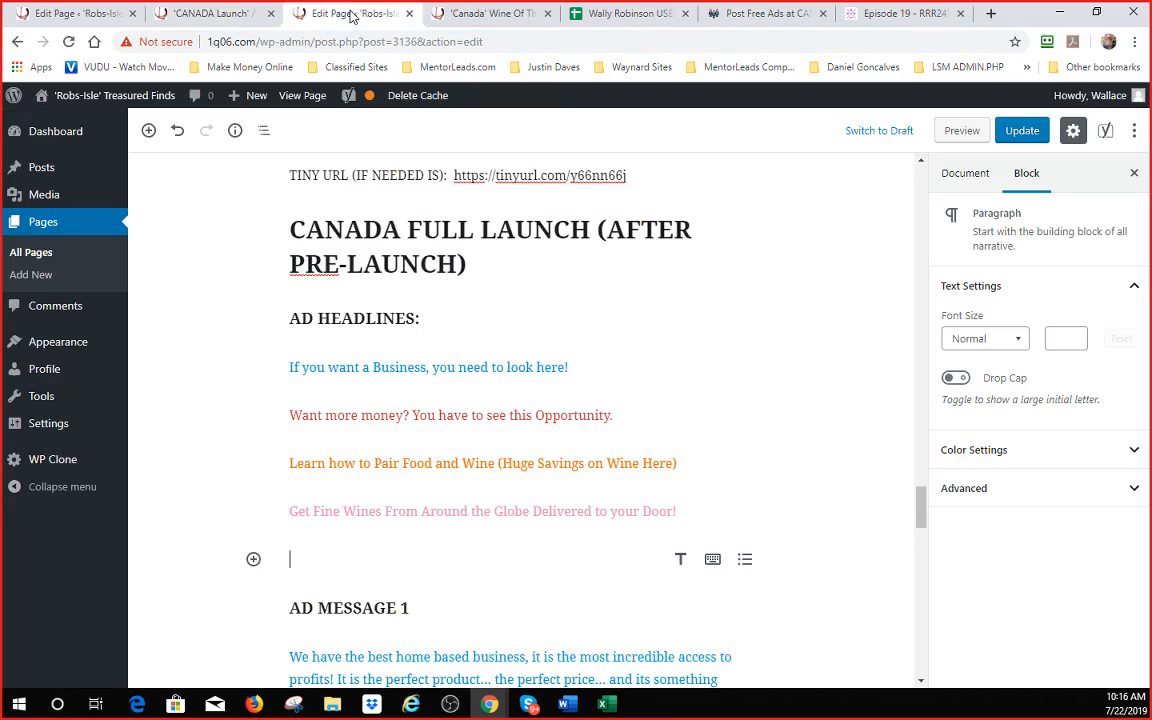
click(334, 555)
text(Great New Service arrives in Canada. Bringing great products and Opportunities for Thousands)
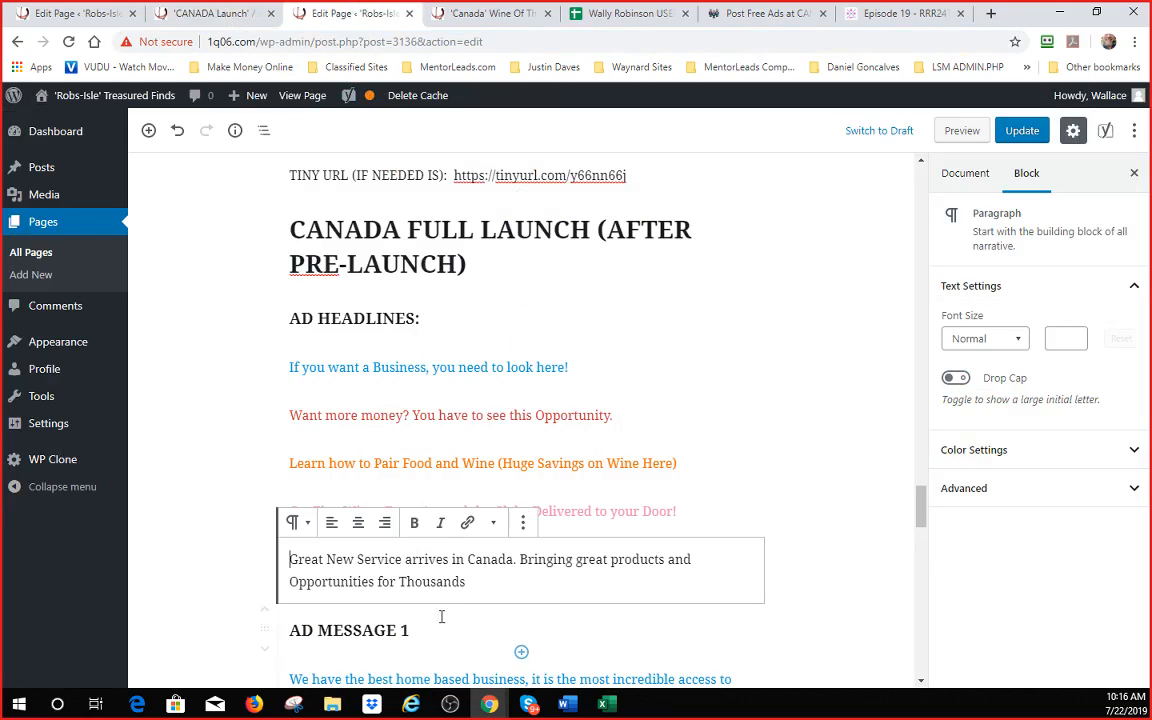
Make the pasted 'Great New Service arrives in Canada' headline text grey
click(471, 566)
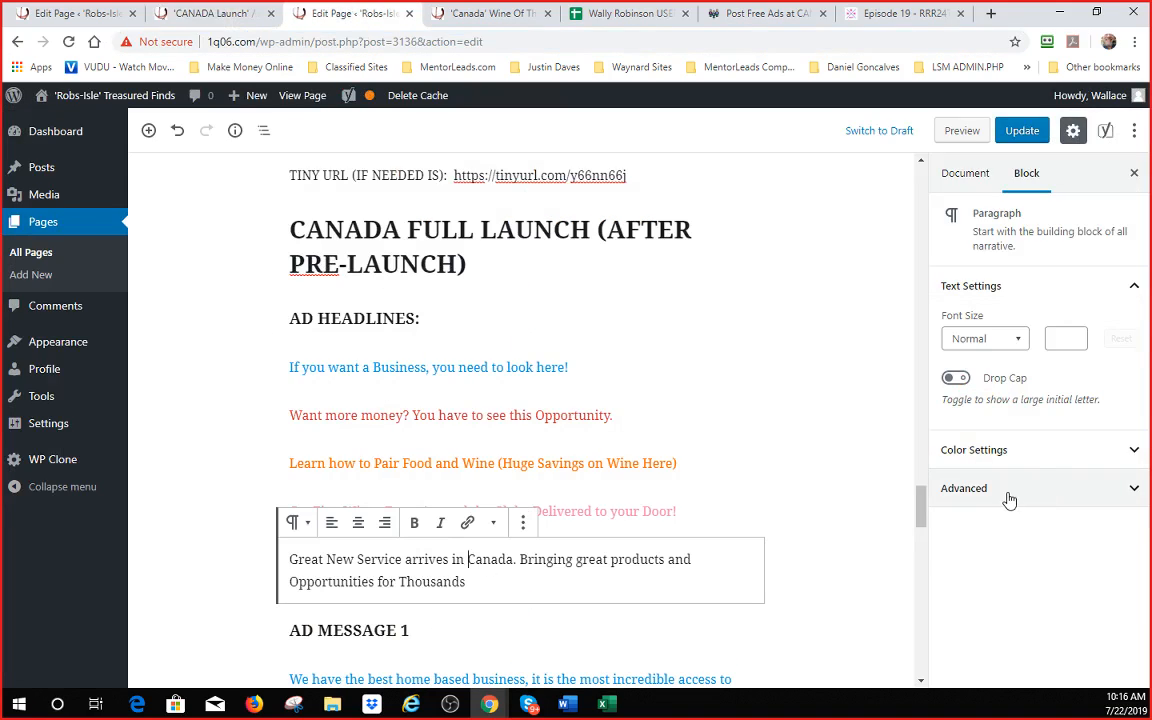
click(1041, 453)
scroll(1010, 615, down, 1)
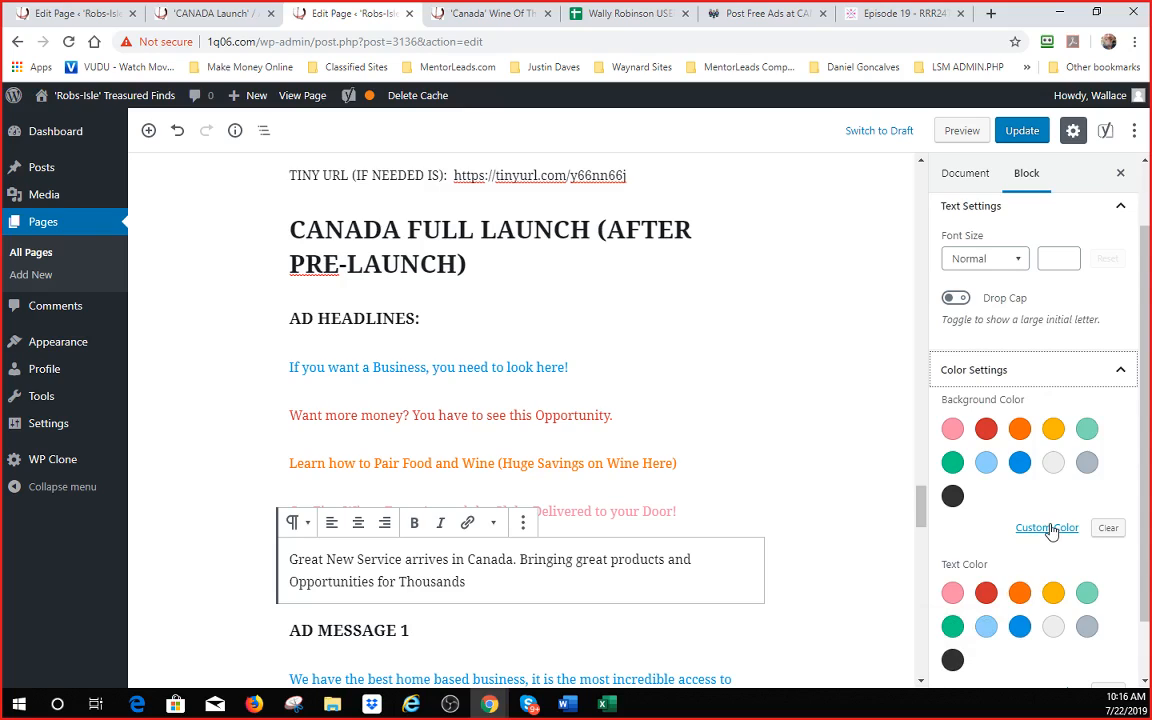
click(953, 661)
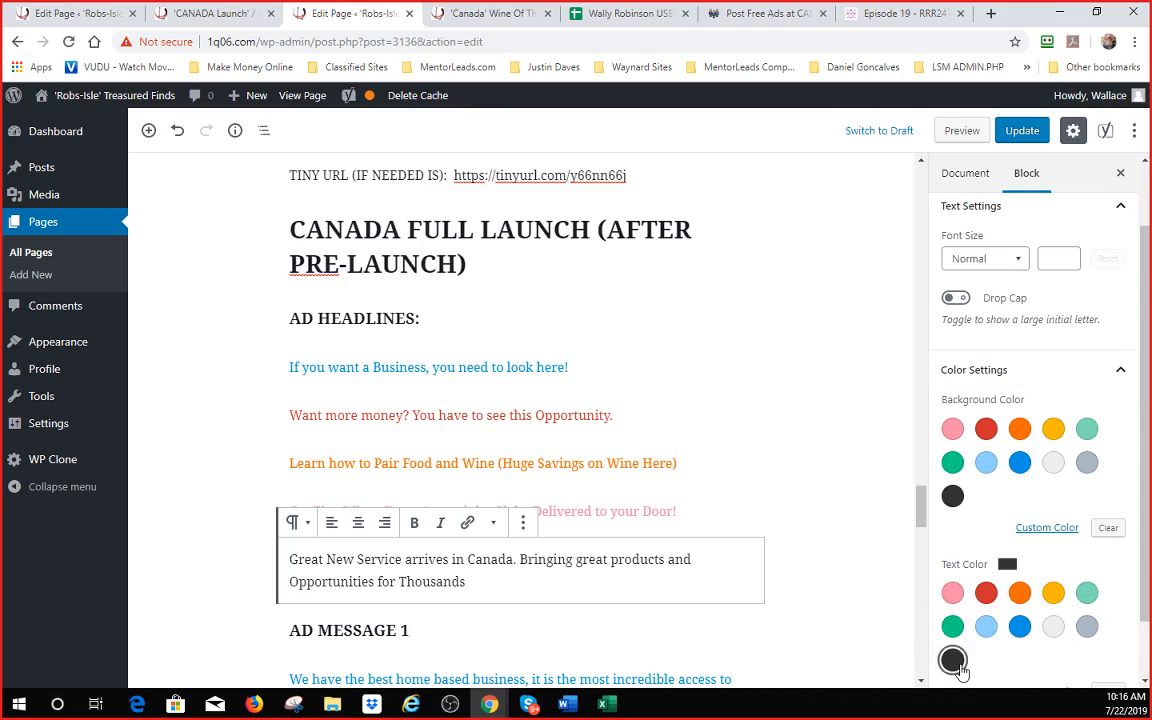
click(1088, 628)
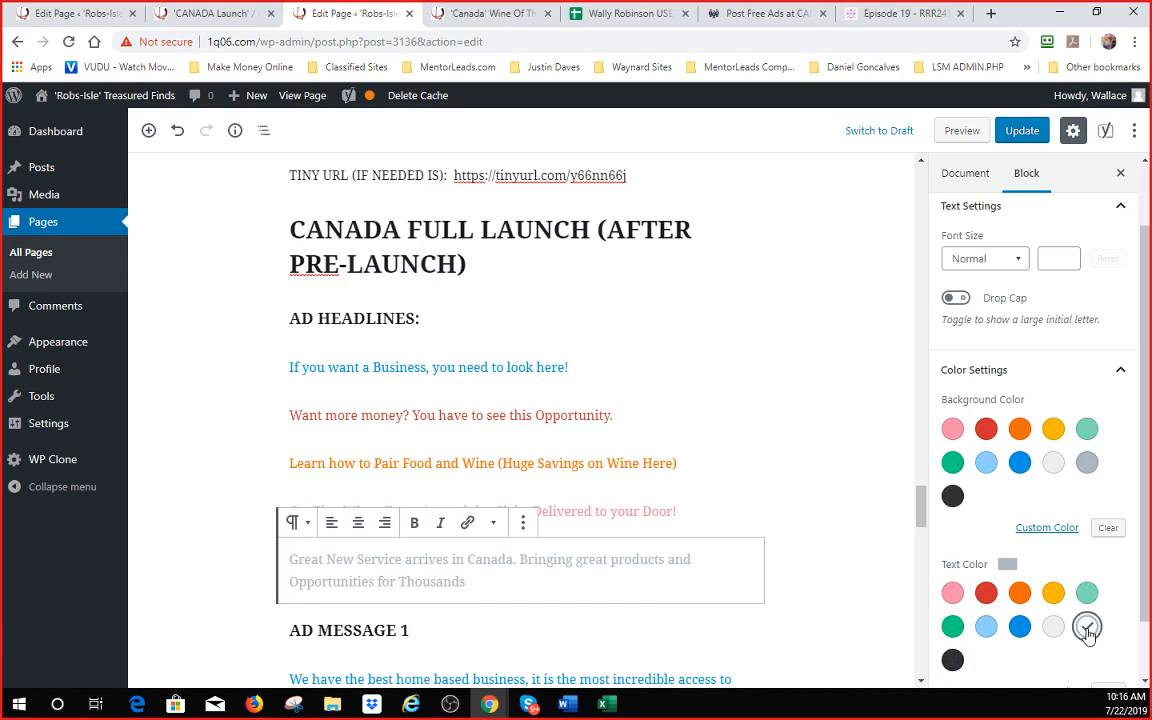
scroll(755, 472, down, 3)
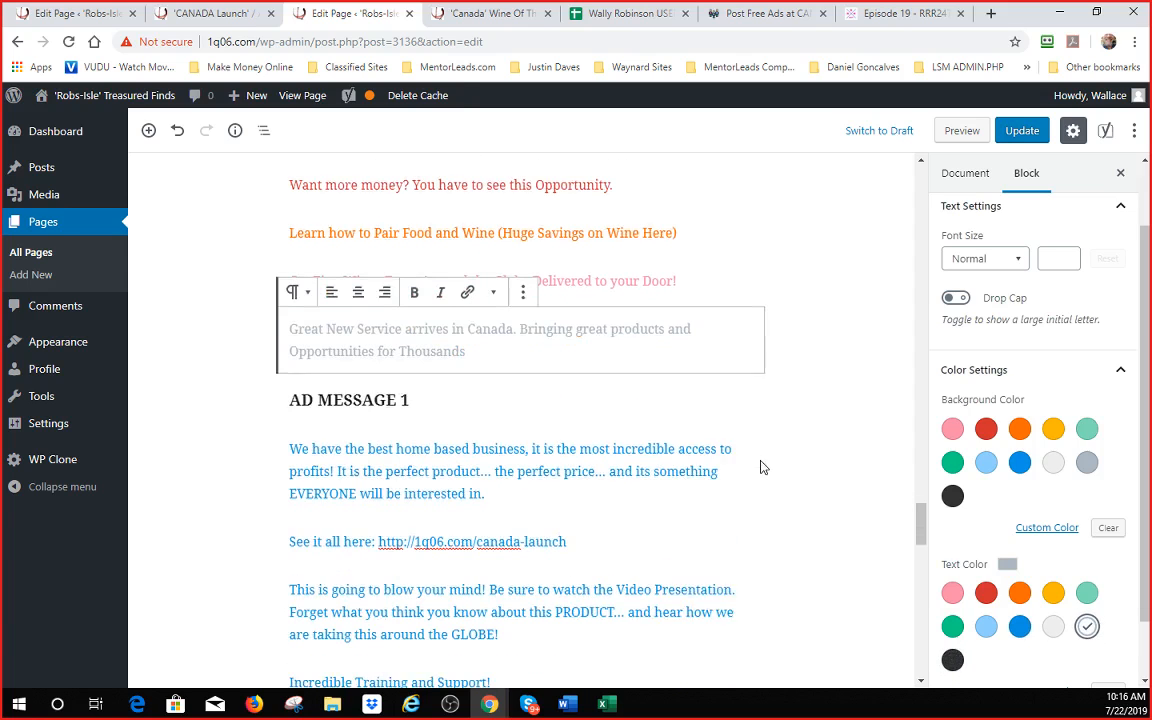
Add an 'AD MESSAGE 5' heading, sized to match the other ad headings, below the previous ad message
scroll(620, 319, down, 15)
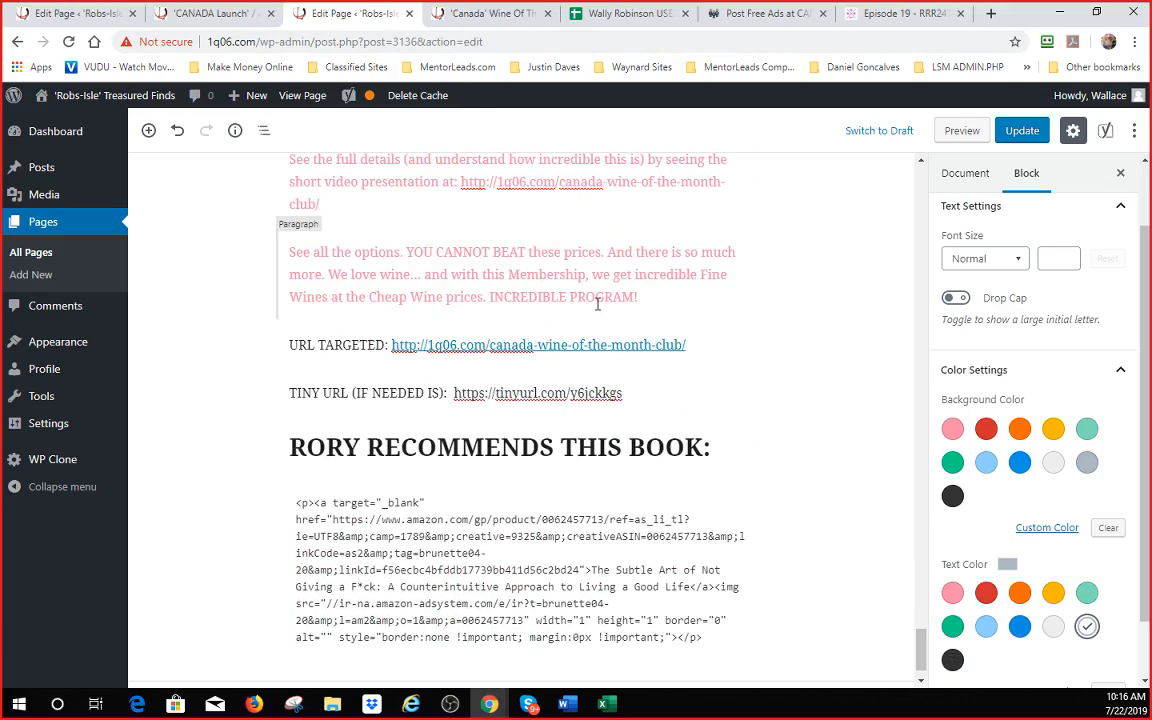
click(665, 305)
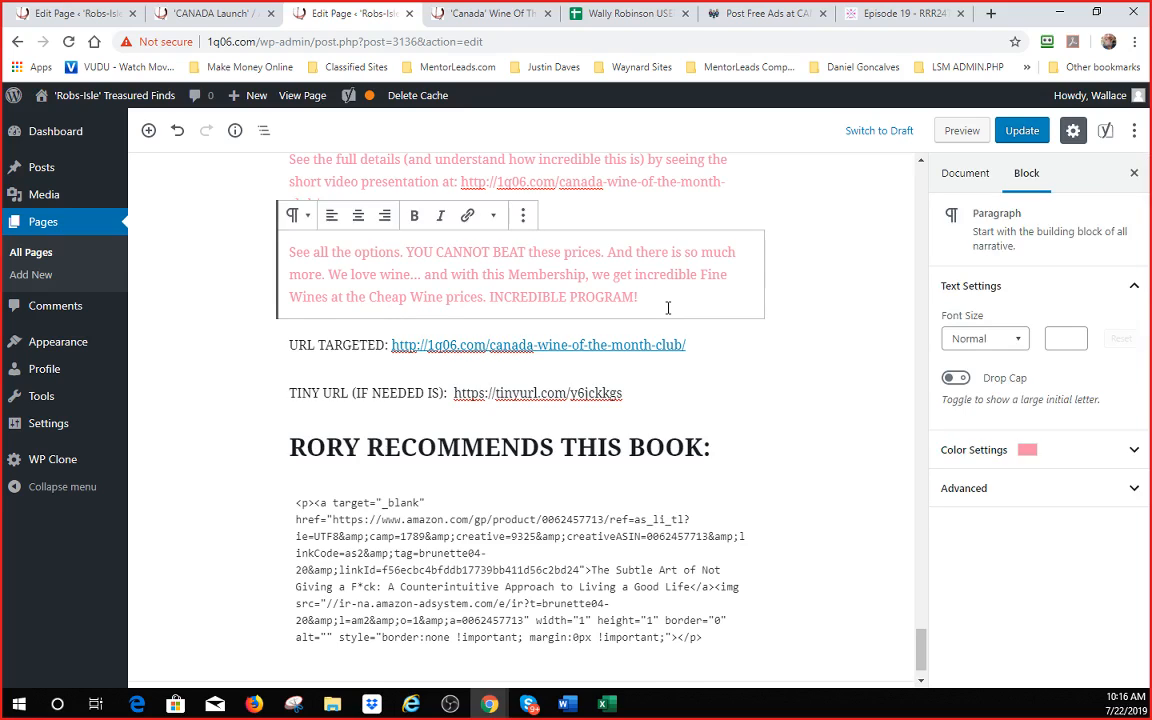
key(Return)
text(AD MESSAGE 5)
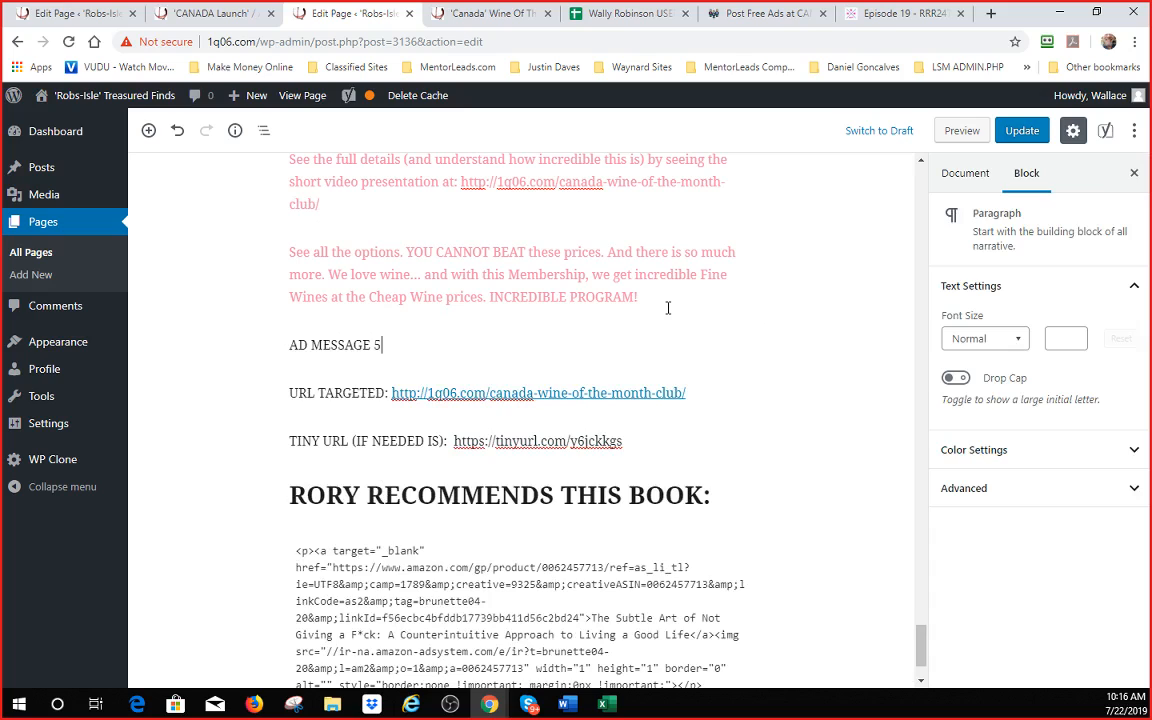
key(Return)
click(376, 343)
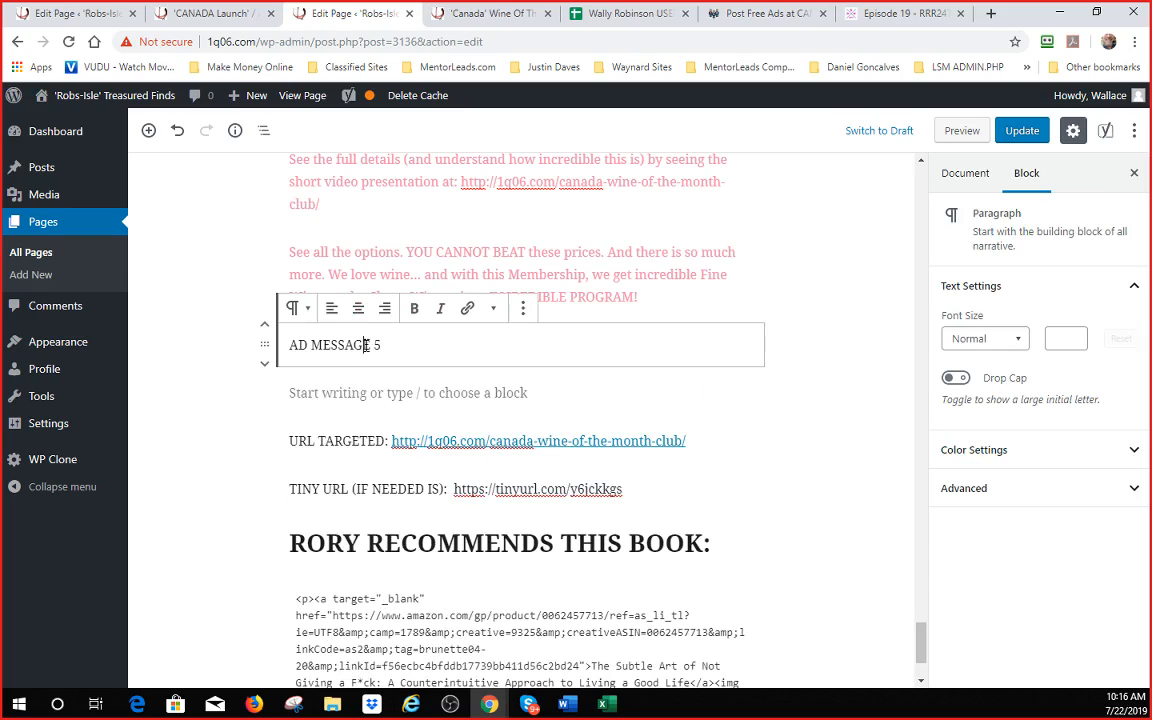
click(299, 308)
click(325, 395)
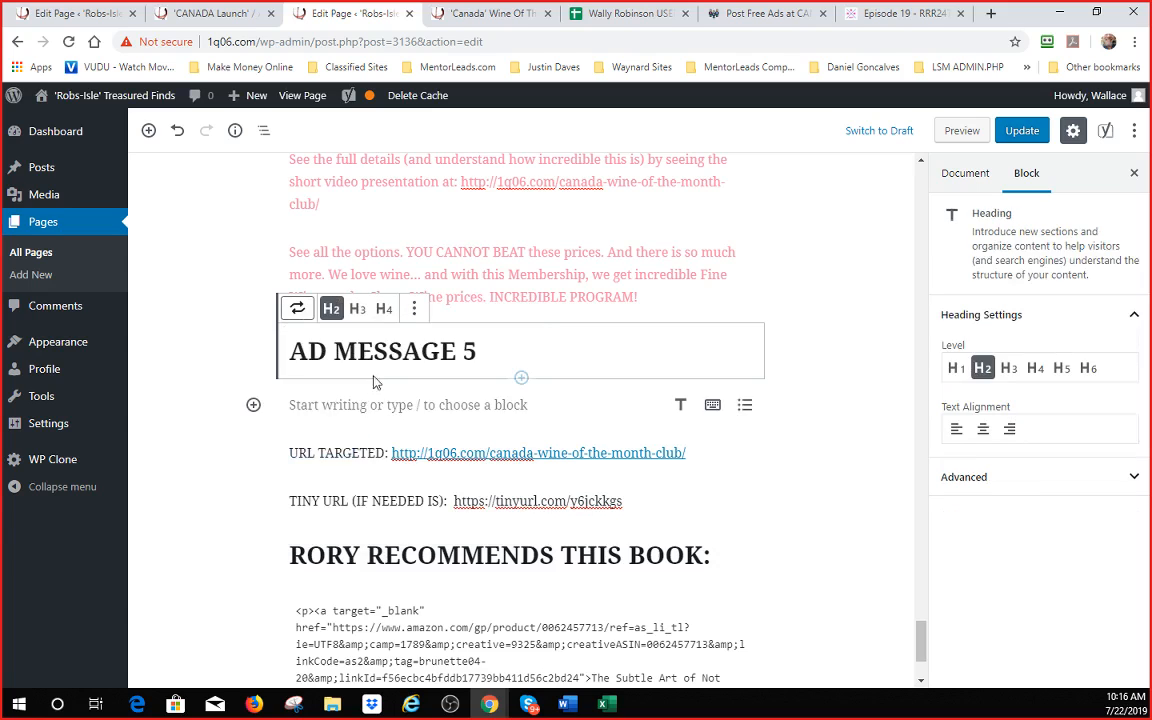
click(384, 308)
click(420, 394)
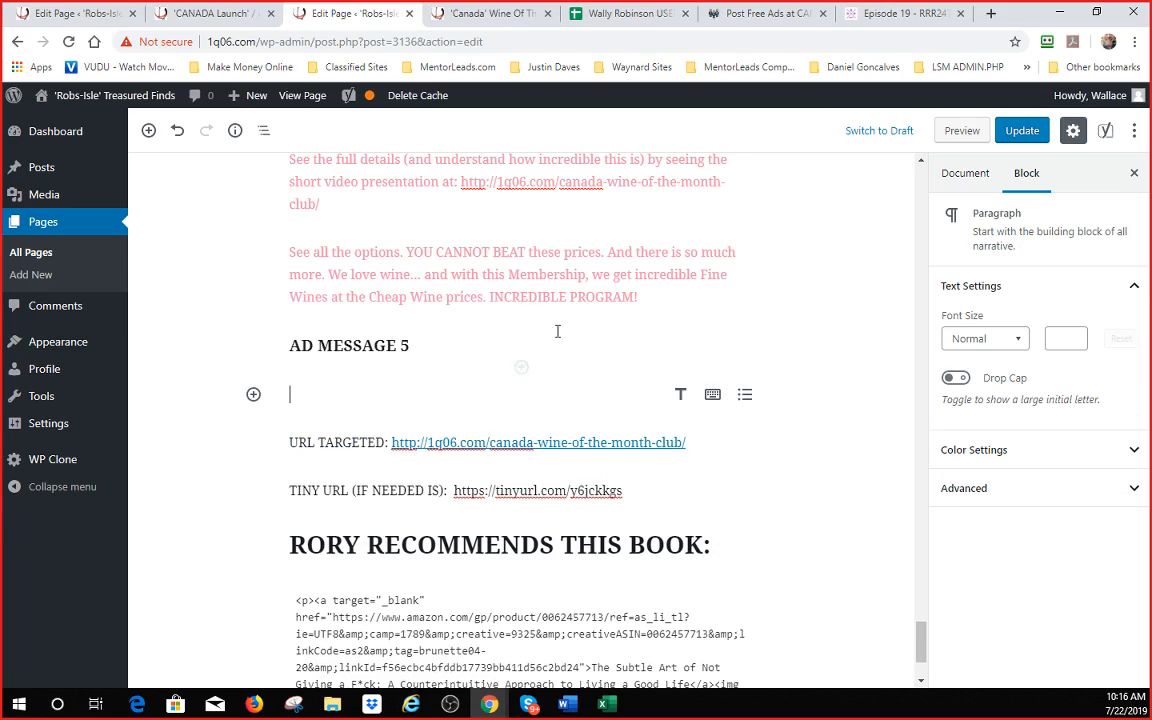
Copy the CANetAds ad description and paste it under AD MESSAGE 5
click(768, 14)
click(490, 341)
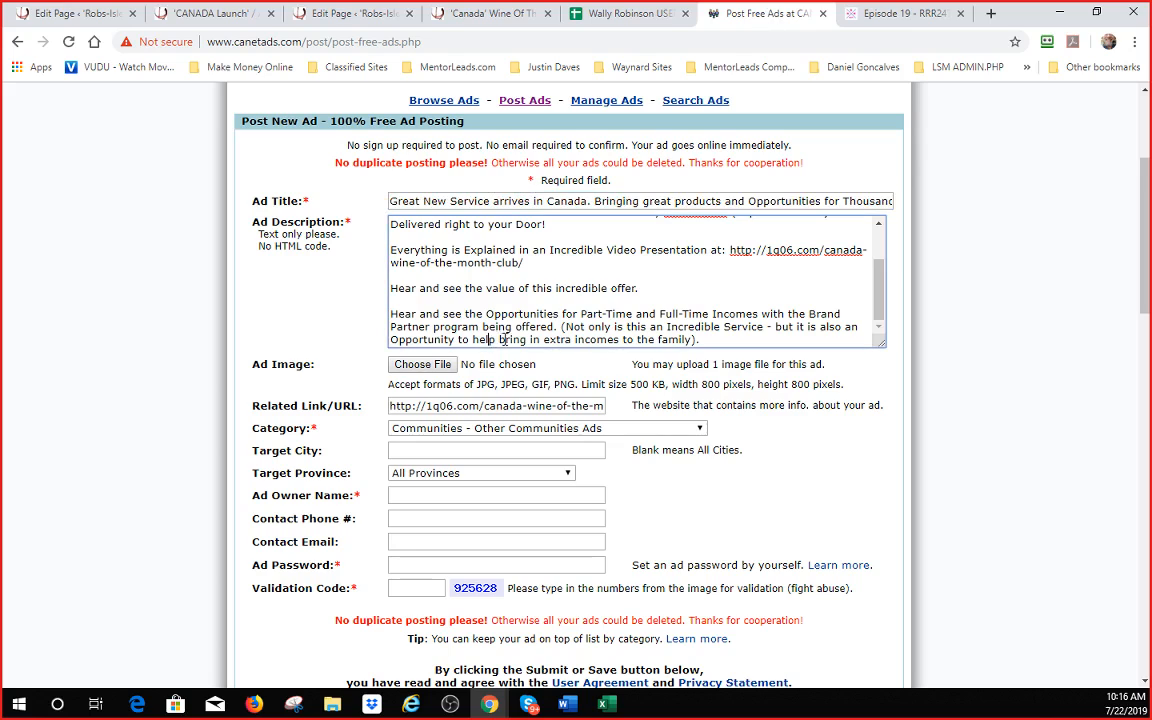
key(ctrl+a)
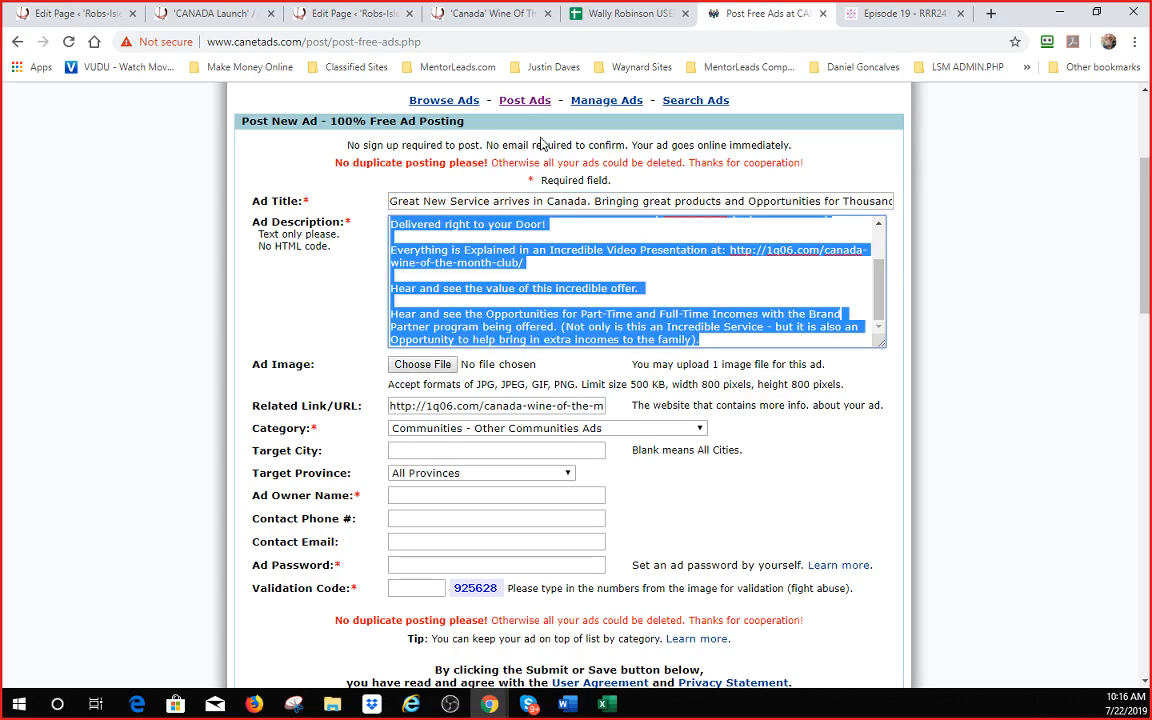
click(367, 14)
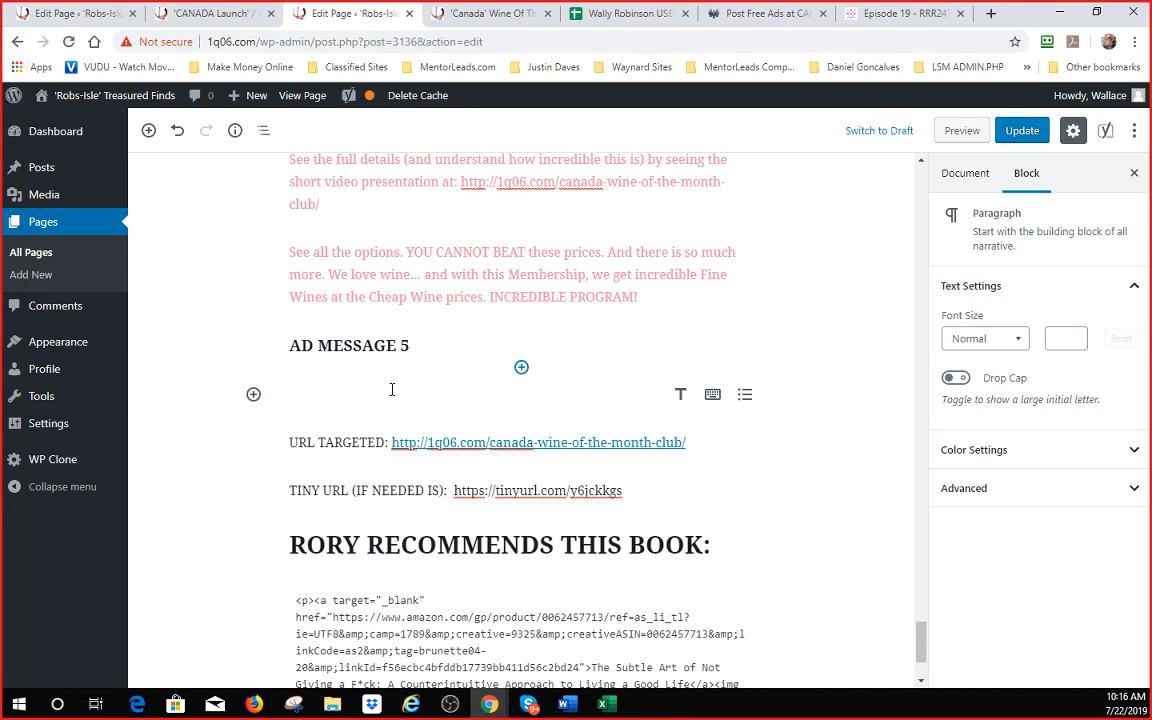
click(358, 400)
key(ctrl+v)
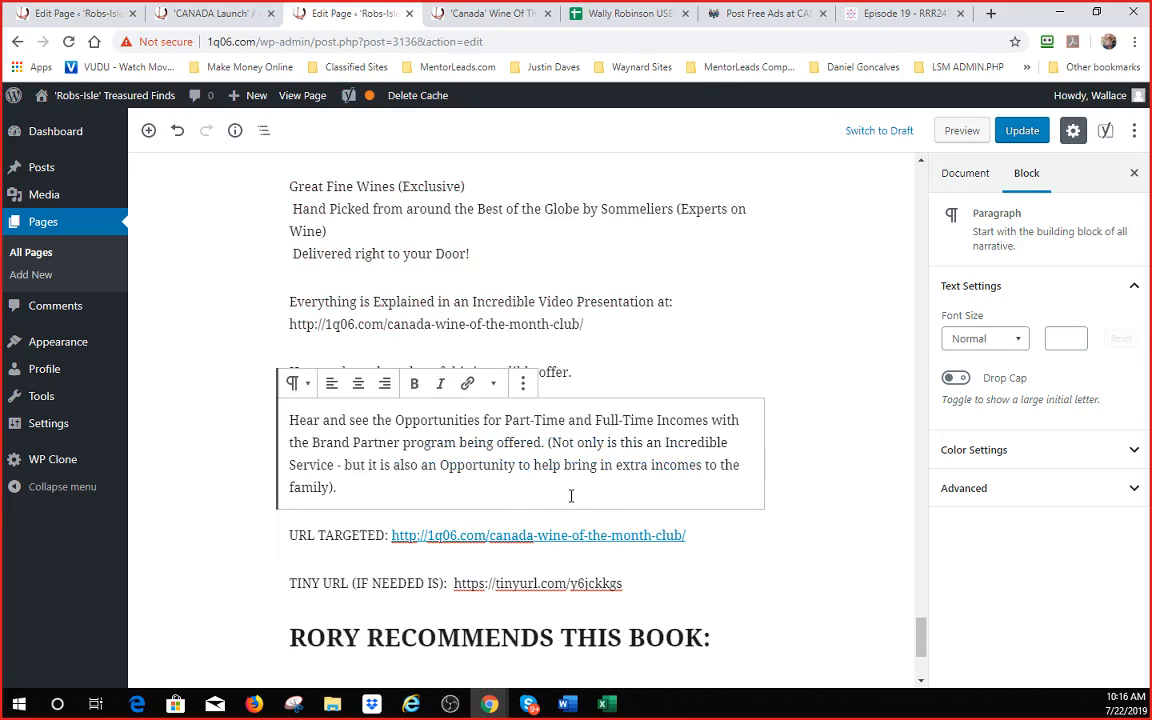
Turn the Brand Partner and 'value of this incredible offer' paragraphs grey
click(1000, 453)
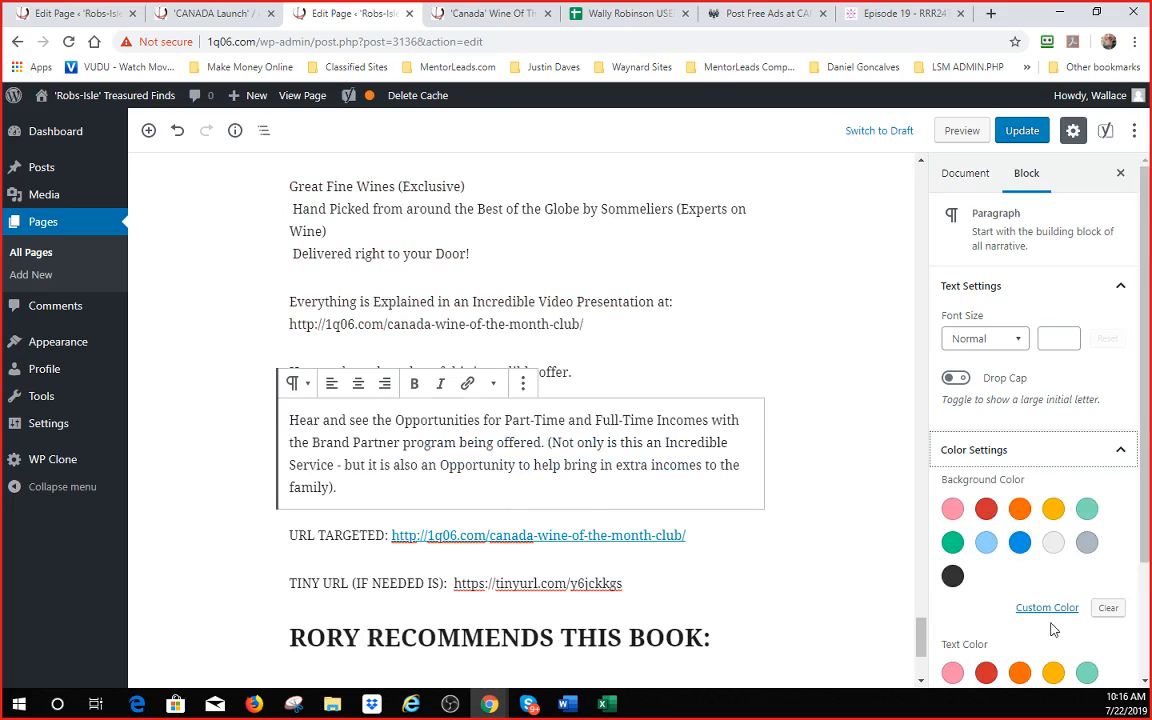
scroll(1035, 615, down, 2)
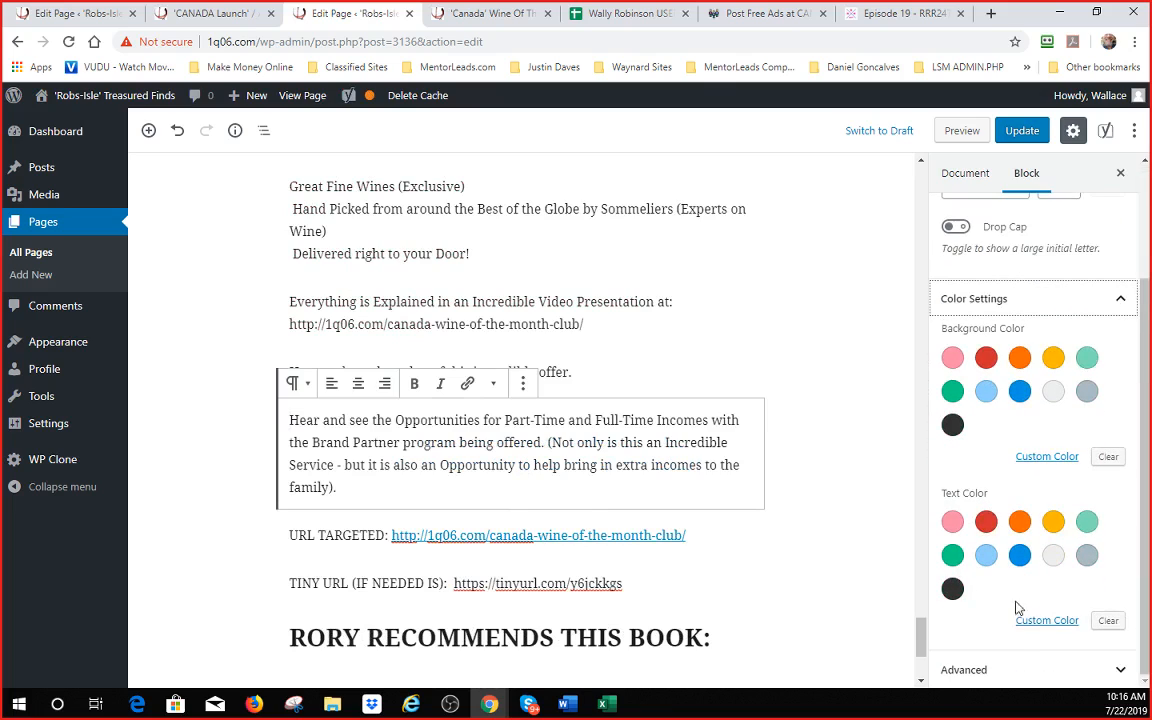
click(1087, 555)
click(556, 372)
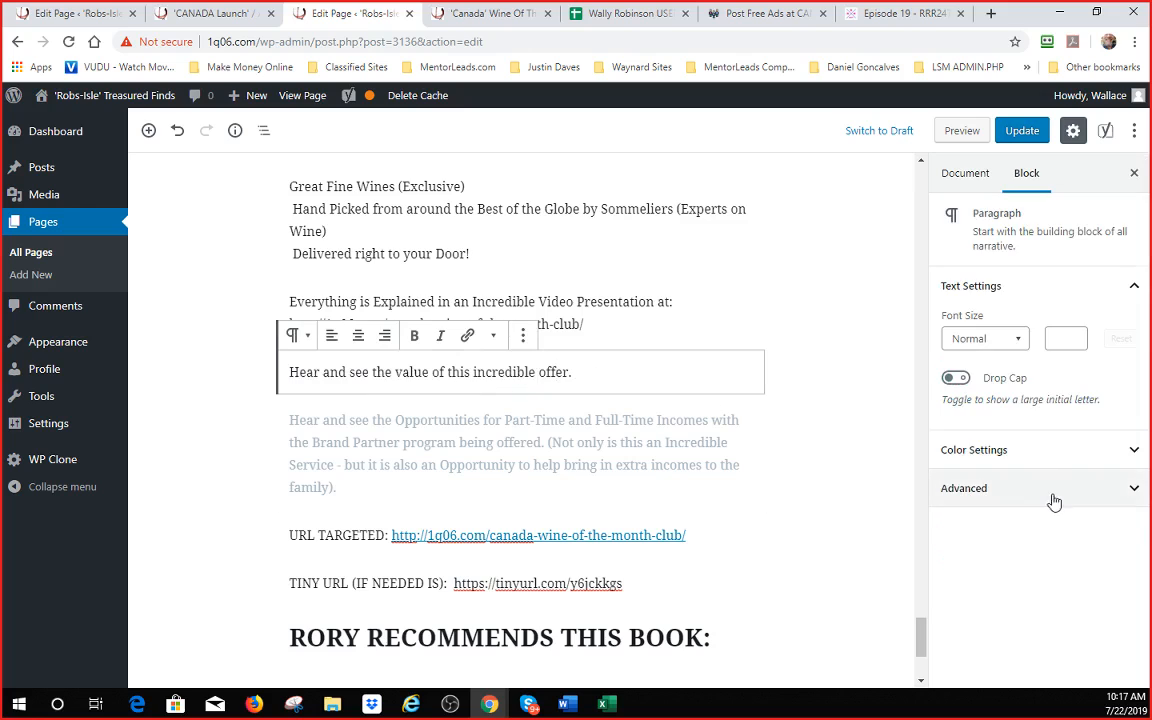
click(982, 452)
scroll(1100, 645, down, 2)
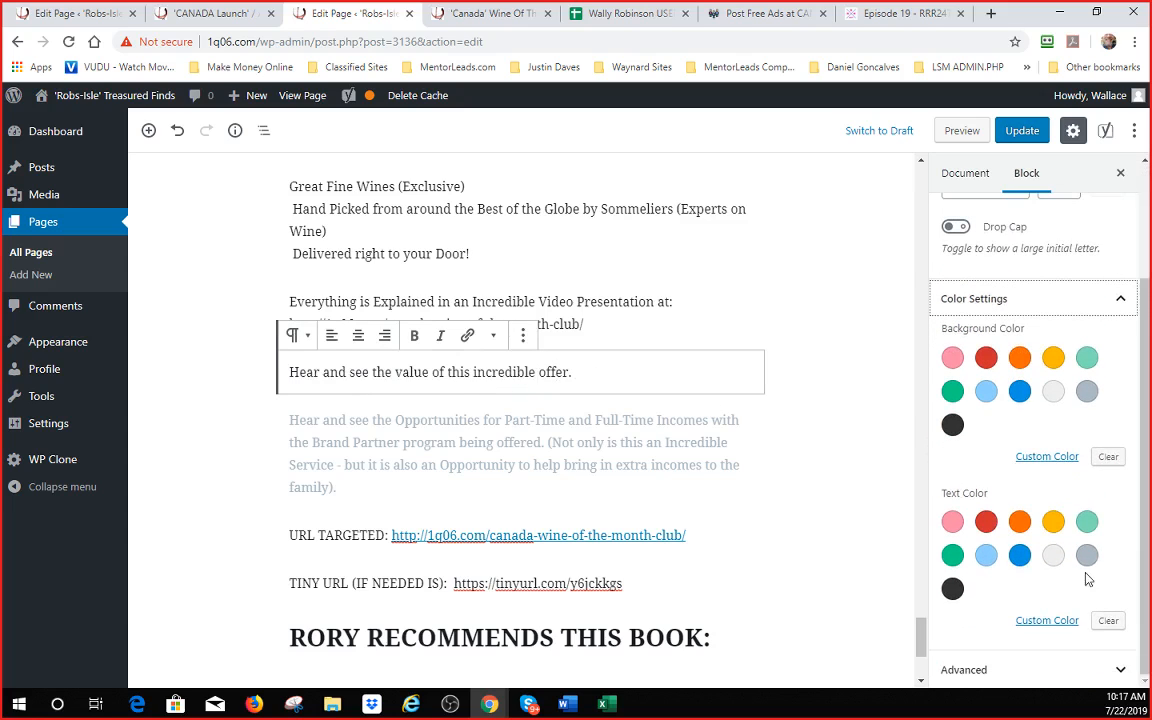
click(1087, 555)
click(626, 291)
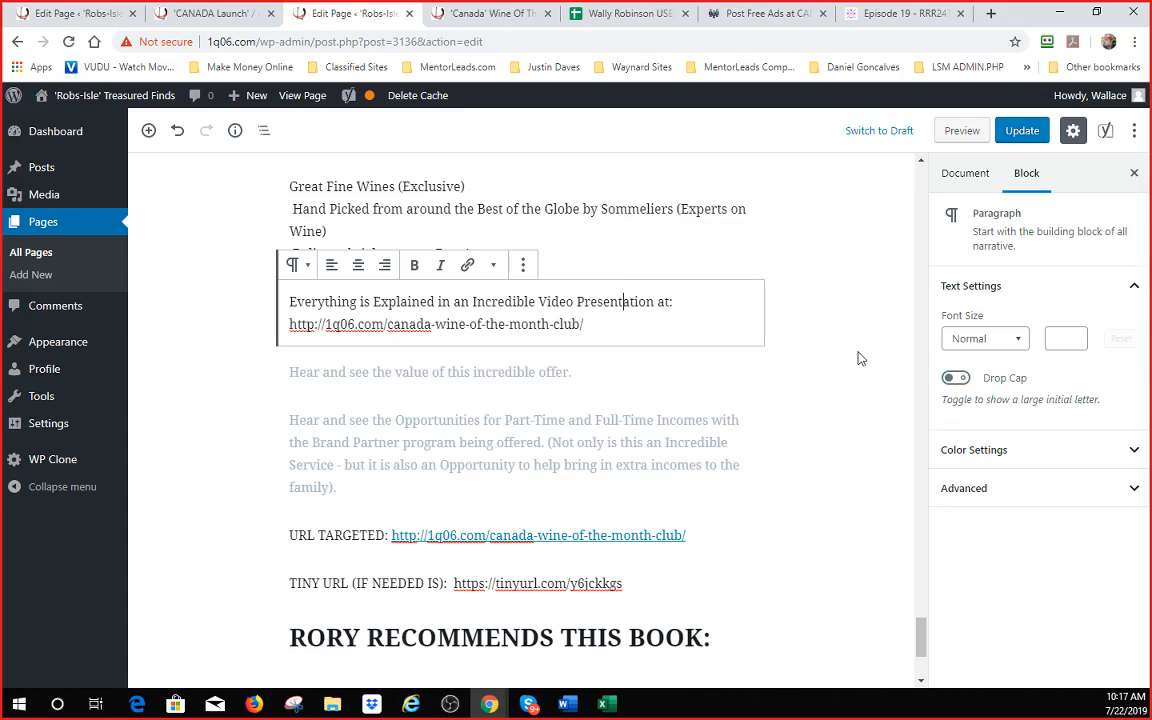
click(951, 453)
scroll(1090, 560, down, 3)
Recolour the Everything is Explained and Thousands of Canadians paragraphs grey, and Great Fine Wines cyan bluish gray
click(1090, 558)
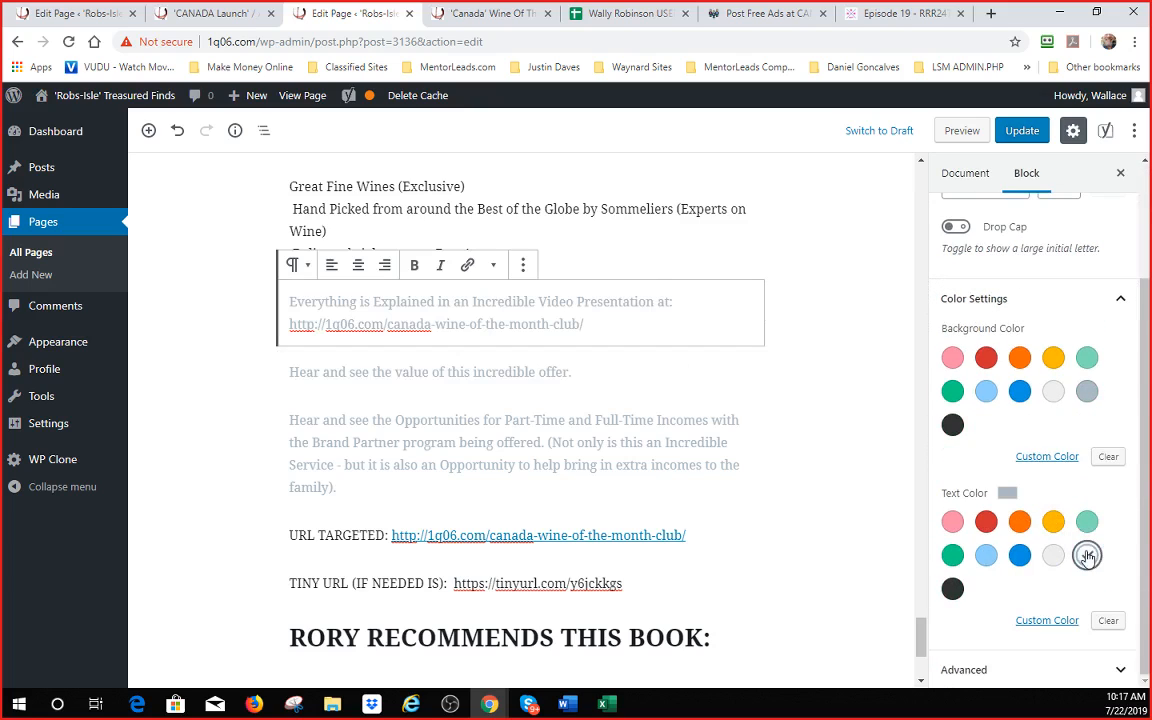
click(584, 209)
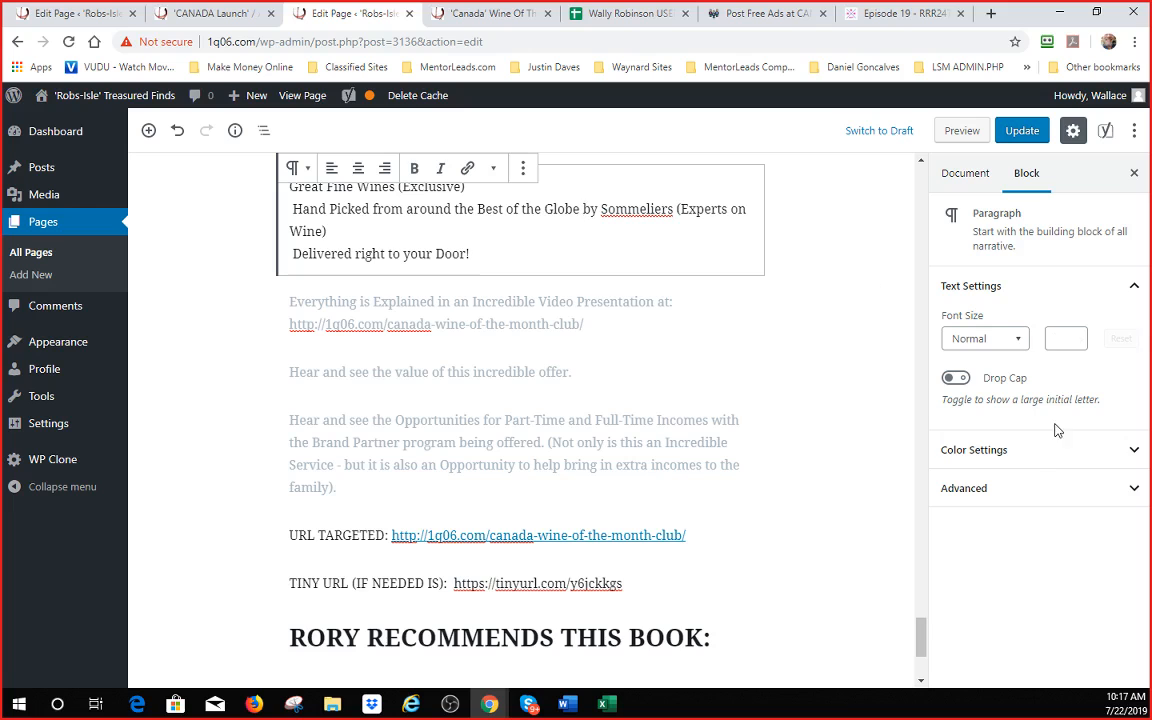
click(1041, 452)
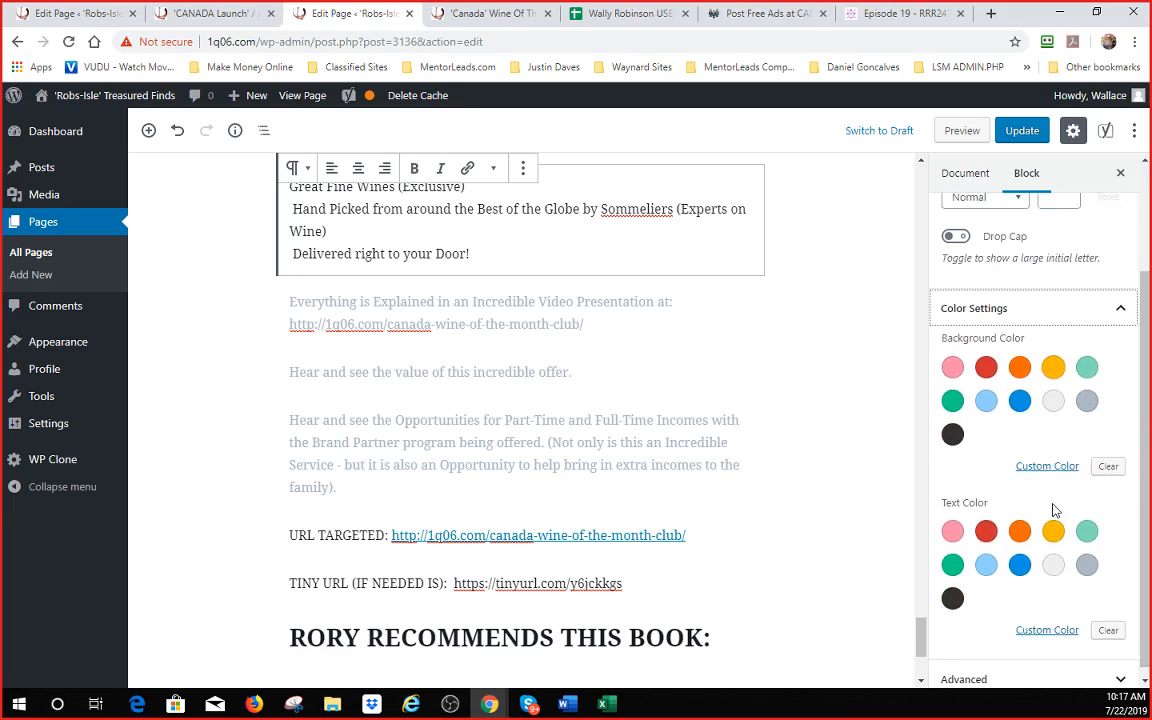
click(1090, 558)
scroll(712, 465, up, 4)
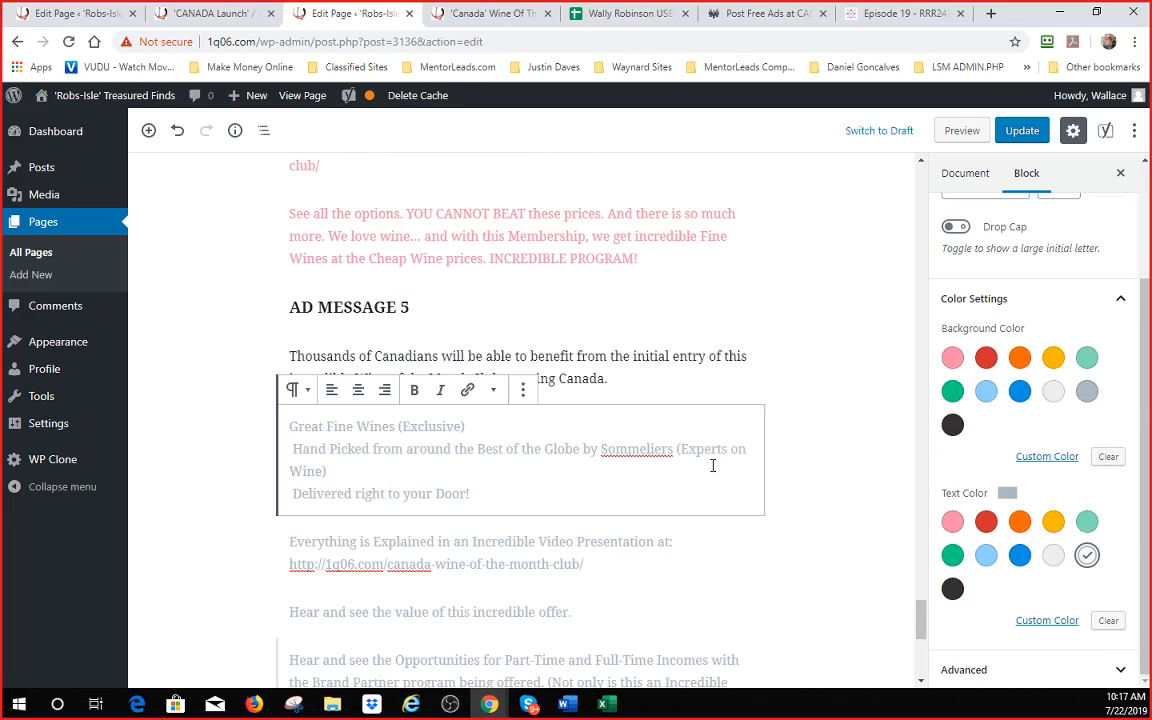
click(621, 358)
click(1031, 450)
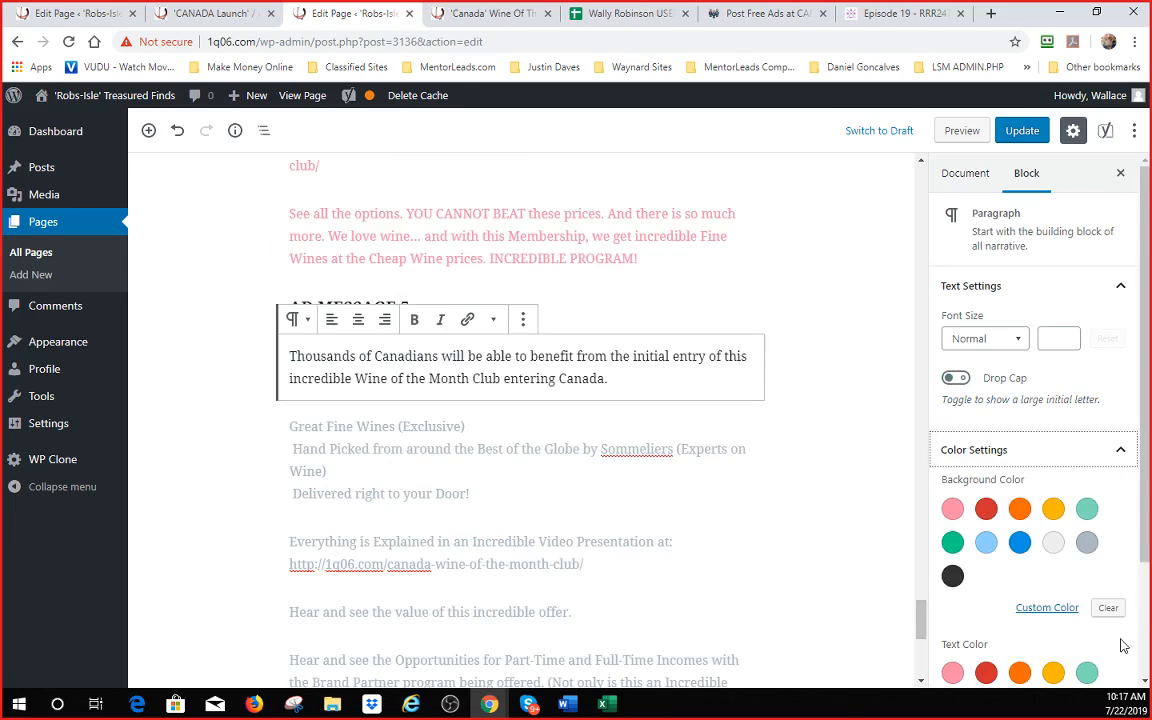
scroll(1100, 605, down, 2)
click(1087, 555)
click(802, 509)
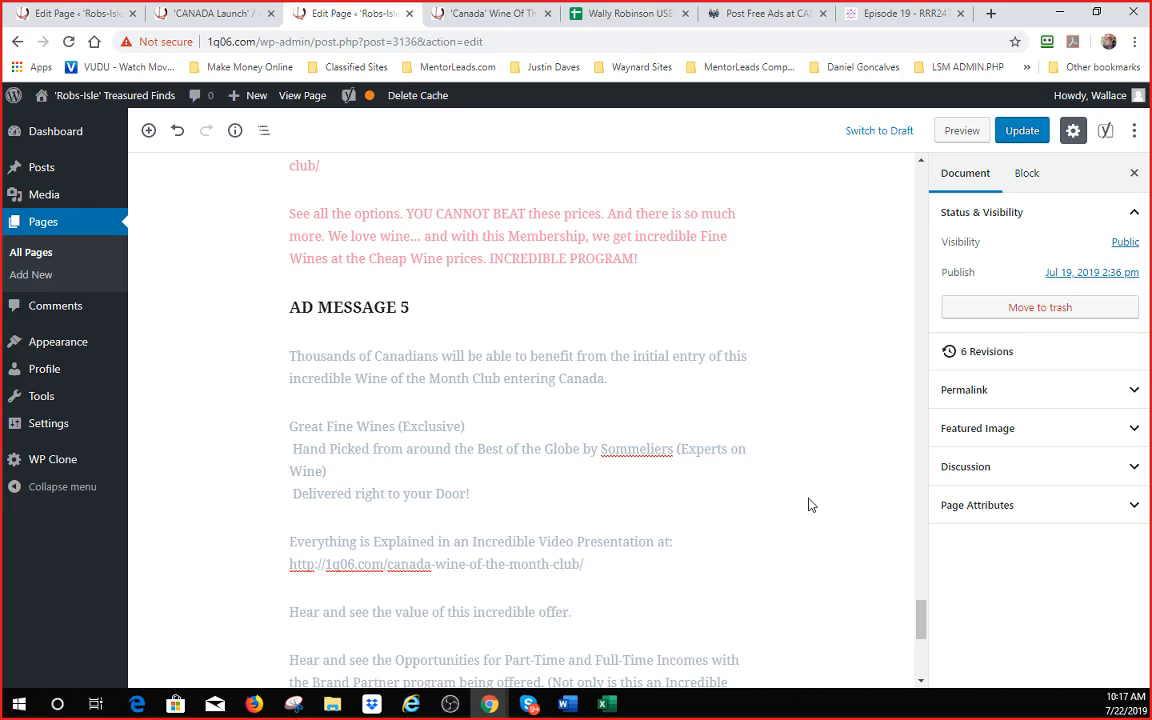
Update the page to save the edits, then scroll through the ad headlines and messages
scroll(848, 339, up, 5)
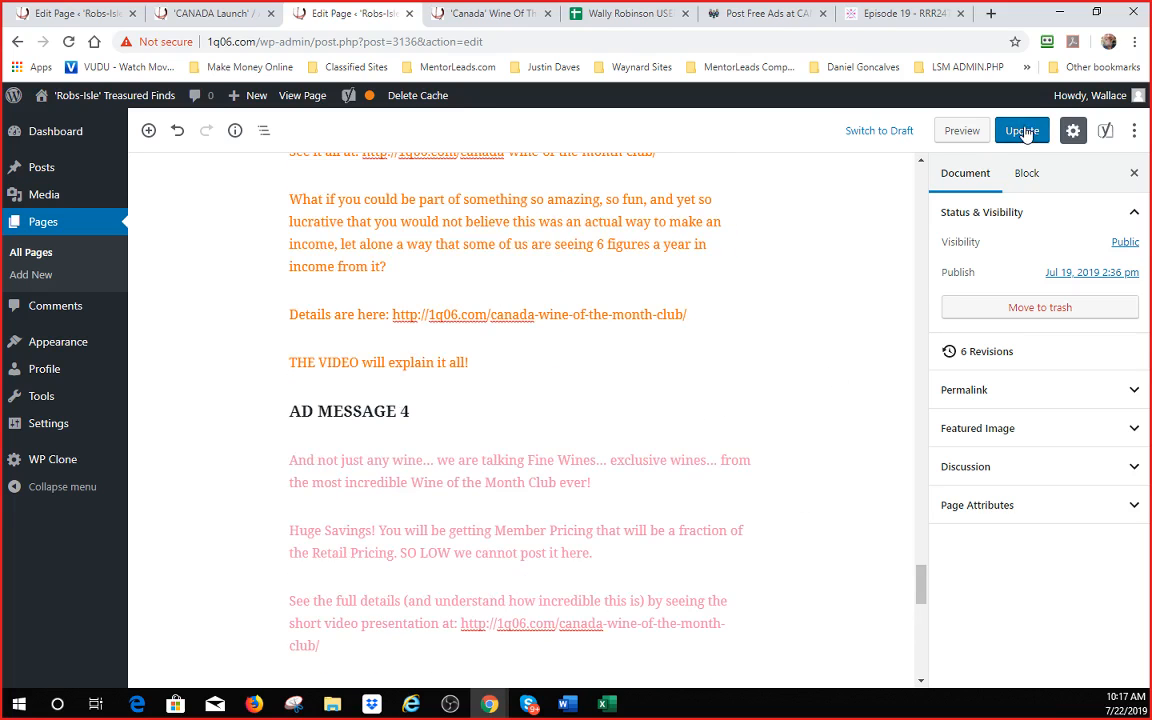
click(1020, 131)
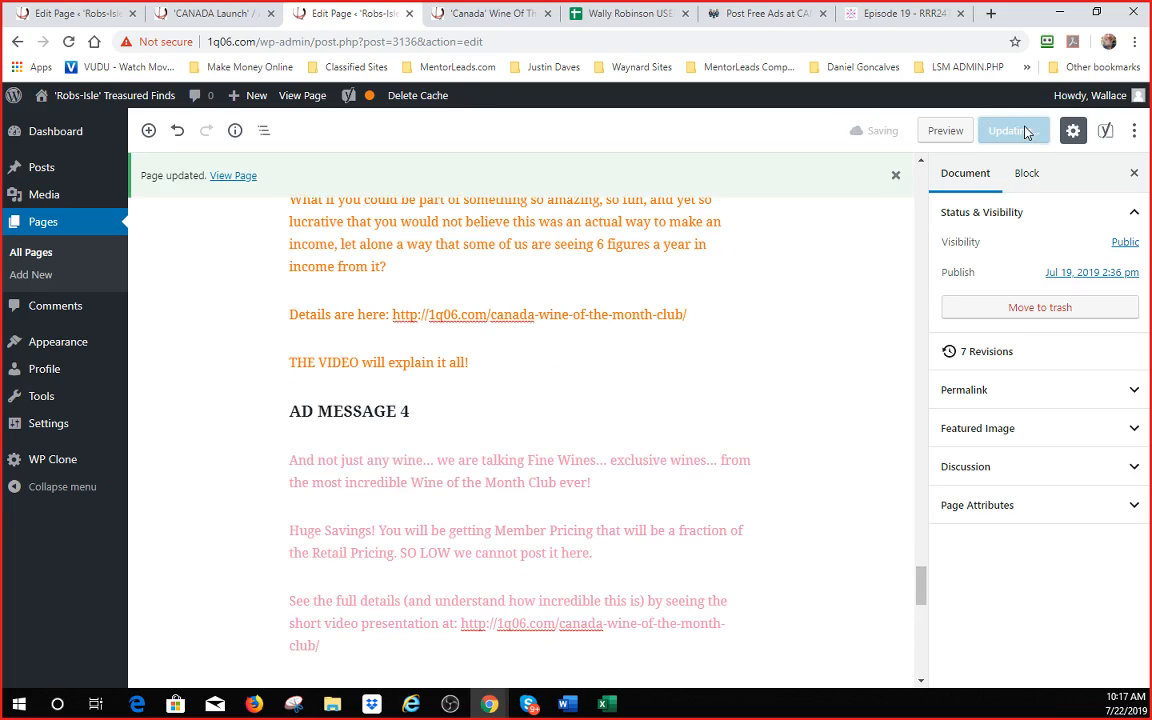
scroll(864, 283, down, 4)
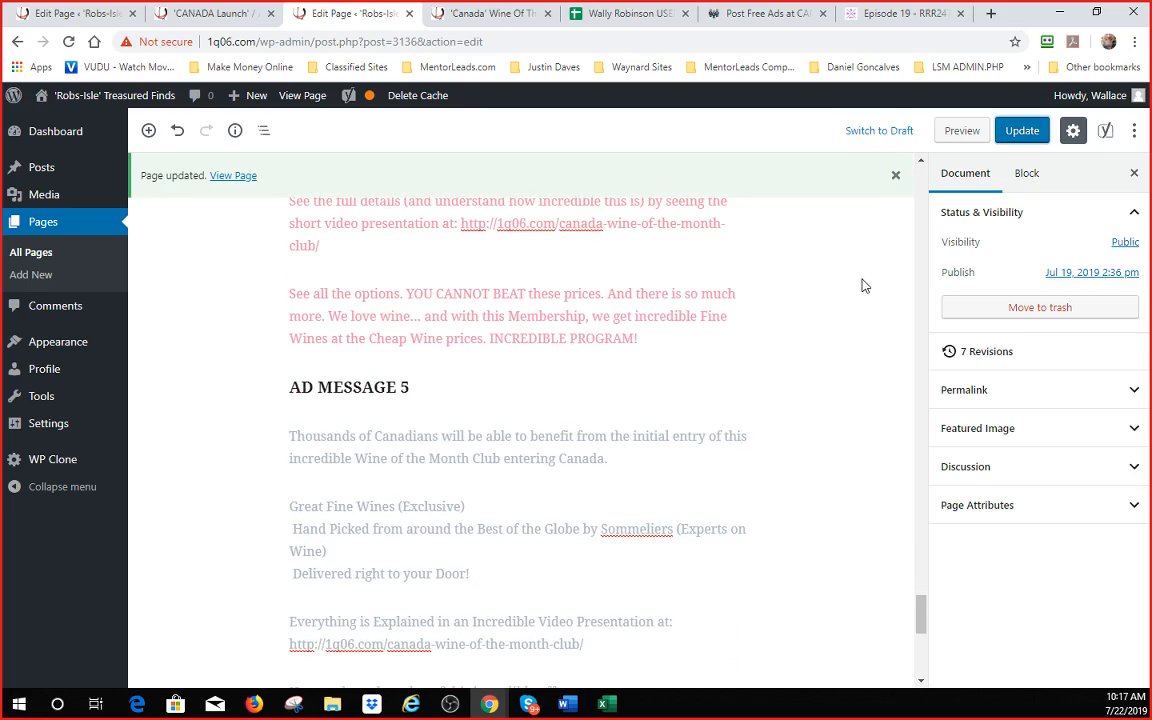
scroll(756, 370, up, 15)
scroll(744, 369, down, 5)
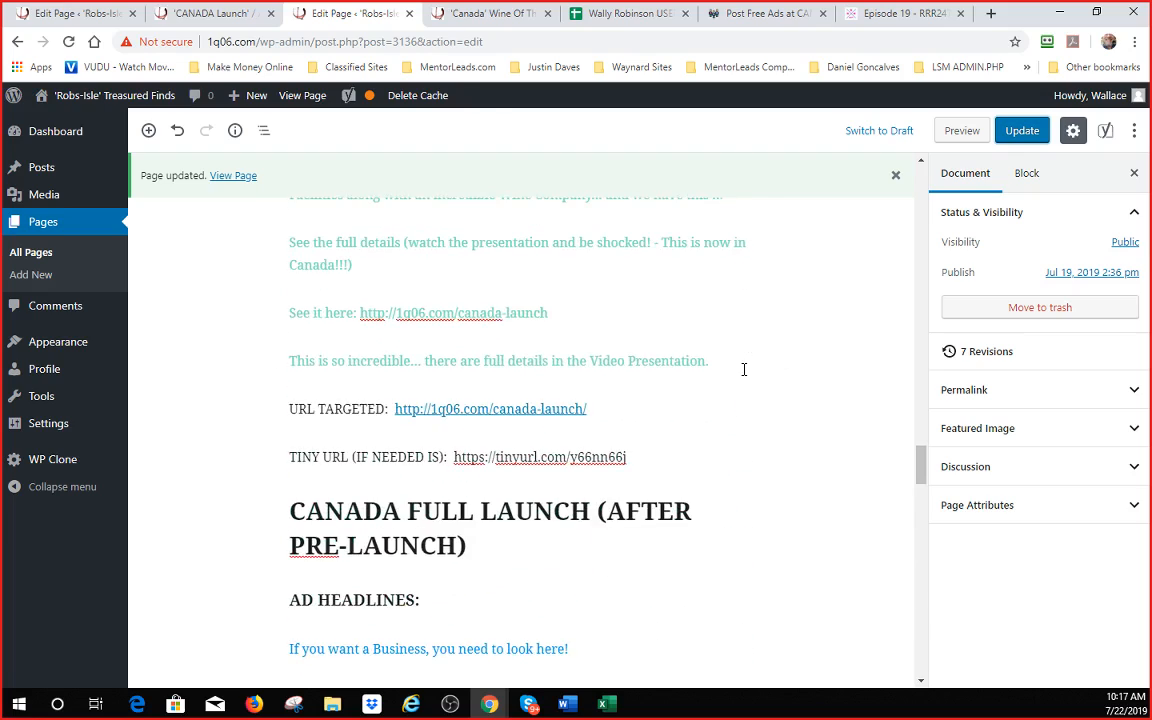
scroll(744, 369, down, 3)
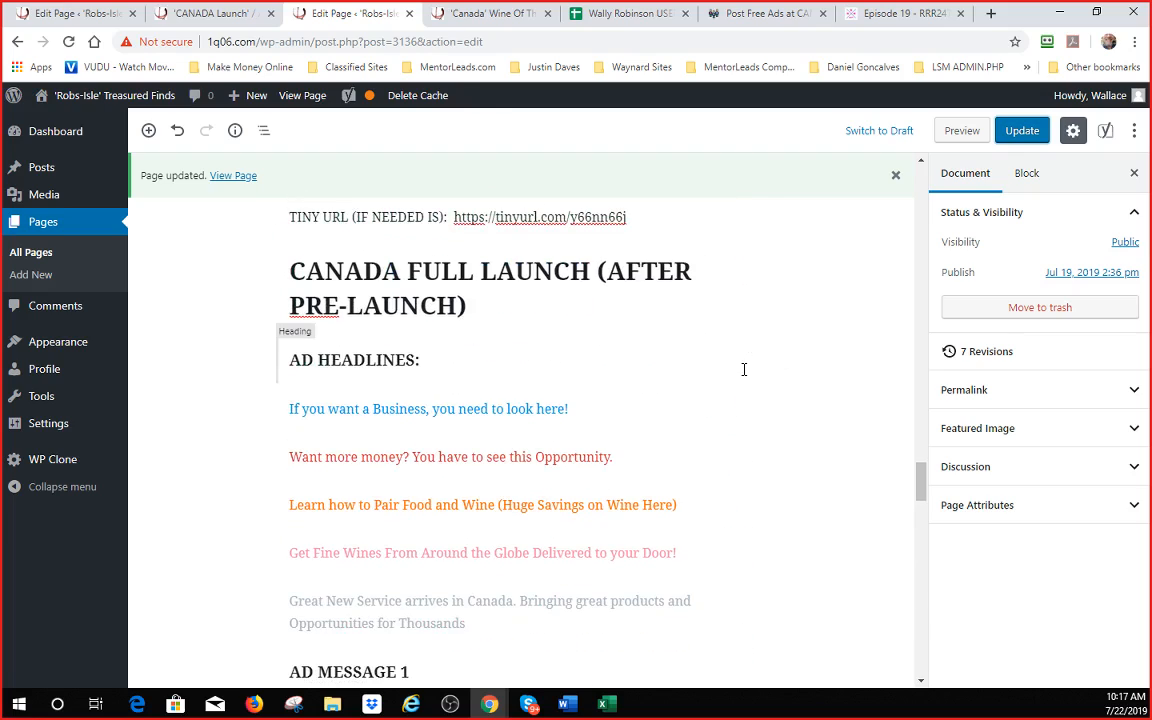
scroll(744, 369, down, 1)
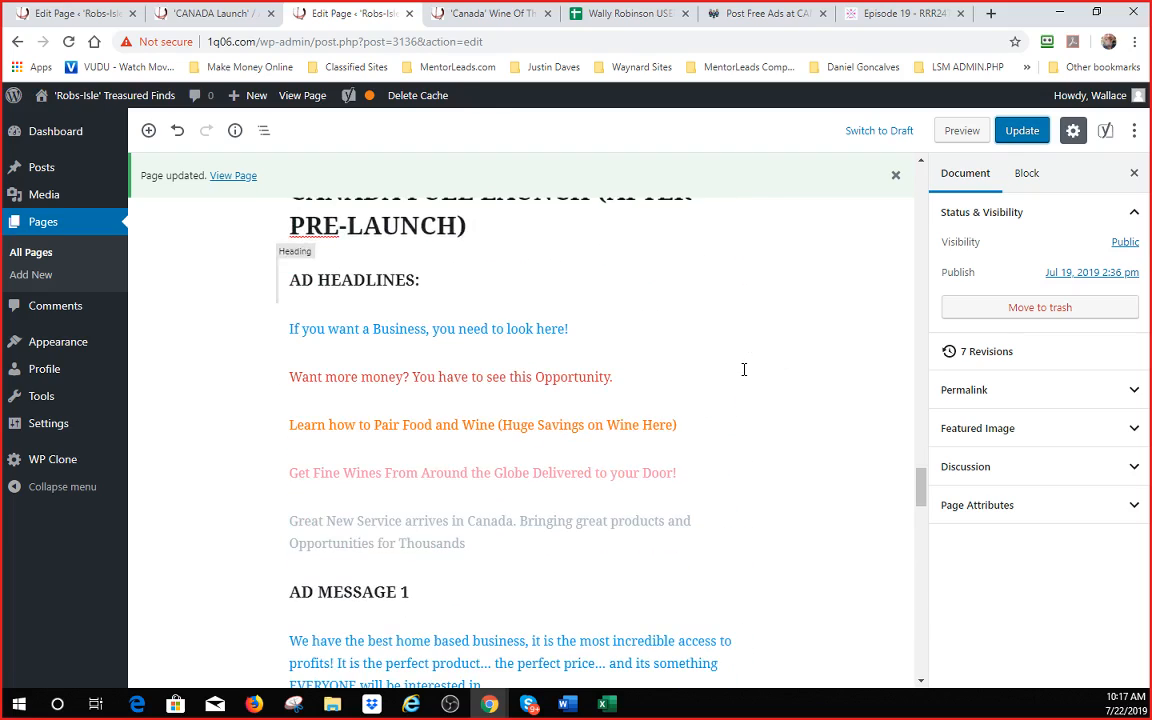
click(790, 16)
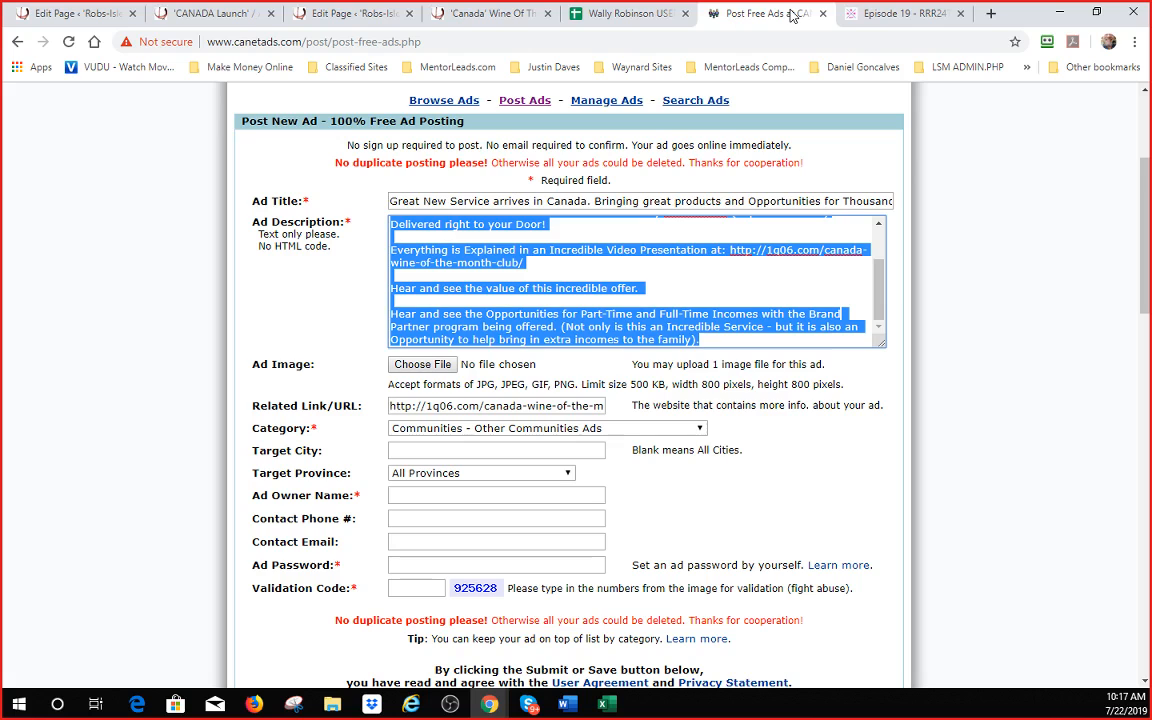
Attach the red2 - Copy - Copy picture from the wine images folder to the ad
click(418, 368)
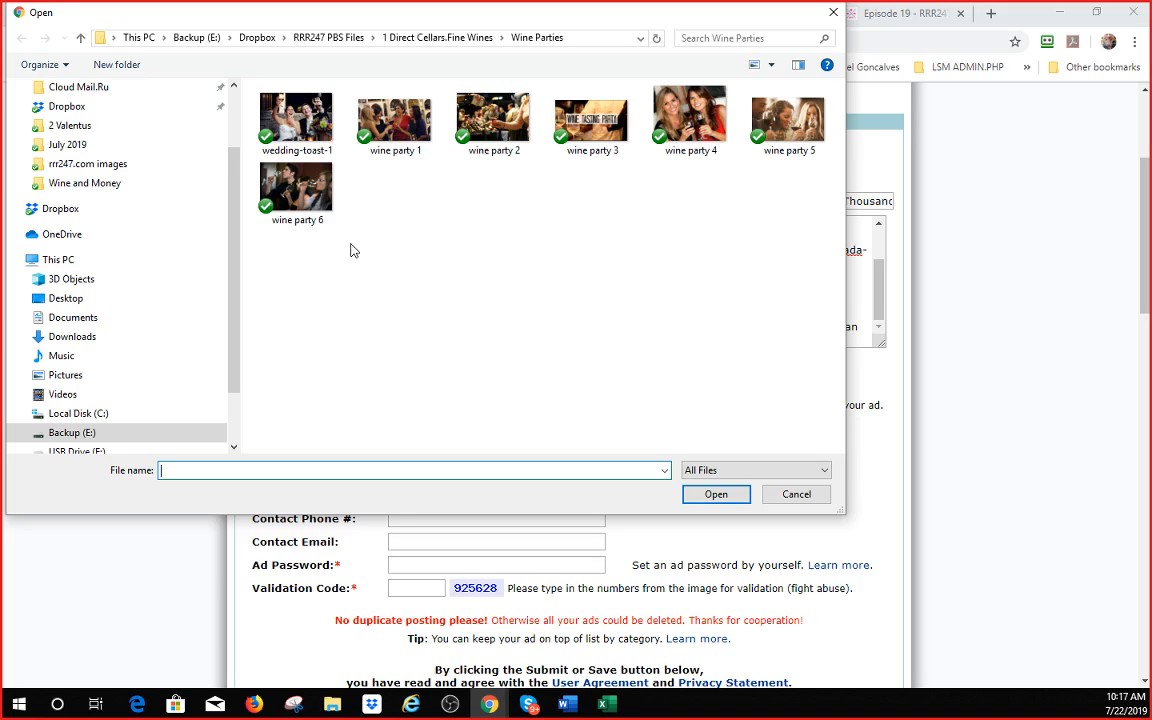
click(452, 38)
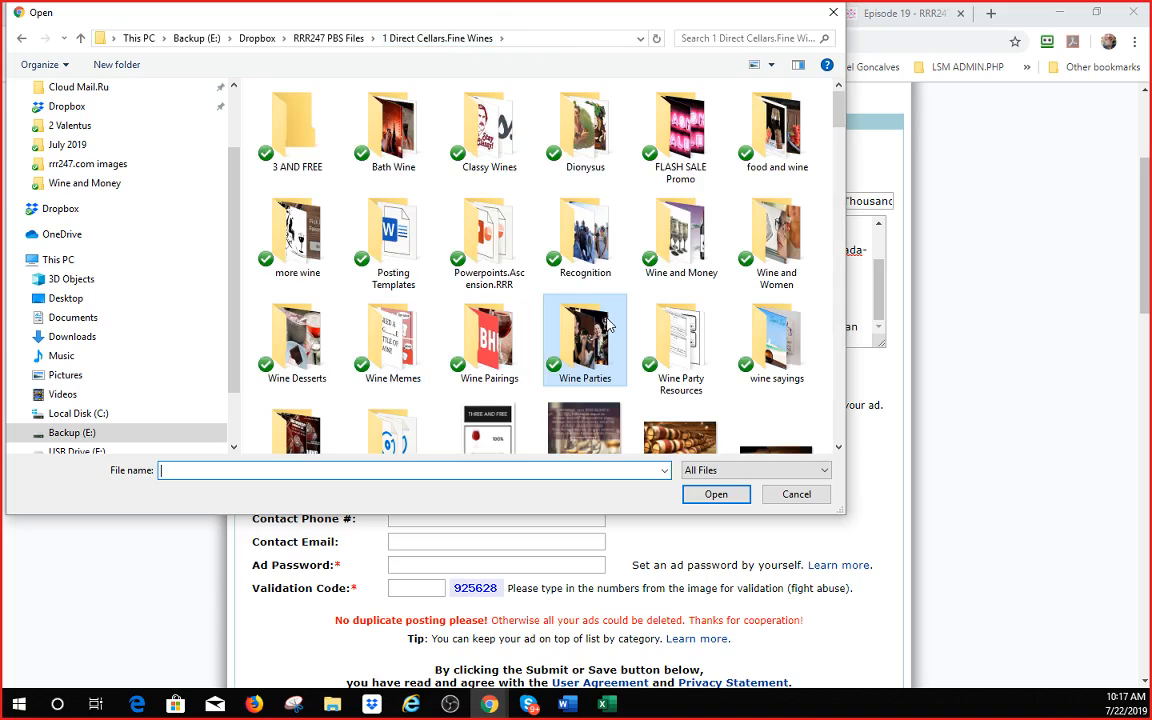
scroll(605, 320, down, 5)
scroll(600, 310, up, 3)
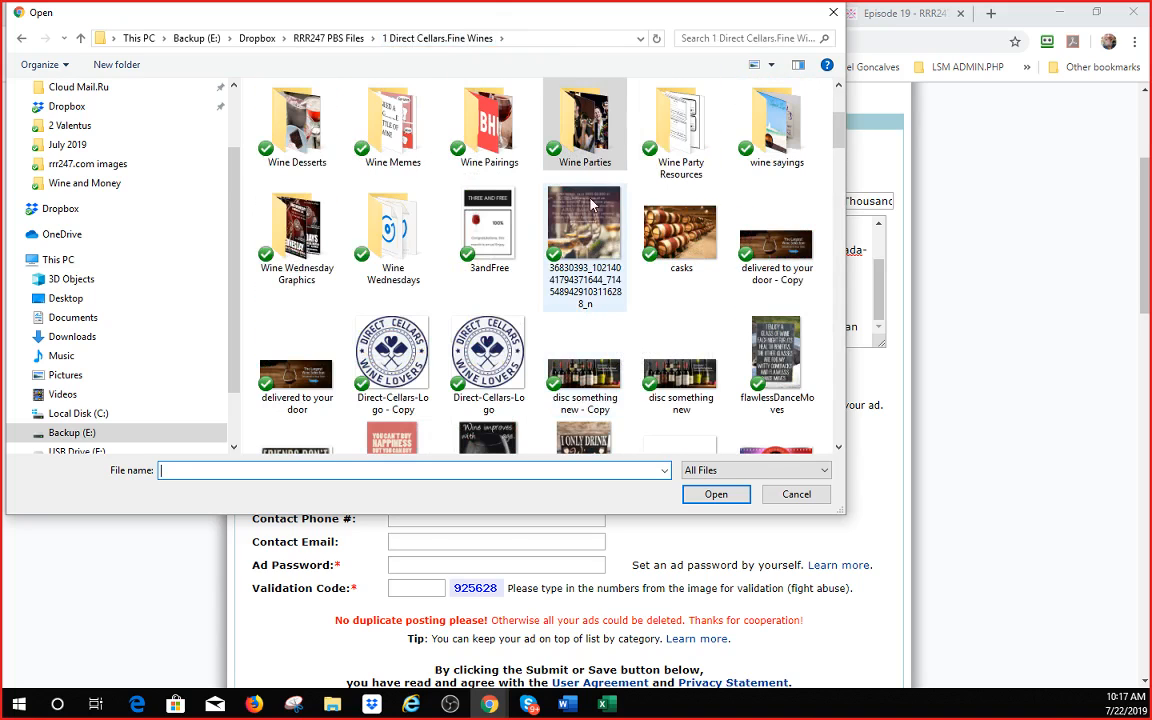
double_click(586, 128)
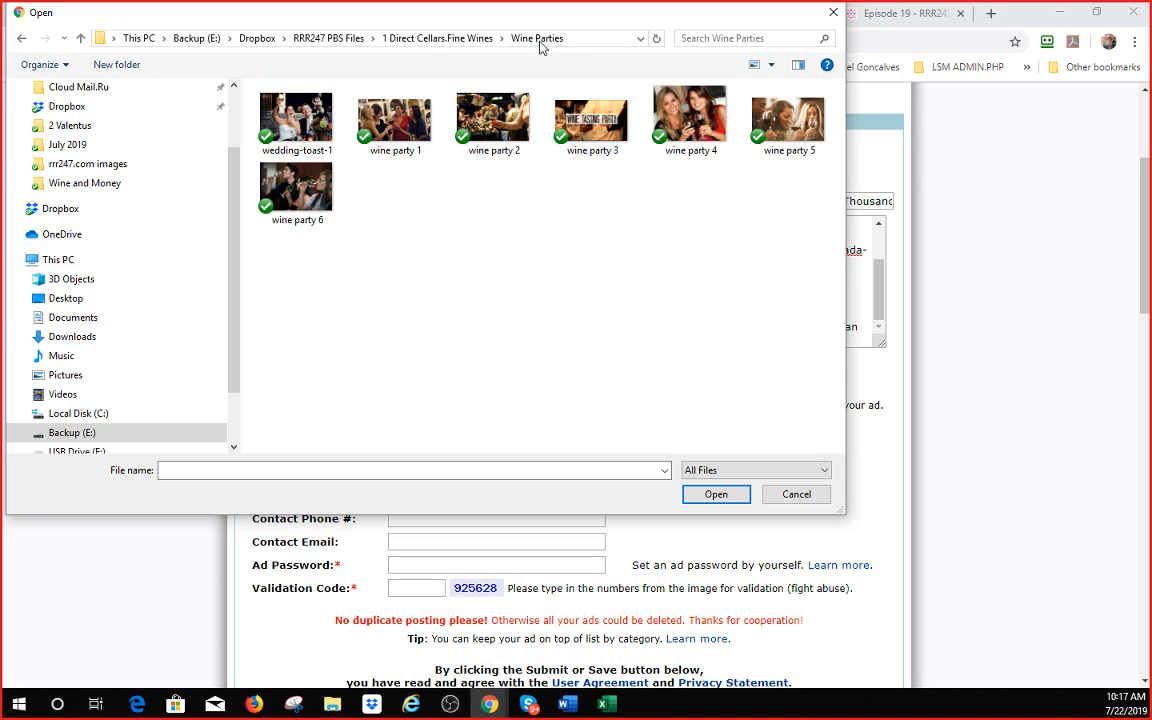
click(430, 38)
scroll(686, 355, down, 5)
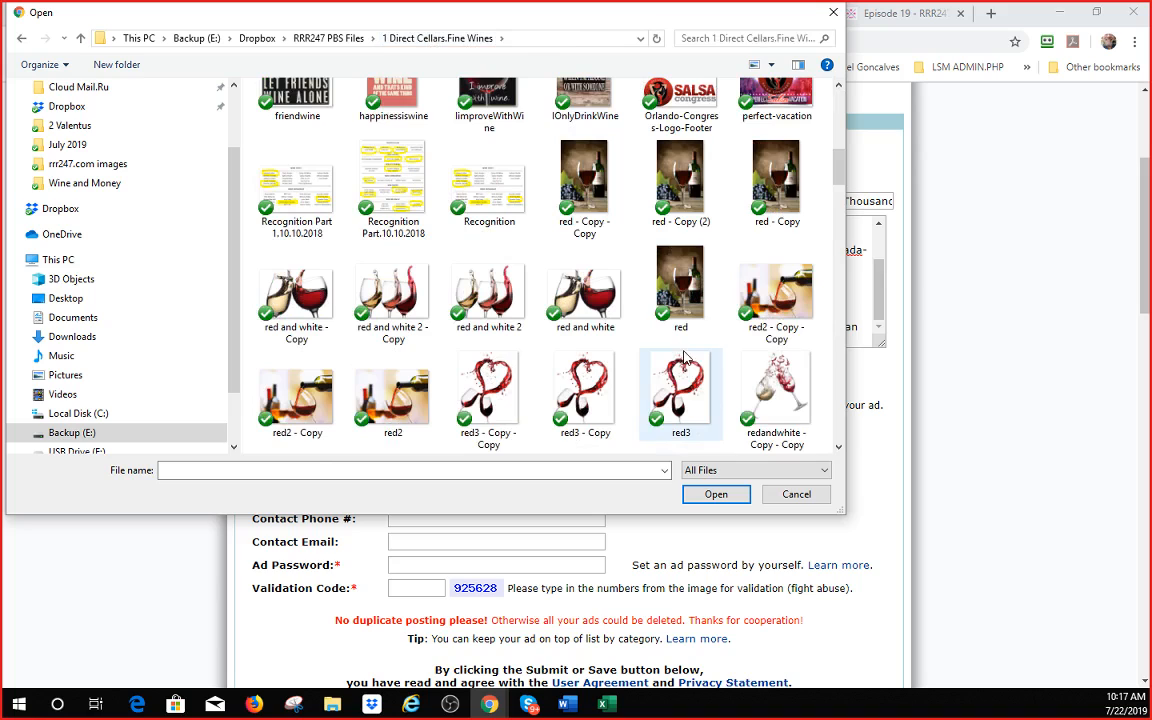
click(770, 292)
click(716, 494)
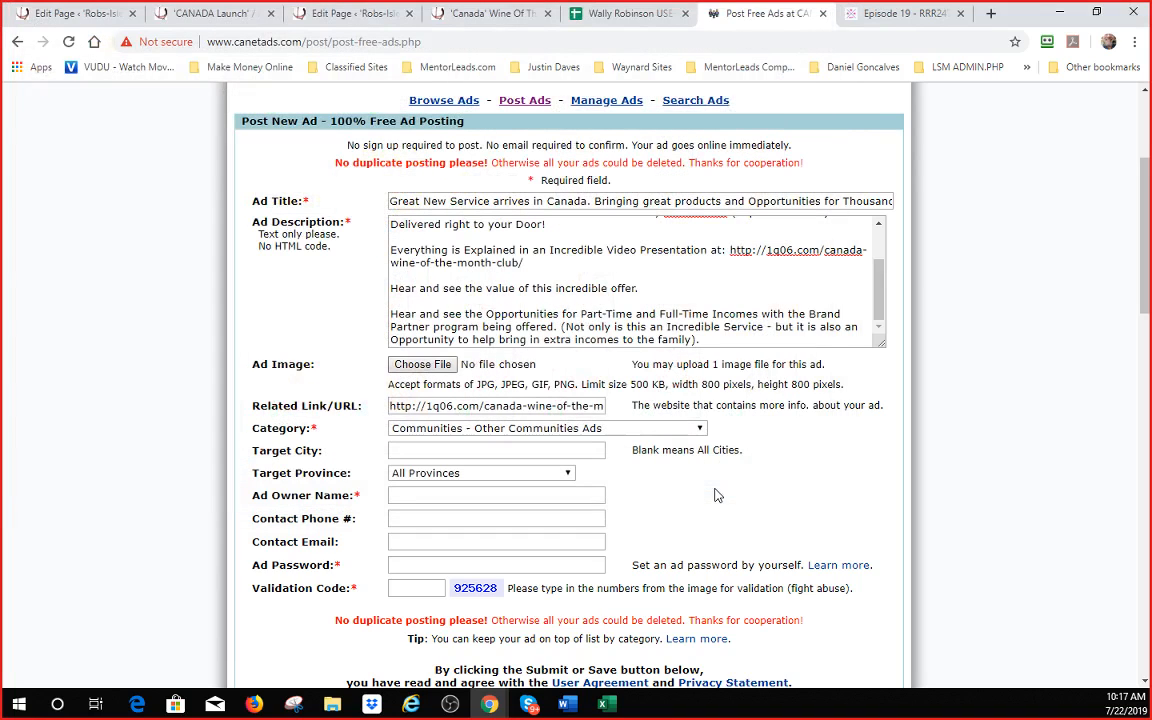
Fill in the owner's name, the ad password and the validation code, and submit the ad
click(443, 494)
text(Wally)
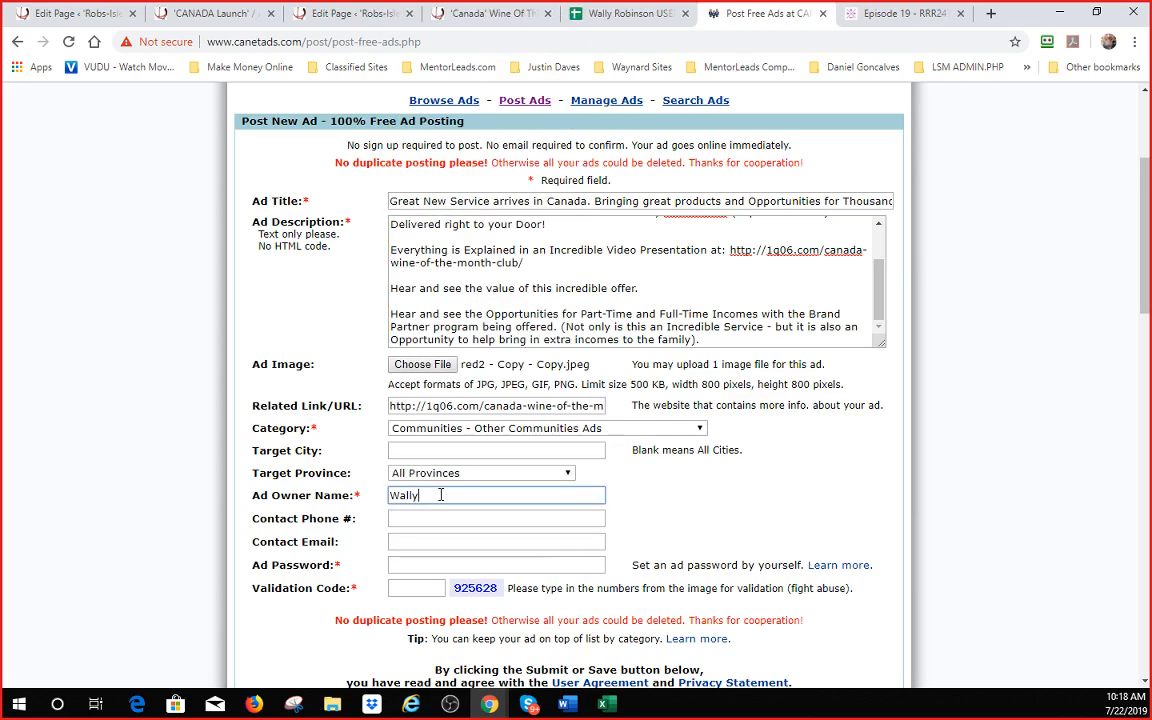
click(429, 565)
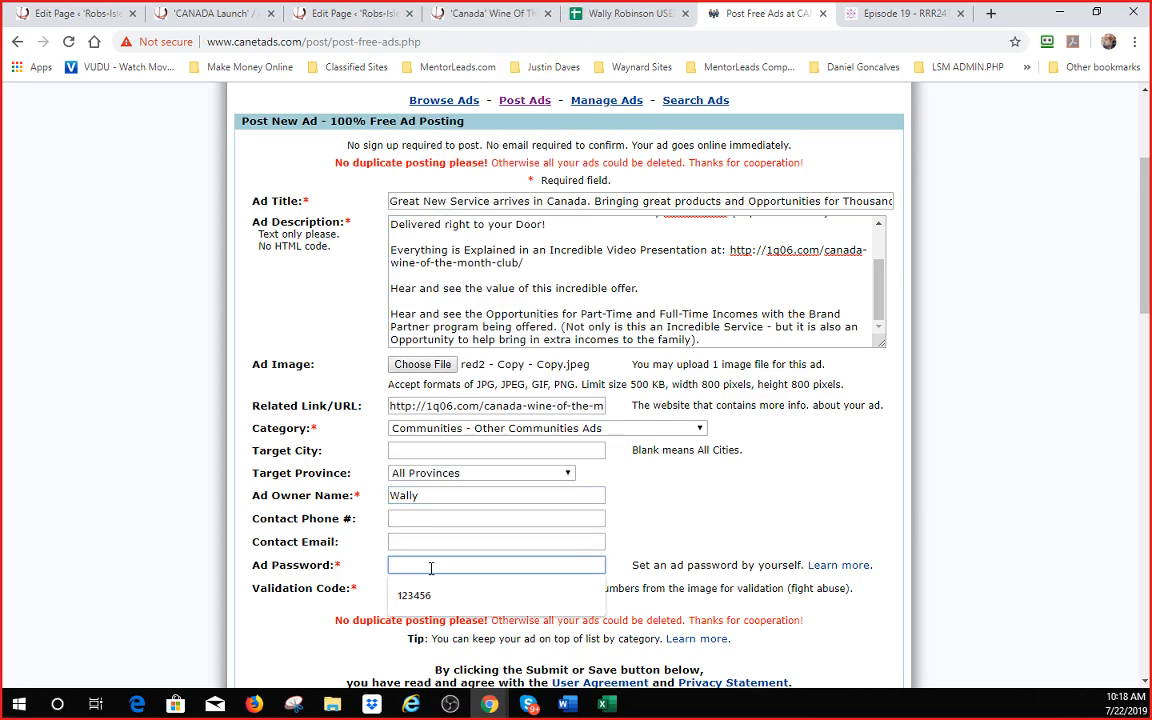
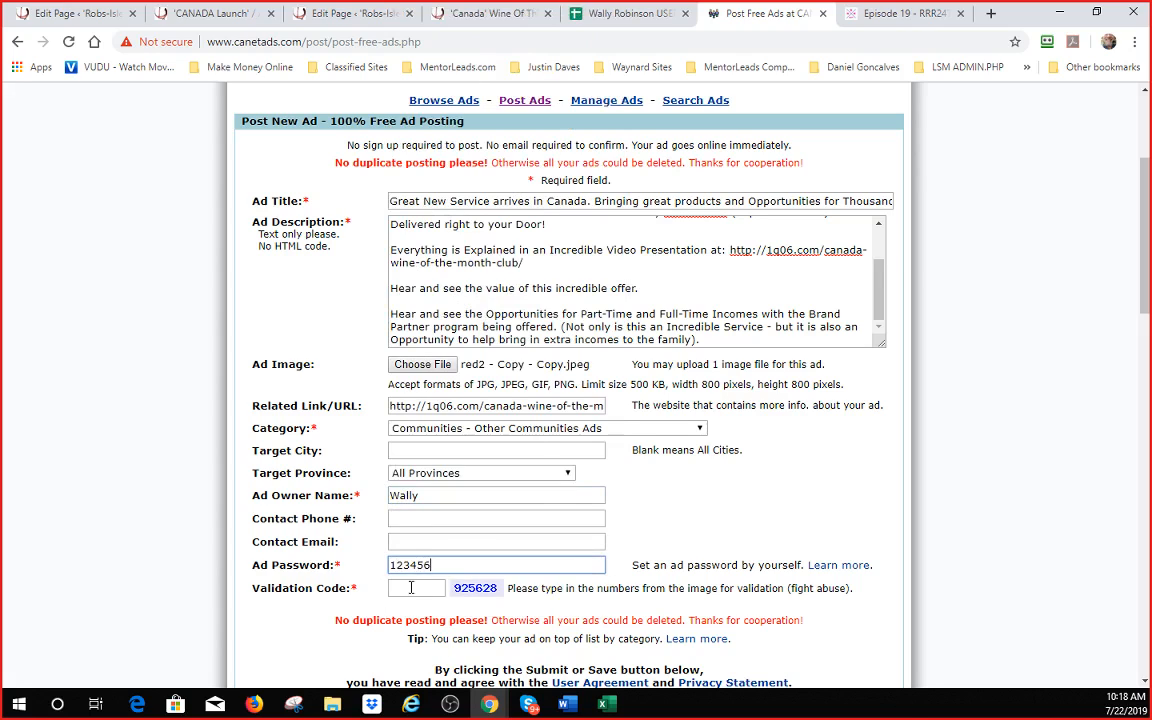
click(411, 588)
text(925628)
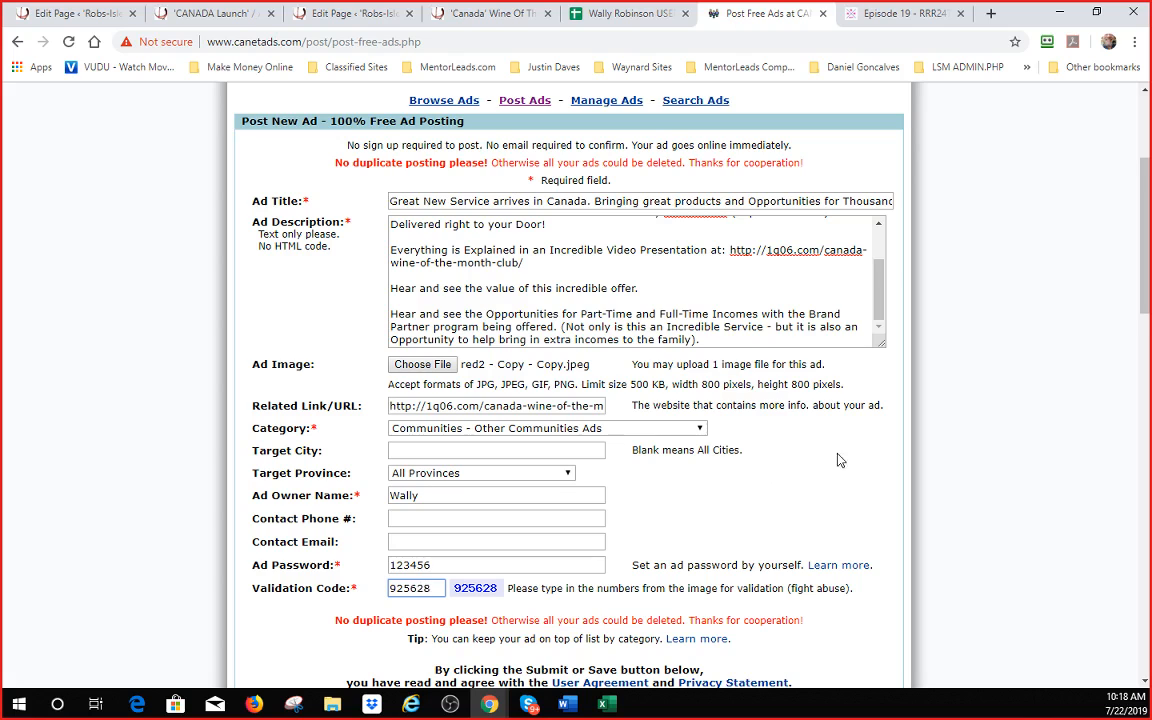
scroll(566, 391, down, 3)
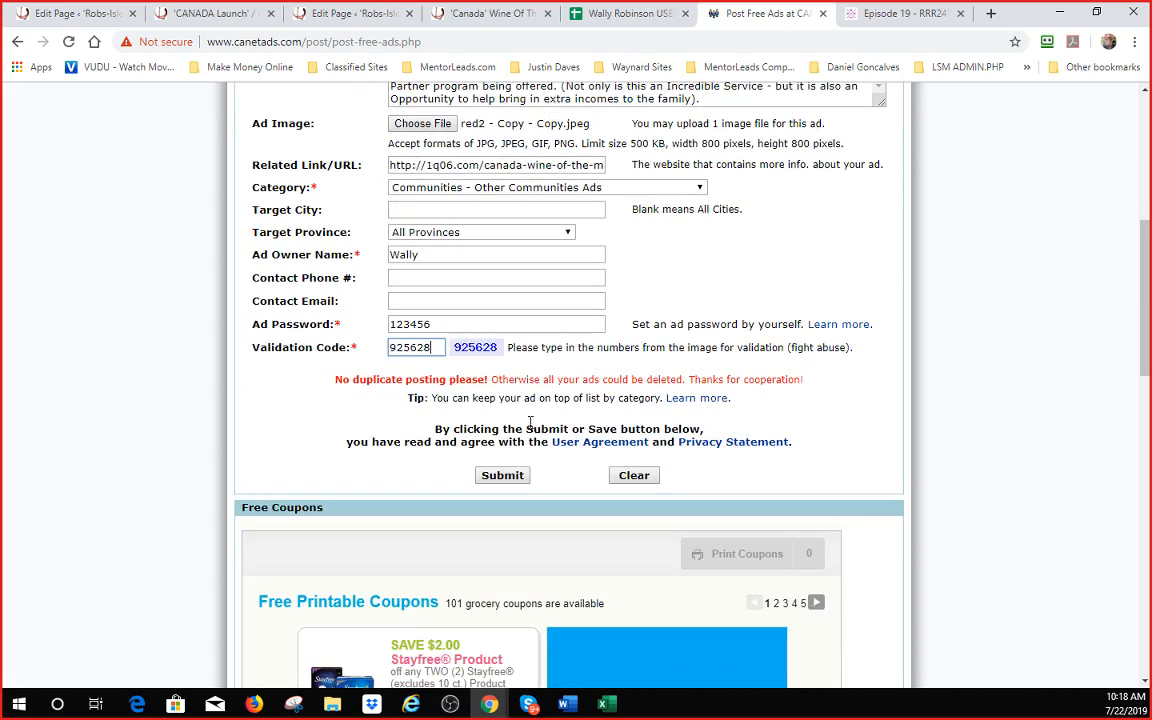
click(502, 475)
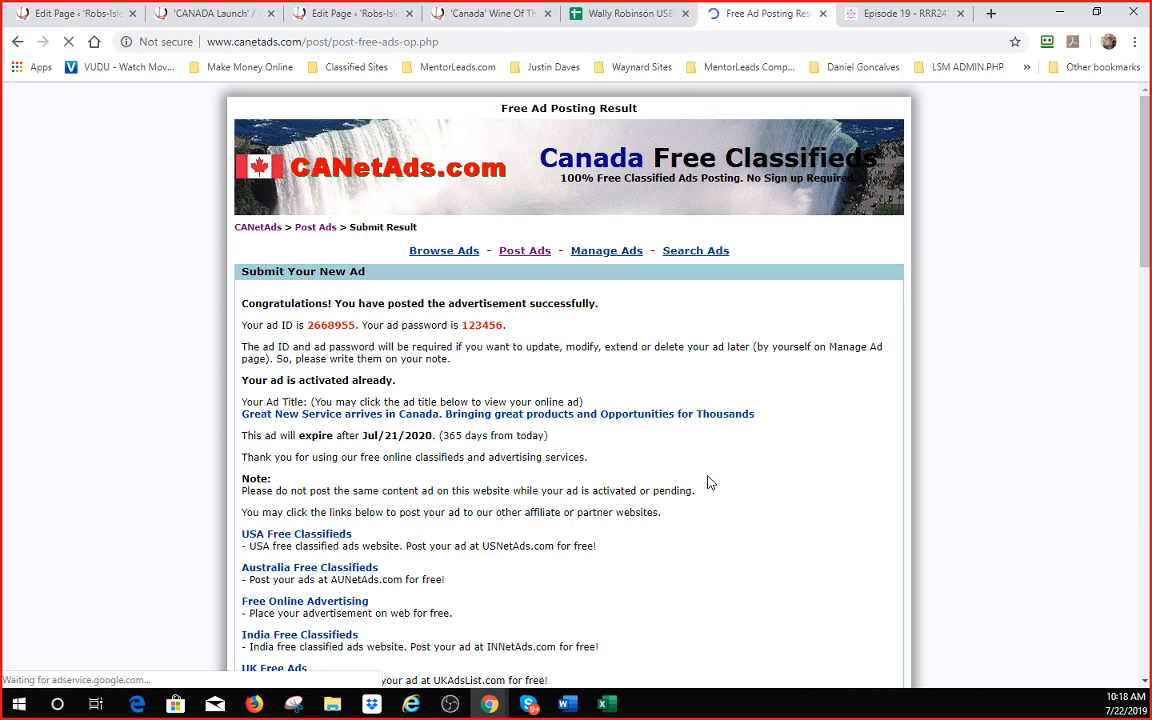
Select the new ad ID and go to cell D12 of the ad log spreadsheet
double_click(330, 325)
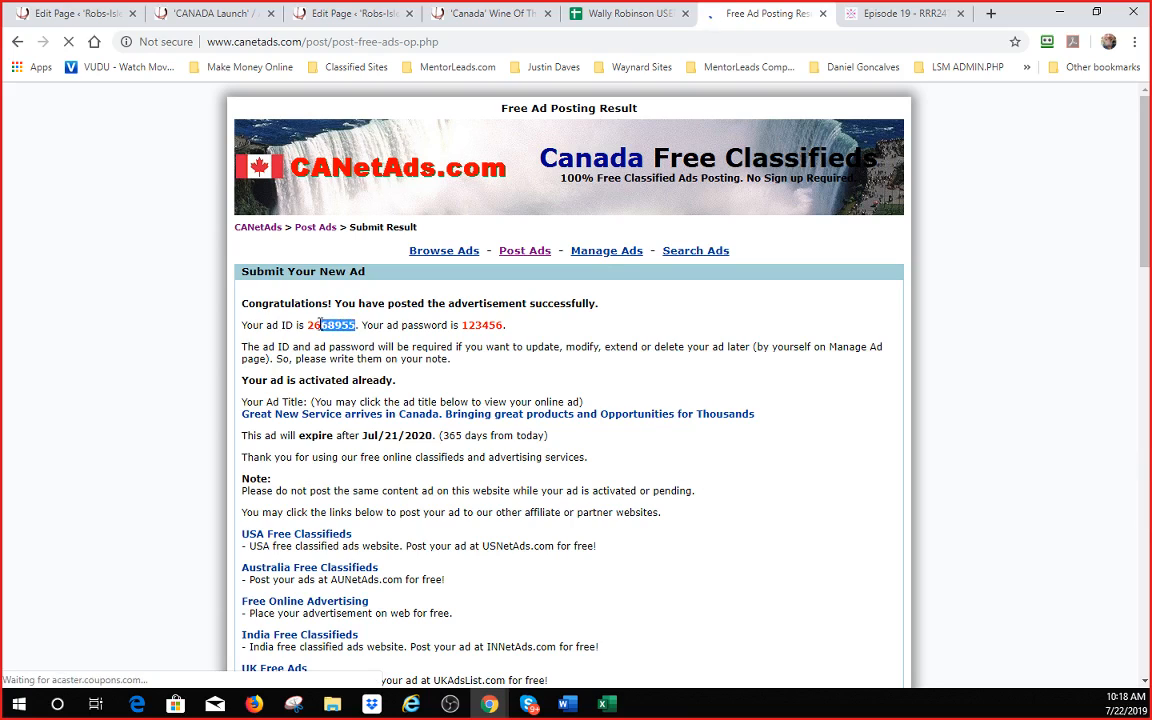
click(620, 13)
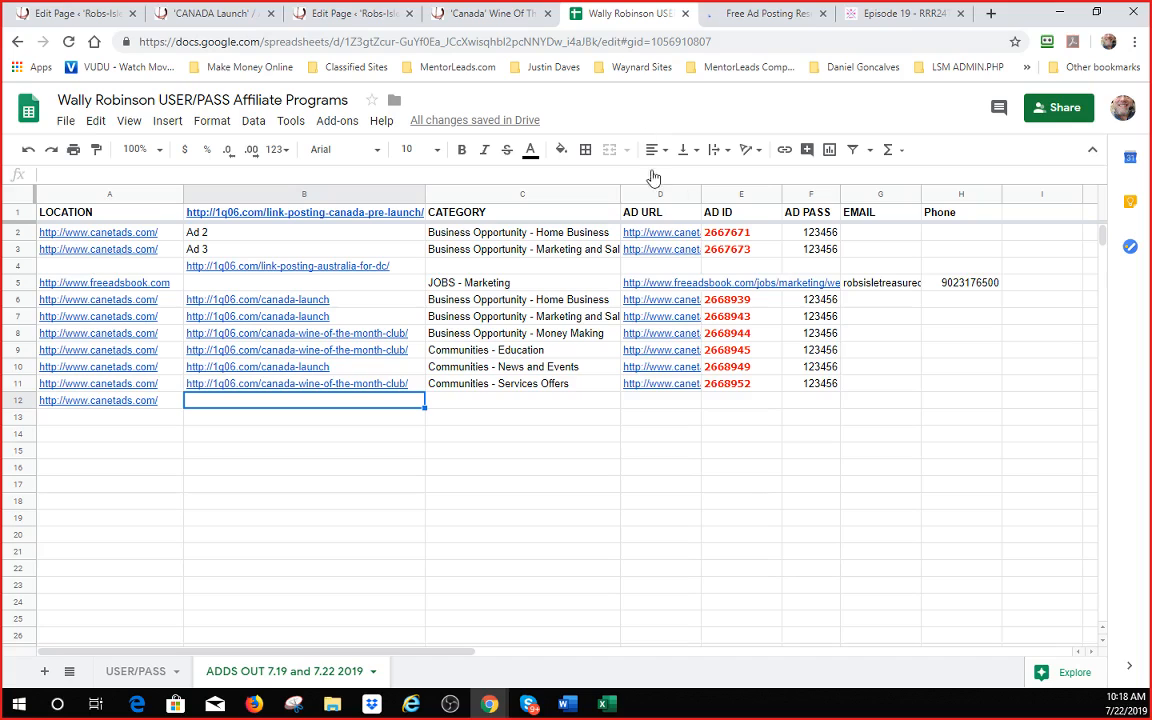
click(653, 401)
Paste the ad ID into D12 and copy row 11's Communities - Services Offers category and wine club link into row 12
key(ctrl+v)
click(497, 386)
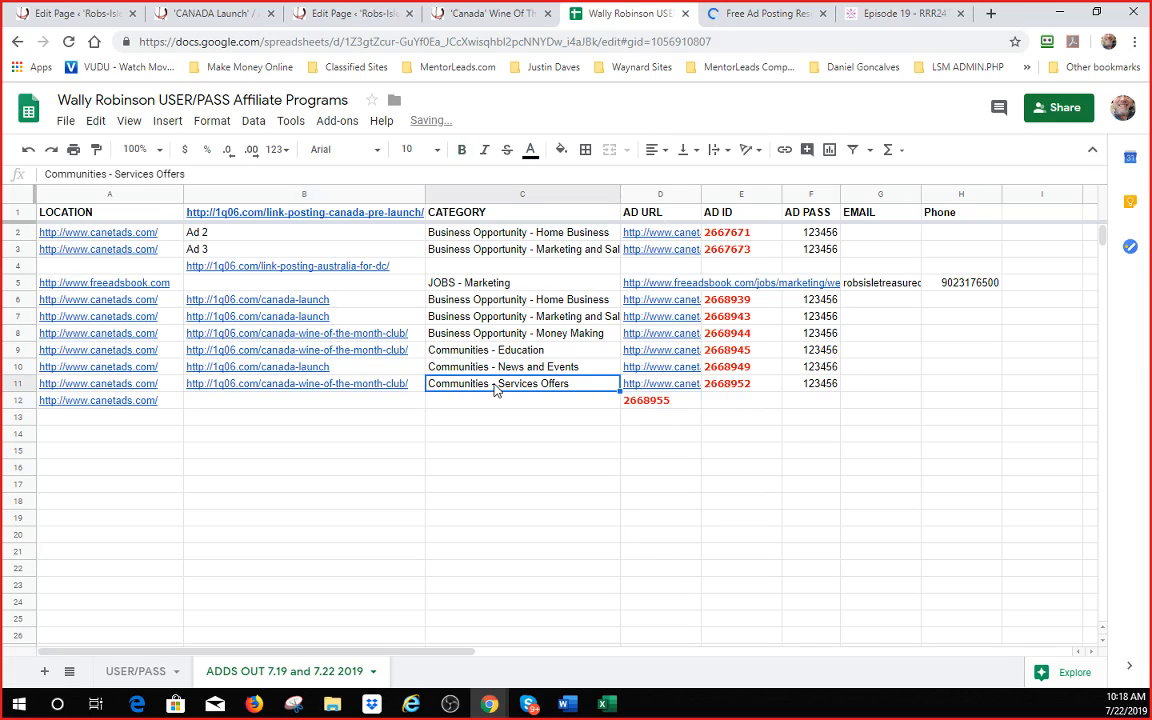
key(ctrl+c)
click(499, 402)
key(ctrl+v)
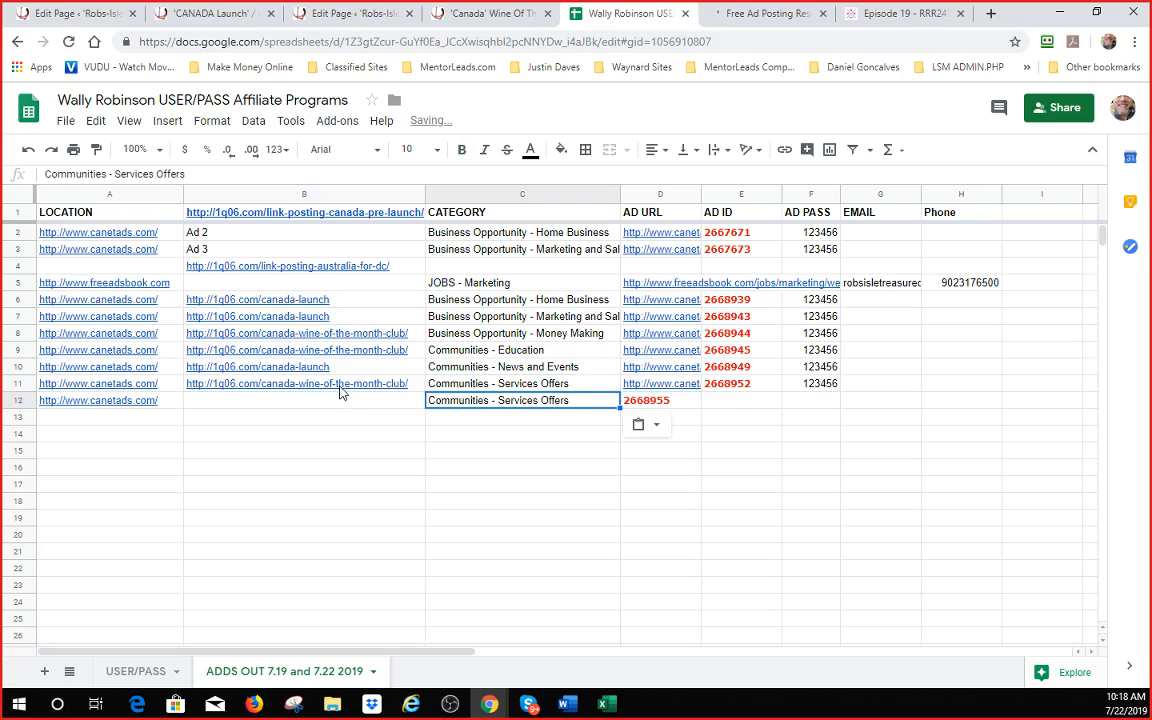
click(339, 391)
key(ctrl+c)
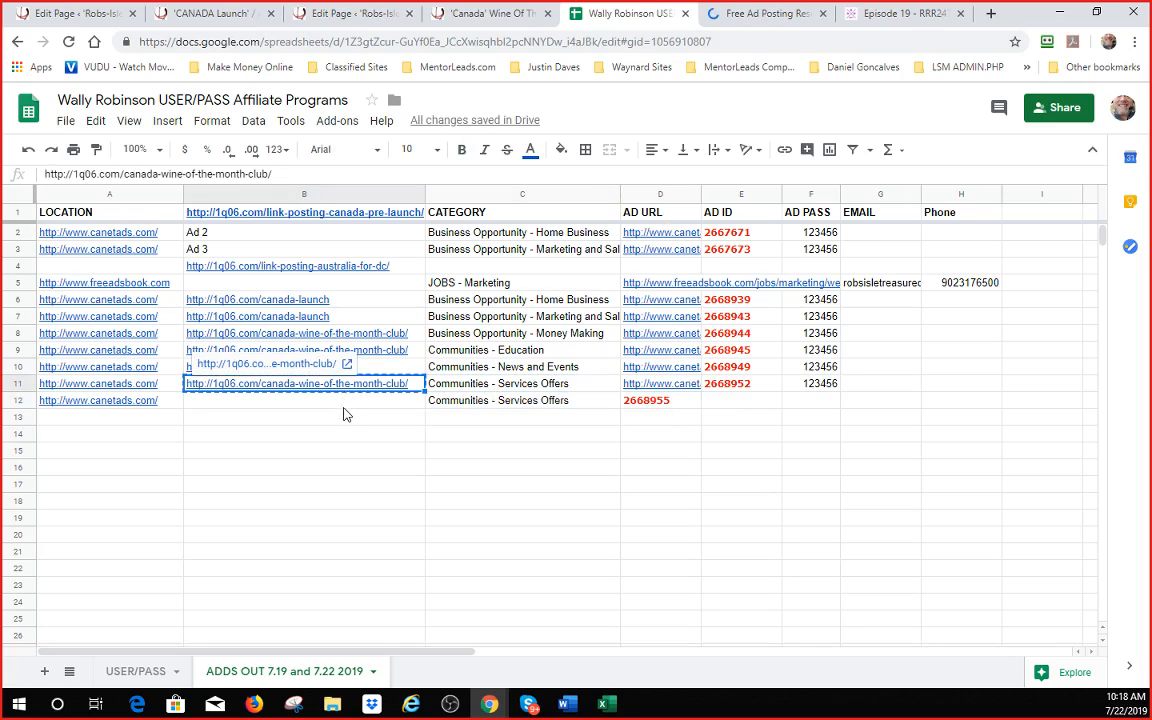
click(345, 402)
key(ctrl+v)
click(551, 402)
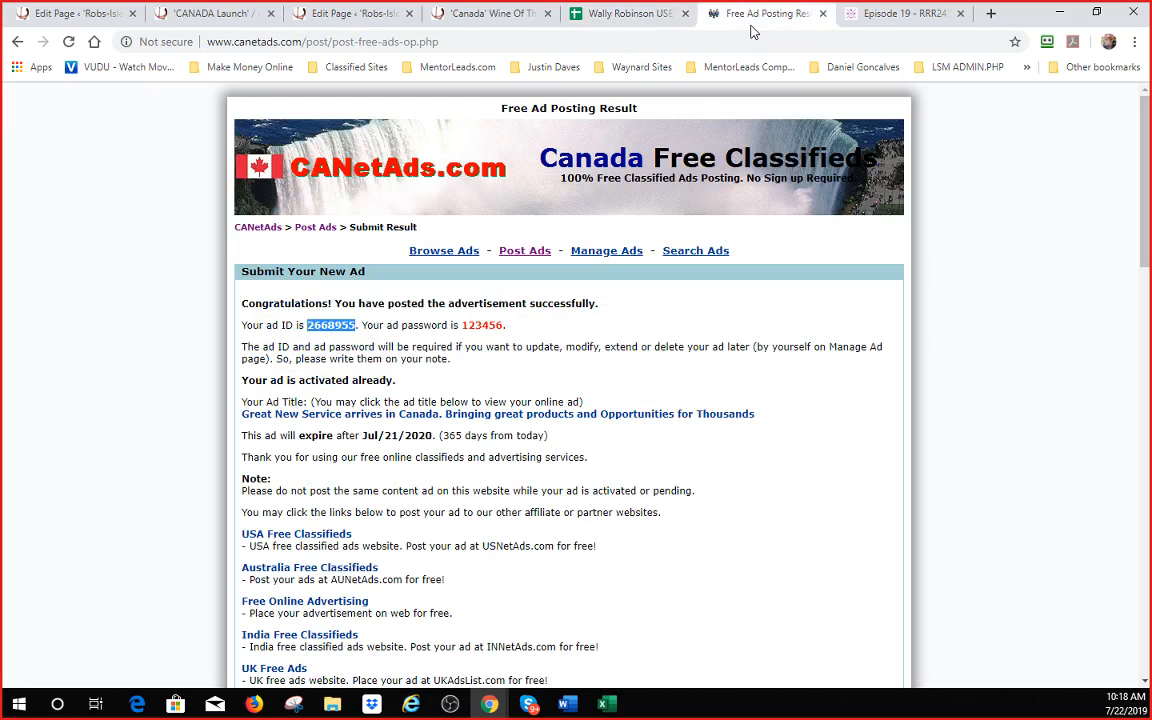
click(740, 14)
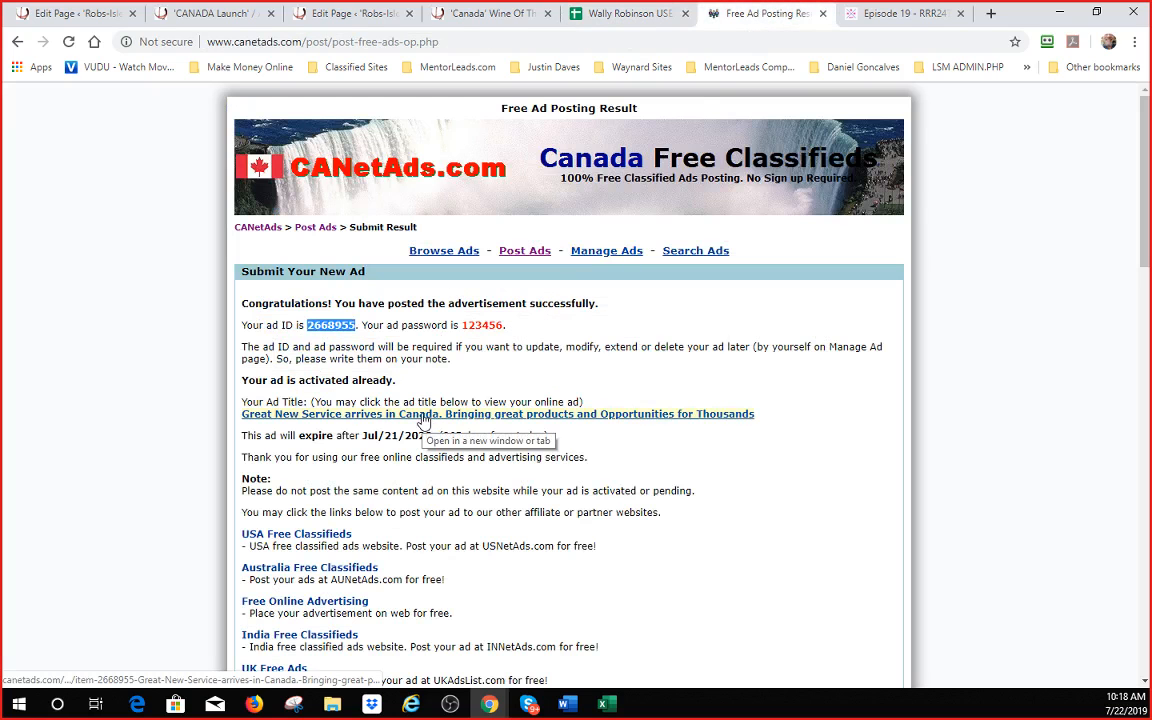
Open the Great New Service ad's live listing from the posting result page
click(422, 414)
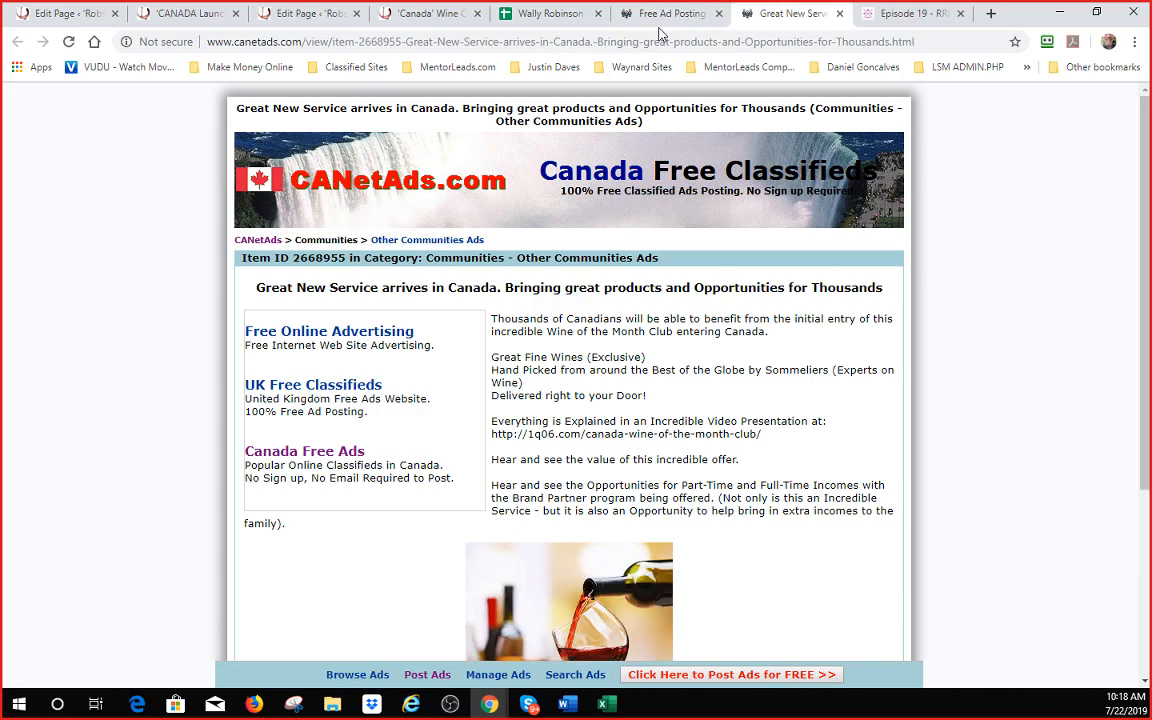
click(545, 13)
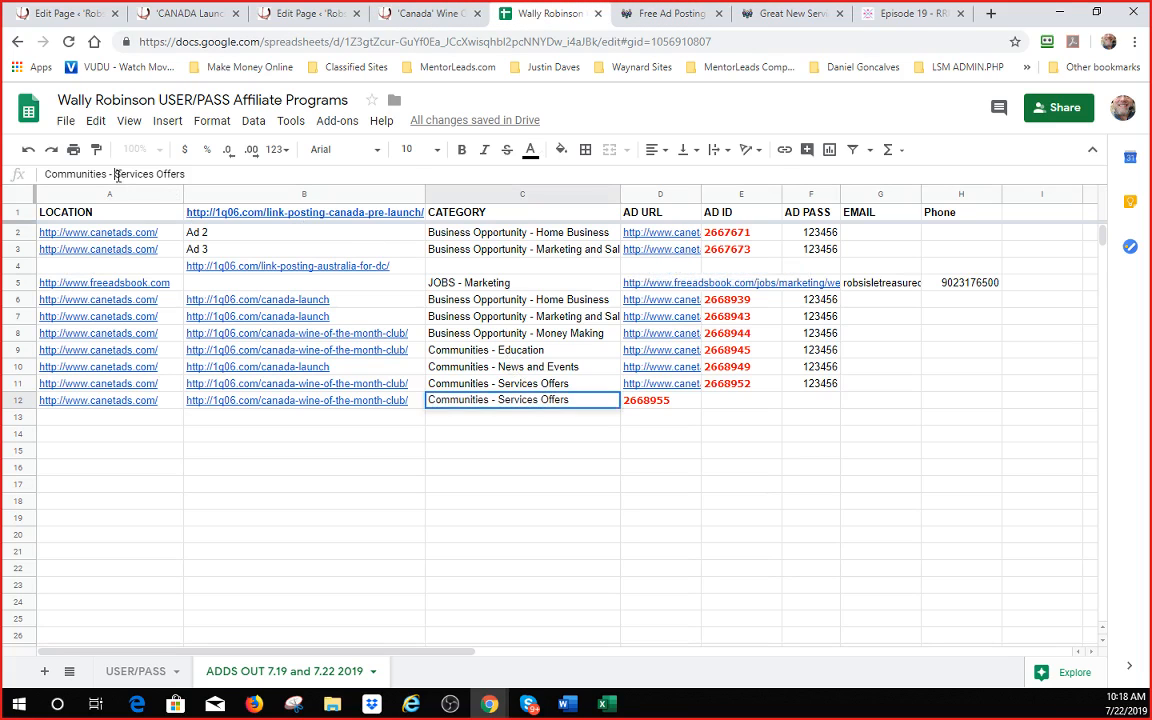
Change the C12 category to Communities - Other Communiteis Ads
drag(115, 174, 206, 178)
text(Other)
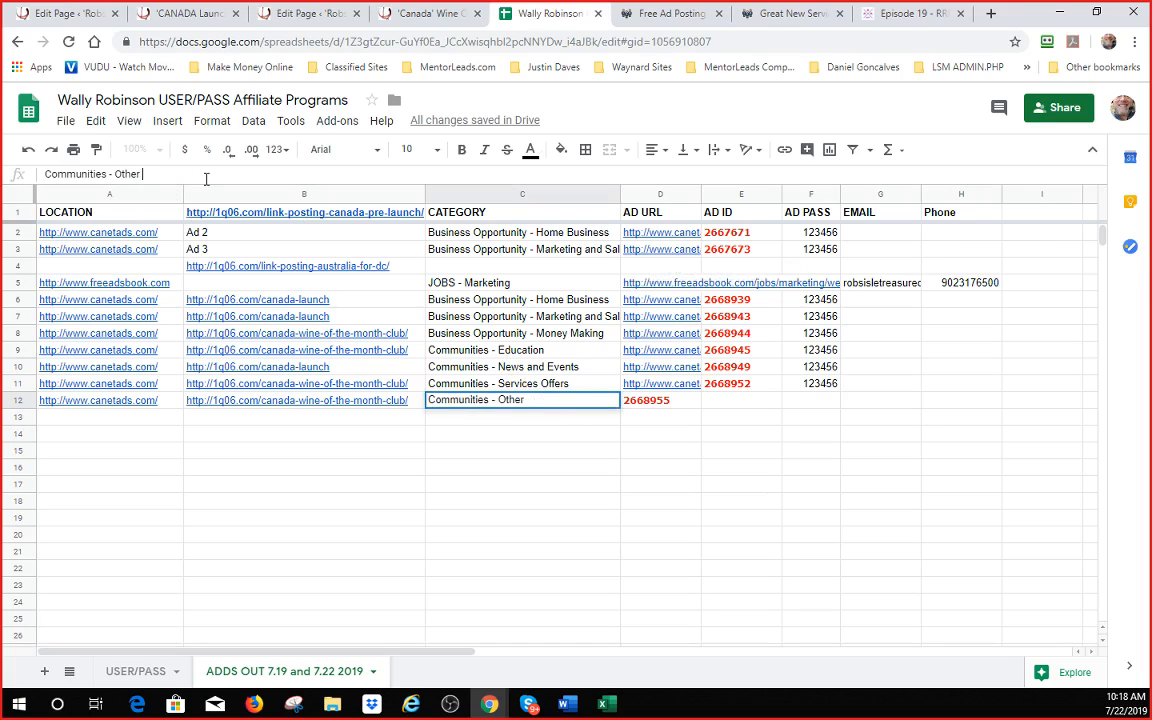
text( Communi)
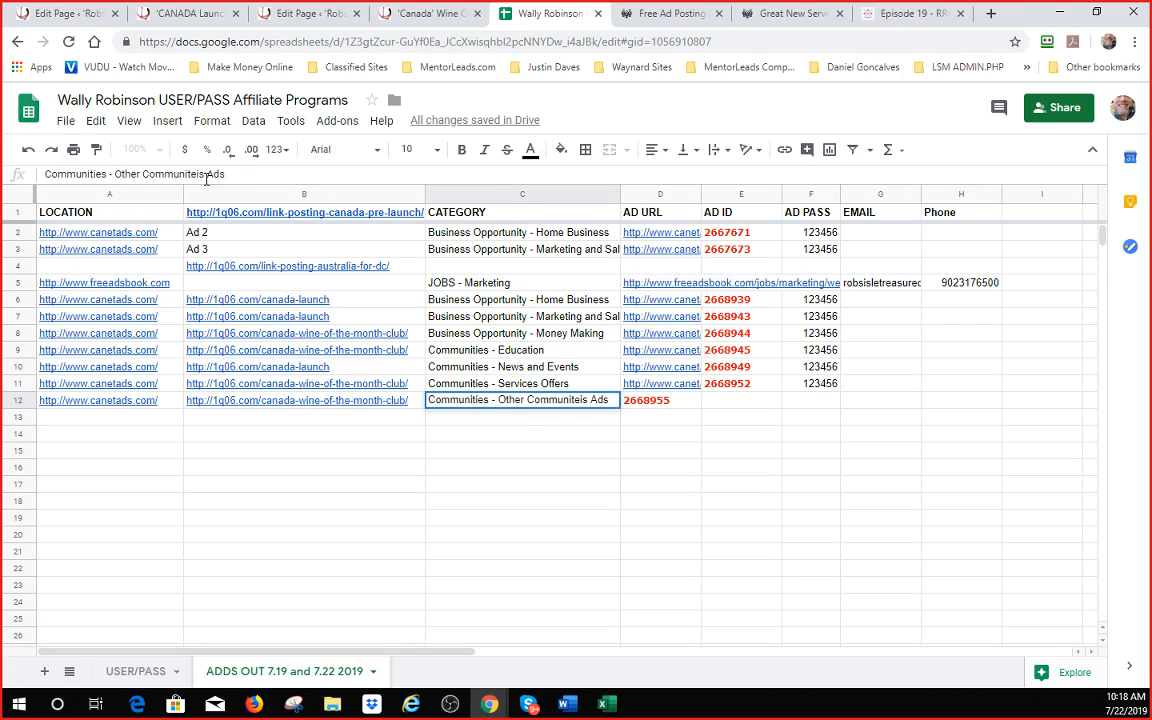
text(teis Ads)
click(226, 450)
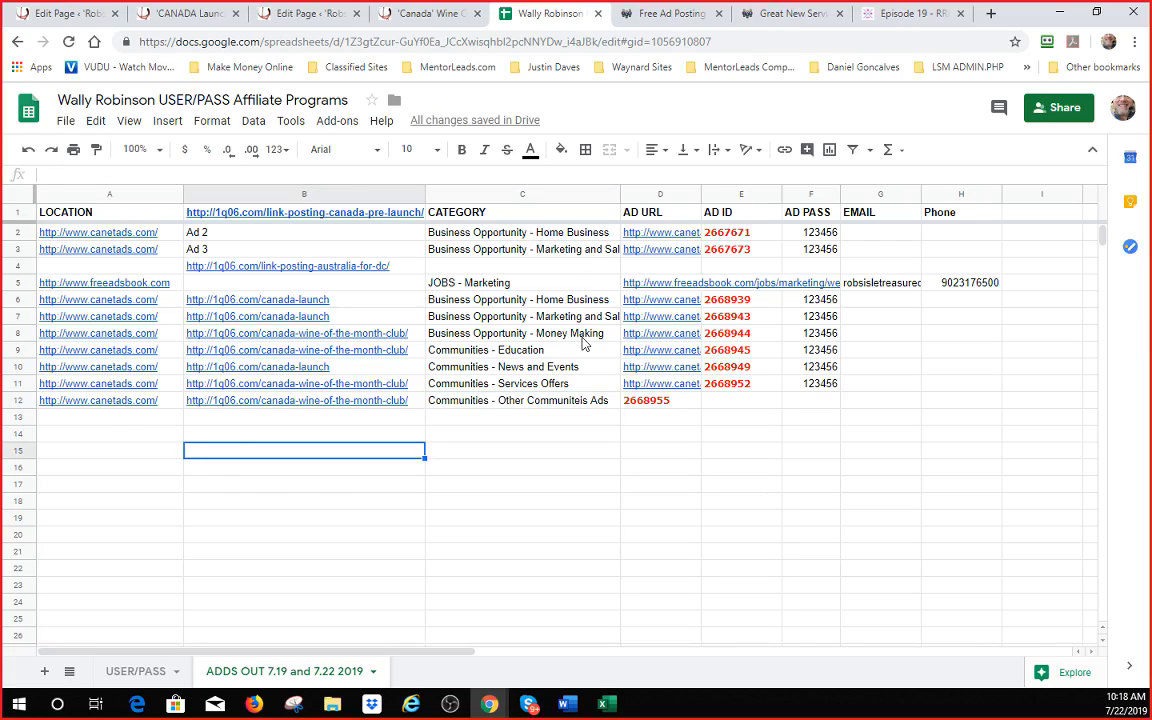
Move the ad ID from D12 into the AD ID cell and copy the ad password from F11 into F12
click(669, 403)
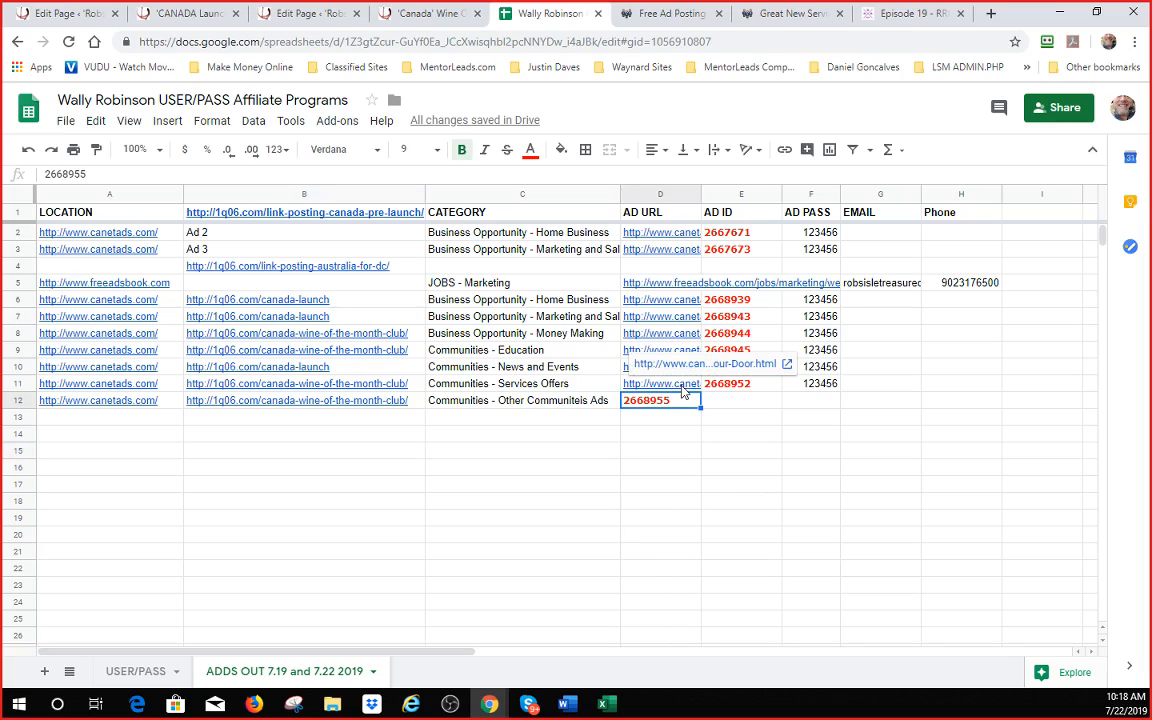
key(ctrl+x)
click(746, 404)
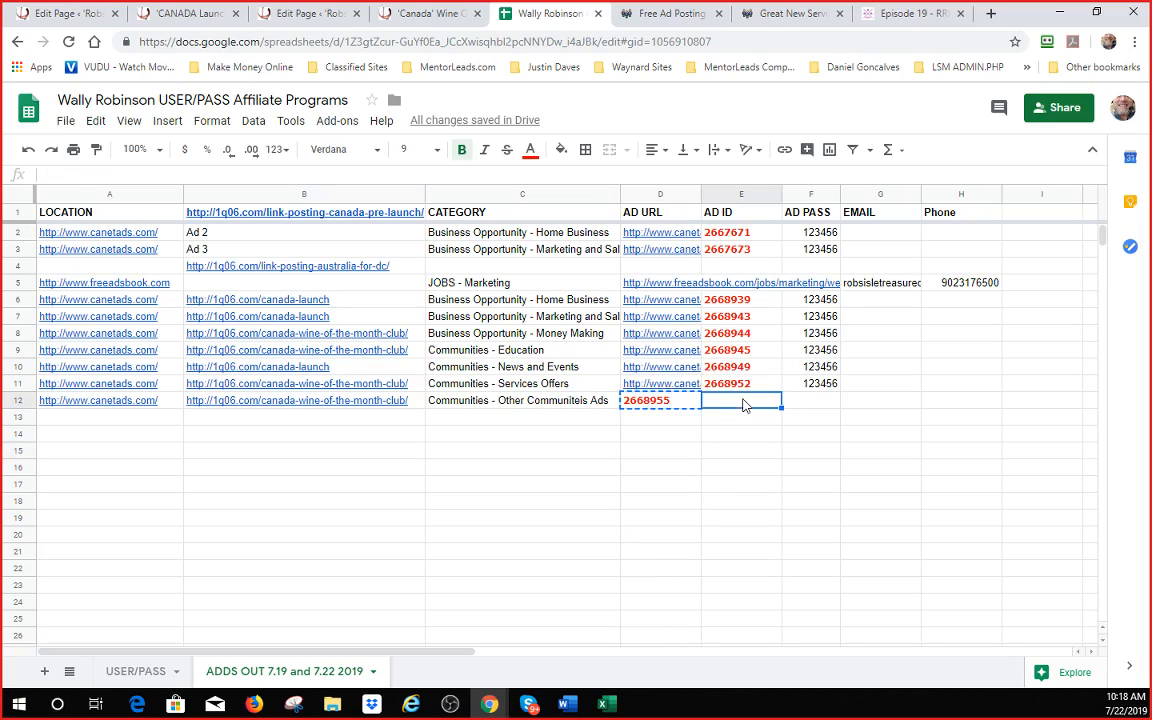
key(ctrl+v)
click(817, 390)
key(ctrl+c)
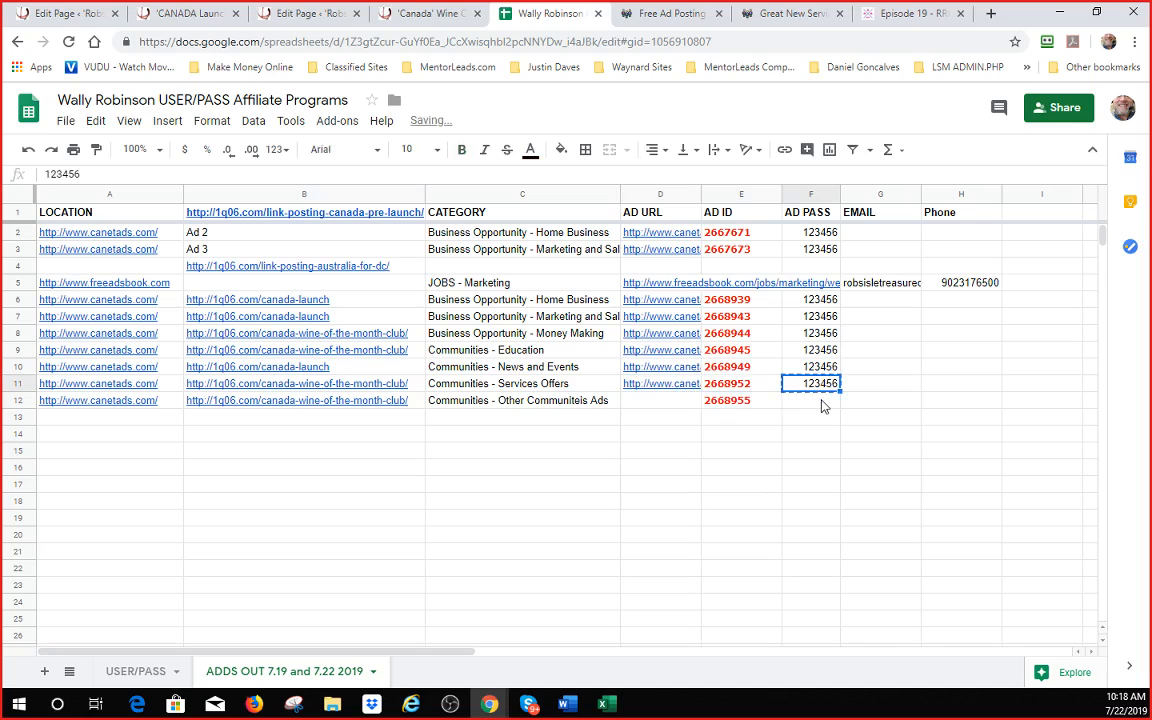
click(818, 402)
key(ctrl+v)
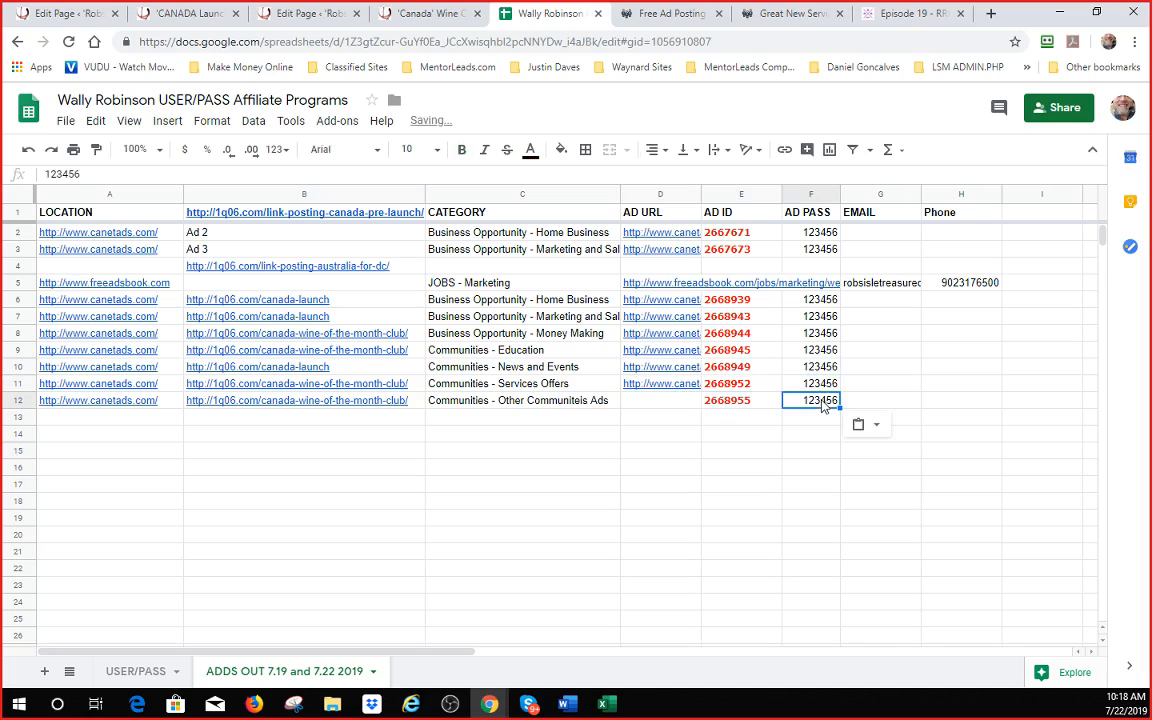
Copy the live ad's web address and paste it into D12 as the AD URL
click(795, 14)
click(395, 44)
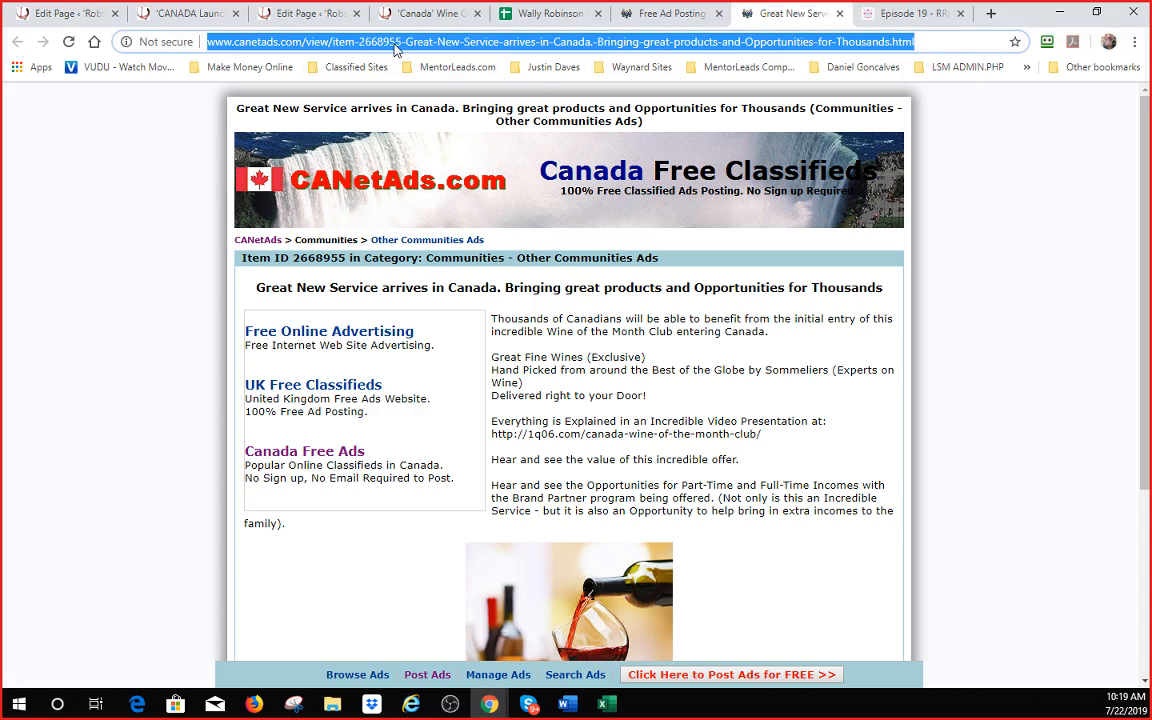
click(546, 16)
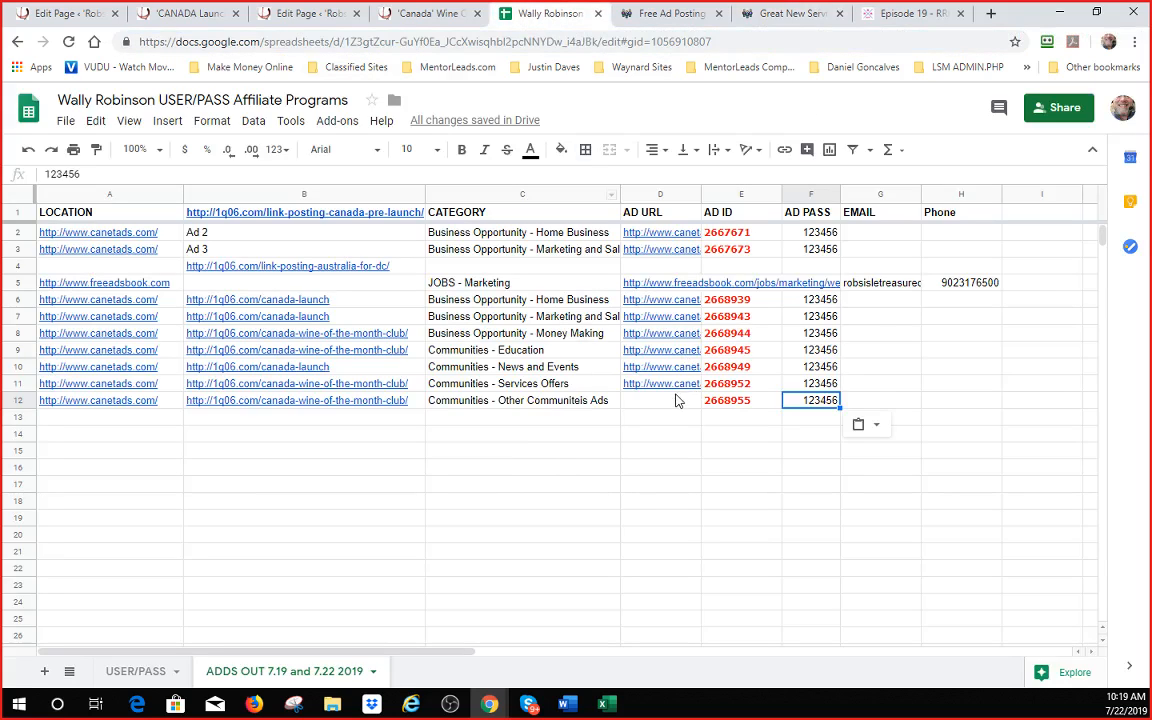
click(676, 400)
key(ctrl+v)
click(656, 437)
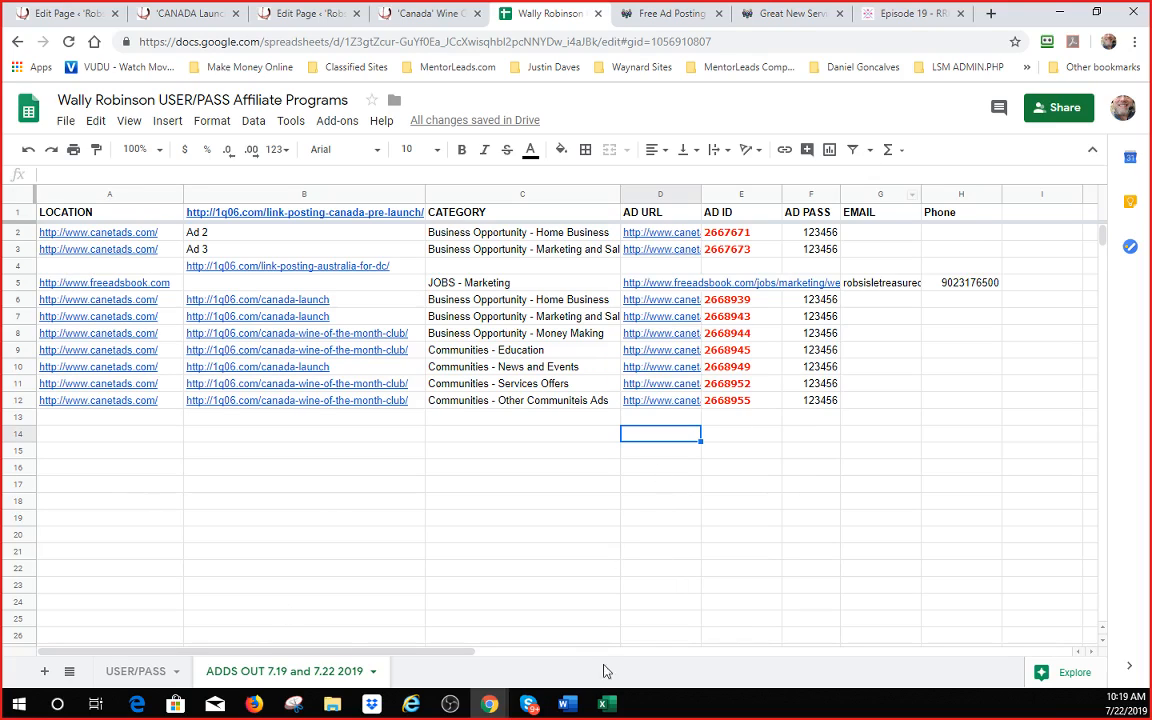
Scroll through the posted wine ad's page, then close it
click(790, 13)
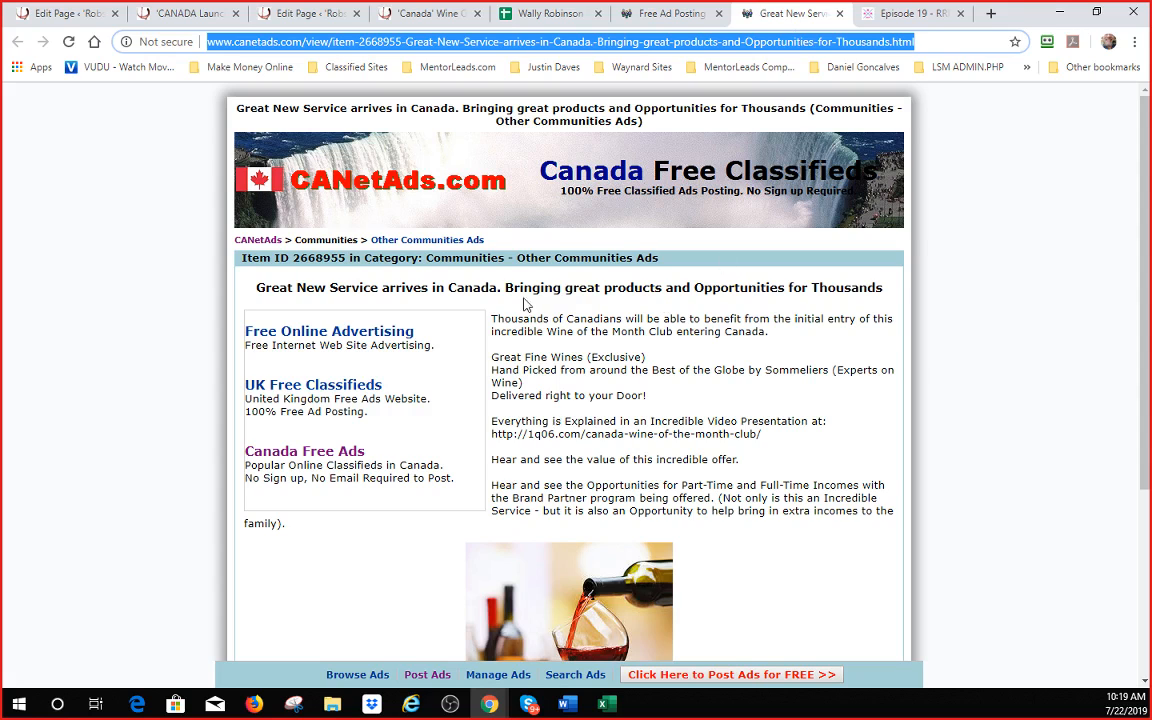
scroll(589, 369, down, 3)
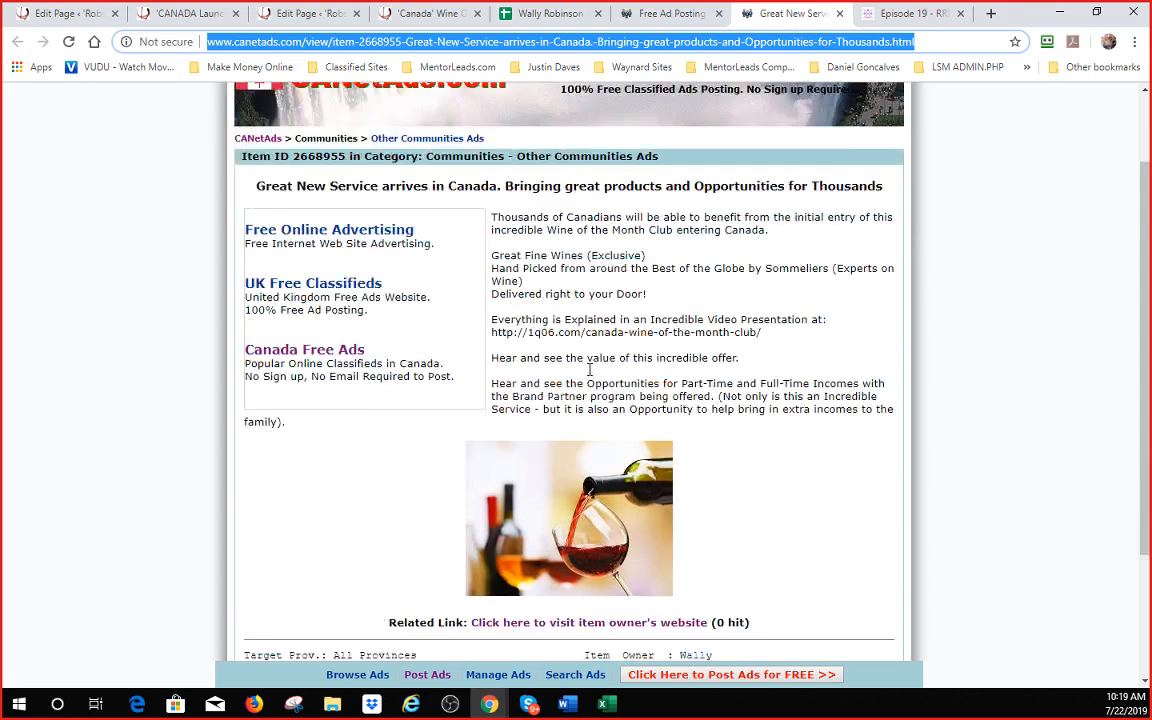
click(840, 14)
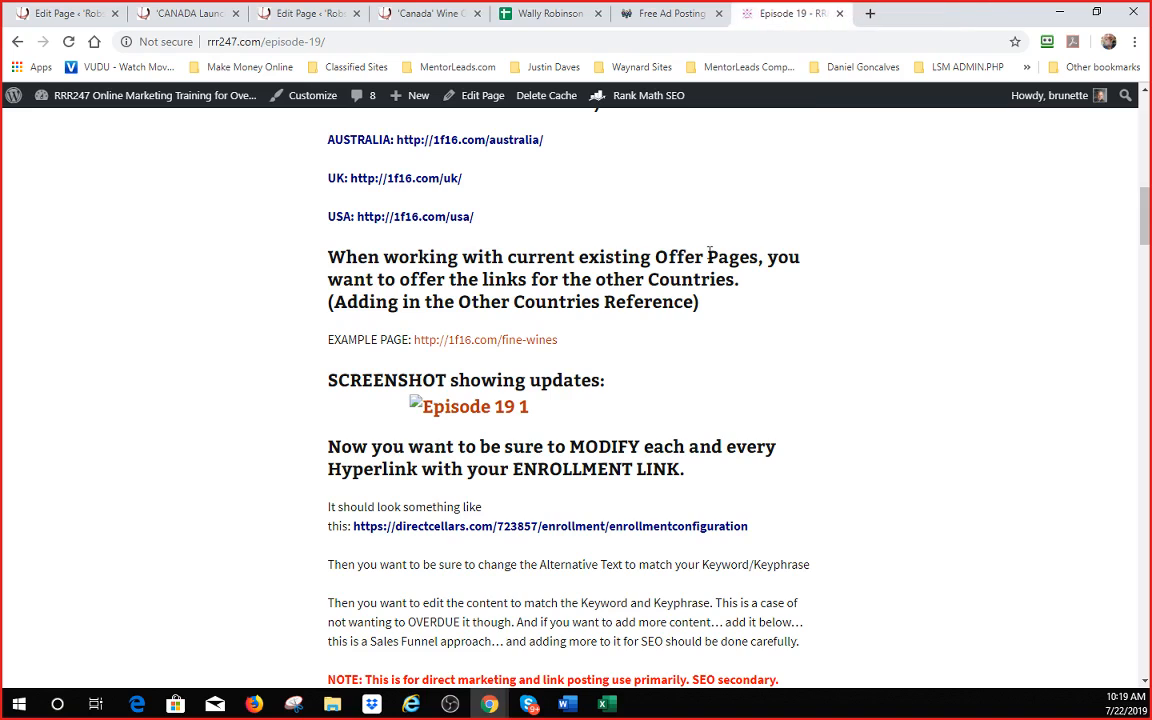
Review the Free Ad Posting Result page, then bring up the CANADA Launch page
click(768, 13)
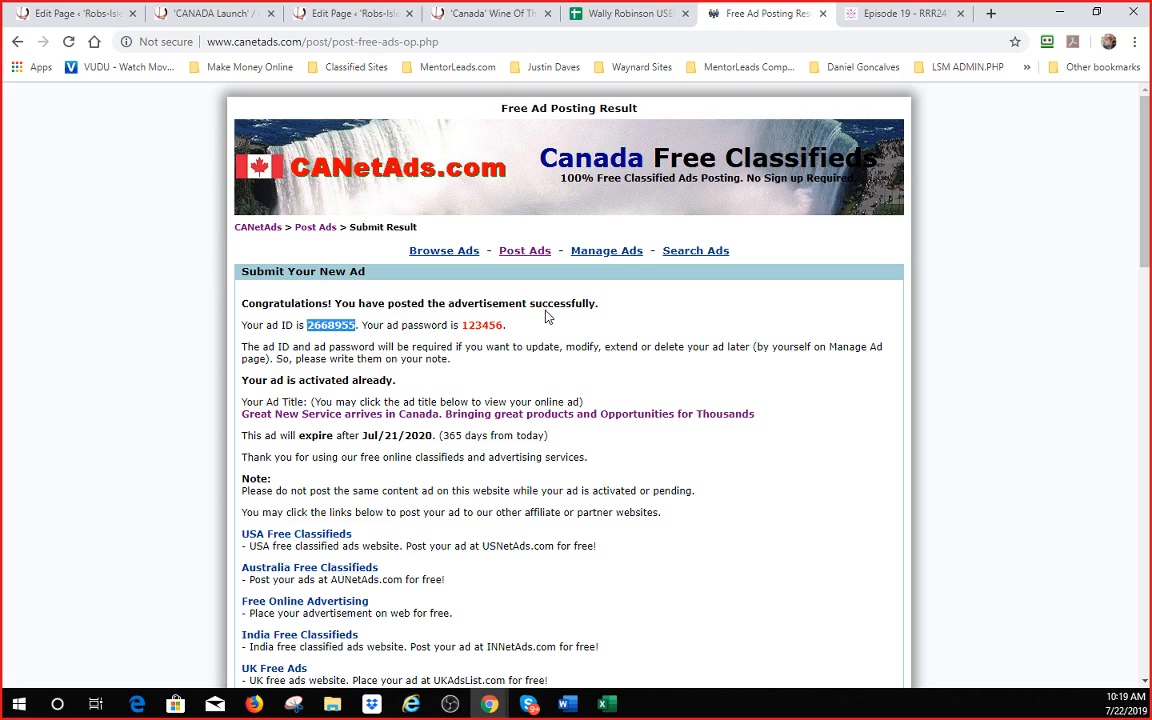
scroll(548, 303, down, 3)
scroll(548, 308, down, 2)
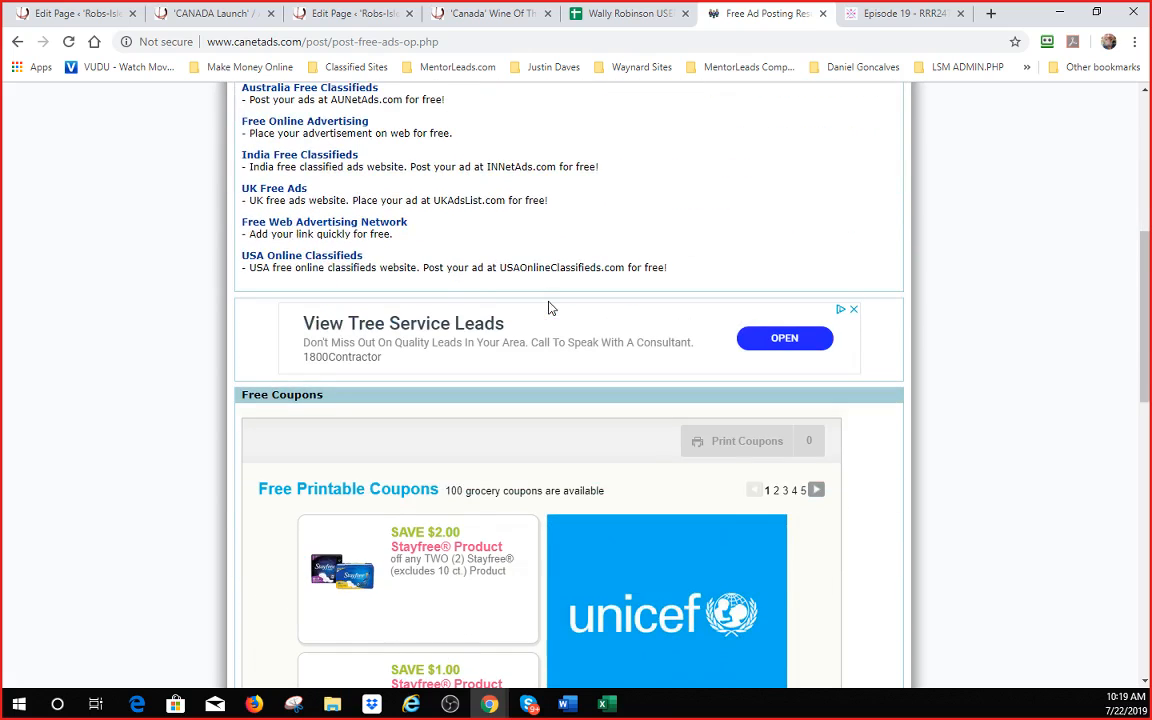
scroll(548, 308, up, 1)
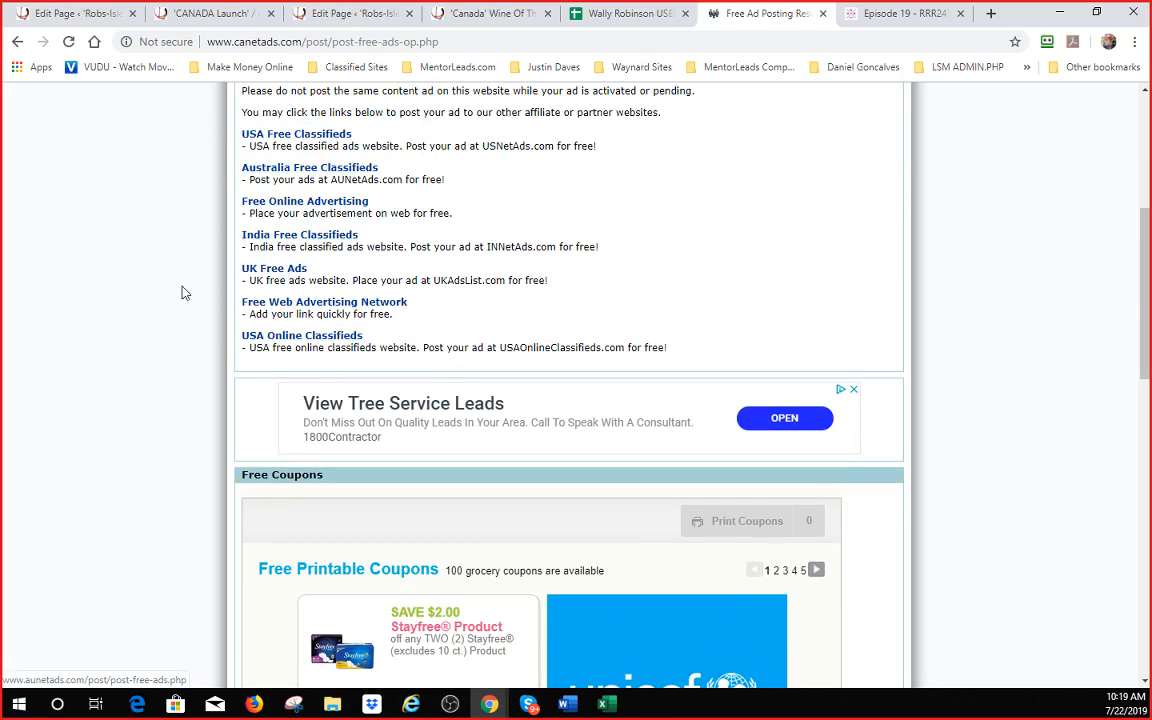
scroll(480, 272, up, 4)
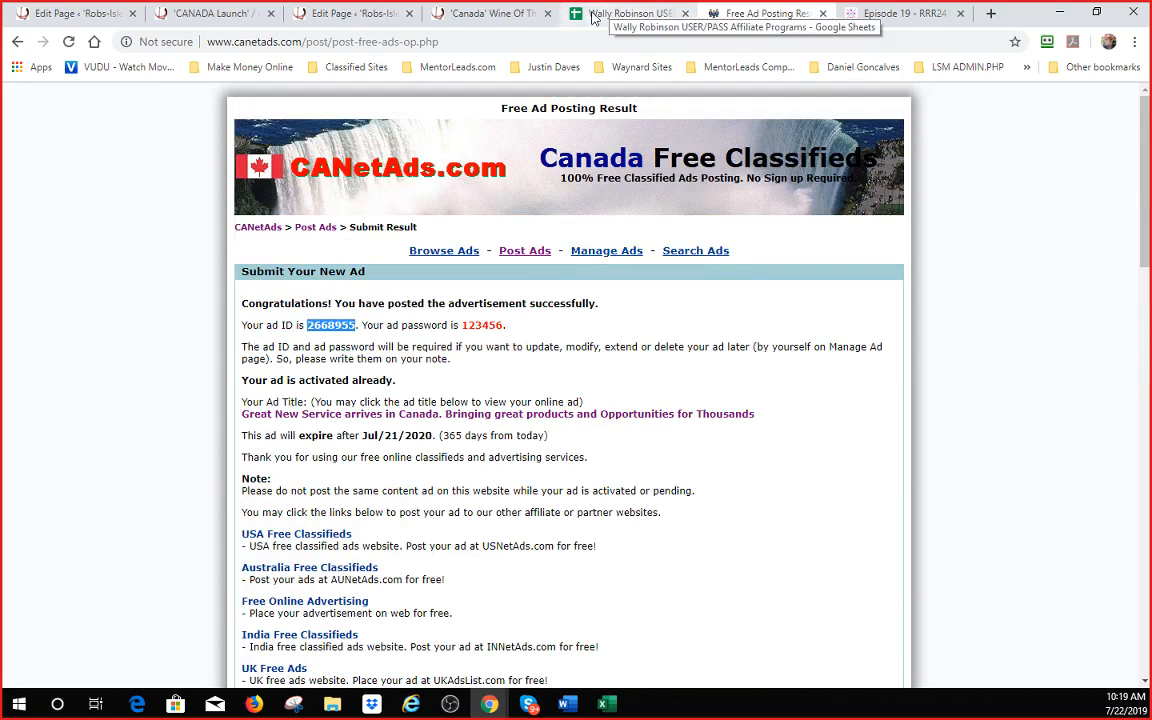
click(168, 14)
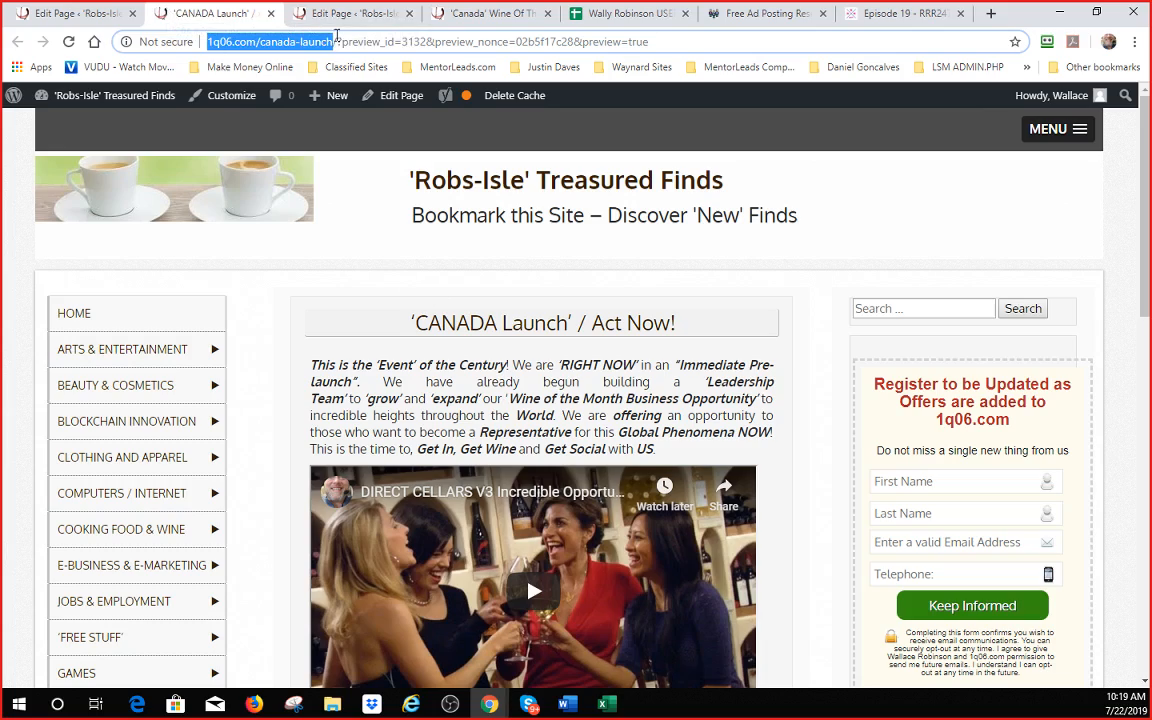
Save the changes to the link posting page in the WordPress editor
key(ctrl+Tab)
scroll(396, 309, down, 15)
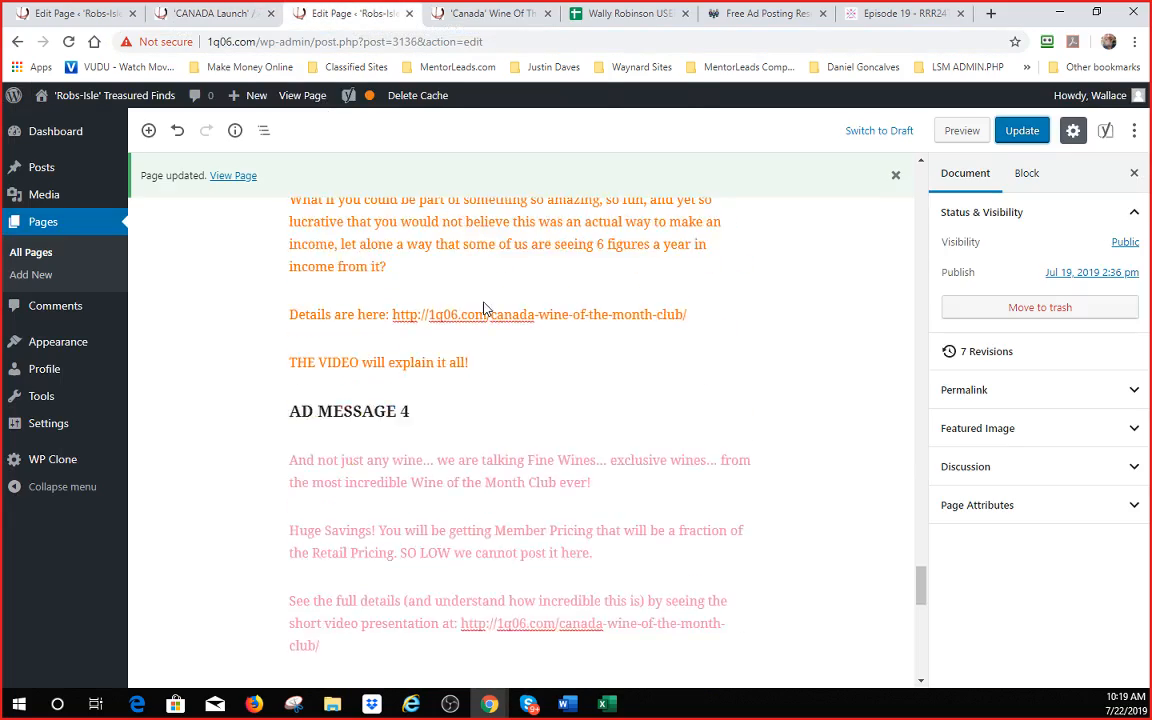
scroll(483, 295, up, 2)
scroll(483, 295, down, 10)
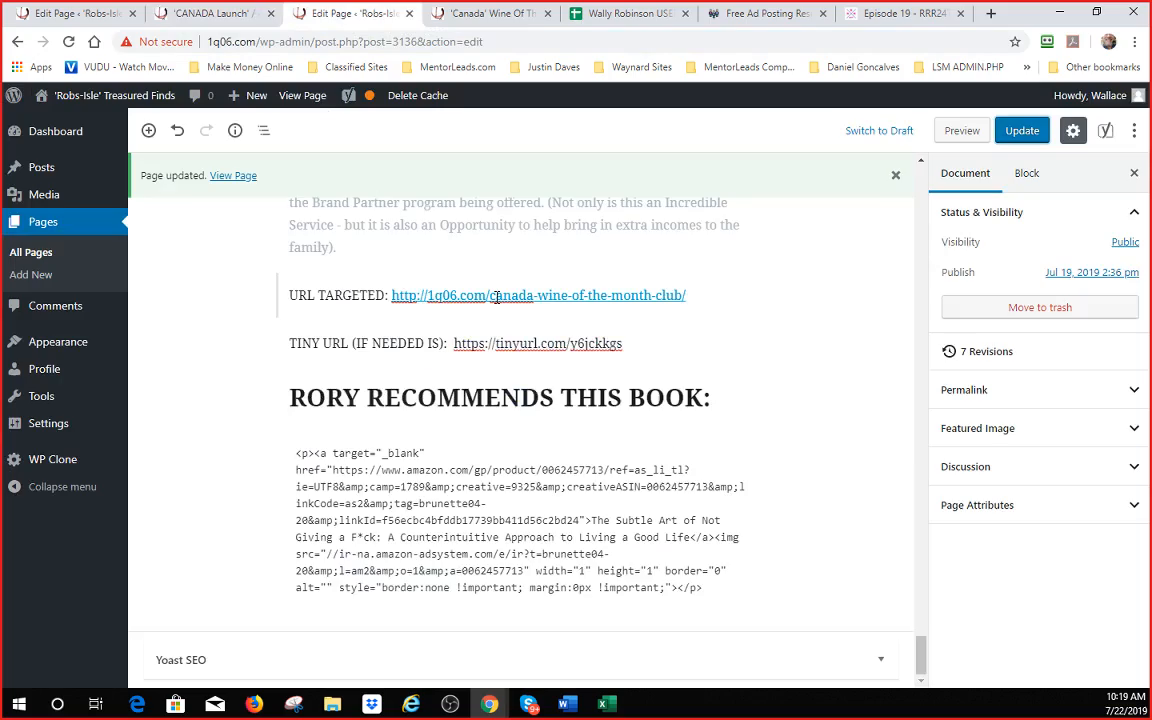
scroll(496, 296, up, 20)
scroll(493, 302, up, 20)
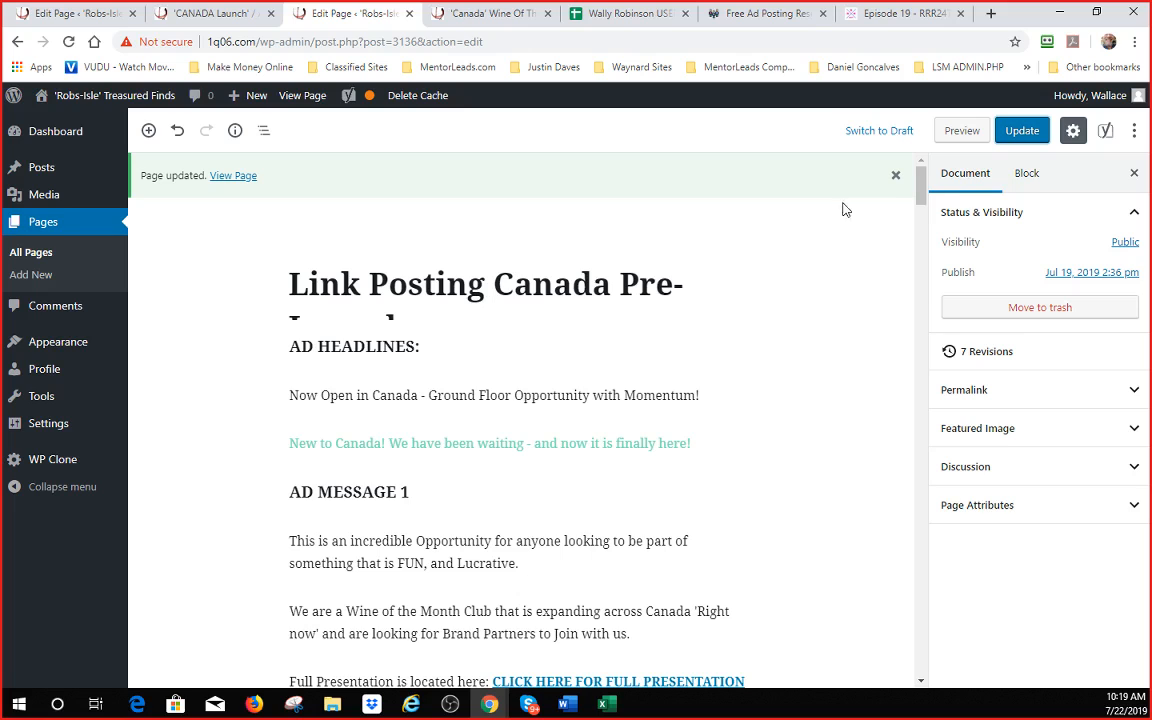
click(1020, 131)
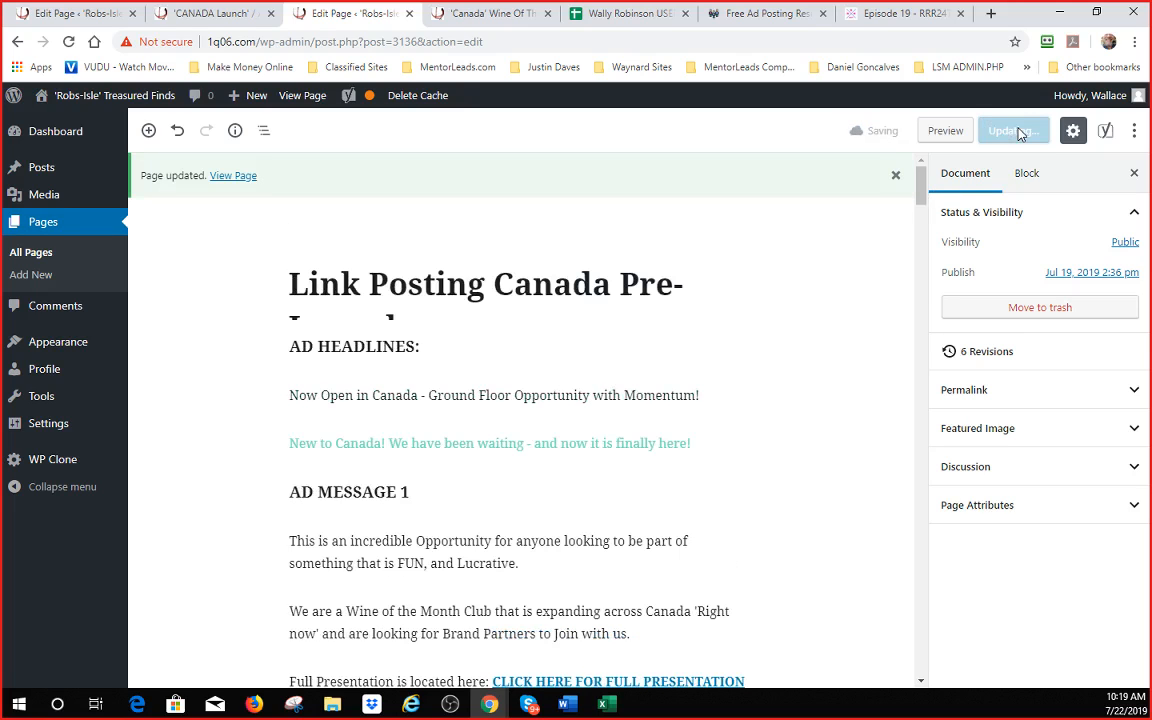
View the live link posting page and scroll through it
click(516, 14)
click(340, 14)
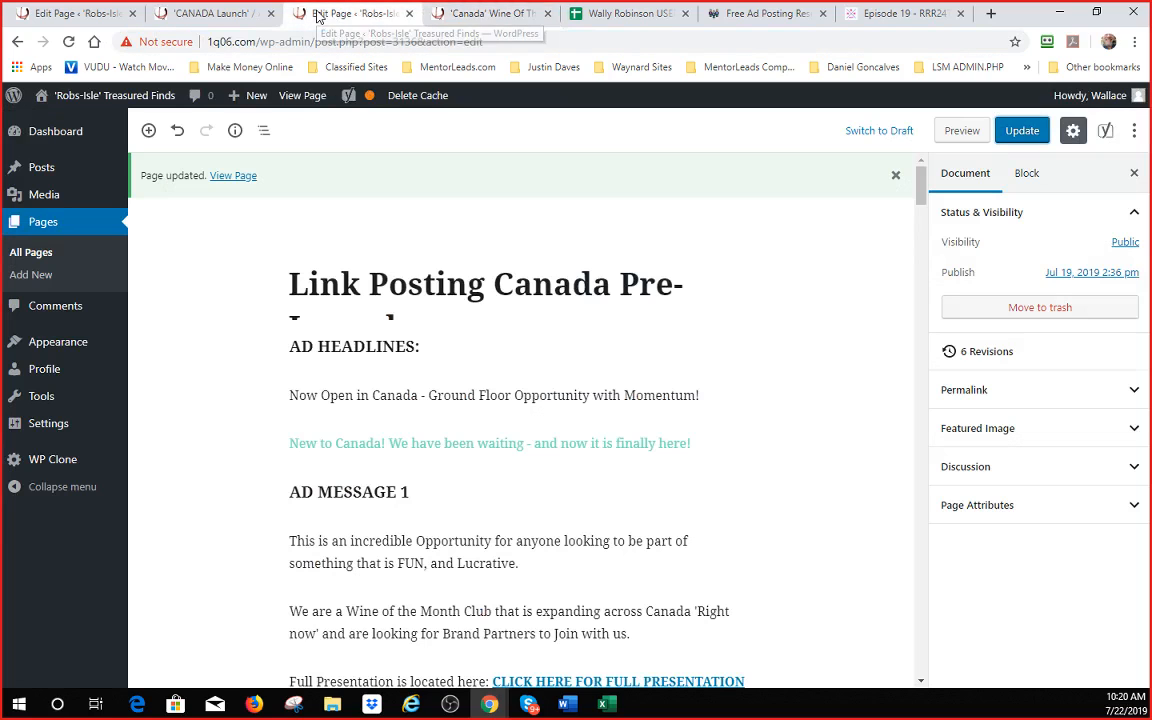
click(305, 98)
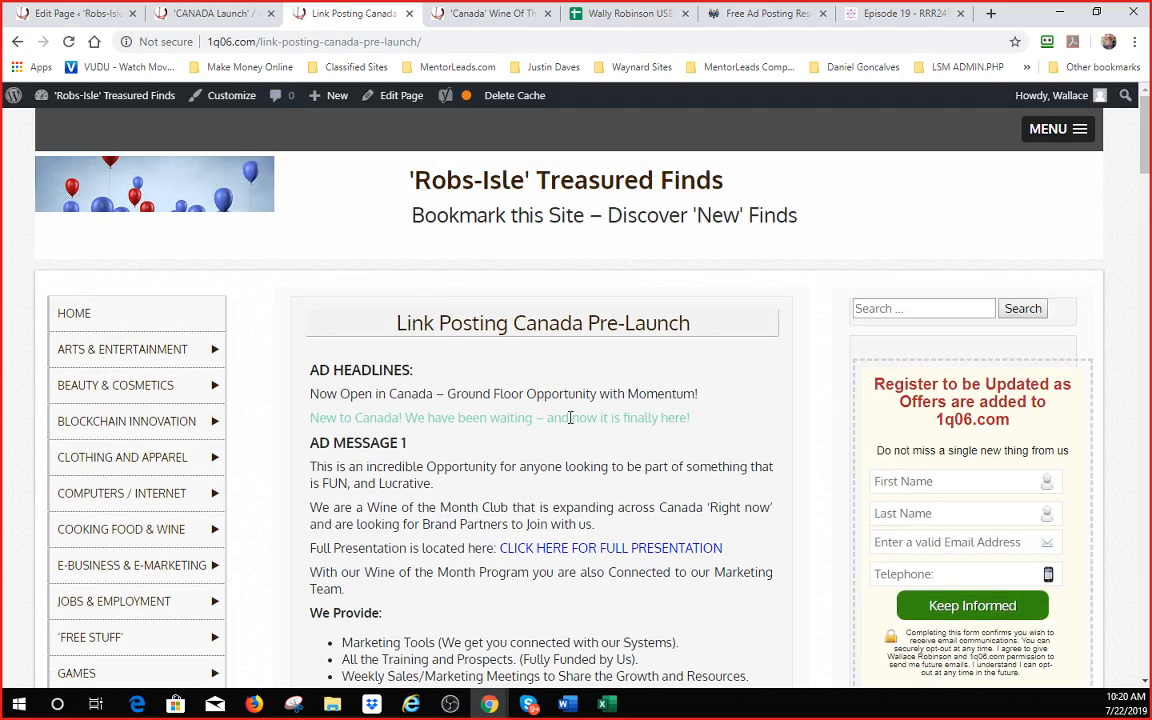
scroll(516, 428, down, 3)
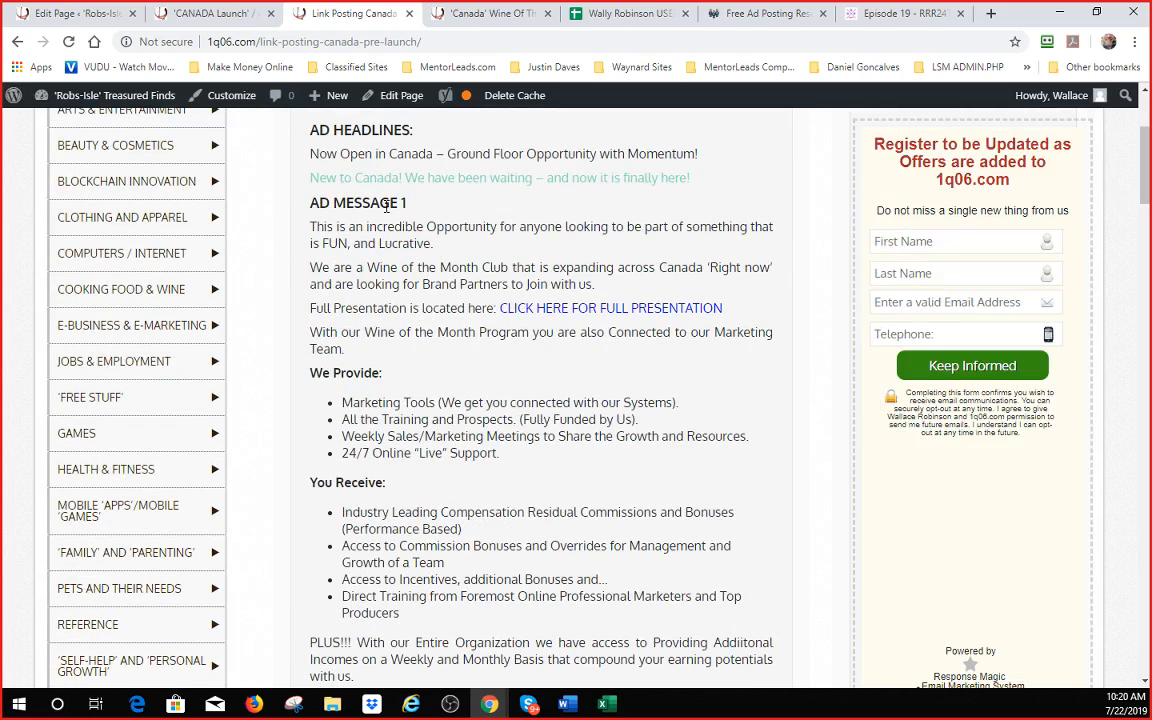
scroll(386, 206, down, 20)
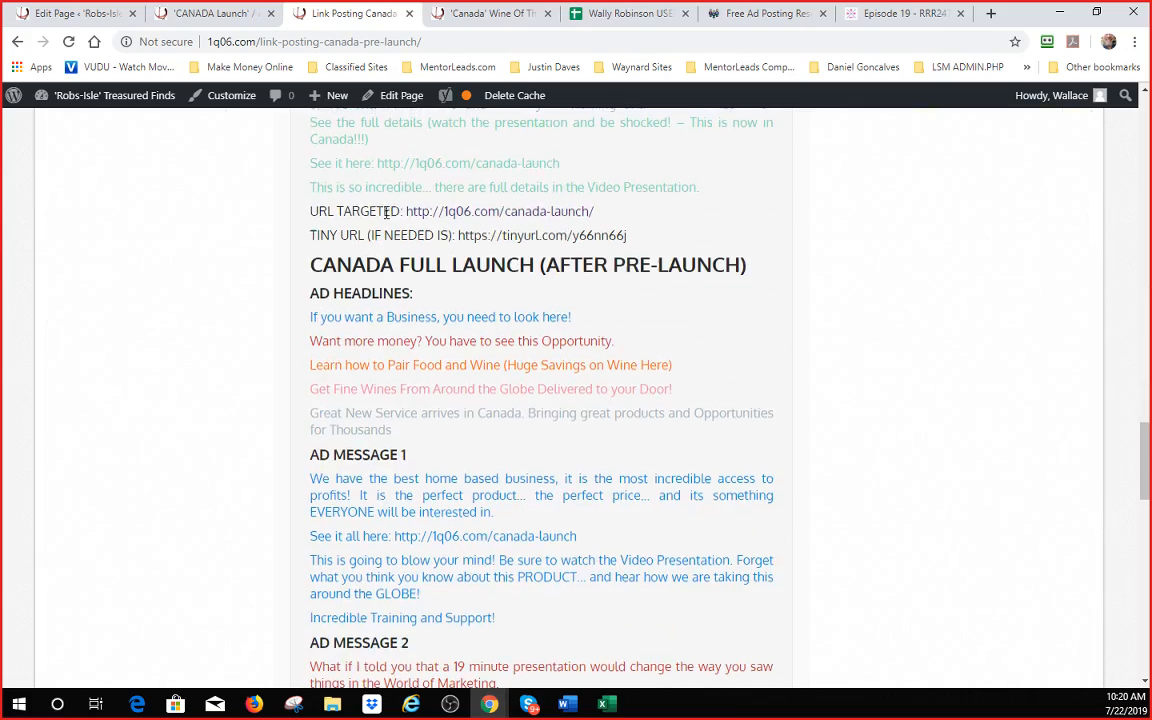
scroll(386, 213, up, 20)
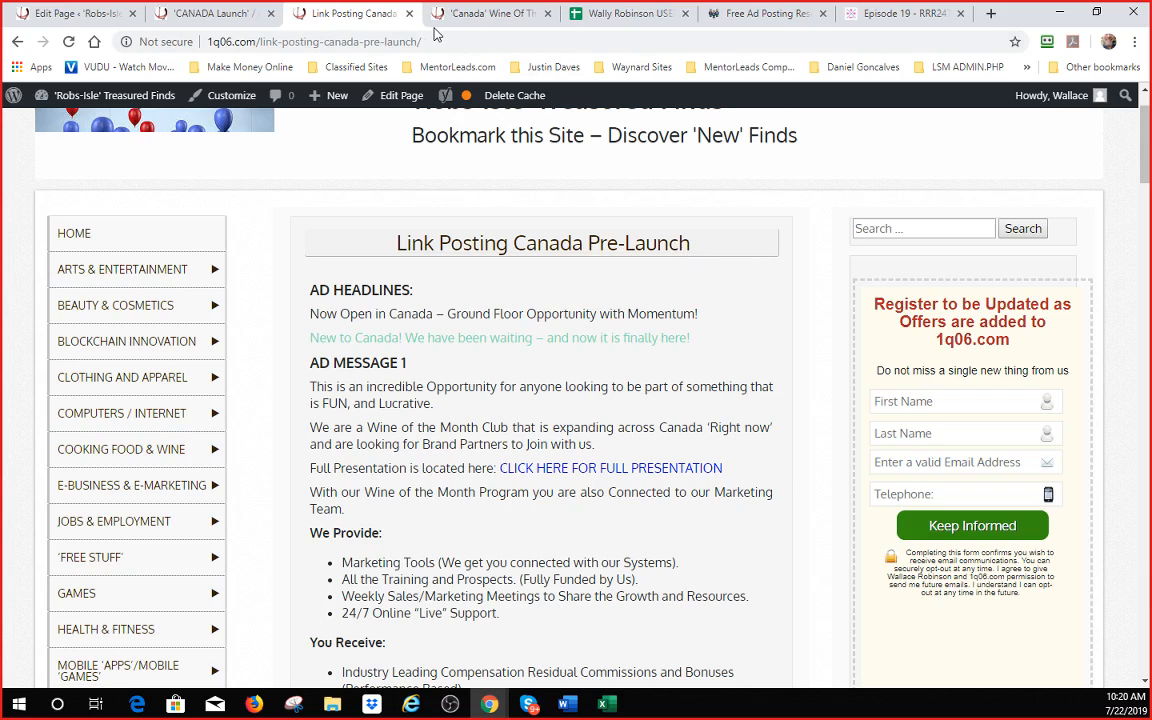
Move the wine club tab ahead of link posting and bring up the Episode 19 training page
drag(497, 13, 357, 14)
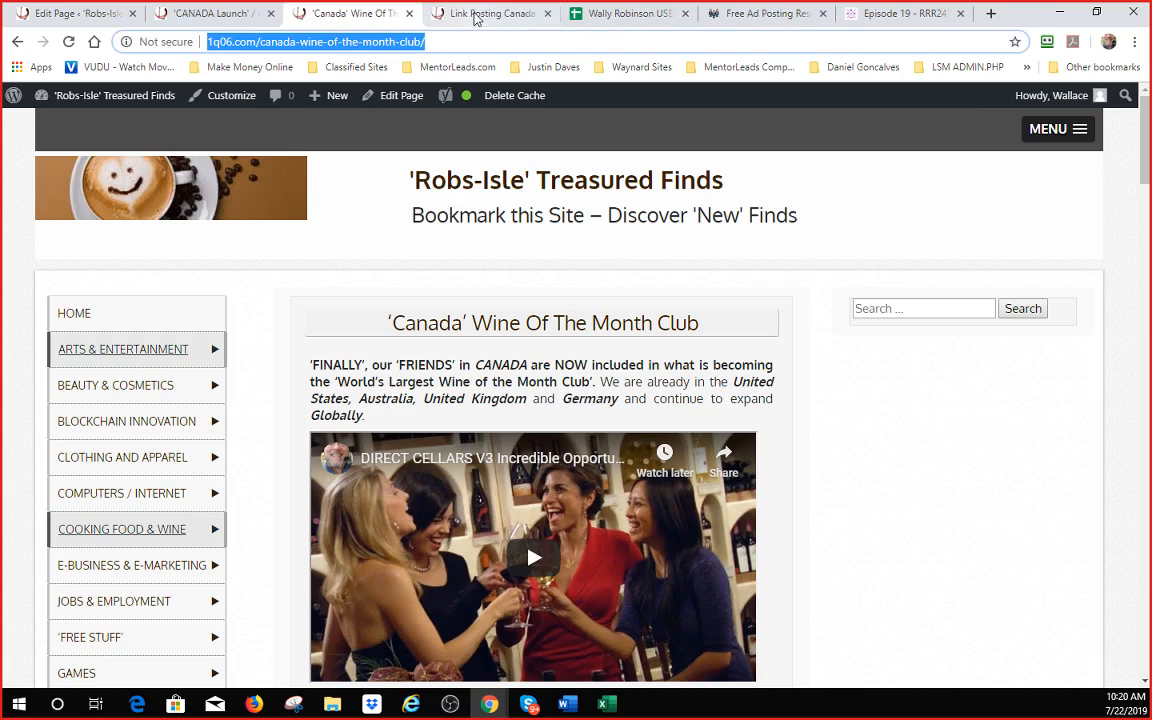
click(765, 14)
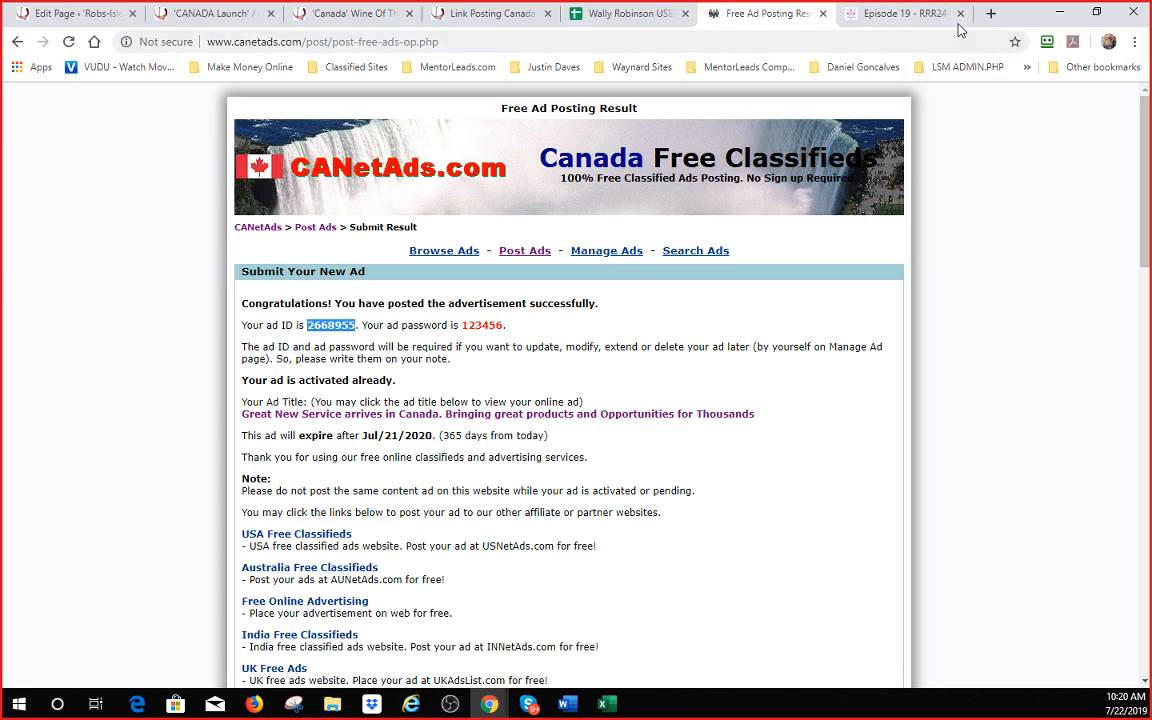
click(870, 16)
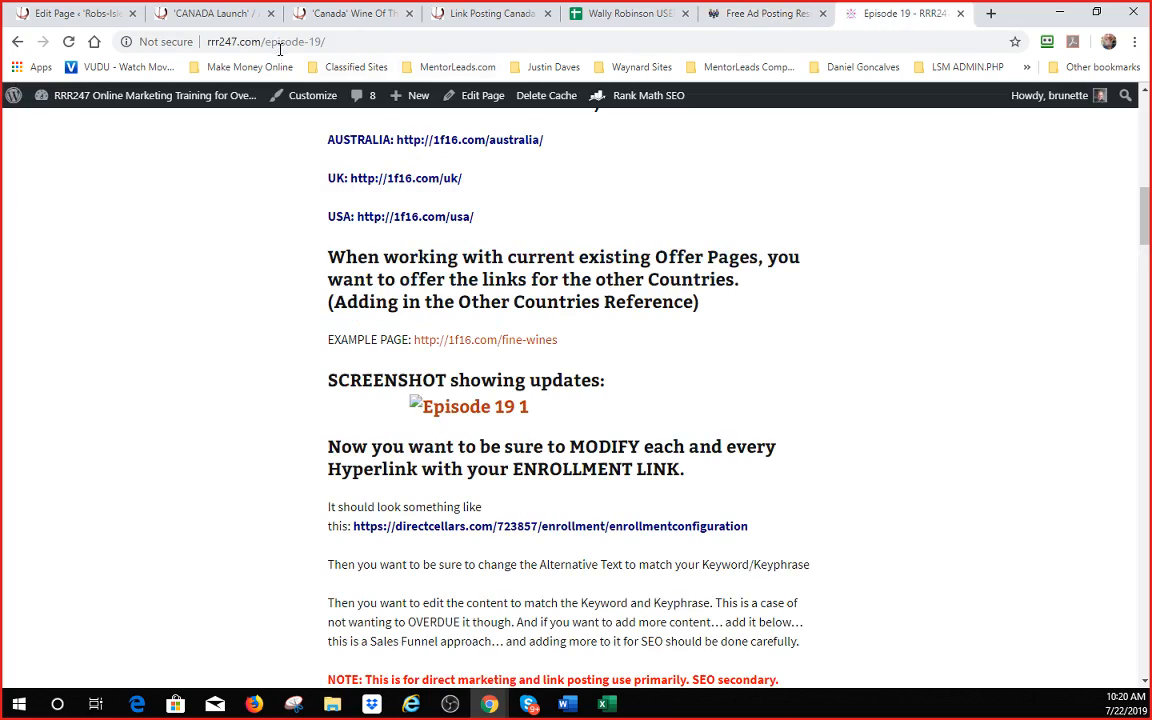
Strip 'episode-19/' from the address to load the rrr247.com home page
drag(265, 42, 326, 42)
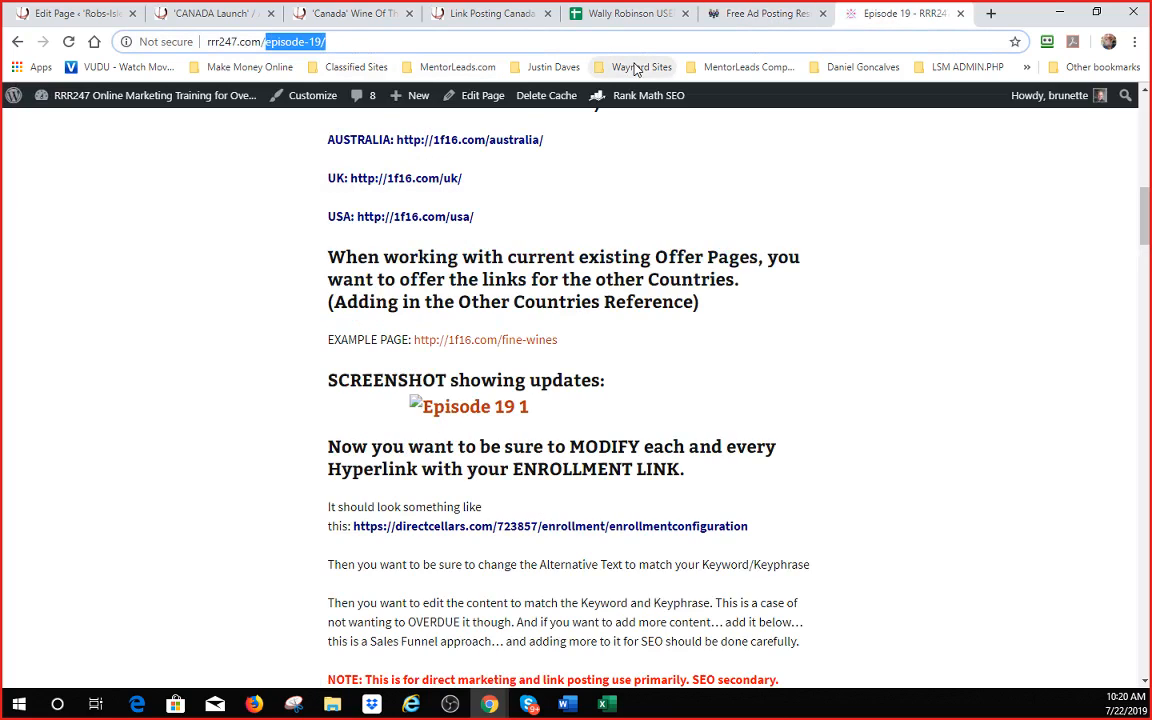
key(BackSpace)
key(Return)
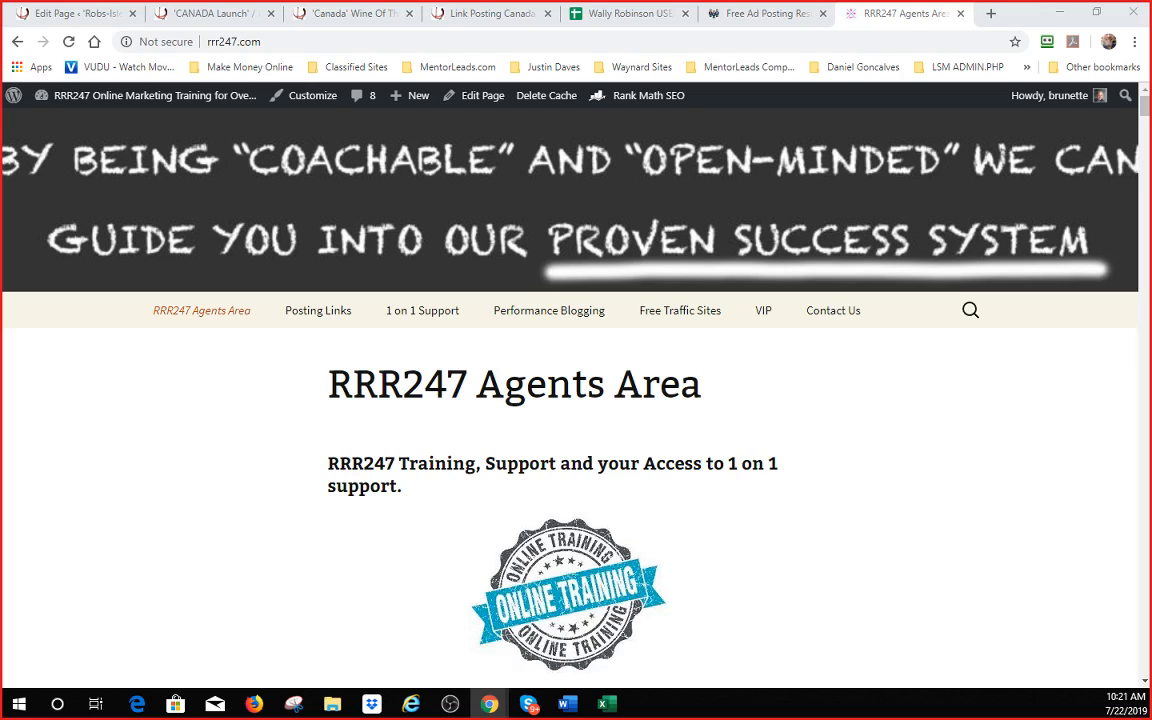
Open RRR247's Free Traffic Sites page and scroll down to the More Free Traffic Sites list
click(668, 314)
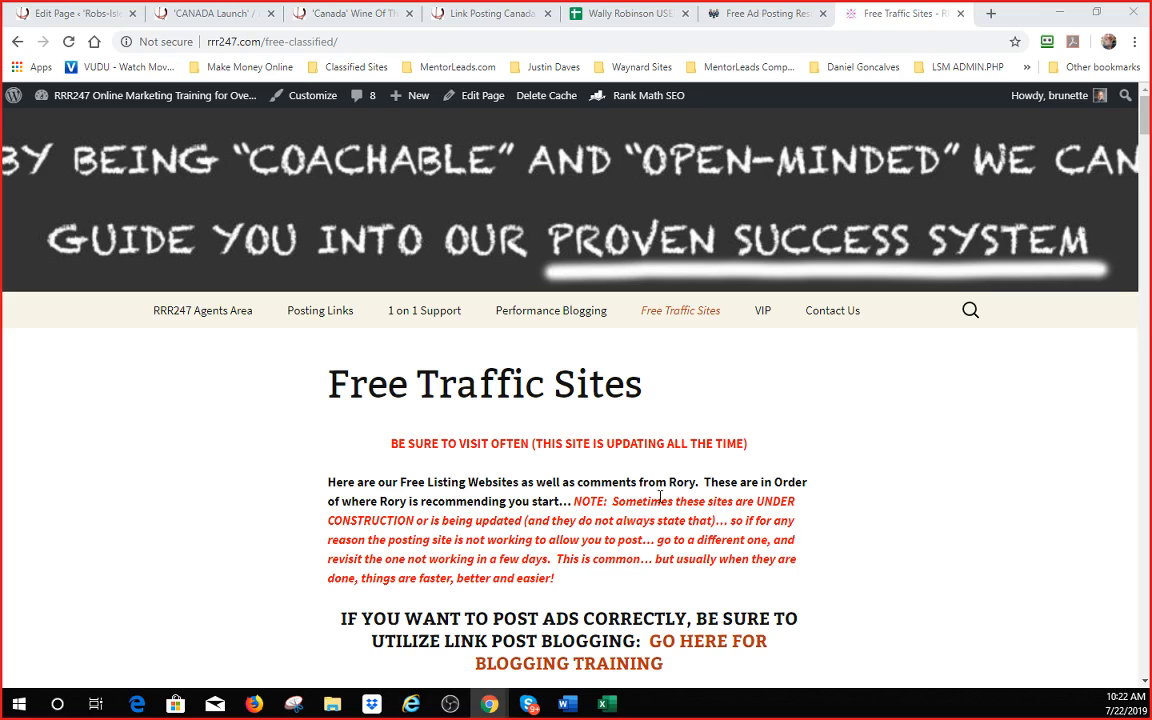
scroll(659, 497, down, 5)
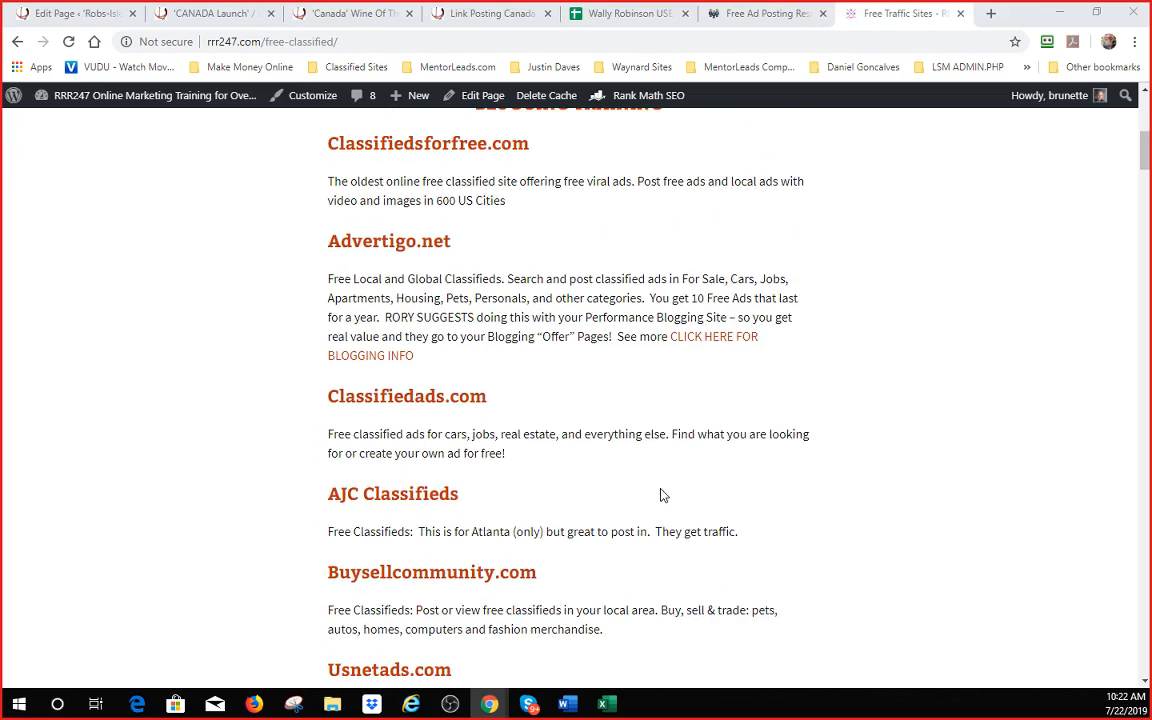
scroll(391, 450, down, 2)
scroll(420, 457, down, 4)
scroll(420, 457, down, 4)
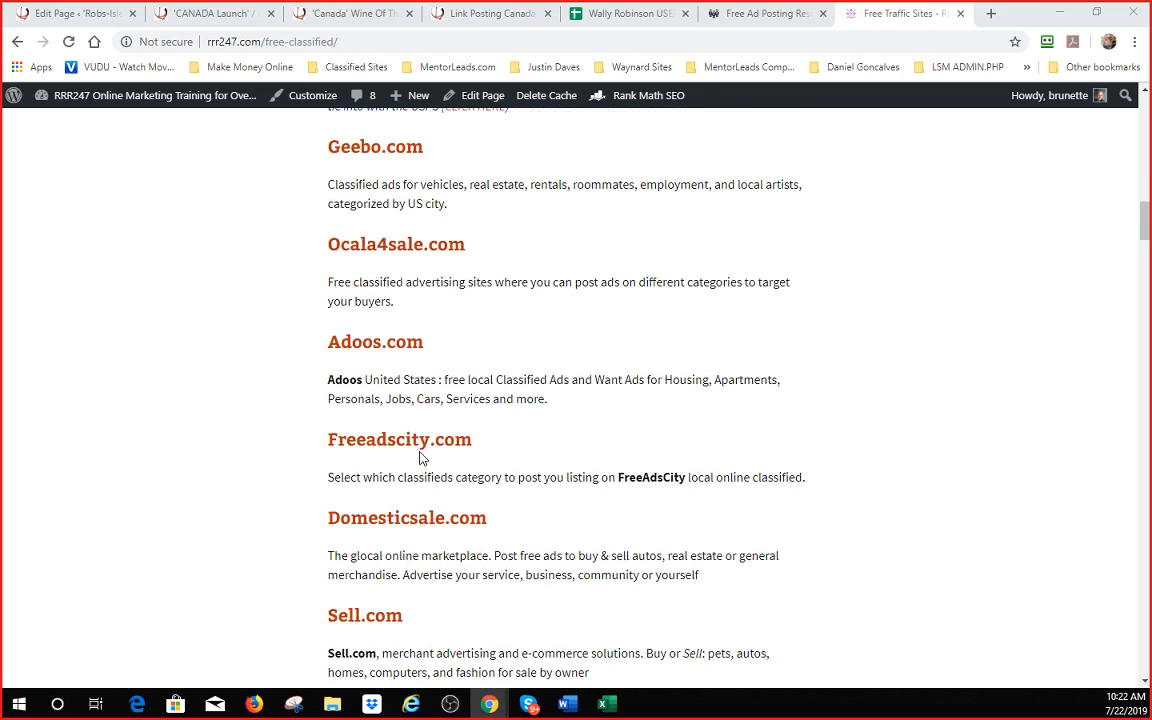
scroll(420, 457, down, 3)
scroll(422, 455, down, 3)
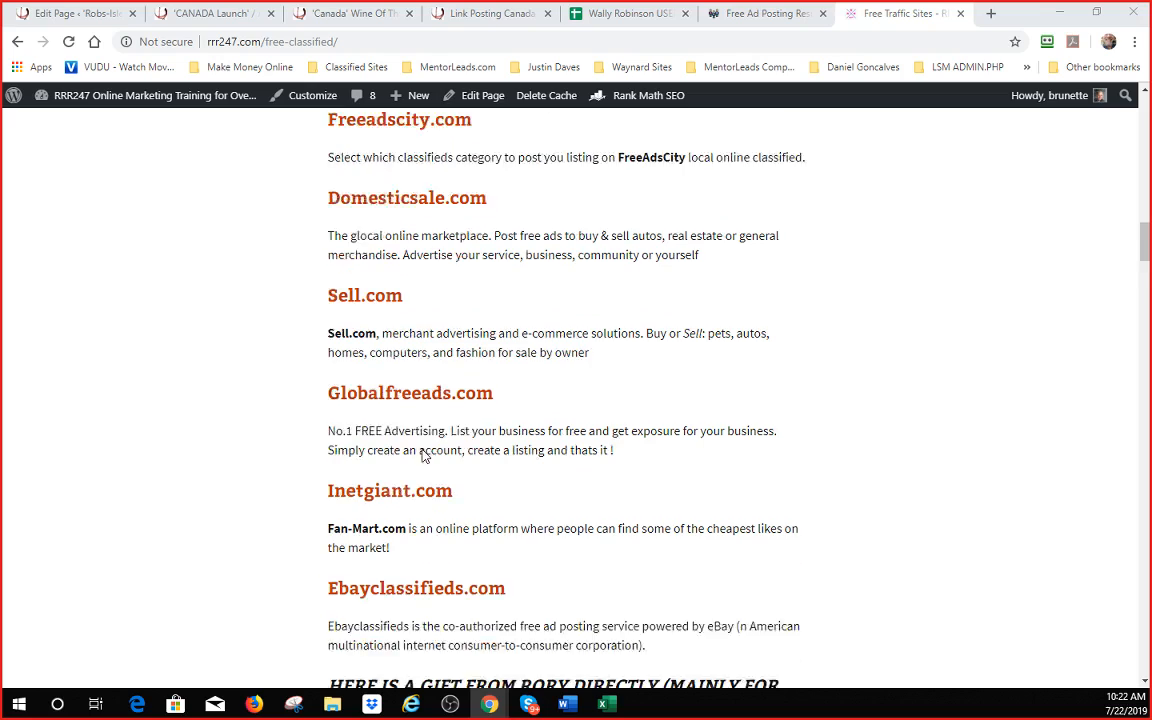
scroll(422, 455, down, 6)
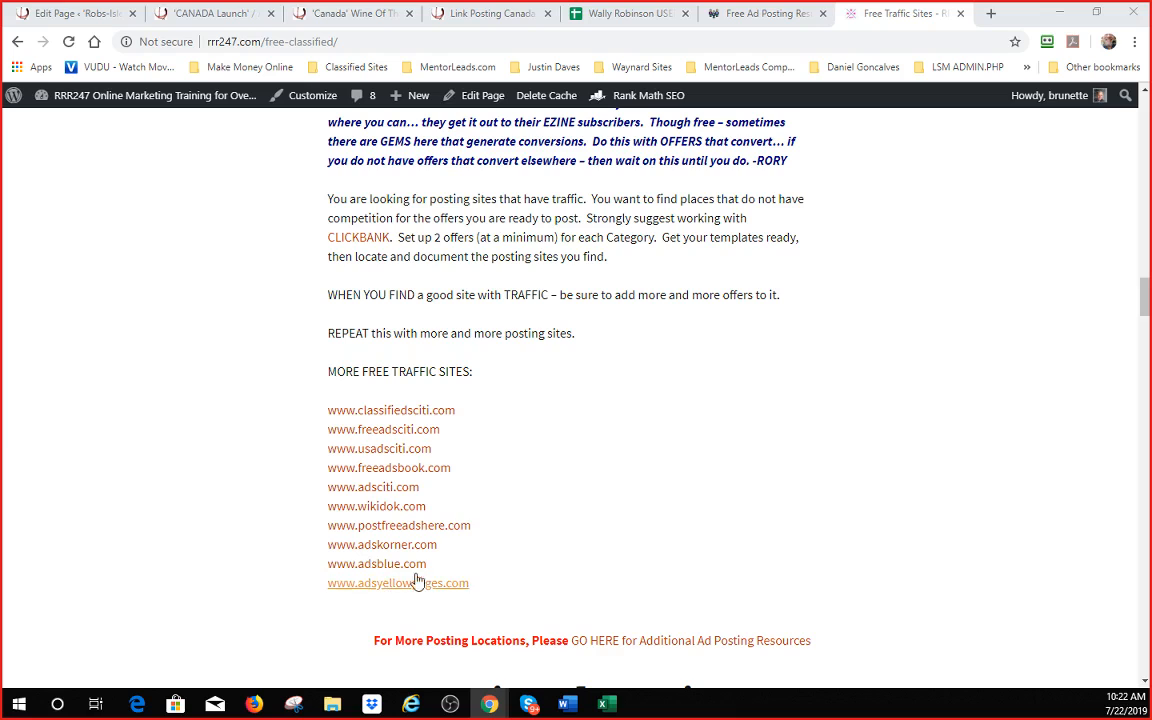
scroll(472, 508, down, 1)
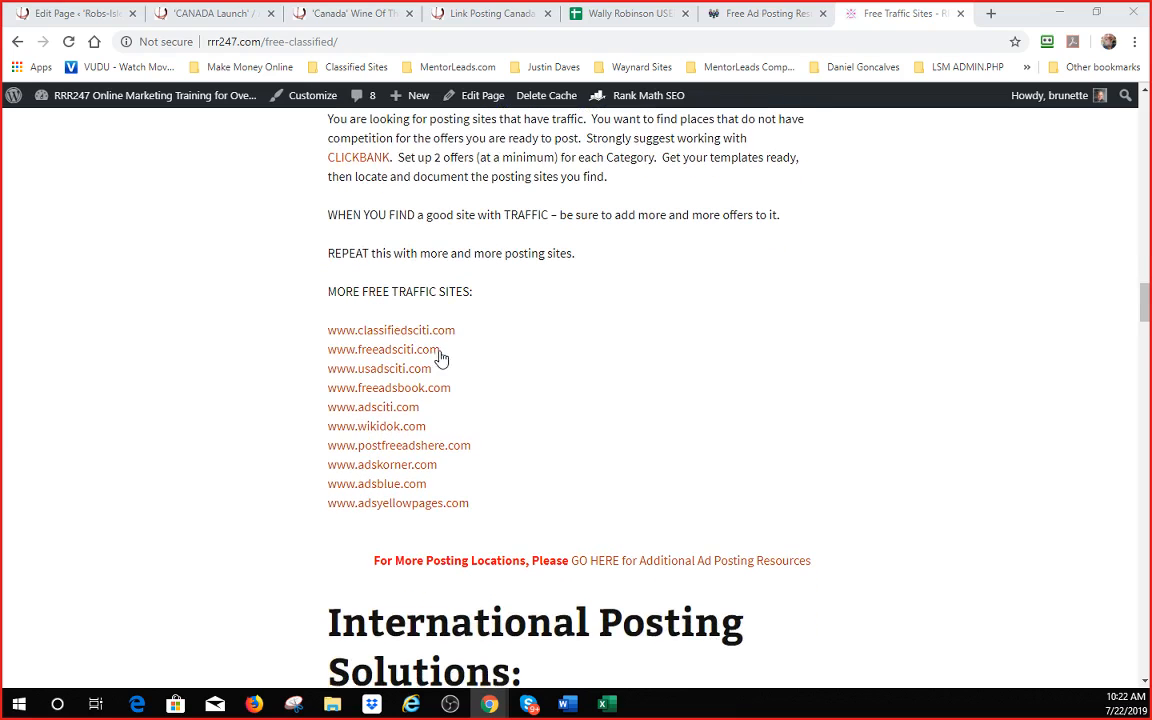
Open freeadsciti.com's Post a Free Ad form and keep USD as the price currency
click(391, 350)
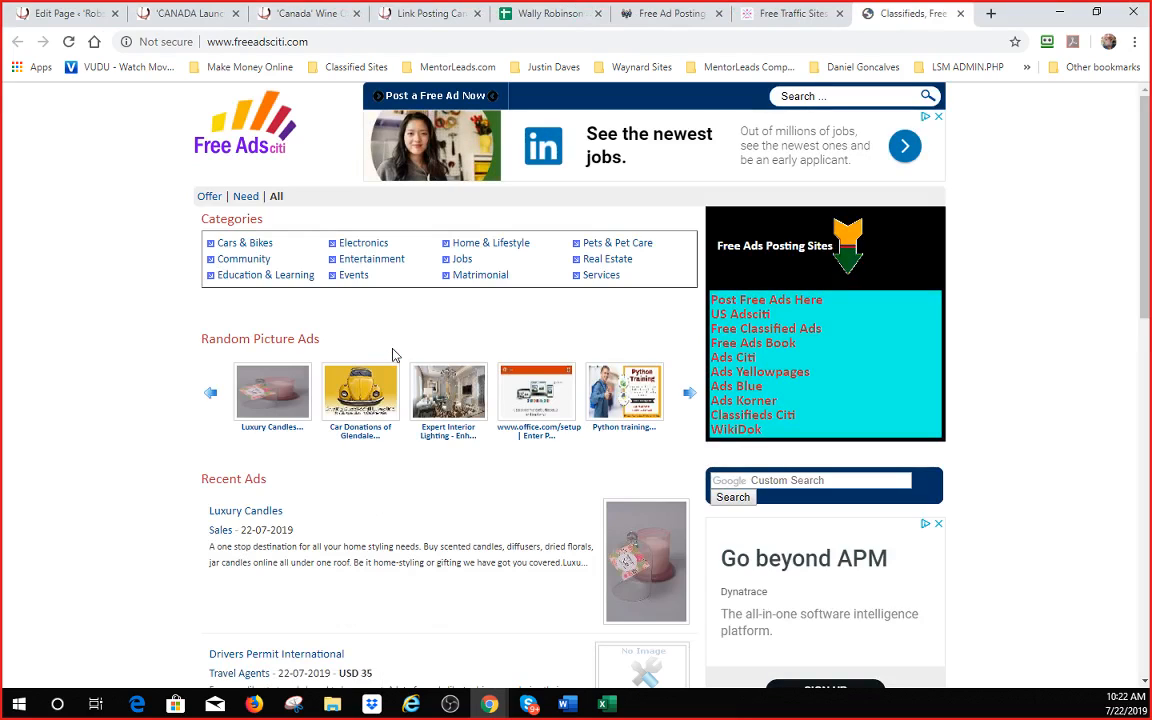
click(428, 100)
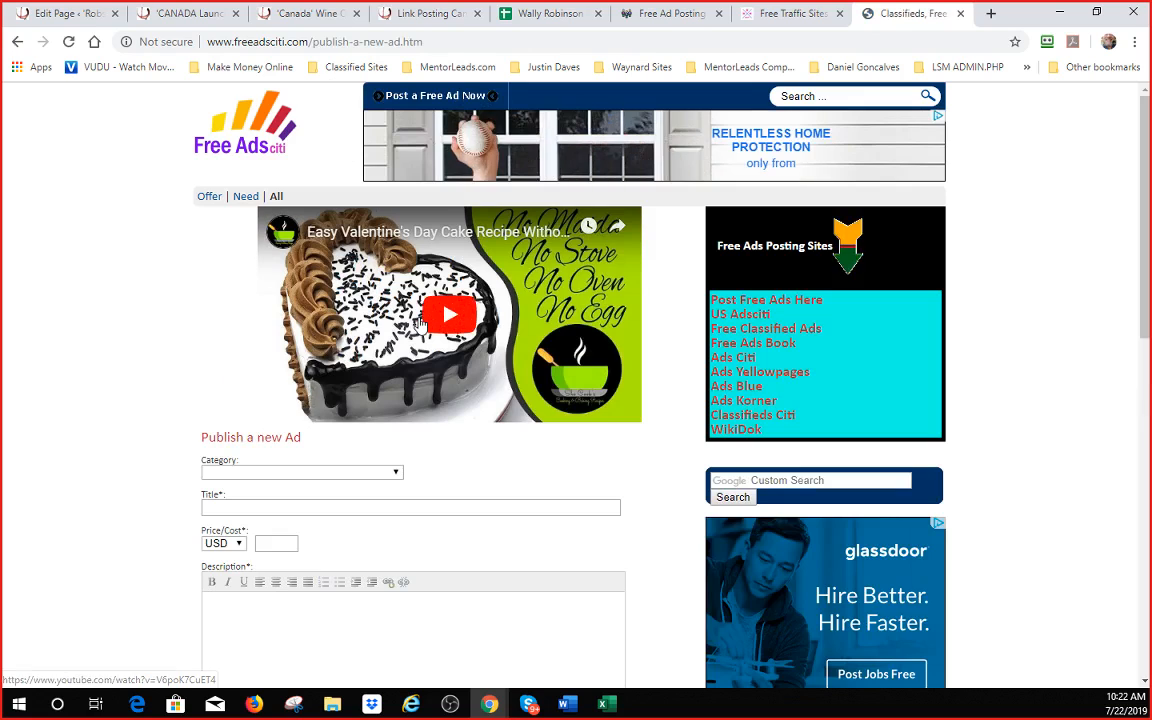
scroll(419, 324, down, 3)
click(238, 224)
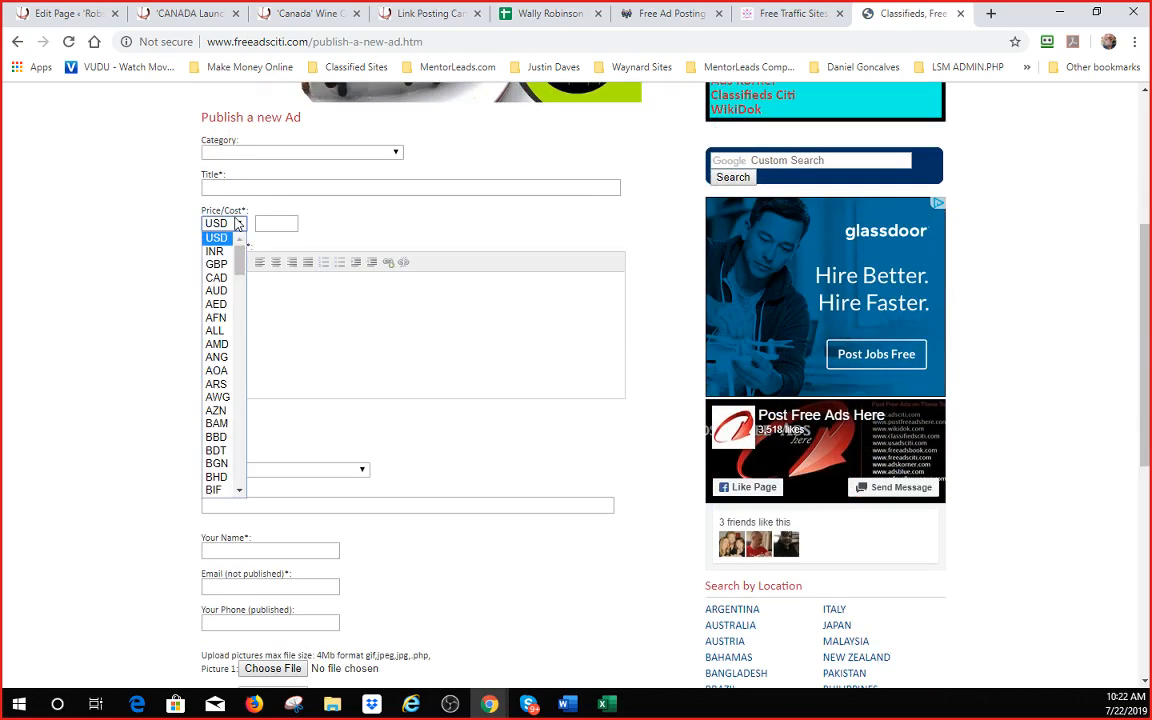
click(238, 224)
Pick AUSTRALIA under Search by Location and start a new ad located in Australia
scroll(382, 237, down, 3)
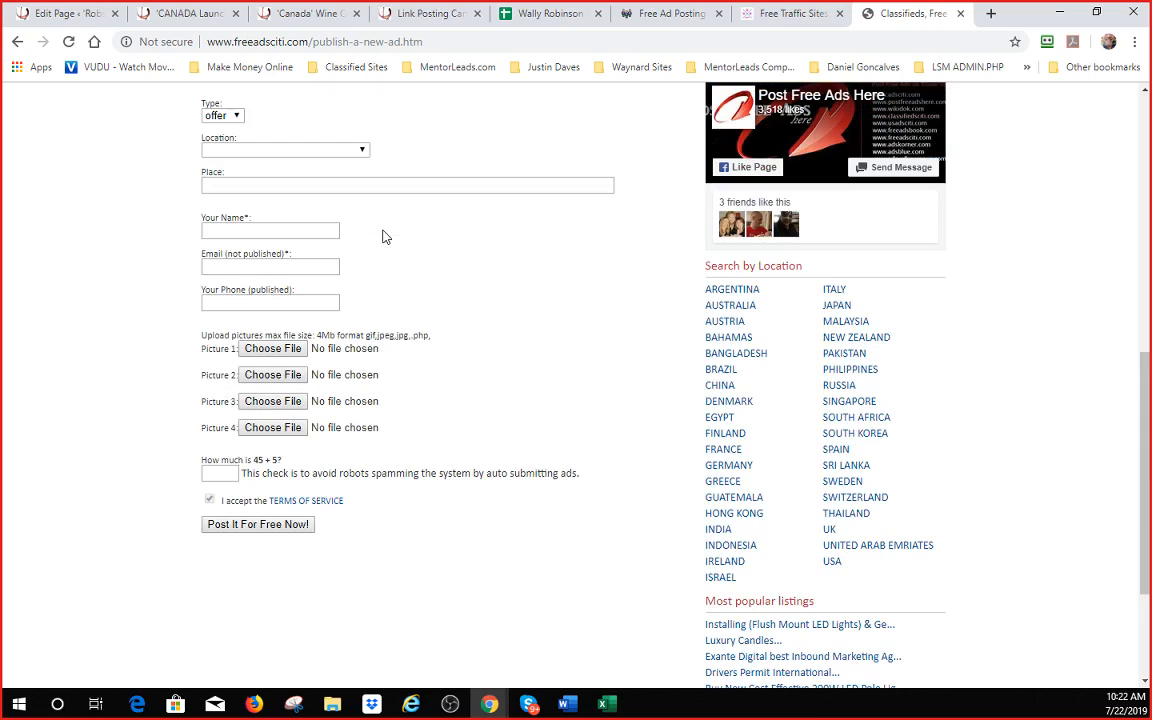
scroll(761, 337, down, 2)
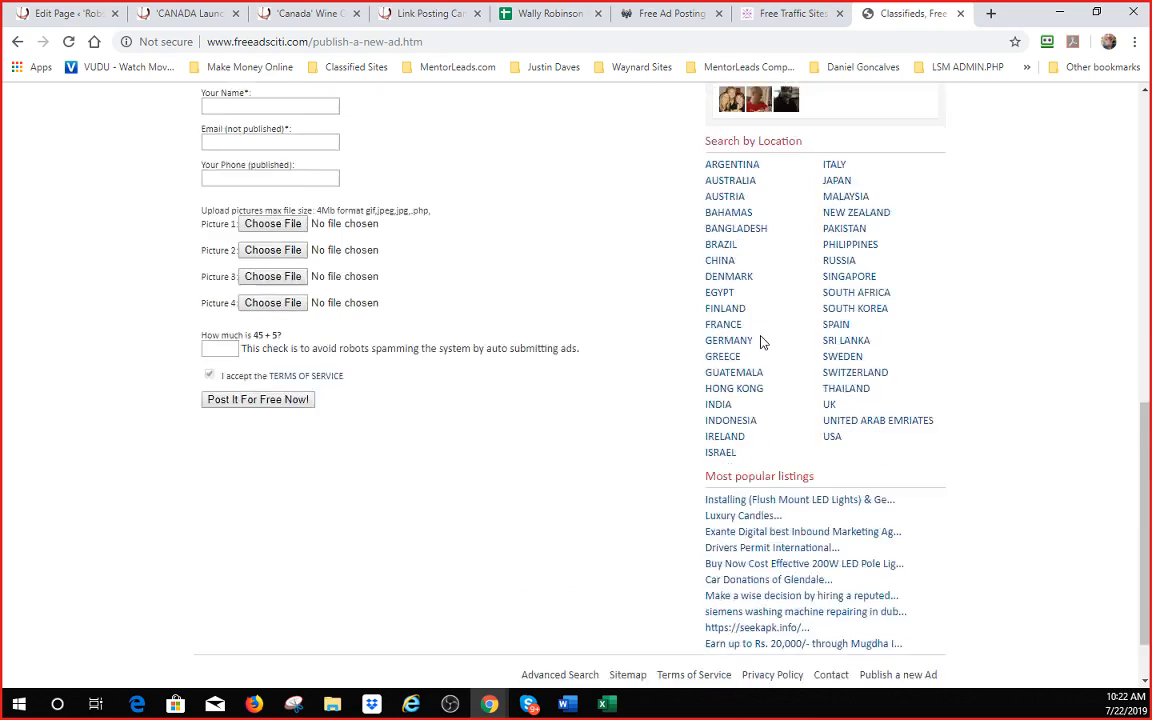
scroll(759, 341, up, 1)
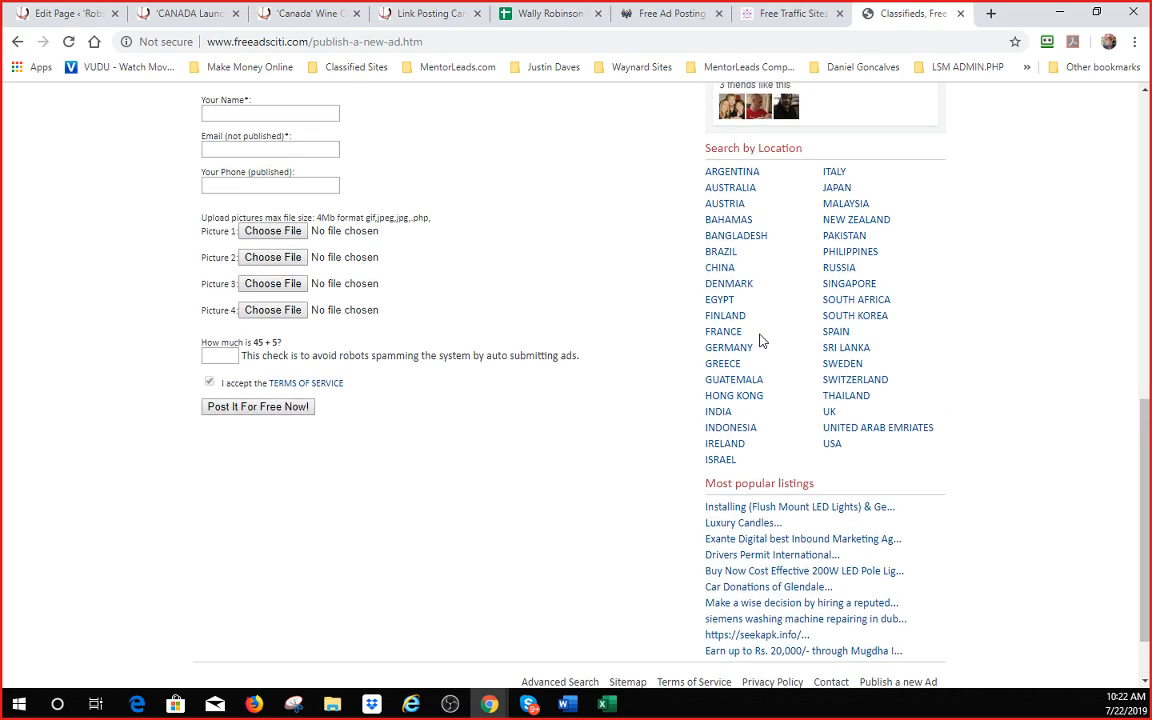
scroll(759, 341, up, 1)
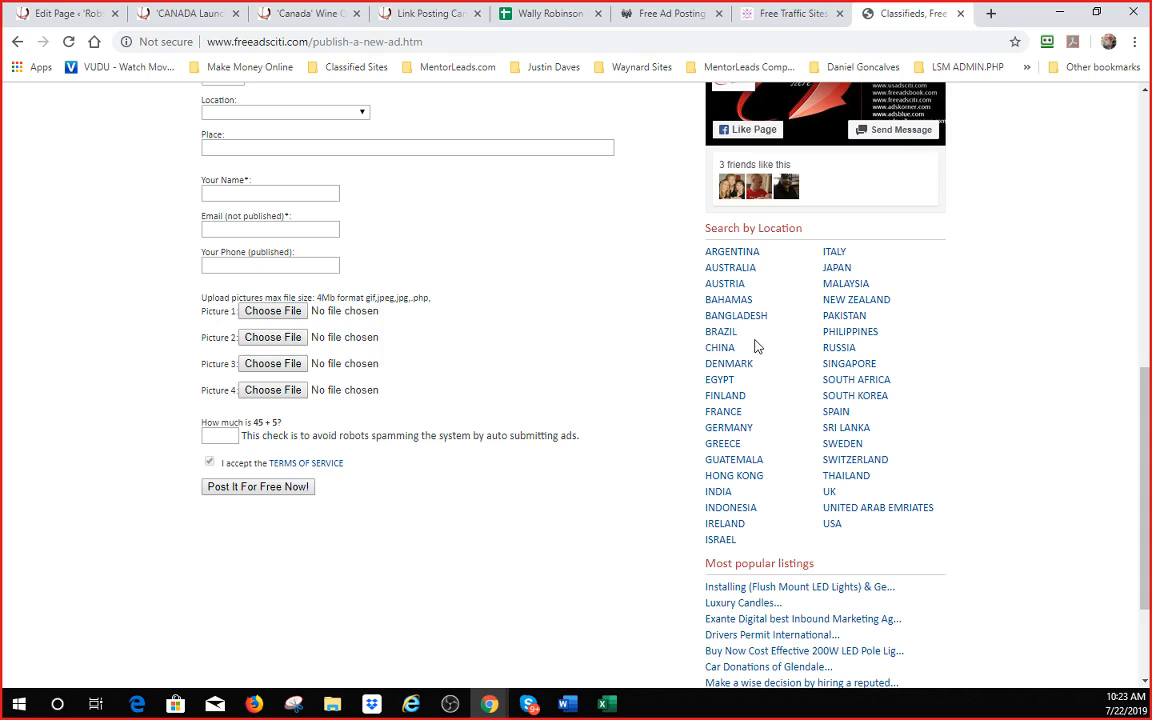
scroll(781, 352, up, 4)
scroll(783, 353, up, 1)
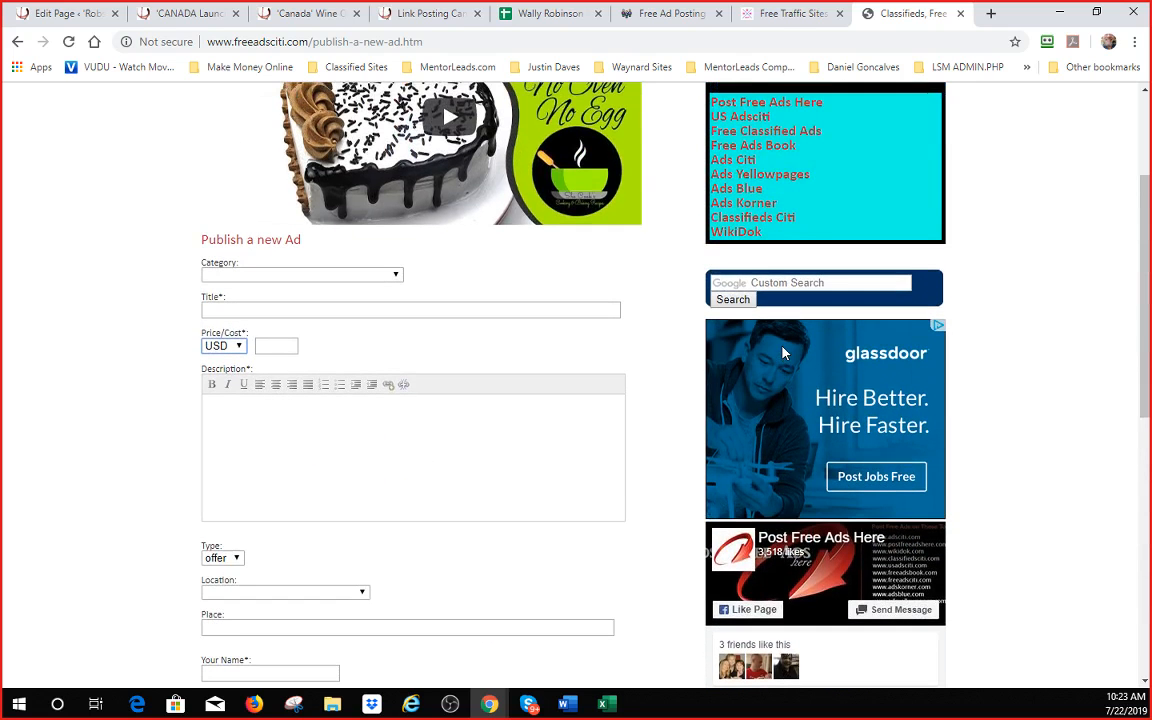
scroll(789, 337, down, 4)
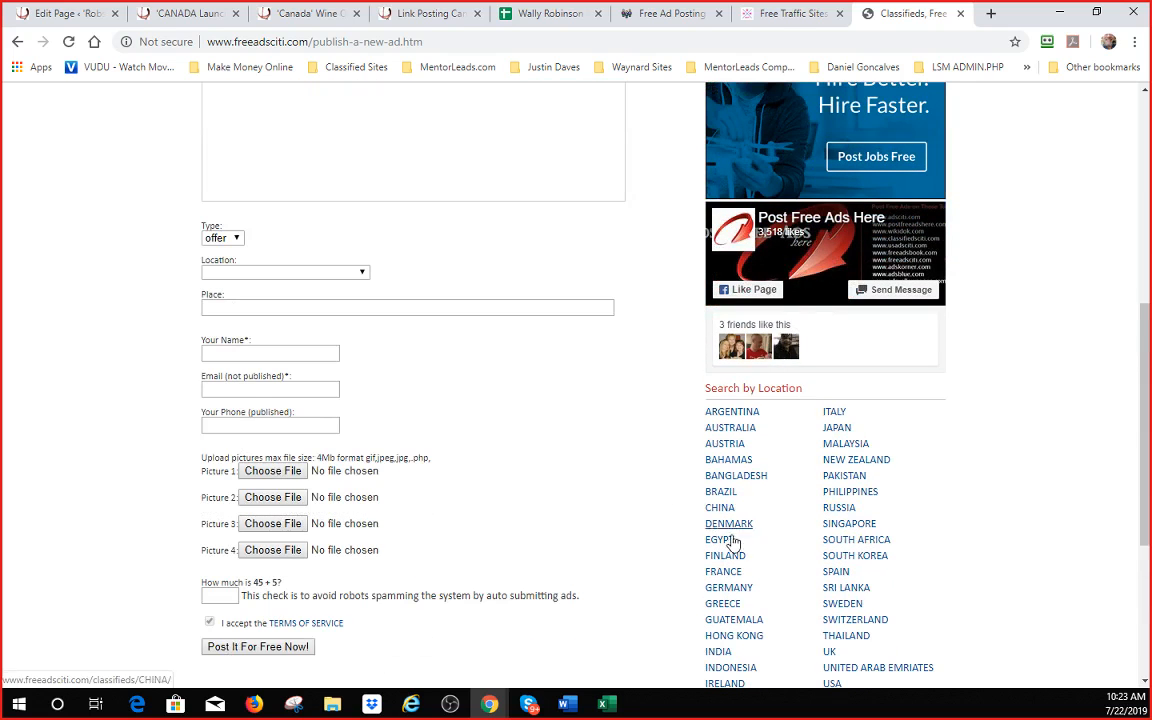
scroll(784, 516, down, 2)
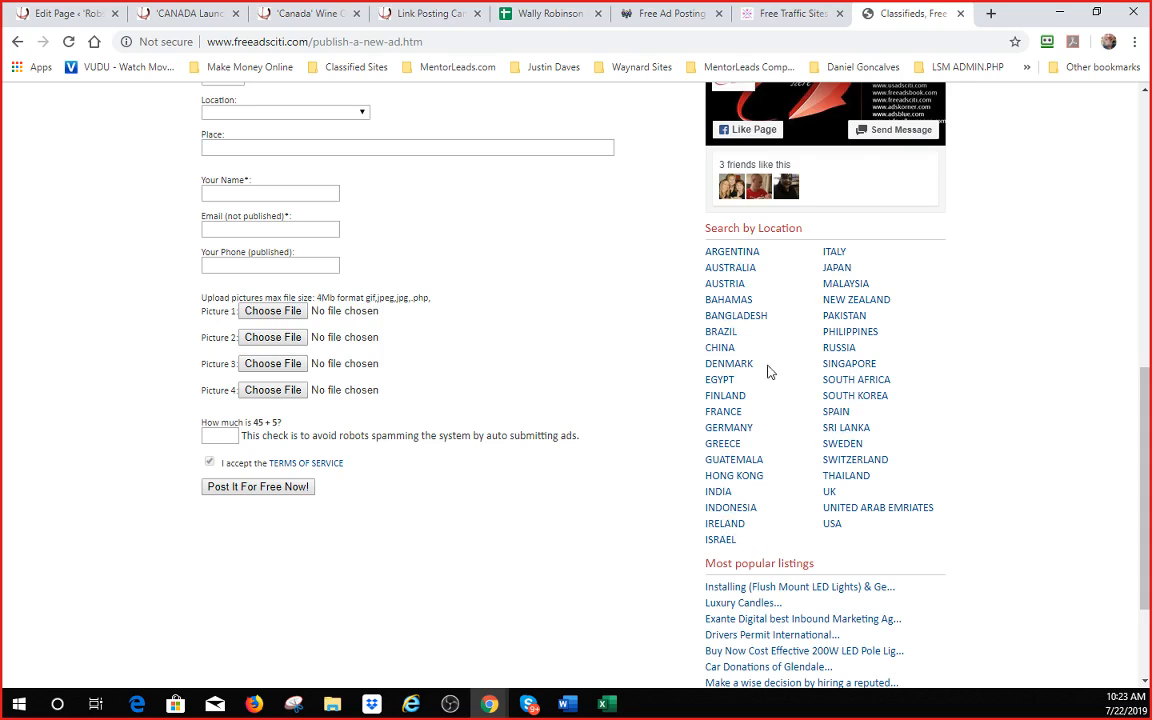
scroll(753, 360, up, 5)
scroll(753, 360, down, 3)
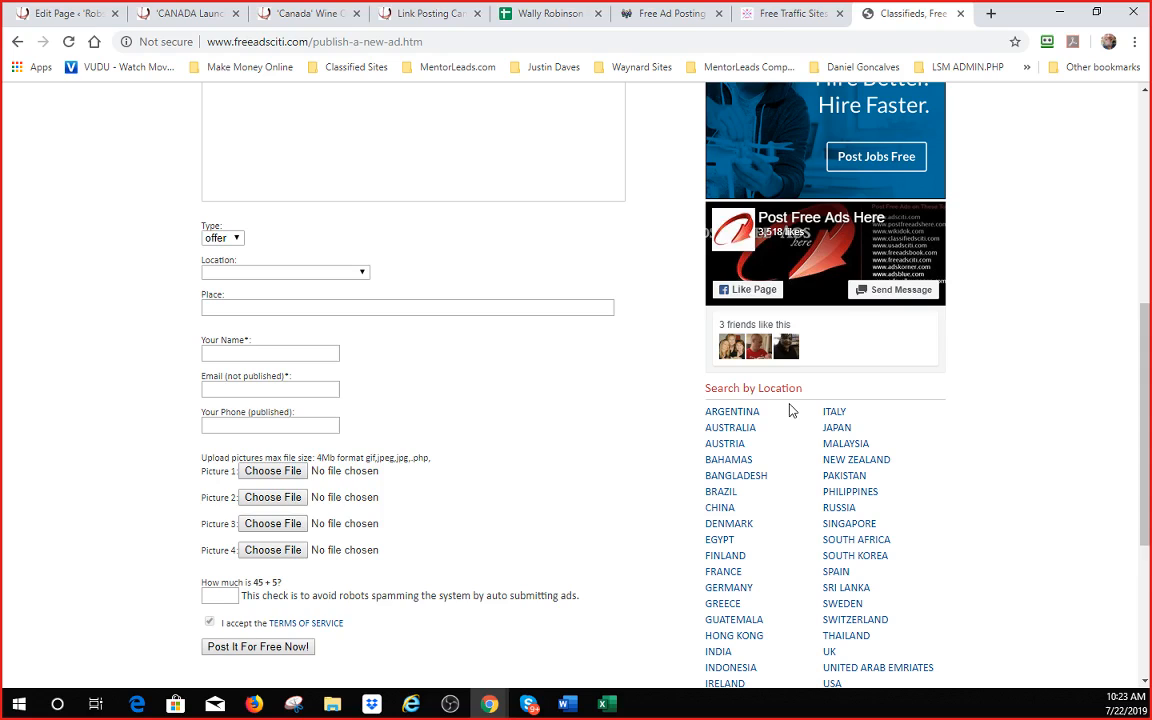
scroll(789, 410, down, 1)
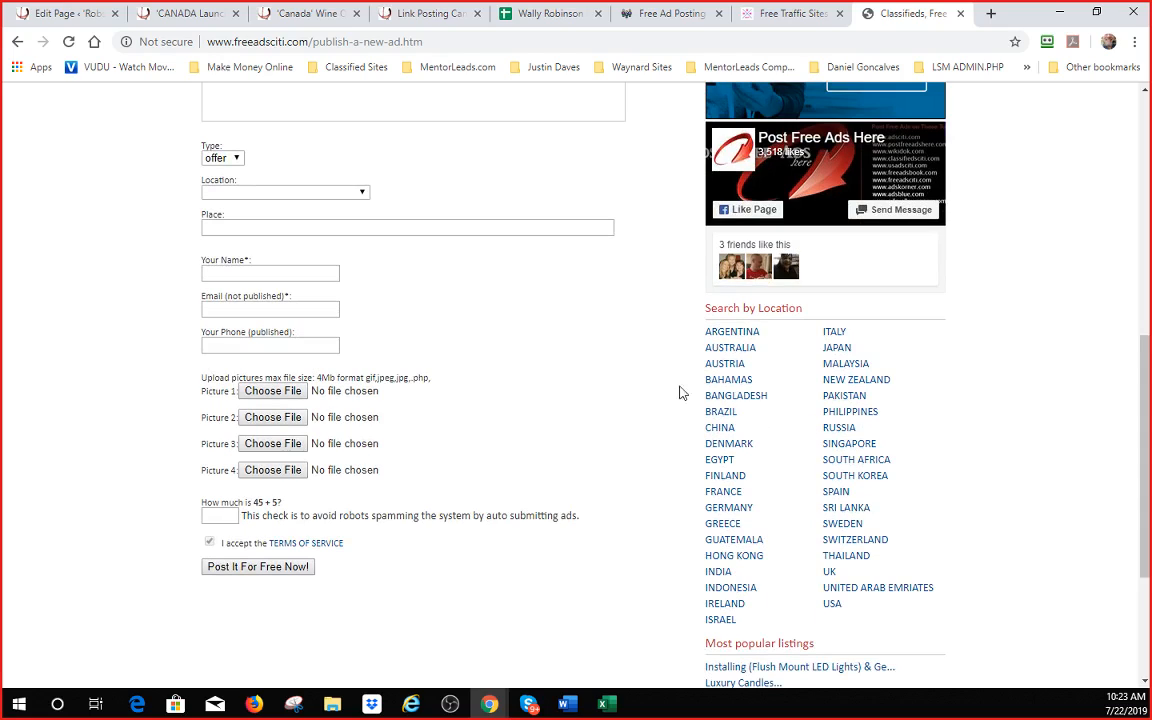
click(717, 352)
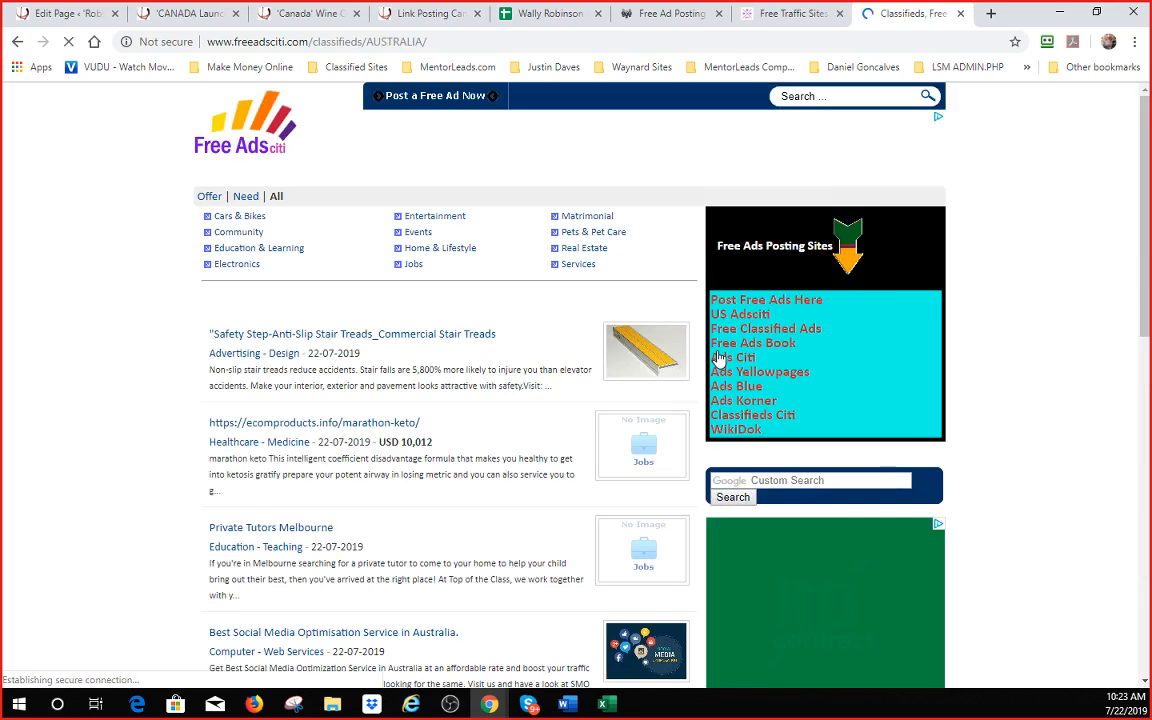
click(418, 97)
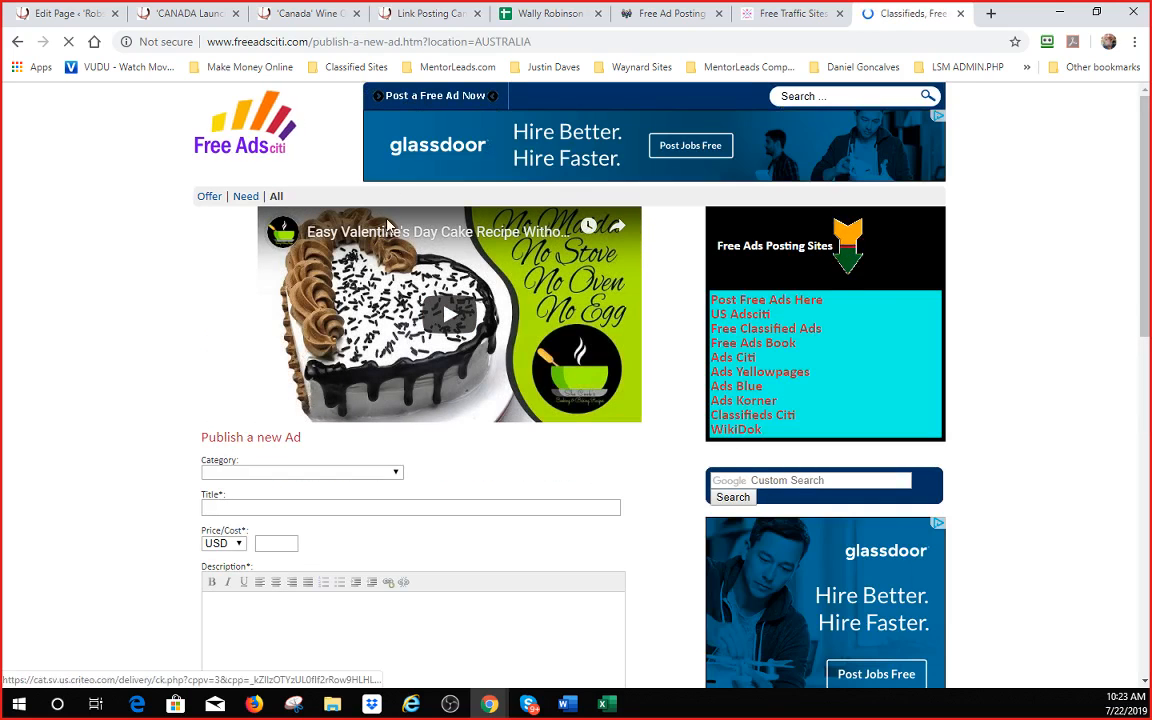
Attach image 17 from the food and wine pictures folder as Picture 1
scroll(405, 298, down, 8)
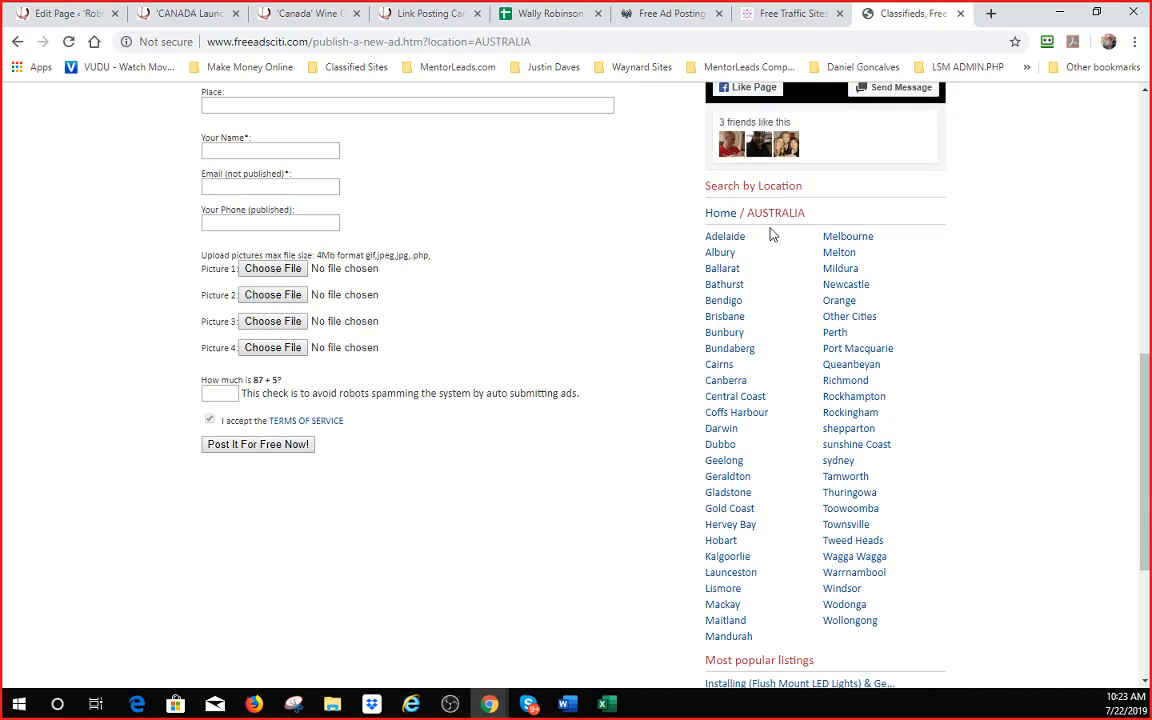
click(272, 268)
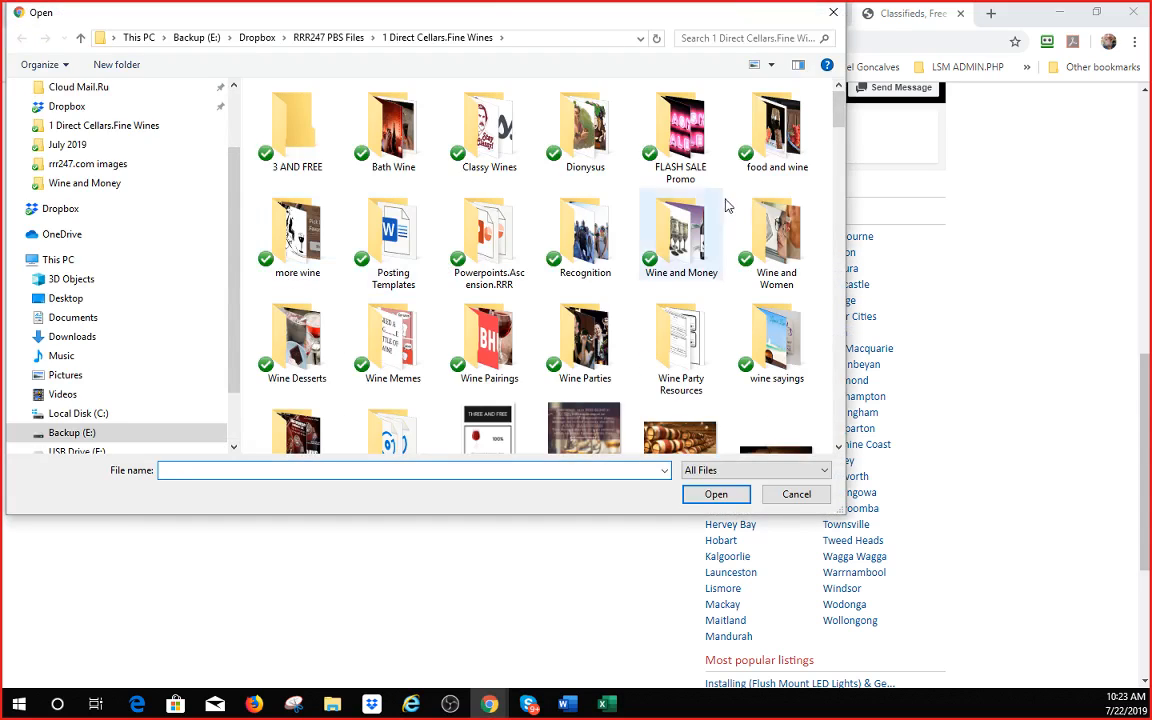
double_click(778, 160)
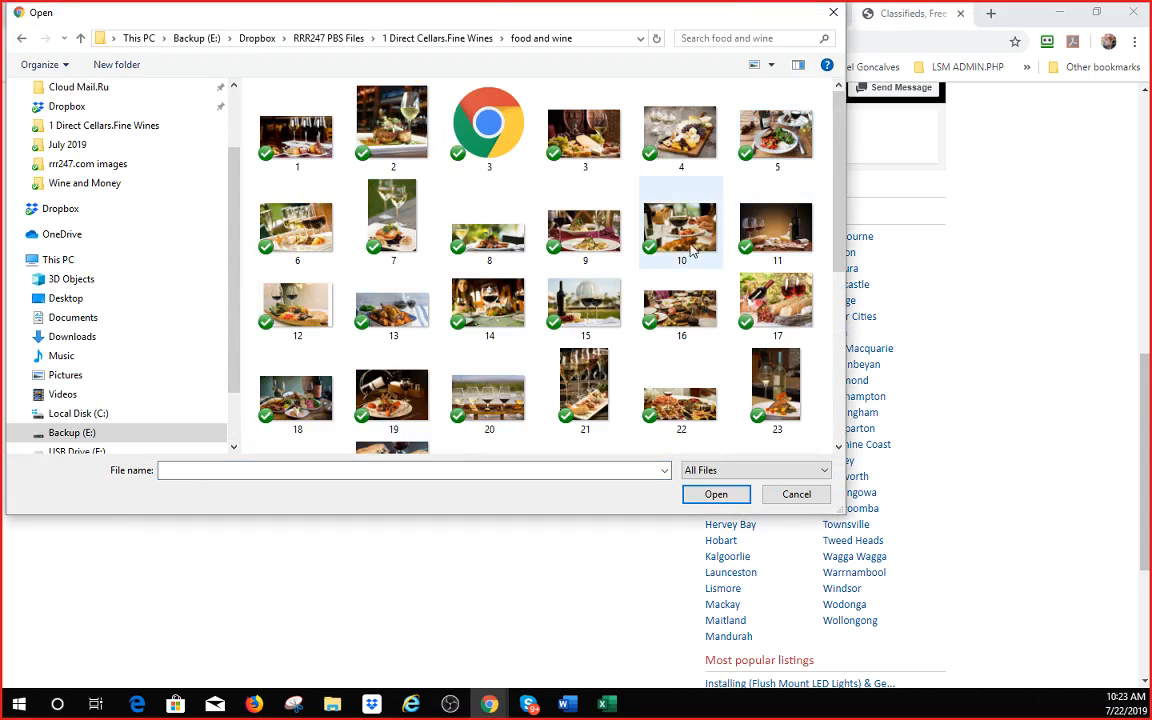
click(776, 305)
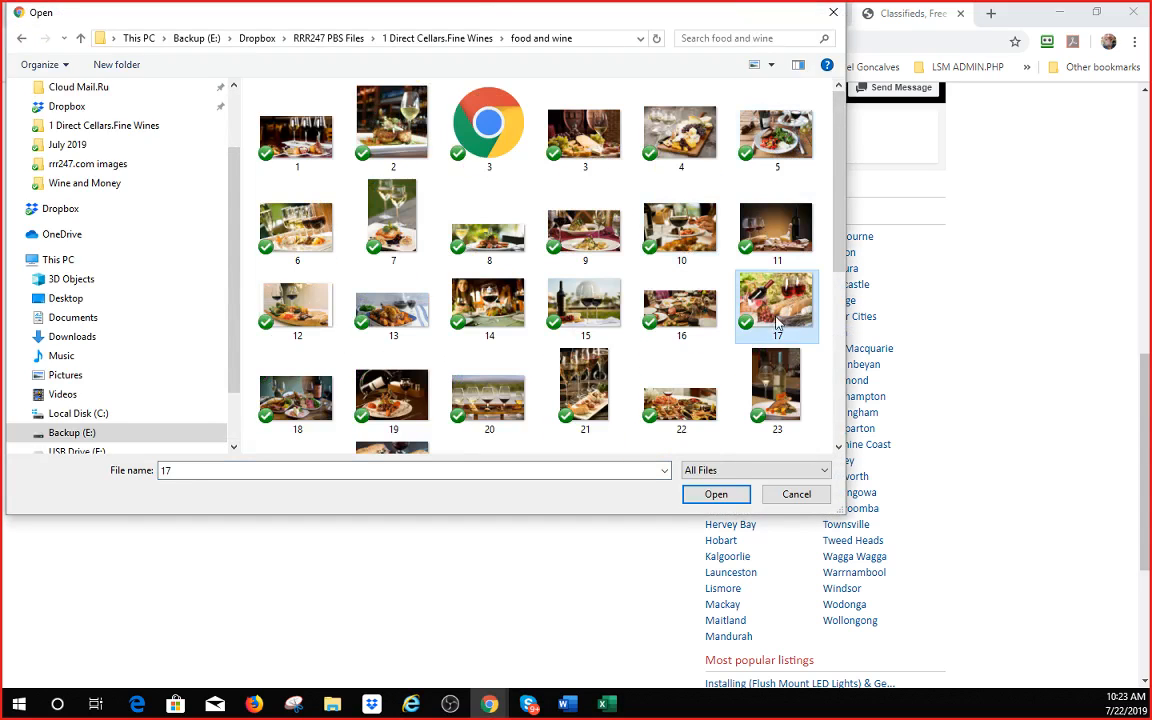
click(712, 494)
Attach women5 from the Wine and Women folder as Picture 2
click(270, 294)
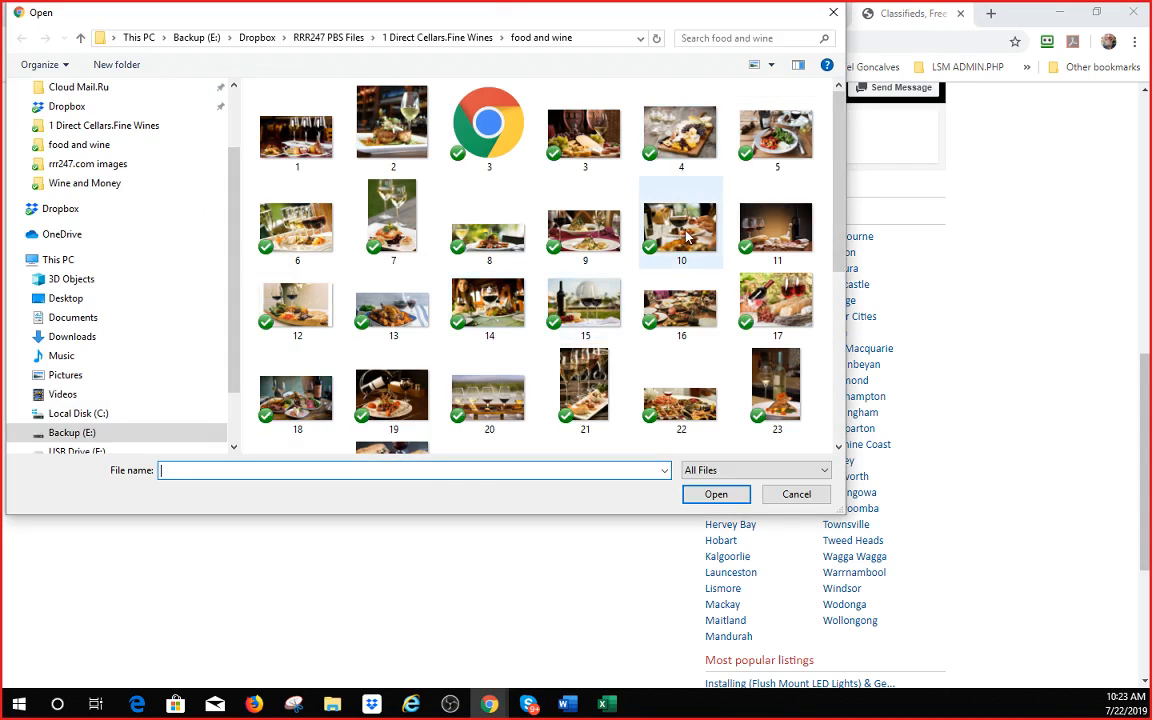
click(402, 38)
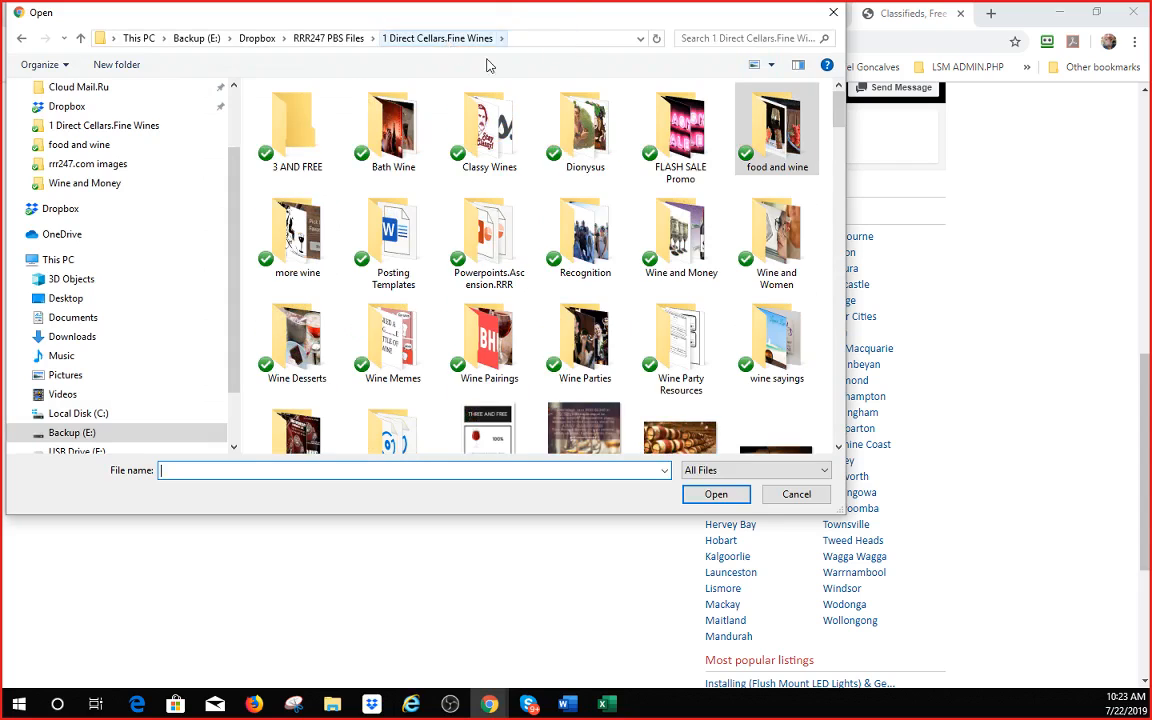
double_click(776, 262)
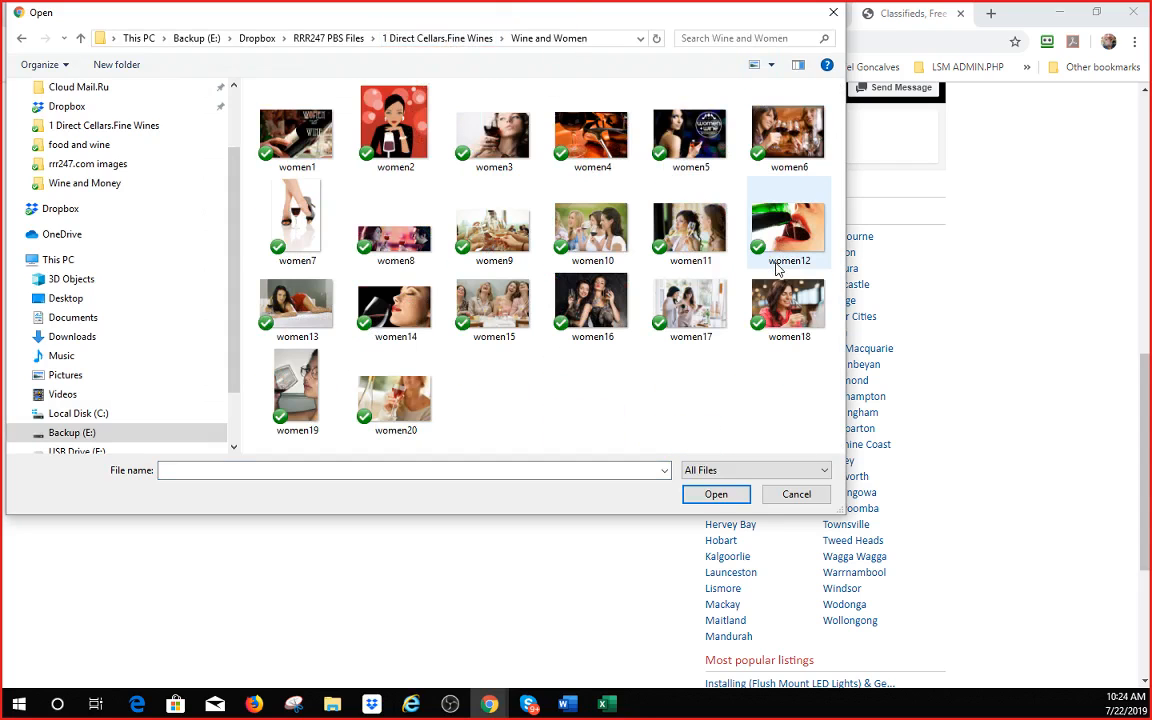
click(513, 153)
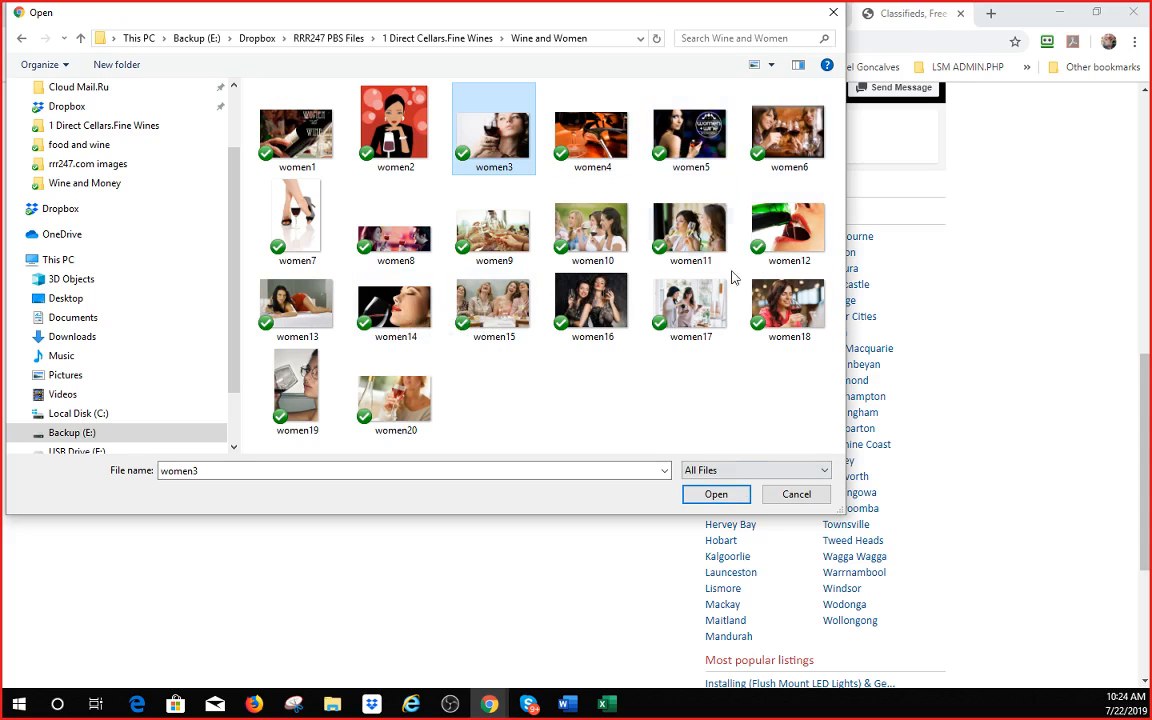
click(703, 148)
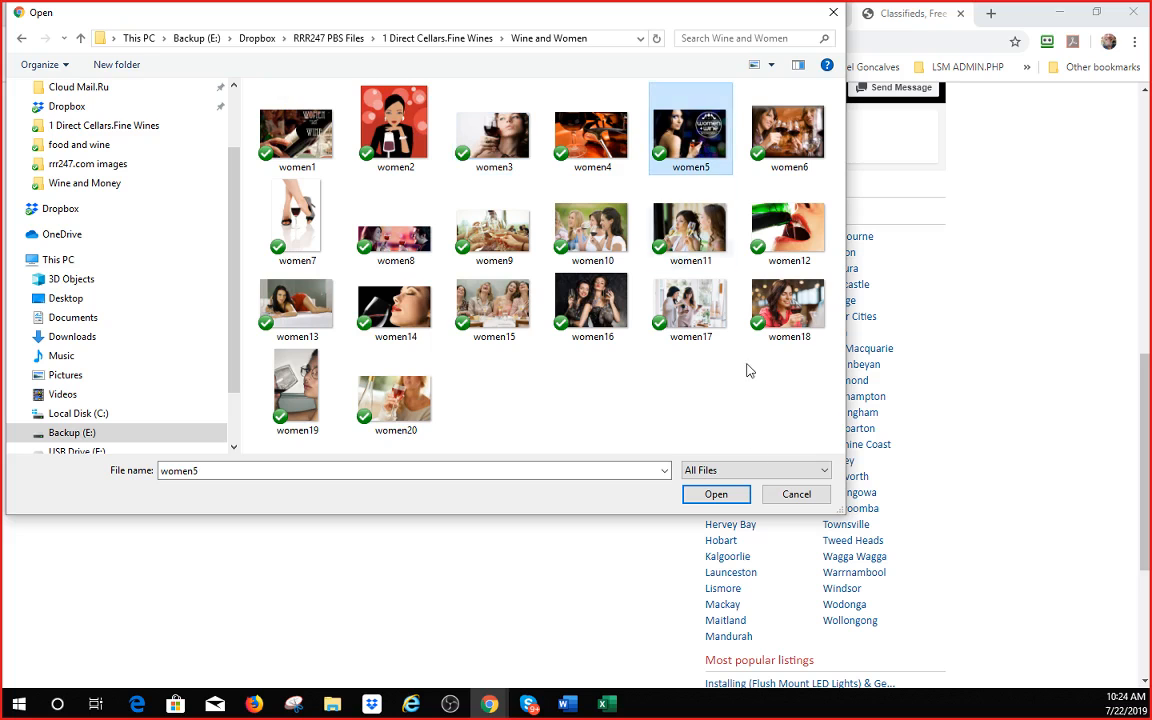
click(716, 494)
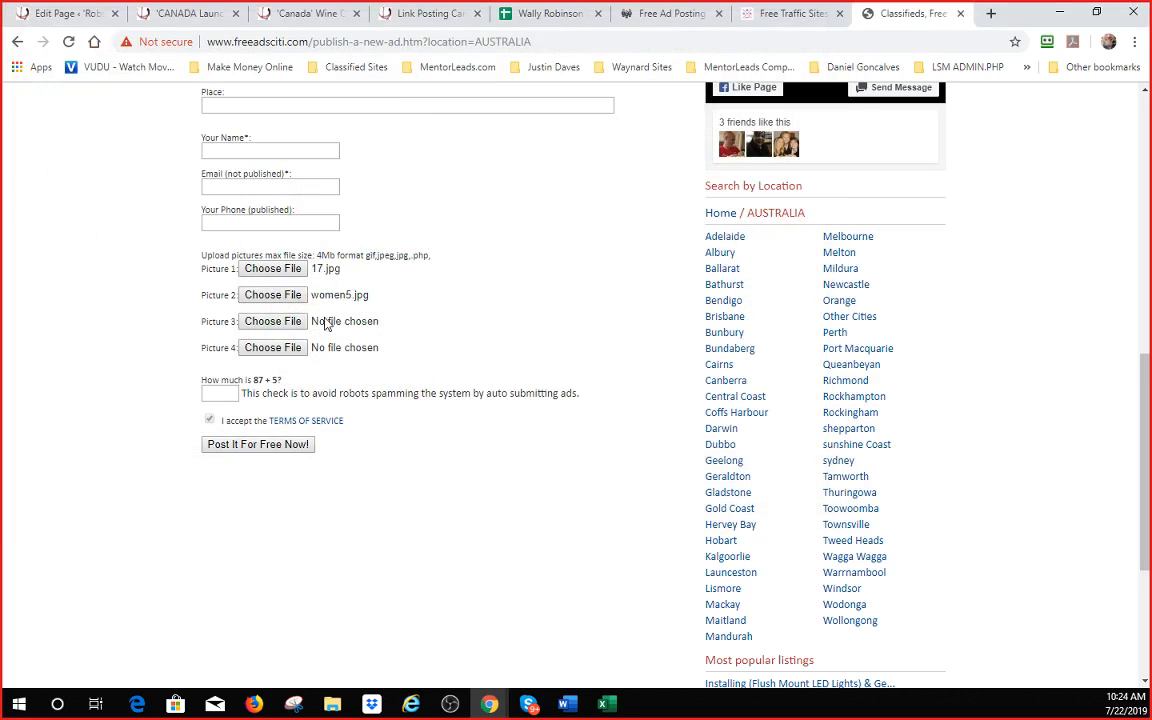
Attach wedding-toast-1 and wine party 5 from Wine Parties as Pictures 3 and 4
click(274, 322)
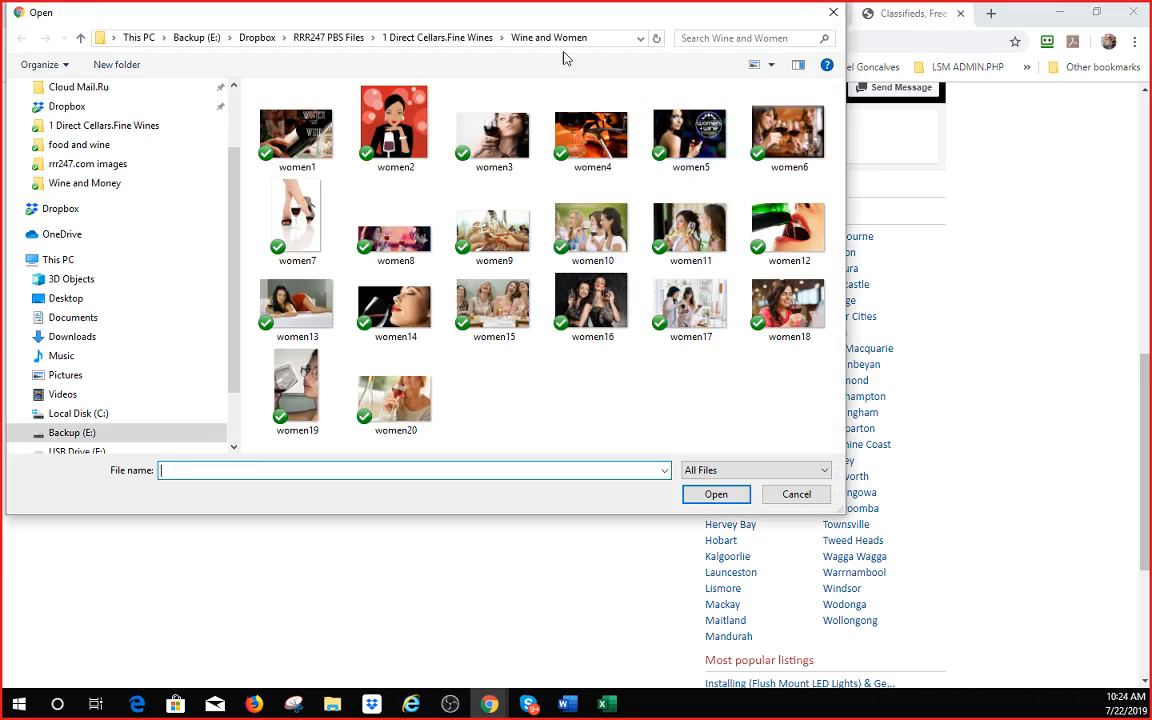
click(440, 38)
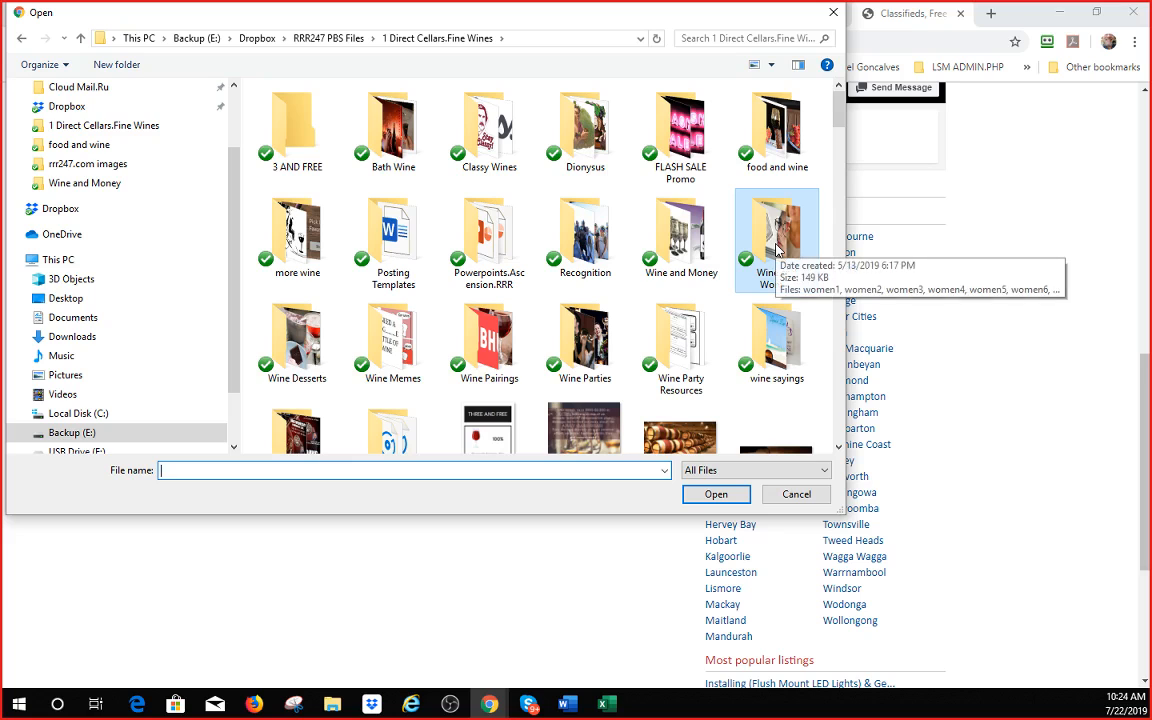
double_click(585, 338)
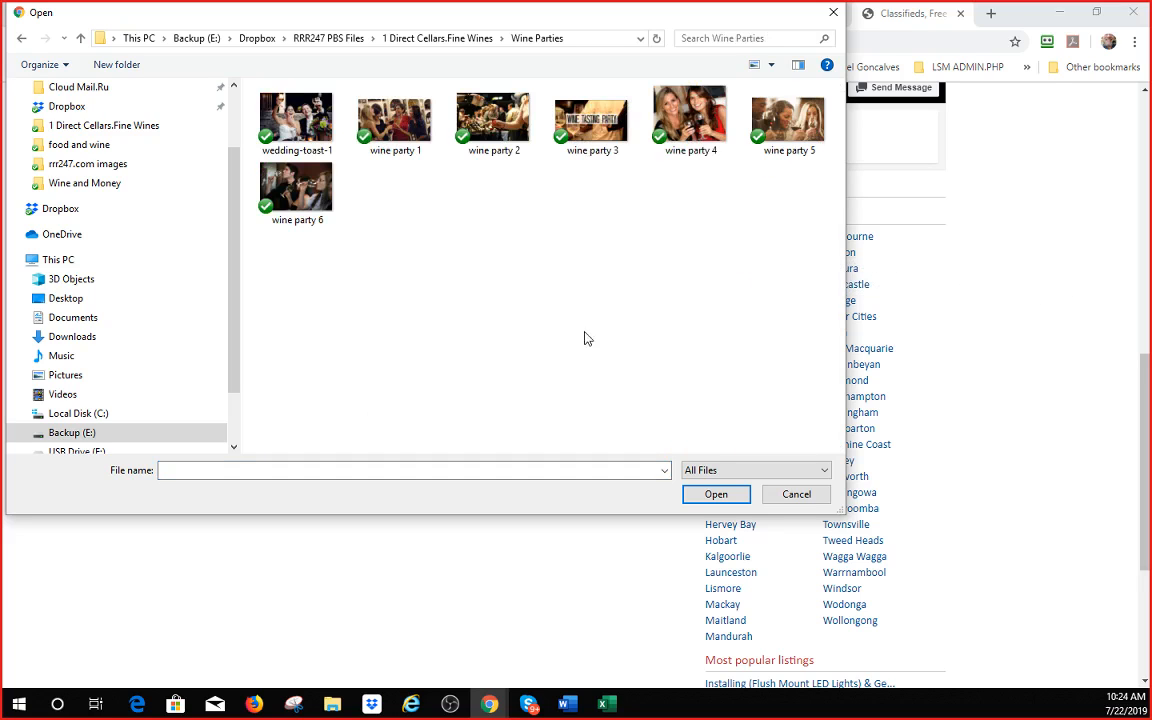
click(303, 110)
click(700, 494)
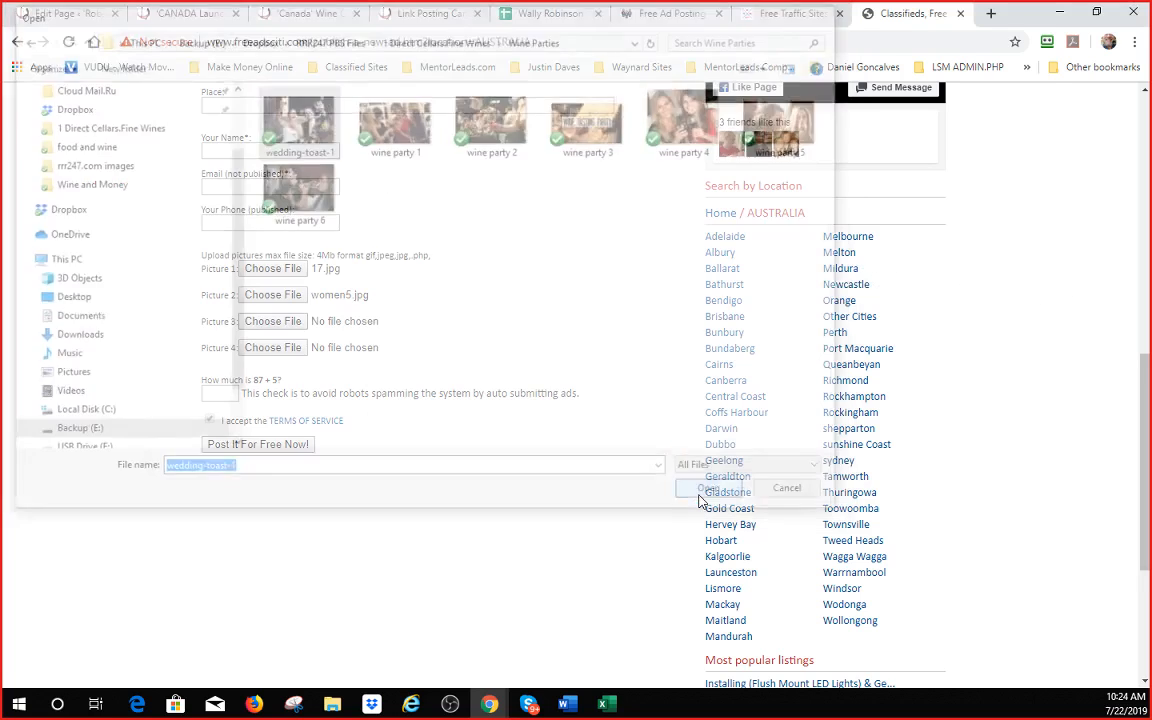
click(272, 349)
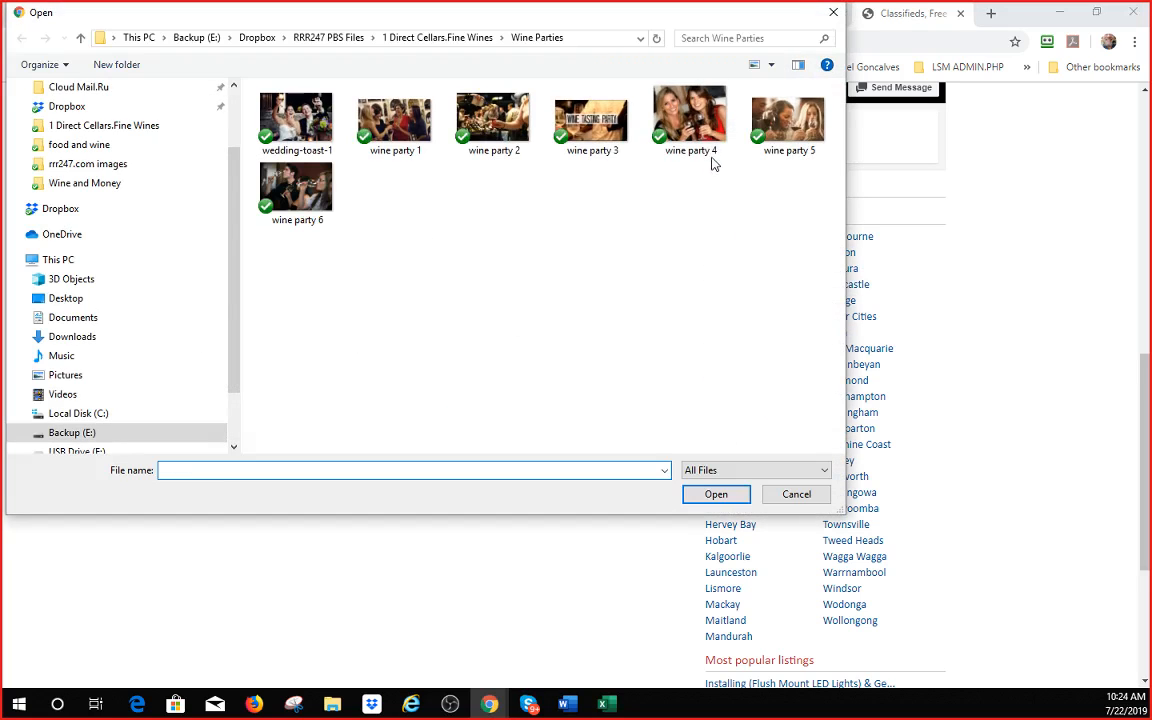
click(789, 118)
click(742, 497)
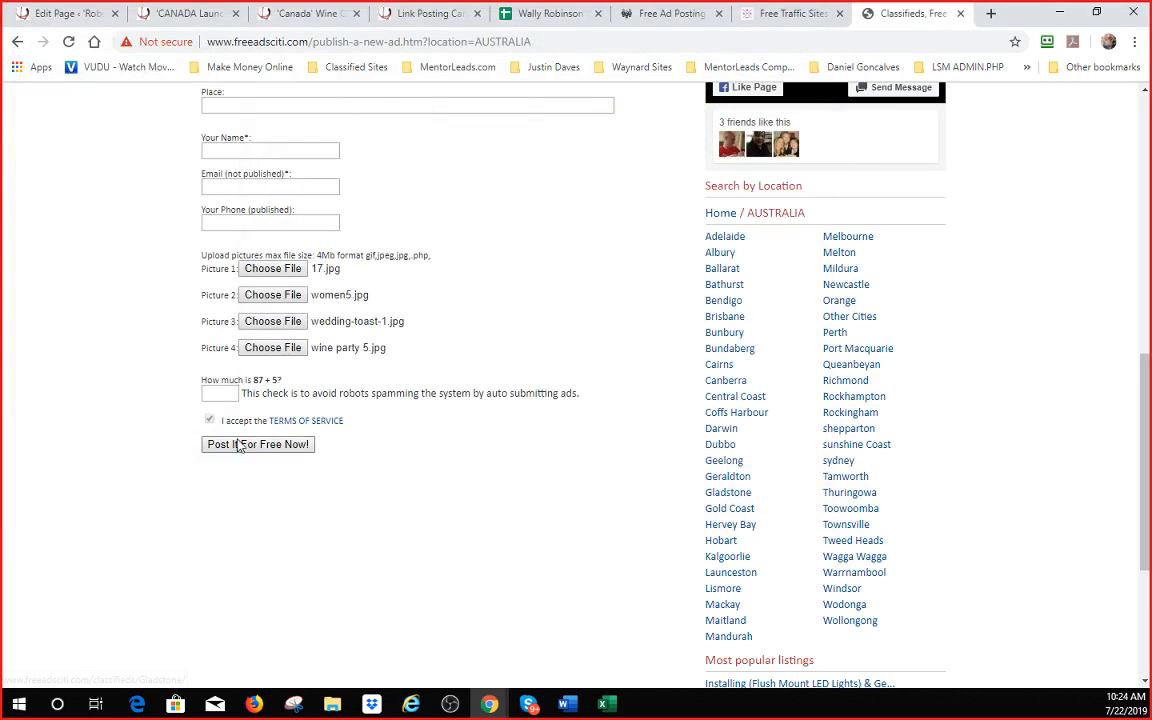
Answer the 87 + 5 check with 92 and keep the ad type as offer
click(231, 393)
text(92)
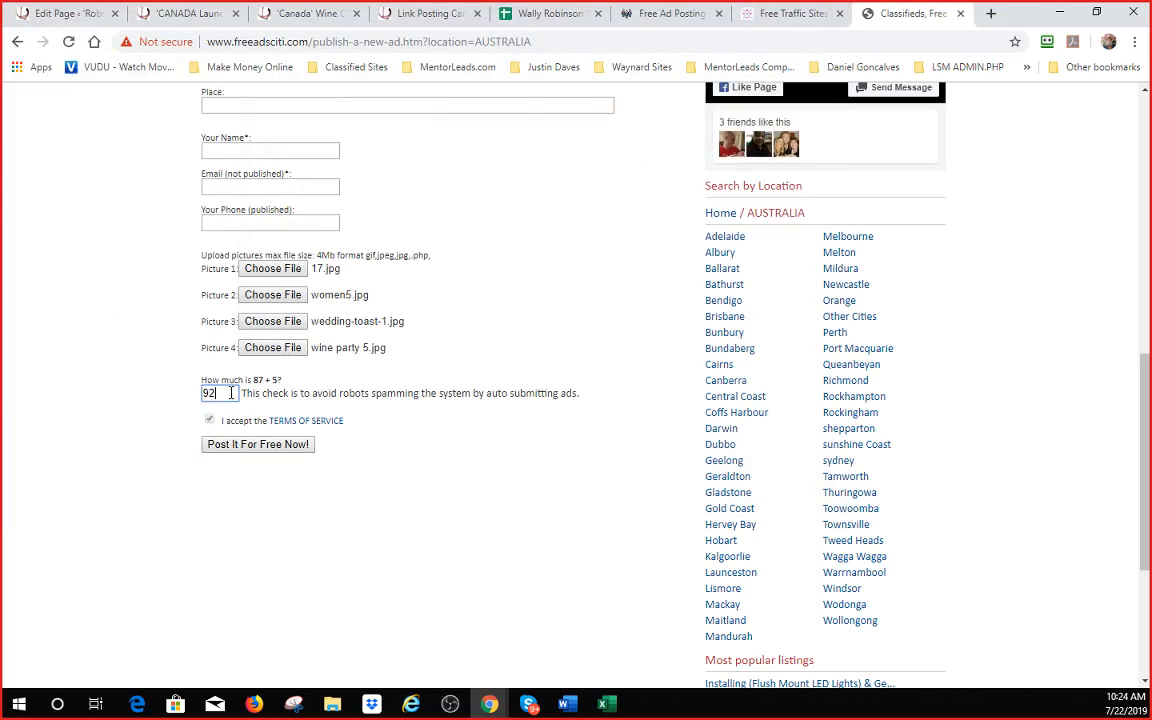
scroll(371, 280, up, 3)
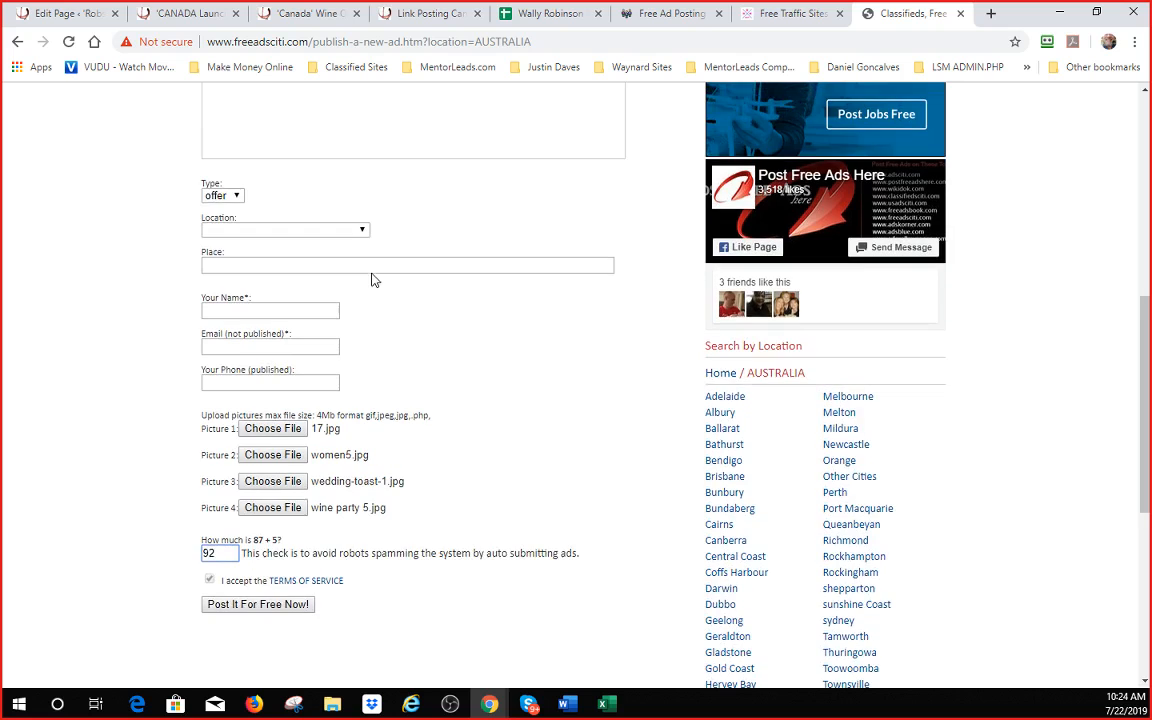
scroll(373, 270, up, 3)
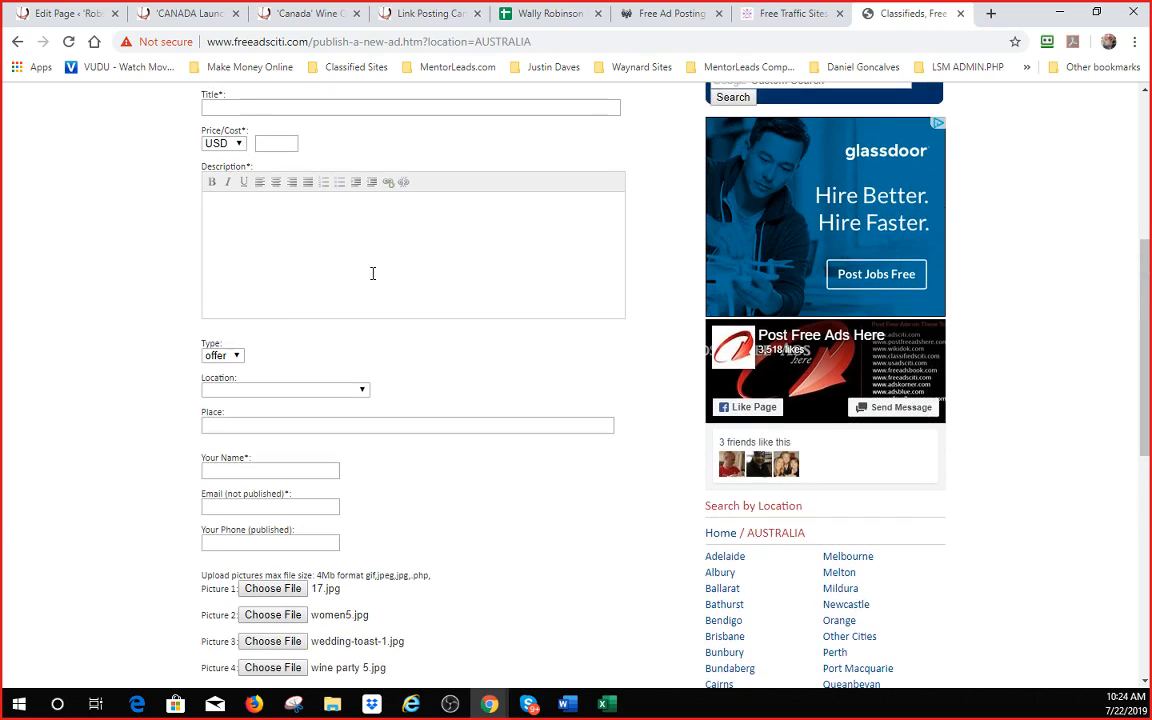
click(213, 356)
click(214, 367)
Open the Category dropdown and browse through the list of ad categories
scroll(305, 323, up, 5)
scroll(305, 325, down, 1)
click(302, 313)
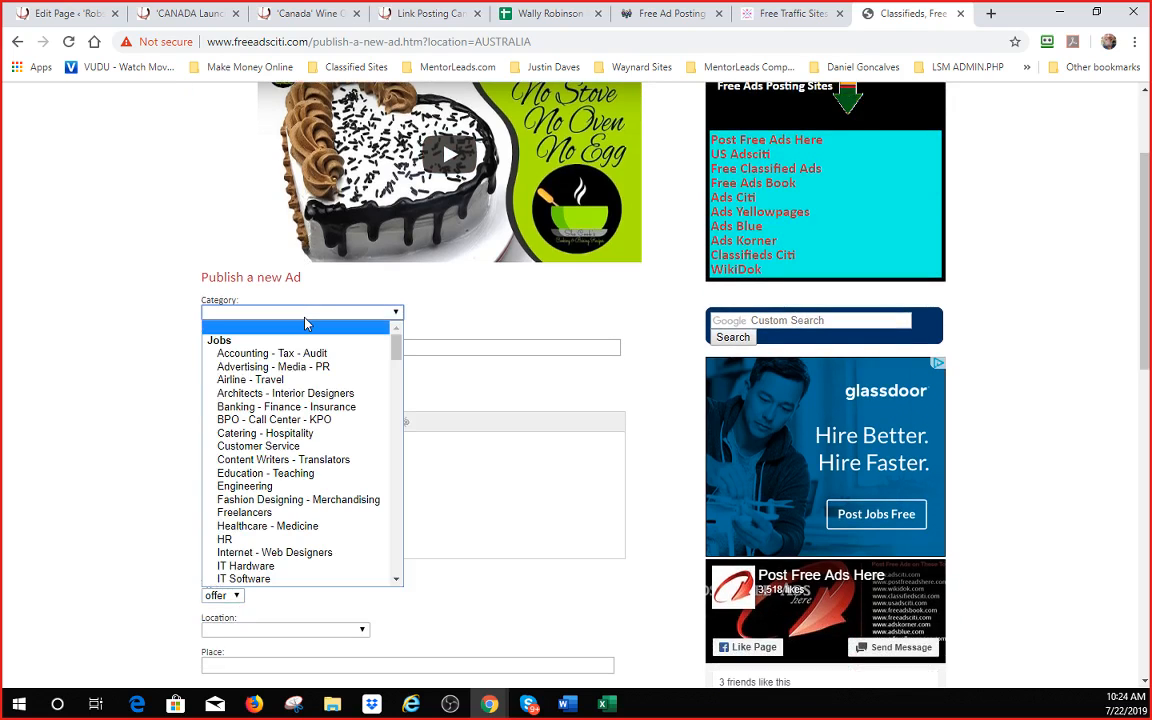
scroll(298, 370, down, 6)
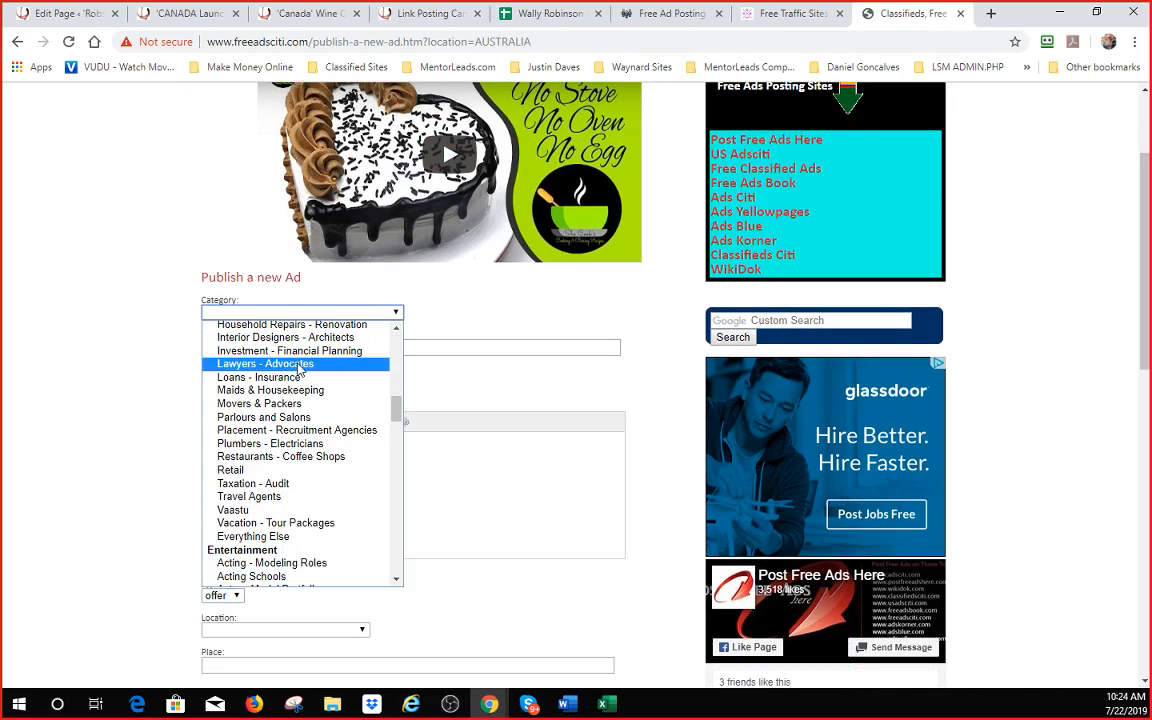
scroll(298, 370, up, 4)
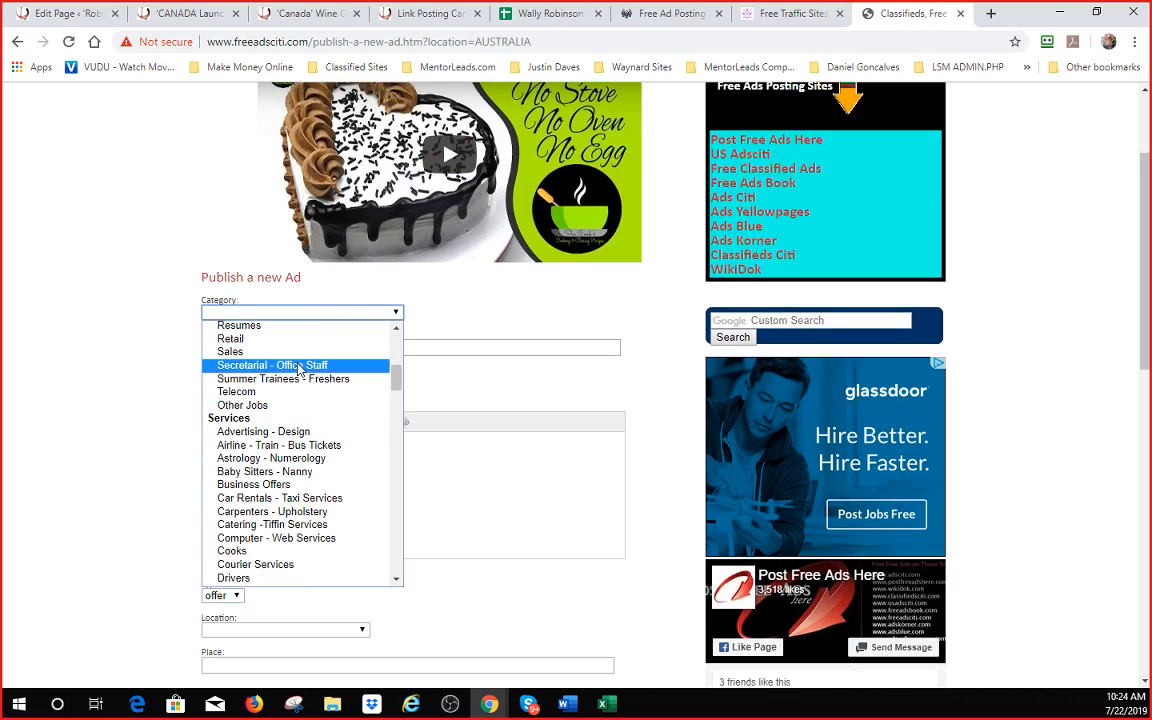
scroll(298, 370, down, 3)
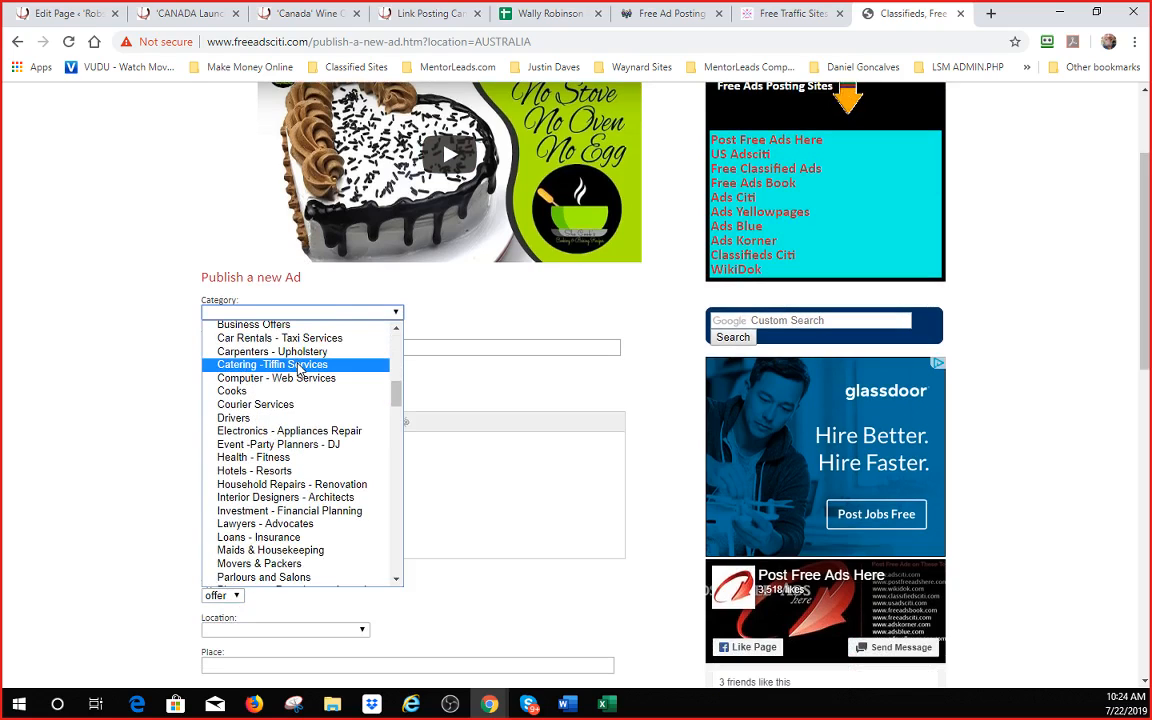
scroll(298, 370, down, 8)
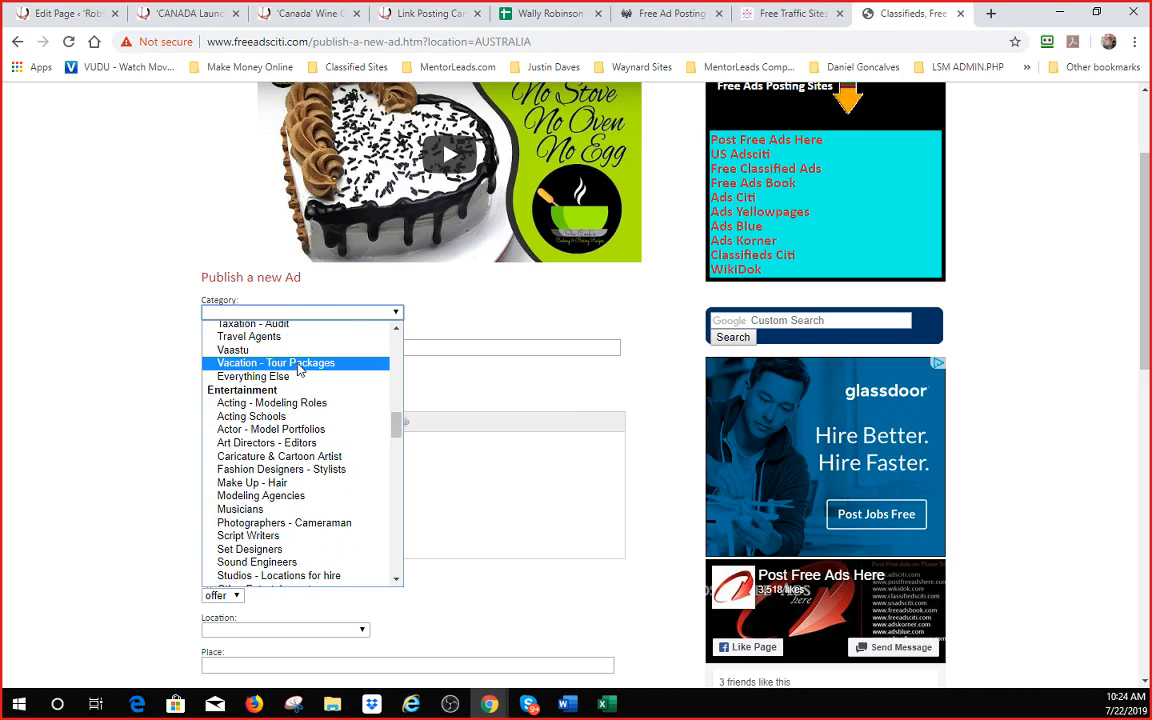
scroll(298, 370, down, 4)
scroll(298, 370, down, 6)
scroll(298, 370, down, 1)
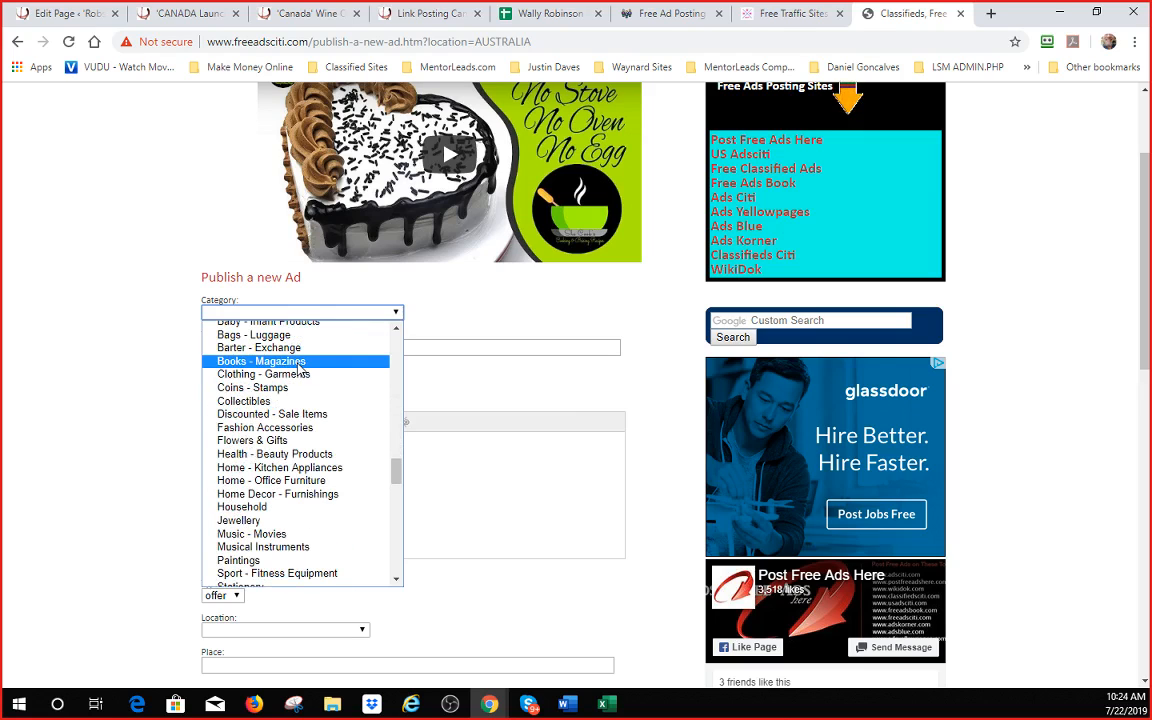
scroll(298, 370, down, 5)
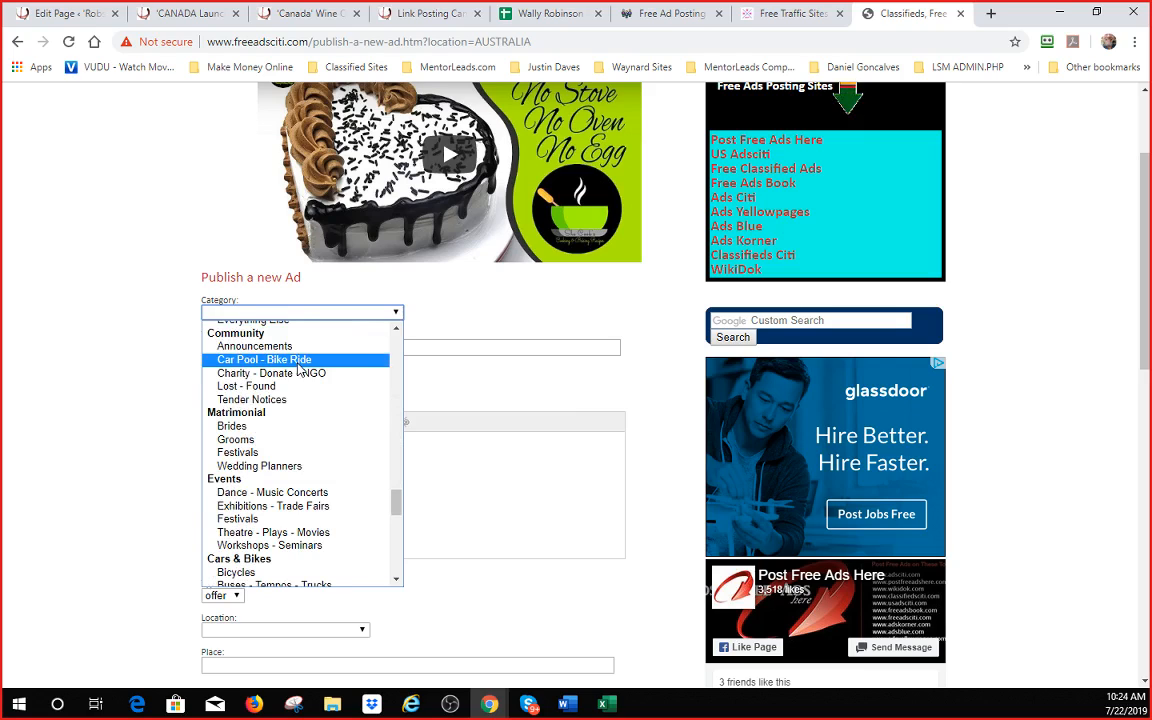
scroll(298, 370, down, 6)
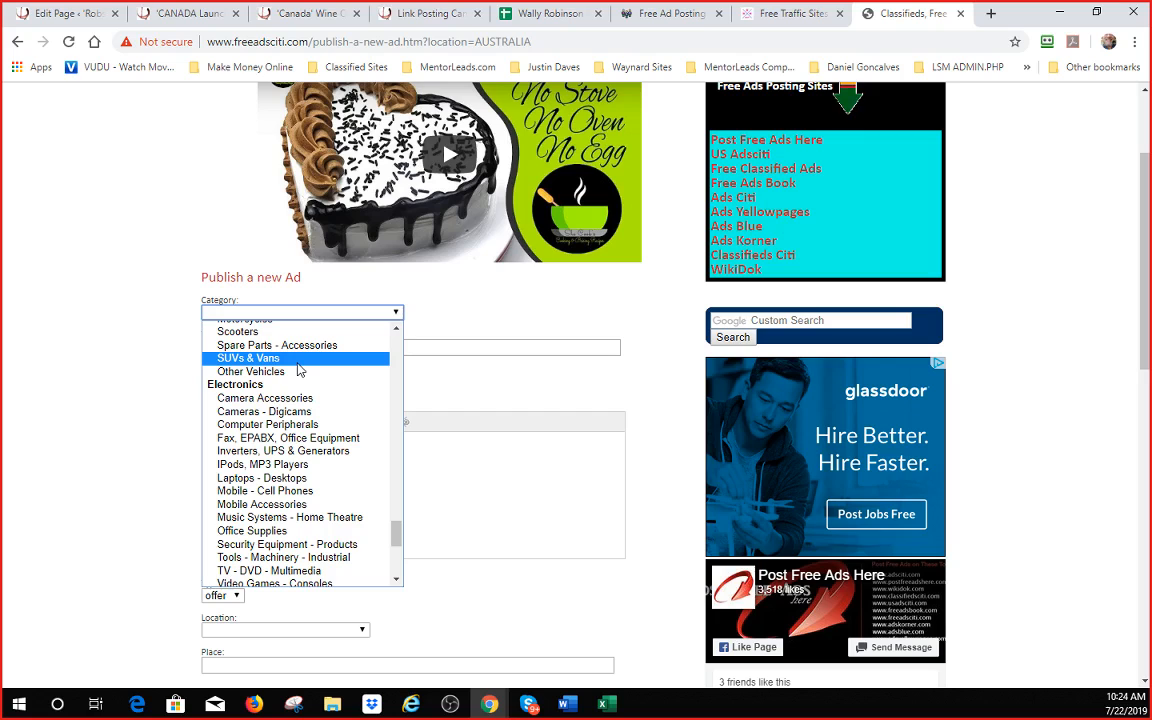
scroll(298, 370, down, 4)
scroll(298, 370, down, 3)
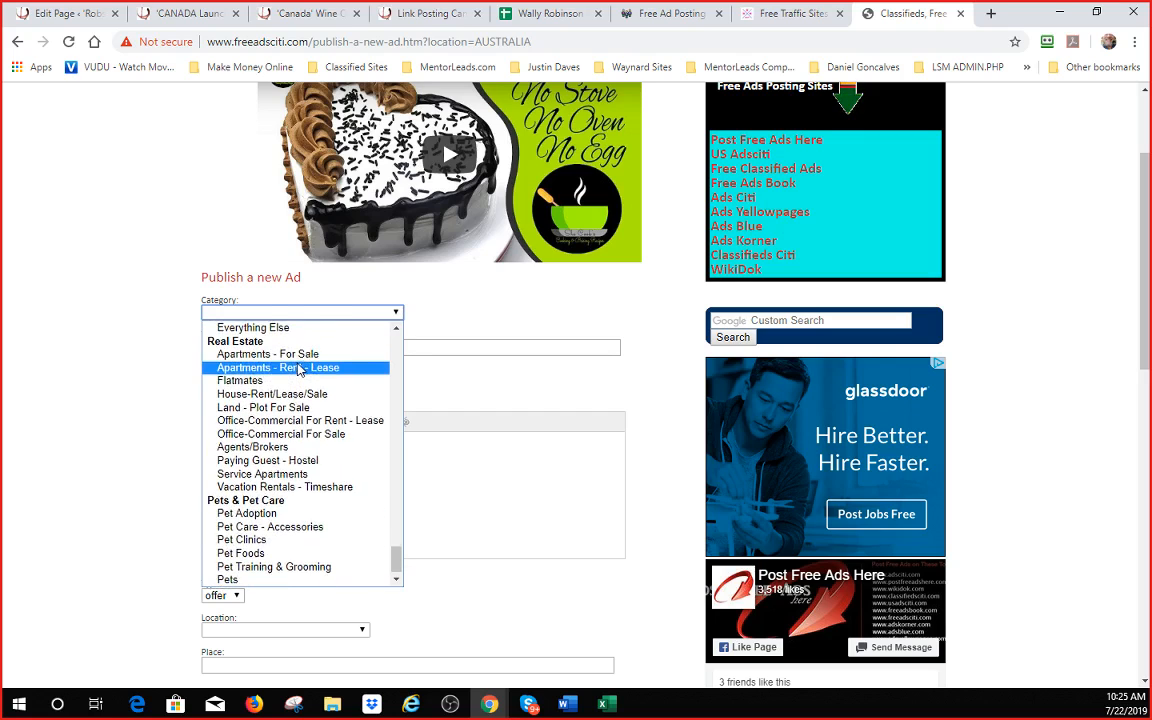
scroll(298, 370, up, 6)
scroll(298, 370, up, 4)
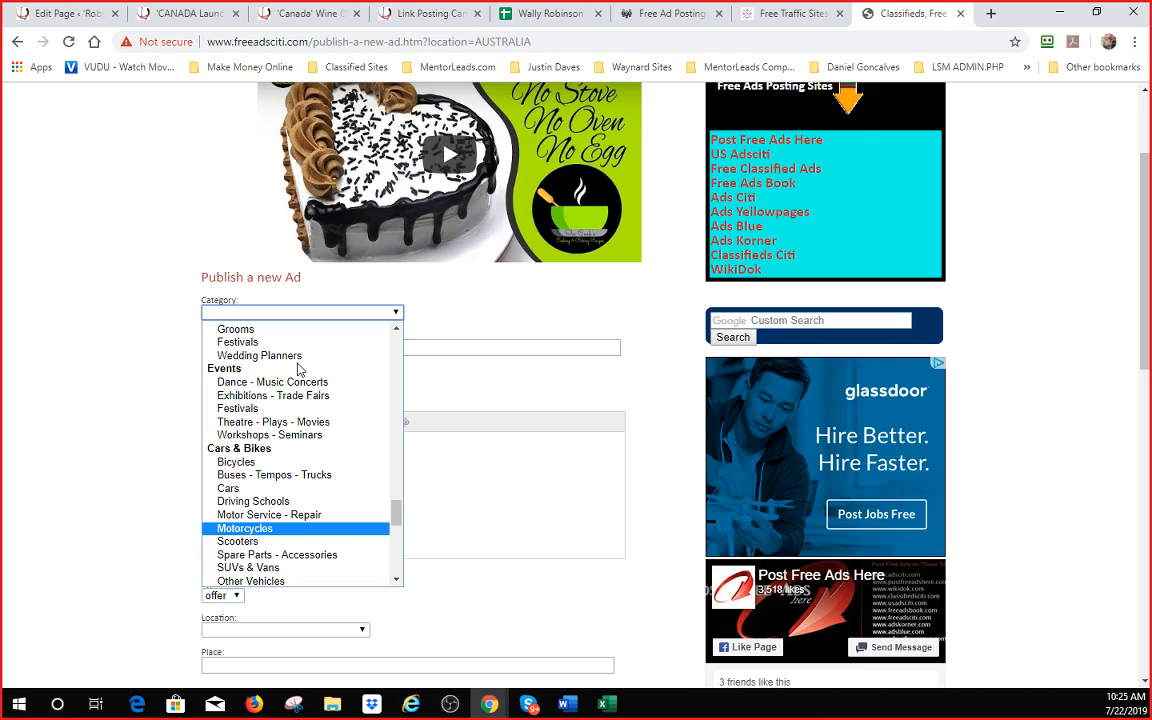
scroll(298, 370, up, 4)
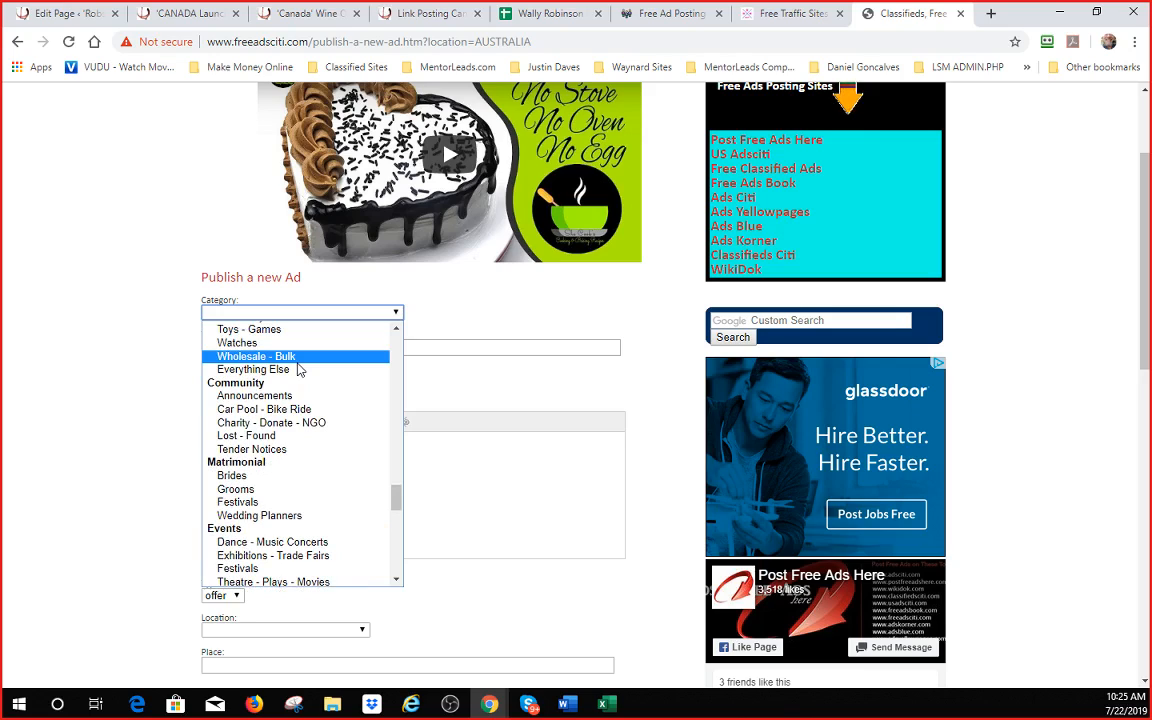
Scroll the category list and pick Everything Else for the new ad
scroll(298, 370, up, 3)
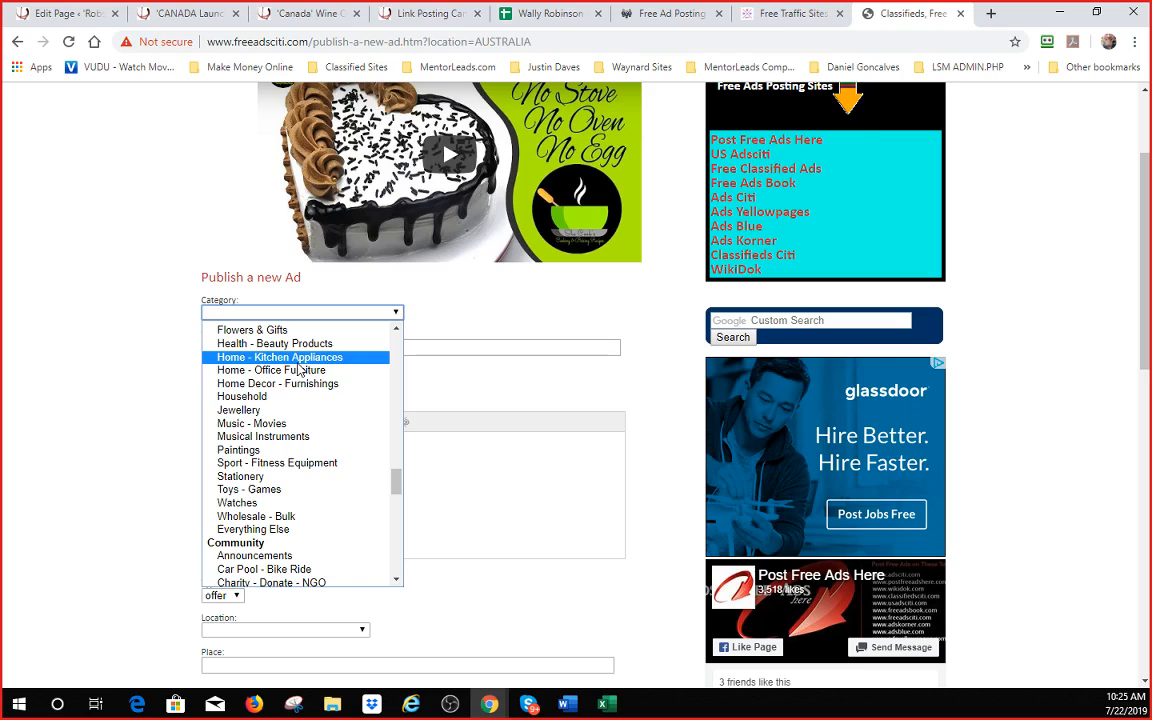
scroll(298, 370, up, 3)
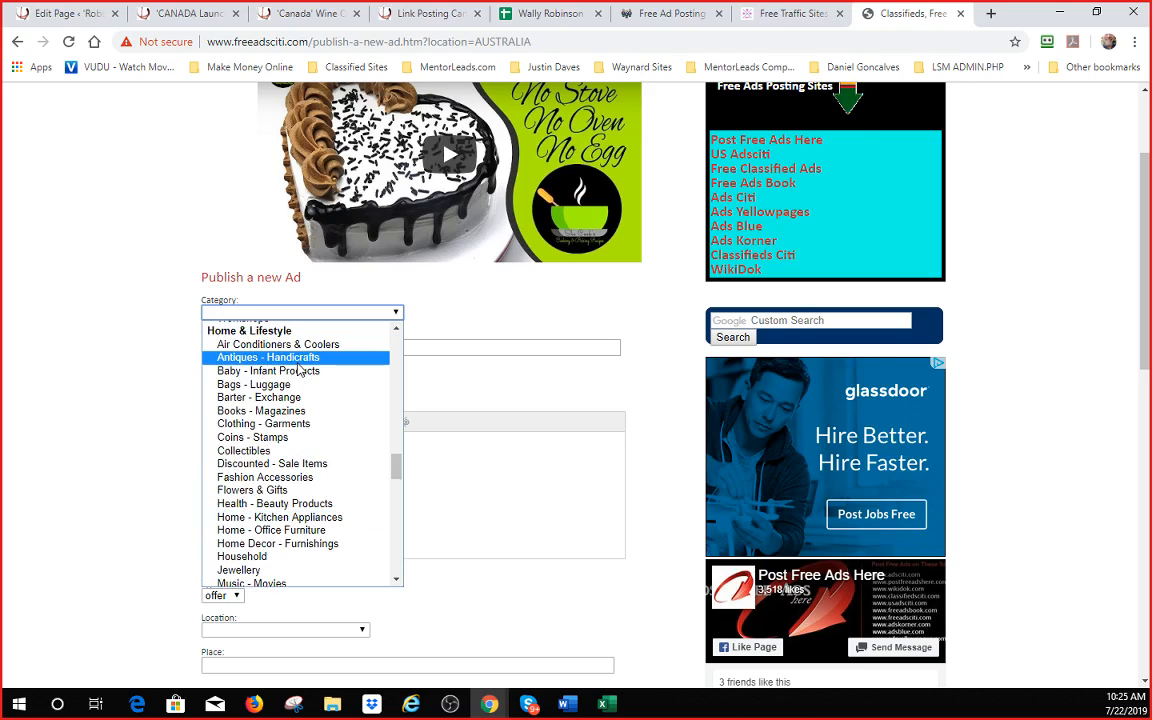
scroll(298, 370, down, 4)
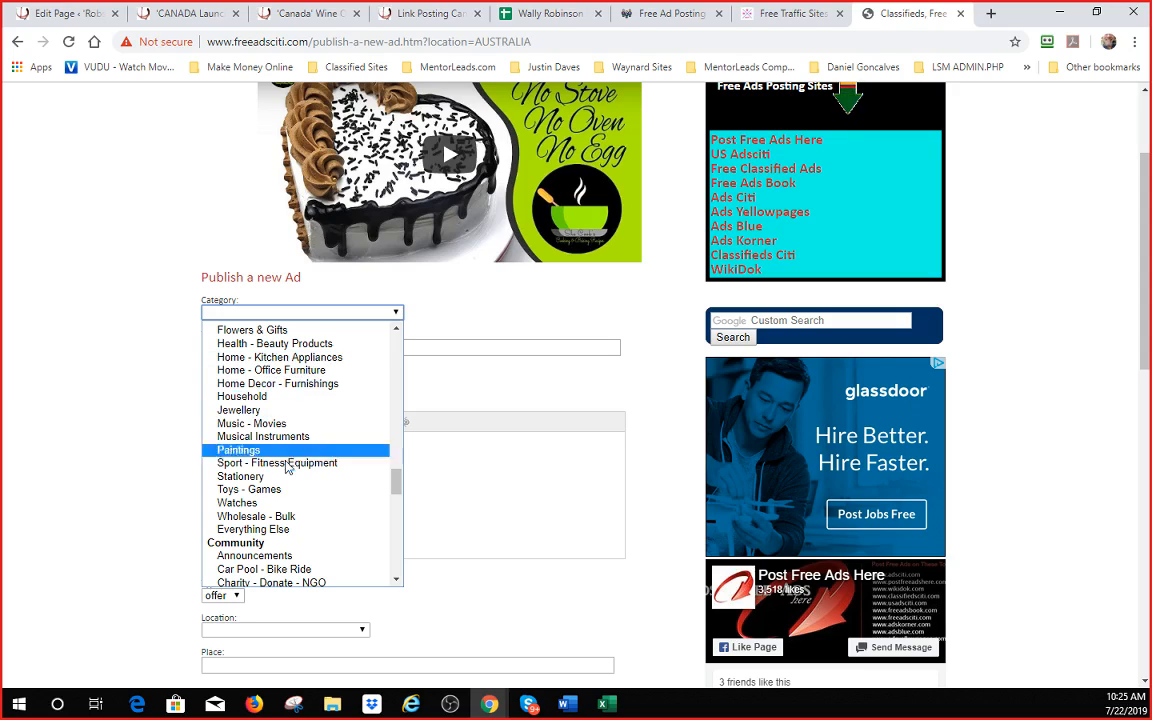
click(291, 531)
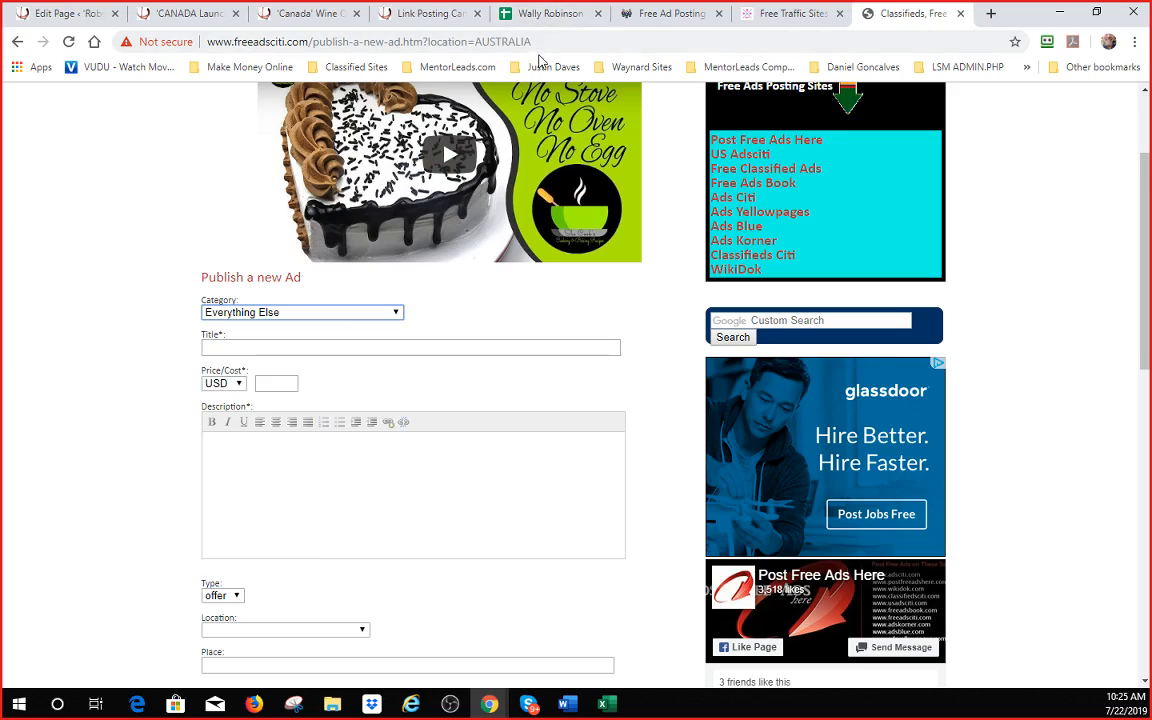
Copy the FreeAdsCiti publish-ad URL into cell A13 of the ads-out sheet
click(330, 41)
key(ctrl+c)
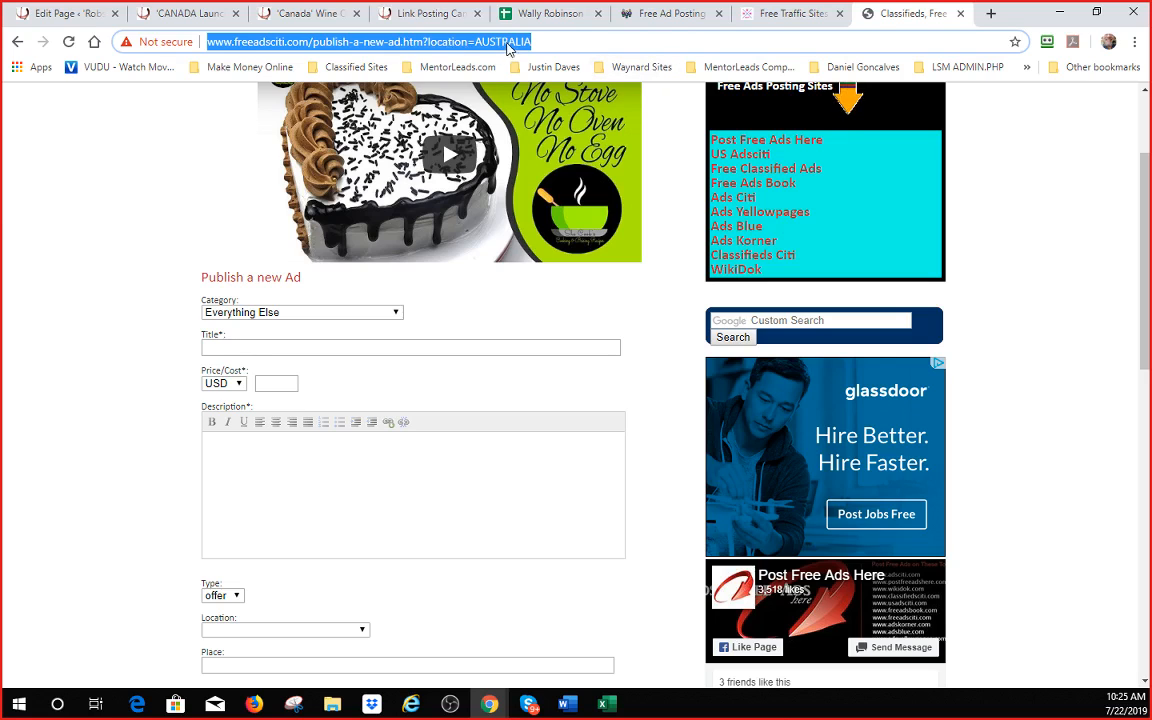
click(535, 14)
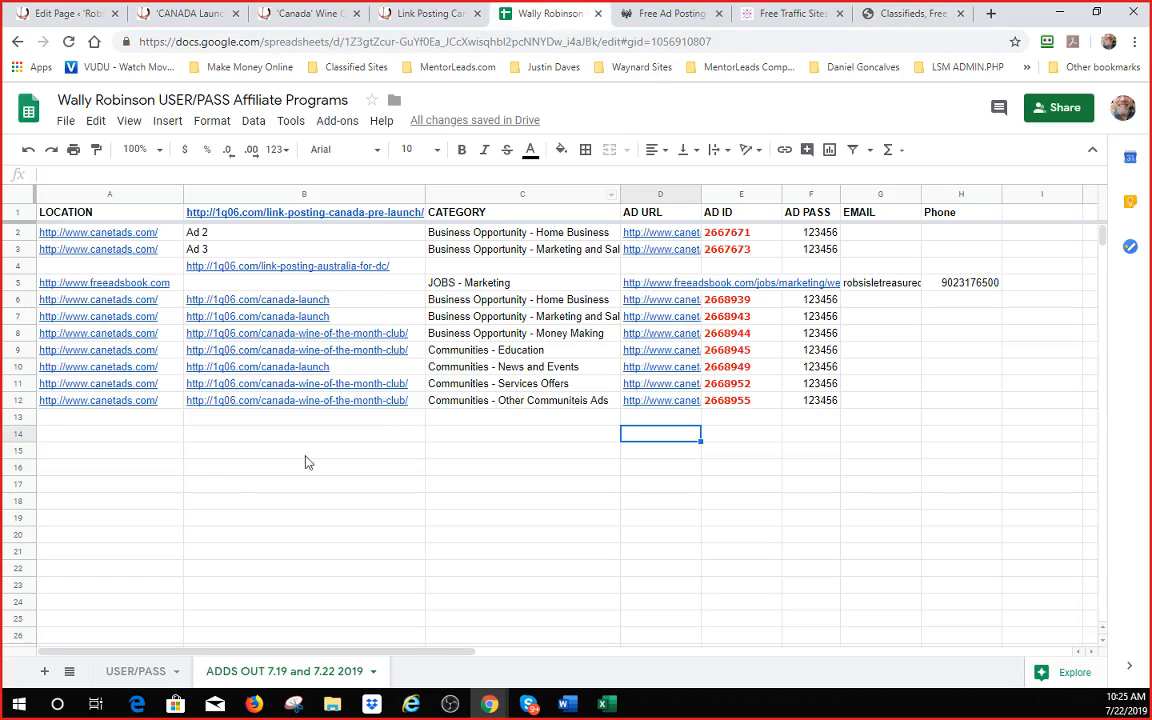
click(116, 420)
key(ctrl+v)
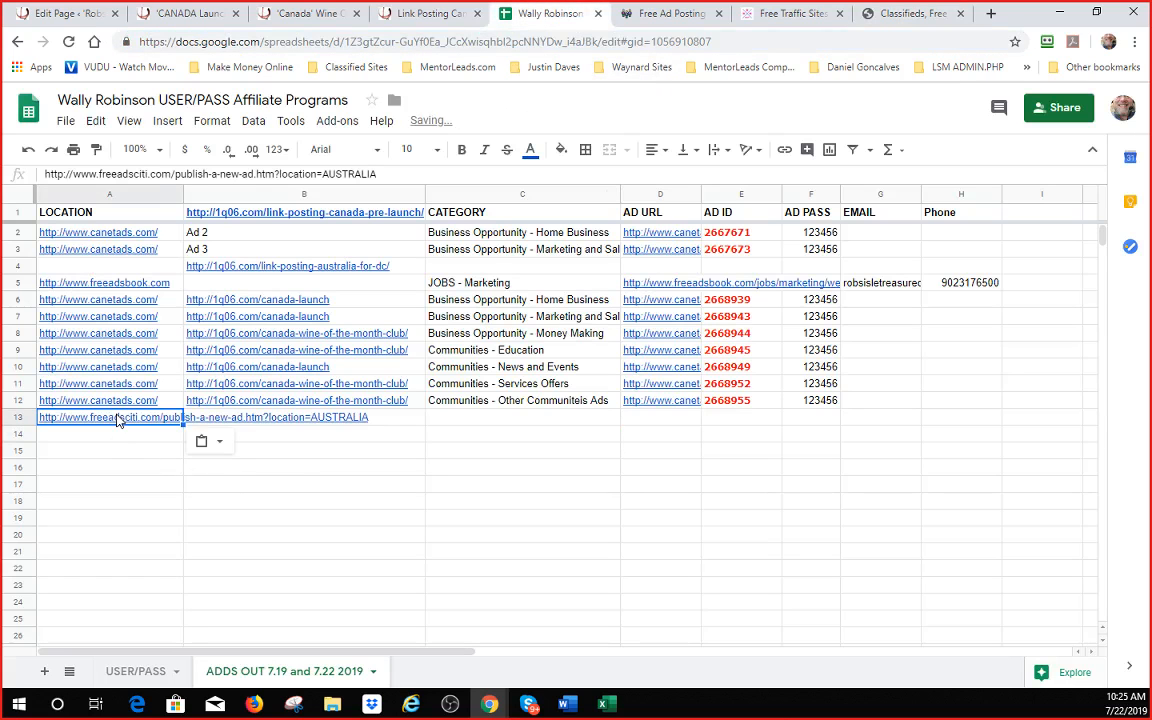
click(60, 14)
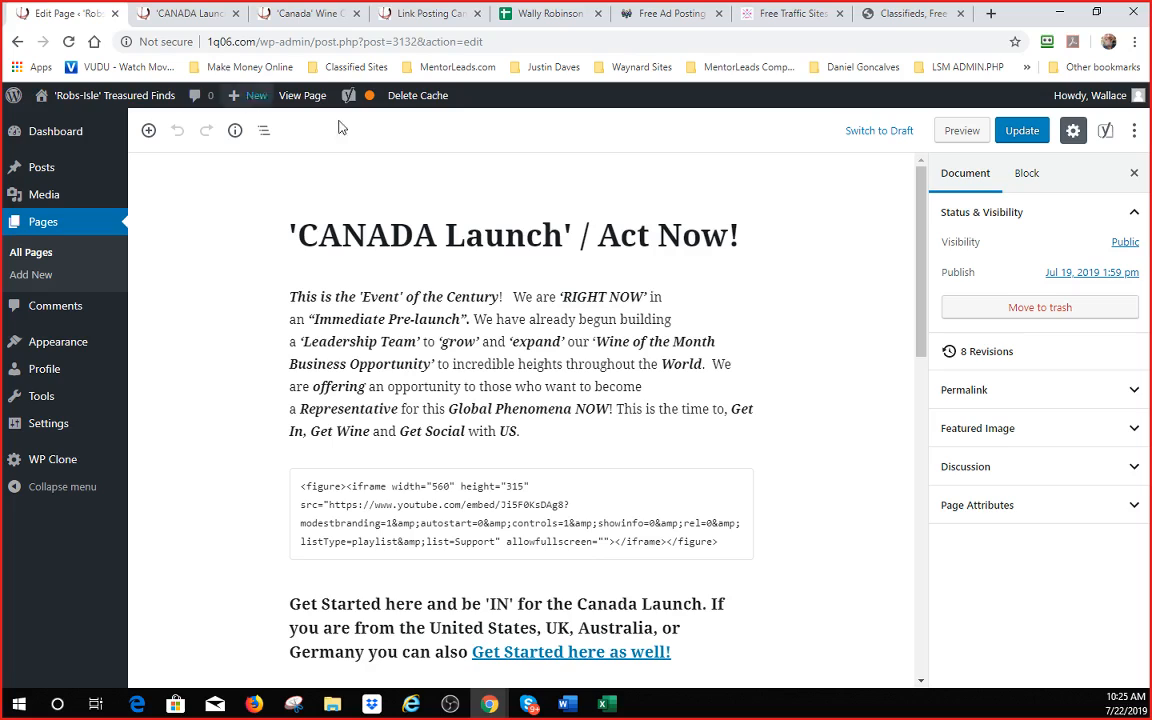
On the live 1q06.com site, open the Australia Wine of the Month Club page and select its address
mouse_move(100, 95)
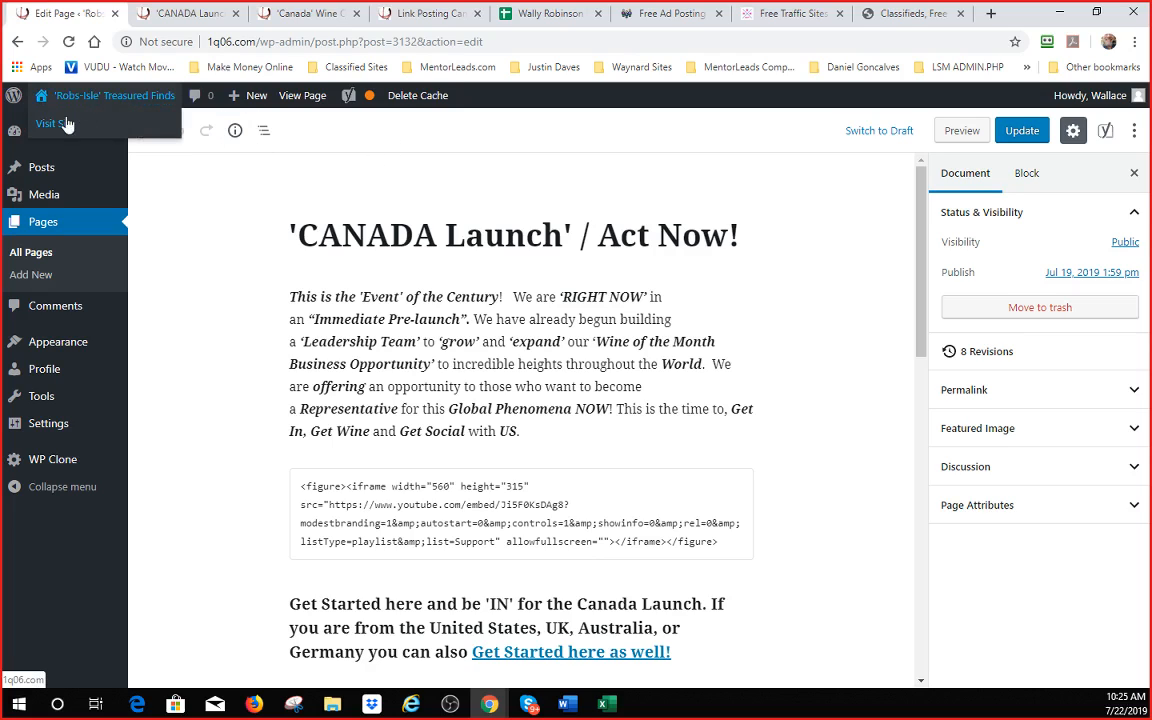
click(66, 124)
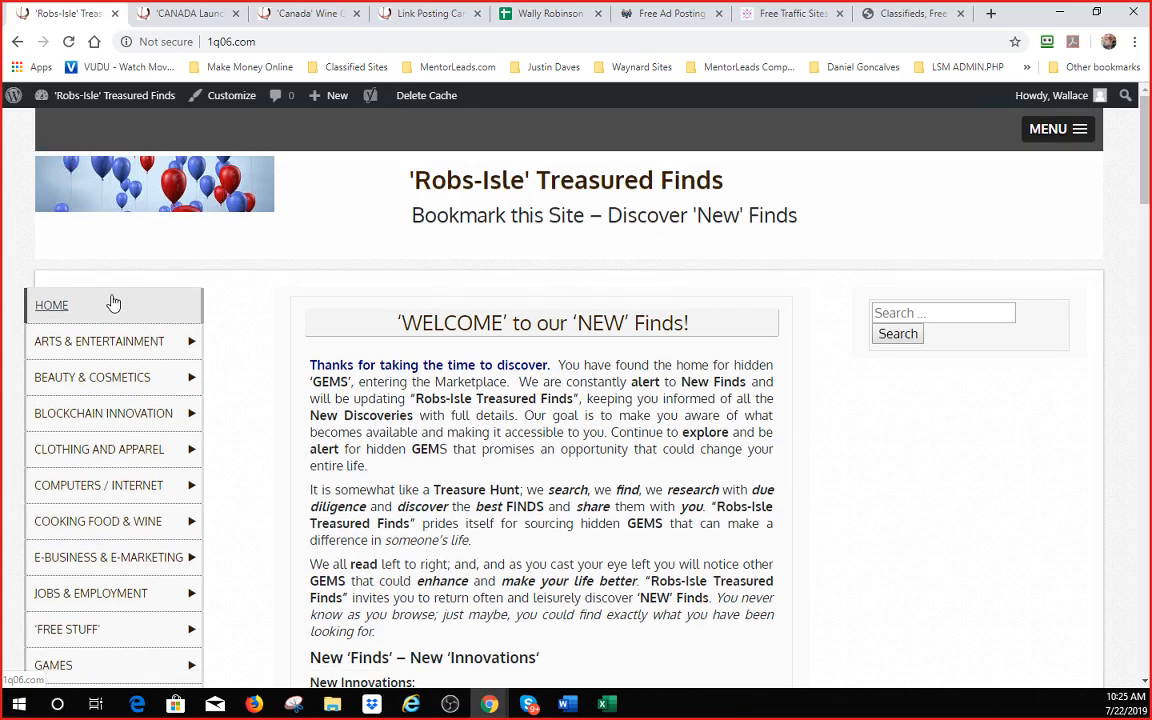
scroll(115, 320, down, 3)
mouse_move(88, 475)
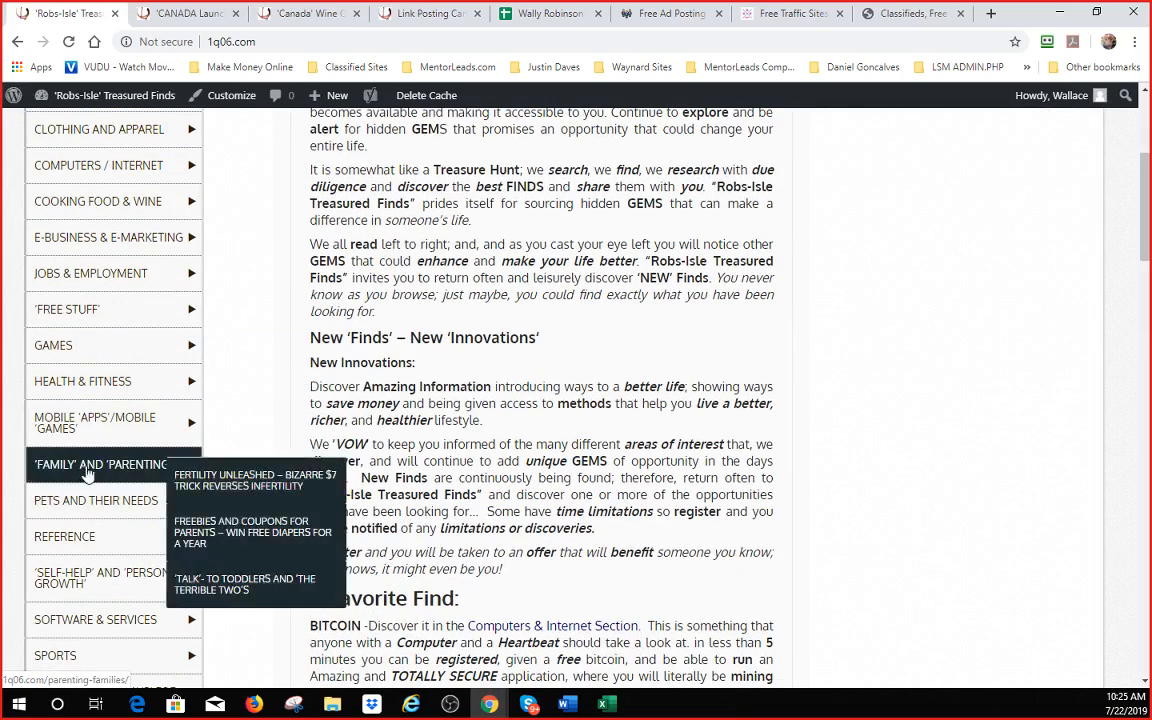
mouse_move(100, 201)
mouse_move(255, 260)
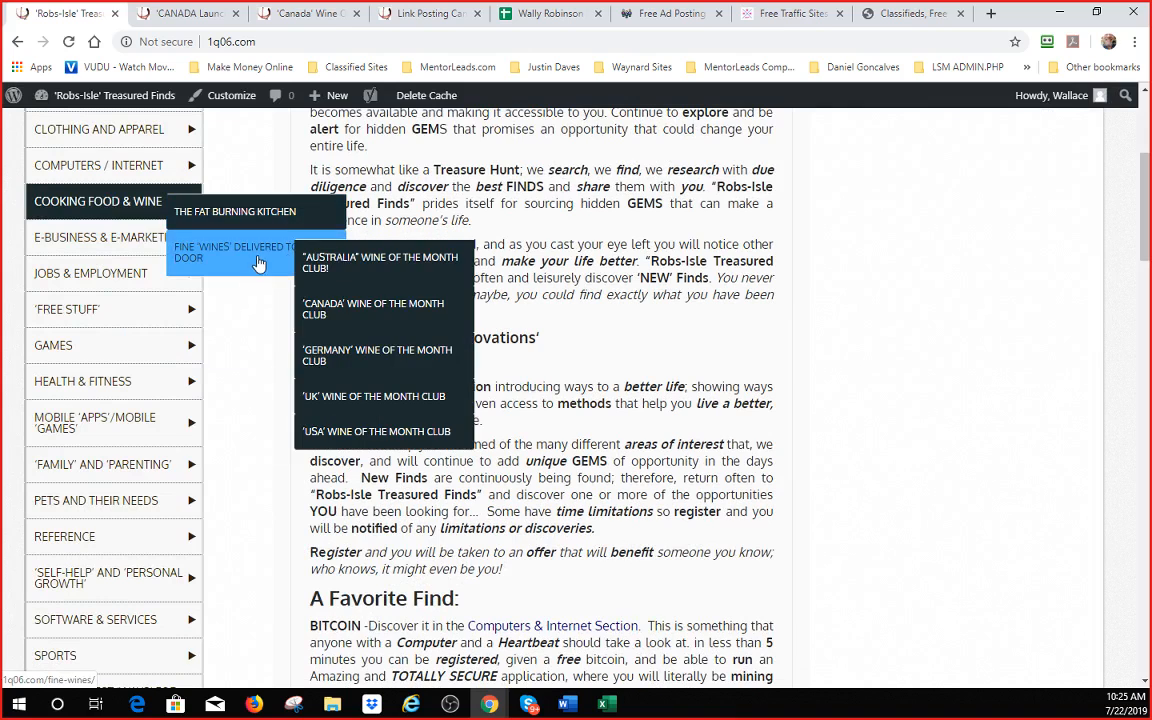
click(366, 271)
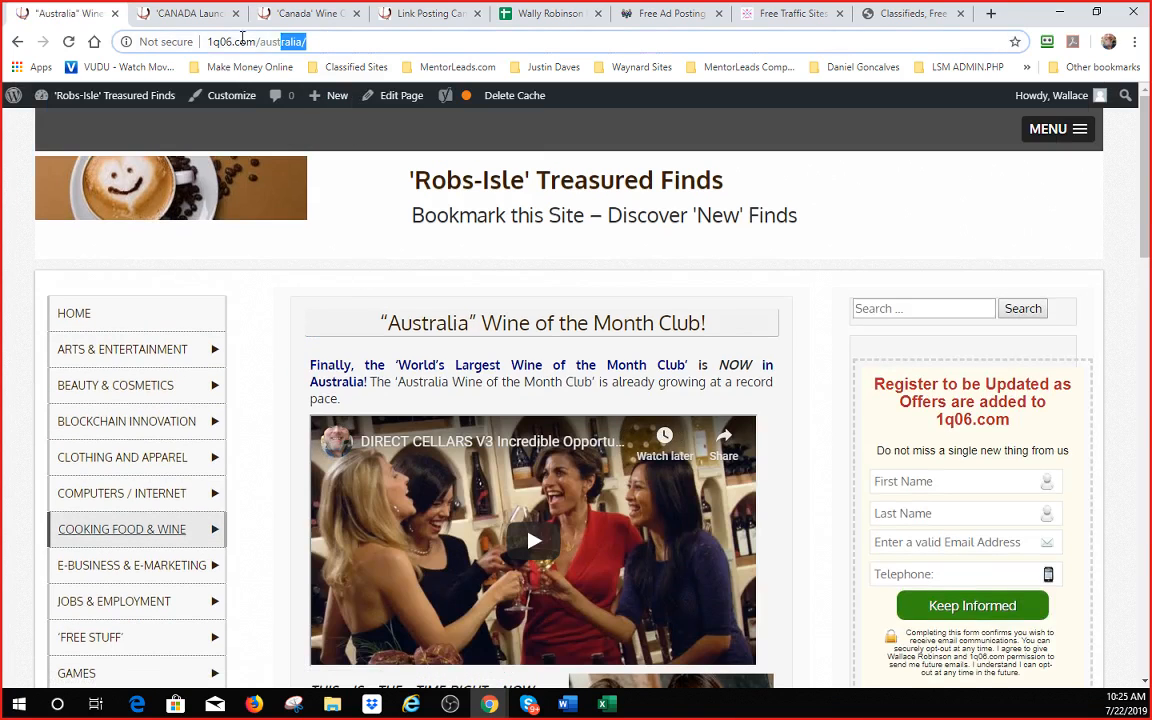
drag(242, 37, 180, 44)
key(ctrl+c)
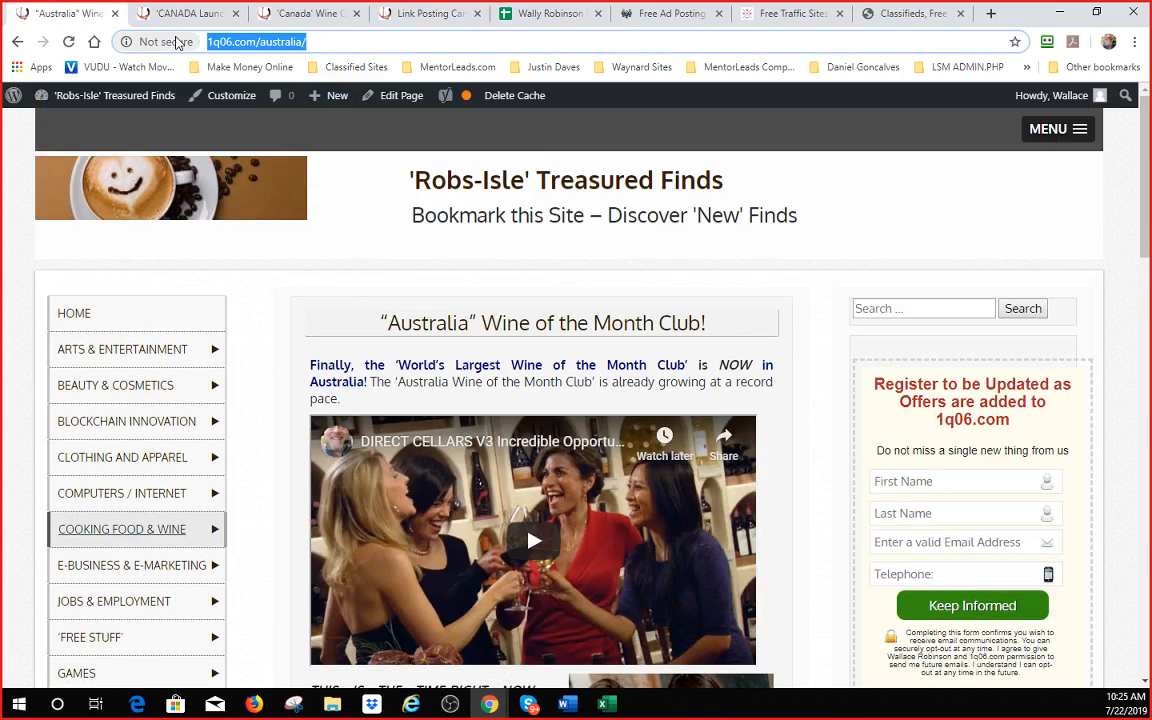
Close the CANetAds posting result and return to the FreeAdsCiti ad form
click(785, 13)
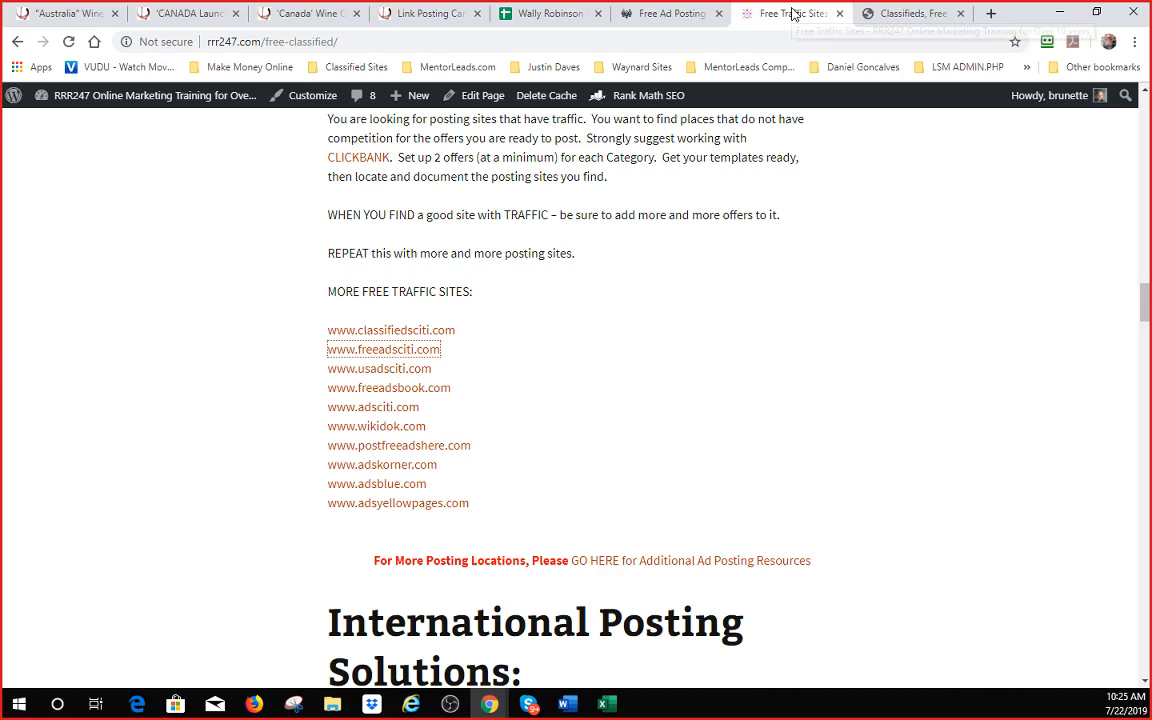
click(697, 17)
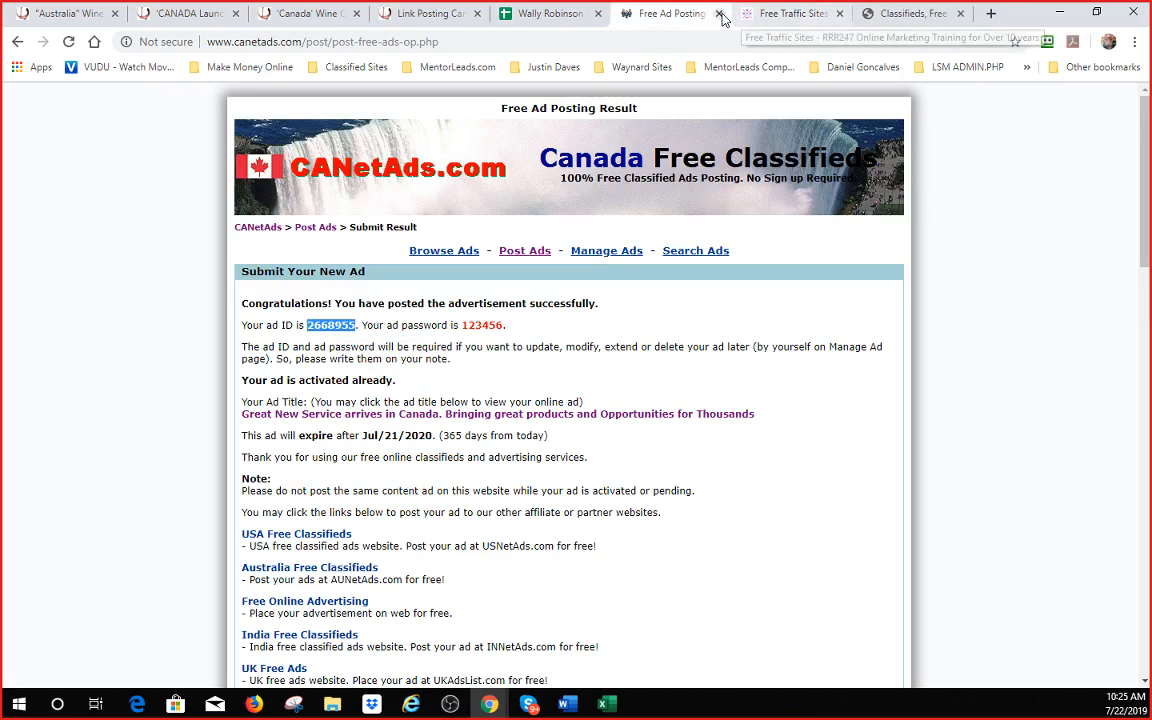
click(719, 13)
click(797, 13)
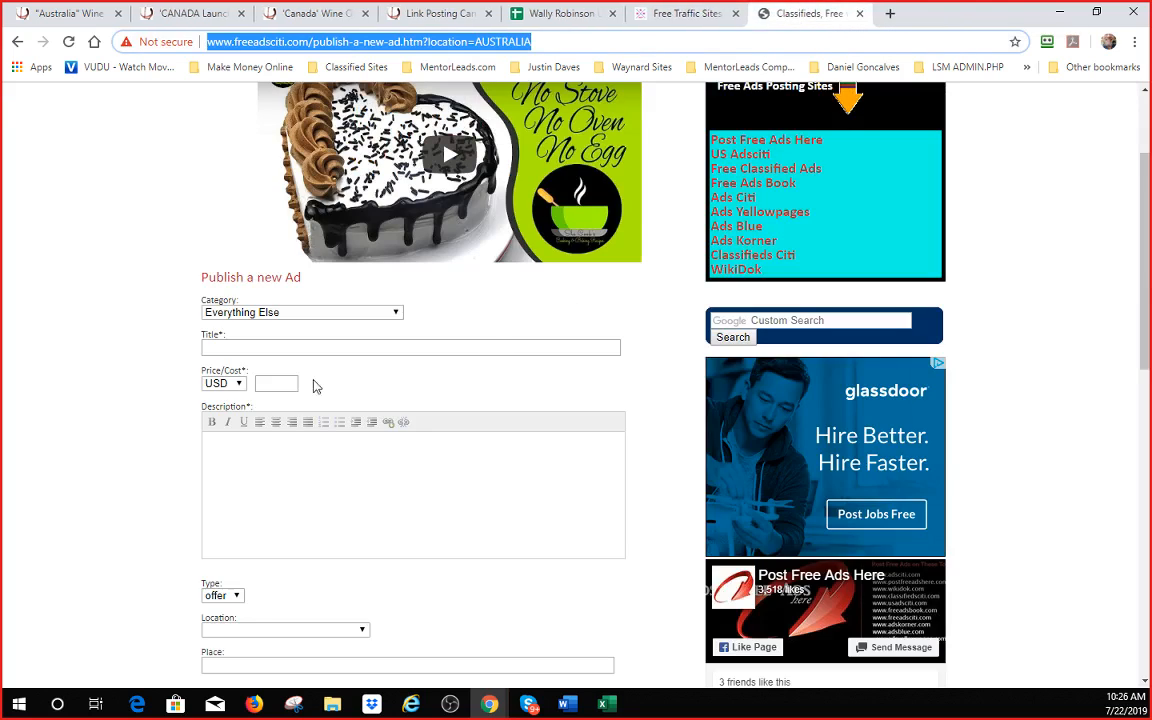
Set Location to AUSTRALIA and paste the Australia wine-club page address into Place
scroll(333, 370, down, 3)
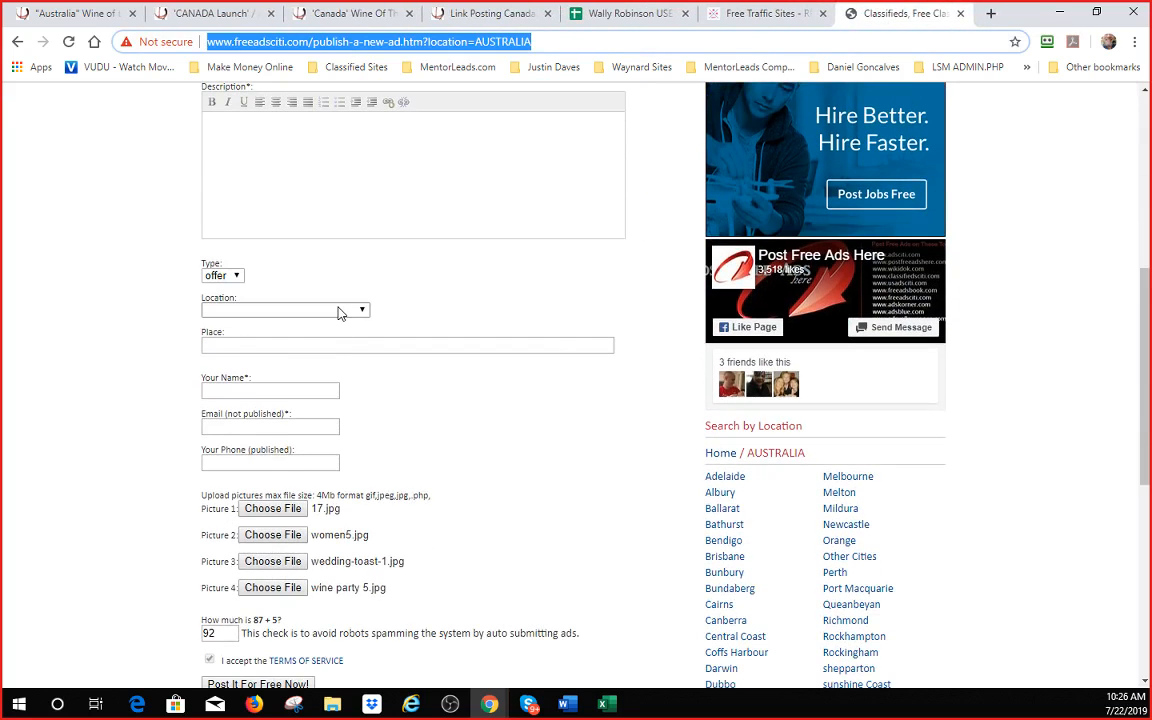
click(340, 313)
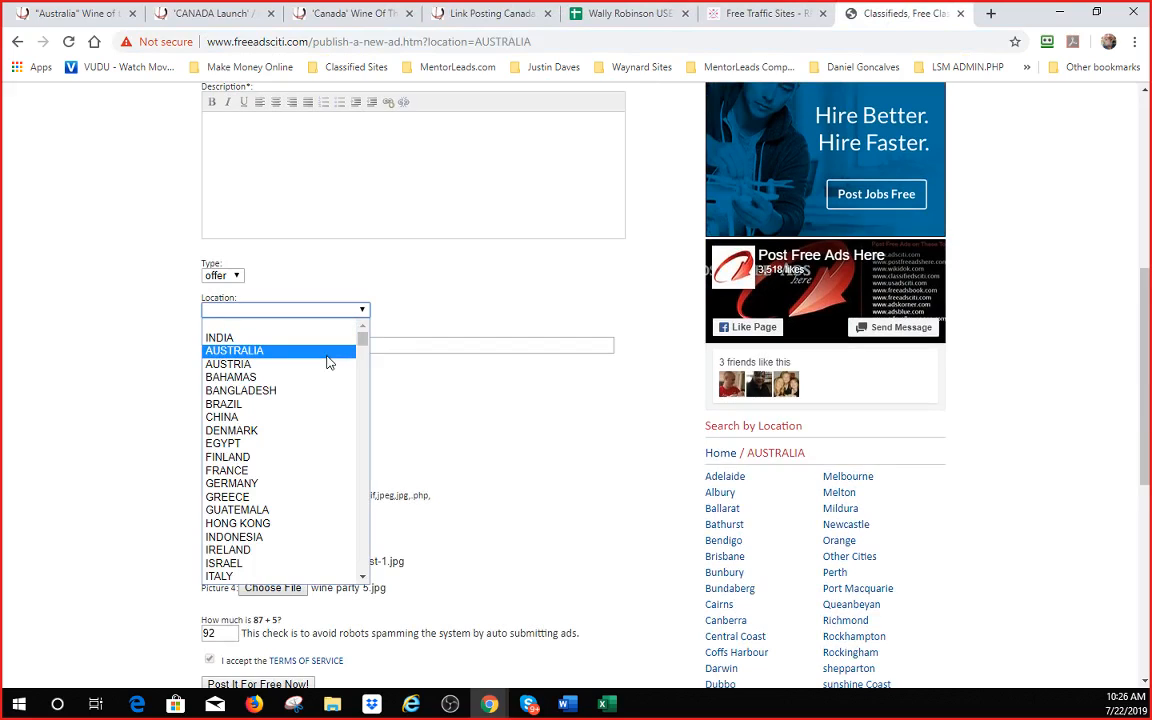
click(259, 348)
click(259, 346)
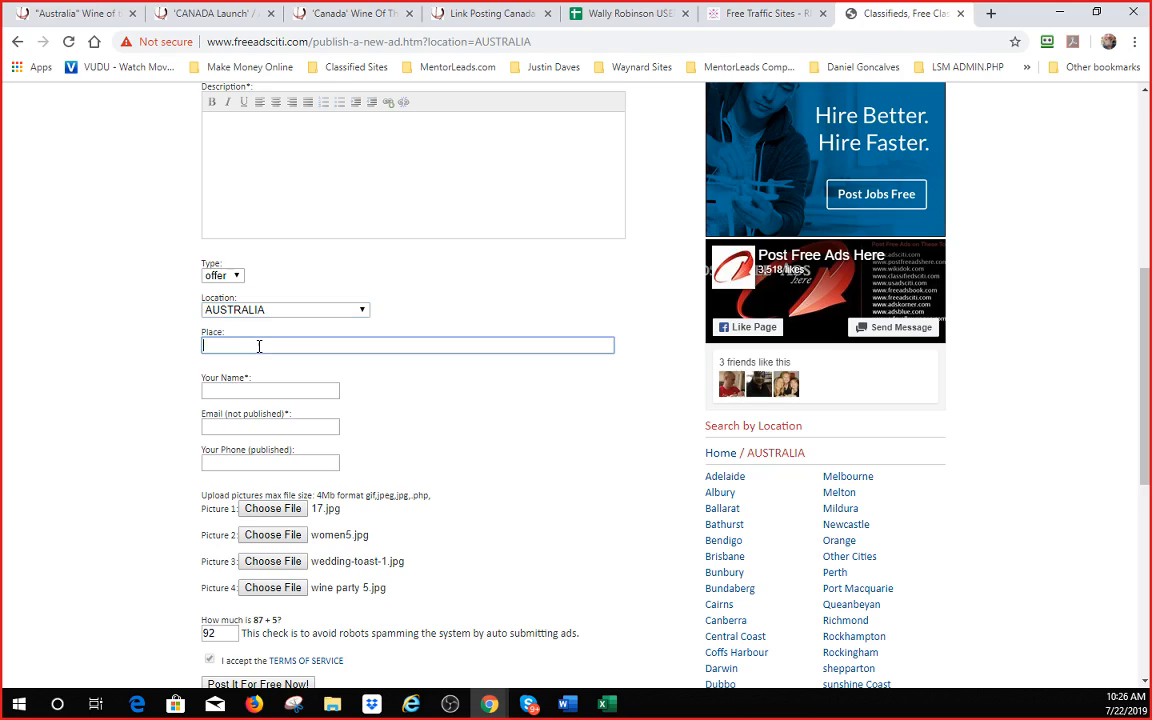
key(ctrl+v)
Enter the contact name, choose the suggested e-mail address, and leave Phone blank
click(257, 391)
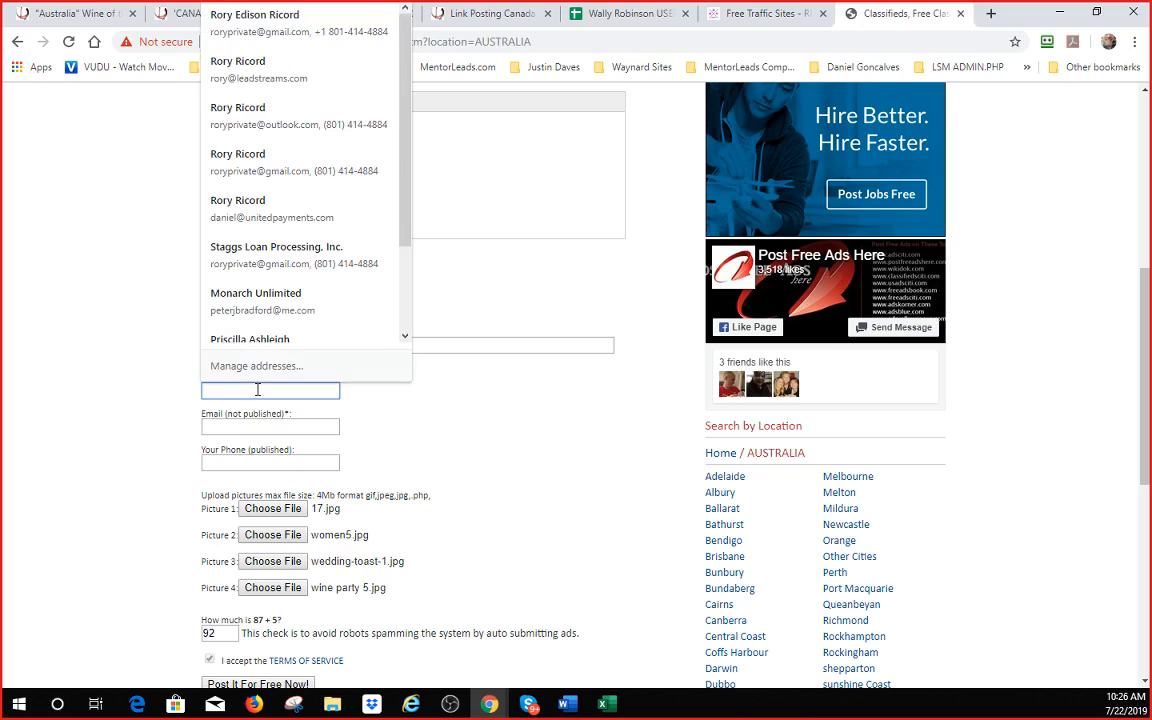
text(Wally)
key(Tab)
text(ro)
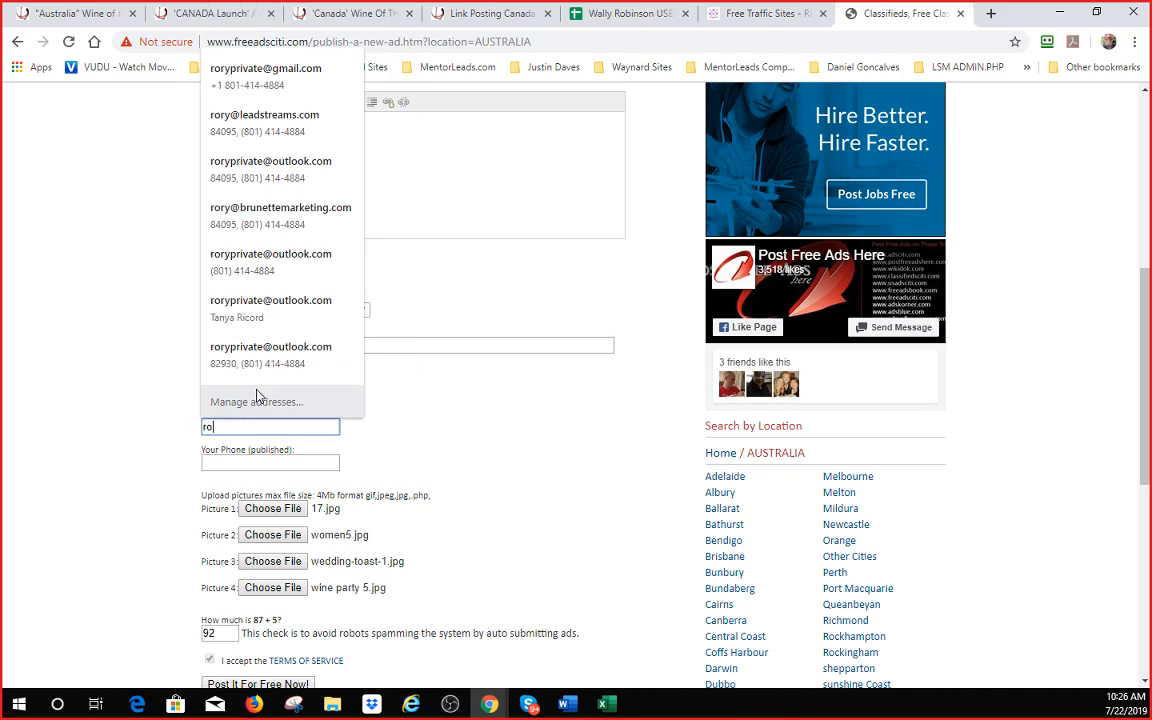
text(b)
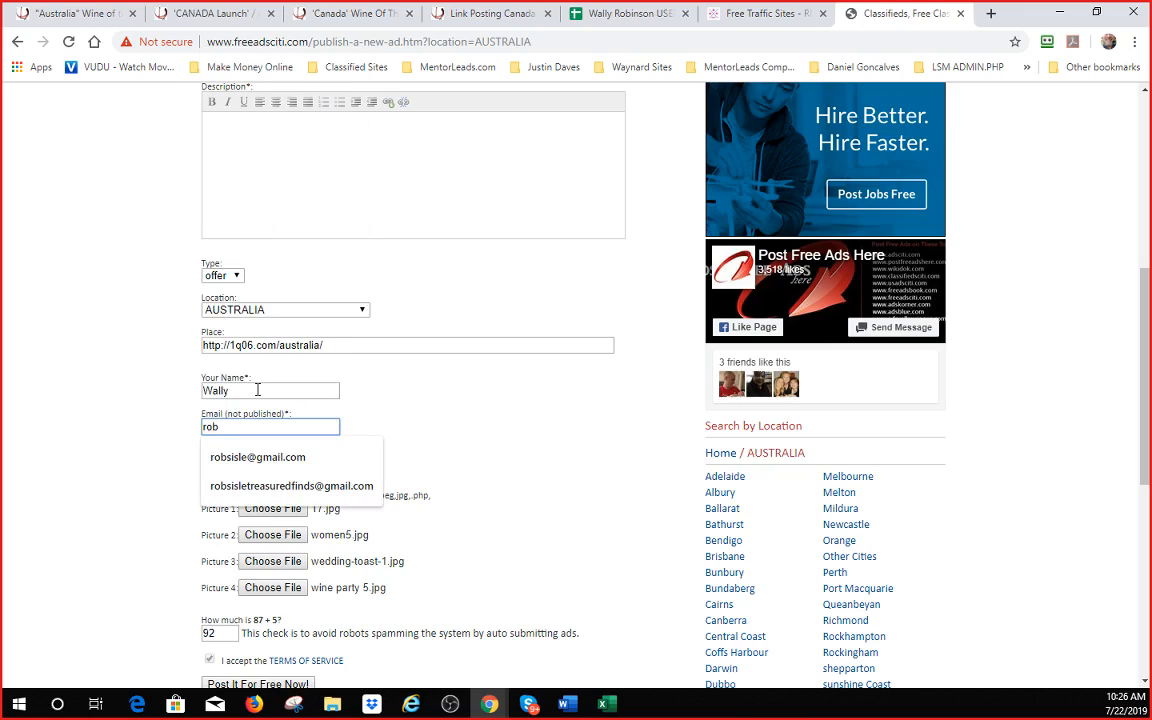
click(257, 484)
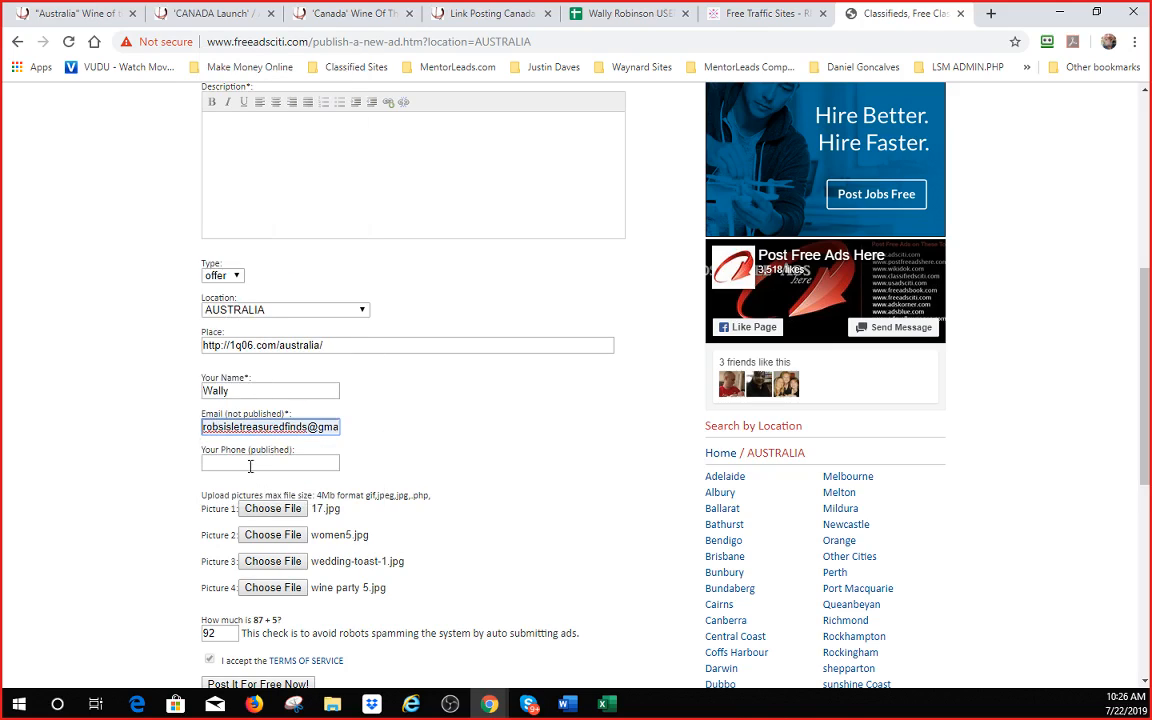
click(250, 463)
click(403, 466)
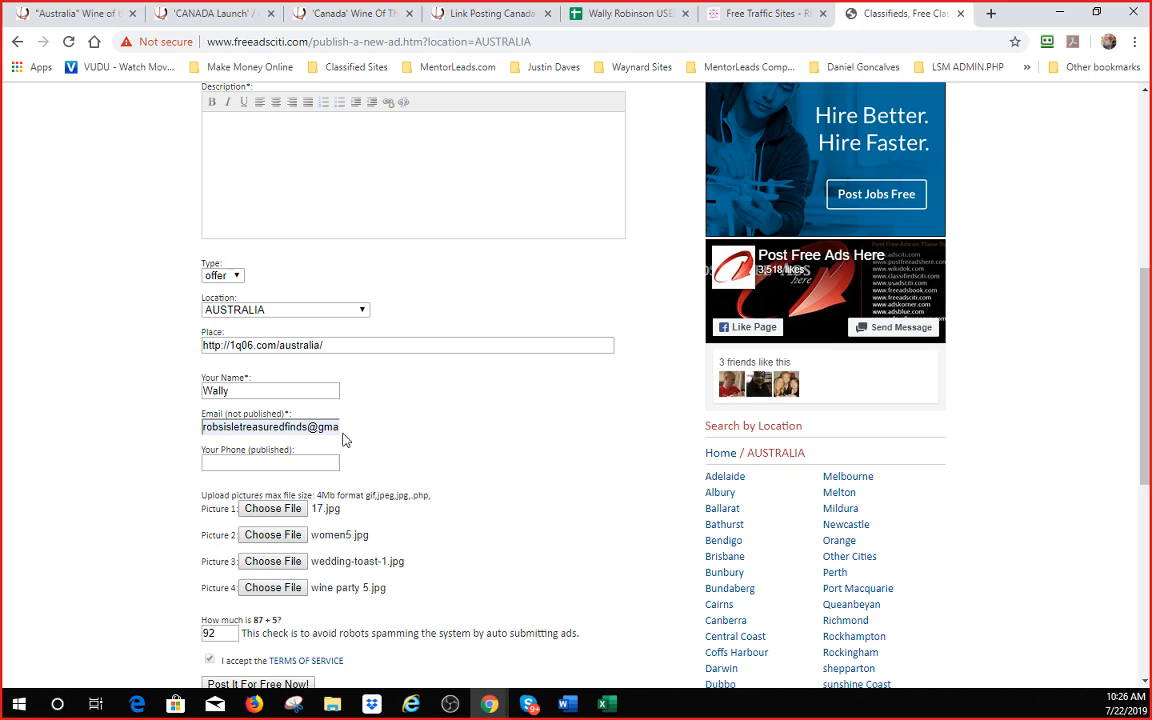
scroll(447, 370, down, 4)
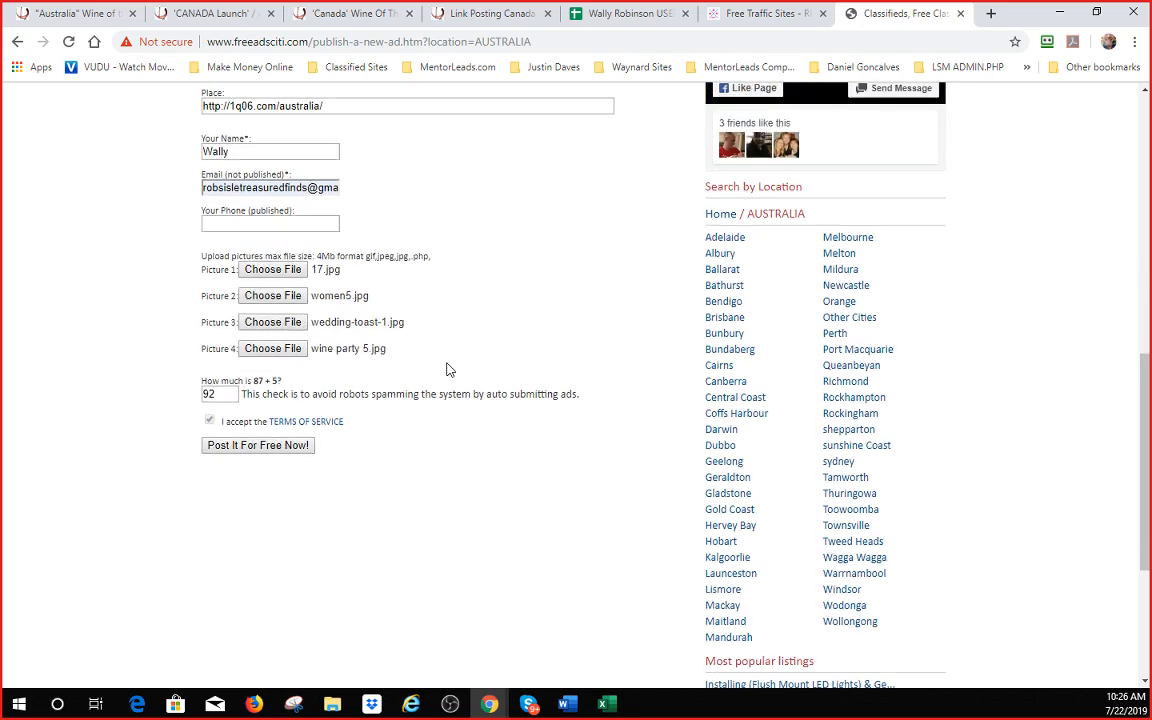
scroll(447, 370, up, 9)
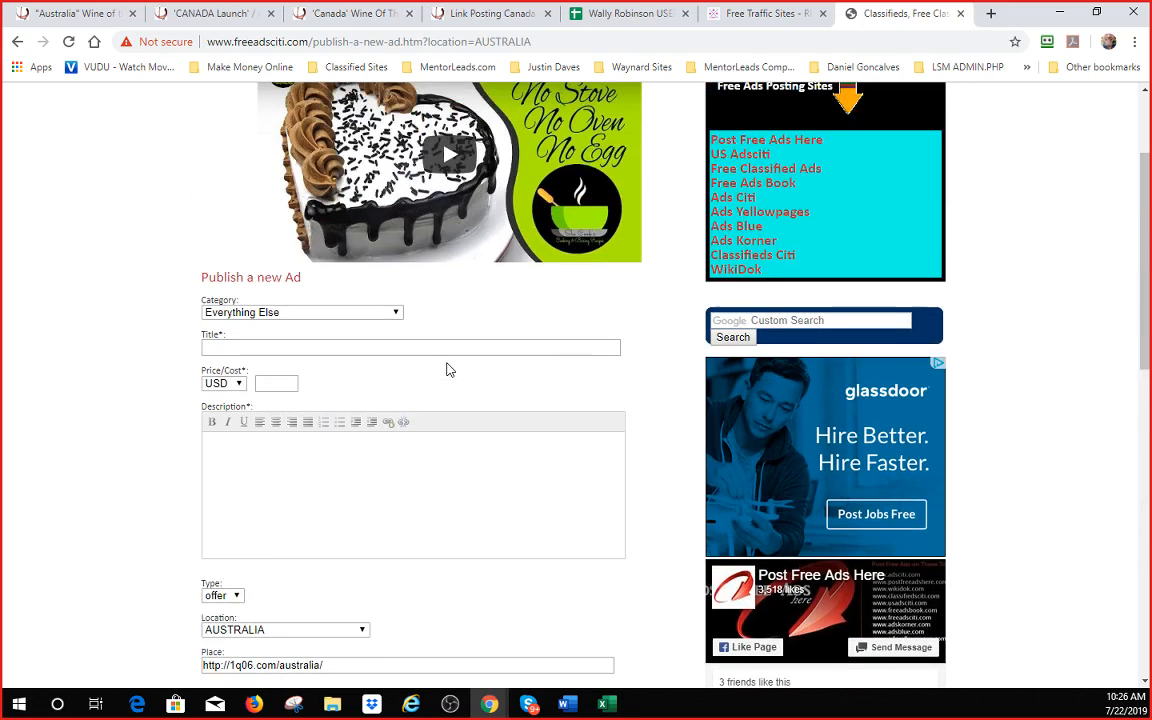
click(285, 381)
Set the price currency to AUD and the amount to 25
click(224, 388)
click(226, 384)
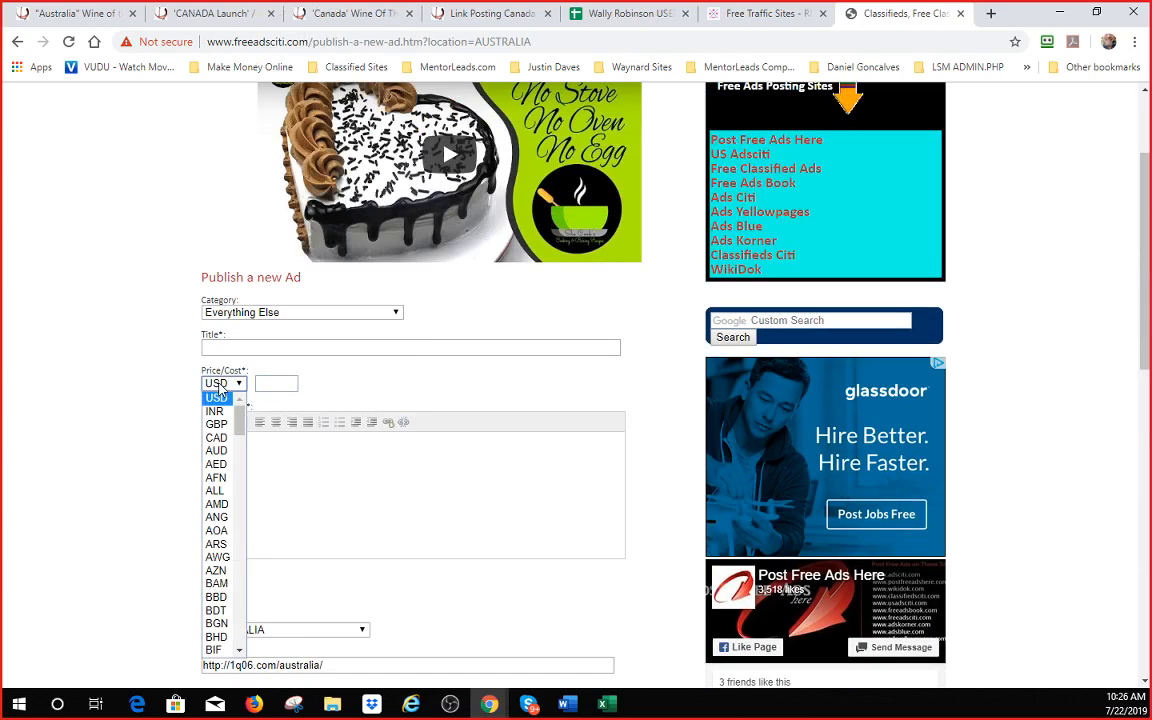
click(220, 450)
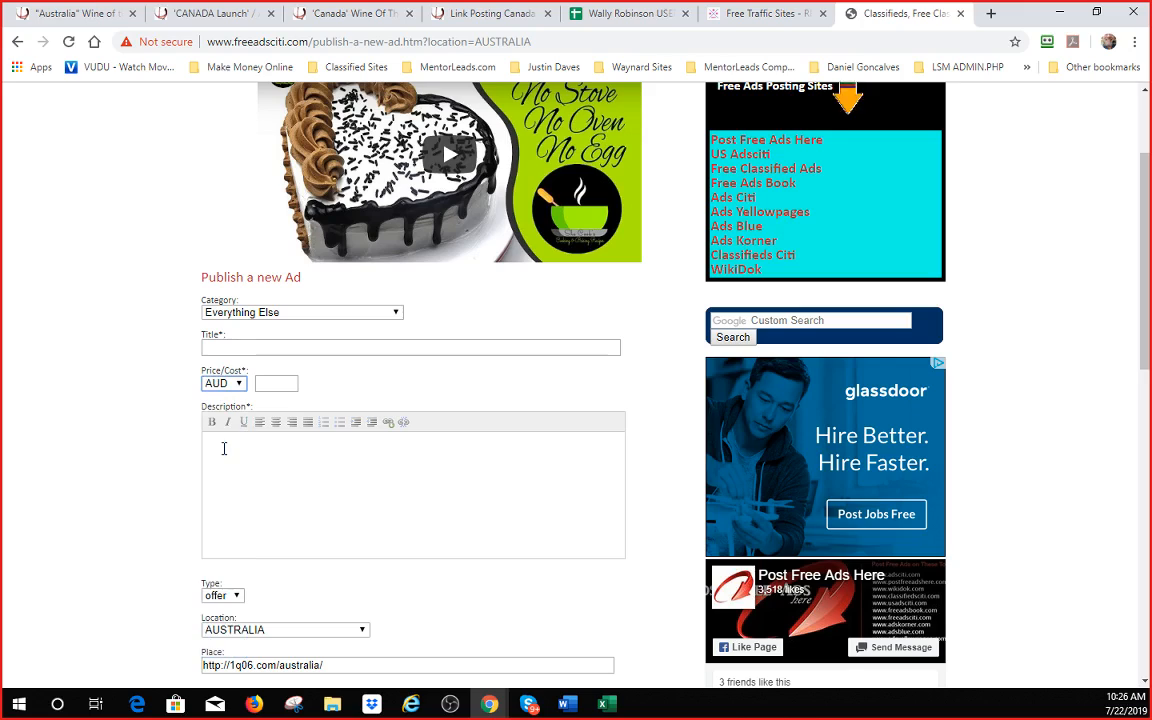
click(279, 384)
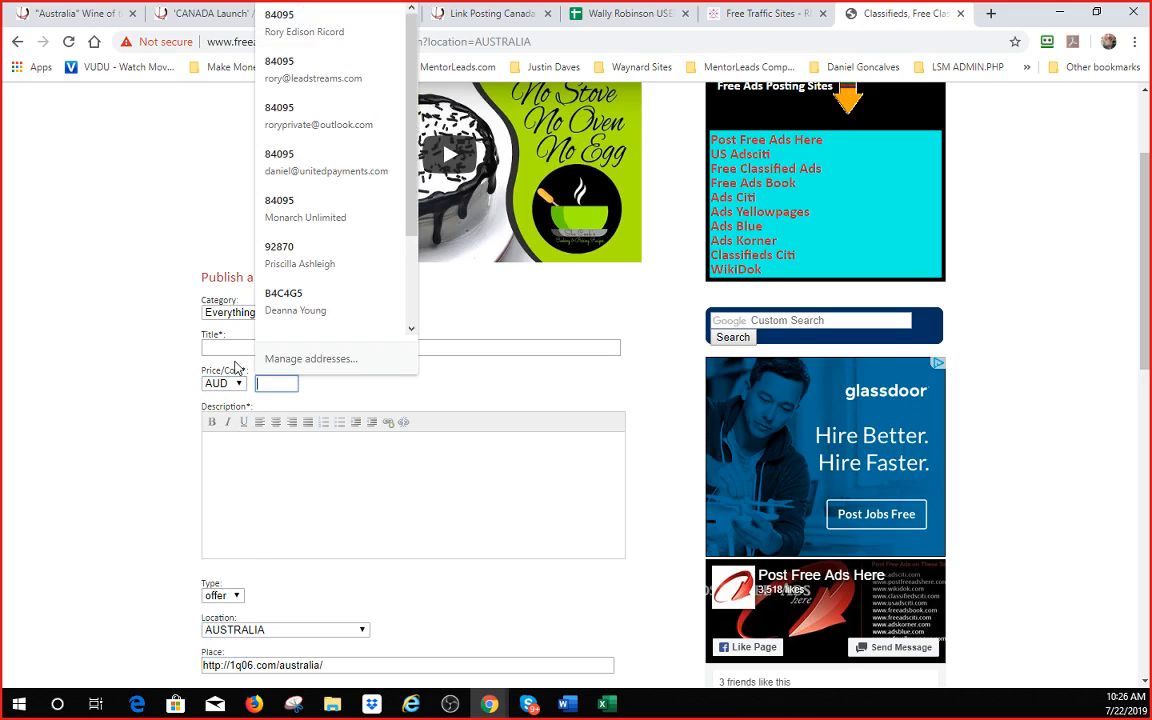
text(25)
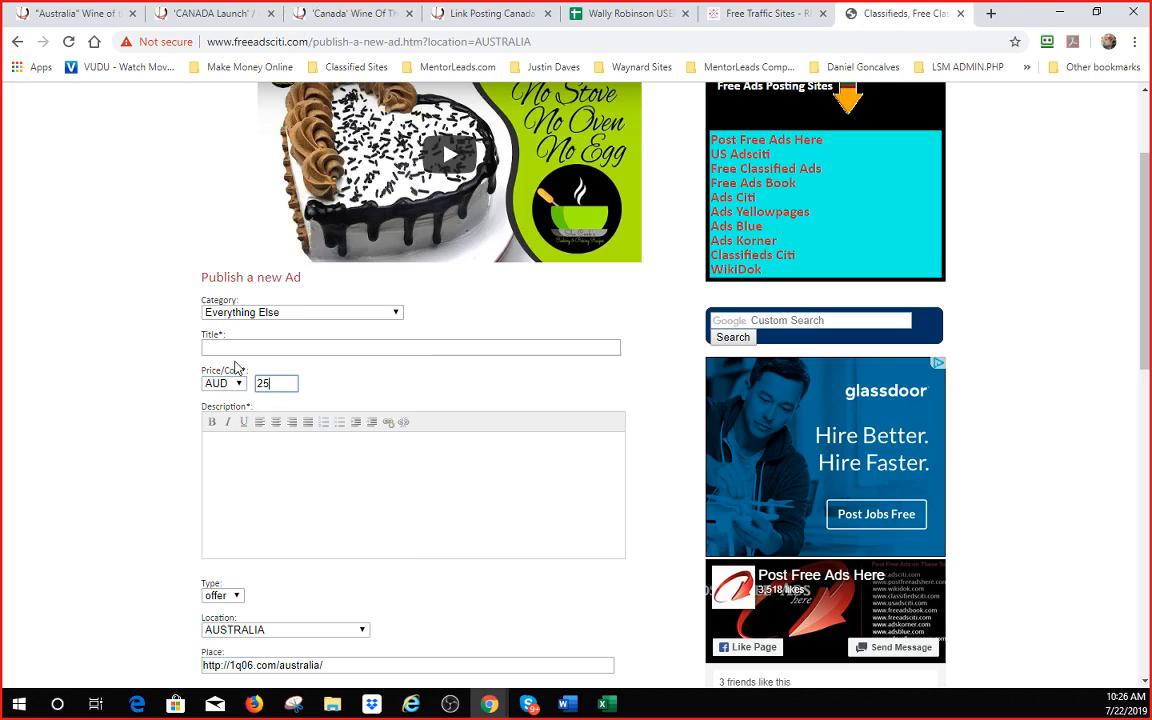
Title the ad 'New Incredible Service and Opportunity Available in Australia!' and select the title
click(252, 345)
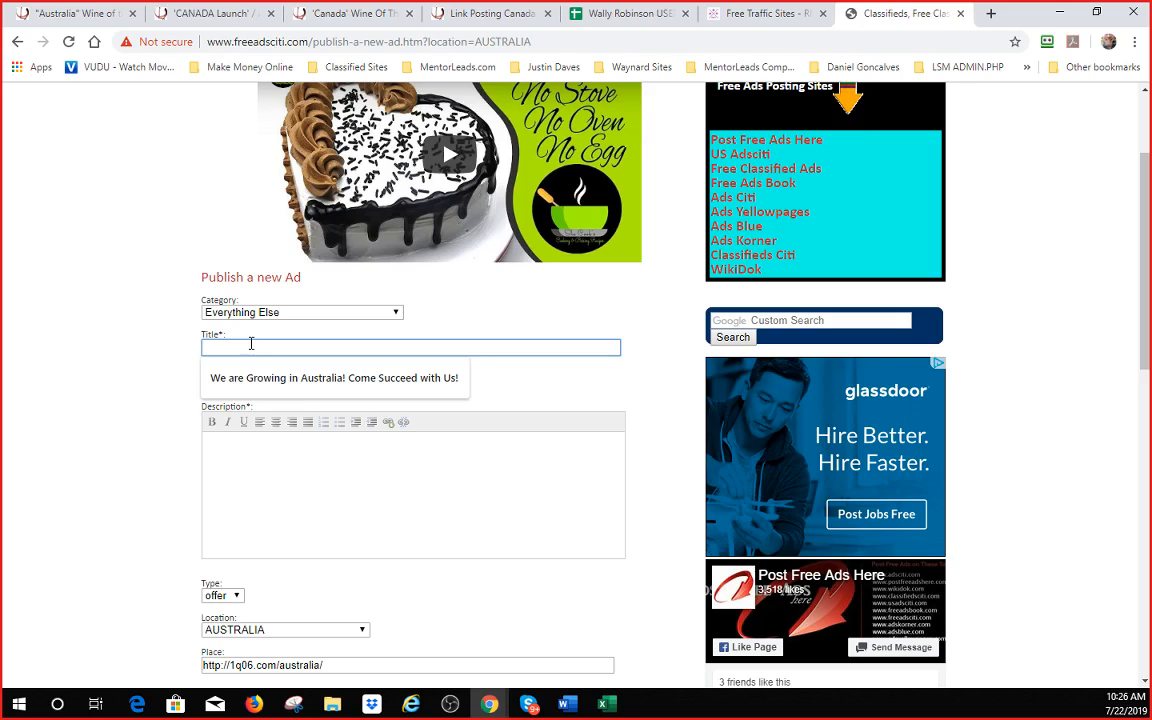
text(New )
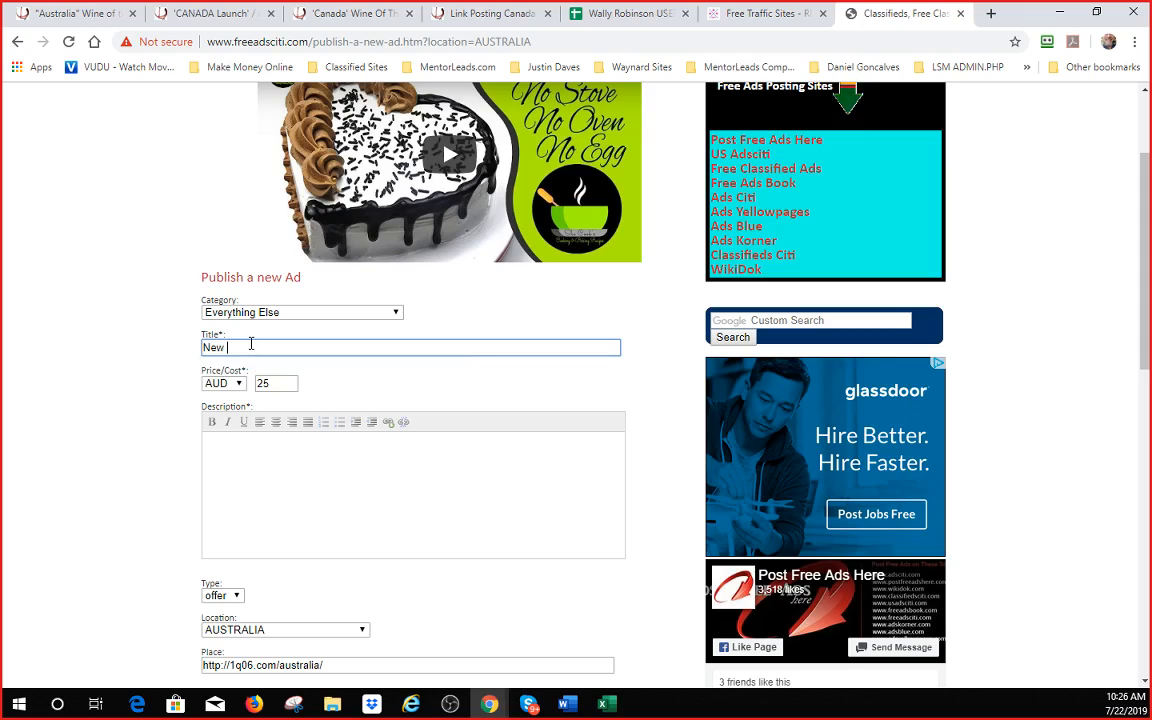
text(Incredible Seric)
key(BackSpace)
text(d )
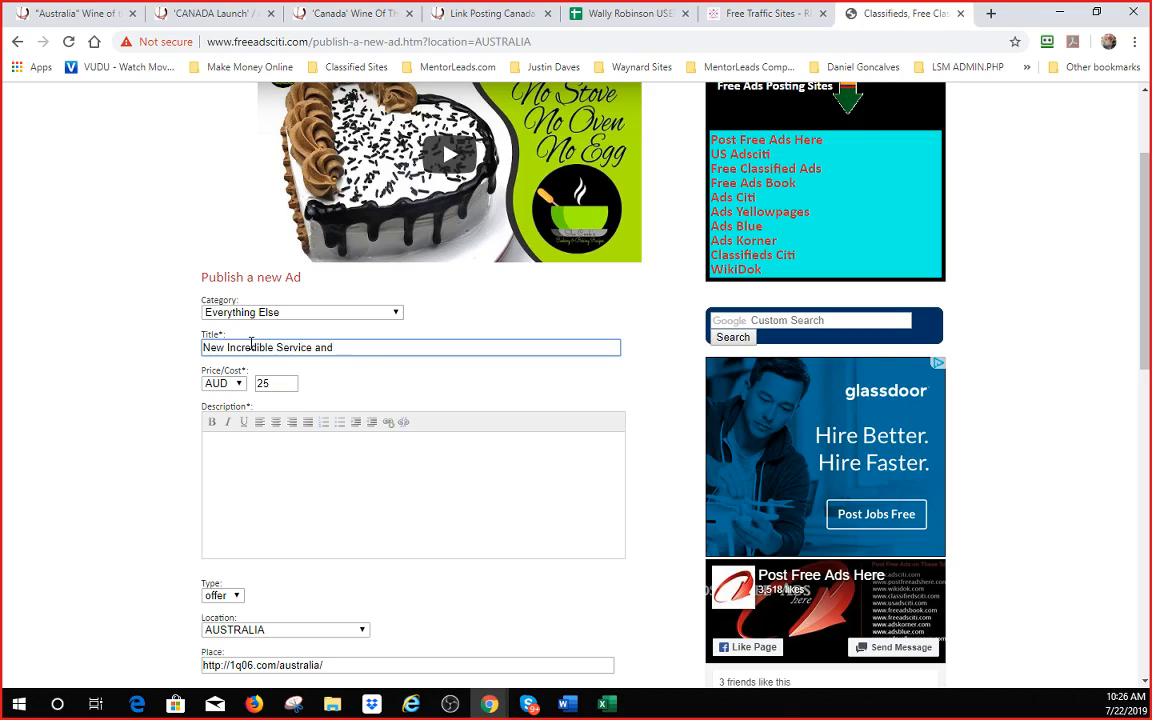
text(Opportun)
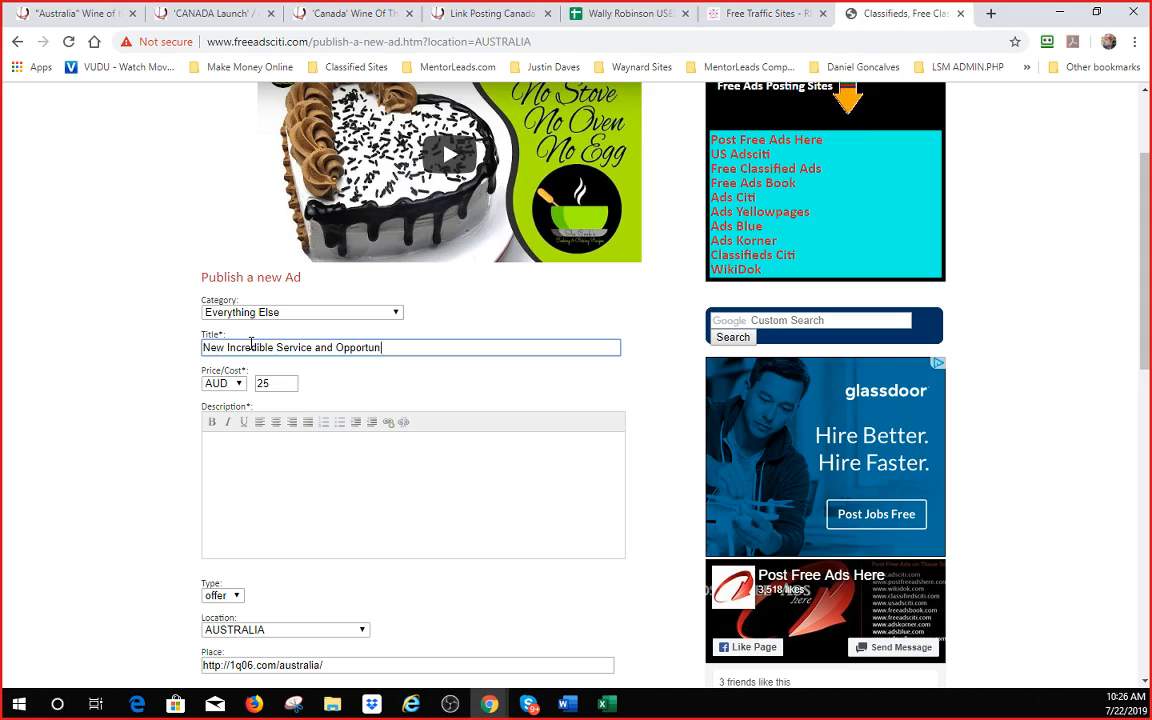
text(ity )
text(Availabeli)
text(le )
text(in Austr)
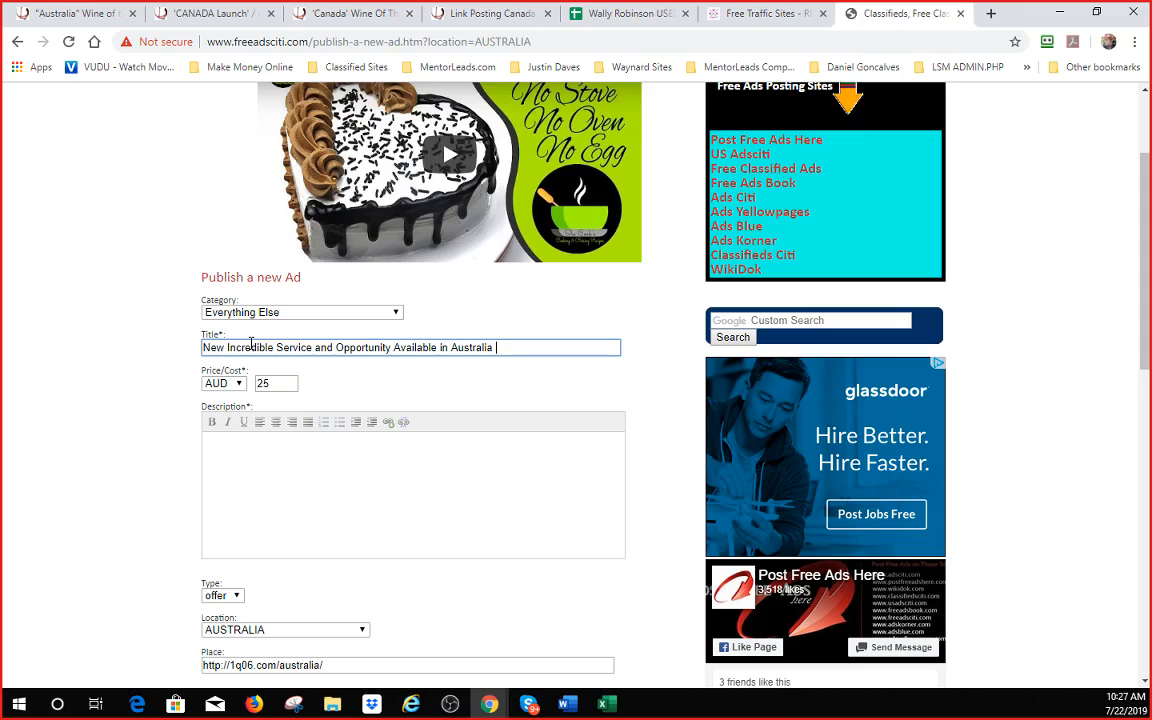
text(alia!)
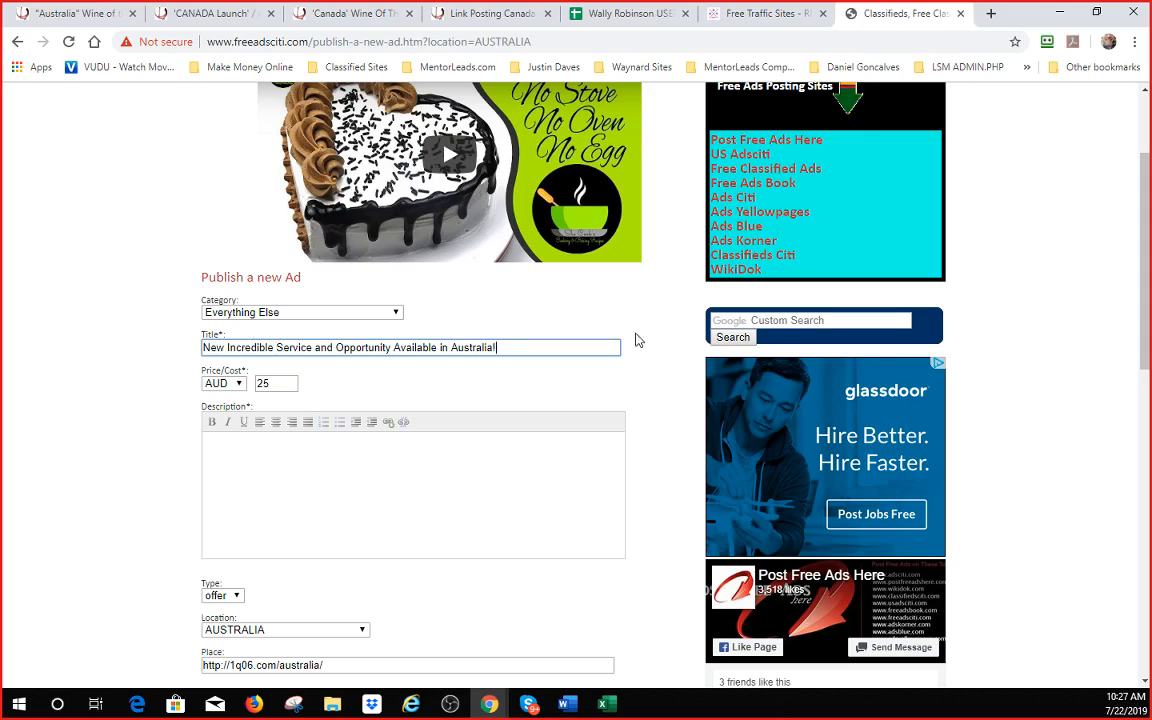
drag(497, 347, 203, 347)
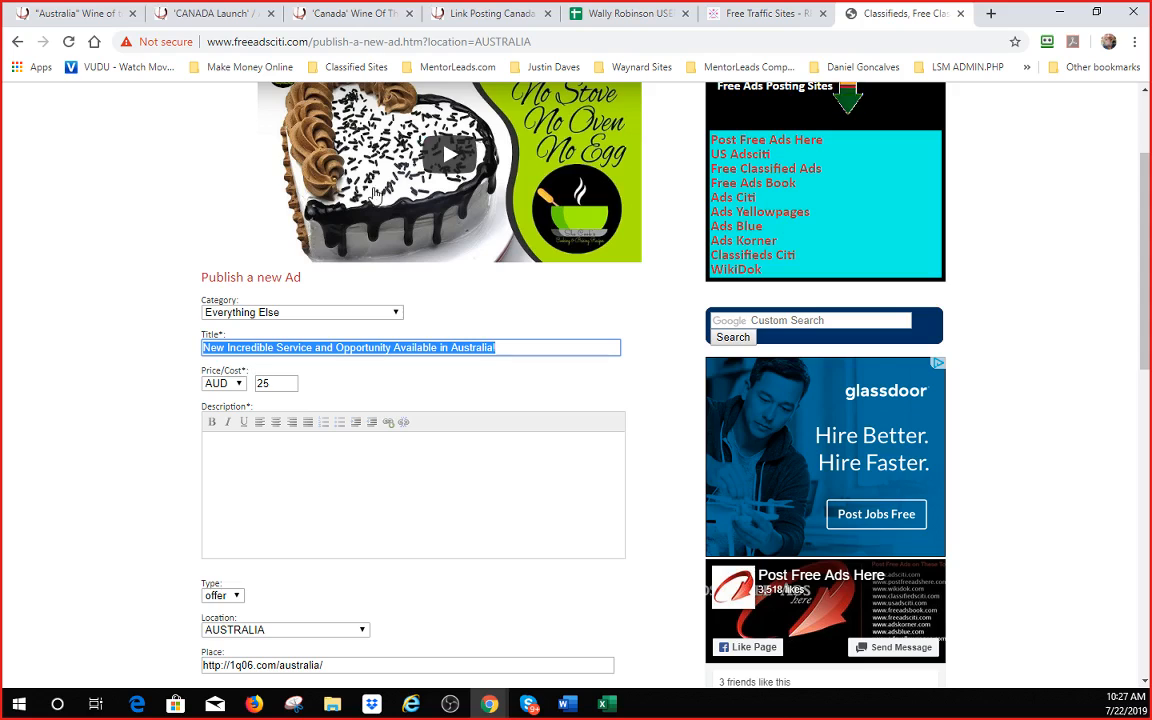
Look through the open 1q06.com tabs and open the ACTV page in a new tab
click(448, 13)
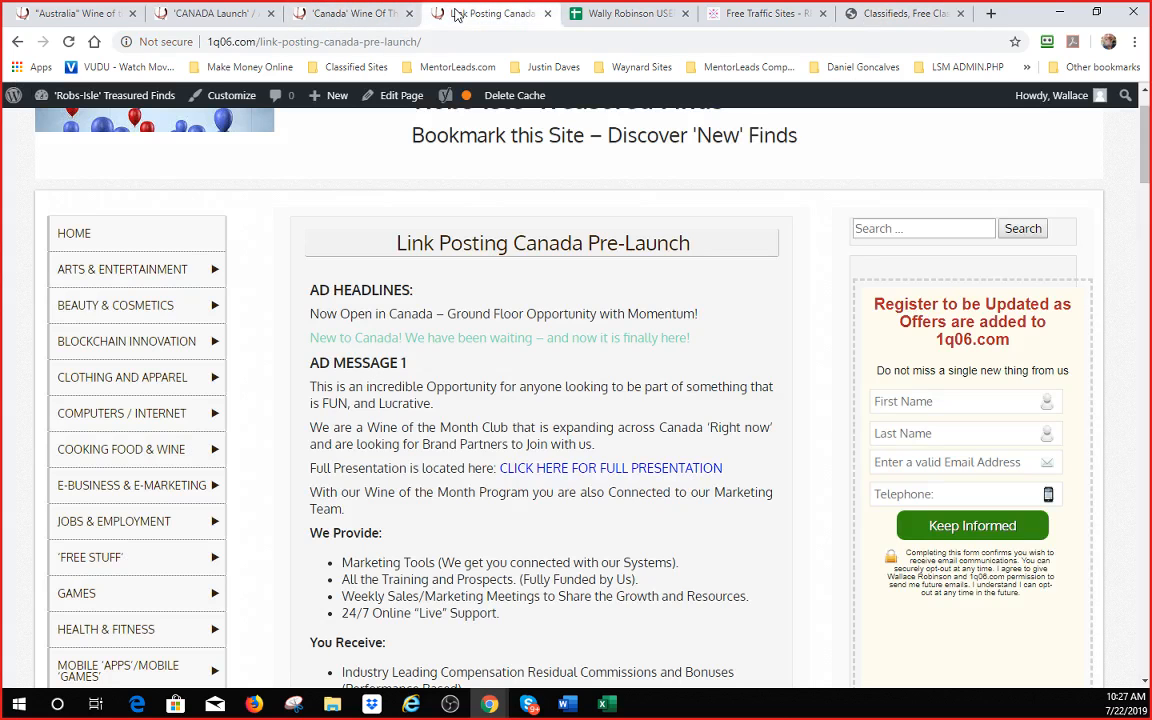
click(220, 13)
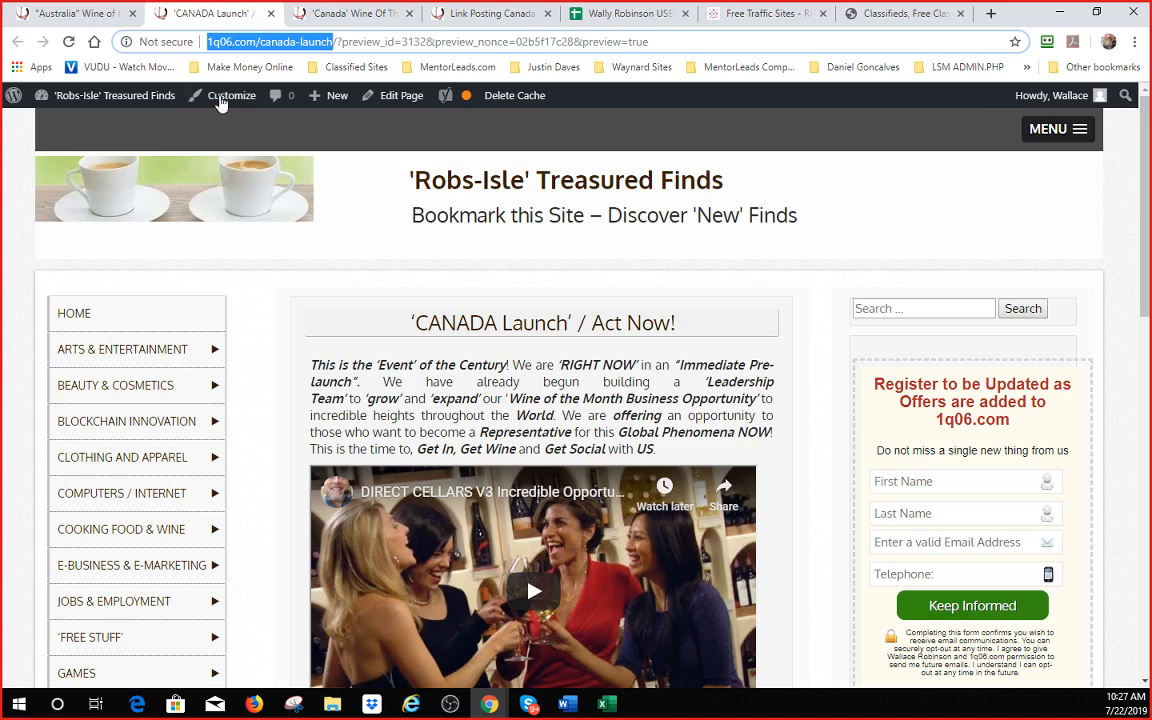
click(96, 16)
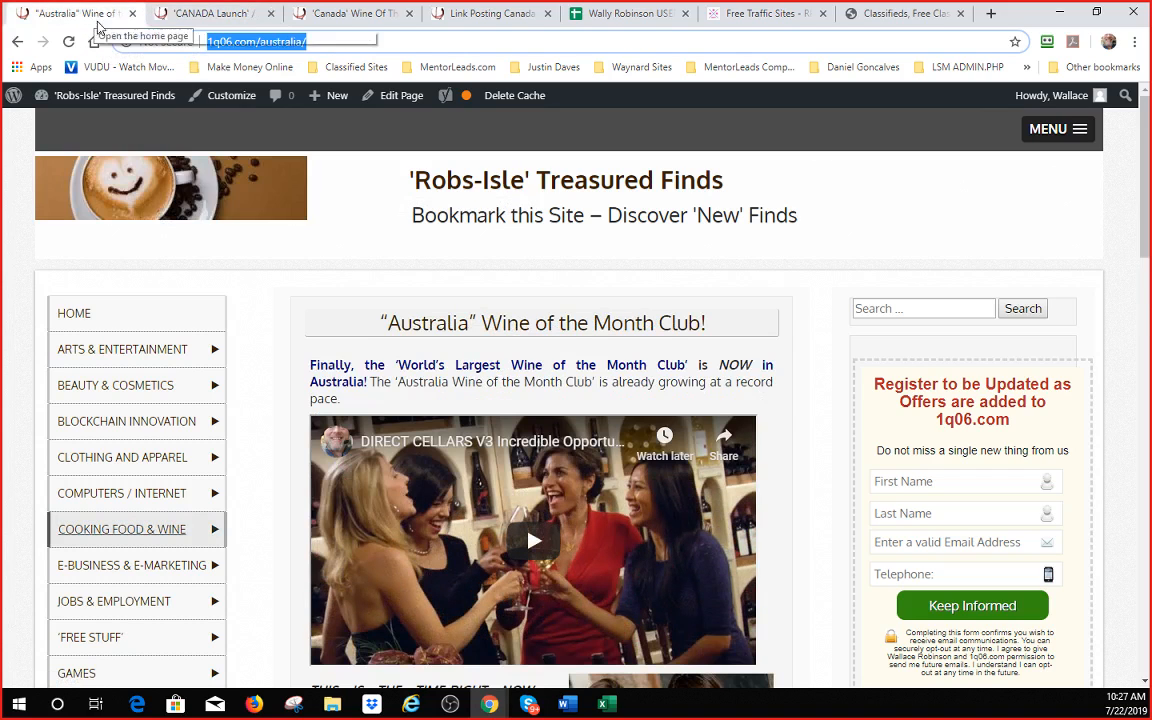
click(220, 13)
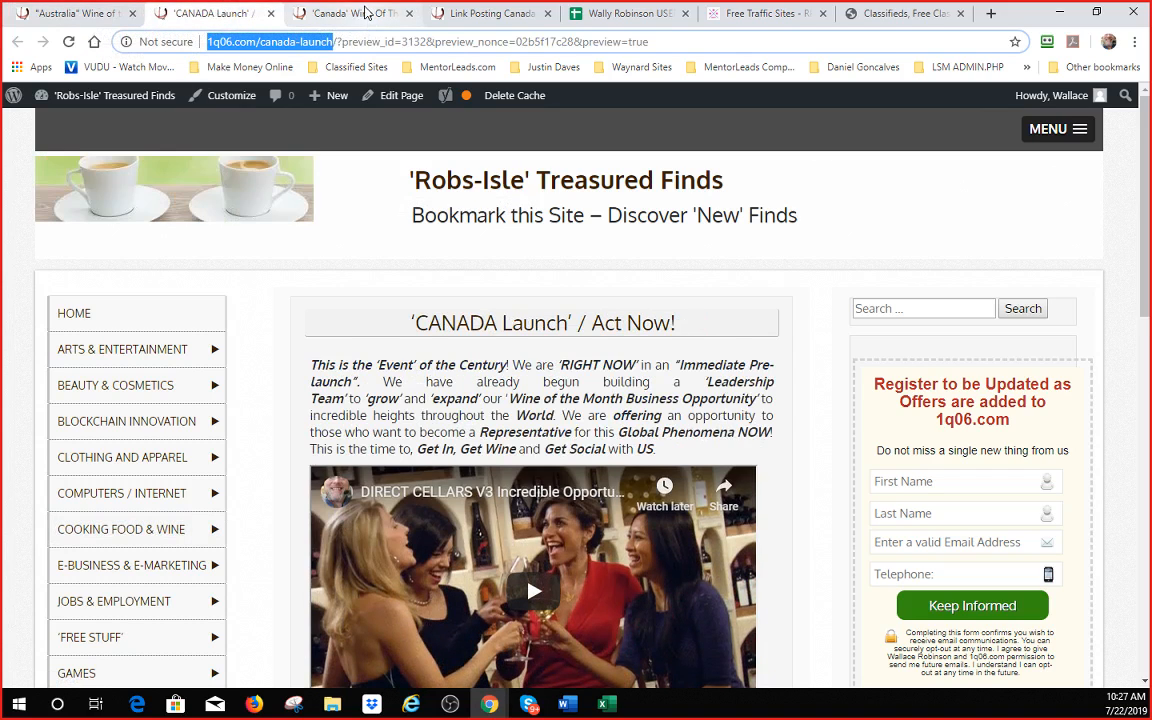
click(365, 12)
click(491, 13)
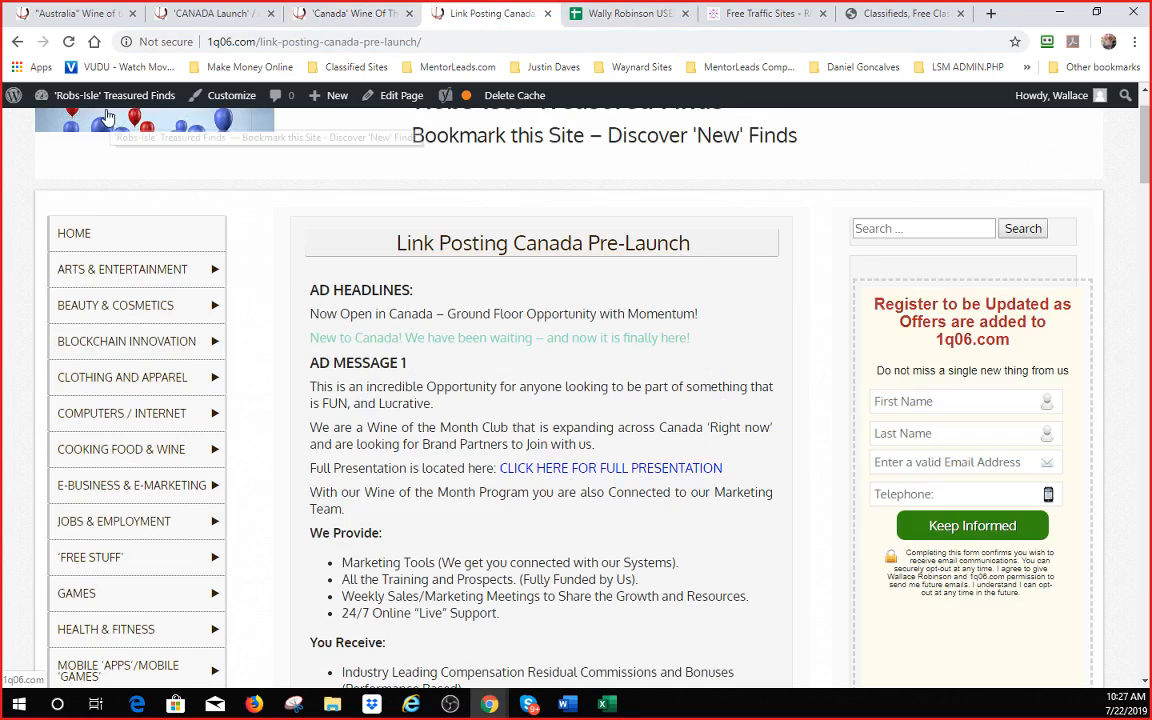
mouse_move(97, 360)
mouse_move(152, 272)
right_click(215, 280)
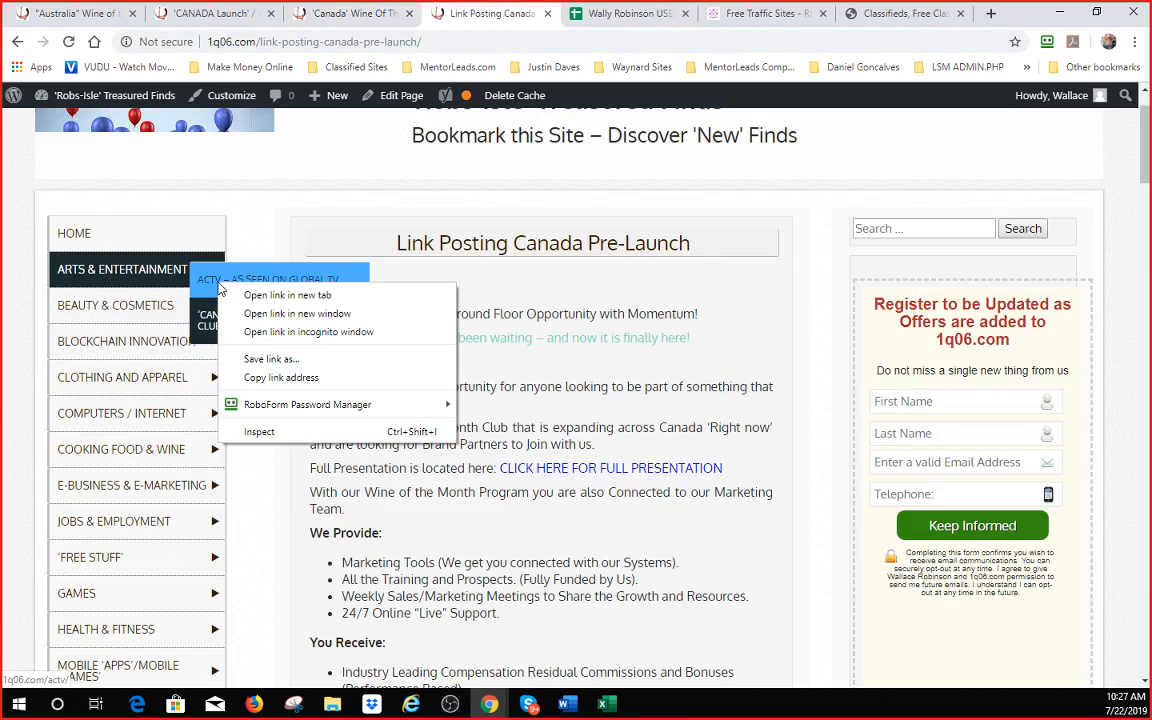
click(330, 297)
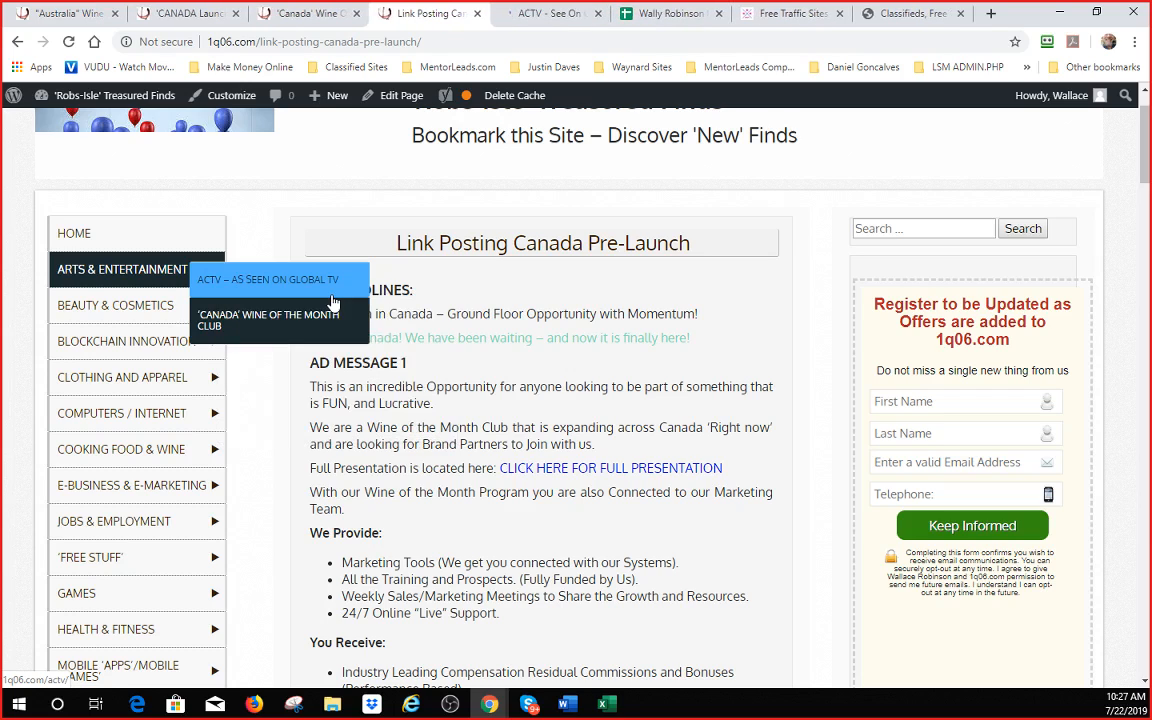
Load the Link Posting Australia For DC page by changing the URL path to link-posting-aus
click(533, 15)
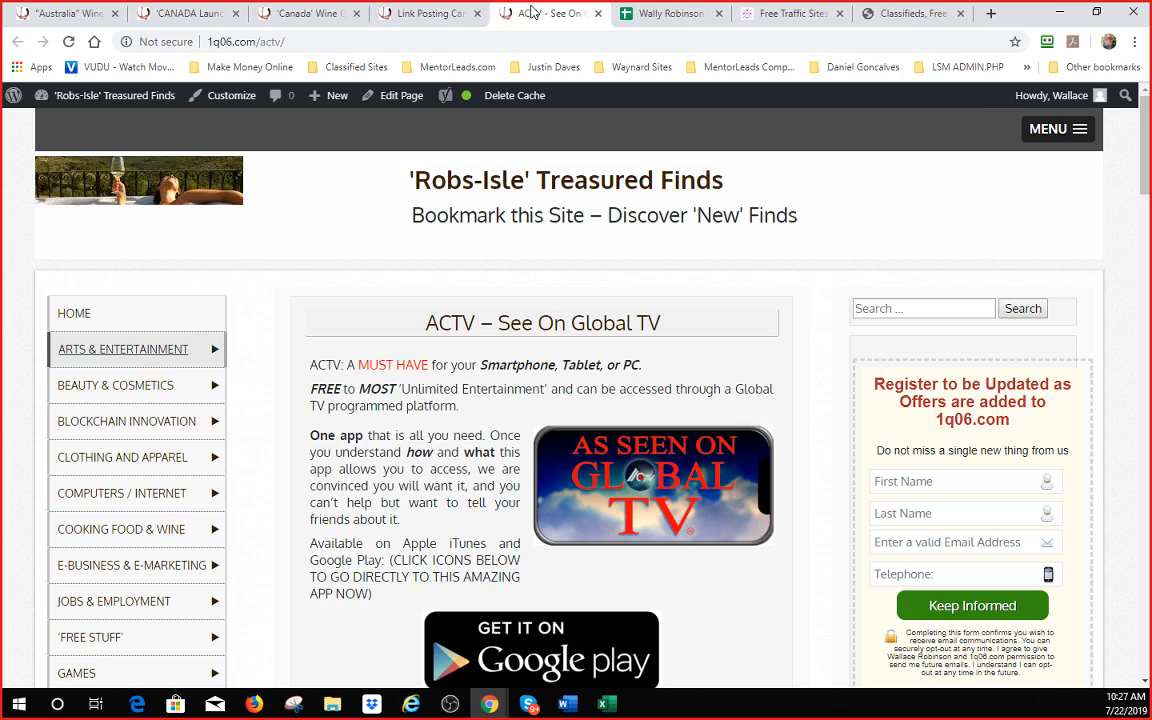
drag(261, 43, 430, 67)
text(link)
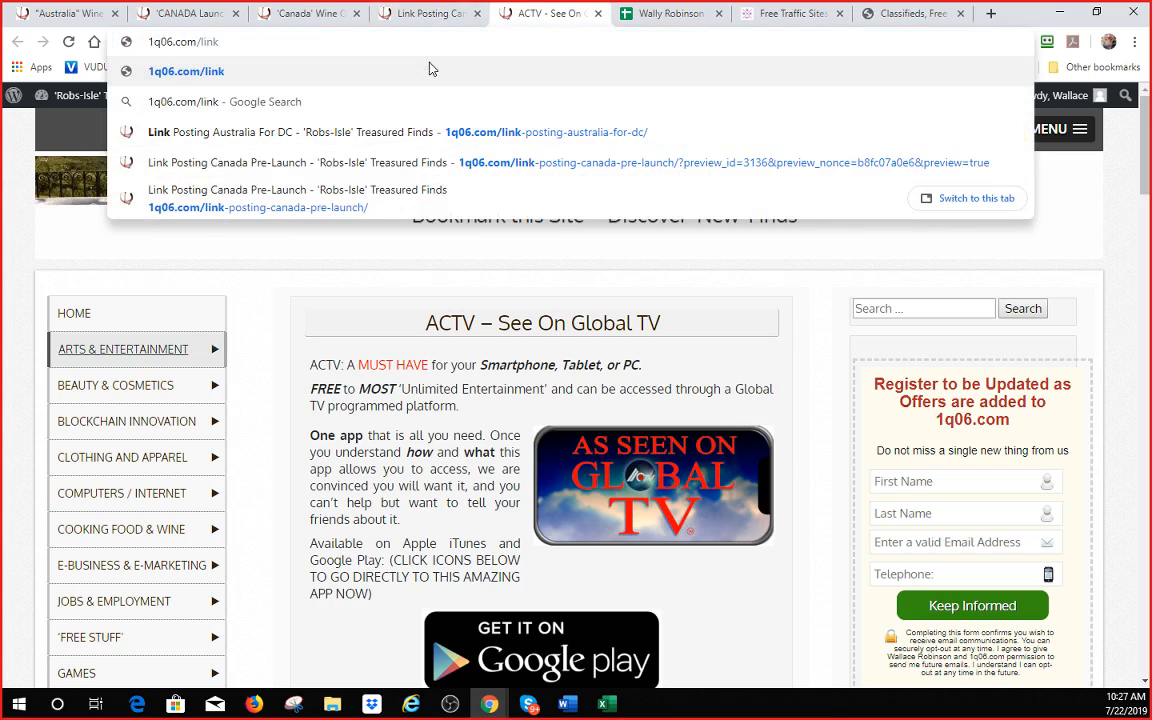
text(-posting-aust)
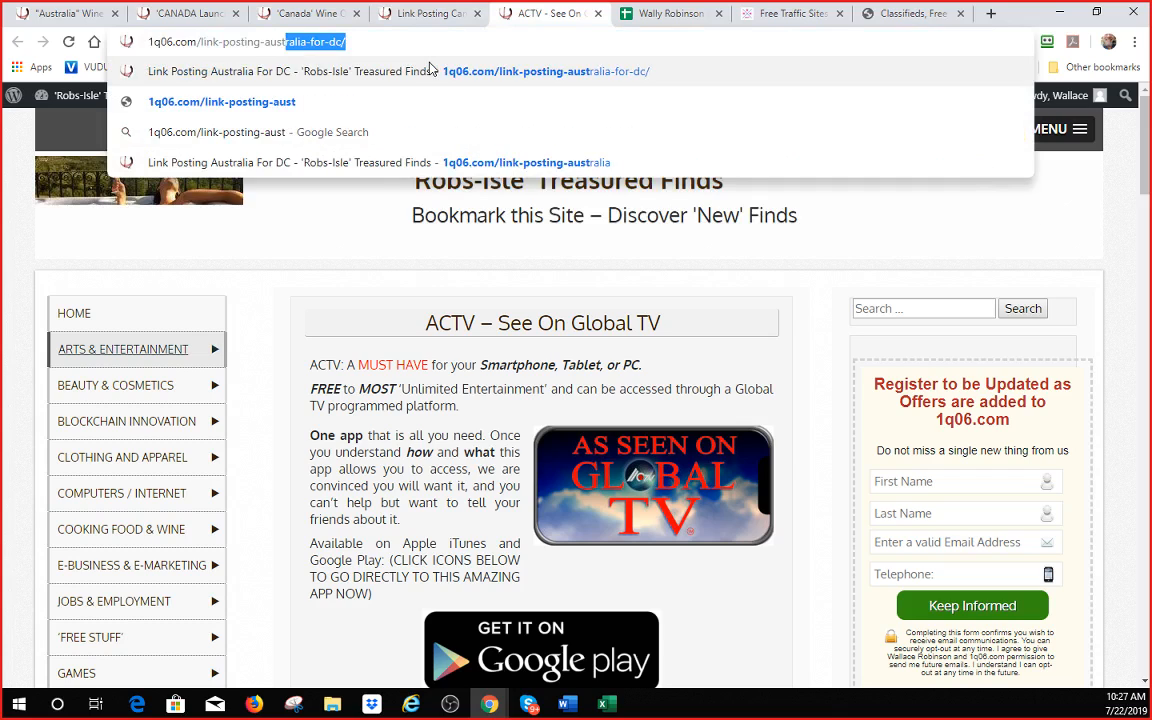
key(Return)
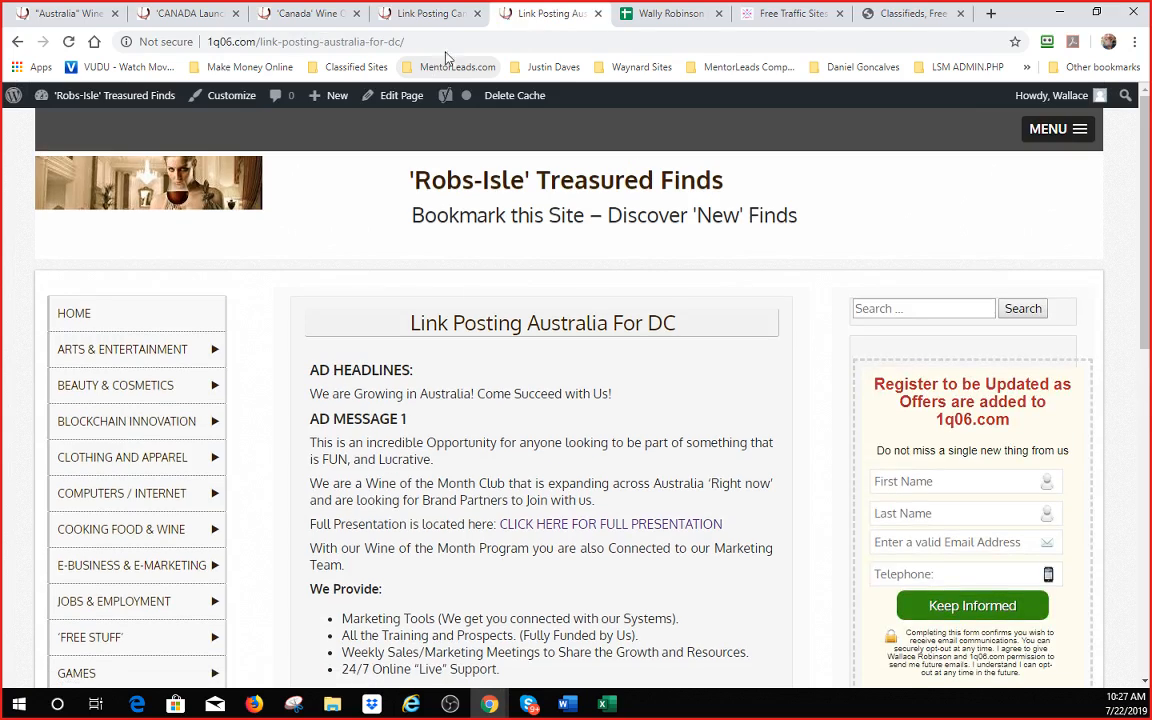
scroll(514, 432, down, 3)
scroll(530, 434, up, 3)
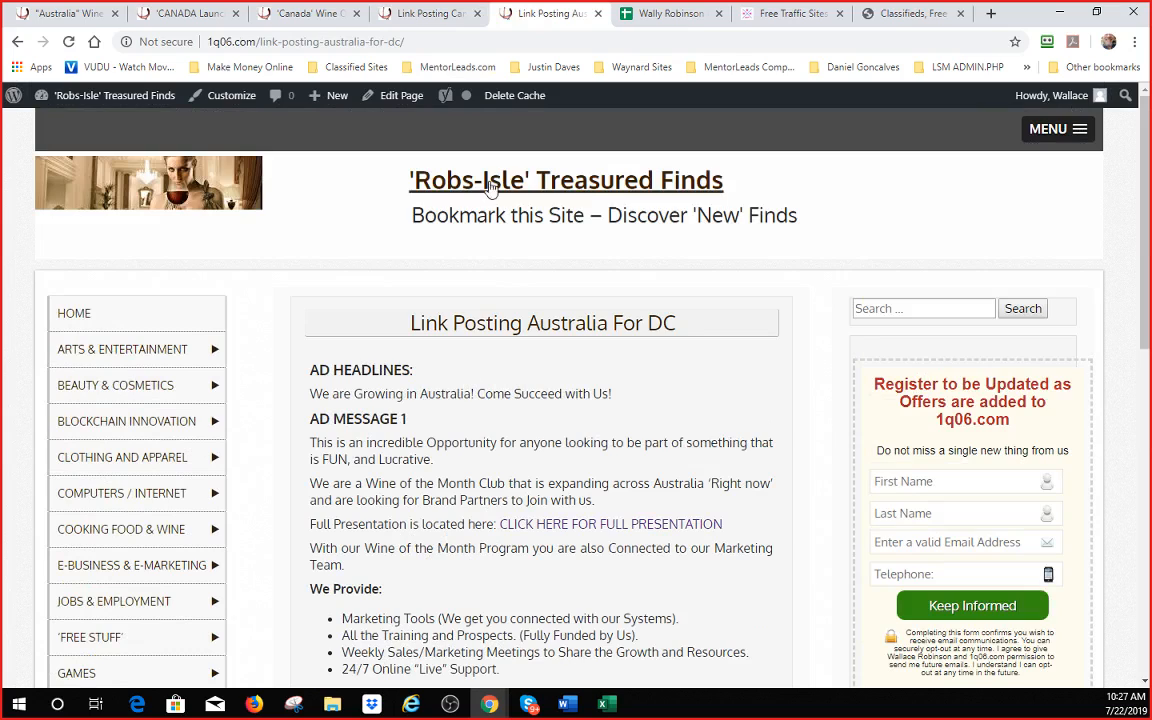
Edit the Link Posting Australia page and add an empty paragraph below the headline
click(401, 97)
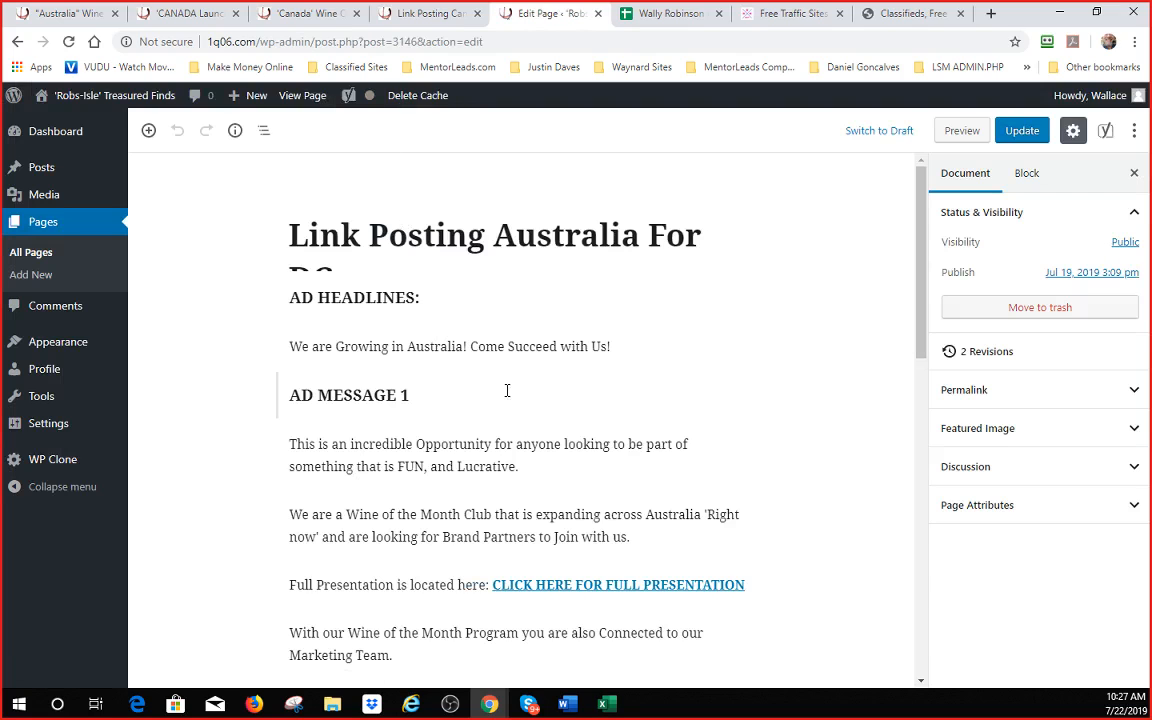
click(634, 344)
key(Return)
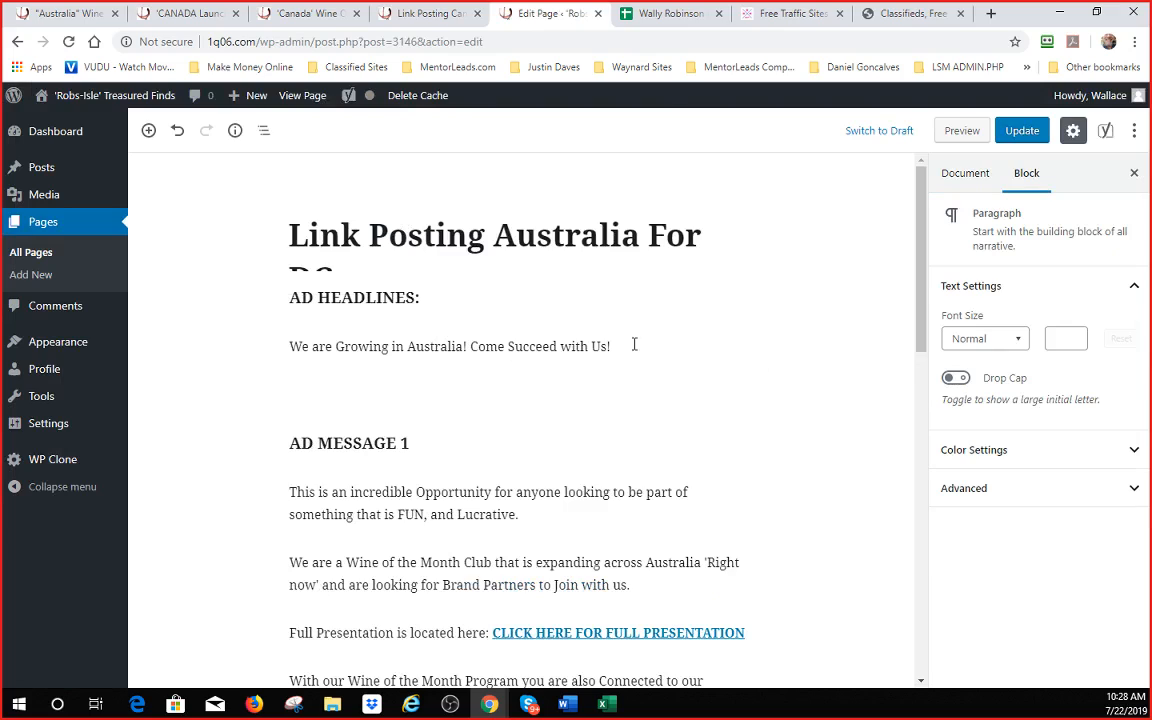
Copy the FreeAdsCiti ad title into the new paragraph and colour it red
click(776, 14)
click(889, 14)
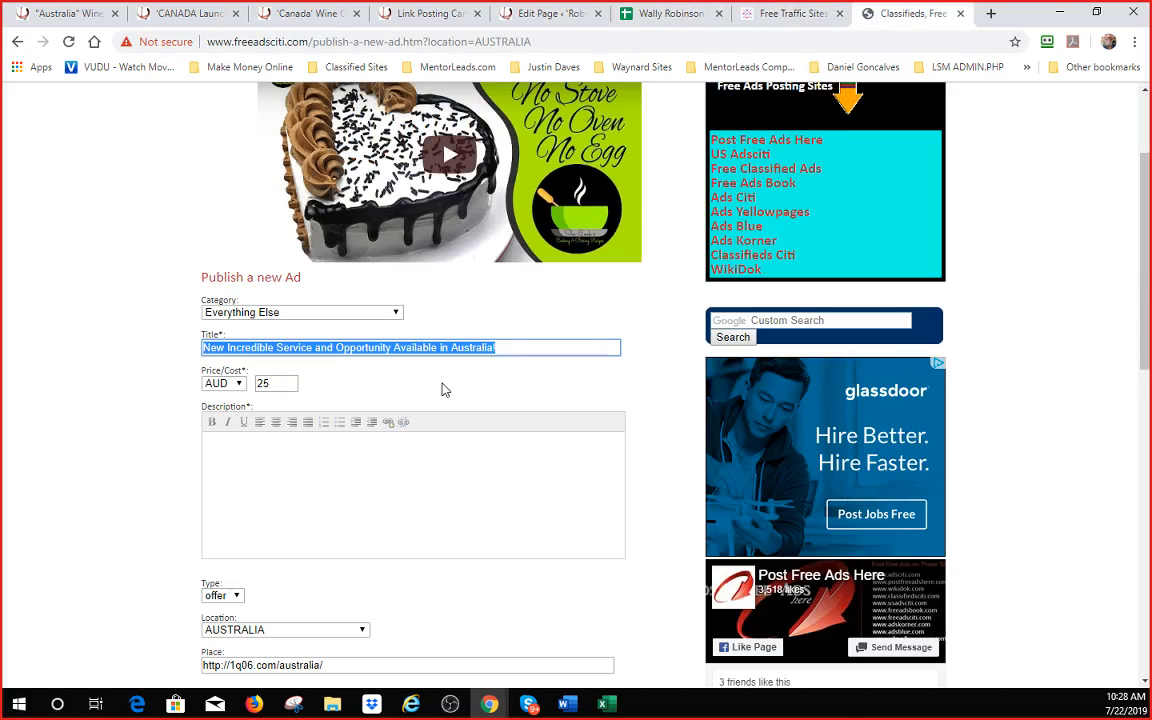
click(520, 352)
drag(527, 350, 180, 373)
key(ctrl+c)
click(561, 22)
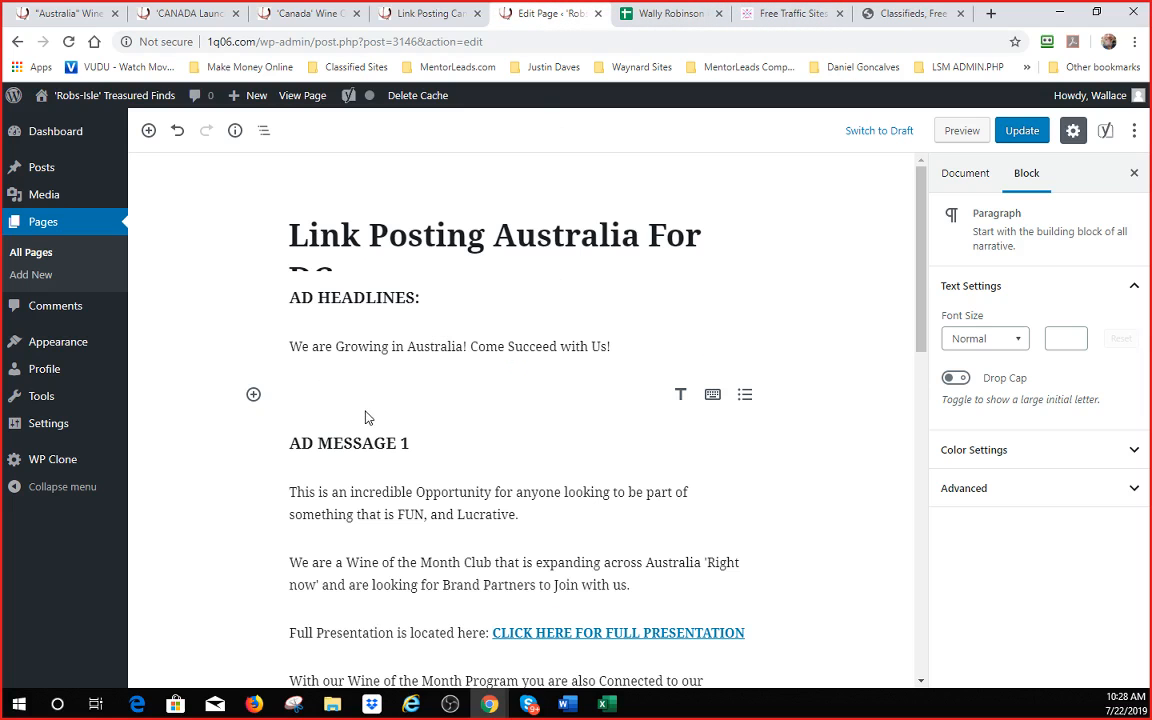
key(ctrl+v)
click(1029, 462)
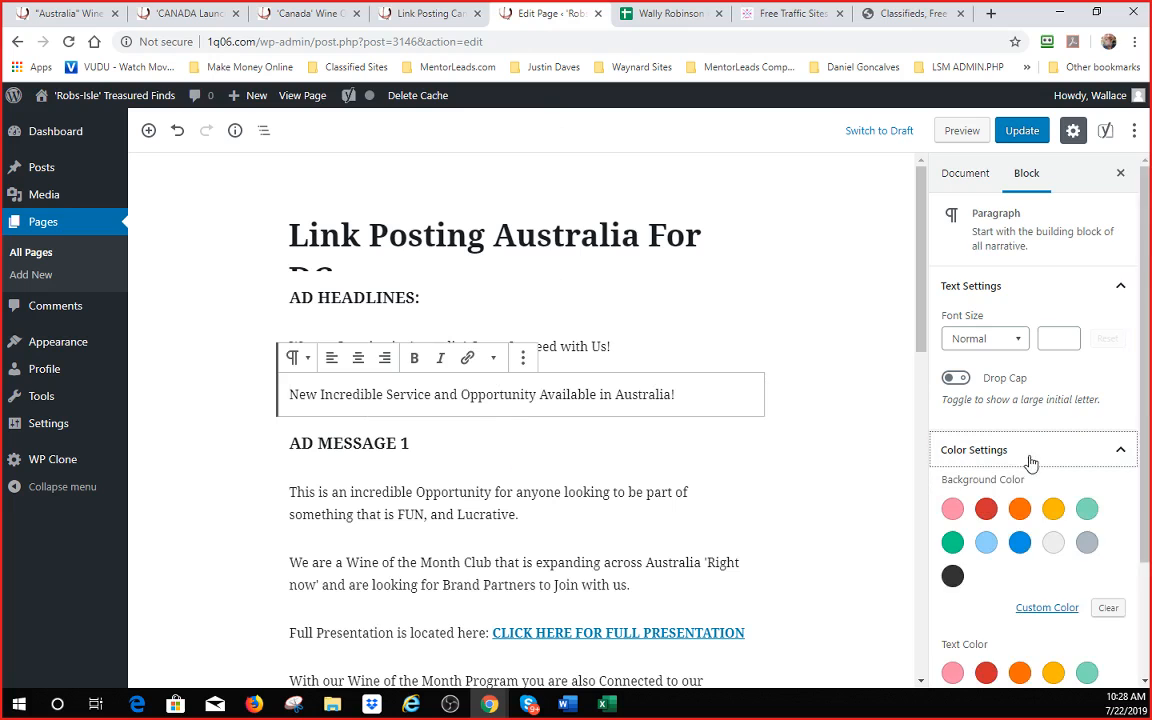
click(986, 672)
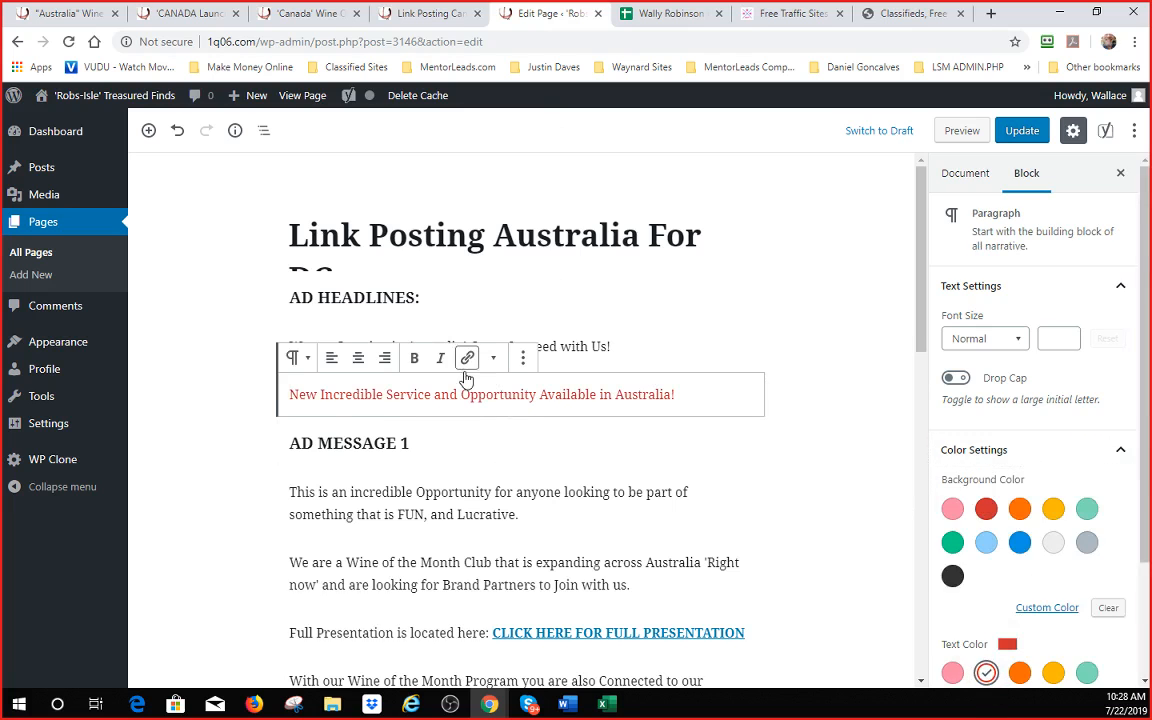
Select the AD MESSAGE 1 paragraphs and following blocks in the editor
scroll(463, 360, down, 4)
scroll(462, 332, down, 8)
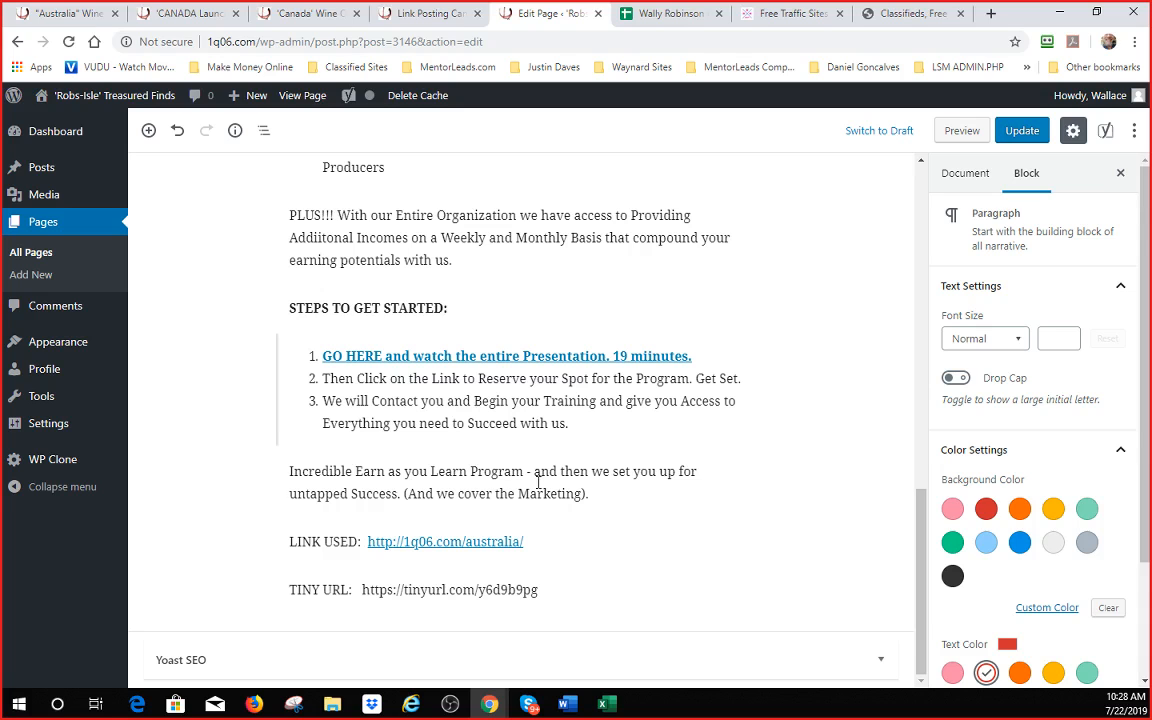
click(622, 494)
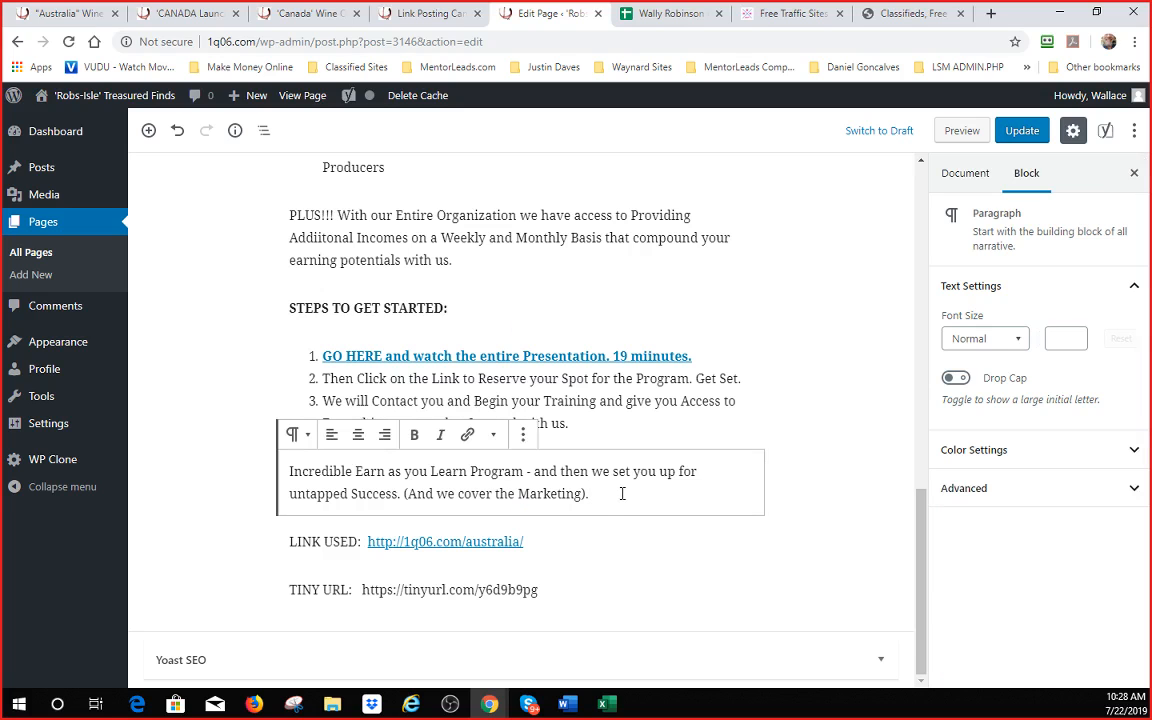
scroll(674, 368, up, 10)
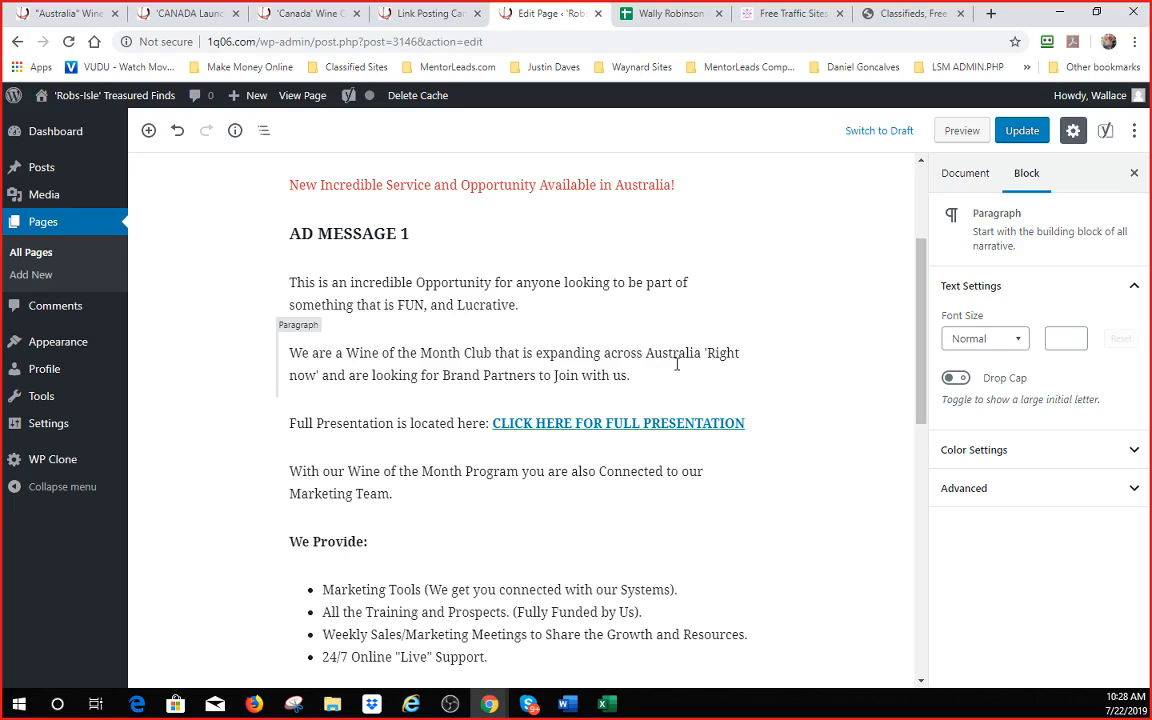
scroll(510, 304, up, 1)
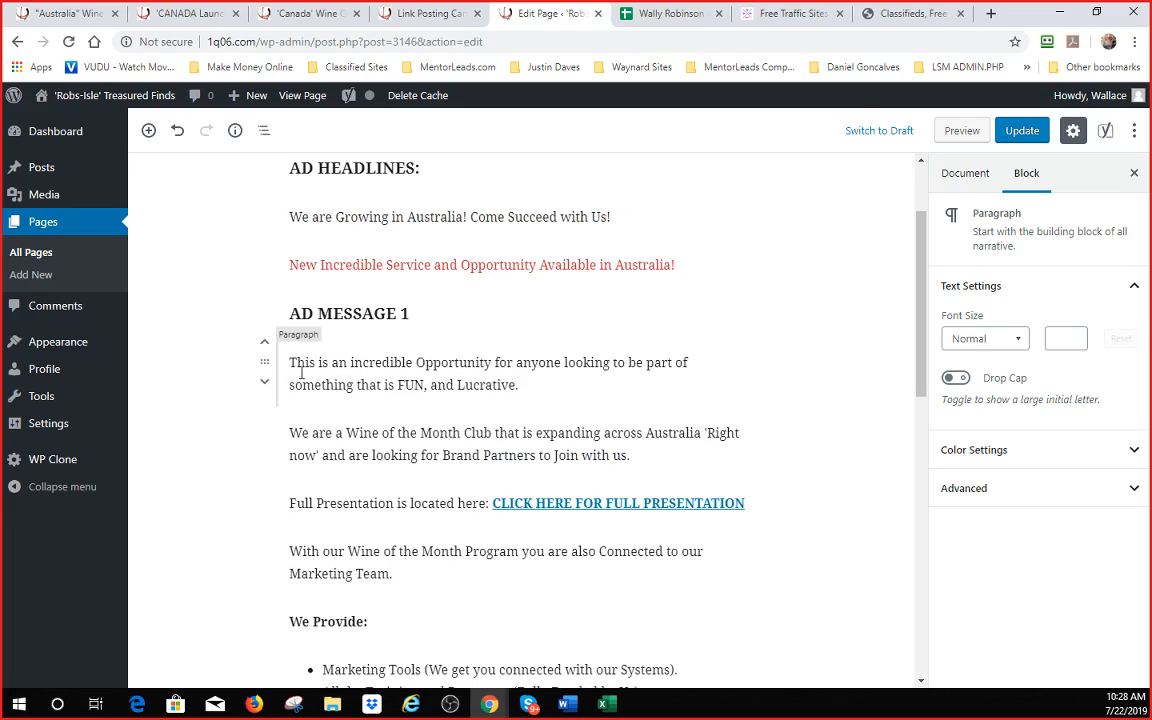
drag(300, 372, 587, 476)
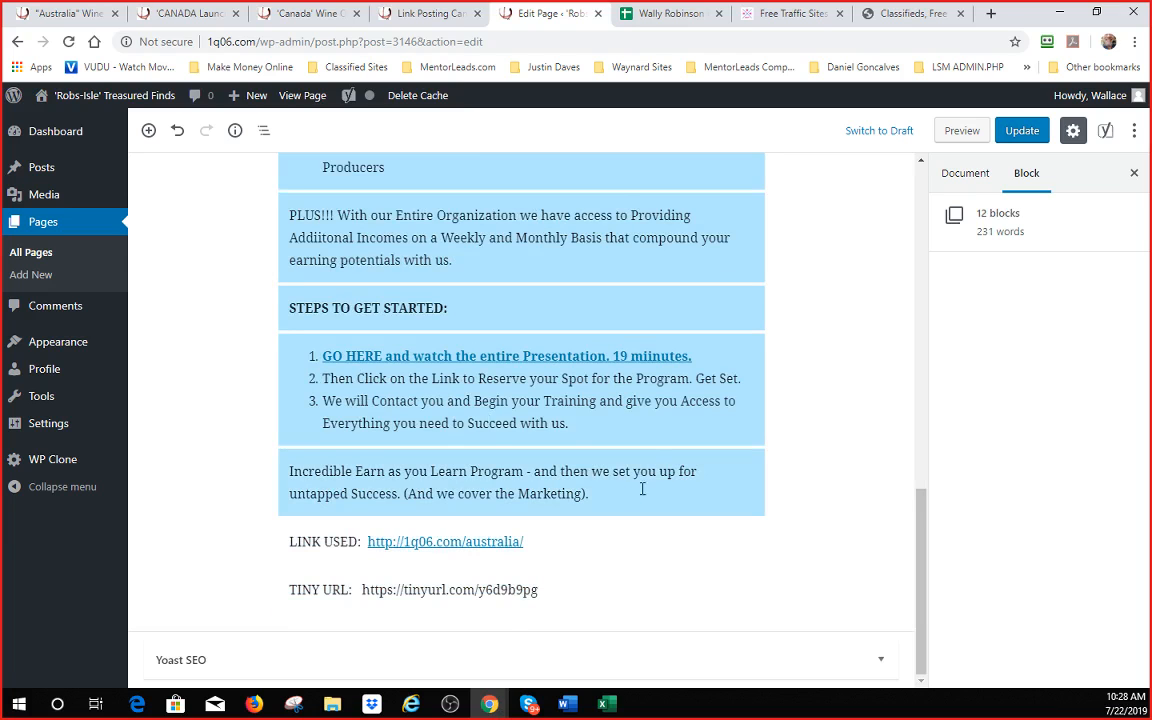
click(777, 14)
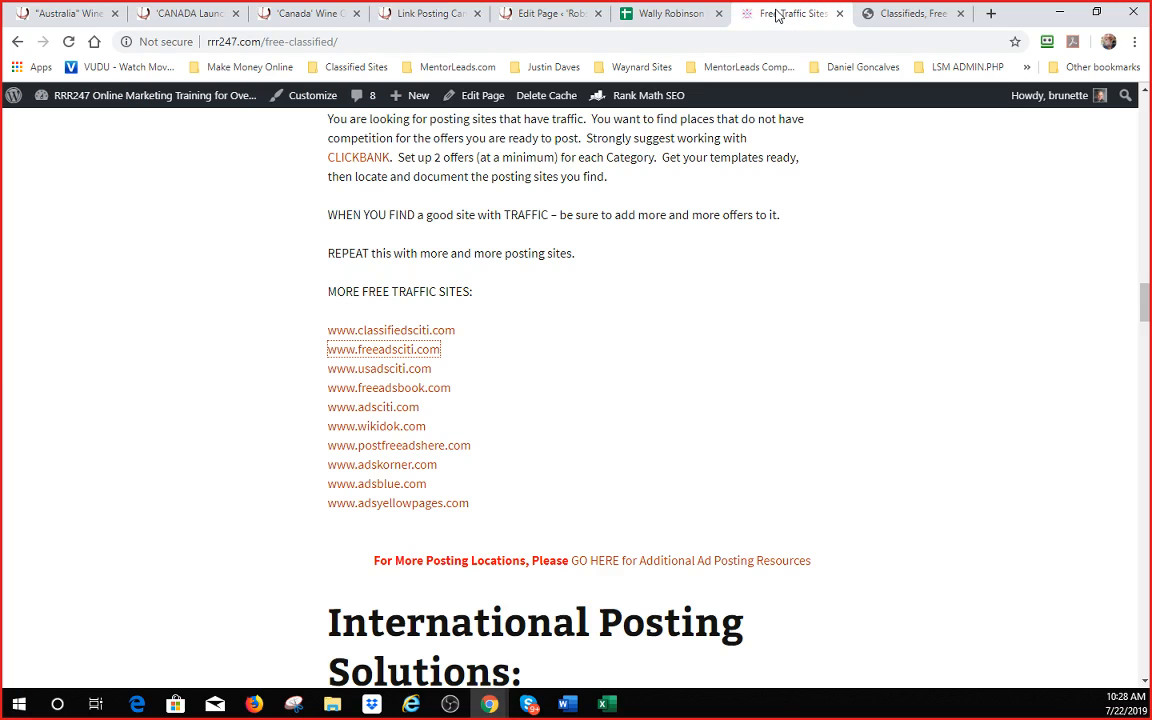
click(905, 14)
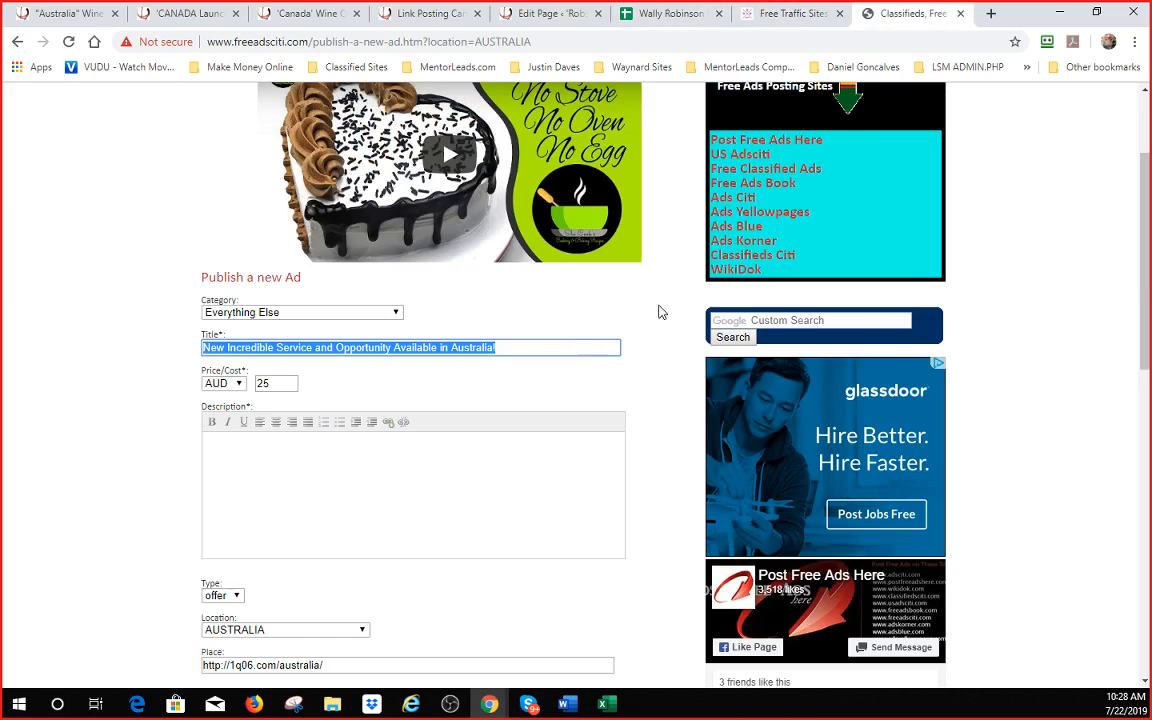
Paste the wine-club ad text into the Description editor
click(321, 445)
text(This is an incredible Opportunity for anyone looking to be part of something that is FUN, and Lucrative. We are a Wine of the Month Club that is expanding across Australia 'Right now' and are looking for Brand Partners to Join with us. Full Presentation is located here: CLICK HERE FOR FULL PRESENTATION With our Wine of the Month Program you are also Connected to our Marketing Team. We Provide: Marketing Tools (We get you connected with our Systems). All the Training and Prospects. (Fully Funded by Us). Weekly Sales/Marketing Meetings to Share the Growth and Resources. 24/7 Online "Live" Support. You Receive: Industry Leading Compensation Residual Commissions and Bonuses (Performance Based) Access to Commission Bonuses and Overrides for Management and Growth of a Team Access to Incentives, additional Bonuses and... Direct Training from Foremost Online Professional Marketers and Top Producers PLUS!!! With our Entire Organization we have access to Providing Addiitonal Incomes on a Weekly and Monthly Basis that compound your earning potentials with us. STEPS TO GET STARTED: GO HERE and watch the entire Presentation. 19 minutes. Then Click on the Link to Reserve your Spot for the Program. Get Set. We will Contact you and Begin your Training and give you Access to Everything you need to Succeed with us. Incredible Earn as you Learn Program - and then we set you up for untapped Success. (And we cover the Marketing).)
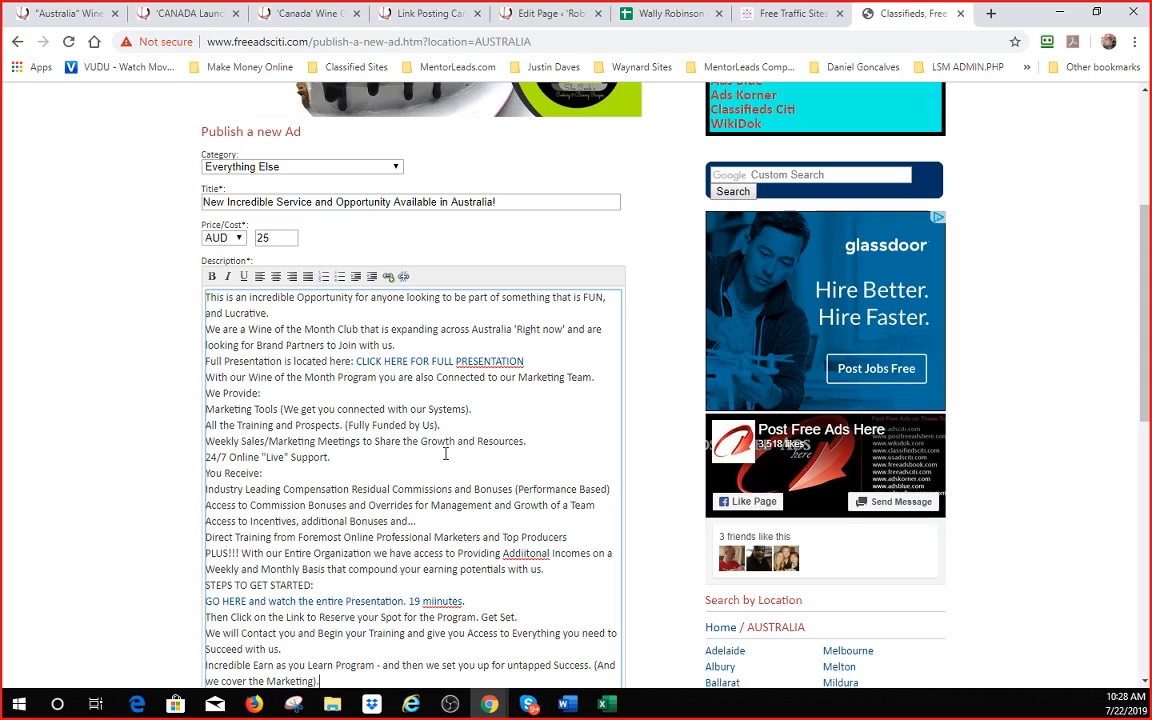
scroll(446, 453, down, 4)
scroll(453, 452, up, 4)
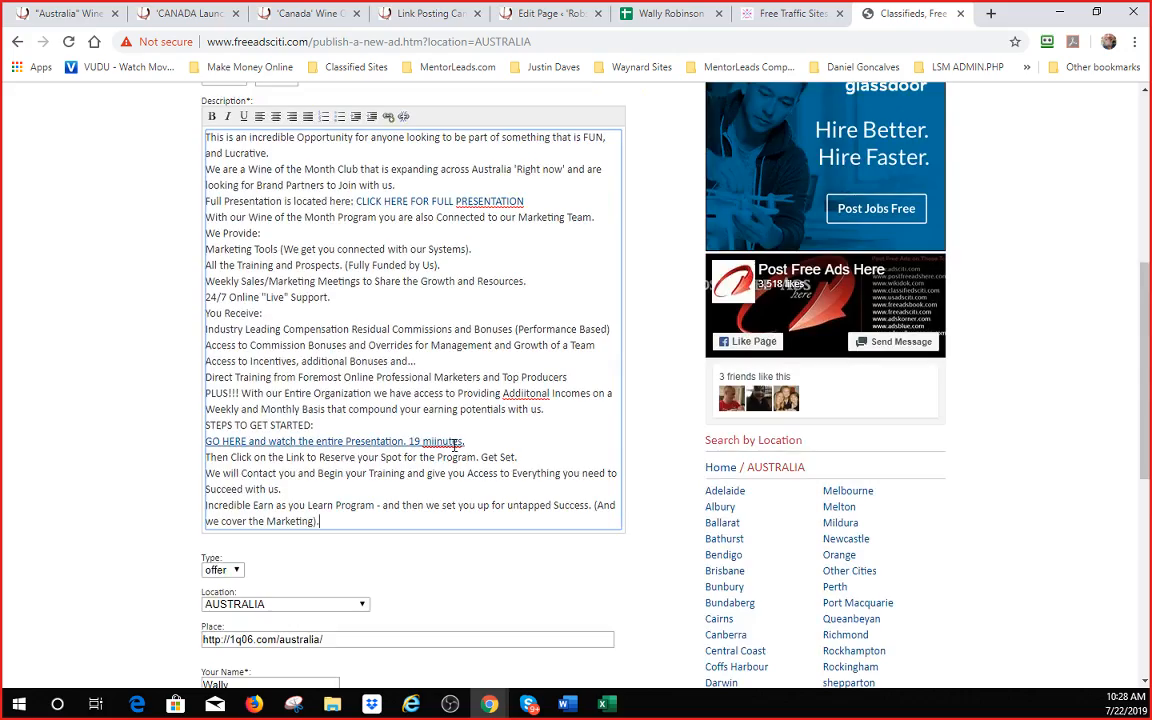
scroll(455, 450, down, 4)
scroll(455, 452, down, 1)
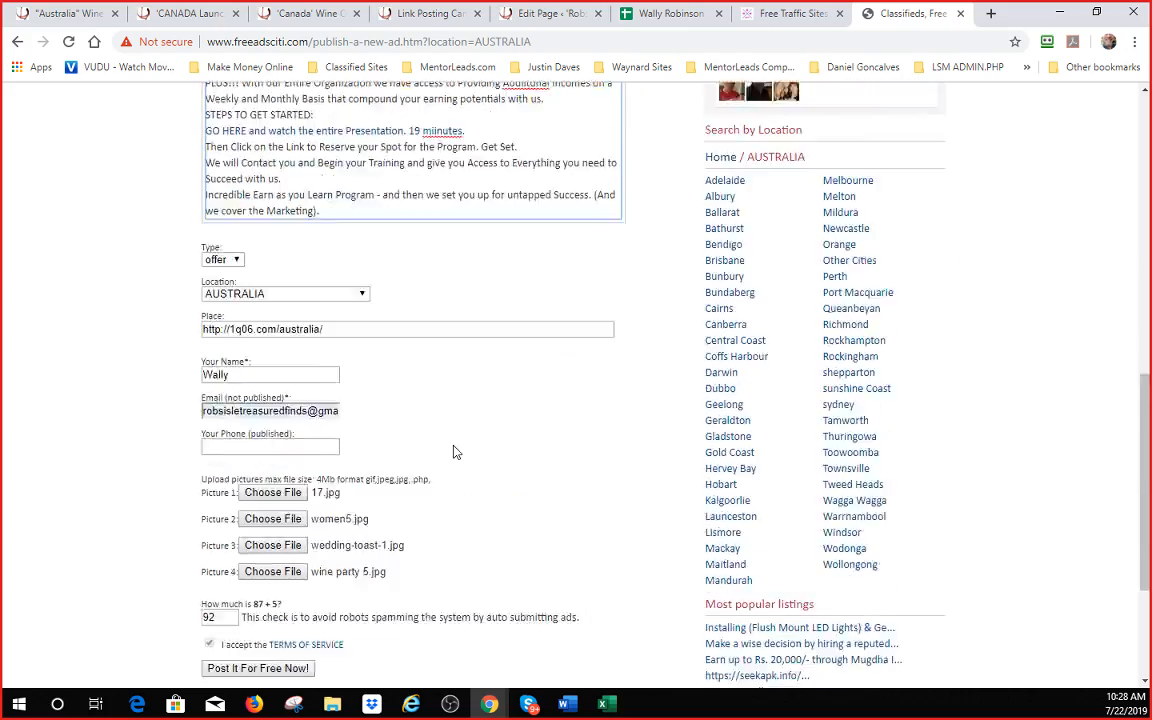
scroll(460, 450, up, 2)
scroll(462, 447, up, 2)
scroll(440, 420, down, 6)
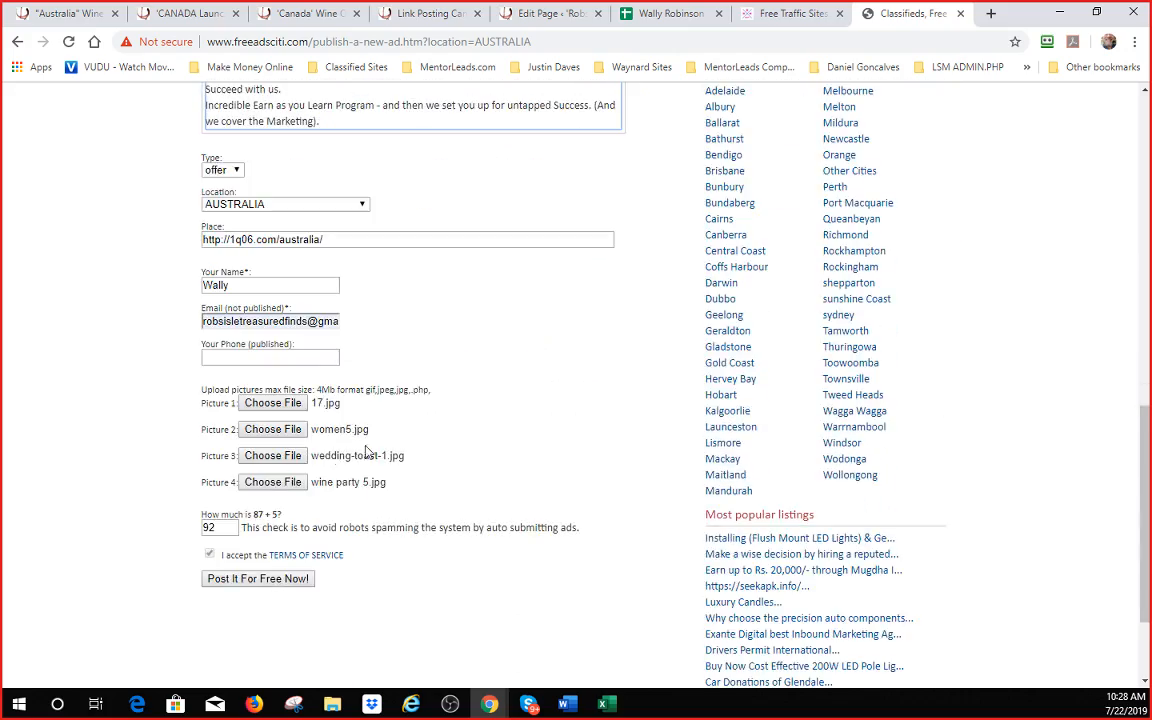
scroll(422, 383, up, 5)
scroll(422, 383, up, 3)
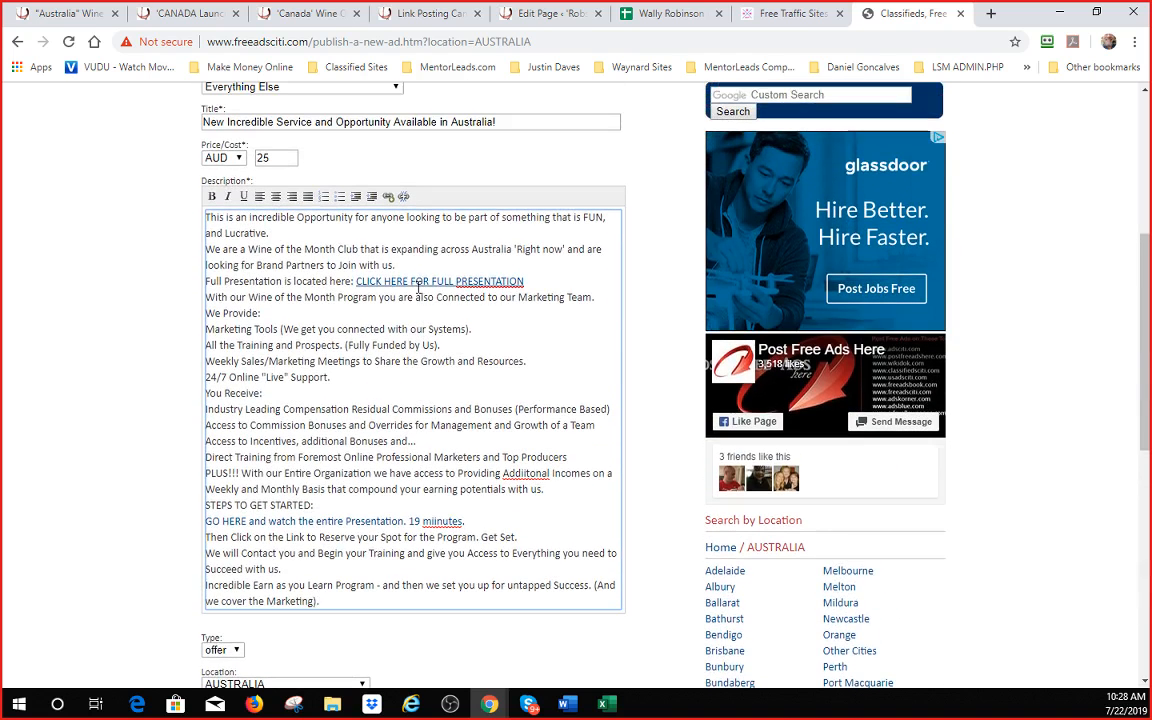
Add blank lines between the opening paragraphs, from the first sentence through 'You Receive:'
click(295, 227)
key(Return)
click(410, 285)
key(Return)
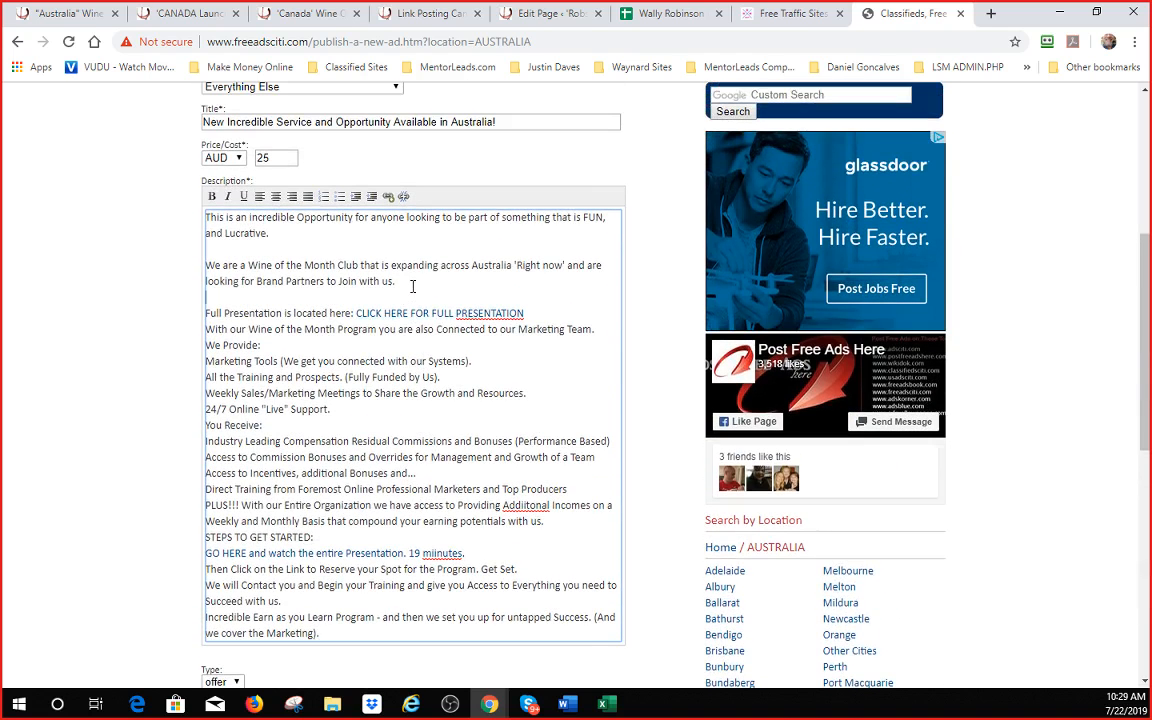
click(540, 314)
key(Return)
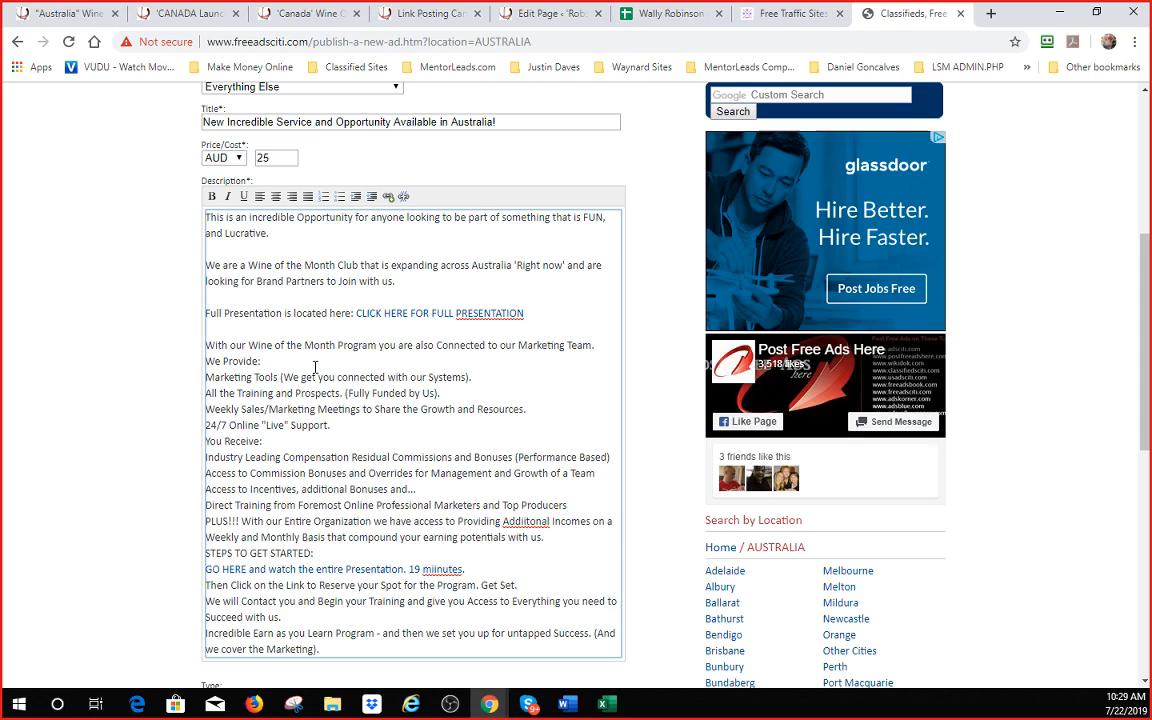
click(600, 347)
key(Return)
click(269, 374)
key(Return)
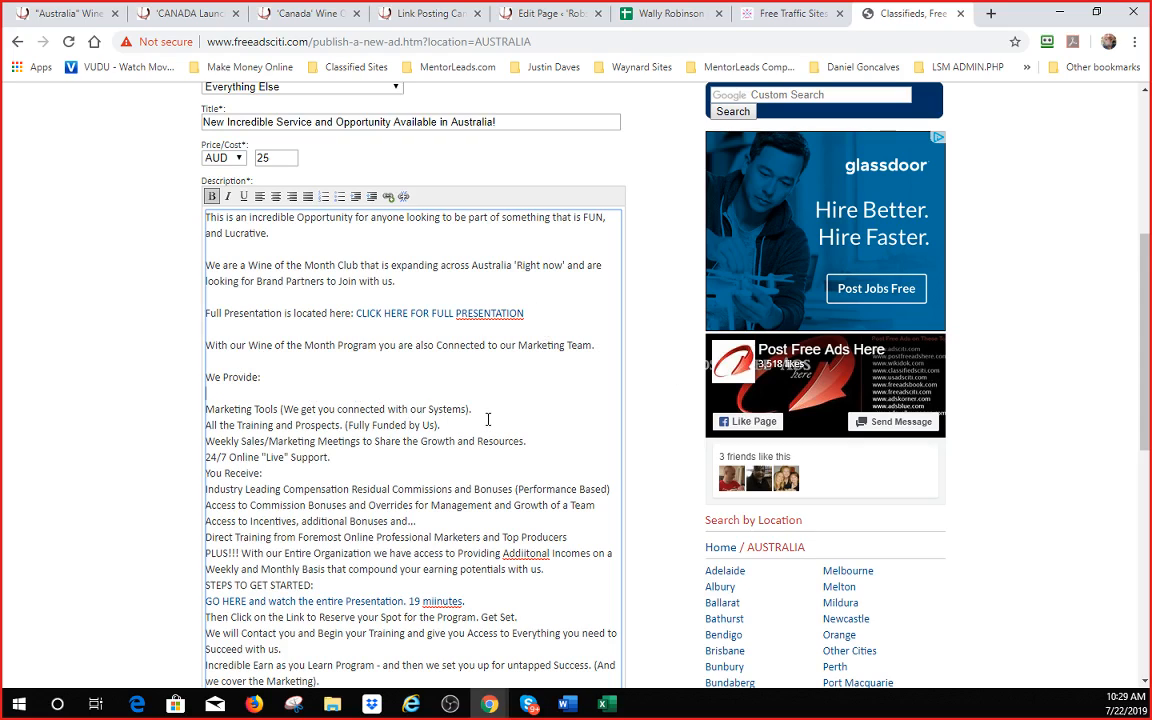
click(350, 458)
key(Return)
click(305, 487)
key(Return)
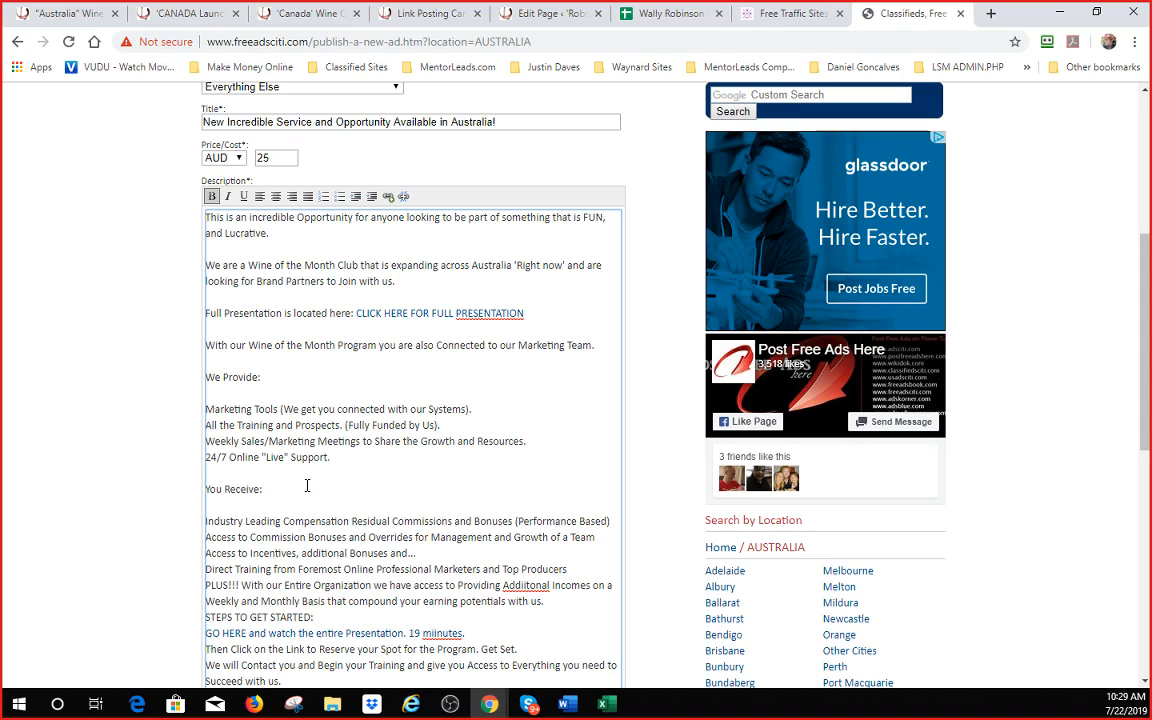
Add blank lines around PLUS!!!, STEPS TO GET STARTED, GO HERE, 'Then Click' and 'Succeed with us.'
scroll(311, 485, down, 1)
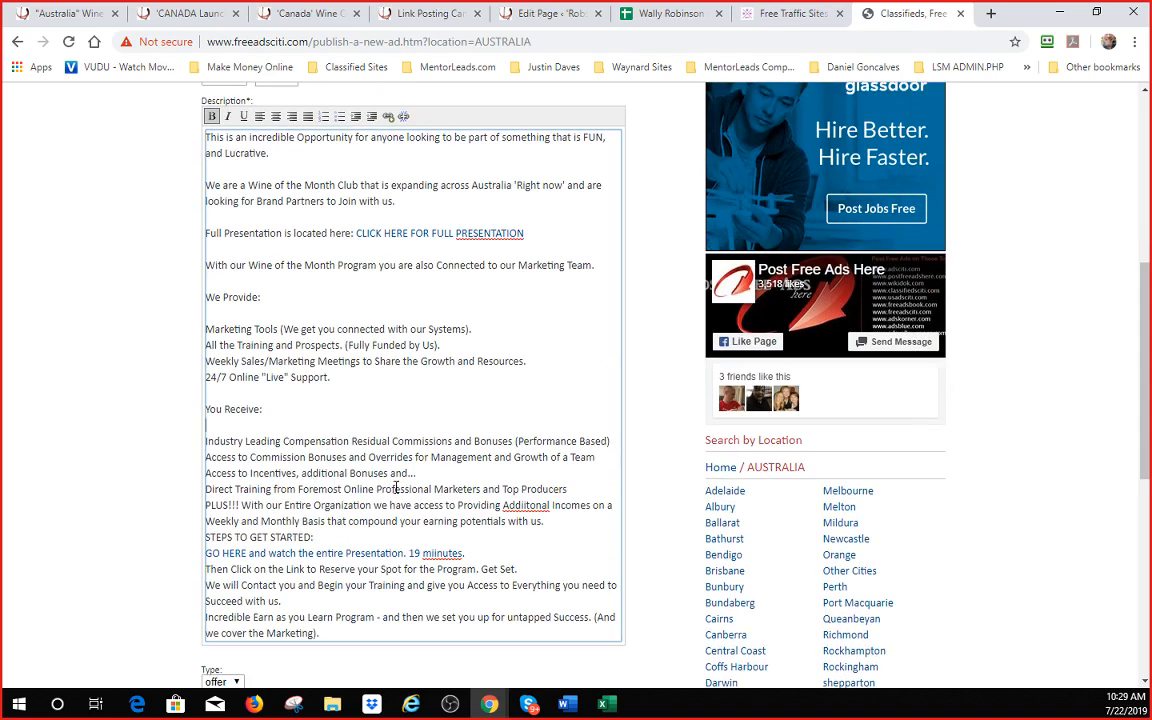
click(207, 505)
key(Return)
click(207, 553)
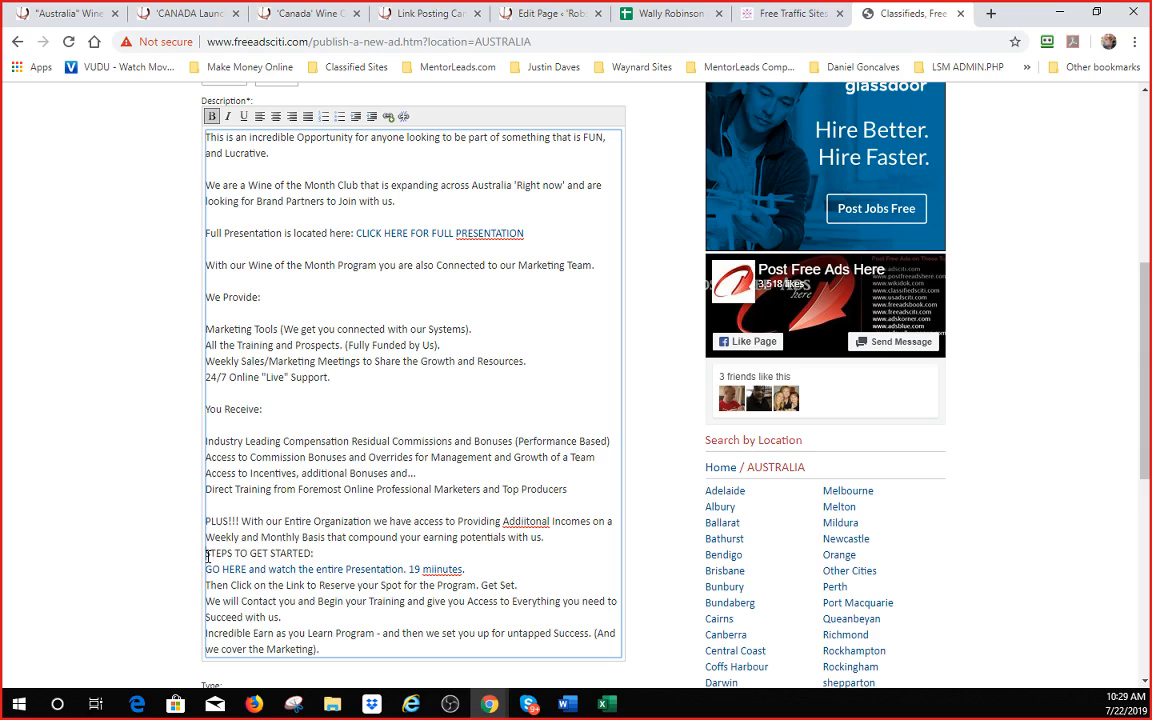
key(Return)
click(207, 585)
key(Return)
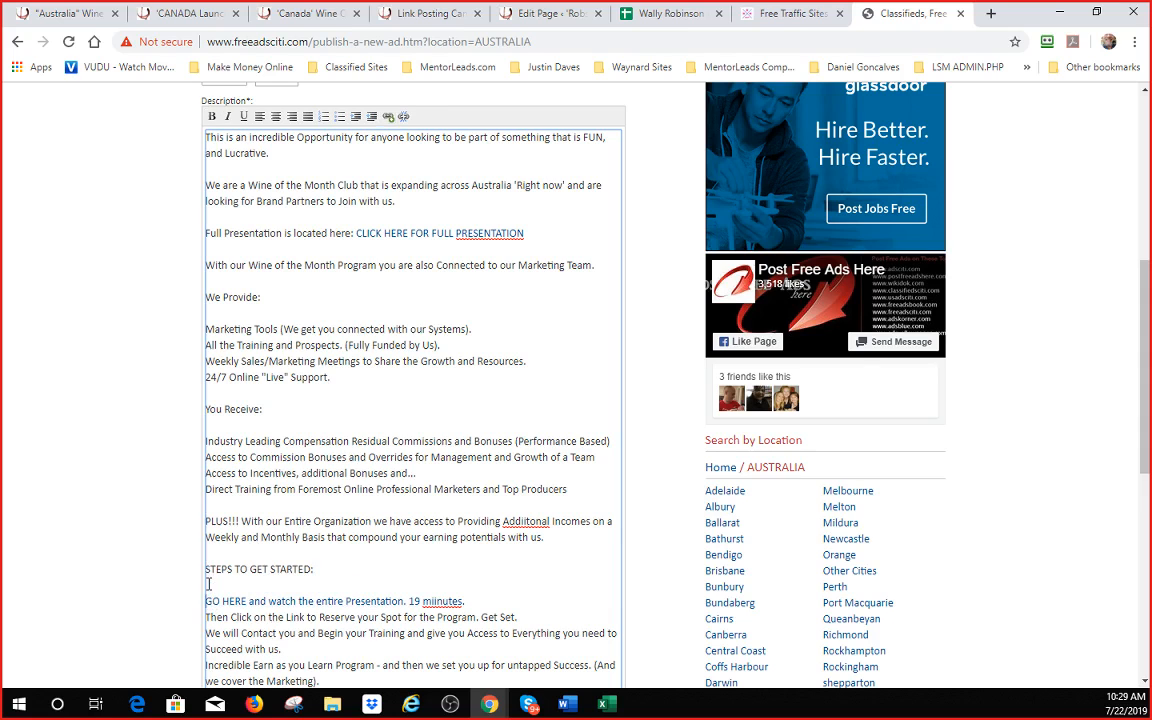
scroll(250, 550, down, 2)
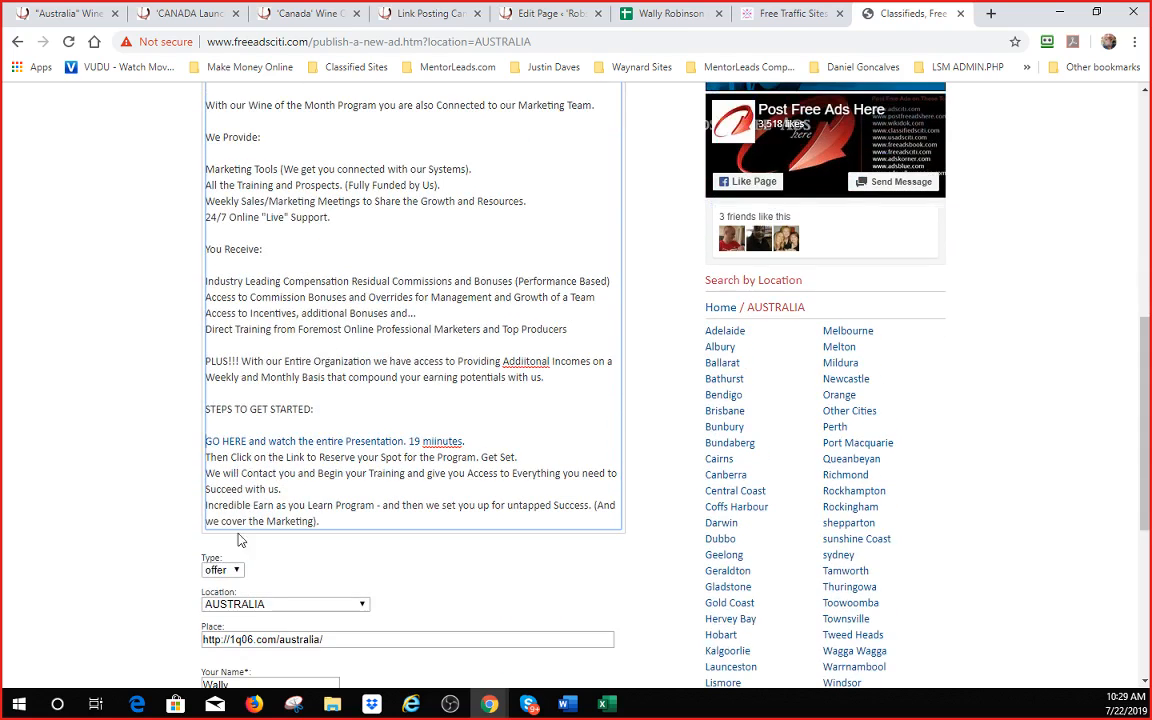
click(207, 457)
key(Return)
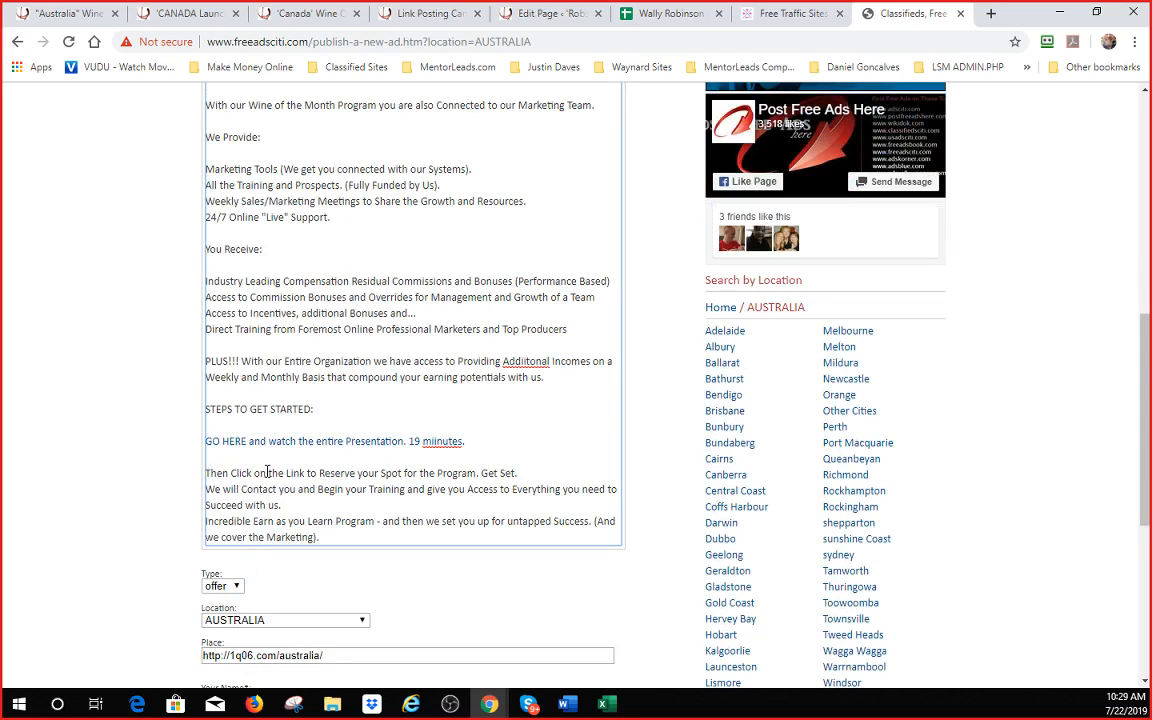
click(286, 504)
key(Return)
scroll(337, 510, down, 3)
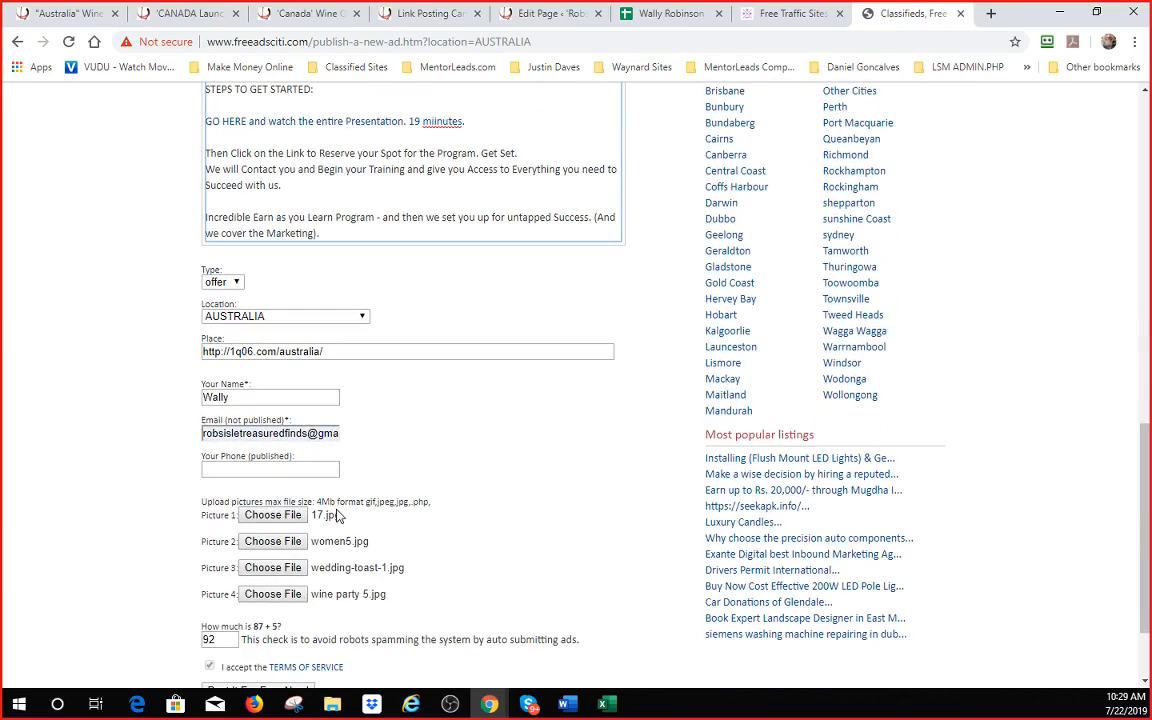
scroll(337, 514, down, 2)
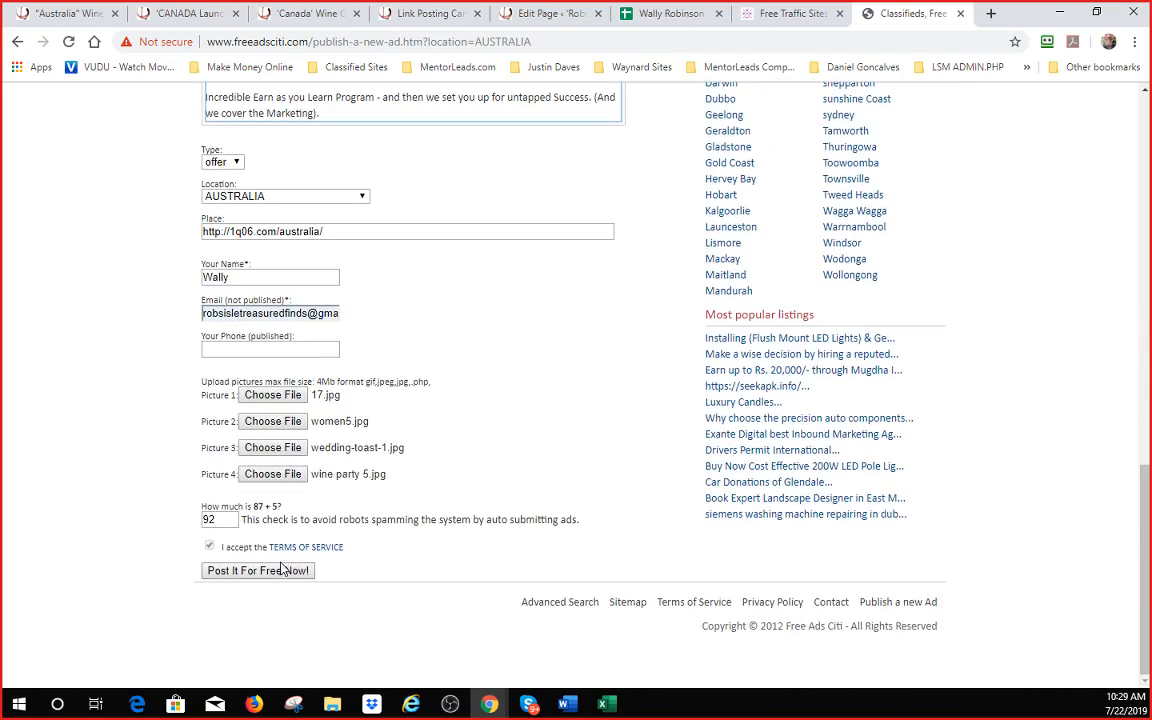
scroll(341, 549, up, 12)
scroll(344, 548, down, 6)
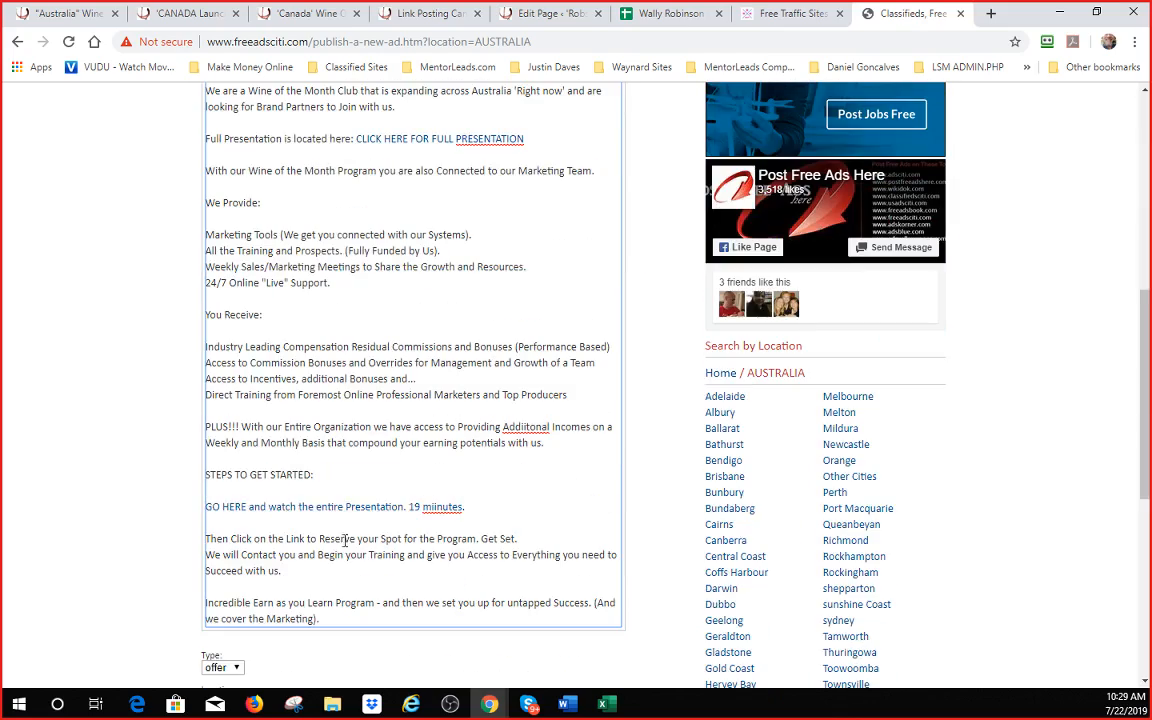
scroll(333, 554, down, 5)
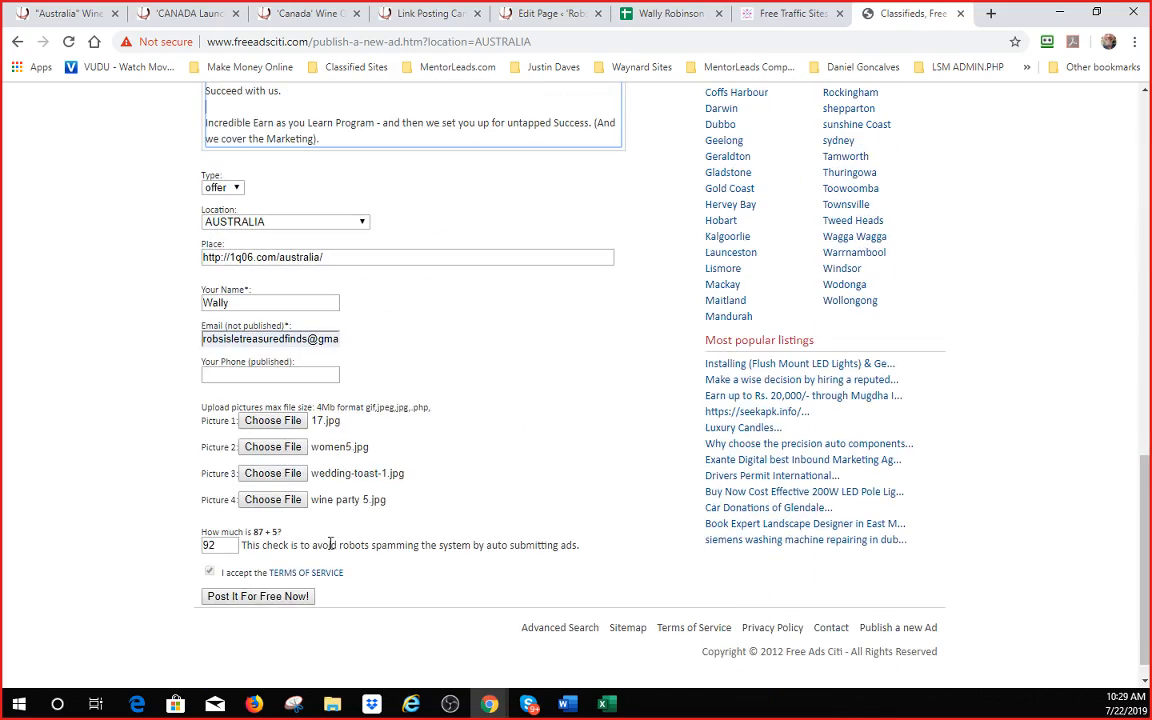
Submit the ad with 'Post It For Free Now!' and accept the check-your-inbox alert
click(253, 597)
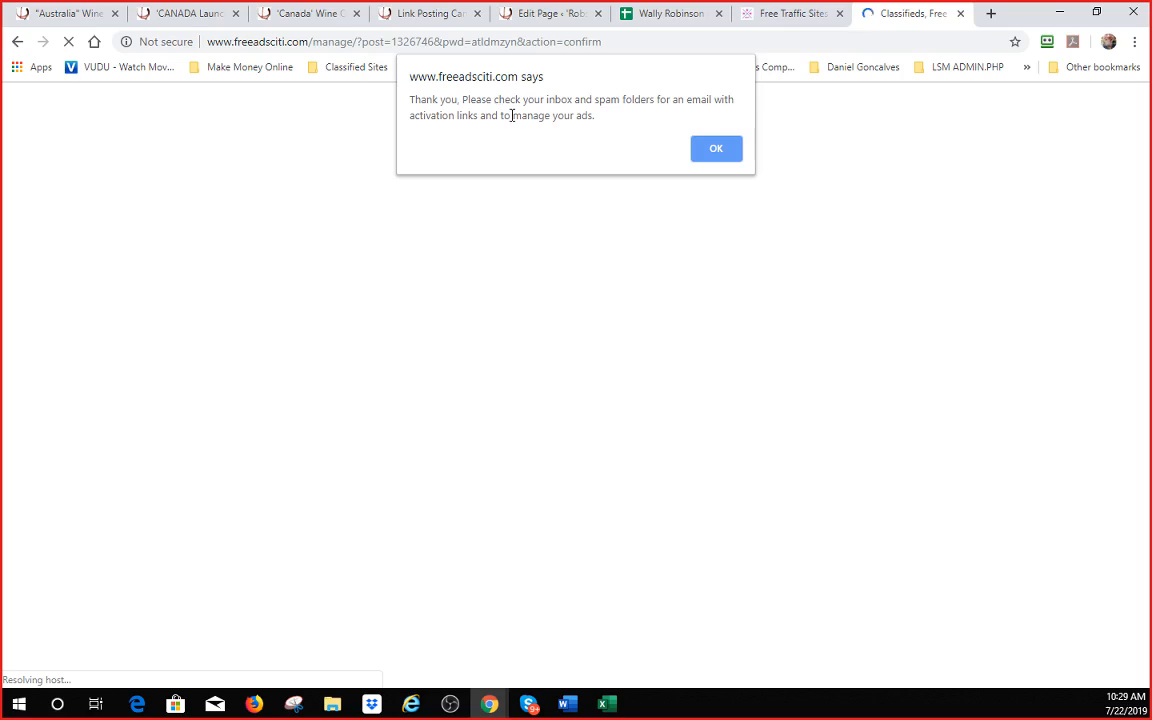
click(707, 155)
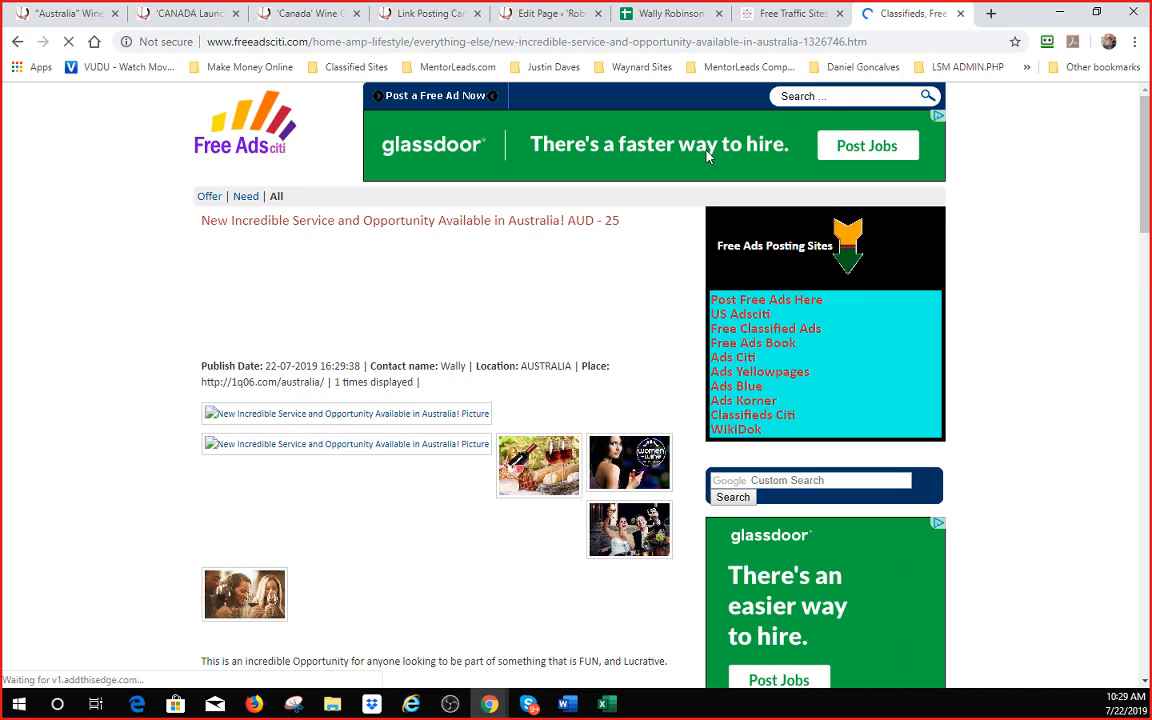
Scroll through the published FreeAdsCiti Australia ad from top to bottom and back
click(660, 12)
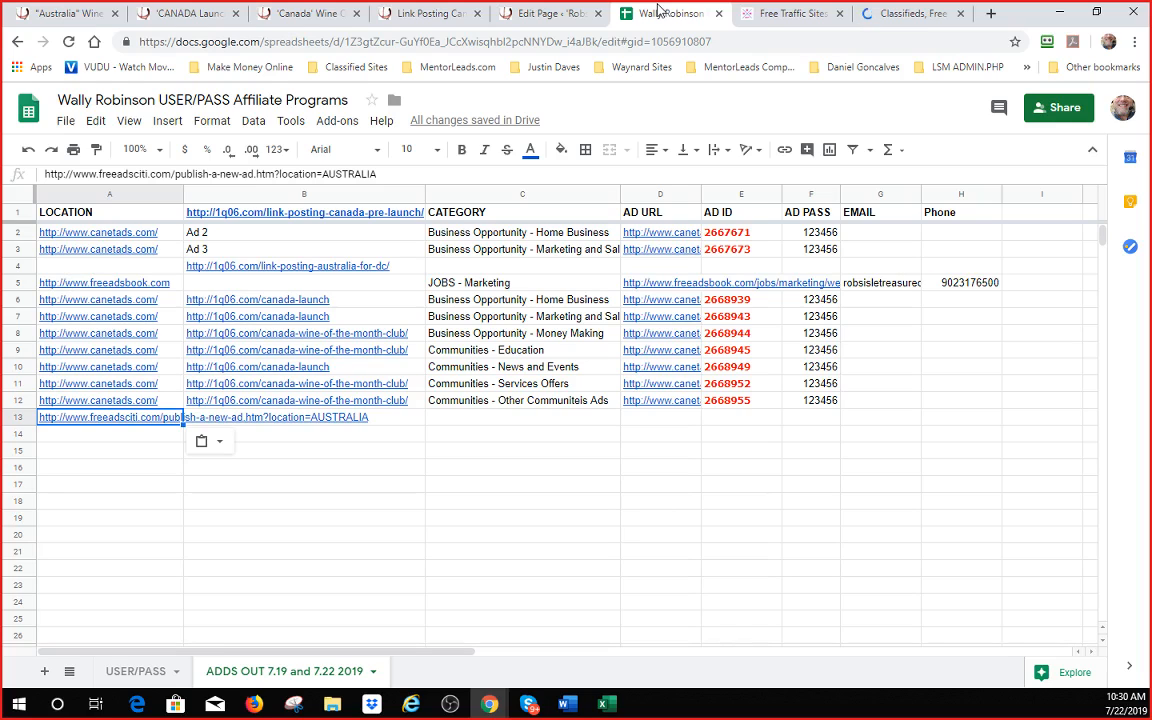
click(876, 12)
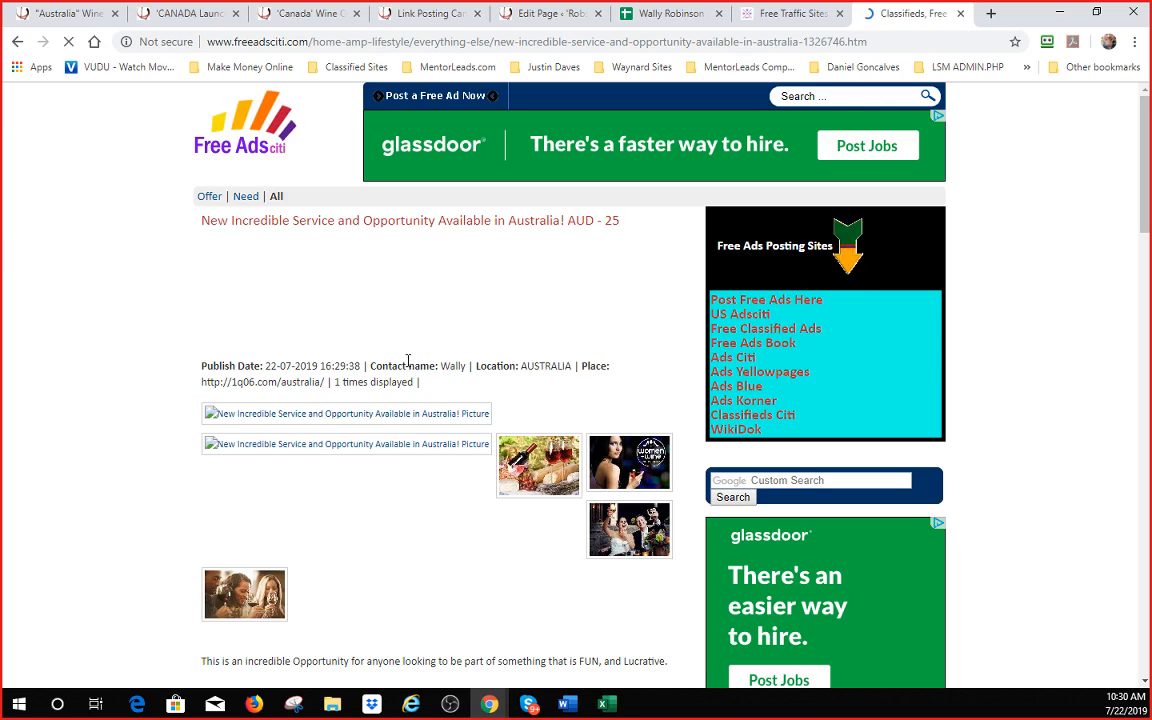
scroll(412, 362, down, 4)
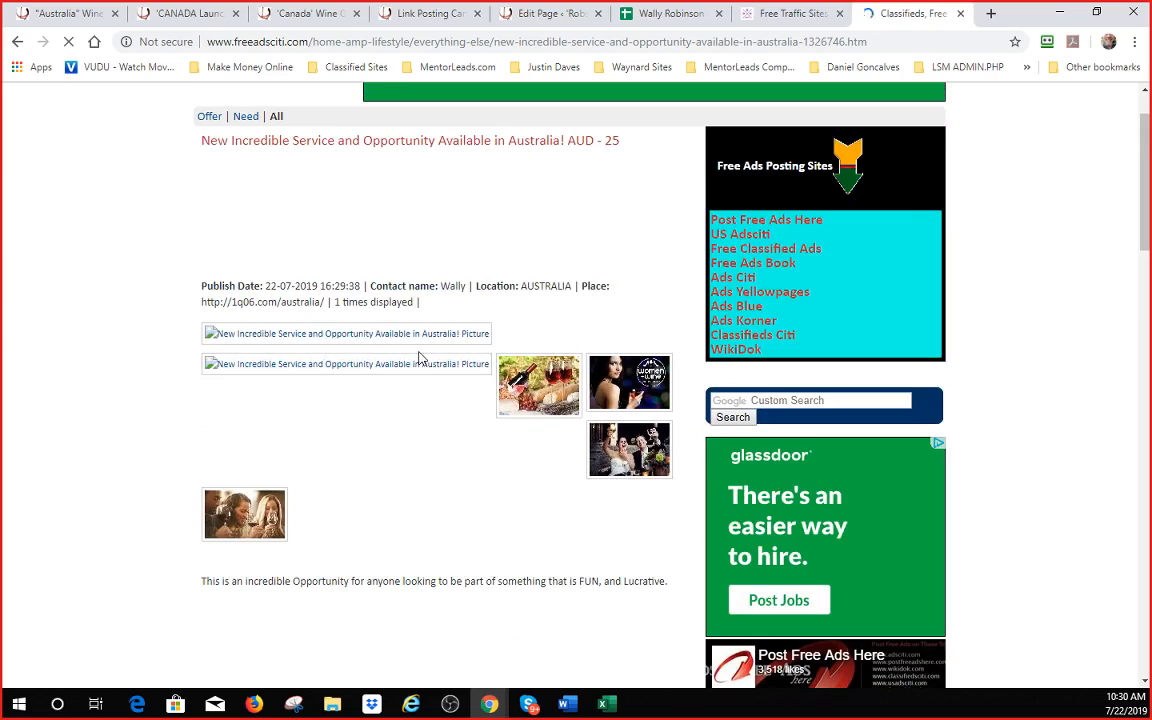
scroll(419, 361, down, 5)
scroll(419, 358, down, 4)
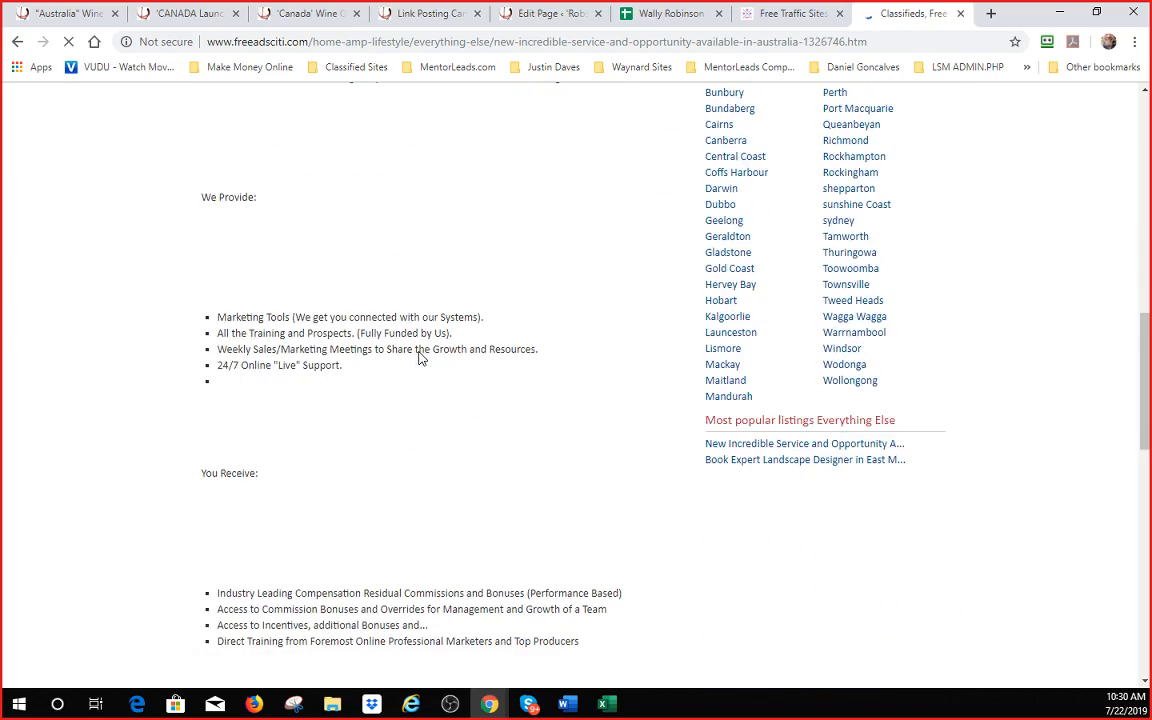
scroll(419, 358, down, 2)
scroll(421, 358, down, 4)
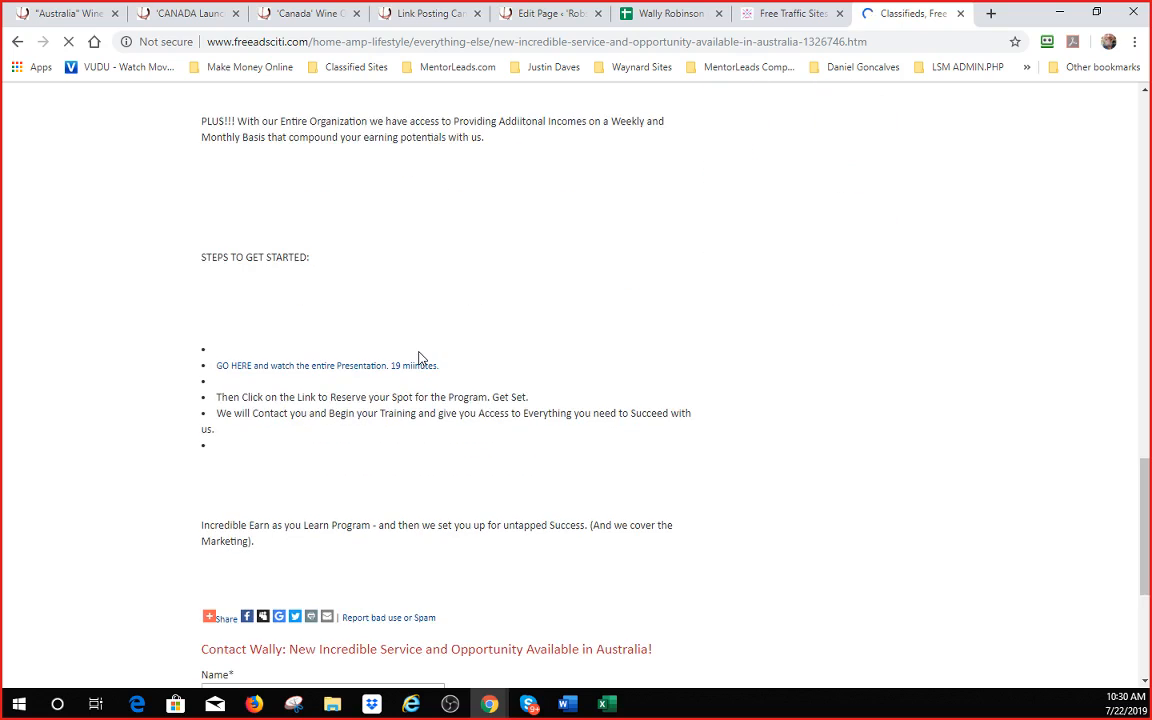
scroll(419, 358, down, 2)
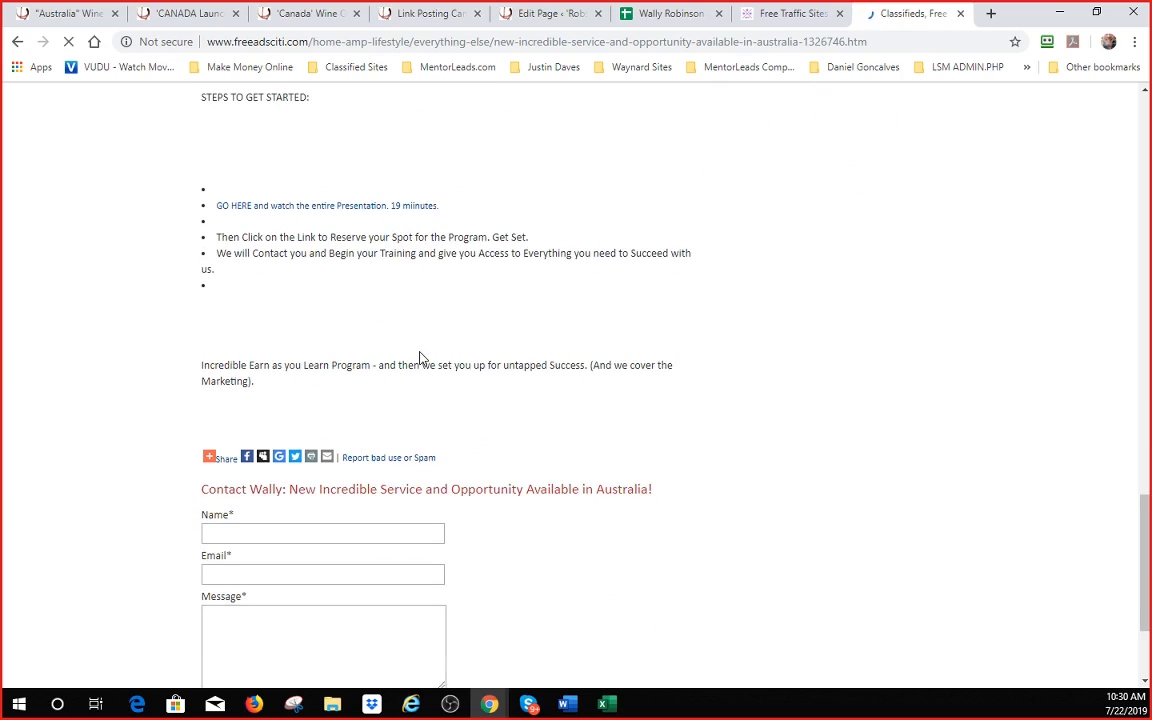
scroll(419, 358, up, 15)
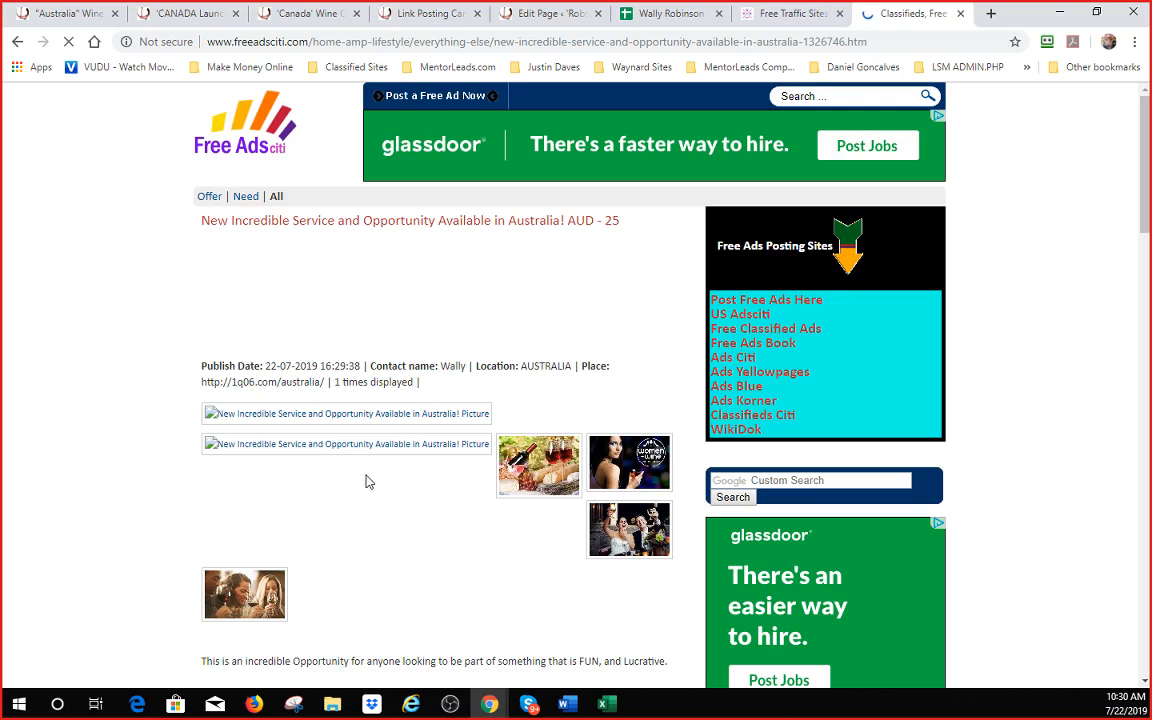
scroll(415, 320, down, 5)
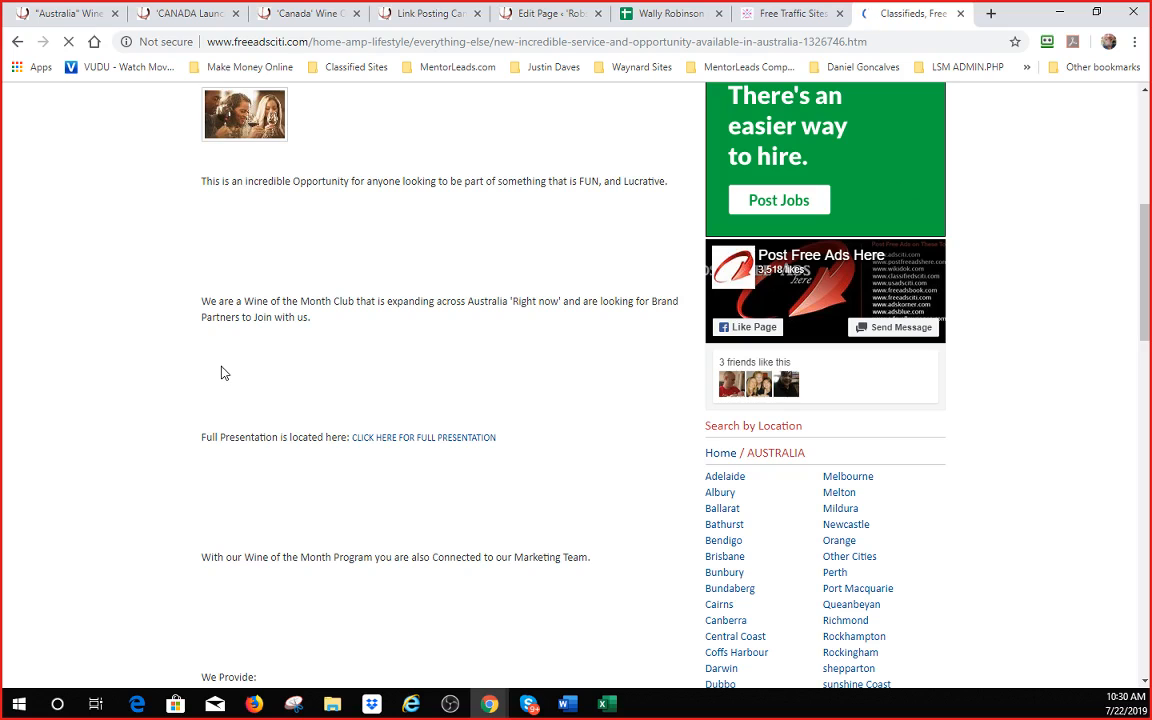
scroll(221, 373, up, 5)
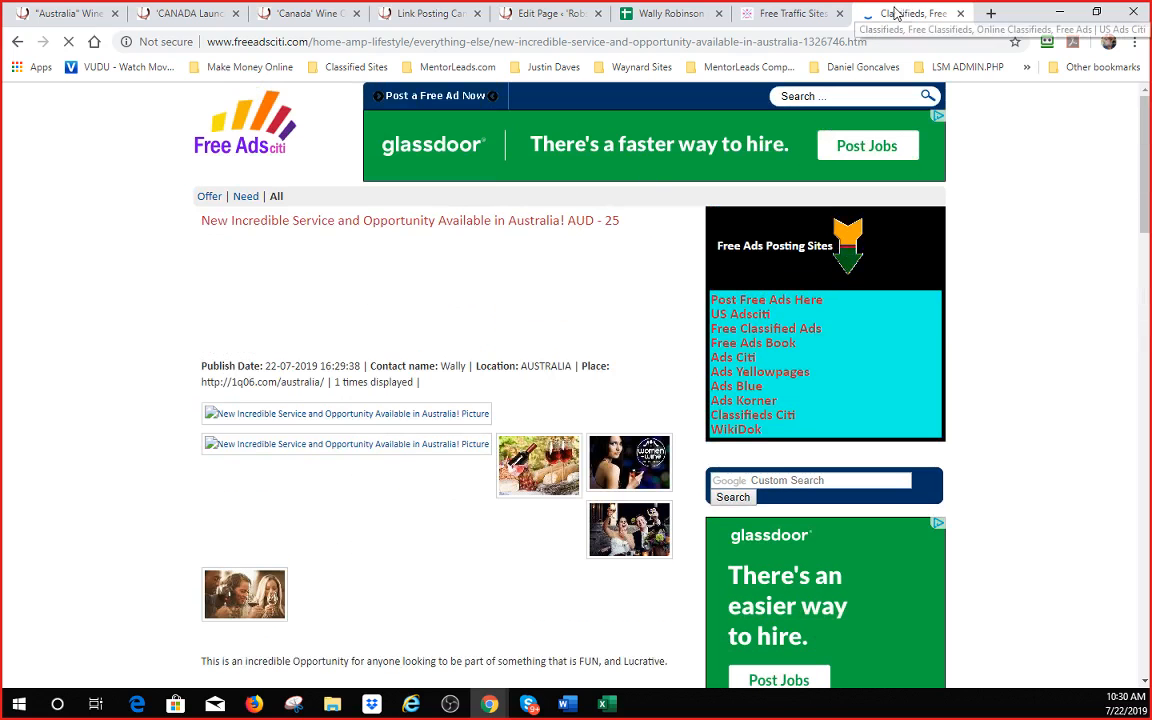
Recheck the ad against the free posting sites list and open a new blank browser tab
click(785, 16)
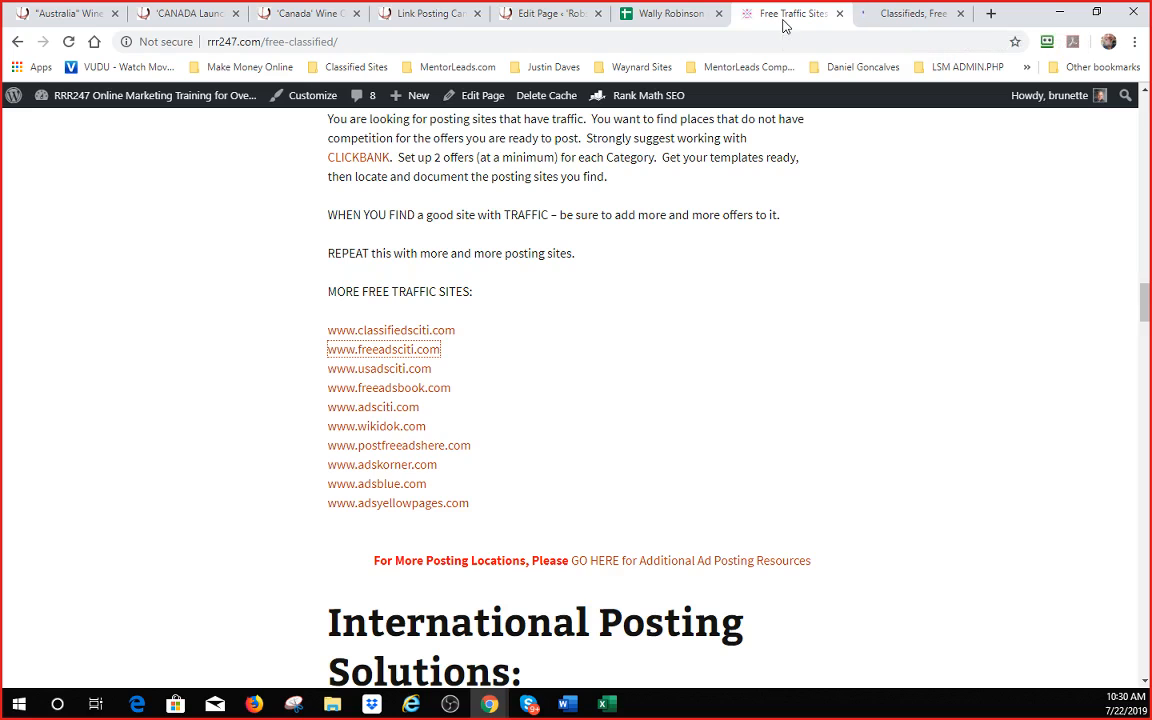
click(905, 14)
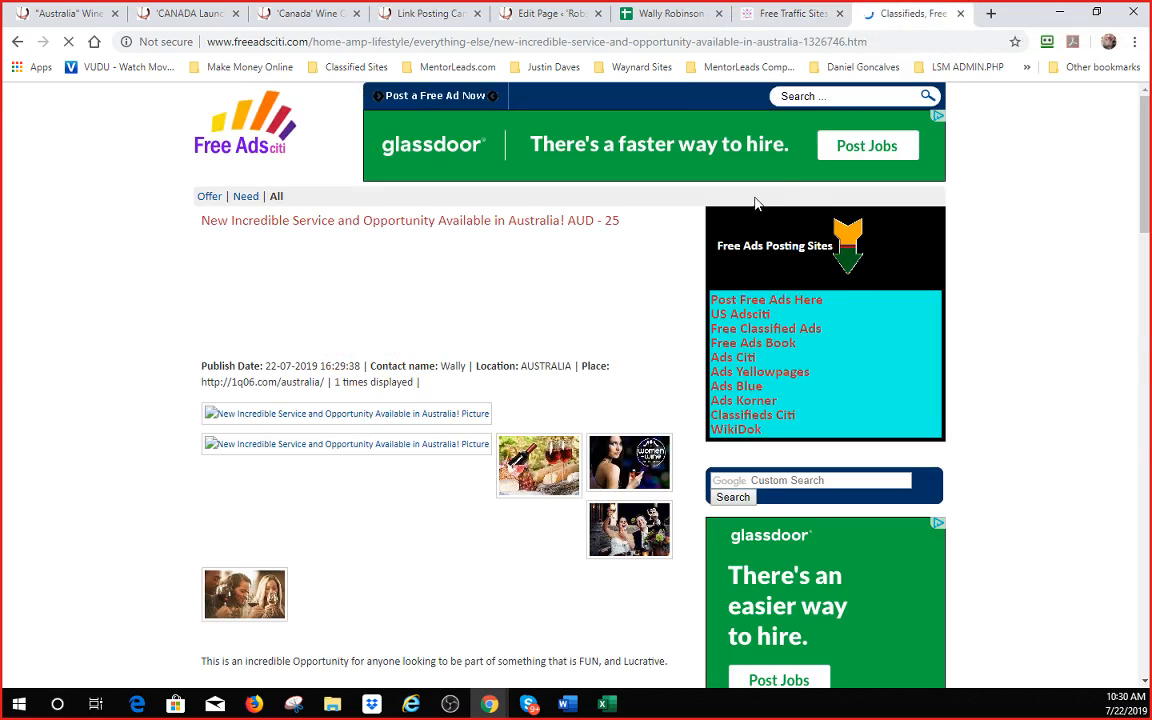
scroll(750, 195, down, 15)
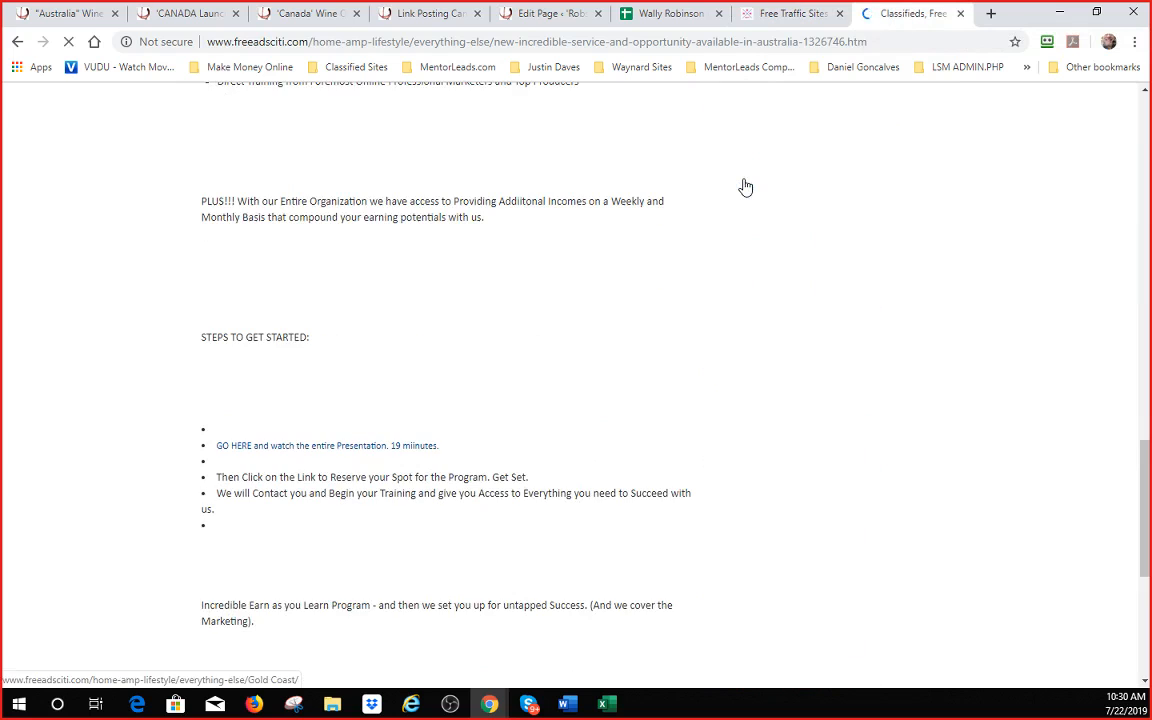
scroll(745, 187, down, 5)
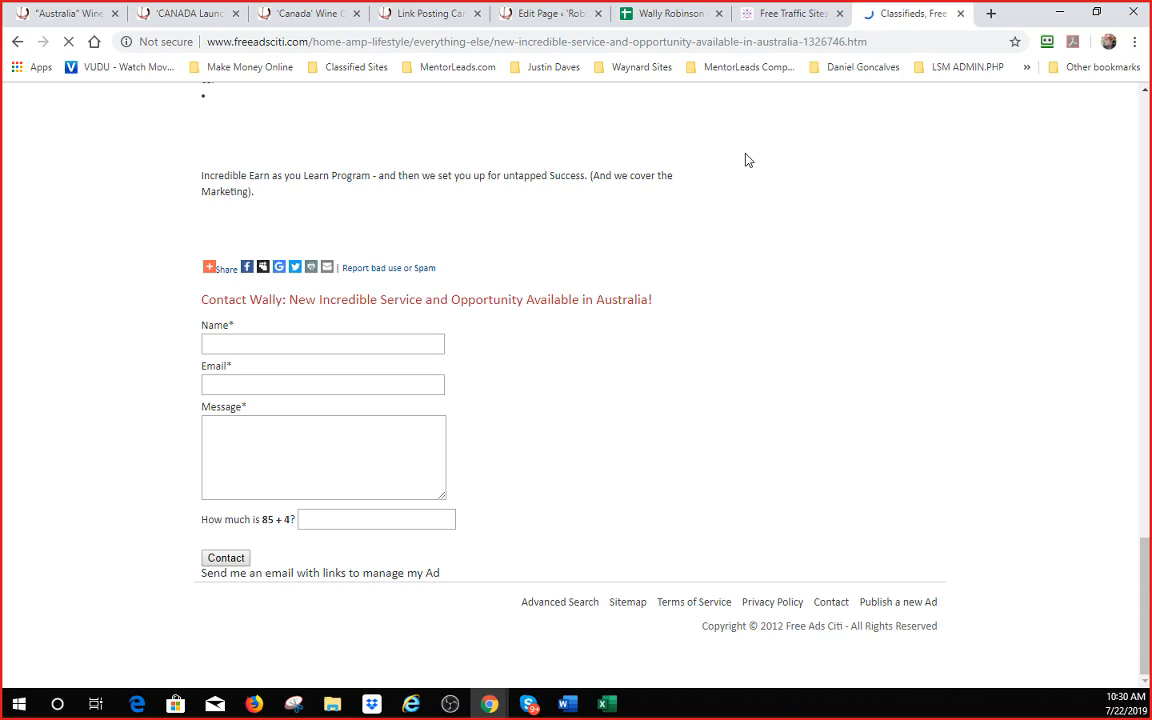
scroll(745, 160, up, 4)
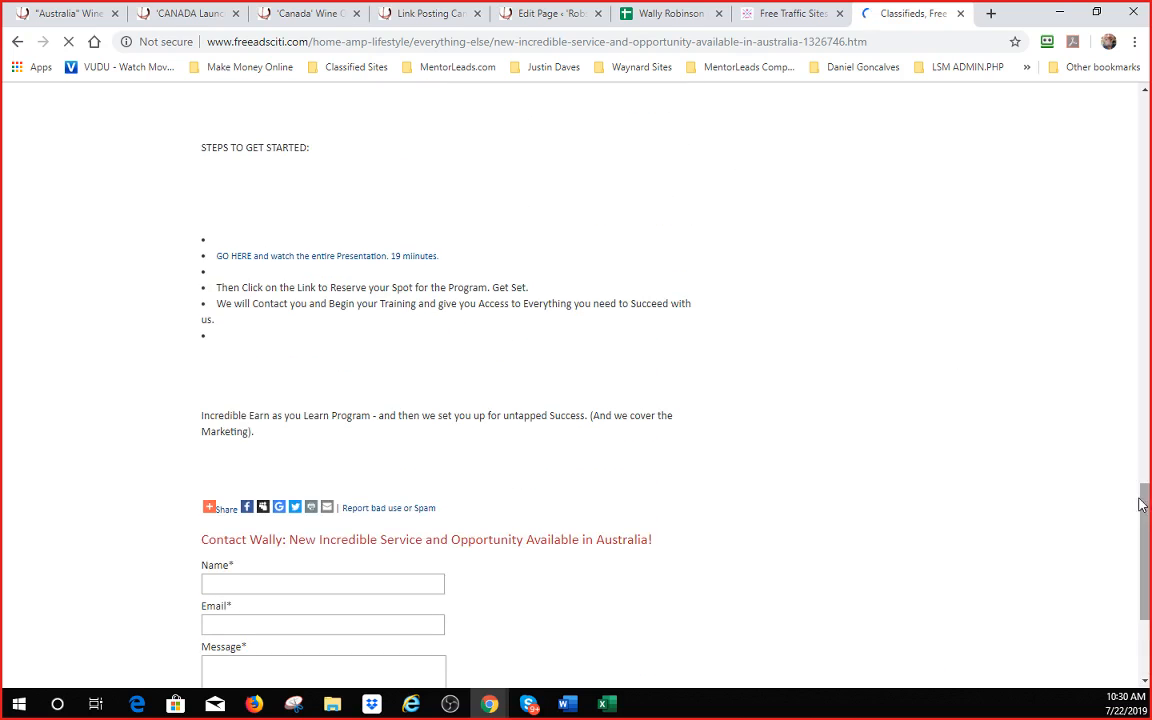
drag(1141, 505, 1080, 60)
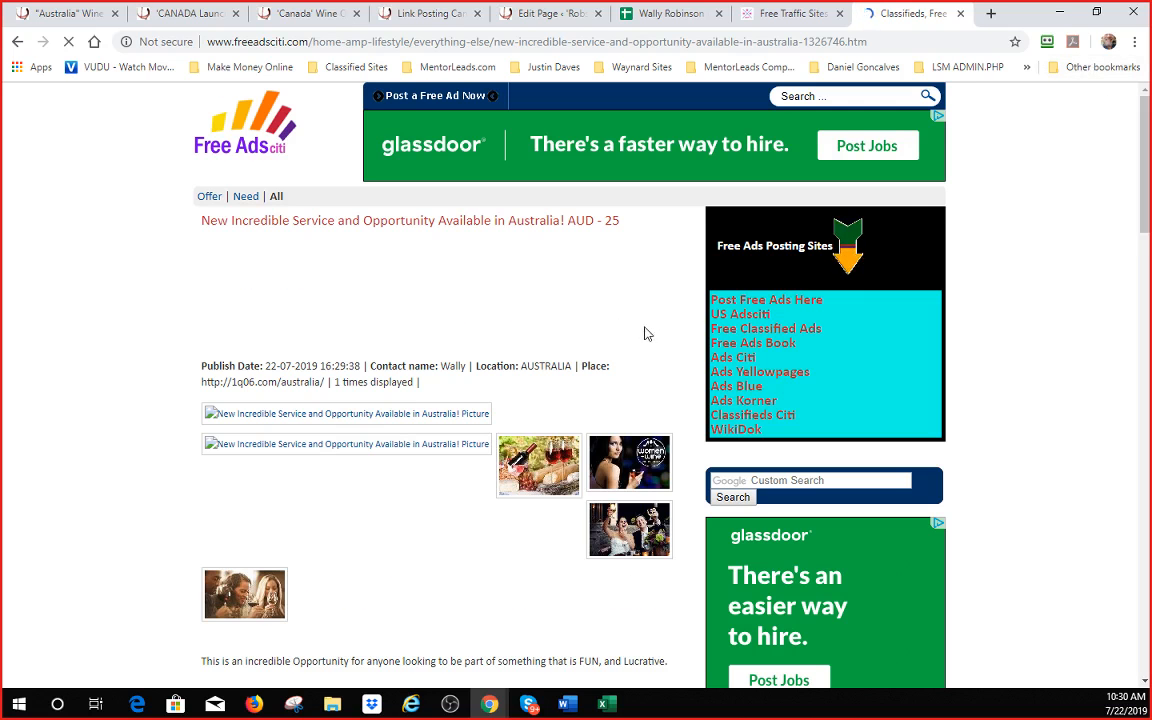
click(754, 14)
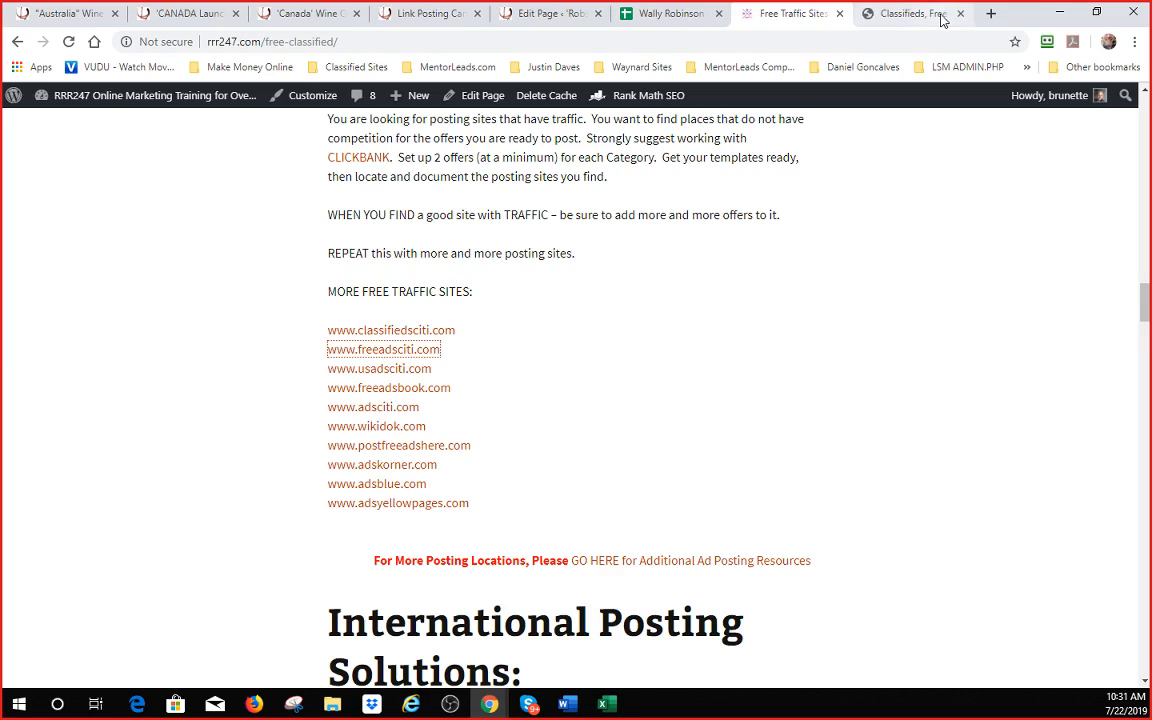
click(991, 13)
click(810, 14)
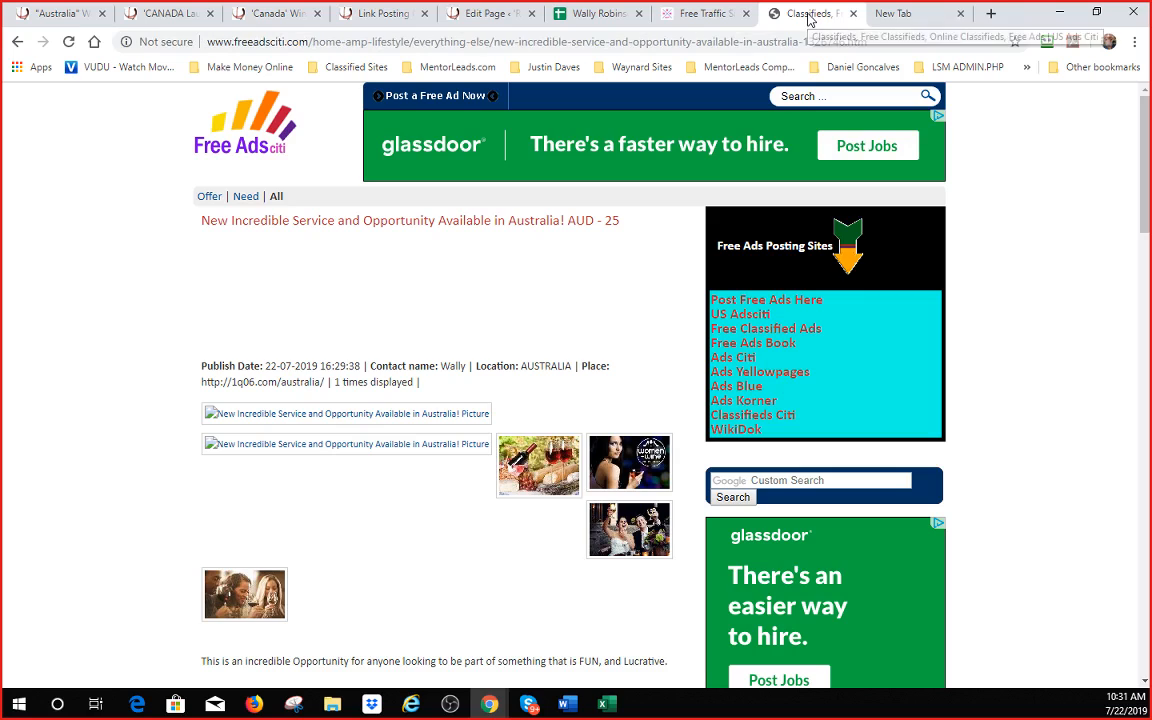
Google 'classifieds canada' in the new tab and open the top Kijiji result
click(900, 16)
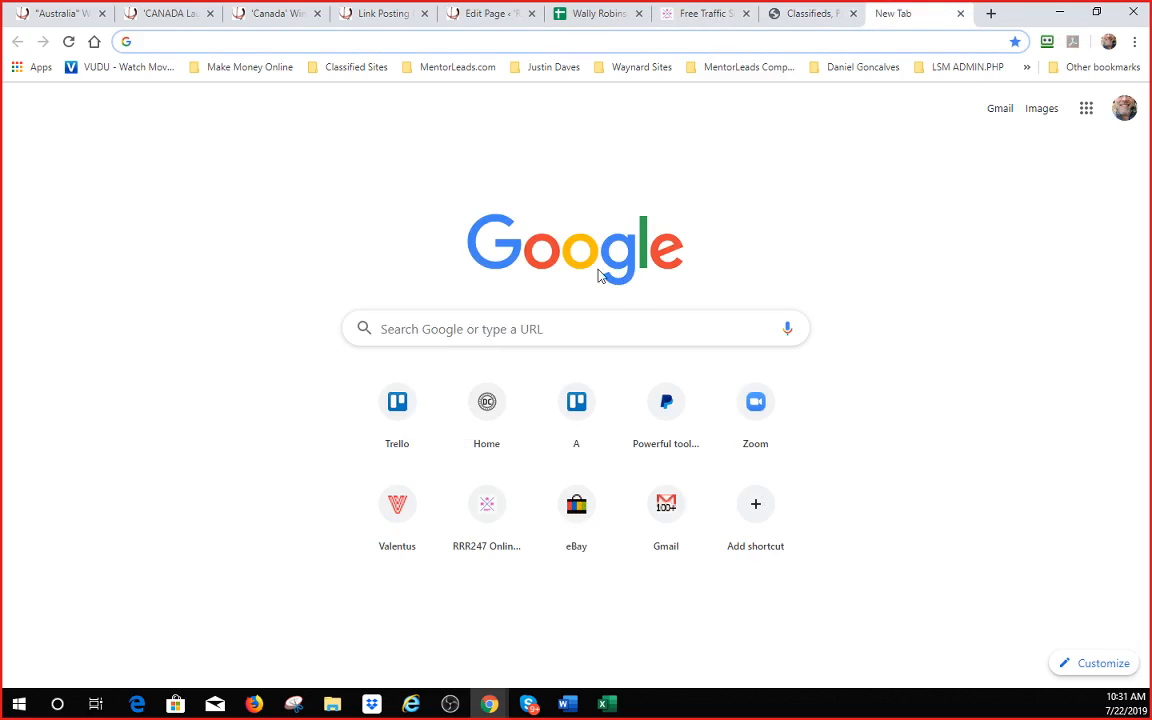
click(542, 328)
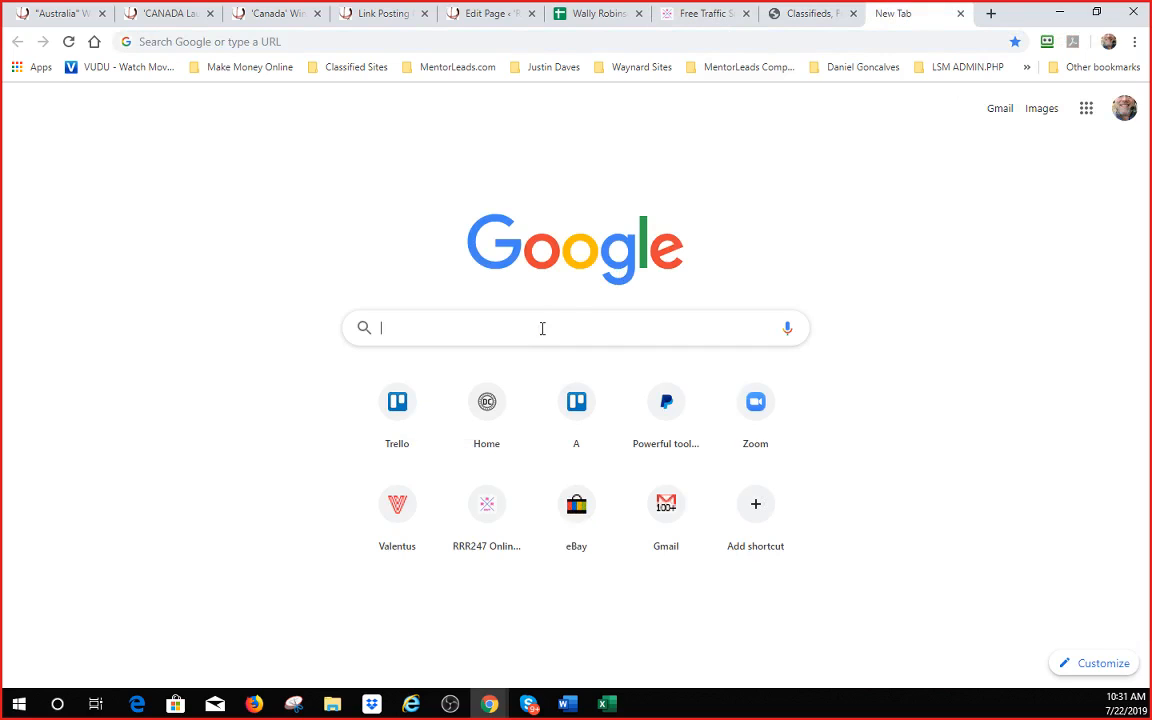
text(classifieds)
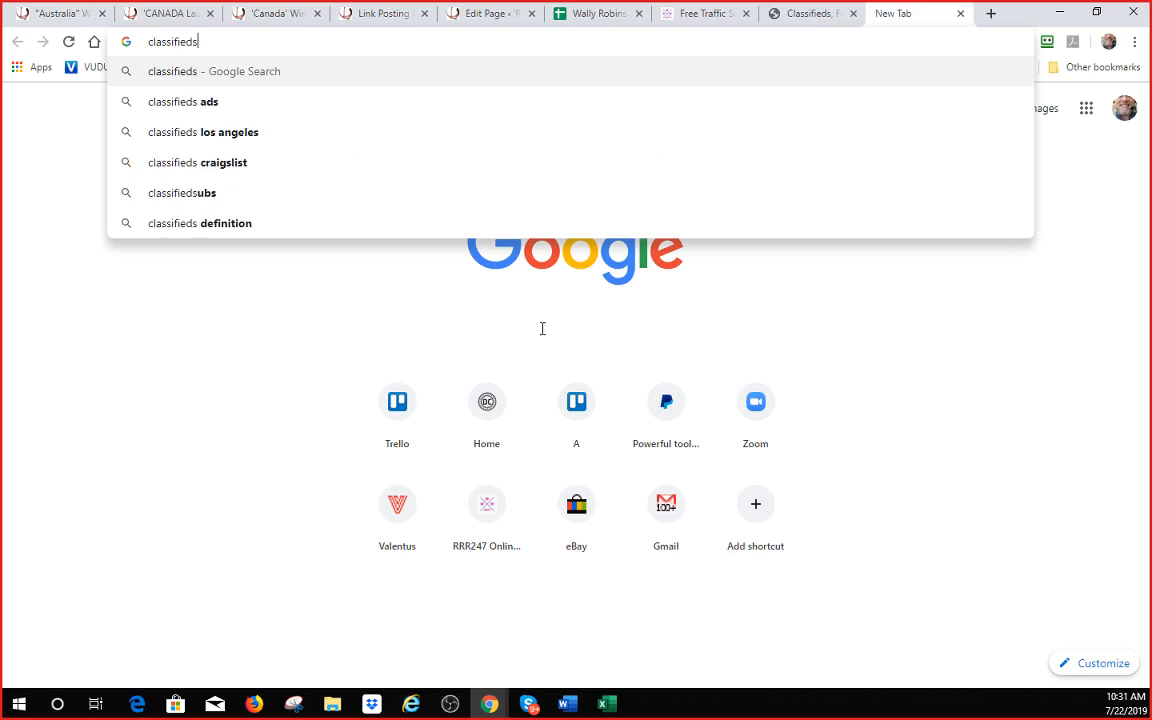
text( canada)
key(Return)
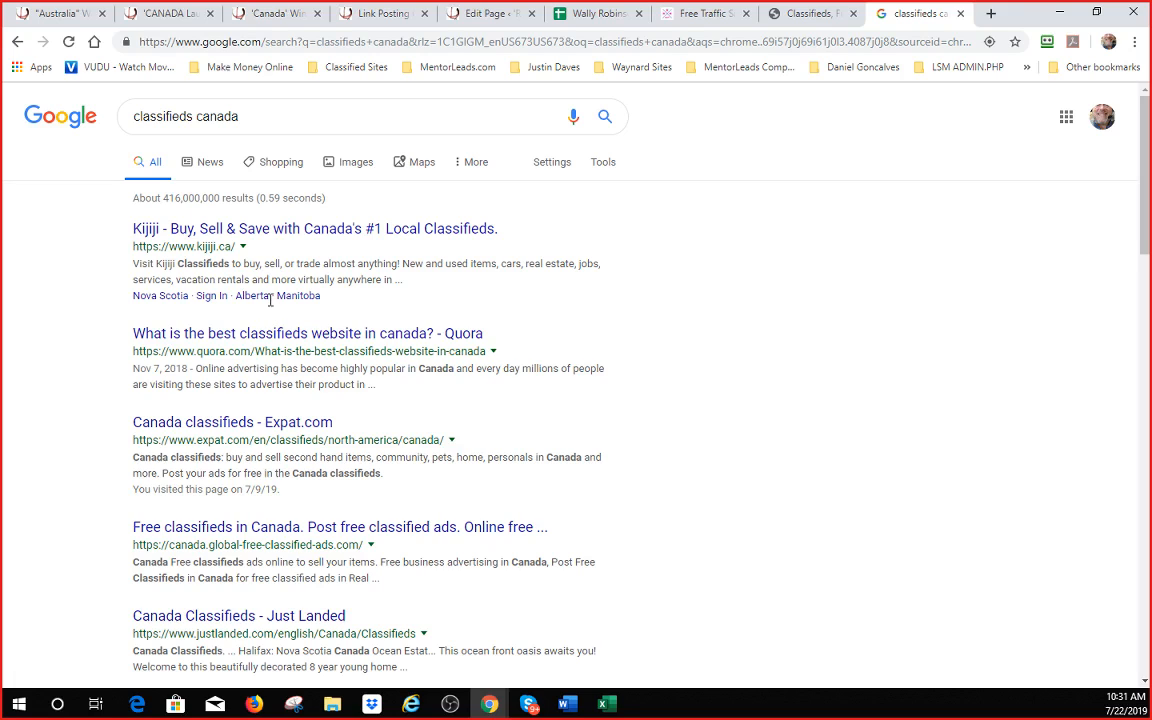
click(302, 229)
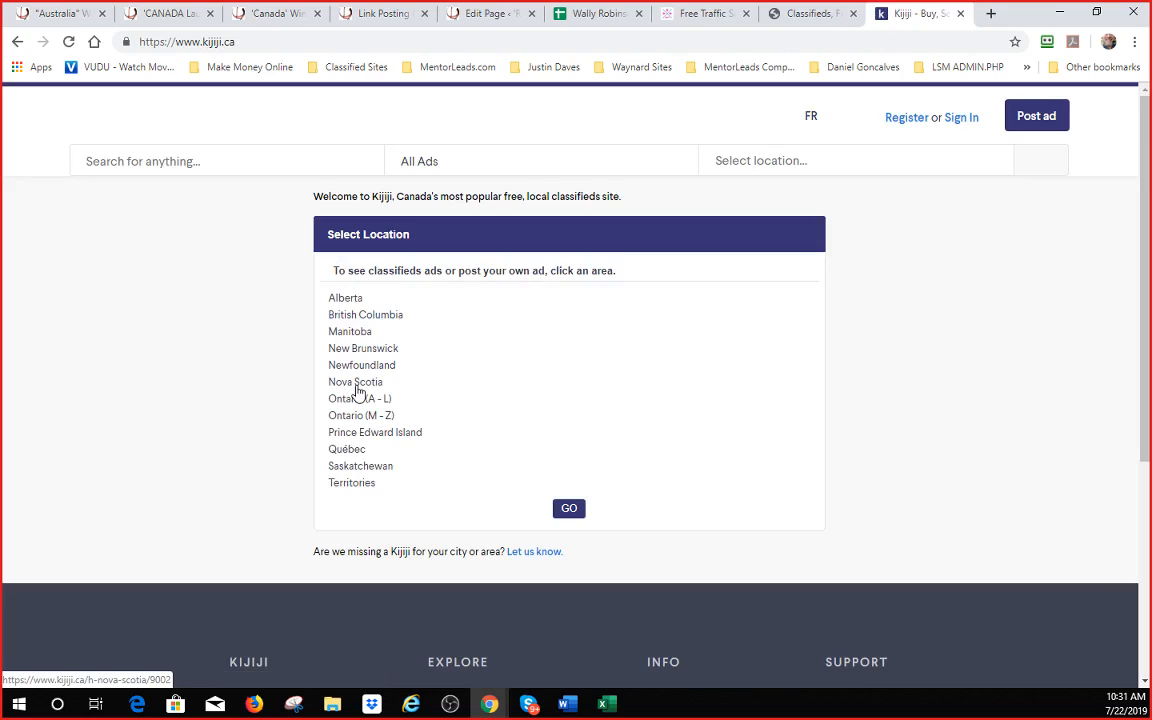
Pick Nova Scotia › Annapolis Valley on Kijiji and select the site address to copy
mouse_move(357, 390)
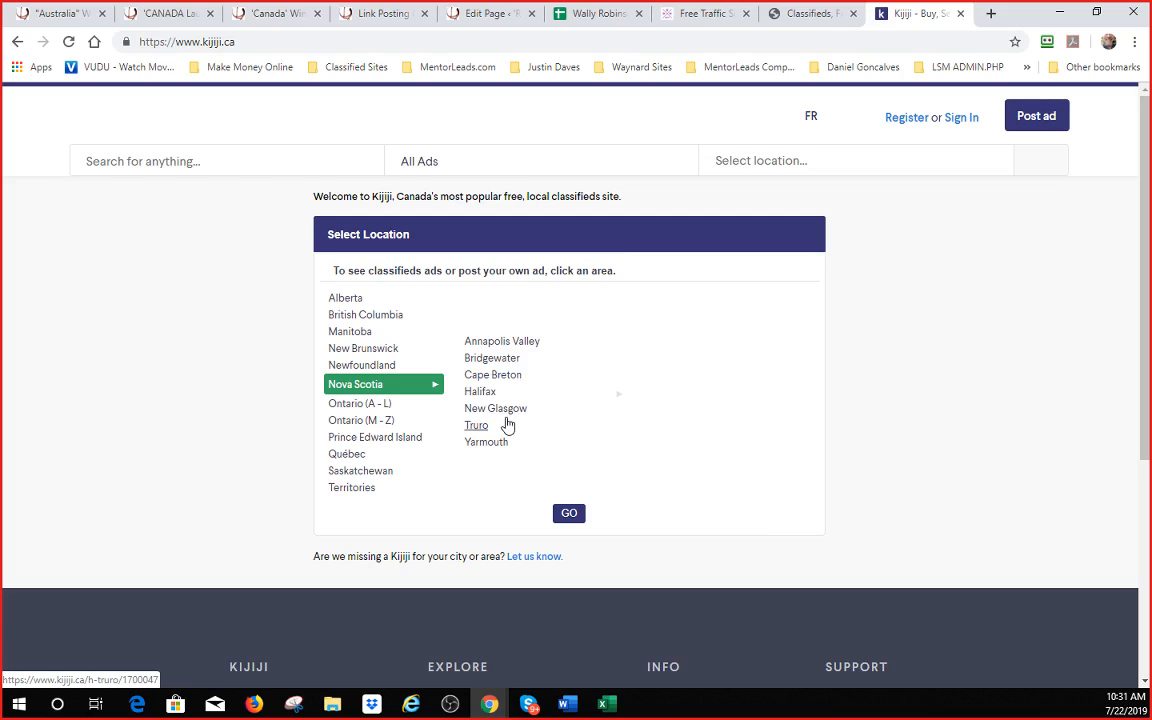
click(502, 342)
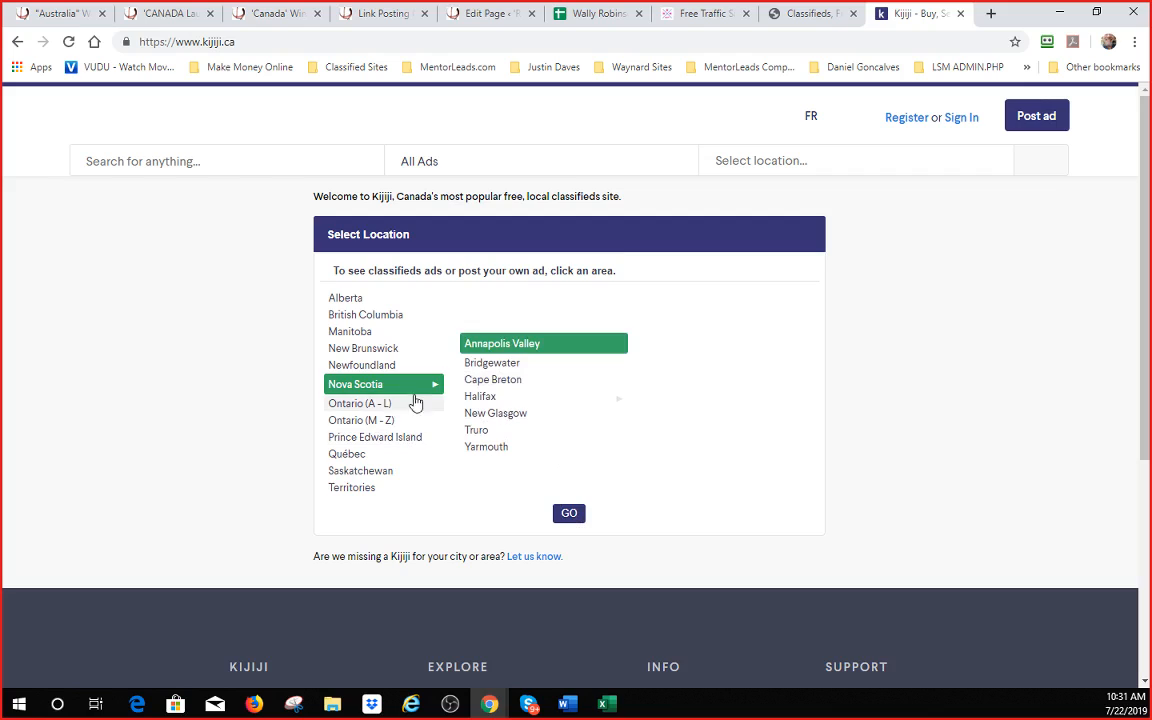
click(230, 41)
key(ctrl+c)
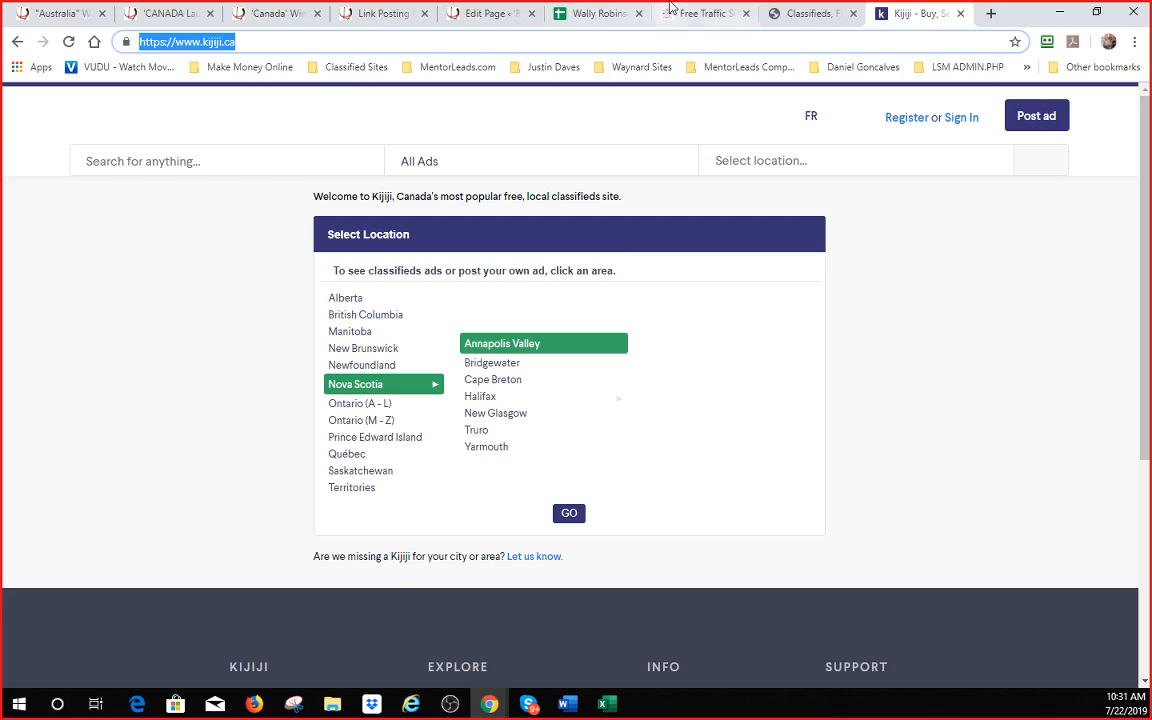
click(592, 14)
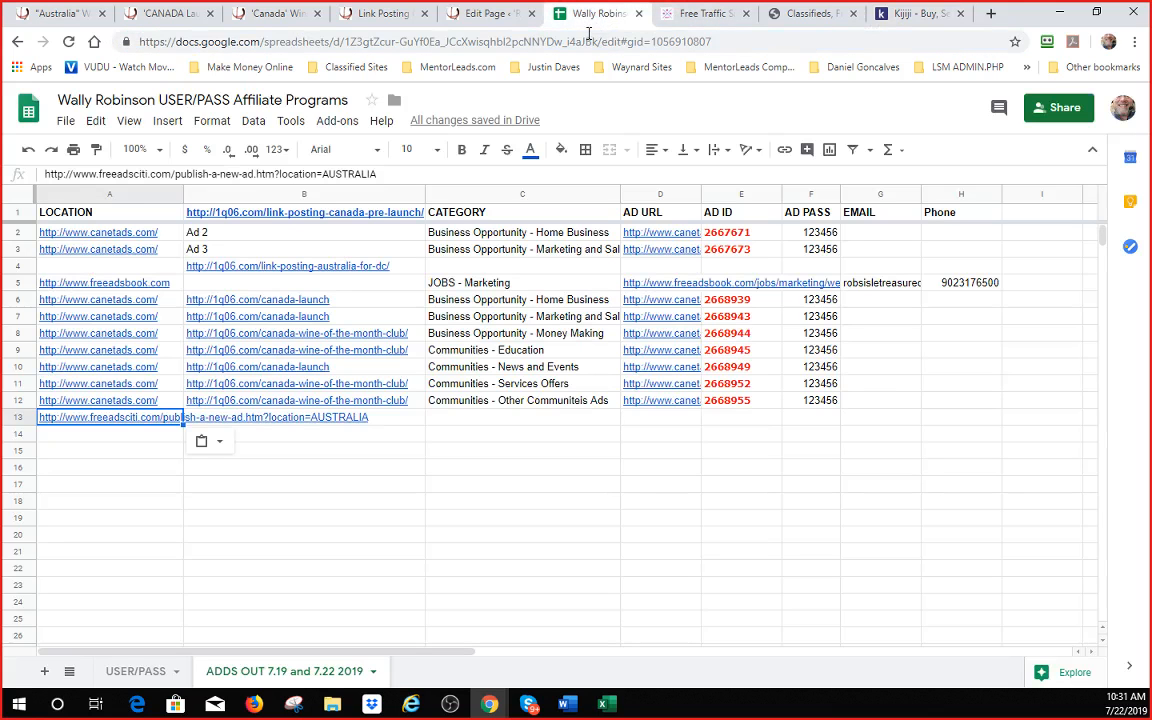
Paste the Kijiji URL into A14 and write 'IN NS ANNAPOLIS VALLEY' in B14
click(112, 441)
key(ctrl+v)
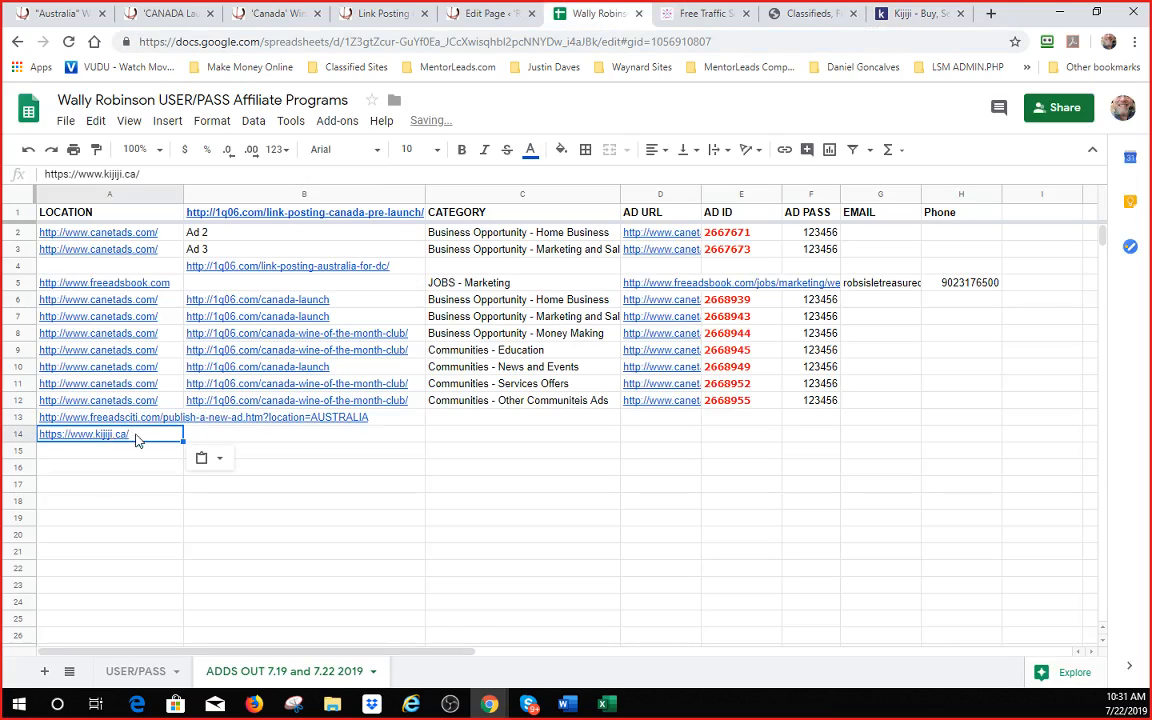
click(251, 440)
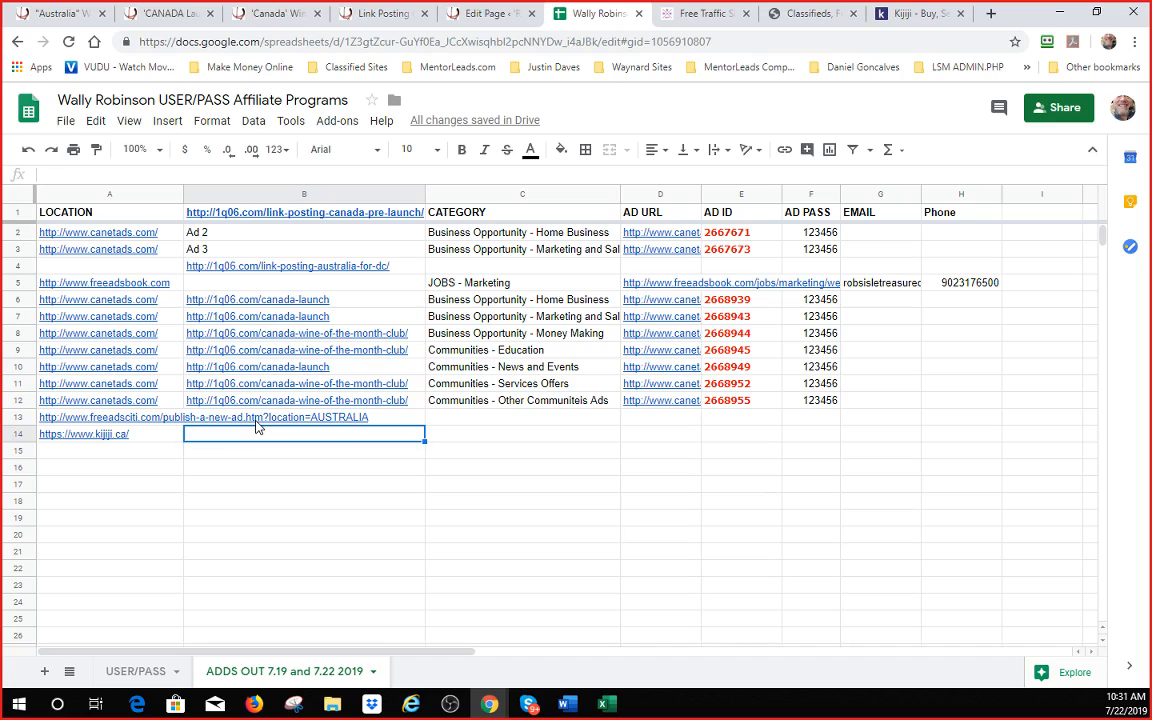
text(IN NS)
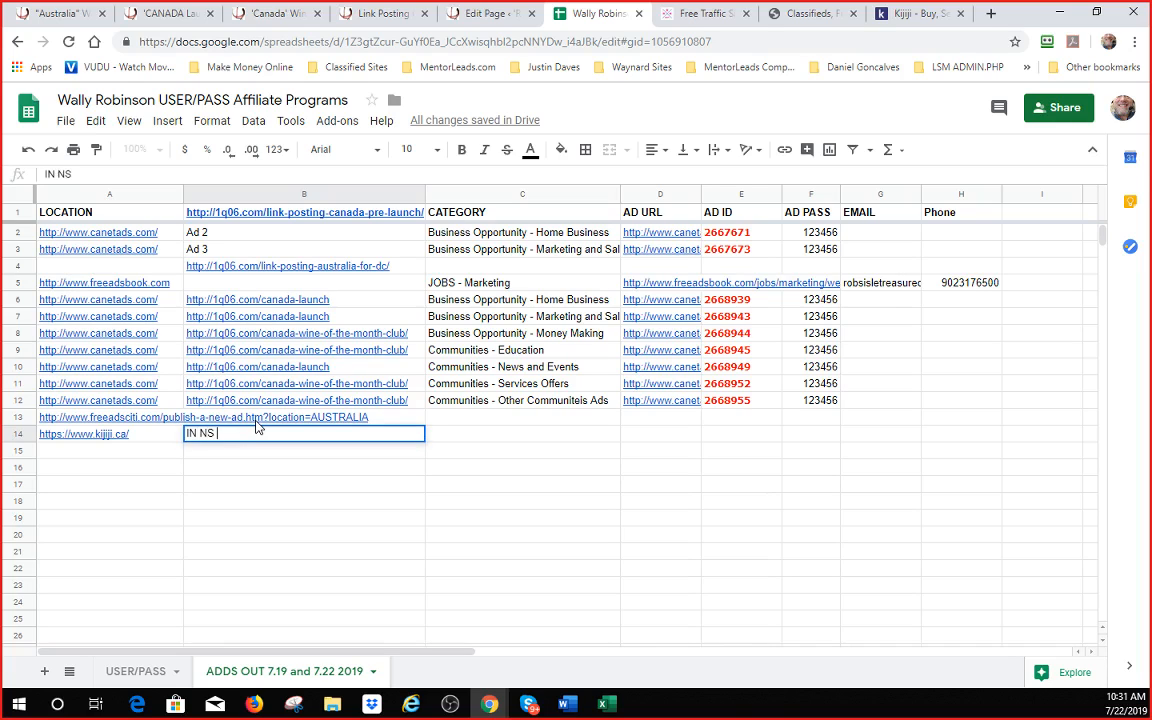
click(905, 14)
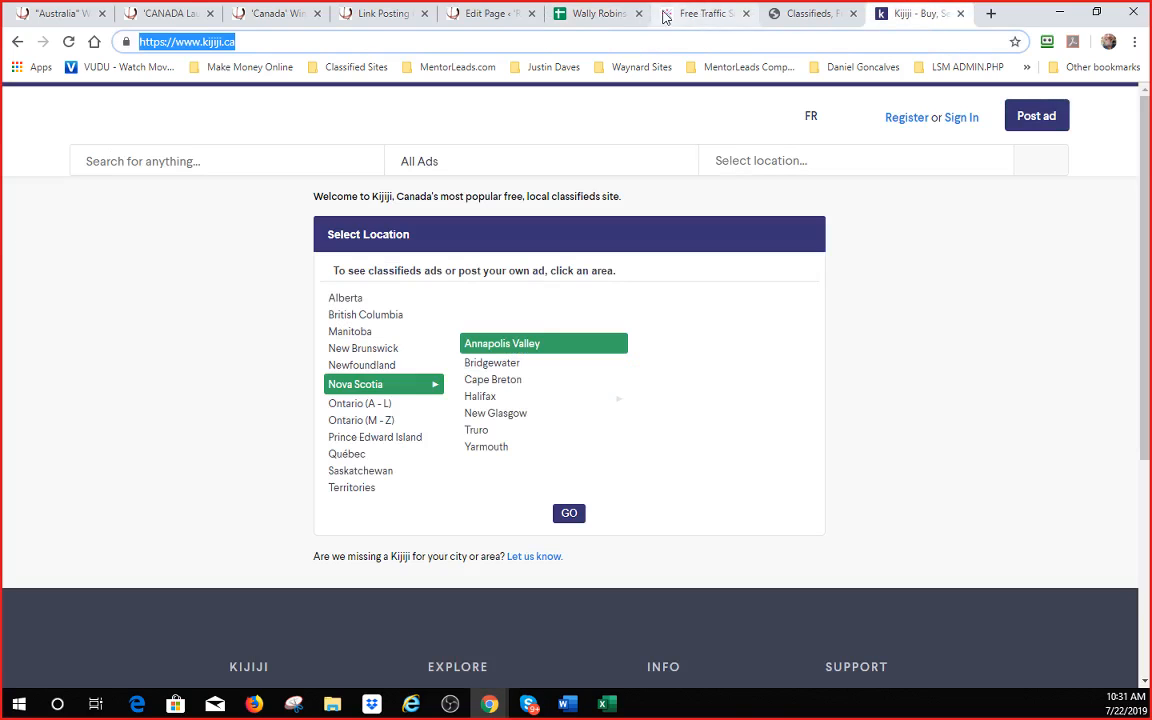
click(617, 16)
text(NS)
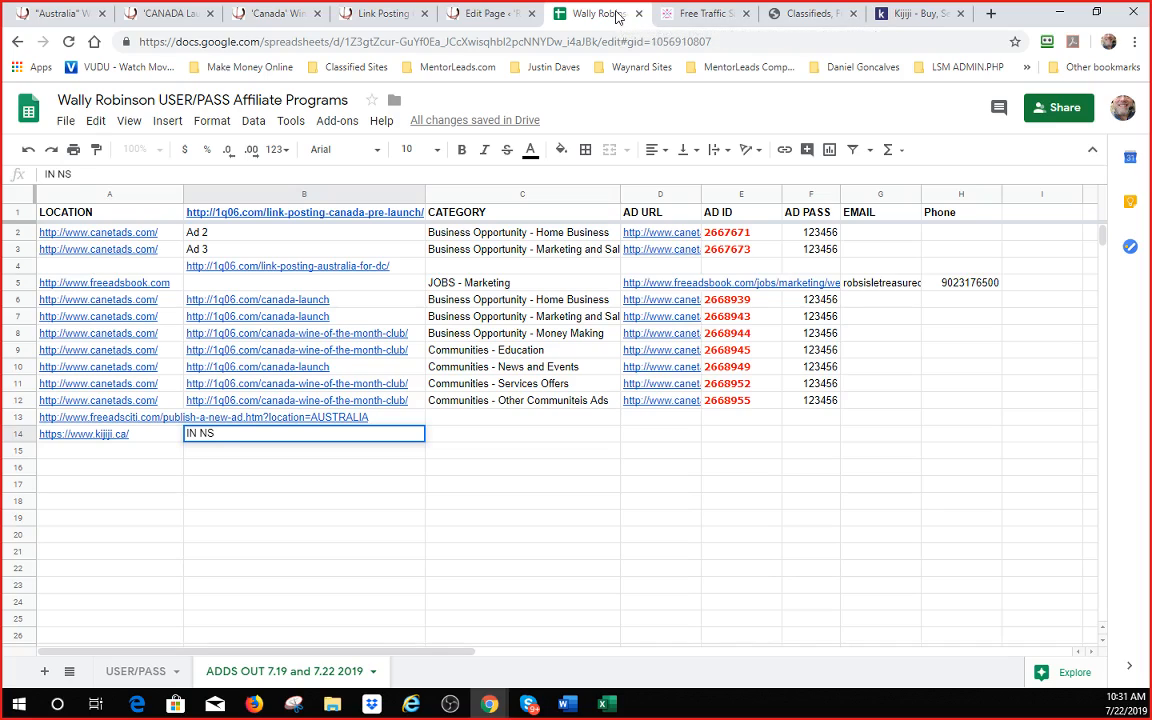
text( ANNAPOLIS)
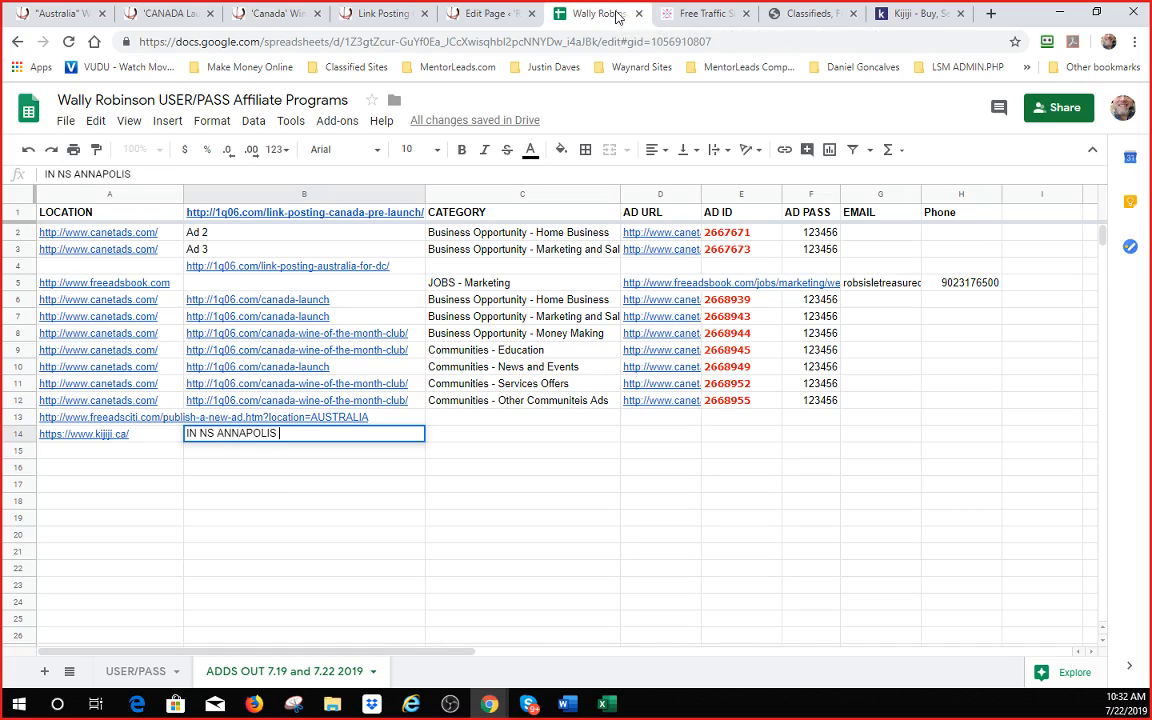
text( VALLEY)
click(910, 13)
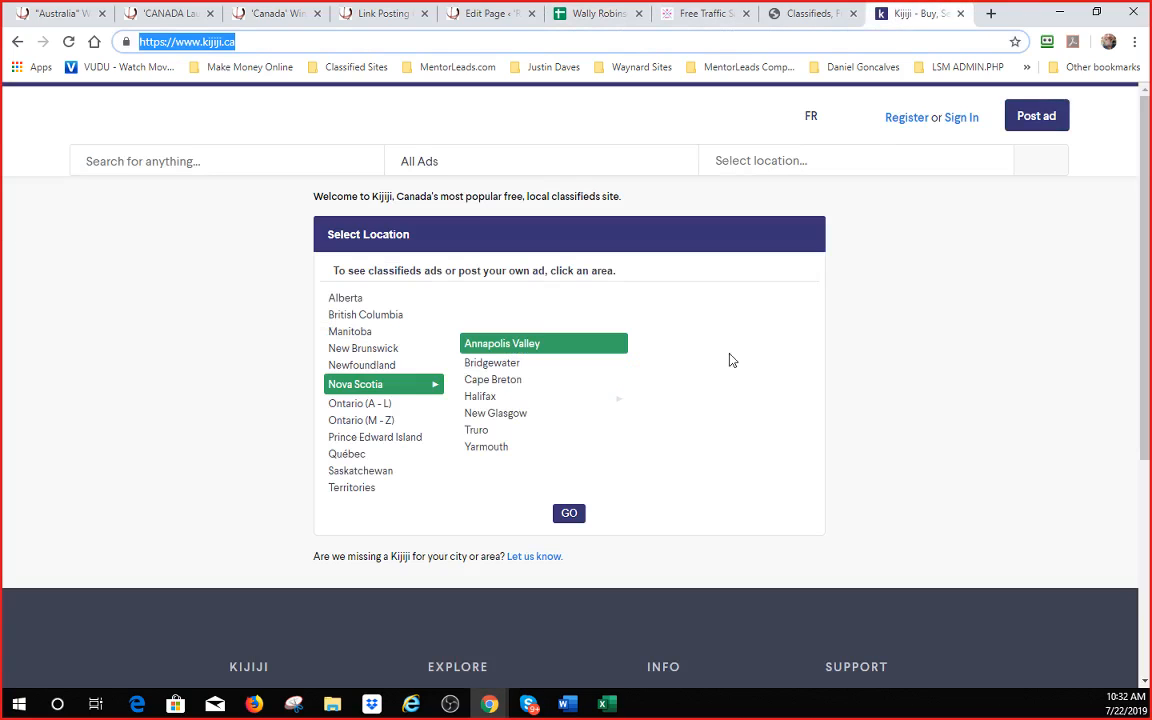
Load Kijiji's Annapolis Valley home page and open the Services › Food & Catering listings
click(569, 513)
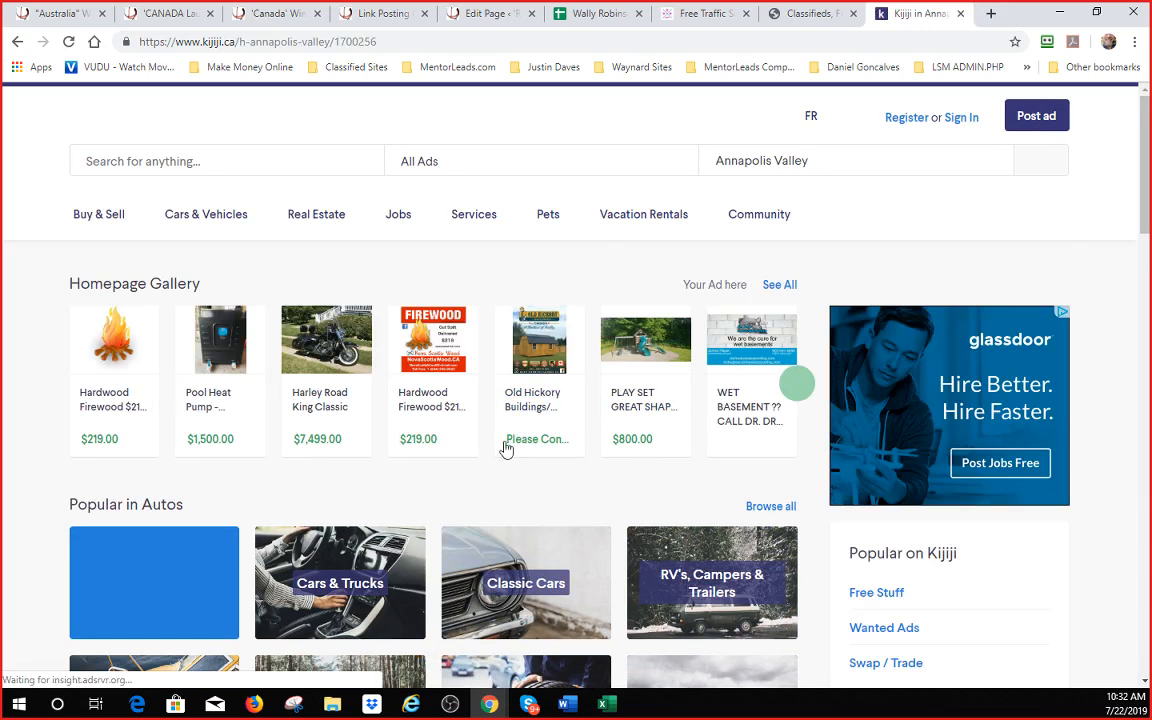
scroll(600, 485, down, 5)
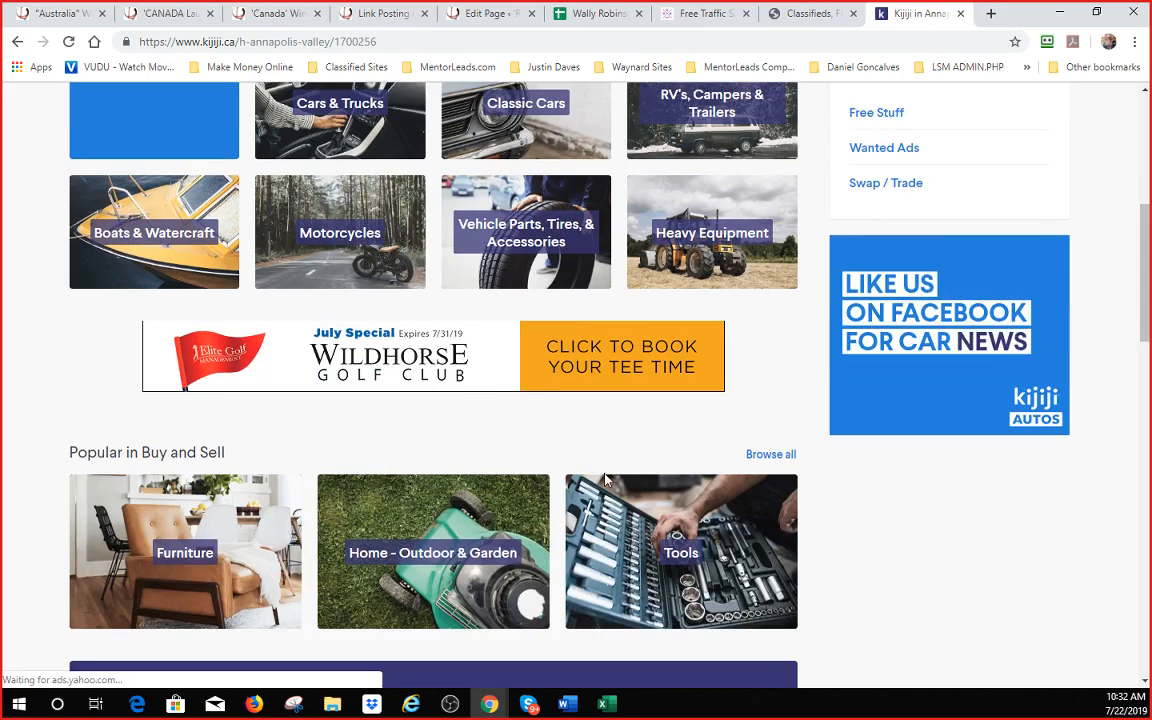
scroll(606, 479, down, 1)
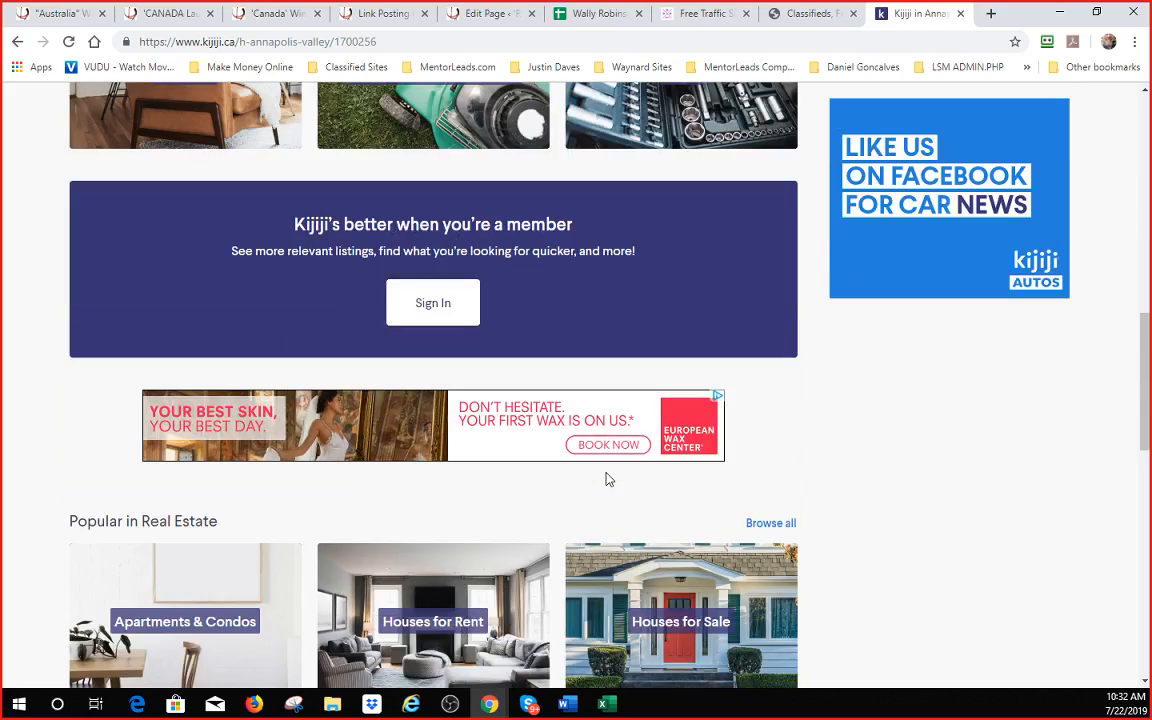
scroll(606, 479, up, 6)
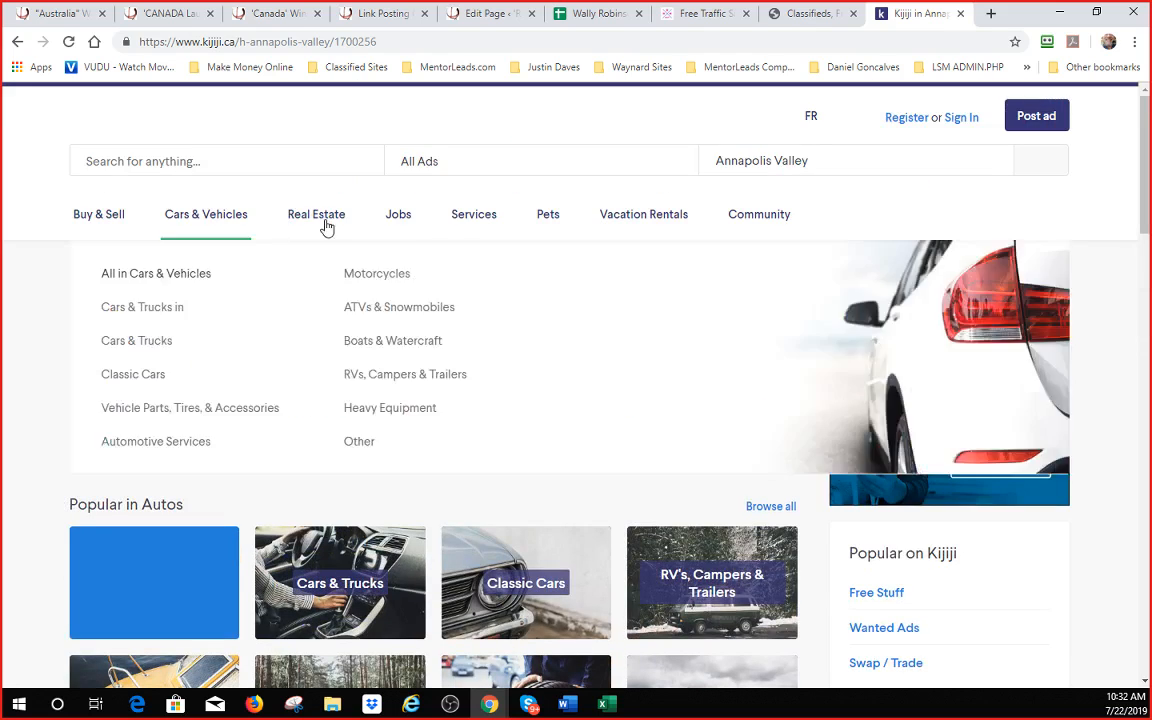
mouse_move(452, 229)
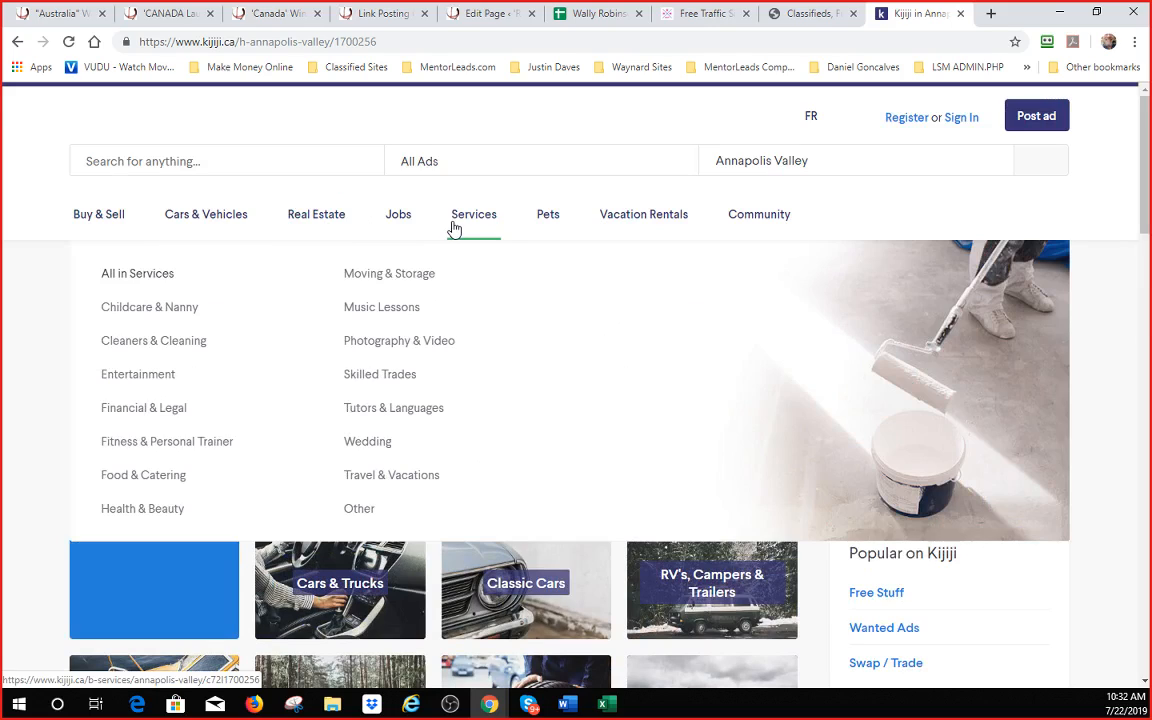
click(137, 482)
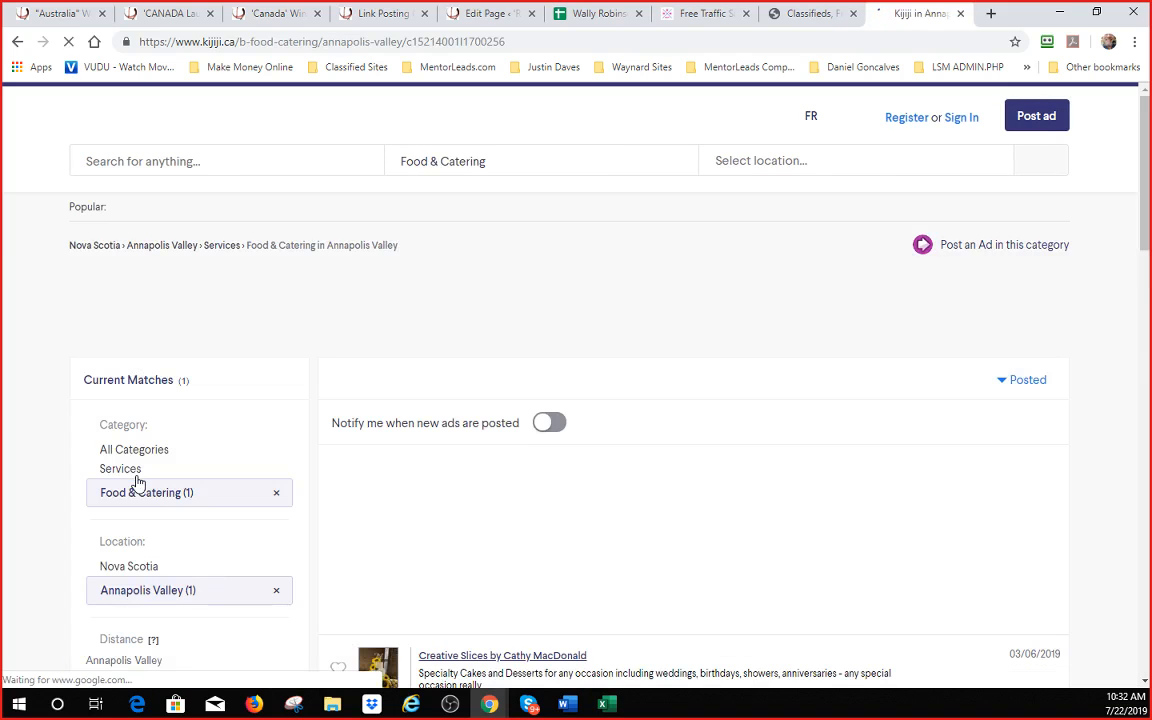
click(605, 14)
Enter 'FOOD & CATERING' as row 14's category in C14
click(507, 419)
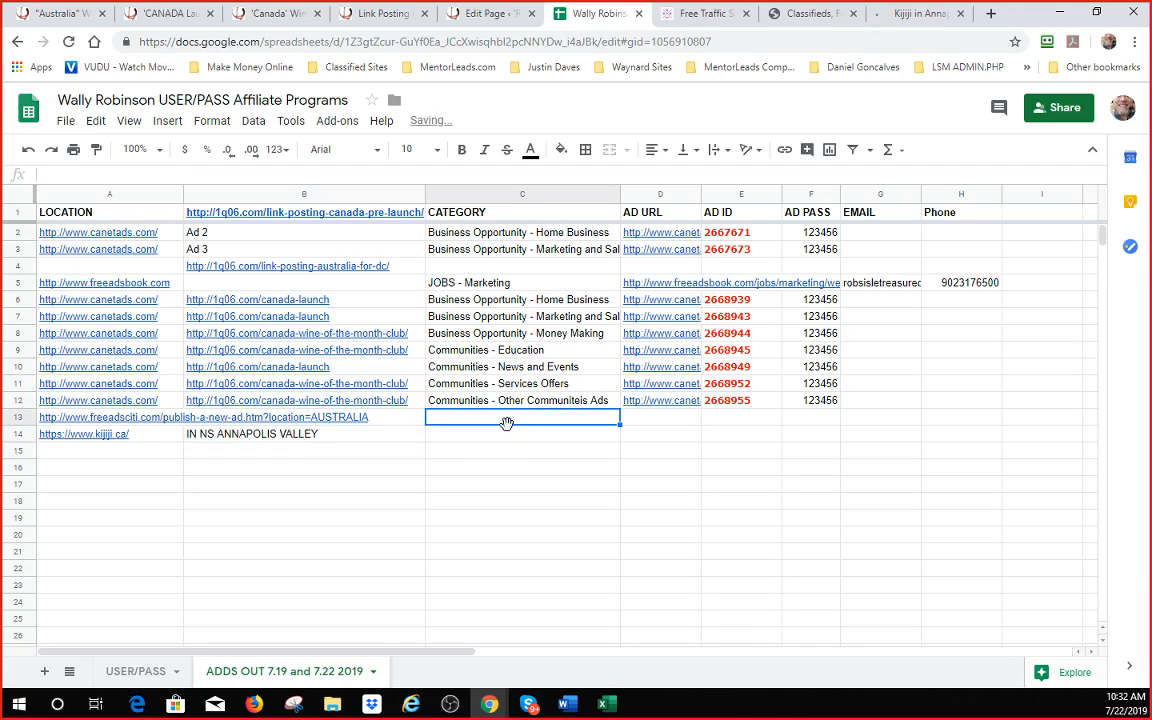
click(499, 437)
text(FOOD)
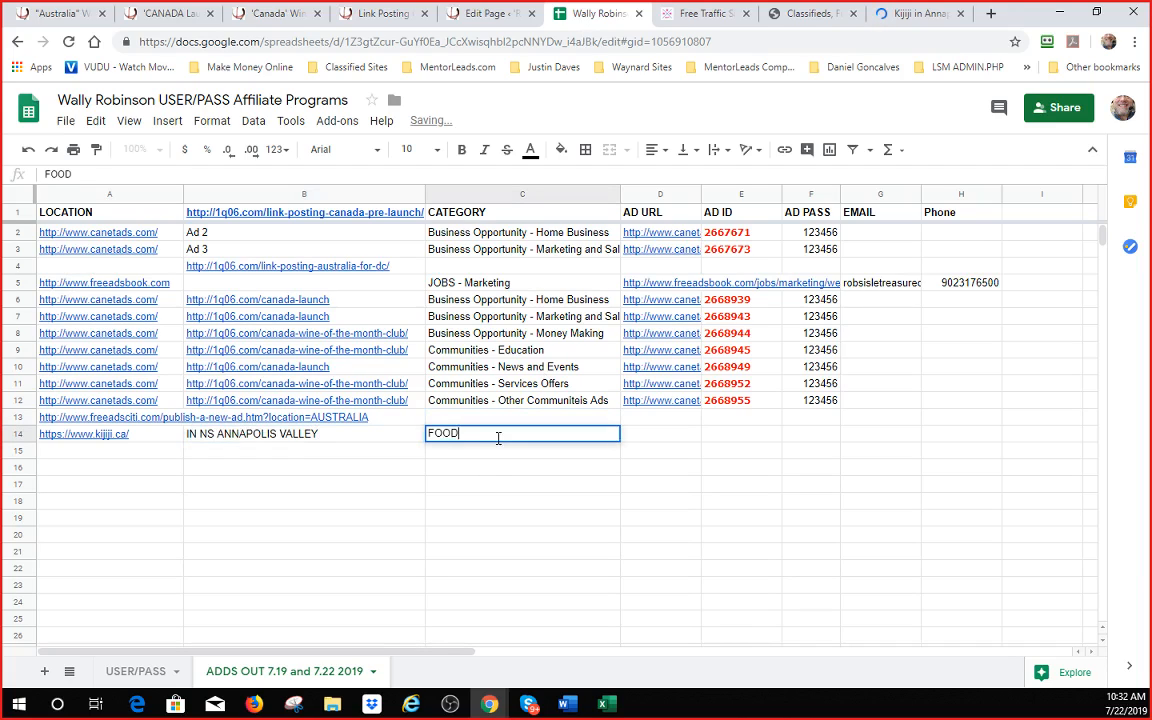
text( AND CATERING)
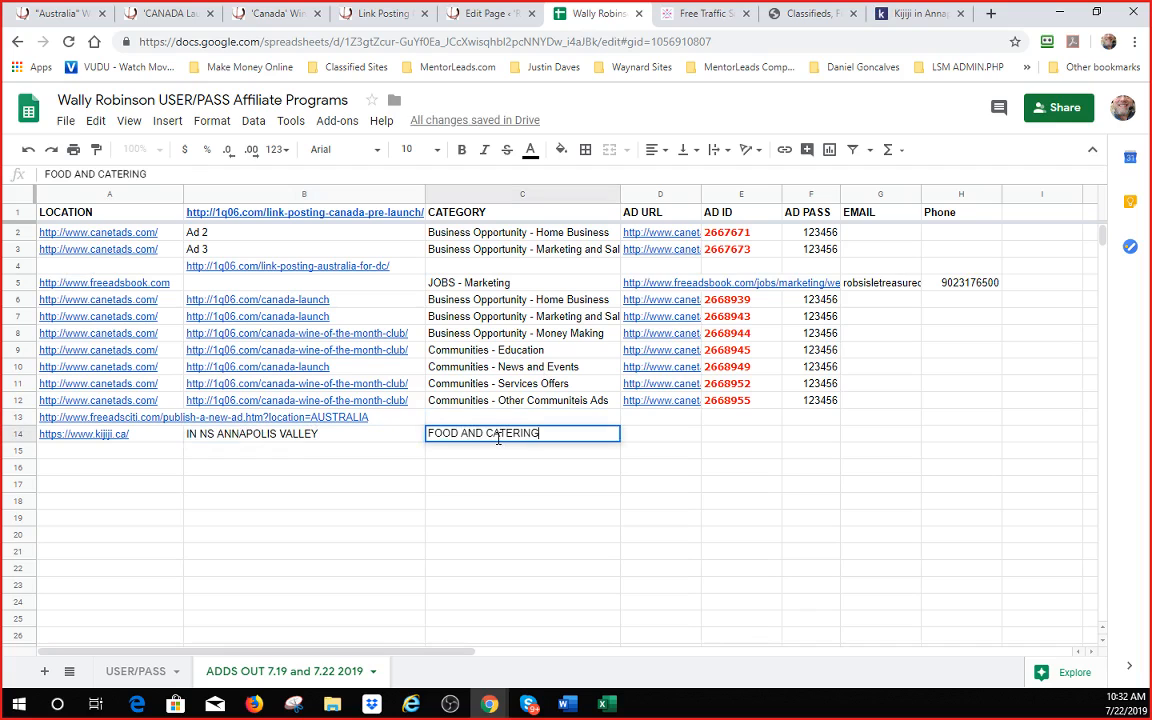
click(815, 13)
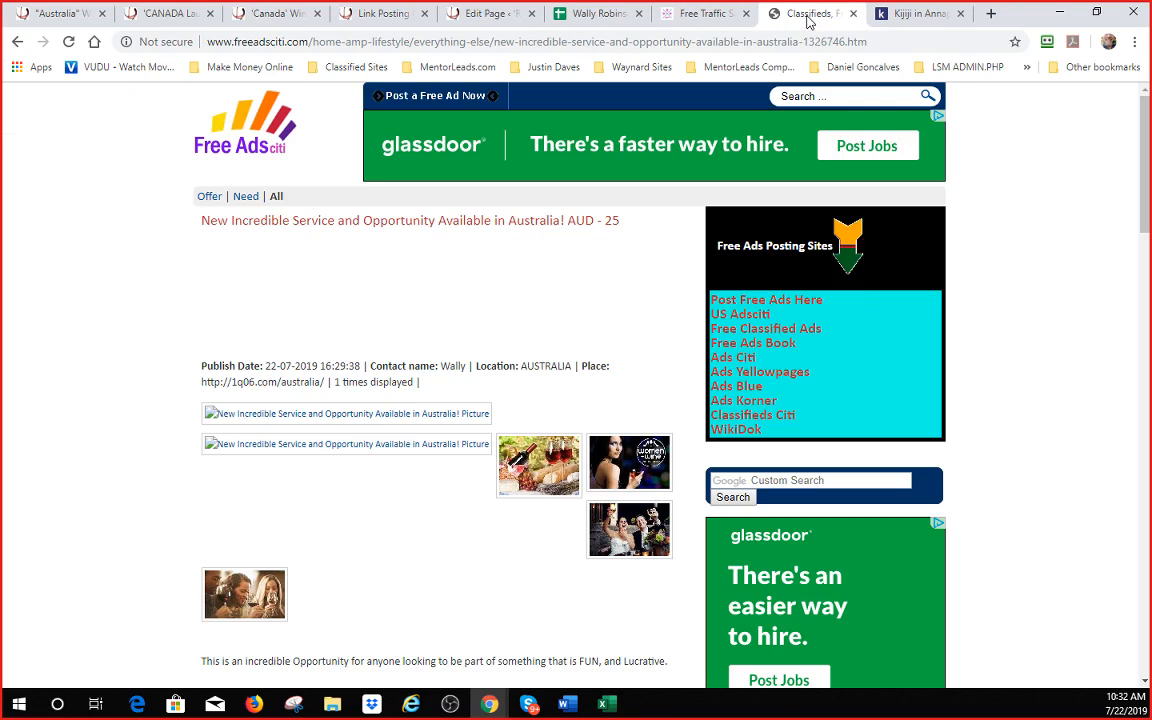
click(898, 13)
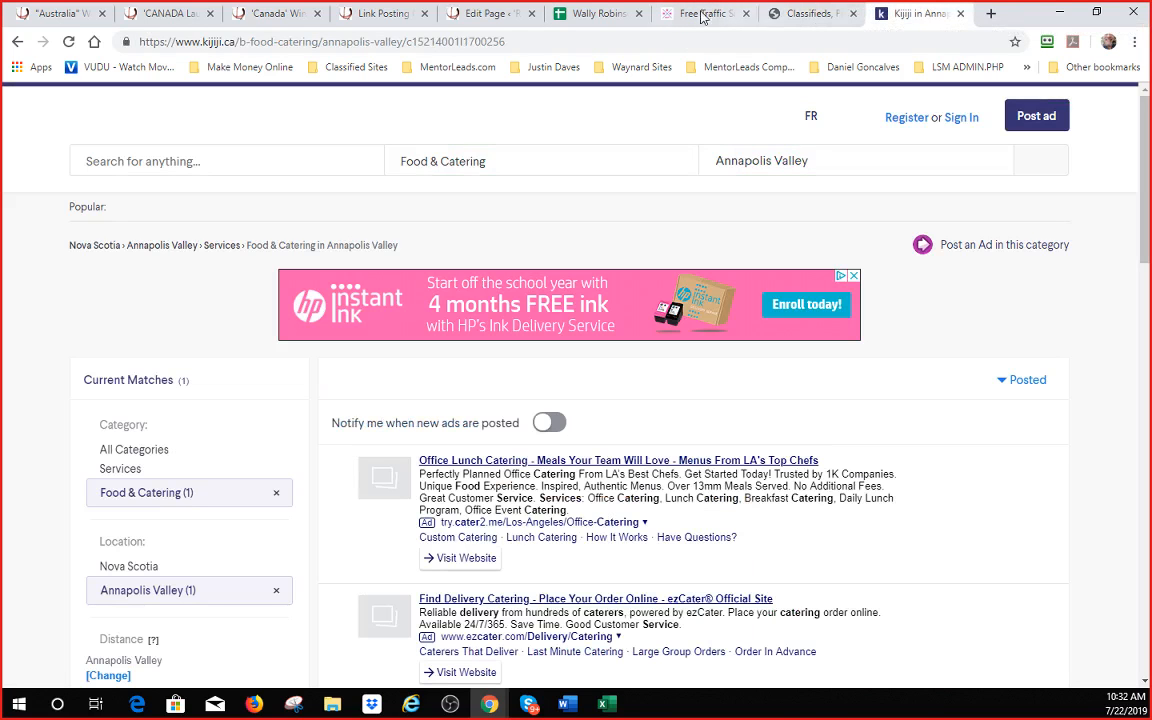
click(590, 14)
double_click(466, 431)
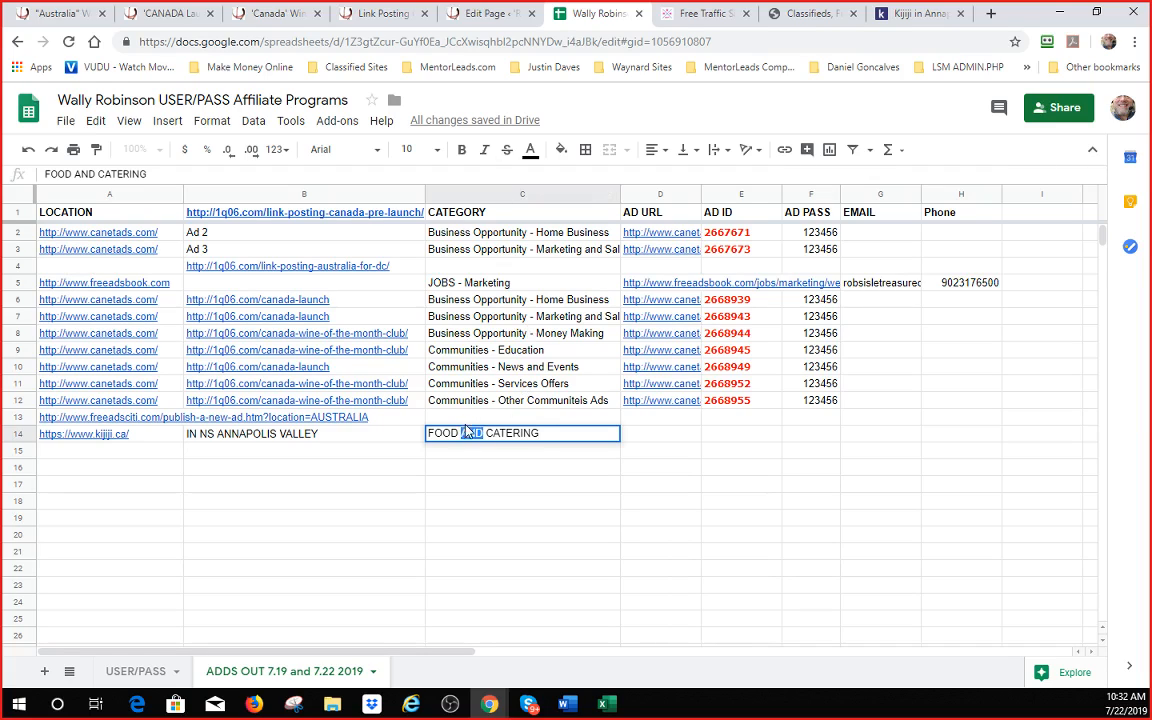
text(&)
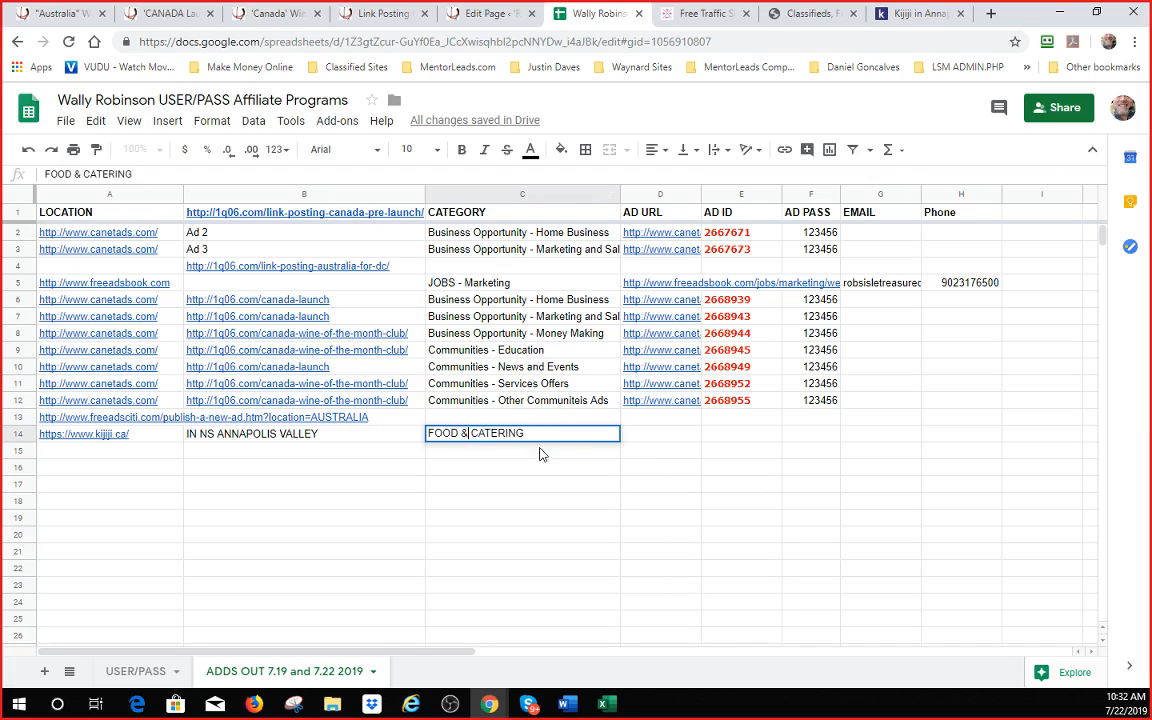
Prefix C14 with B14's 'IN NS ANNAPOLIS VALLEY' and a ' / ' separator
click(289, 434)
key(ctrl+c)
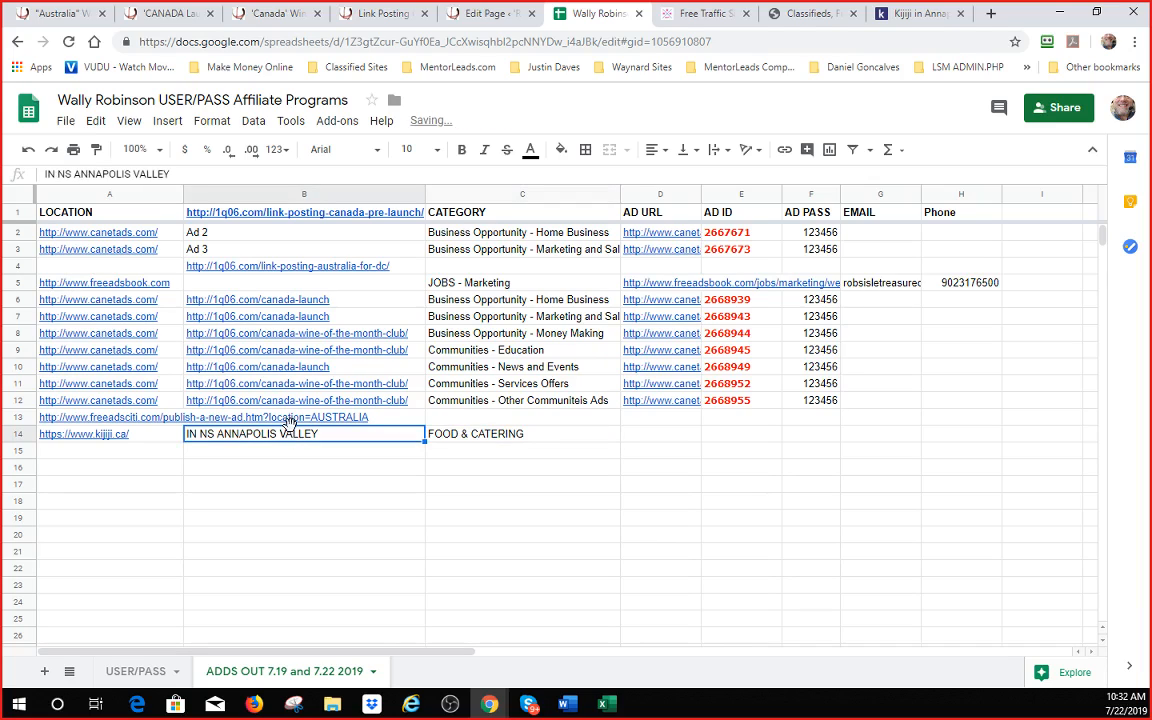
click(495, 437)
click(49, 175)
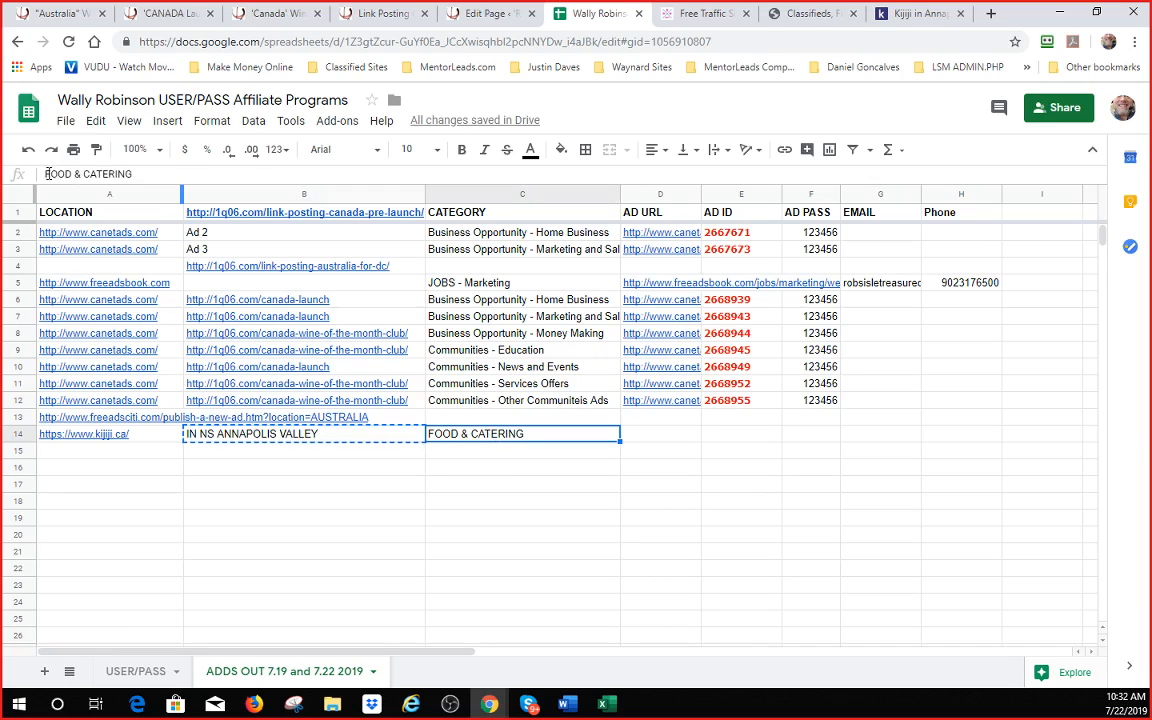
key(ctrl+v)
text(/)
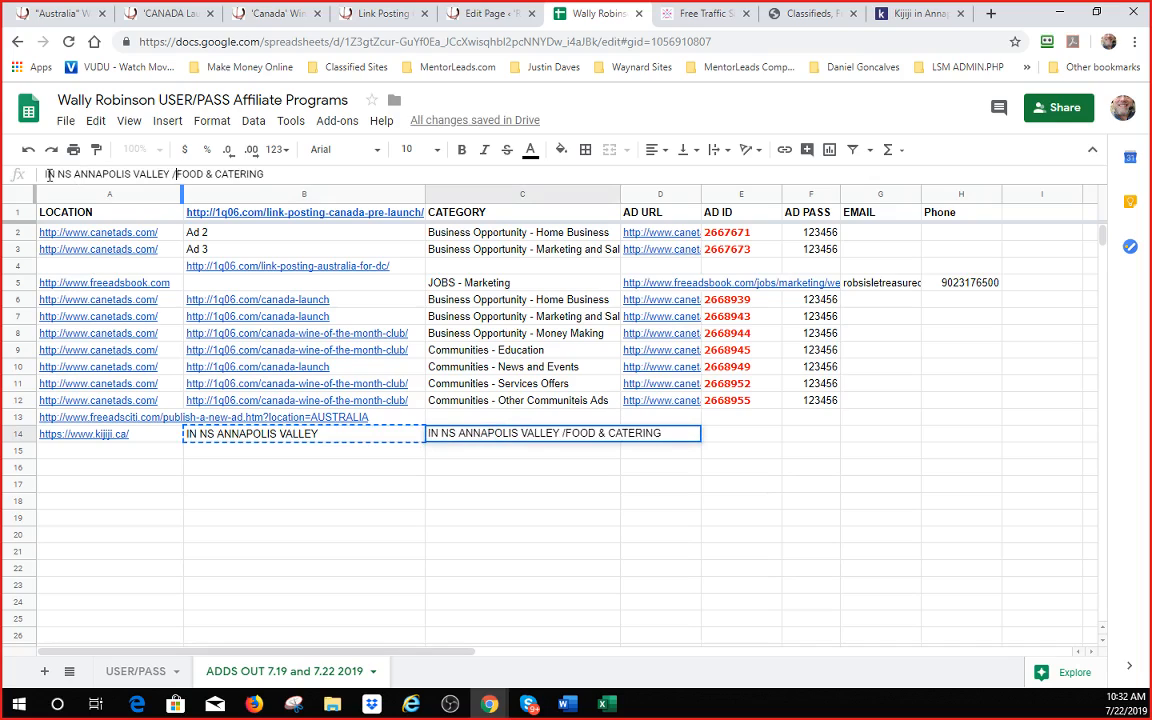
click(226, 510)
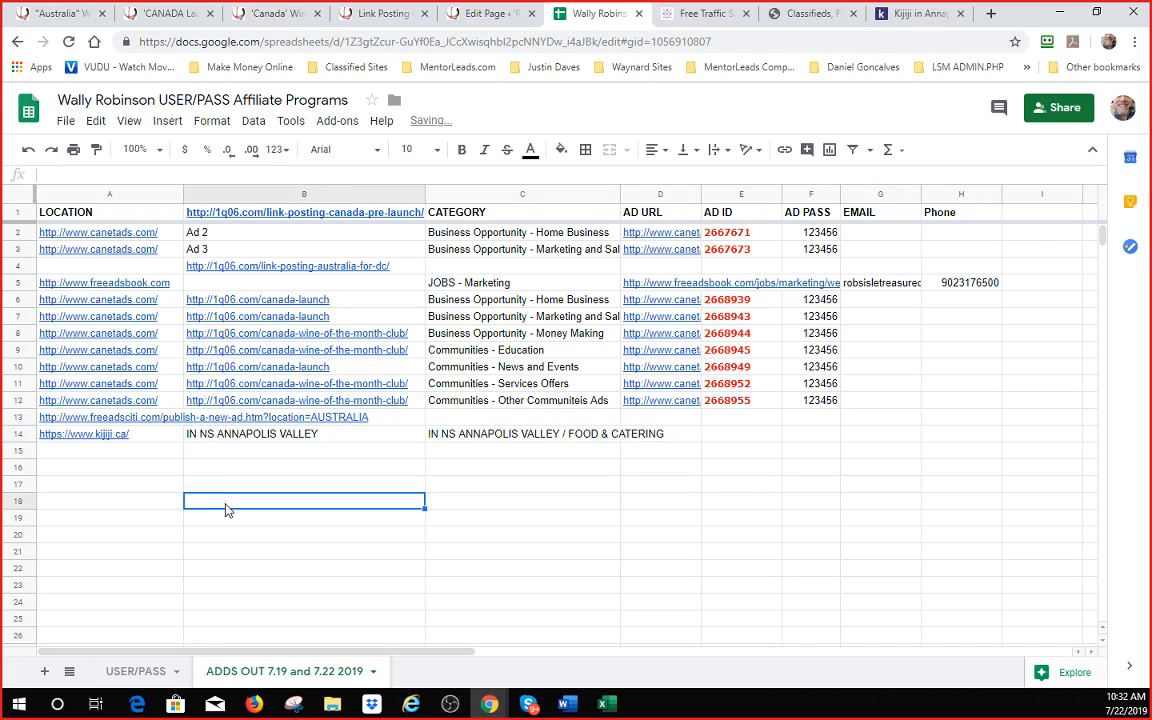
Copy the wine-of-the-month-club link from B8 into B14
click(231, 437)
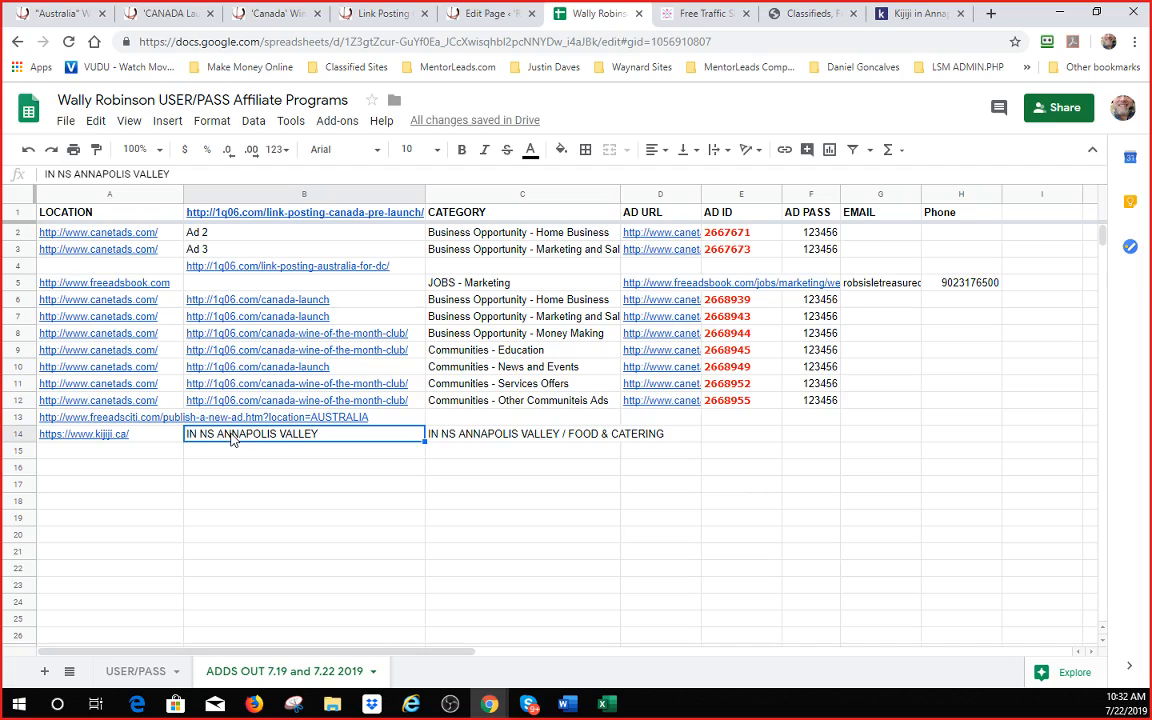
click(282, 335)
key(ctrl+c)
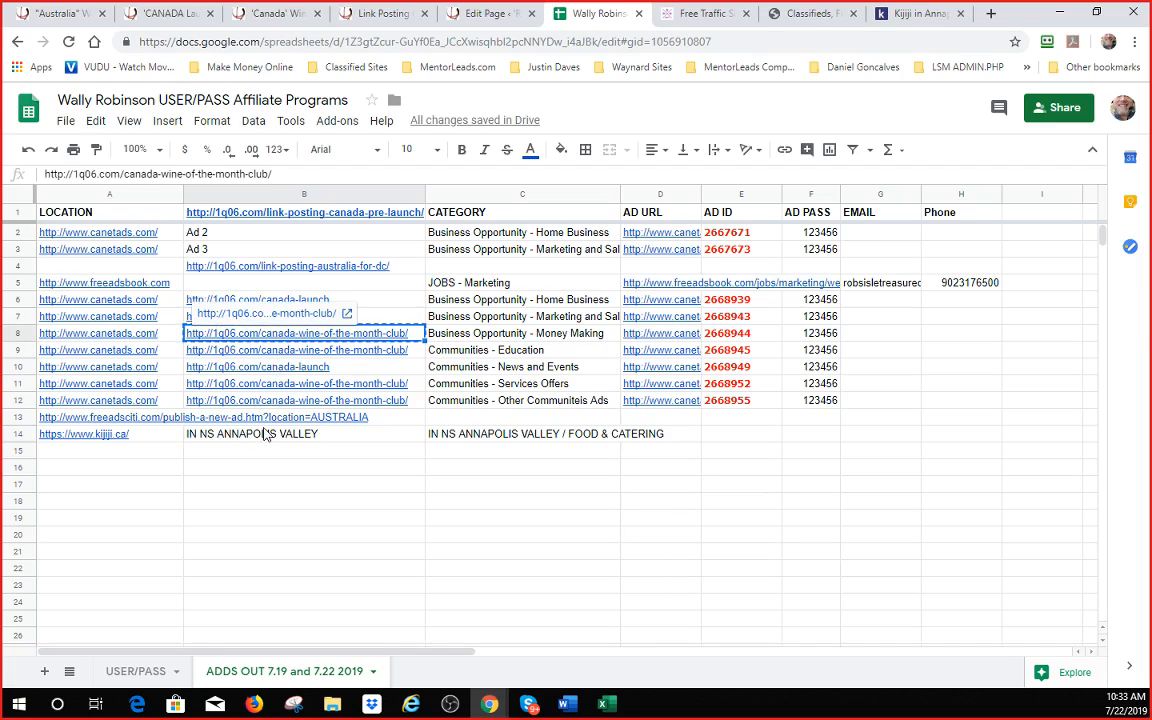
click(265, 434)
key(ctrl+v)
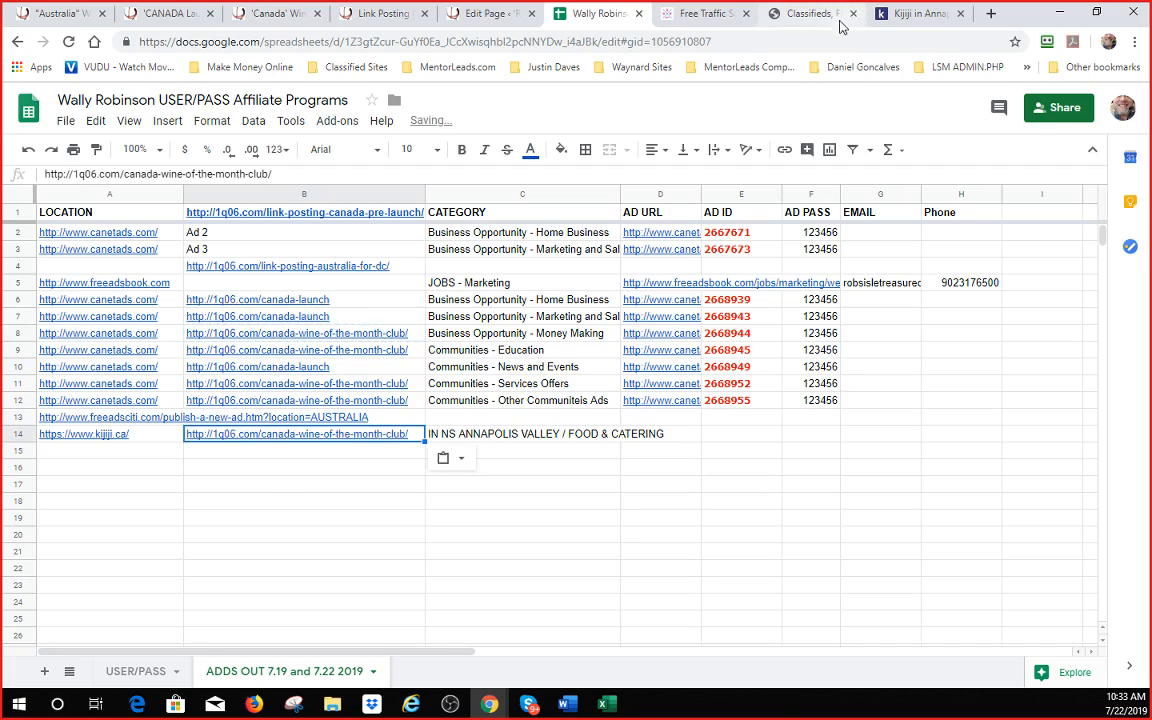
click(912, 13)
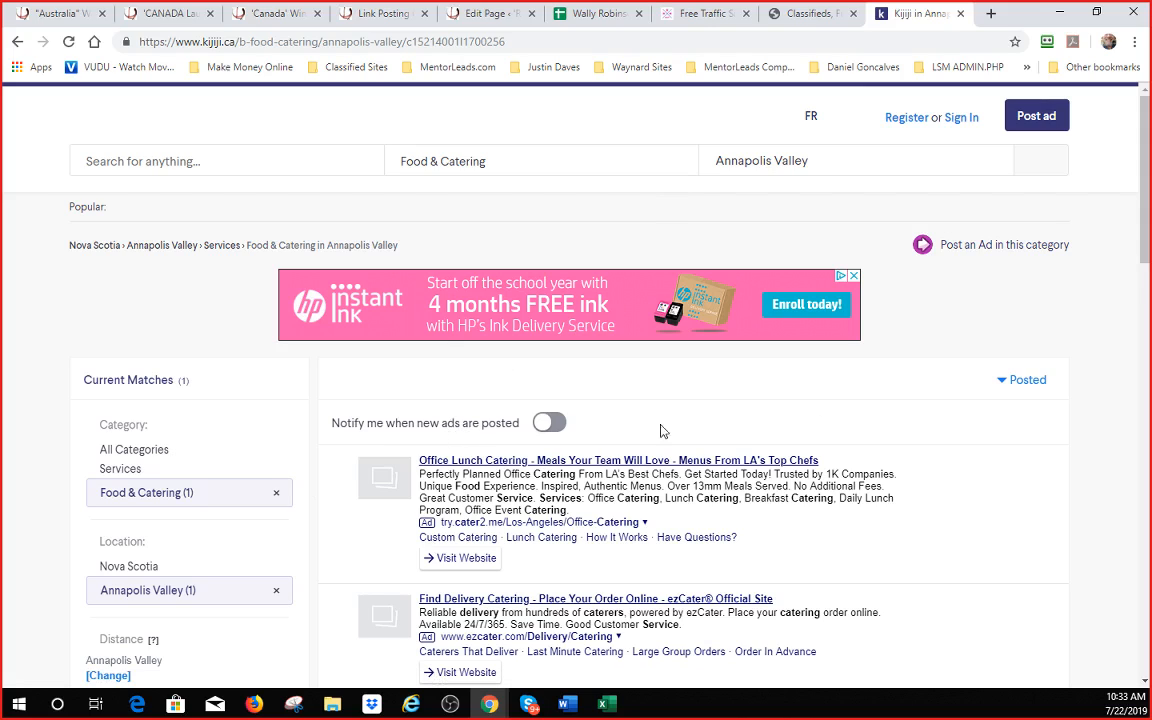
Start posting a Food & Catering ad and go from the Sign In page to Register
click(997, 250)
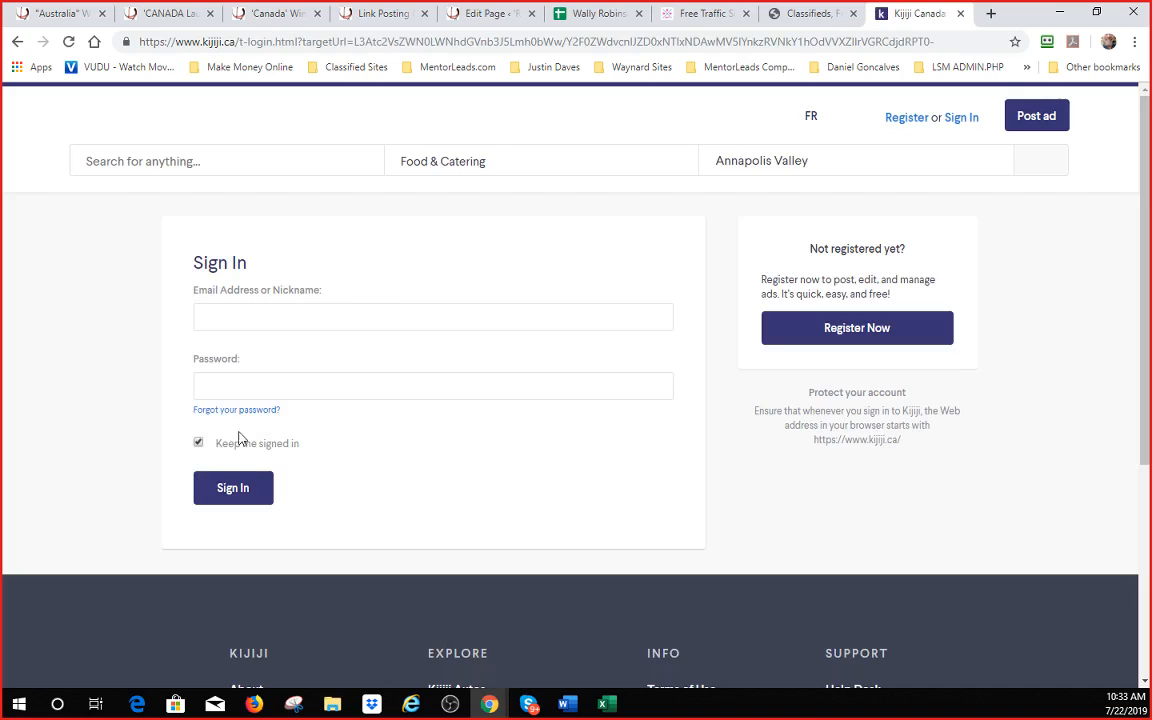
click(1047, 42)
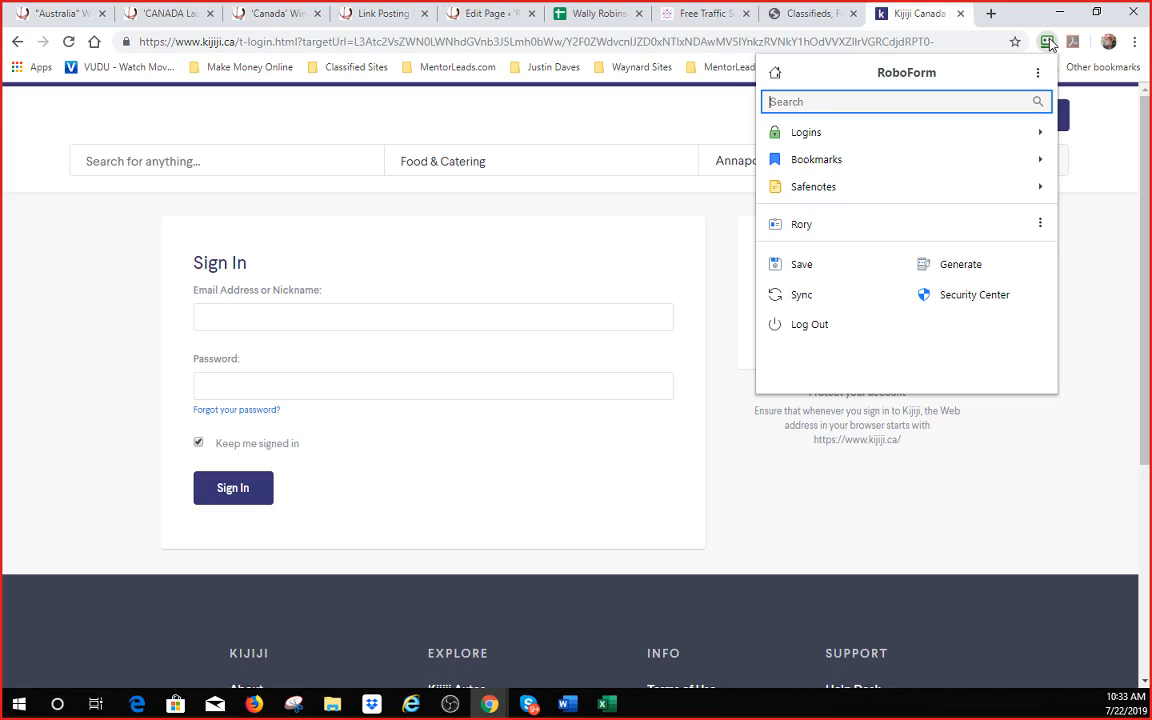
click(339, 315)
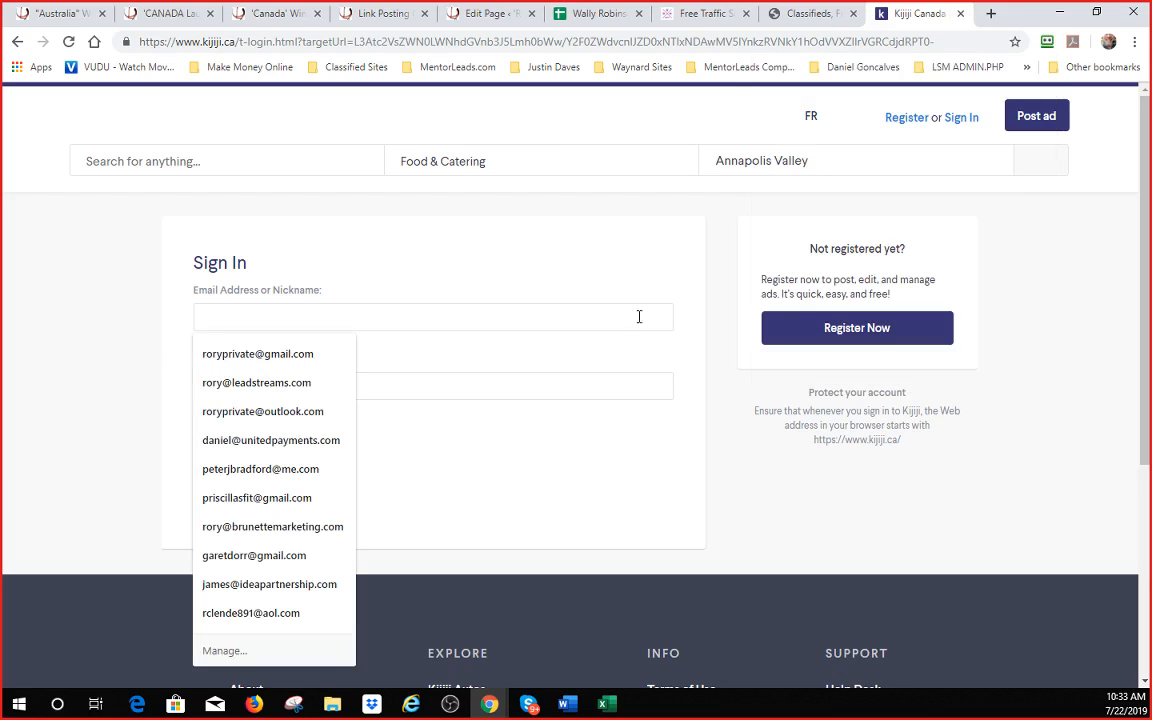
click(850, 333)
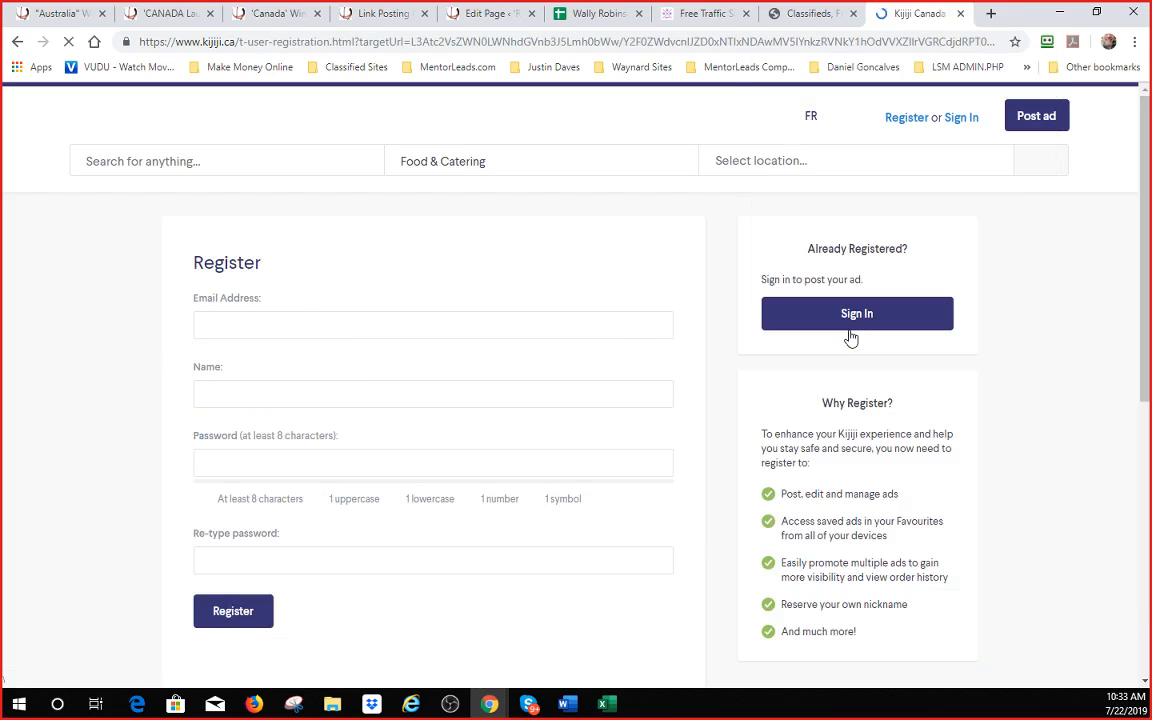
click(326, 330)
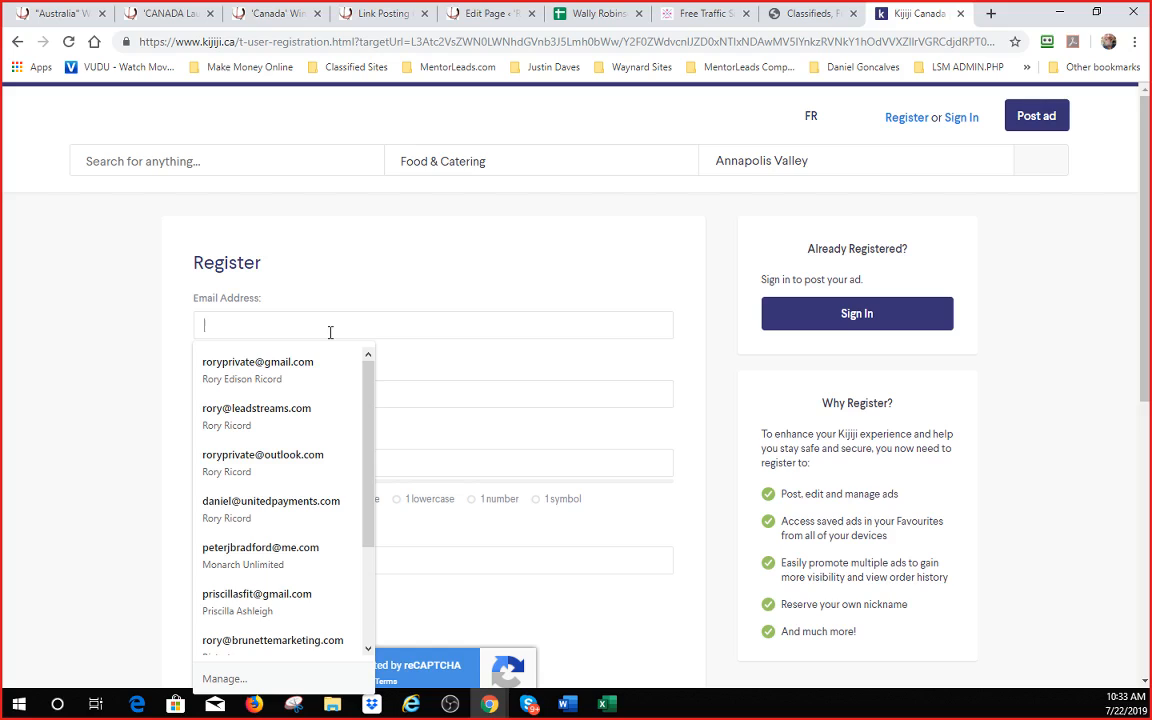
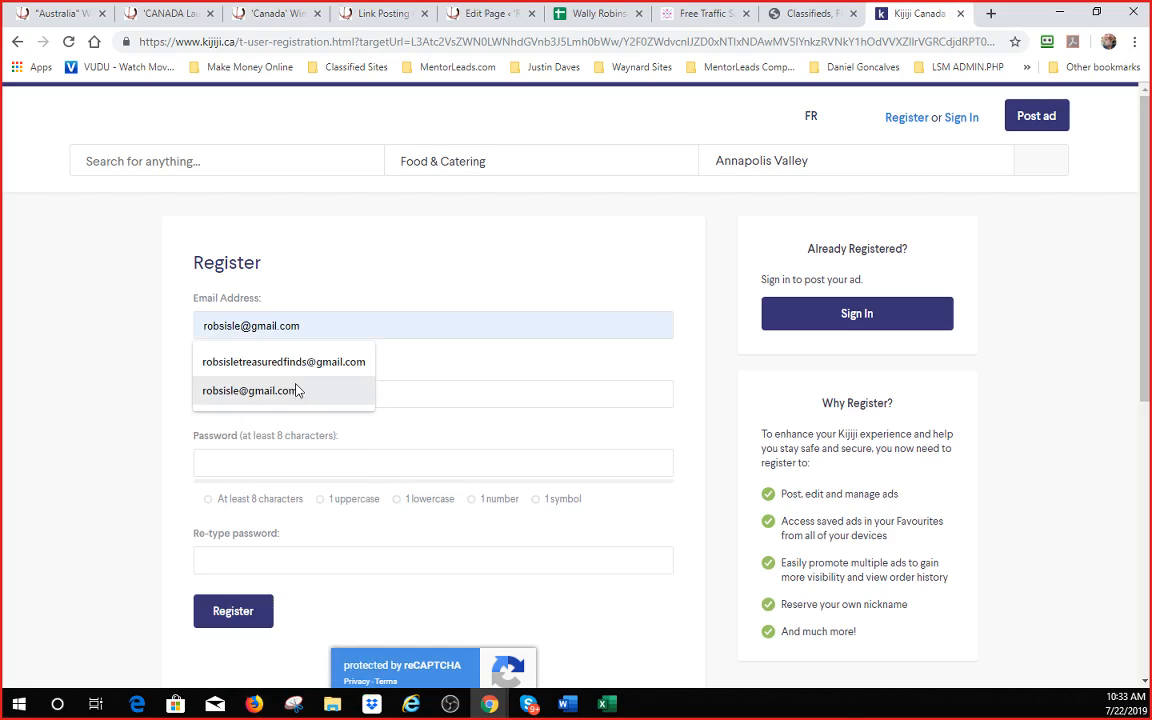
Enter the account's e-mail address and full name in the registration form
click(296, 365)
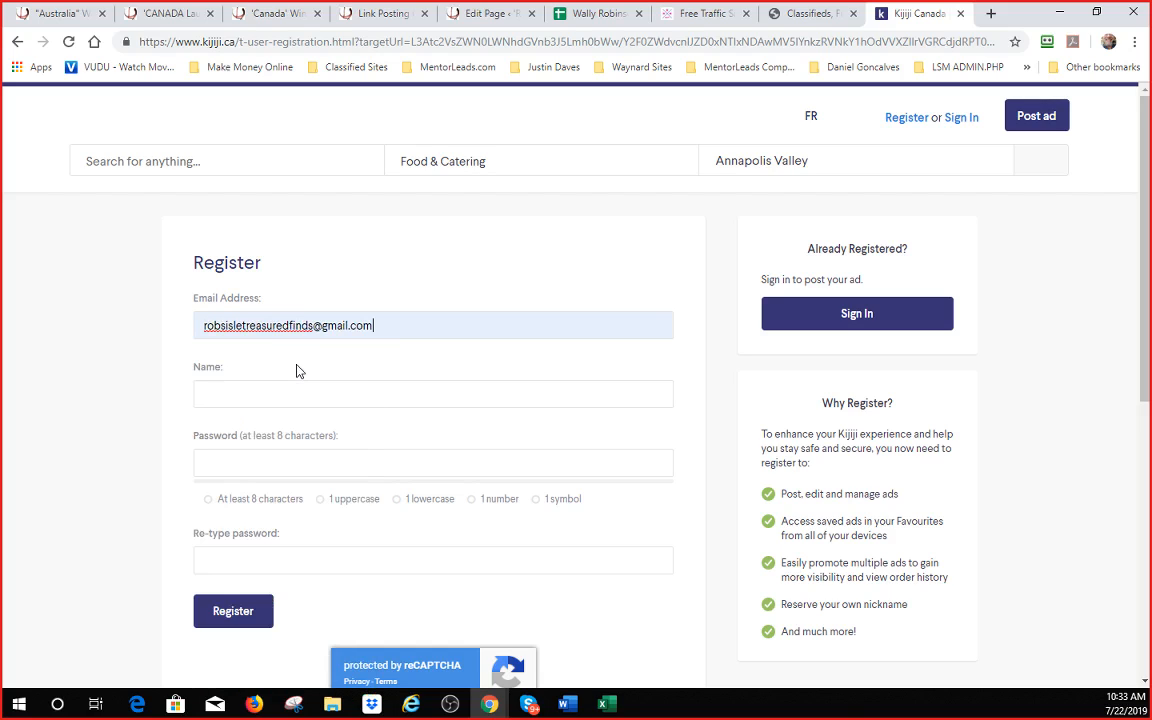
click(293, 390)
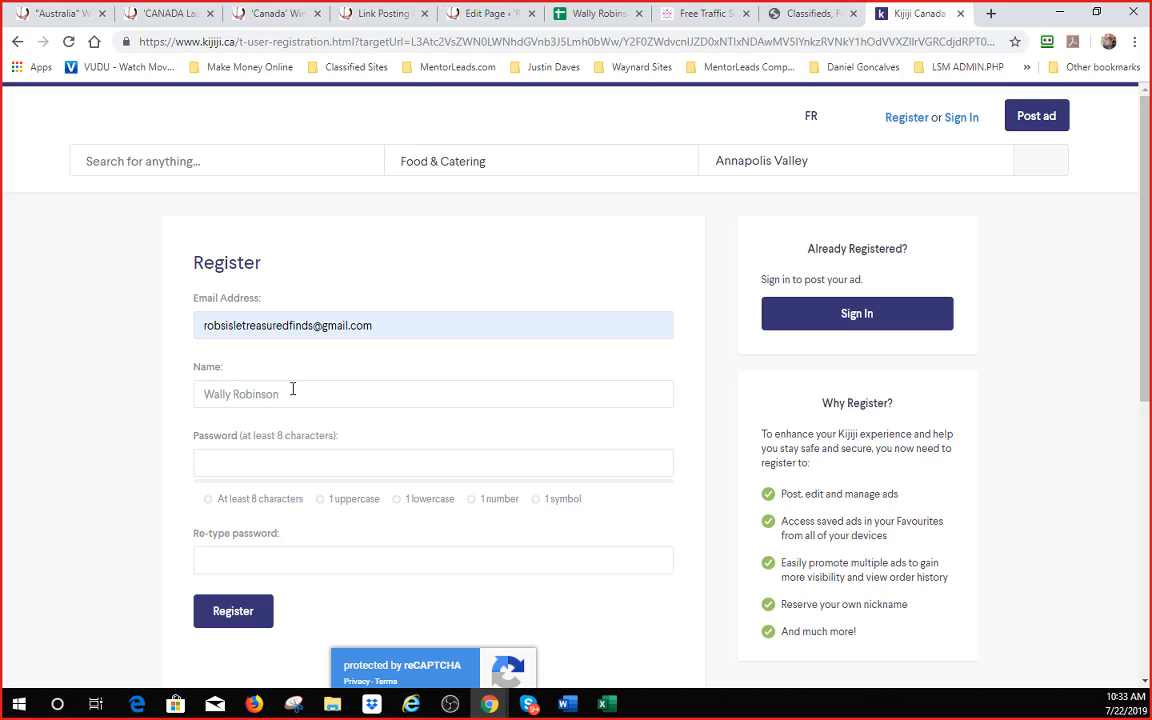
key(Tab)
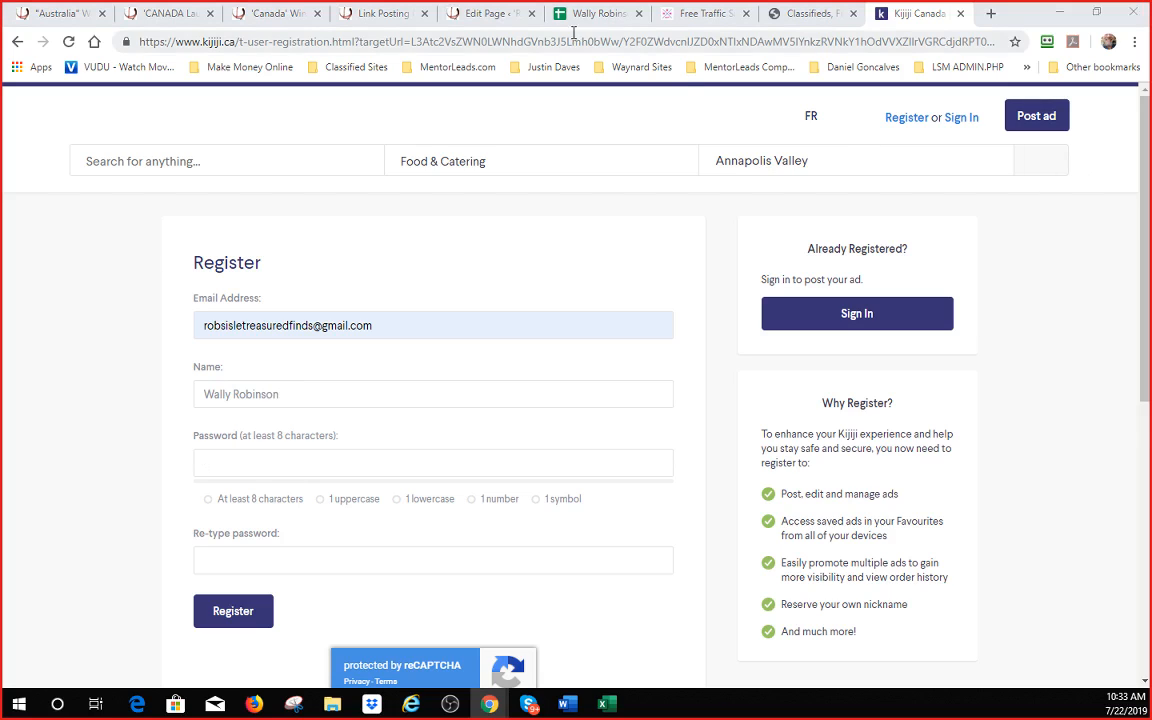
Fill in and confirm the account password, then submit the registration
click(545, 13)
key(ctrl+w)
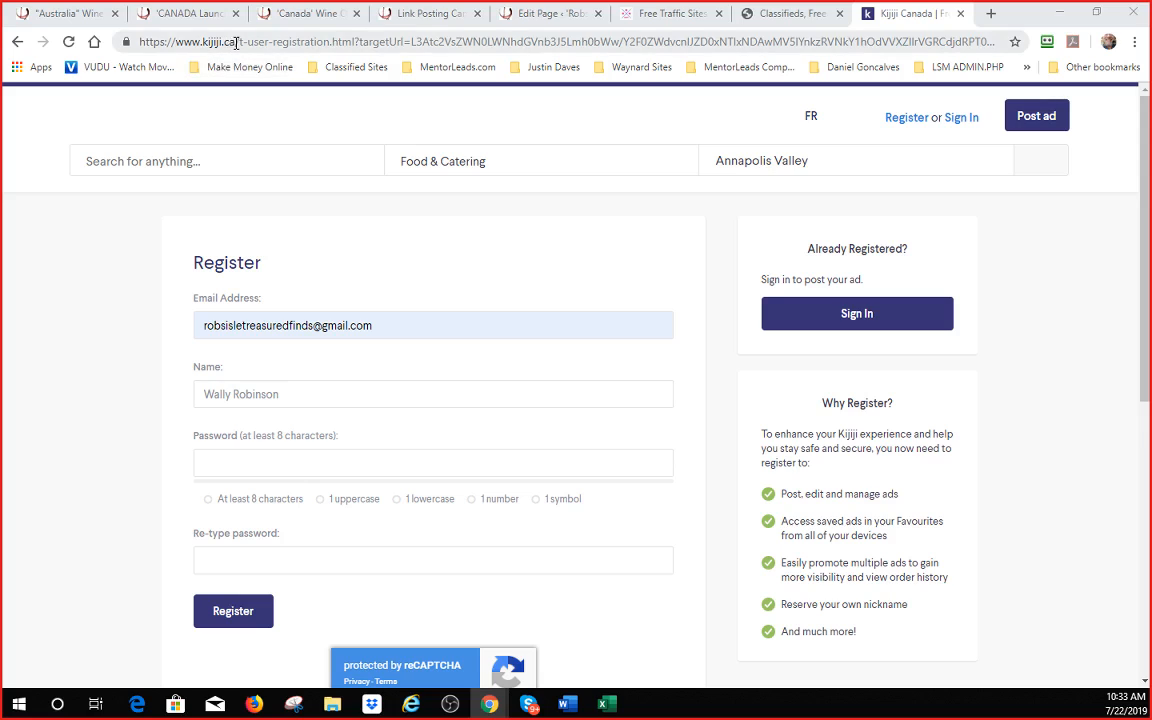
drag(236, 42, 120, 42)
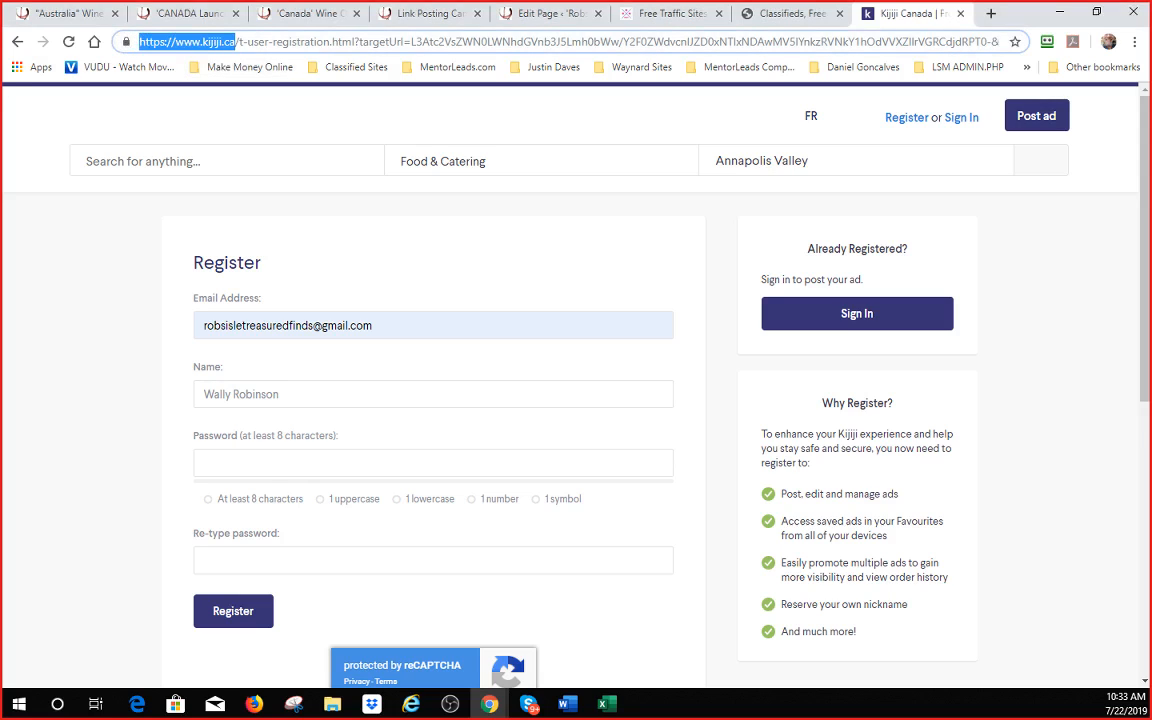
key(alt+Tab)
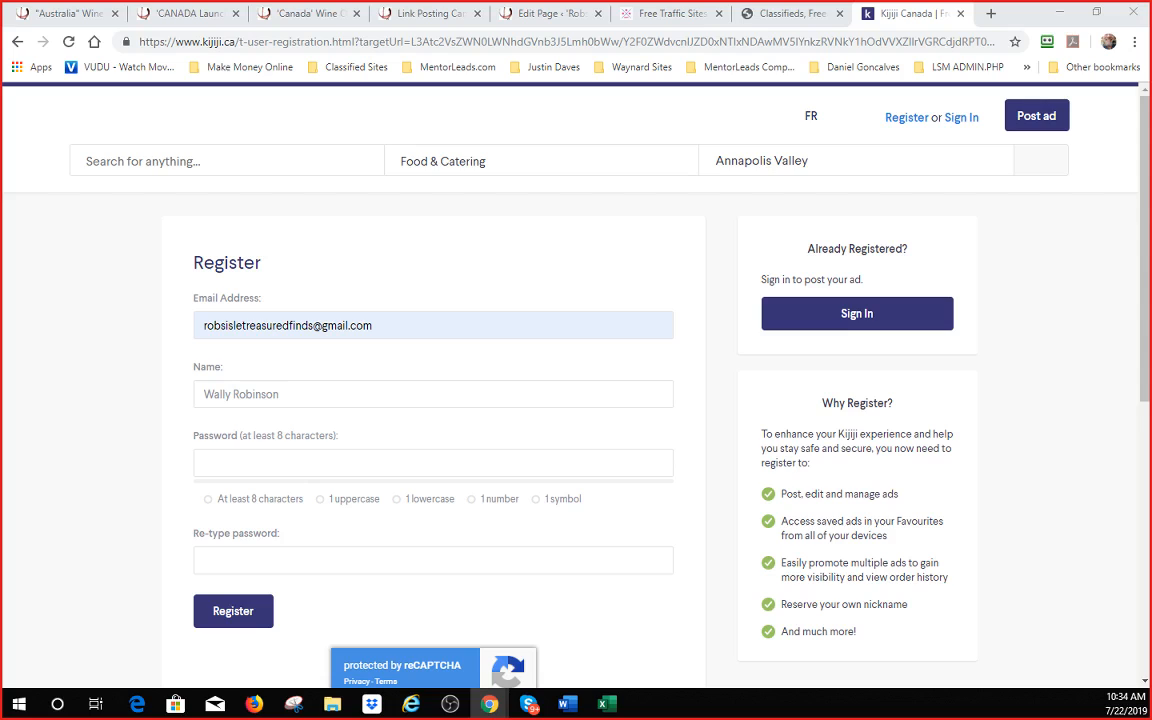
click(313, 465)
key(ctrl+v)
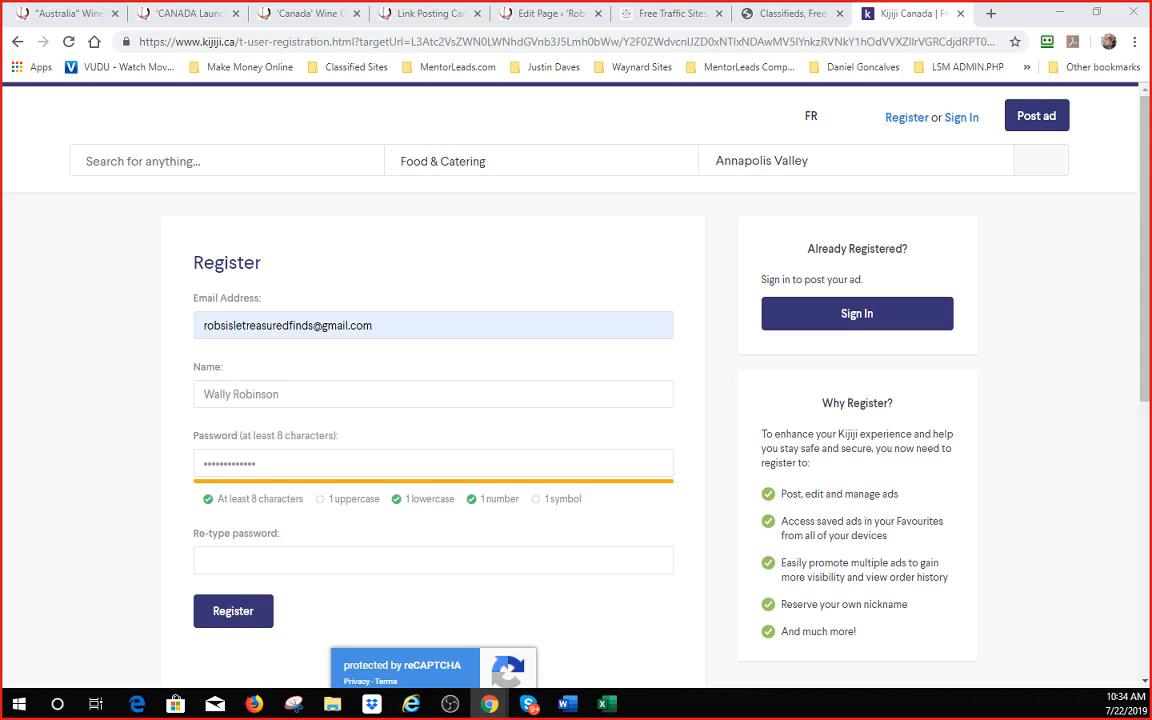
drag(272, 465, 185, 474)
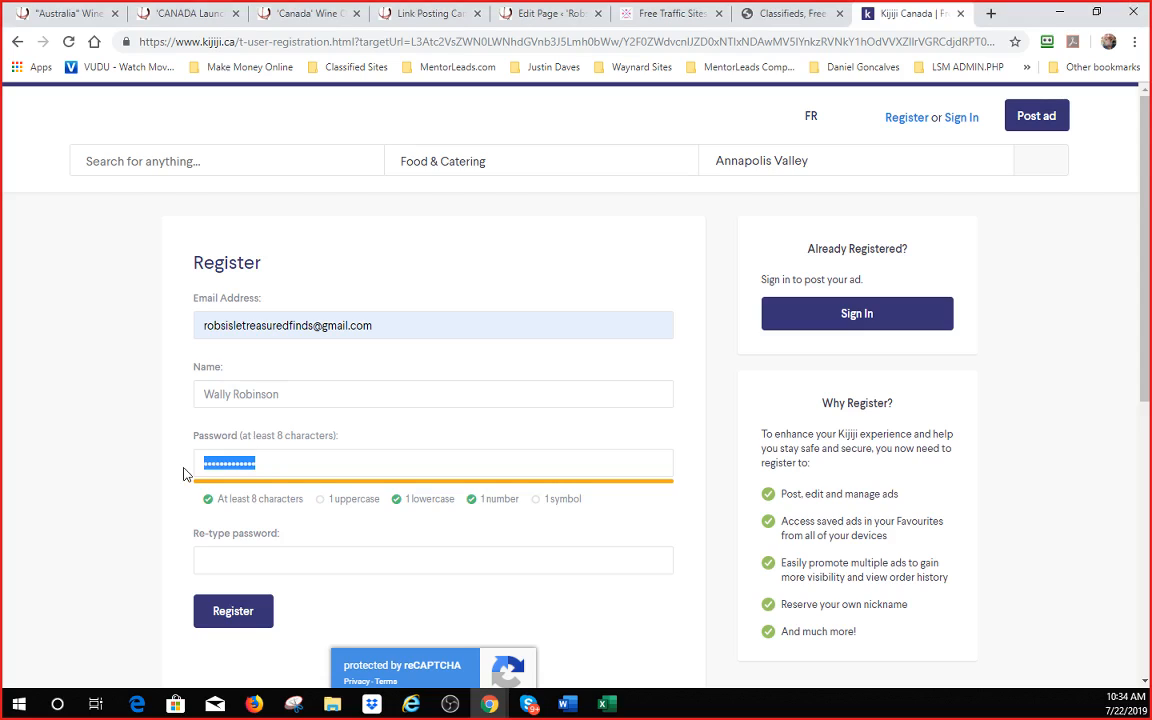
key(ctrl+v)
click(248, 559)
key(ctrl+v)
scroll(310, 520, down, 2)
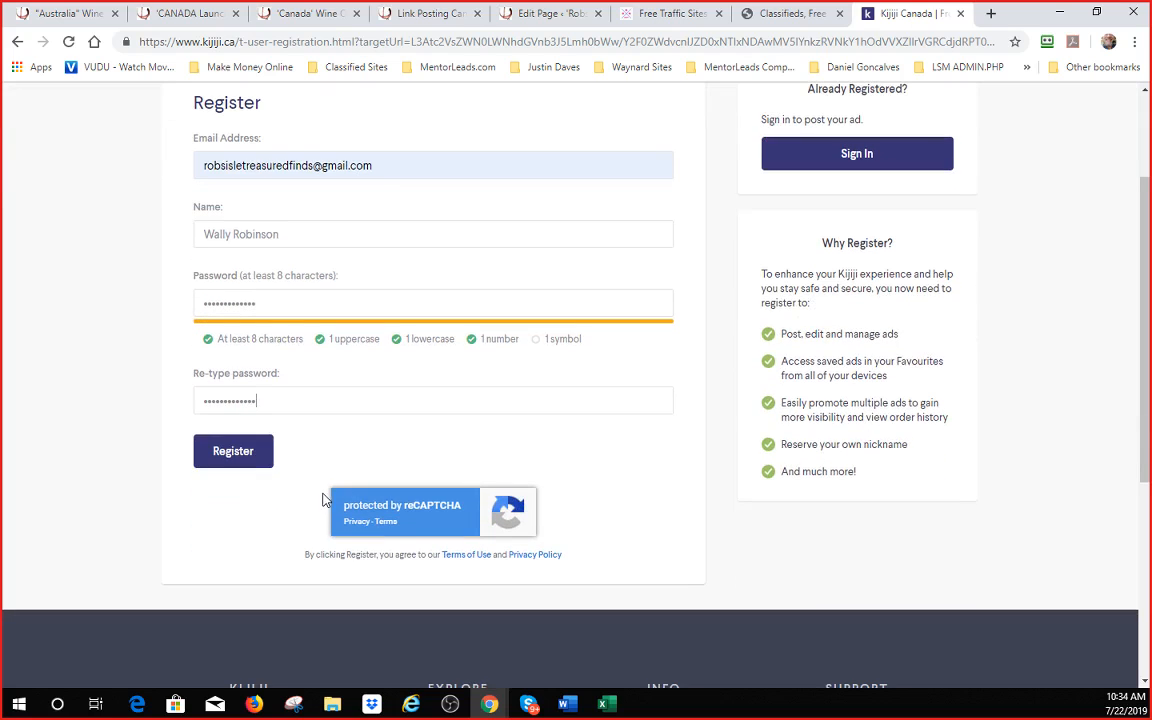
click(231, 451)
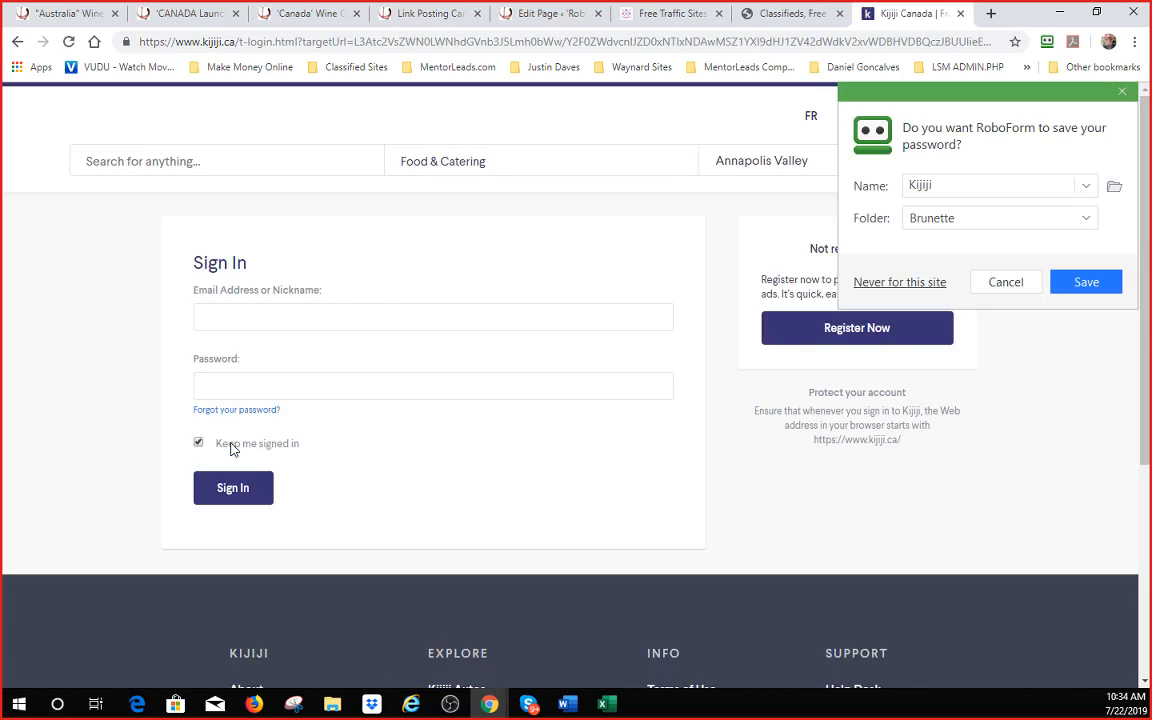
Save the Kijiji login in RoboForm under an edited name and close the confirmation
click(962, 185)
text(- Wally)
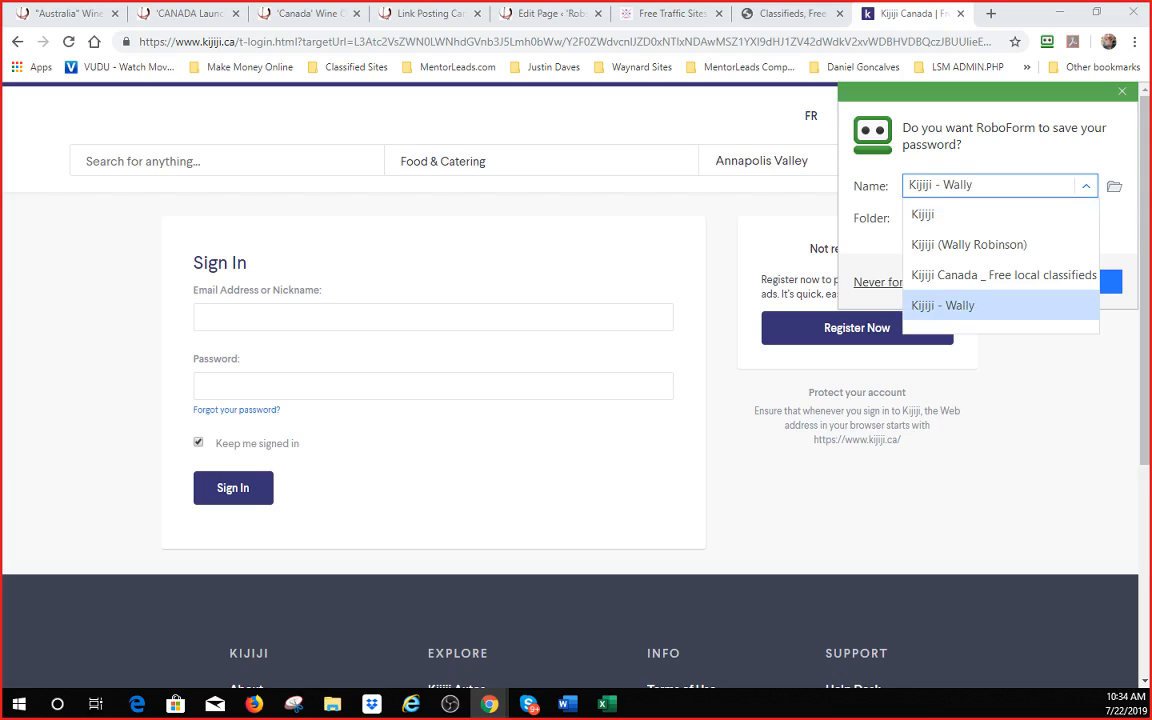
click(1105, 283)
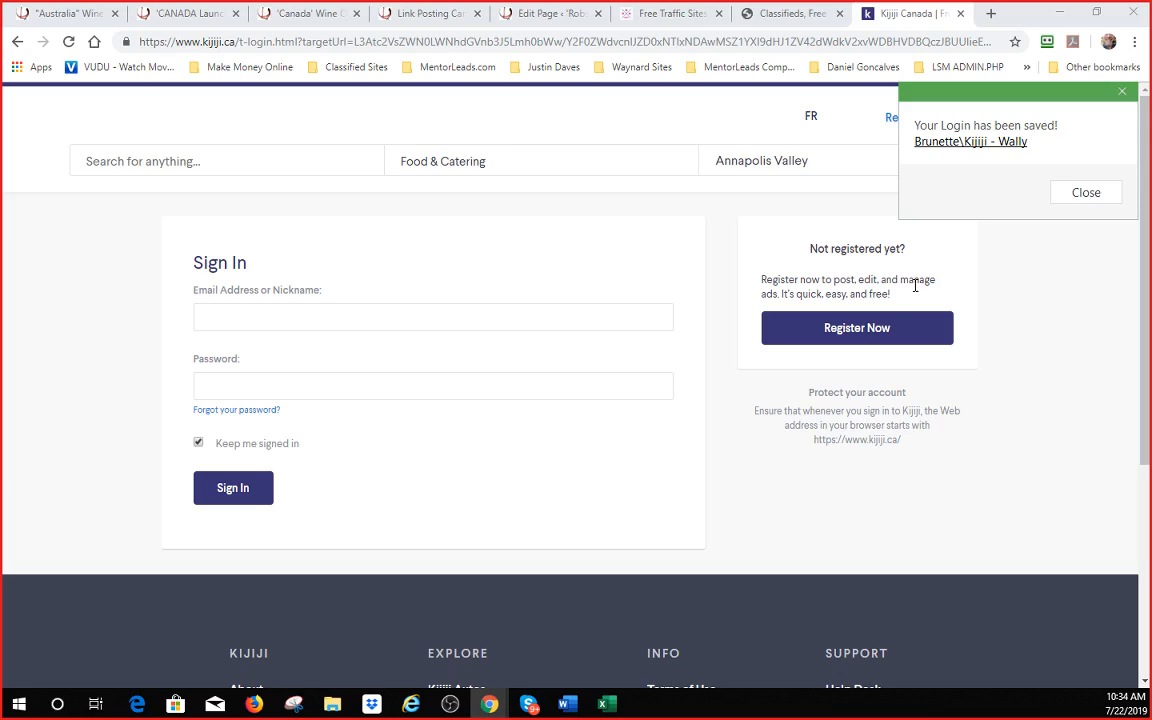
click(1100, 192)
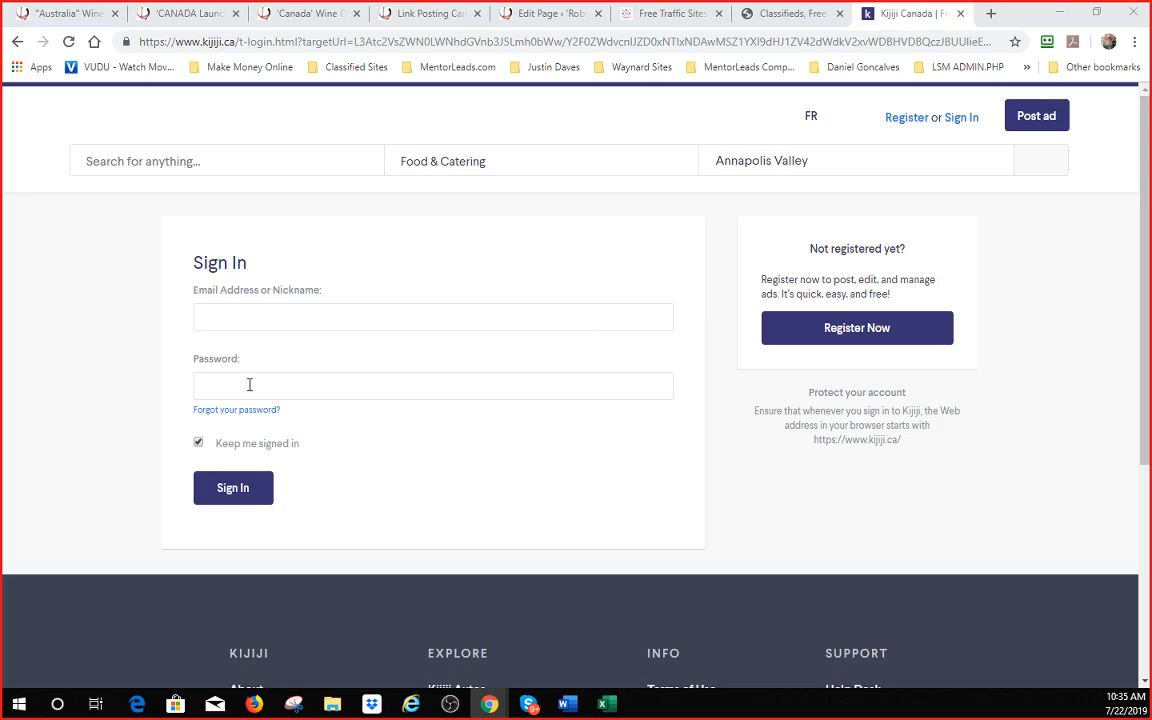
Sign in to Kijiji with the account e-mail and password to reach Post Your Ad
click(305, 316)
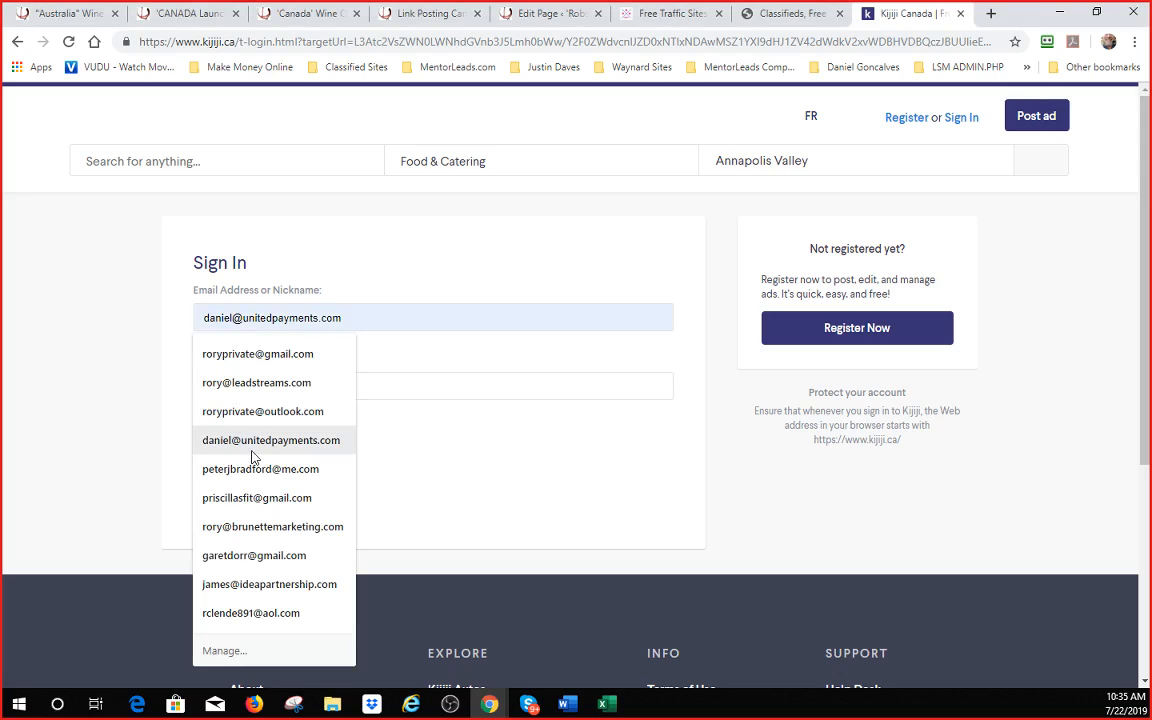
text(r)
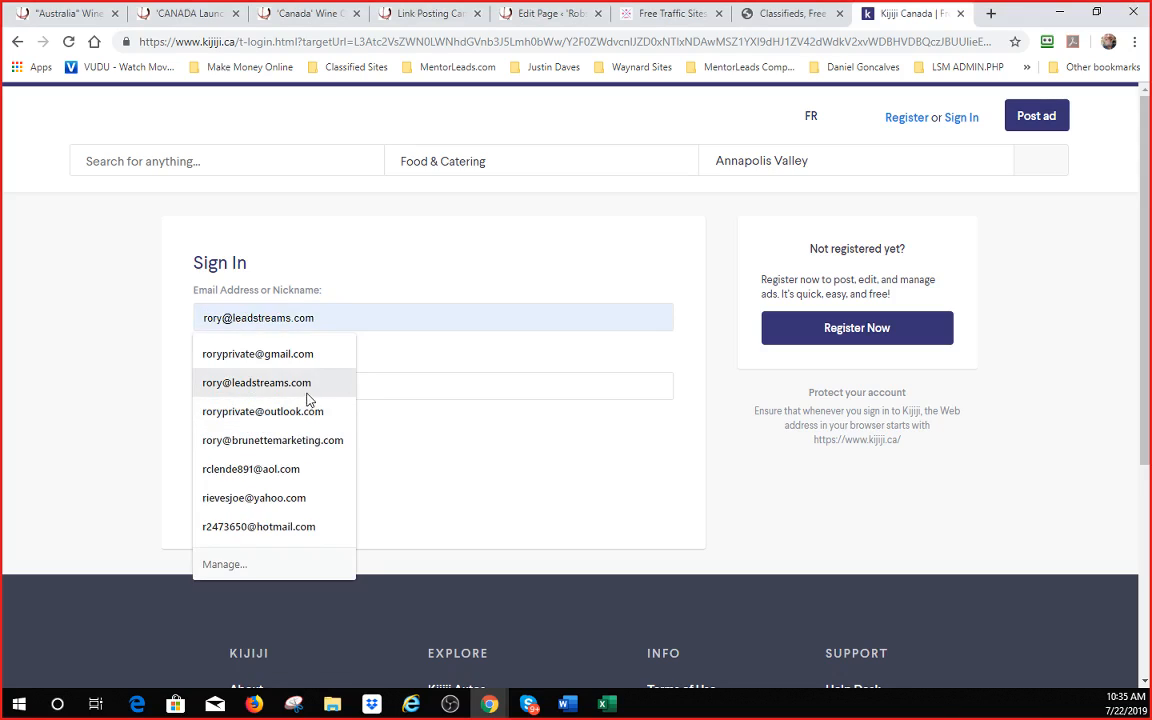
text(obs)
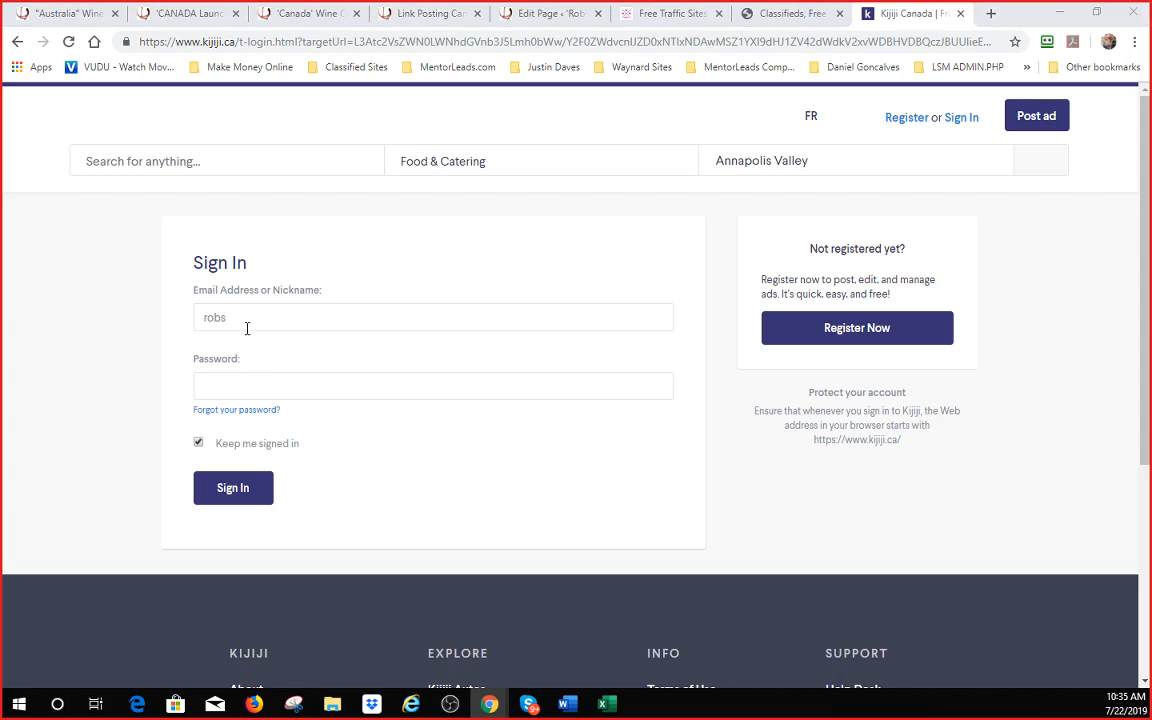
drag(250, 317, 201, 315)
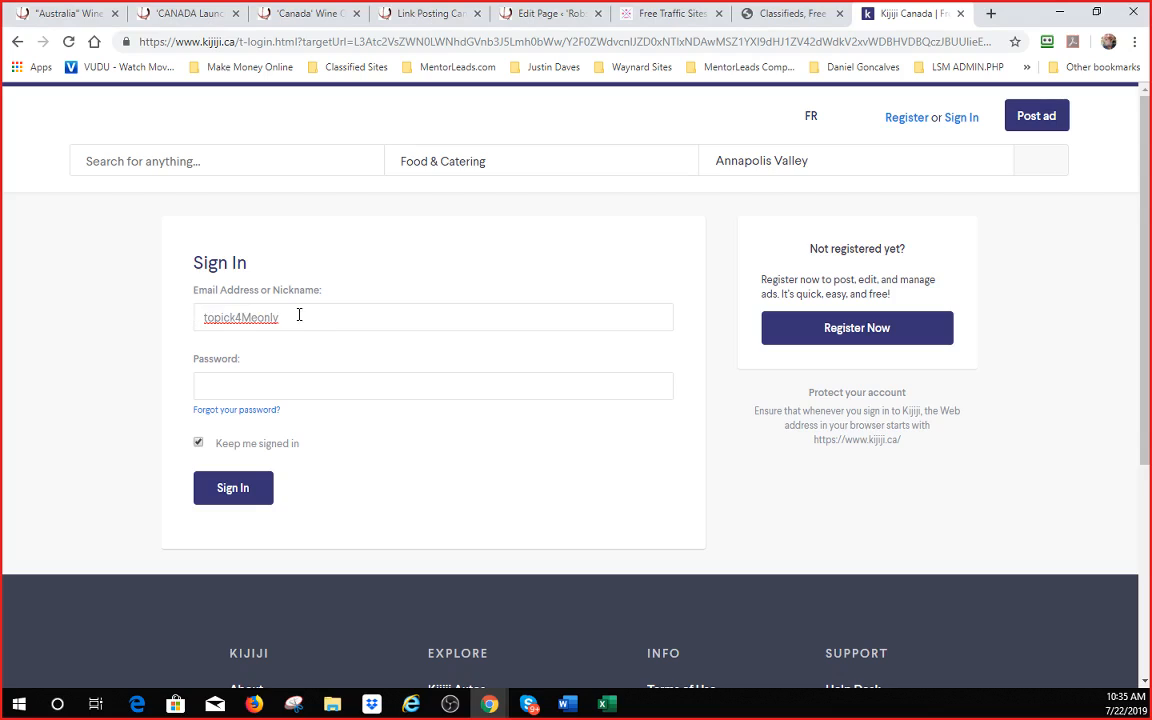
drag(301, 316, 201, 316)
click(224, 388)
key(ctrl+v)
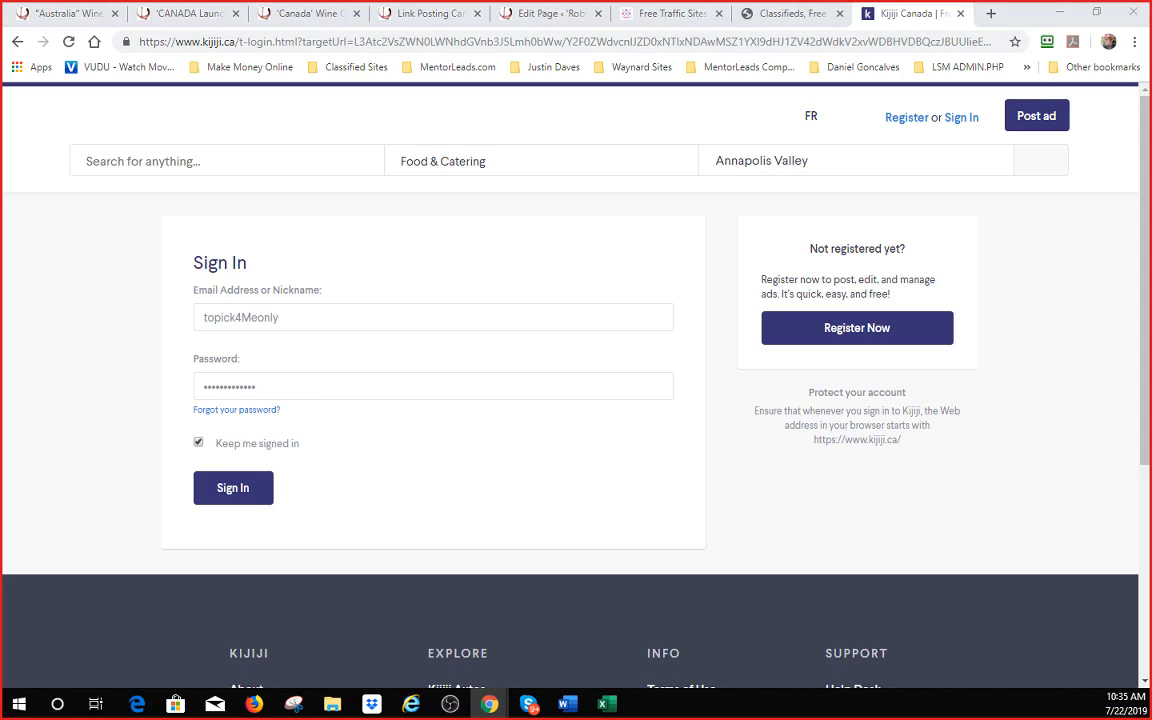
drag(272, 316, 196, 318)
key(ctrl+v)
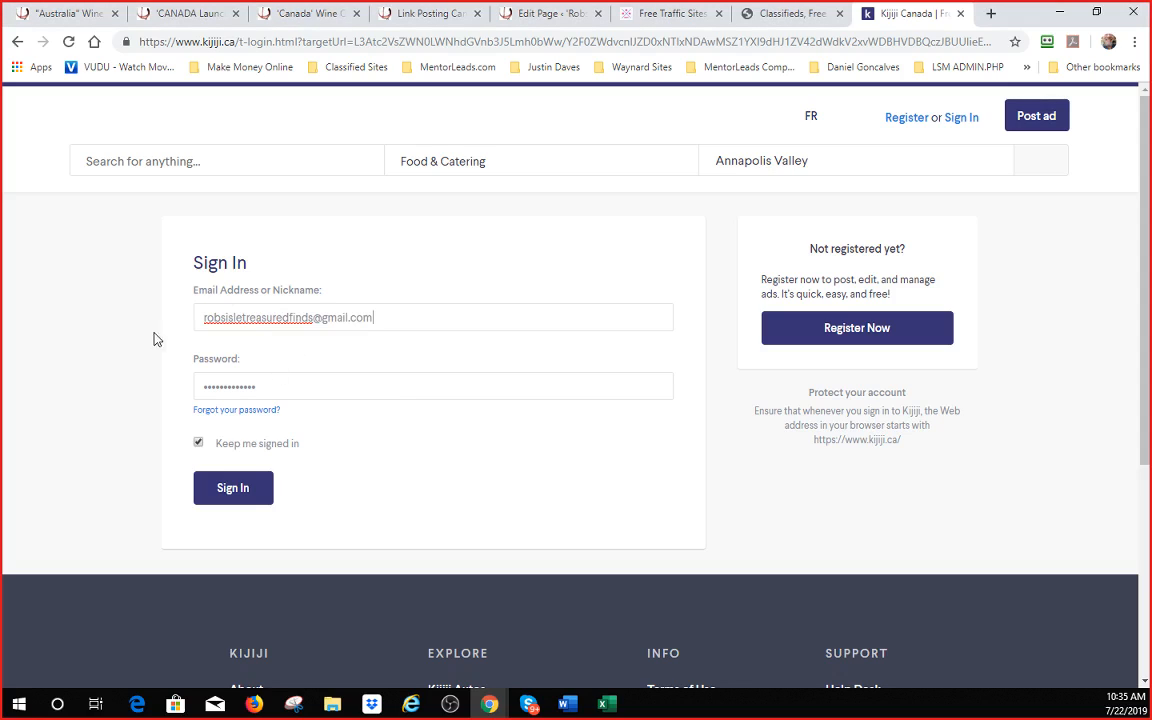
click(240, 492)
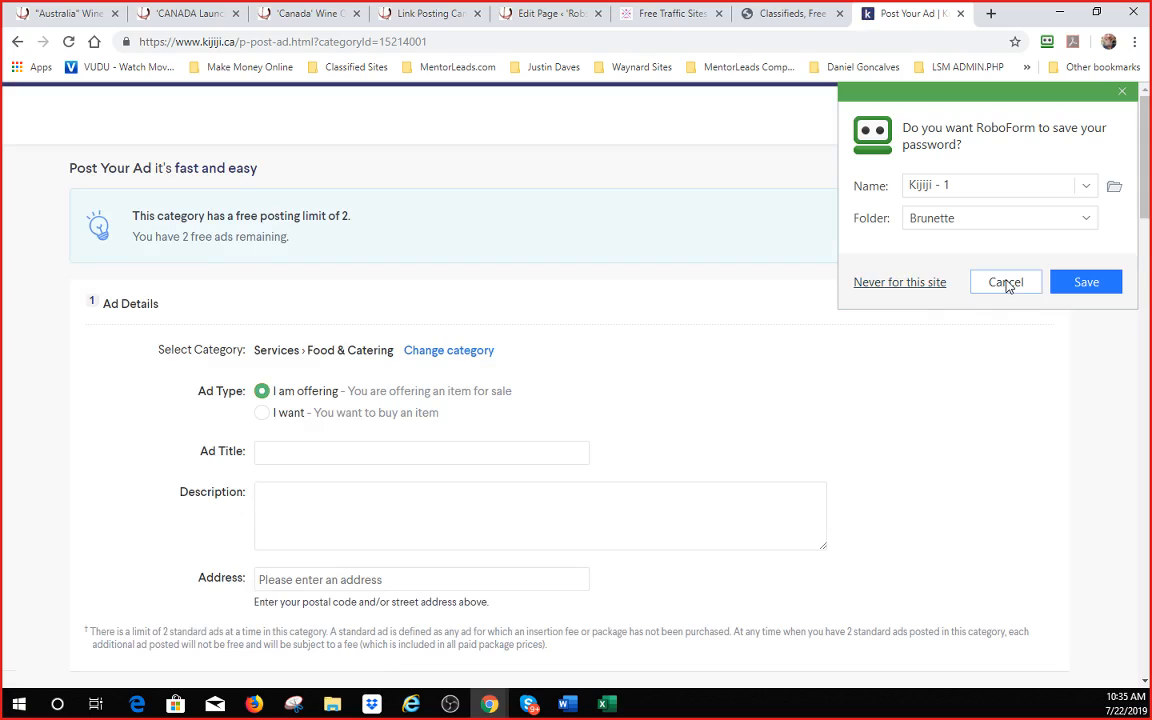
Dismiss RoboForm's save-password prompt and put the cursor in the Ad Title box
click(1006, 283)
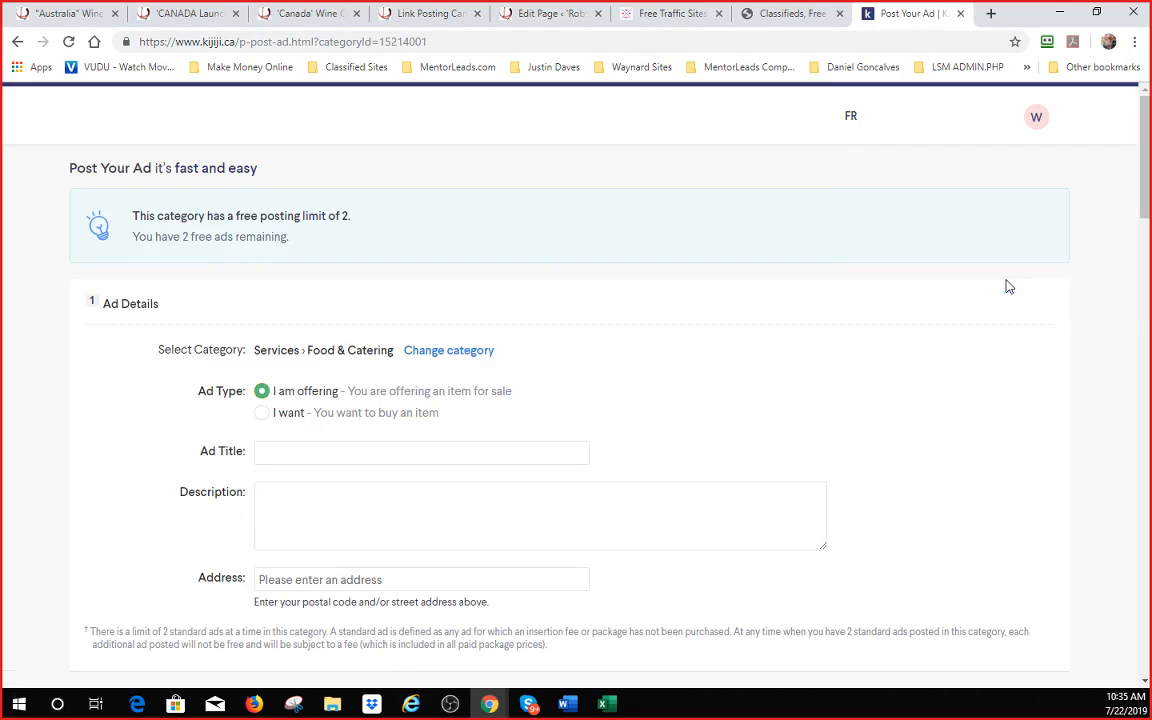
scroll(515, 391, down, 2)
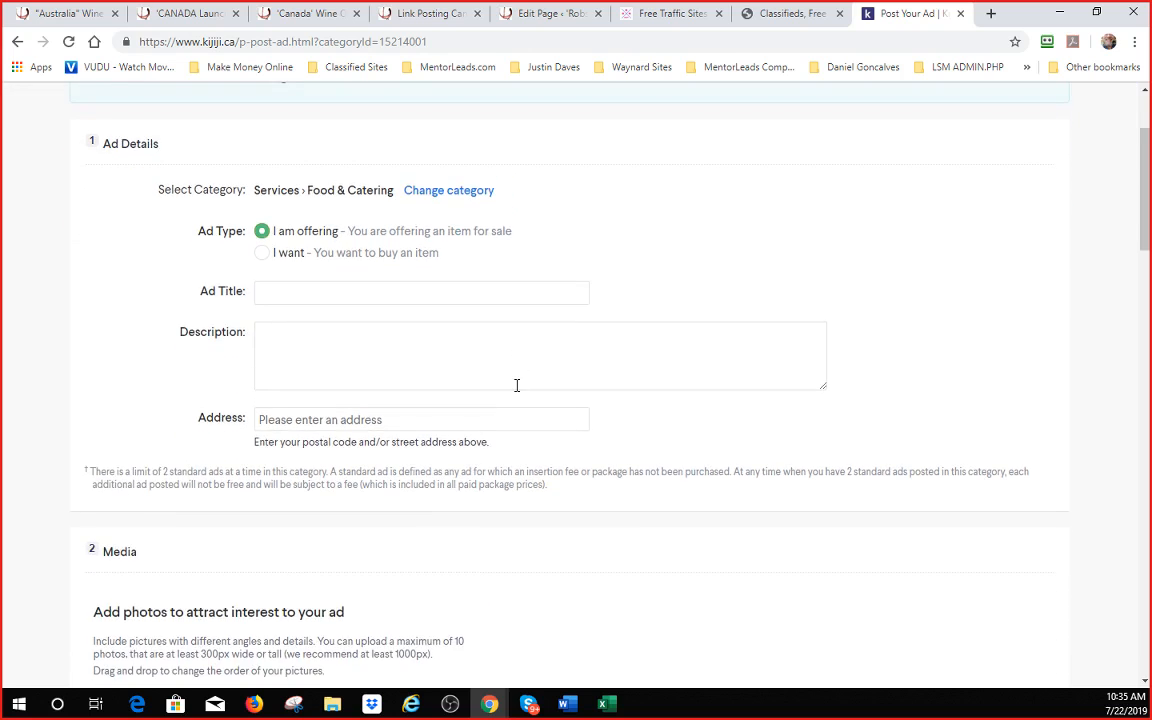
scroll(306, 334, up, 2)
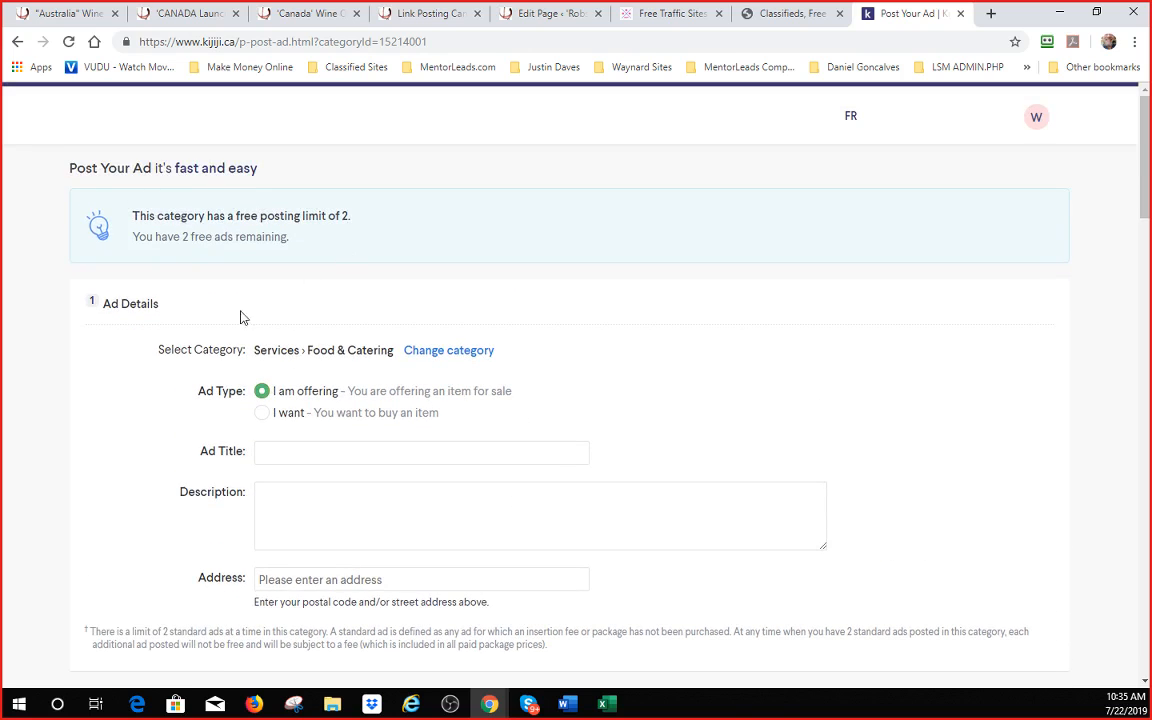
scroll(210, 214, down, 2)
click(362, 211)
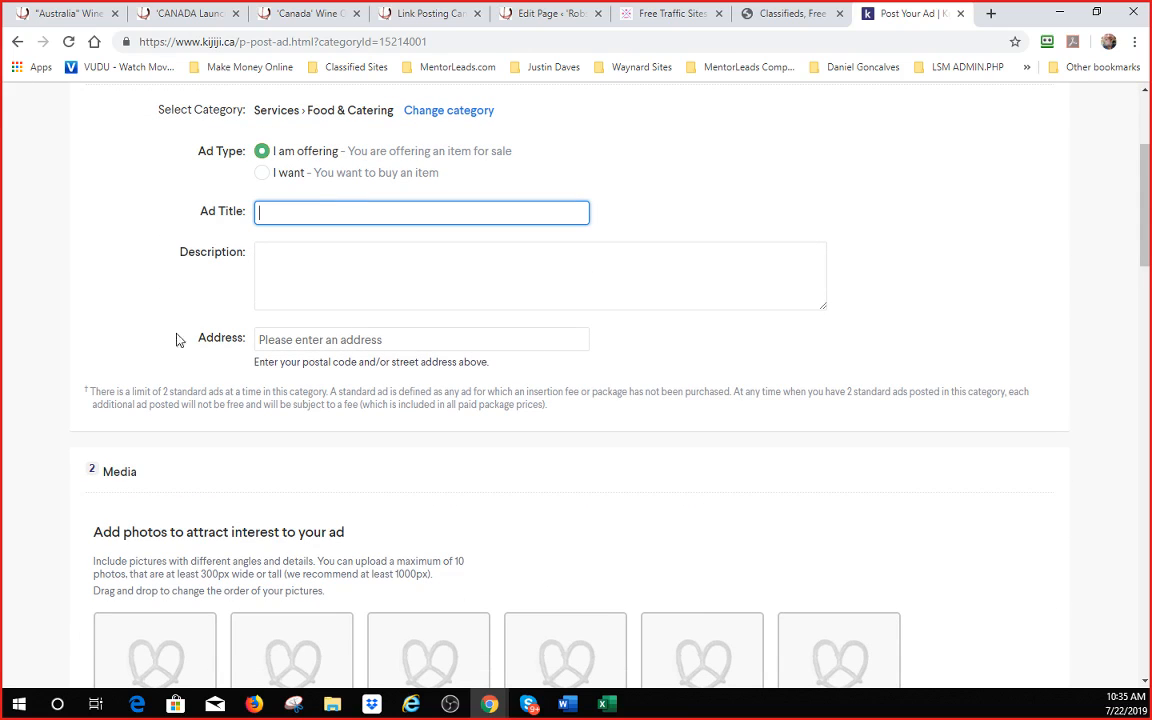
Copy the 'New to Canada!' headline from Link Posting Canada and paste it as the Ad Title
click(193, 15)
click(300, 13)
click(430, 14)
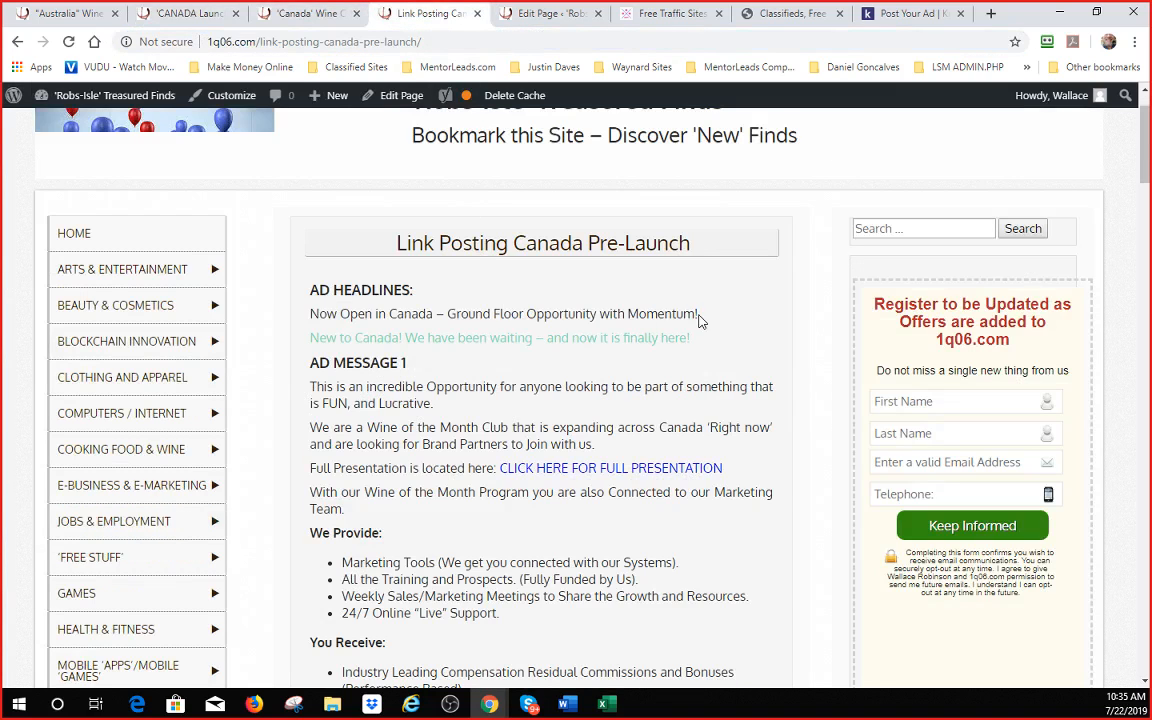
drag(694, 338, 312, 334)
click(905, 13)
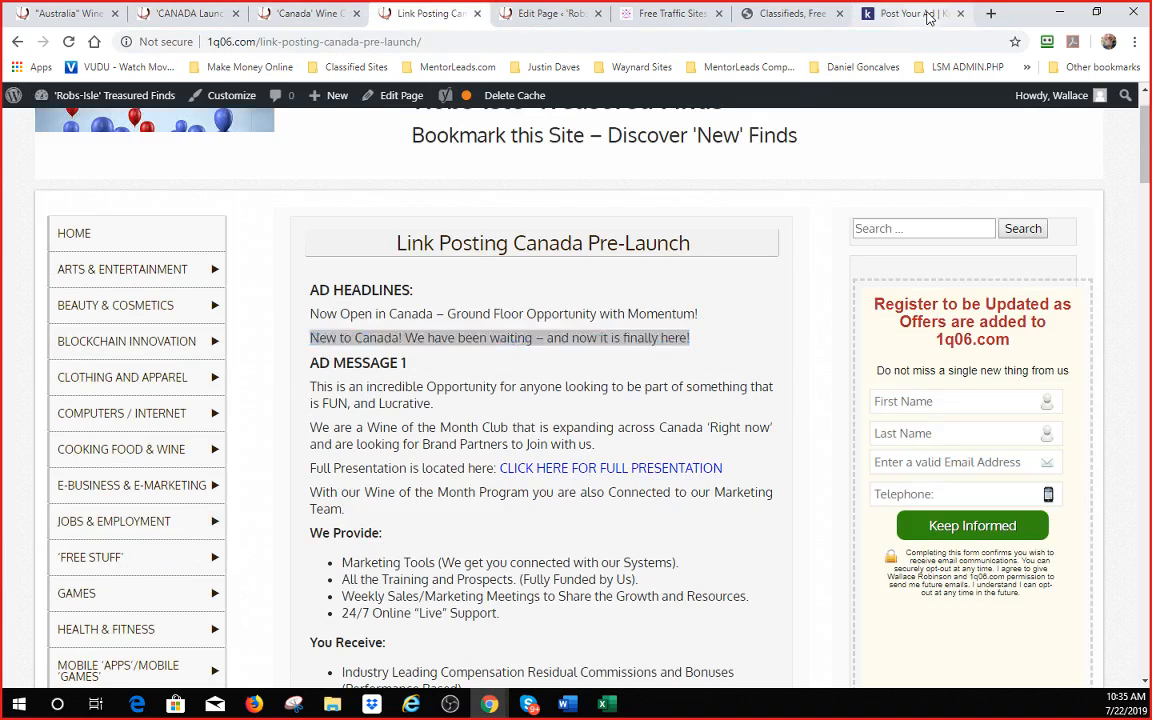
text(New to Canada! We have been waiting - and now it is finally here!)
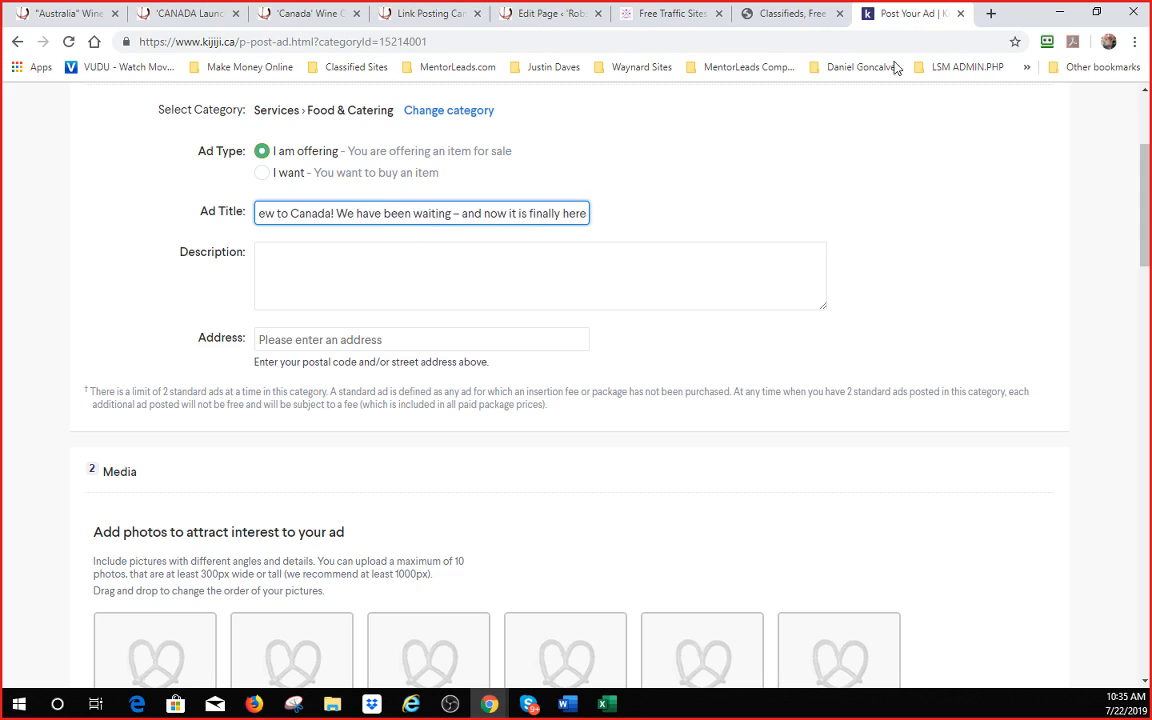
Review the WordPress editor and Link Posting Canada pages, then return to the form's address field
click(787, 16)
click(545, 16)
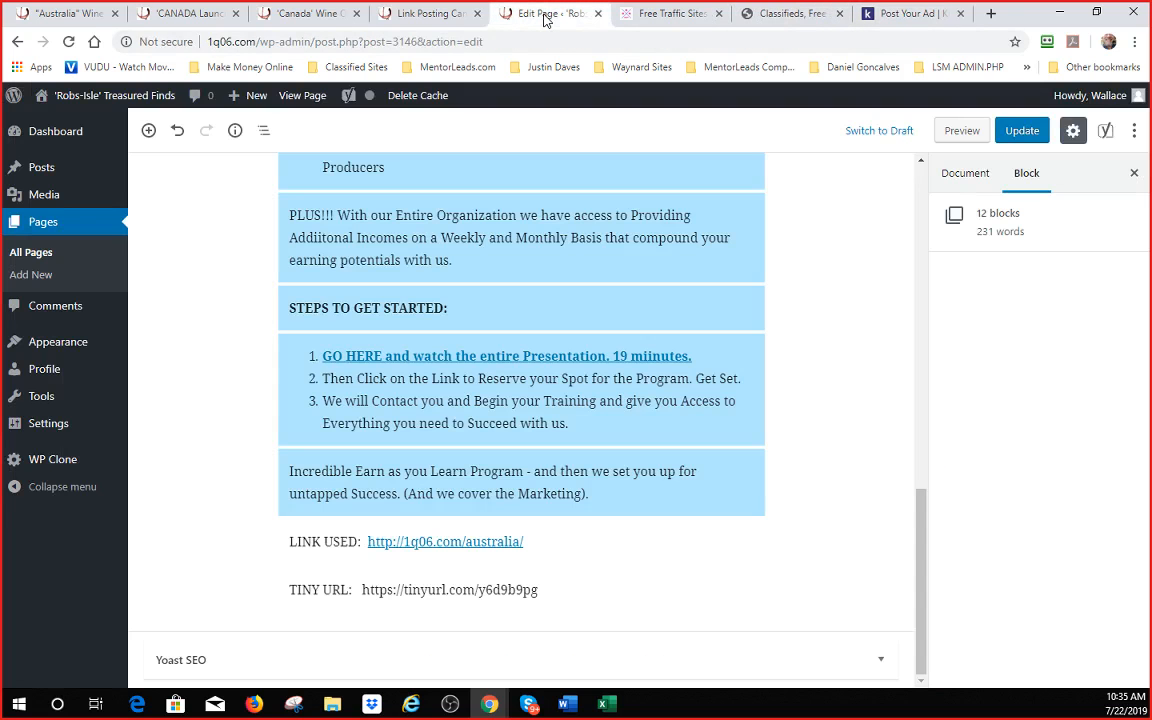
scroll(470, 216, up, 15)
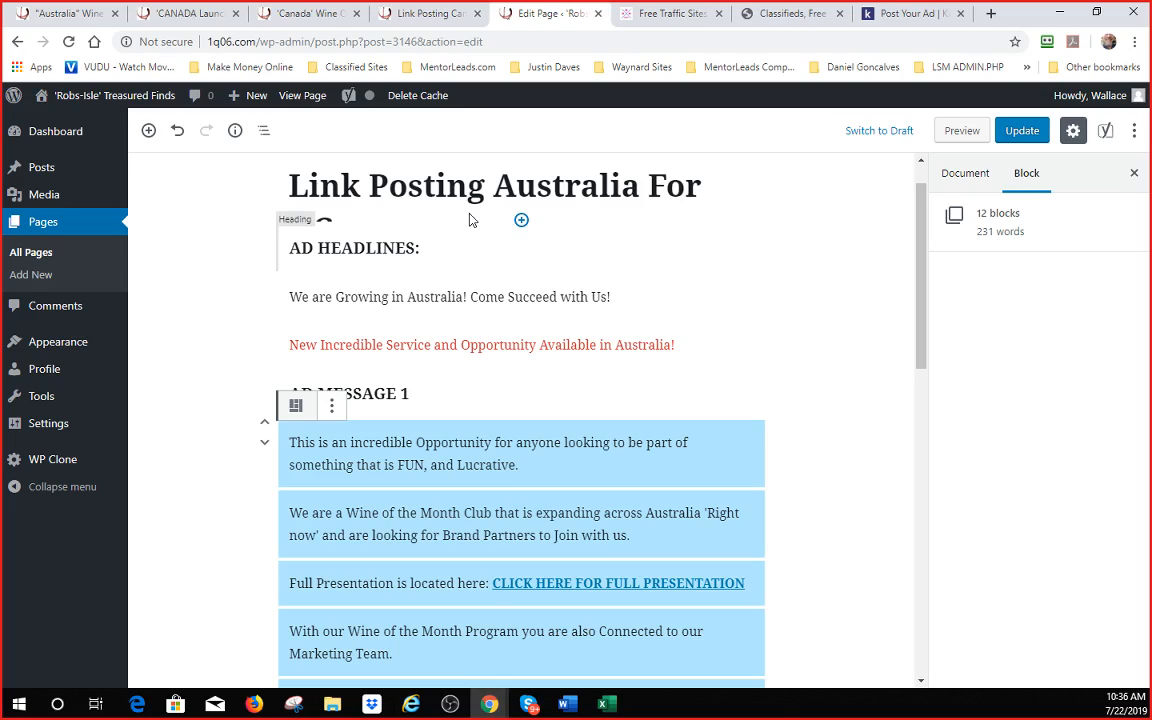
click(435, 14)
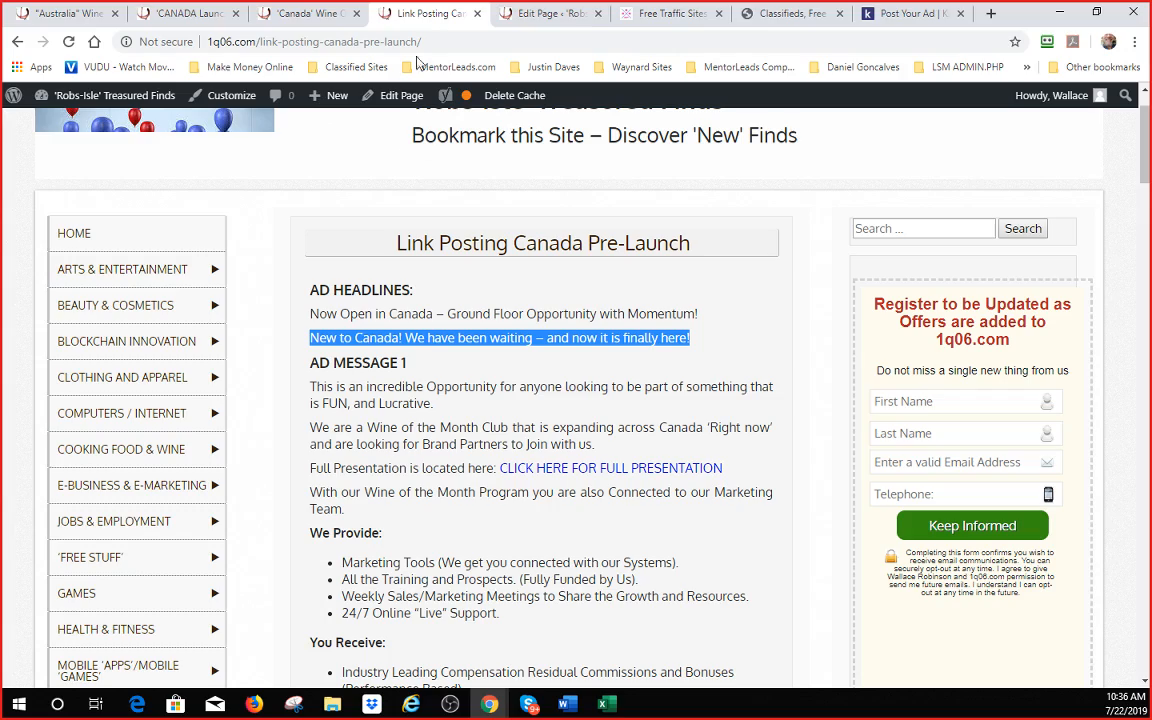
scroll(342, 380, down, 10)
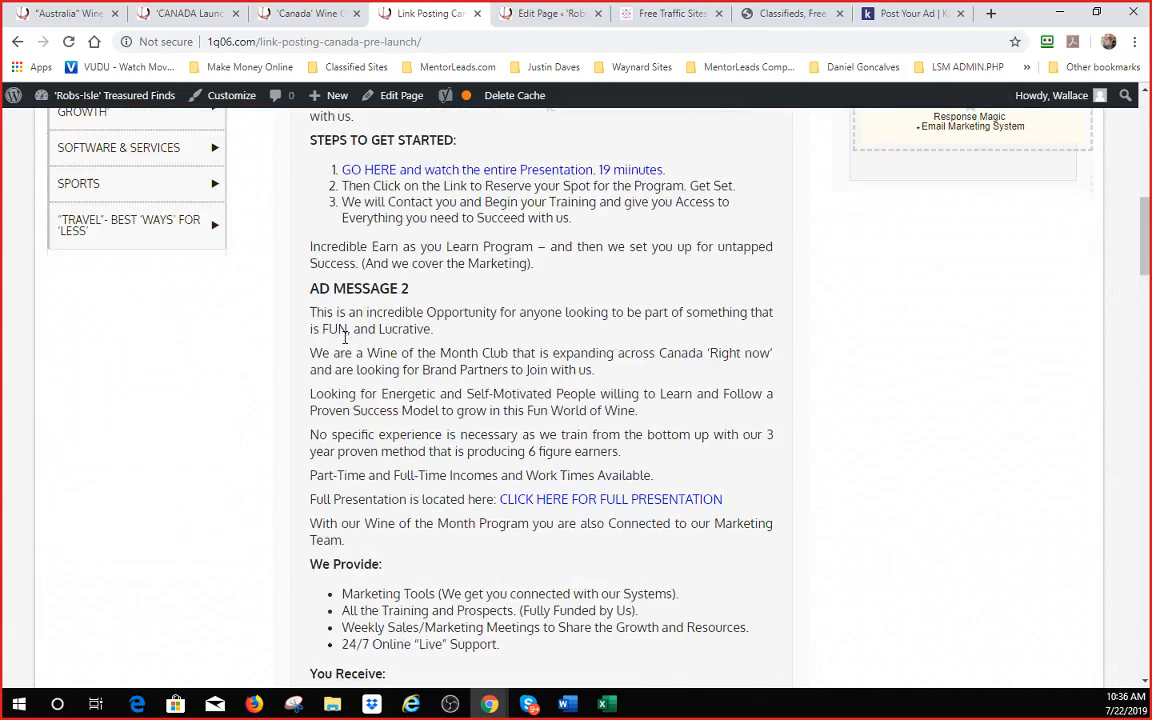
scroll(345, 335, down, 6)
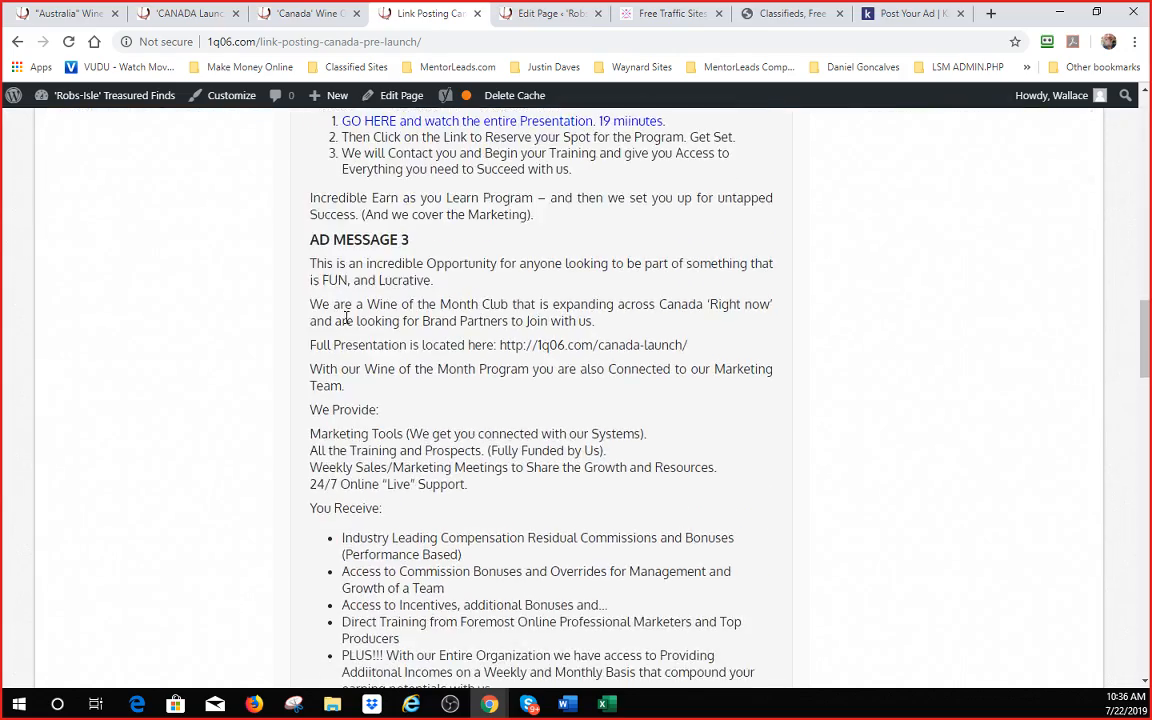
scroll(345, 318, down, 5)
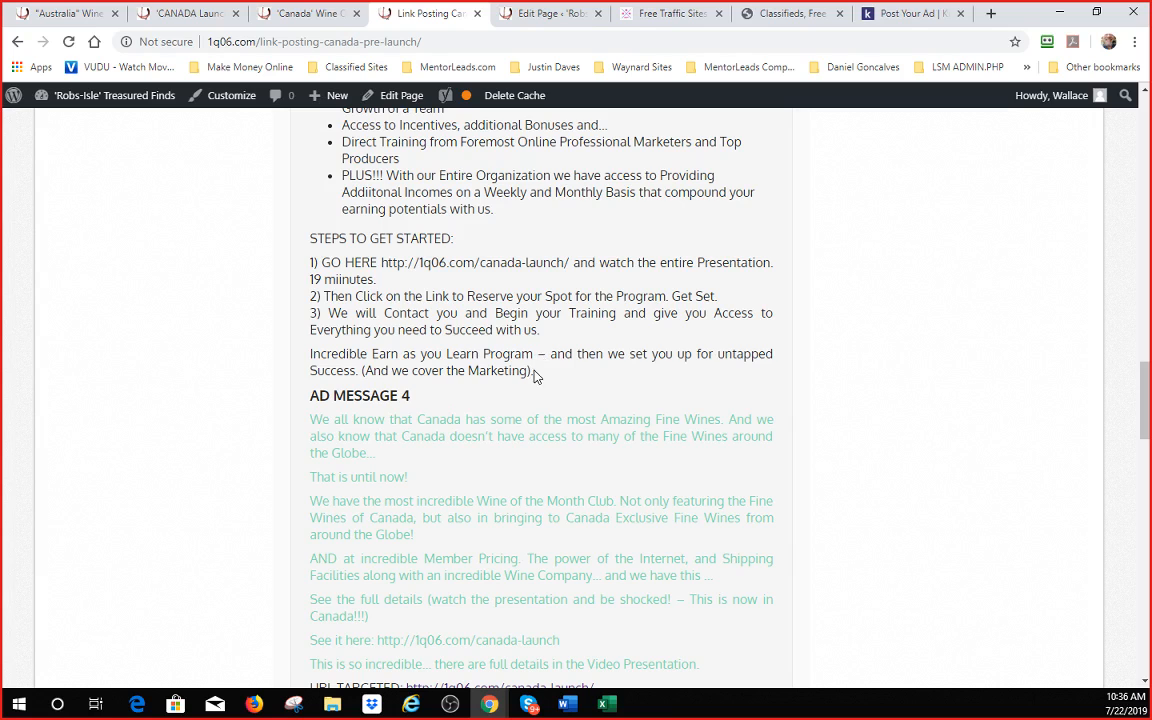
scroll(600, 290, up, 1)
click(884, 14)
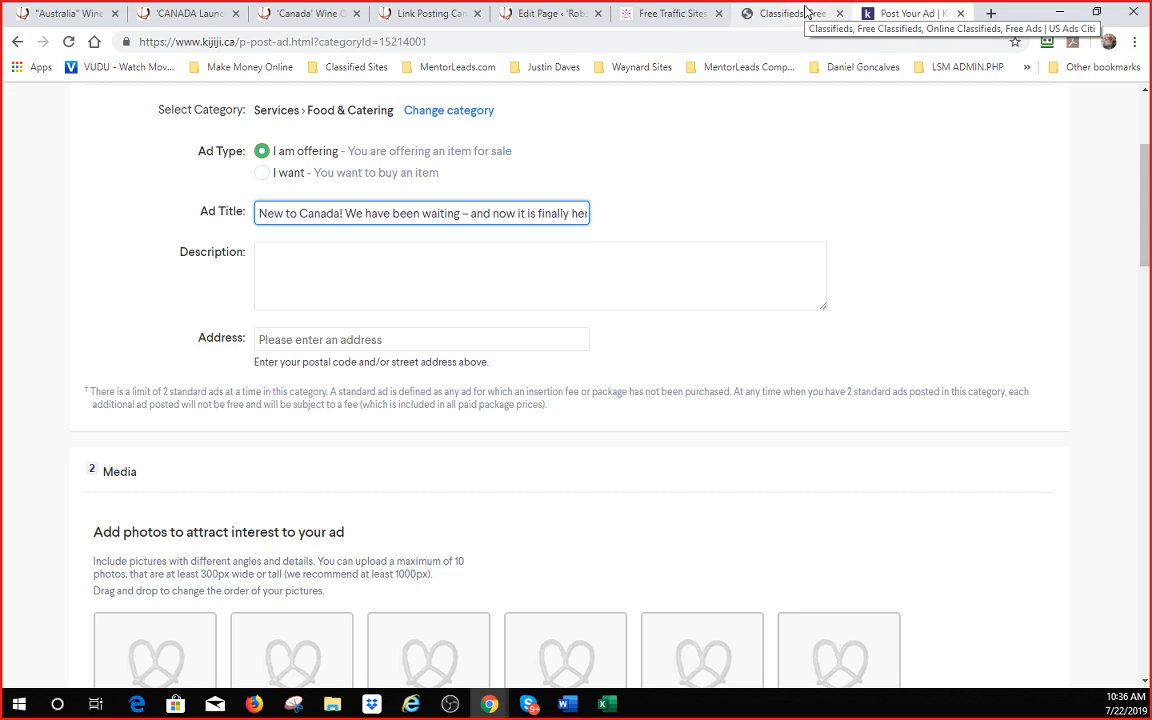
click(432, 340)
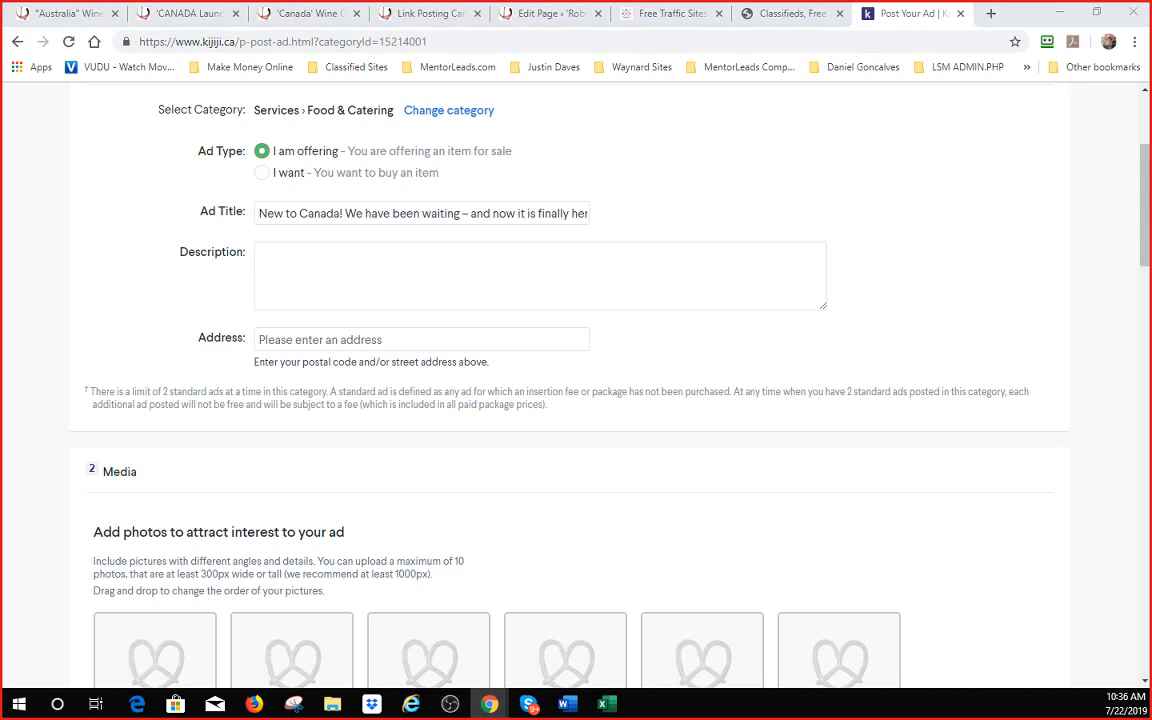
Paste the postal code into Address and accept the Sydney Mines, NS suggestion
click(331, 339)
text(B1V 1V6)
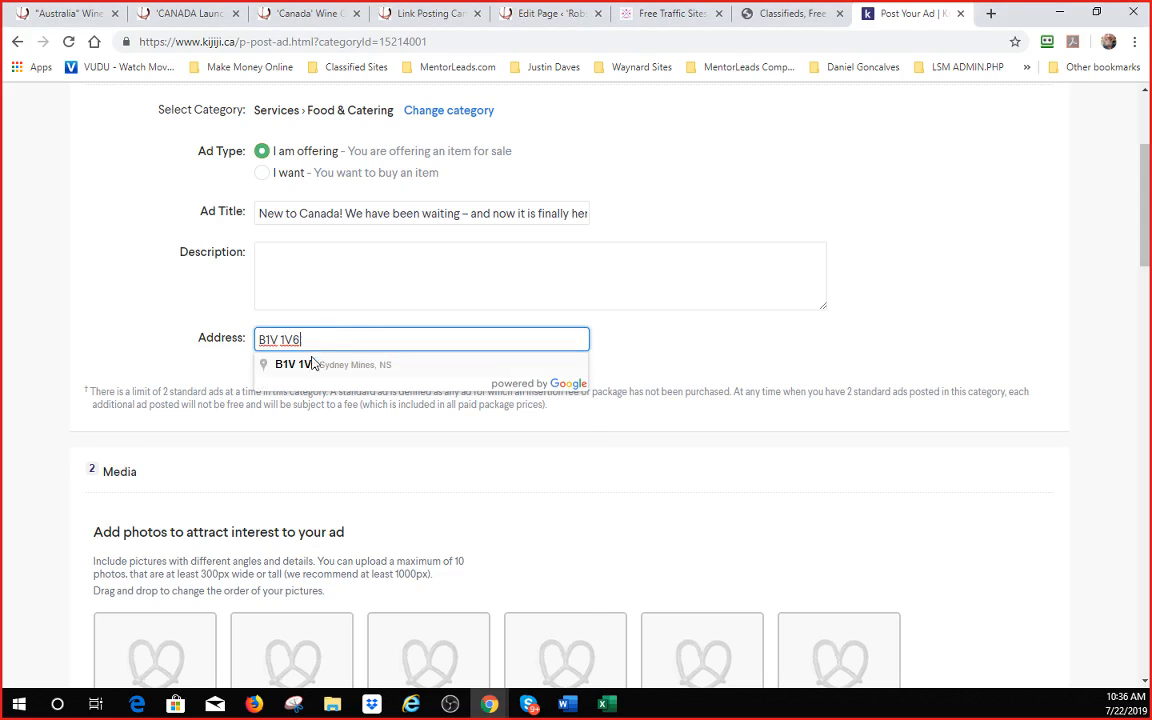
click(367, 365)
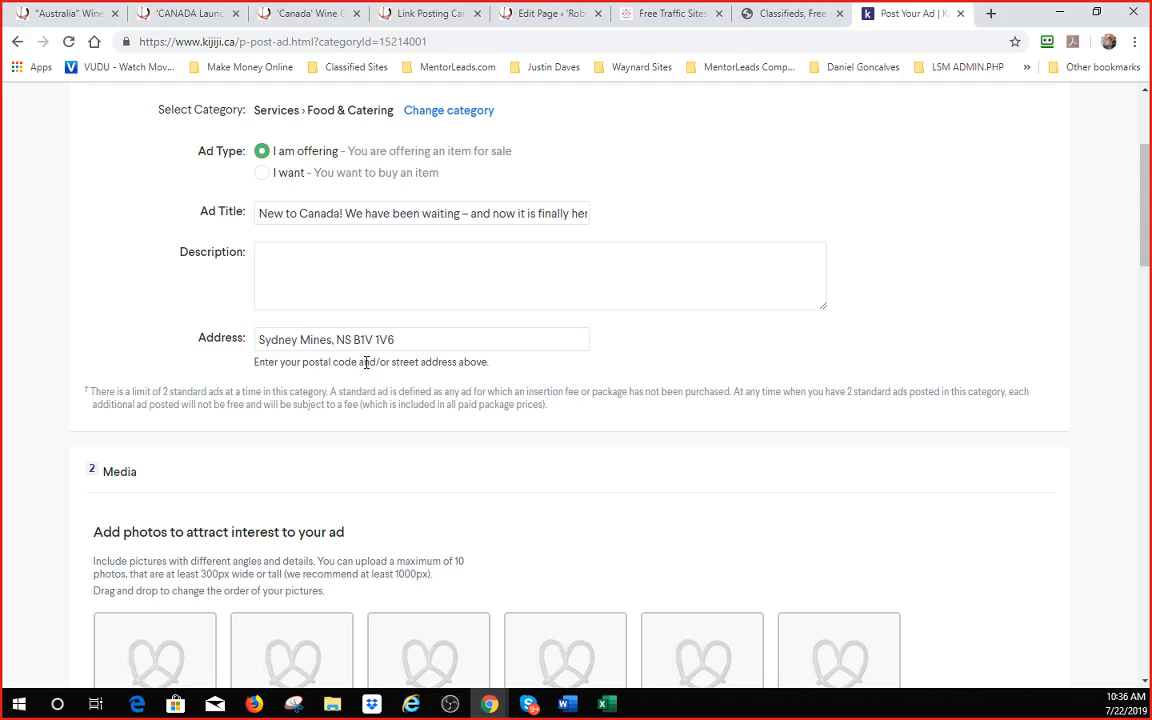
scroll(453, 417, up, 1)
scroll(453, 412, up, 1)
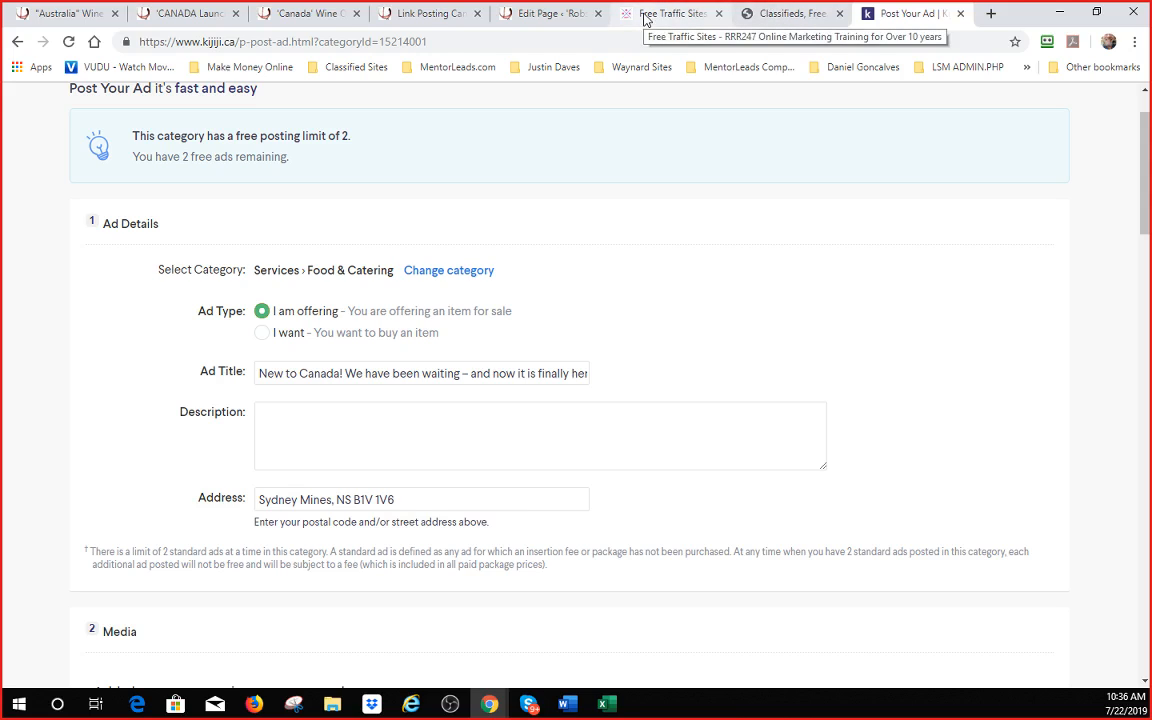
Correct the postal code by replacing the wrong V with J
drag(355, 507, 409, 503)
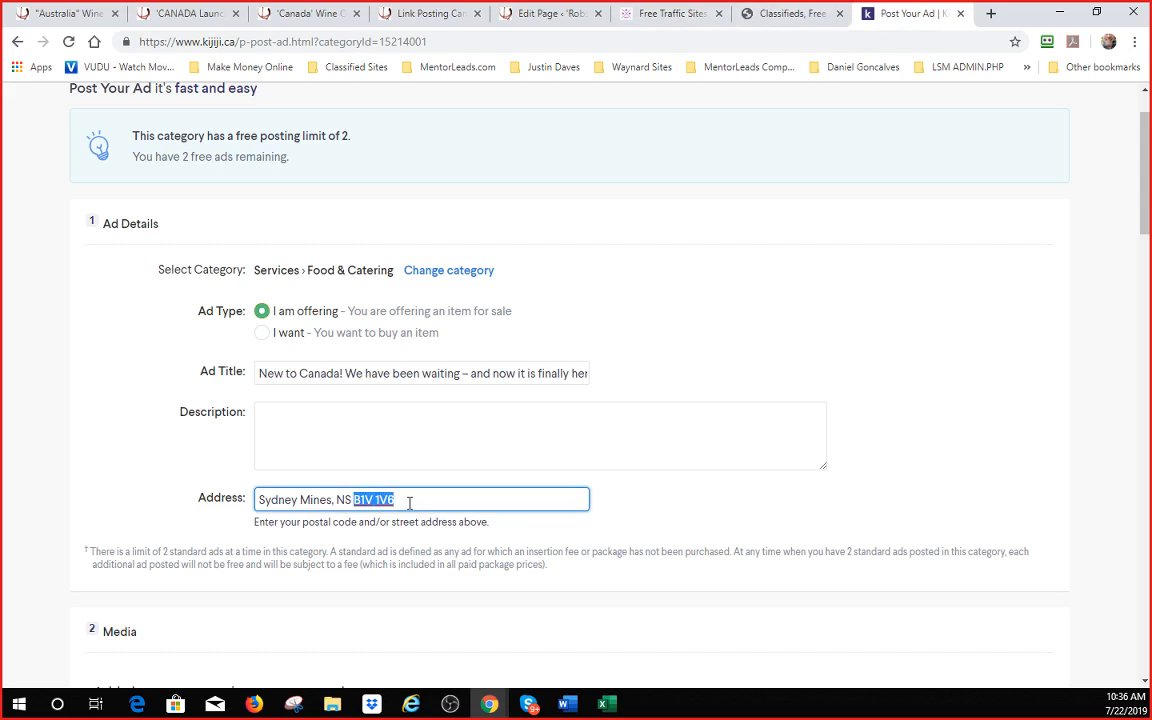
click(391, 500)
drag(388, 499, 380, 499)
text(J)
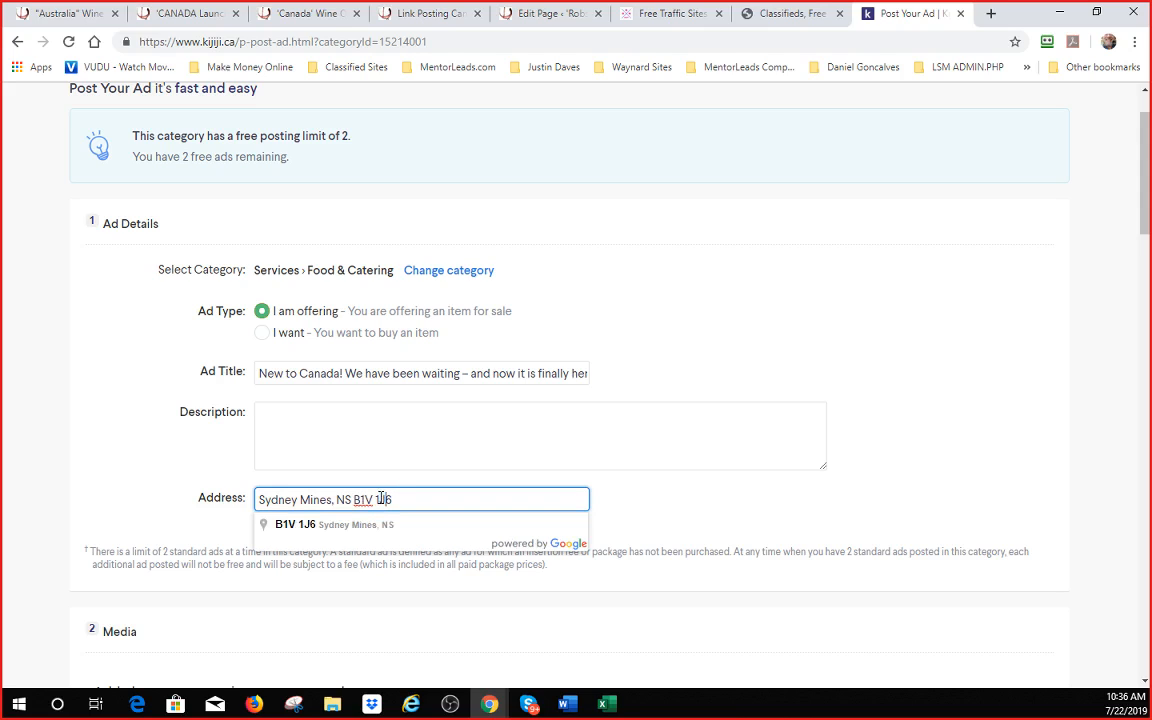
click(330, 525)
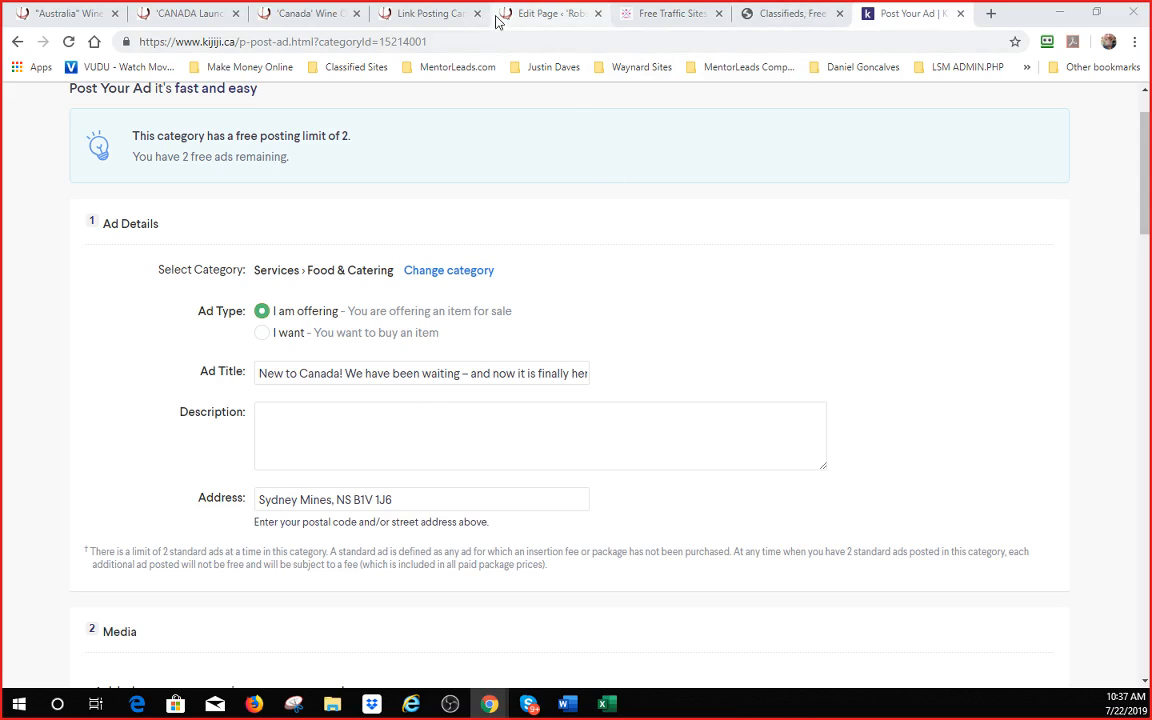
click(427, 14)
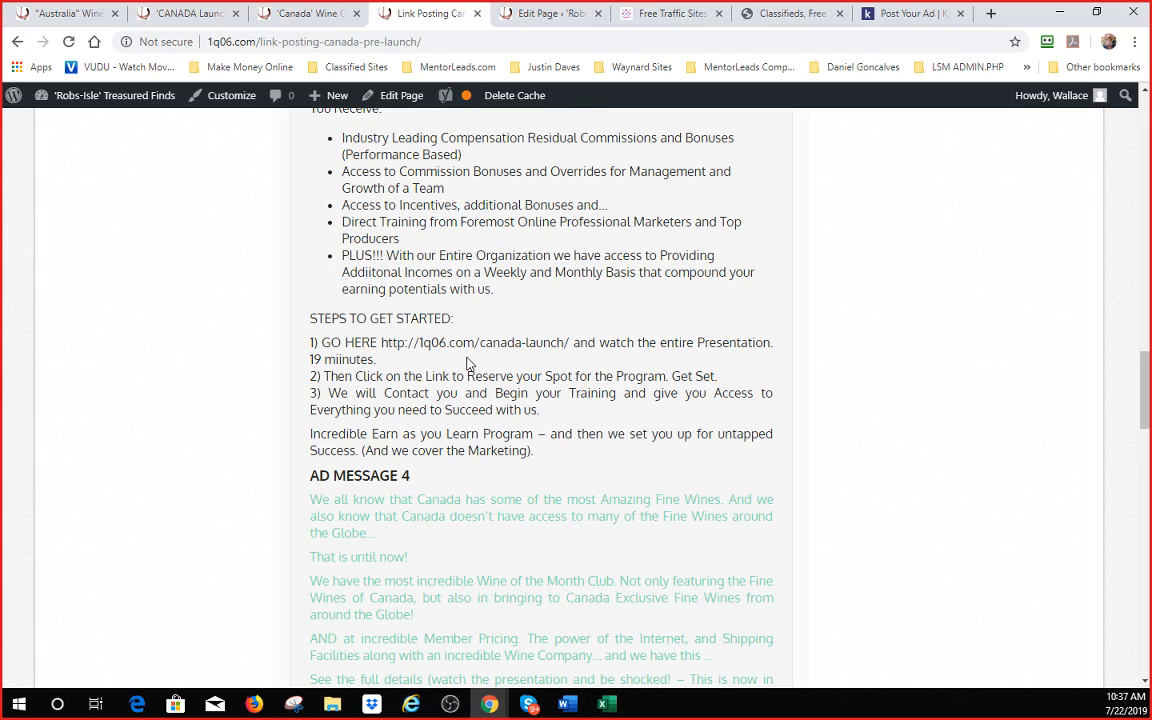
Copy the wine-club ad text and paste it into the Description
scroll(442, 260, up, 1)
scroll(442, 260, up, 5)
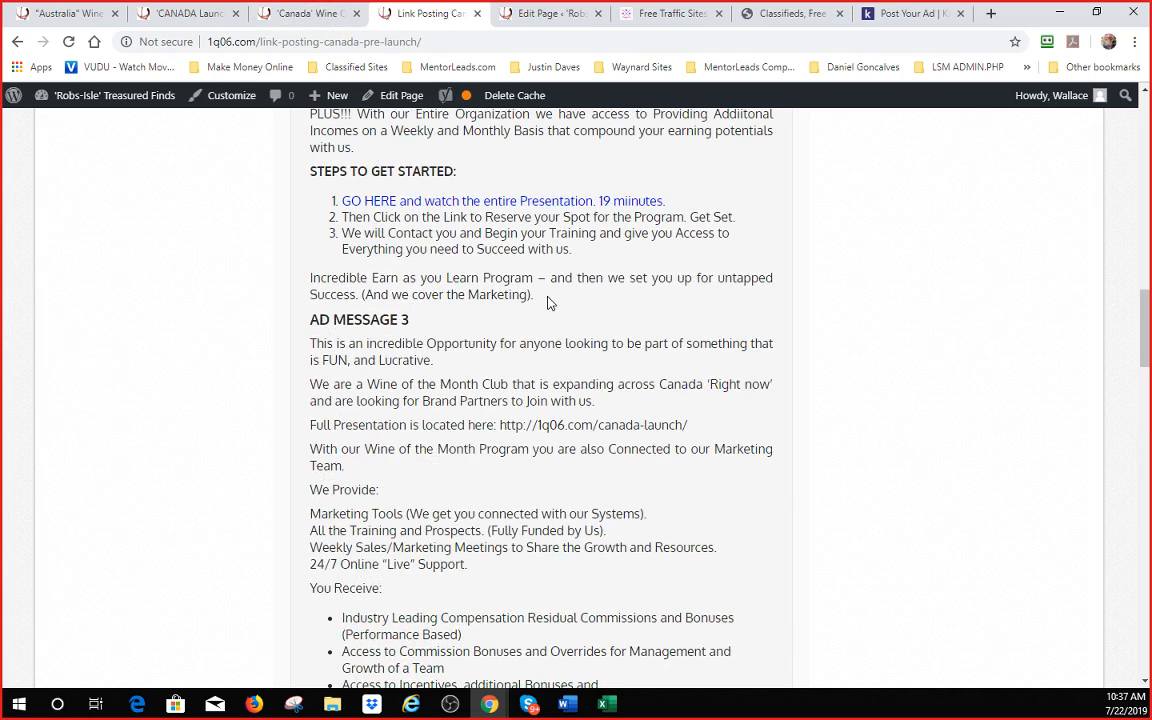
drag(540, 296, 310, 240)
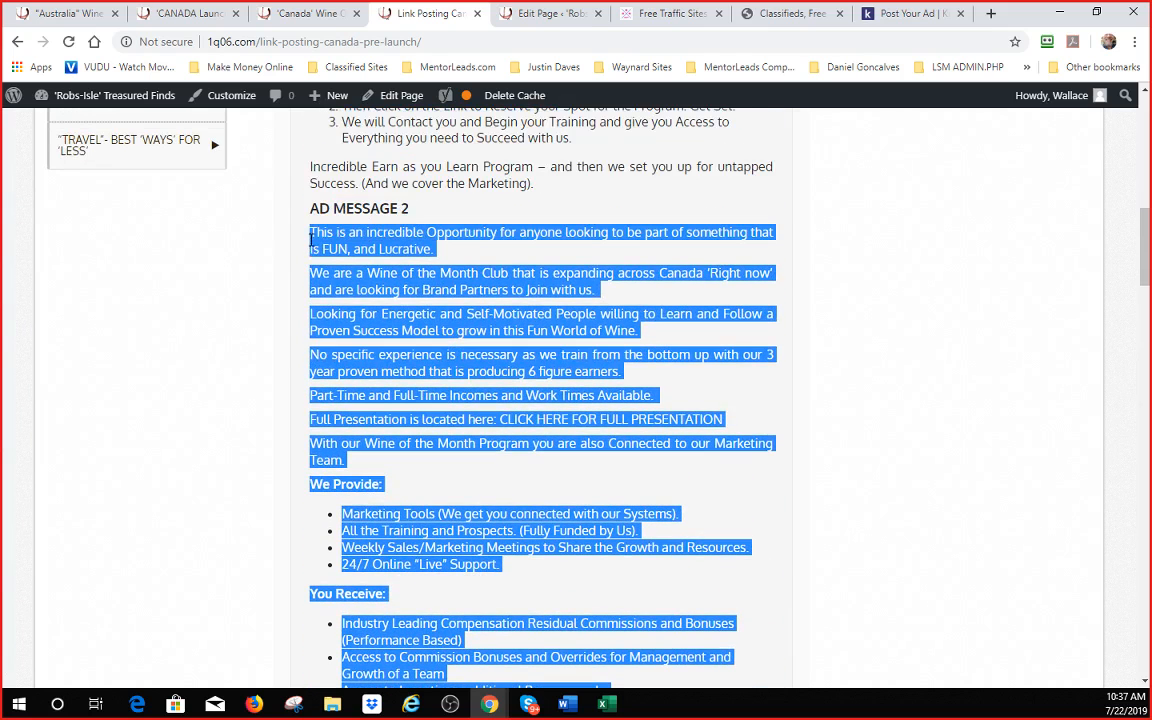
click(795, 13)
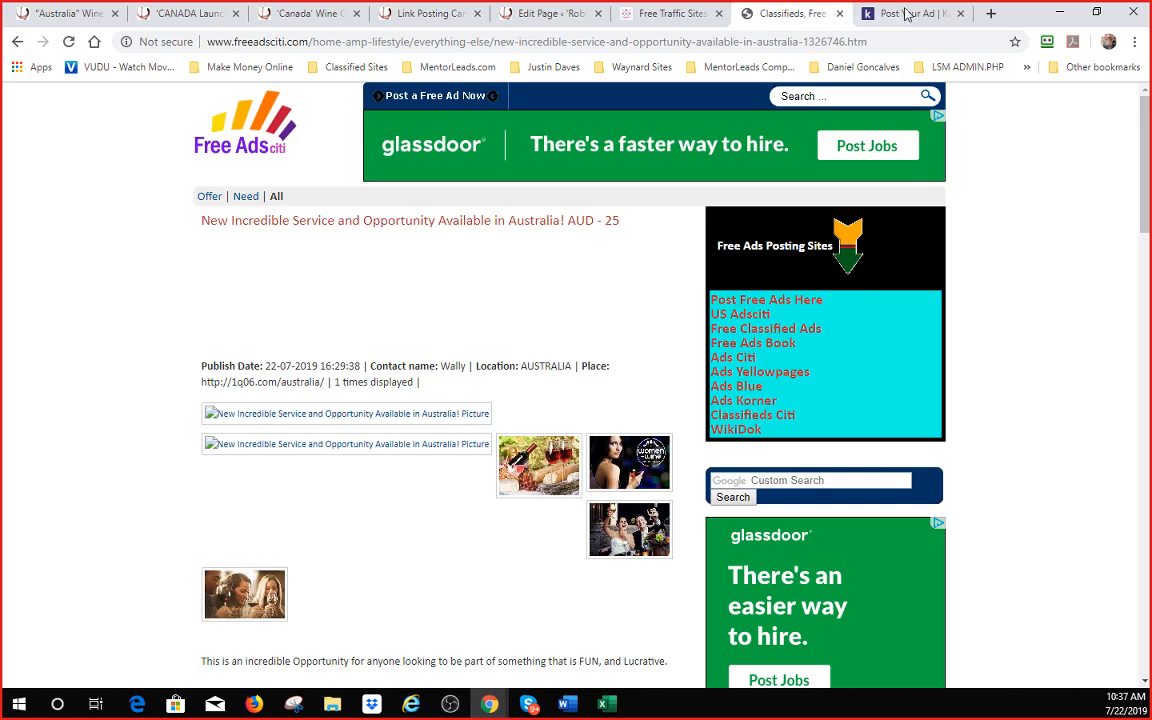
click(906, 14)
click(359, 410)
key(ctrl+v)
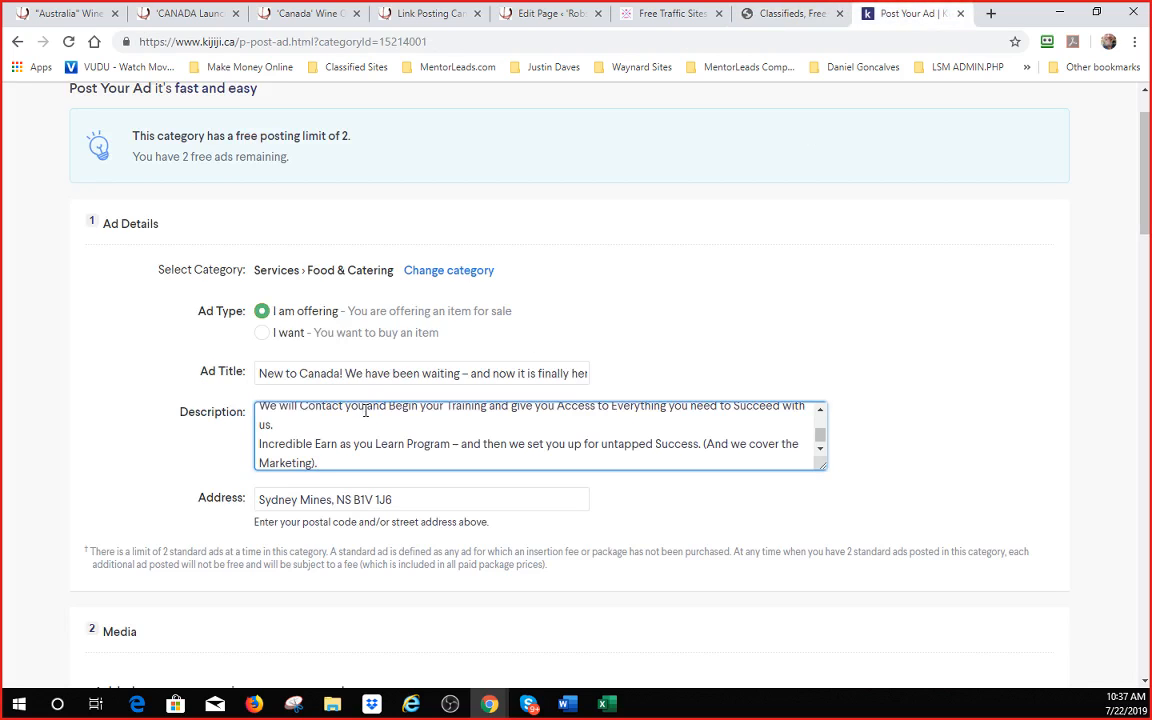
Replace the CLICK HERE FOR FULL PRESENTATION text with the club page URL after 'located here'
scroll(366, 411, up, 6)
scroll(693, 237, down, 1)
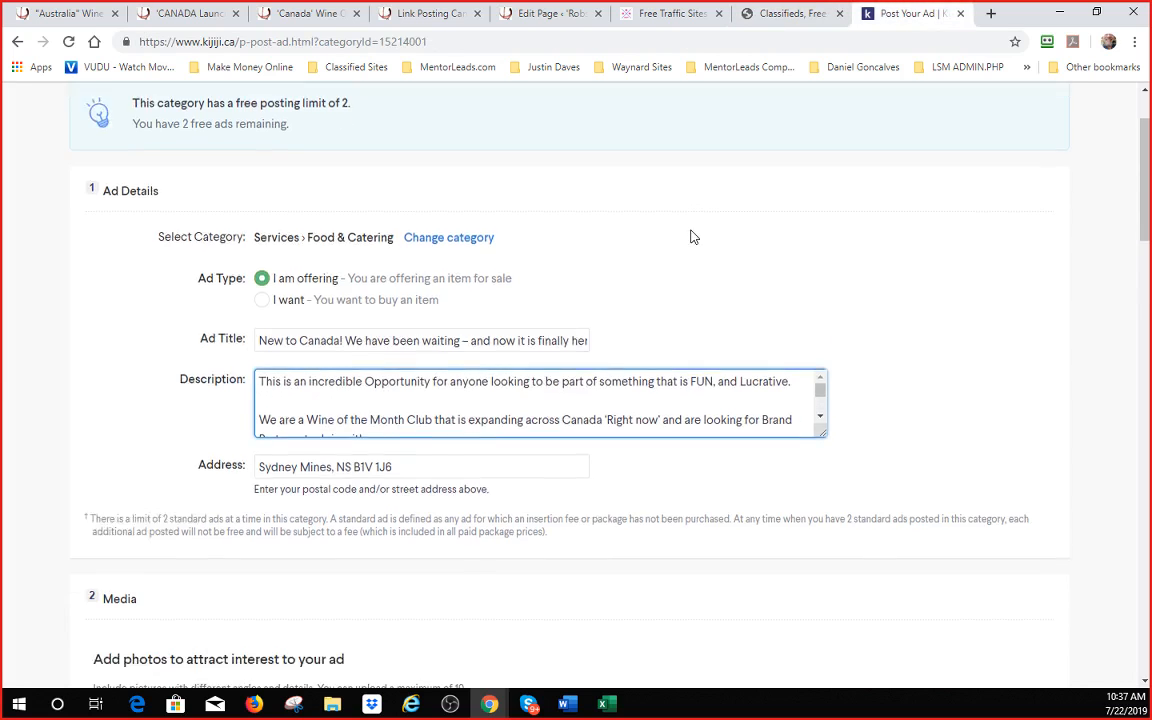
scroll(693, 237, down, 3)
scroll(690, 231, up, 2)
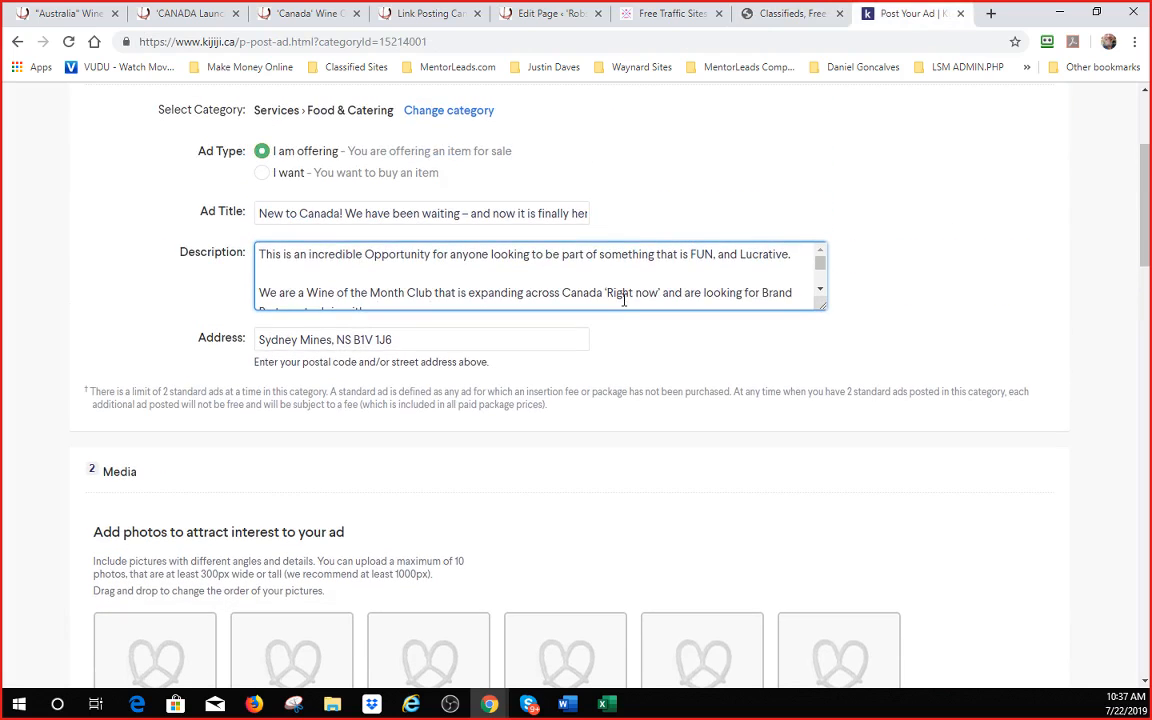
scroll(622, 298, down, 4)
scroll(622, 298, down, 2)
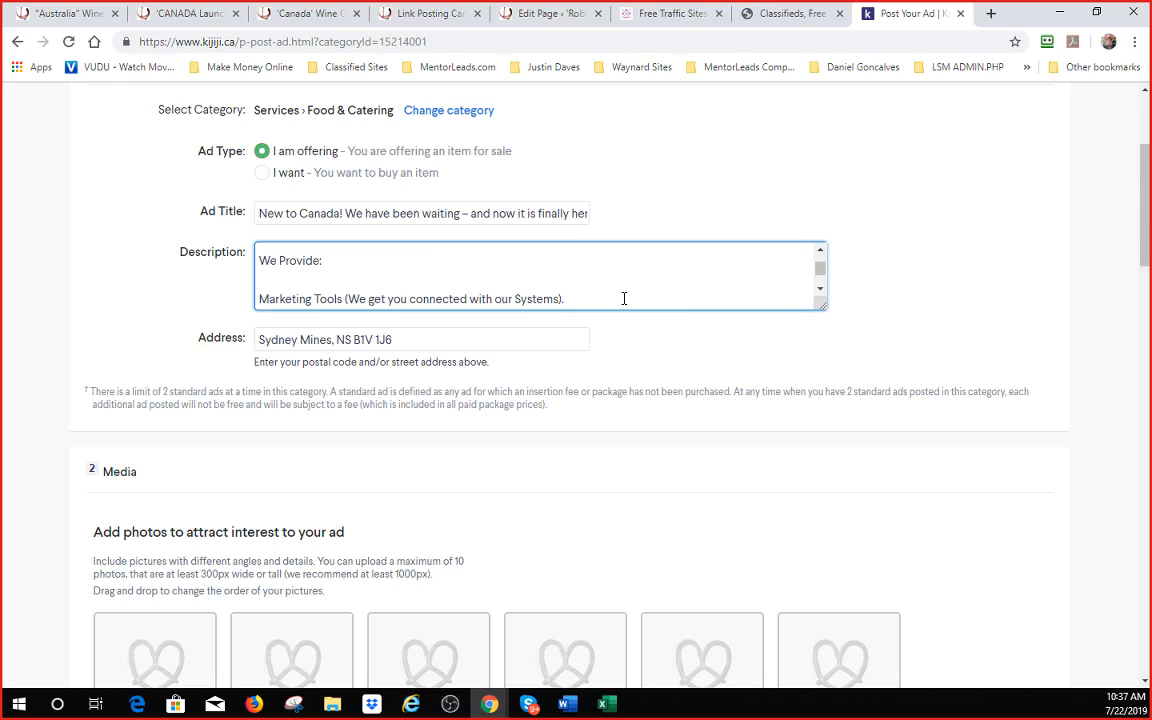
scroll(622, 298, up, 2)
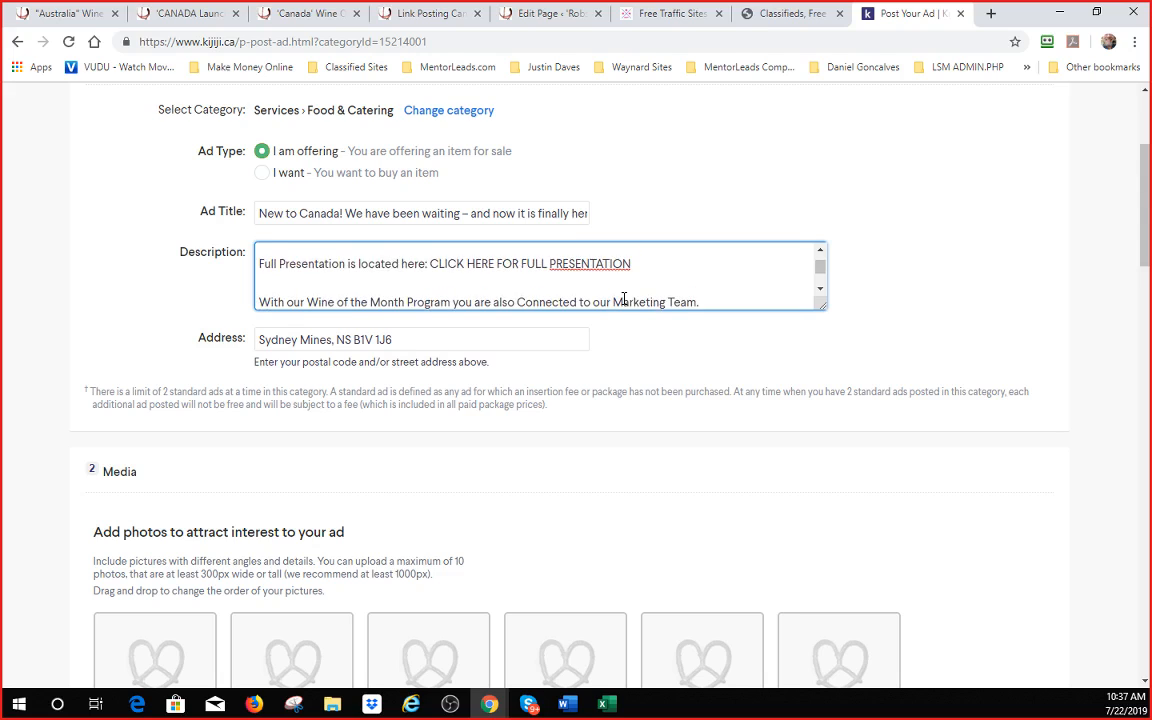
drag(636, 261, 434, 272)
key(BackSpace)
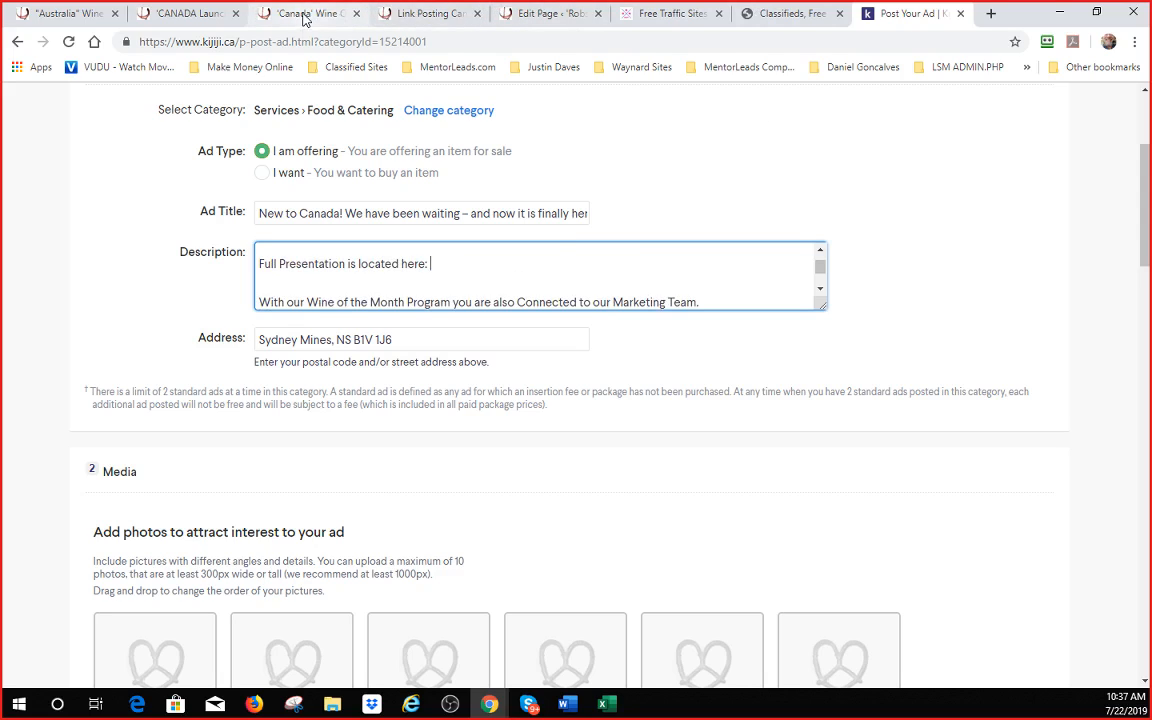
click(305, 15)
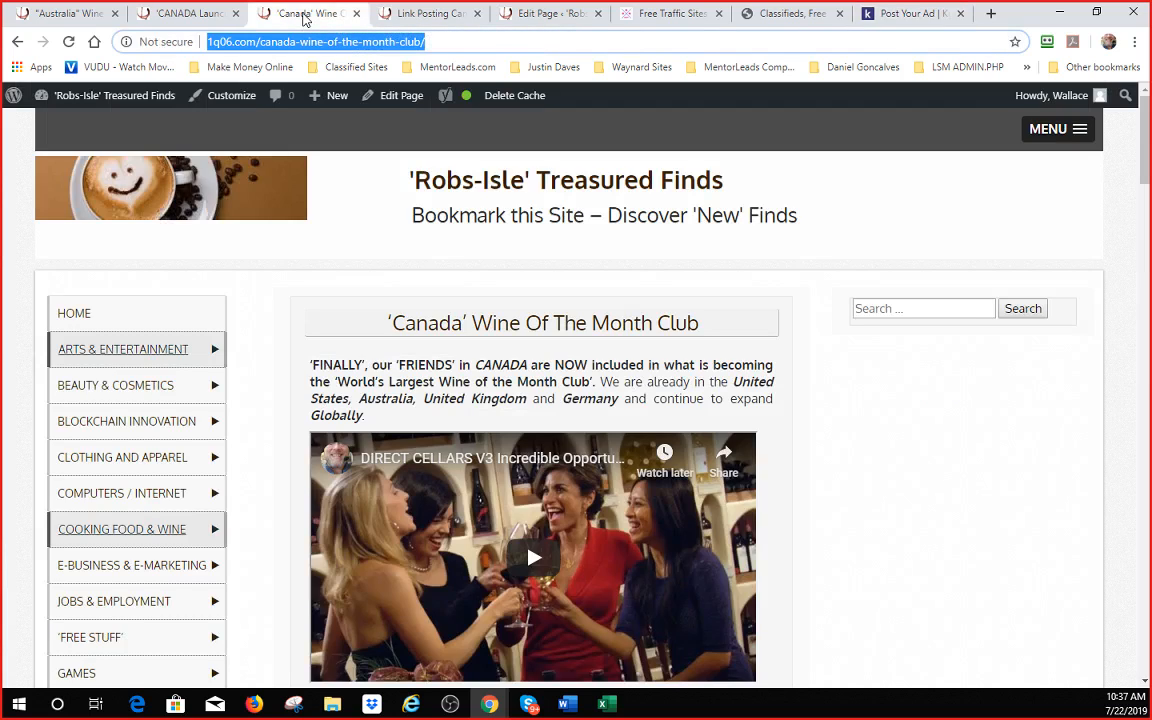
click(903, 13)
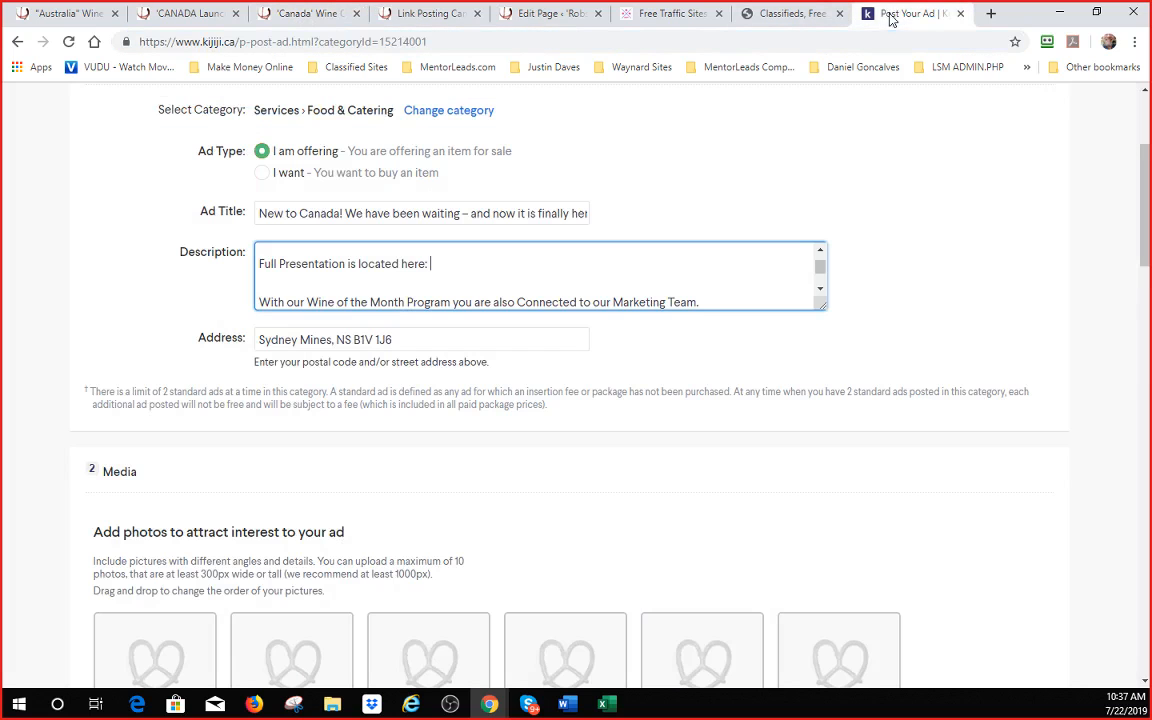
text(http://1q06.com/canada-wine-of-the-month-club/)
scroll(607, 277, up, 5)
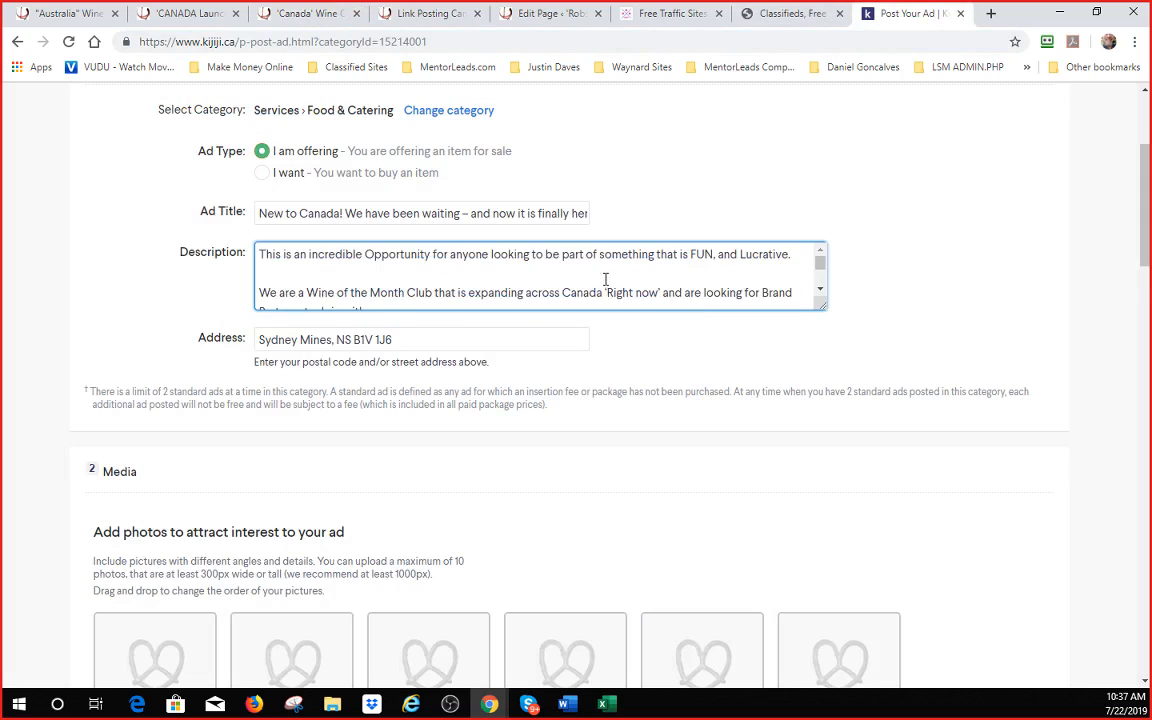
scroll(612, 275, down, 2)
scroll(581, 234, down, 6)
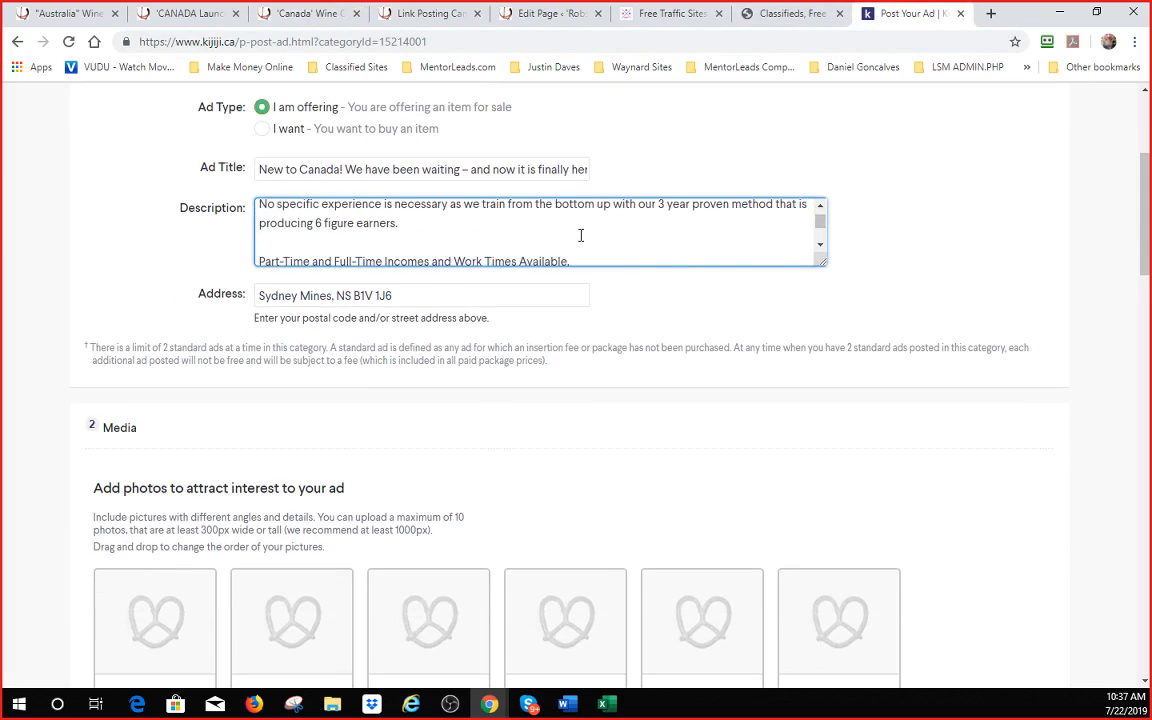
scroll(581, 235, down, 10)
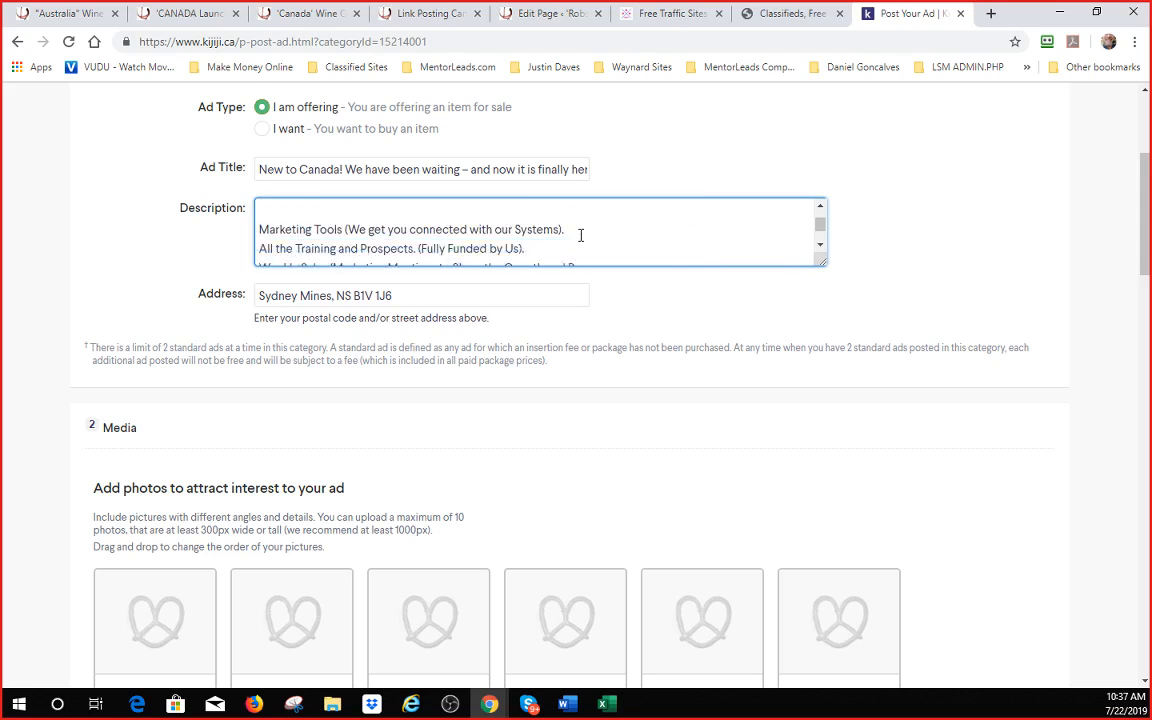
scroll(580, 235, down, 2)
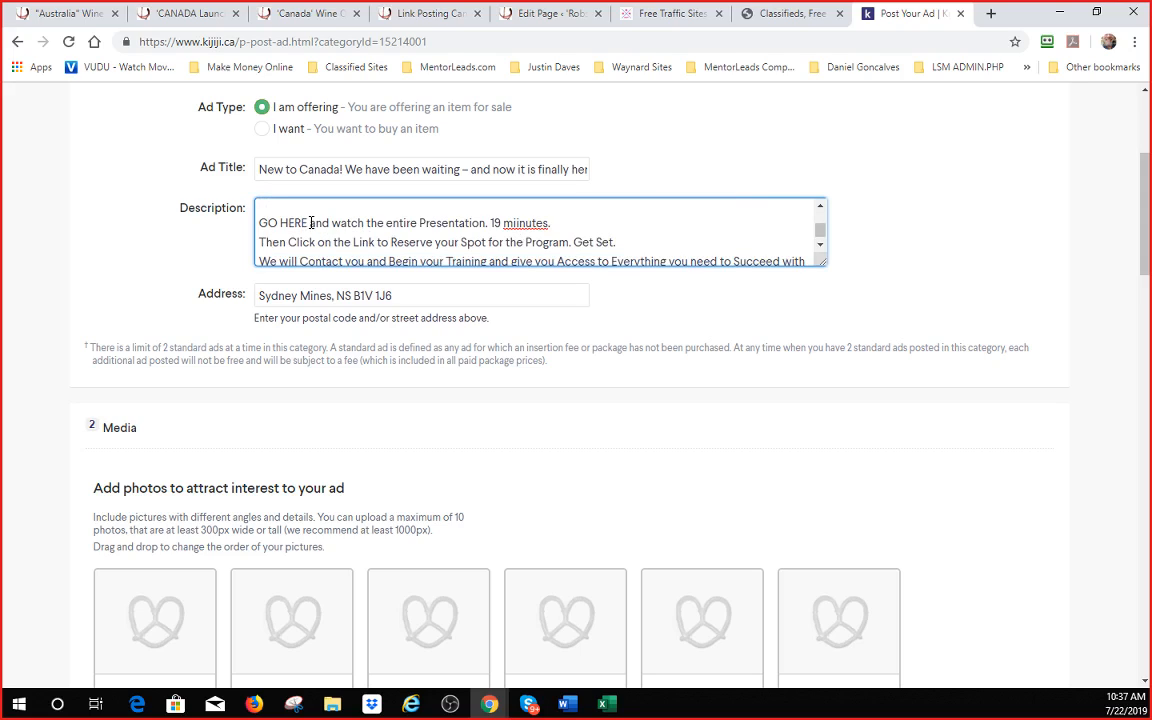
click(311, 222)
text(http://1q06.com/canada-wine-of-the-month-club/)
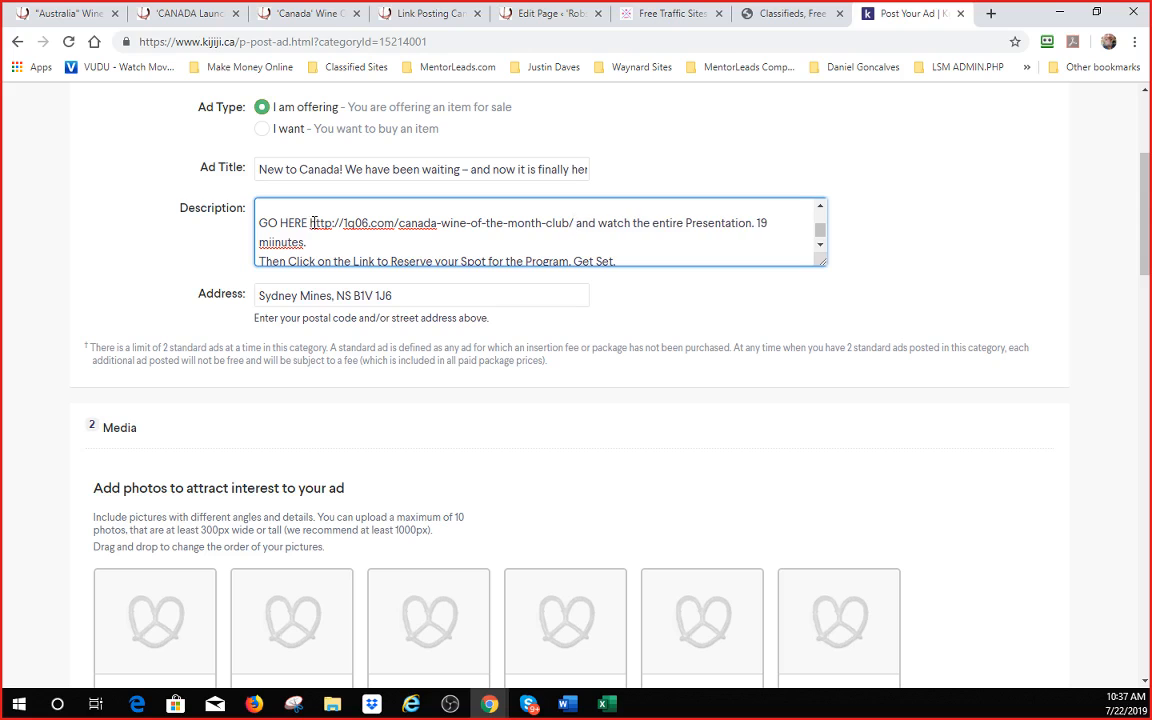
scroll(312, 225, down, 5)
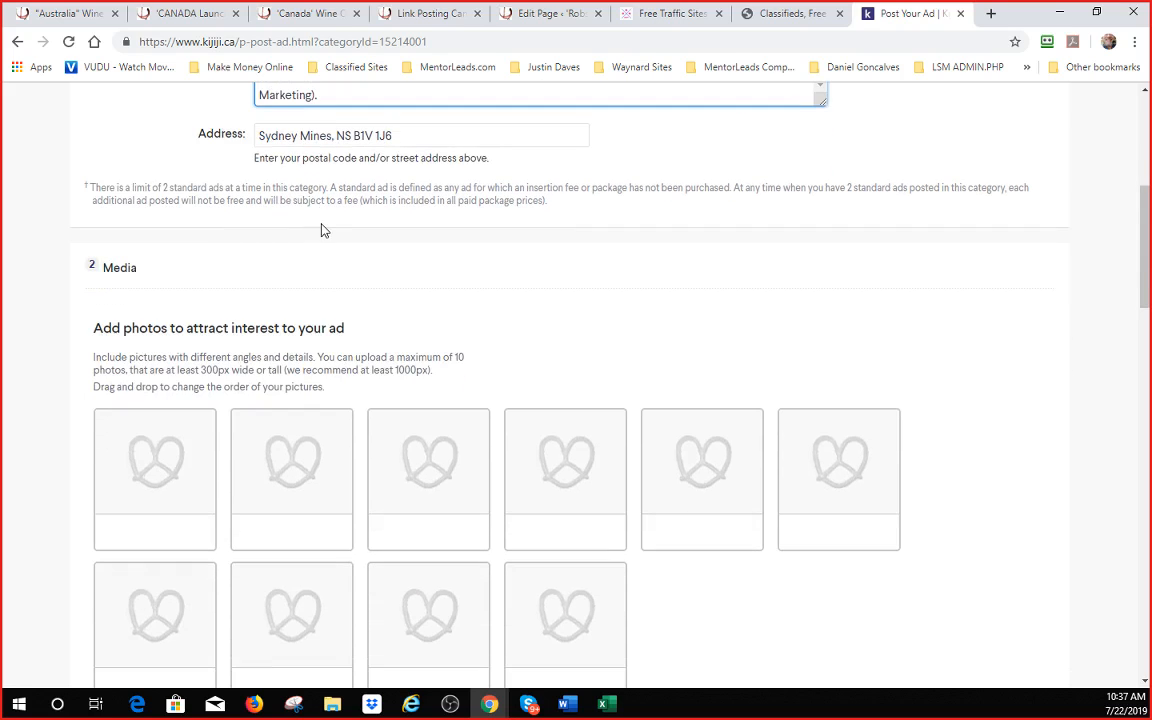
Upload the wine party 4 and wine party 5 photos to the ad
scroll(321, 230, down, 2)
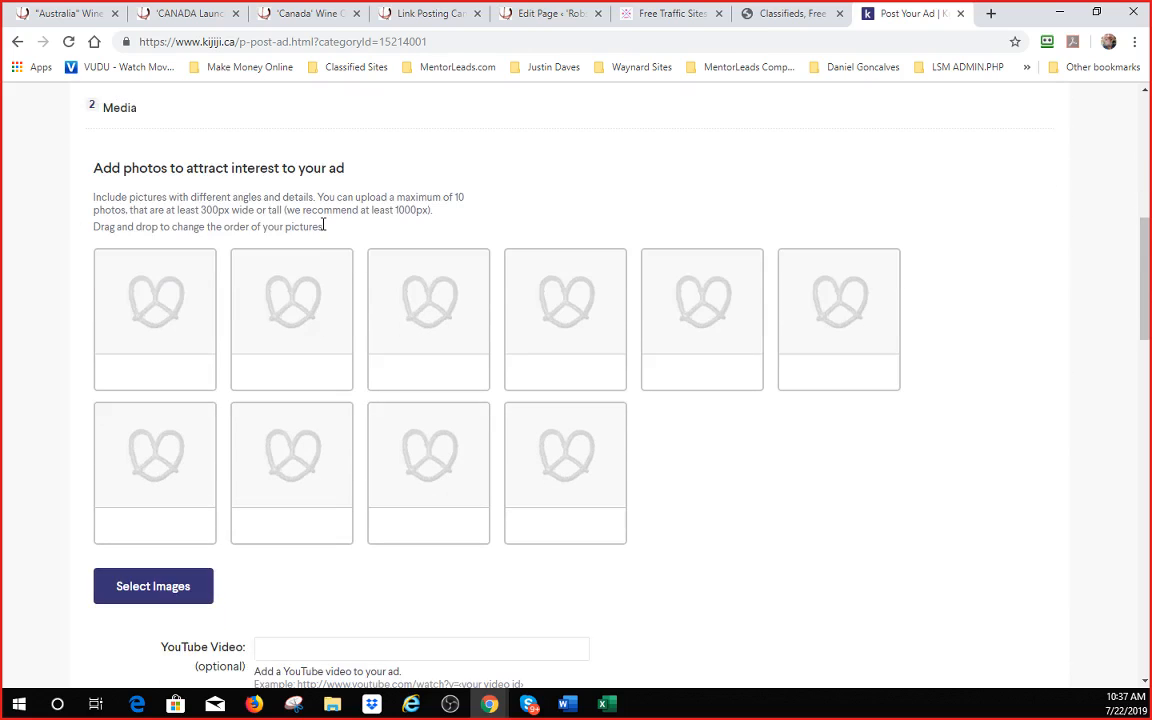
click(165, 284)
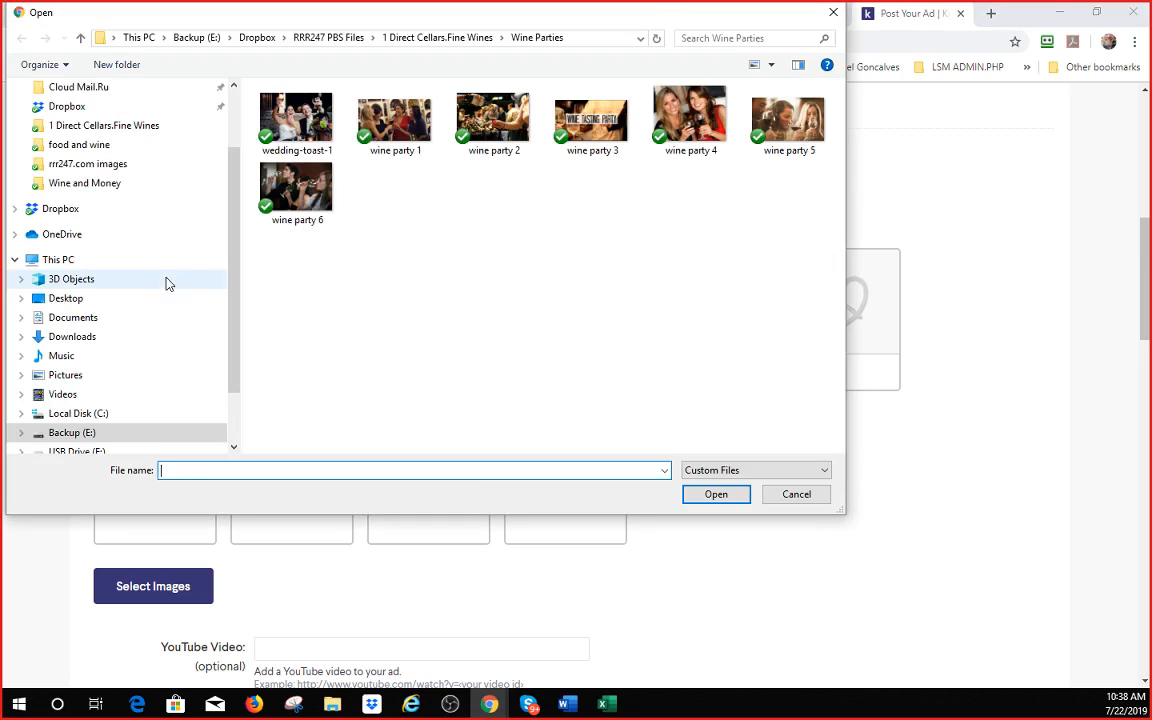
click(690, 120)
click(700, 494)
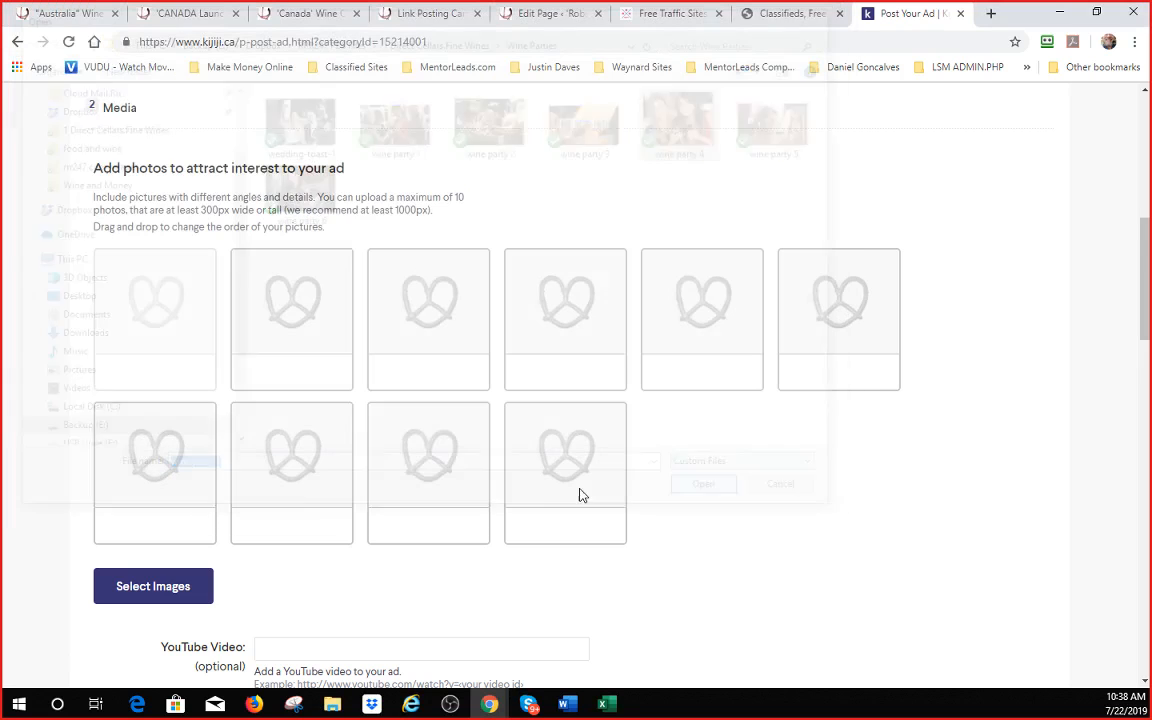
click(321, 311)
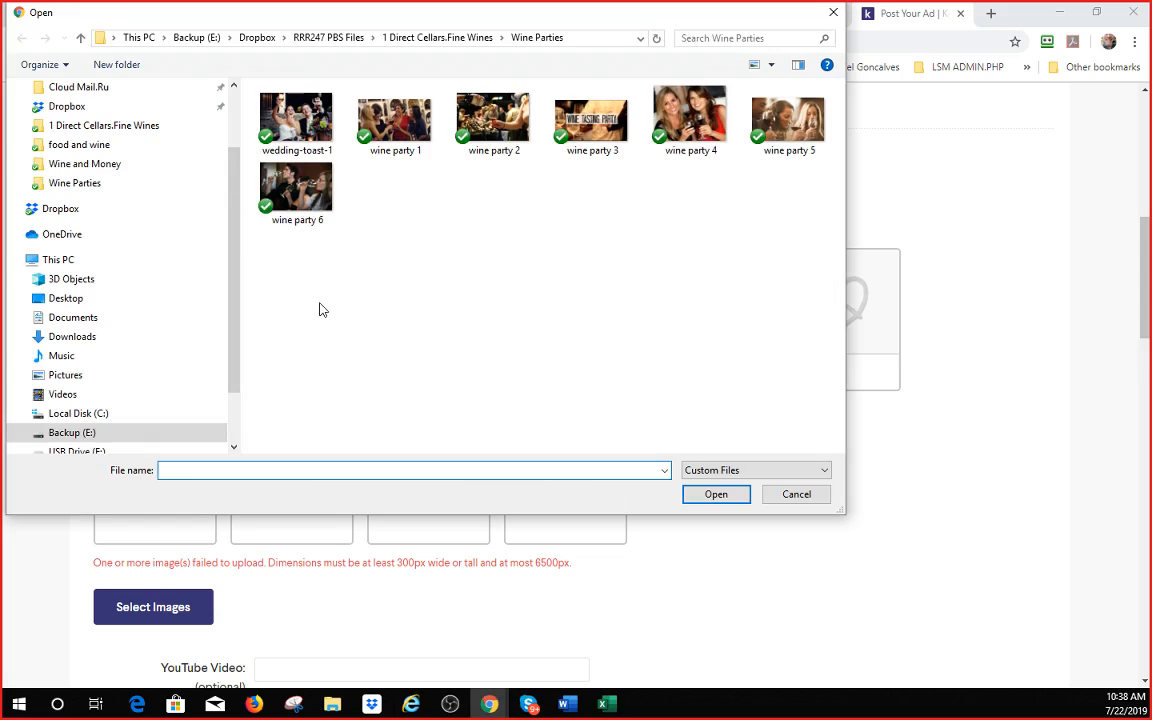
click(788, 120)
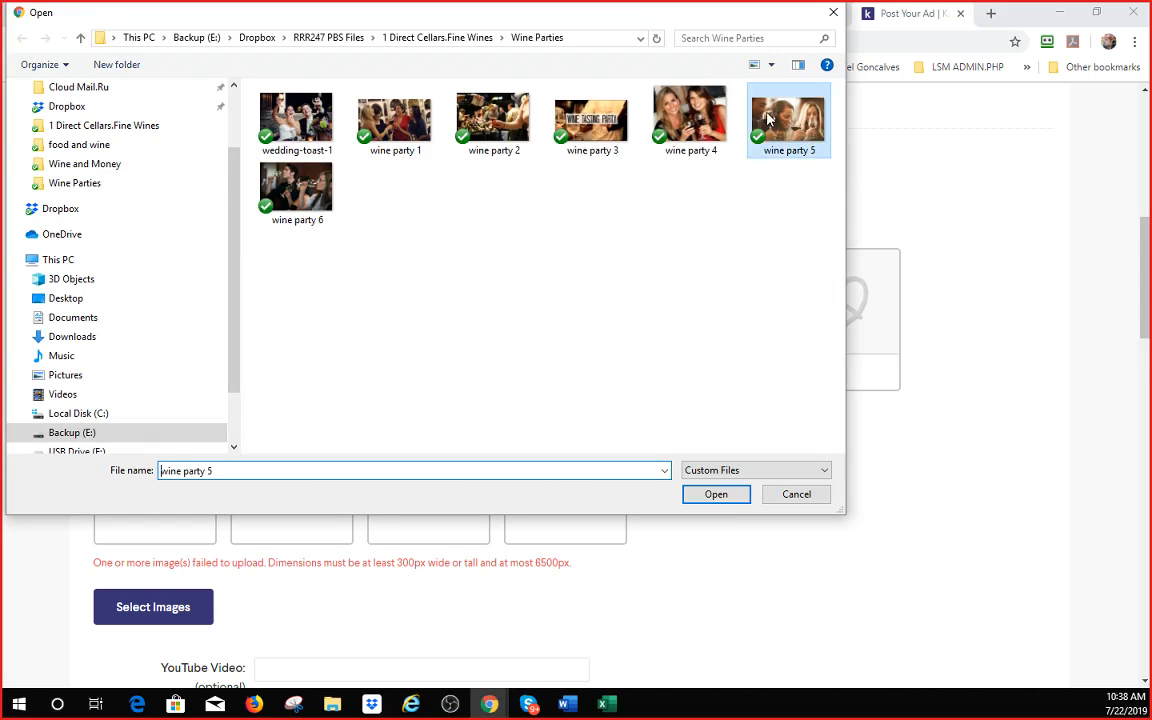
click(710, 493)
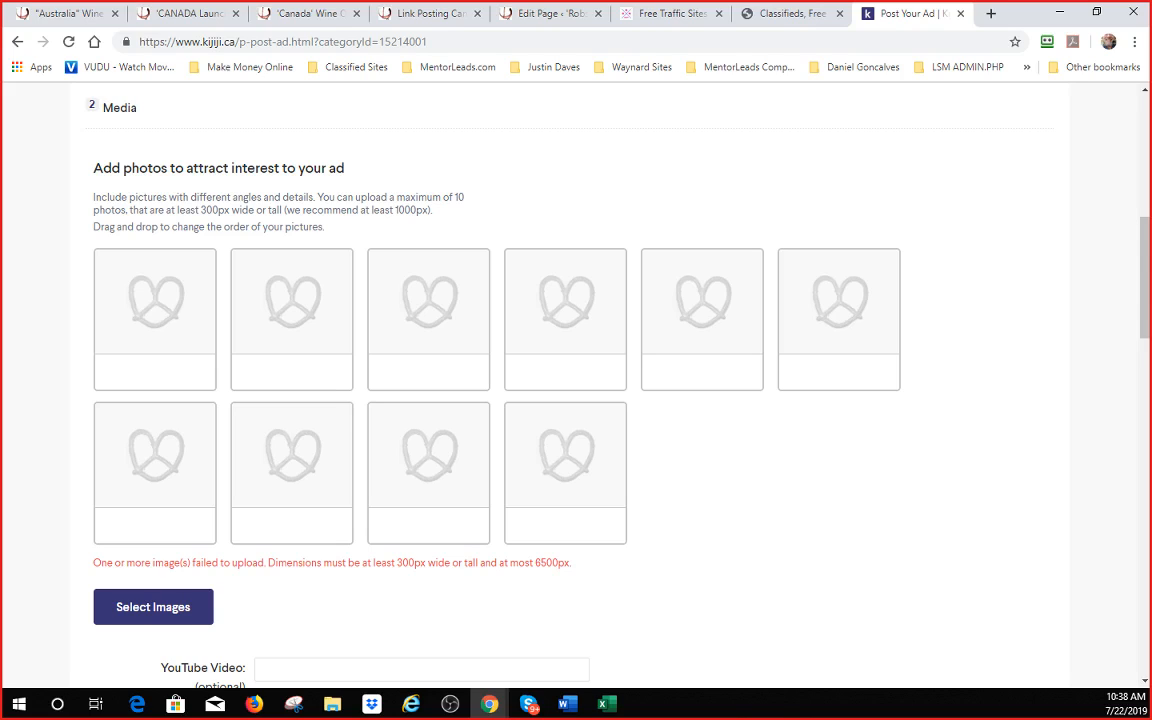
Add two more photos from the Wine Parties folder
click(167, 307)
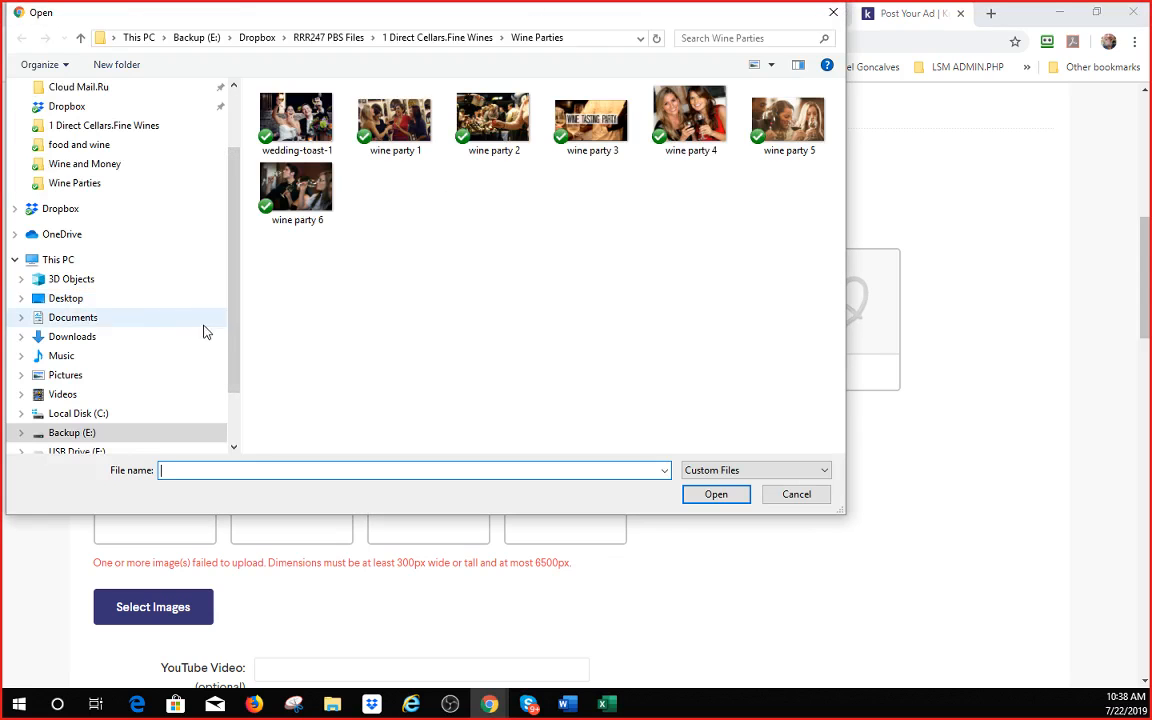
click(475, 42)
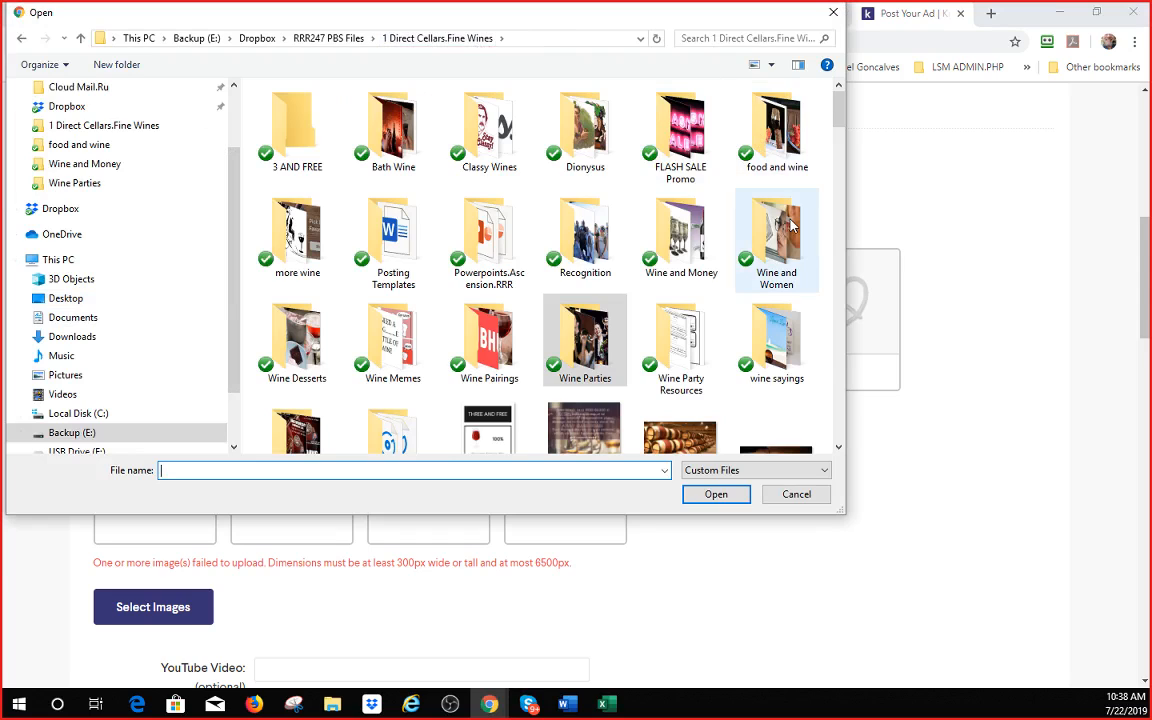
click(600, 330)
double_click(607, 323)
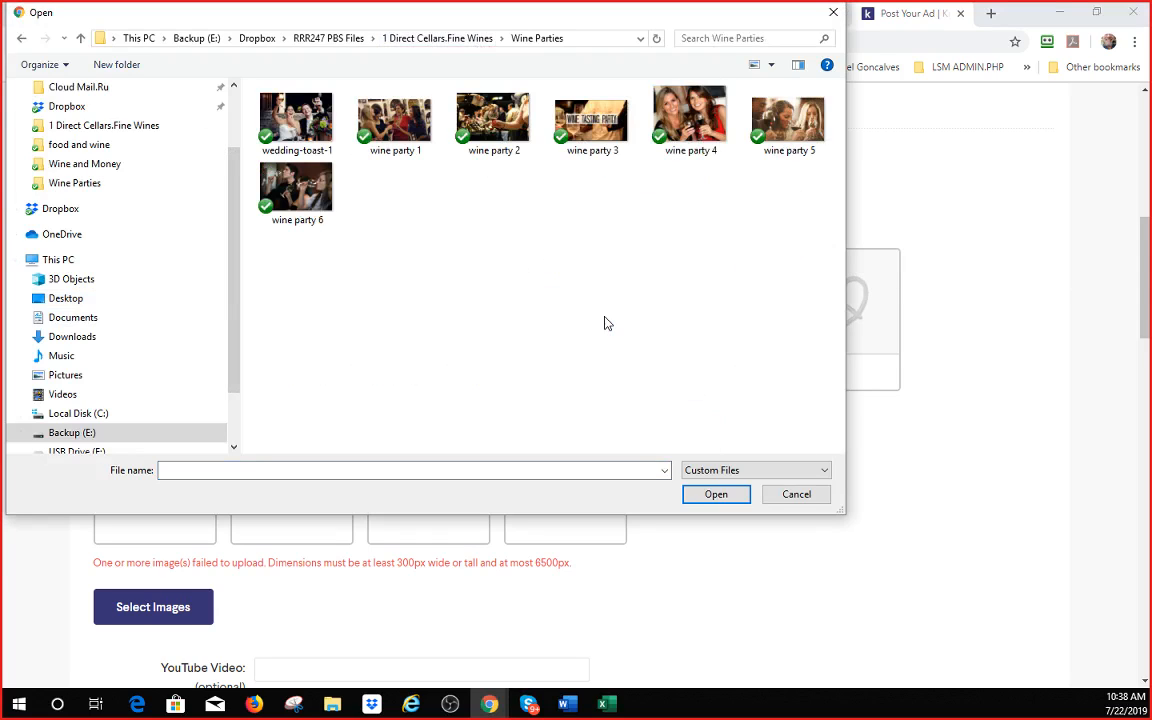
double_click(400, 122)
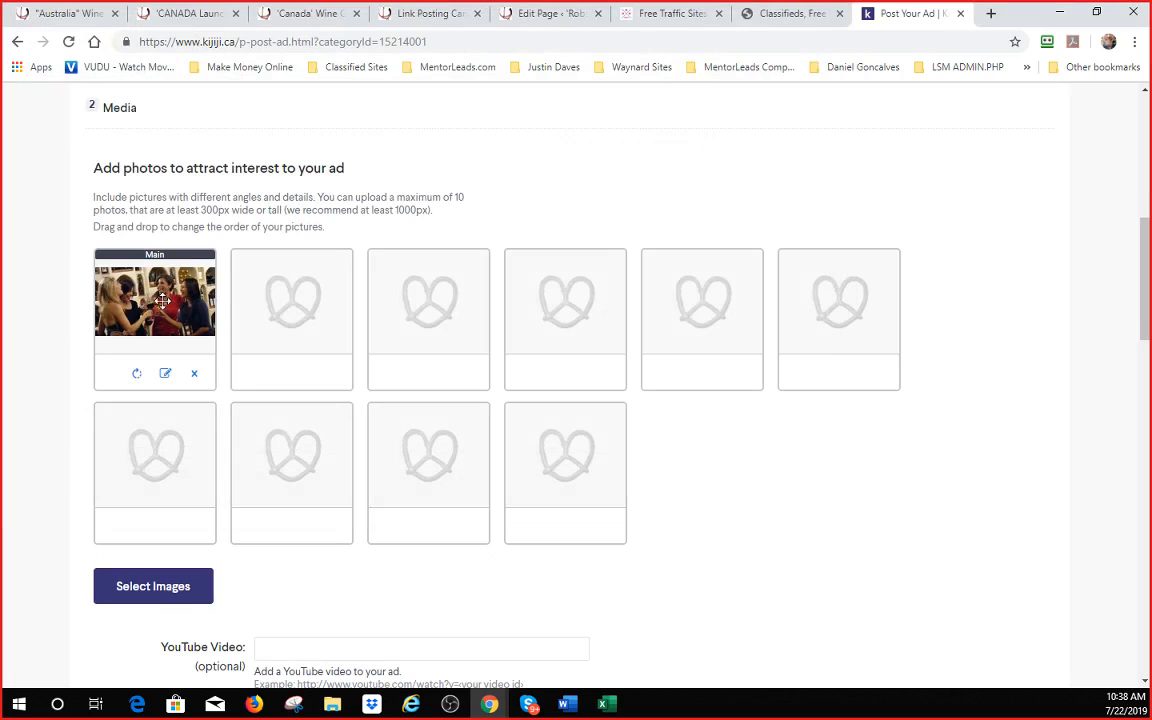
click(300, 320)
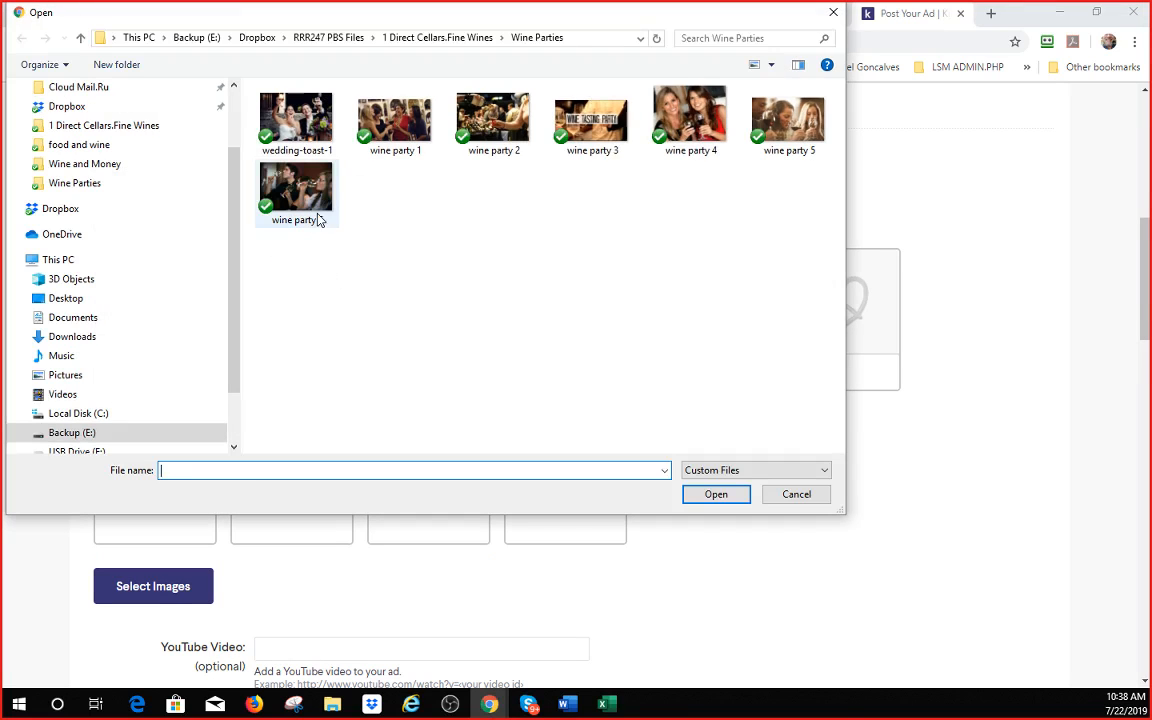
double_click(493, 118)
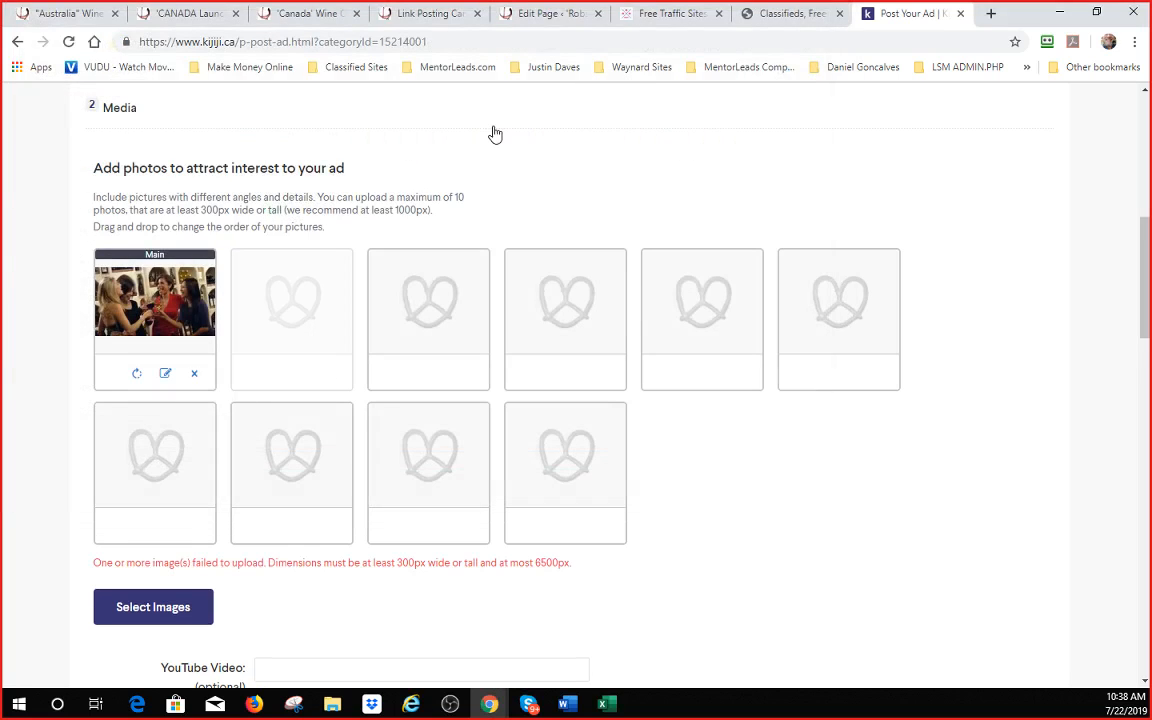
Reopen the file picker and browse back to the 1 Direct Cellars.Fine Wines folder
click(295, 298)
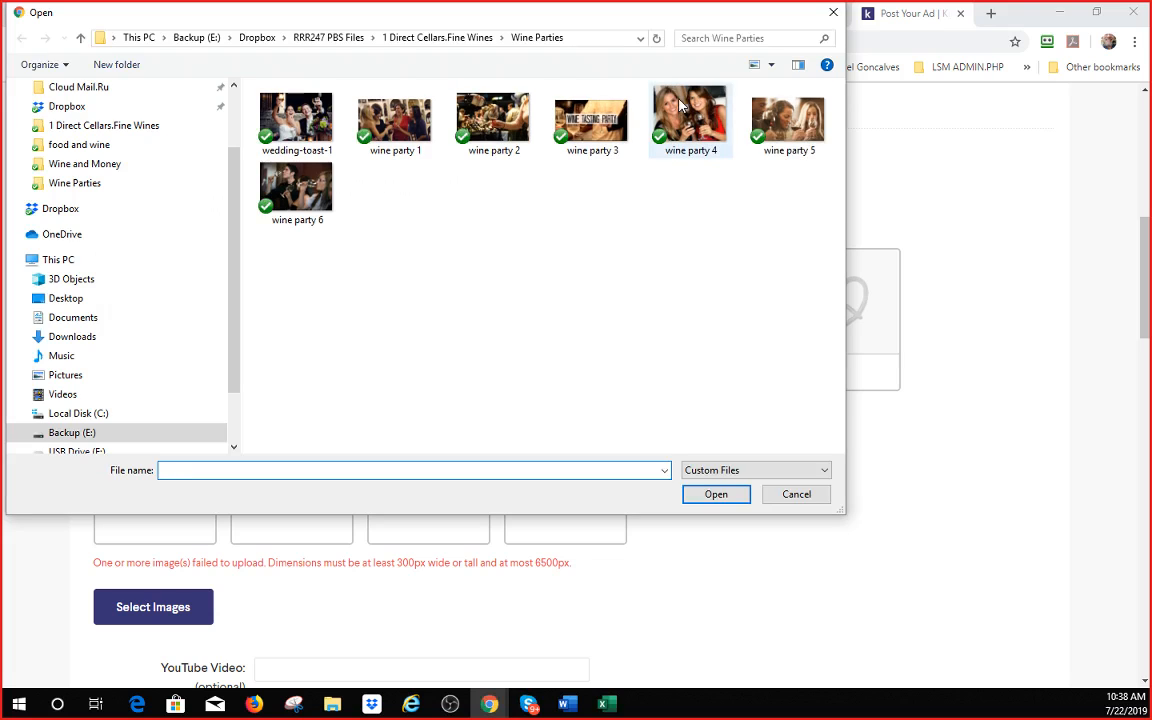
click(480, 37)
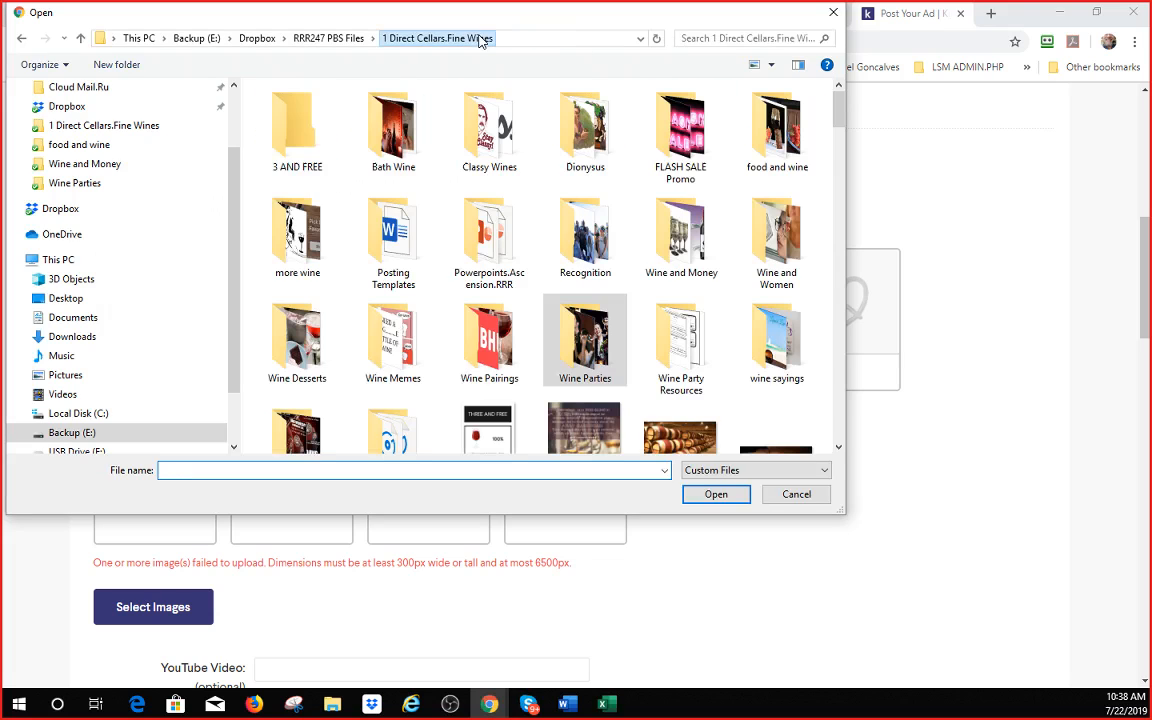
scroll(452, 155, down, 10)
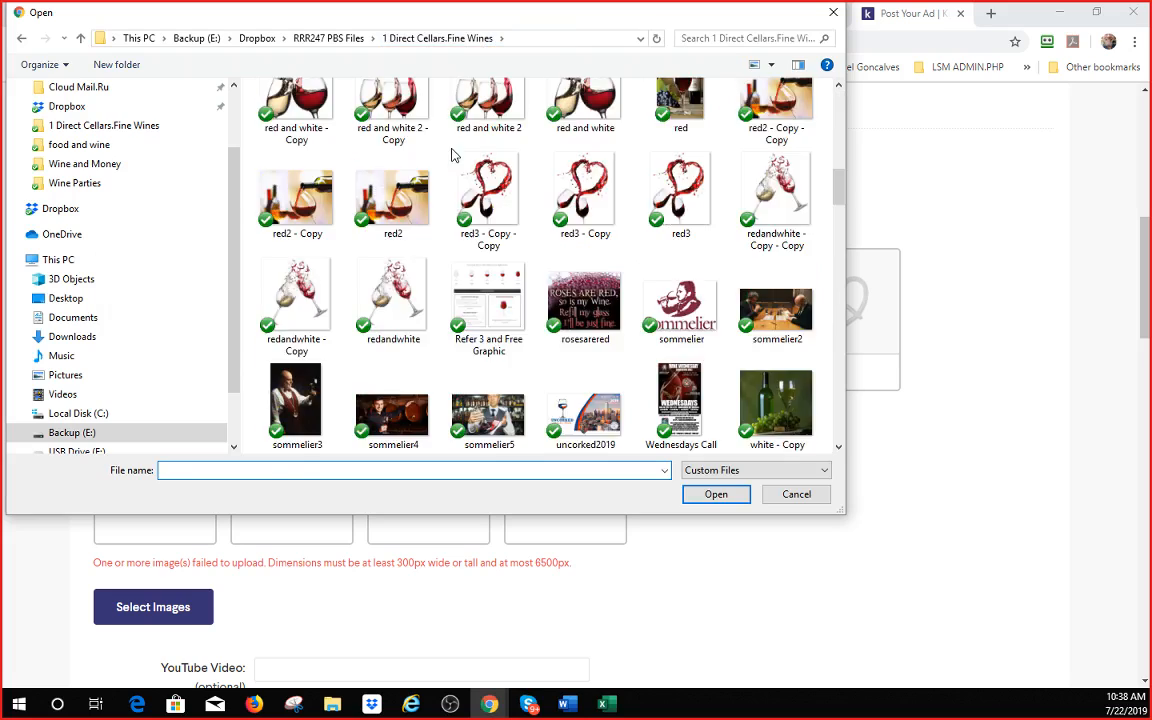
scroll(452, 155, down, 5)
scroll(452, 155, down, 5)
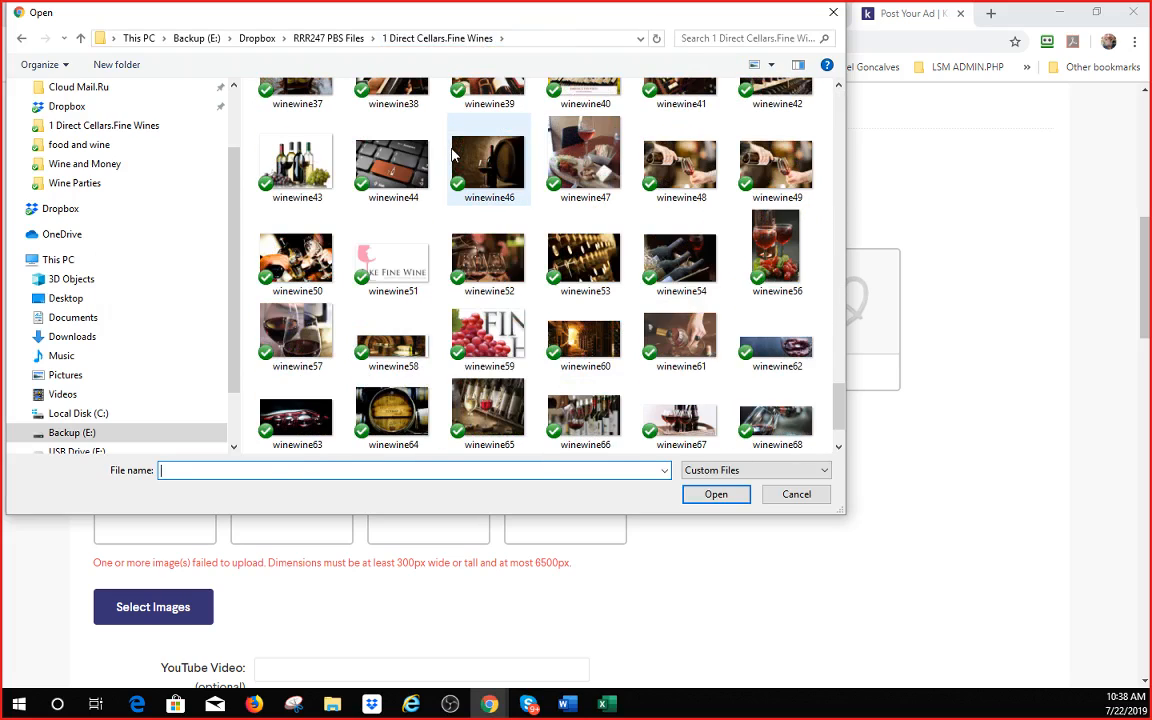
scroll(452, 155, down, 3)
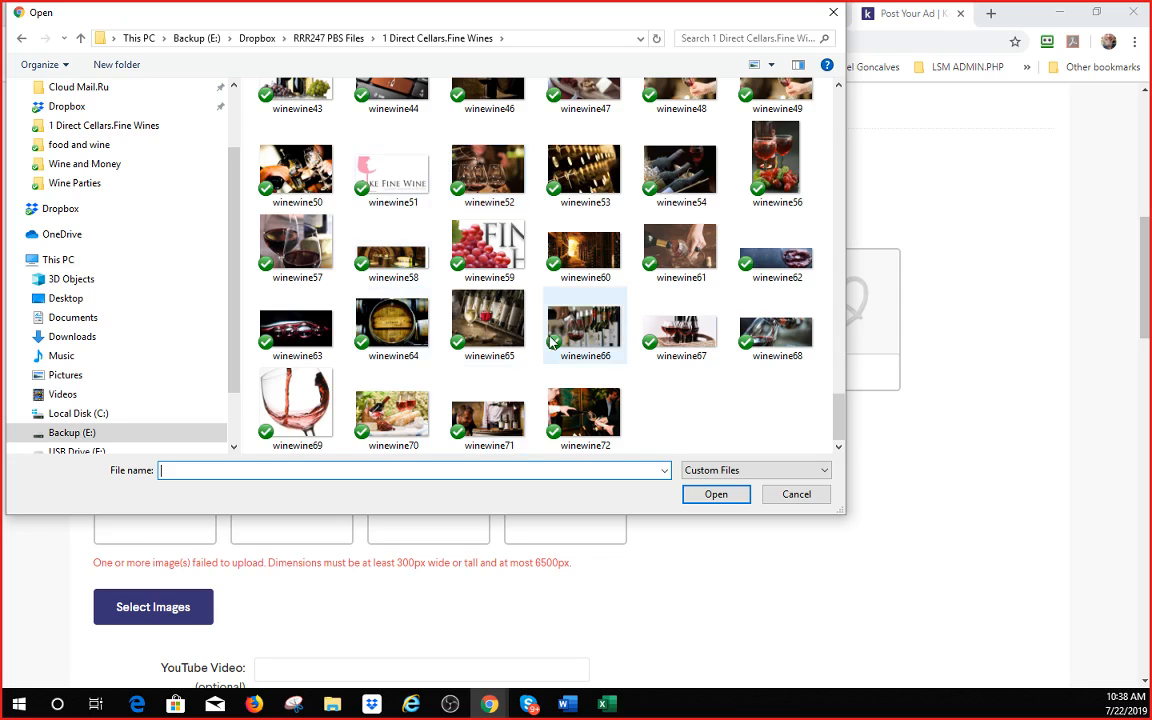
scroll(551, 342, up, 10)
scroll(492, 306, up, 15)
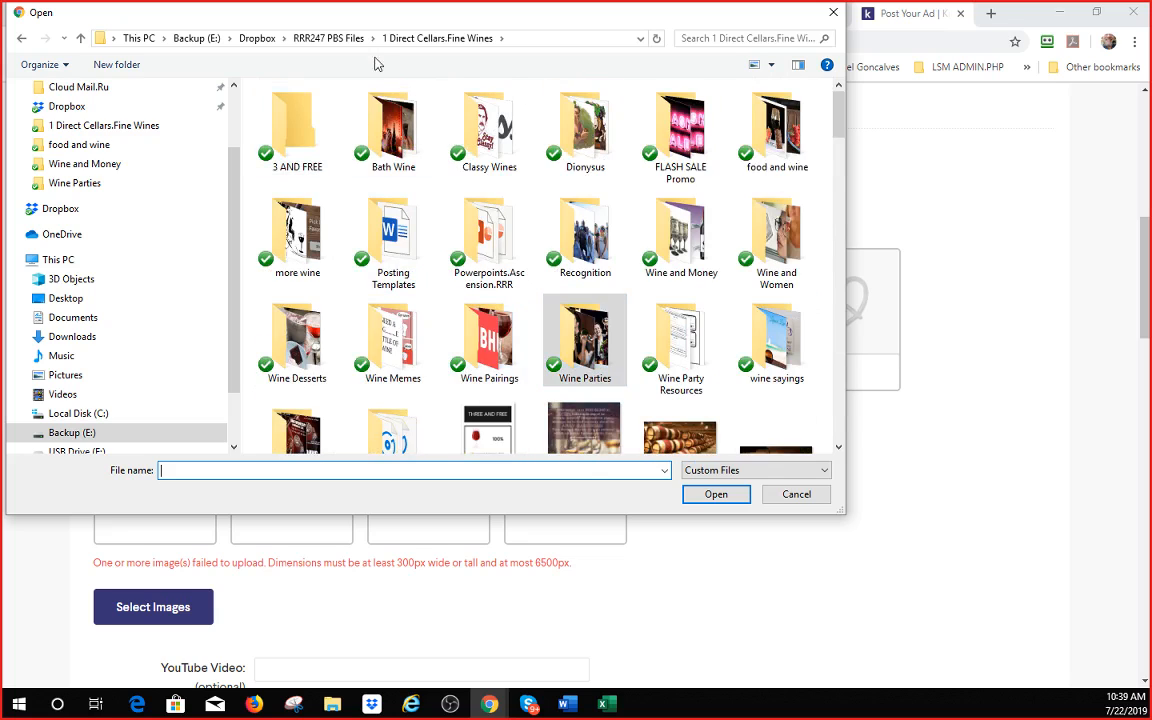
Go through Dropbox > RRR247 PBS Files > 1 Direct Cellars.Fine Wines > Wine and Money and upload winemoney Canadian
click(256, 39)
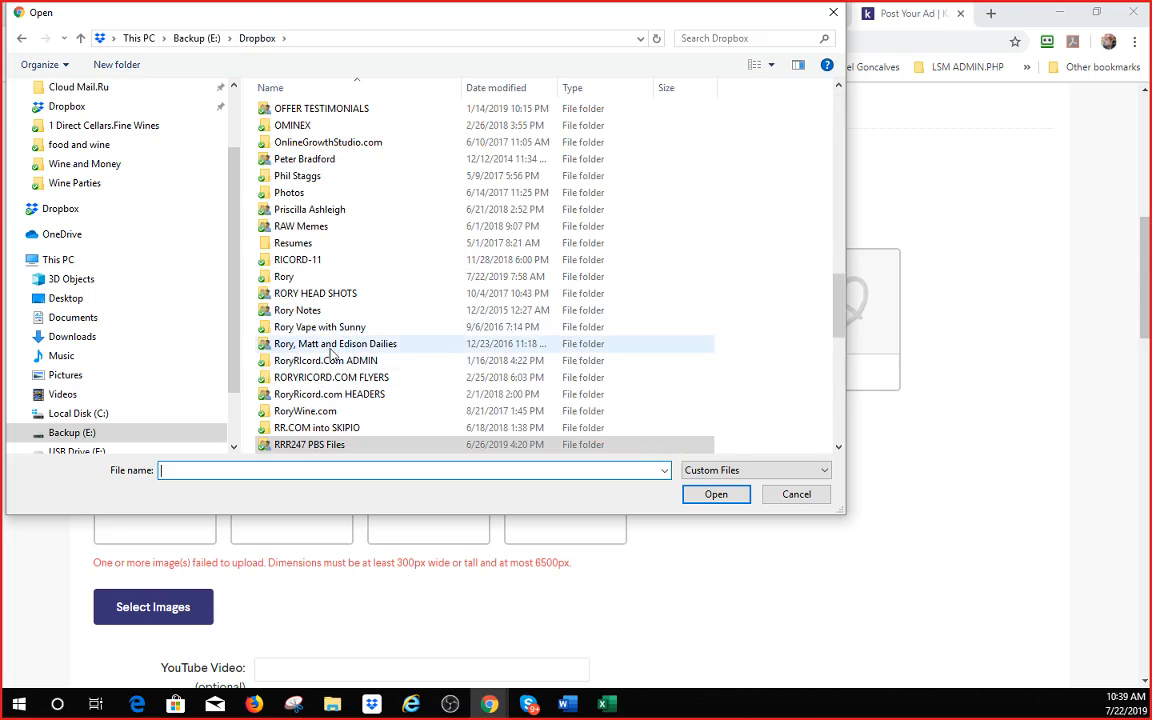
scroll(330, 320, down, 1)
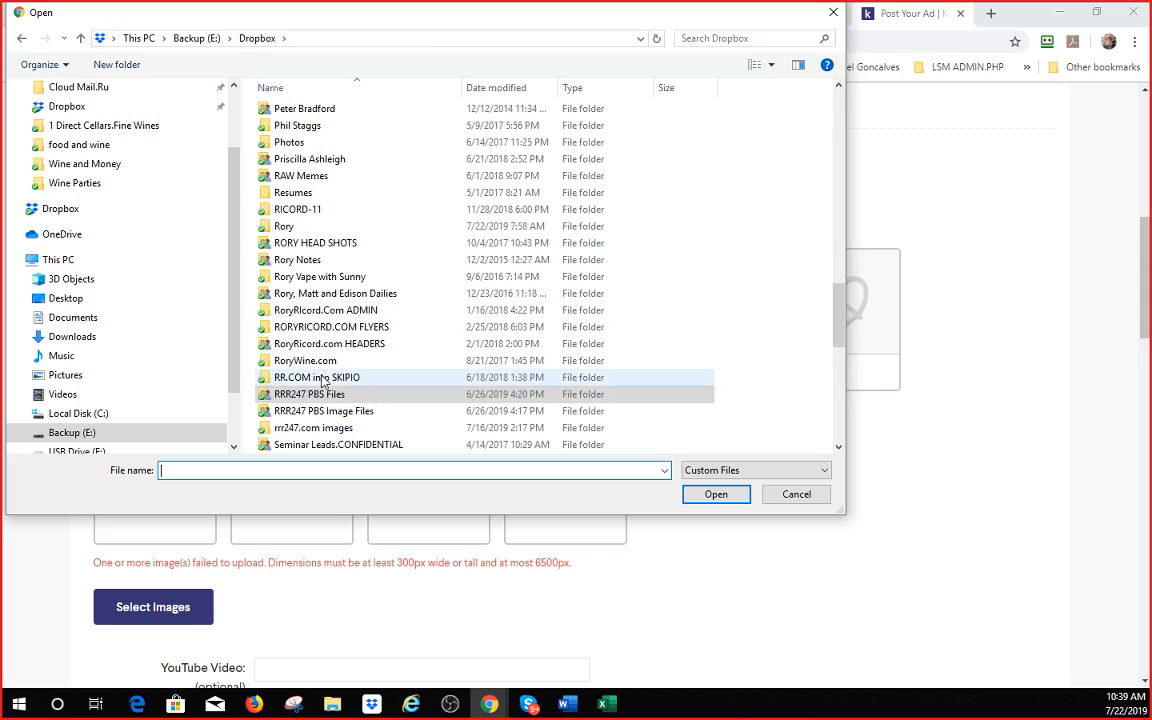
double_click(290, 394)
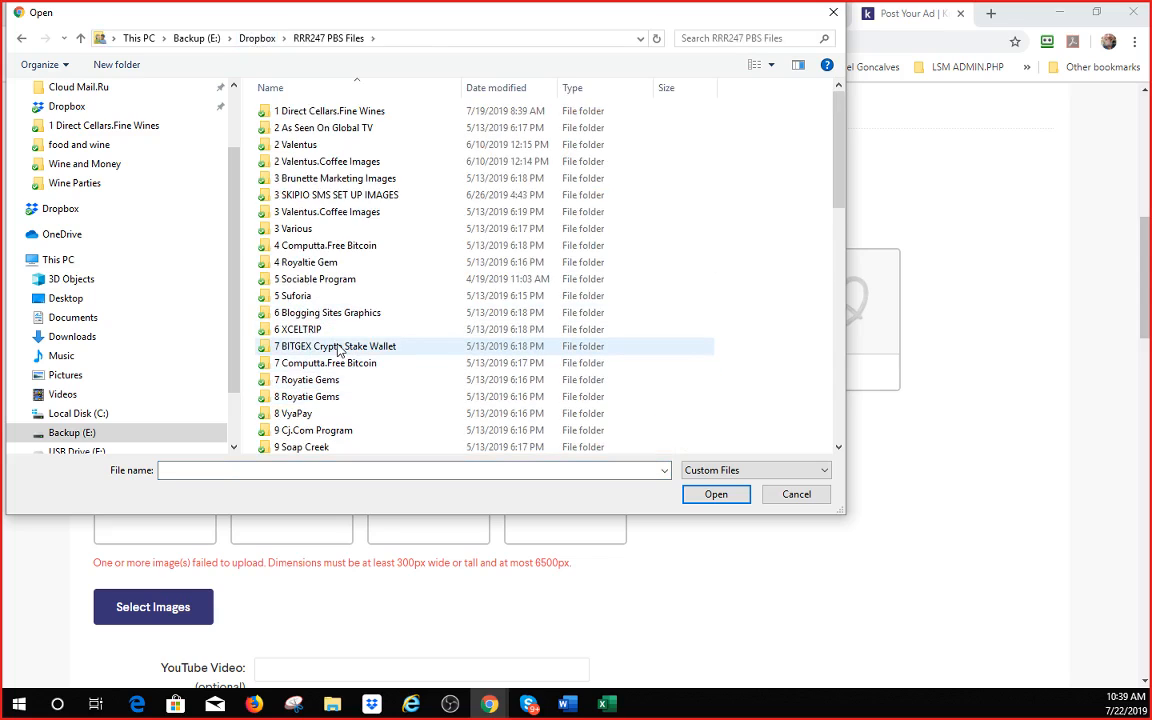
double_click(334, 112)
scroll(340, 200, down, 2)
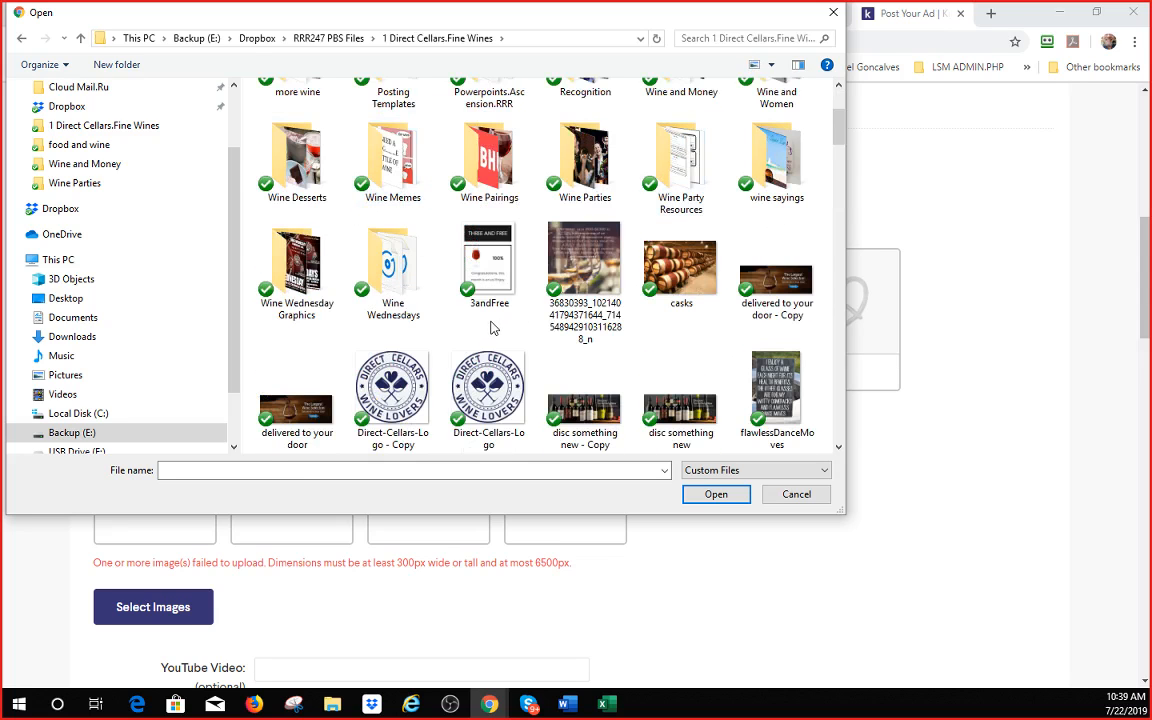
scroll(491, 327, up, 2)
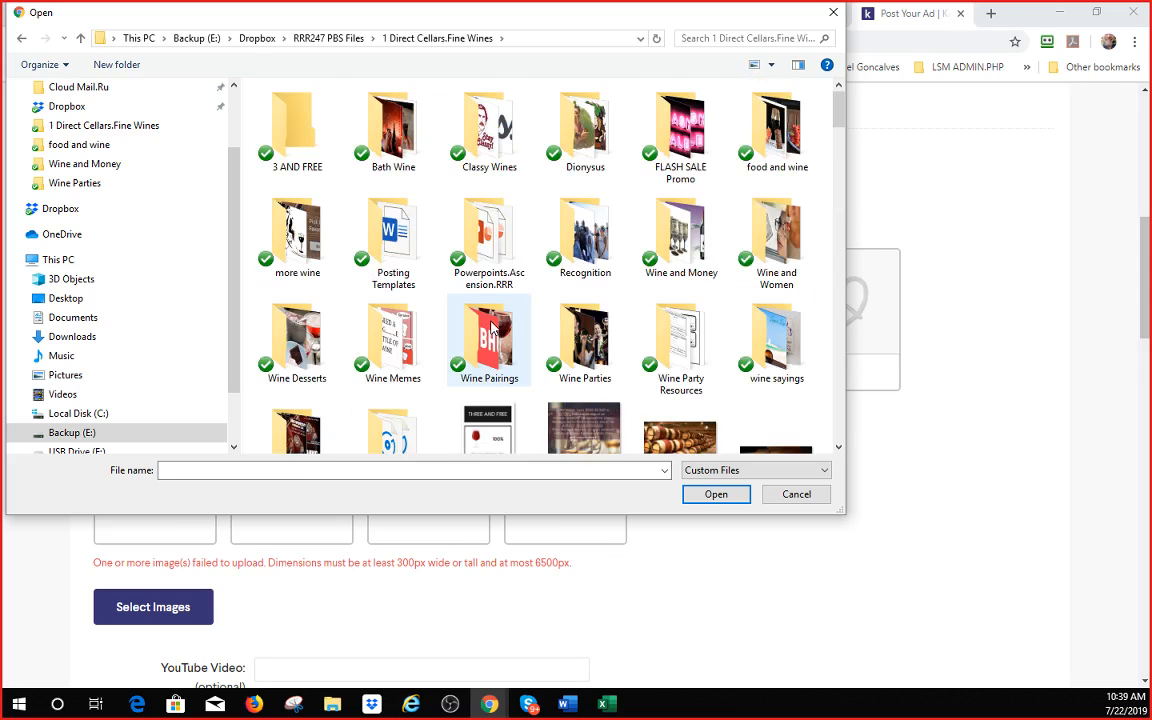
double_click(648, 250)
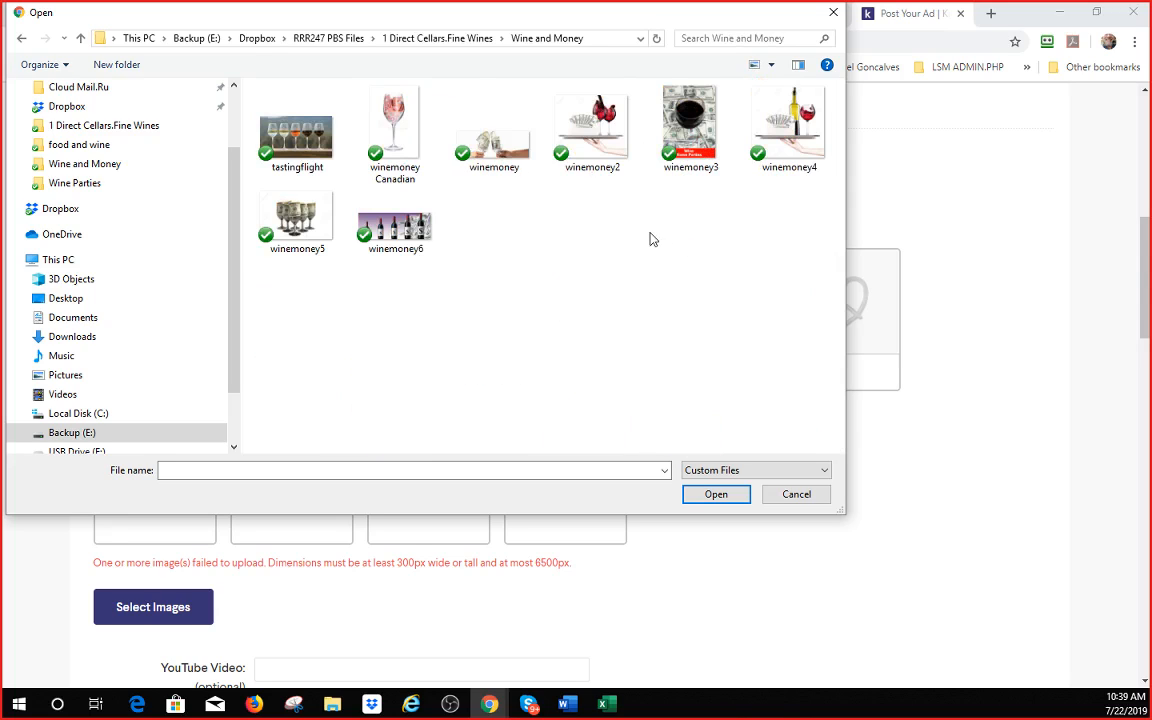
double_click(357, 120)
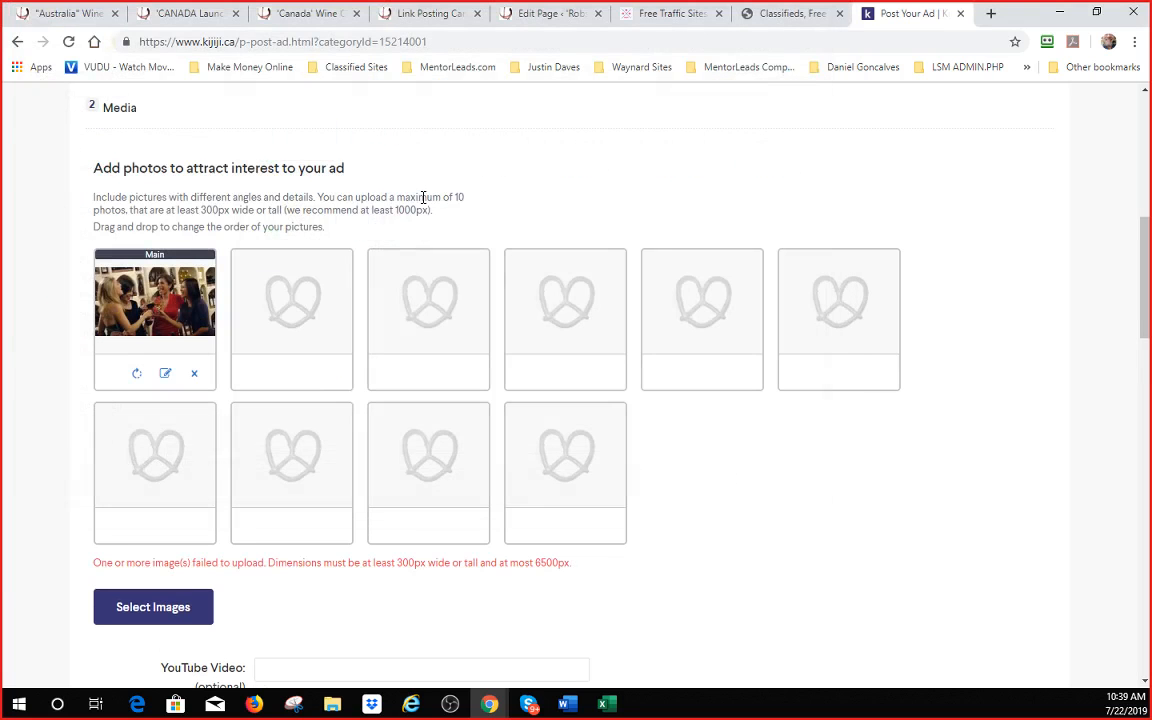
click(311, 319)
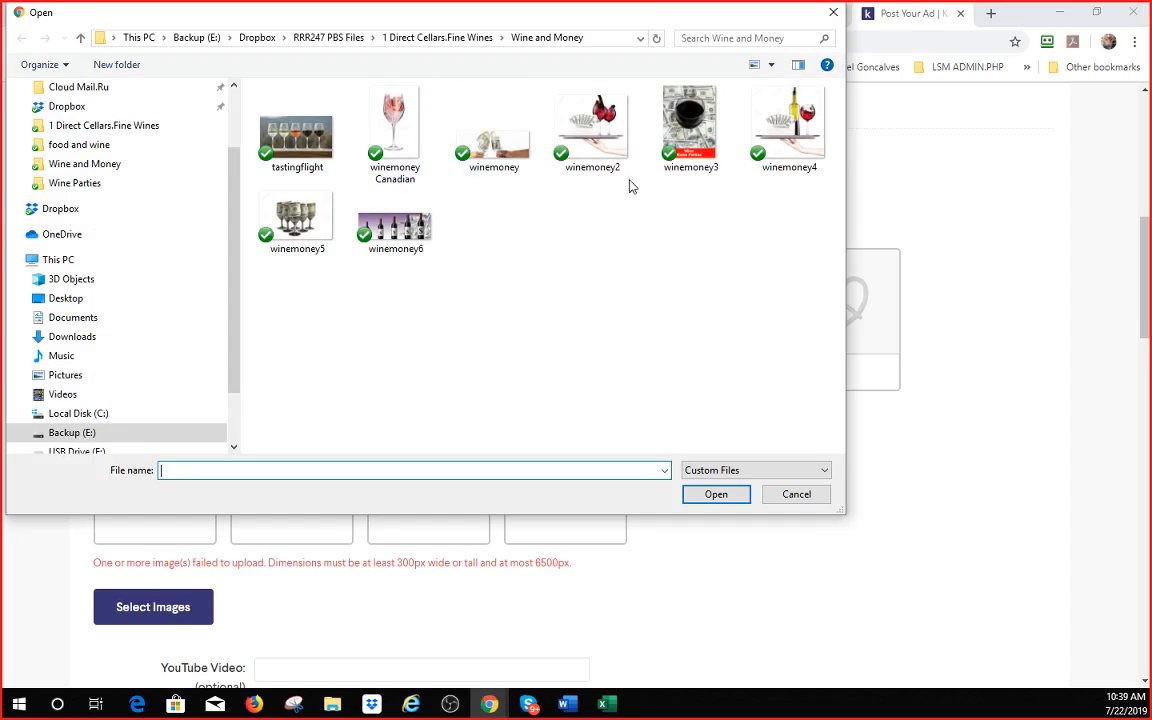
double_click(604, 127)
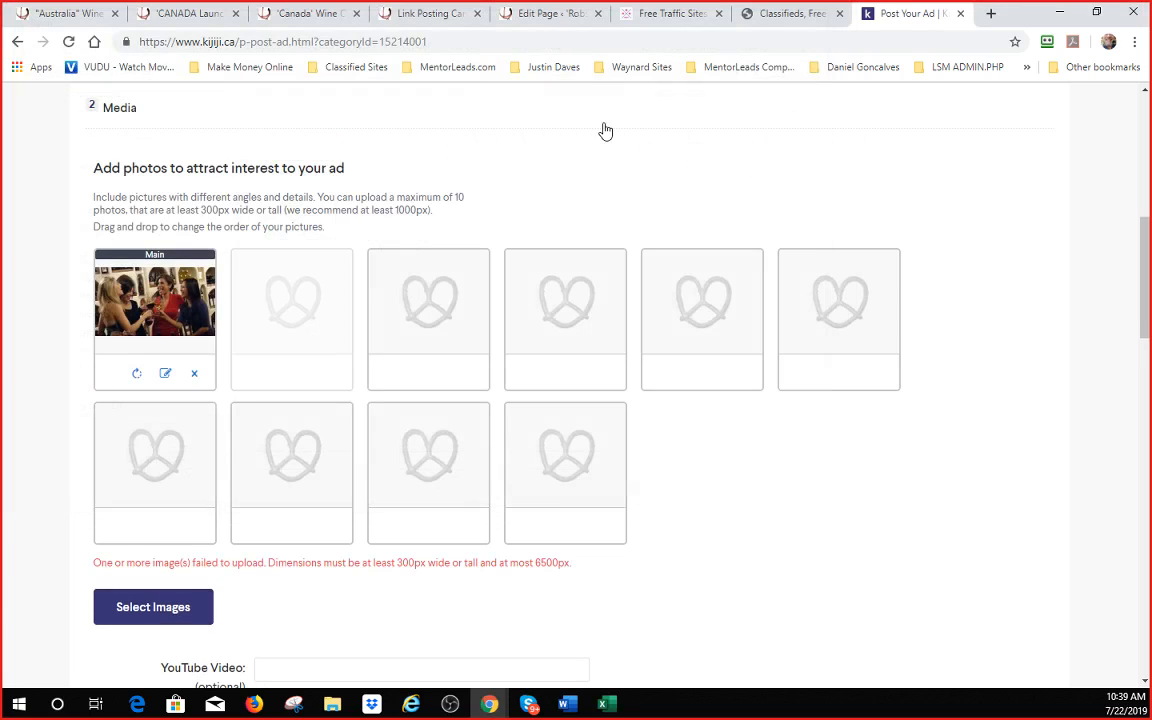
click(316, 301)
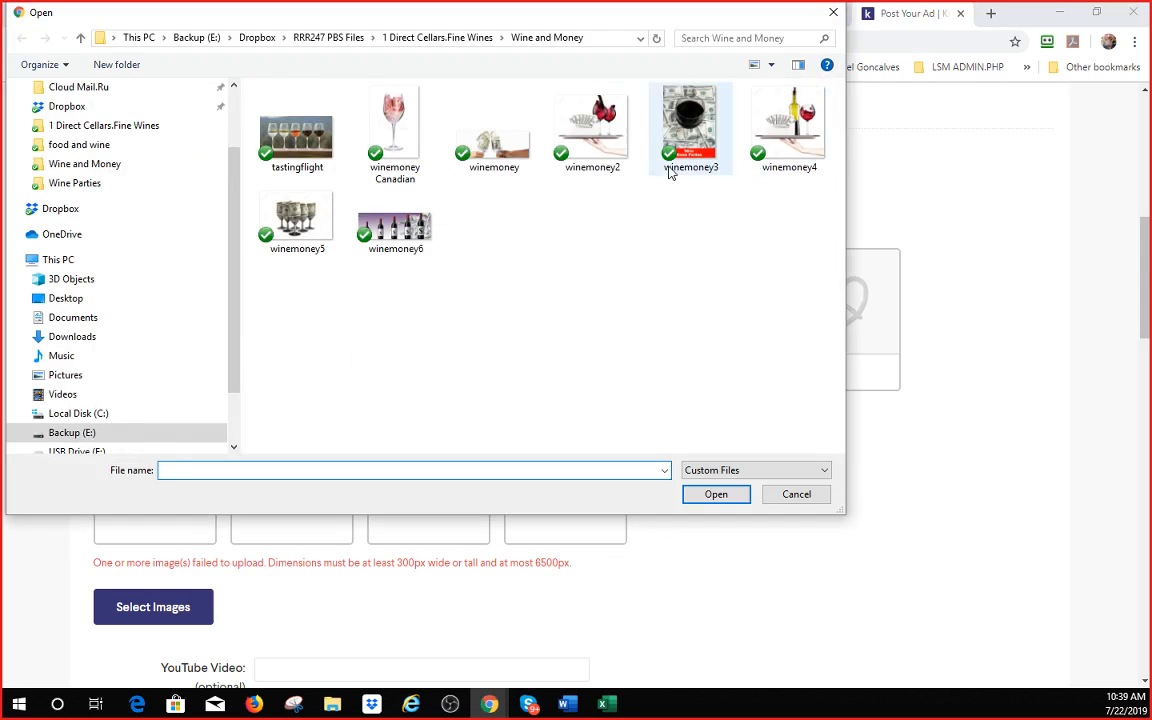
click(445, 38)
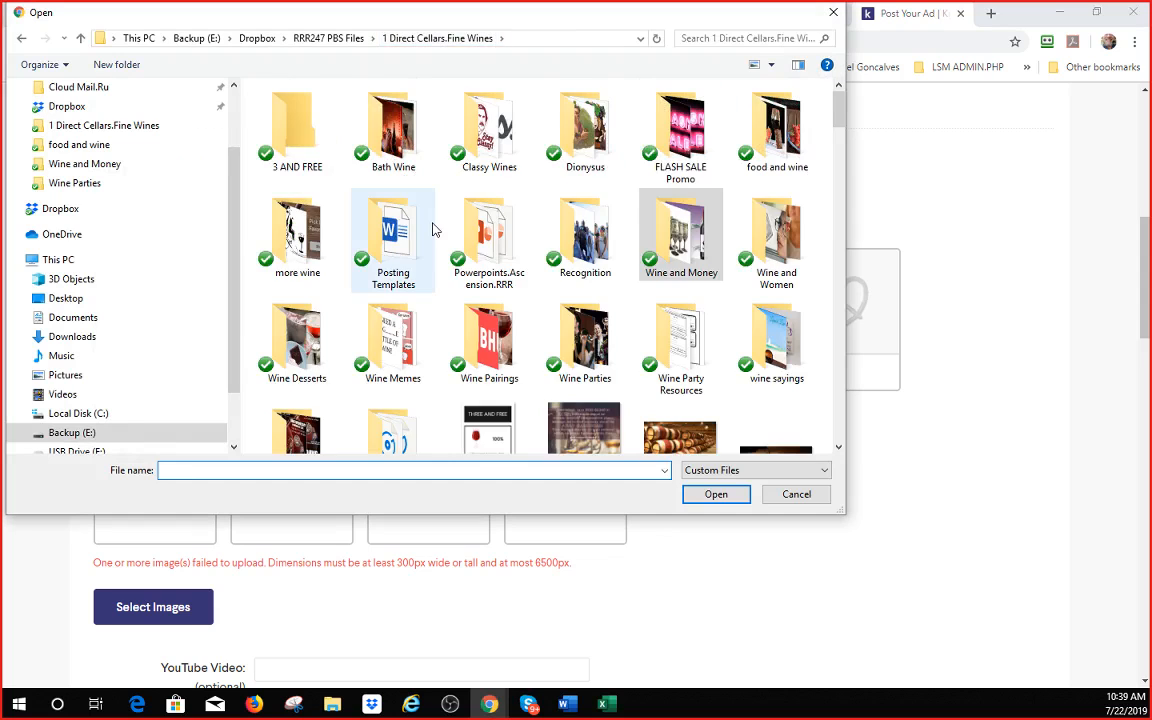
scroll(435, 230, down, 5)
scroll(435, 235, down, 5)
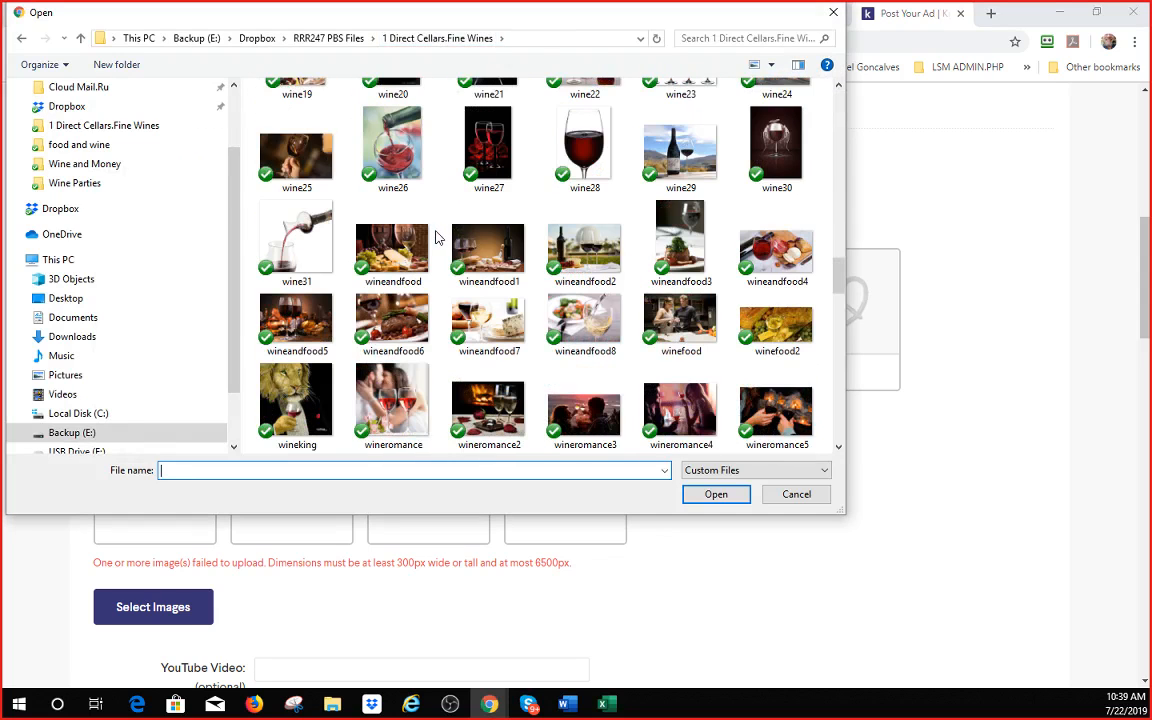
scroll(435, 237, down, 10)
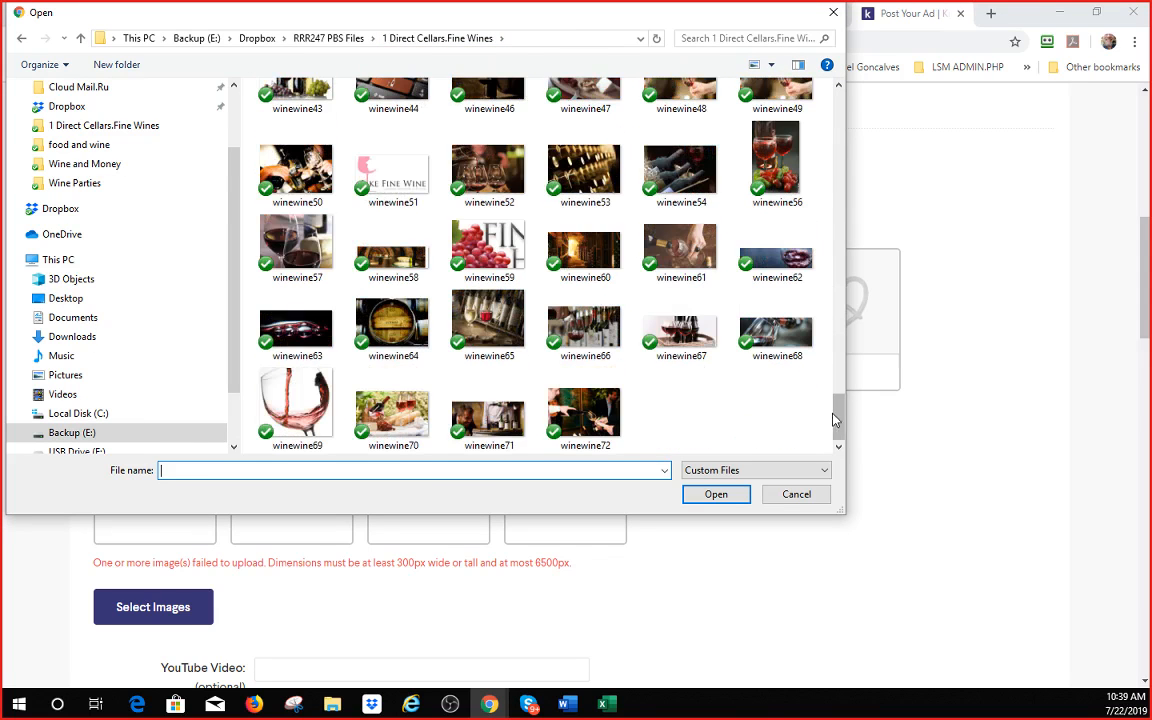
drag(842, 420, 840, 110)
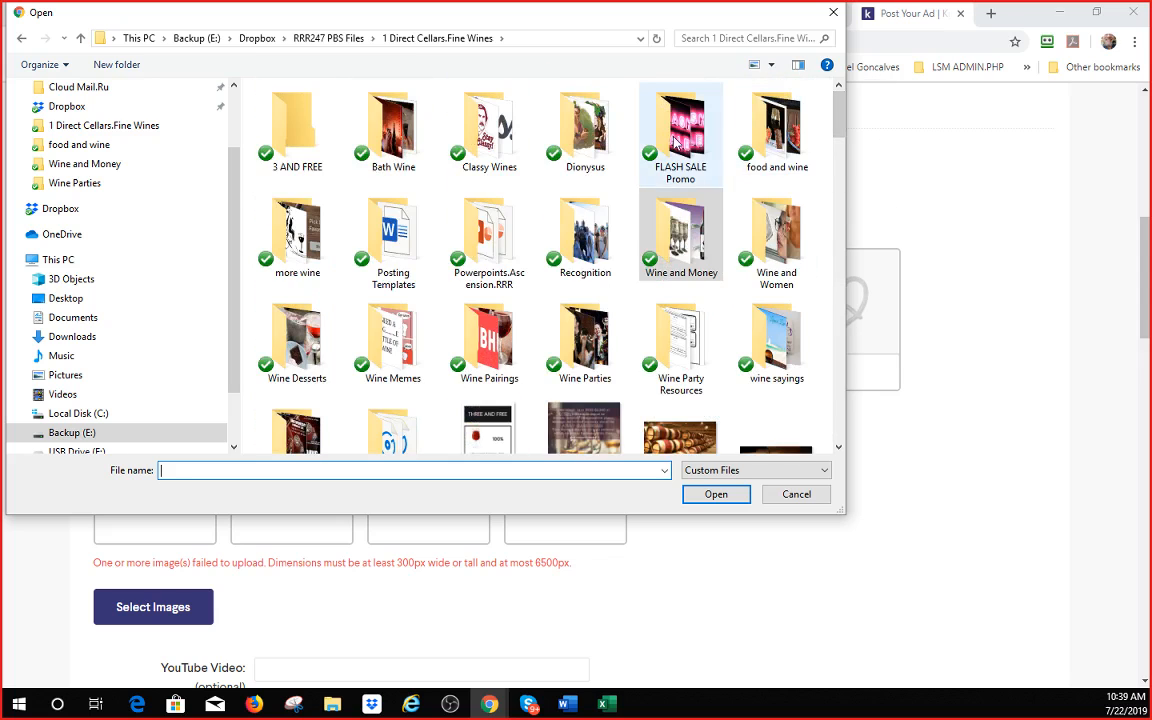
double_click(407, 148)
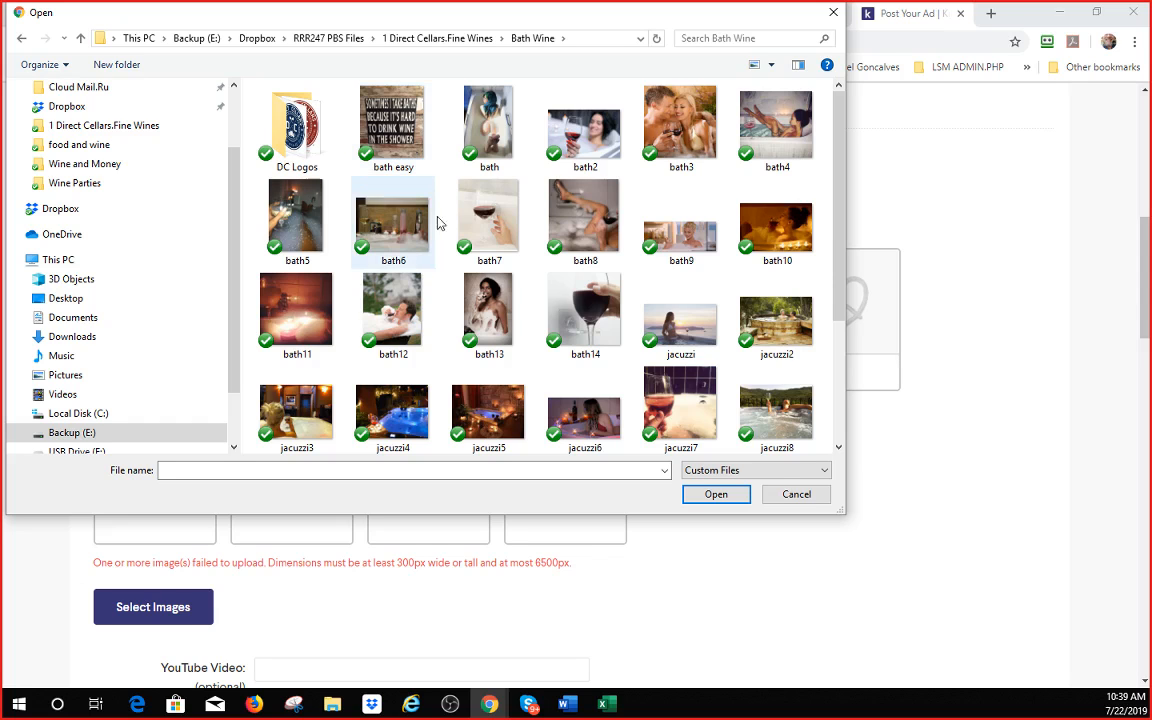
double_click(767, 133)
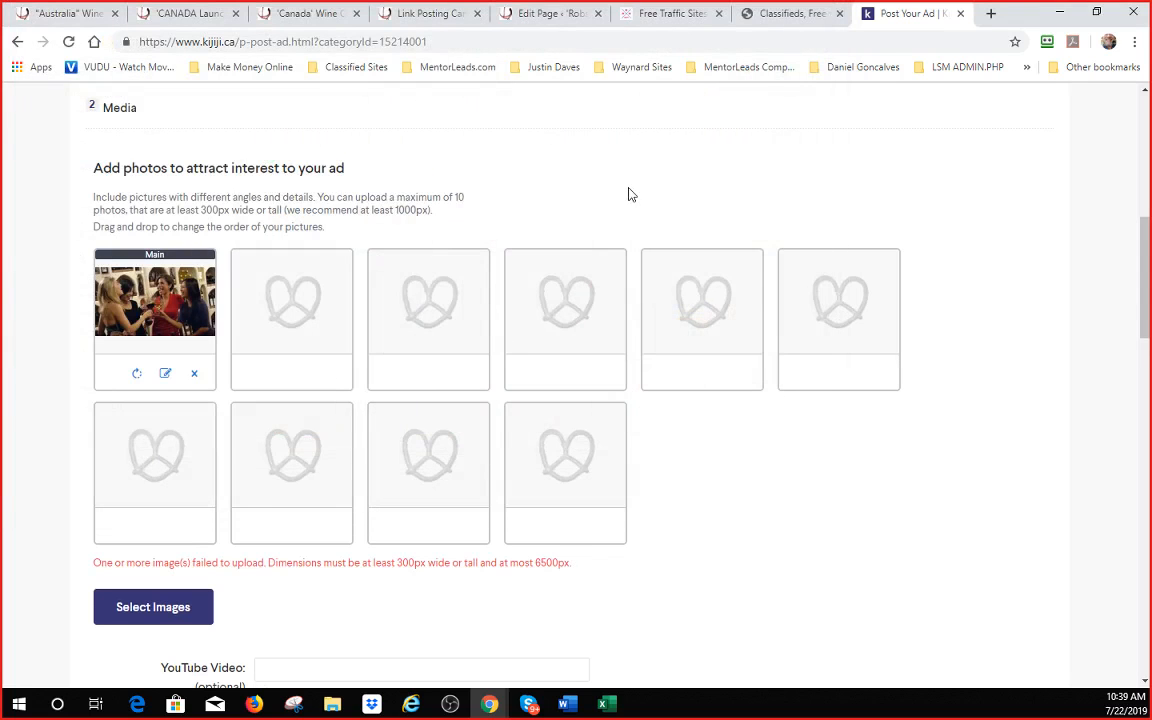
click(283, 293)
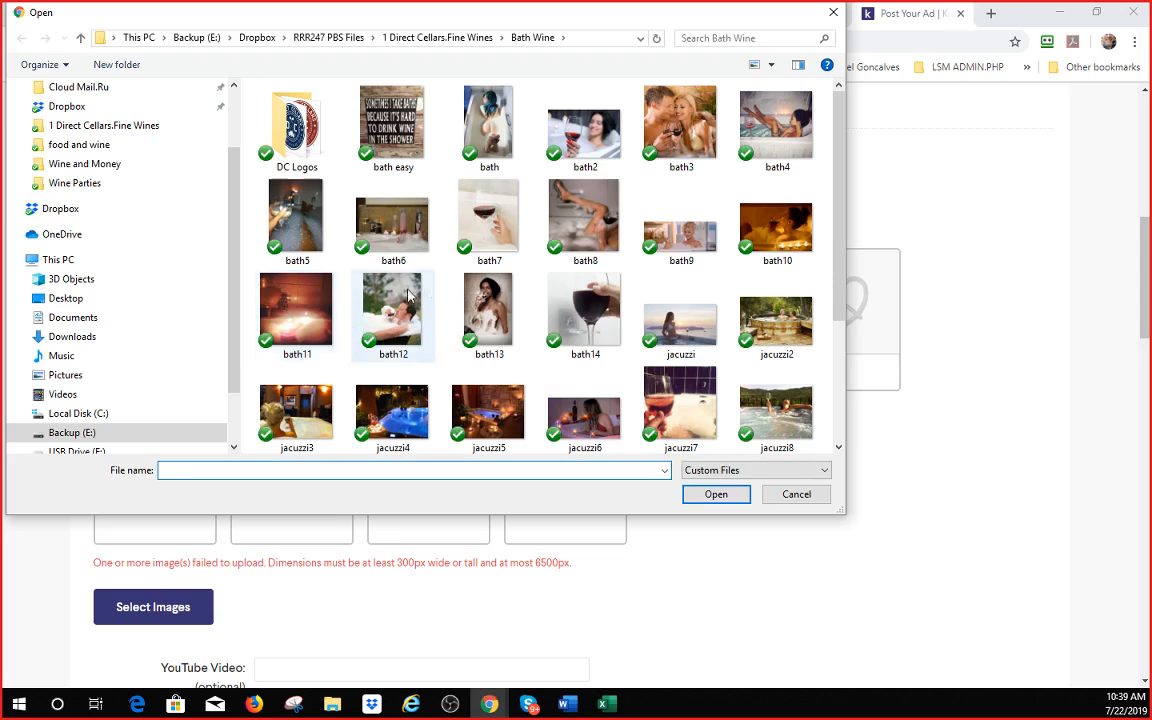
double_click(587, 222)
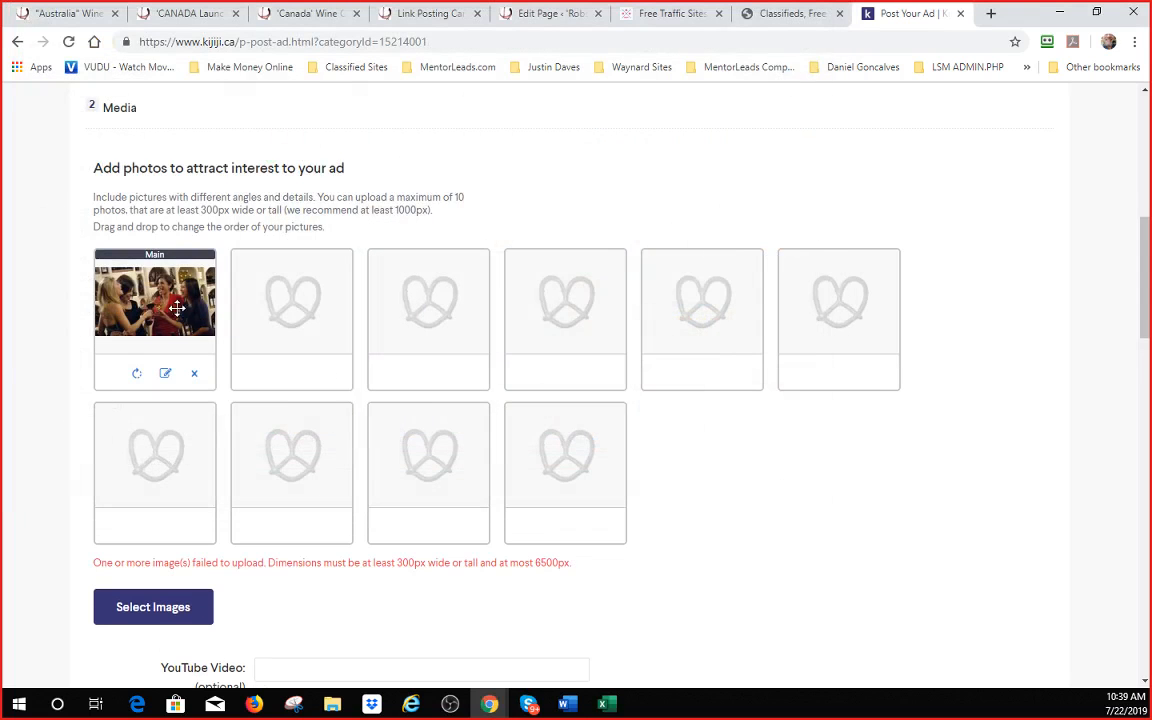
click(153, 607)
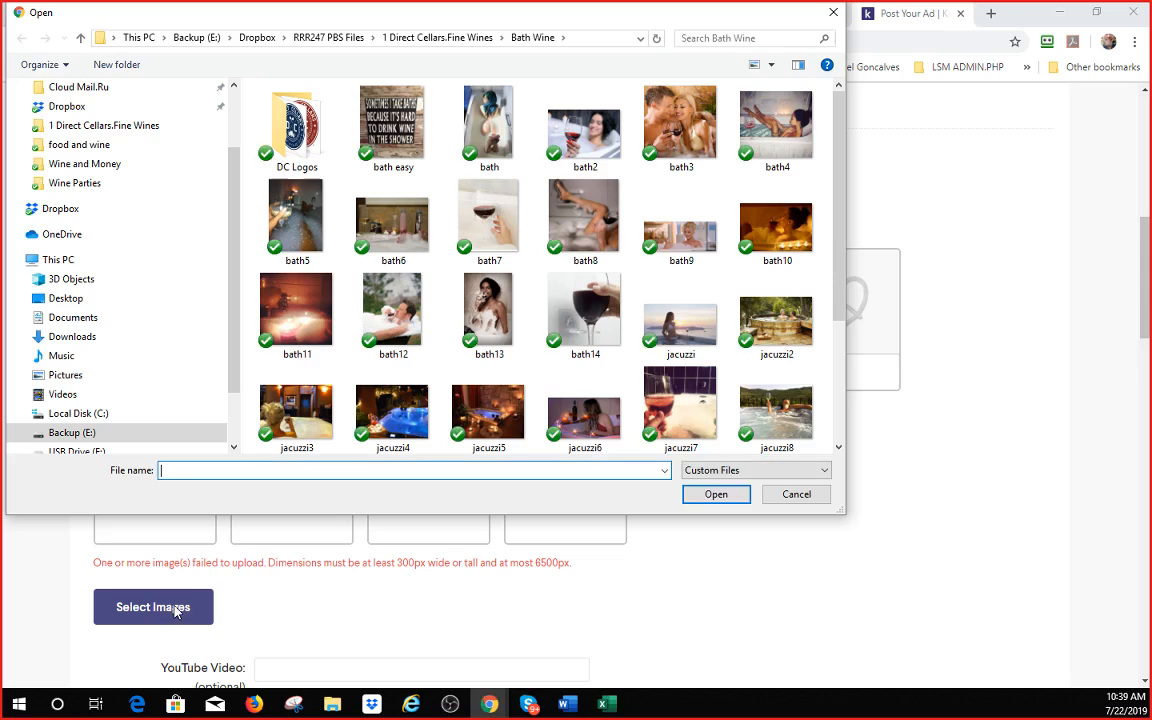
Close the file chooser and select the free Basic package, bringing the cart to $0.00
click(795, 494)
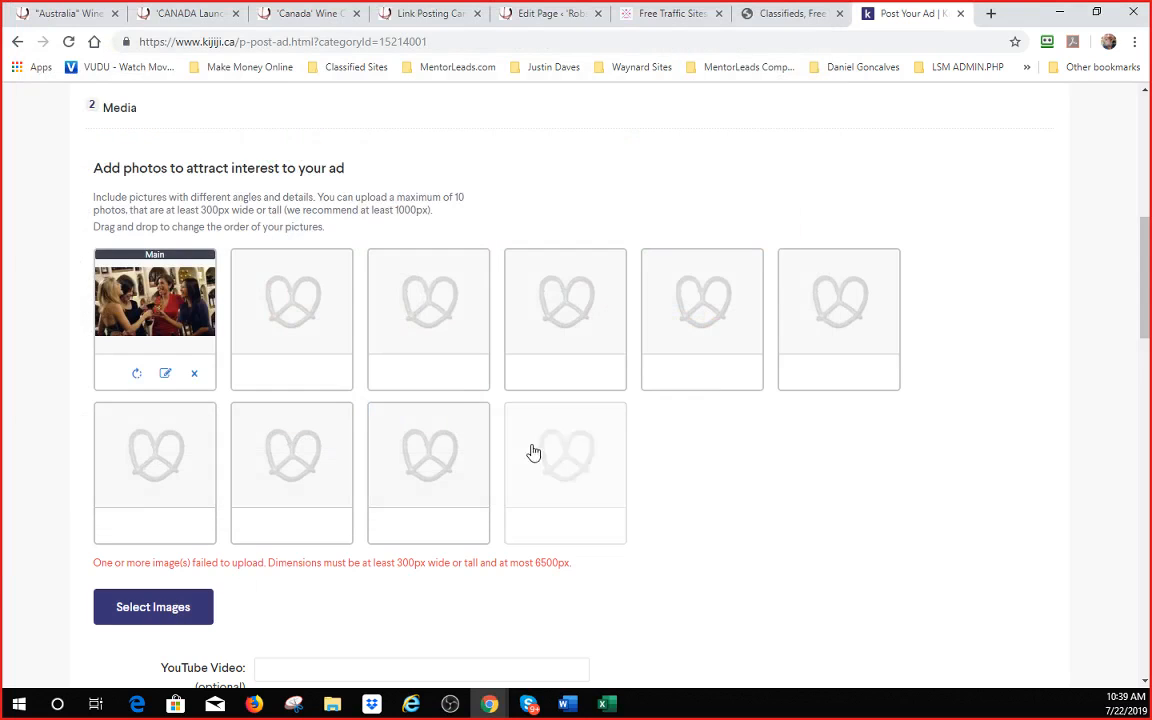
scroll(454, 375, down, 5)
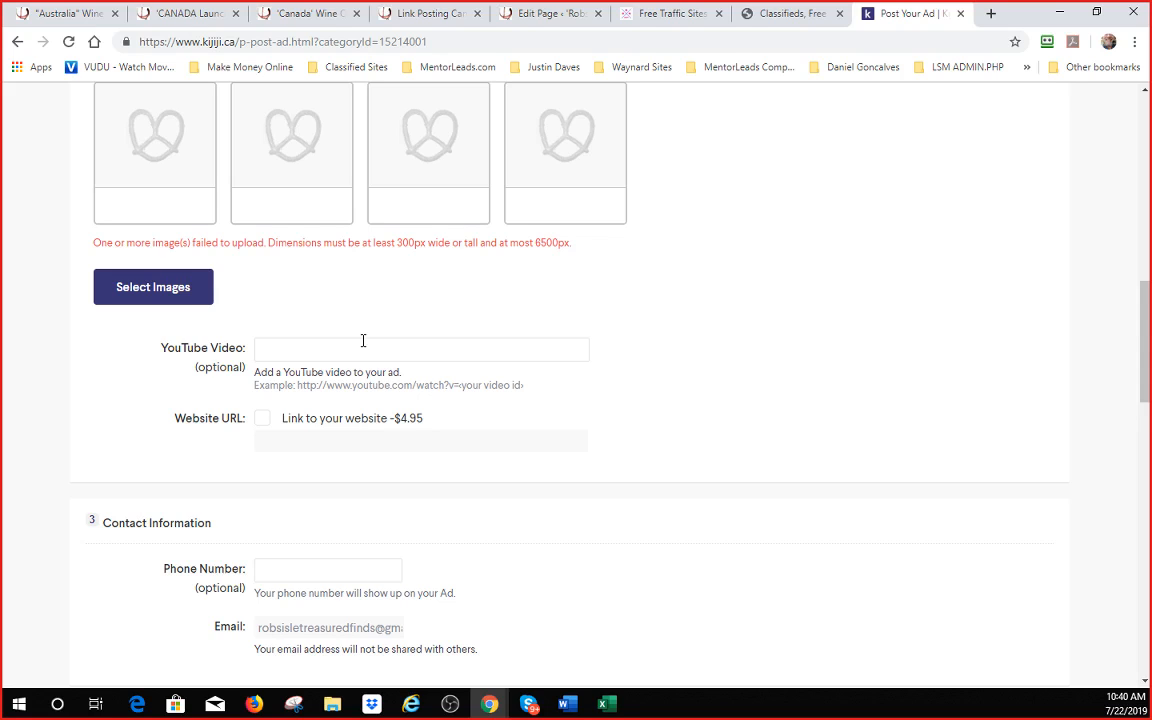
scroll(364, 350, down, 1)
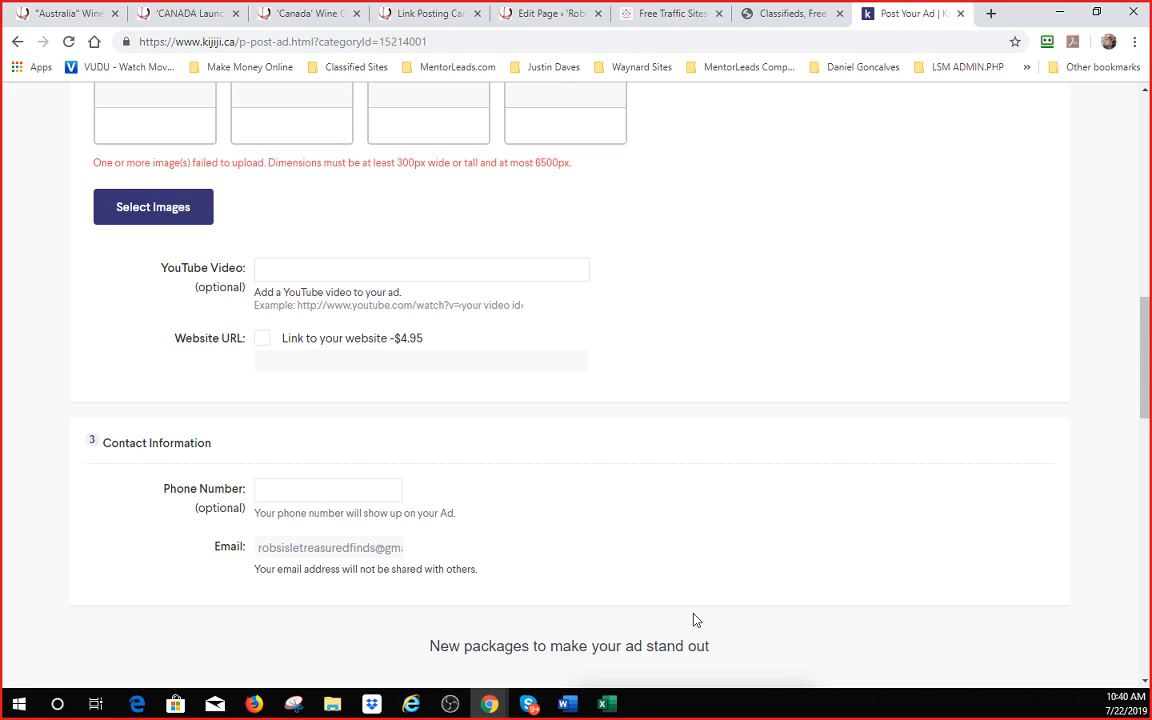
scroll(692, 620, down, 3)
scroll(664, 321, down, 2)
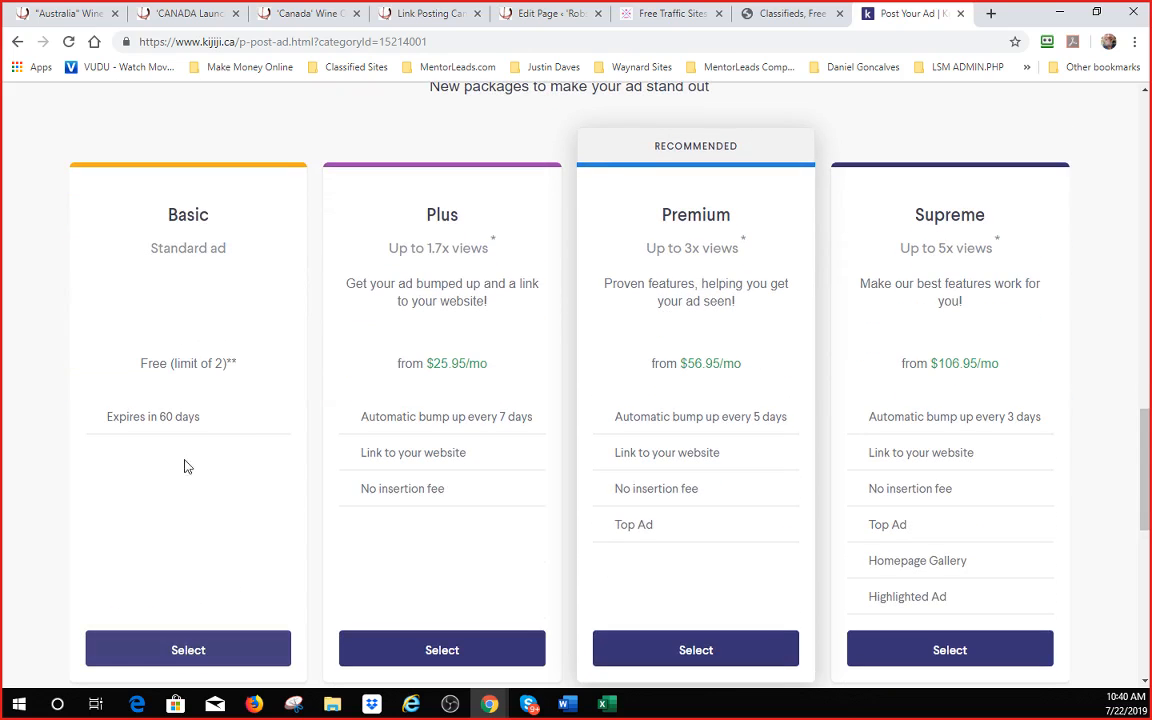
click(185, 648)
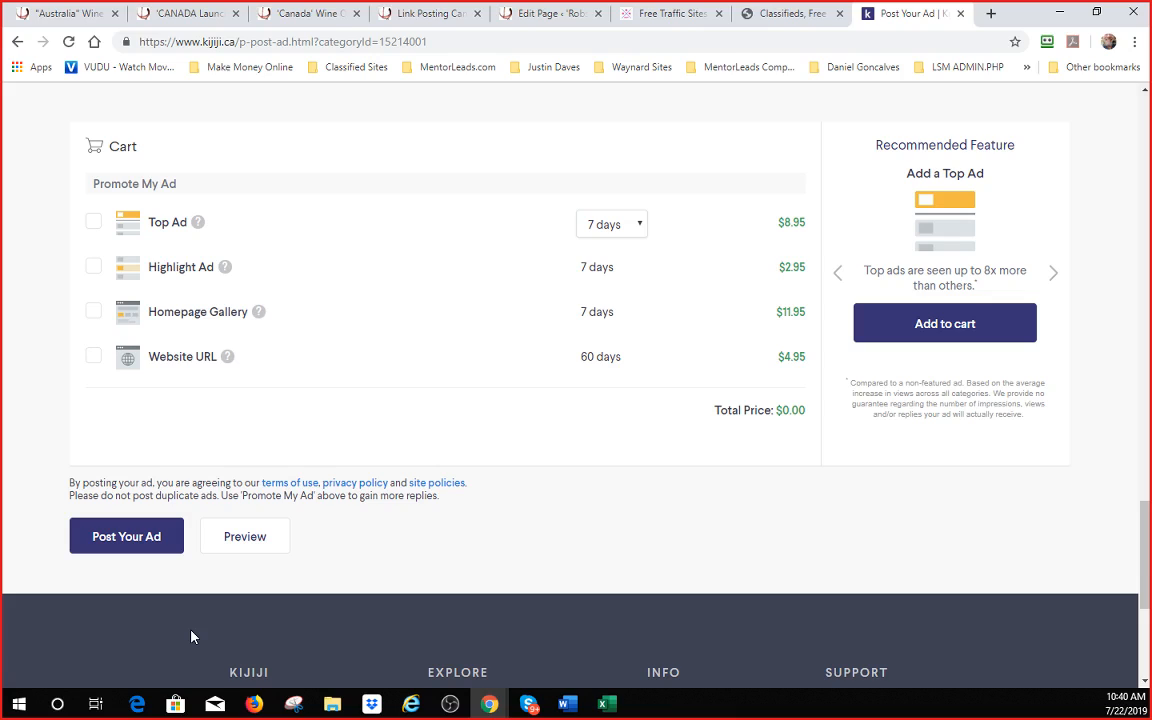
Post the ad and select the category path and Ad ID on the confirmation page
click(125, 536)
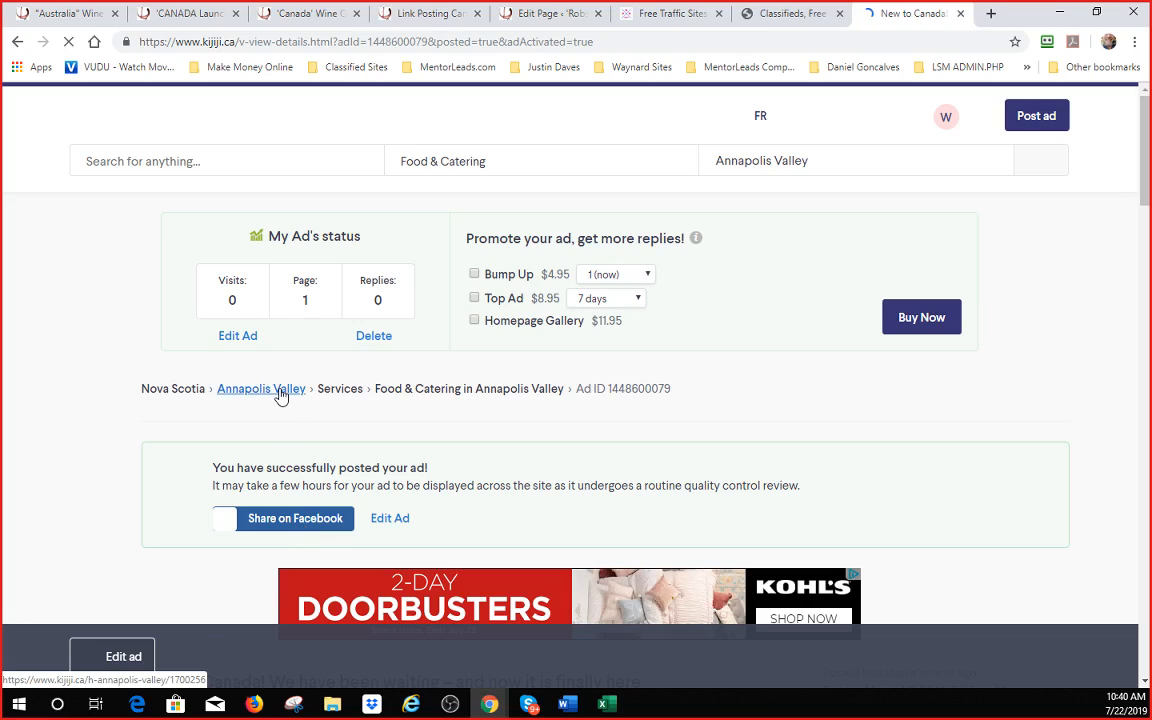
drag(694, 404, 141, 411)
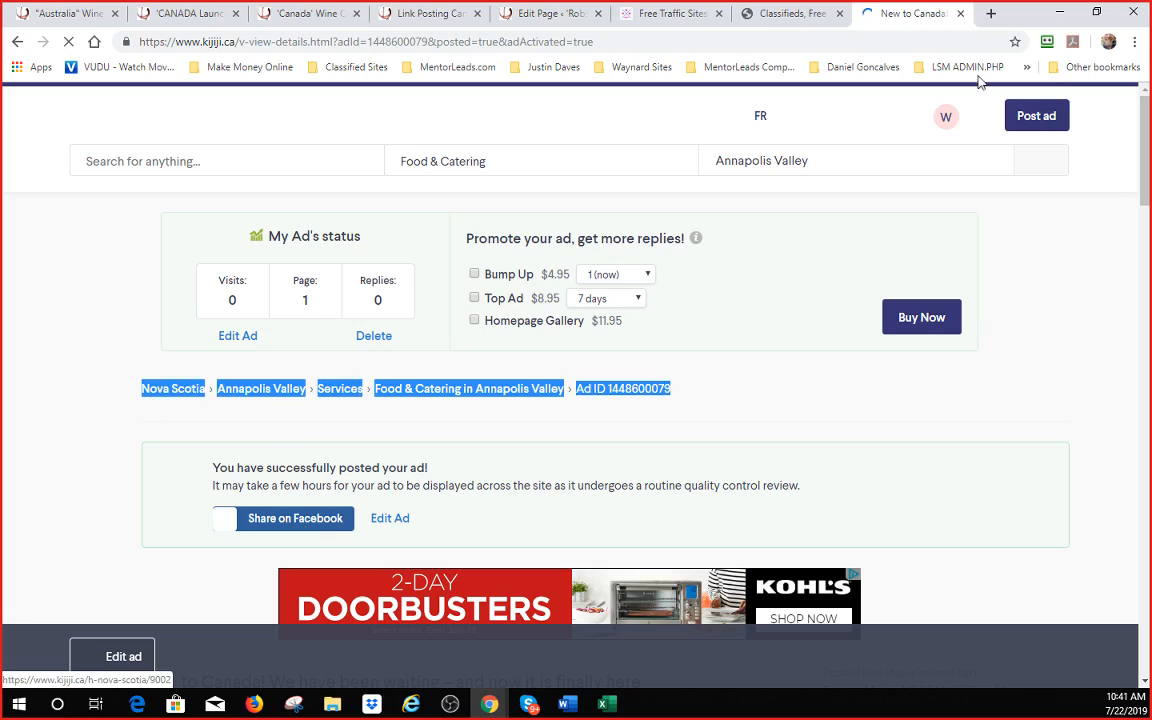
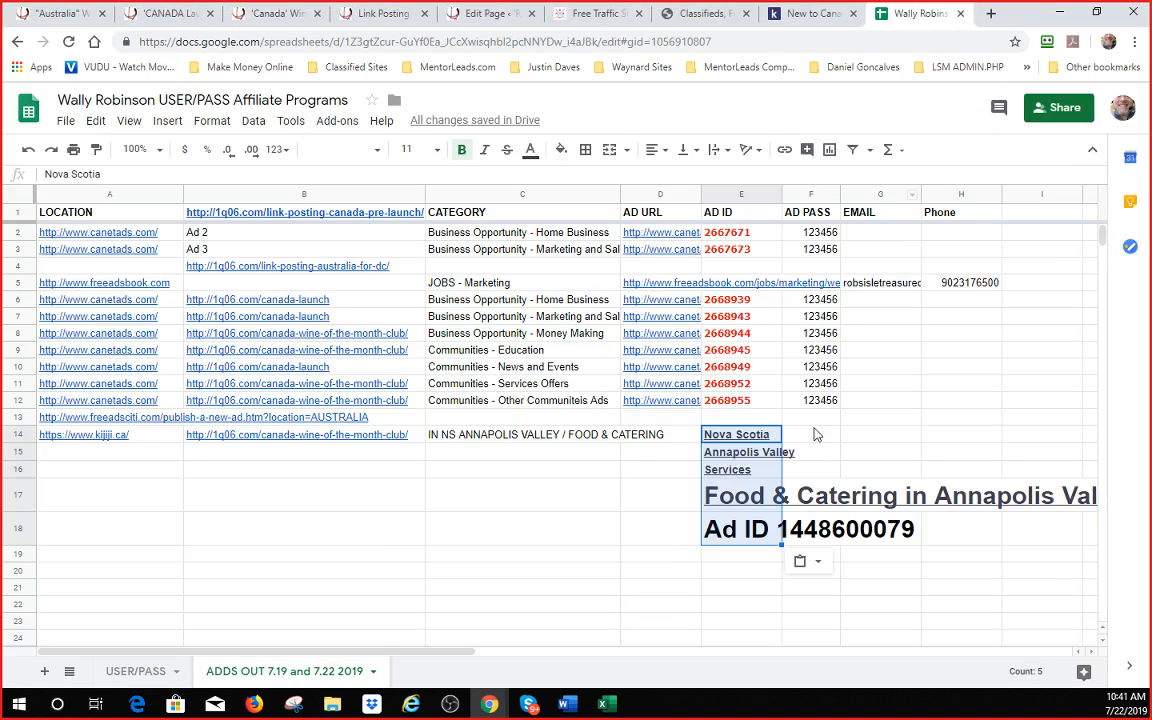
drag(860, 451, 860, 468)
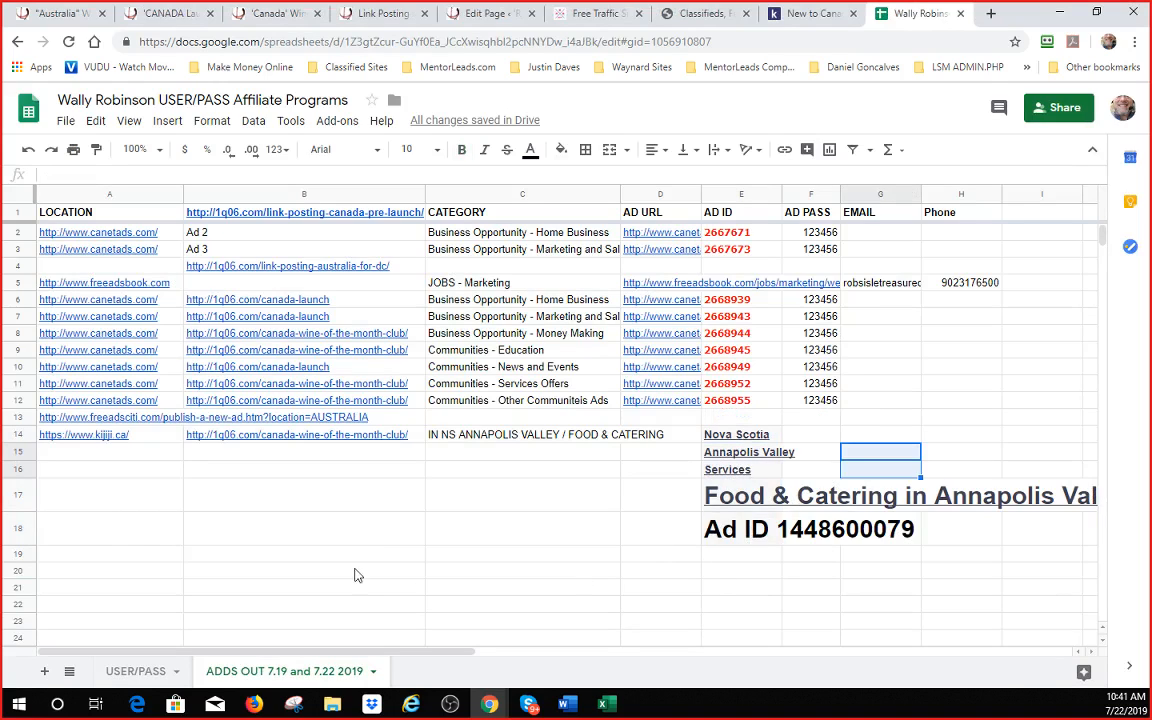
click(81, 556)
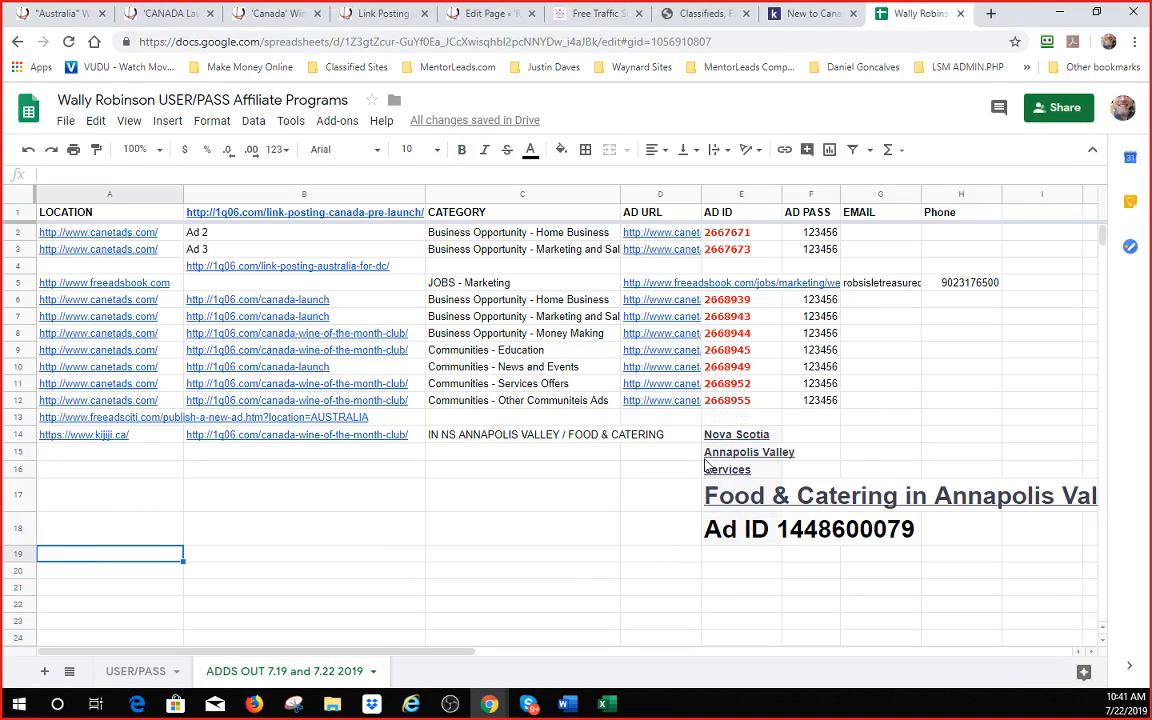
click(728, 436)
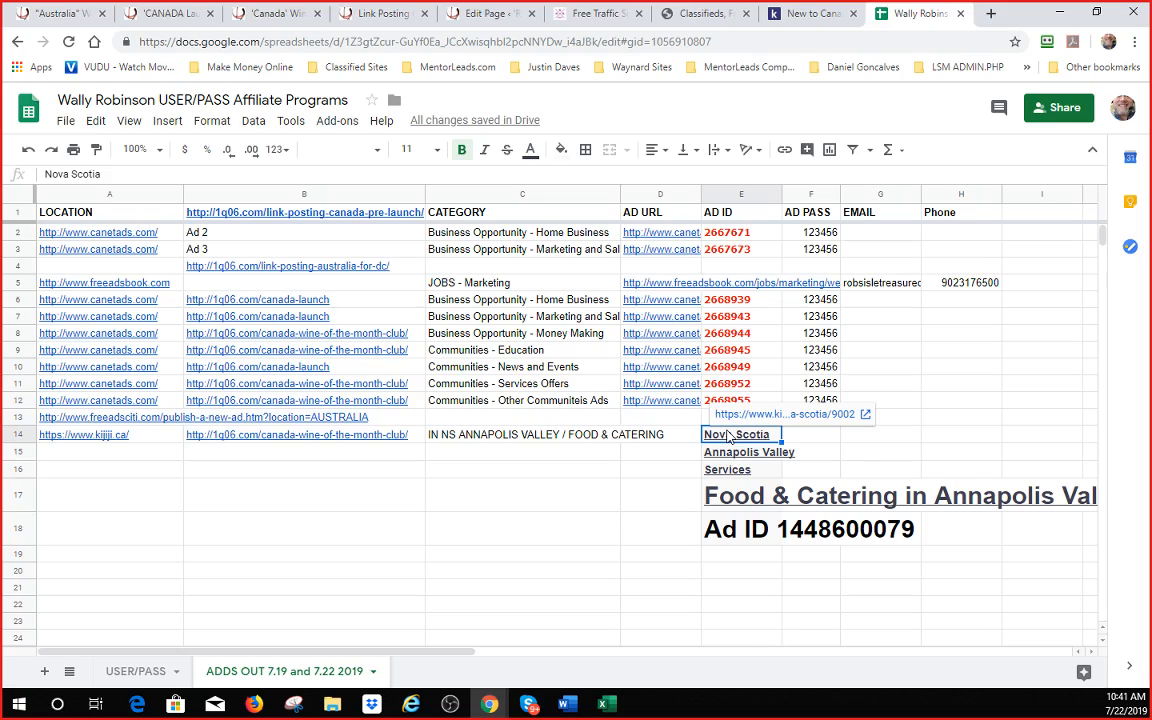
click(735, 535)
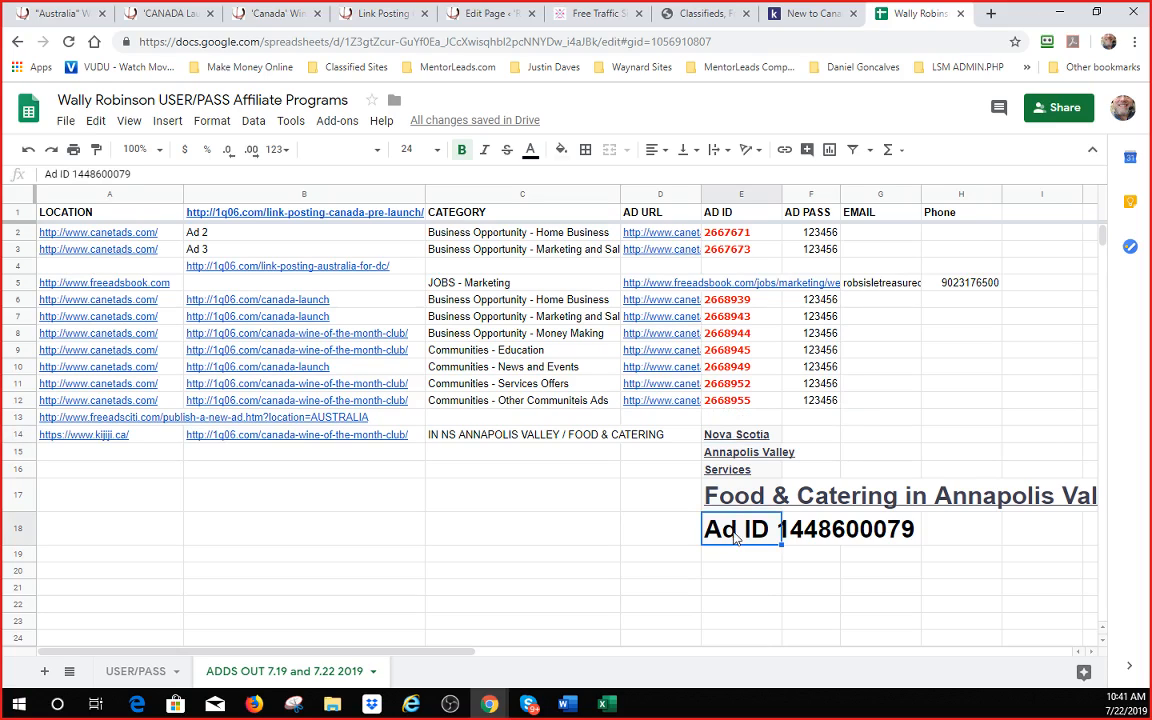
key(ctrl+c)
click(1059, 436)
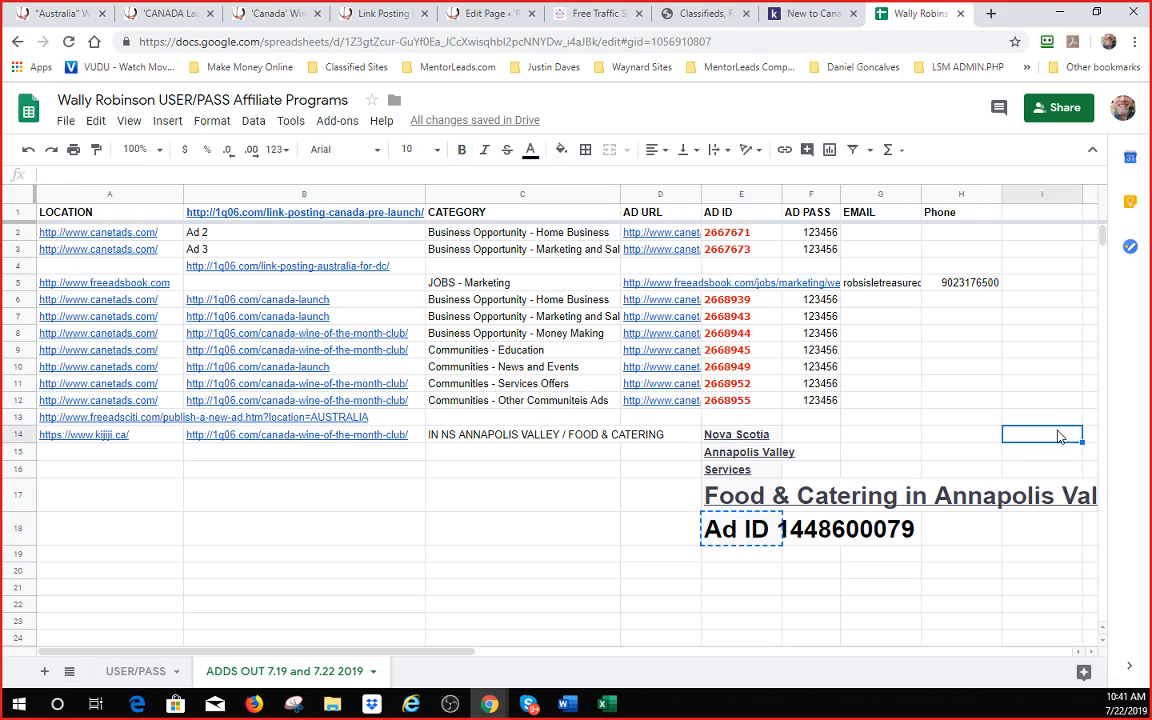
key(ctrl+v)
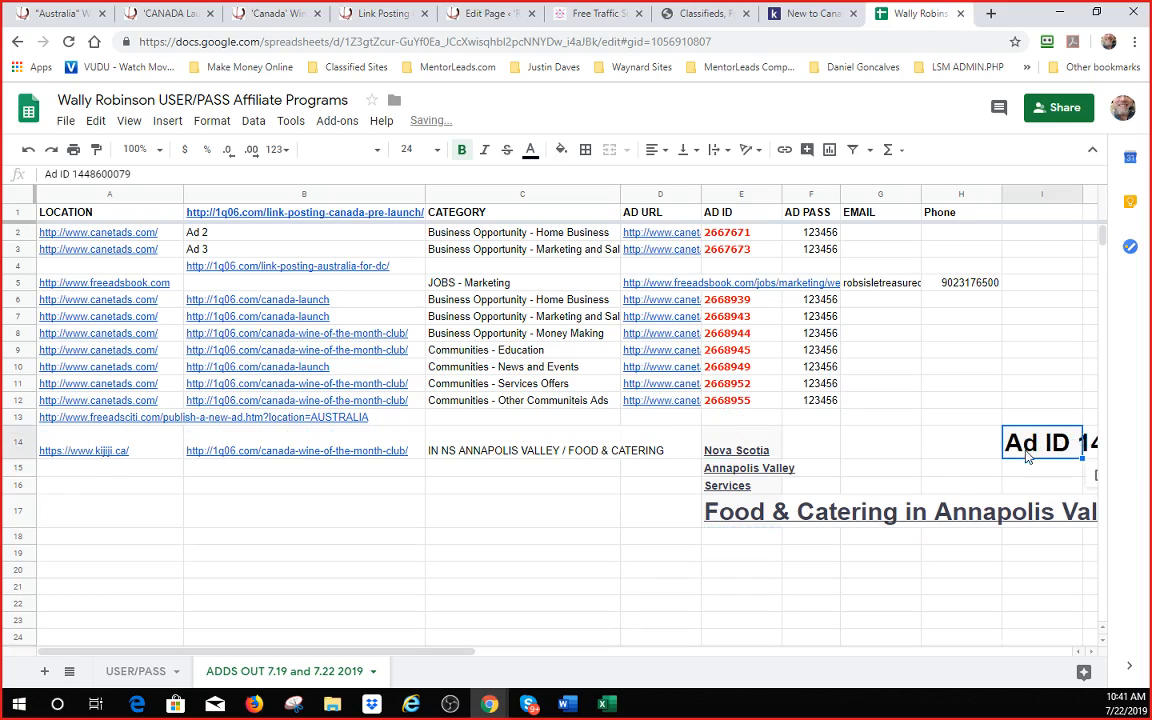
click(800, 511)
click(738, 516)
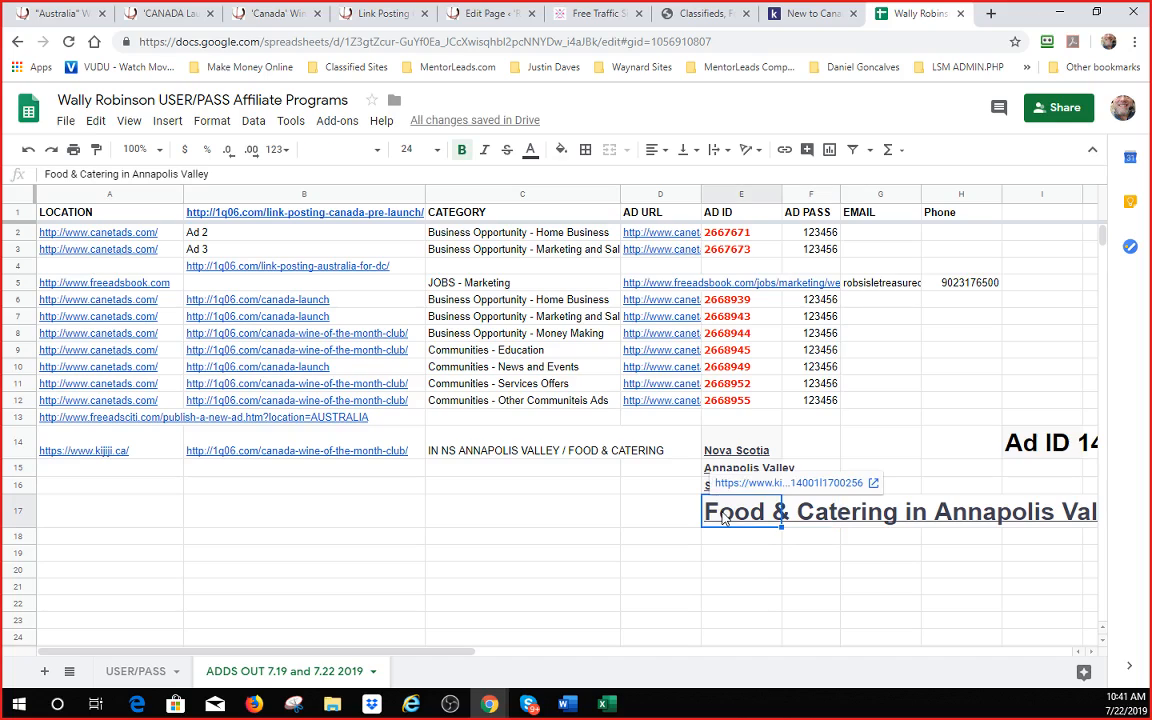
key(ctrl+c)
click(961, 459)
key(ctrl+v)
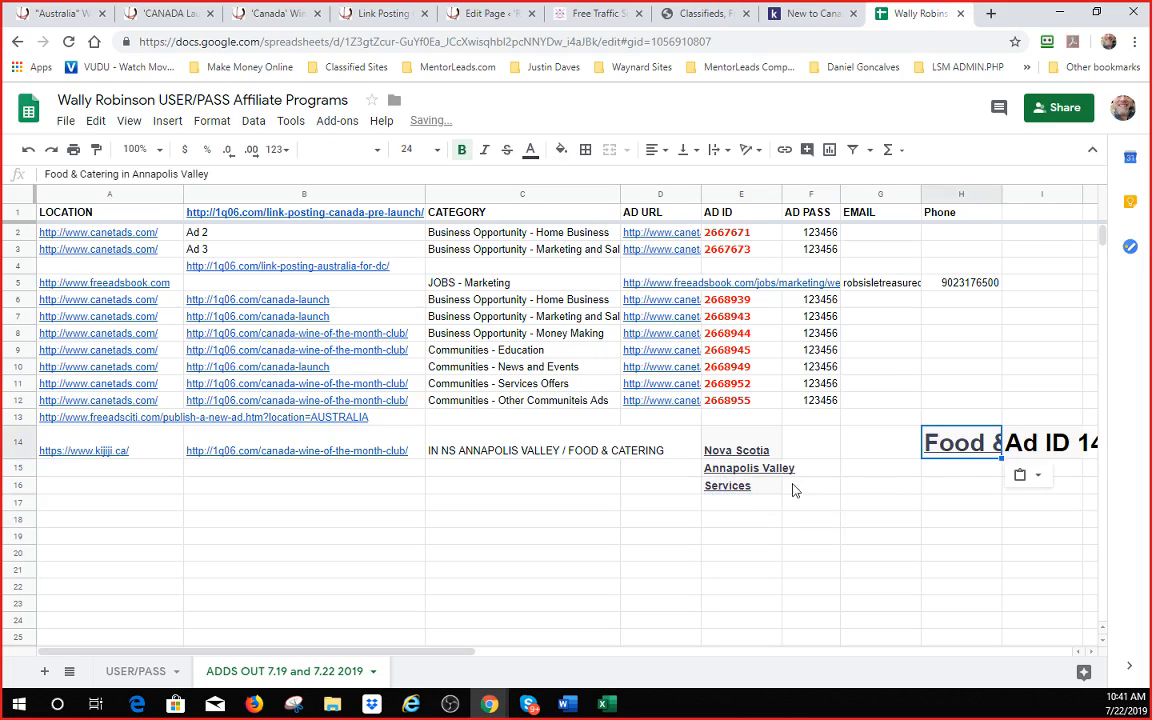
Move Annapolis Valley into F14 and Services into G14 to finish row 14
click(741, 470)
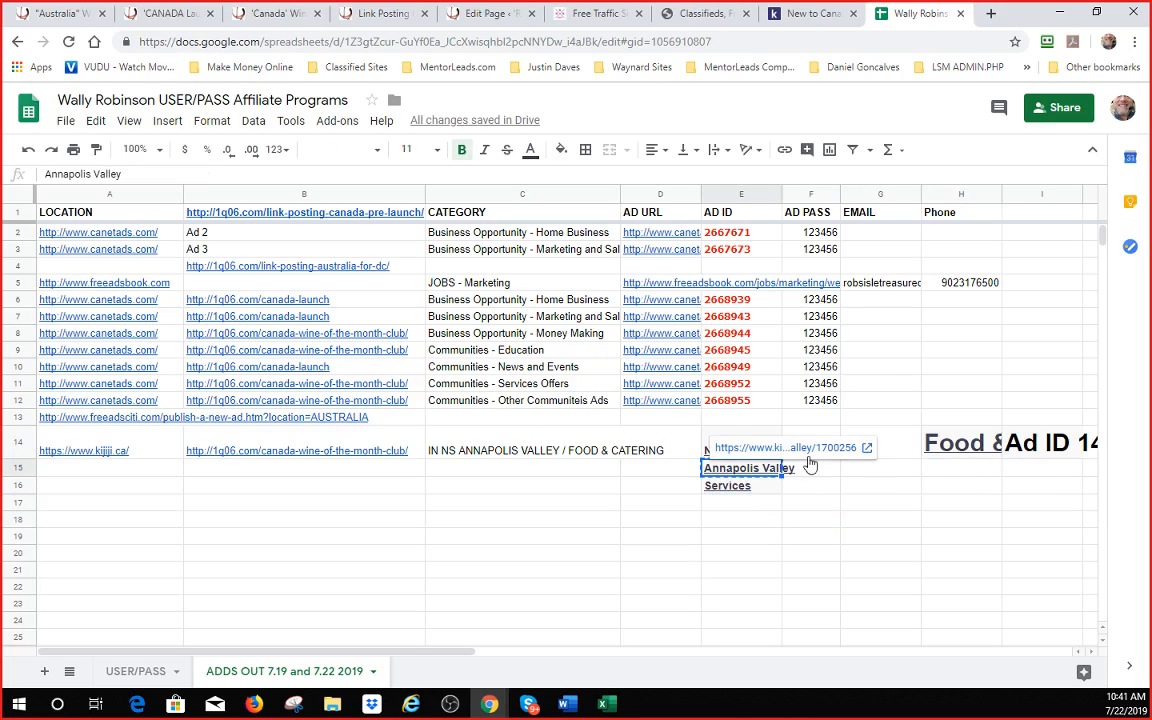
click(752, 448)
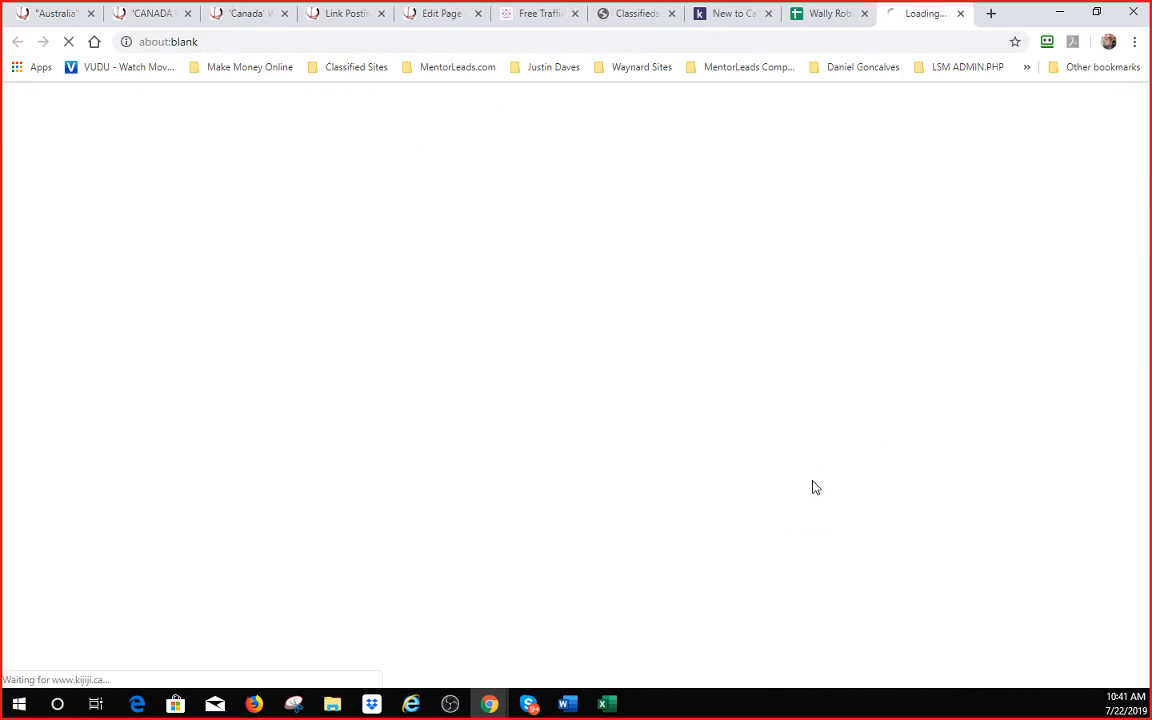
click(960, 13)
click(857, 506)
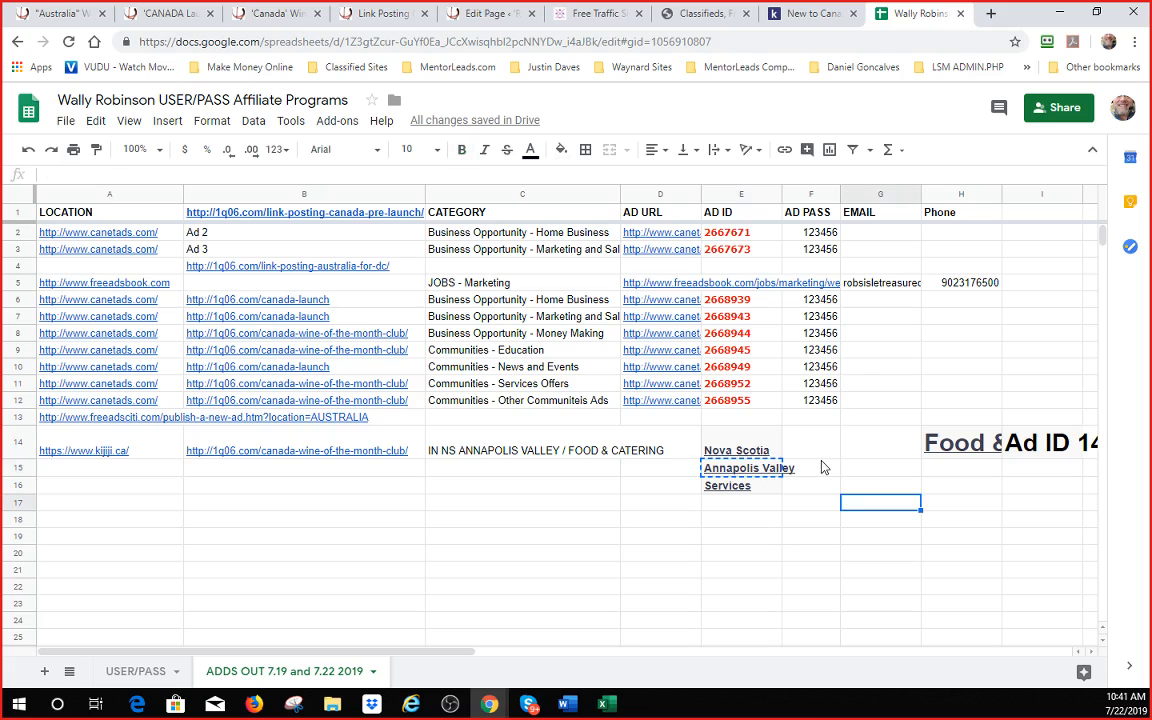
click(815, 455)
key(ctrl+v)
click(755, 488)
key(ctrl+x)
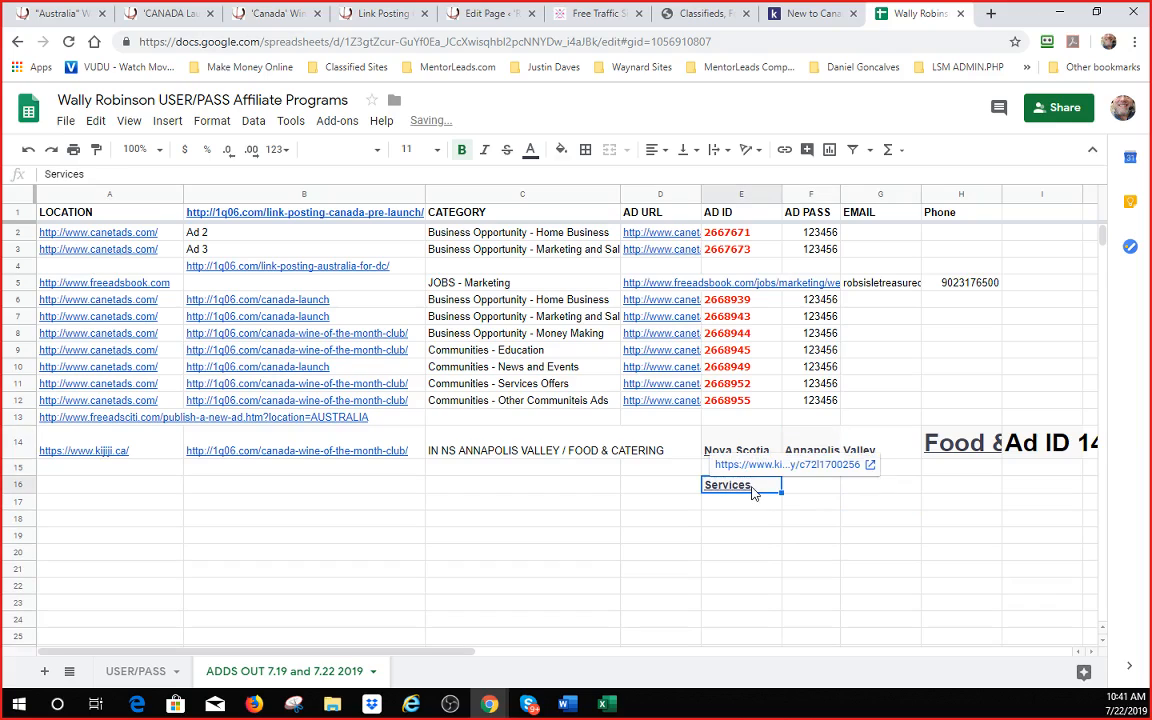
click(897, 448)
key(ctrl+v)
click(857, 506)
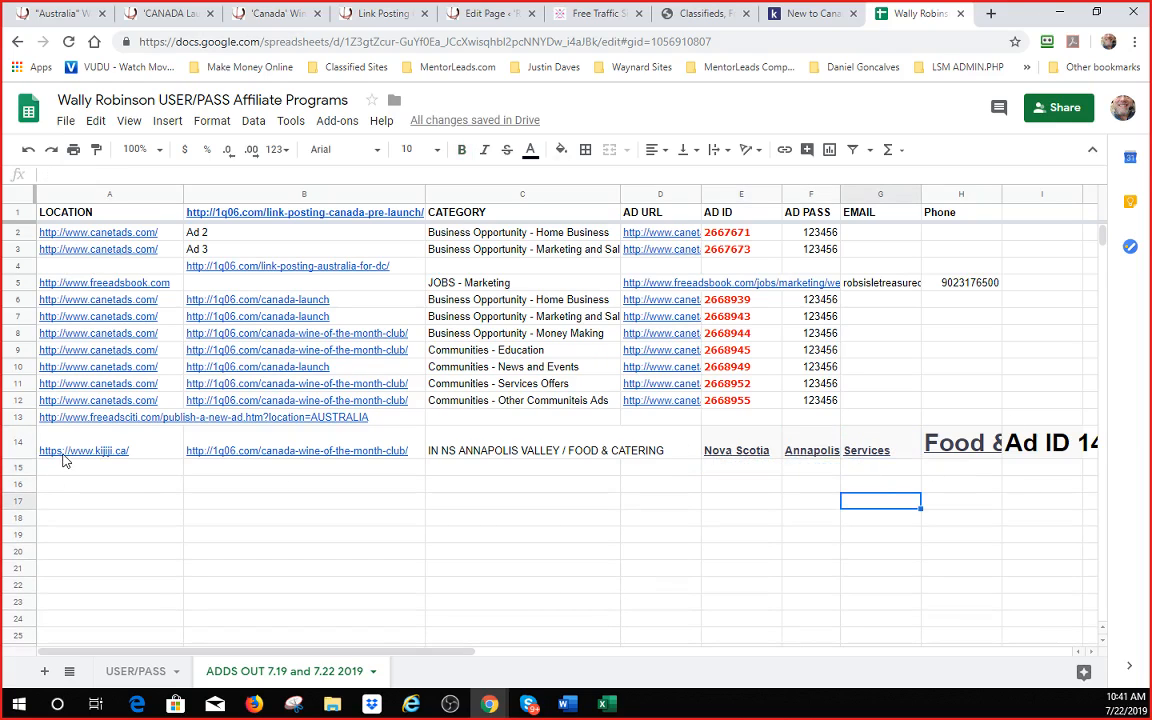
mouse_move(63, 460)
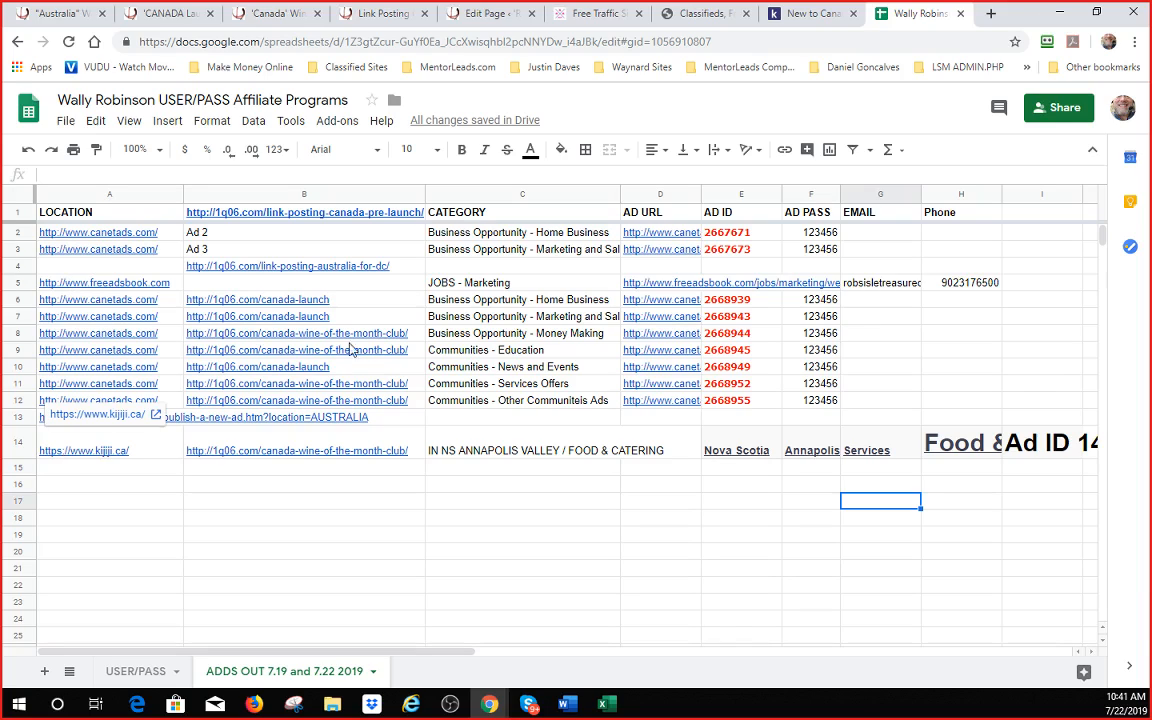
Start a new ad from the Kijiji posted-ad page
click(815, 14)
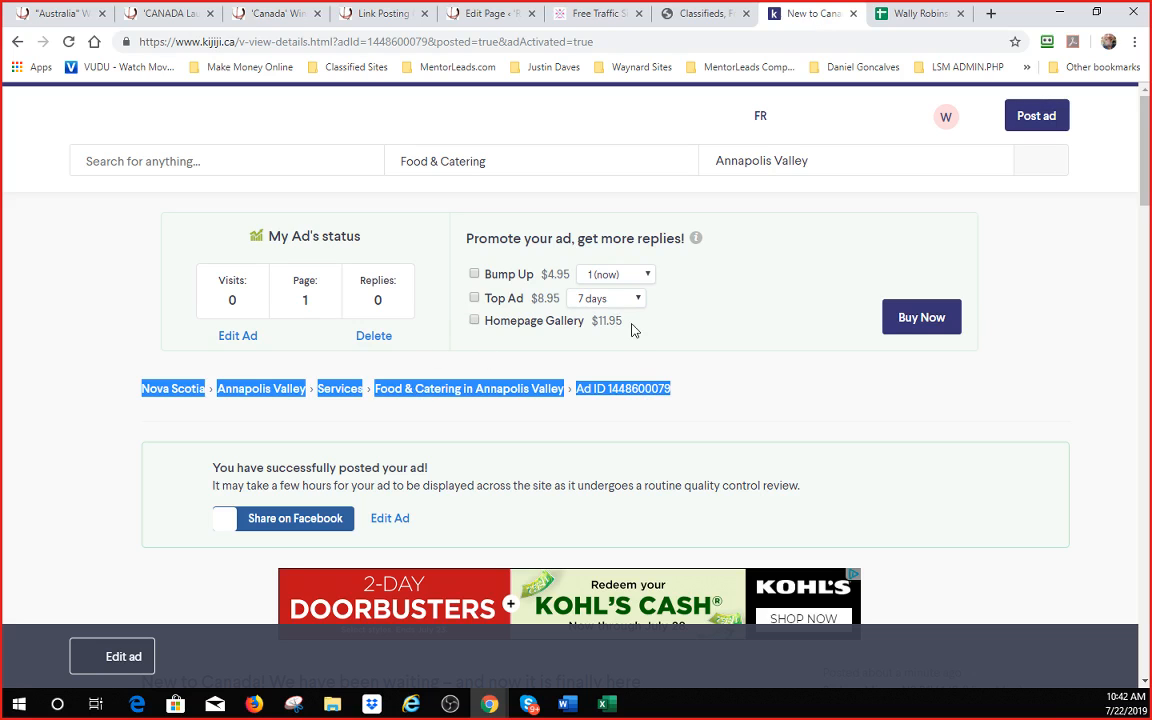
scroll(630, 355, down, 5)
scroll(625, 365, up, 5)
click(1026, 117)
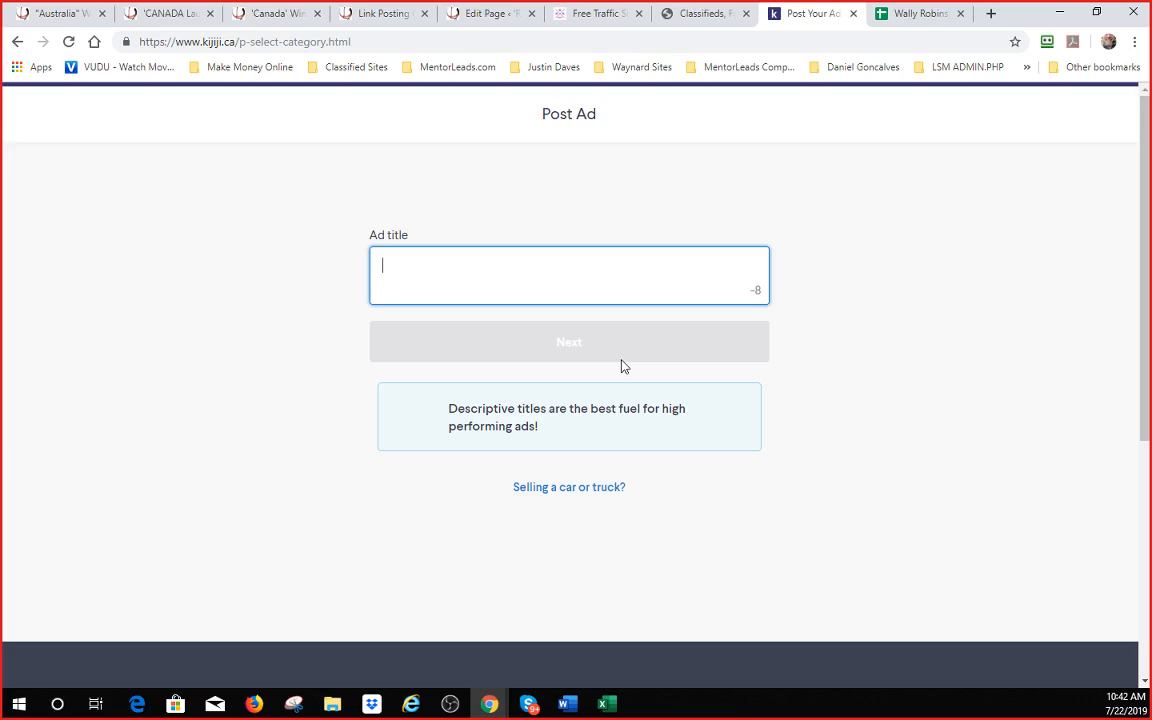
Enter the title 'Convenience and Exclusive Access (at low Member Pricing)! What?' with spelling fixed, and continue
text(Convenenice and)
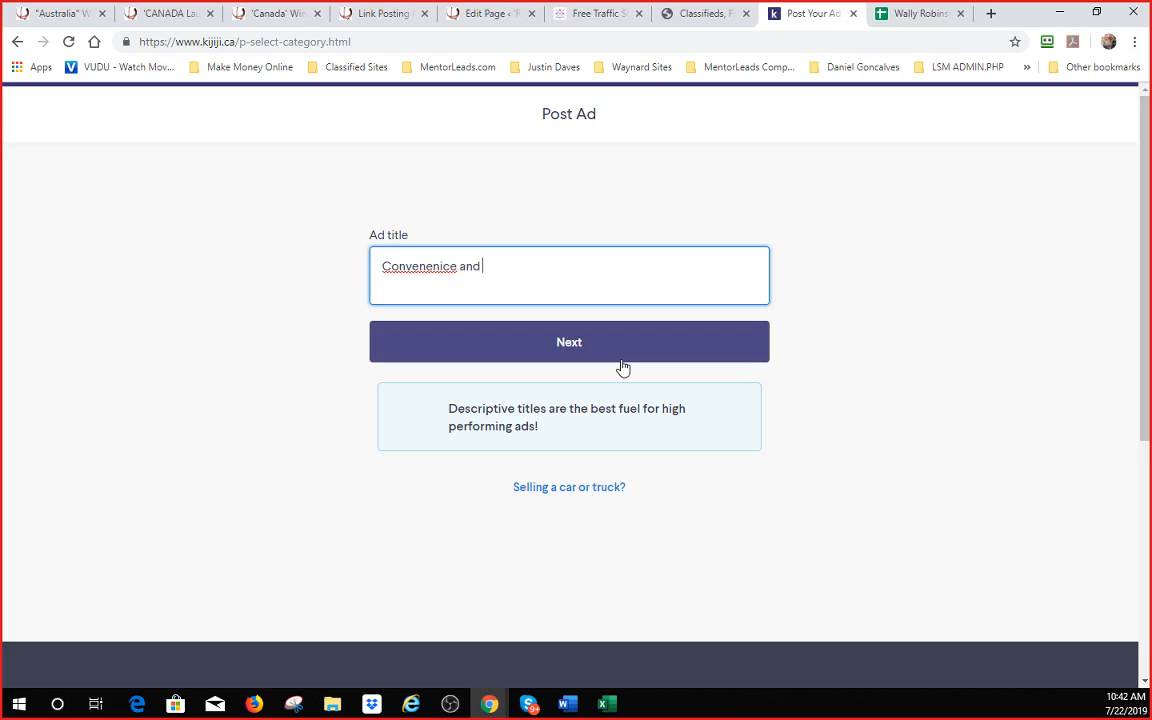
key(BackSpace)
key(BackSpace)
key(BackSpace)
key(BackSpace)
key(BackSpace)
key(BackSpace)
text(ence)
right_click(462, 272)
click(490, 283)
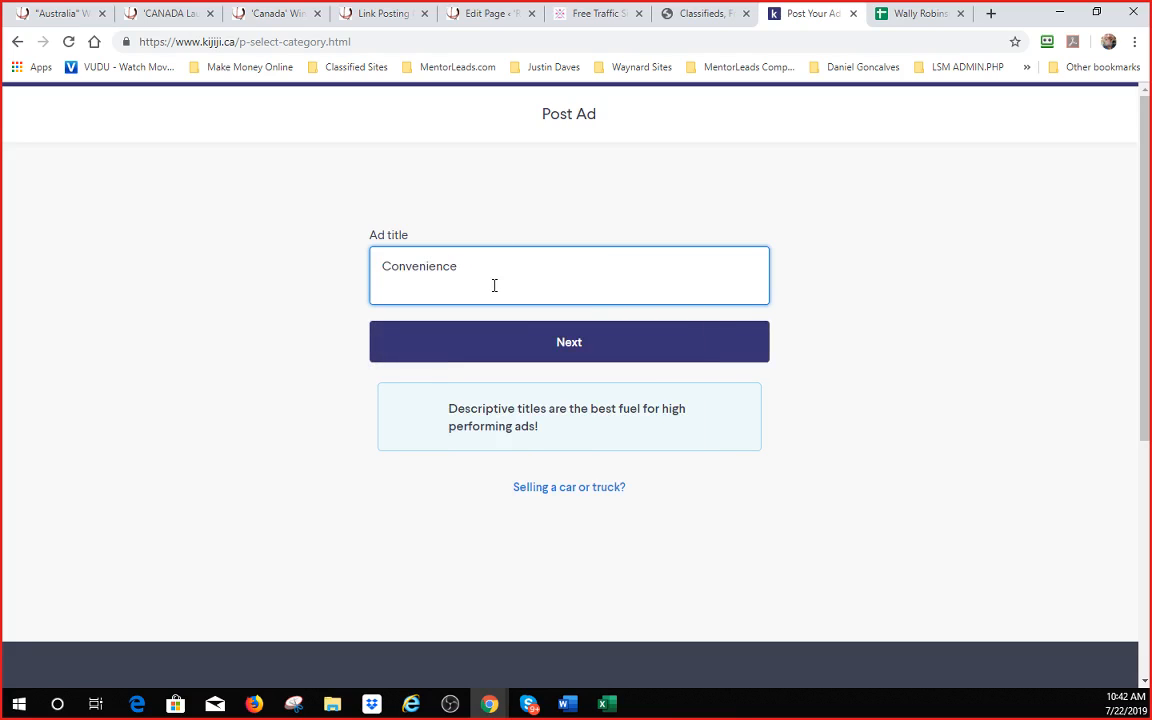
text(and Exclusive Access (at low Member Pricing))
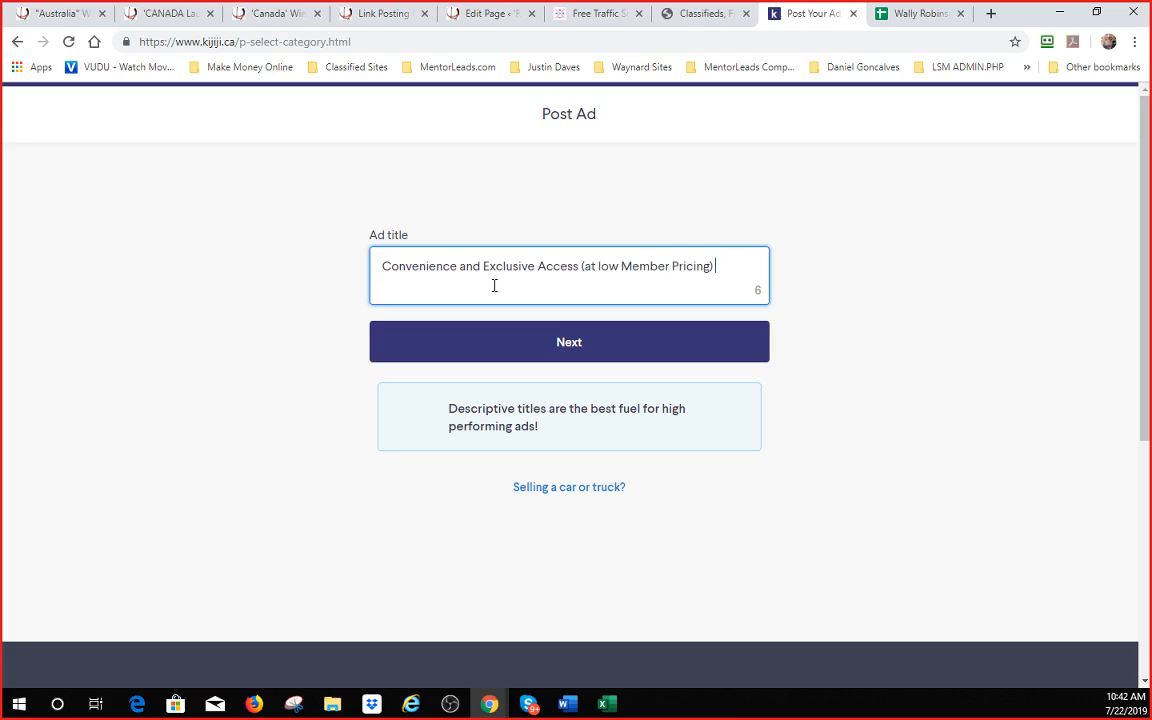
key(BackSpace)
key(BackSpace)
text(! What?)
click(533, 356)
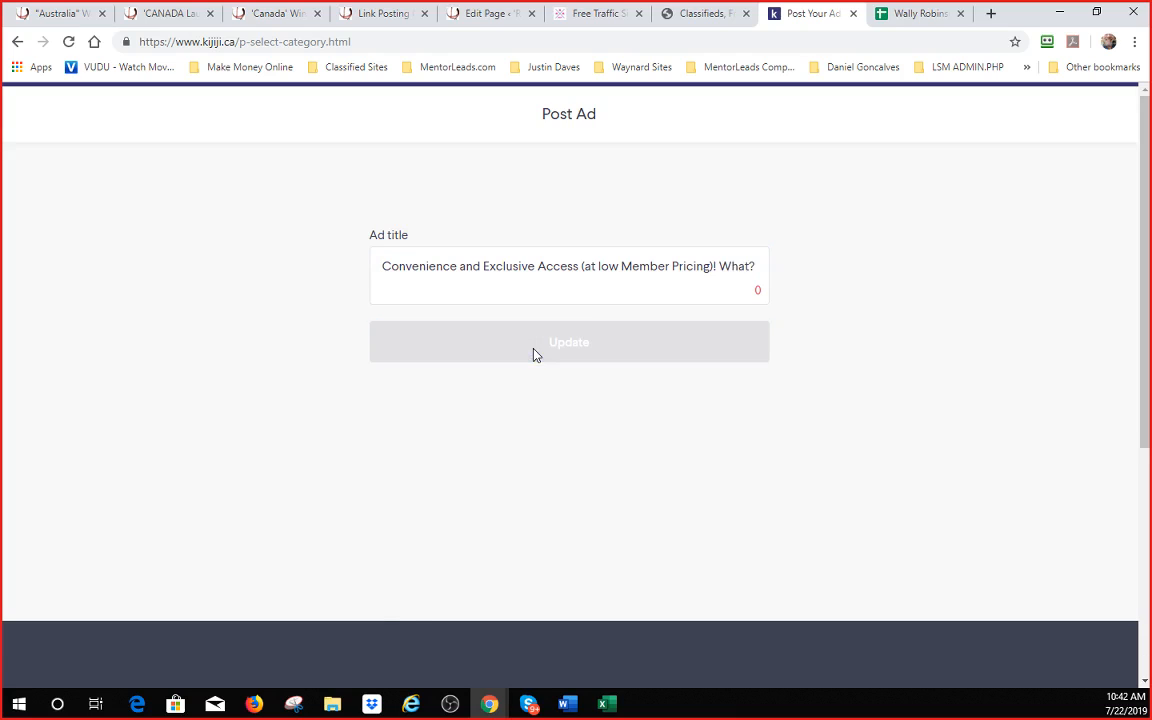
Pick Community › Events from the manual category list
drag(755, 266, 371, 277)
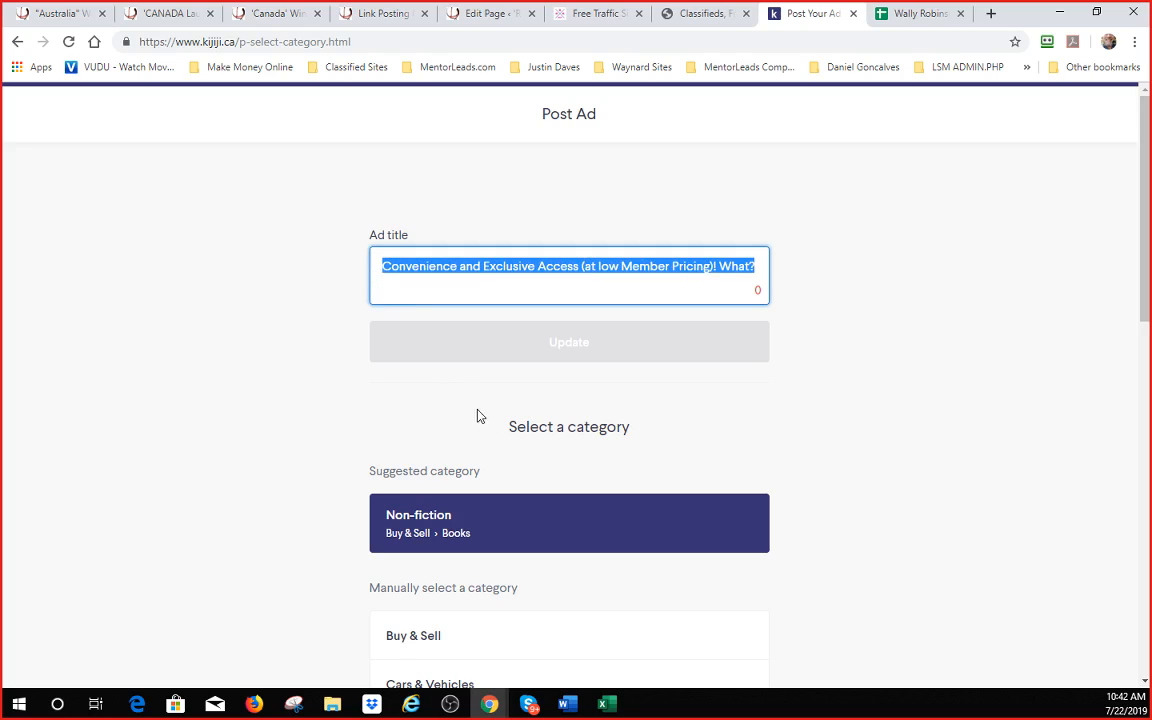
click(541, 434)
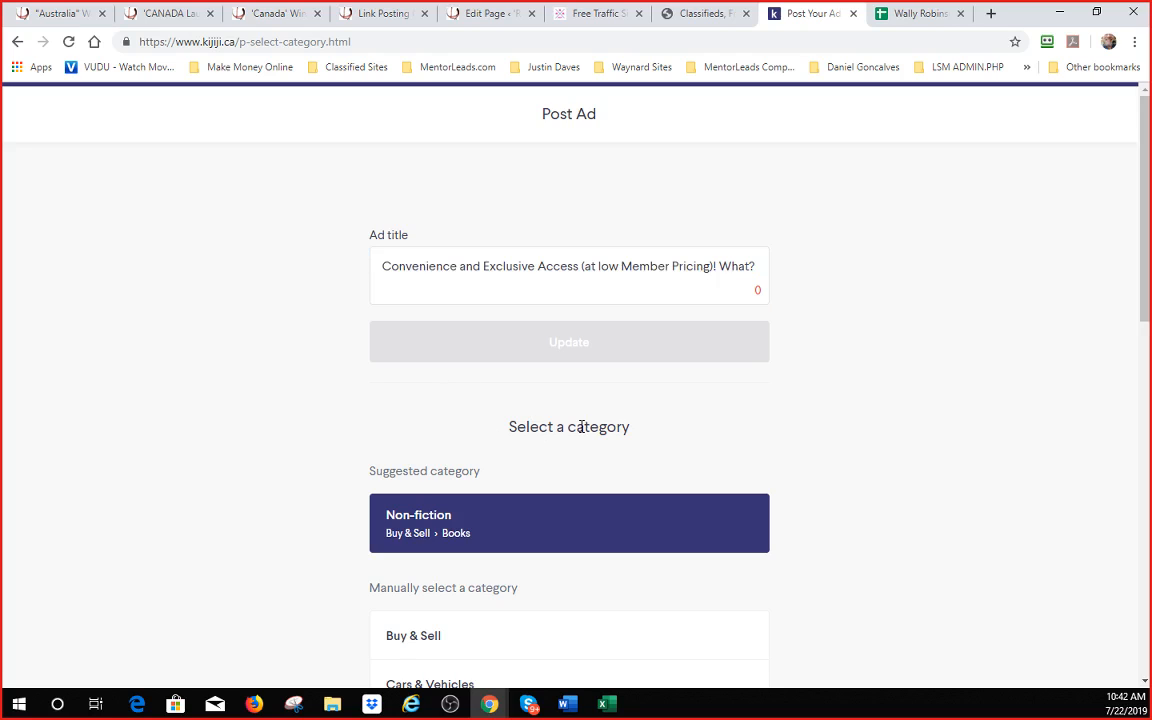
scroll(581, 427, down, 3)
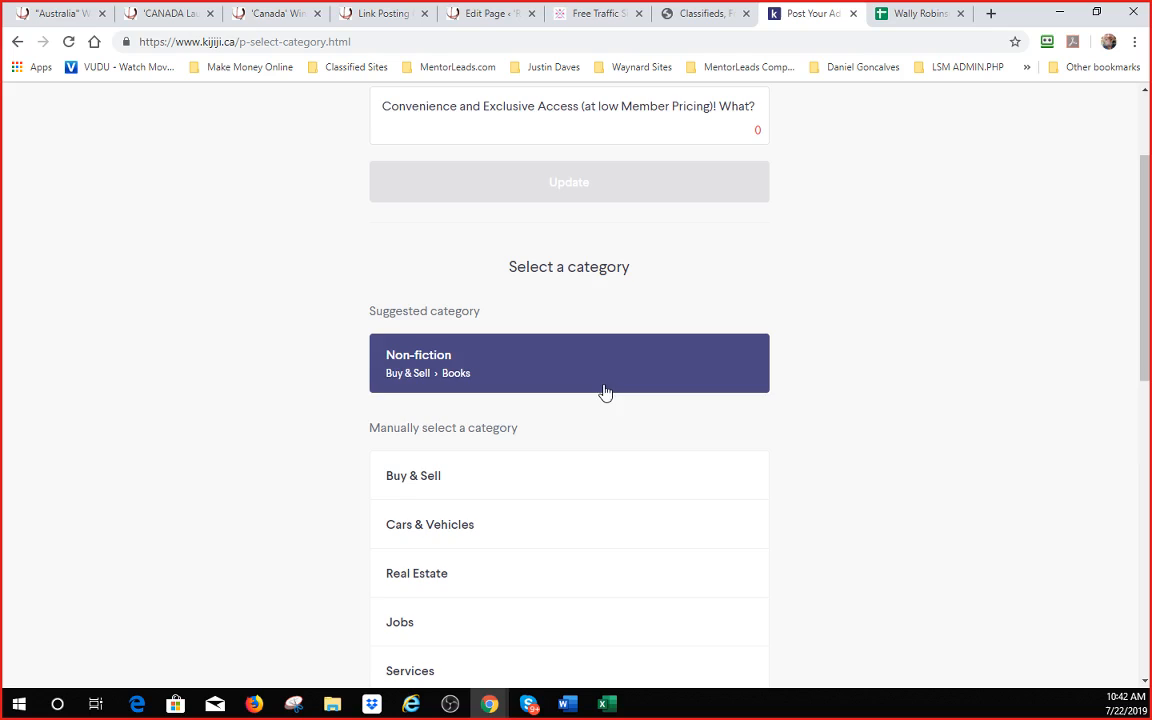
scroll(604, 392, down, 4)
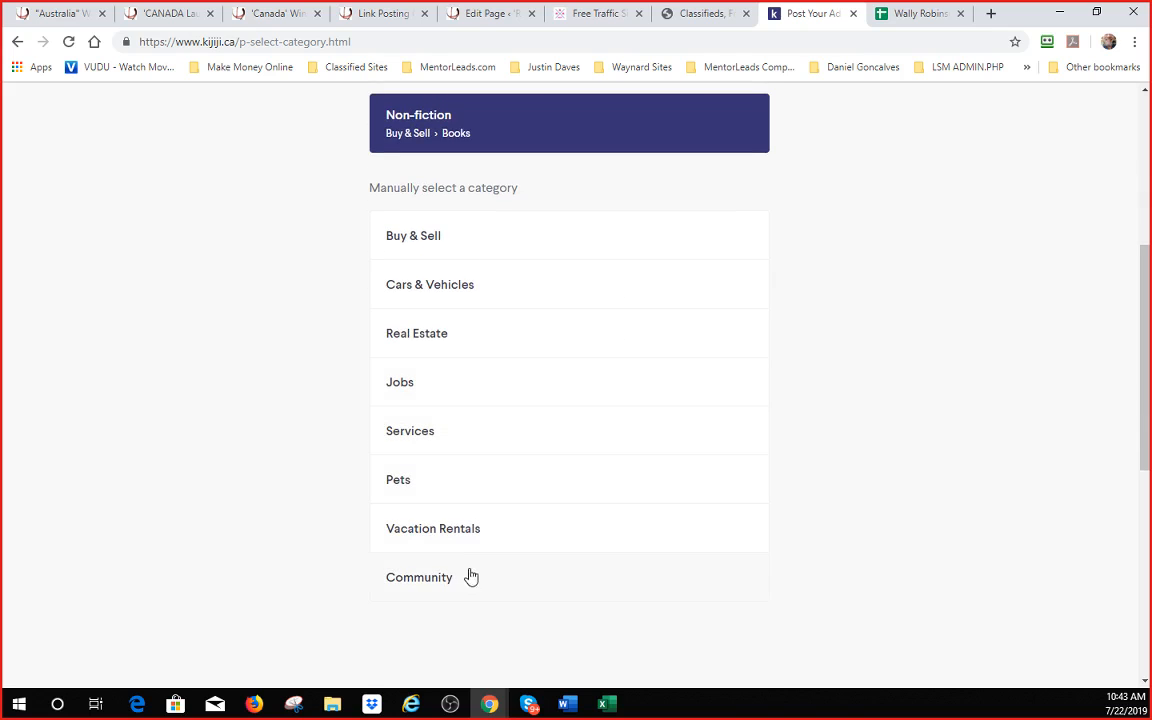
click(424, 585)
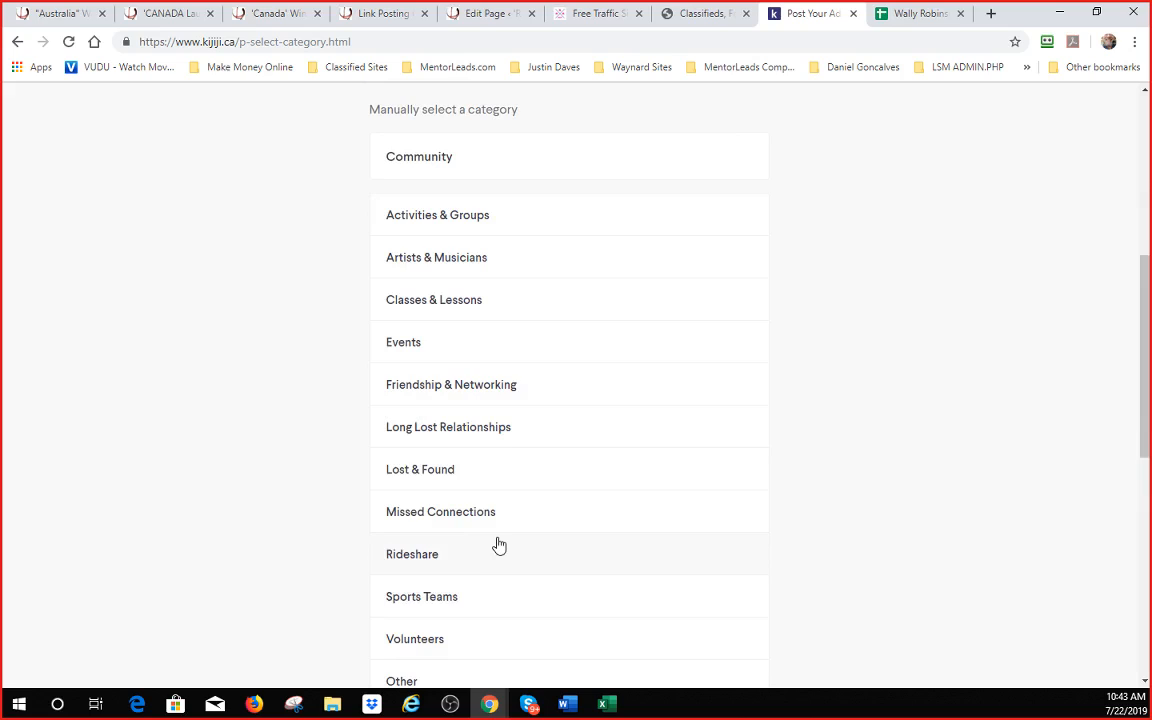
click(391, 314)
click(399, 343)
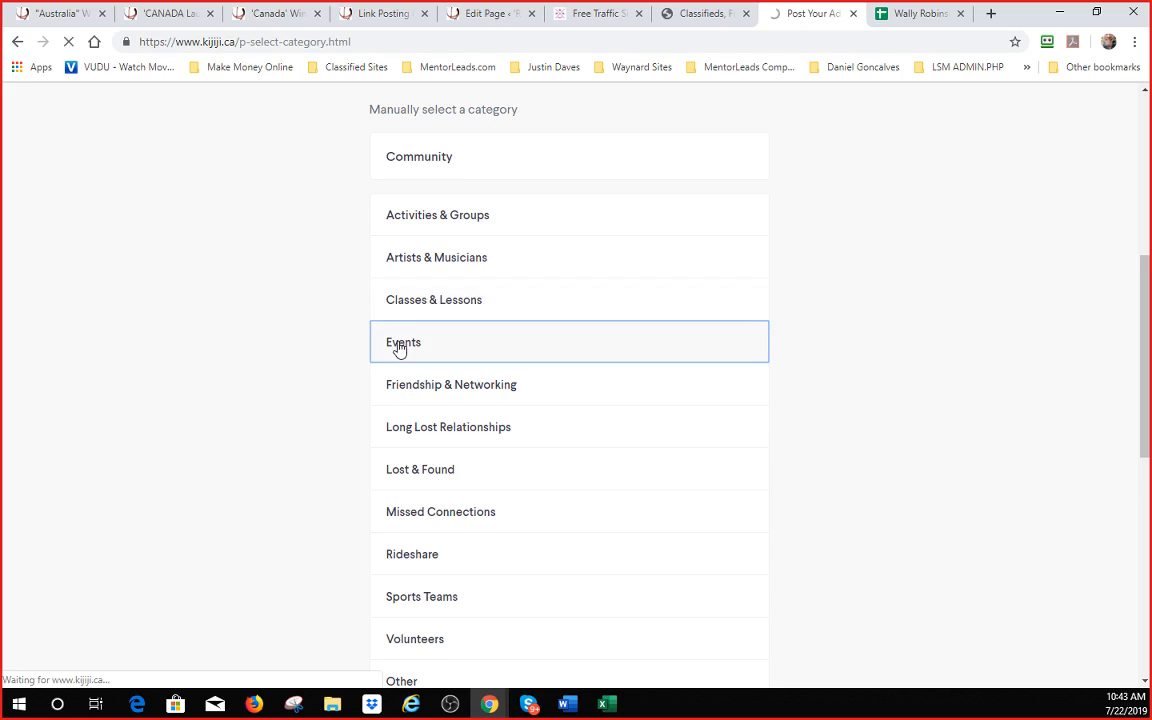
scroll(470, 370, down, 5)
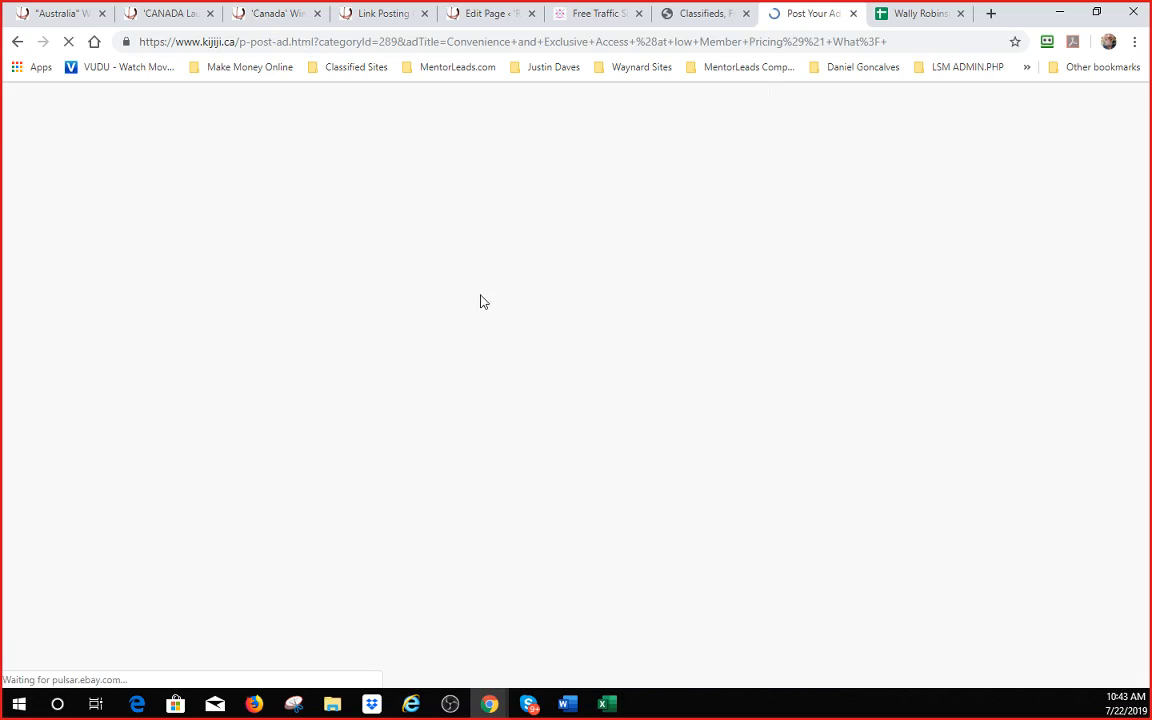
Set the event type to Other Events, running 12:00 AM to 11:30 PM
click(375, 329)
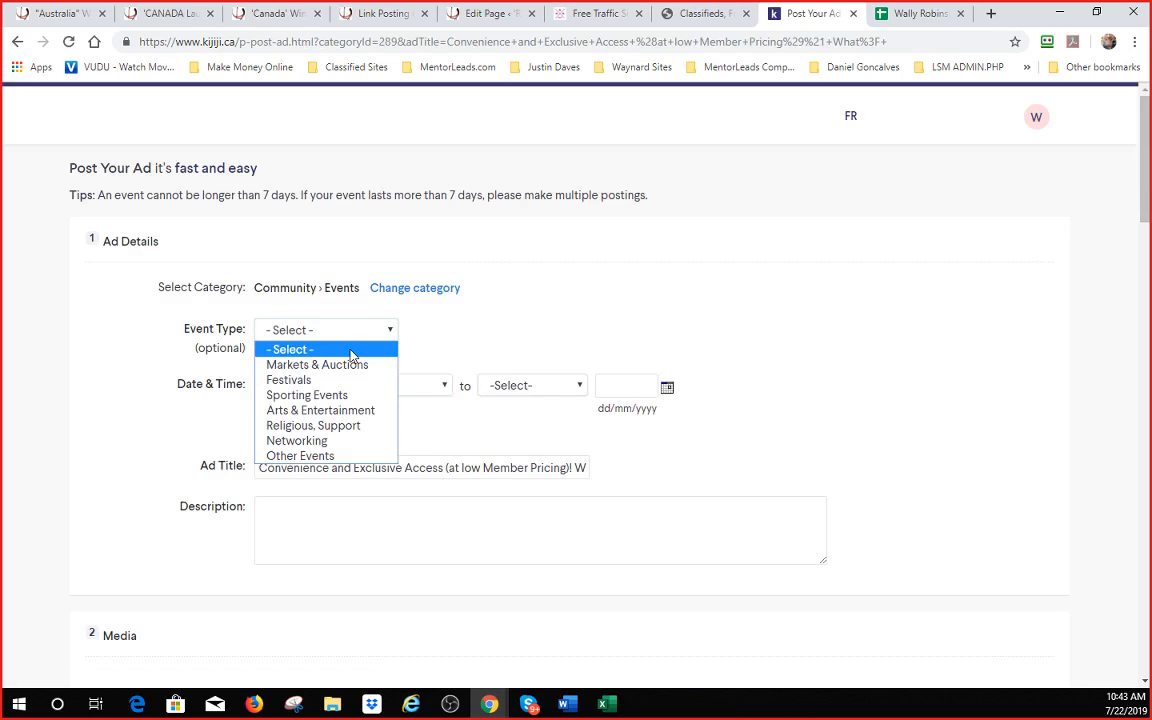
click(305, 456)
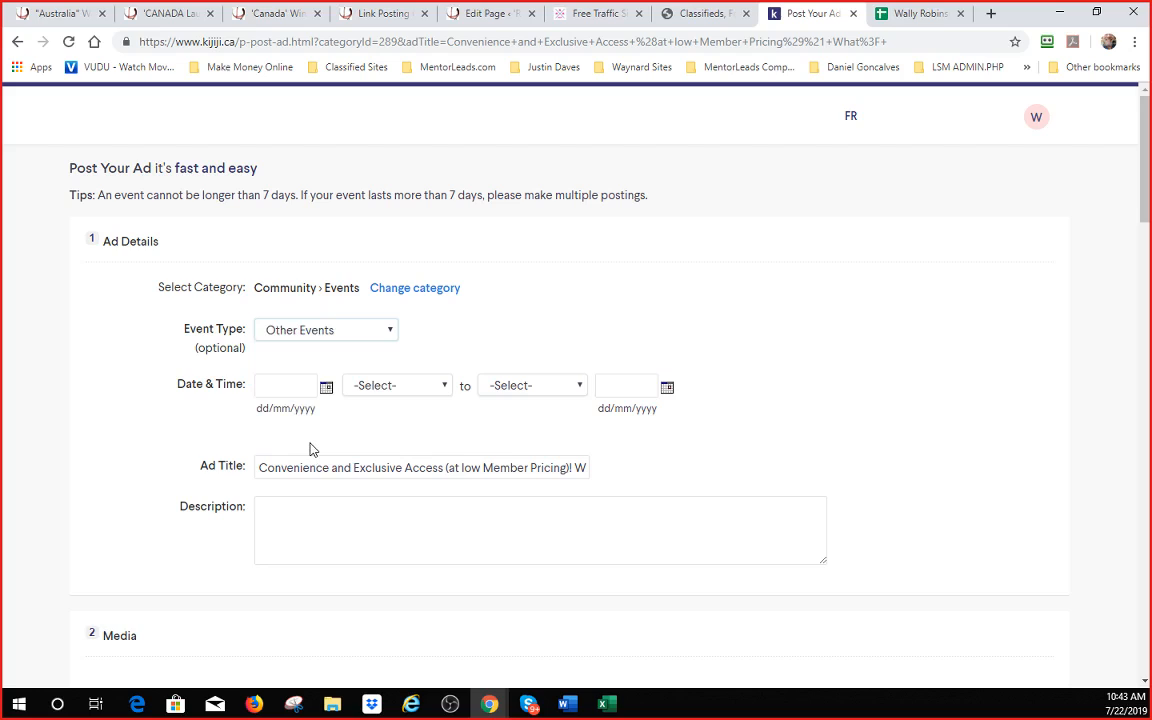
click(416, 386)
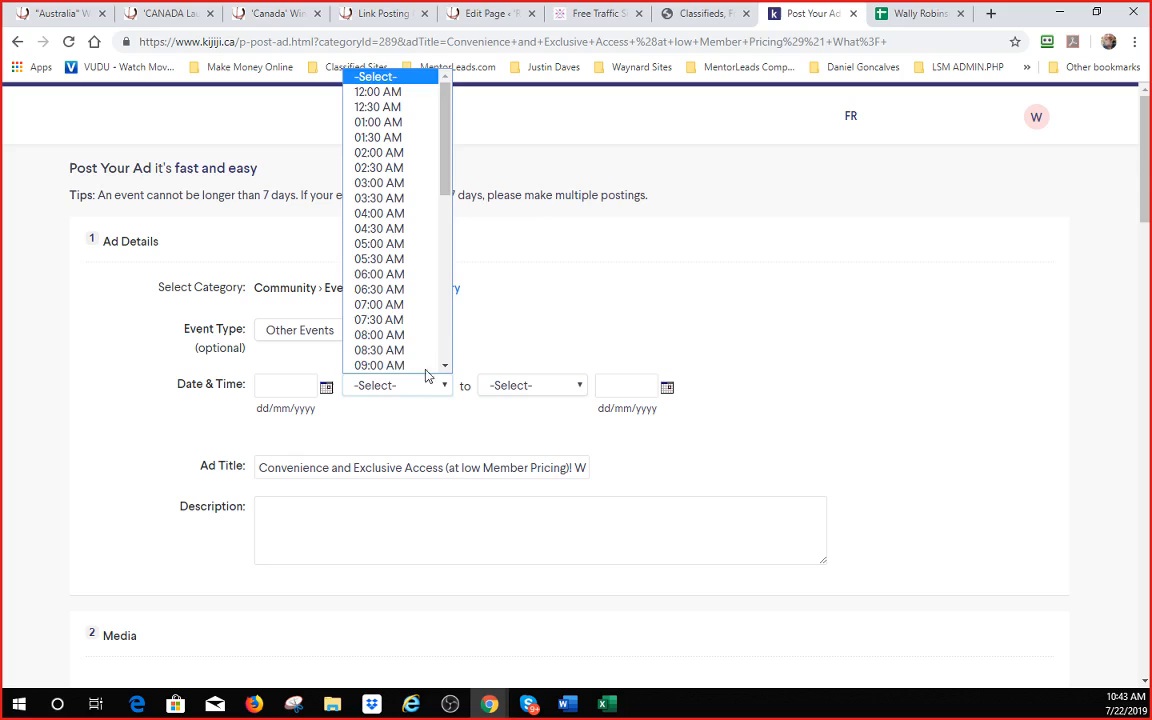
click(402, 92)
click(552, 391)
scroll(515, 355, down, 10)
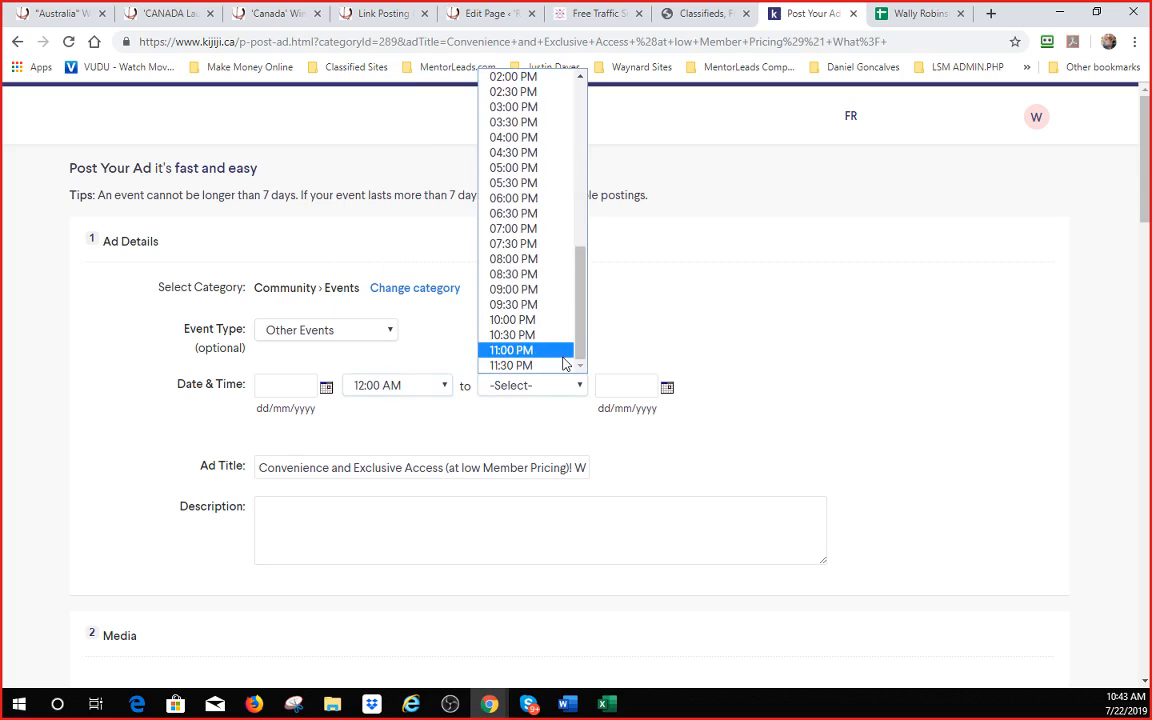
click(540, 384)
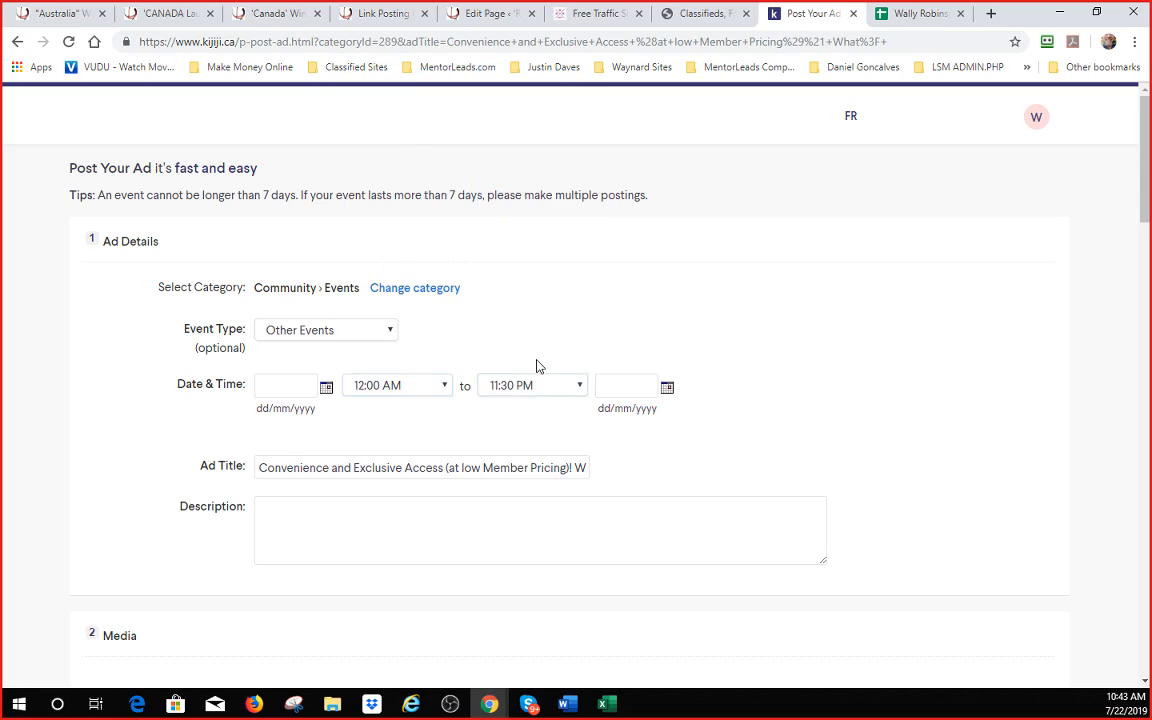
Set the event dates from 22 July 2019 to 30 September 2019
click(293, 393)
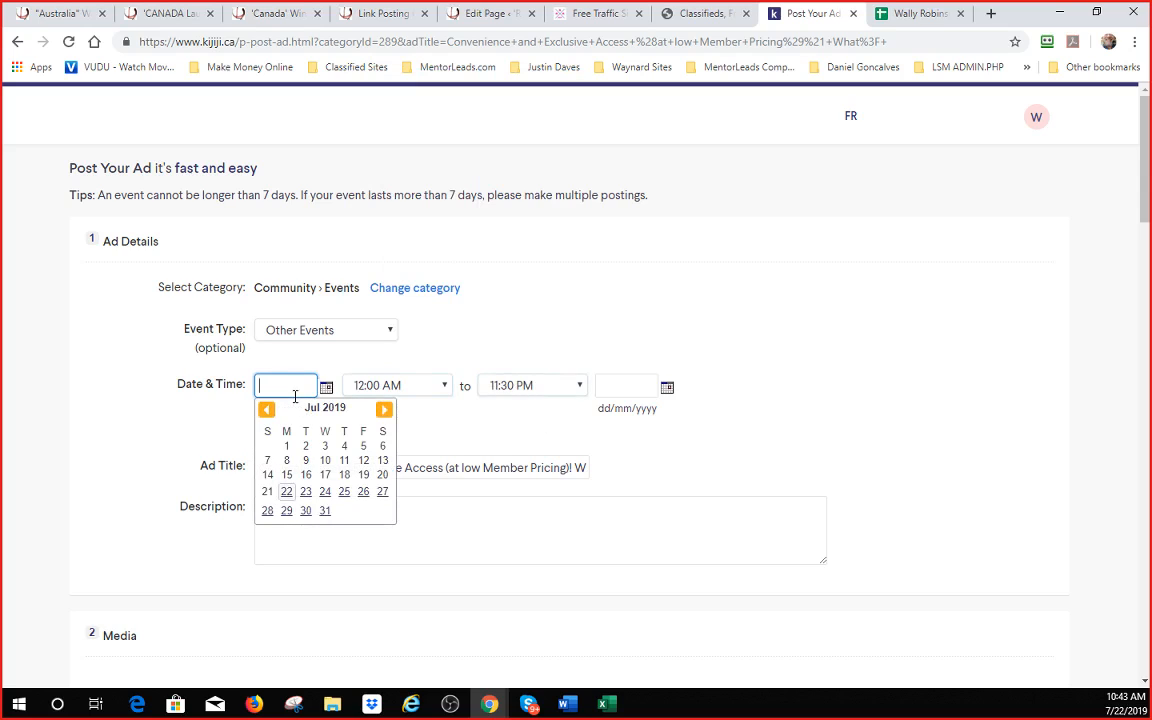
click(286, 491)
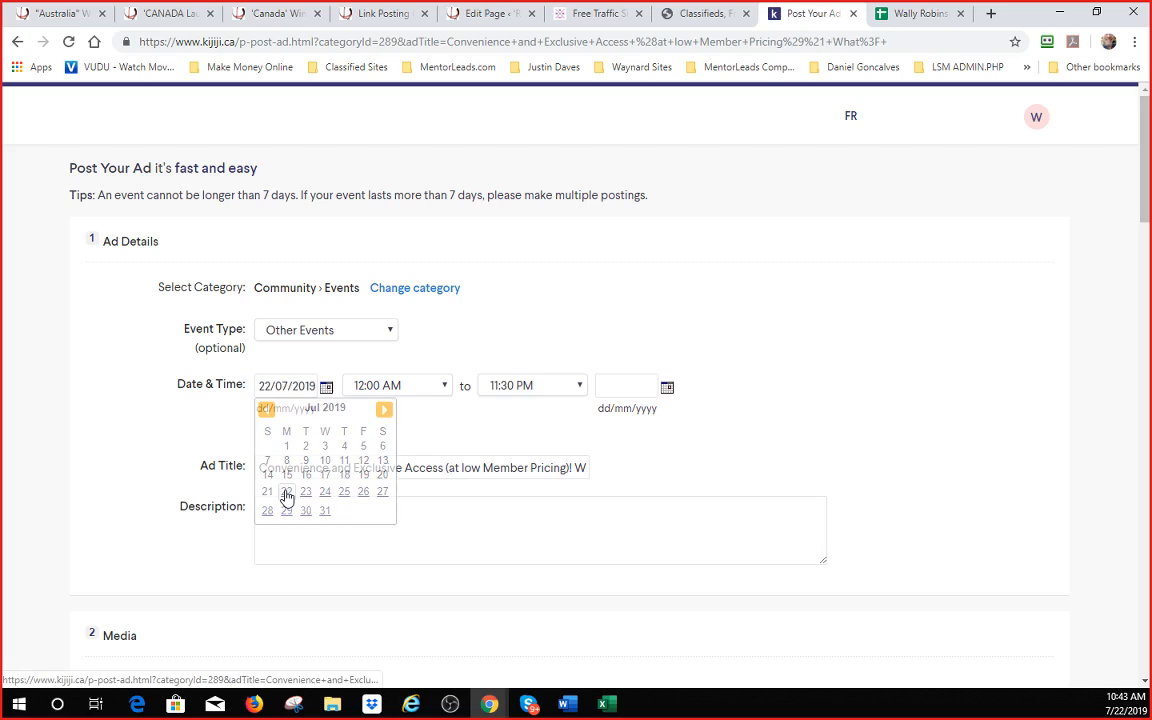
click(666, 387)
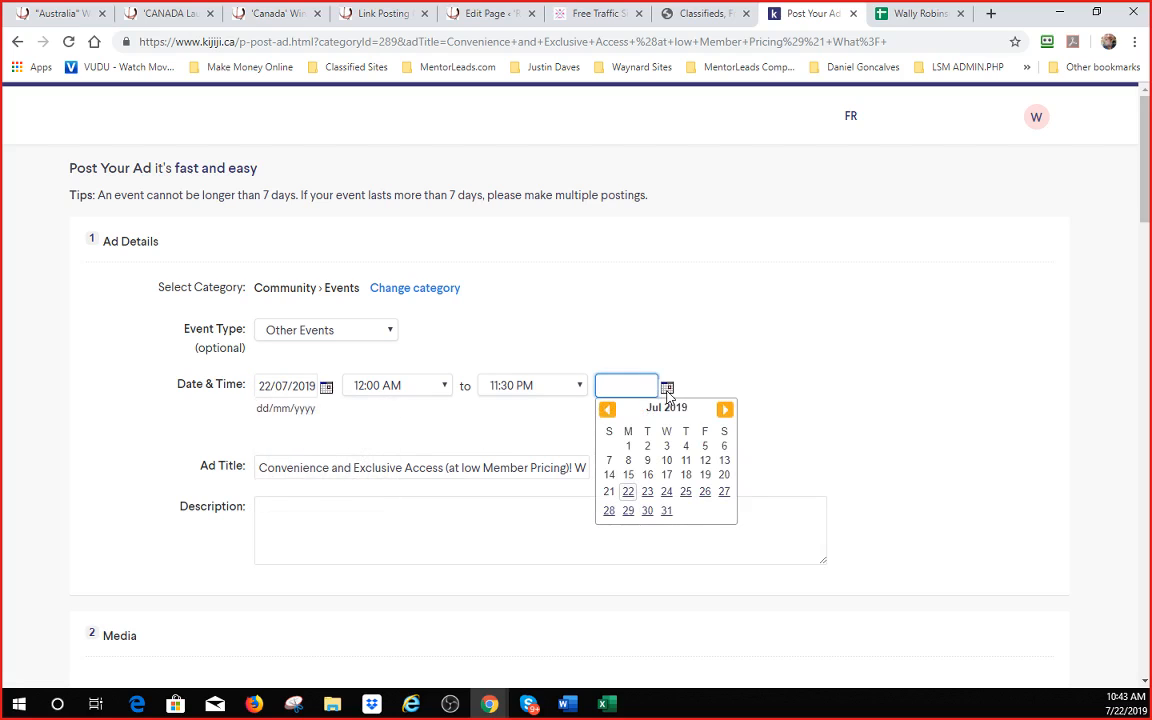
click(724, 410)
click(724, 410)
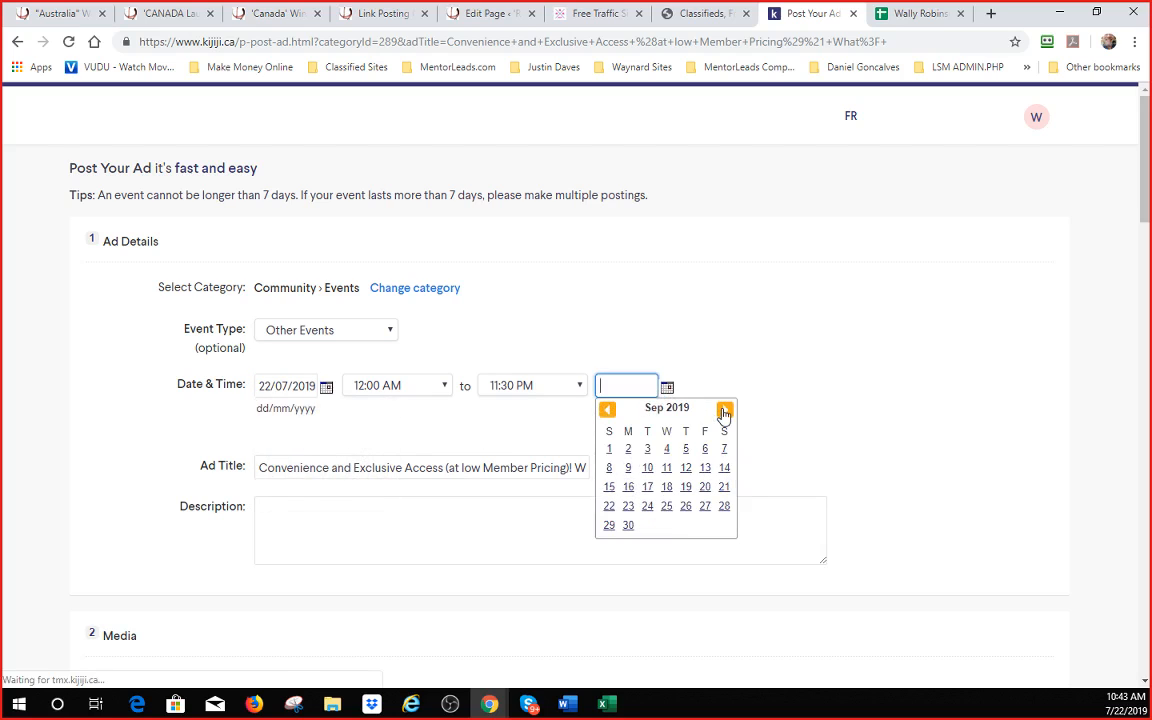
click(628, 526)
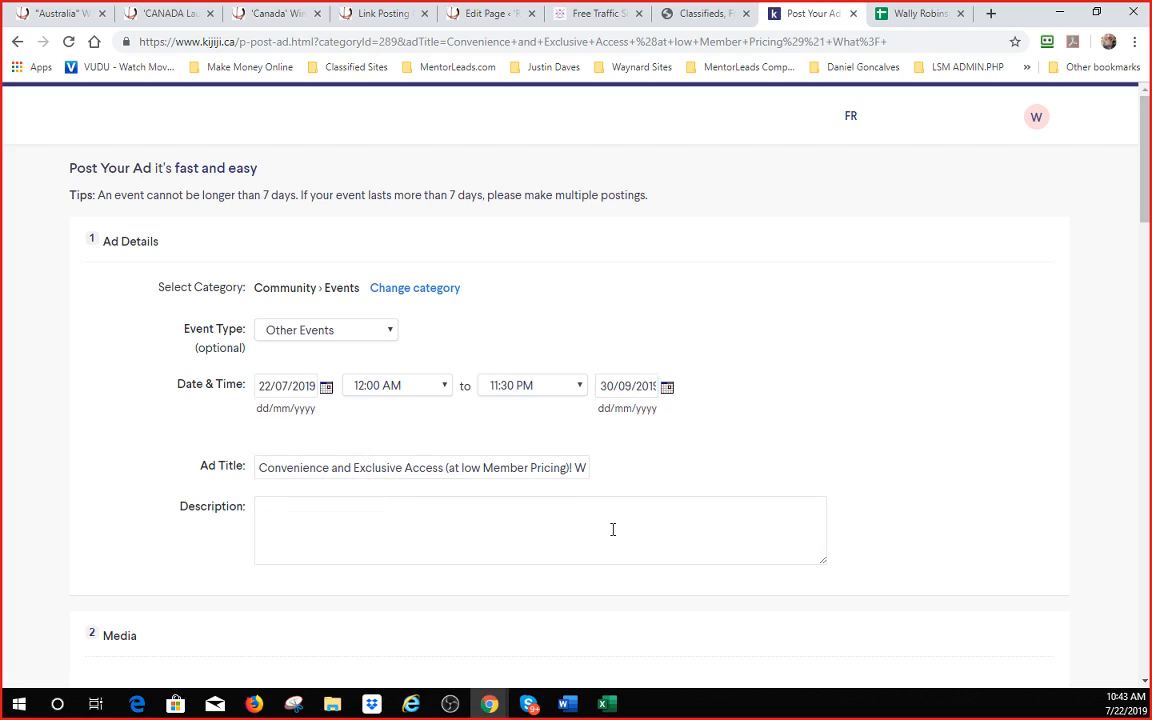
click(470, 512)
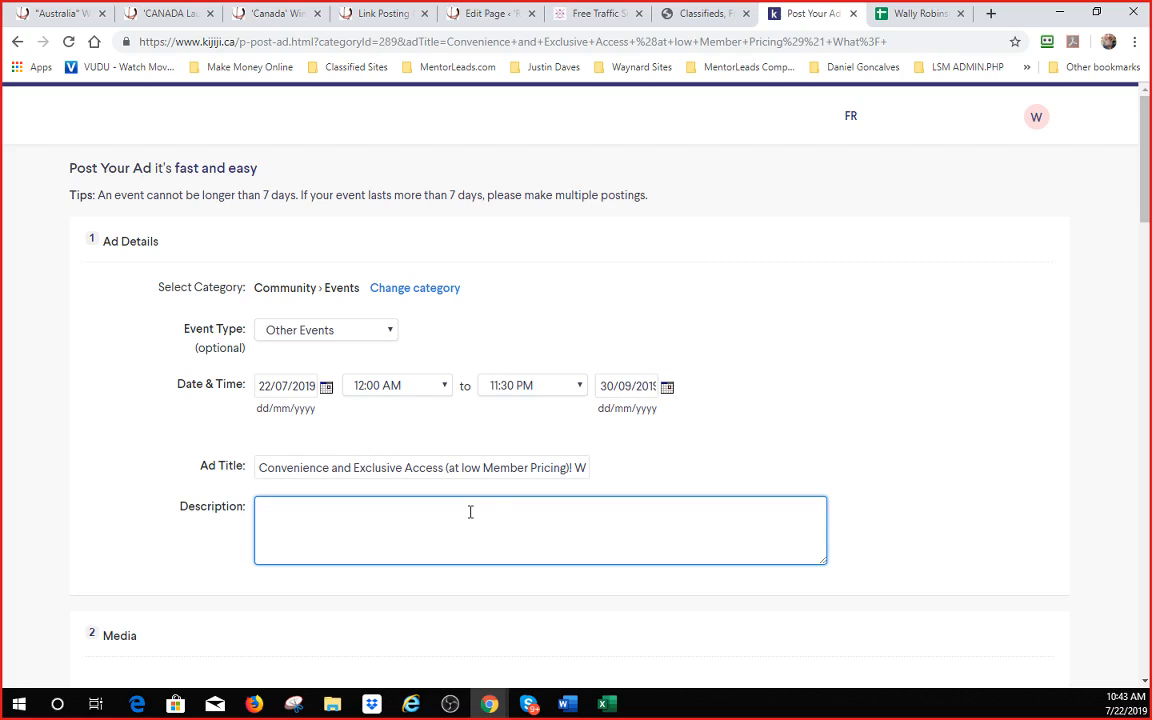
Copy the AD MESSAGE 1 text from the 1q06.com Link Posting page and return to Kijiji
click(275, 14)
click(383, 13)
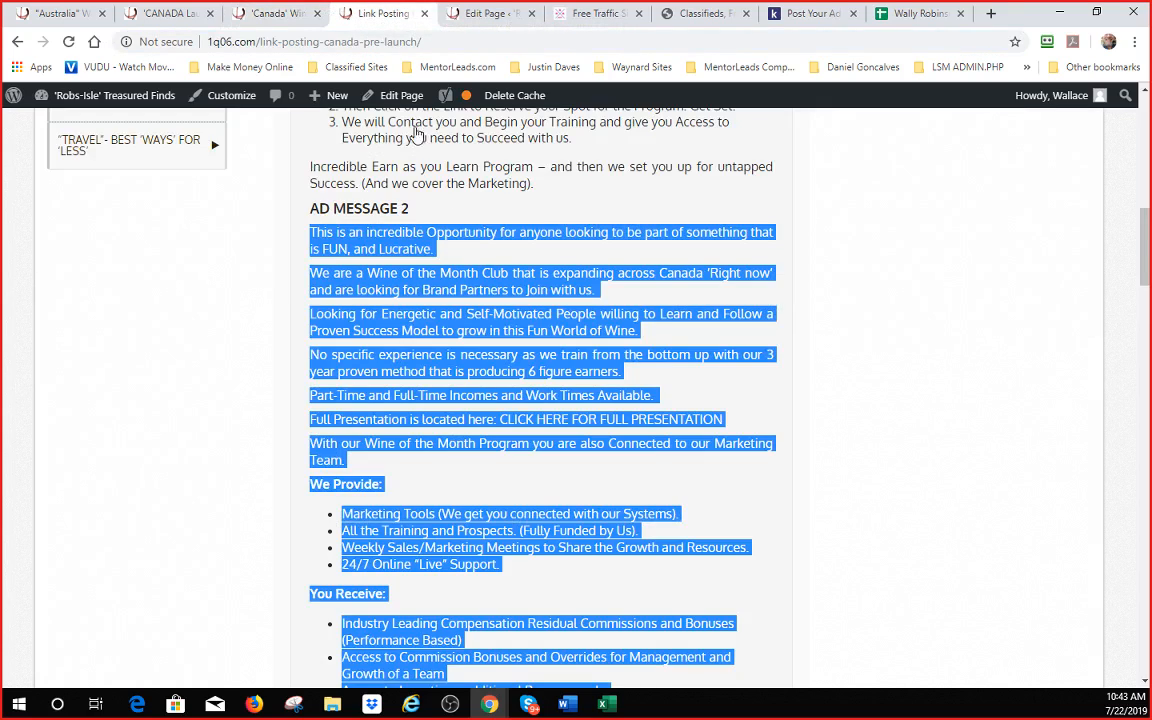
scroll(460, 220, up, 3)
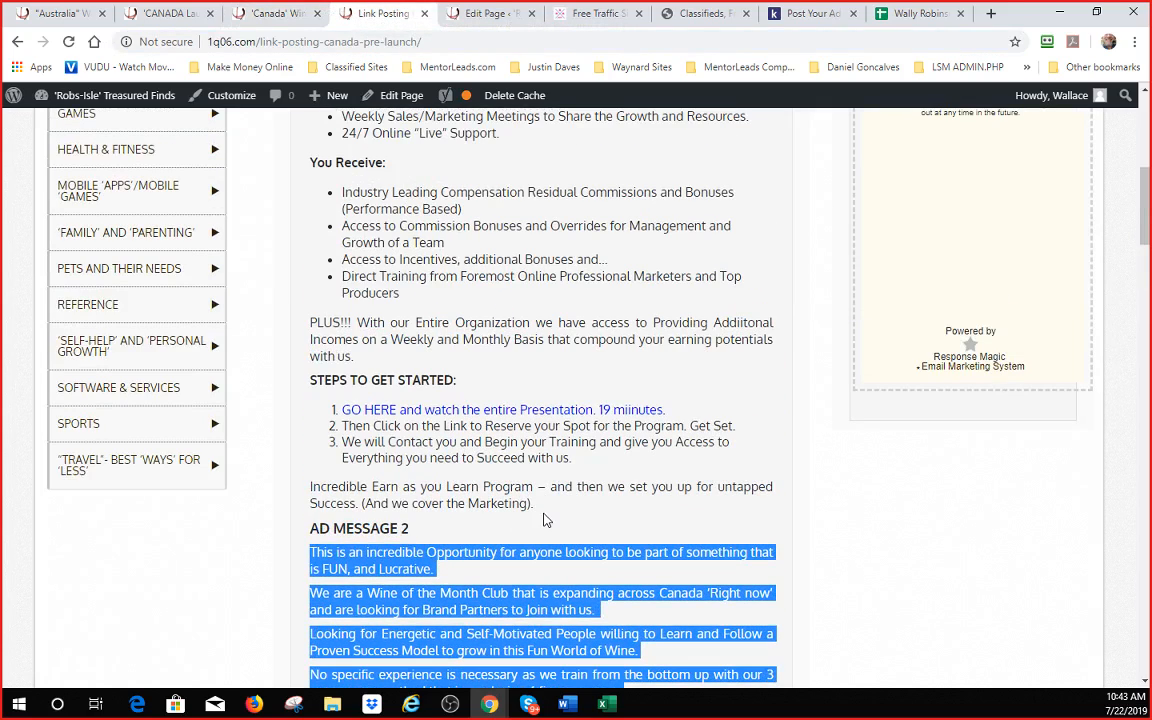
drag(543, 512, 312, 226)
scroll(362, 215, up, 2)
scroll(400, 230, up, 3)
scroll(400, 228, down, 2)
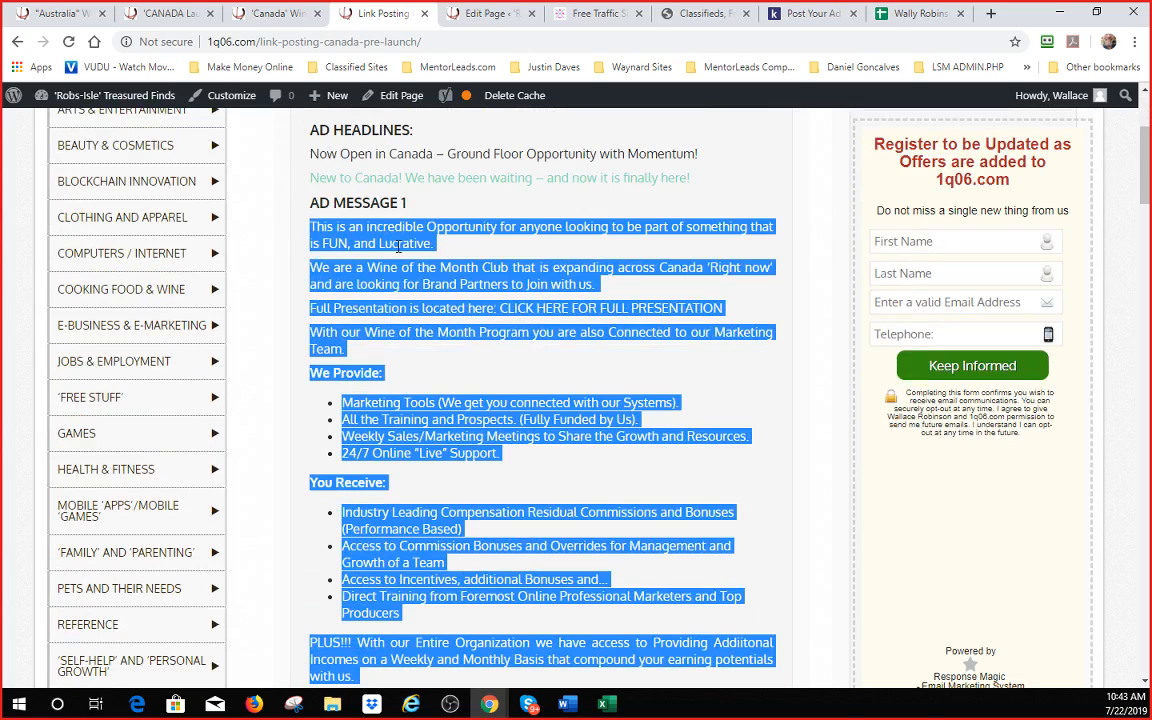
click(815, 13)
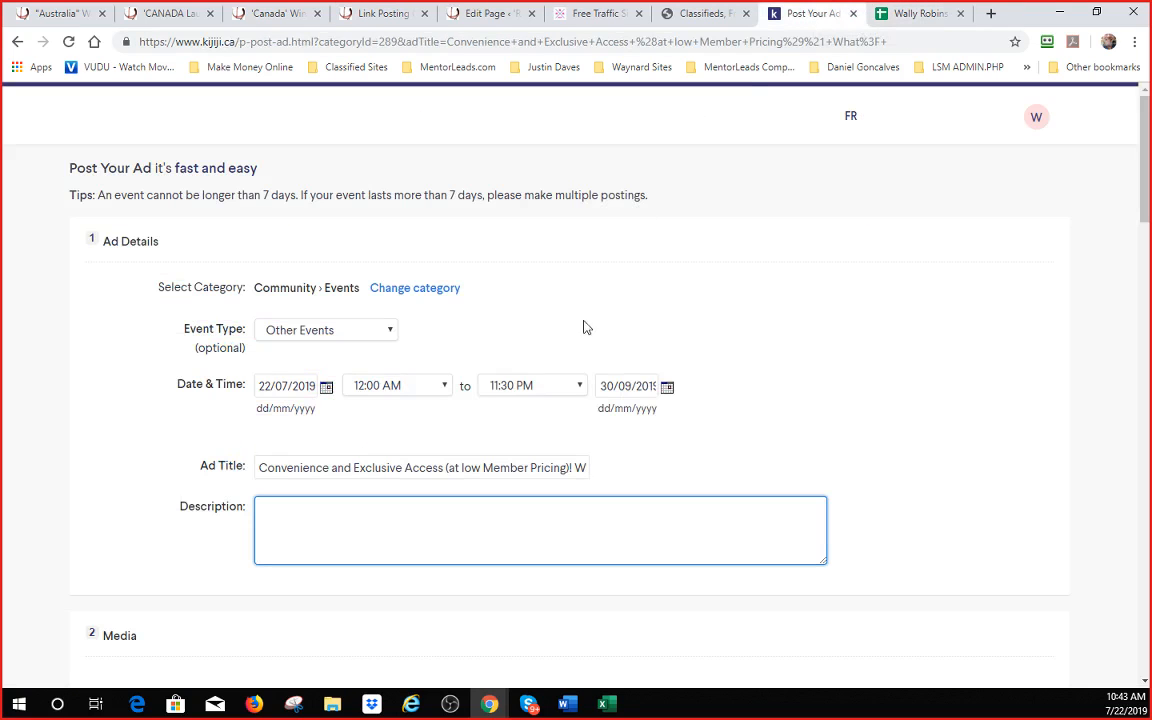
Paste the wine-club ad copy into the Description
click(334, 517)
key(ctrl+v)
scroll(408, 525, up, 10)
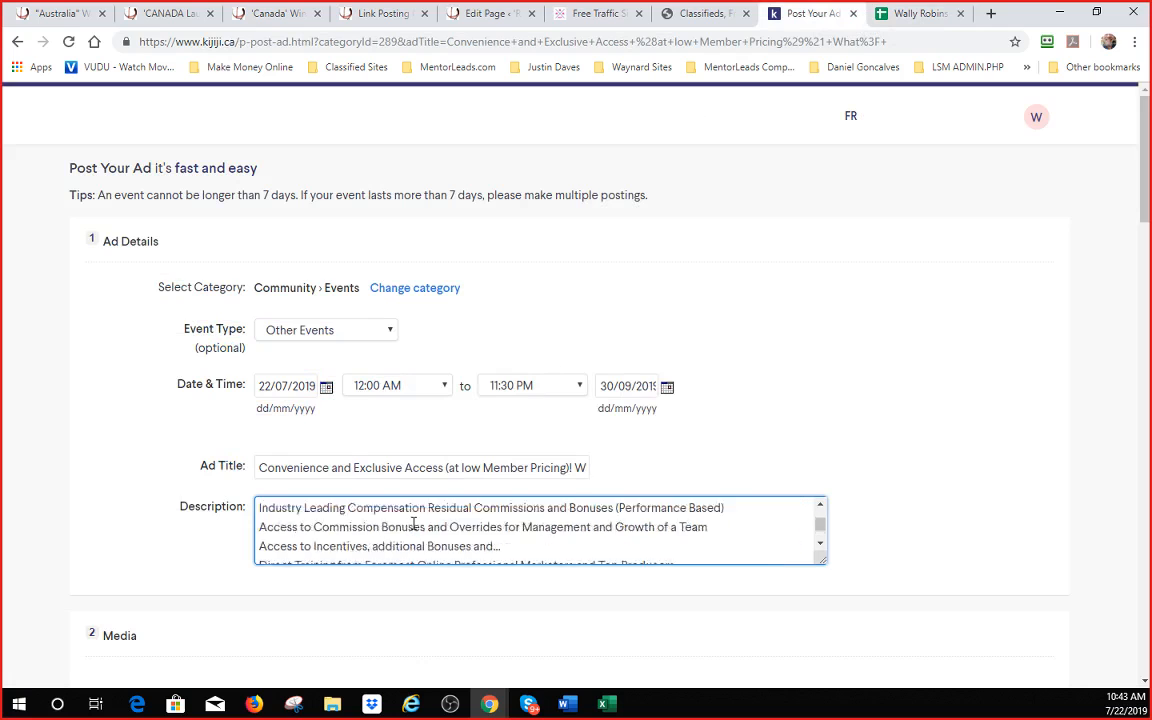
scroll(415, 522, down, 1)
scroll(415, 522, down, 1)
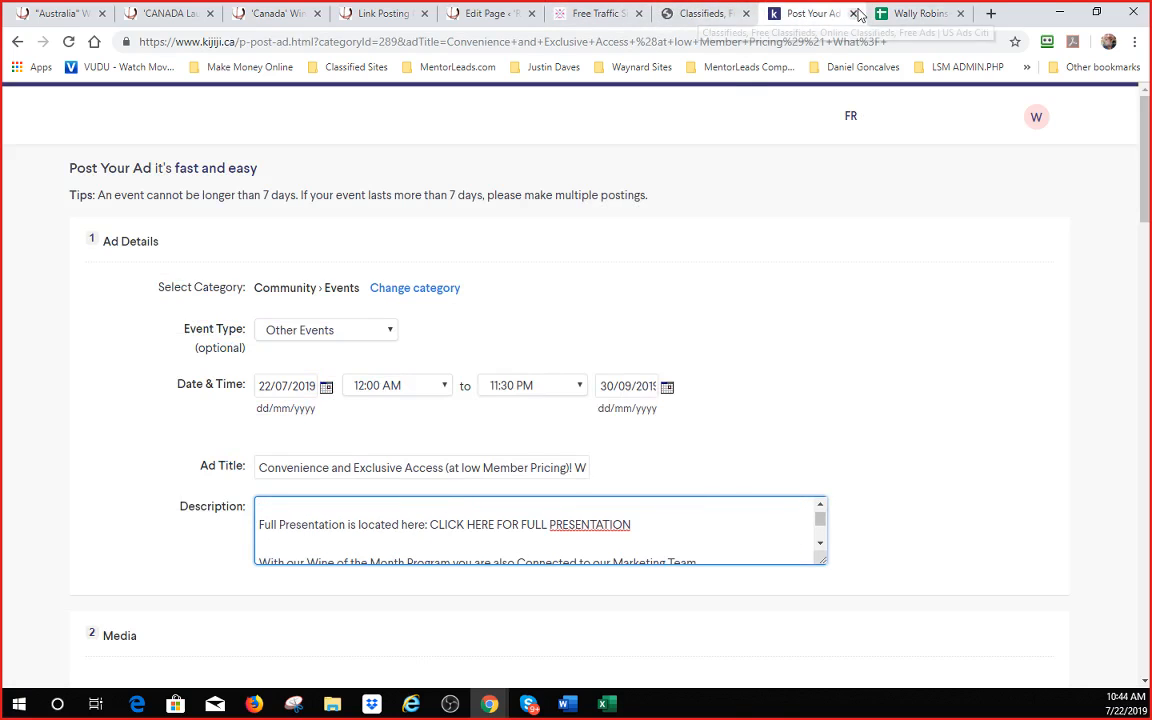
Replace 'CLICK HERE FOR FULL PRESENTATION' with the CANADA Launch page link and add it after GO HERE
click(195, 13)
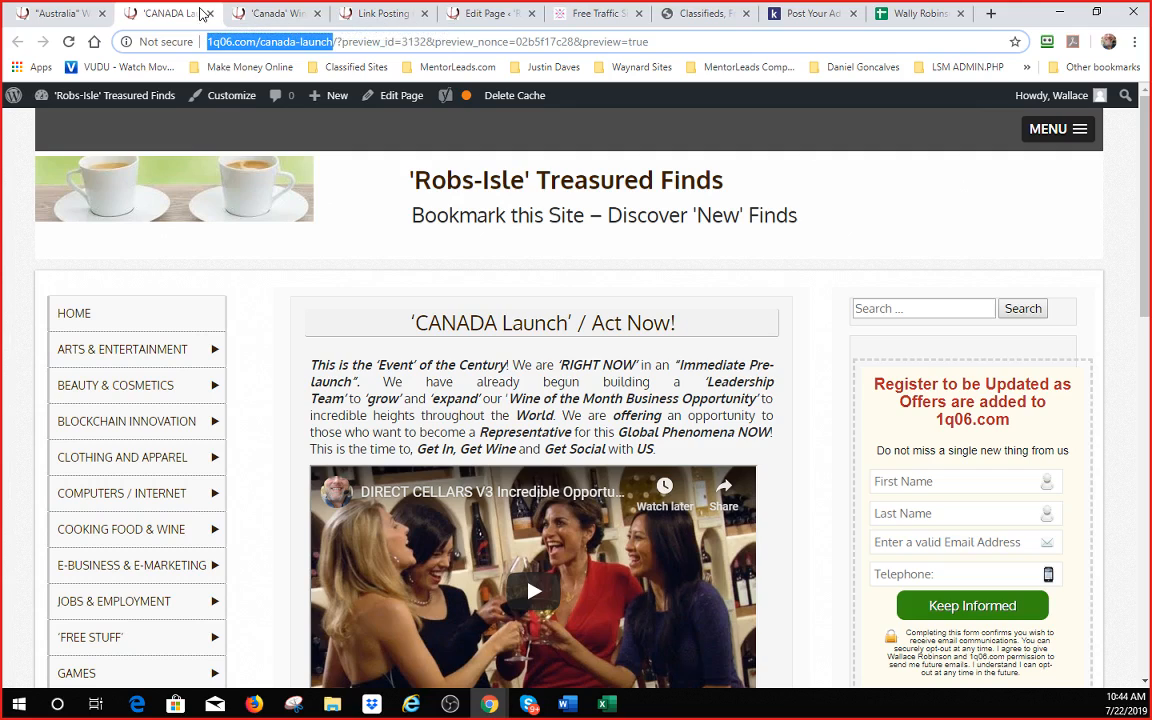
click(831, 14)
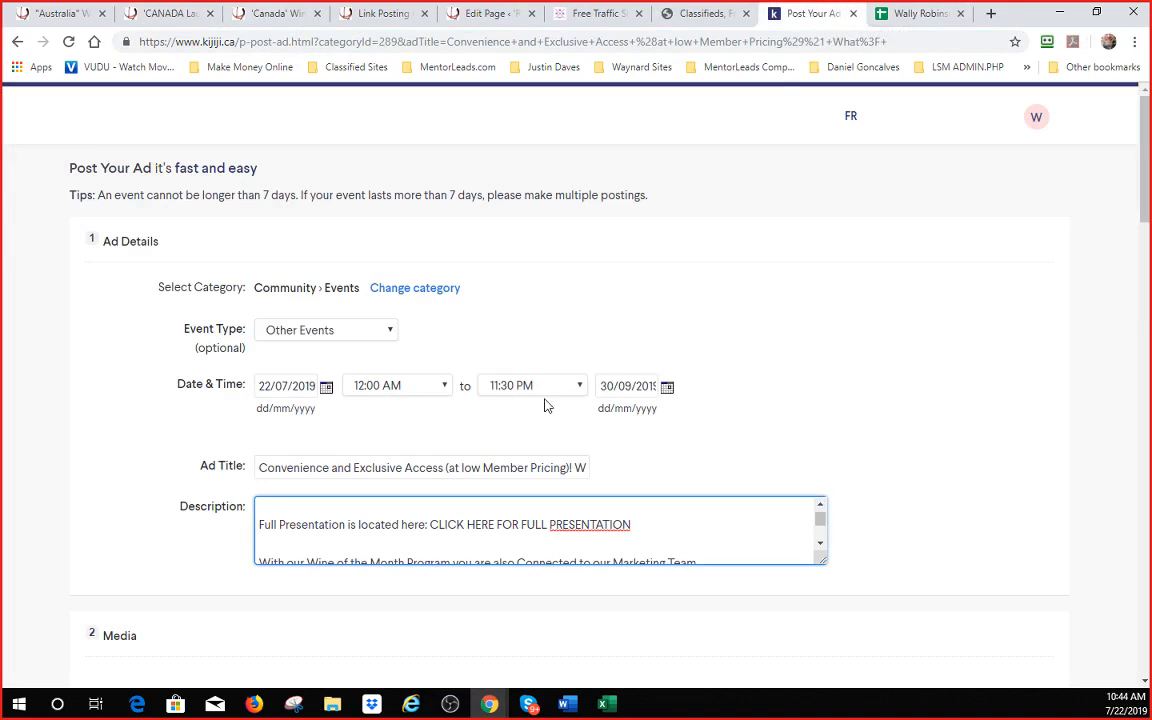
drag(652, 525, 440, 517)
scroll(460, 512, up, 1)
scroll(447, 509, down, 3)
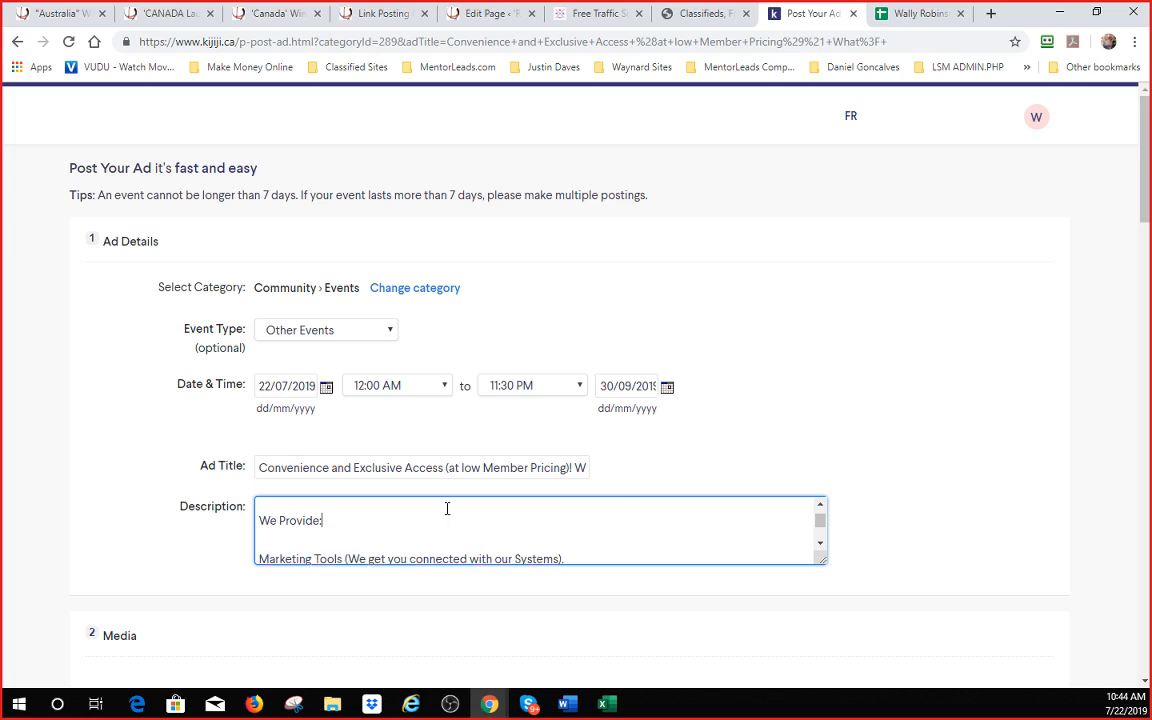
scroll(447, 509, up, 2)
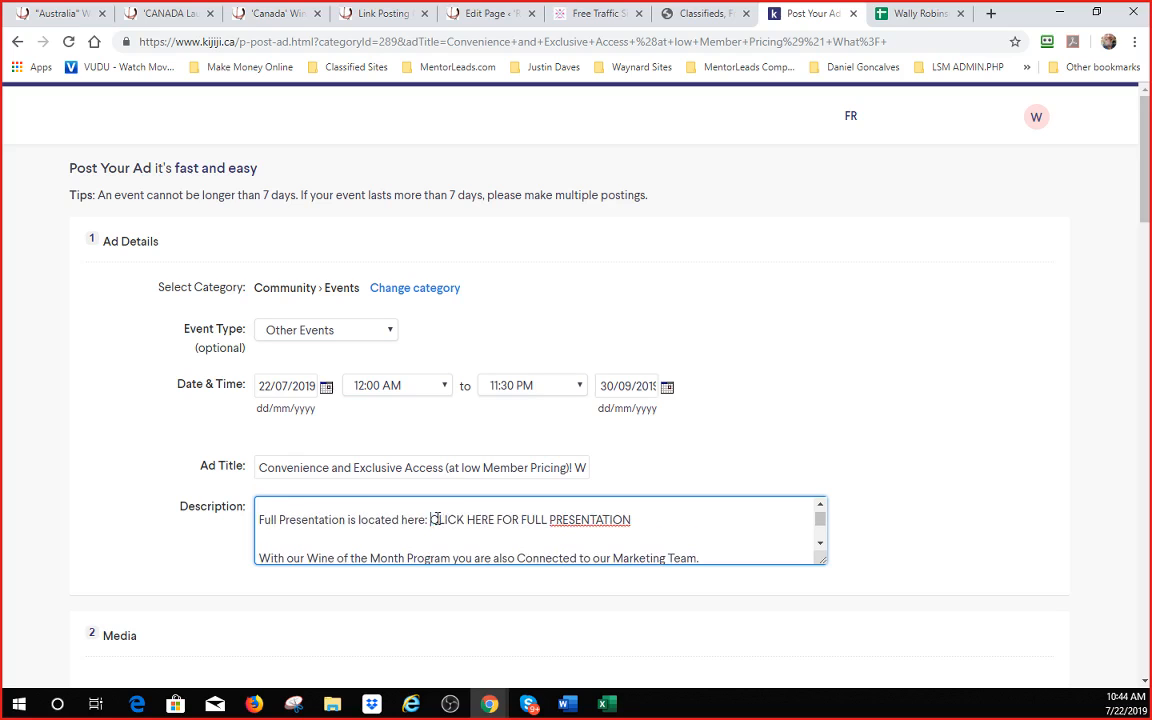
drag(432, 519, 660, 520)
text(http://lsi88.com/canada-launch/)
scroll(631, 524, down, 3)
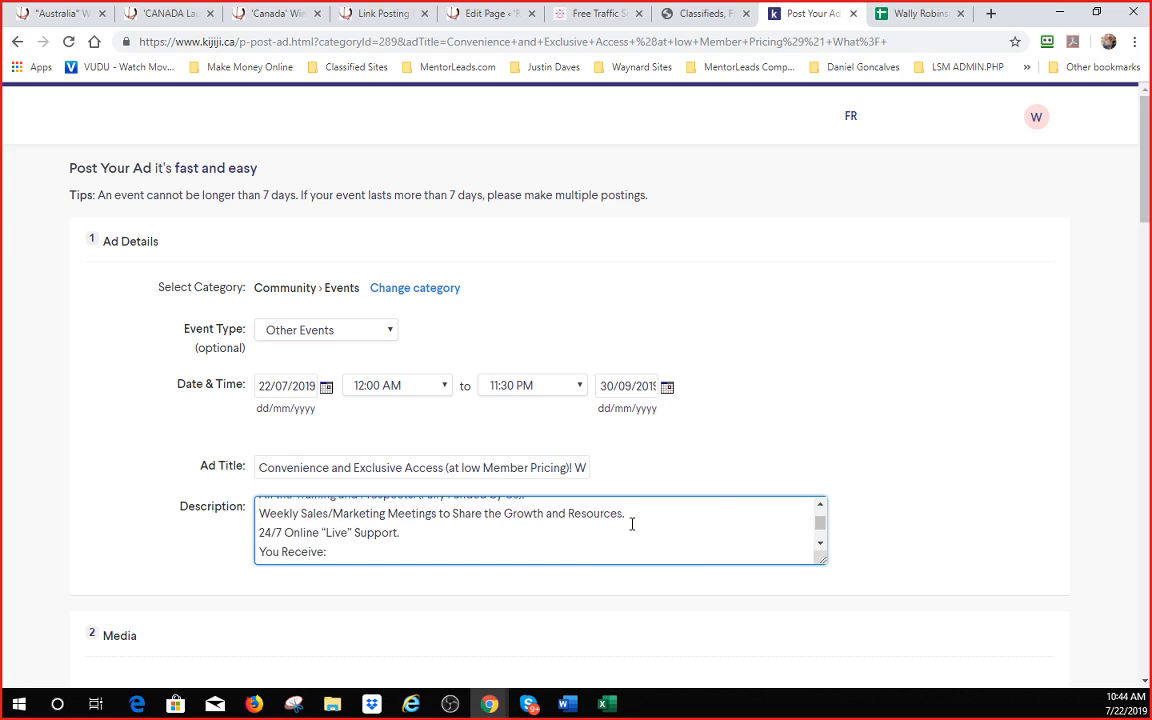
scroll(631, 524, down, 5)
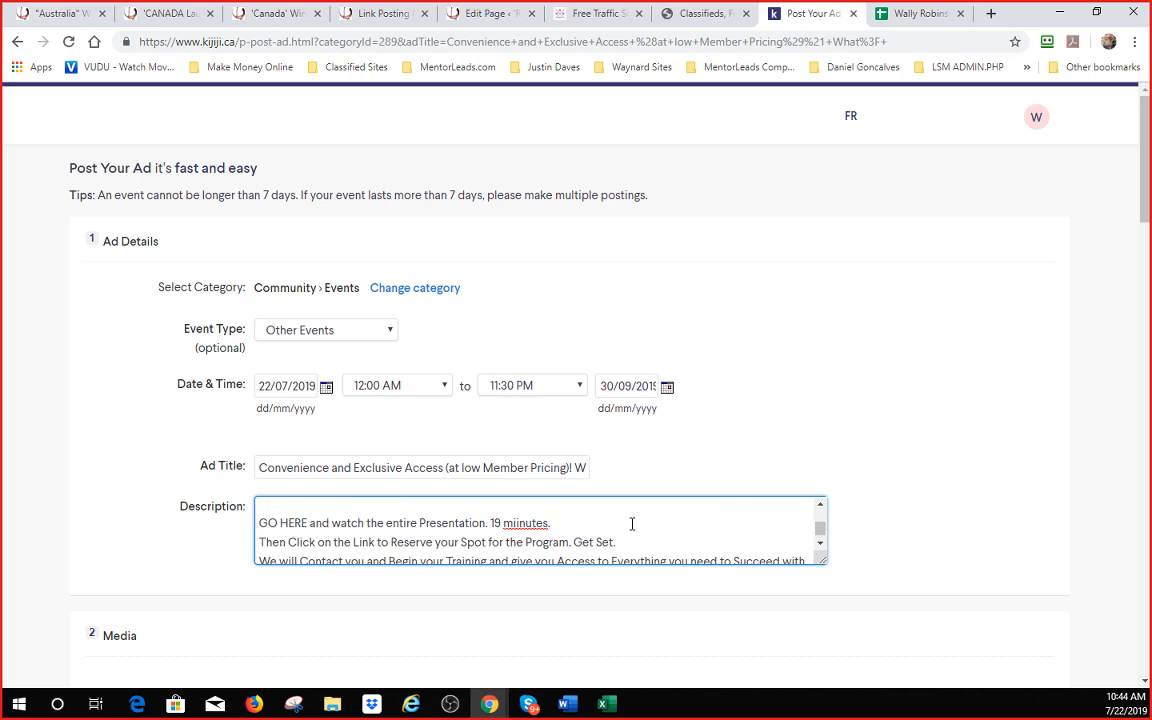
click(311, 523)
text(http://1q06.com/canada-launch)
scroll(541, 536, down, 1)
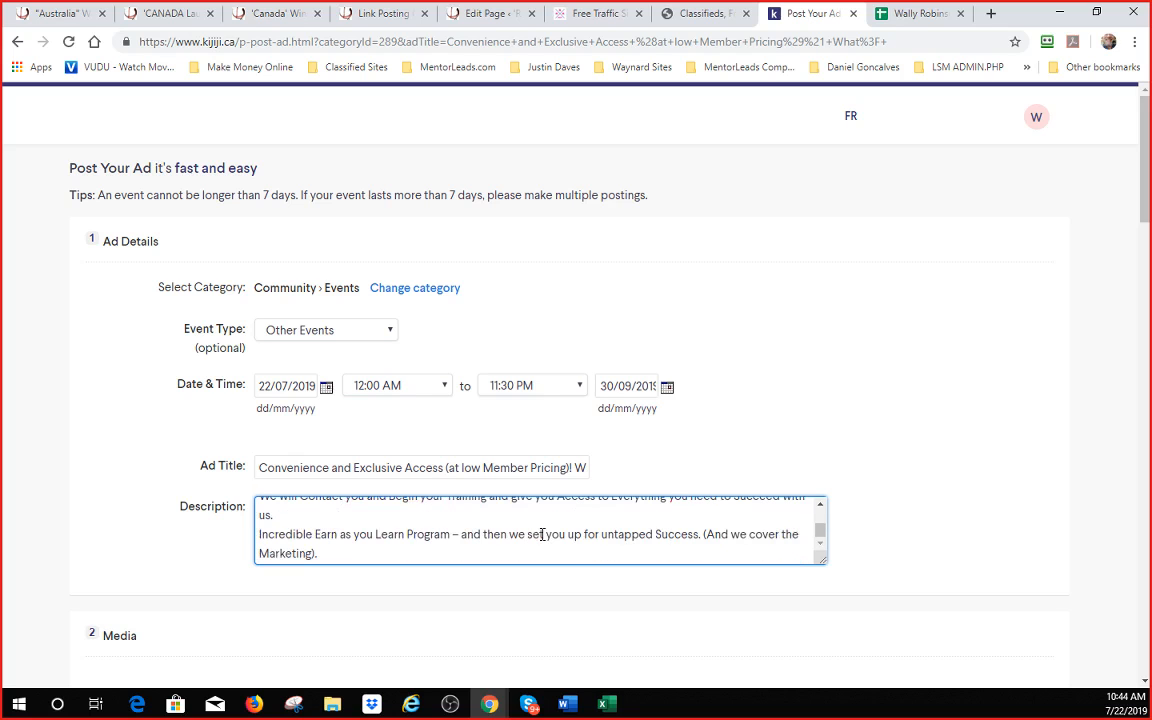
scroll(541, 534, down, 3)
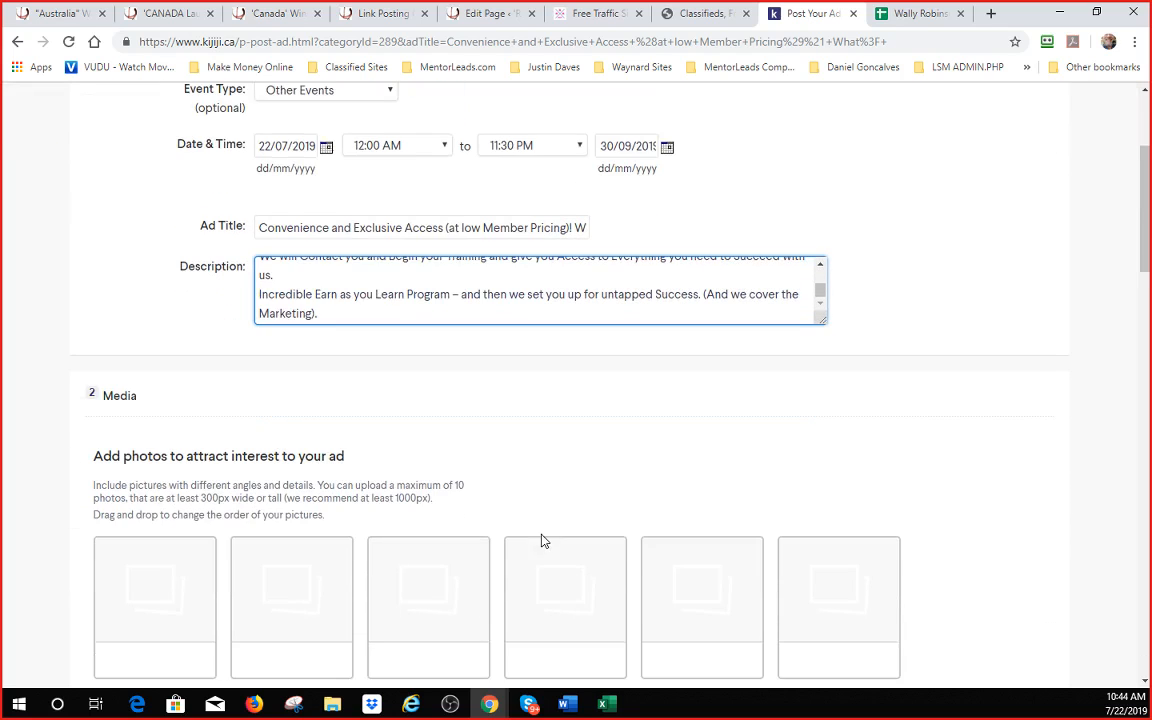
Upload meme28 from the Wine Memes folder as the first photo
click(176, 612)
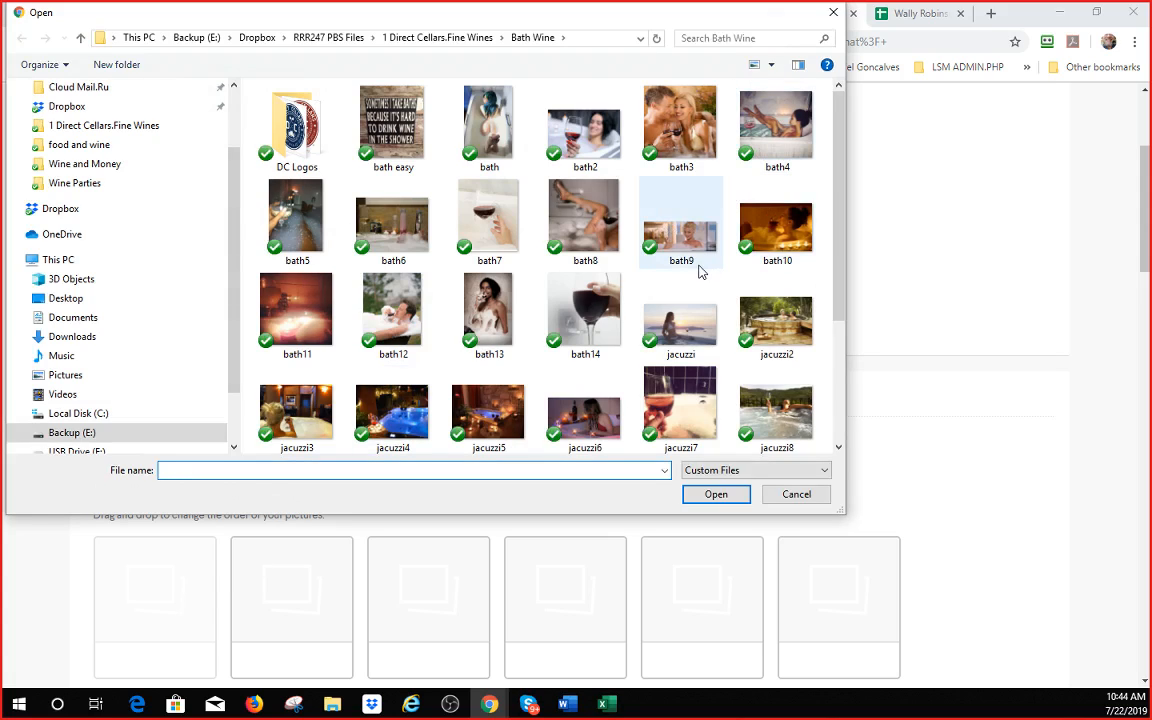
click(435, 37)
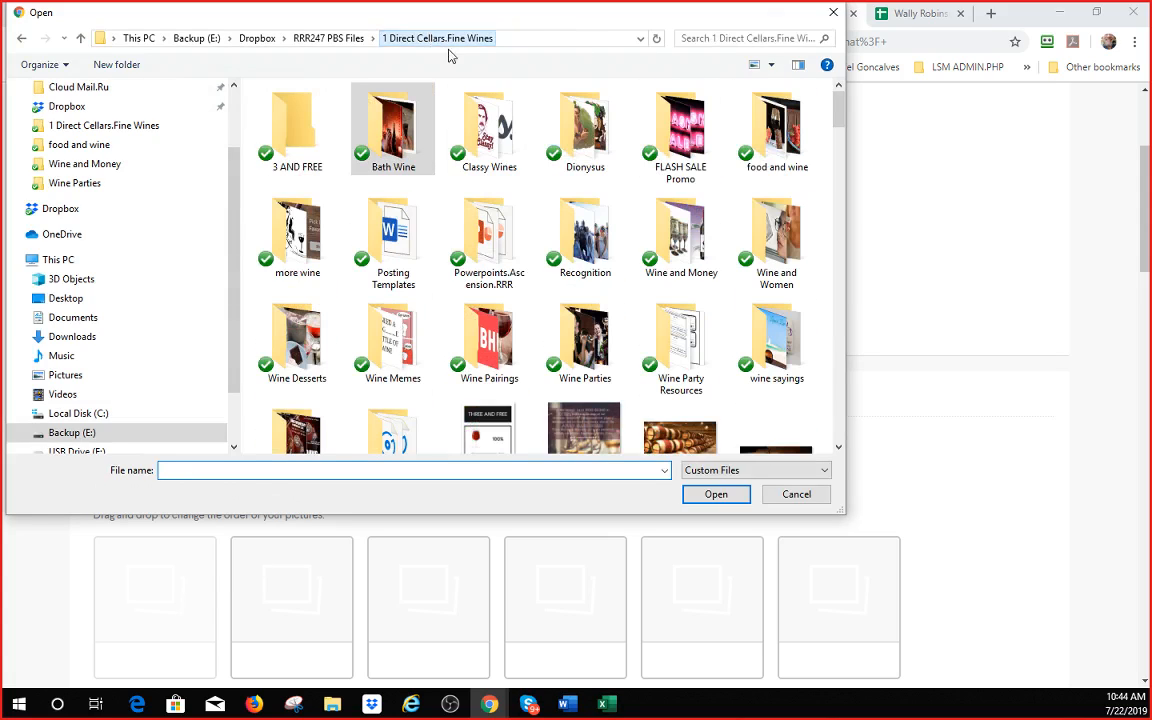
scroll(680, 262, down, 10)
scroll(685, 262, up, 8)
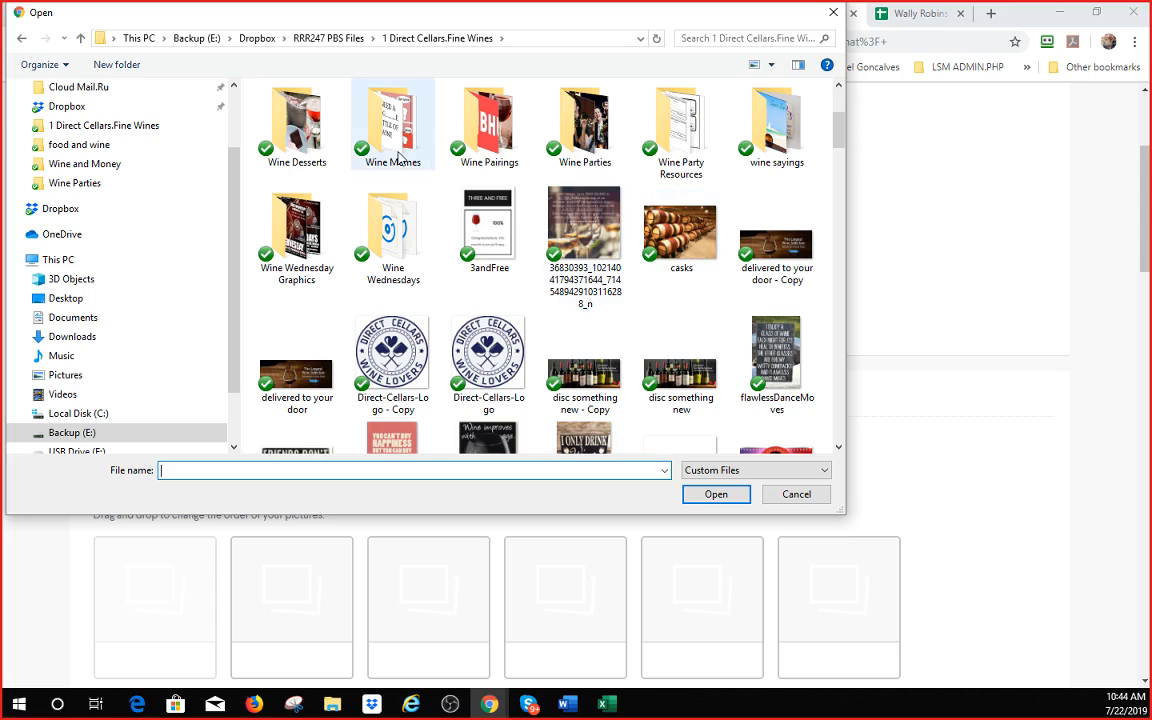
scroll(507, 185, up, 2)
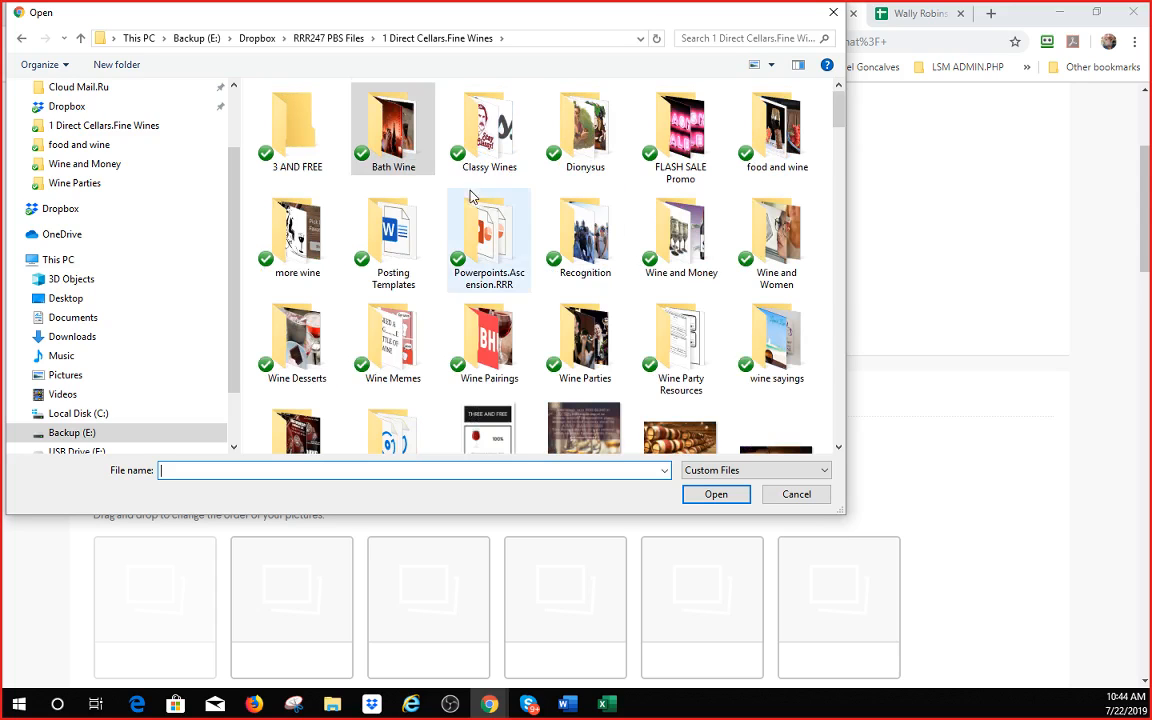
click(390, 352)
double_click(390, 352)
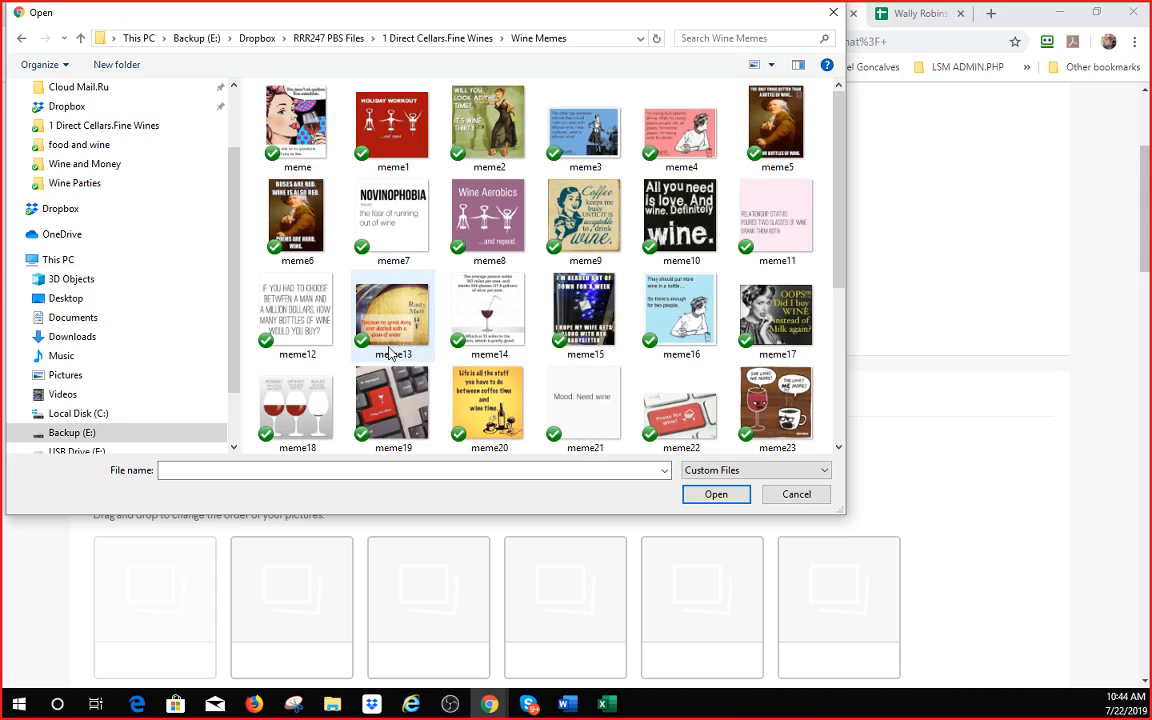
click(390, 352)
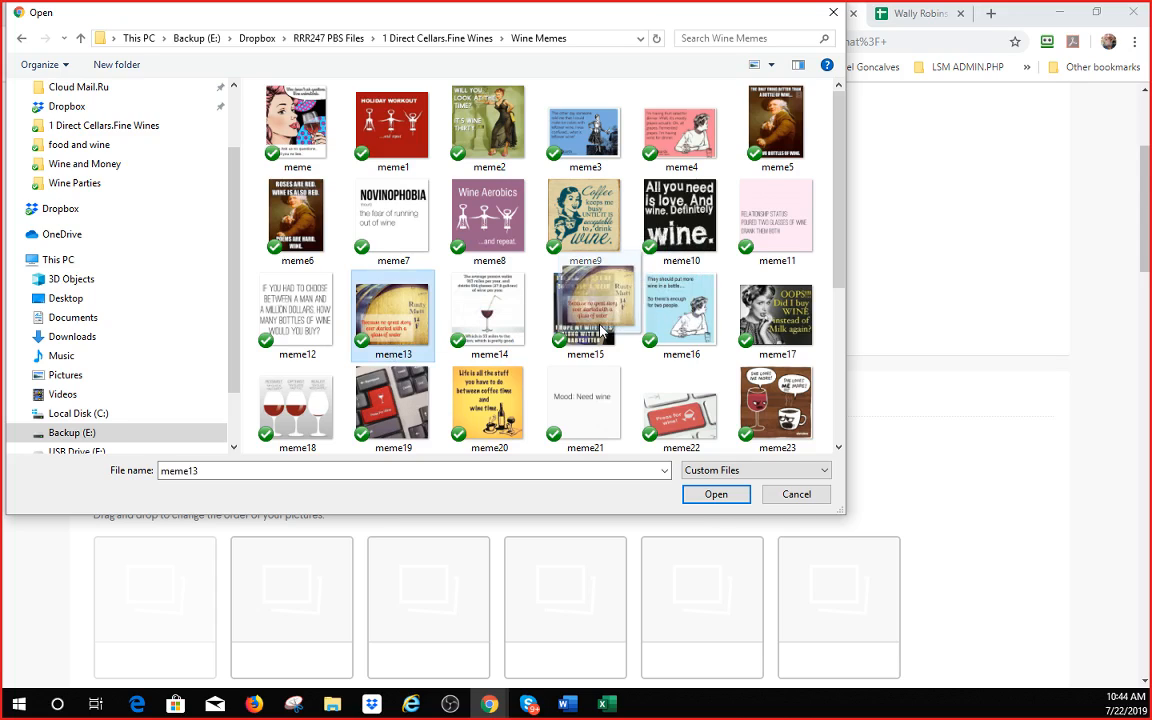
scroll(603, 311, down, 3)
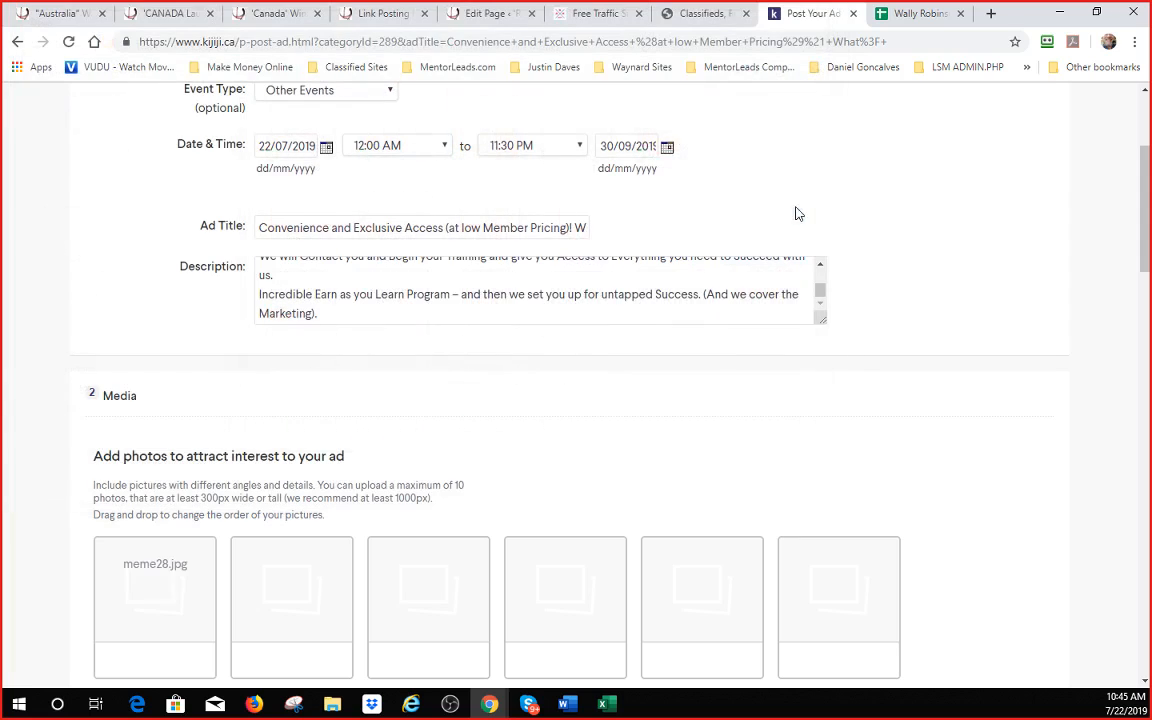
double_click(790, 215)
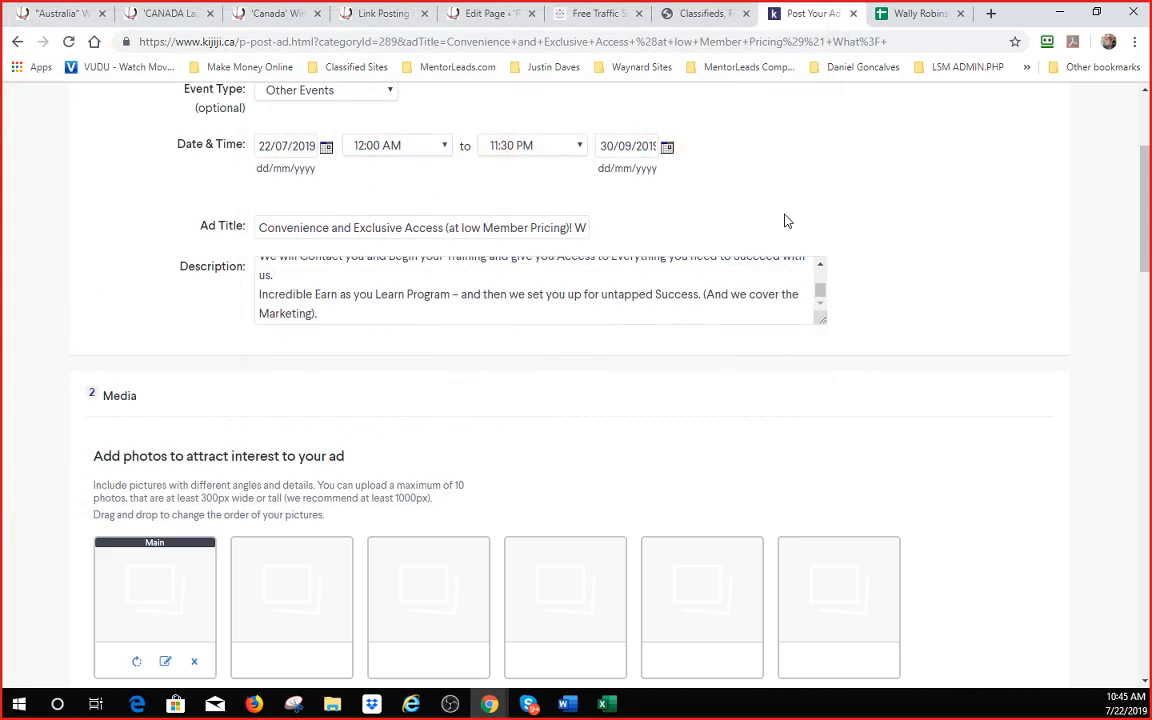
Upload meme12, meme29, meme17 and meme32 into photo slots two through five
click(292, 569)
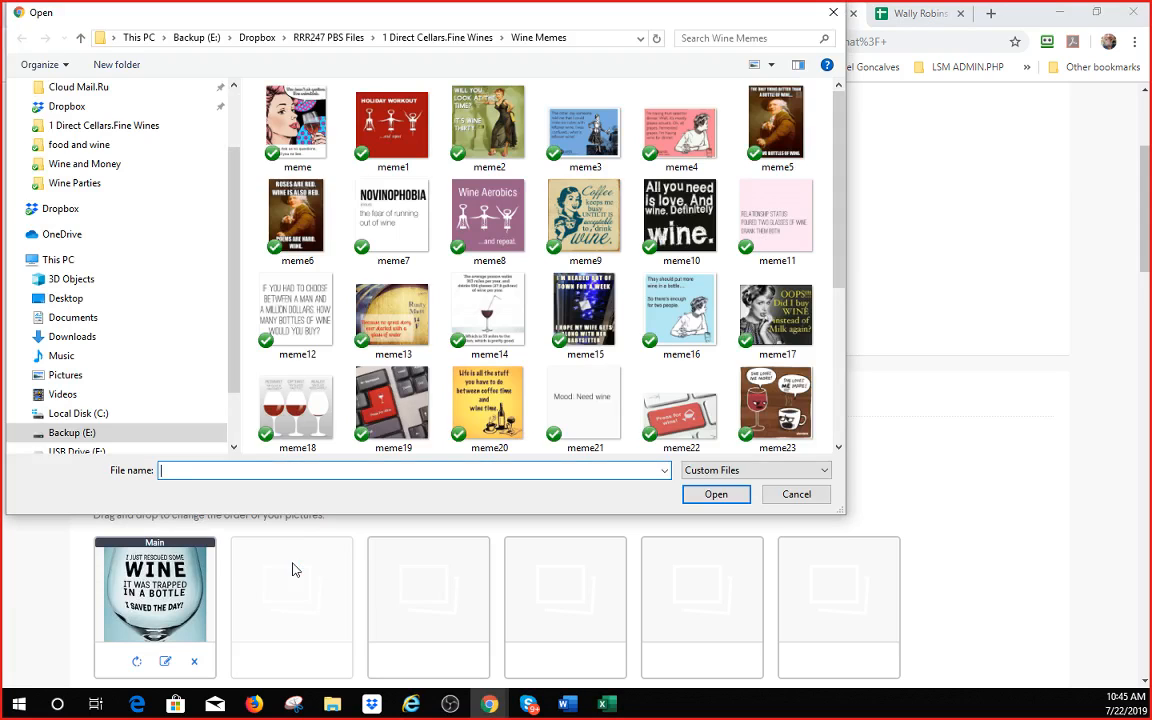
double_click(300, 313)
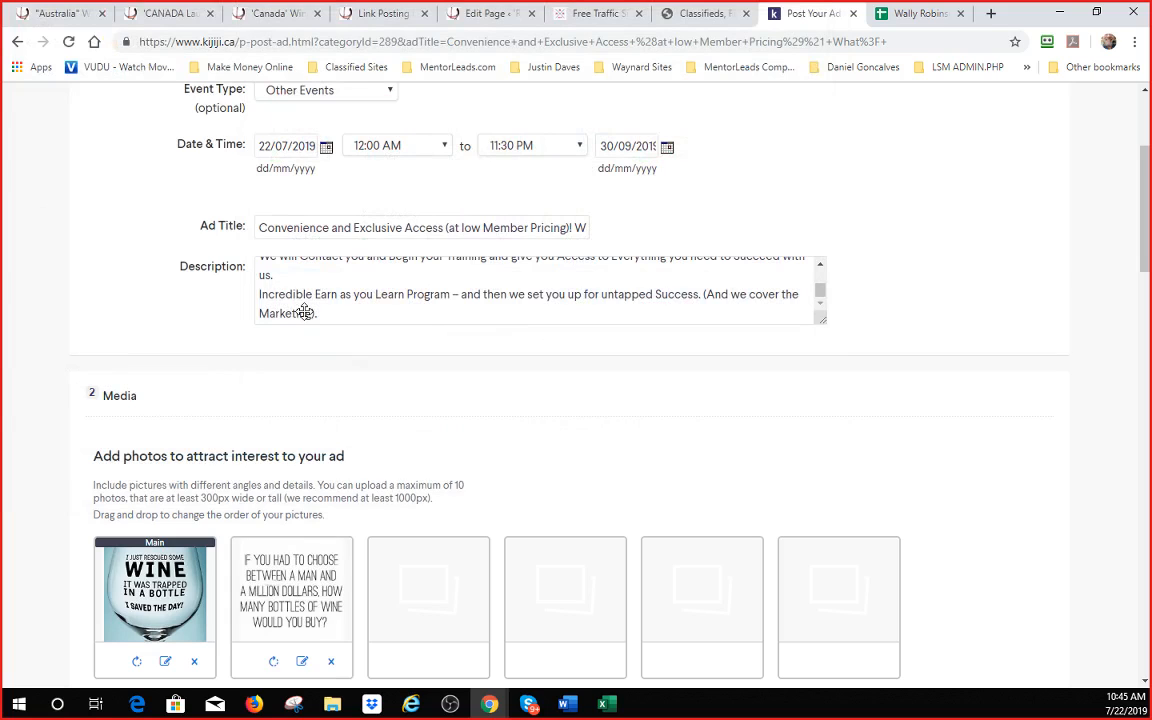
click(410, 613)
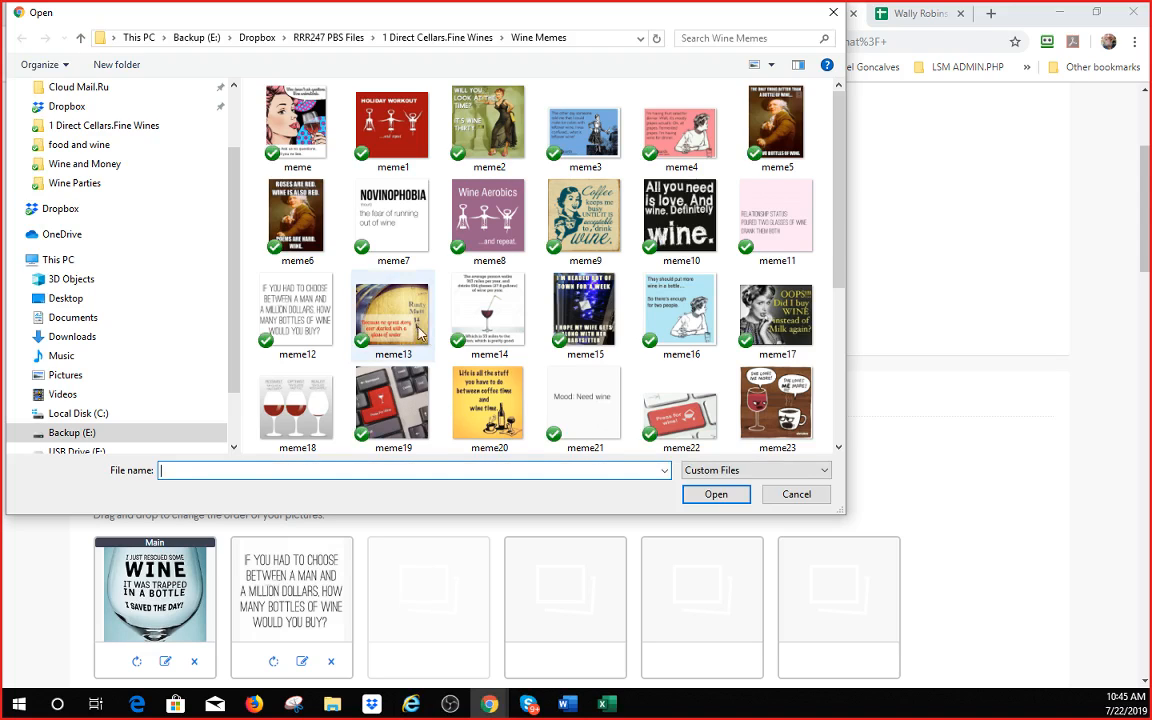
scroll(406, 316, down, 3)
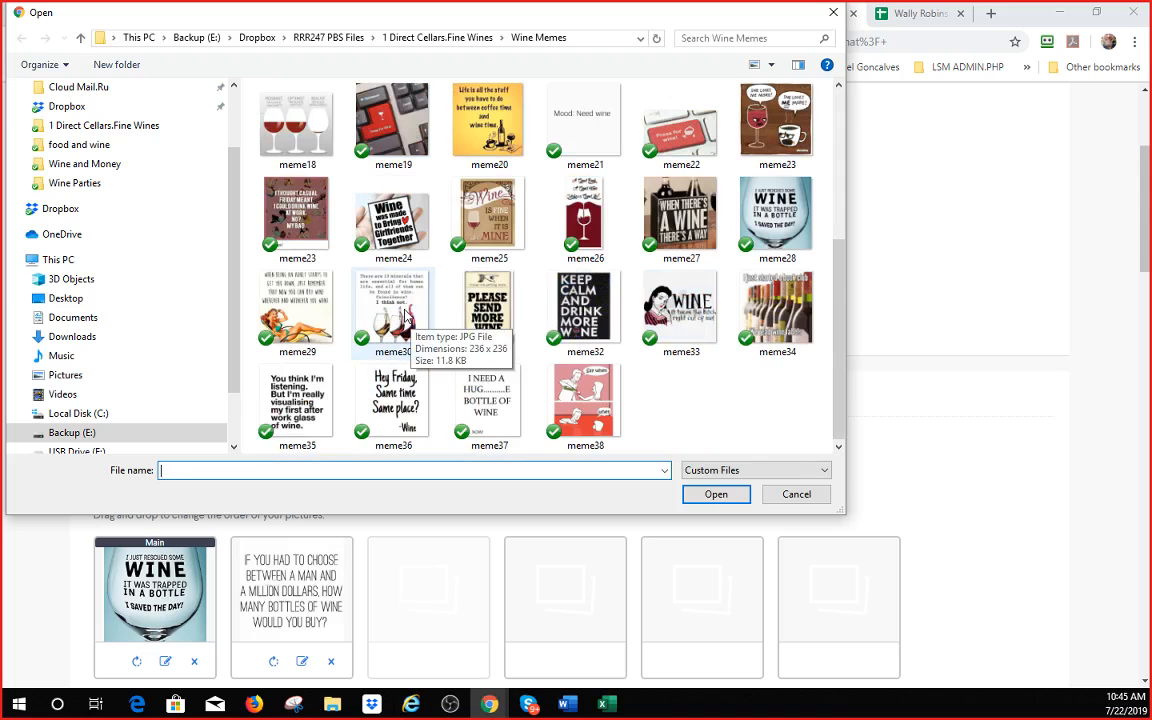
double_click(265, 296)
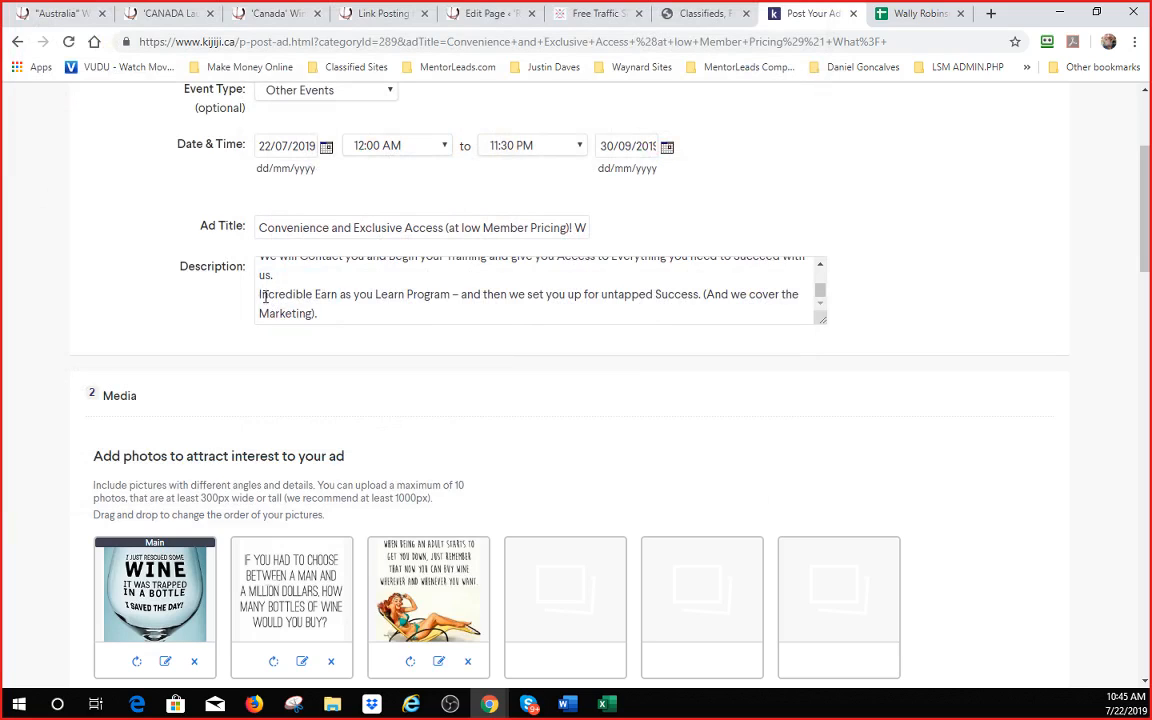
click(588, 579)
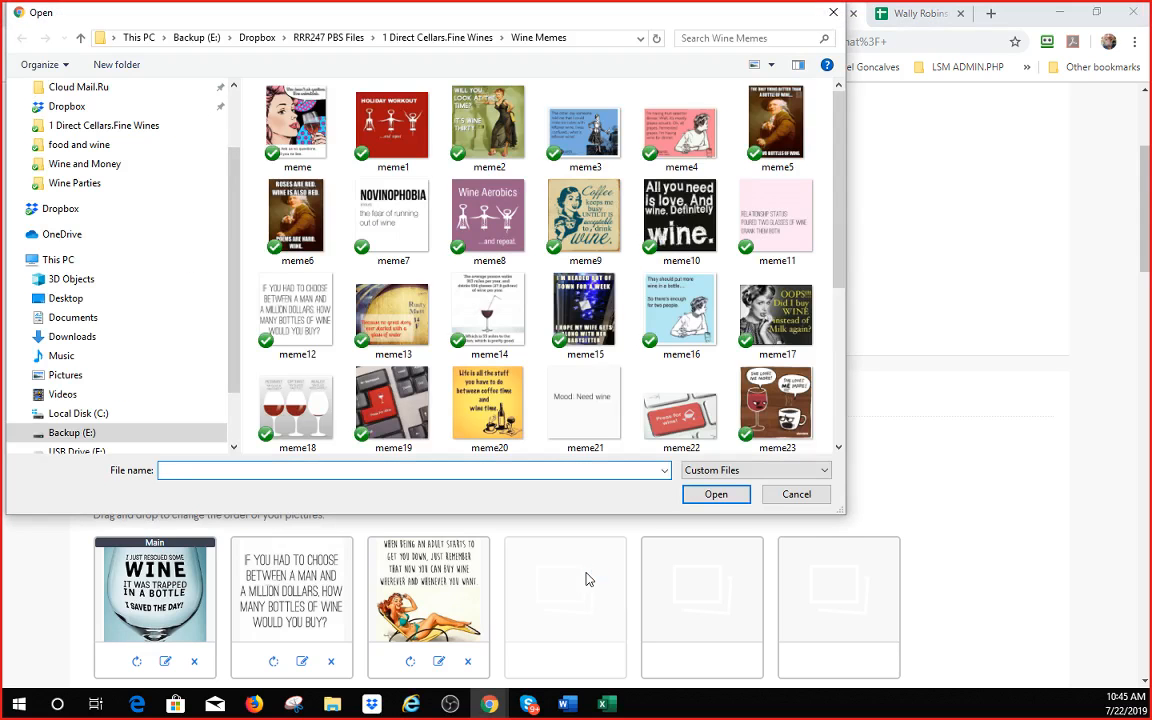
double_click(769, 315)
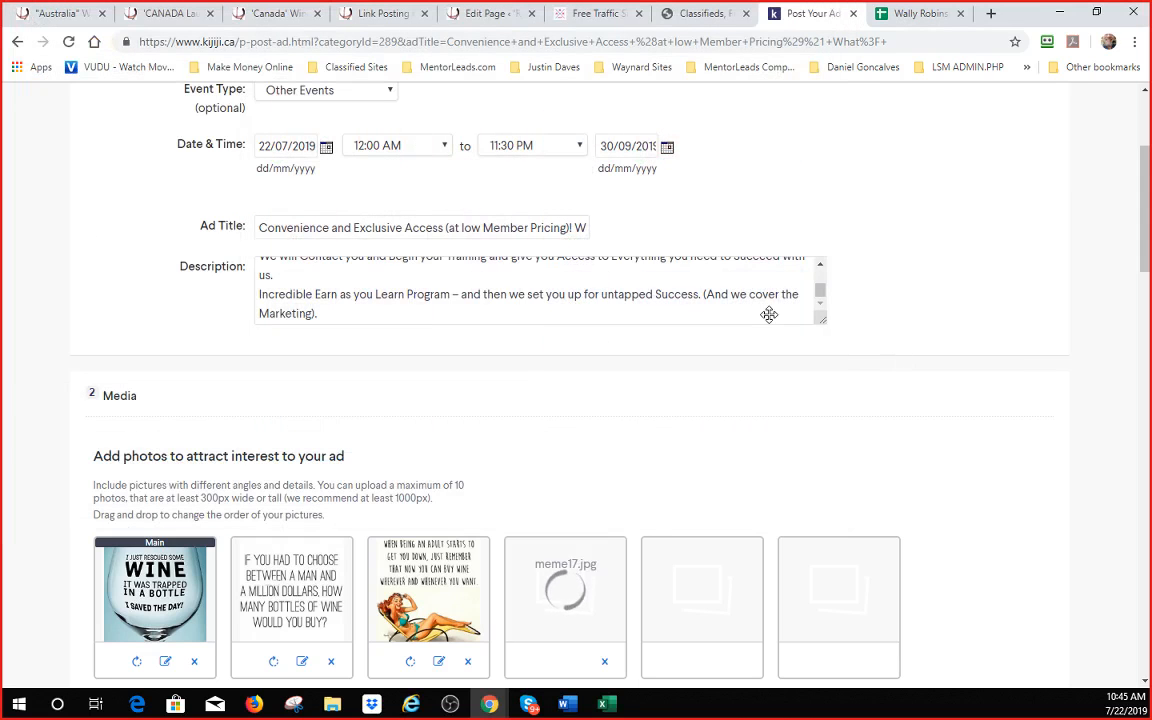
scroll(699, 329, down, 2)
click(693, 335)
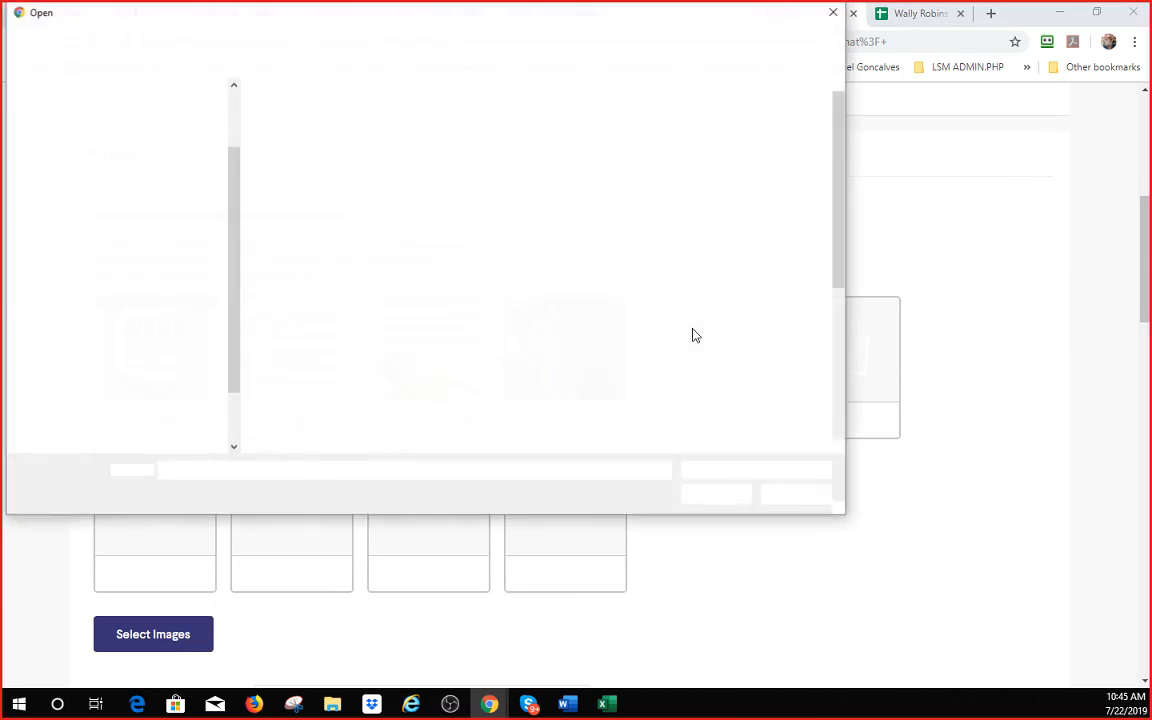
scroll(515, 352, down, 3)
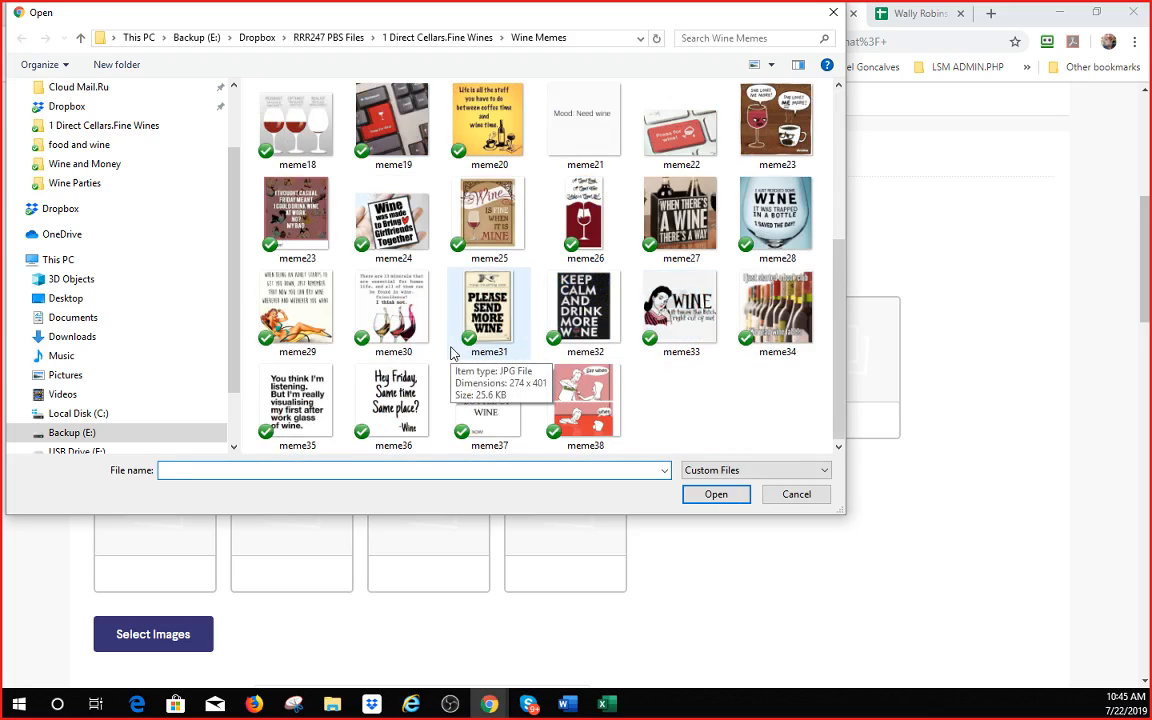
double_click(576, 302)
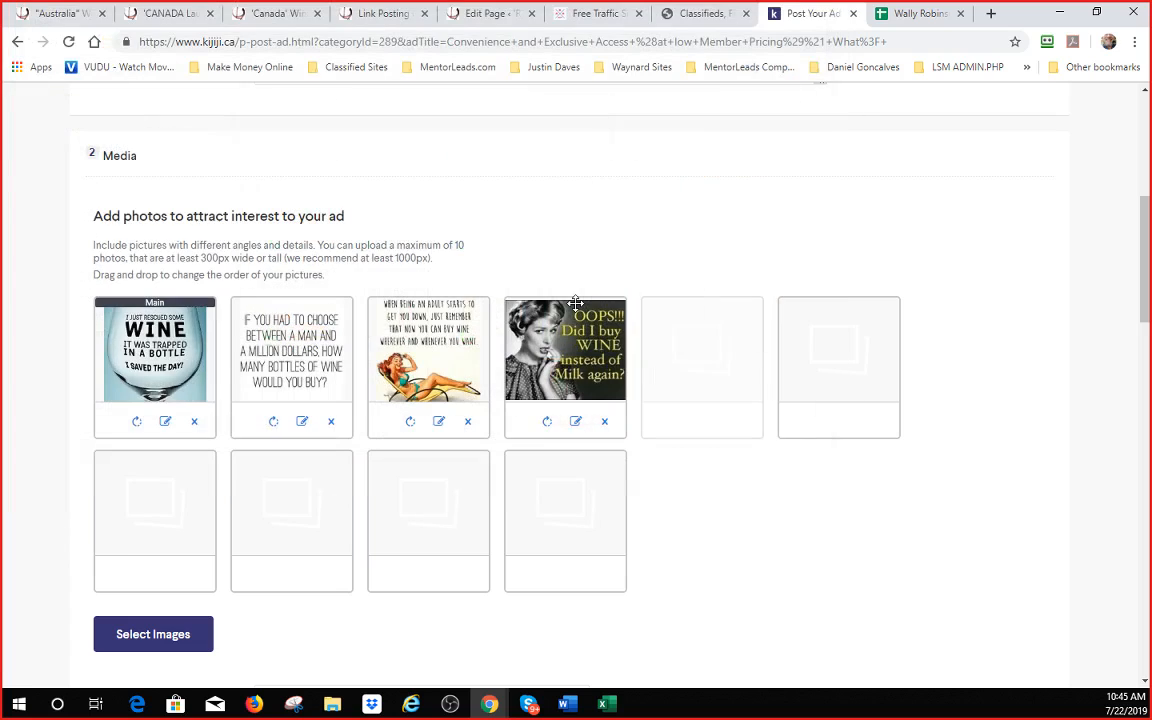
click(843, 381)
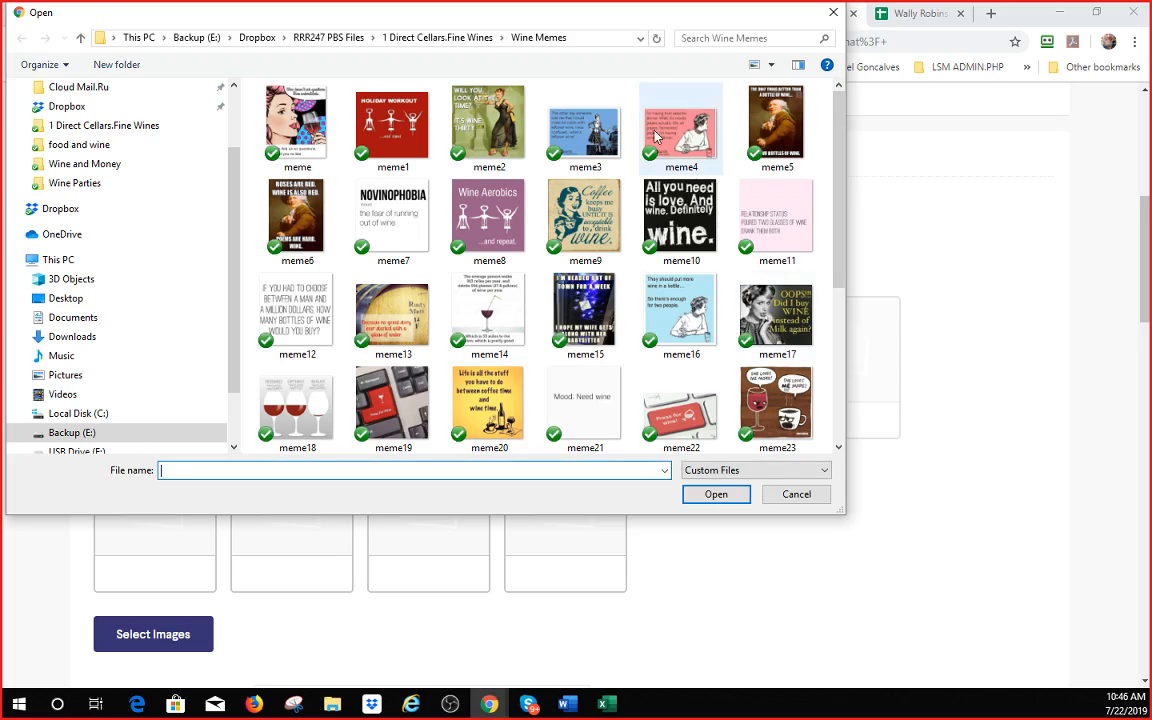
Upload winesaying23 from the wine sayings folder as the sixth photo
click(460, 38)
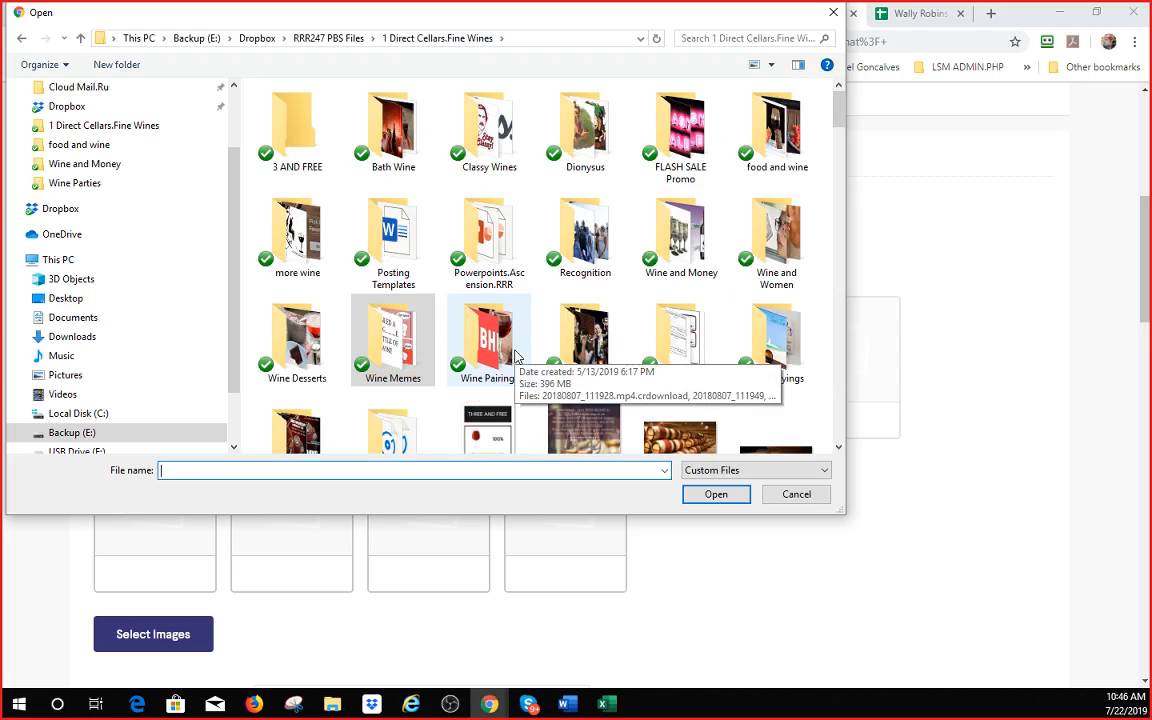
click(789, 347)
double_click(789, 347)
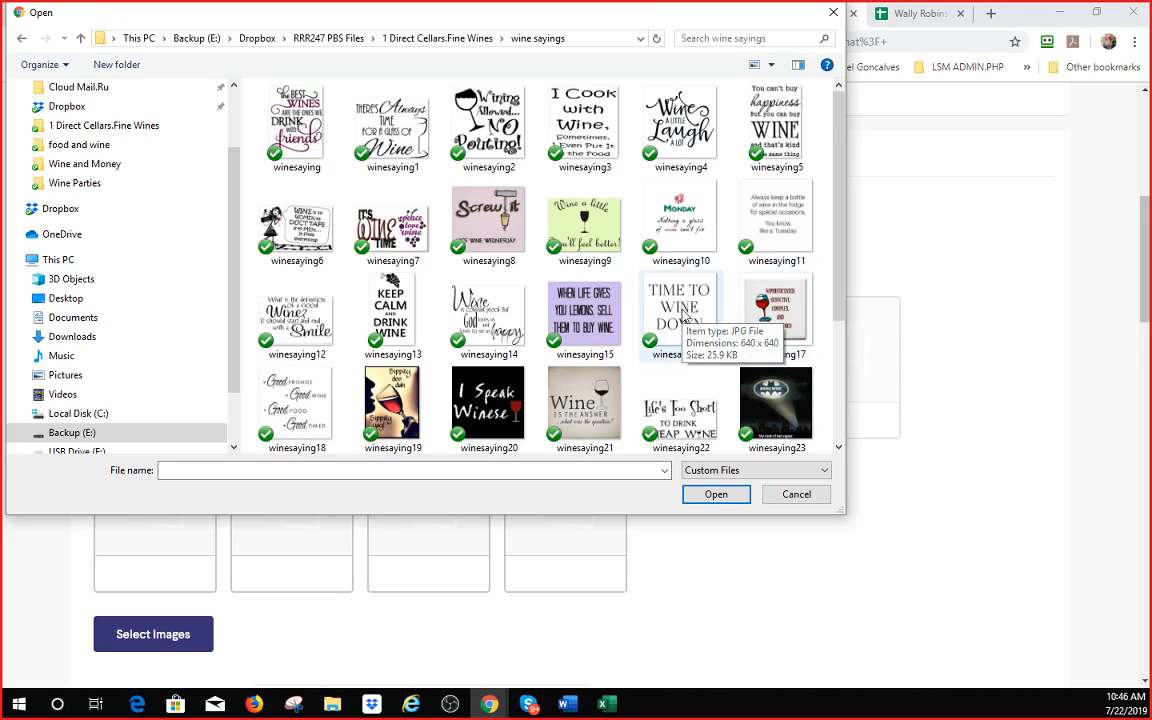
scroll(683, 313, down, 2)
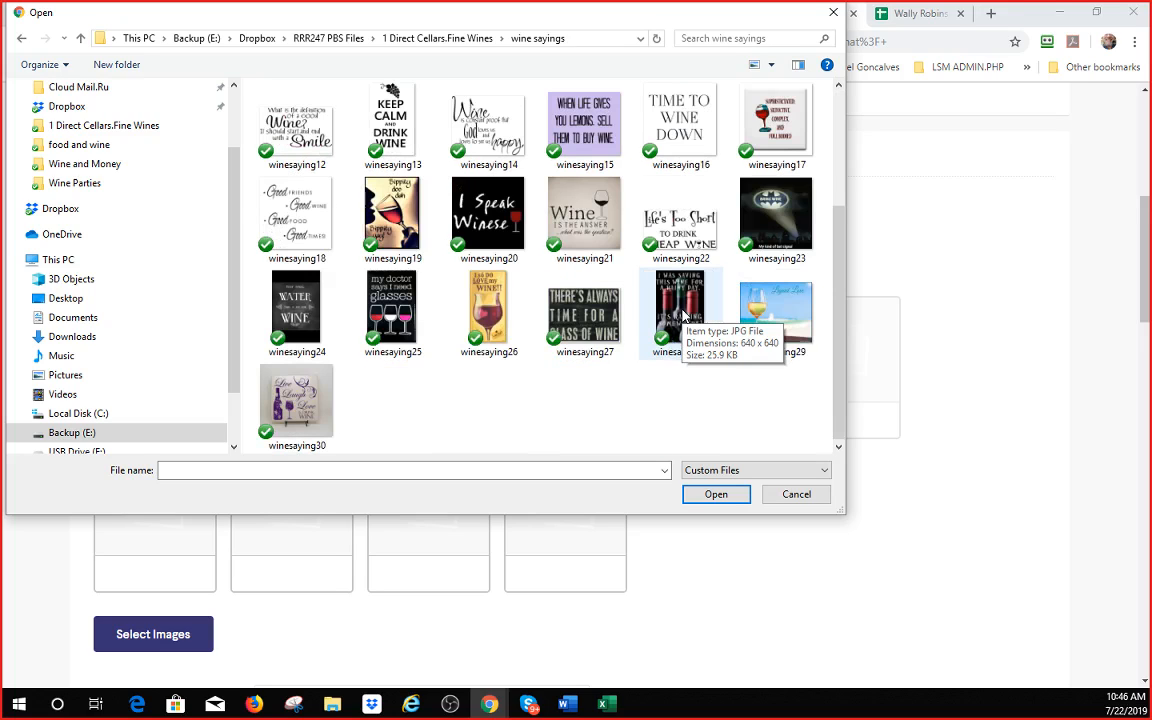
double_click(771, 213)
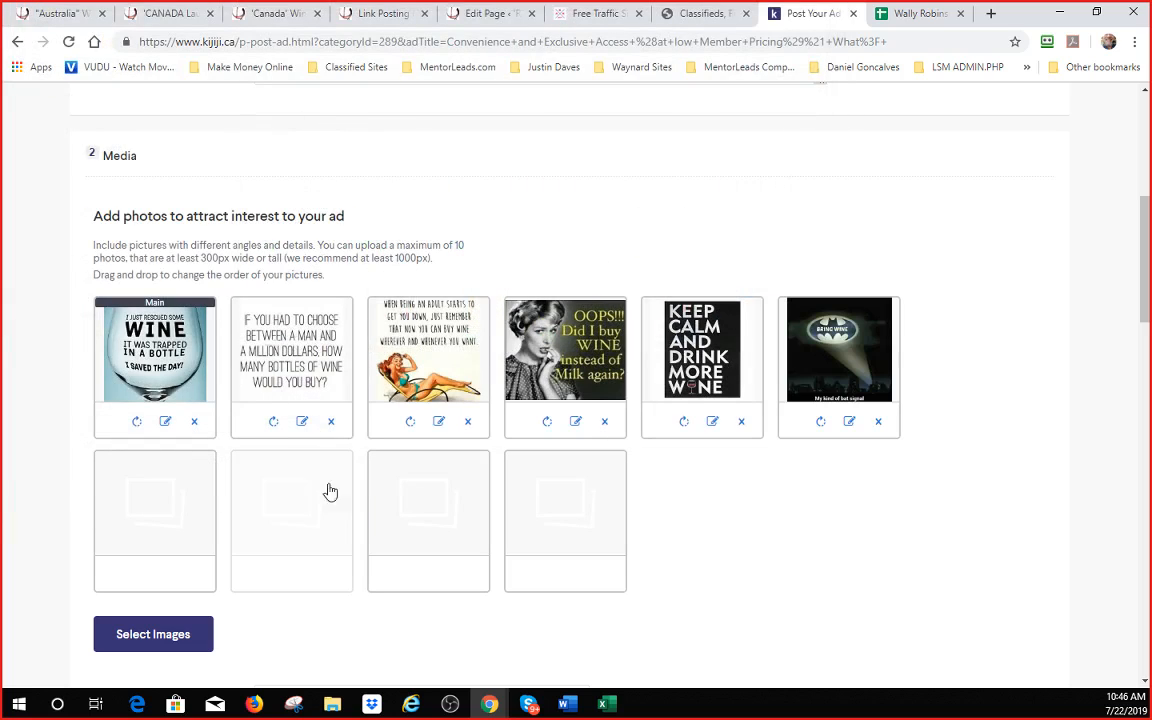
scroll(420, 400, up, 1)
scroll(420, 400, up, 3)
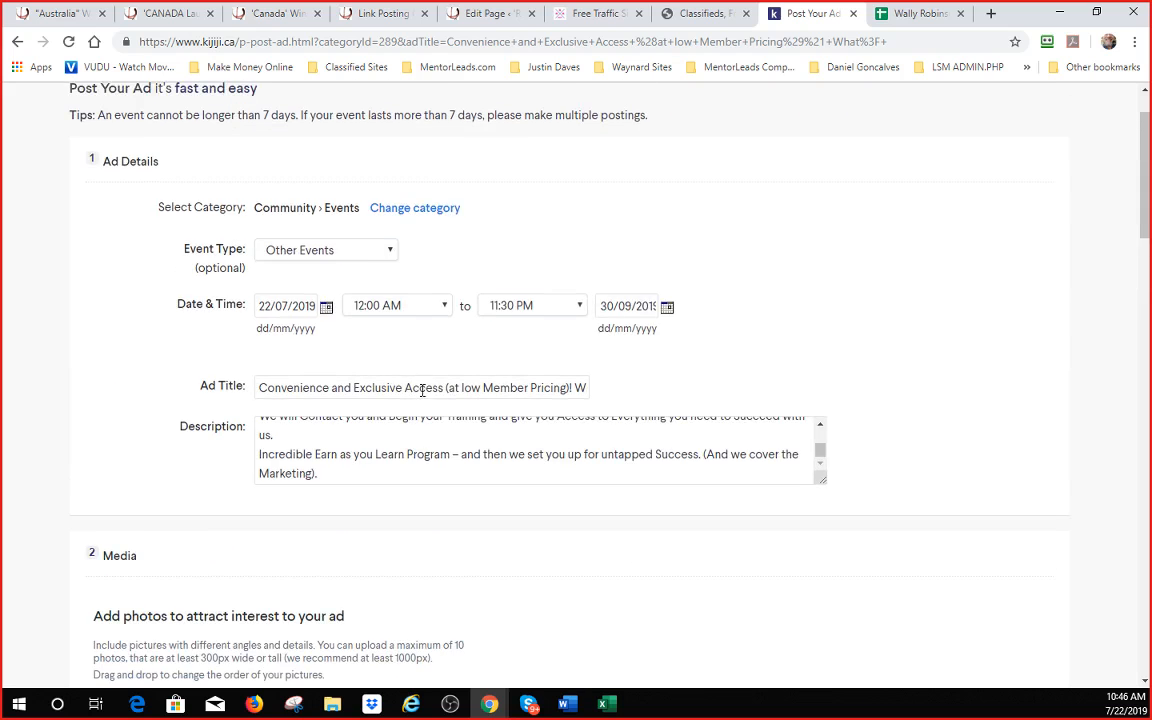
scroll(405, 387, down, 4)
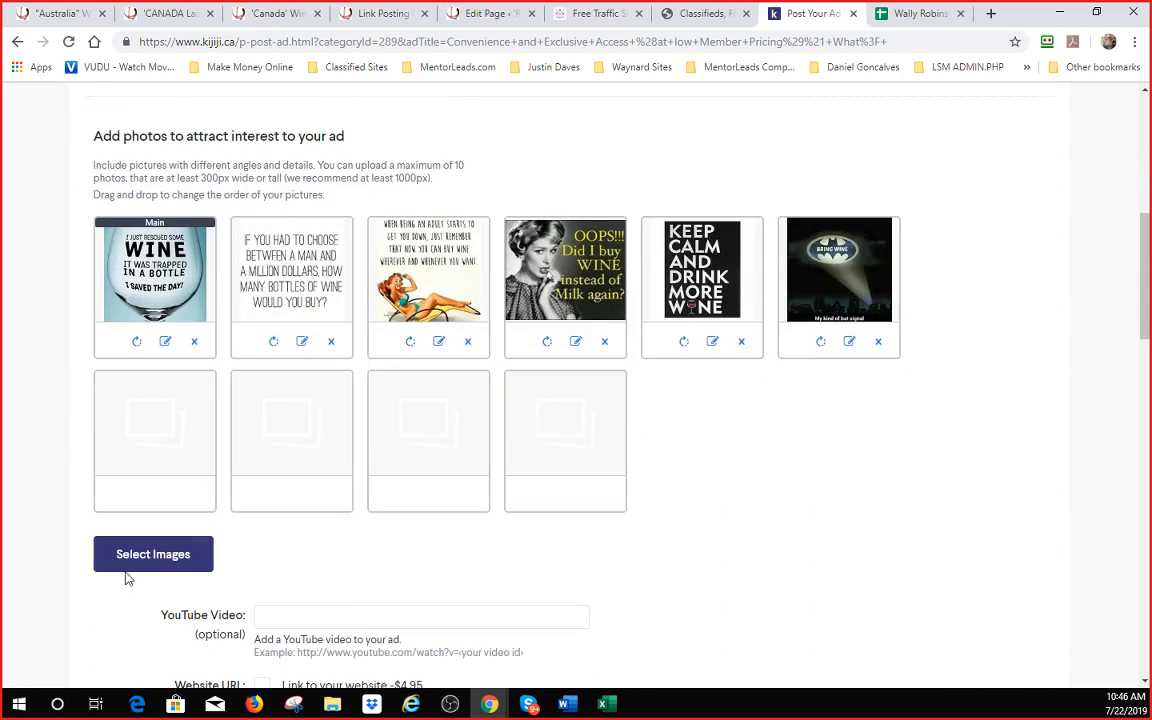
scroll(152, 560, down, 3)
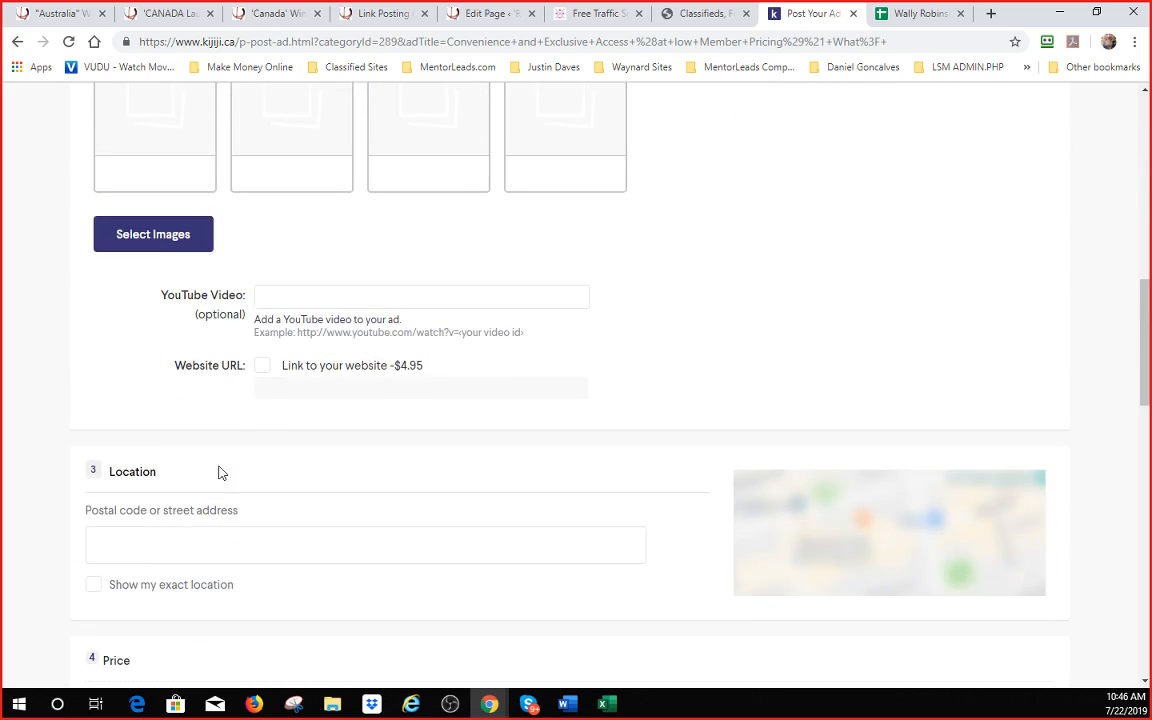
click(193, 545)
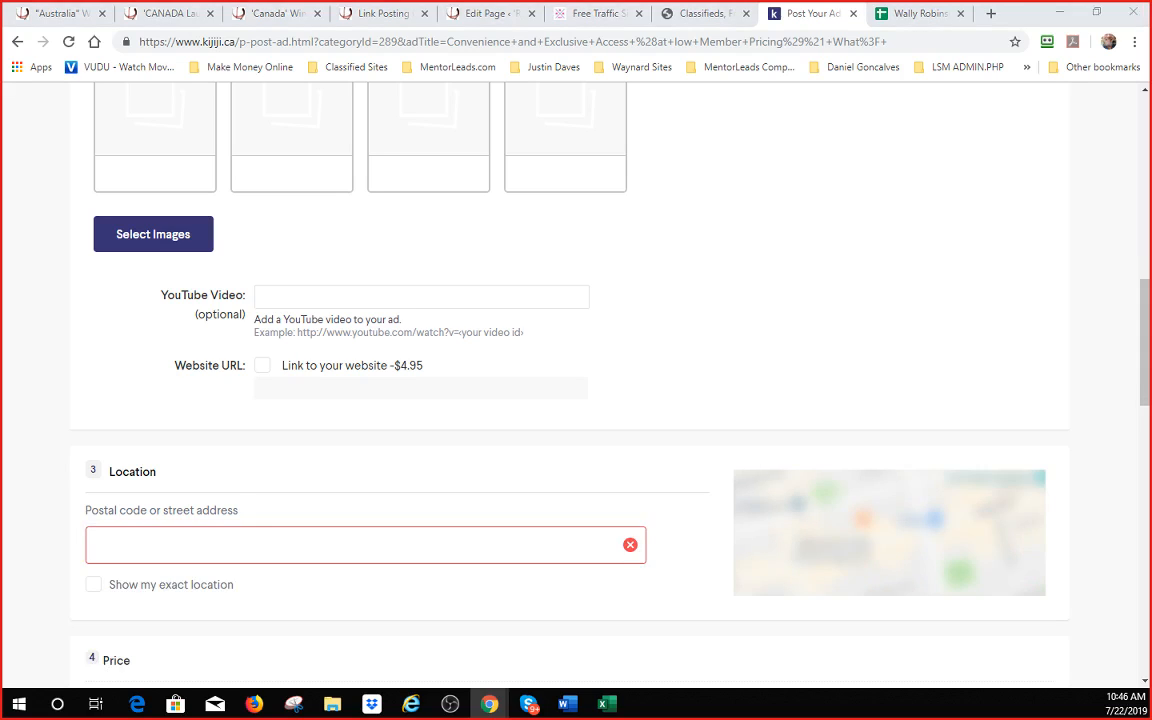
click(296, 550)
text(B1V 1J6)
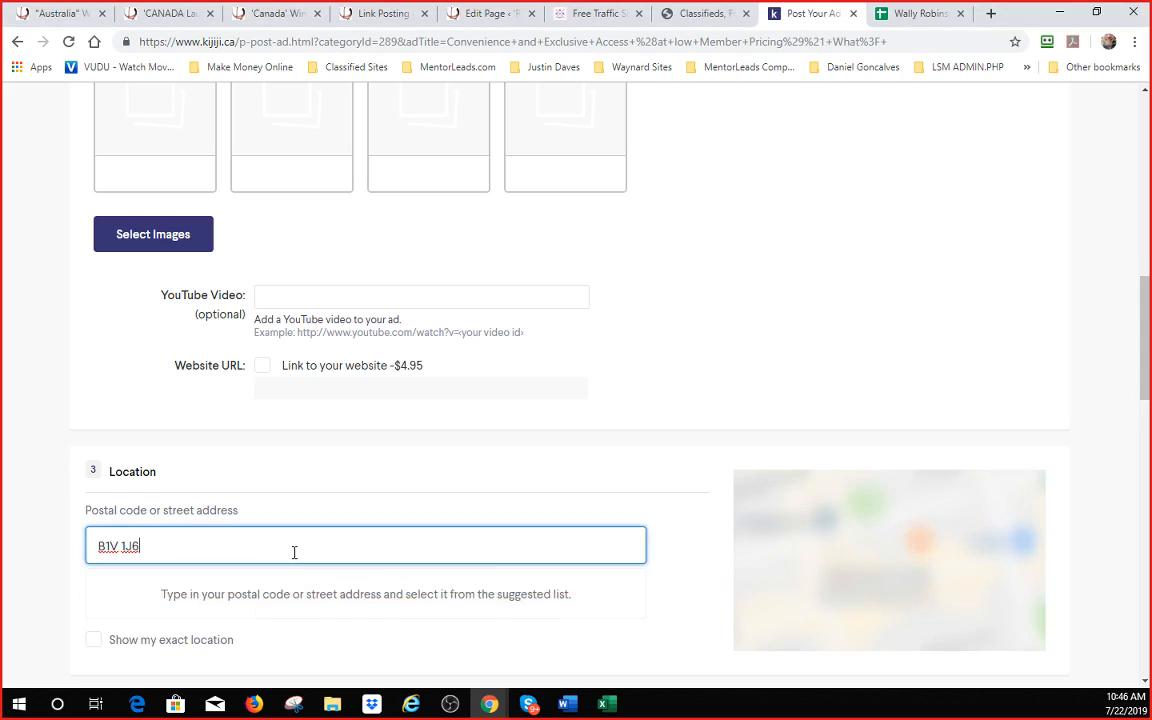
click(199, 589)
Set the ad's price to $25
scroll(301, 446, down, 2)
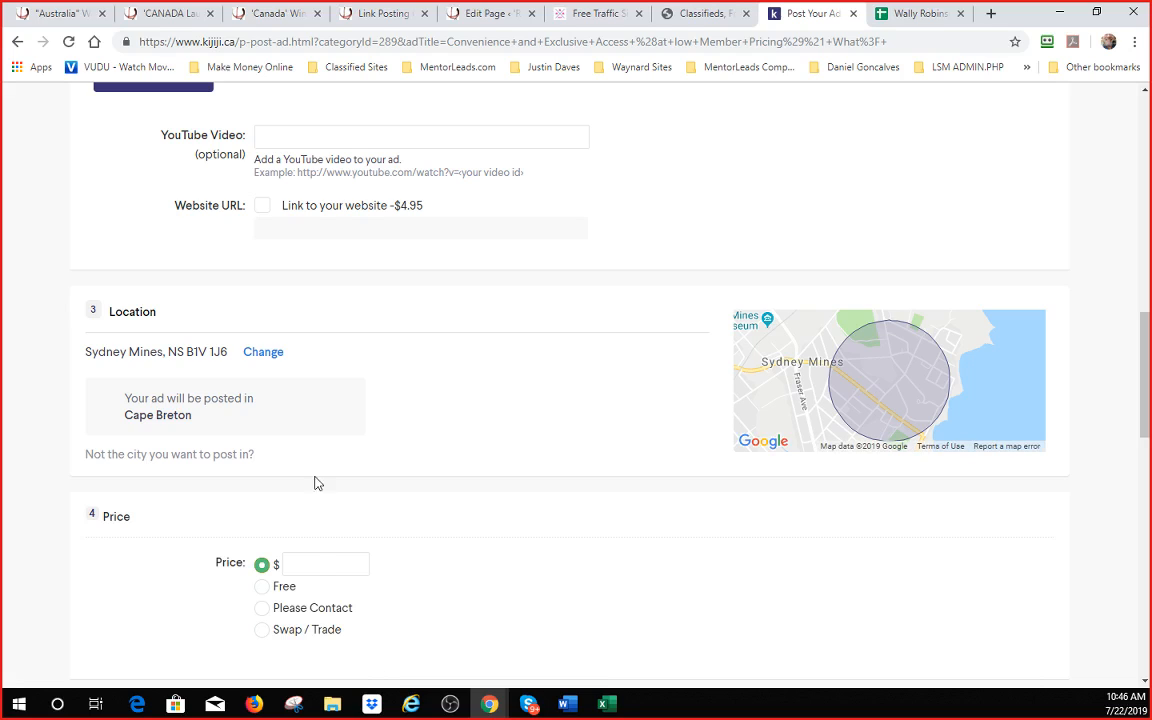
click(262, 586)
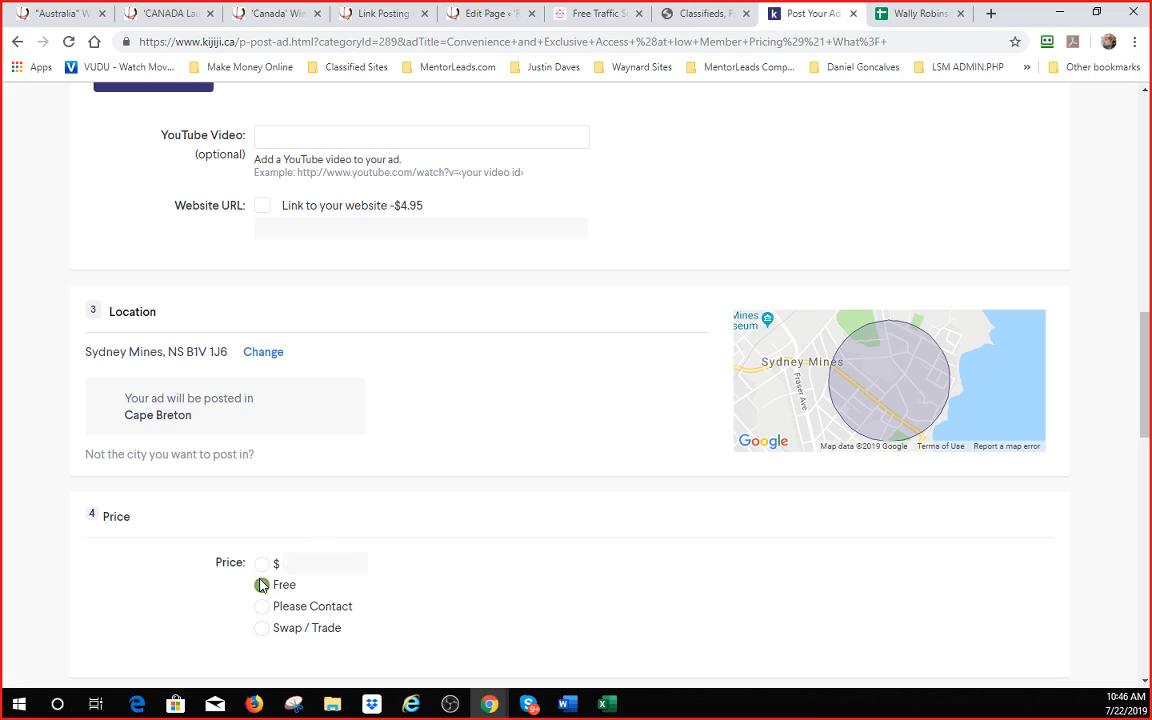
click(331, 571)
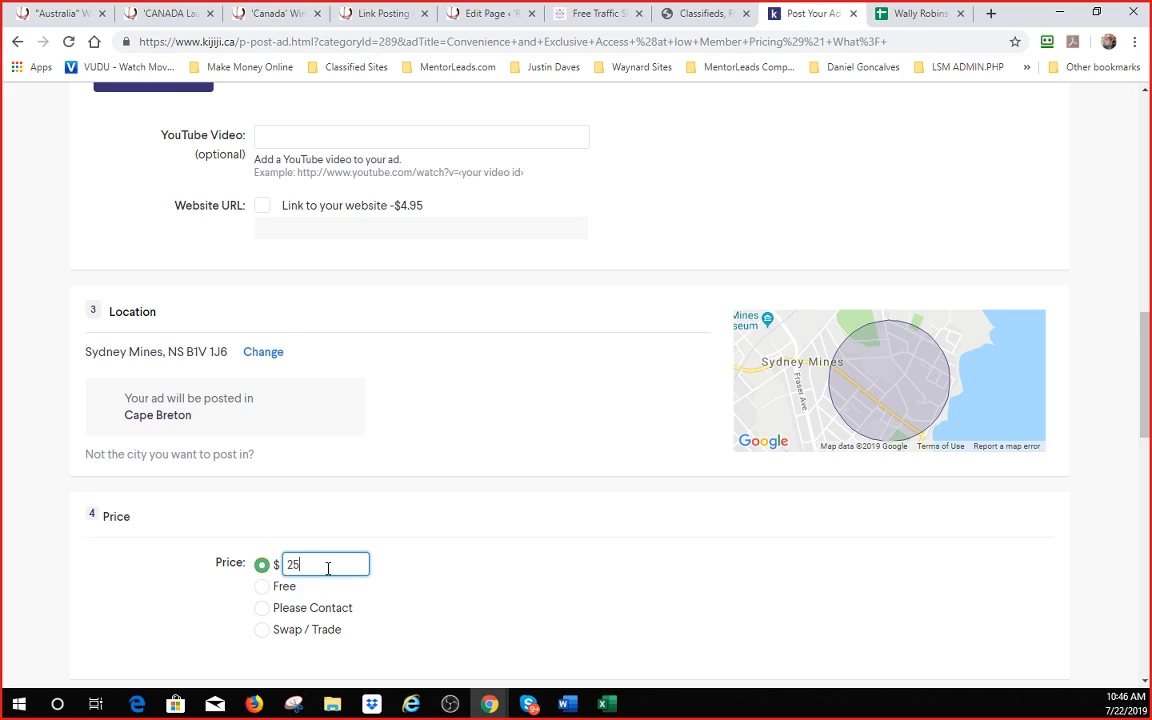
scroll(328, 568, down, 4)
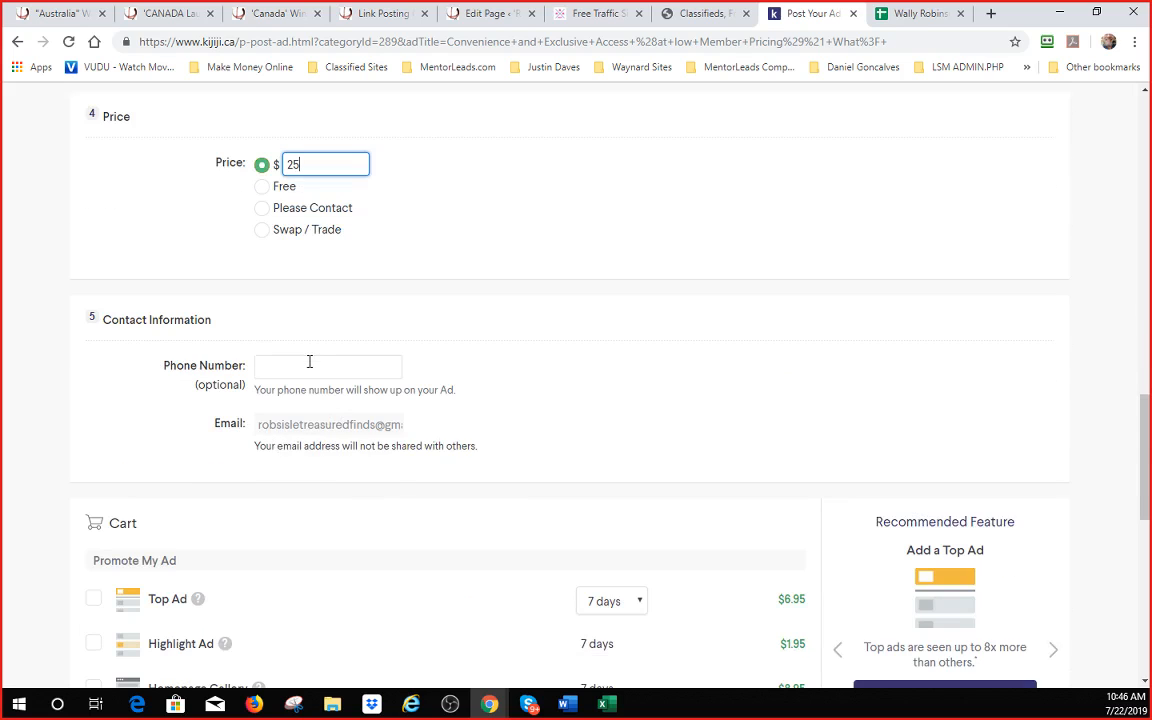
scroll(309, 361, down, 2)
Change the ad's price from $25 to Free
scroll(309, 360, up, 6)
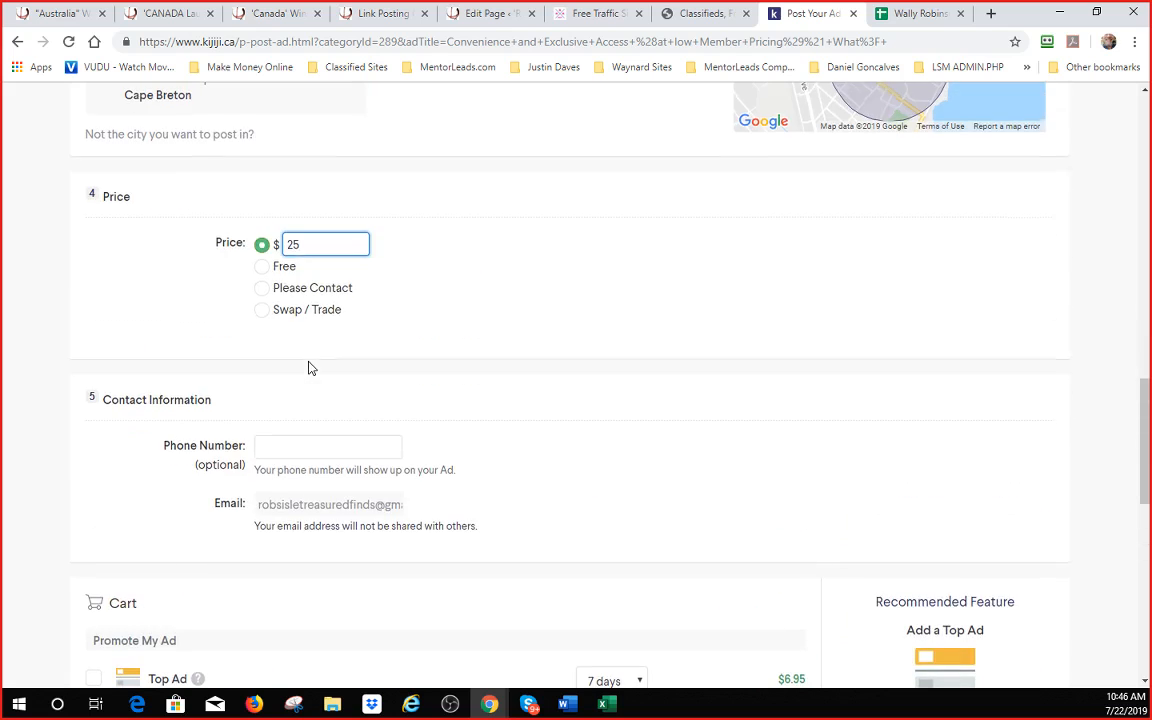
scroll(309, 368, up, 2)
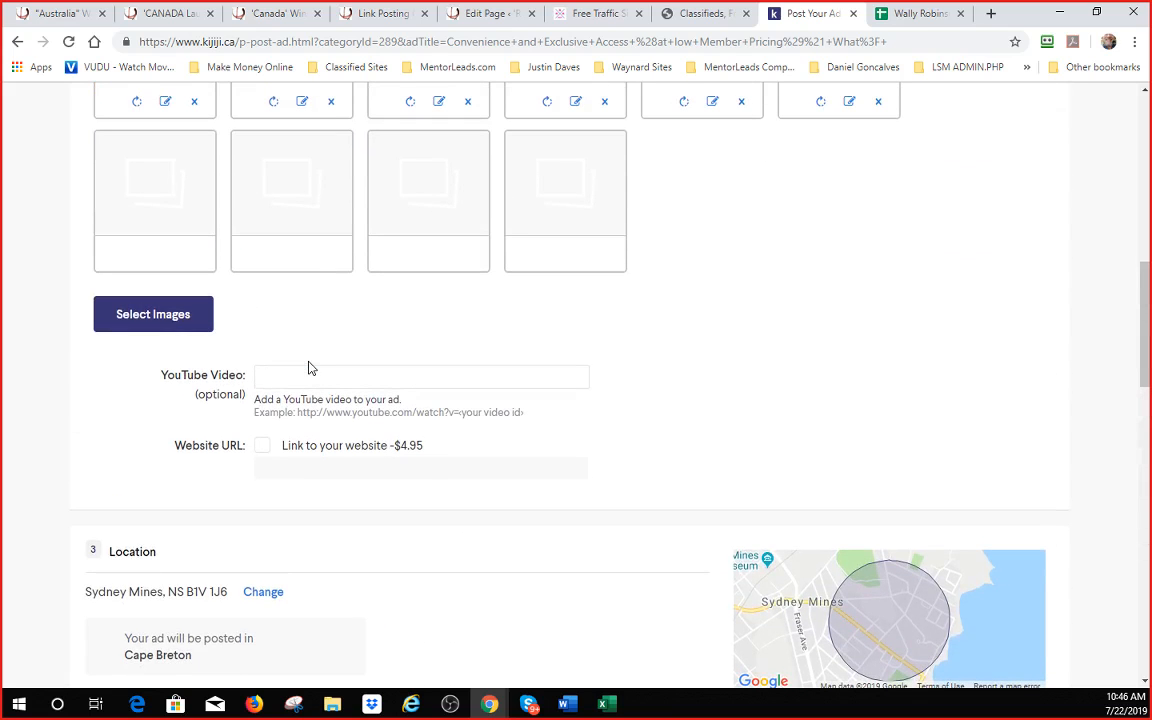
scroll(309, 368, up, 6)
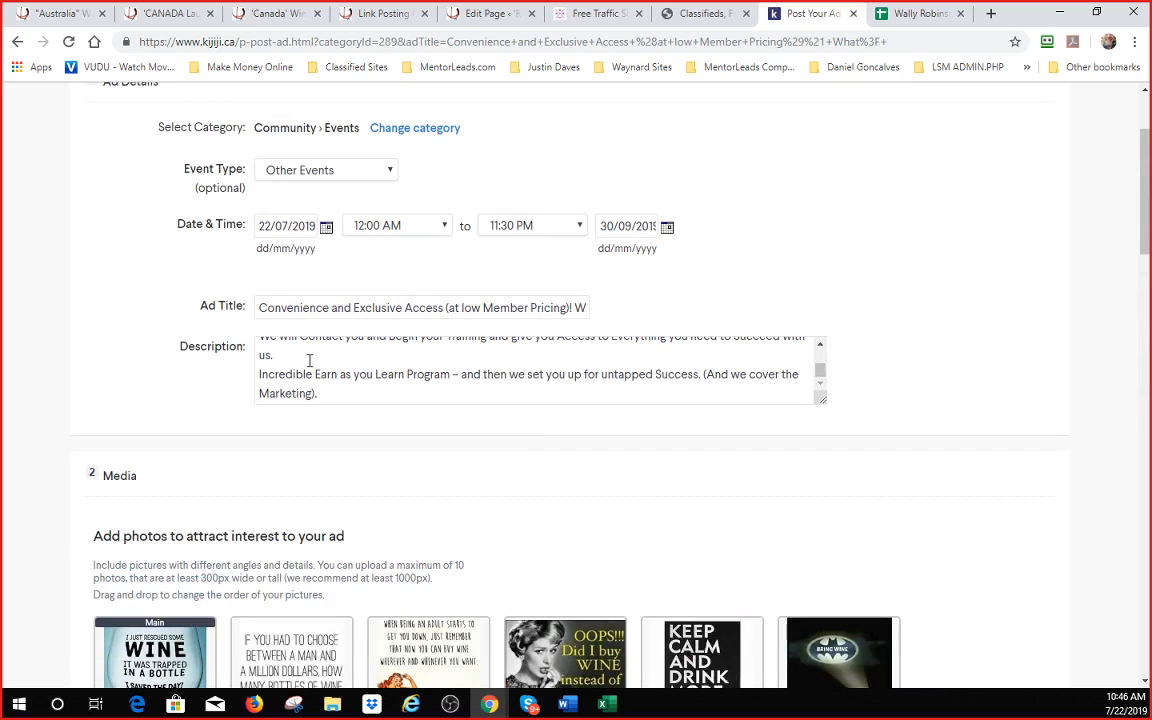
scroll(309, 362, down, 3)
scroll(764, 319, down, 16)
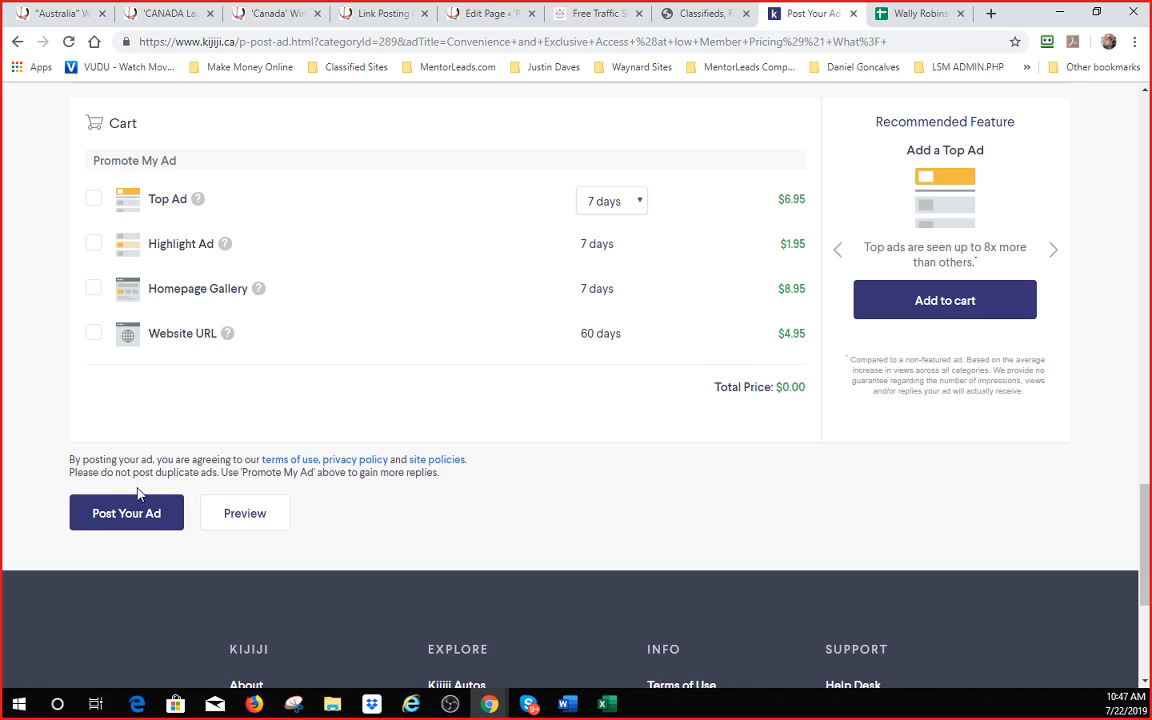
scroll(154, 476, up, 3)
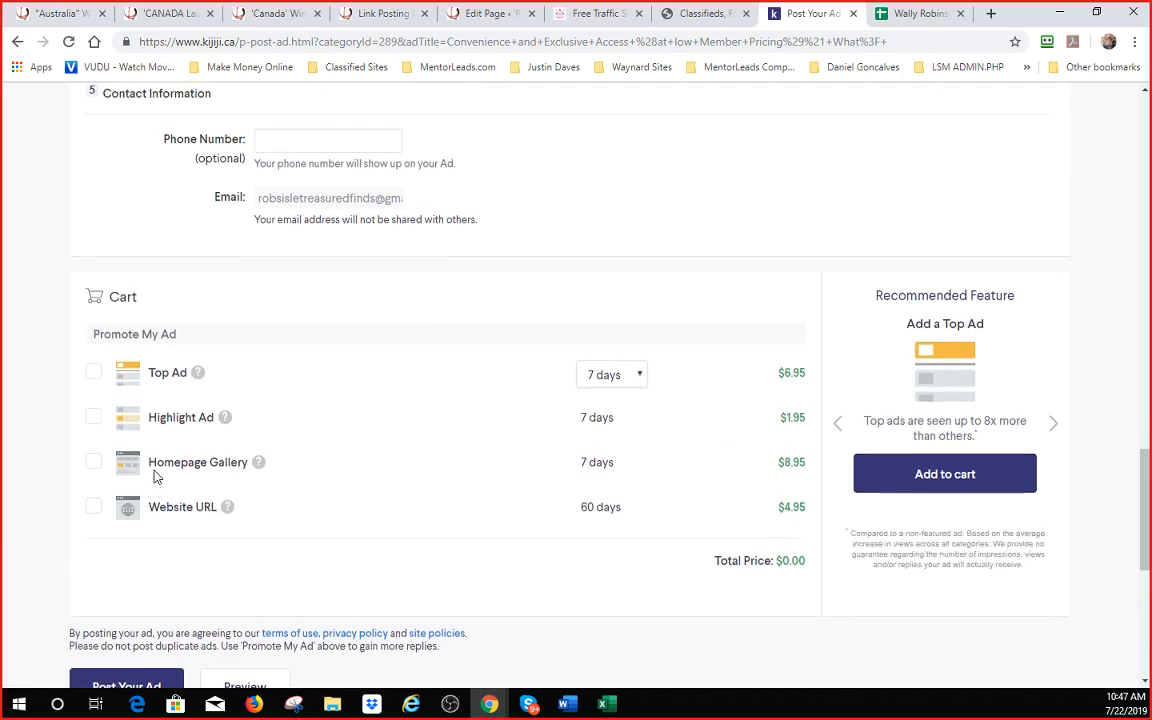
scroll(154, 476, up, 5)
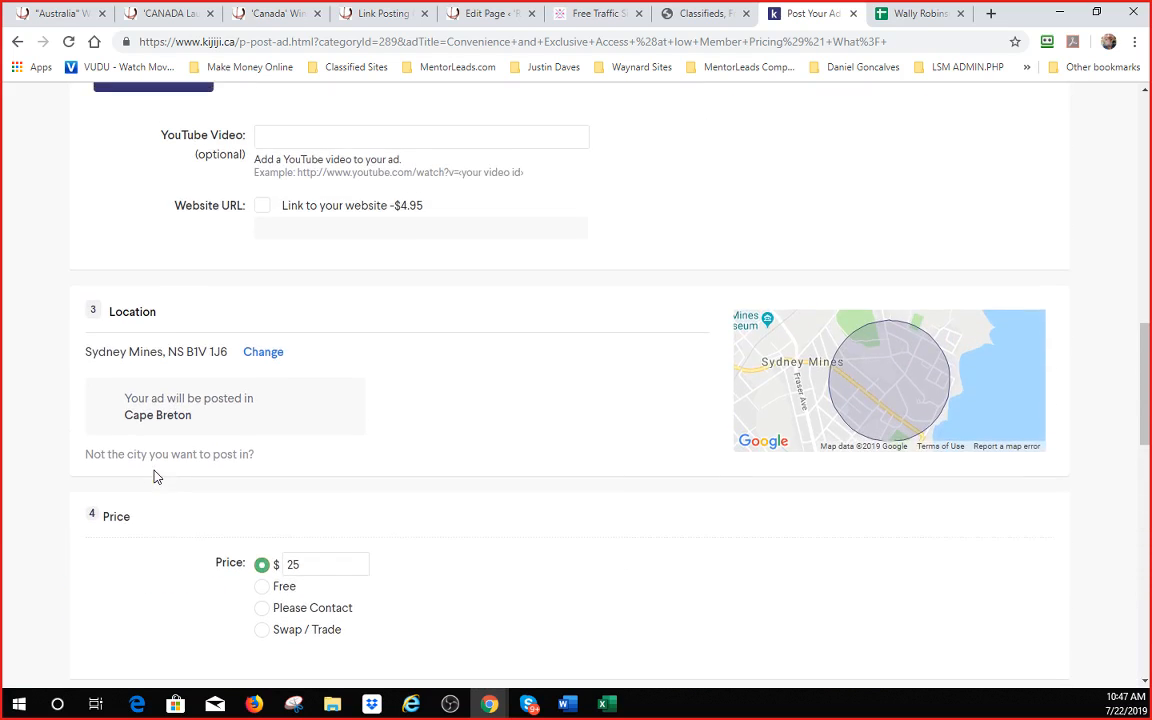
click(261, 587)
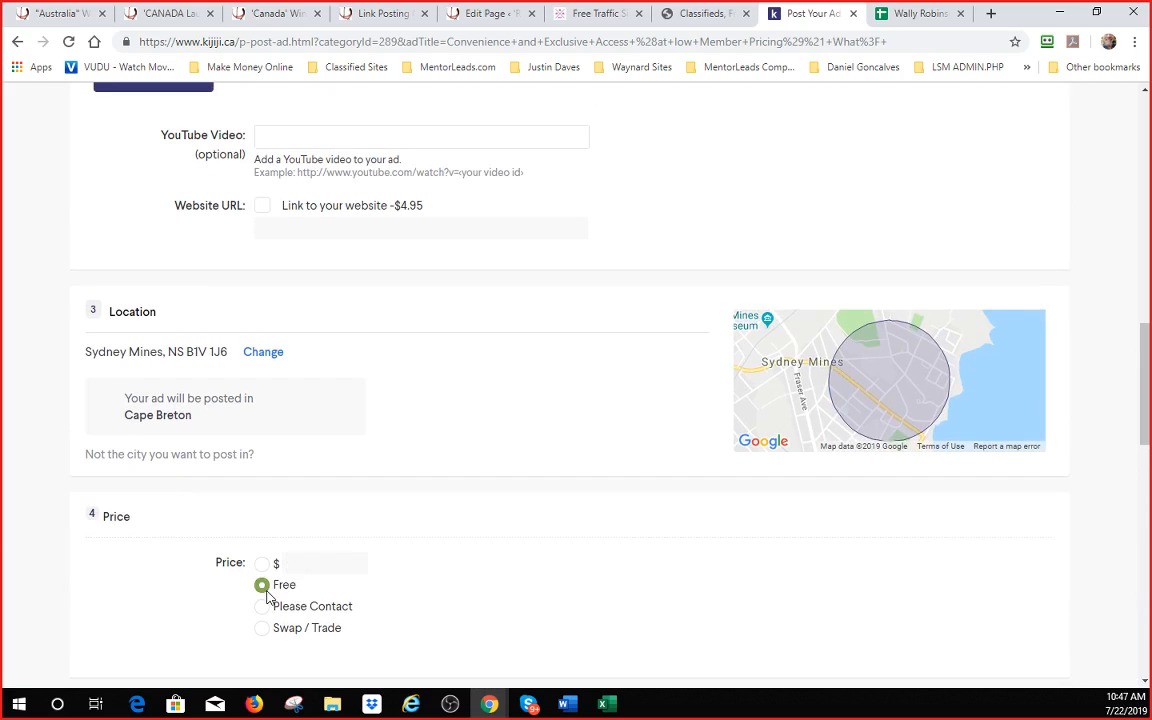
scroll(242, 543, down, 6)
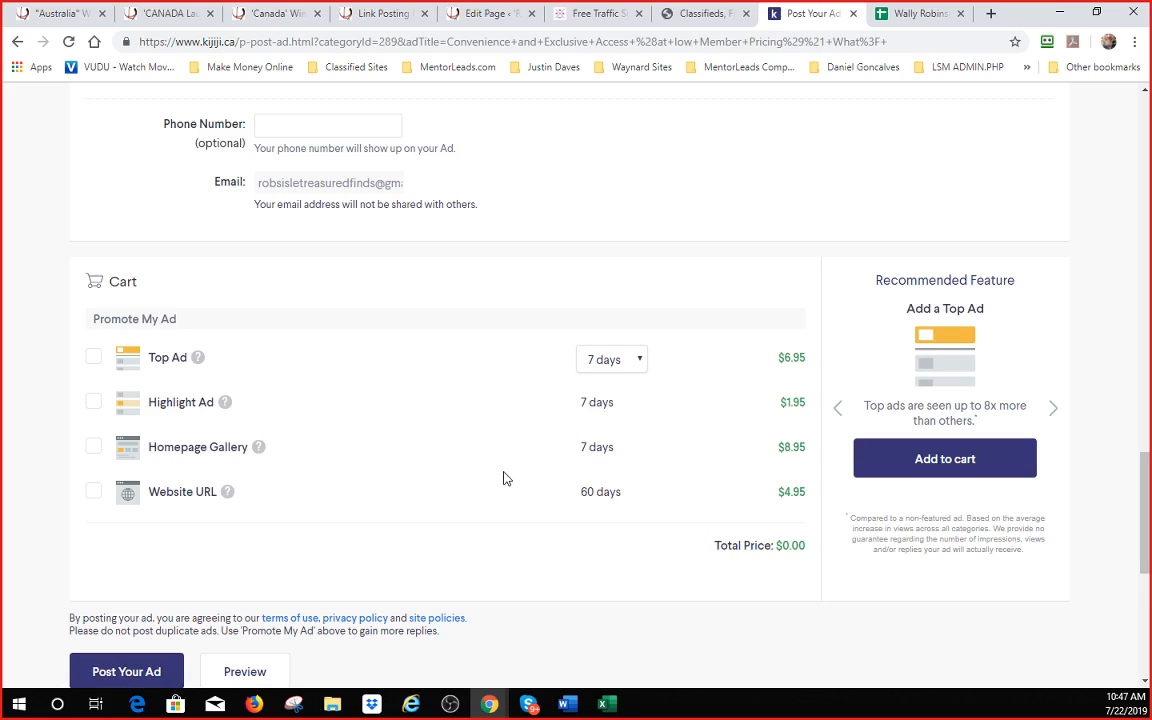
Open the Select Images file browser, then cancel it without adding photos
scroll(486, 440, up, 3)
scroll(486, 440, up, 3)
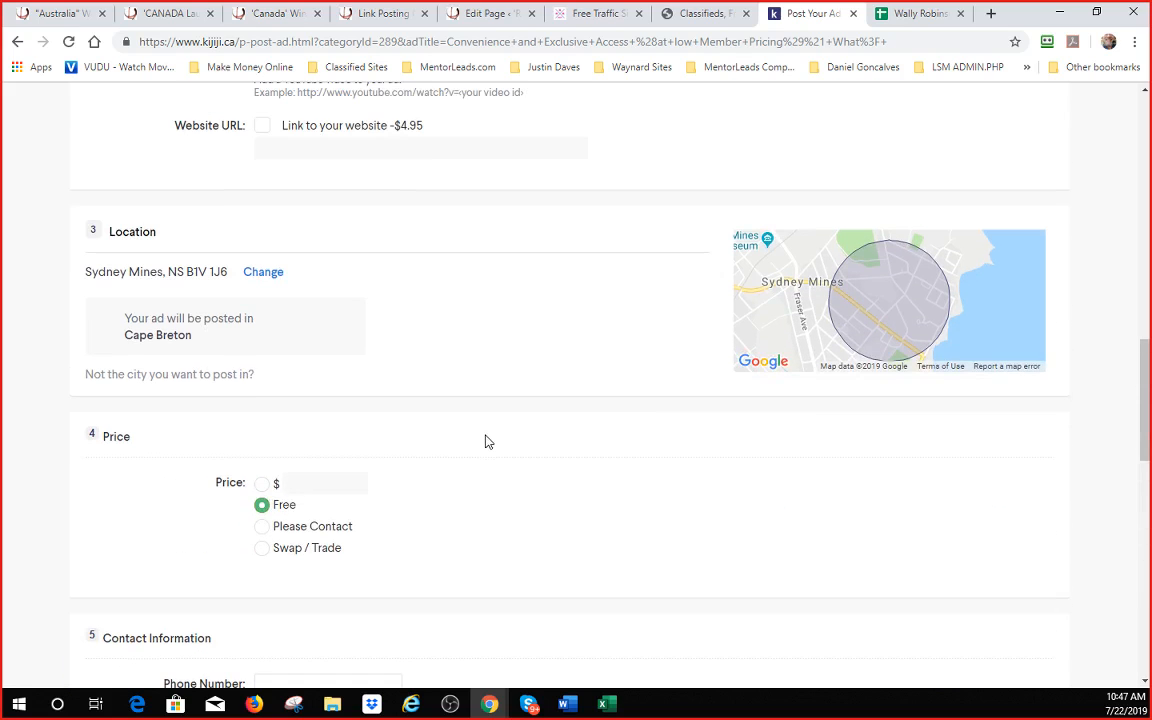
scroll(476, 458, up, 4)
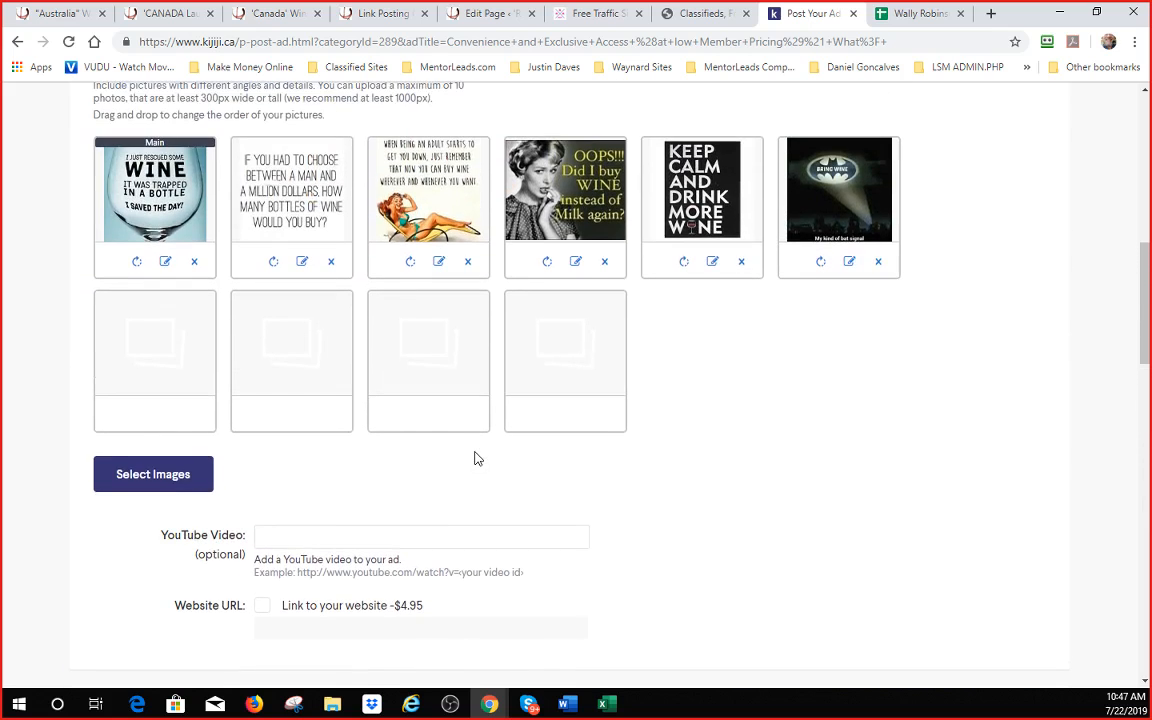
click(138, 476)
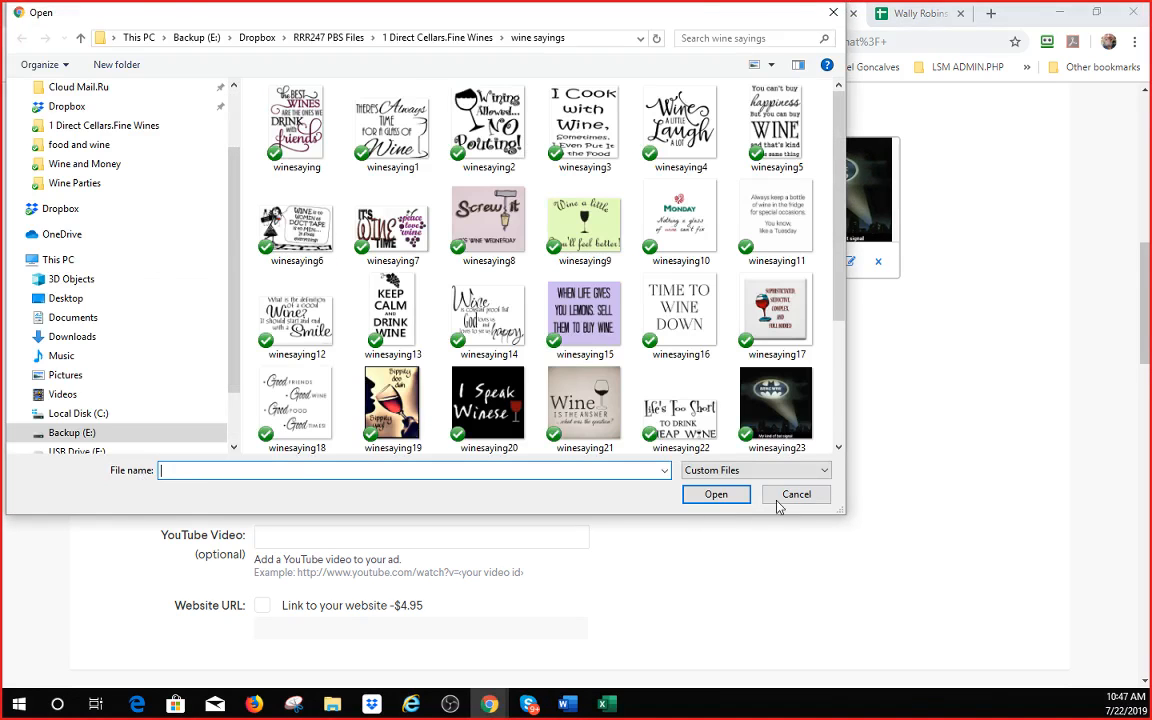
click(780, 495)
scroll(578, 478, up, 5)
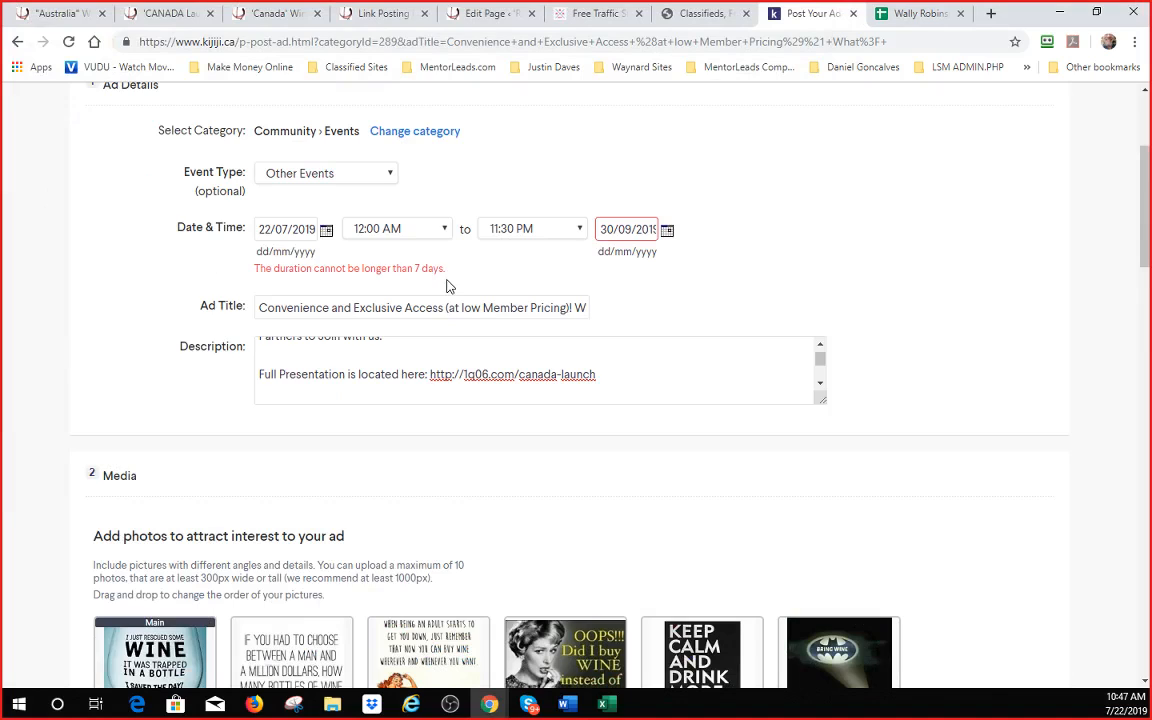
Move the event's end date back to 29/07/2019, one week after the 22/07/2019 start
click(298, 231)
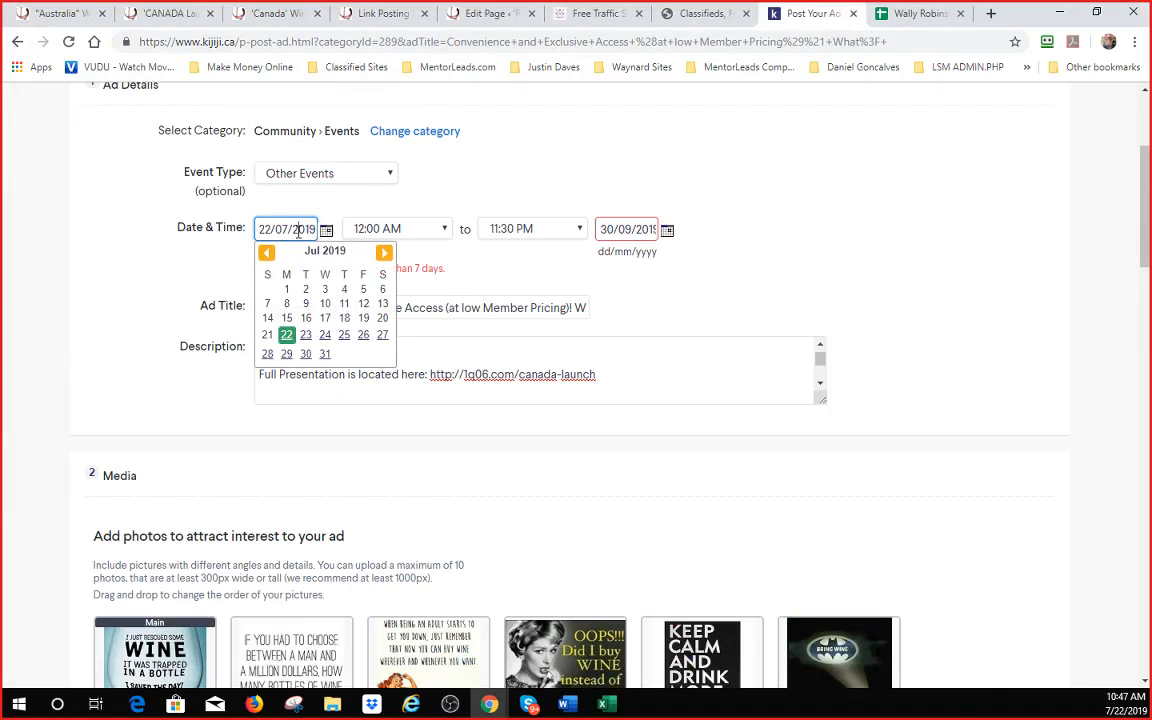
click(605, 229)
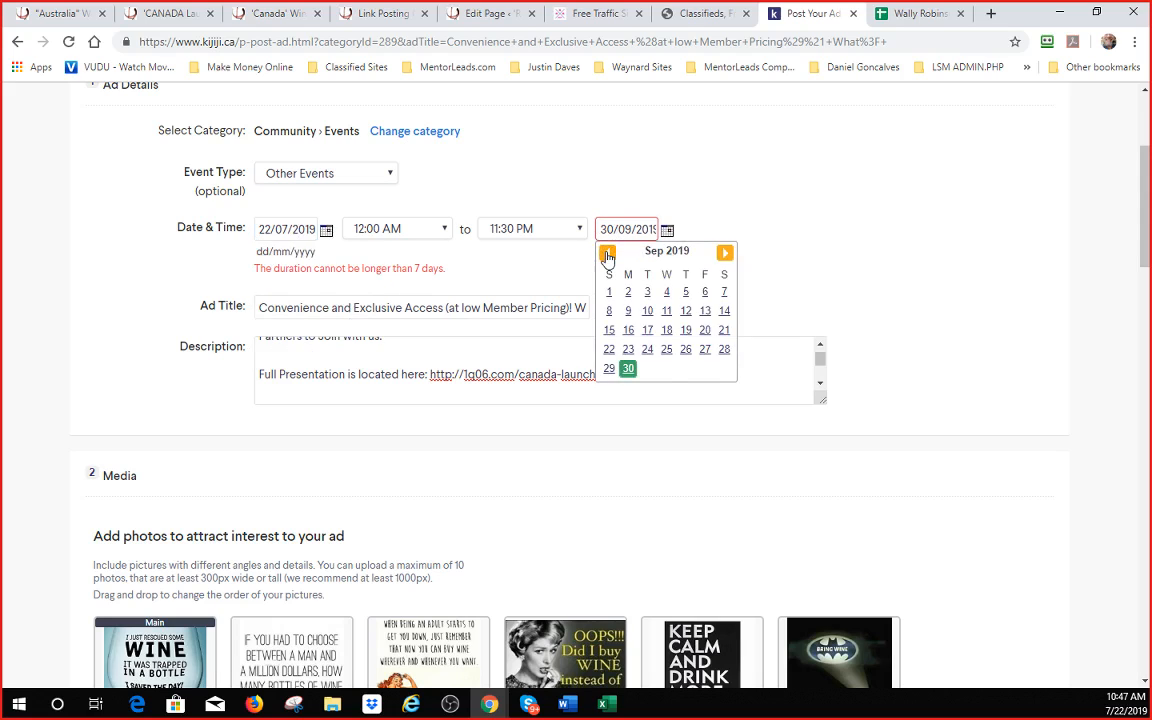
click(607, 253)
click(607, 253)
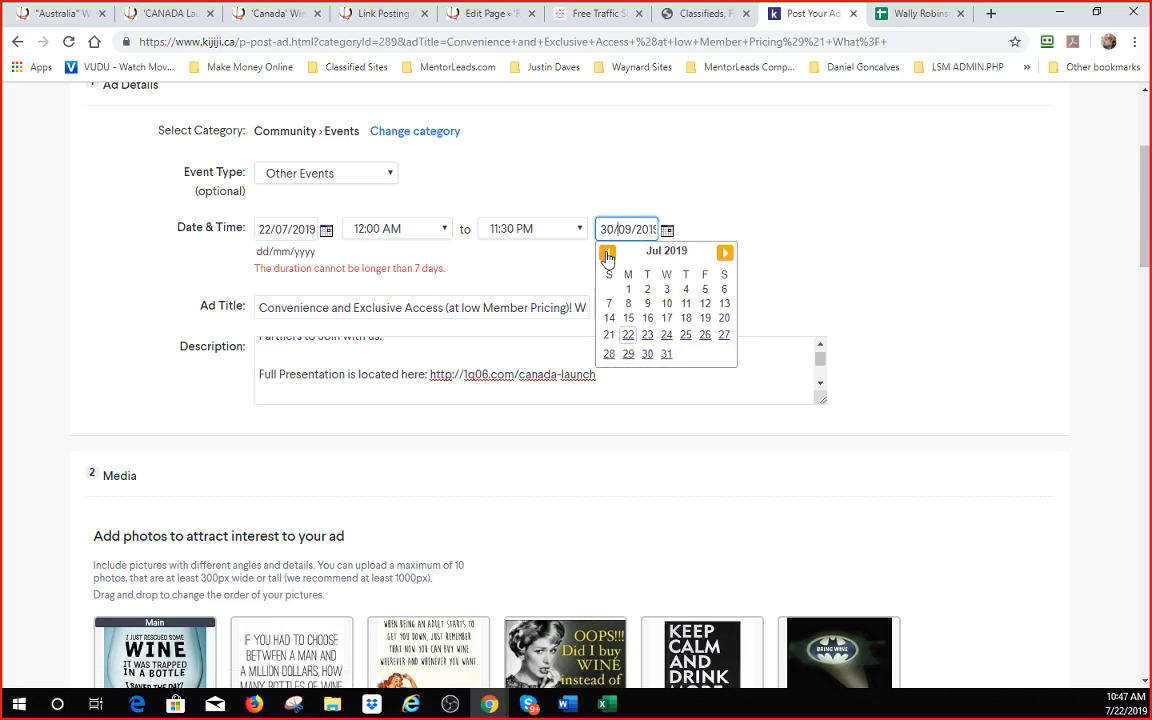
click(629, 354)
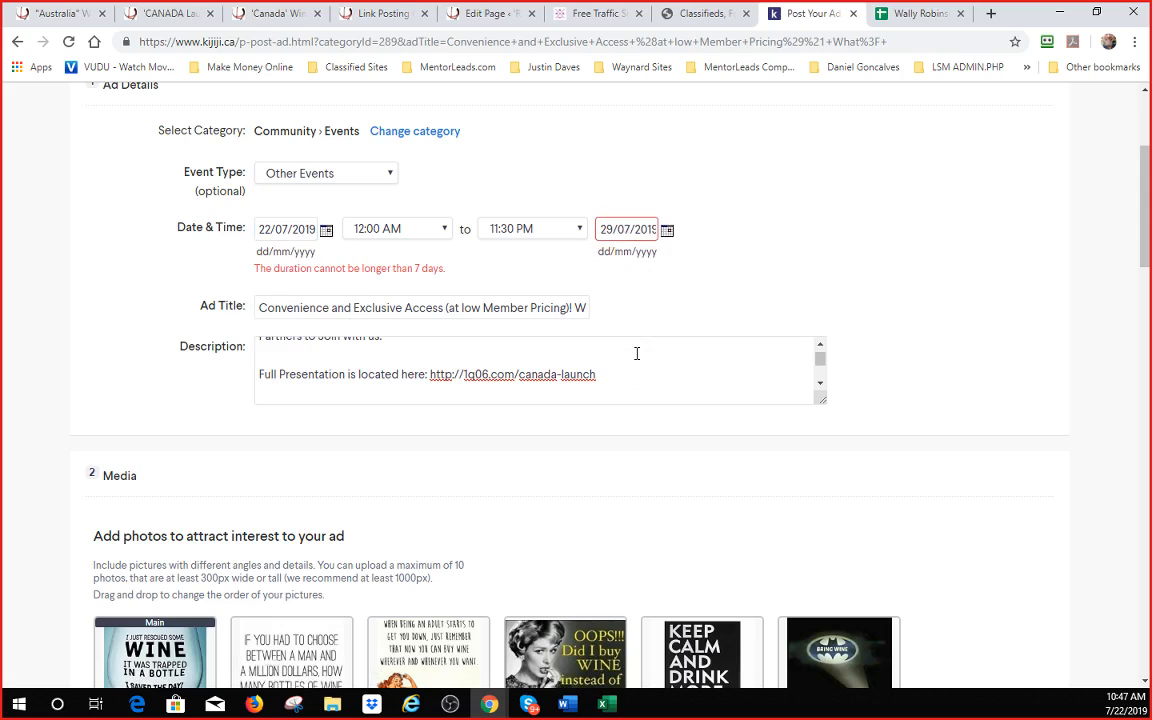
scroll(636, 353, down, 10)
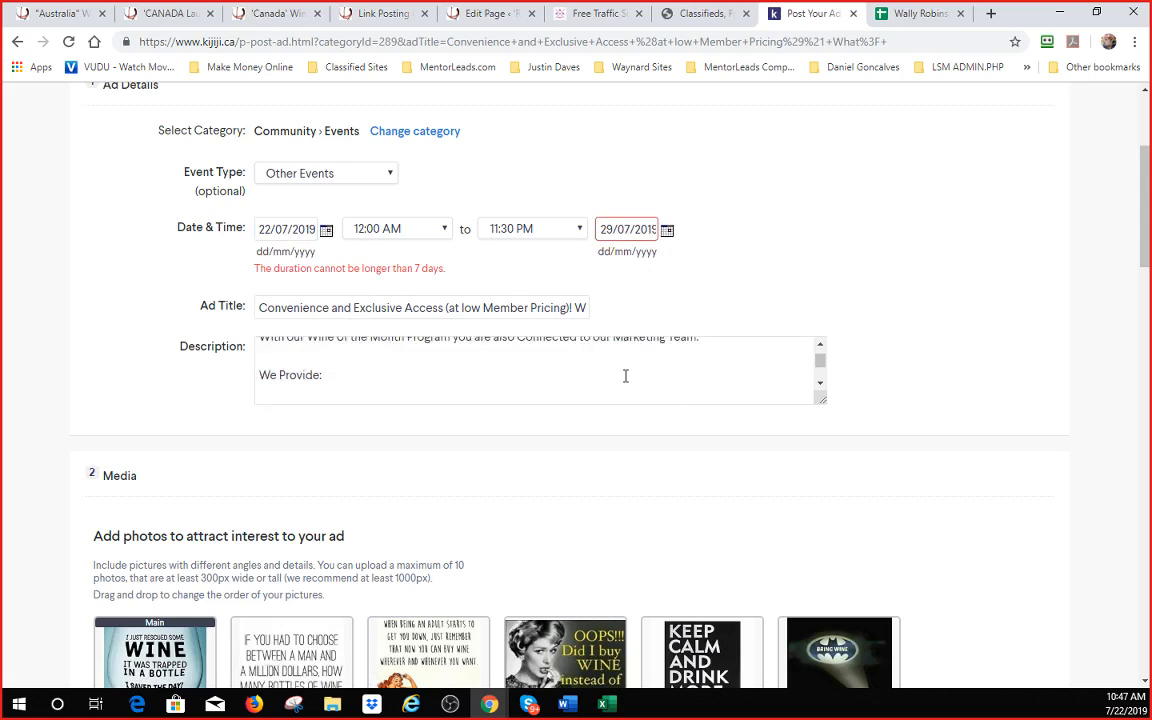
scroll(253, 491, down, 15)
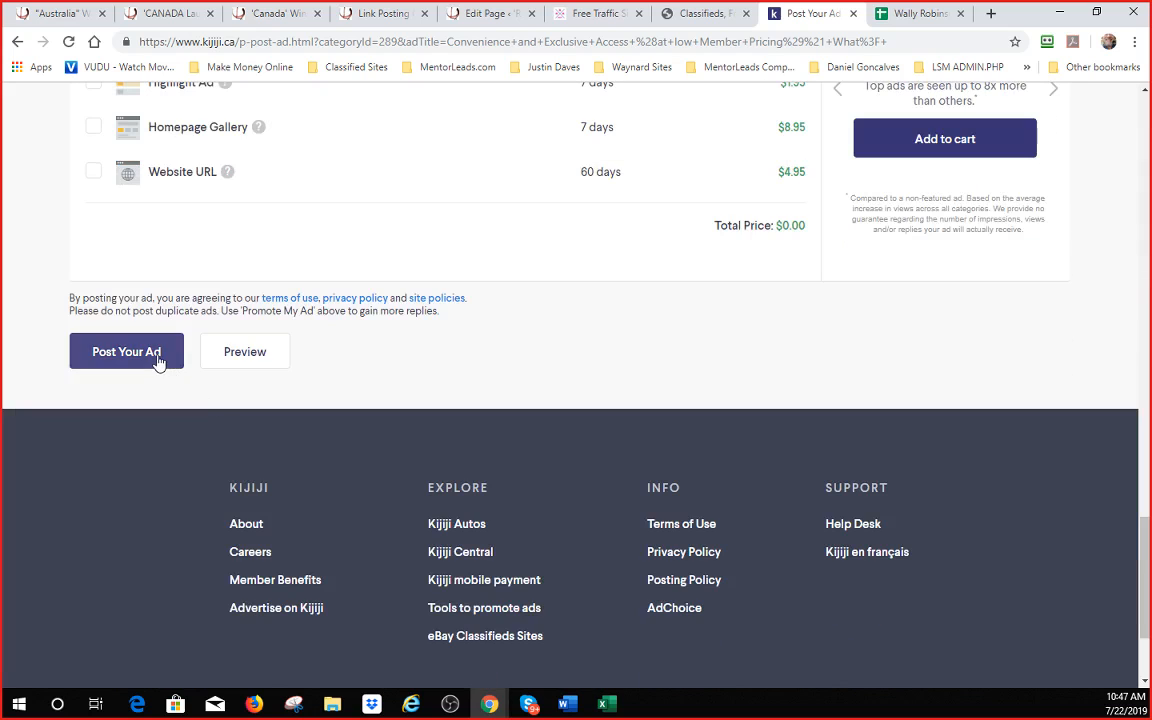
Post the ad, select its Nova Scotia-to-Ad ID breadcrumb, and bring up the Google Sheets tracker
click(157, 360)
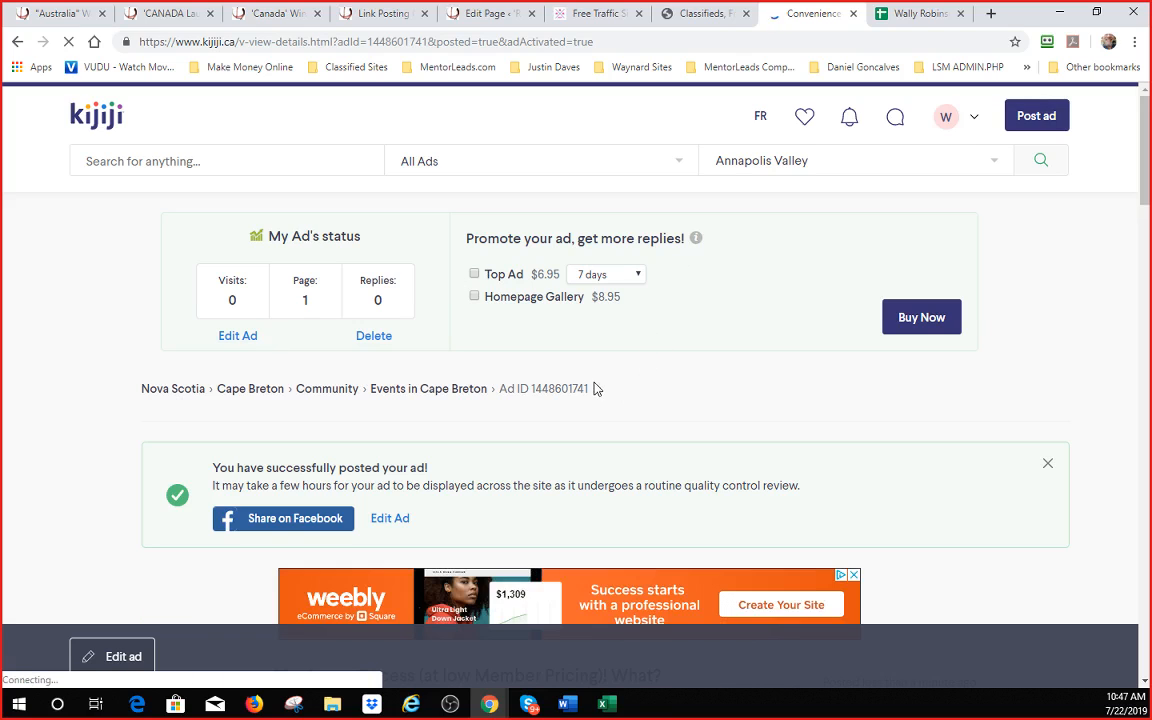
drag(594, 391, 119, 394)
drag(596, 392, 138, 395)
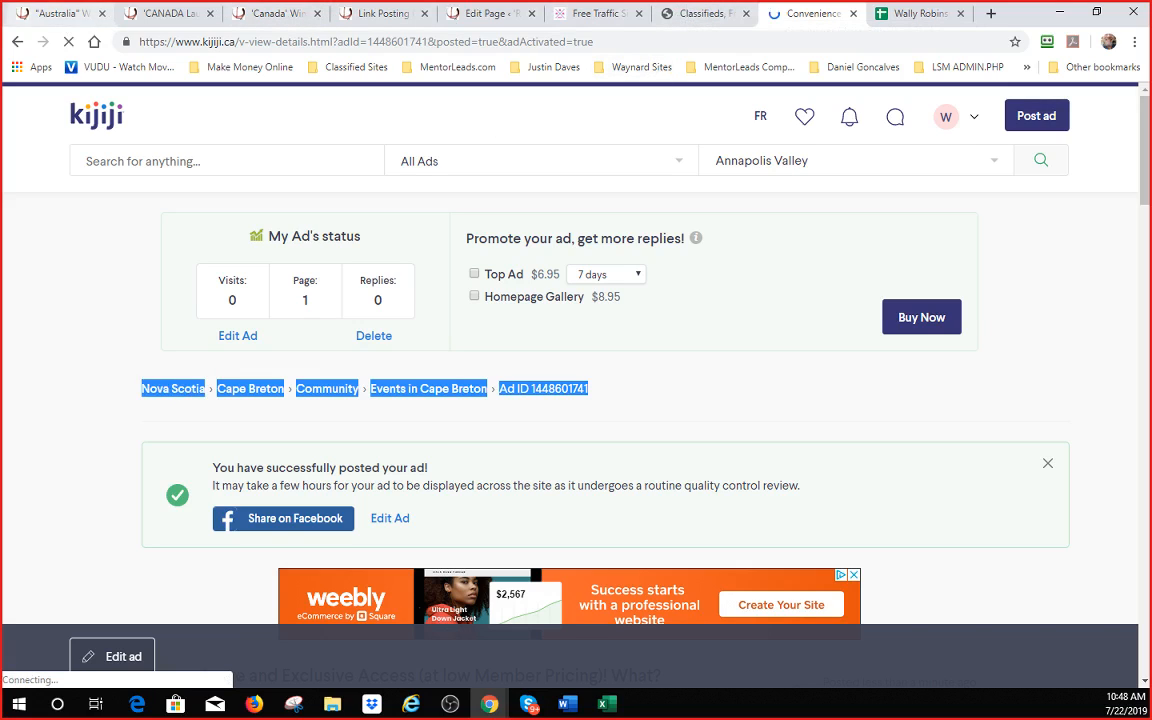
click(910, 14)
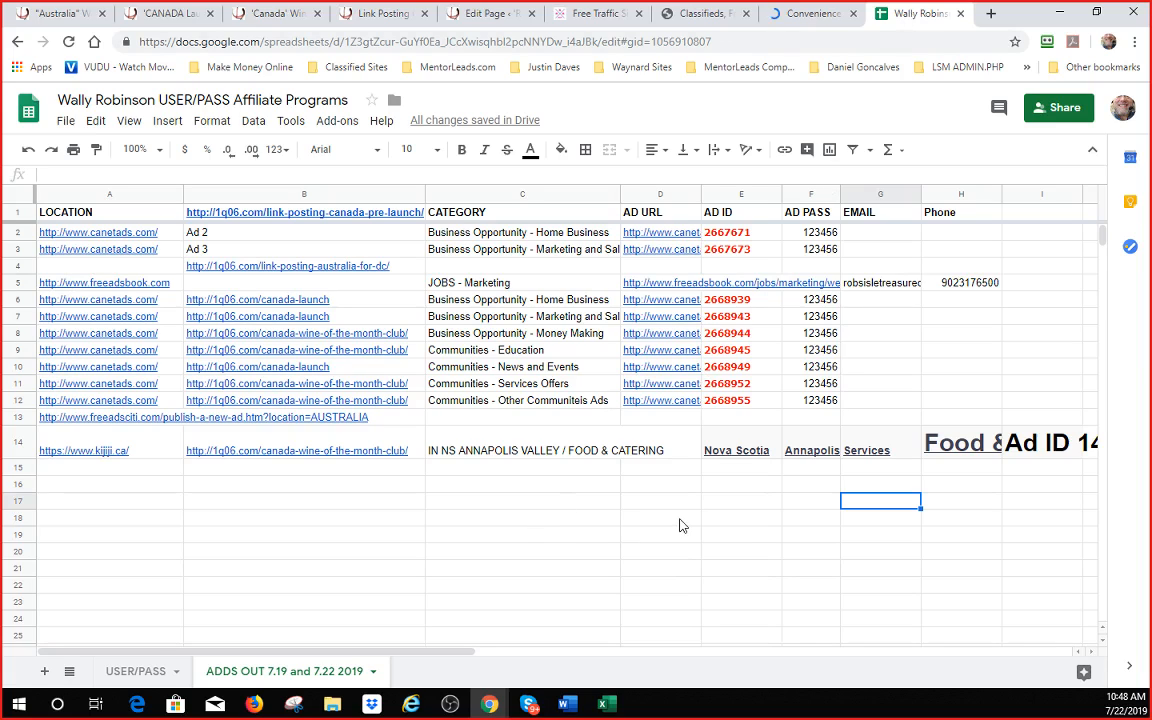
Paste the copied breadcrumb into a spare cell, then move Nova Scotia to E15 and Cape Breton to F15
click(743, 540)
key(ctrl+v)
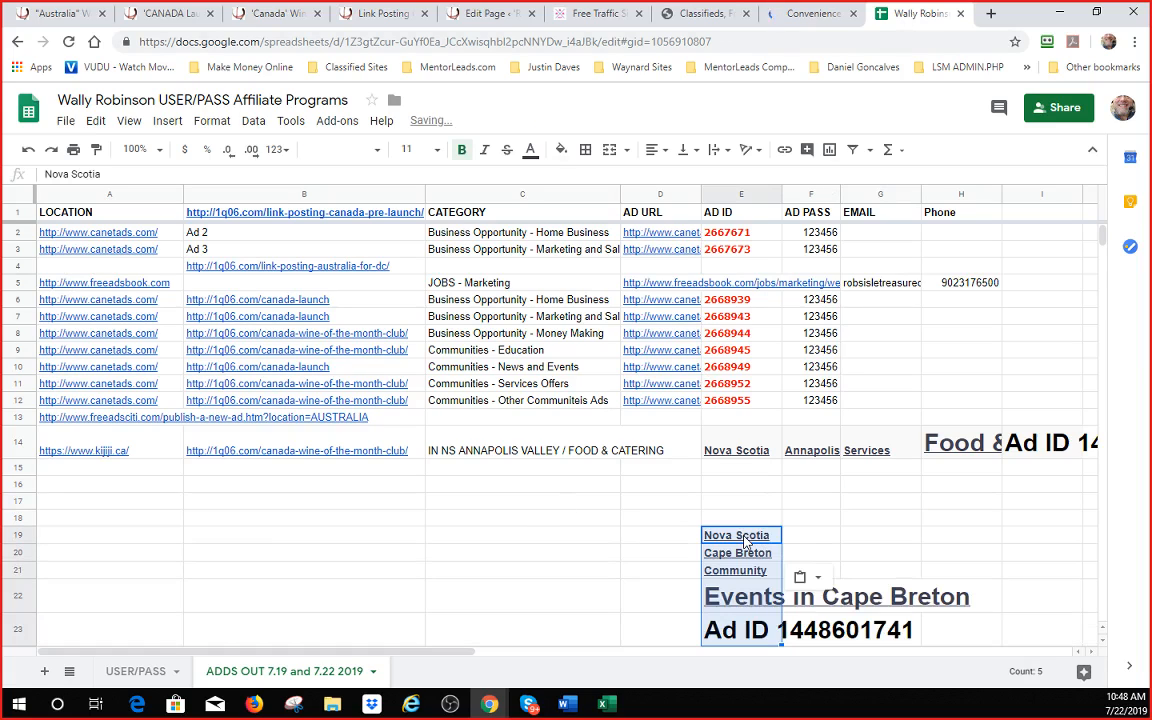
key(ctrl+x)
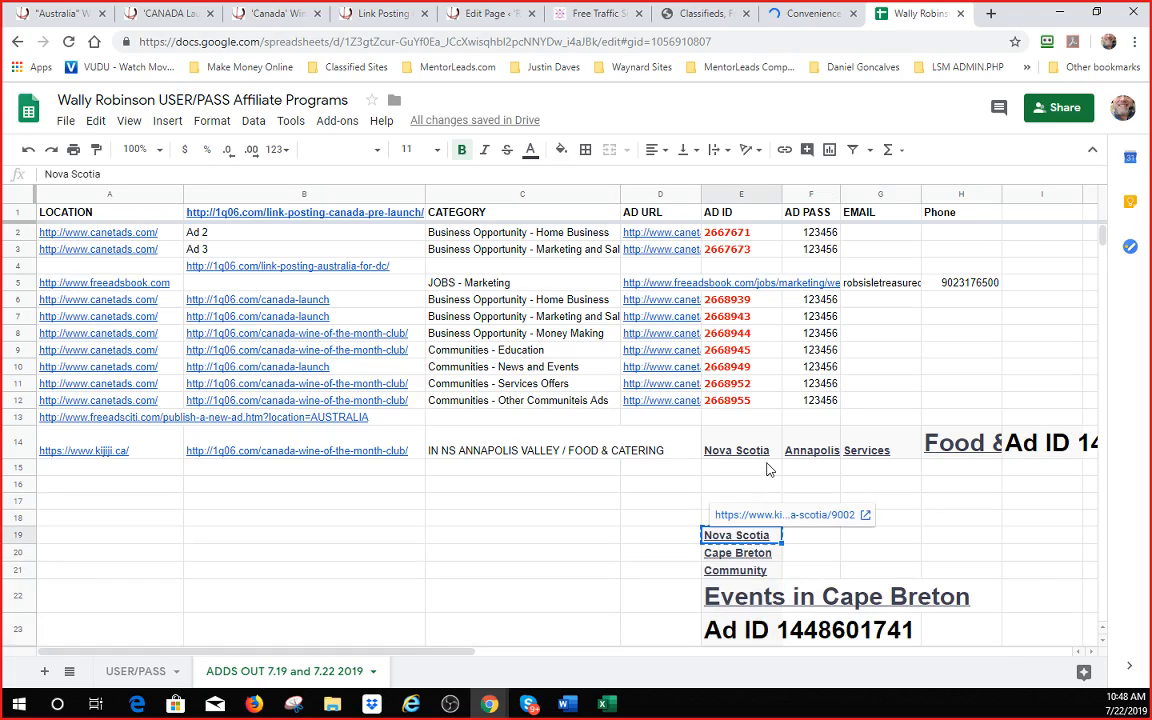
click(766, 471)
key(ctrl+v)
click(752, 560)
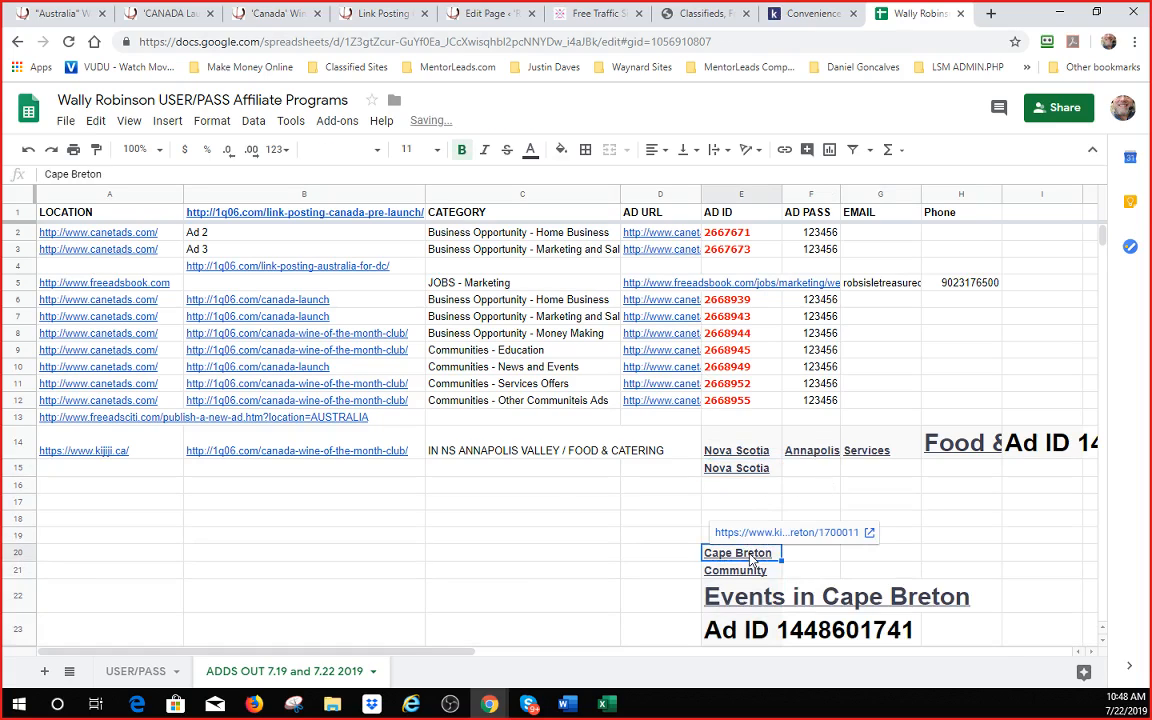
key(ctrl+x)
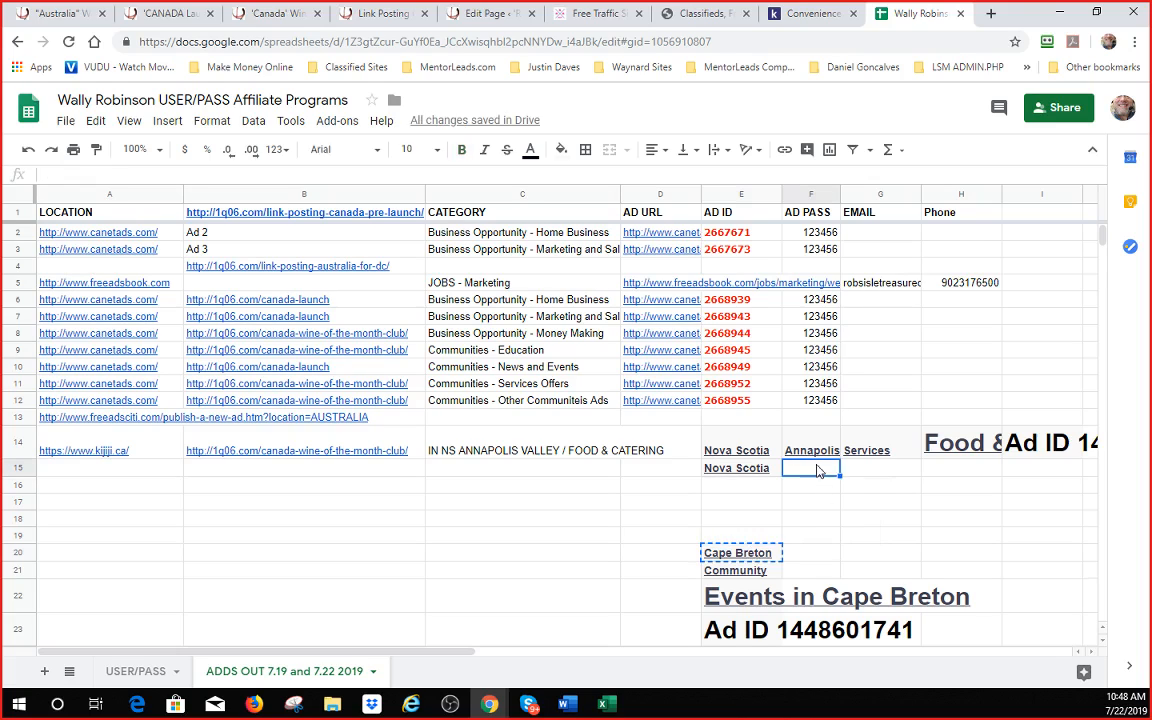
click(817, 474)
key(ctrl+v)
Move Community, Events in Cape Breton and the Ad ID into G15, H15 and I15
click(738, 570)
key(ctrl+x)
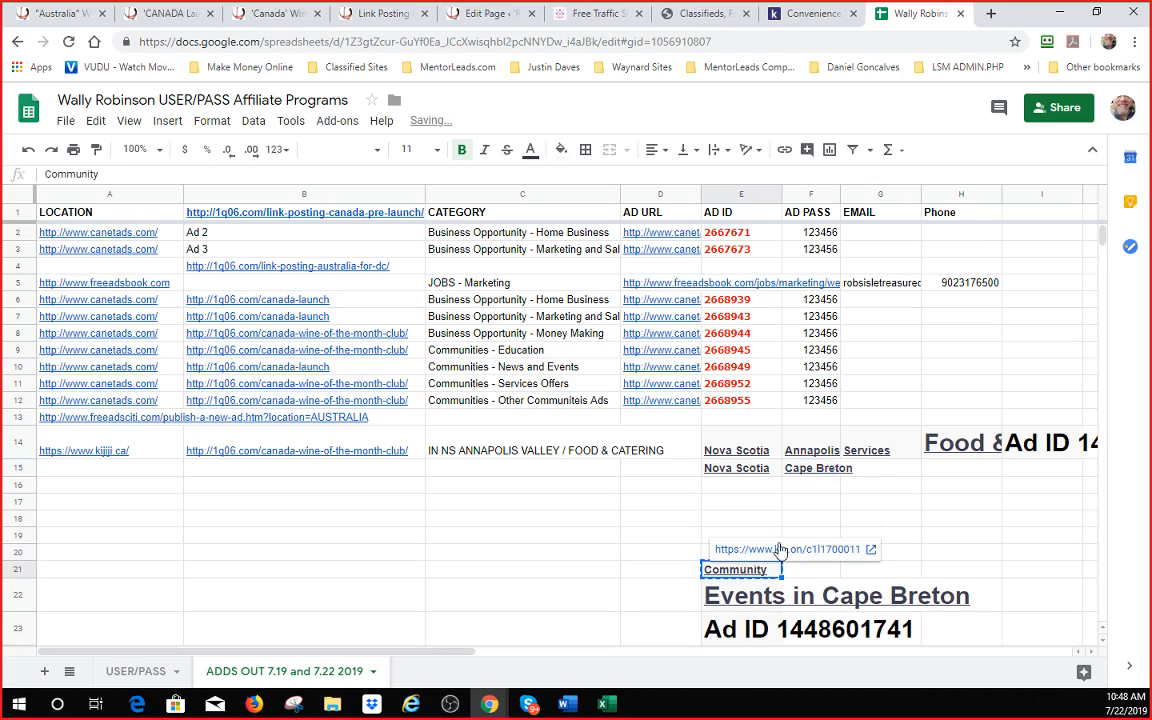
click(872, 469)
key(ctrl+v)
click(776, 597)
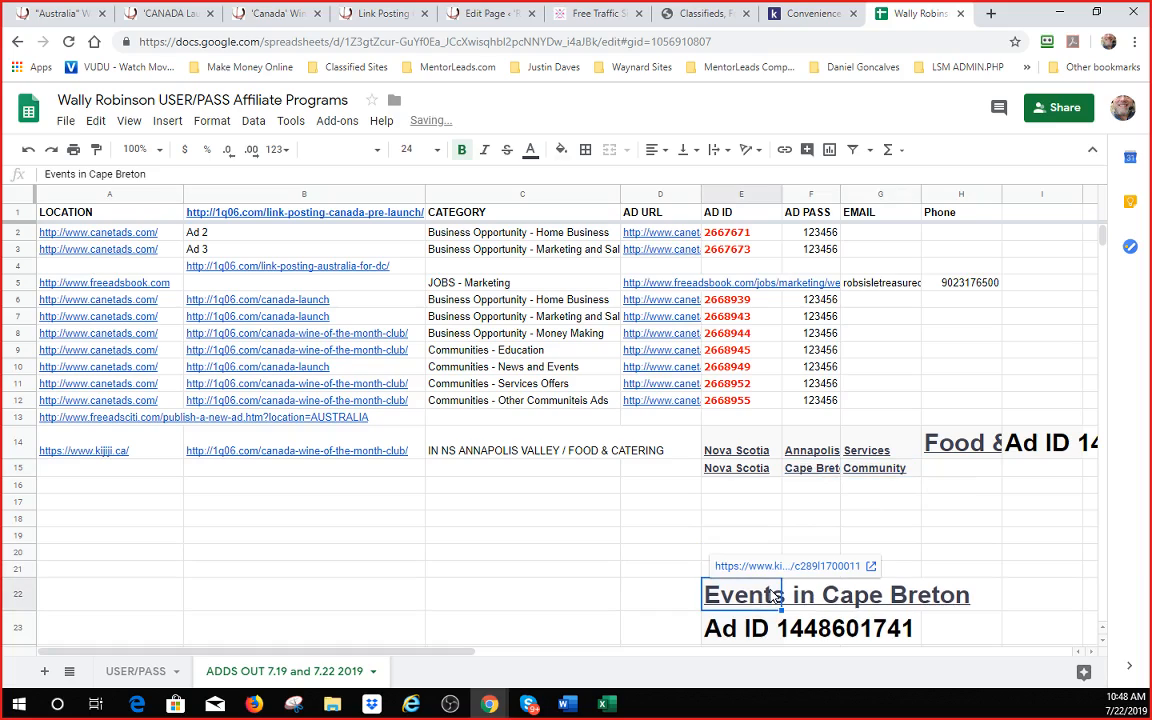
key(ctrl+x)
click(962, 480)
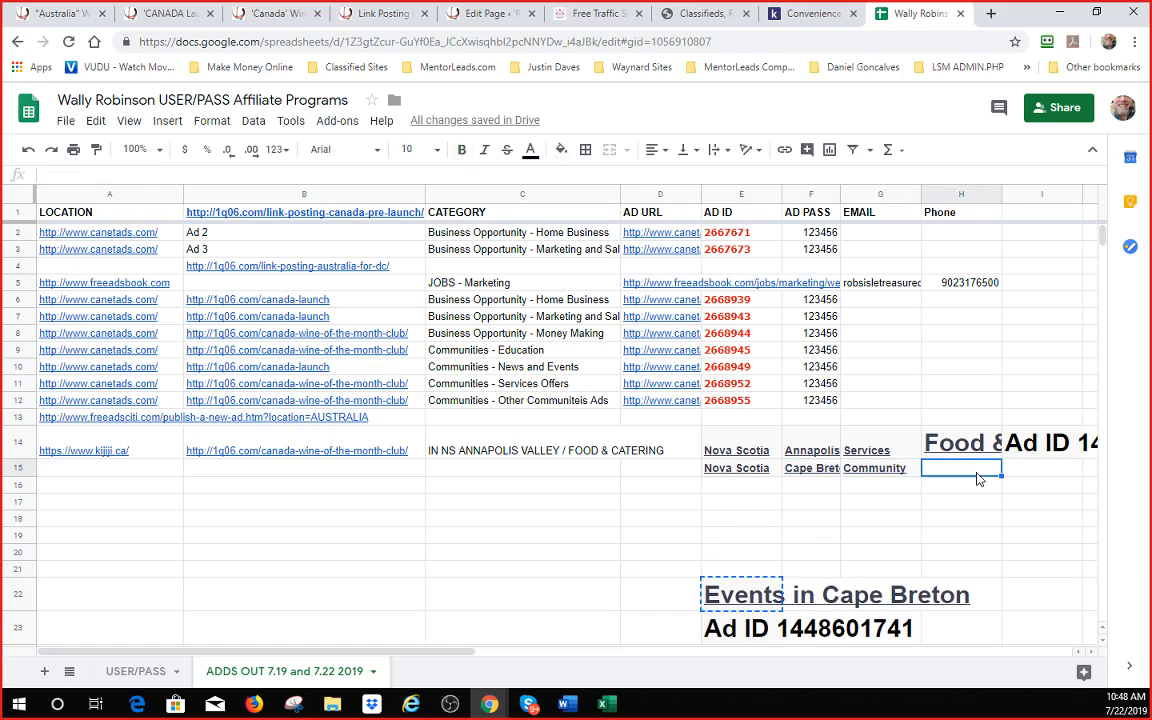
key(ctrl+v)
click(775, 628)
key(ctrl+x)
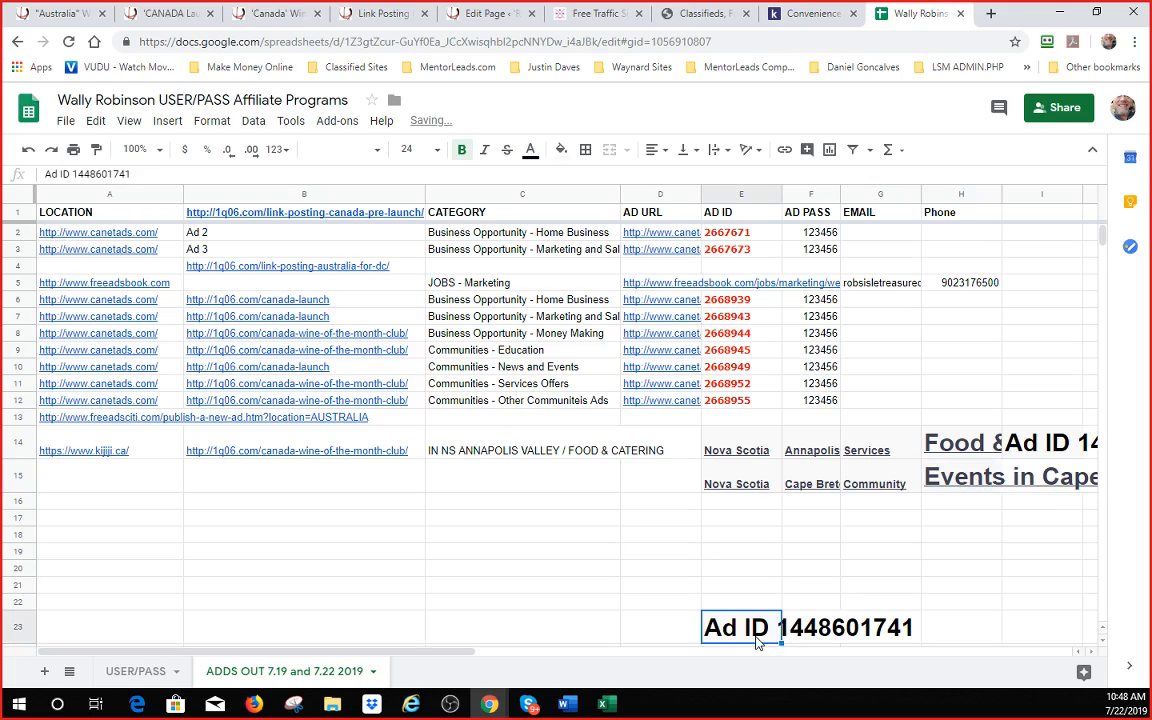
click(1038, 486)
key(ctrl+v)
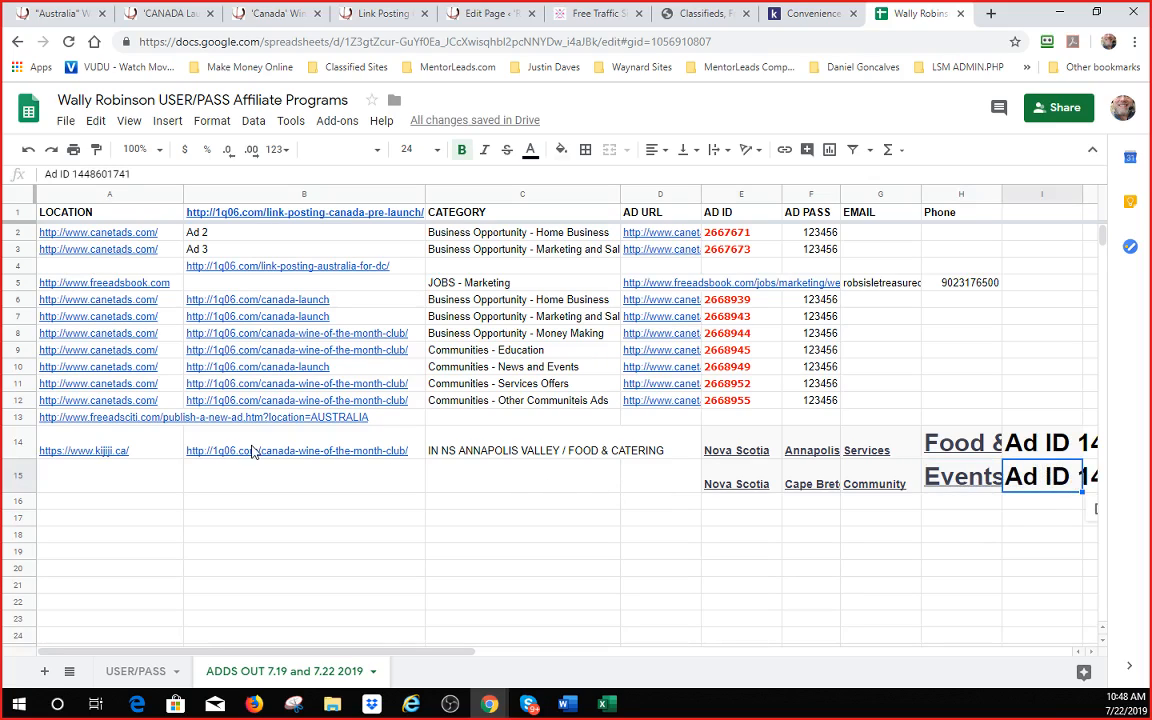
Copy the Kijiji link and landing page from A14:B14 into A15:B15, then return to Kijiji
drag(260, 452, 110, 452)
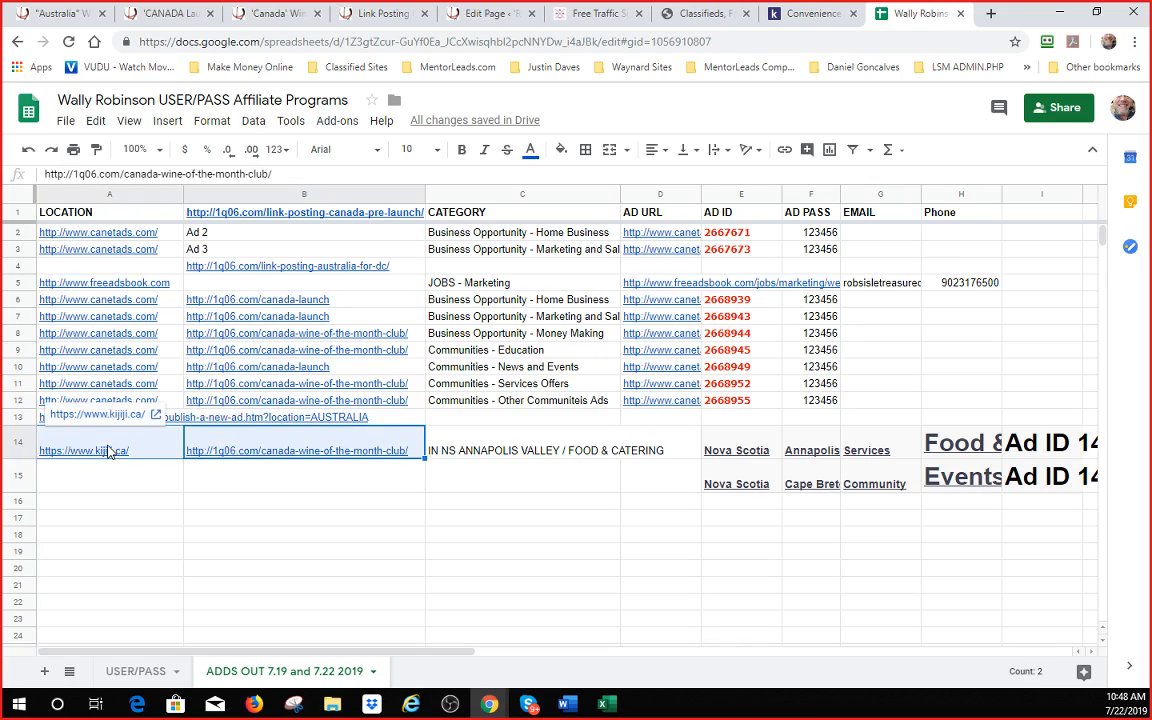
key(ctrl+c)
click(98, 475)
key(ctrl+v)
click(303, 541)
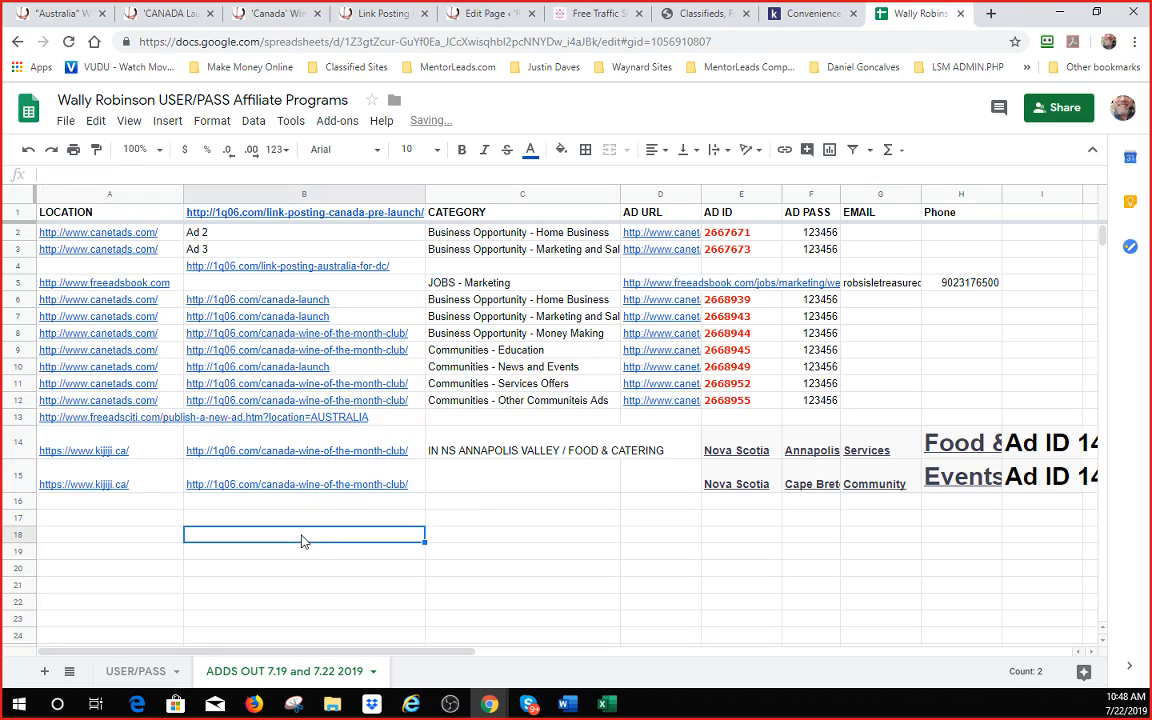
click(802, 13)
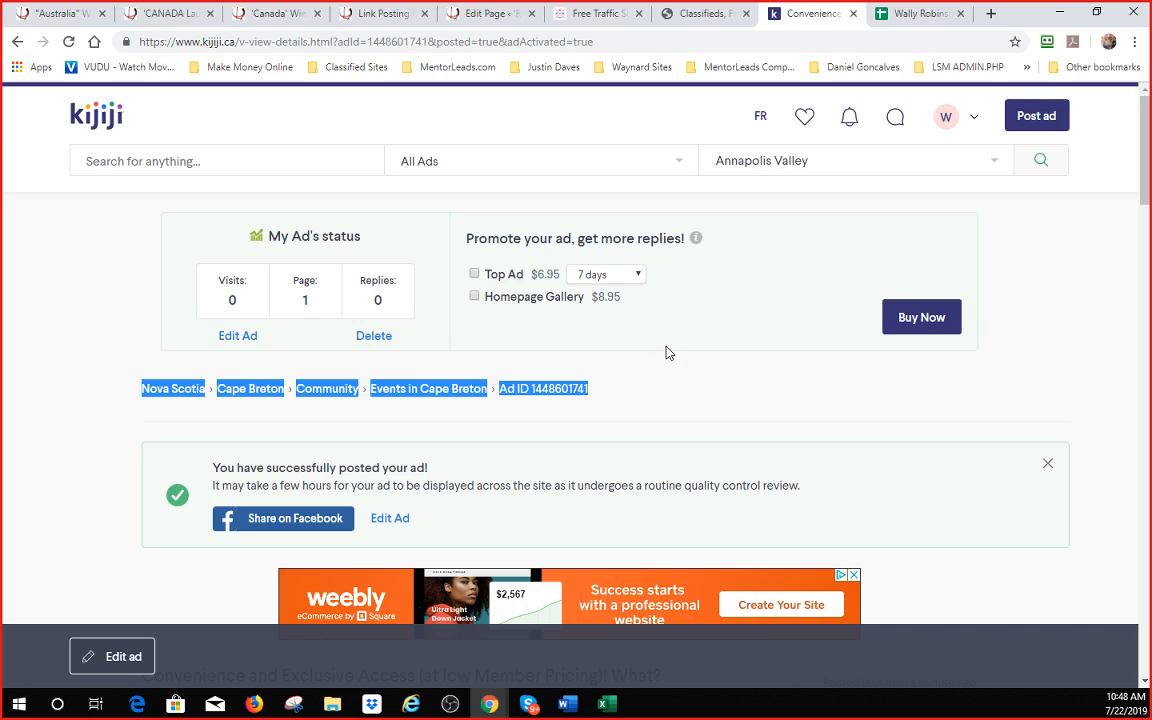
Scroll through the posted wine-club ad to review it, then close its Kijiji tab
scroll(490, 500, down, 5)
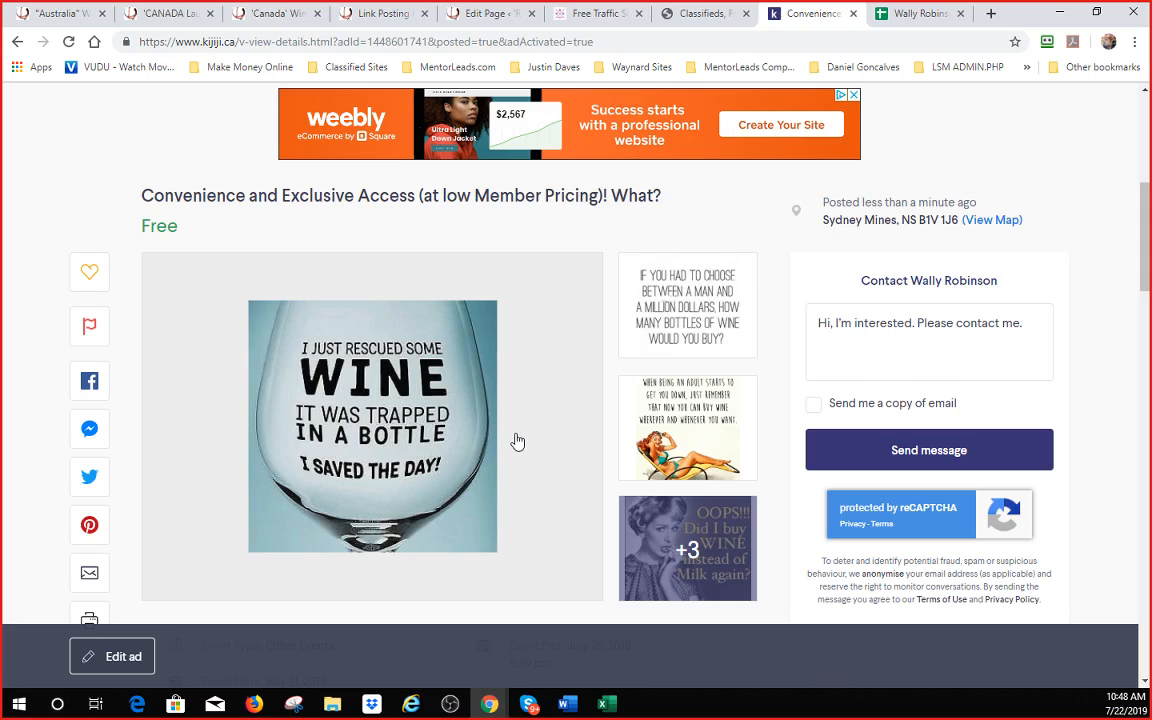
scroll(517, 441, down, 5)
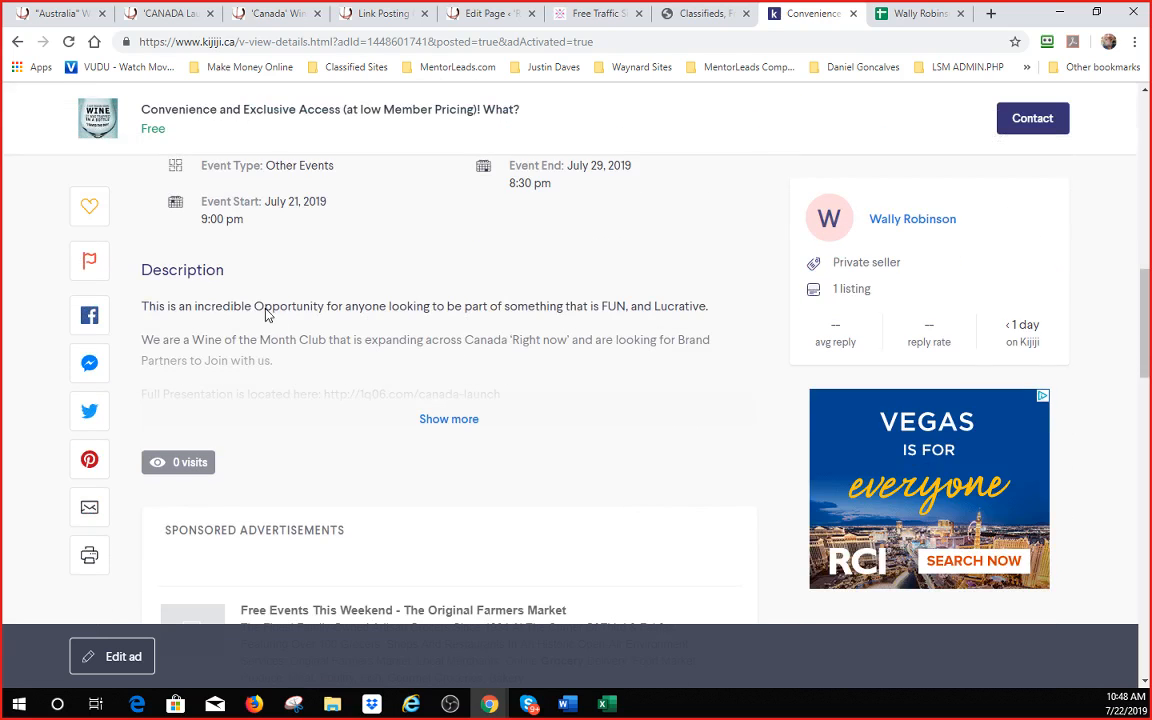
scroll(266, 316, up, 4)
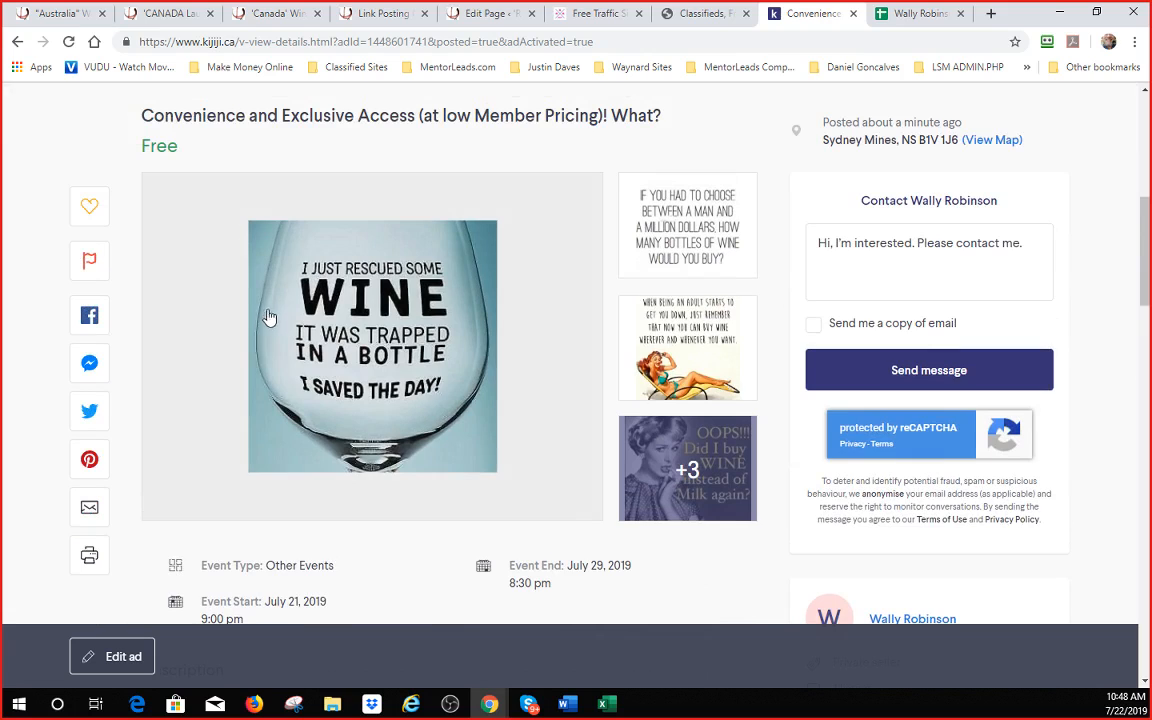
scroll(268, 318, down, 4)
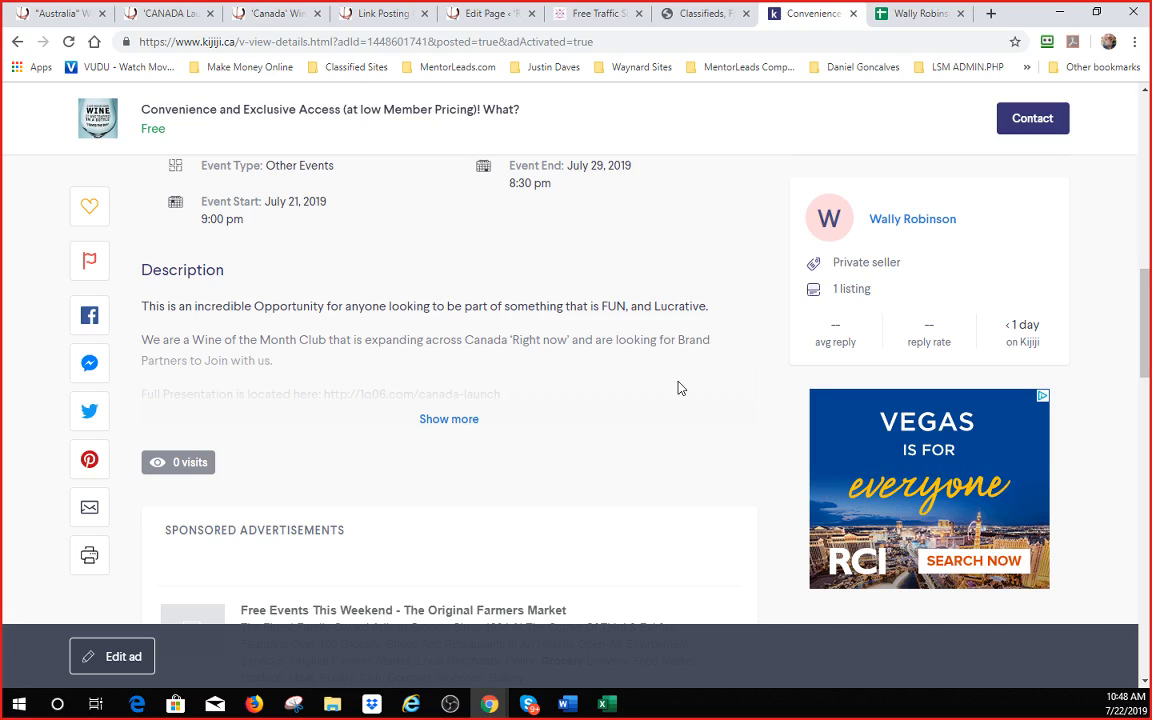
scroll(732, 442, up, 7)
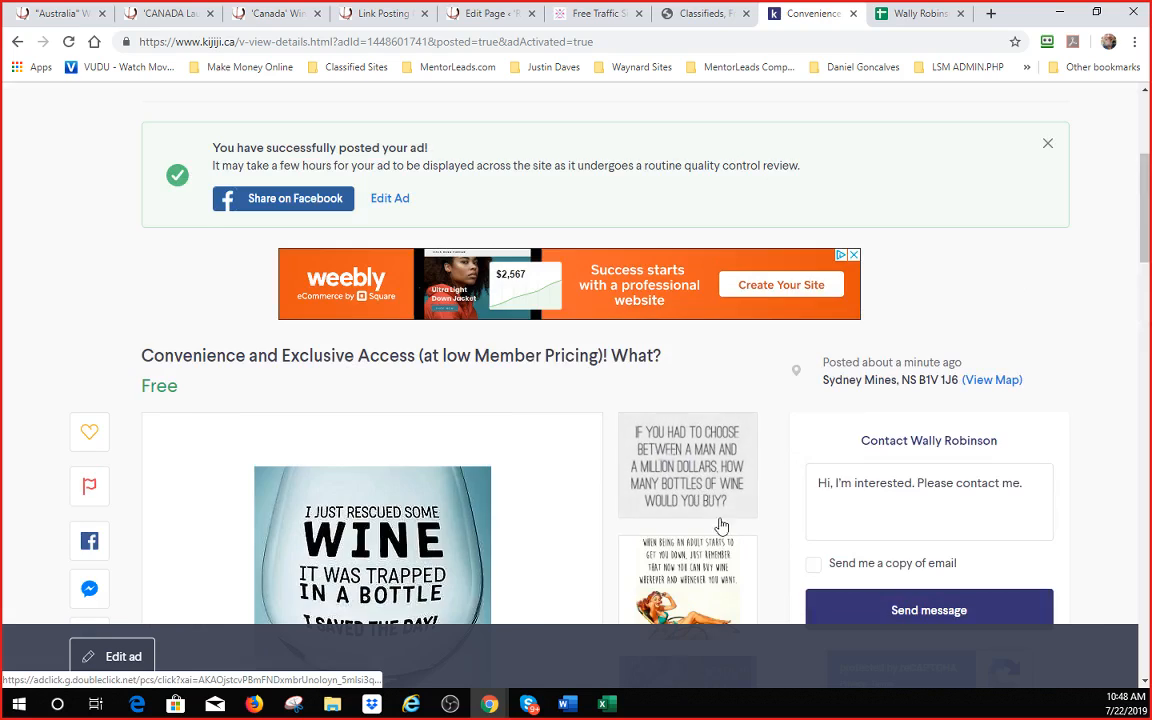
scroll(722, 525, up, 3)
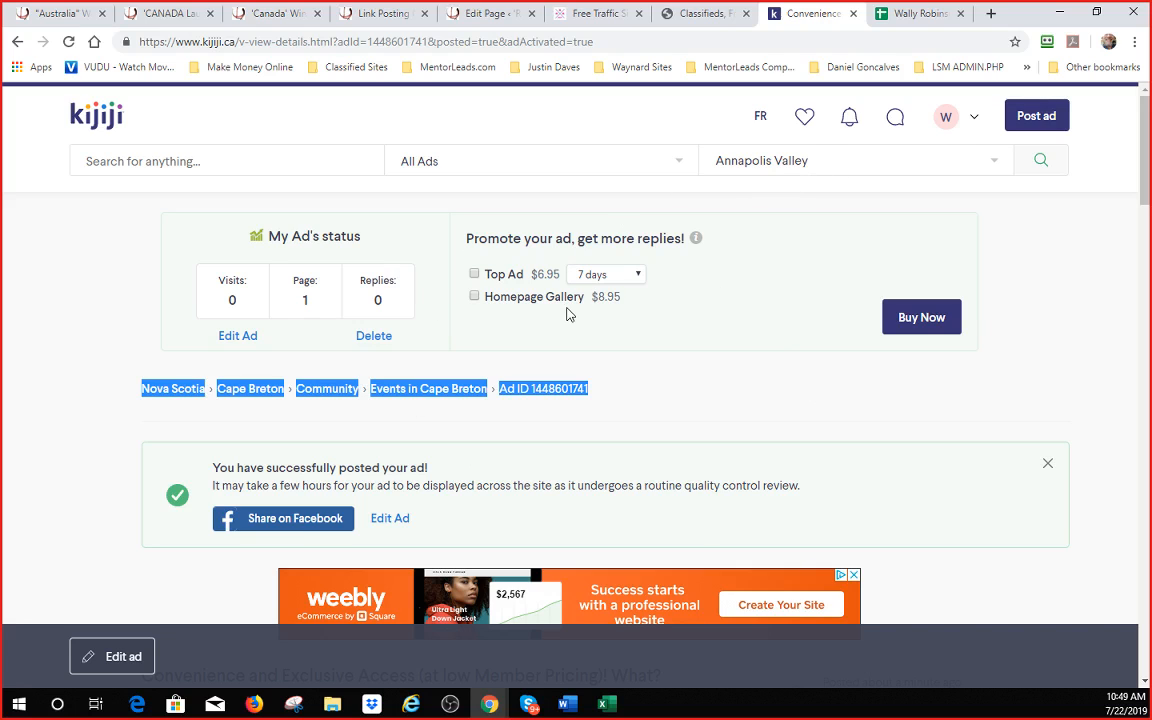
scroll(600, 275, down, 5)
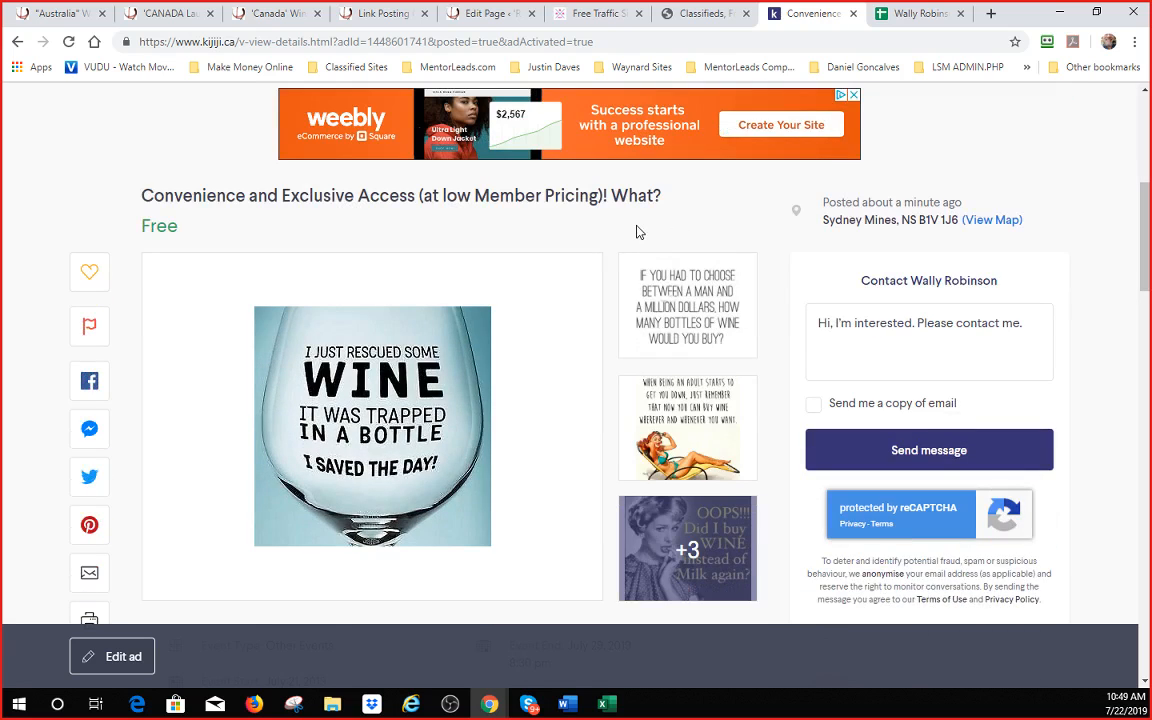
scroll(626, 252, down, 10)
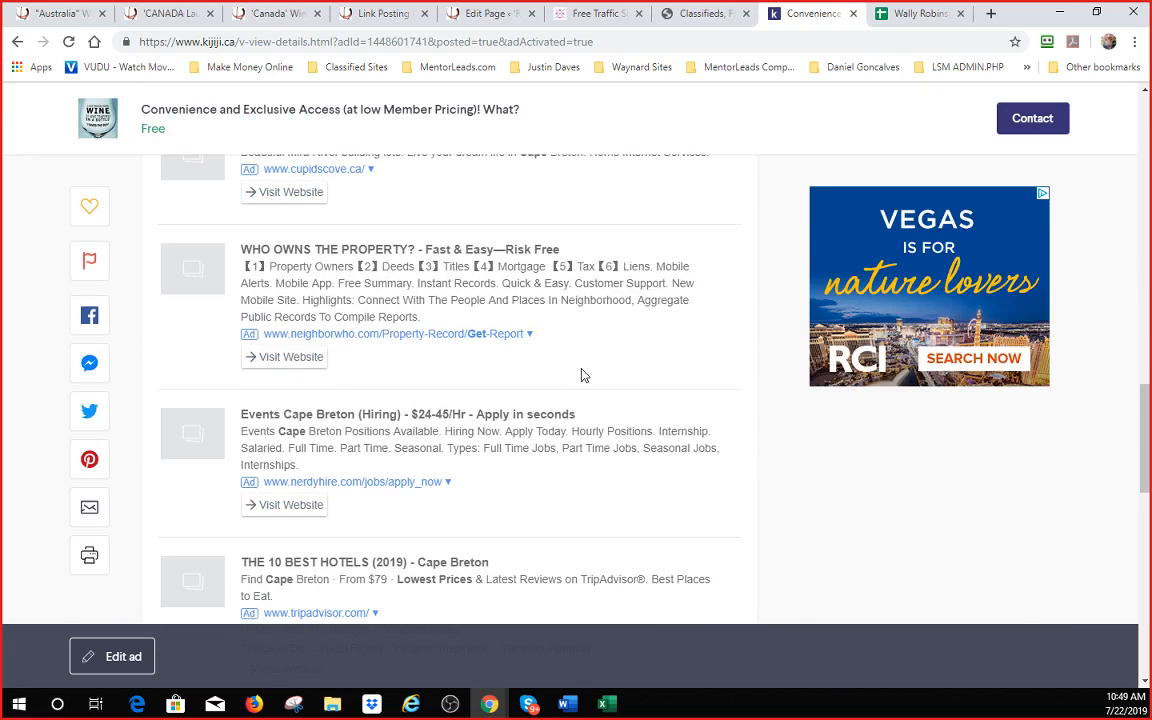
scroll(584, 375, up, 10)
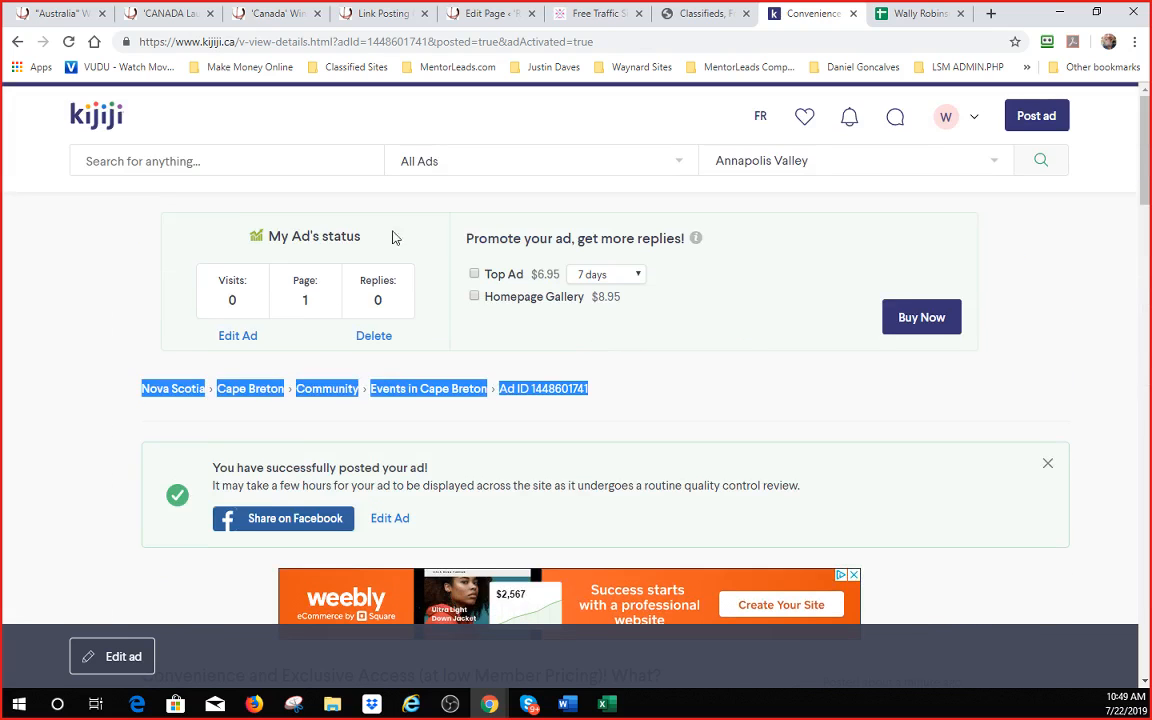
click(853, 14)
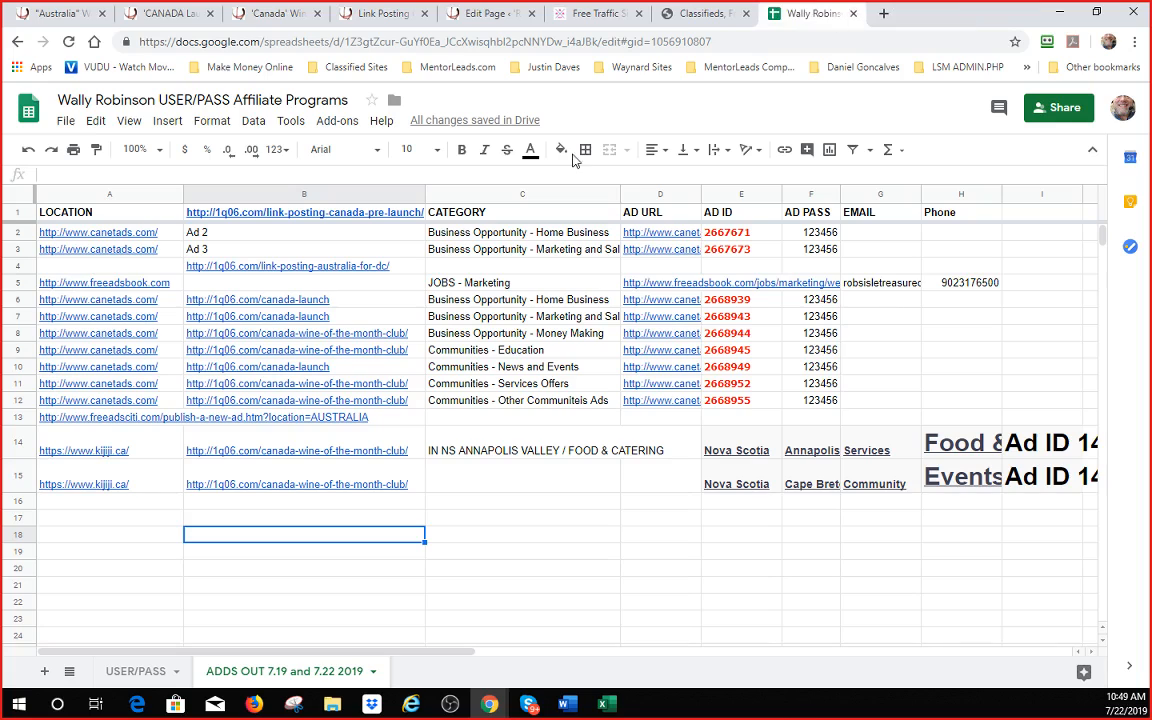